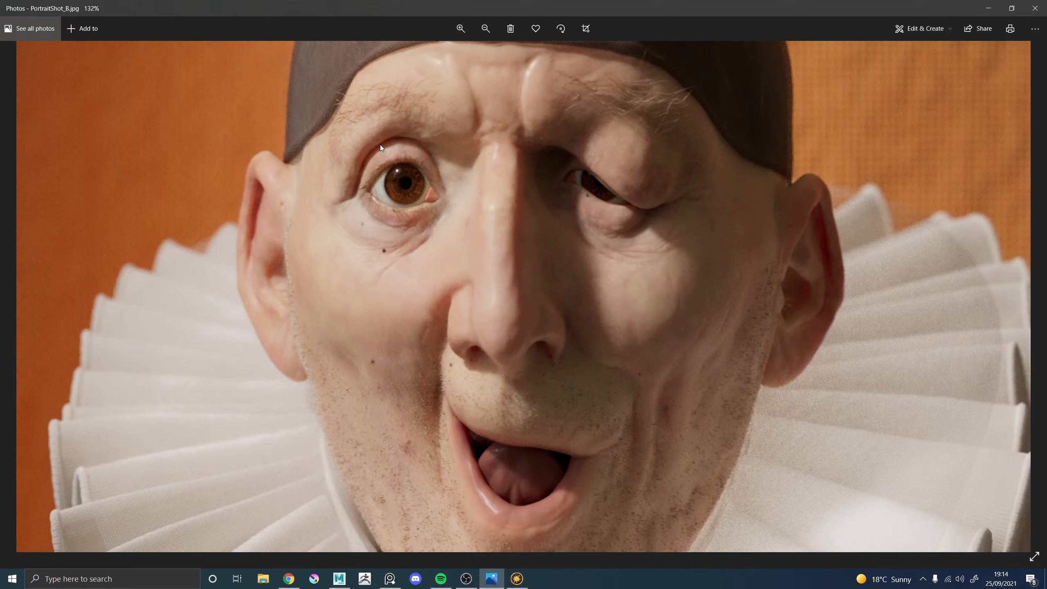
Examine the portrait render's face up close, from the eyes and skin to the stubble around the mouth and chin
left_click(460, 28)
left_click(462, 28)
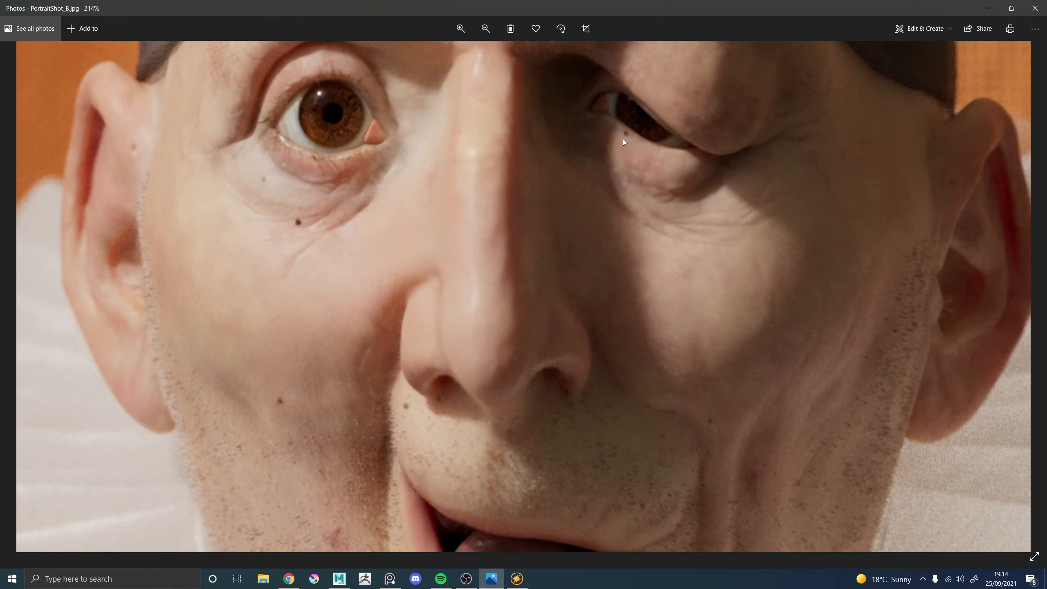
left_click_drag(623, 139, 580, 226)
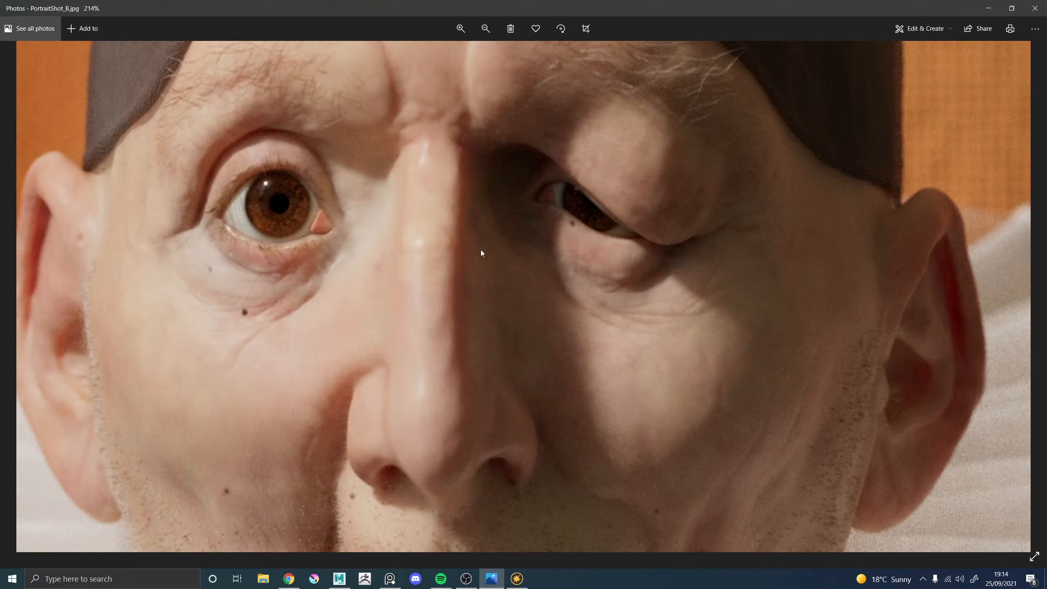
left_click_drag(391, 298, 448, 160)
left_click(486, 28)
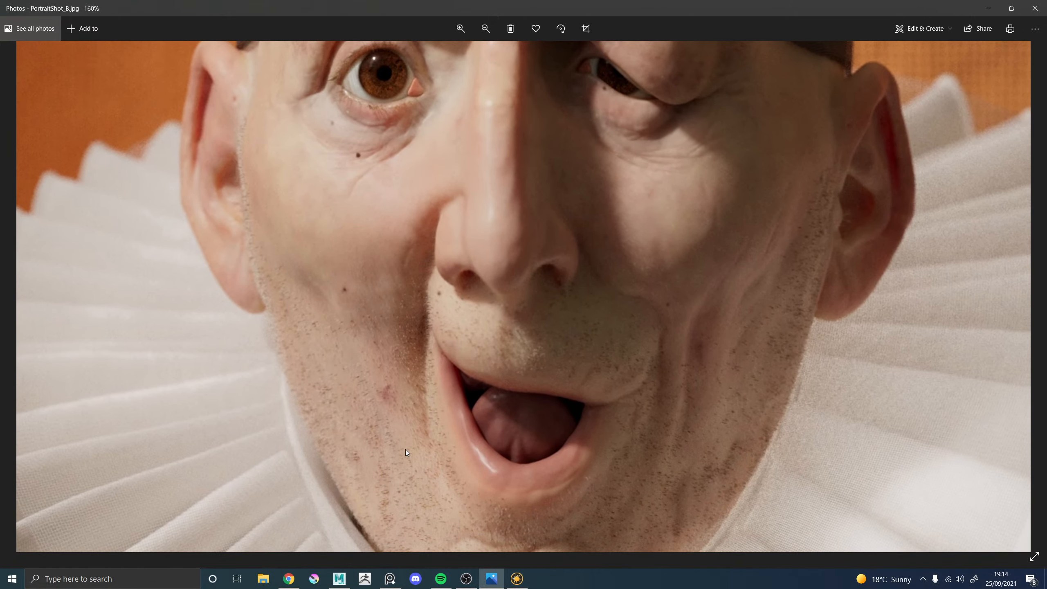
left_click_drag(407, 485, 416, 361)
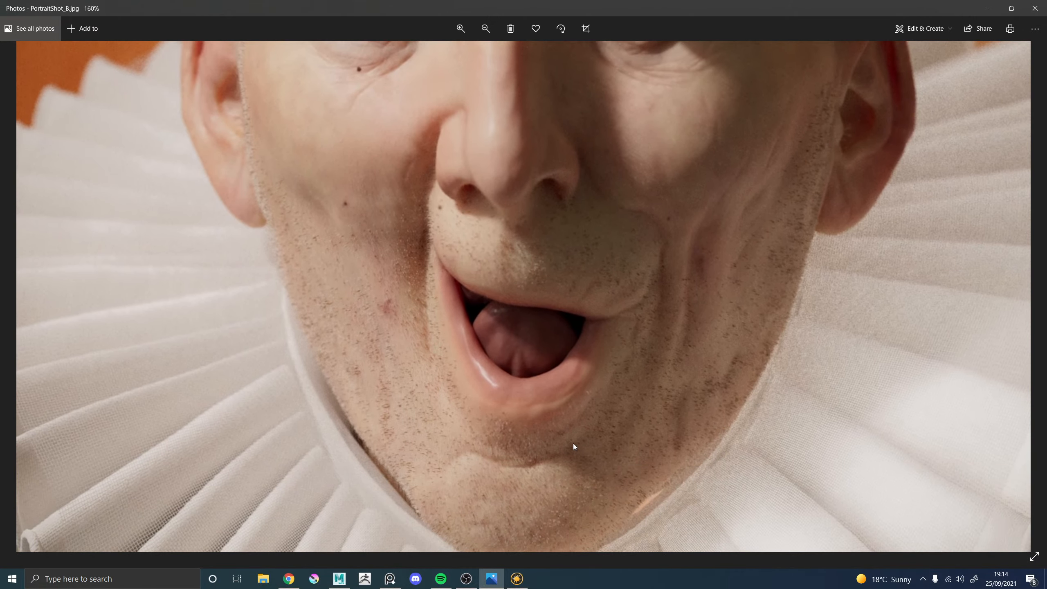
left_click_drag(356, 295, 409, 305)
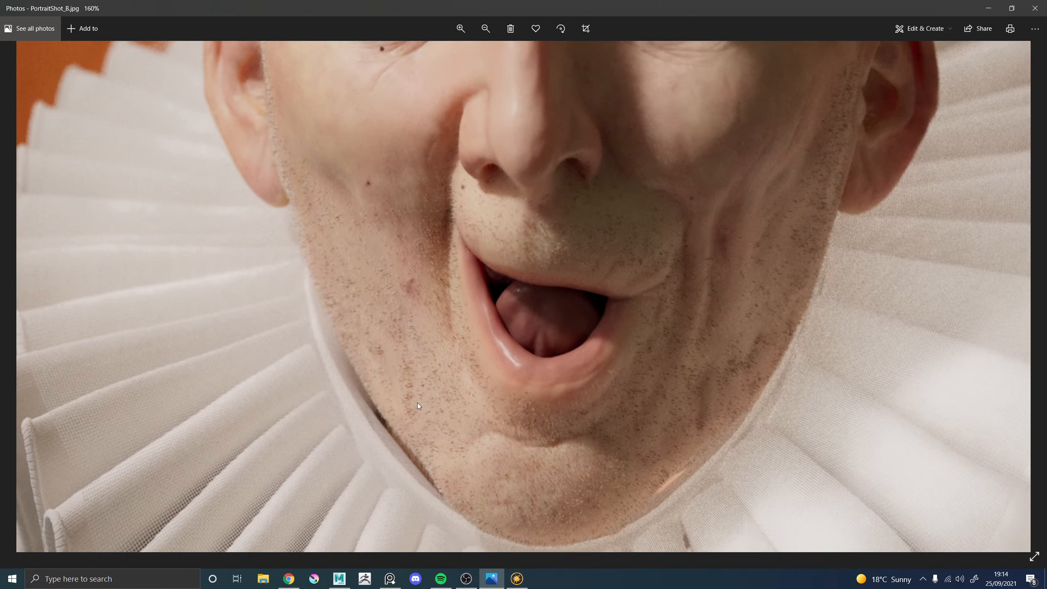
left_click_drag(417, 402, 435, 337)
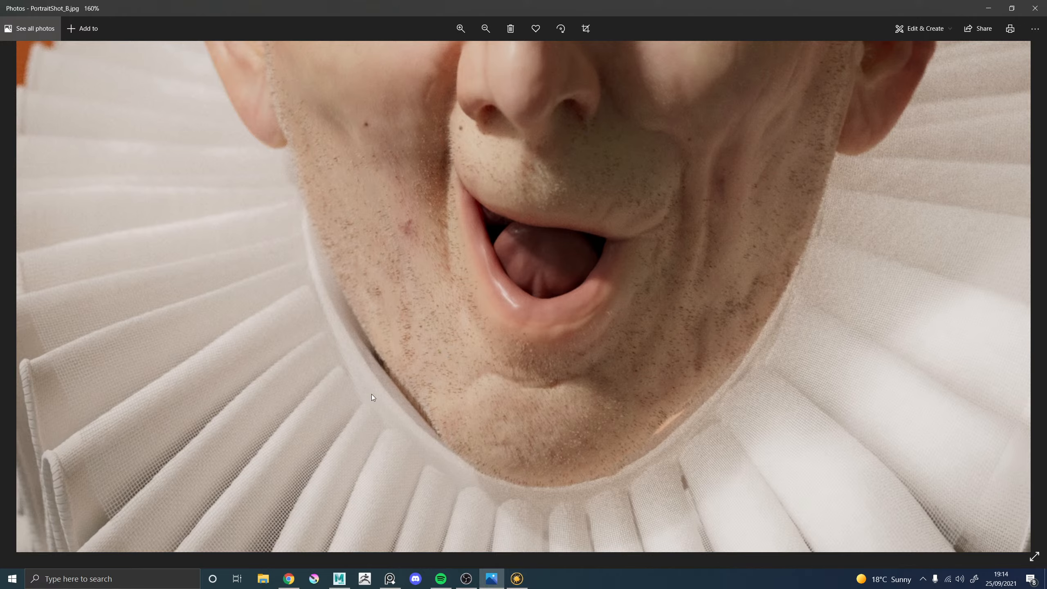
left_click(486, 30)
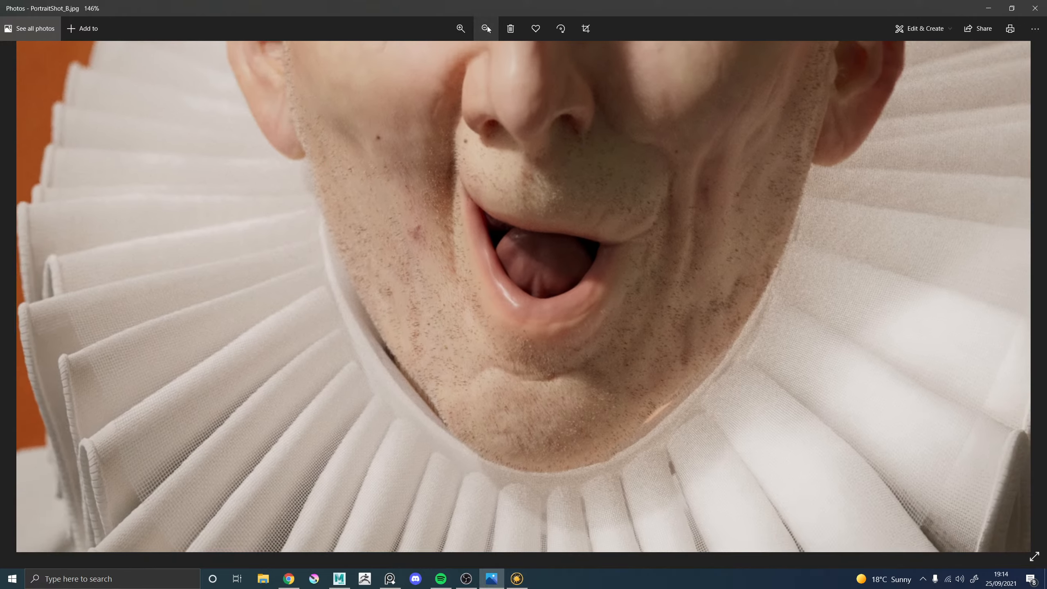
left_click(485, 30)
left_click(485, 30)
left_click(486, 30)
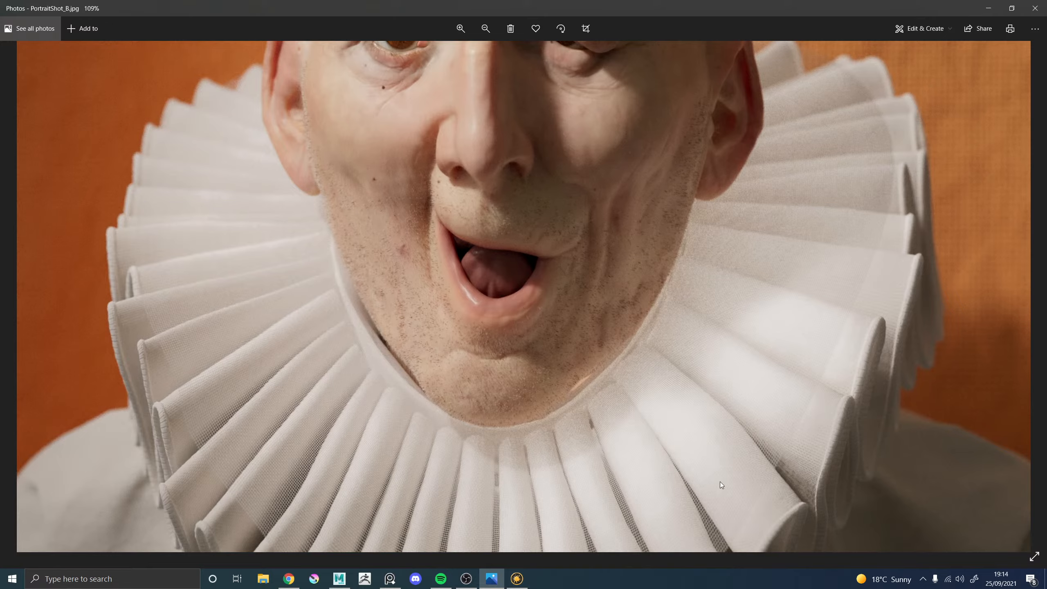
Examine the mesh fabric, pleats and stitched edges of the white ruff collar in the portrait
left_click_drag(722, 485, 742, 263)
left_click(461, 28)
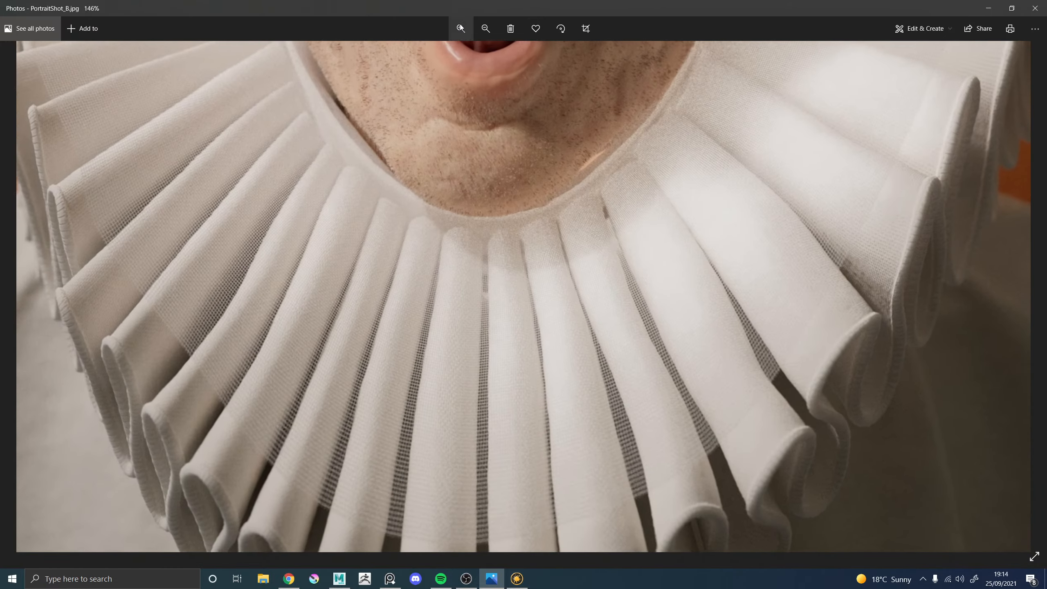
left_click(460, 27)
left_click(460, 26)
left_click(461, 26)
left_click(460, 26)
left_click_drag(928, 285, 611, 277)
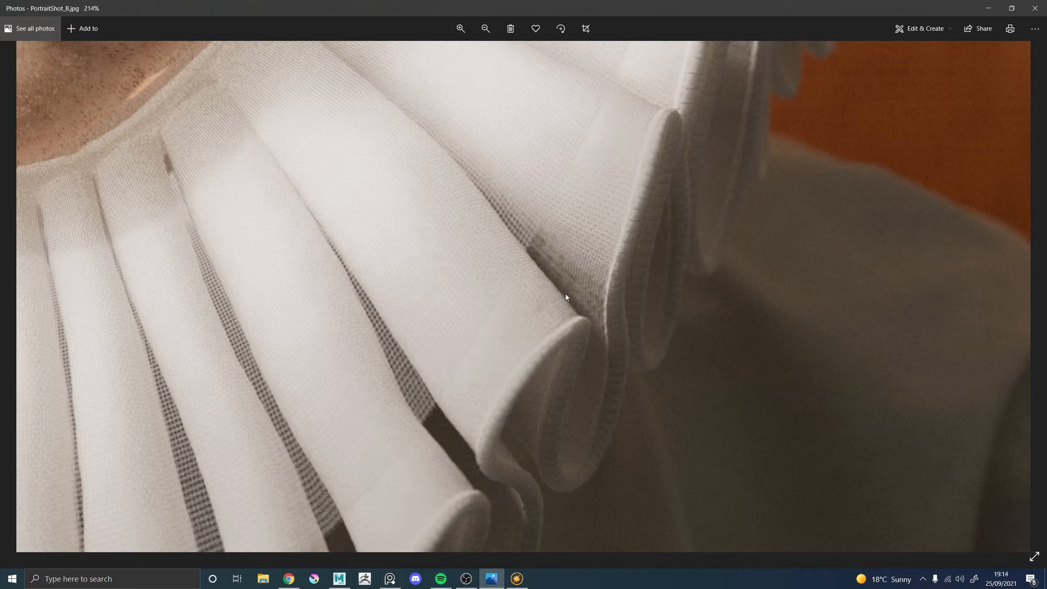
left_click(486, 29)
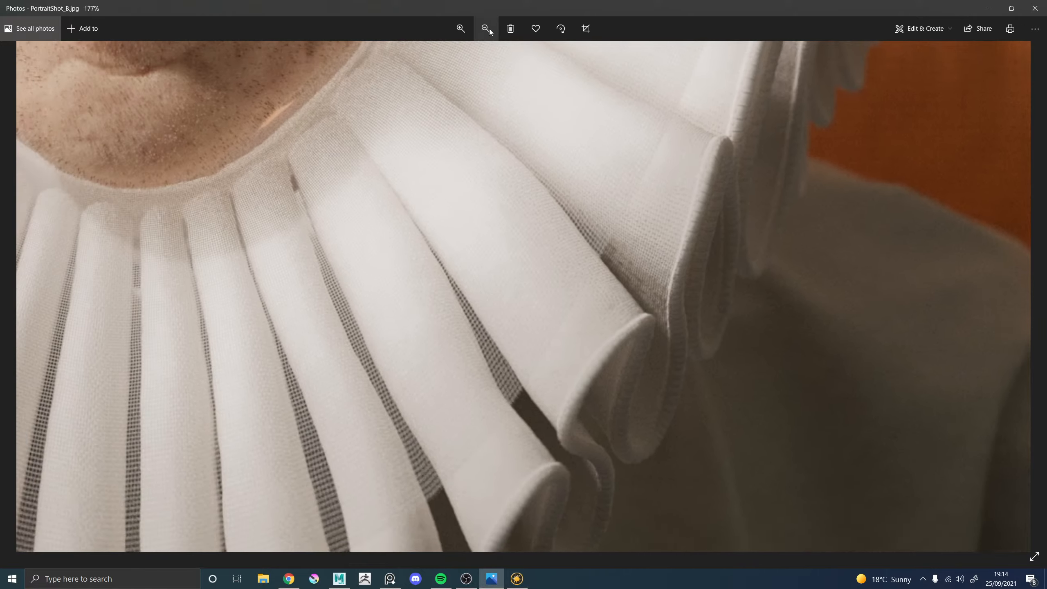
left_click(489, 29)
left_click(489, 28)
left_click(489, 29)
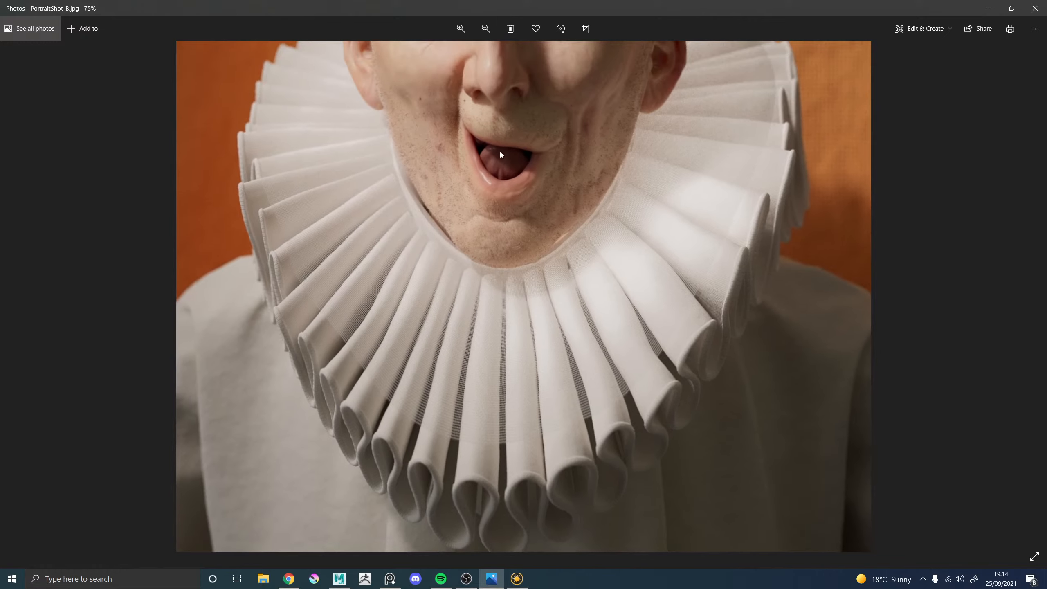
Examine the portrait's cap and orange backdrop, and compare the lighting on the face and the ruff
left_click_drag(500, 152, 464, 362)
left_click_drag(466, 264, 461, 385)
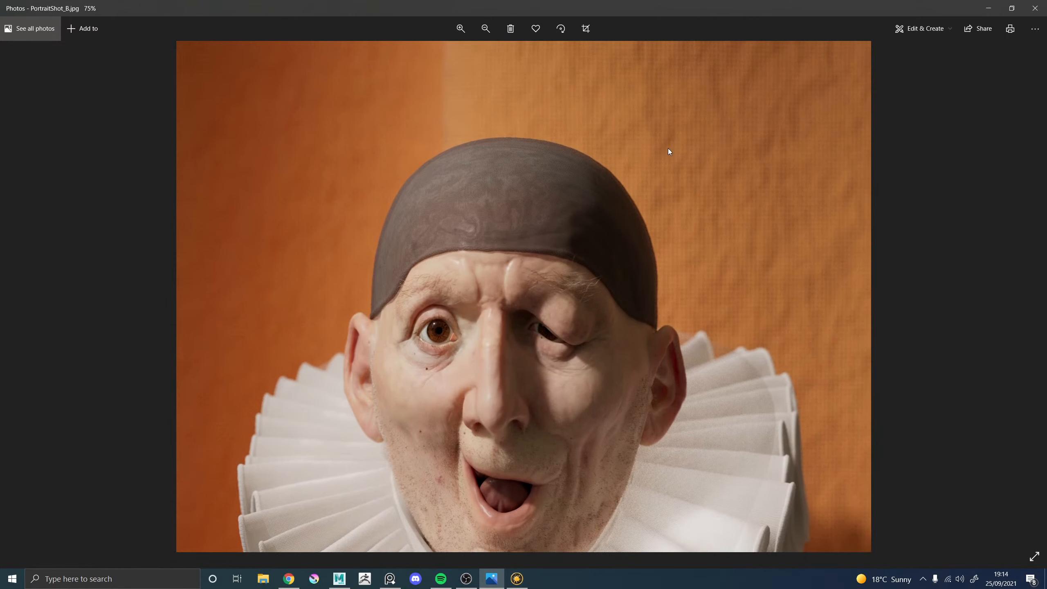
left_click_drag(543, 348, 427, 257)
left_click(472, 35)
left_click(471, 35)
left_click(471, 36)
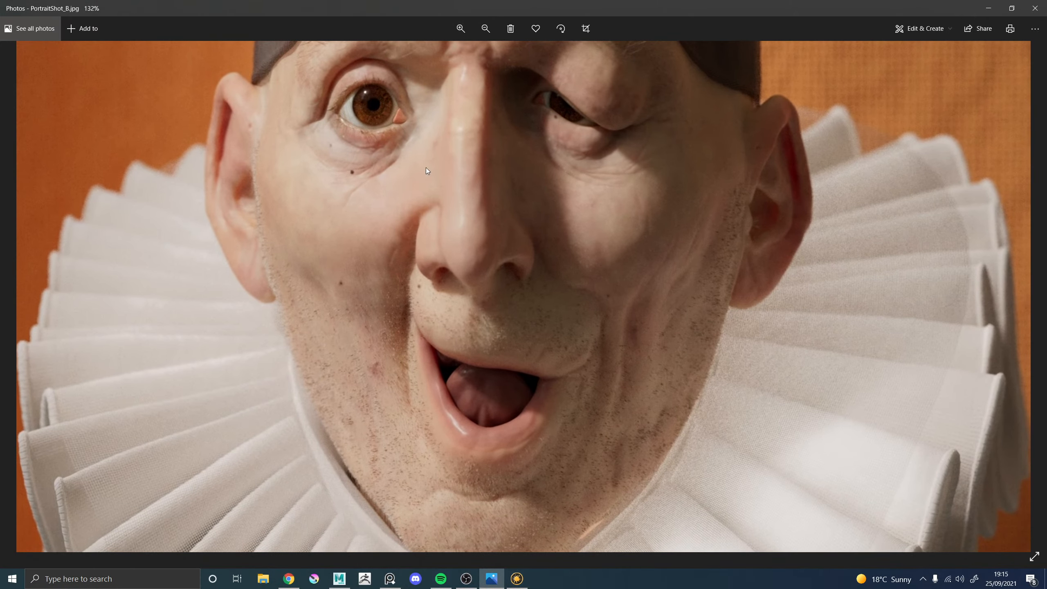
left_click_drag(427, 170, 672, 346)
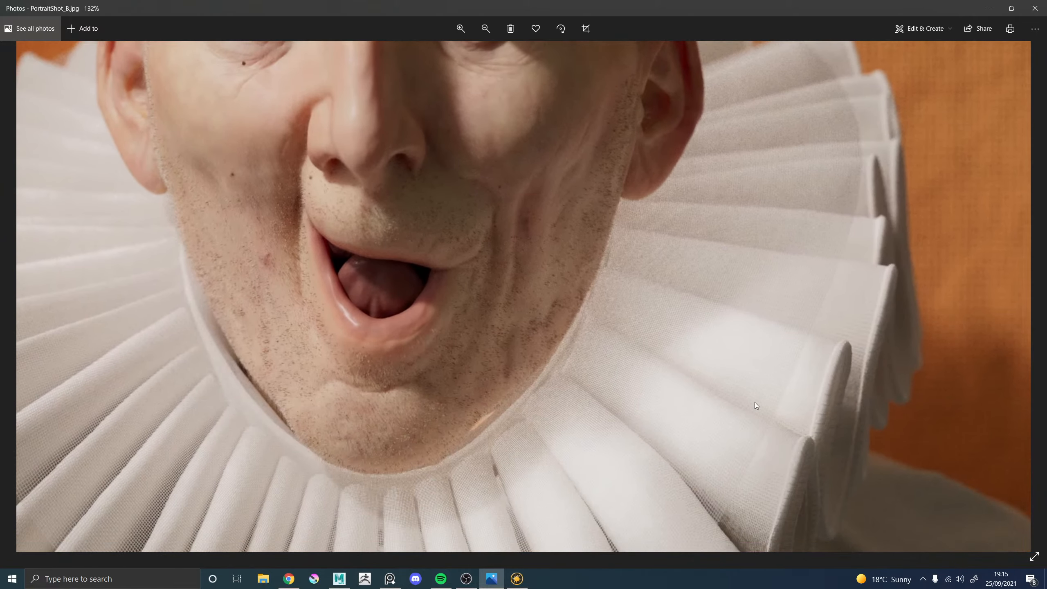
left_click_drag(728, 406, 710, 332)
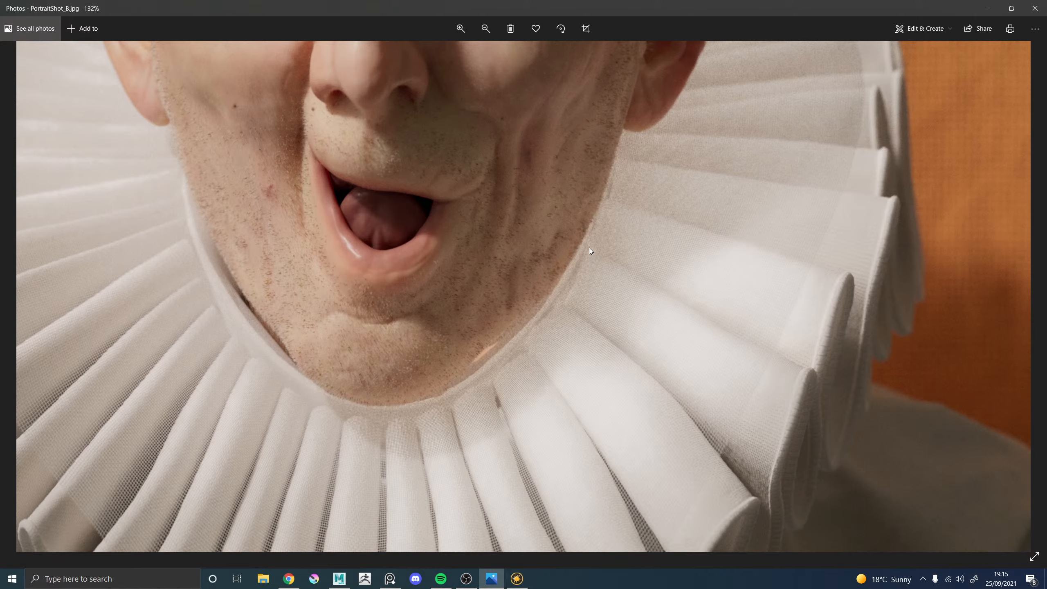
left_click_drag(590, 250, 598, 342)
left_click_drag(545, 268, 559, 393)
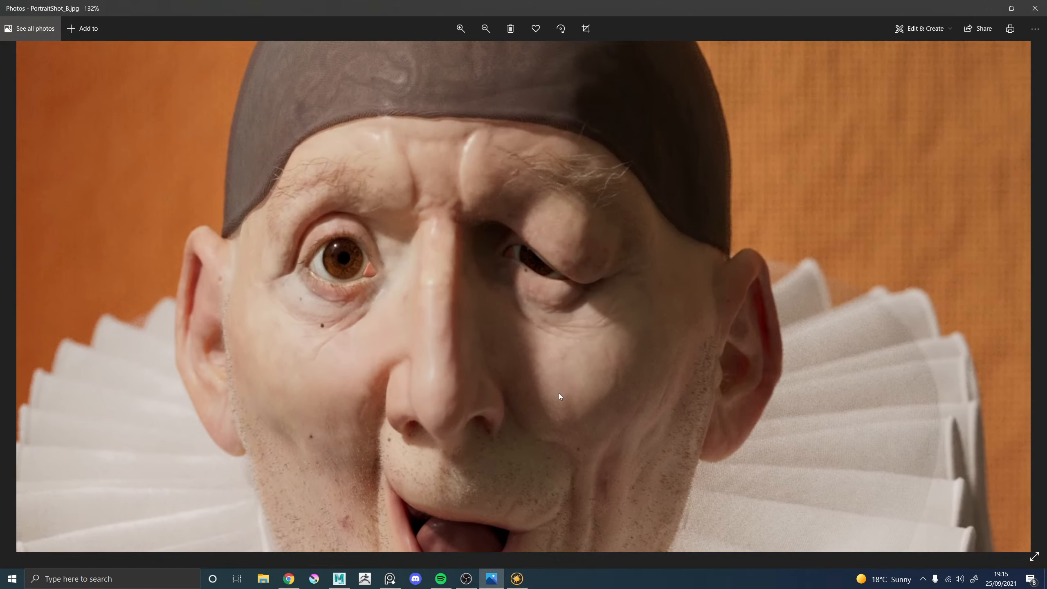
left_click_drag(365, 306, 403, 248)
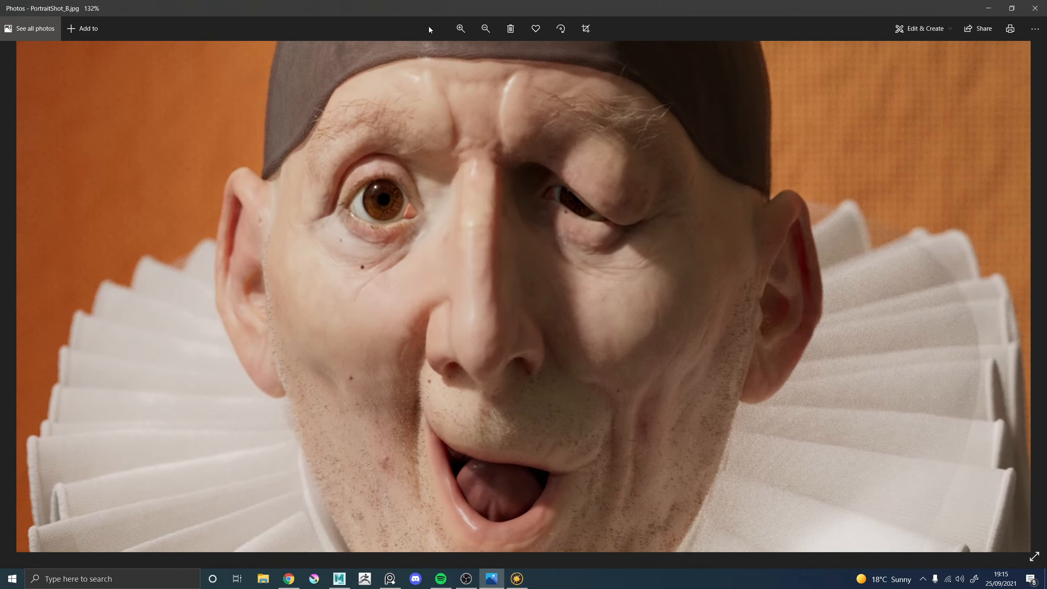
left_click(485, 29)
left_click(486, 29)
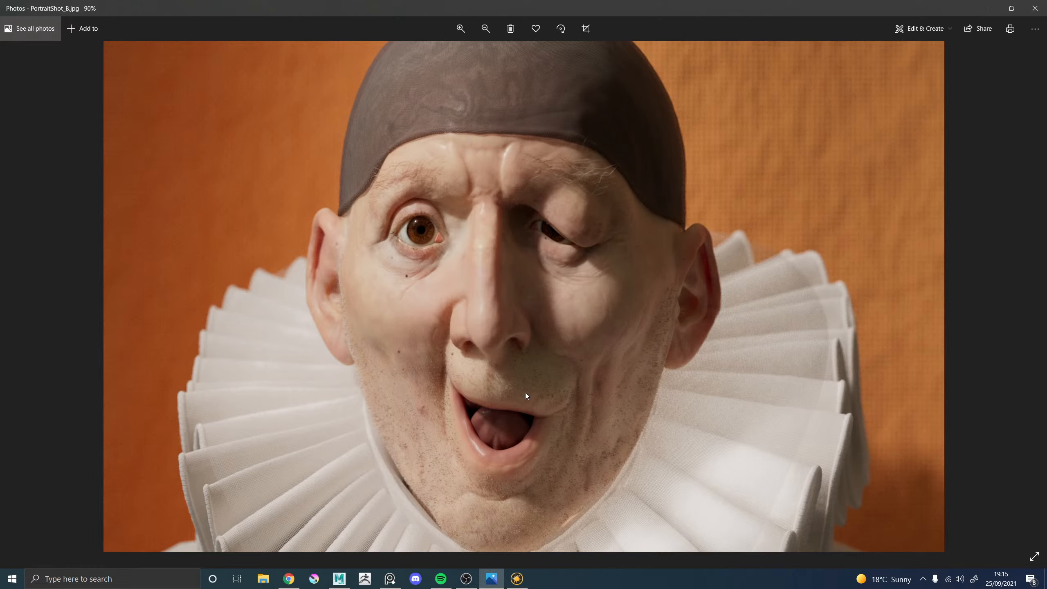
Review the portrait's overall composition, from the backdrop and cap down to the ruff and shoulders
left_click_drag(531, 383, 510, 346)
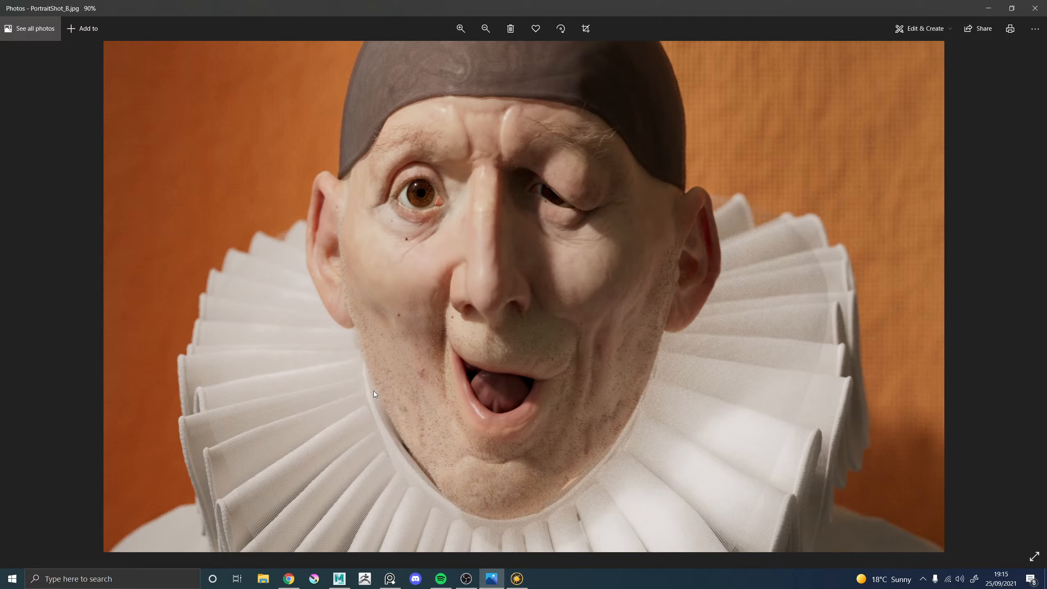
left_click_drag(500, 266, 442, 345)
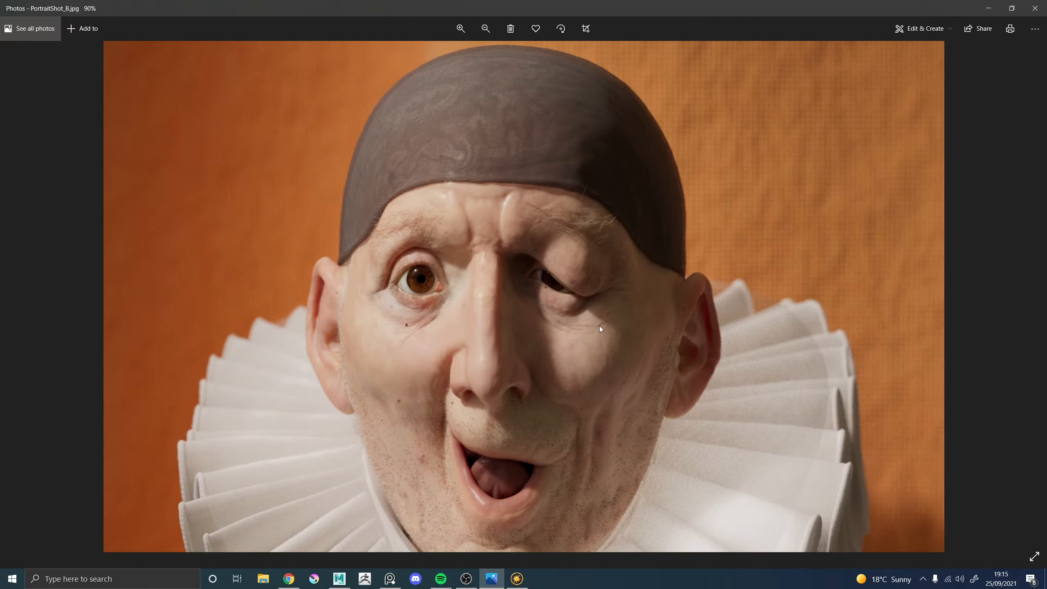
left_click_drag(536, 262, 542, 199)
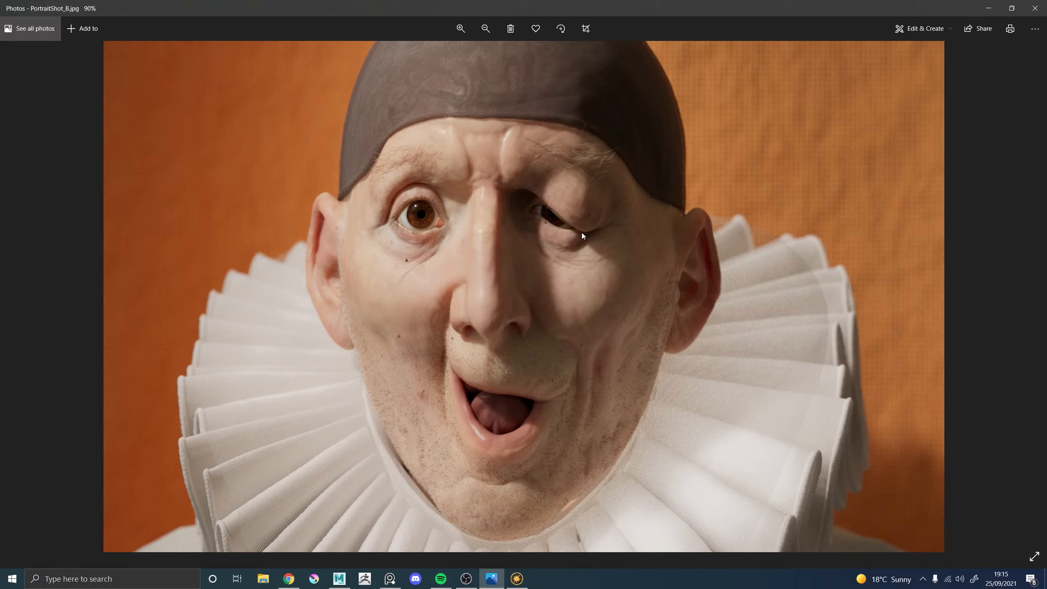
left_click_drag(618, 198, 561, 354)
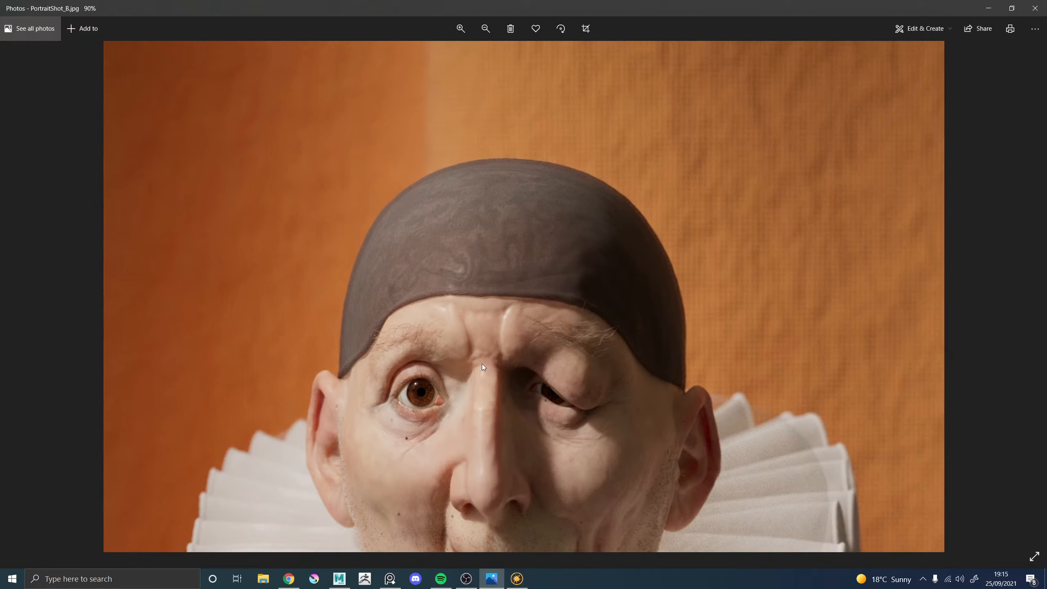
left_click_drag(766, 315, 759, 234)
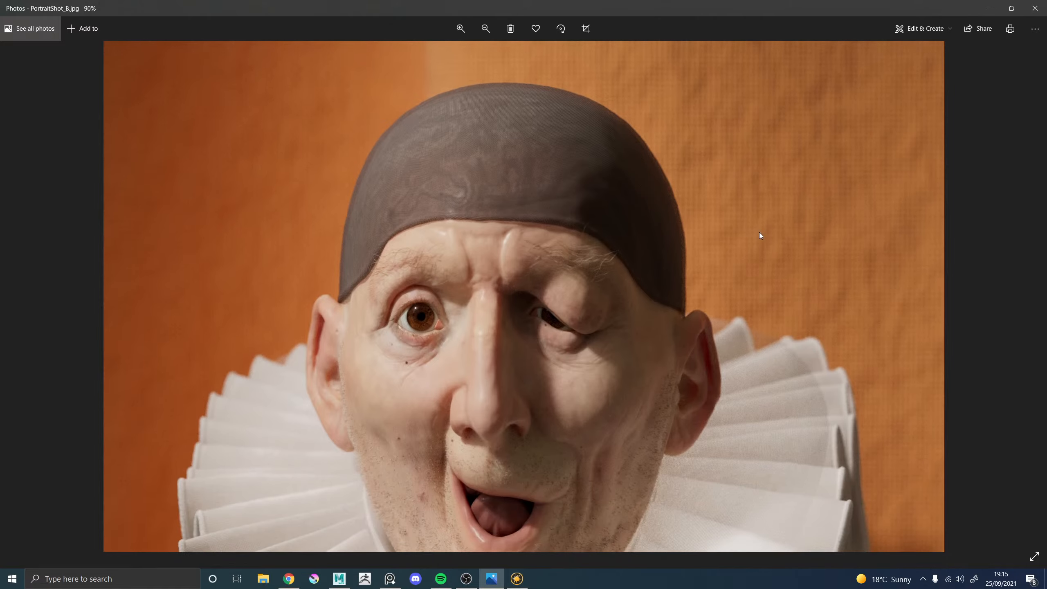
left_click(454, 33)
left_click(485, 30)
left_click(484, 30)
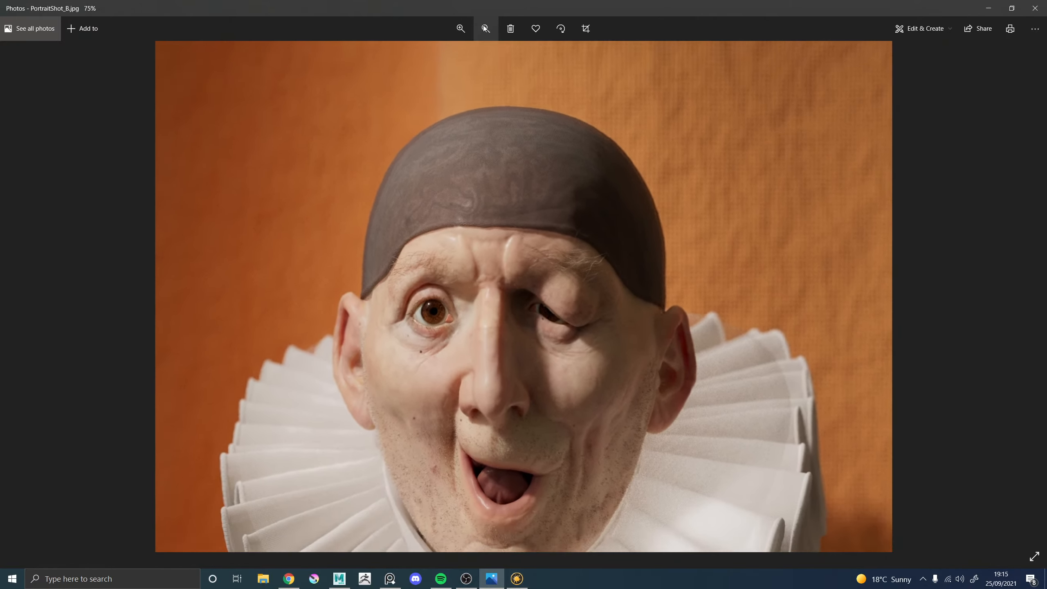
left_click(485, 29)
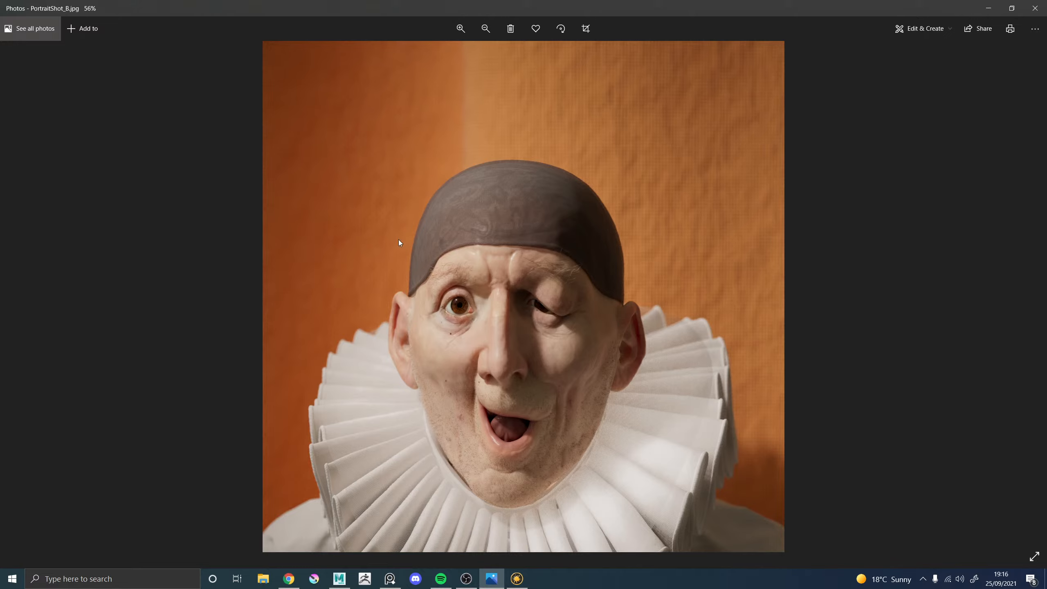
scroll(573, 382, "down", 5)
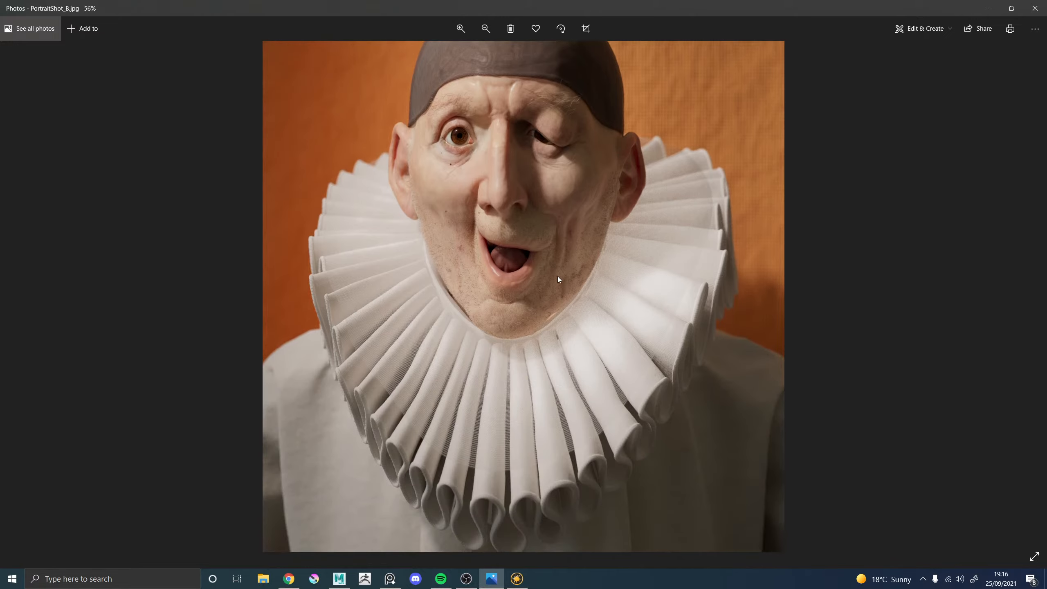
left_click_drag(549, 228, 539, 288)
mouse_move(483, 318)
left_mouse_down()
mouse_move(471, 345)
mouse_move(458, 301)
mouse_move(452, 309)
mouse_move(469, 306)
left_mouse_up()
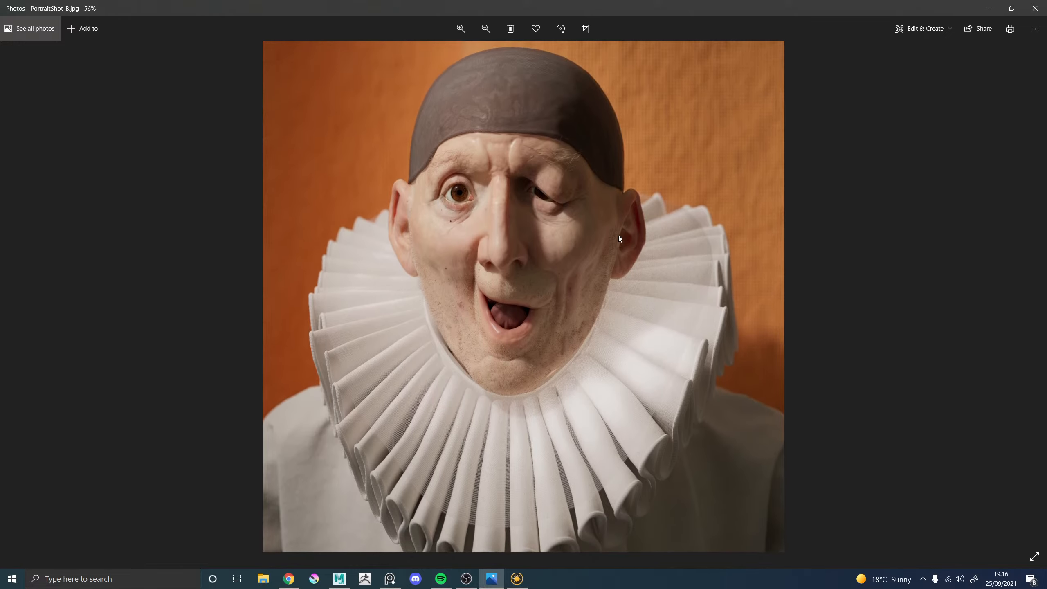
Close the portrait image, return to Maya and inspect the facial hair on the character's jaw, selecting the peach fuzz
left_click(1043, 11)
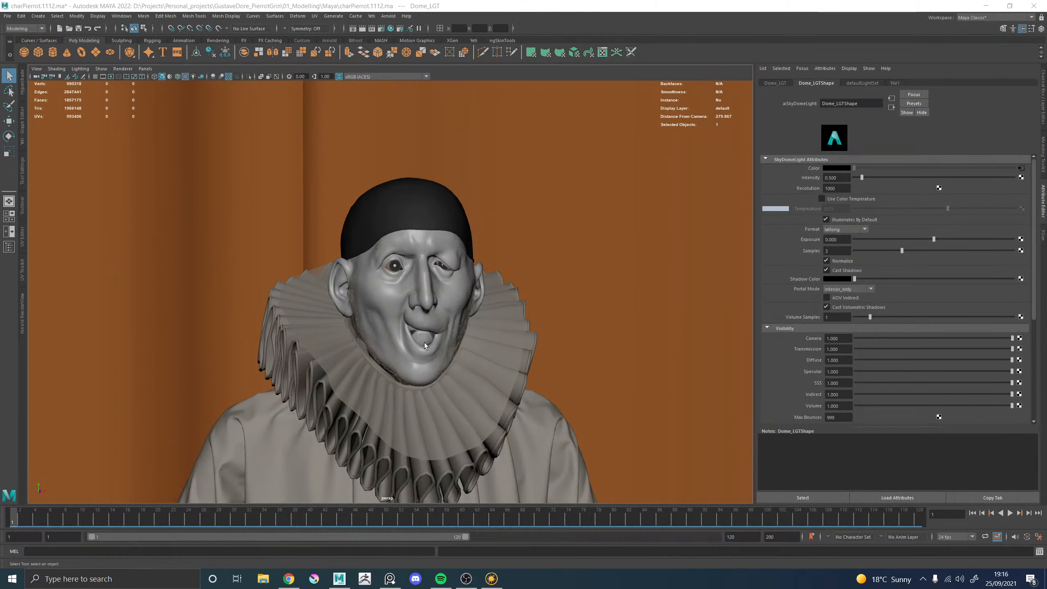
right_click_drag(515, 369, 705, 404, "alt")
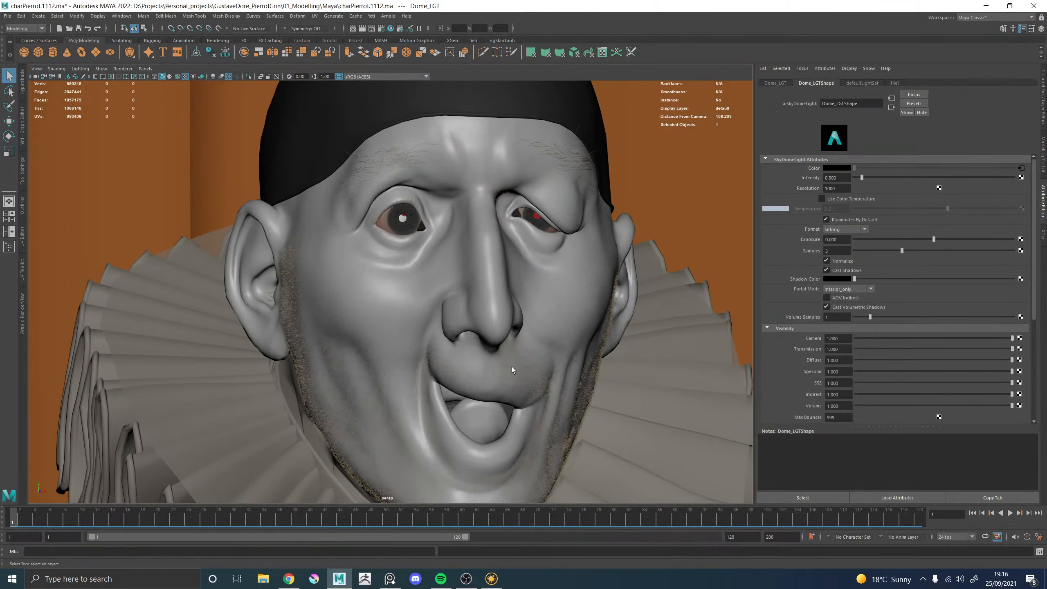
middle_click_drag(512, 366, 351, 199, "alt")
right_click_drag(351, 198, 722, 398, "alt")
left_click_drag(512, 332, 431, 263, "alt")
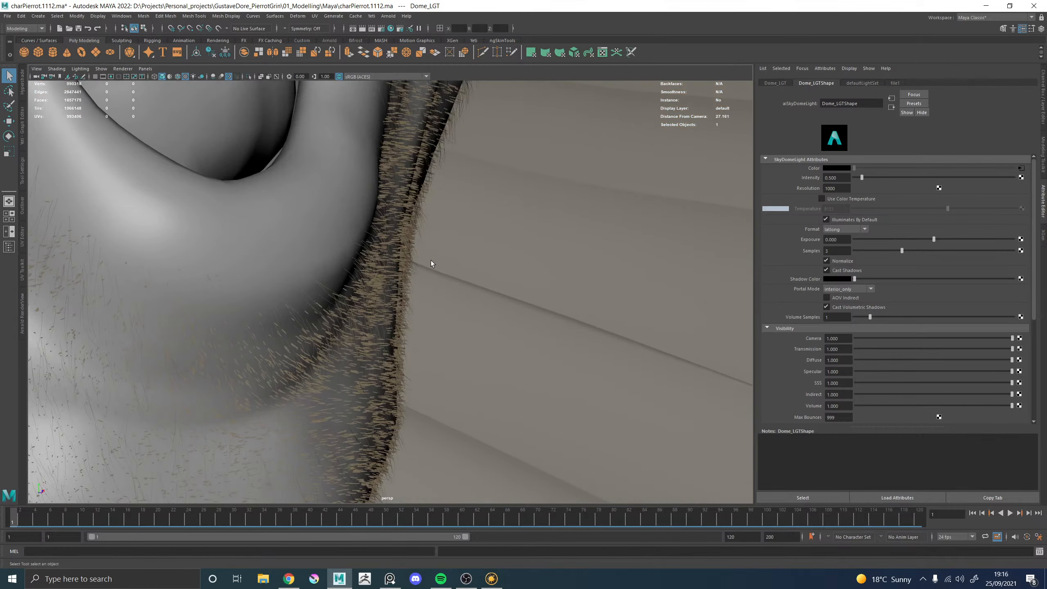
left_click(497, 293)
right_click_drag(598, 285, 145, 281, "alt")
left_click_drag(349, 272, 305, 272, "alt")
Show the Outliner, expand Pierott_GRP, Groom_GRP and Render_GRP, and select the furStubble description
left_click(22, 204)
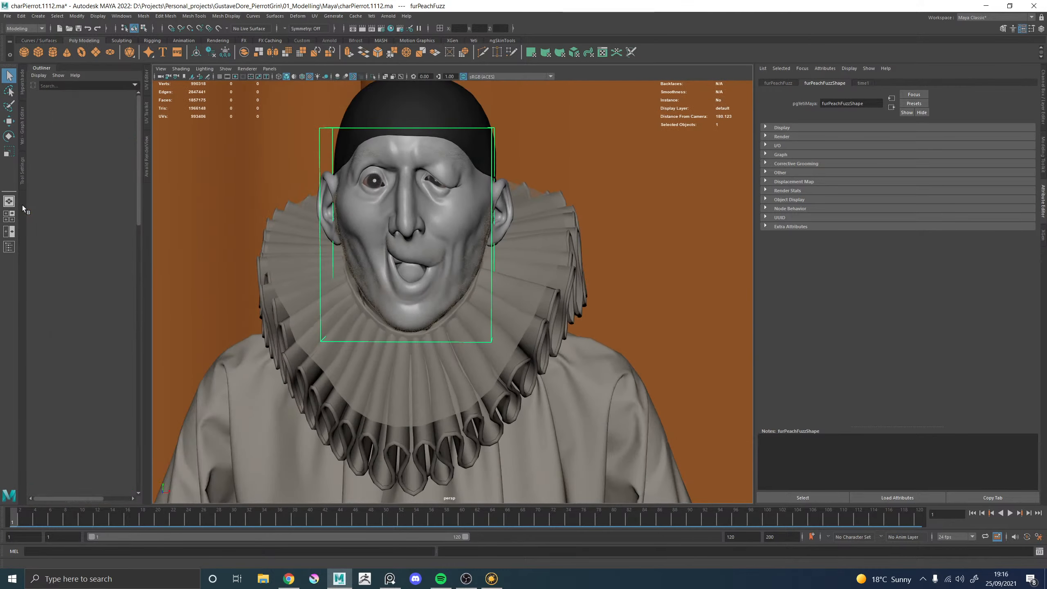
left_click(39, 135)
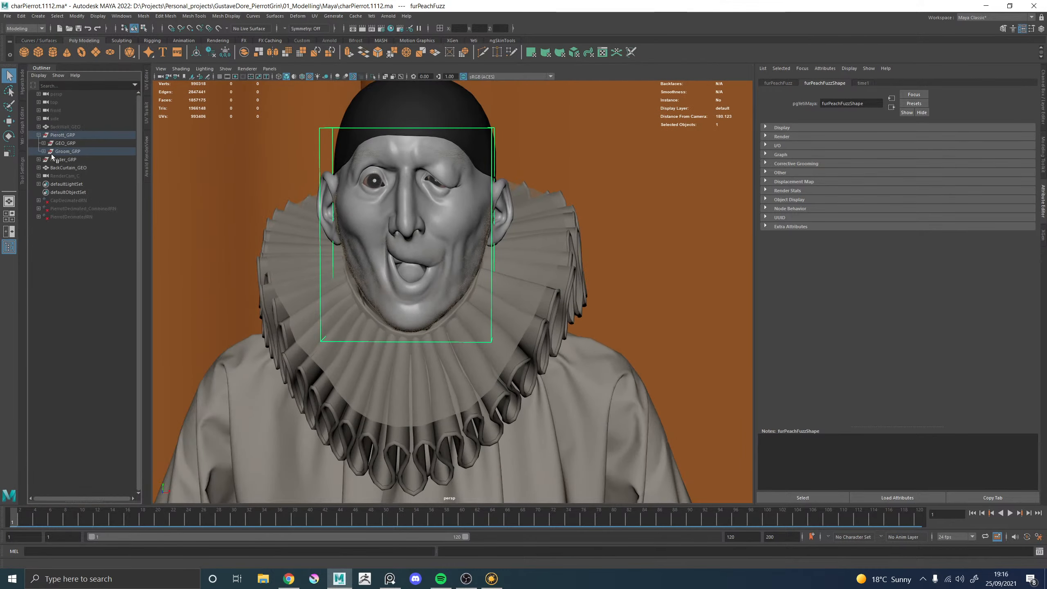
left_click(44, 151)
left_click(49, 160)
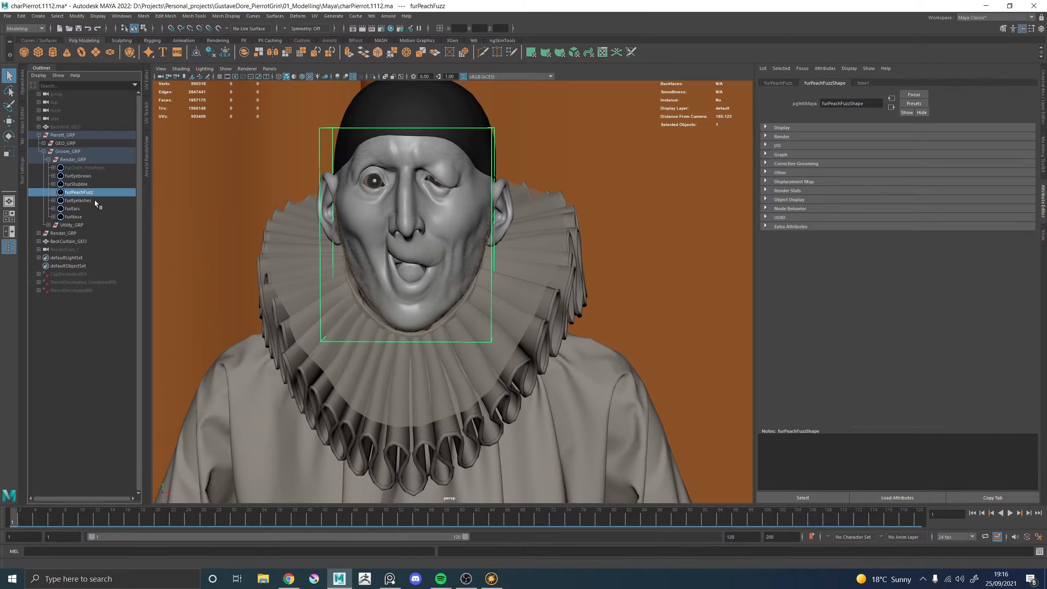
left_click(88, 183)
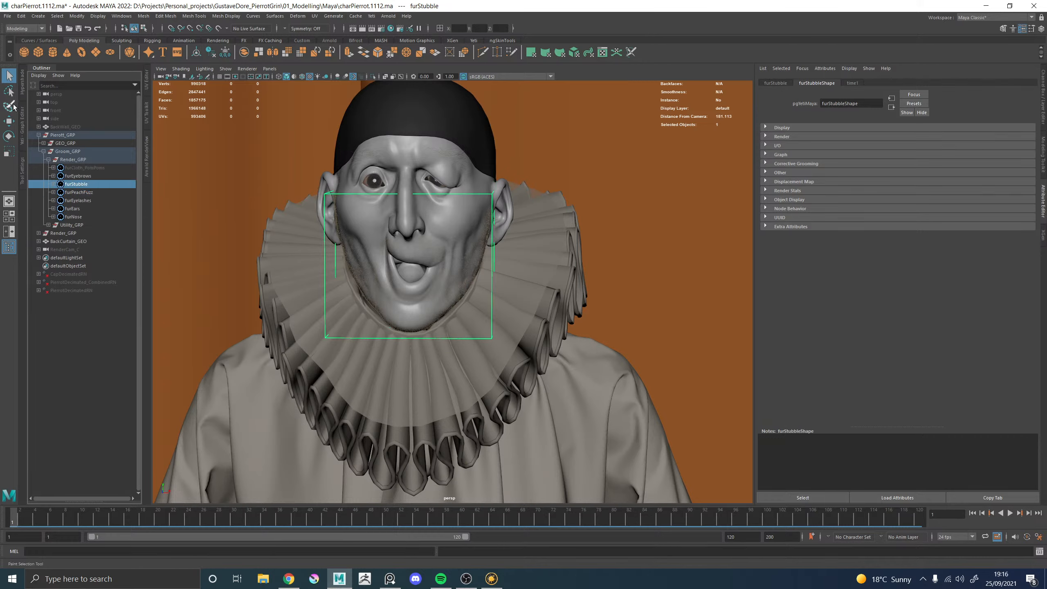
Show the Hypershade and graph the full shading network of the furStubble material
left_click(22, 87)
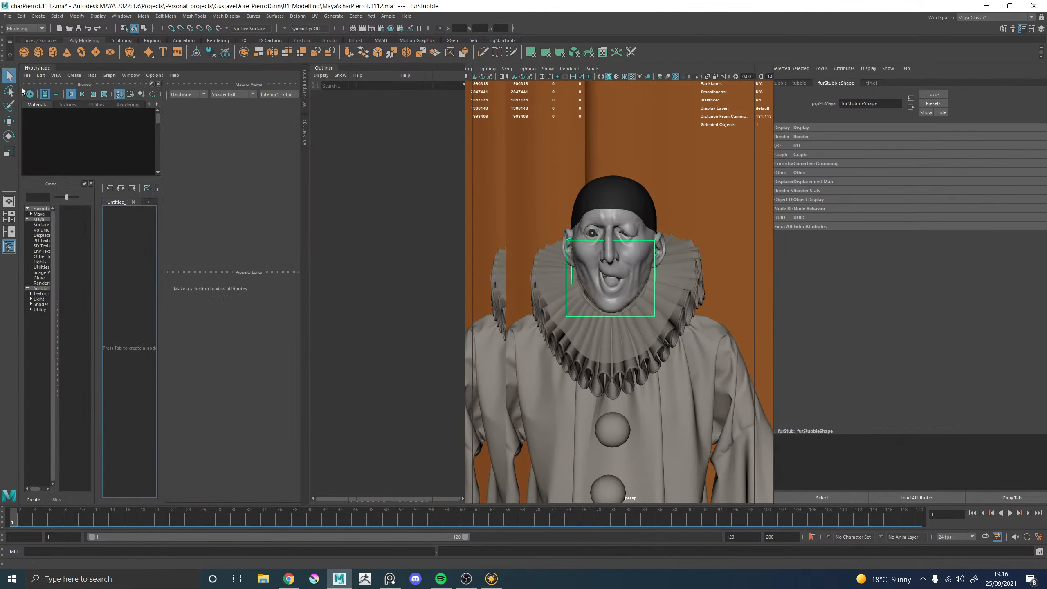
left_click(44, 89)
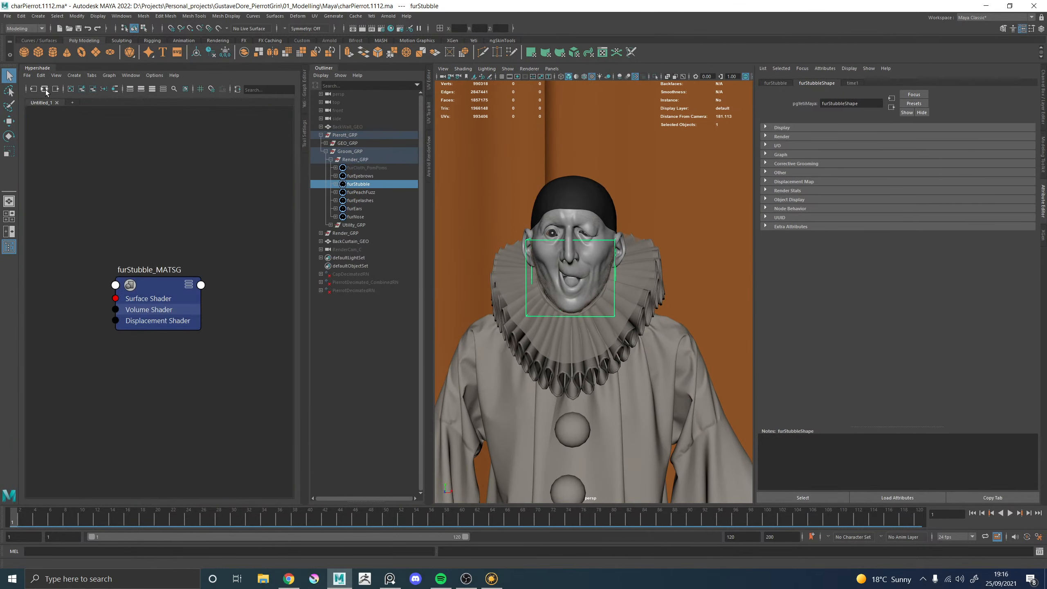
left_click(166, 304)
left_click(44, 89)
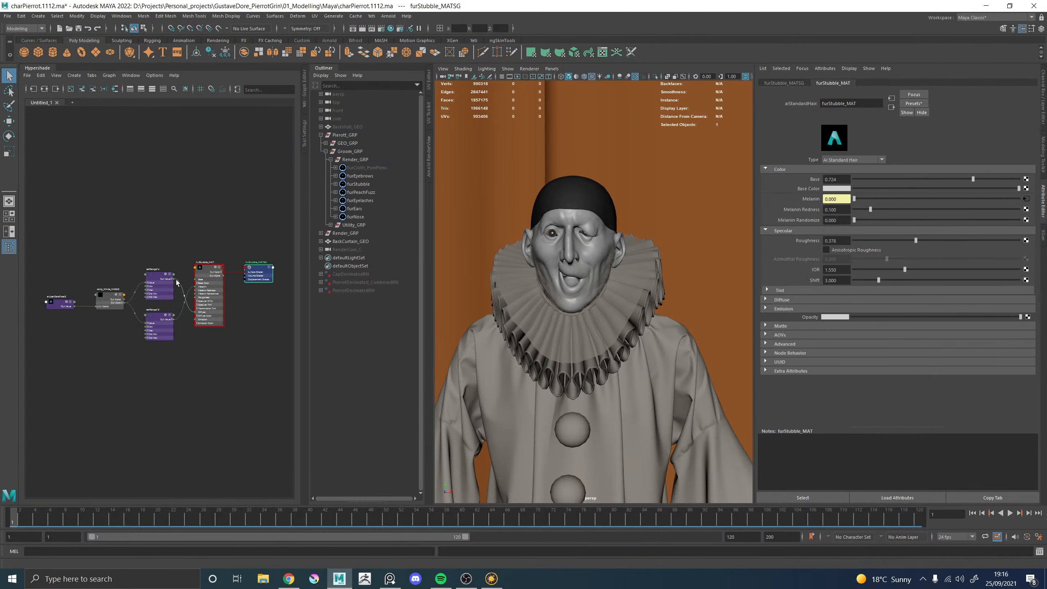
Select the setRange13 node in the stubble network and set its first Max value to 0.25
scroll(141, 284, "up", 5)
scroll(142, 284, "down", 5)
scroll(36, 303, "down", 3)
left_click(193, 350)
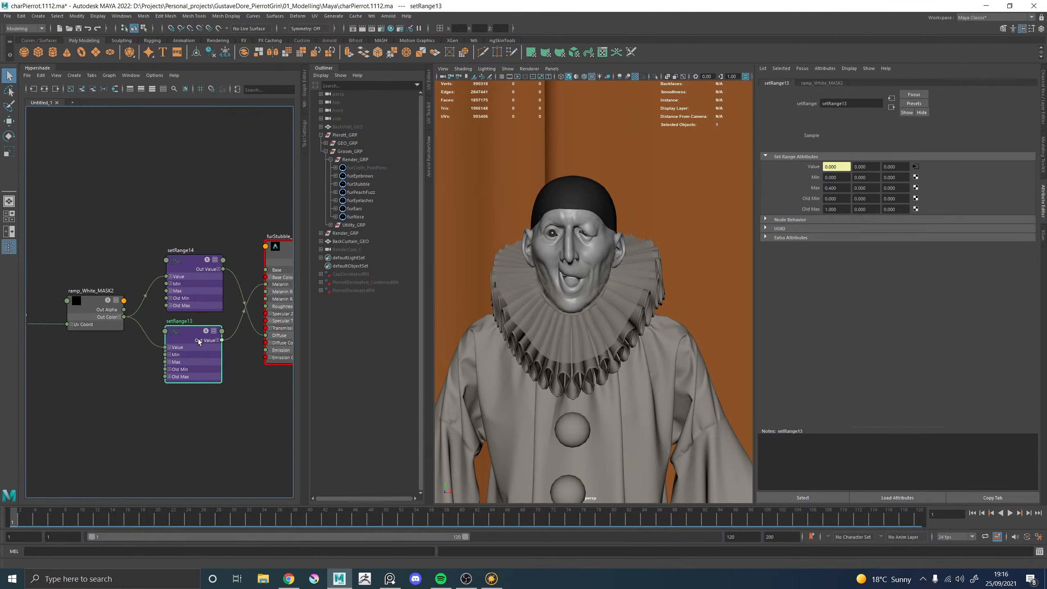
left_click_drag(838, 188, 832, 188)
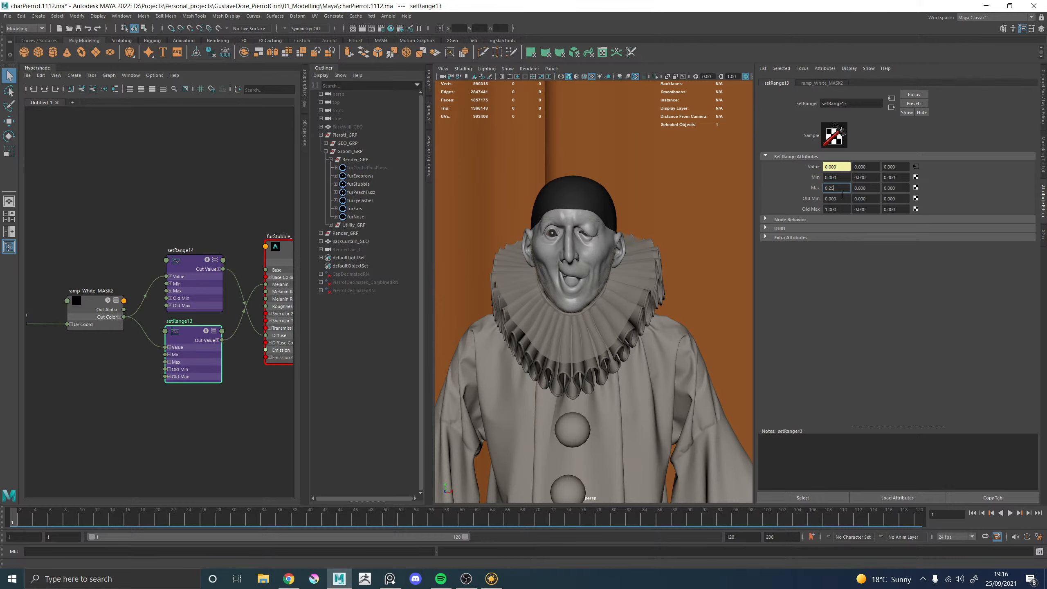
key("Return")
Select the setRange14 node and set its first Max value to 0.05
left_click(210, 260)
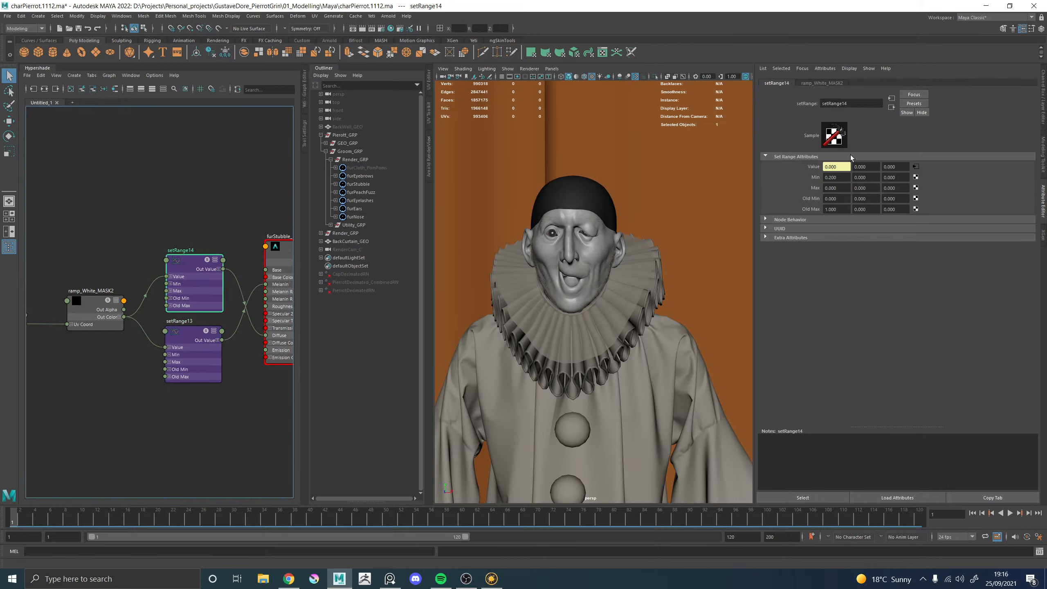
left_click(841, 189)
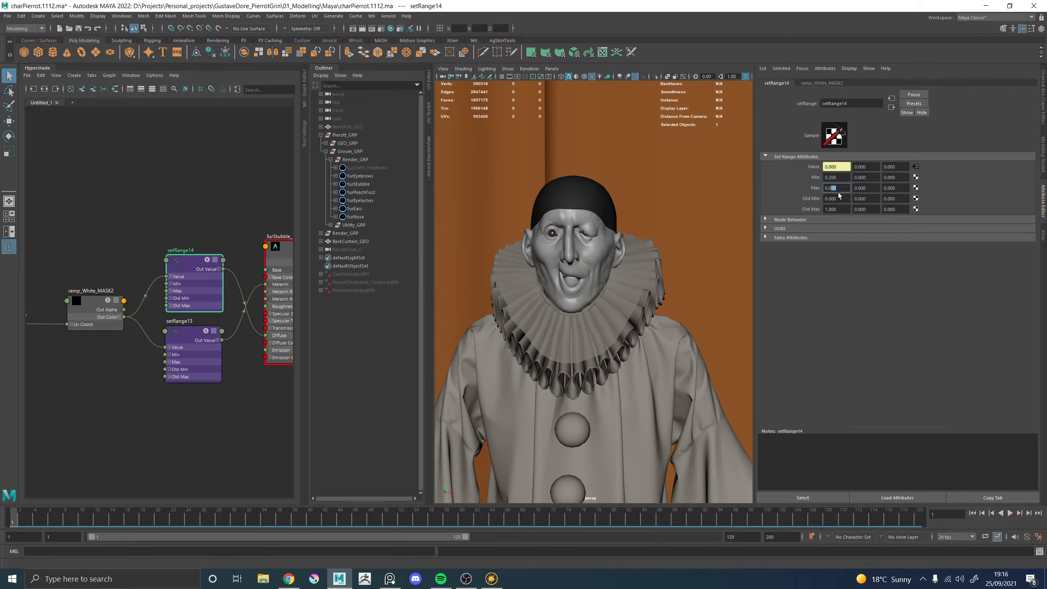
type("5")
key("Return")
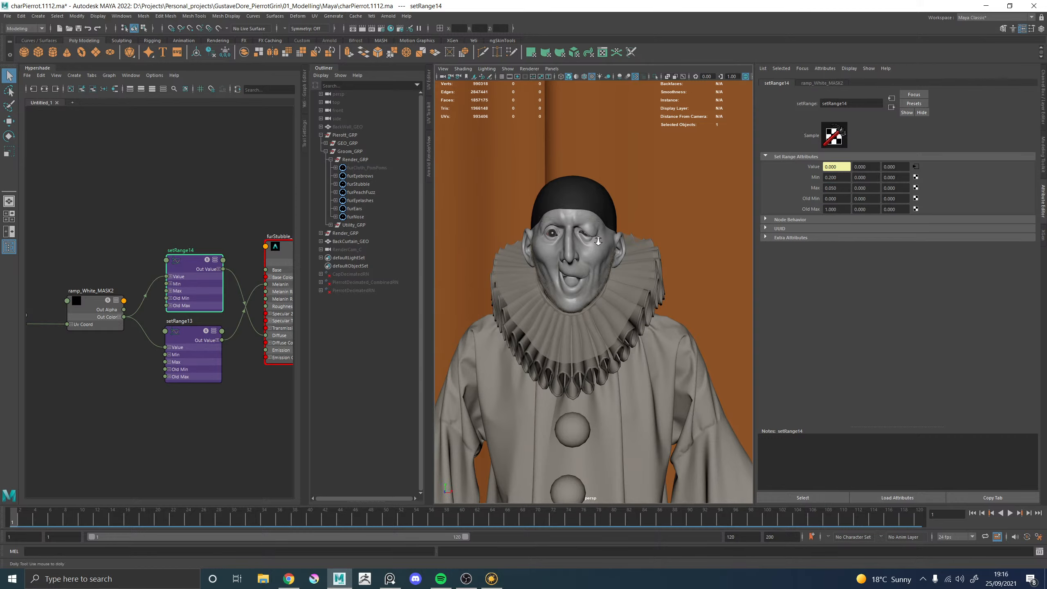
Examine the fine facial hair around the mouth, eyes and cheek up close
scroll(627, 245, "up", 8)
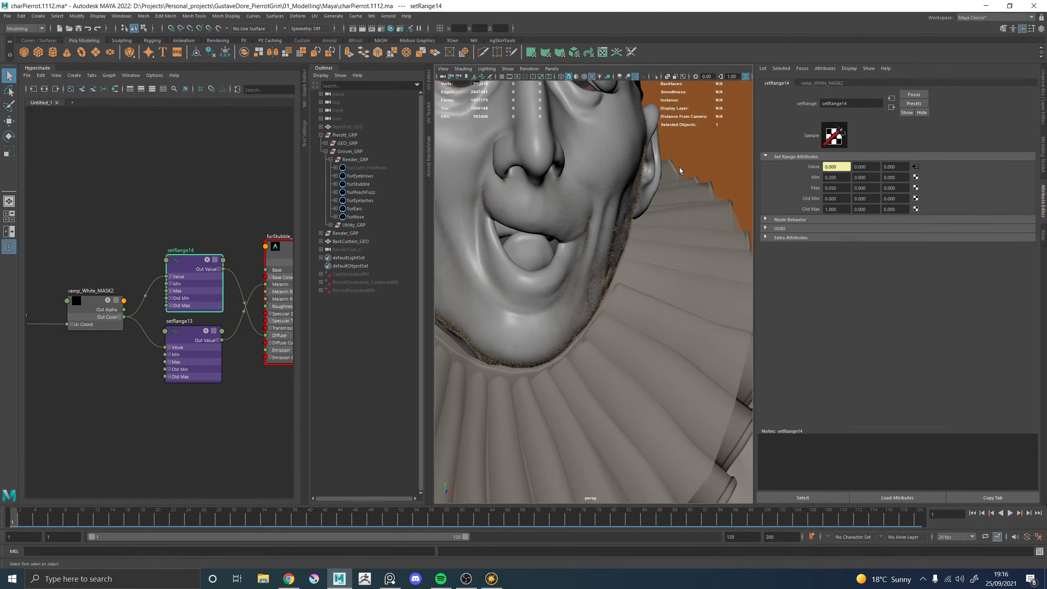
middle_click_drag(581, 199, 648, 420, "alt")
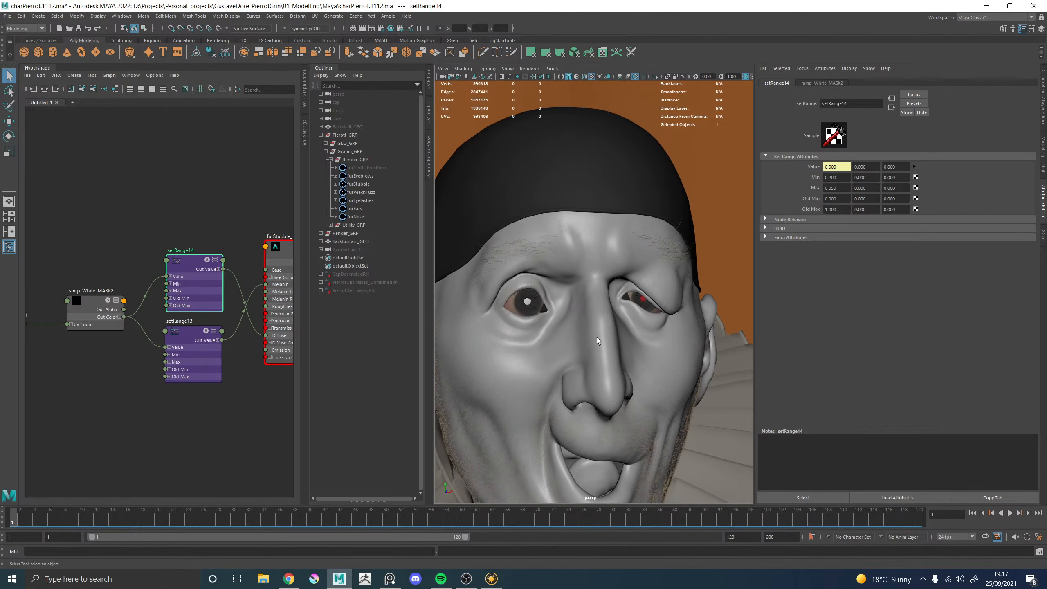
left_click_drag(555, 309, 607, 319, "alt")
scroll(696, 370, "up", 10)
middle_click_drag(696, 369, 458, 151, "alt")
scroll(546, 206, "down", 8)
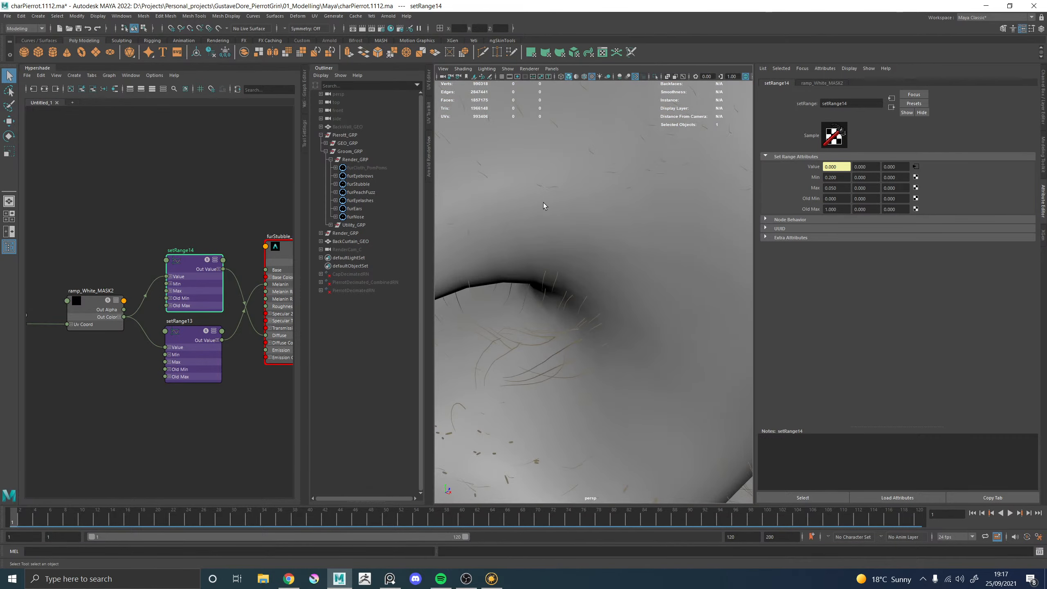
left_click_drag(588, 277, 556, 328, "alt")
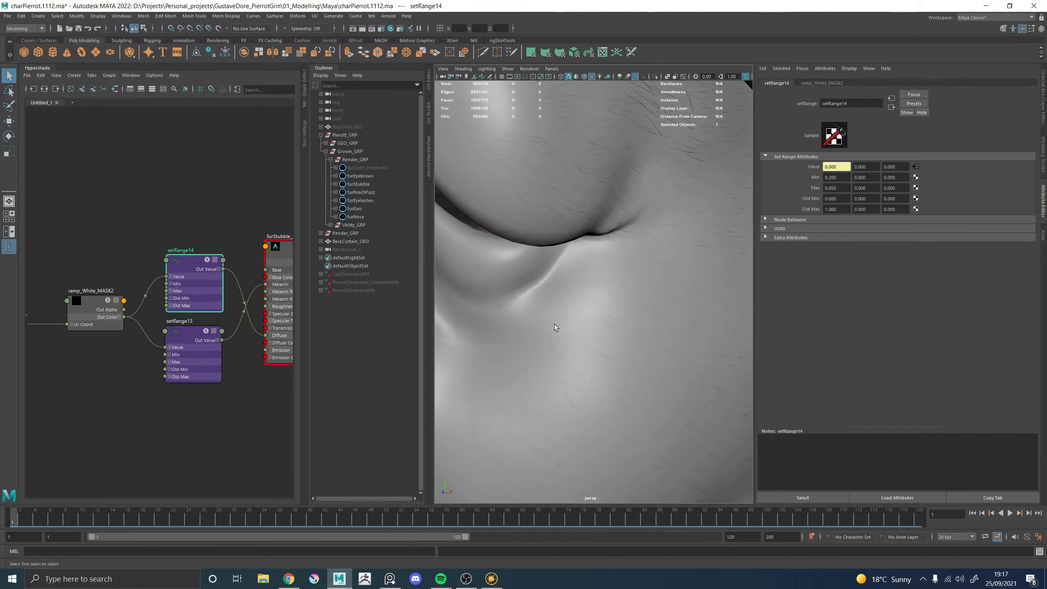
scroll(574, 290, "down", 6)
middle_click_drag(659, 252, 508, 227, "alt")
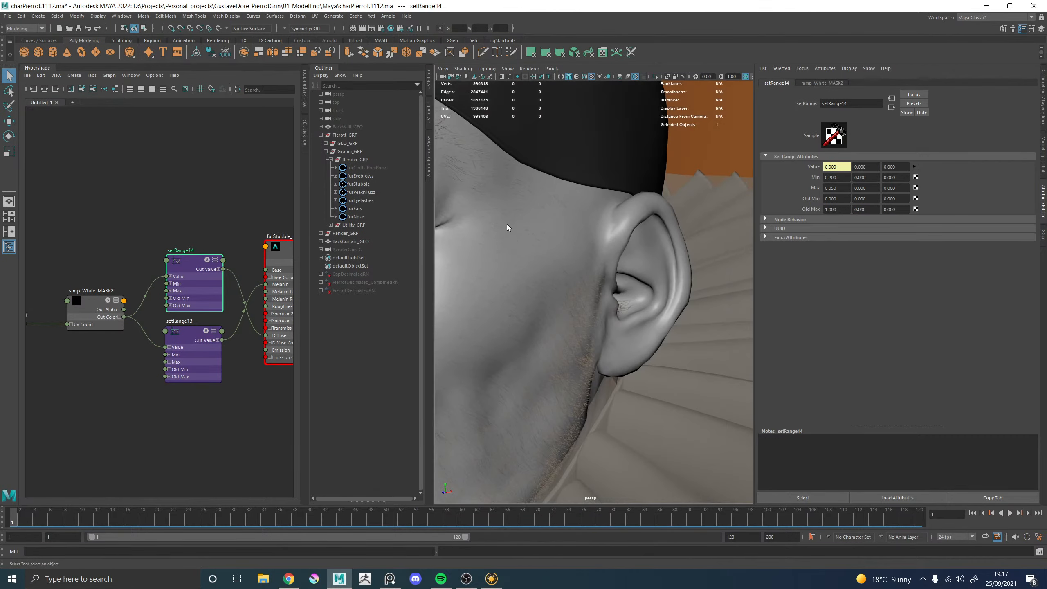
Compare the stubble and peach fuzz in front of the ear, and review the whole head up to the brow
mouse_move(589, 292)
left_mouse_down("alt")
mouse_move(512, 284)
mouse_move(593, 285)
left_mouse_up("alt")
right_click_drag(593, 286, 629, 395, "alt")
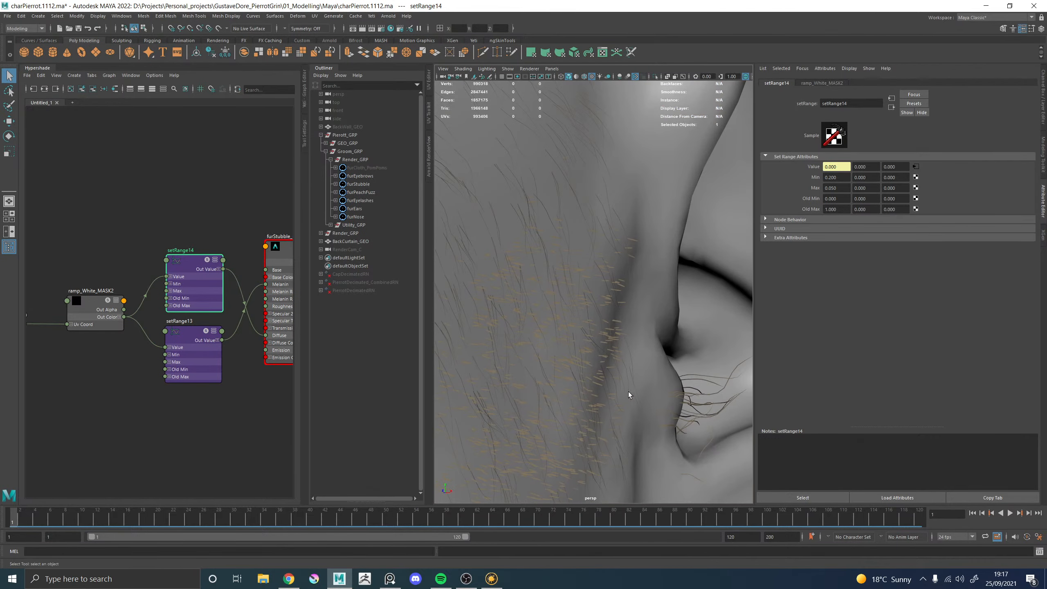
middle_click_drag(629, 395, 608, 290, "alt")
right_click_drag(608, 290, 514, 301, "alt")
middle_click_drag(520, 301, 559, 139, "alt")
right_click_drag(577, 231, 422, 283, "alt")
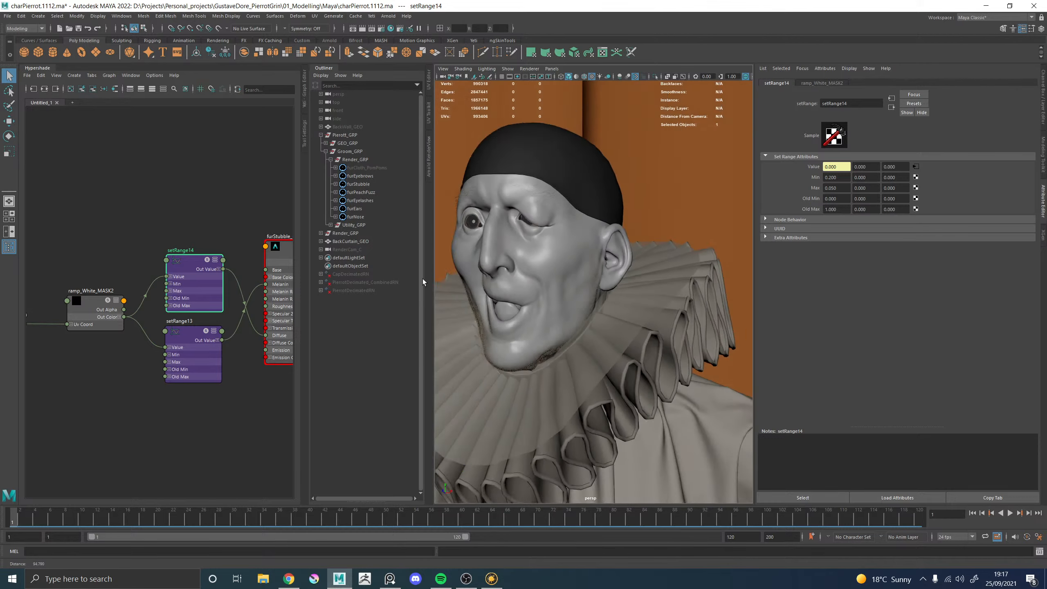
left_click_drag(602, 301, 681, 309, "alt")
left_click_drag(610, 330, 581, 325, "alt")
middle_click_drag(554, 270, 635, 400, "alt")
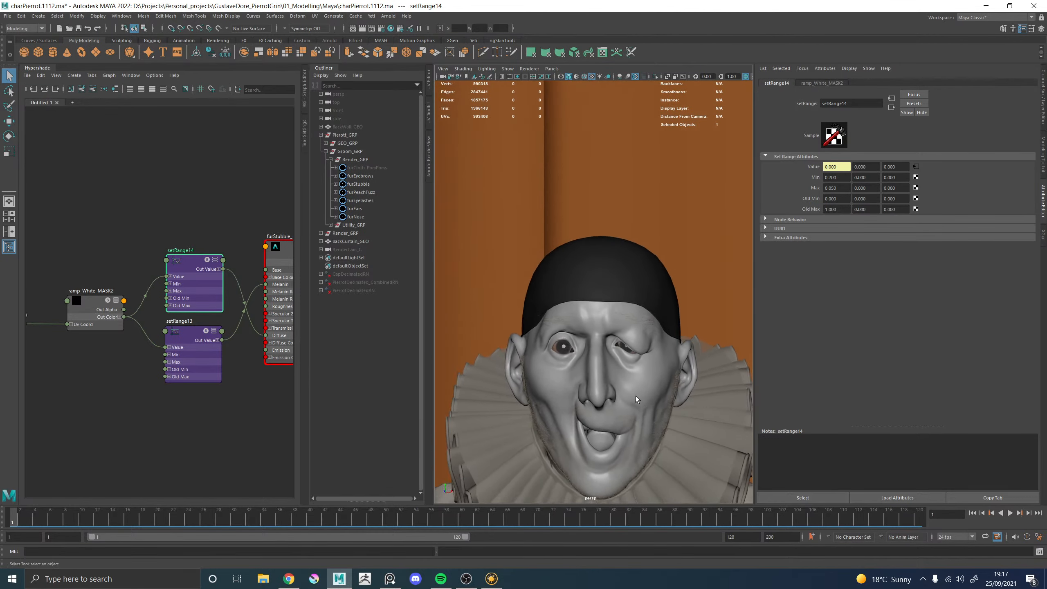
right_click_drag(636, 401, 700, 425, "alt")
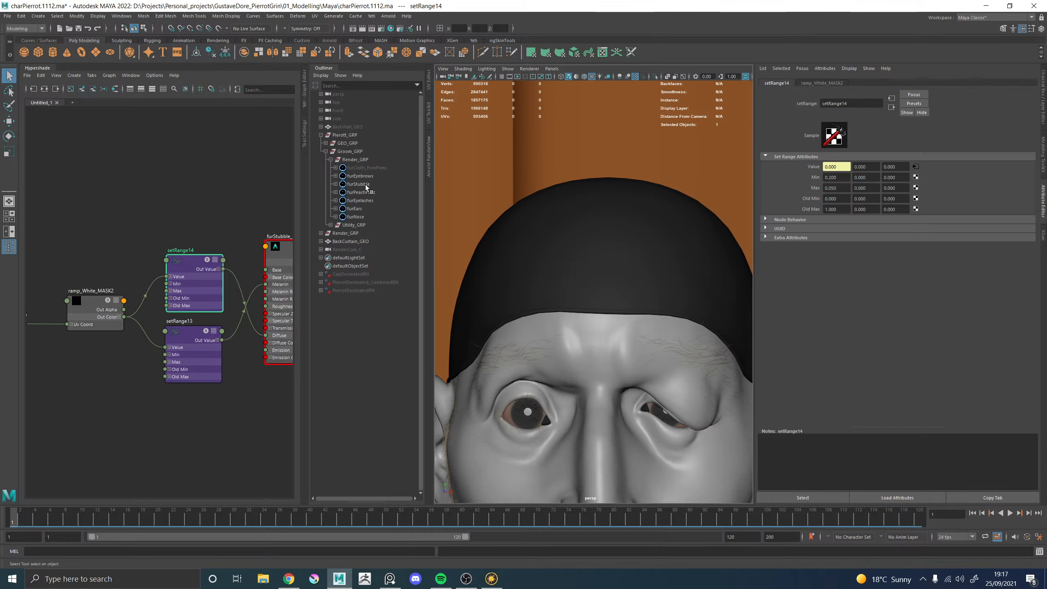
Expand Utility_GRP in the Outliner and unhide the furEyelashes_GROOM guides
left_click(321, 234)
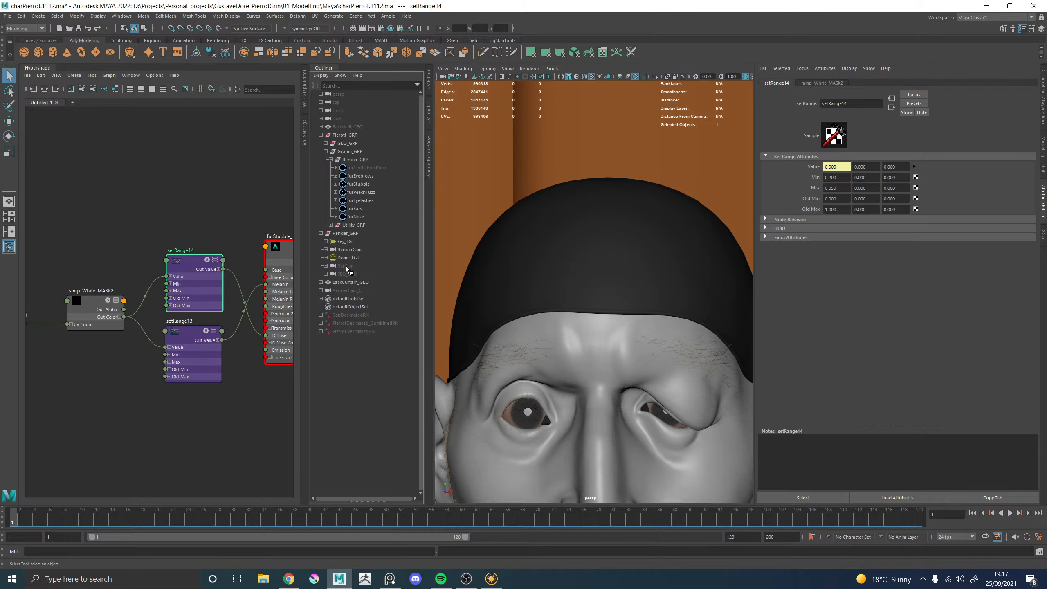
left_click(322, 233)
left_click(330, 225)
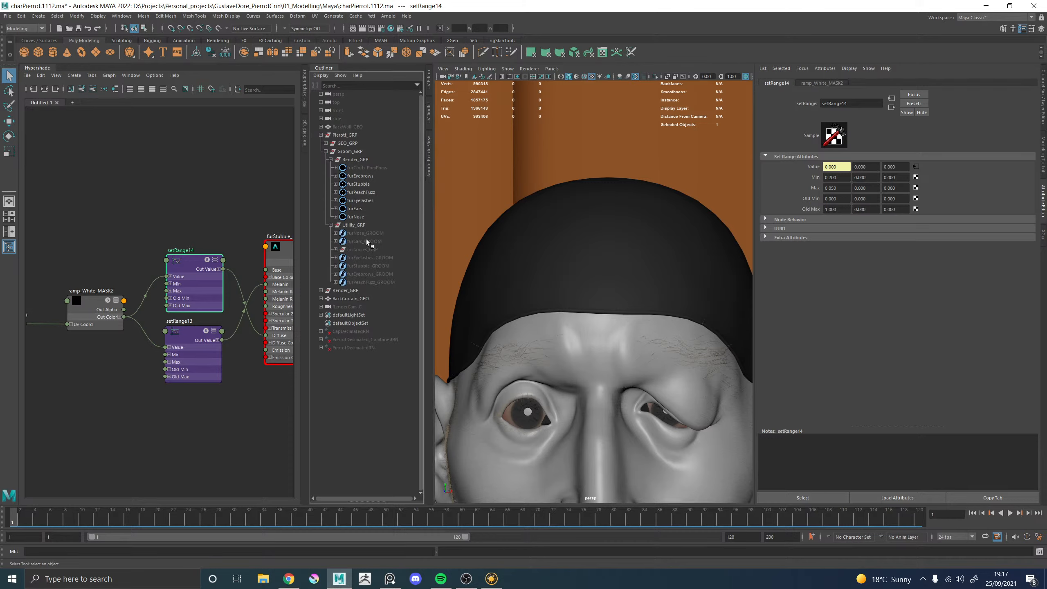
left_click(370, 259)
key("shift+h")
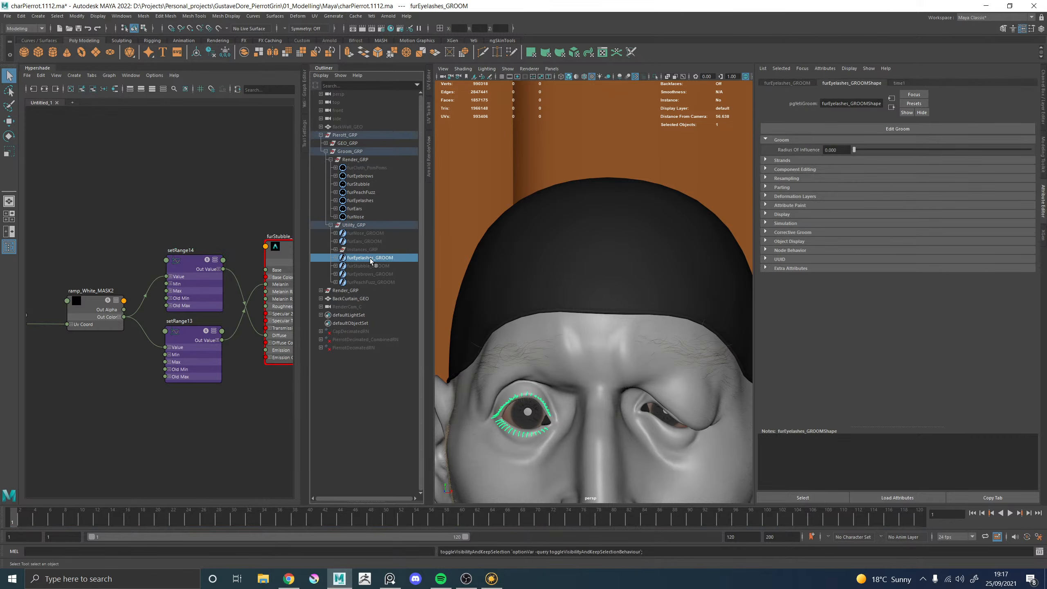
Inspect the eyelash guides around the open eye and save the scene incrementally as charPierrot.1113.ma
left_click_drag(567, 313, 565, 301, "alt")
middle_click_drag(566, 301, 534, 246, "alt")
right_click_drag(534, 246, 577, 291, "alt")
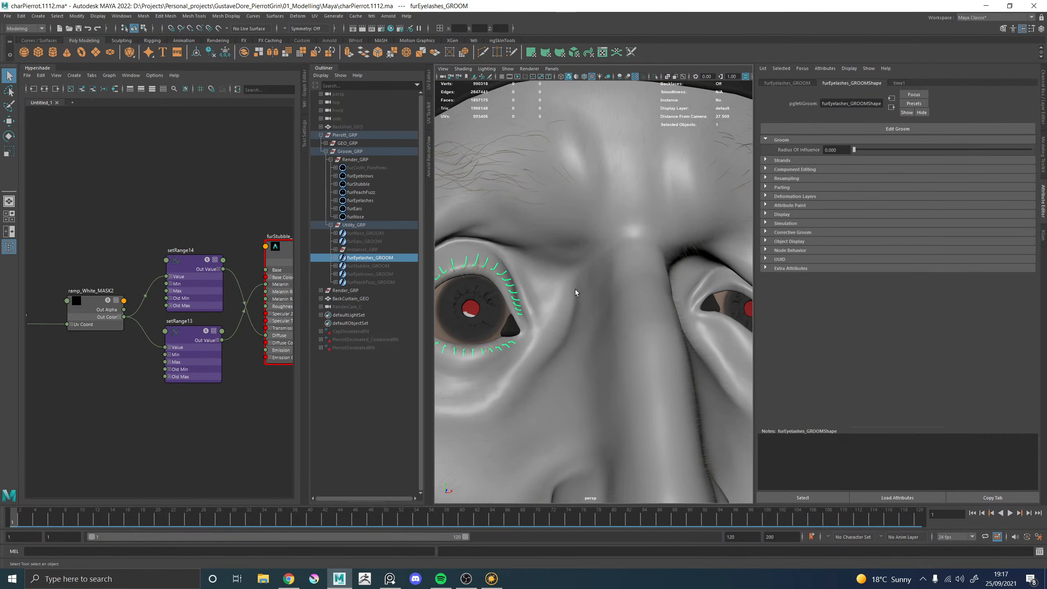
key("ctrl+s")
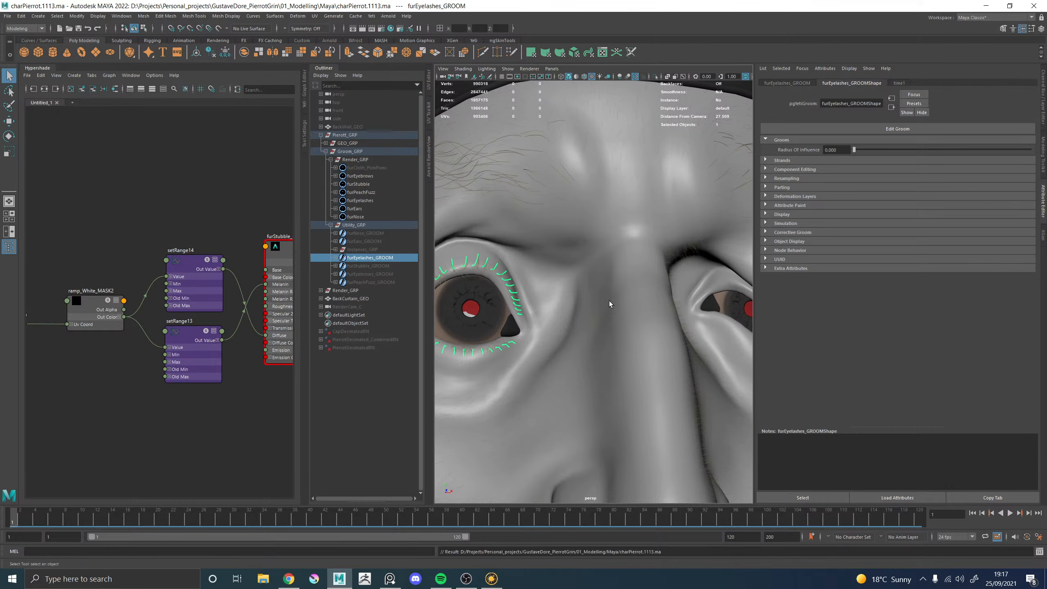
Collapse the Hypershade and hide the Render_GRP inside Groom_GRP to isolate the eyelash guides
right_click_drag(609, 301, 546, 324, "alt")
left_click_drag(663, 330, 646, 333, "alt")
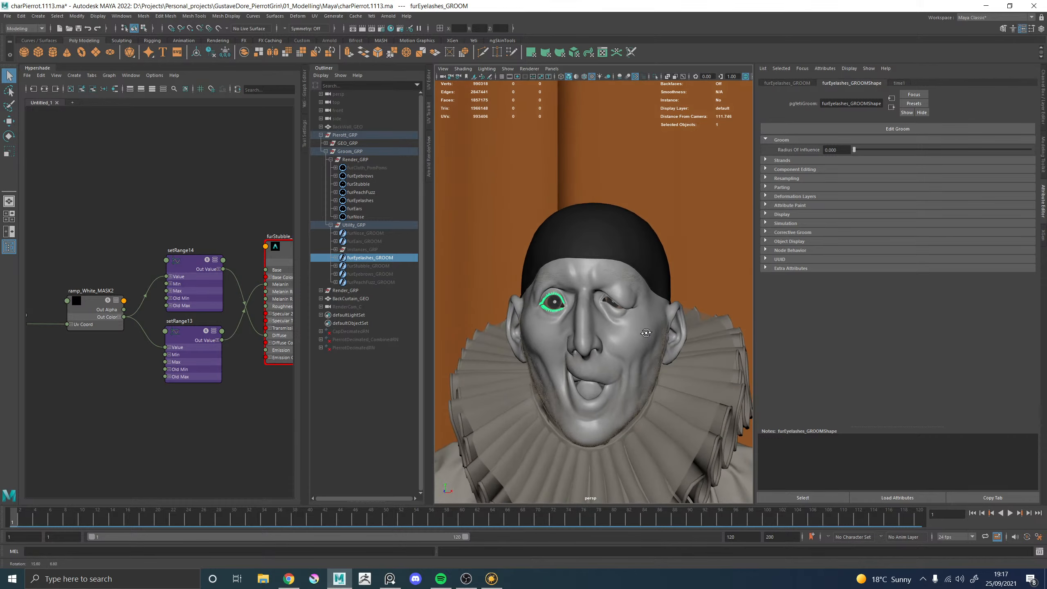
left_click(40, 68)
right_click_drag(415, 303, 439, 250, "alt")
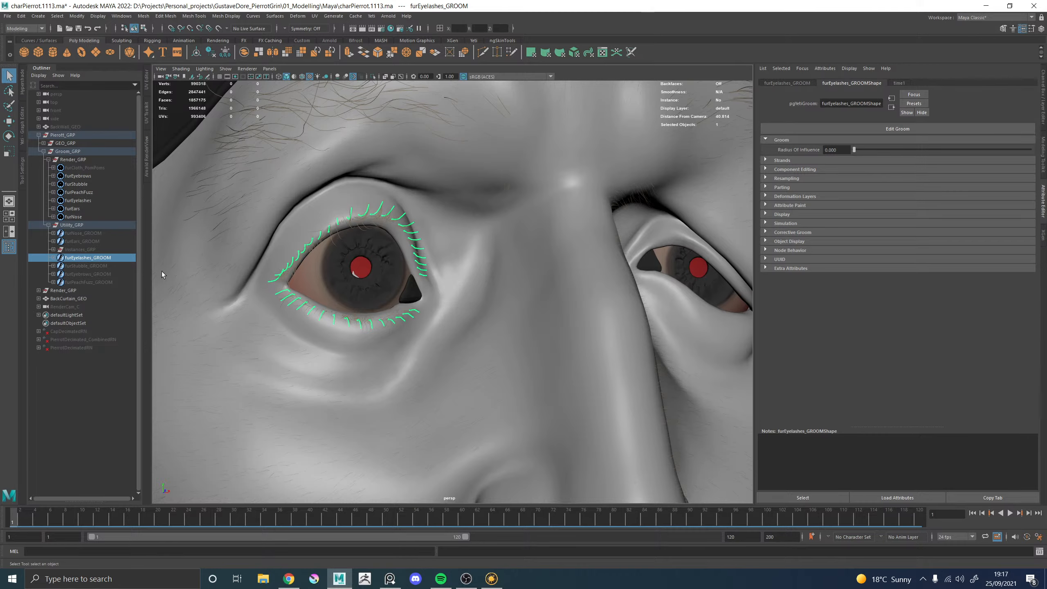
left_click_drag(412, 264, 198, 225, "alt")
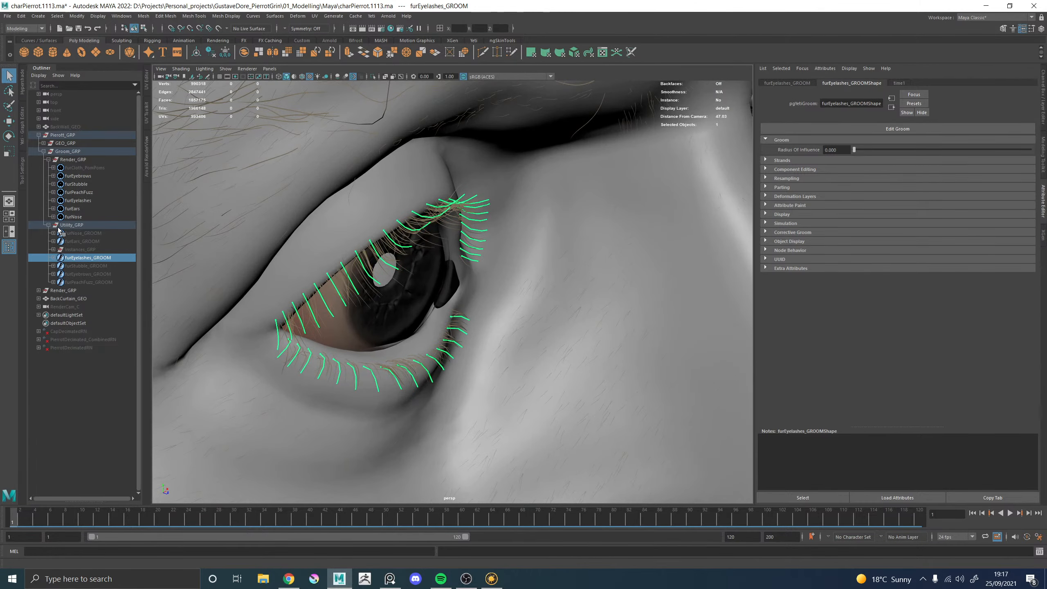
left_click(77, 160)
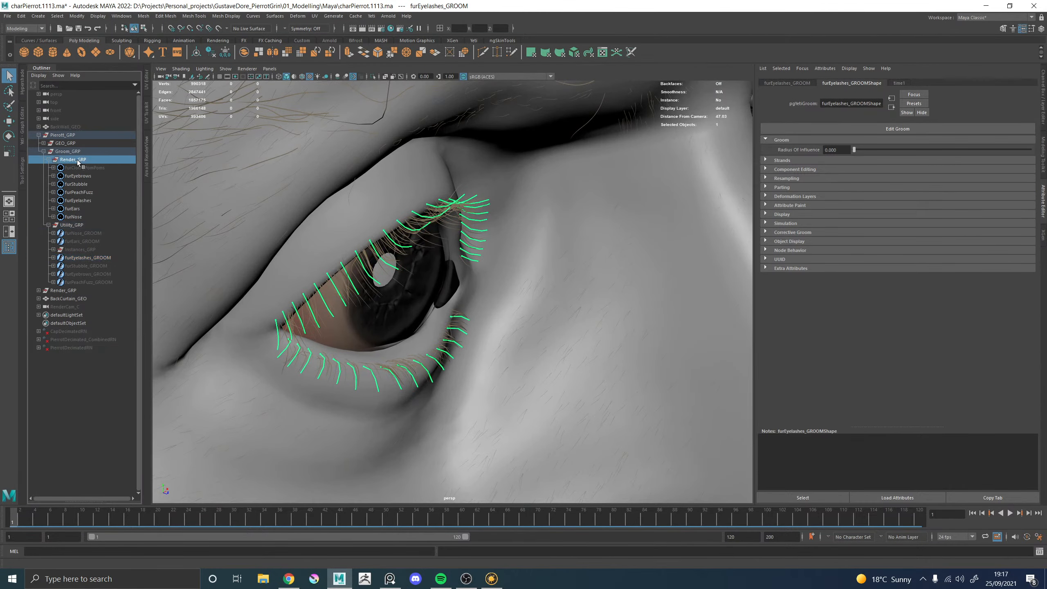
key("h")
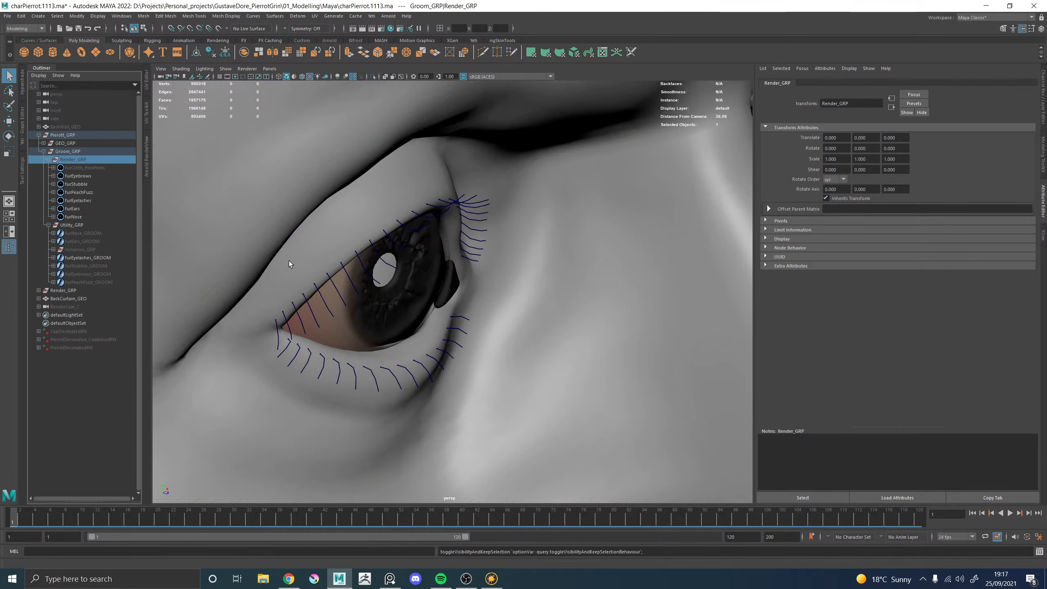
Select the eyelash guides at the eye and start editing the furEyelashes_GROOM groom
left_click(348, 278)
left_click(841, 84)
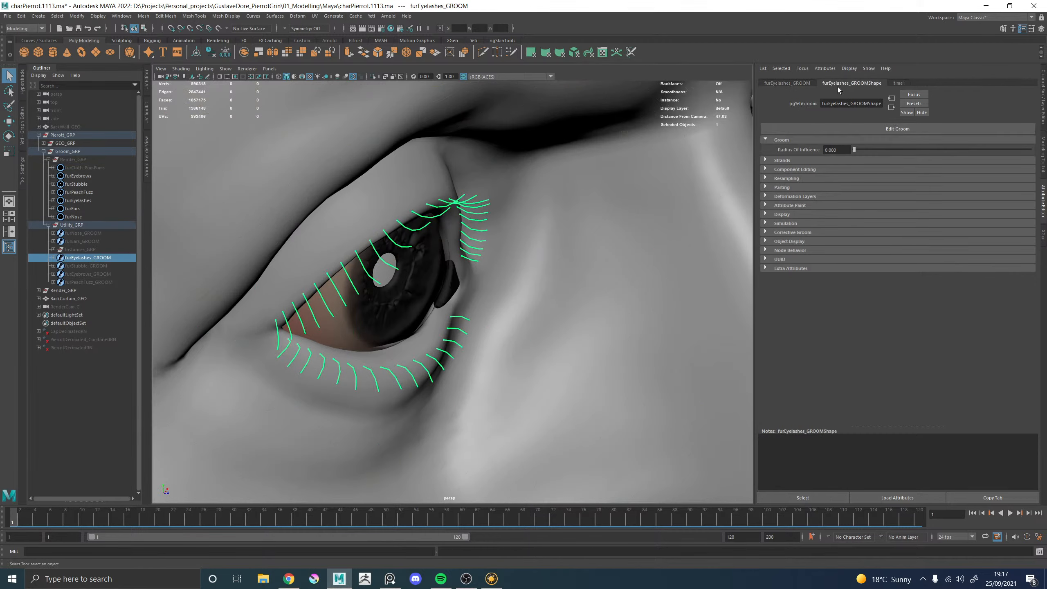
left_click(875, 130)
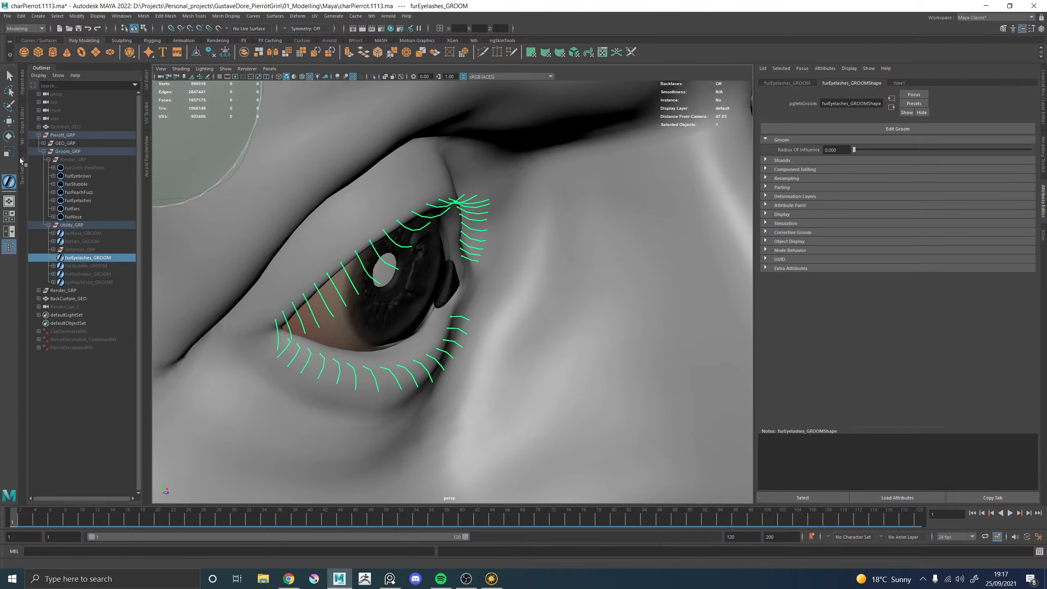
Choose the attribute sampling tool in the groom tool settings and display the length attribute on the eyelash guides
left_click(21, 174)
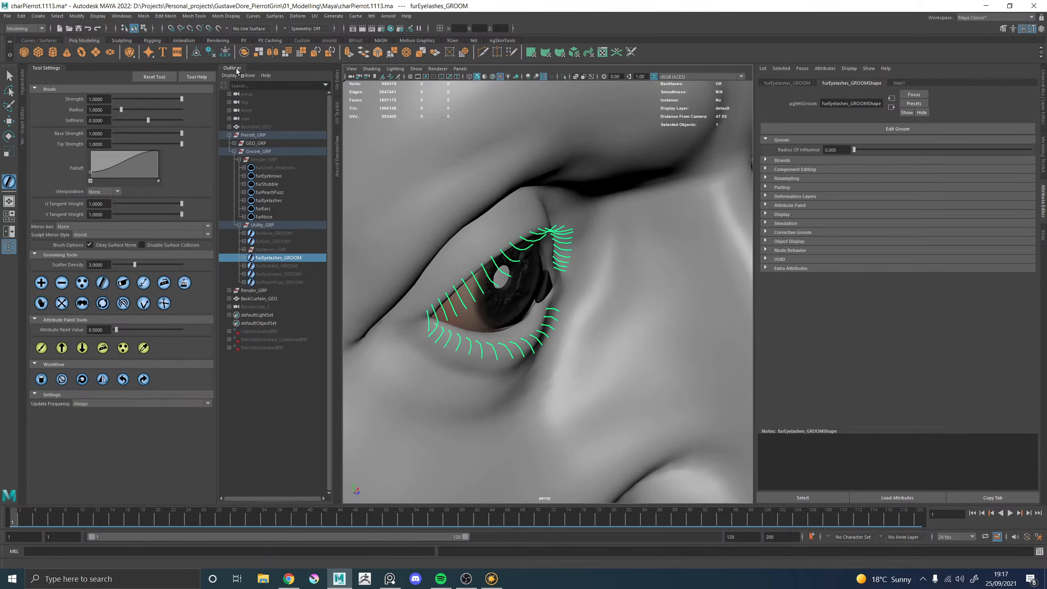
left_click(143, 348)
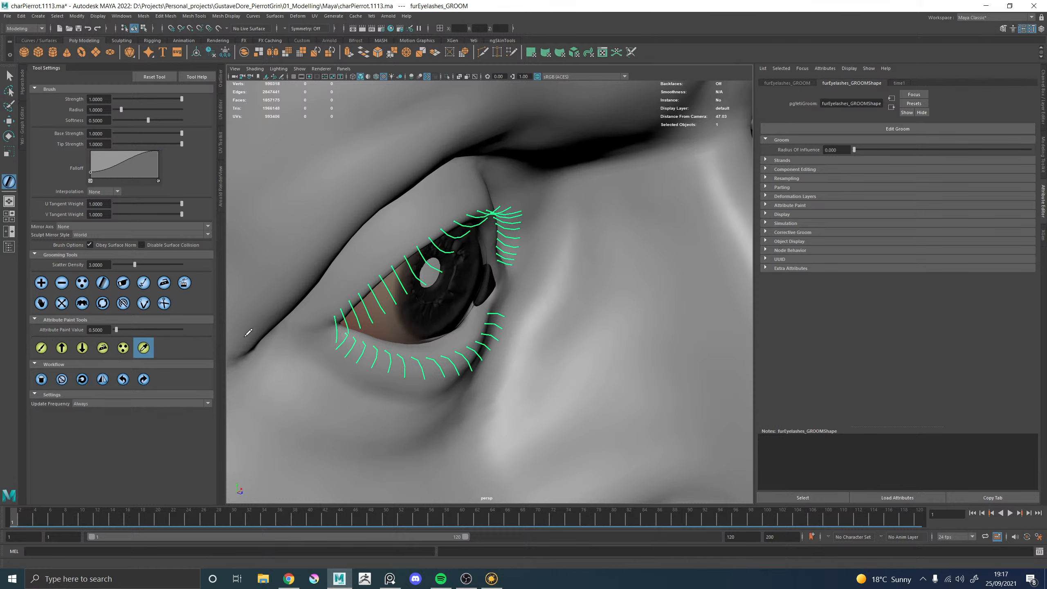
left_click_drag(357, 266, 380, 260, "alt")
left_click(789, 205)
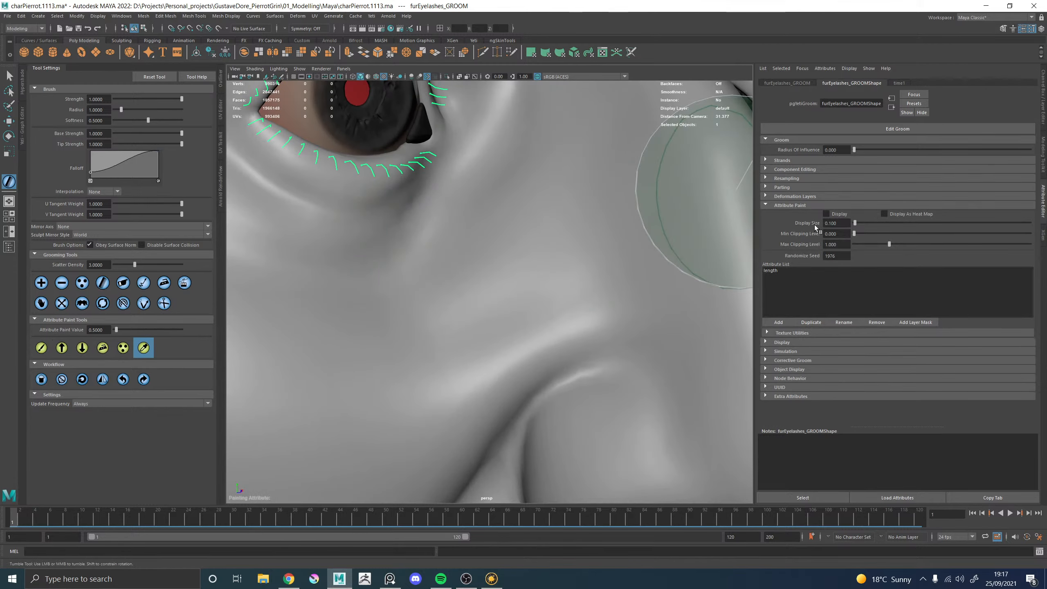
mouse_move(537, 257)
middle_mouse_down("alt")
mouse_move(478, 318)
mouse_move(479, 334)
middle_mouse_up("alt")
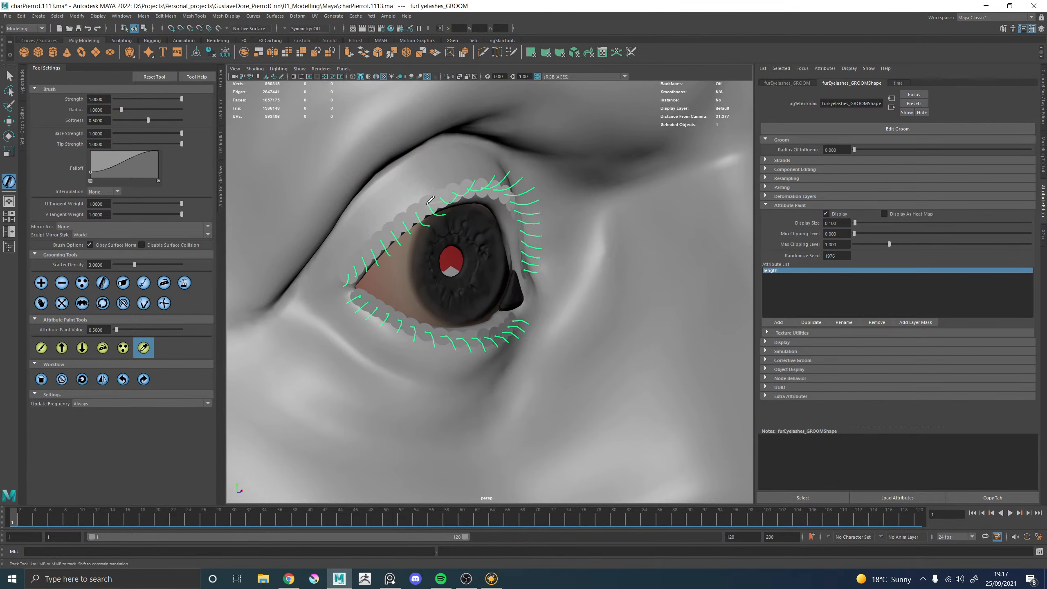
Sample the length attribute from the upper eyelash guides, set the Attribute Paint Value to 0.5 and choose the attribute paint brush
left_click(427, 206)
left_click(410, 216)
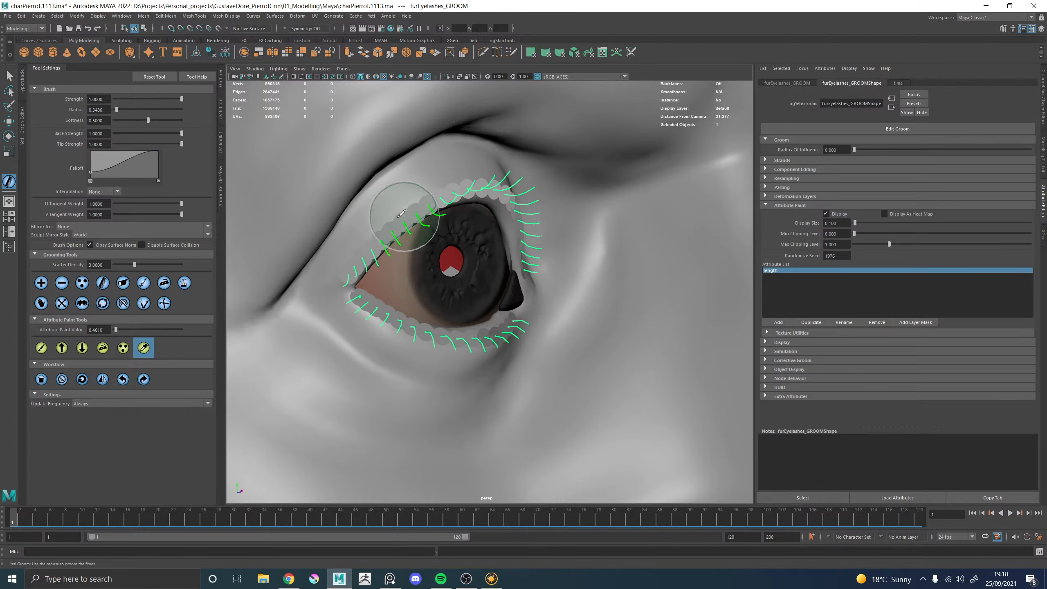
left_click_drag(105, 331, 97, 332)
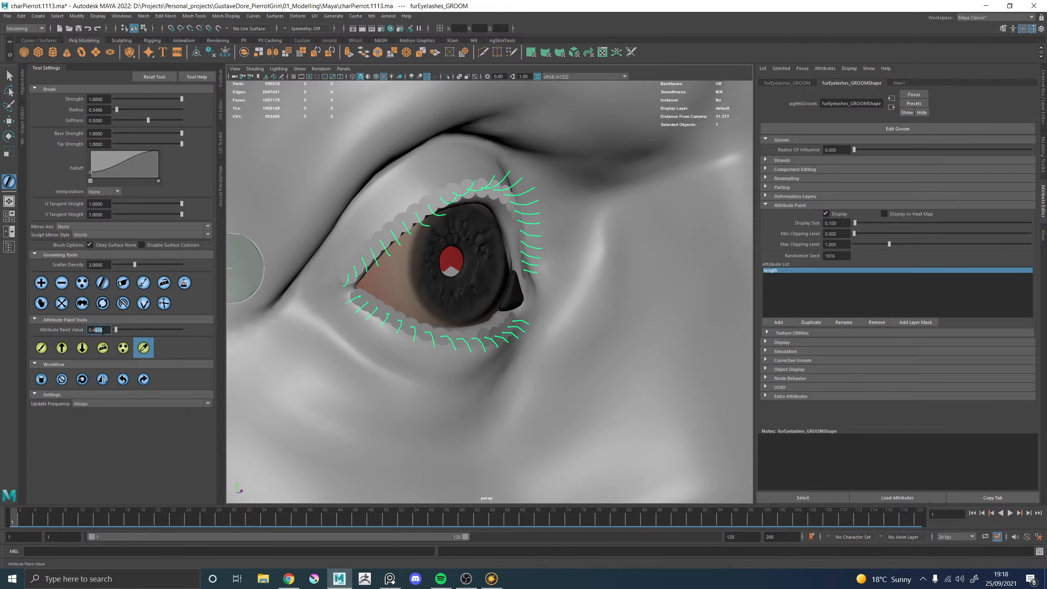
type("5")
key("Return")
left_click(42, 348)
Choose the strand adding tool and set the groom's Initial Strand Length to 0.5 and Initial Segment Length to 0.05
left_click(41, 282)
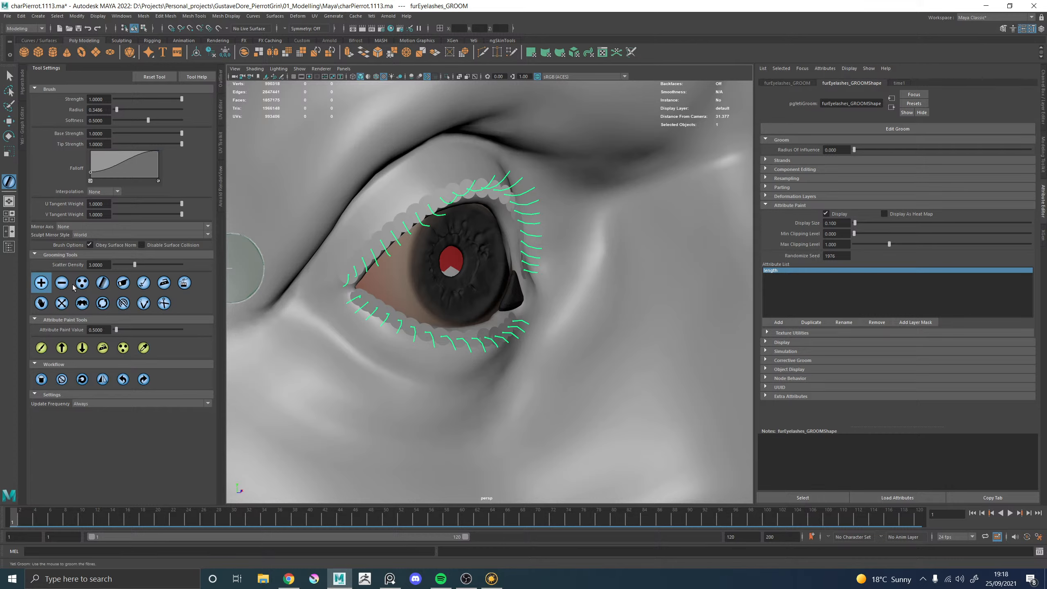
left_click(788, 161)
double_click(835, 178)
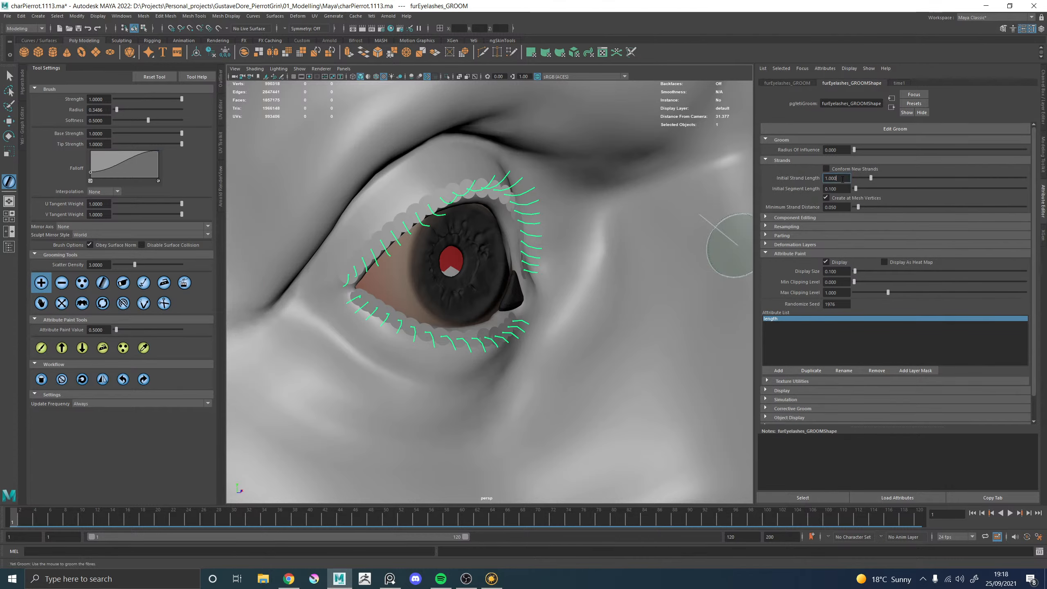
type(".")
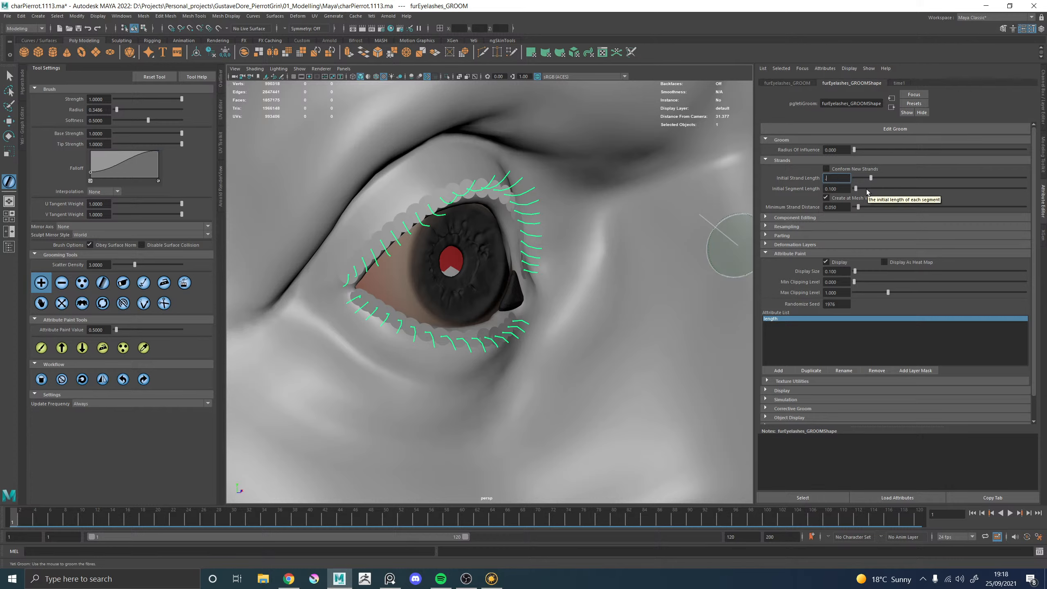
type("5")
key("Return")
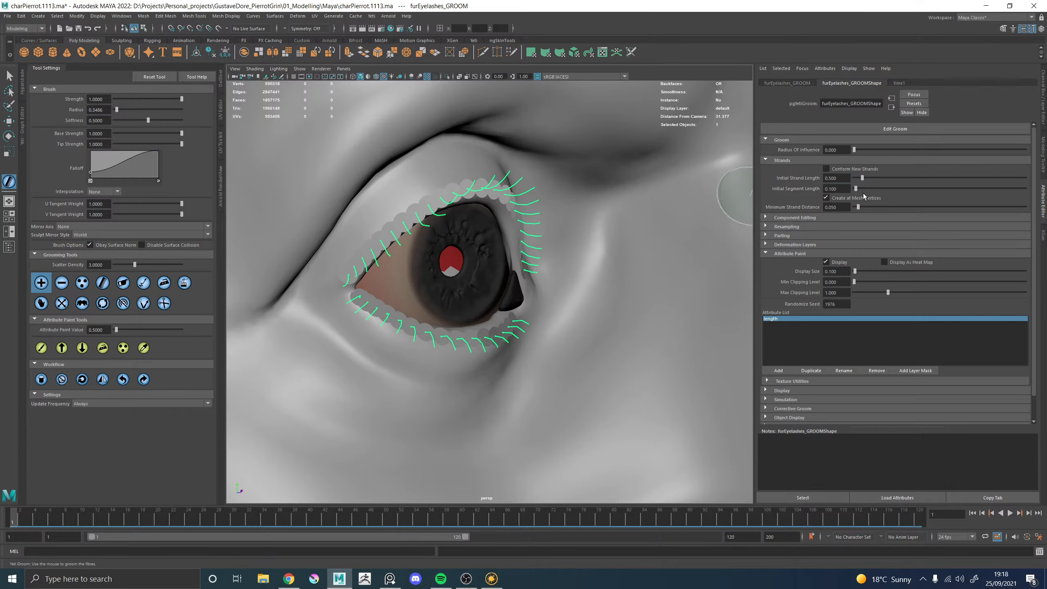
left_click_drag(839, 189, 831, 189)
key("Return")
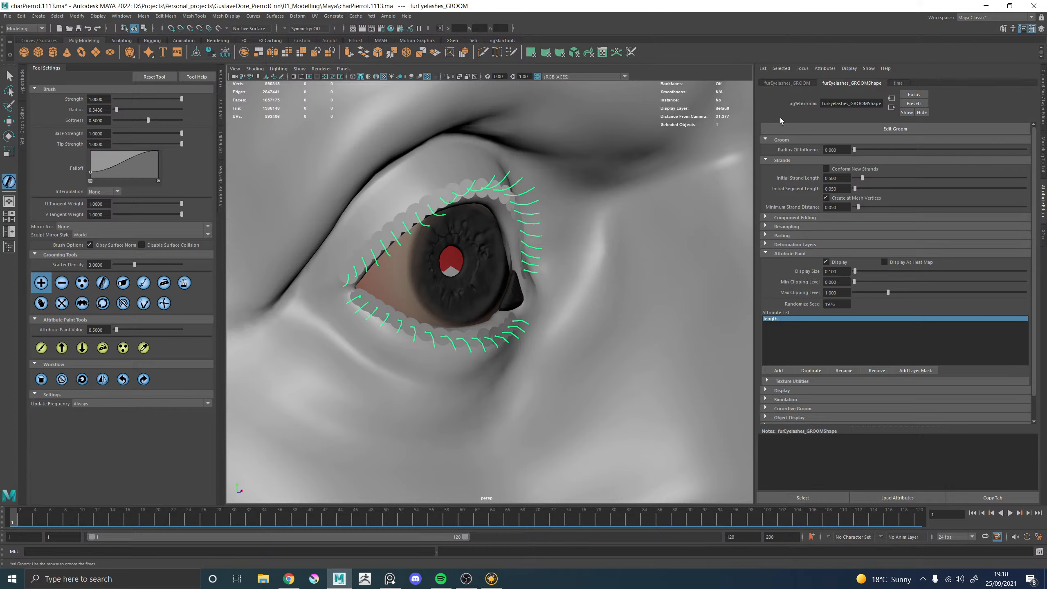
Examine the groom's Component Editing and Resampling settings and the segments of the lower eyelash guides up close
left_click(780, 218)
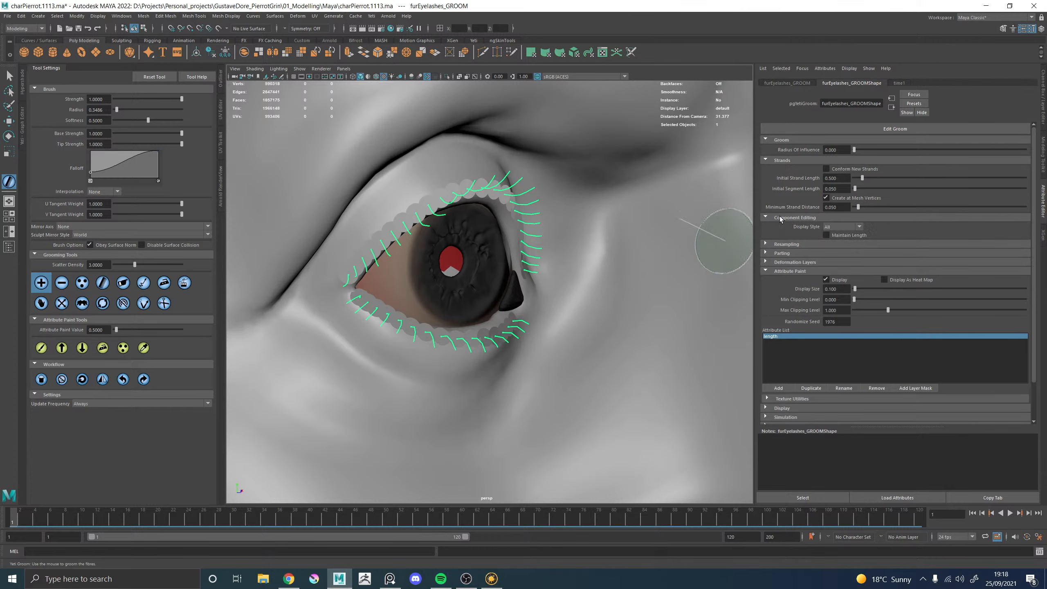
left_click(782, 218)
left_click(786, 227)
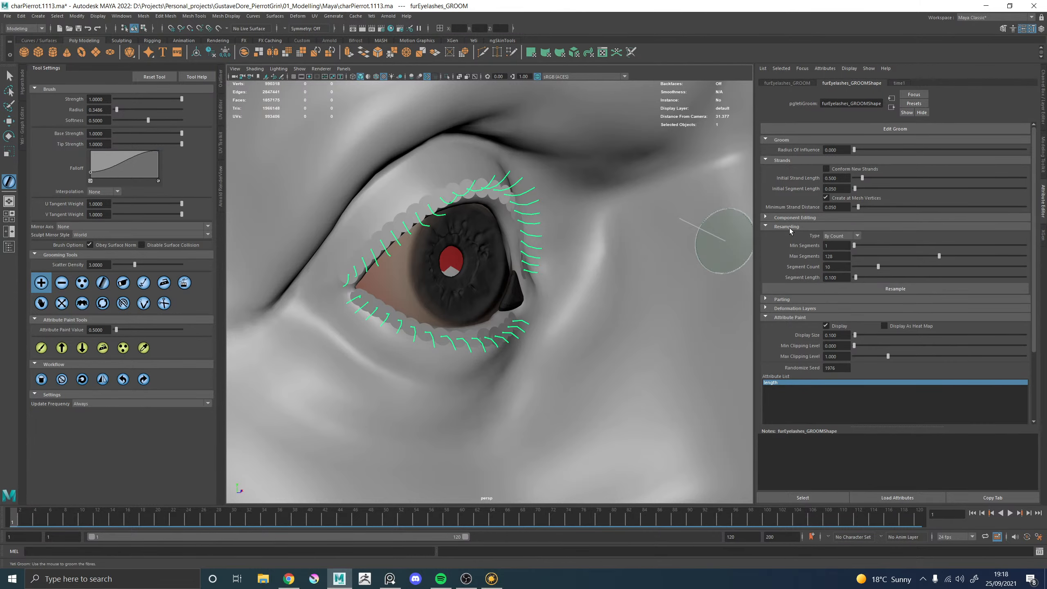
left_click(790, 229)
left_click_drag(582, 298, 516, 301, "alt")
right_click_drag(590, 293, 577, 295, "alt")
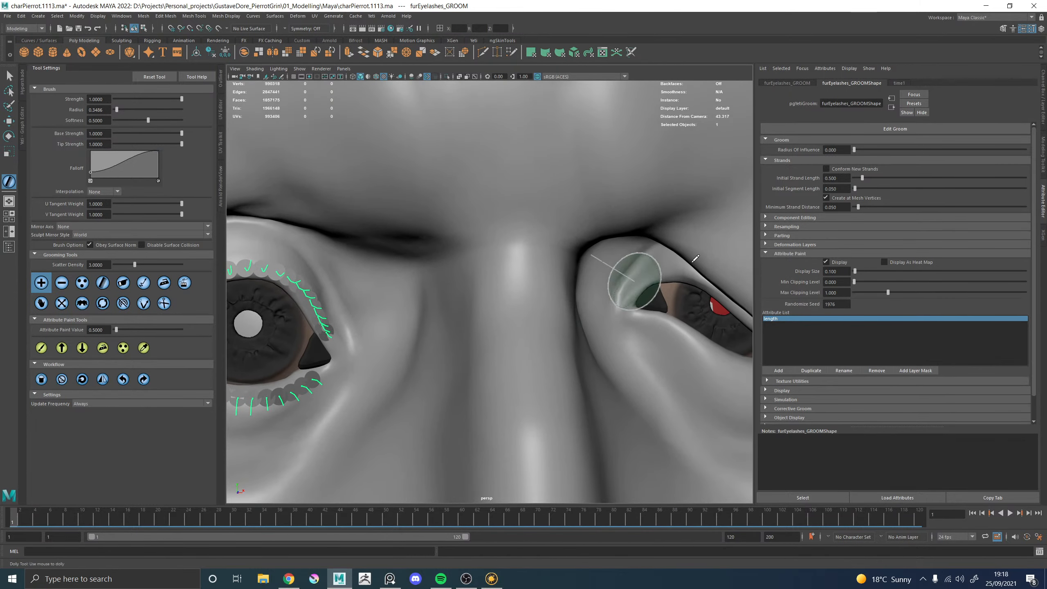
middle_click_drag(350, 361, 620, 246, "alt")
right_click_drag(486, 284, 660, 305, "alt")
left_click_drag(594, 303, 656, 288, "alt")
middle_click_drag(643, 288, 351, 291, "alt")
middle_click_drag(717, 295, 479, 286, "alt")
right_click_drag(479, 286, 559, 286, "alt")
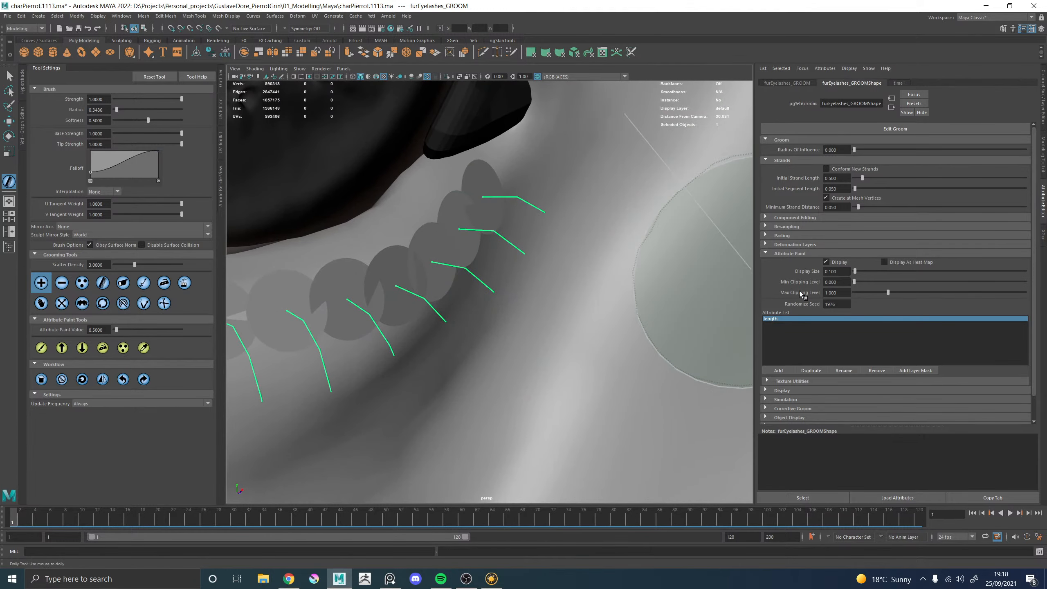
Resample the eyelash guides by count with a segment count of 10
left_click(786, 226)
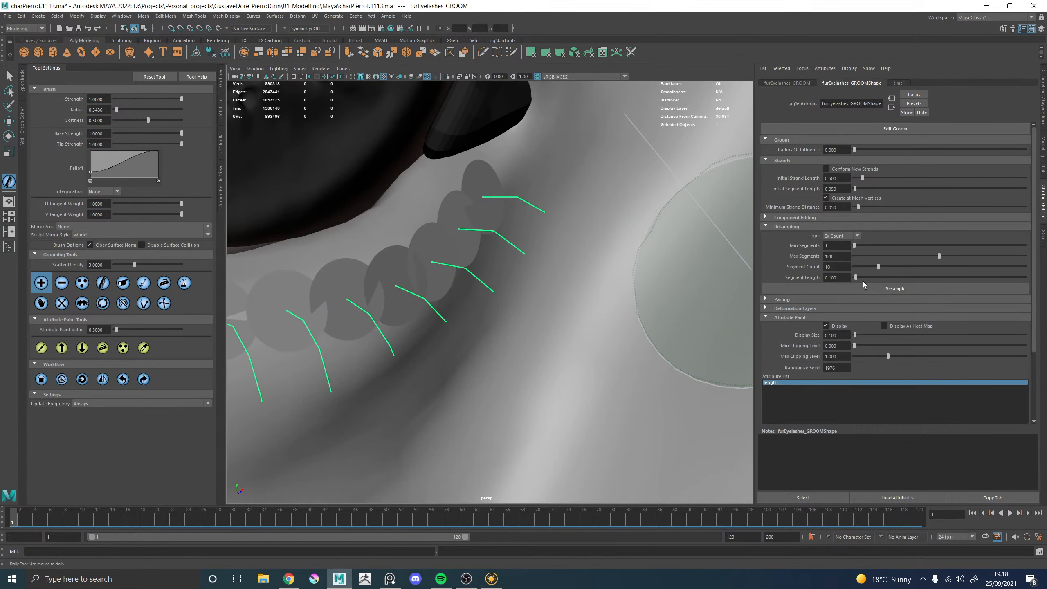
left_click(830, 267)
left_click(866, 289)
left_click_drag(515, 289, 412, 268, "alt")
Examine the eyelash guides around the open eye from several angles and switch from groom editing to the Move tool
left_click(143, 304)
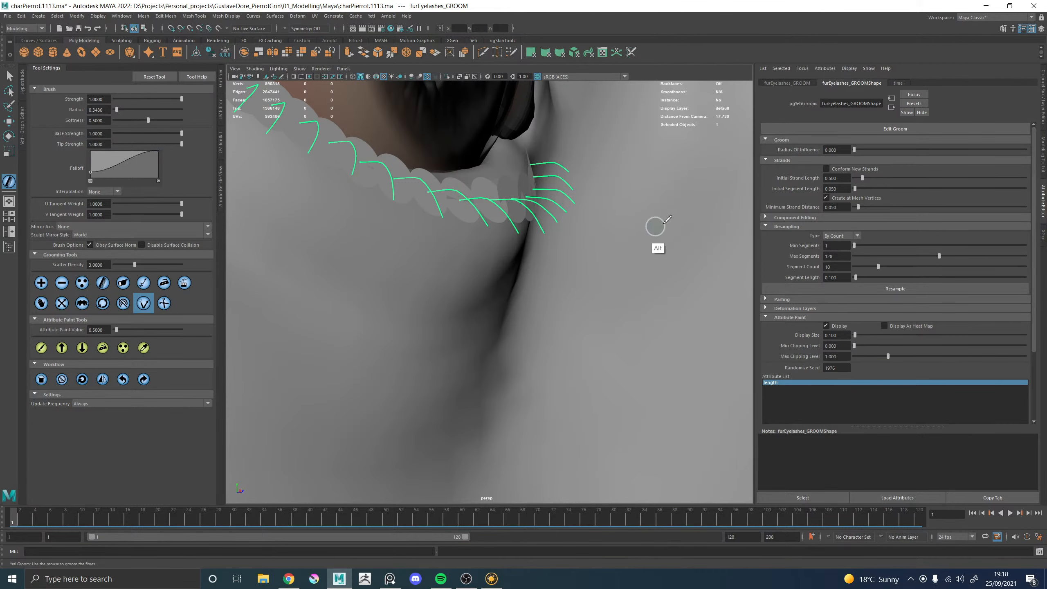
left_click_drag(700, 297, 718, 307, "alt")
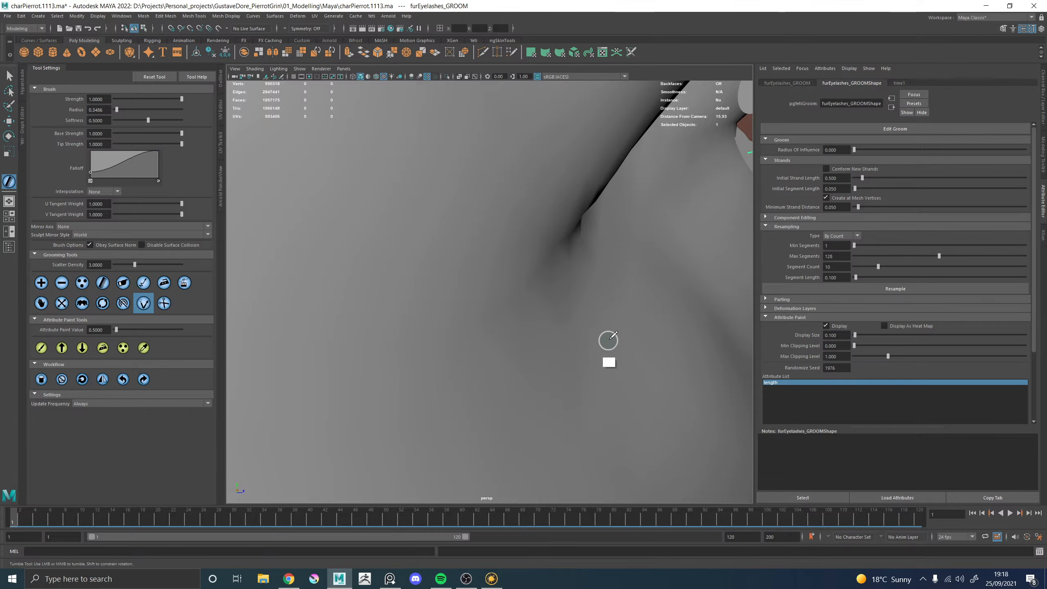
left_click_drag(629, 328, 598, 334, "alt")
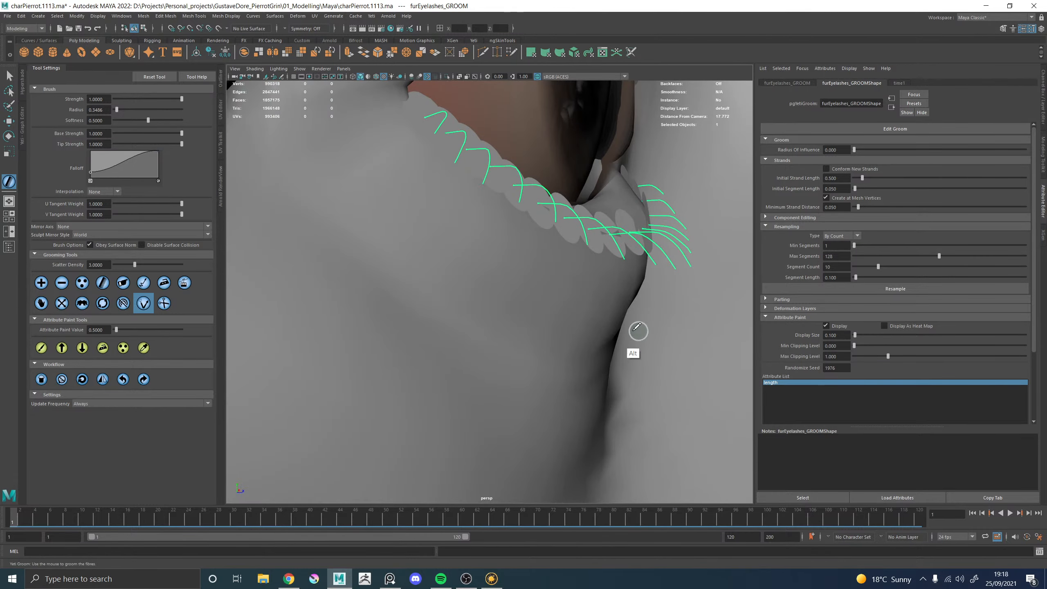
key("w")
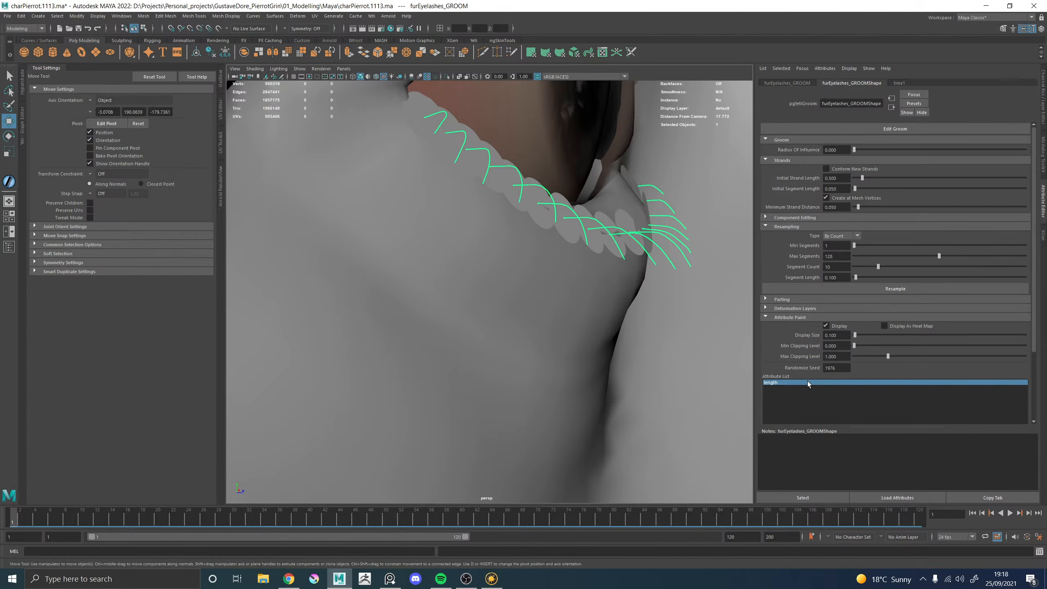
left_click_drag(751, 281, 697, 289, "alt")
right_click_drag(697, 290, 504, 271, "alt")
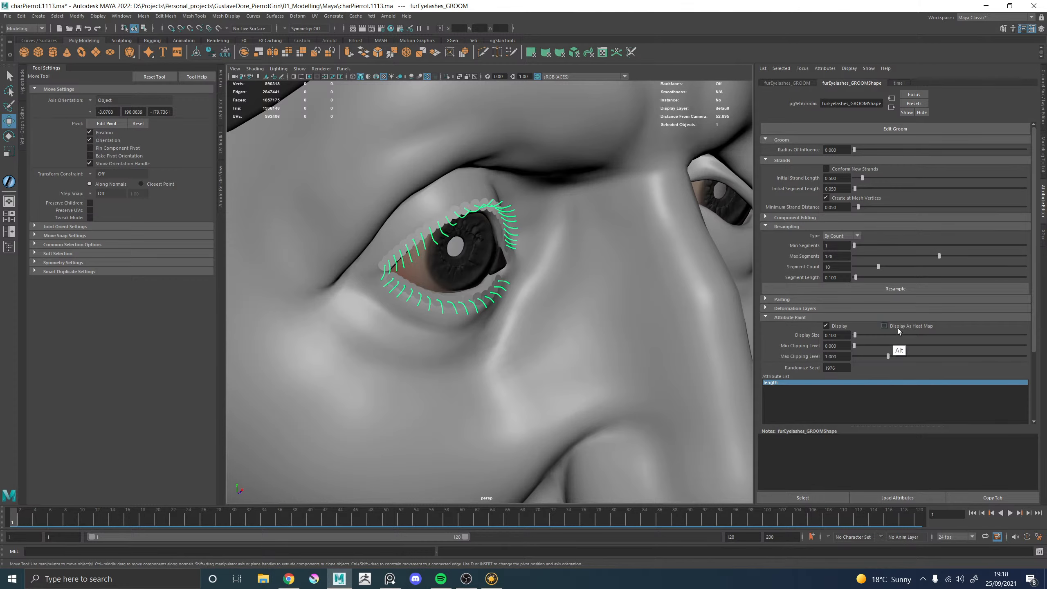
left_click_drag(549, 307, 614, 292, "alt")
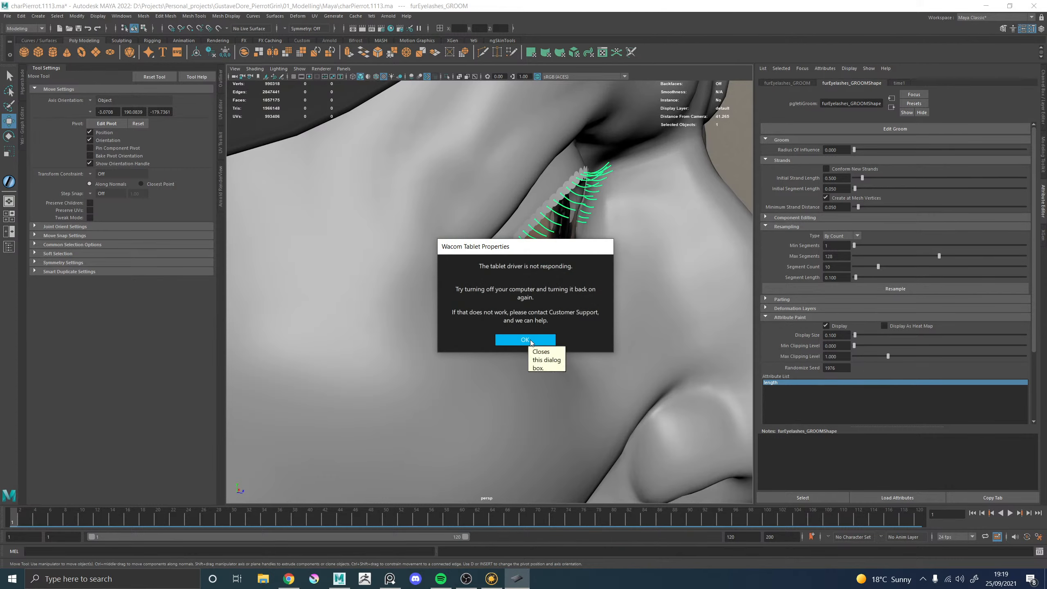
Dismiss the Wacom Tablet Properties messages and check the hidden system tray icons
left_click(525, 340)
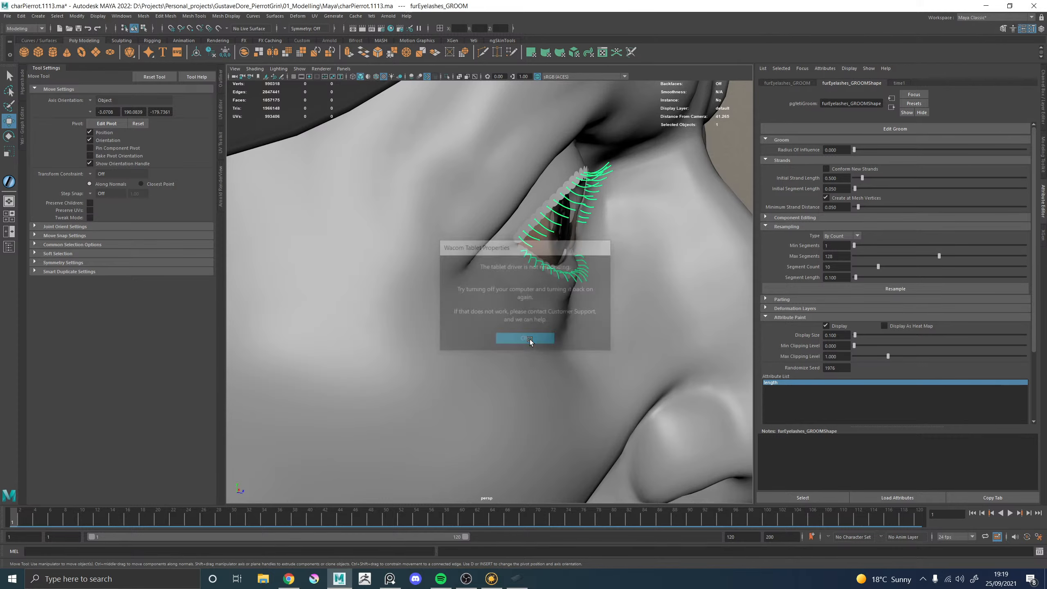
scroll(583, 320, "down", 10)
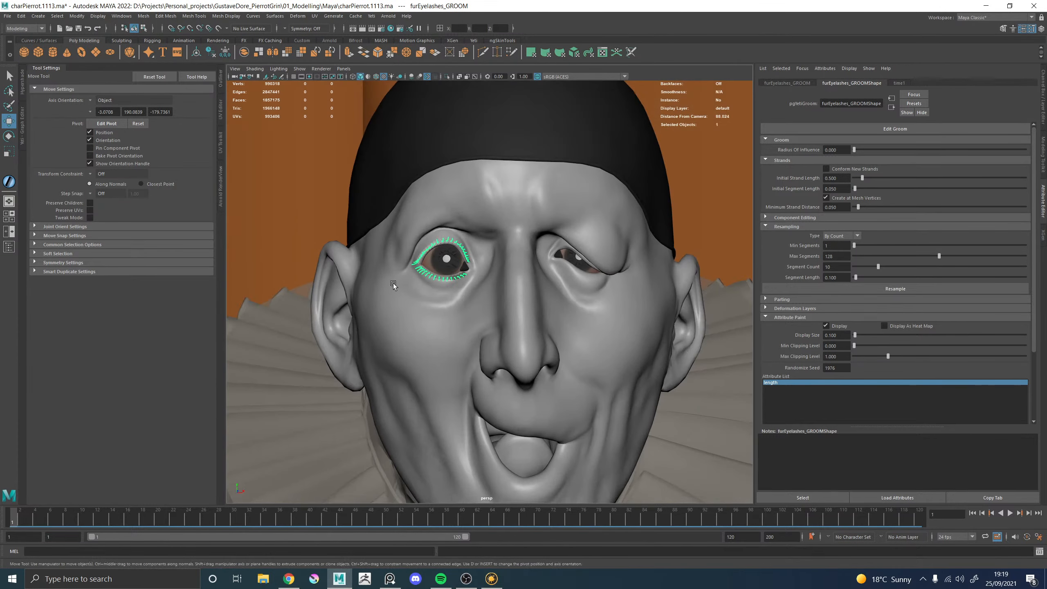
left_click_drag(551, 311, 507, 301, "alt")
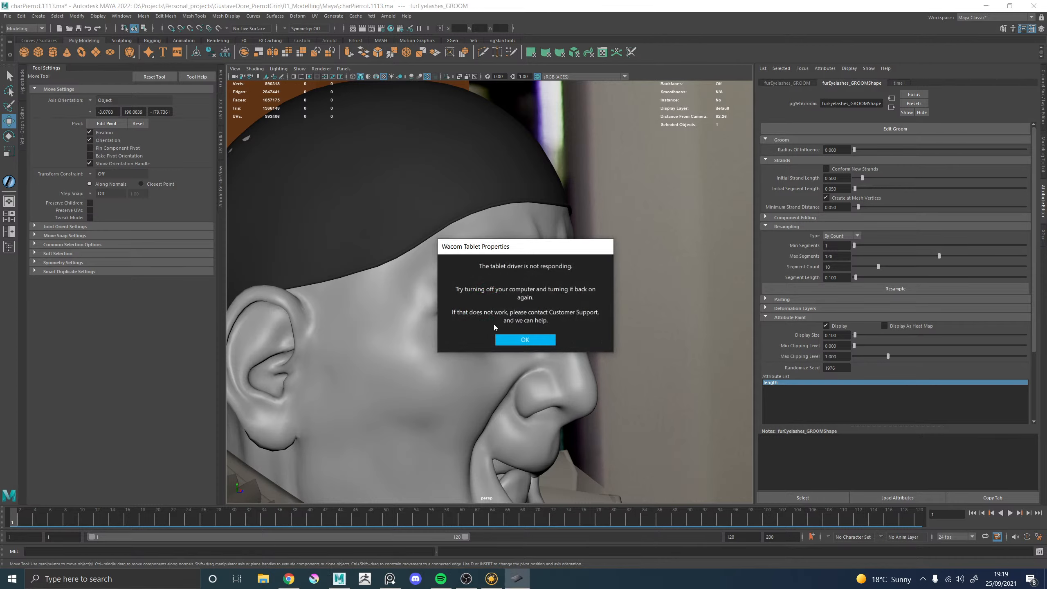
left_click(532, 340)
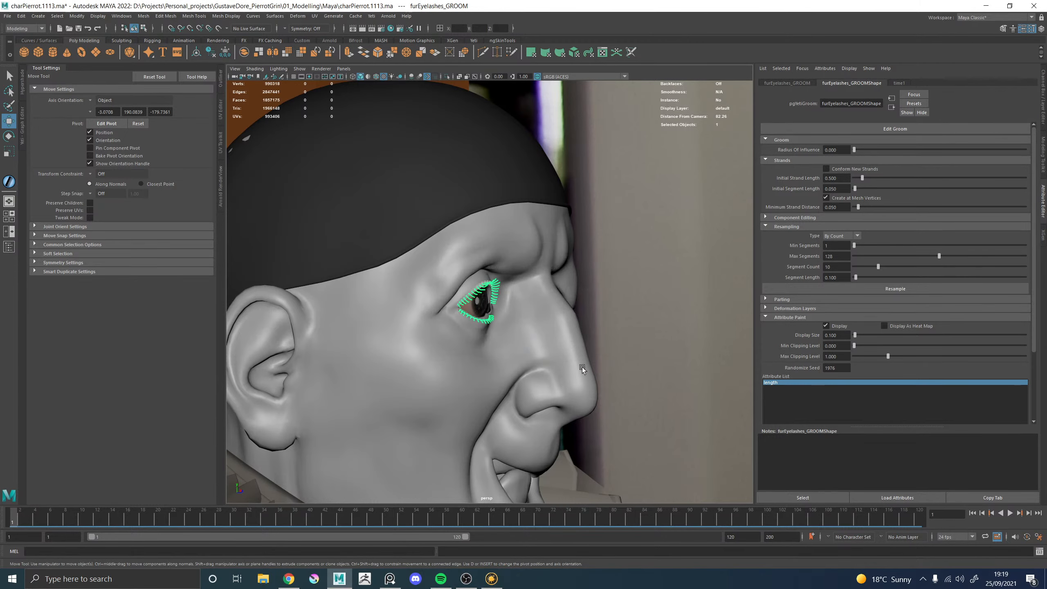
left_click(924, 585)
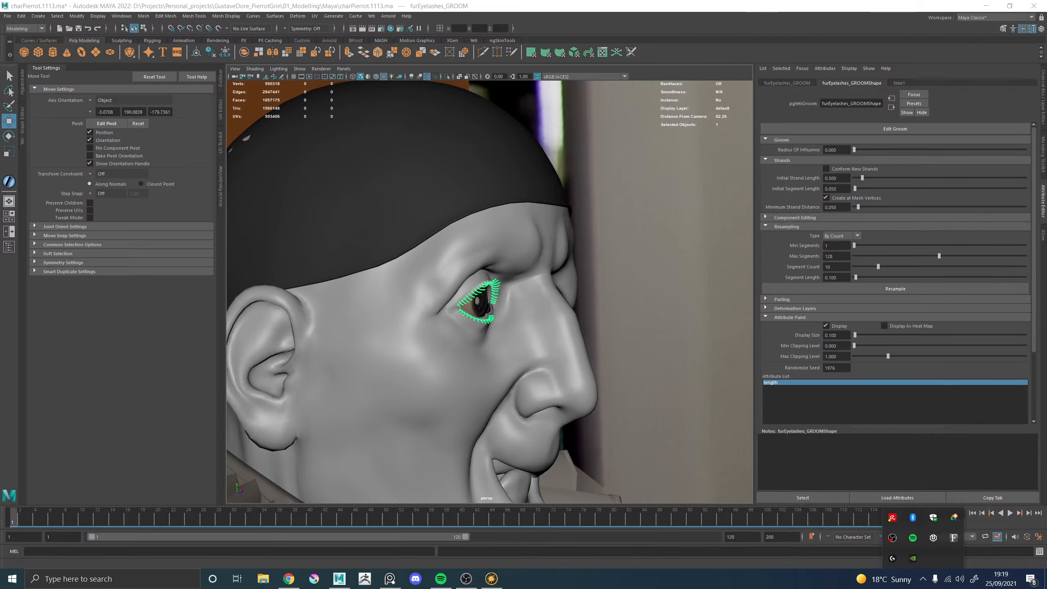
left_click(1015, 559)
Select the back curtain and examine the whole Pierrot figure, its ruff and its face from different angles and distances
left_click_drag(608, 431, 613, 332, "alt")
right_click_drag(612, 332, 403, 334, "alt")
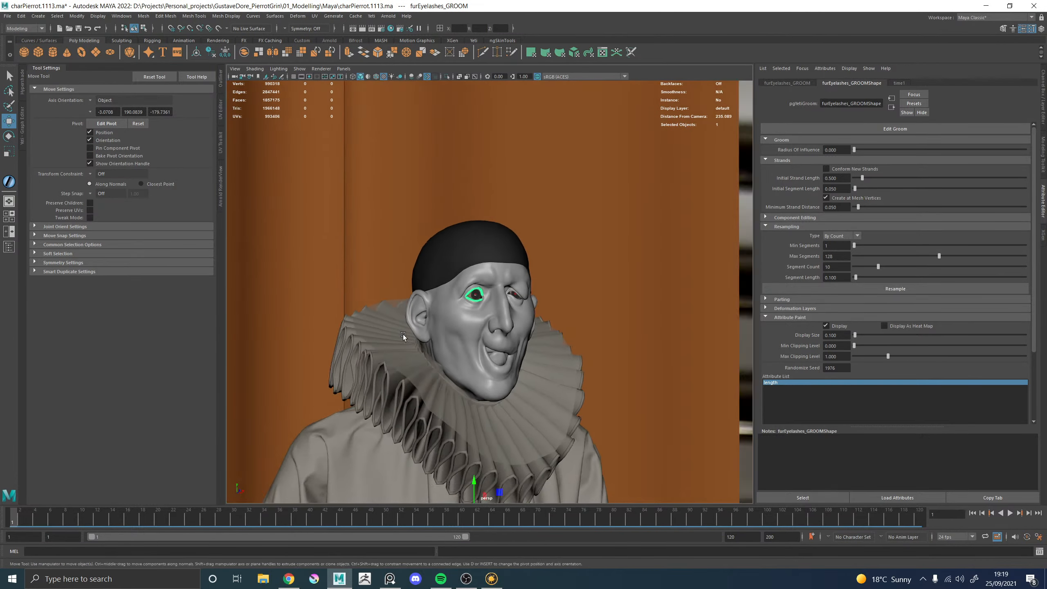
left_click_drag(402, 334, 503, 351, "alt")
right_click_drag(502, 351, 222, 349, "alt")
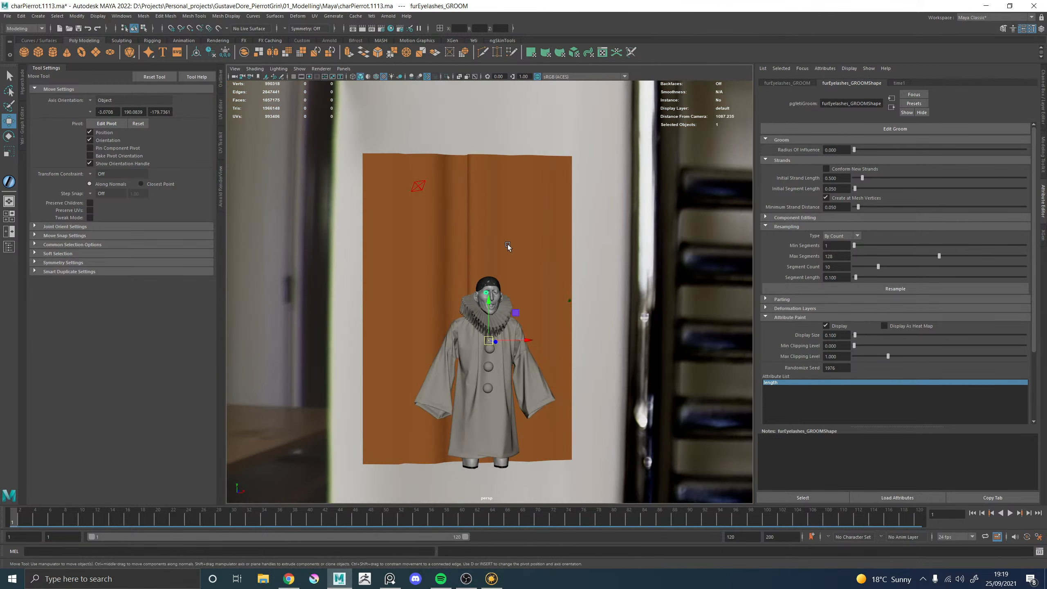
left_click(507, 244)
mouse_move(412, 293)
left_mouse_down("alt")
mouse_move(458, 300)
mouse_move(399, 305)
left_mouse_up("alt")
right_click_drag(400, 304, 618, 411, "alt")
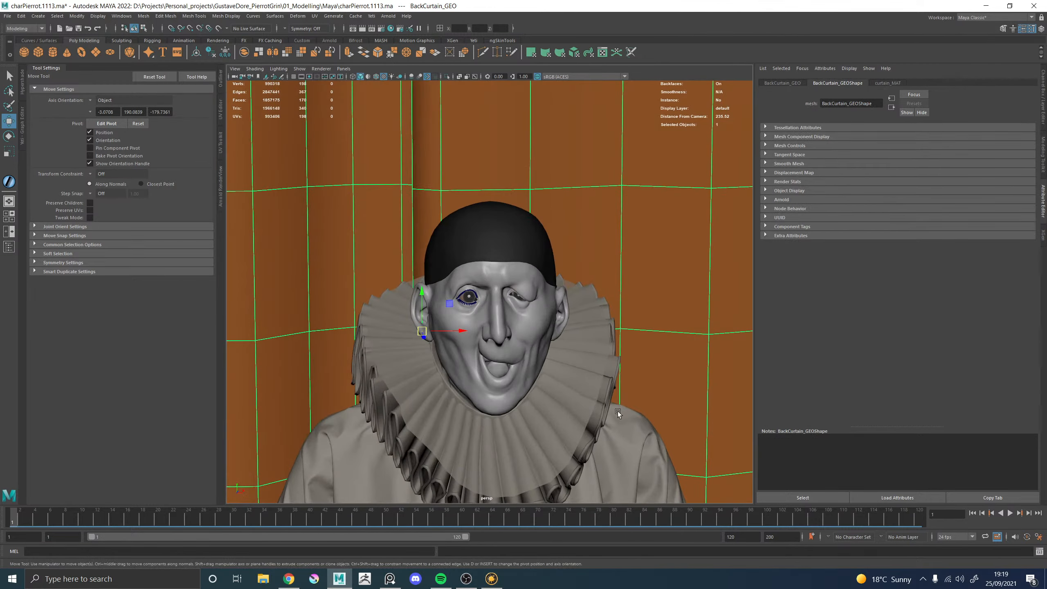
middle_click_drag(480, 338, 481, 240, "alt")
right_click_drag(305, 322, 445, 372, "alt")
left_click_drag(446, 372, 473, 358, "alt")
right_click_drag(473, 358, 403, 349, "alt")
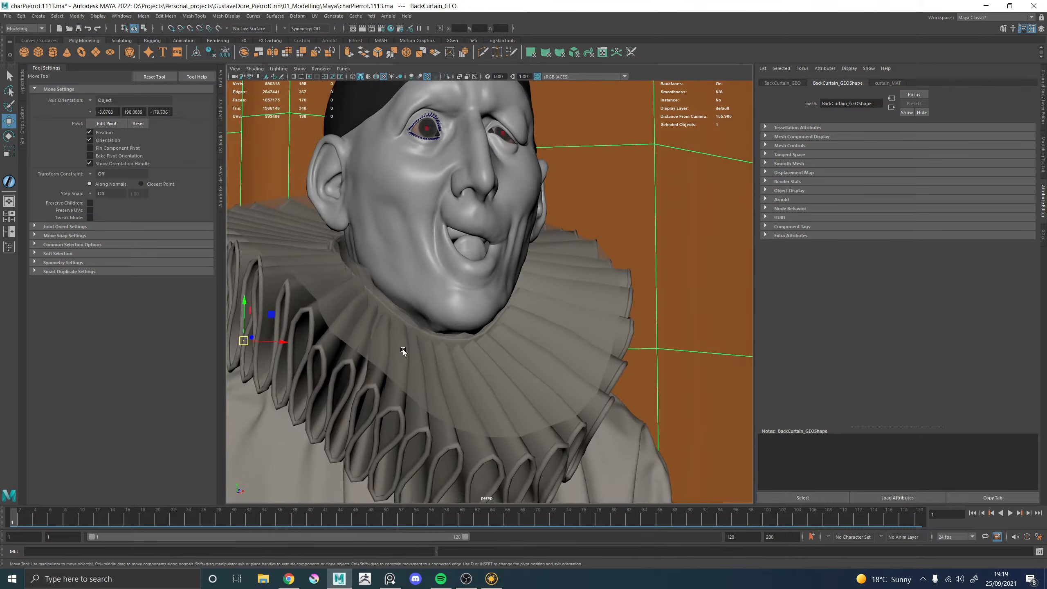
left_click_drag(402, 349, 384, 353, "alt")
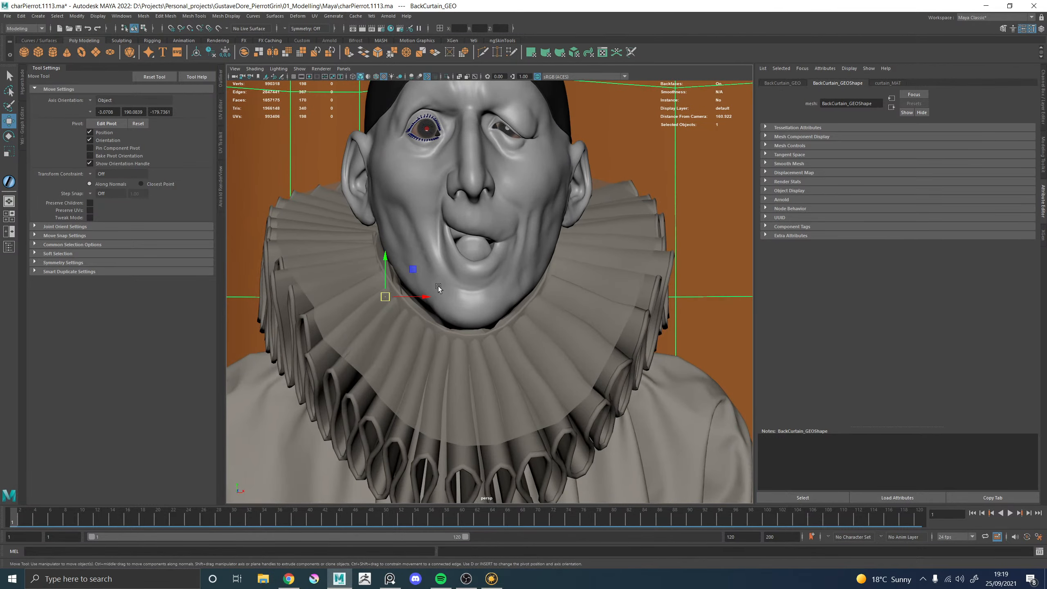
left_click_drag(439, 287, 598, 329, "alt")
right_click_drag(597, 329, 528, 336, "alt")
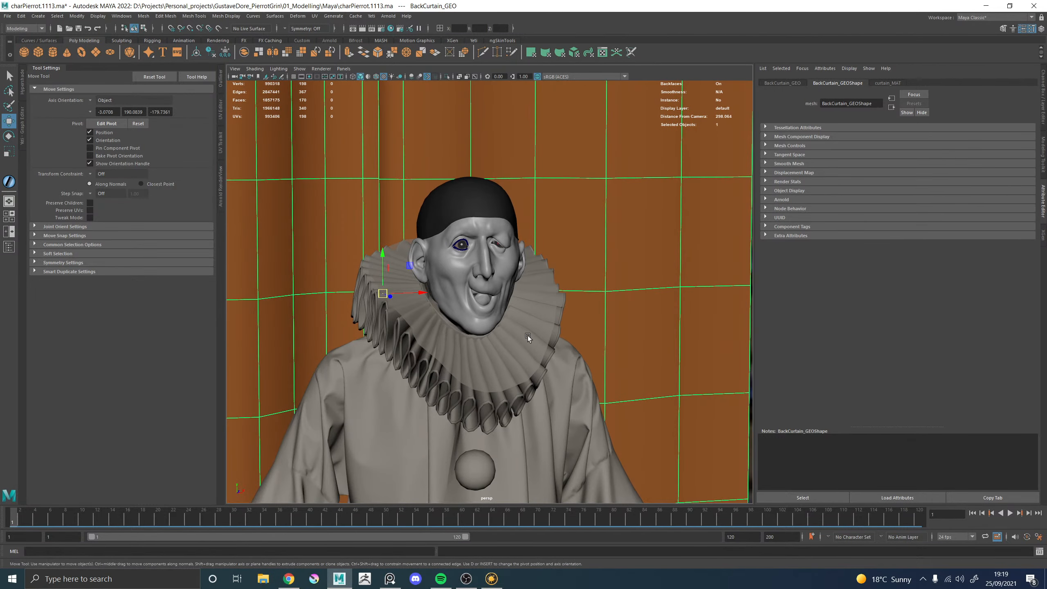
left_click_drag(528, 336, 506, 335, "alt")
right_click_drag(420, 274, 627, 361, "alt")
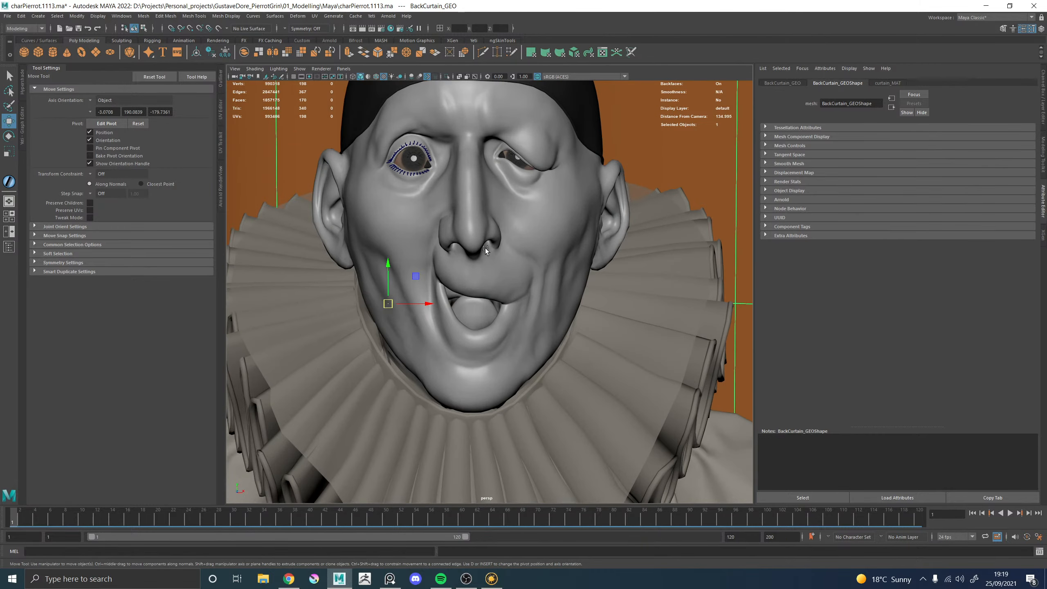
middle_click_drag(473, 242, 457, 316, "alt")
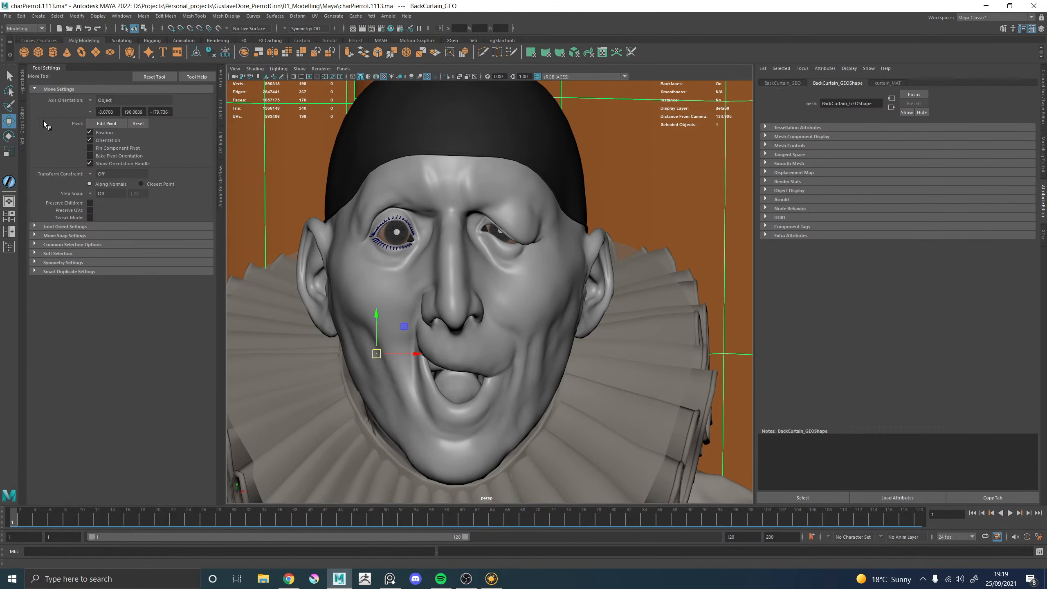
Show the Render_GRP inside Groom_GRP again and hide the furEyelashes_GROOM guides
left_click(221, 79)
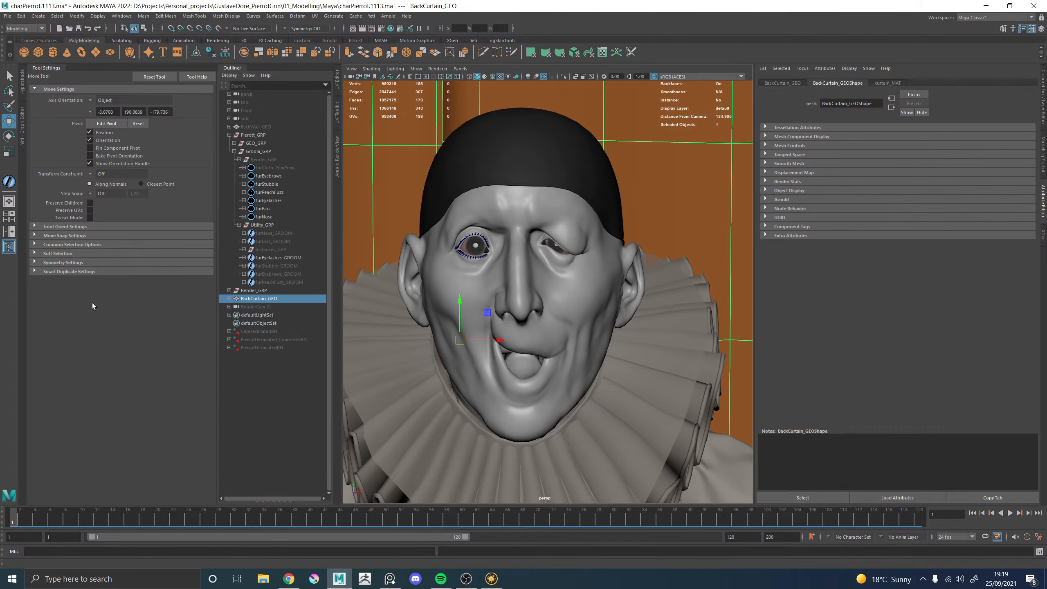
left_click(274, 160)
key("h")
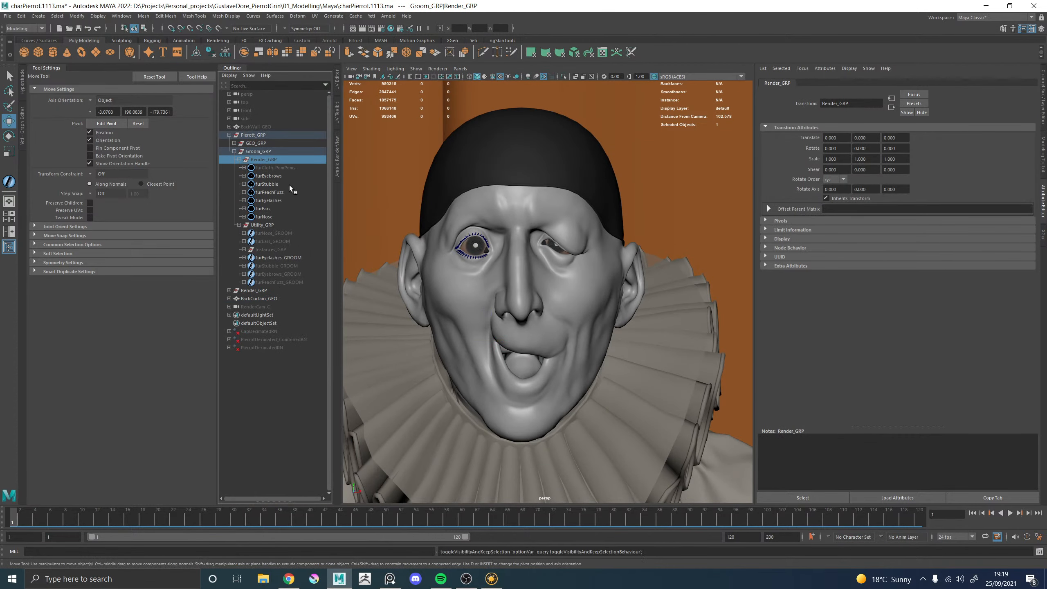
left_click(291, 258)
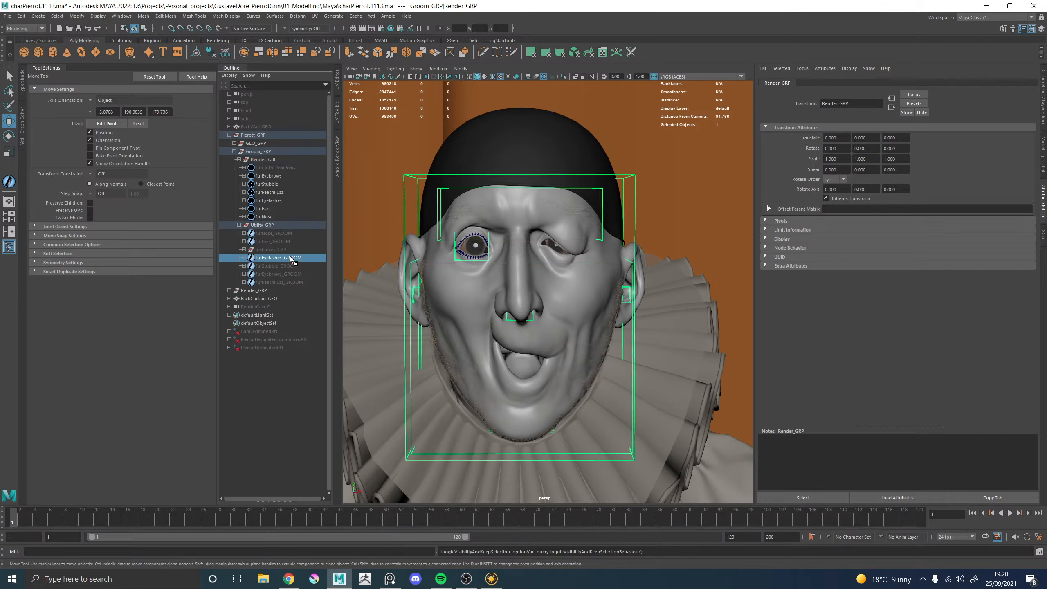
key("h")
Switch to the Select tool and save the charPierrot.1113.ma scene
left_click_drag(551, 235, 571, 236, "alt")
key("q")
key("ctrl+s")
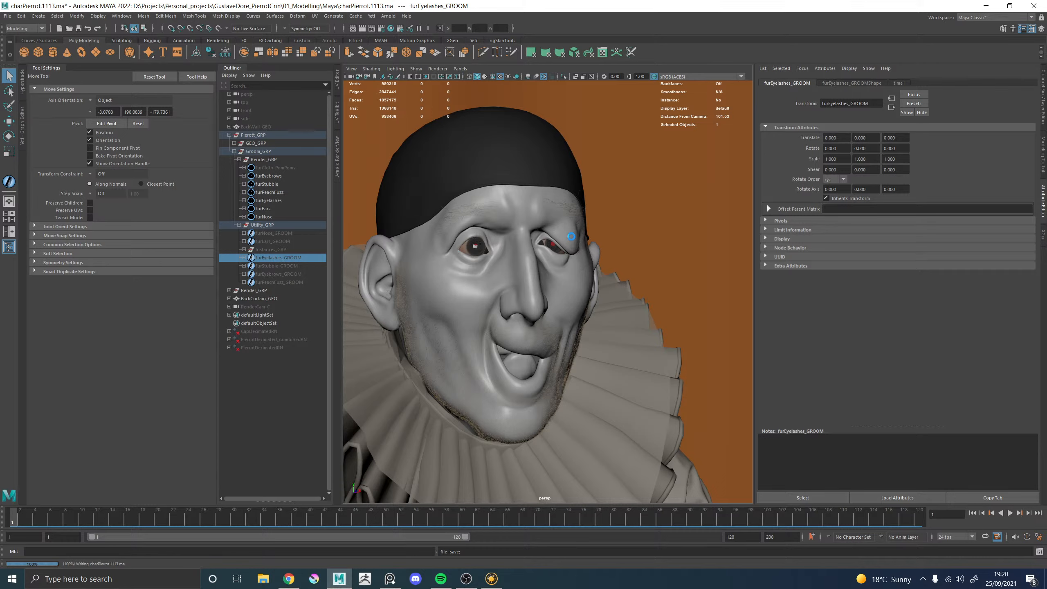
Activate the Move tool, put away the Tool Settings and frame the Pierrot's head and ruff from the front
key("w")
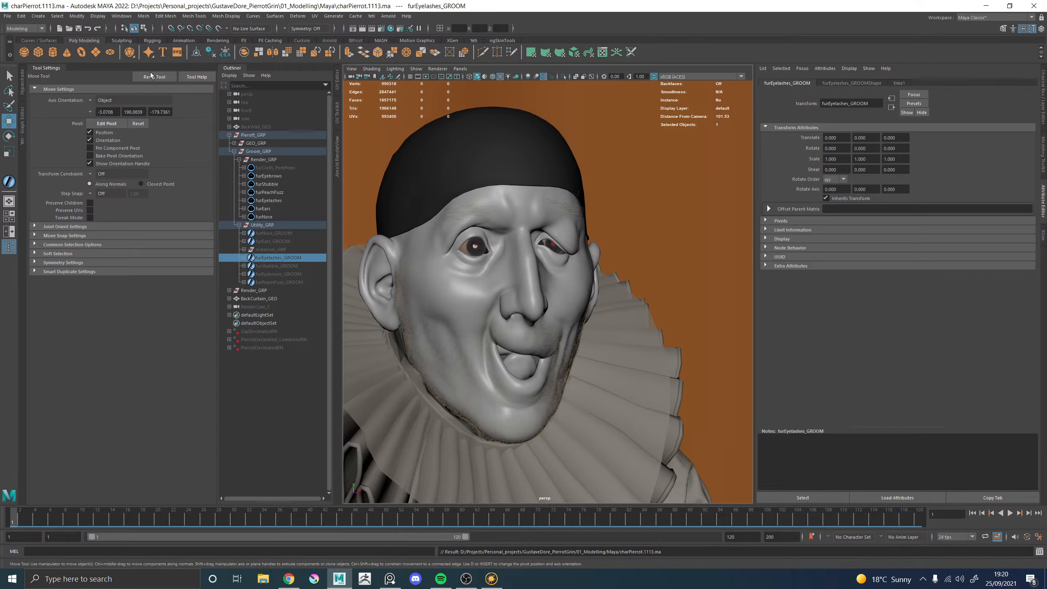
left_click(38, 67)
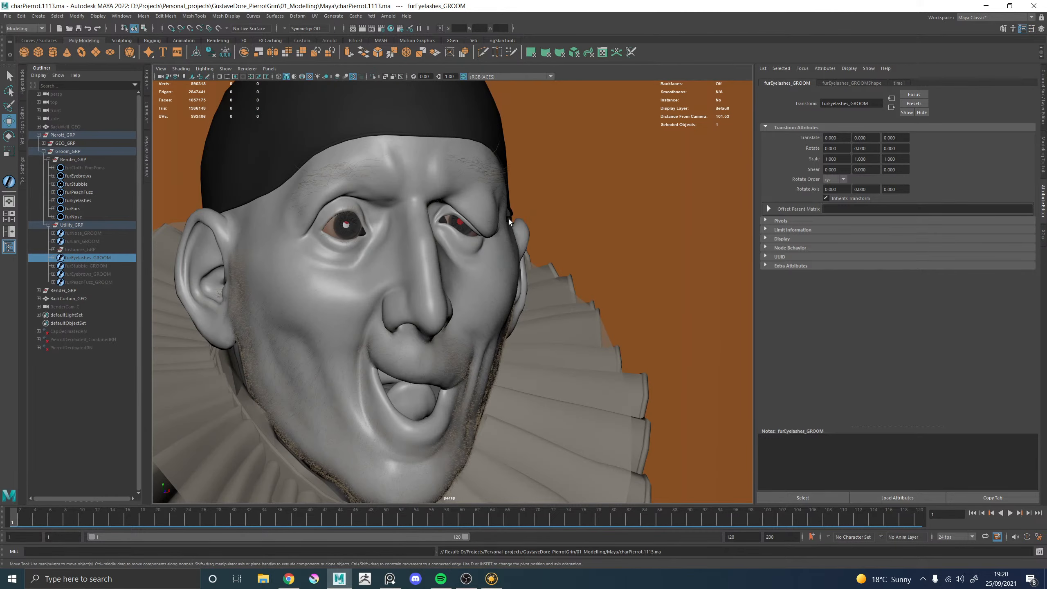
right_click_drag(507, 217, 384, 225, "alt")
left_click_drag(384, 225, 386, 247, "alt")
right_click_drag(385, 248, 423, 259, "alt")
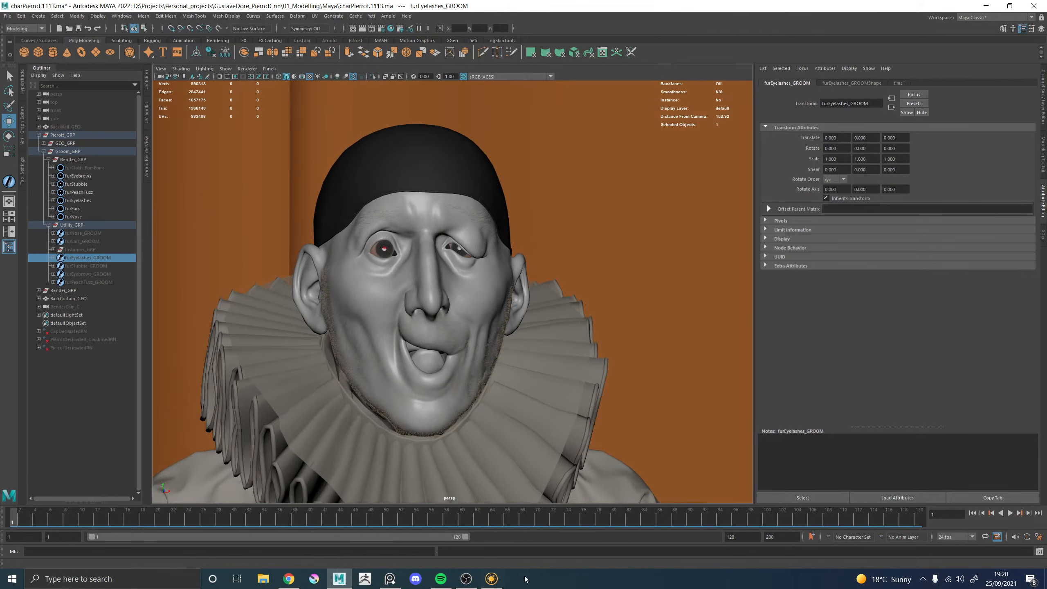
Switch to File Explorer, open PortraitShot_B.jpg and examine the render's eyes, stubble, mouth and cap up close
left_click(263, 579)
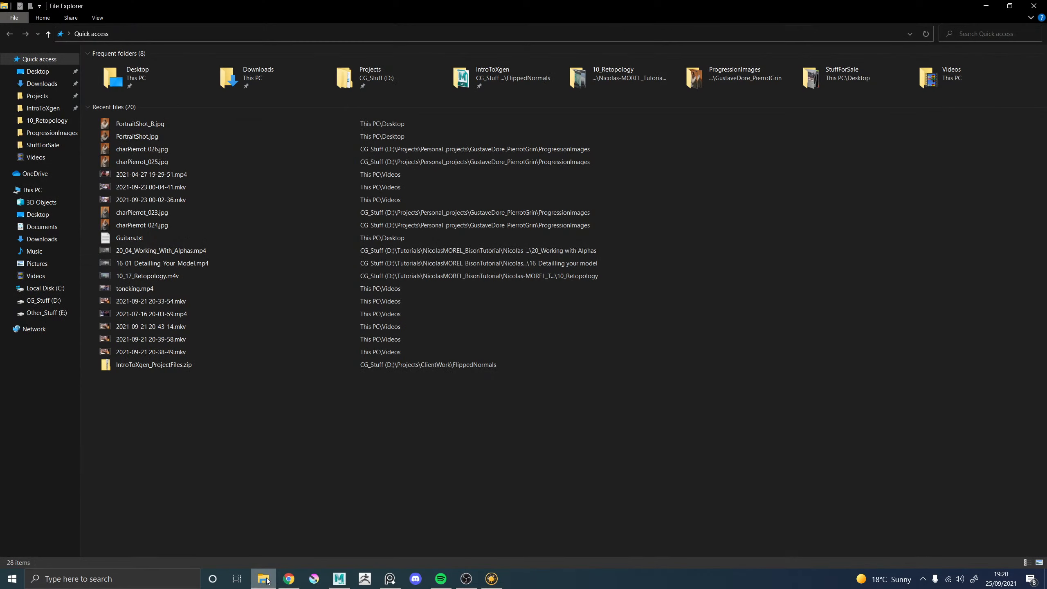
double_click(153, 124)
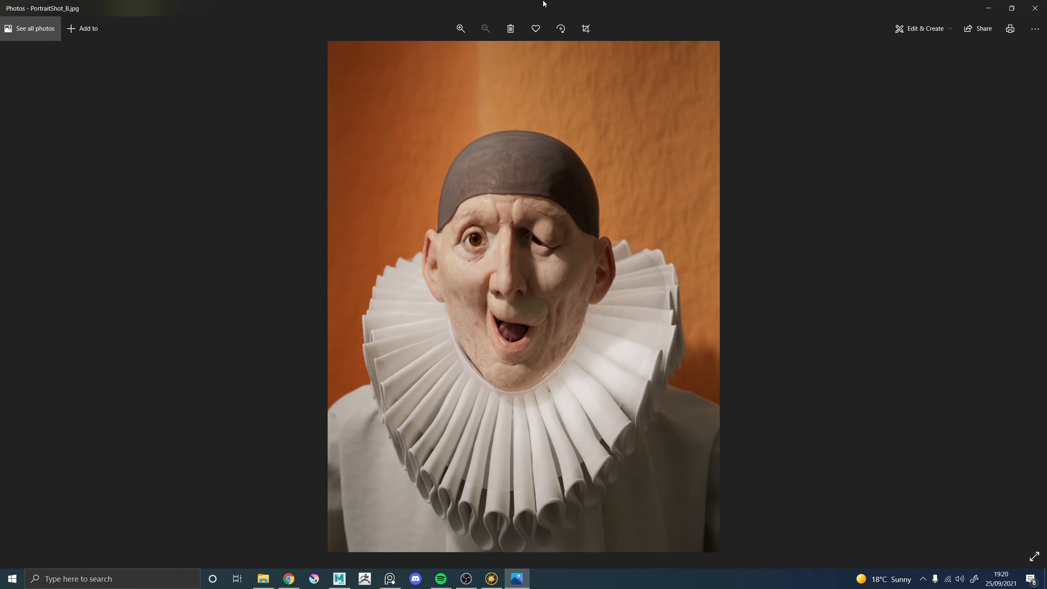
left_click(461, 28)
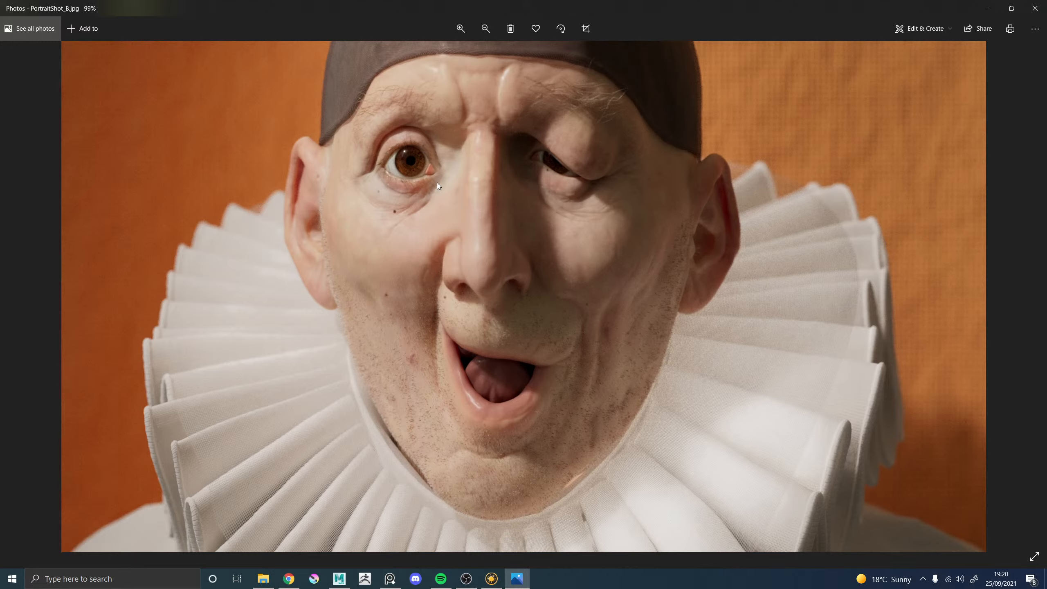
scroll(407, 208, "down", 3)
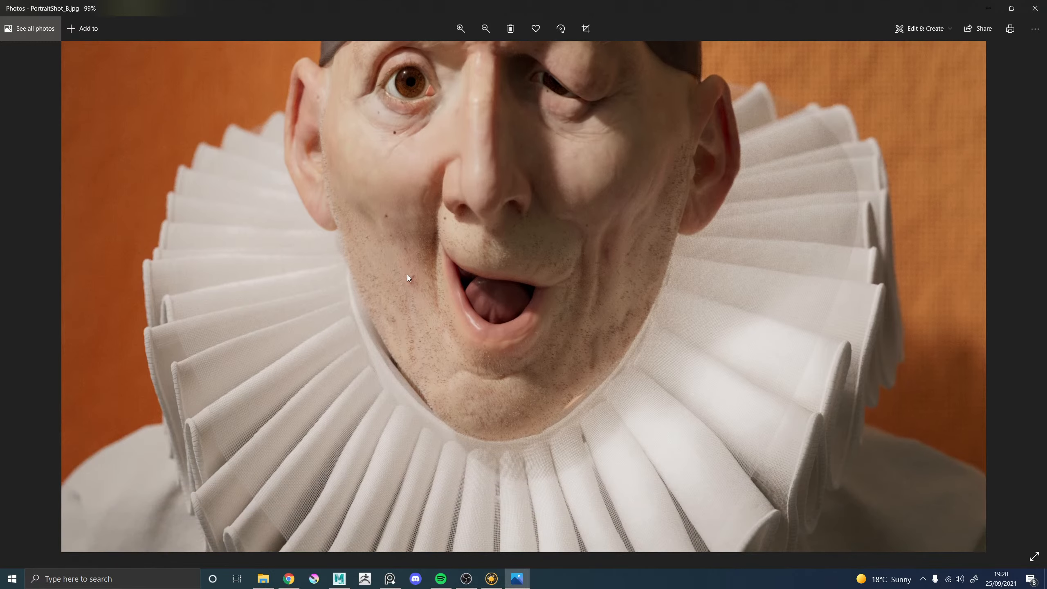
left_click_drag(547, 307, 557, 484)
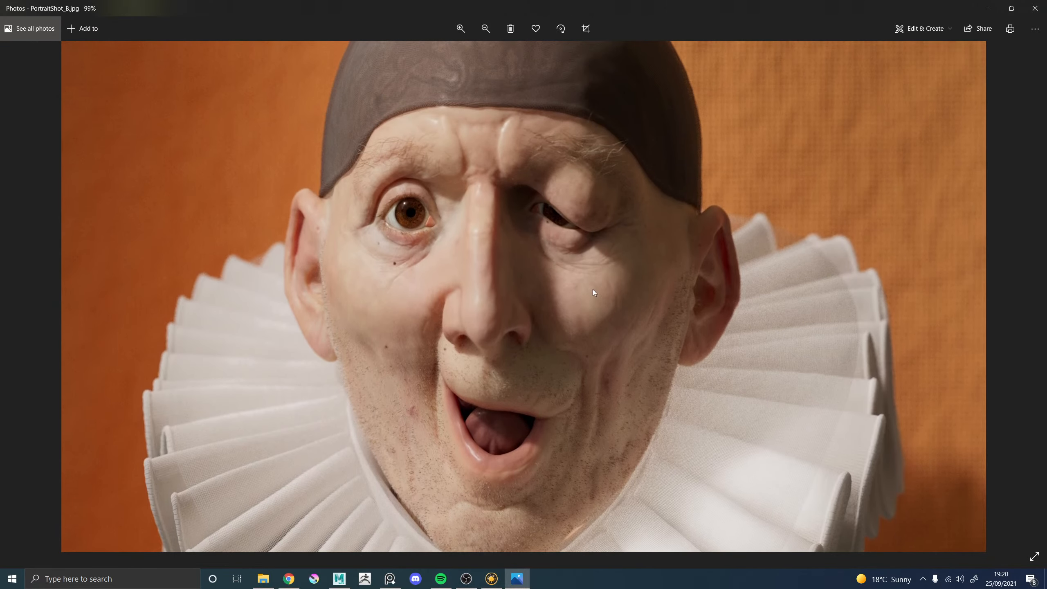
left_click_drag(565, 281, 541, 319)
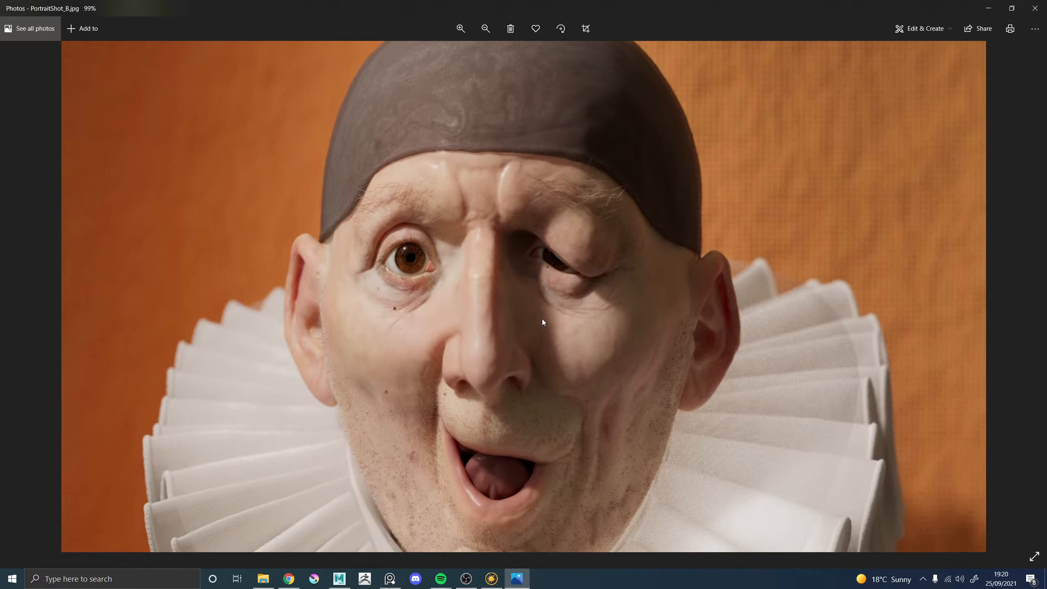
scroll(499, 325, "up", 1)
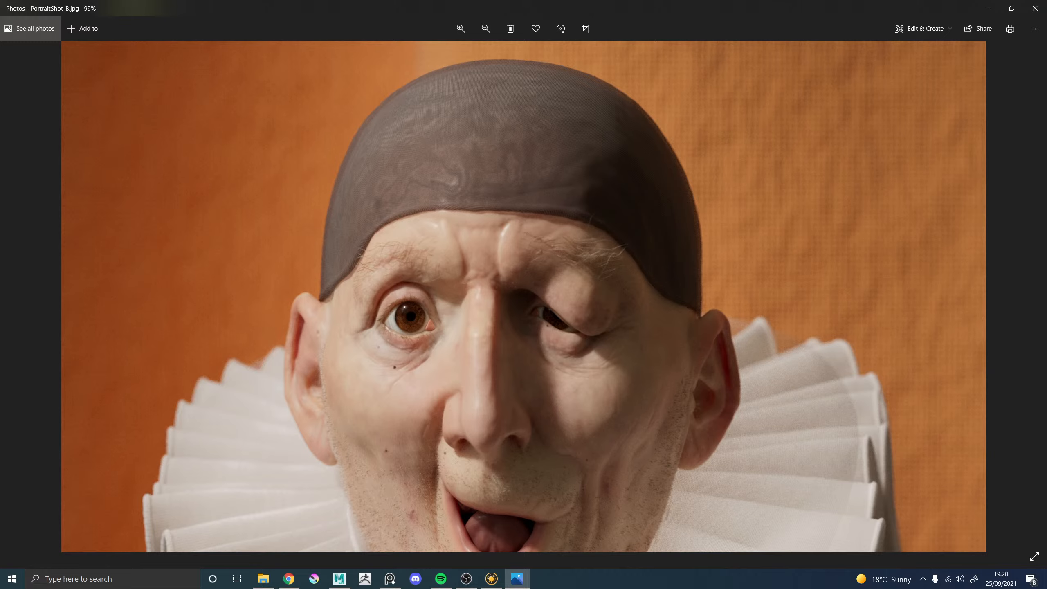
Bring the reference board beside the portrait render and examine the painted Pierrot's cap, forehead and eyes
key("alt+Tab")
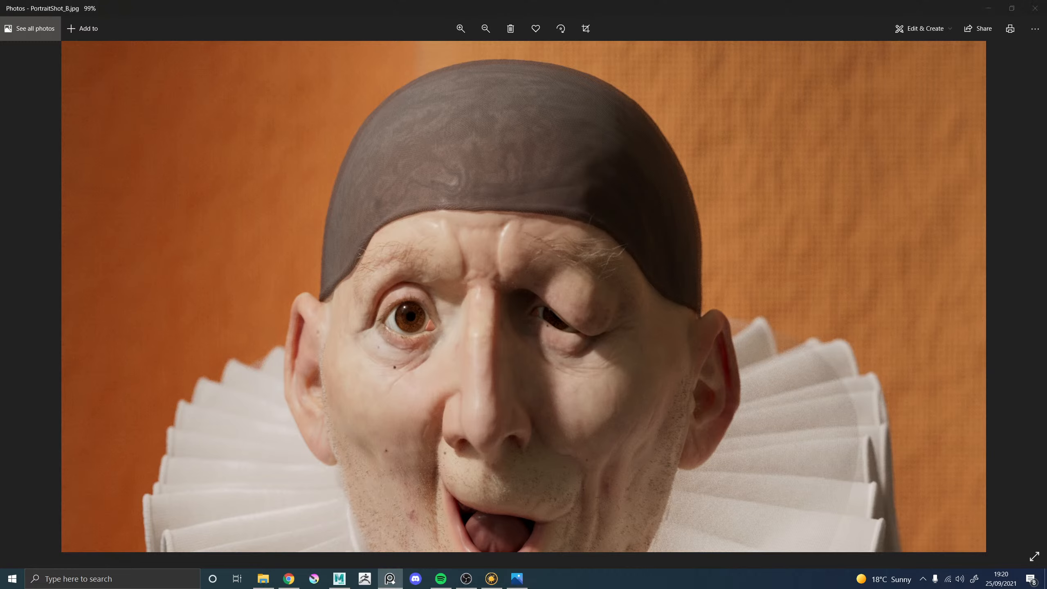
right_click_drag(1046, 310, 919, 272)
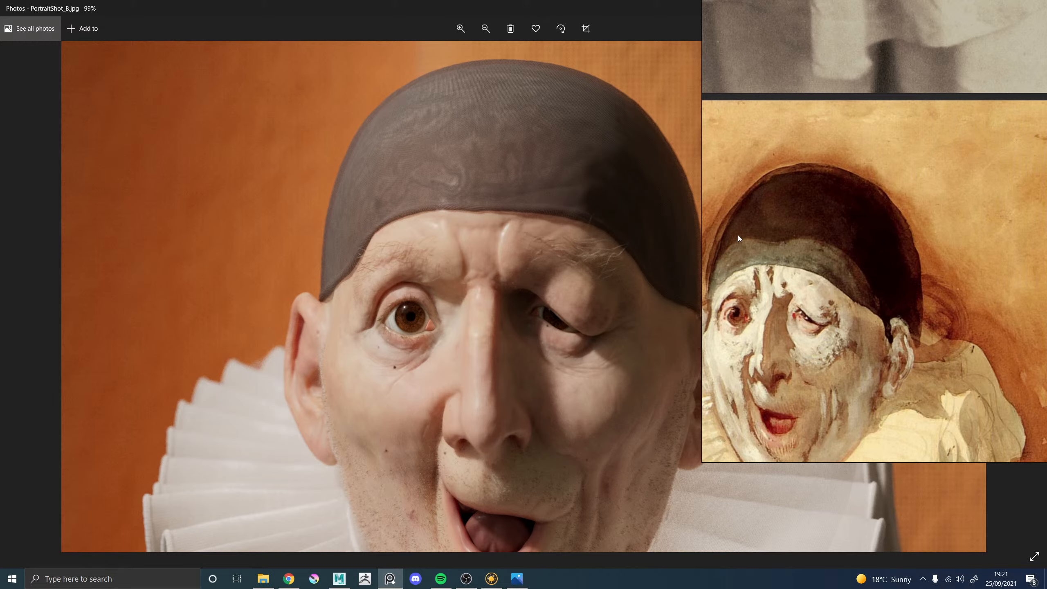
scroll(773, 231, "down", 5)
scroll(796, 231, "up", 7)
middle_click_drag(773, 213, 891, 244)
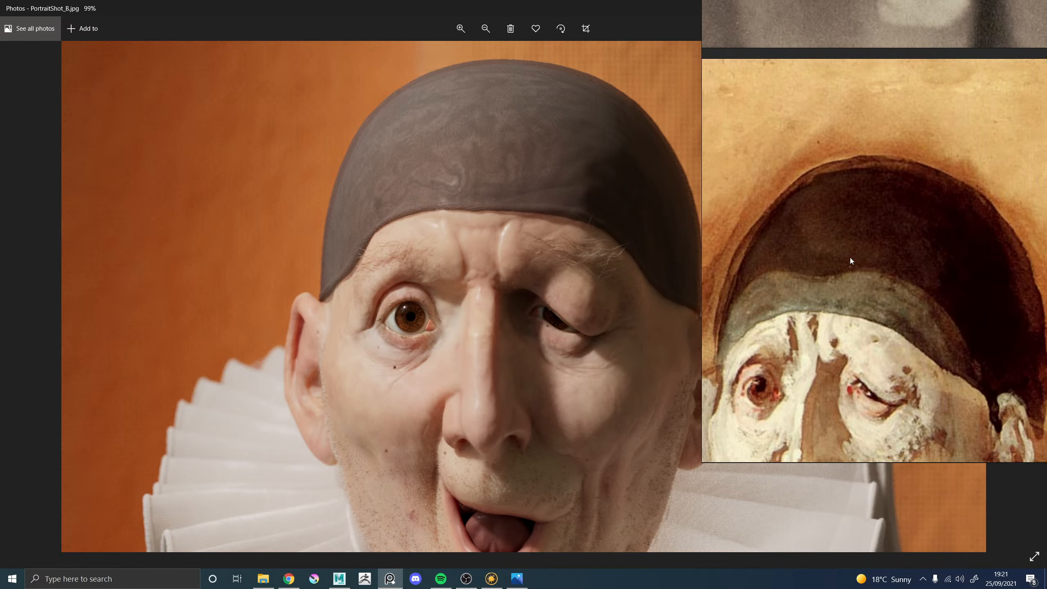
scroll(850, 257, "down", 2)
middle_click_drag(895, 285, 827, 201)
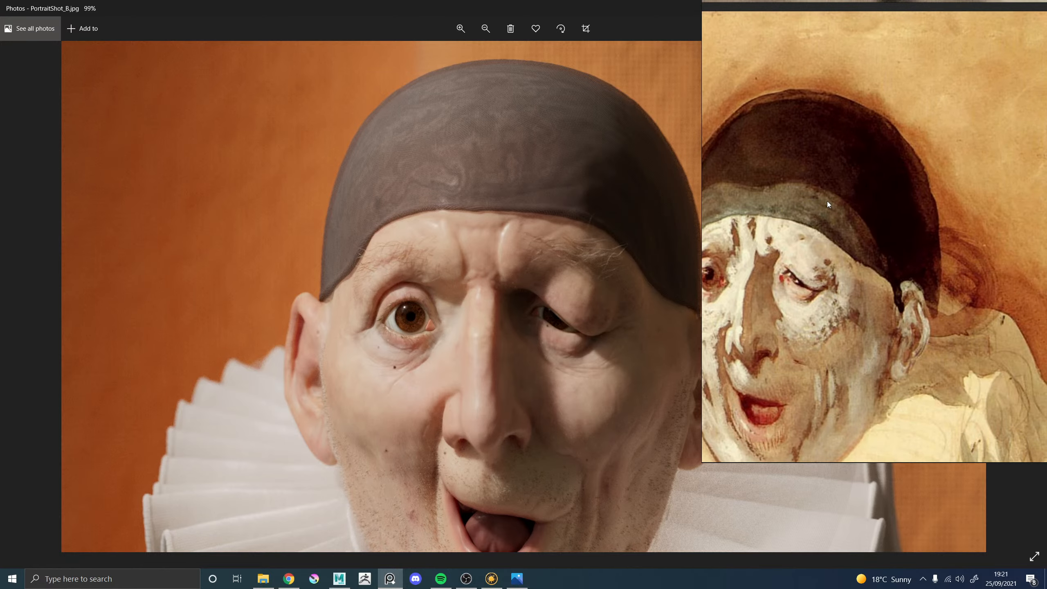
Examine the painted Pierrot's full portrait, ruff, costume and signature on the reference board
scroll(817, 208, "down", 3)
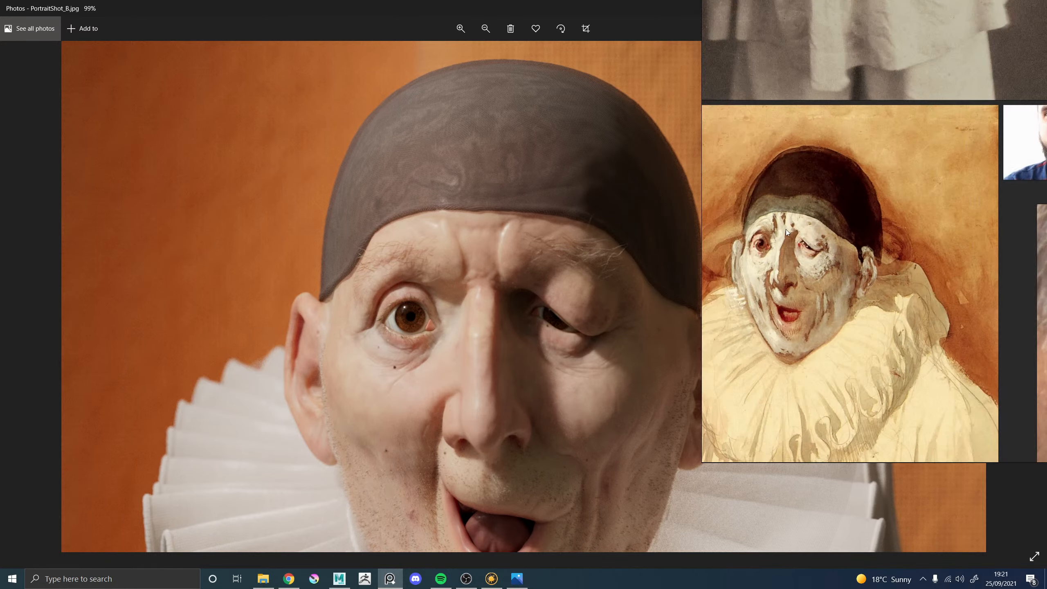
middle_click_drag(785, 230, 813, 228)
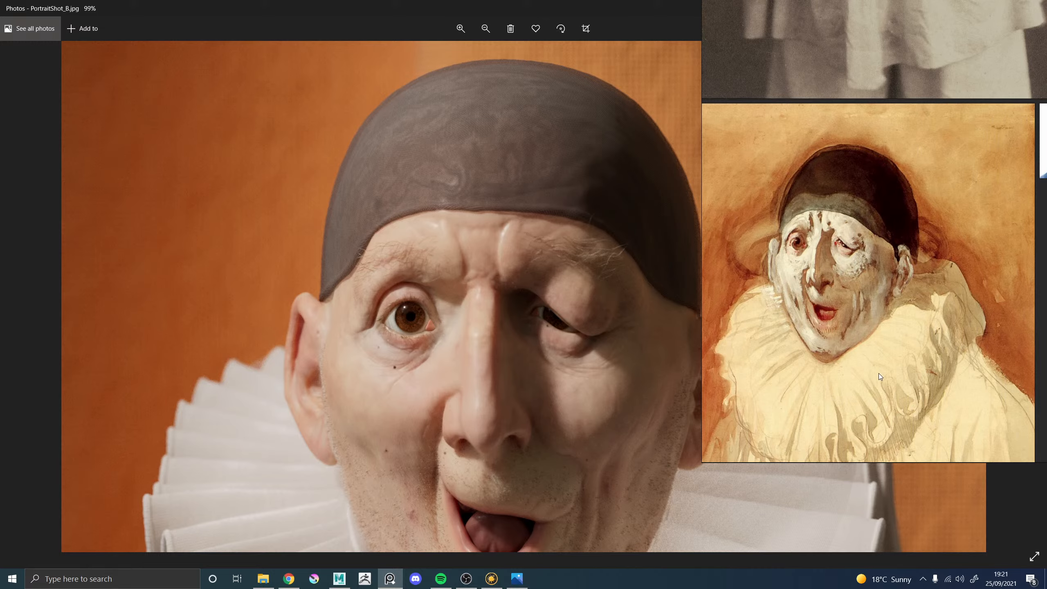
scroll(879, 373, "up", 3)
mouse_move(923, 365)
middle_mouse_down()
mouse_move(894, 306)
mouse_move(784, 221)
middle_mouse_up()
scroll(439, 488, "down", 5)
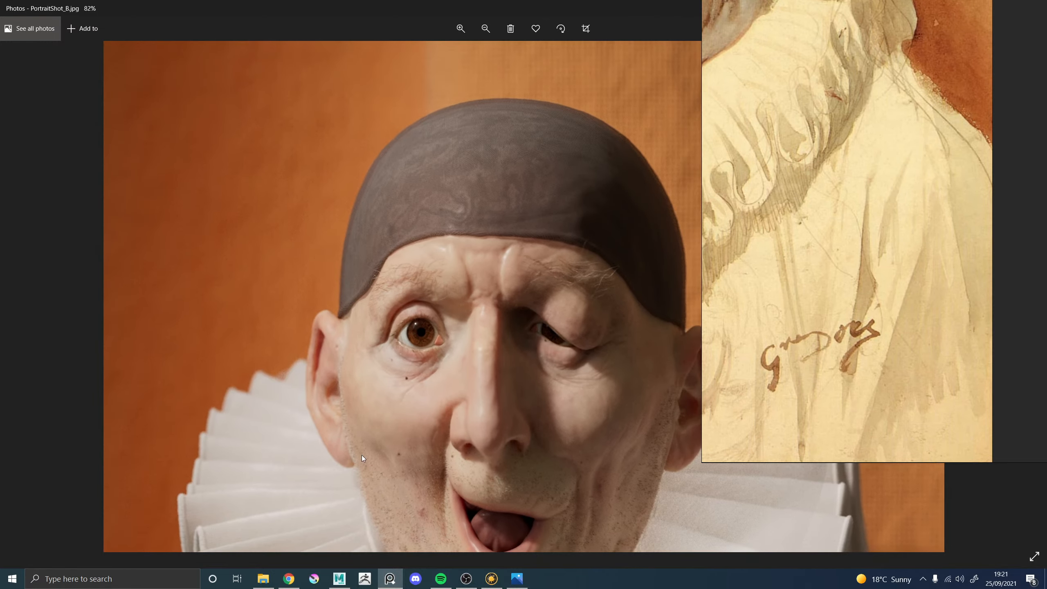
Compare the render's overall composition and winking eye with those of the painting
scroll(771, 319, "down", 5)
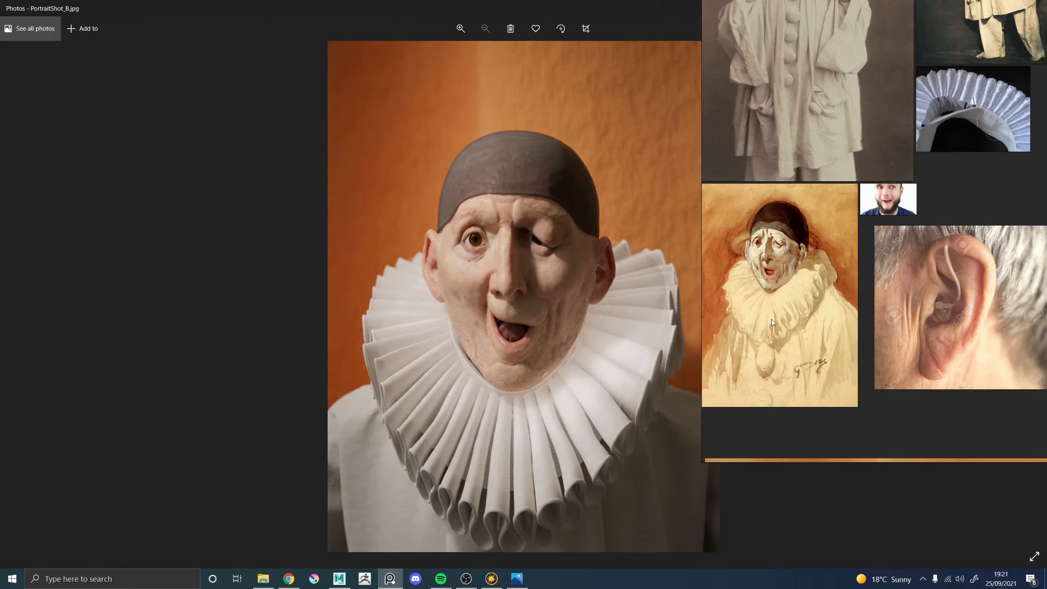
scroll(795, 292, "up", 5)
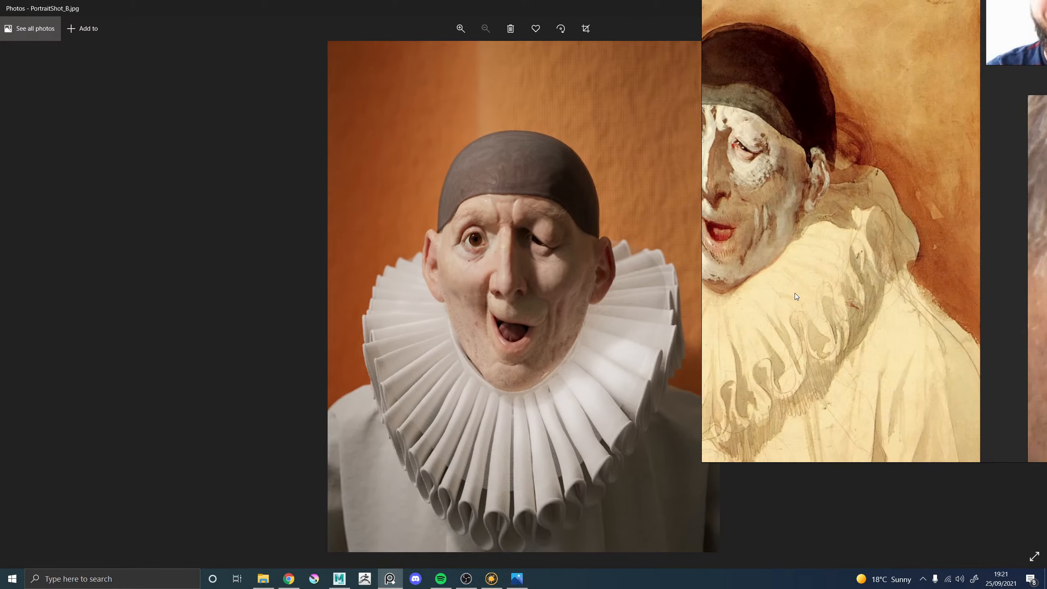
middle_click_drag(769, 217, 818, 267)
scroll(817, 230, "up", 5)
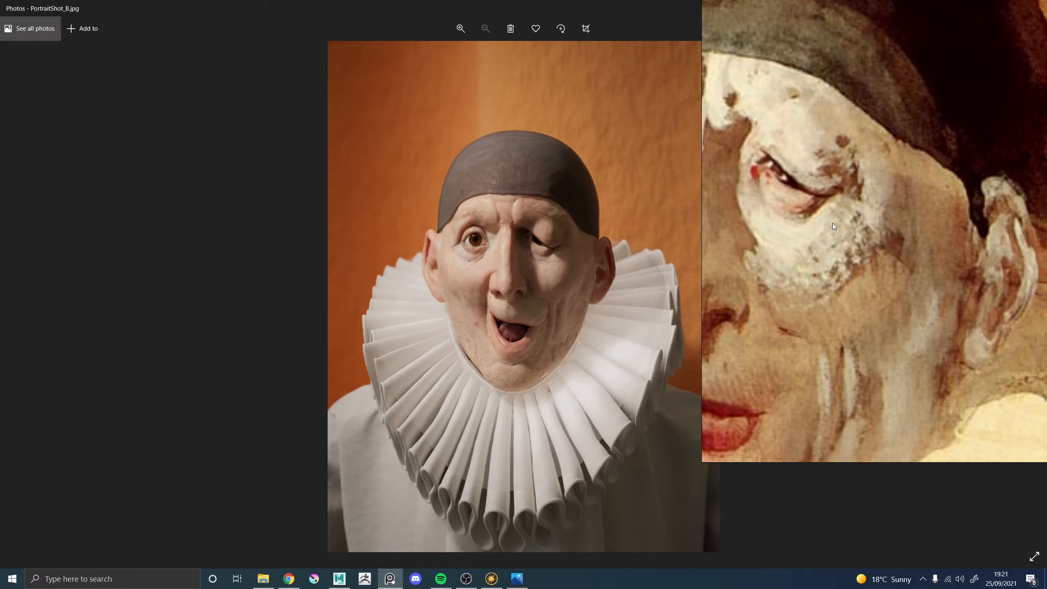
scroll(535, 233, "up", 3)
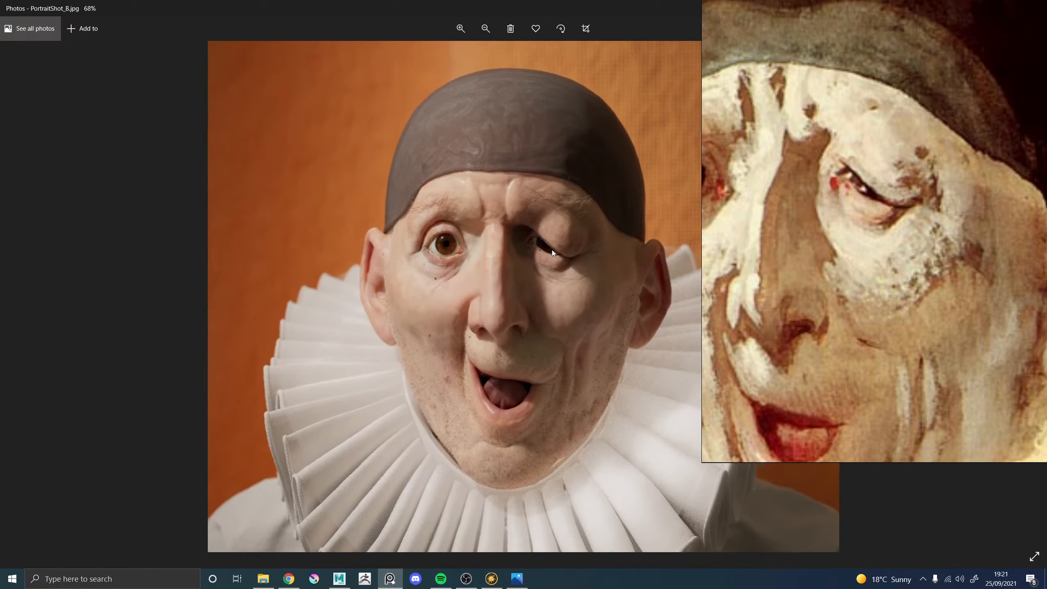
Compare the painted face with the rendered one and look over the surrounding costume references
scroll(775, 224, "down", 8)
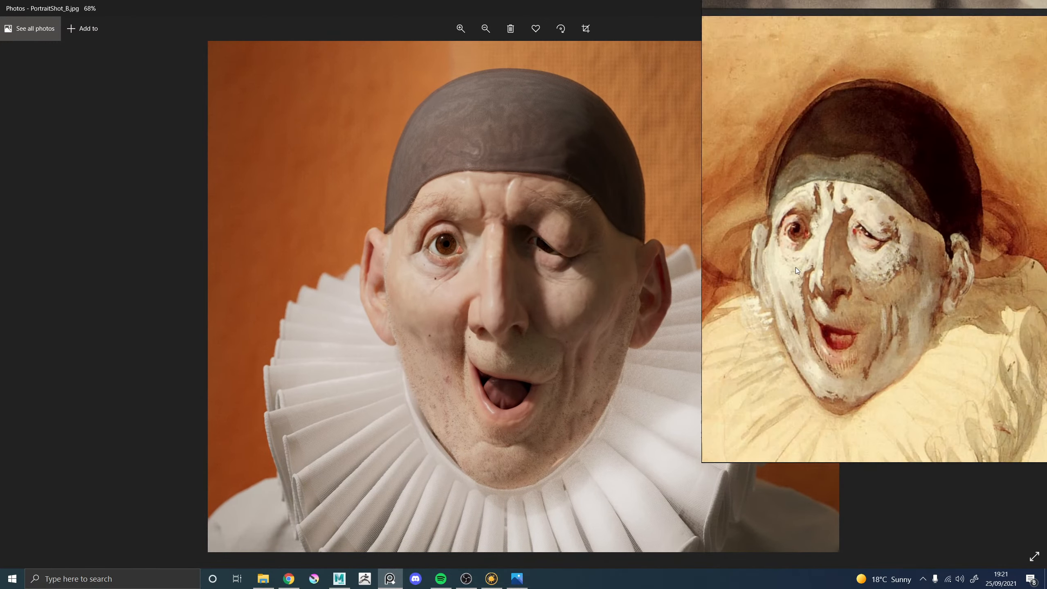
scroll(831, 267, "up", 2)
scroll(450, 310, "down", 3)
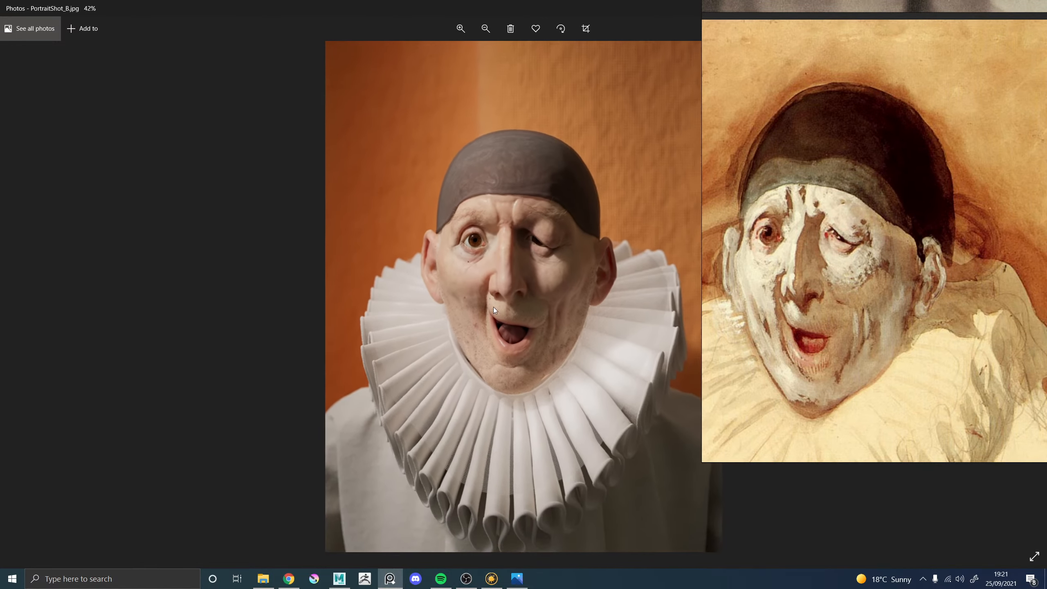
scroll(849, 312, "down", 6)
scroll(860, 275, "up", 4)
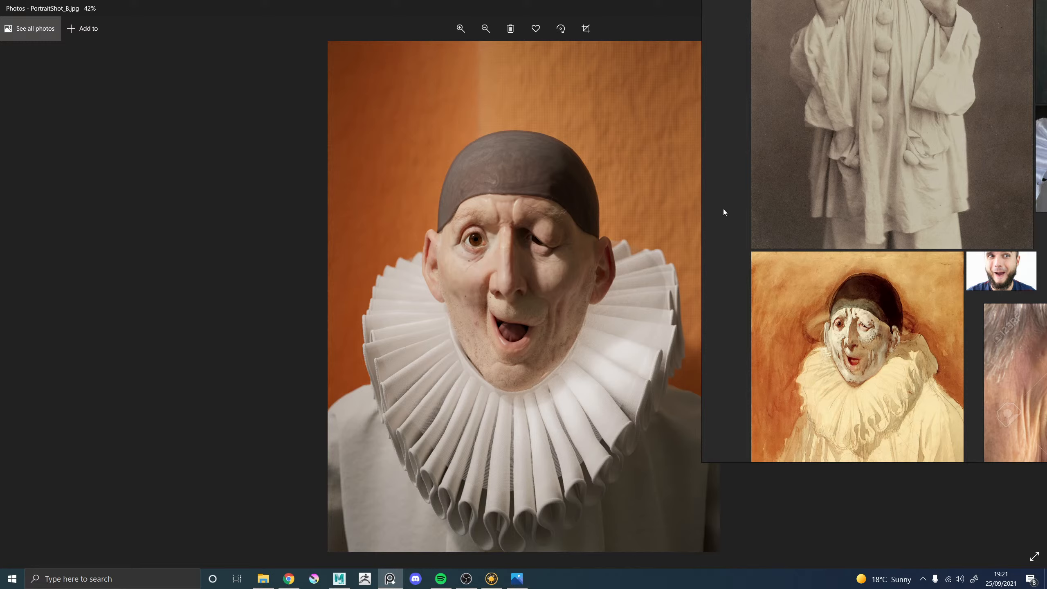
Move the reference board out of view, close the portrait photo and File Explorer, and return to Maya
middle_click_drag(828, 126, 823, 22)
right_click_drag(823, 23, 1046, 54)
left_click(1035, 8)
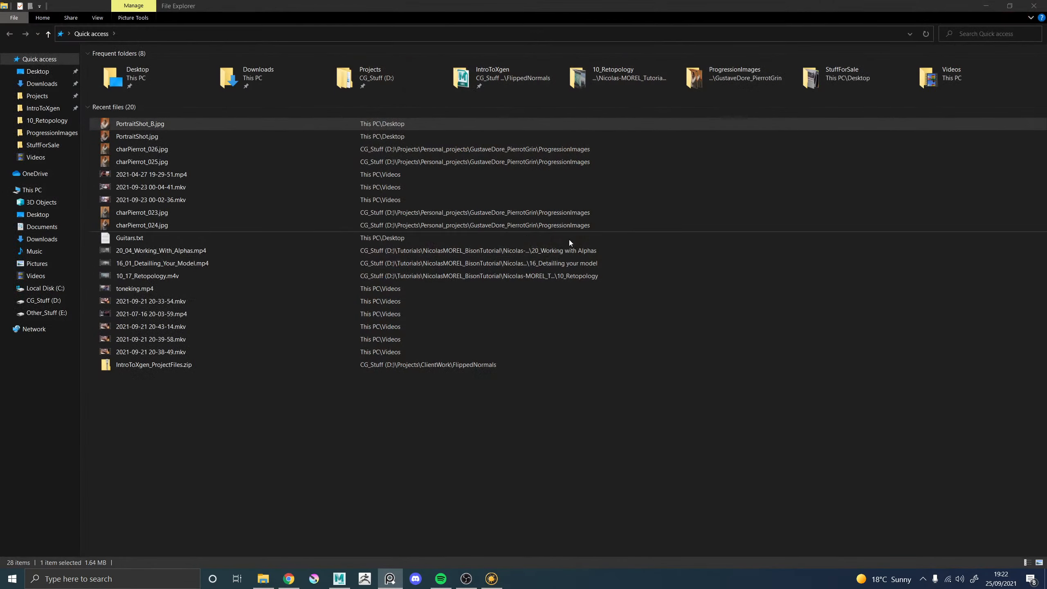
left_click(1037, 8)
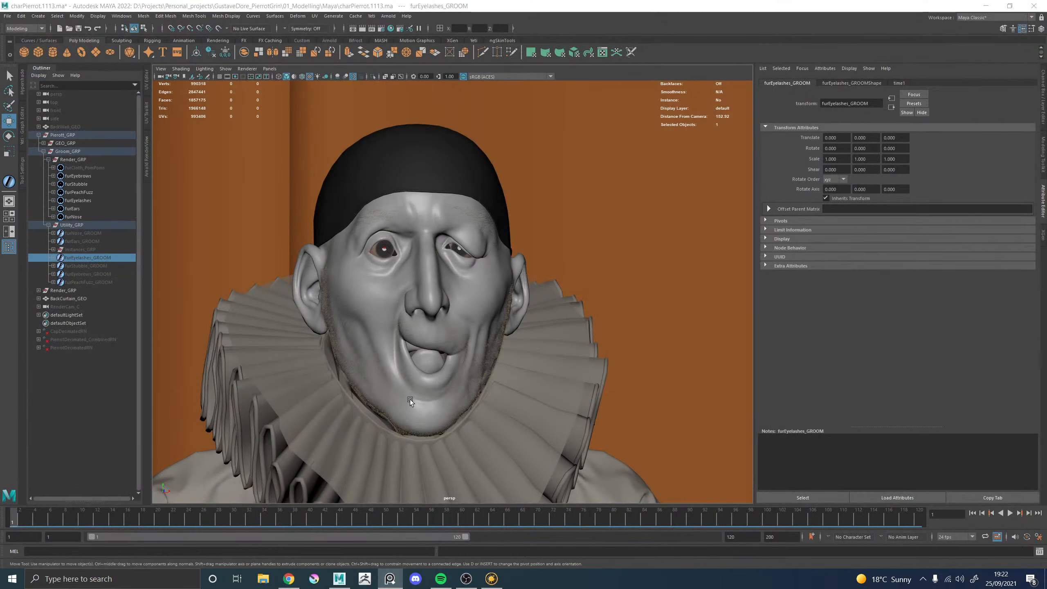
Select the back curtain and the dome light in turn and examine the whole scene from front and side
left_click_drag(635, 290, 608, 288, "alt")
right_click_drag(608, 288, 493, 290, "alt")
left_click_drag(493, 290, 530, 285, "alt")
left_click(526, 211)
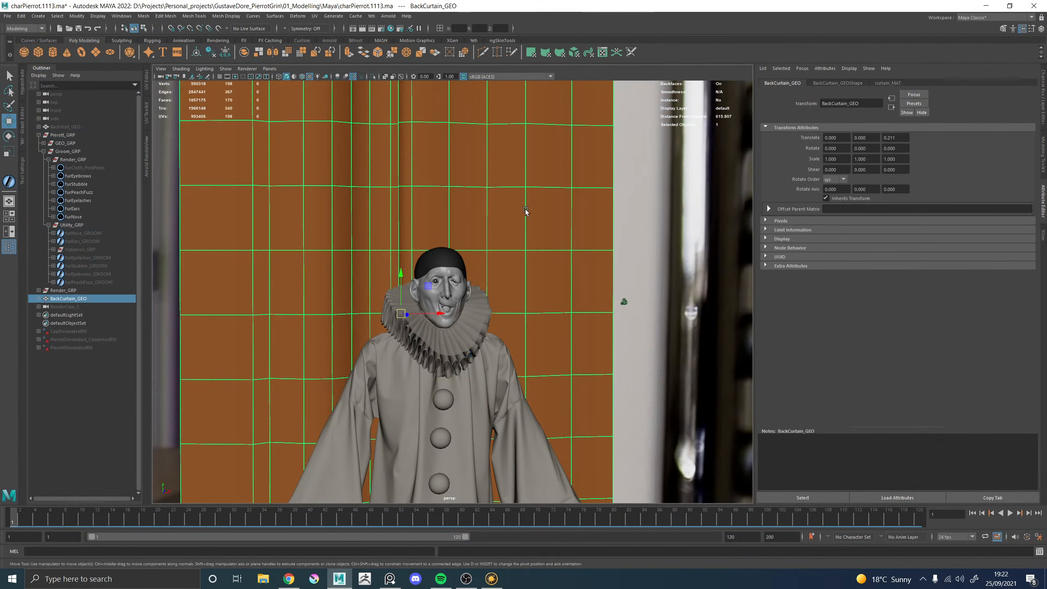
right_click_drag(526, 211, 407, 255, "alt")
mouse_move(522, 264)
left_mouse_down("alt")
mouse_move(483, 267)
mouse_move(506, 260)
left_mouse_up("alt")
left_click(576, 259)
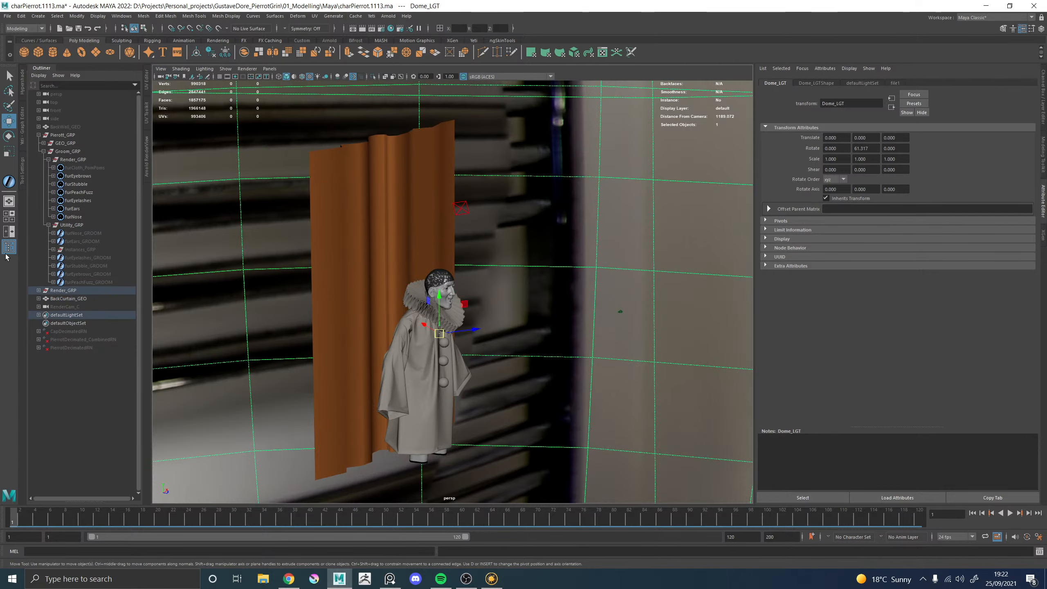
Hide the Pierrot's Groom_GRP and save the charPierrot.1113.ma scene
key("h")
left_click(74, 160)
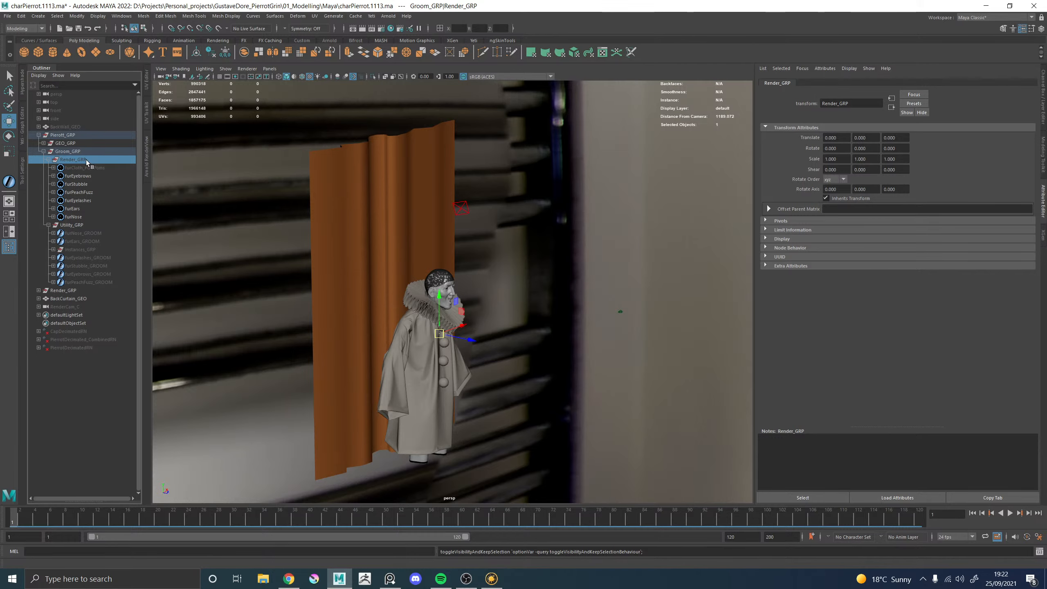
left_click(74, 152)
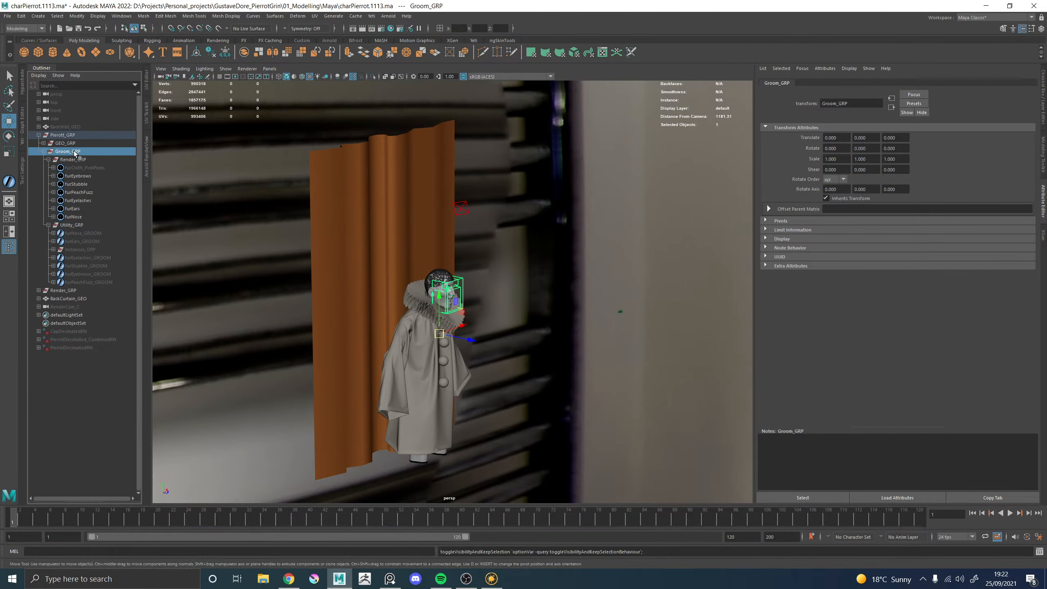
left_click_drag(555, 284, 517, 280, "alt")
key("ctrl+s")
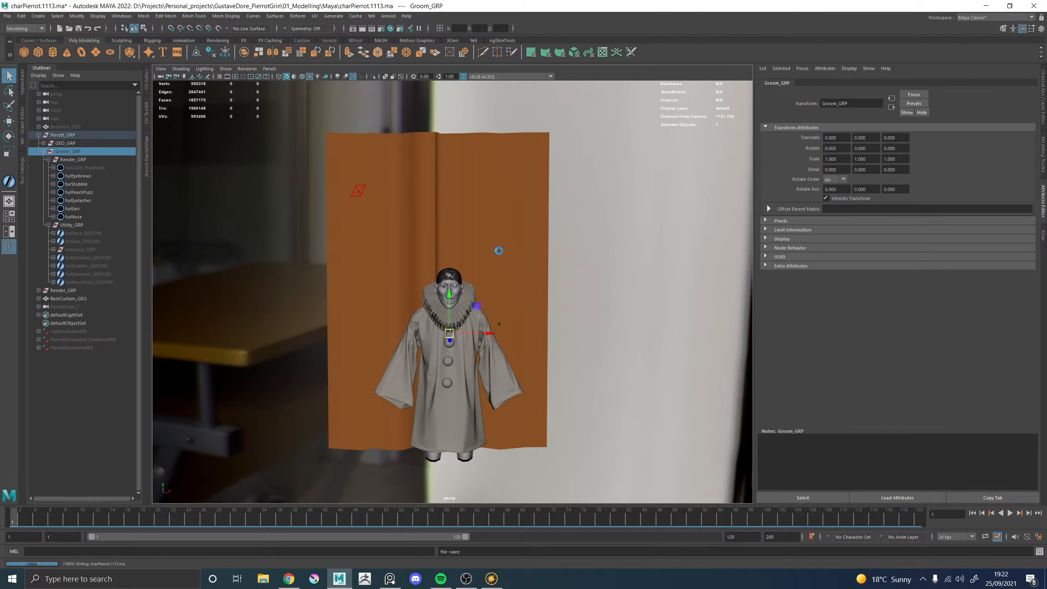
Hide the back curtain, try extruding its faces and undo the extrusion
left_click(495, 257)
key("w")
key("ctrl+h")
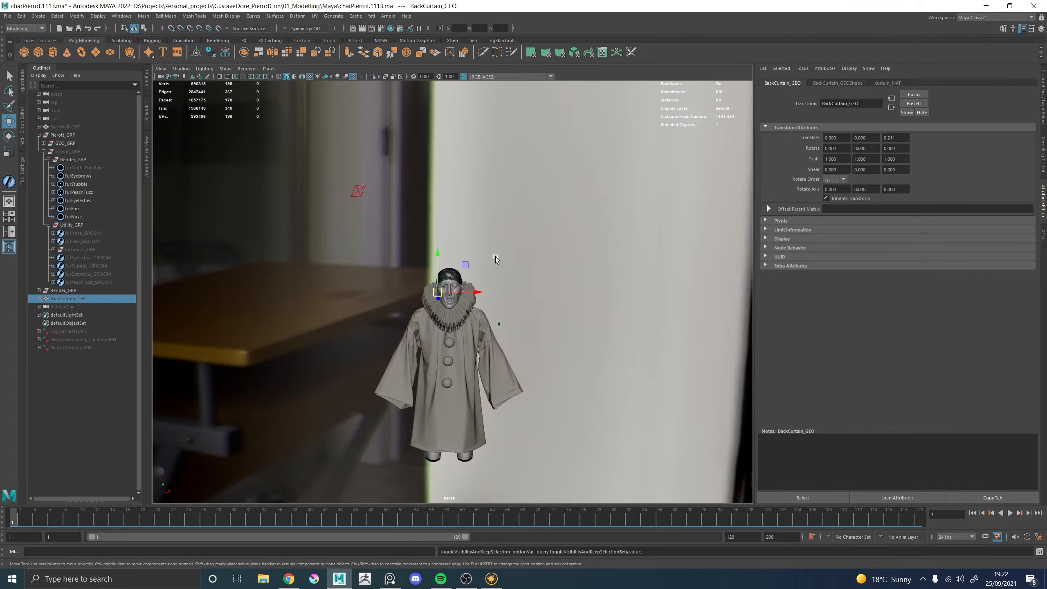
left_click_drag(572, 268, 542, 341, "alt")
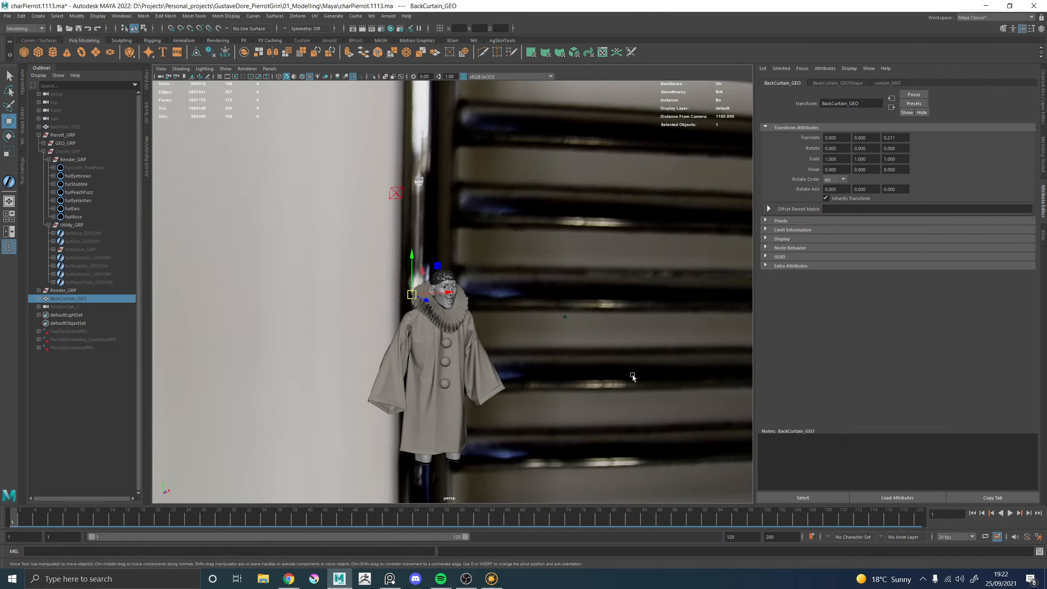
right_click_drag(633, 363, 633, 386, "shift")
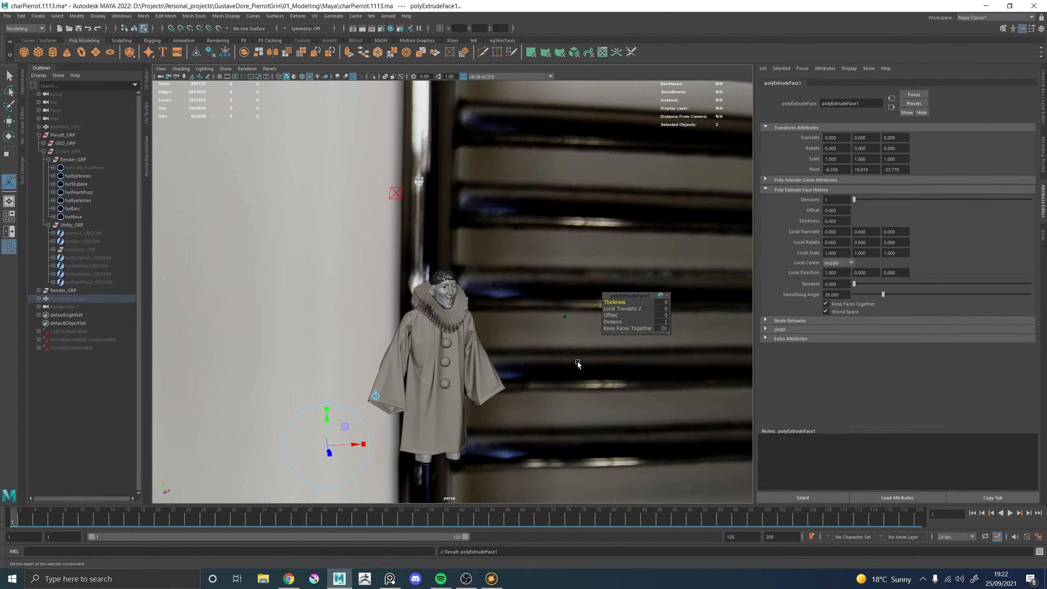
key("ctrl+z")
Show BackCurtain_GEO again and check it from the side, stepping back and forth through its visibility changes
left_click(71, 300)
key("h")
left_click_drag(396, 339, 455, 322, "alt")
key("ctrl+z")
key("ctrl+z")
key("shift+z")
key("shift+z")
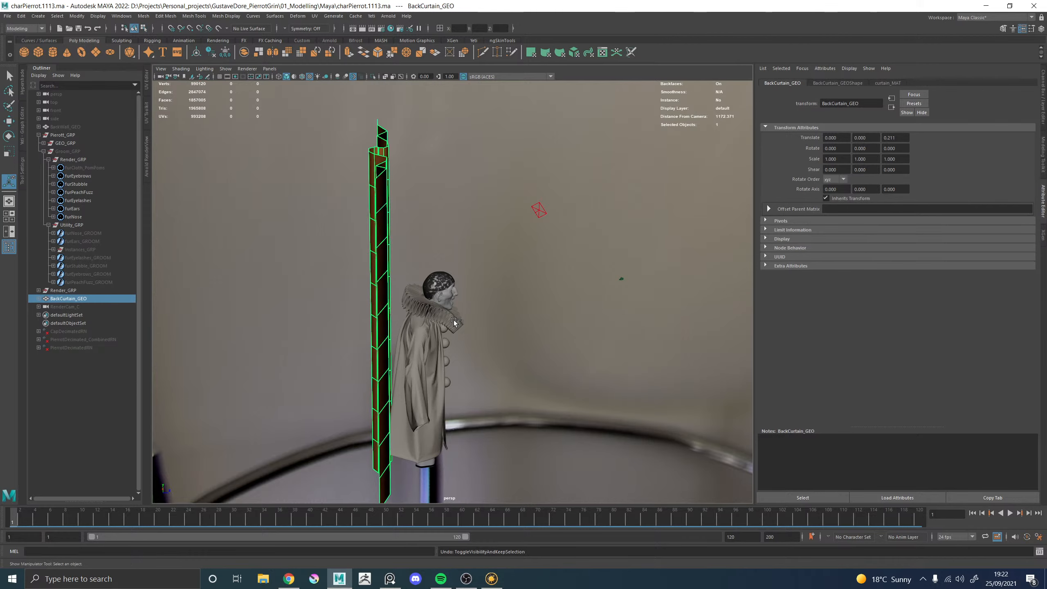
Undo the last two visibility changes on the back curtain
left_click_drag(523, 321, 406, 222, "alt")
key("ctrl+z")
key("ctrl+z")
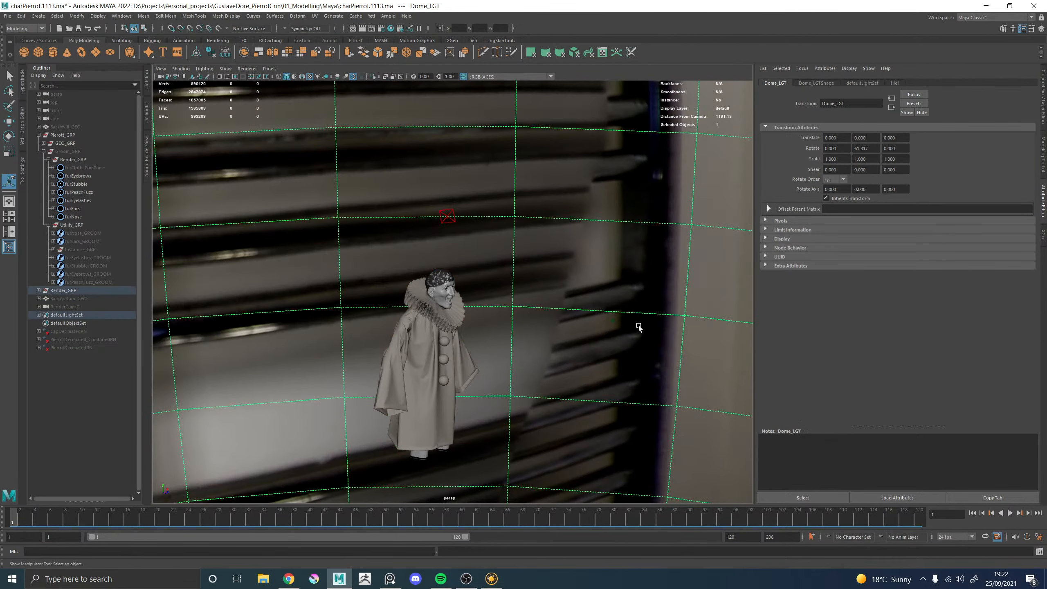
Create a polygon plane at the character and rotate it 90 degrees about X so it stands upright
right_click_drag(607, 268, 566, 256, "shift")
left_click_drag(499, 321, 573, 330, "alt")
key("w")
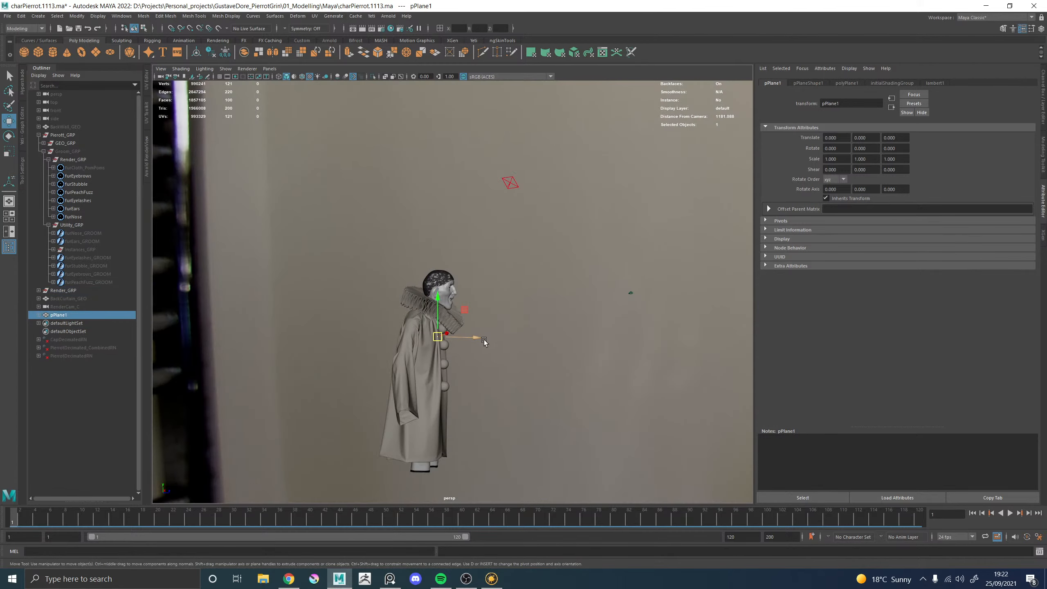
key("e")
middle_click_drag(496, 314, 493, 252, "alt")
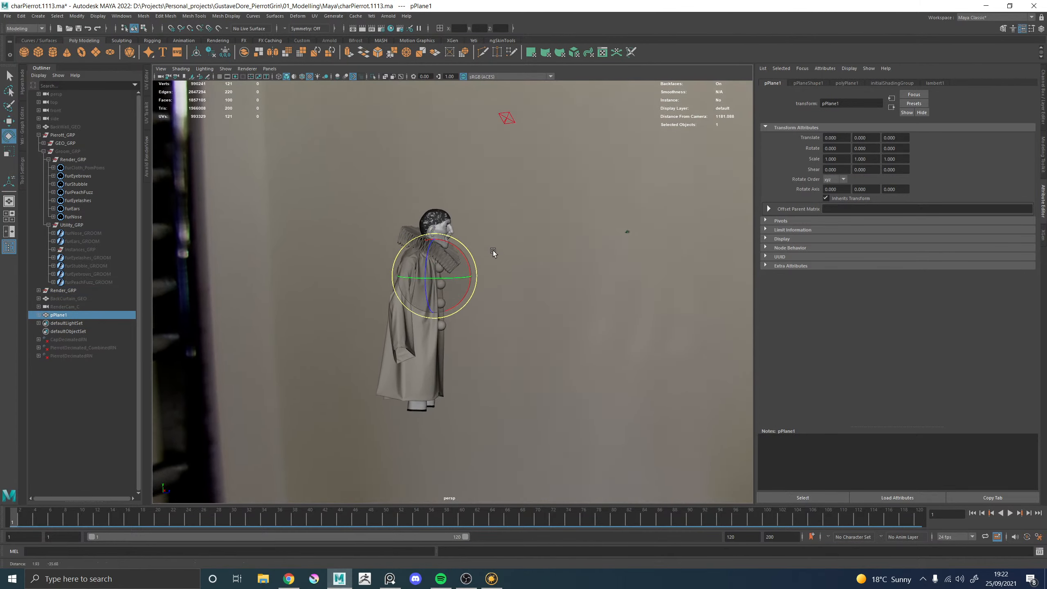
right_click_drag(493, 252, 626, 346, "alt")
left_click_drag(457, 236, 442, 284)
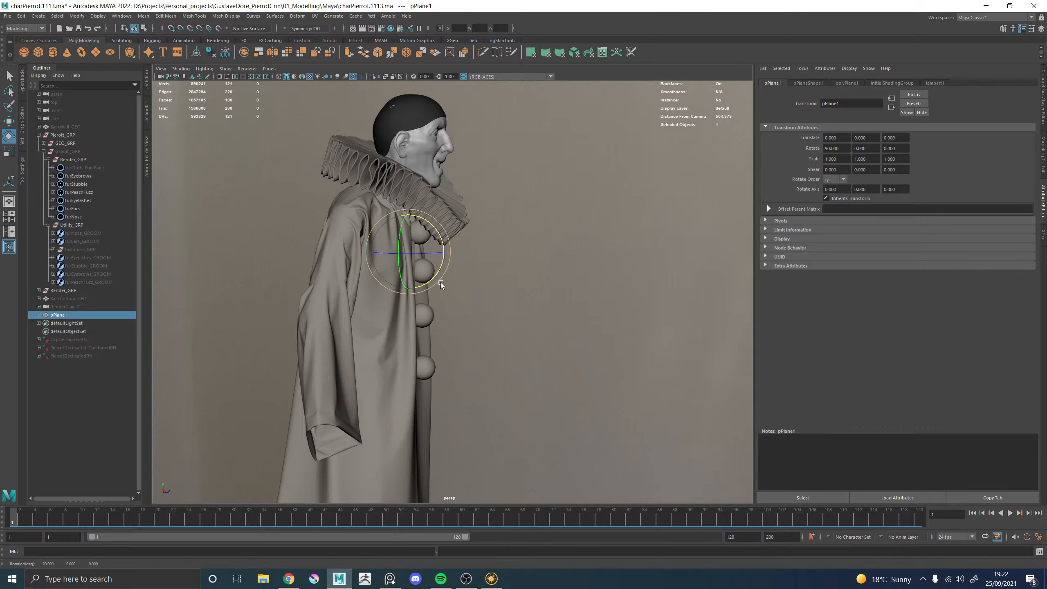
Scale the upright plane uniformly to about 164.5 and place it behind the character at about Y 22.2, Z -54.1
right_click_drag(526, 292, 431, 268, "alt")
key("r")
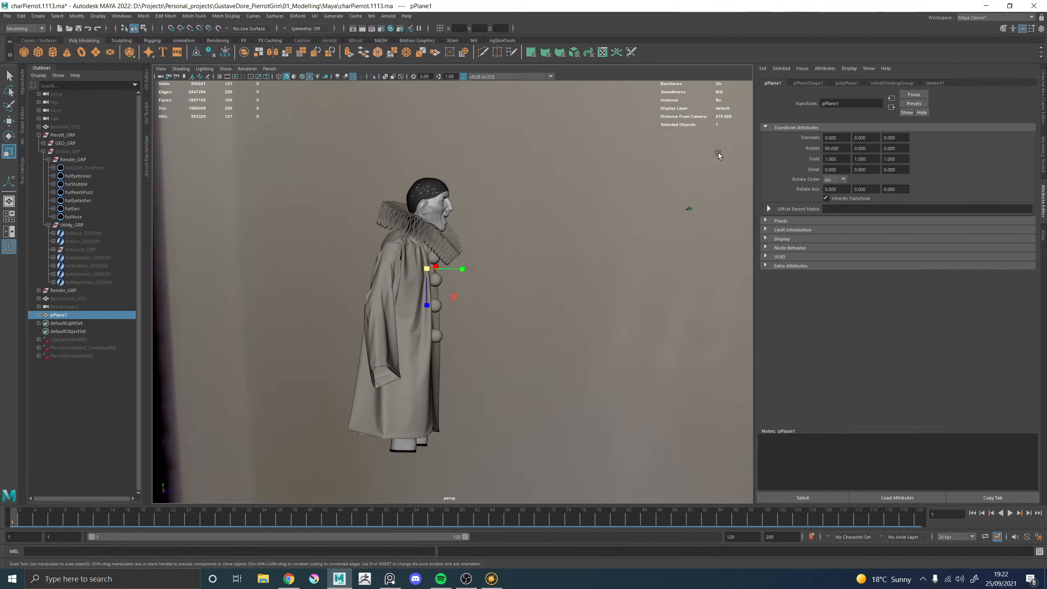
key("w")
left_click_drag(462, 268, 531, 324)
key("r")
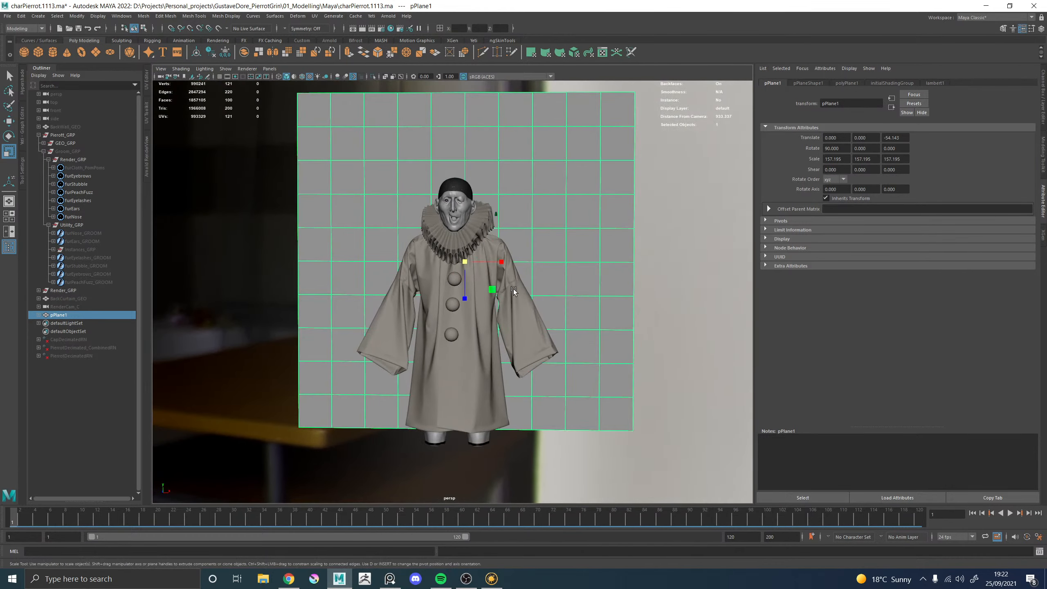
mouse_move(468, 264)
left_mouse_down()
mouse_move(477, 263)
mouse_move(465, 249)
left_mouse_up()
key("w")
right_click_drag(623, 285, 417, 282, "alt")
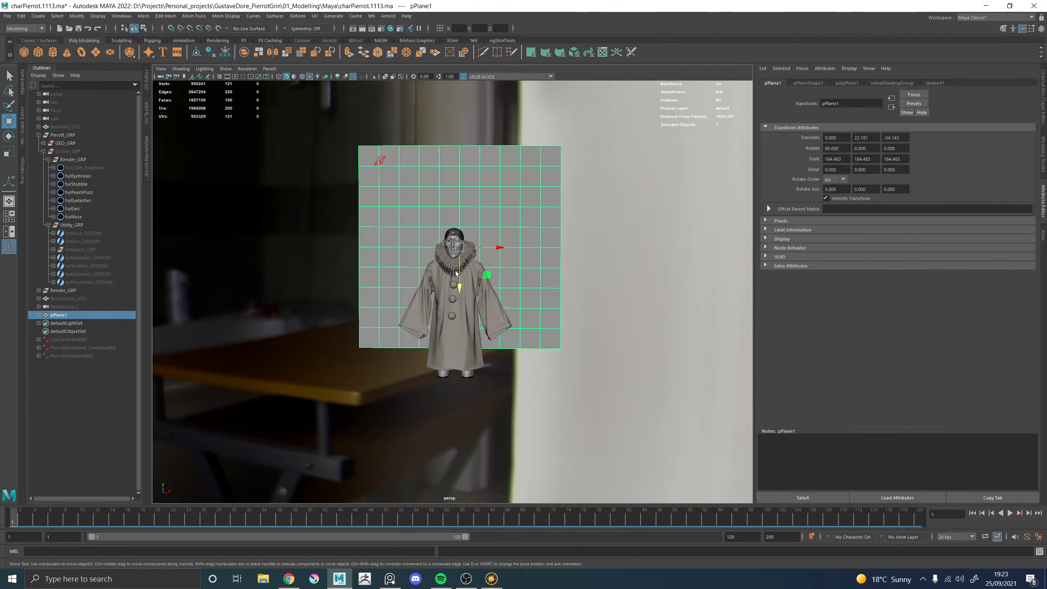
middle_click_drag(415, 281, 411, 307, "alt")
left_click_drag(411, 307, 436, 306, "alt")
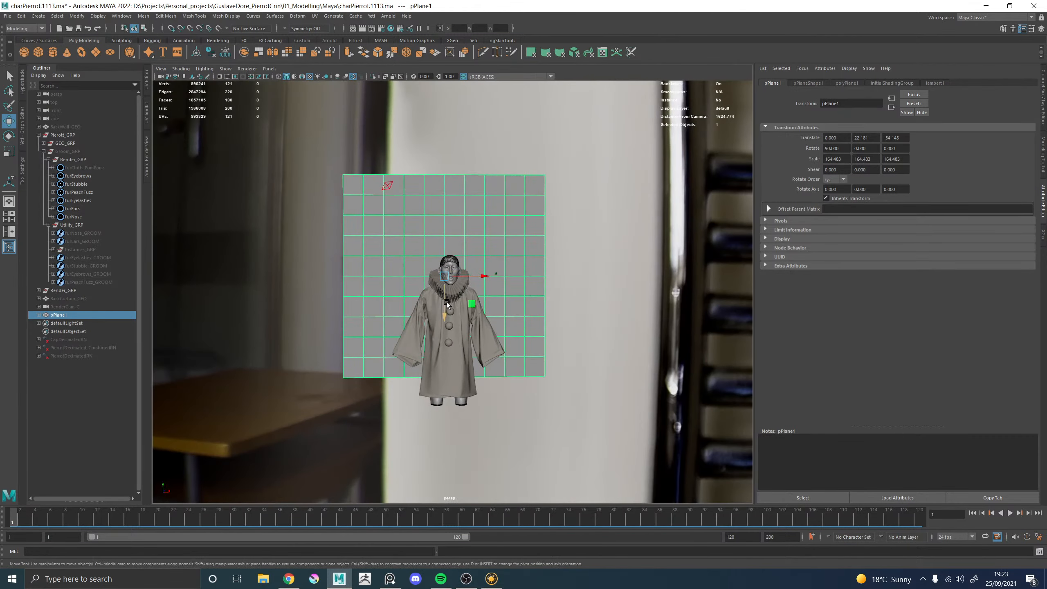
Set the upright plane's height to 2 and its height subdivisions to 20
left_click(809, 83)
left_click(848, 83)
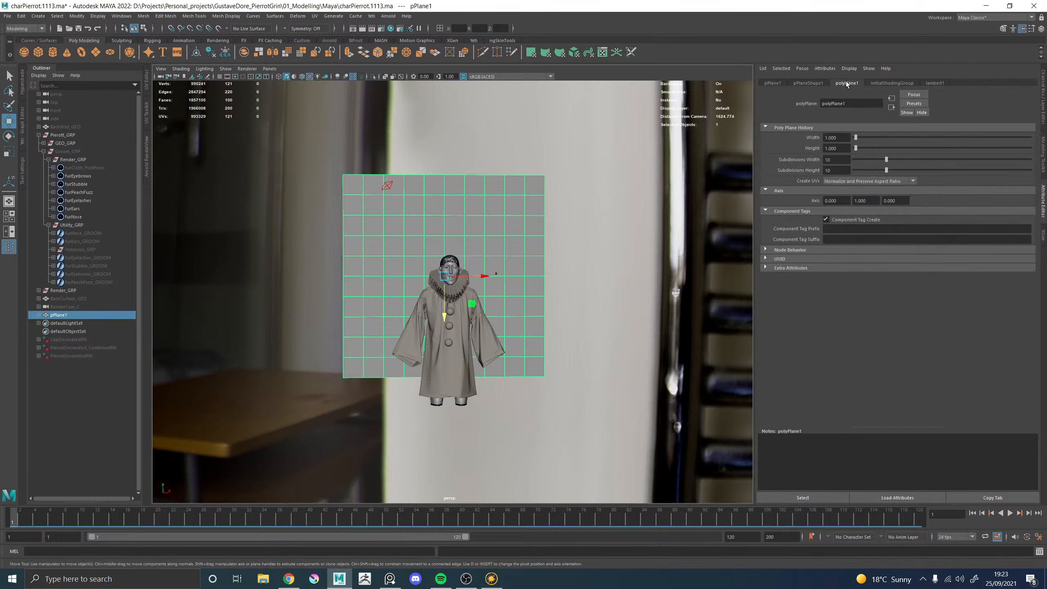
left_click(836, 148)
type("2")
key("Return")
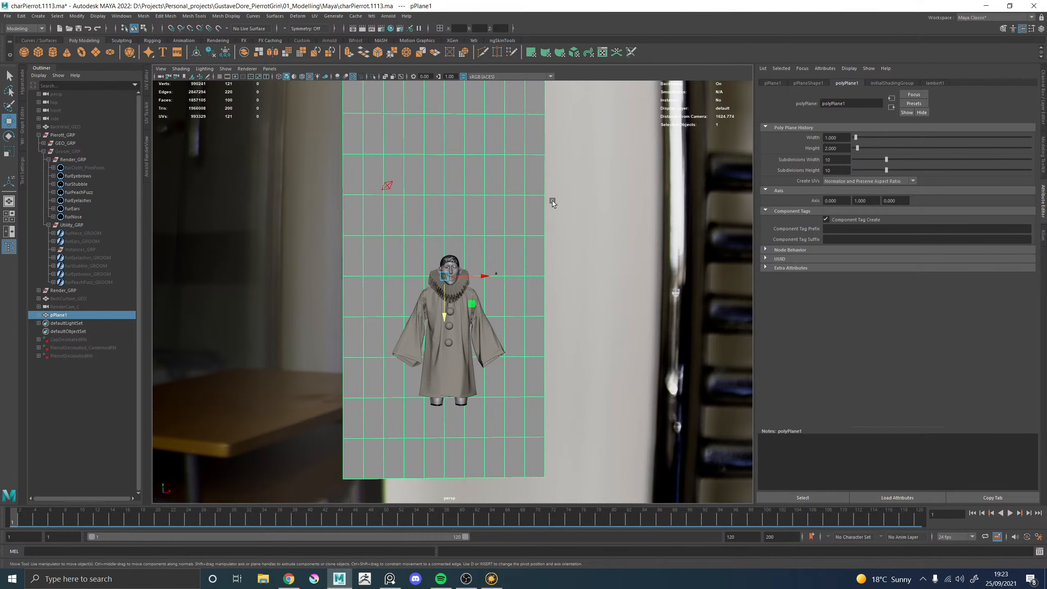
left_click(851, 170)
type("20")
key("Return")
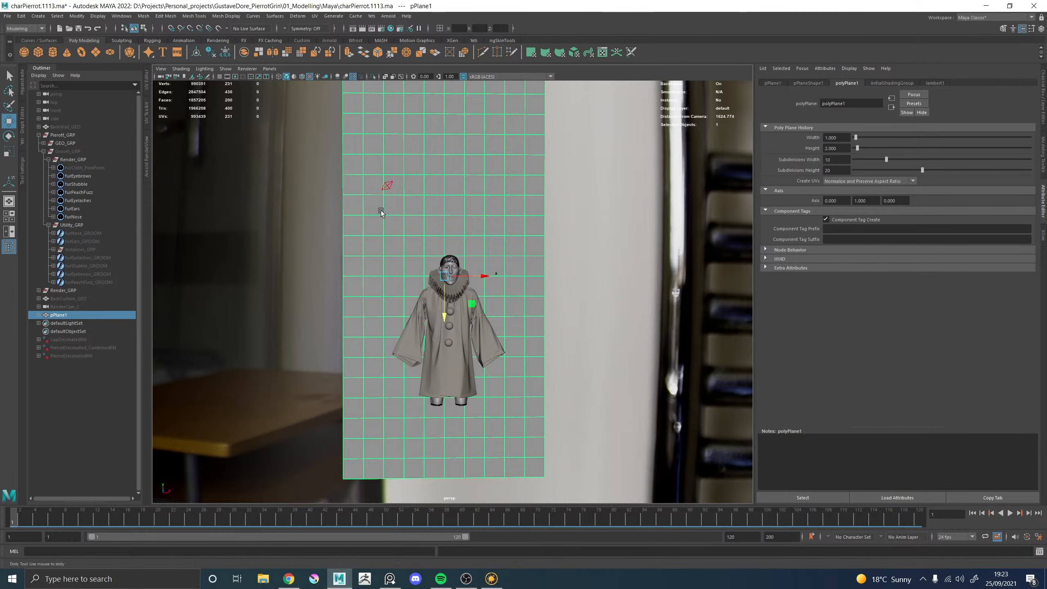
Delete the upright plane's history and raise it to about Y 77.8, with its lower edge near the character's feet
scroll(381, 210, "down", 5)
left_click_drag(464, 213, 440, 214, "alt")
scroll(470, 224, "up", 6)
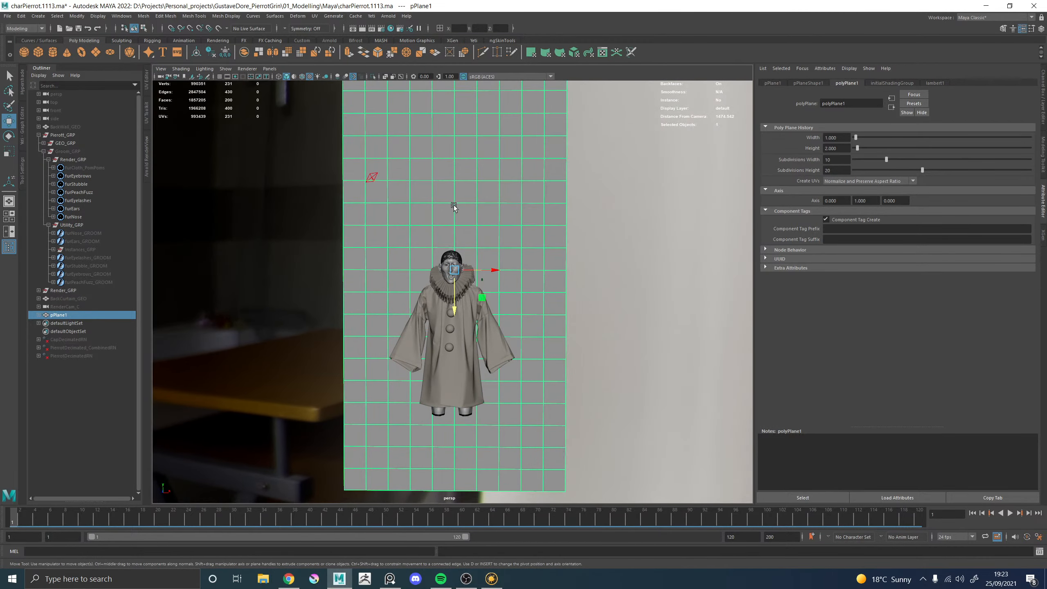
left_click_drag(470, 218, 490, 212, "alt")
key("alt+shift+d")
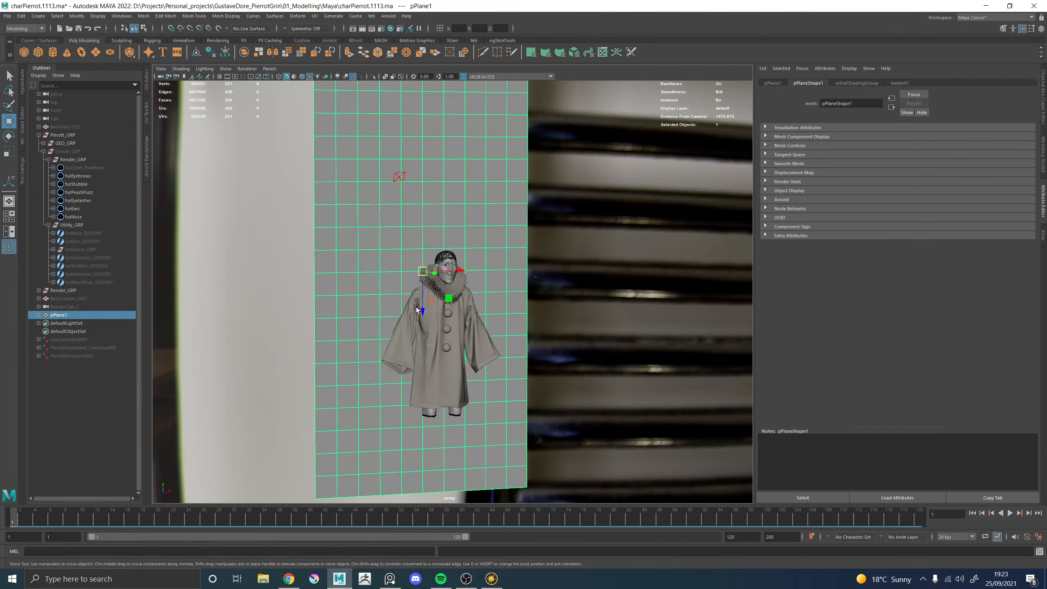
left_click_drag(423, 307, 452, 408)
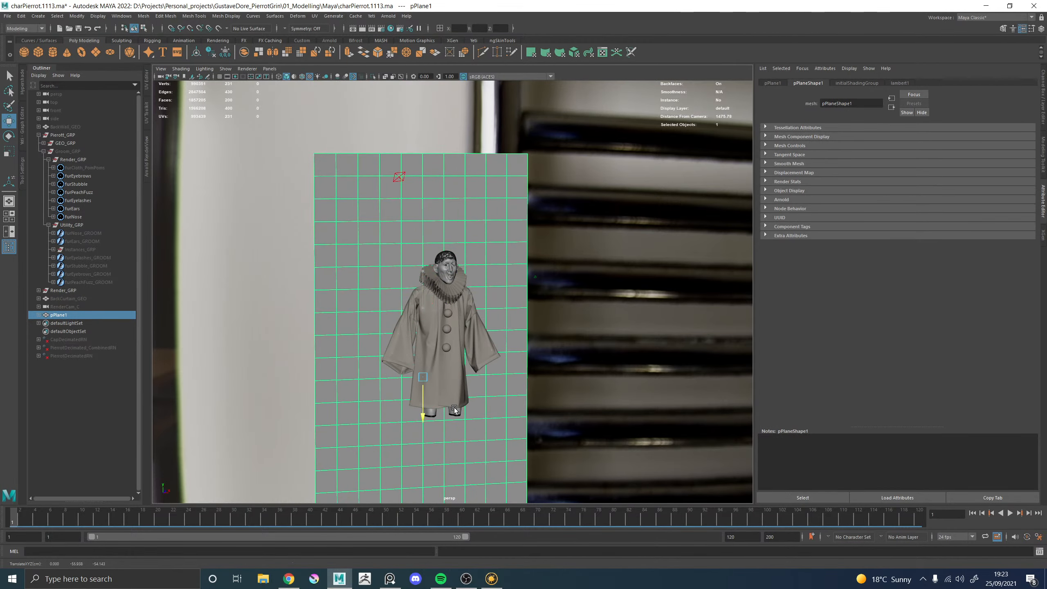
left_click_drag(576, 286, 488, 203, "alt")
left_click_drag(450, 309, 619, 387, "alt")
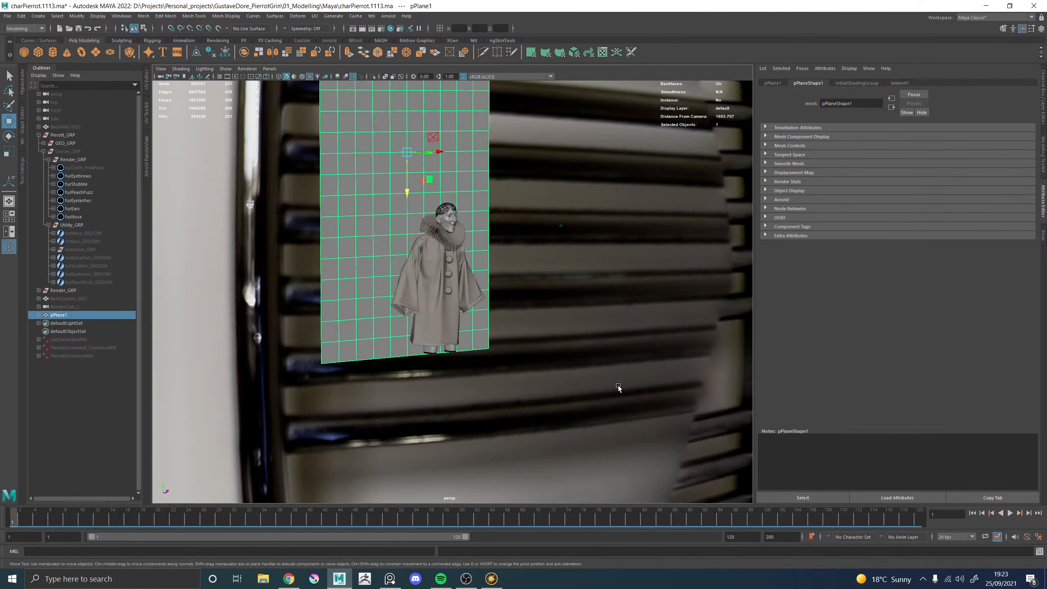
Create a second polygon plane, scale it up and lower it beneath the character's feet as a floor
left_click(614, 383)
right_click_drag(573, 311, 535, 300, "shift")
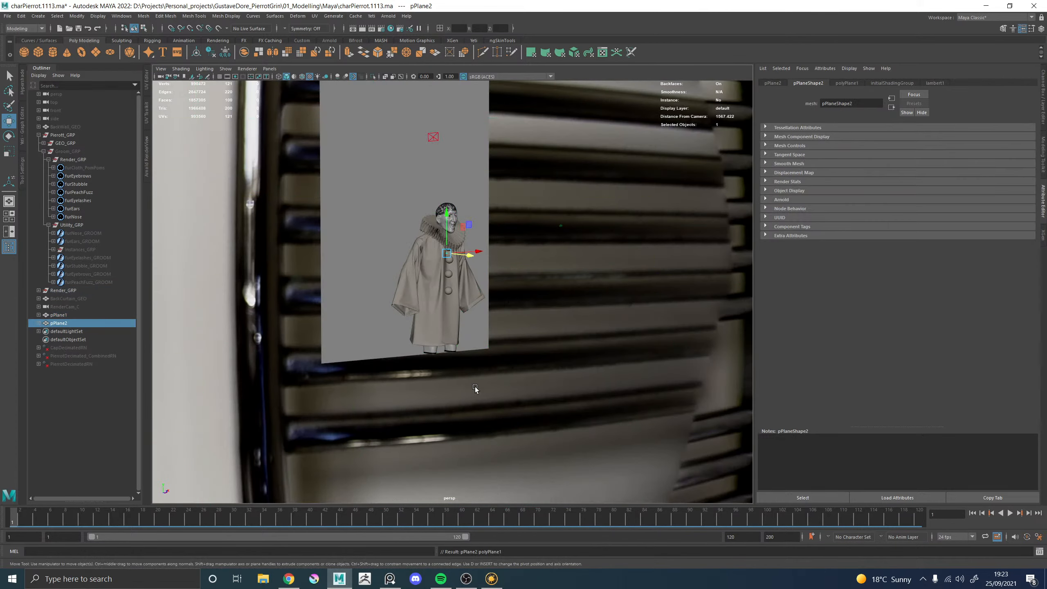
key("r")
left_click_drag(447, 252, 706, 283)
key("w")
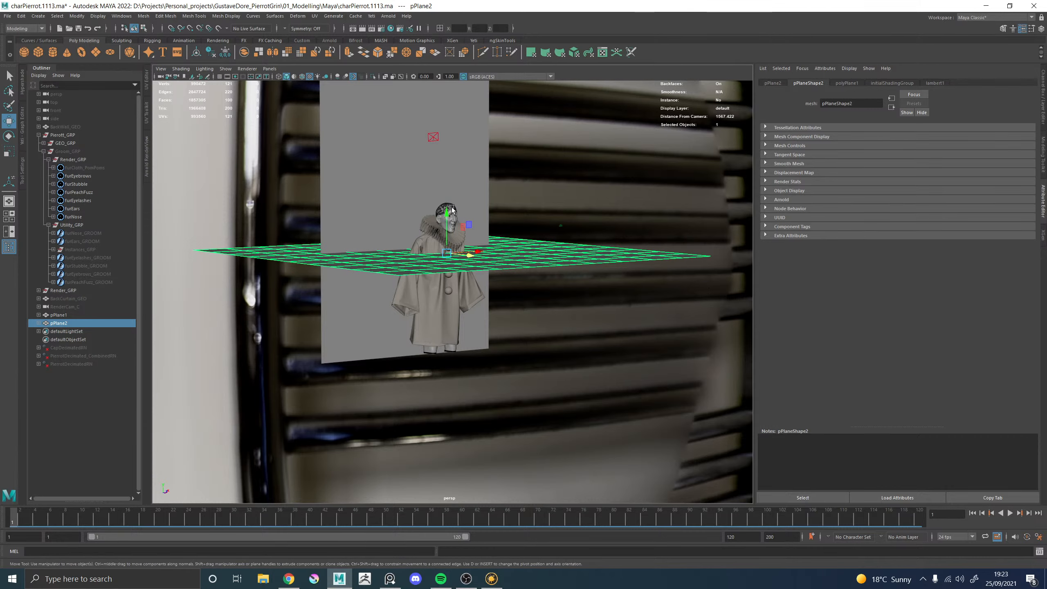
left_click_drag(441, 223, 439, 367)
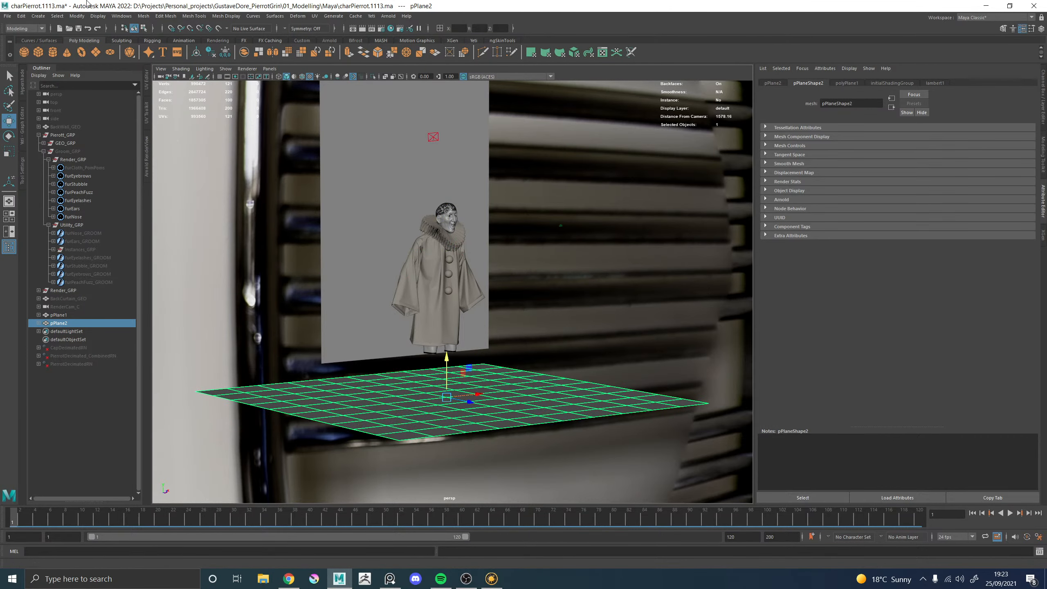
Make the floor plane a passive nCloth collider
left_click(25, 29)
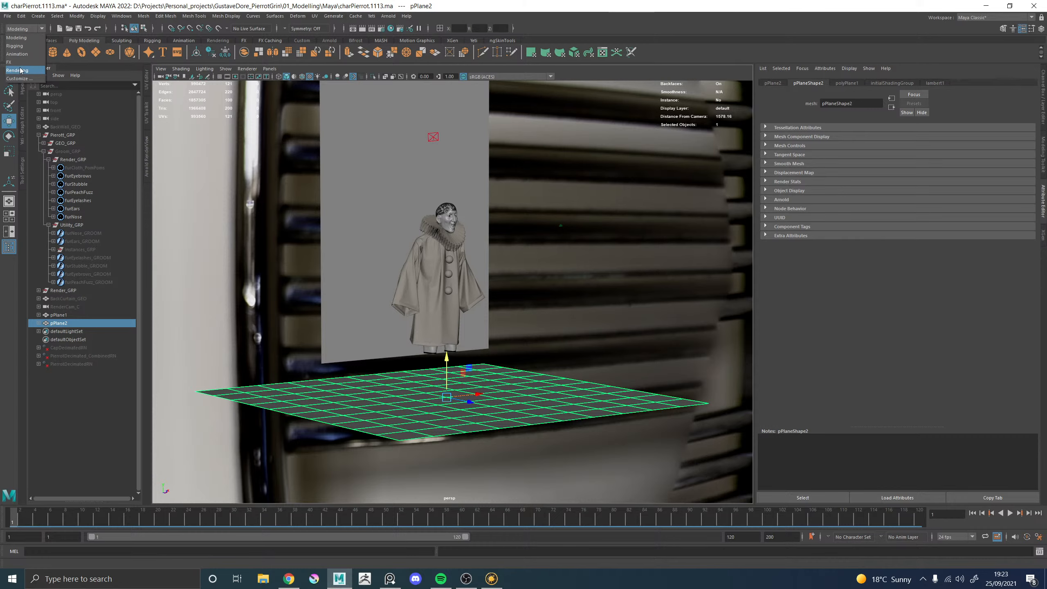
left_click(21, 63)
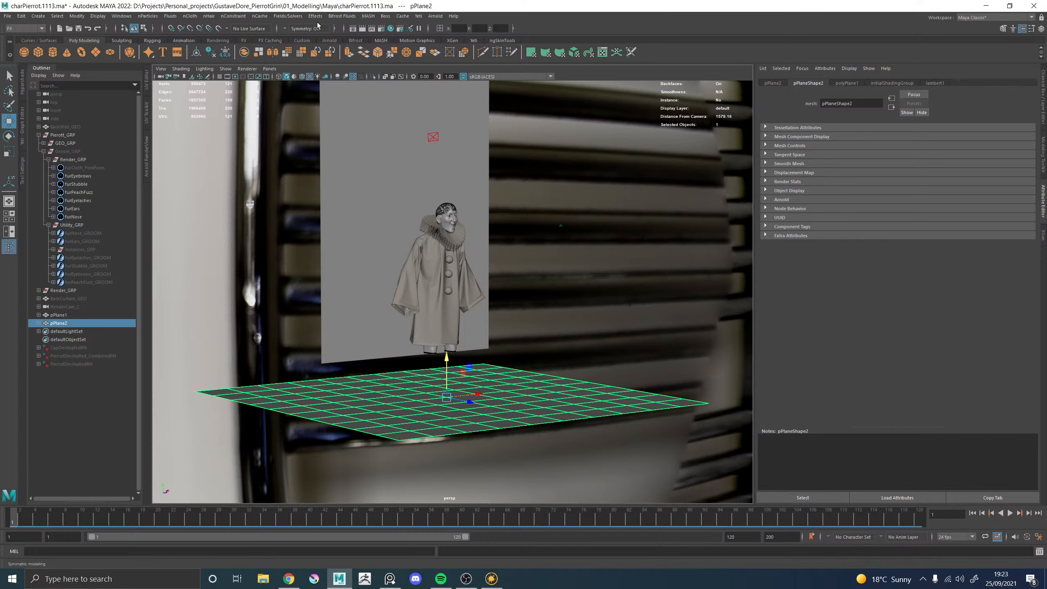
left_click(209, 15)
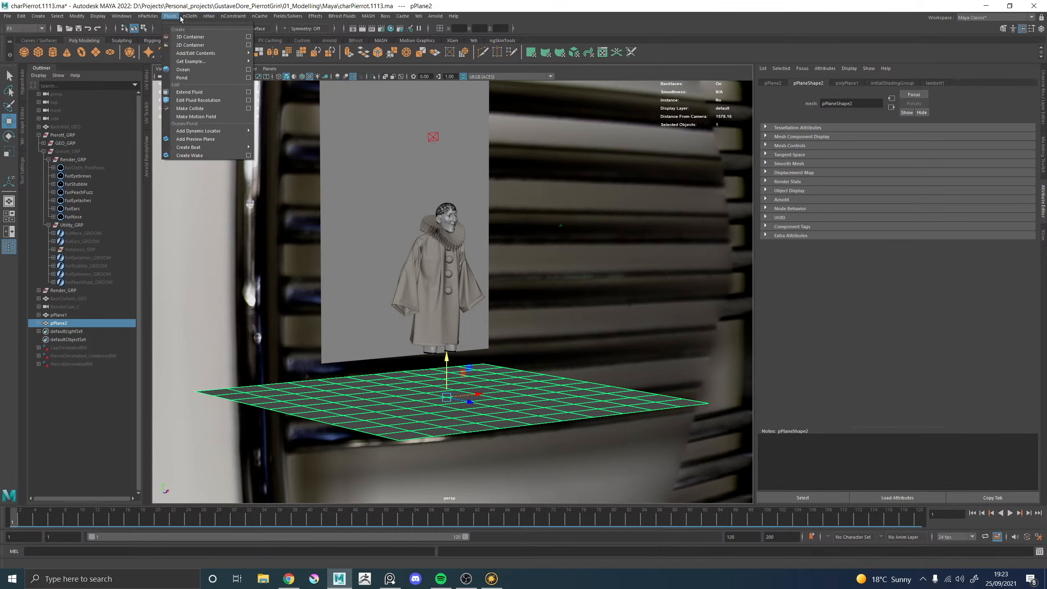
left_click(202, 37)
left_click_drag(454, 412, 511, 378, "alt")
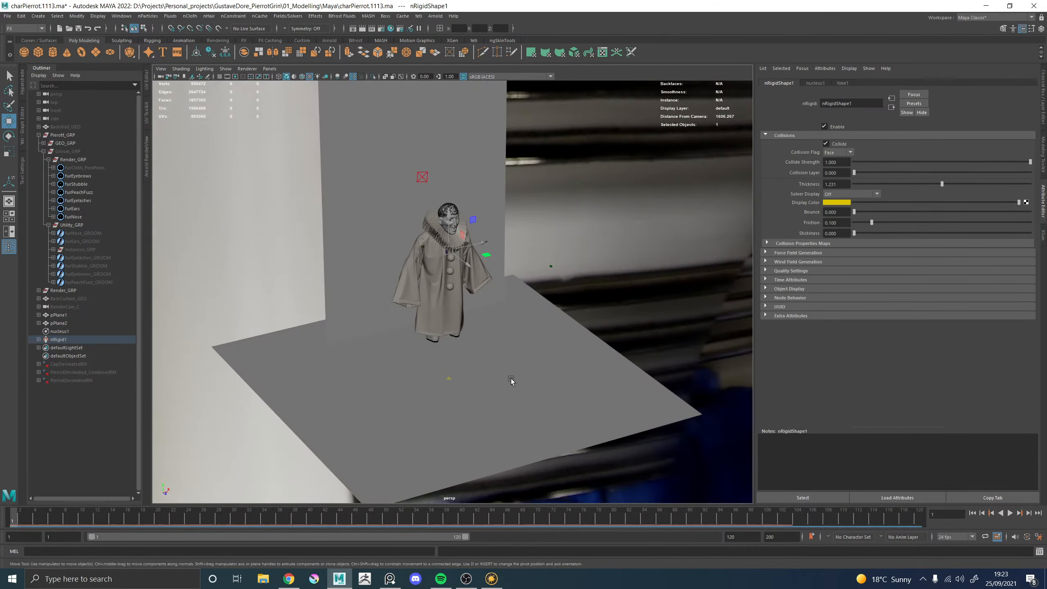
Rename the upright plane behind the character as BackCurtain_SimMesh_GEO
left_click(510, 378)
middle_click_drag(473, 320, 517, 323, "alt")
left_click(399, 261)
left_click_drag(400, 261, 354, 206, "alt")
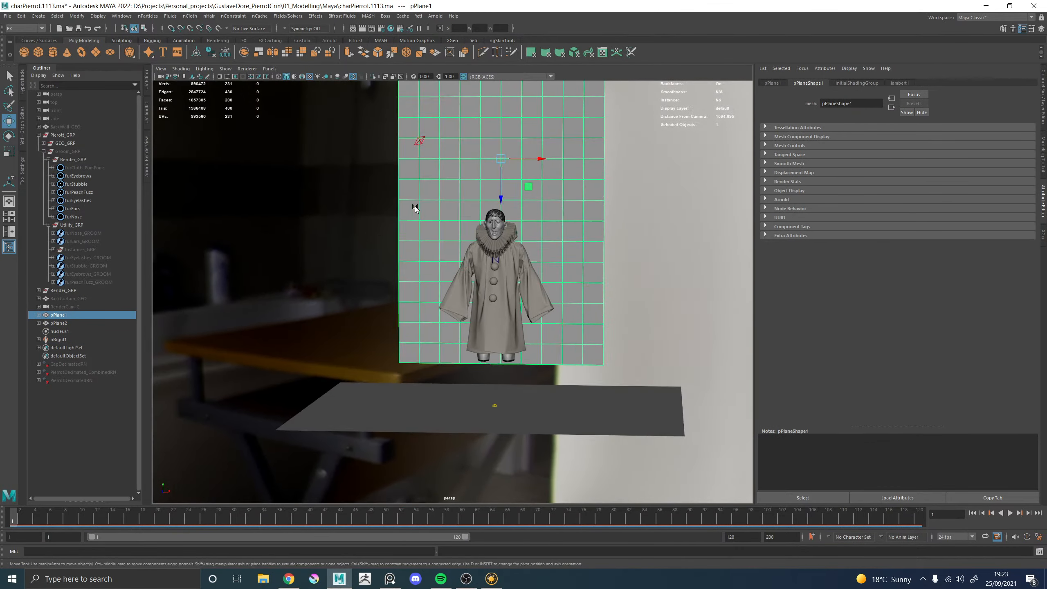
middle_click_drag(489, 193, 437, 284, "alt")
left_click_drag(437, 283, 508, 225, "alt")
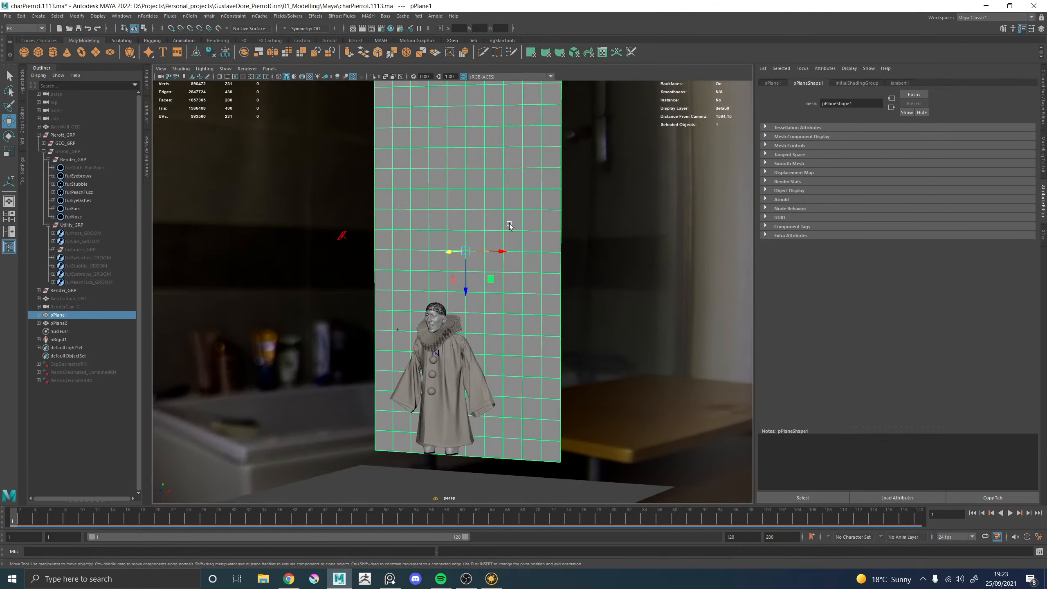
right_click(522, 182, "shift")
left_click(773, 83)
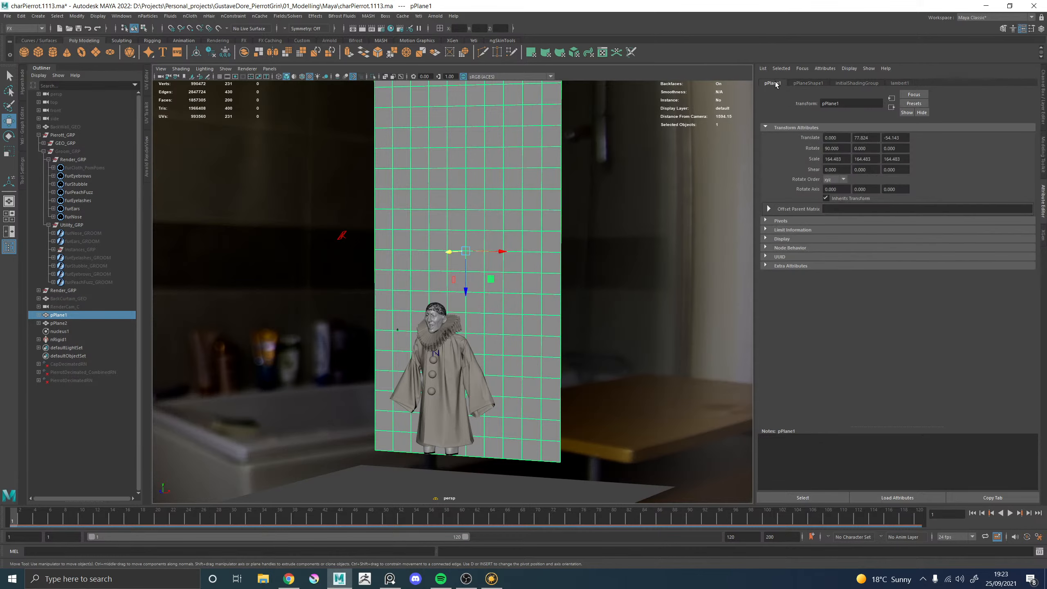
double_click(861, 104)
type("BackCurtain_SimMesh_GEO")
key("Return")
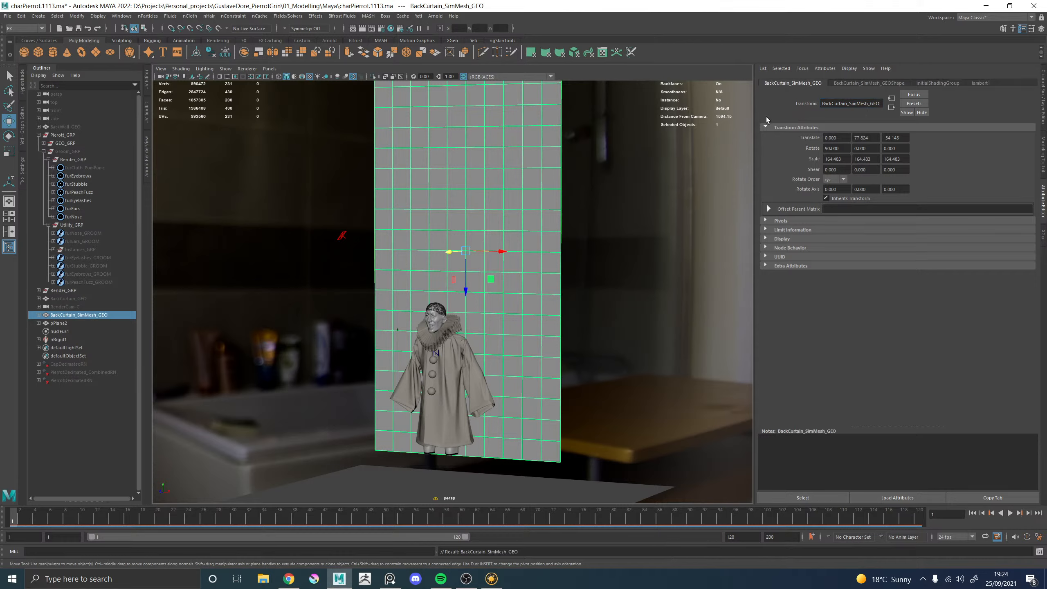
Add divisions to all faces of BackCurtain_SimMesh_GEO with two subdivision levels
right_click(509, 174, "shift")
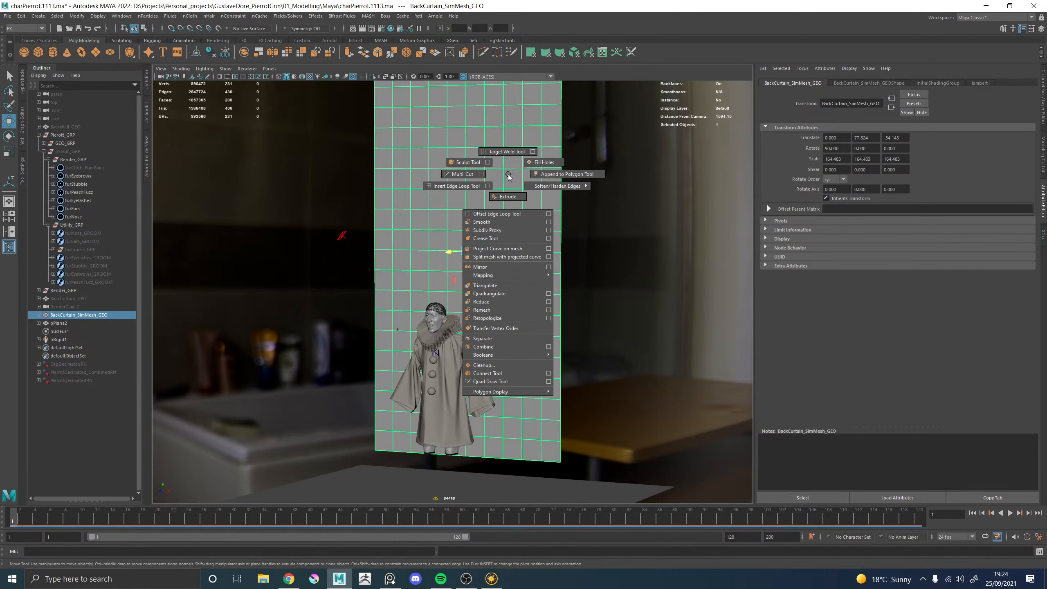
right_click_drag(510, 160, 511, 180)
double_click(510, 180)
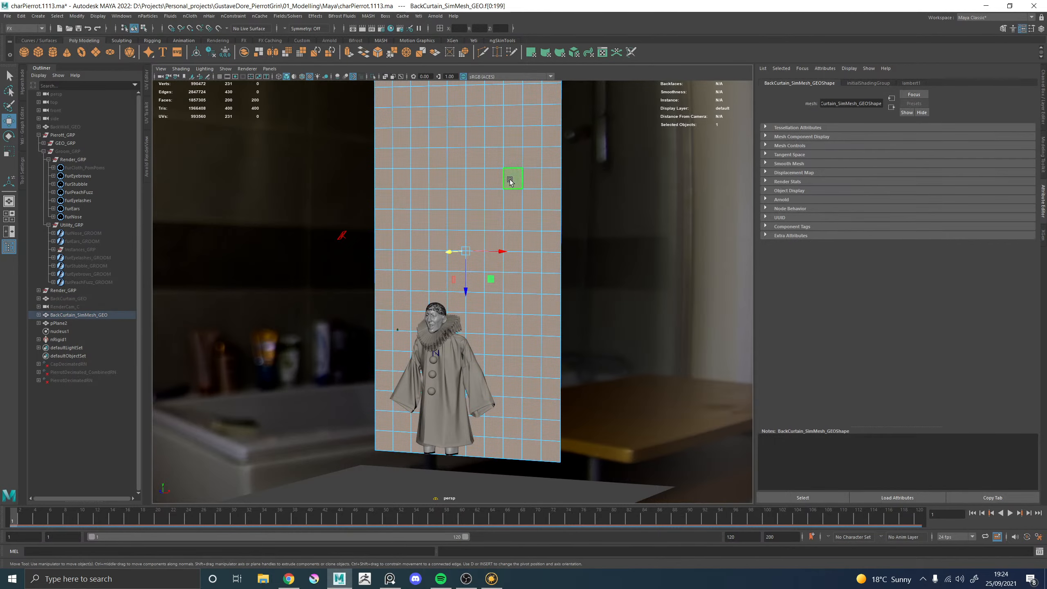
right_click(511, 180, "shift")
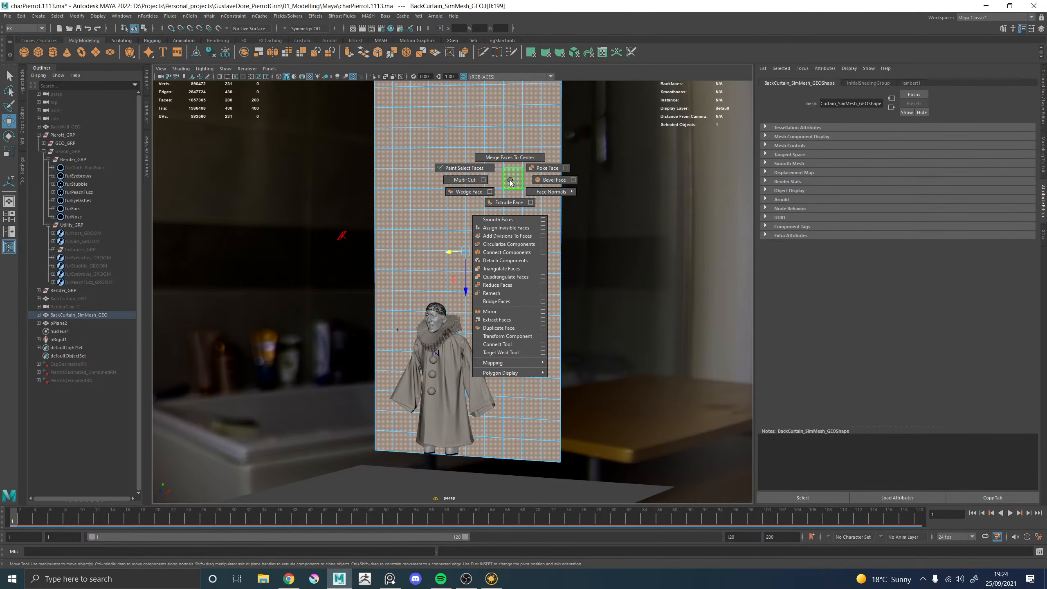
left_click(504, 237)
left_click_drag(408, 221, 444, 216, "alt")
middle_click_drag(439, 228, 440, 280, "alt")
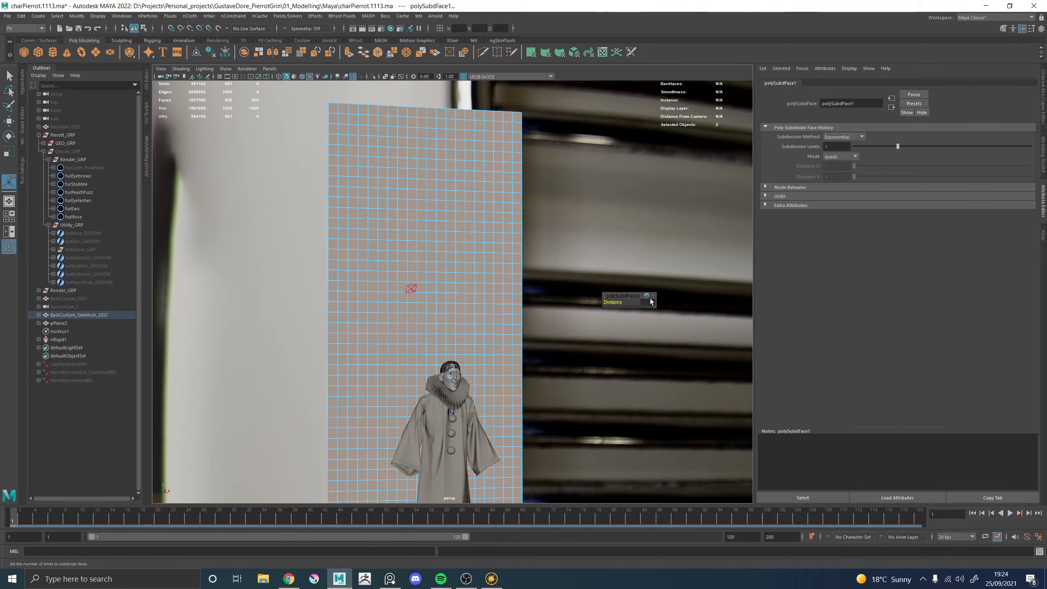
key("Return")
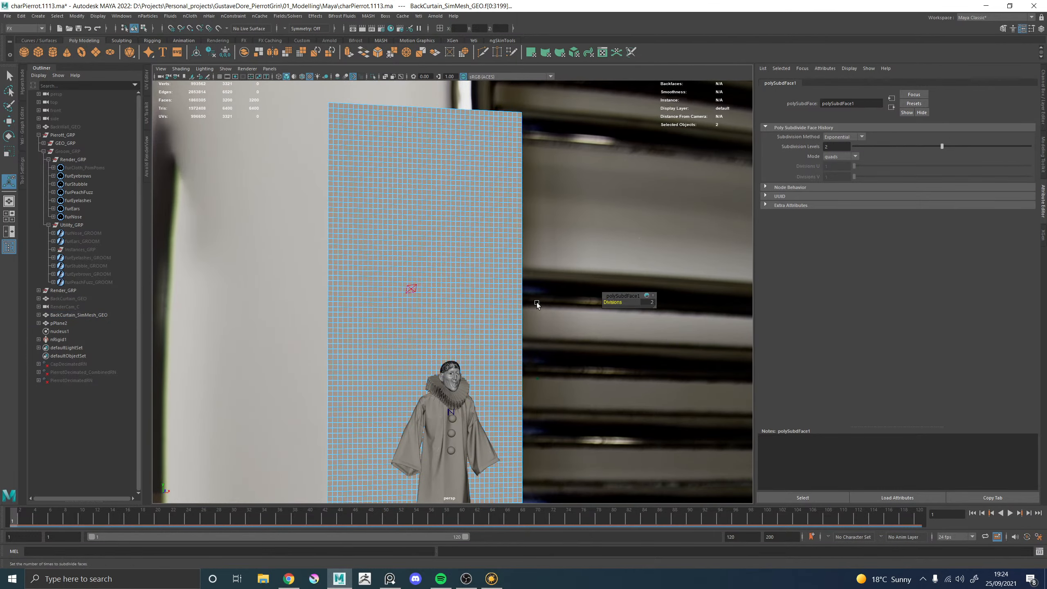
Return BackCurtain_SimMesh_GEO to object mode, select the whole mesh and delete its history
left_click_drag(479, 323, 440, 313, "alt")
right_click_drag(490, 240, 532, 200)
left_click(555, 221)
left_click_drag(571, 233, 496, 270, "alt")
left_click(502, 270)
left_click_drag(425, 281, 483, 289, "alt")
right_click_drag(475, 290, 387, 288, "alt")
middle_click_drag(387, 288, 396, 245, "alt")
right_click_drag(404, 263, 476, 317, "alt")
left_click_drag(474, 313, 432, 301, "alt")
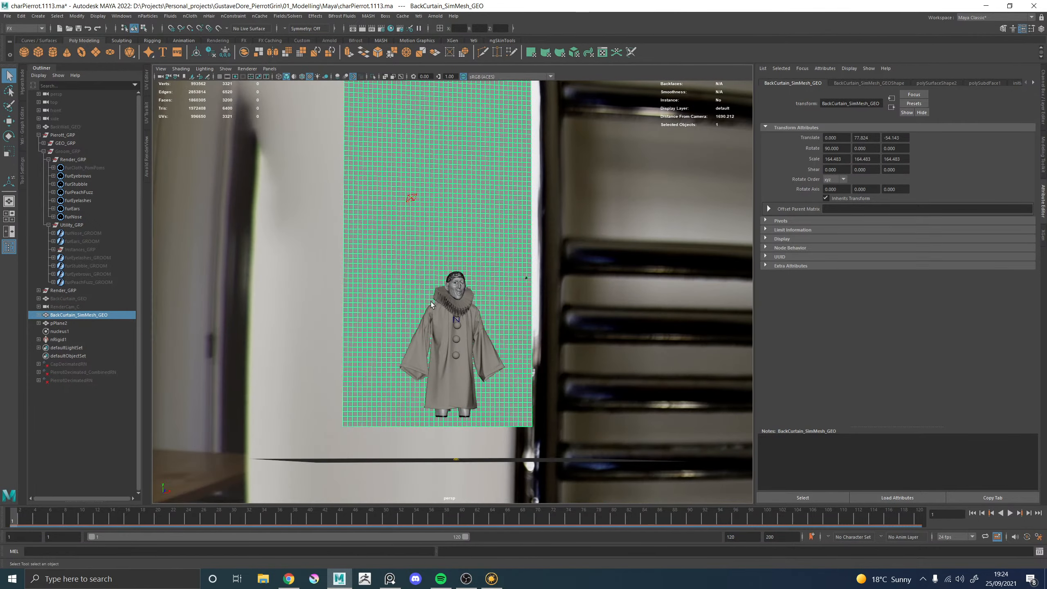
left_click_drag(450, 236, 430, 250, "alt")
Lower BackCurtain_SimMesh_GEO vertically to Y -60
key("w")
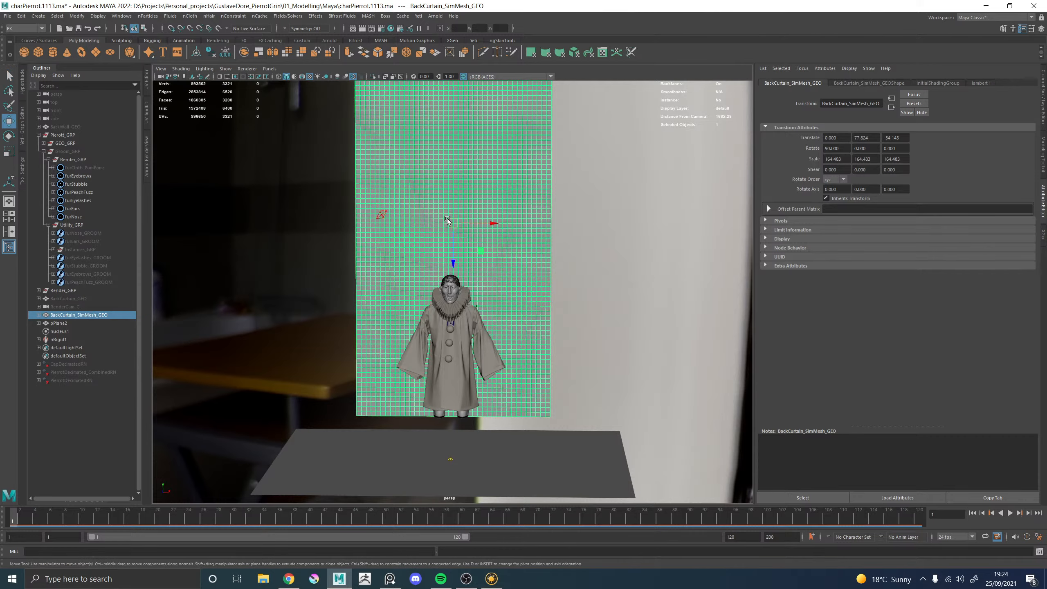
right_click_drag(497, 283, 455, 274, "alt")
left_click_drag(456, 273, 507, 374)
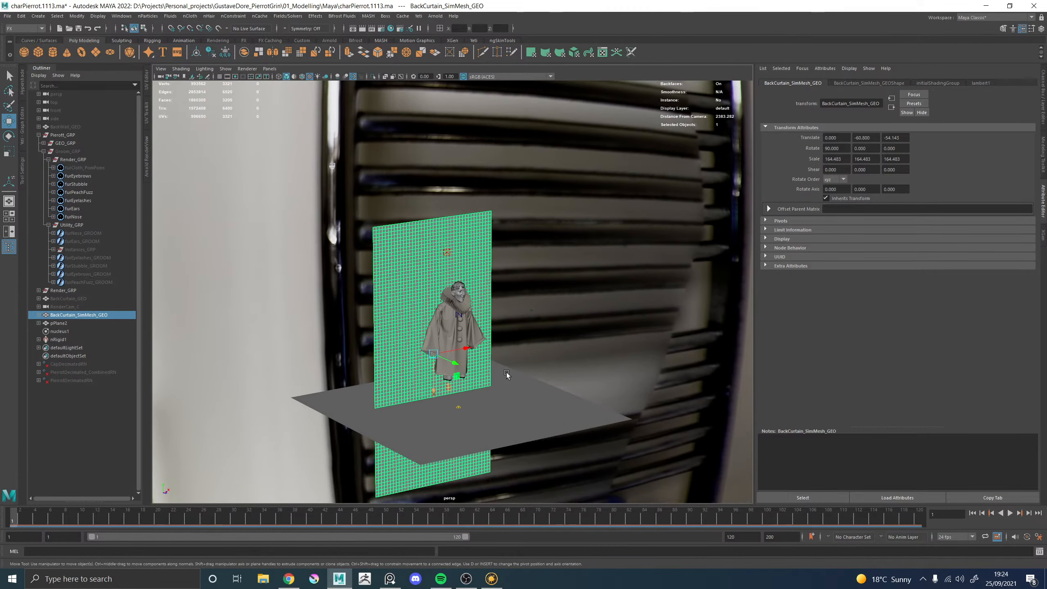
Lower the floor plane below the curtain mesh's bottom edge and set a keyframe on it at frame 1
left_click(502, 417)
left_click_drag(502, 418, 510, 294, "alt")
left_click_drag(455, 275, 432, 367, "alt")
key("s")
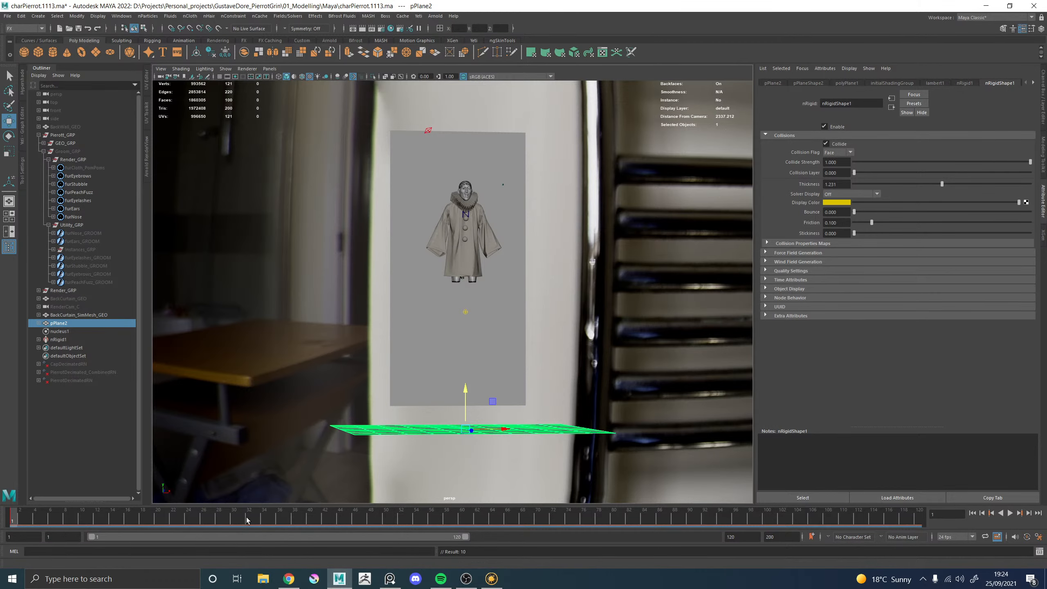
Keyframe the floor plane at frame 40 raised across the lower part of the curtain, select the curtain mesh and return to frame 1
left_click(311, 521)
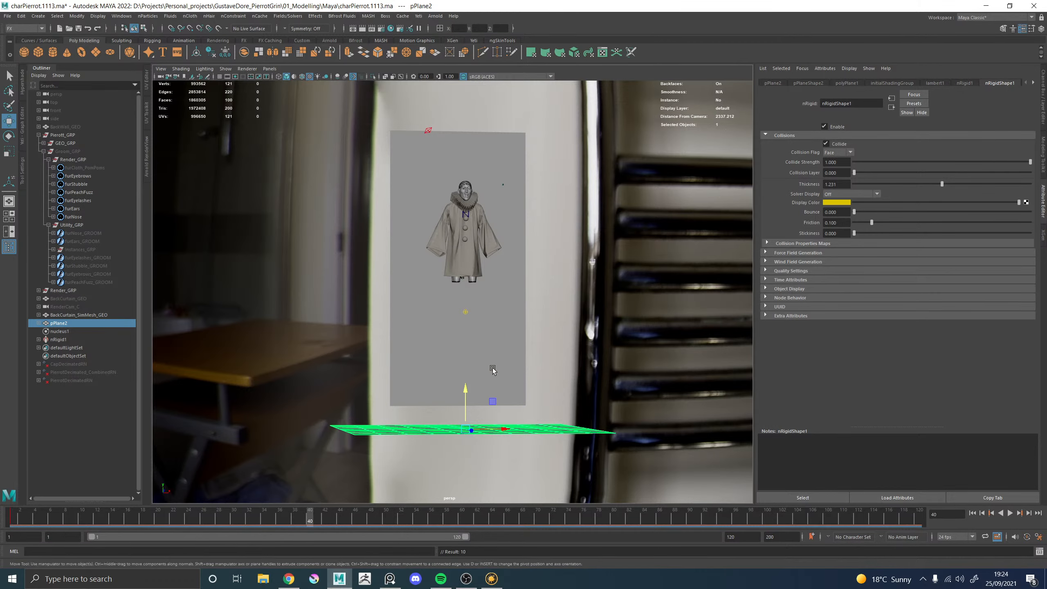
left_click_drag(465, 392, 448, 420)
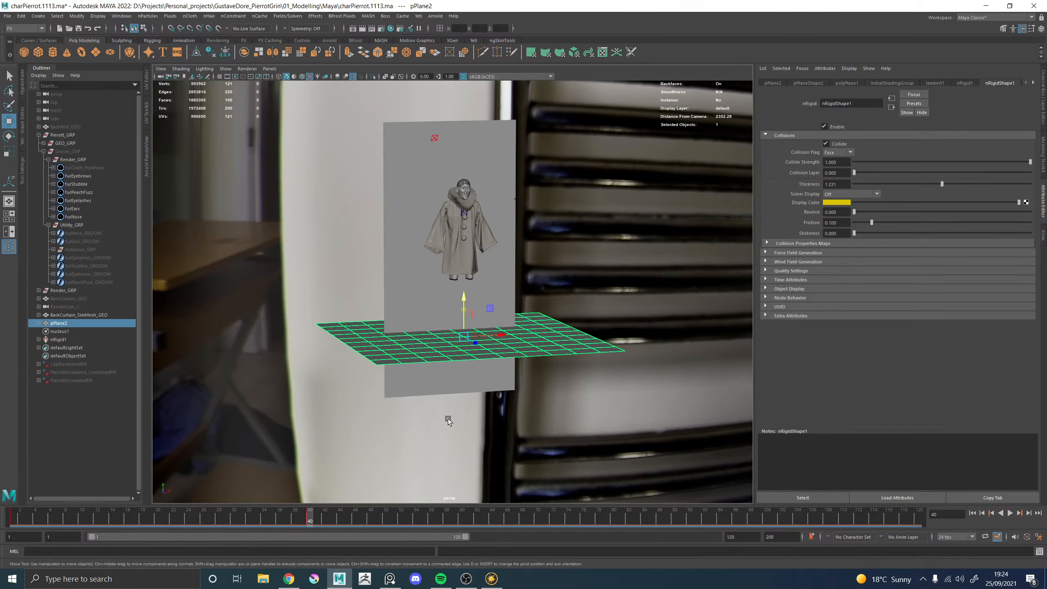
left_click(418, 266)
left_click(11, 520)
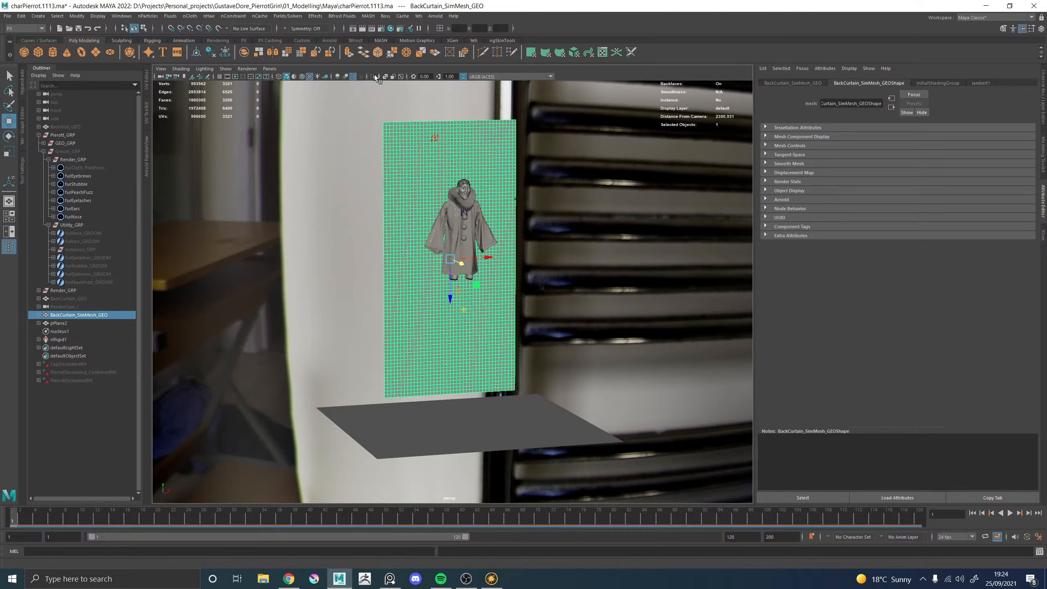
scroll(585, 380, "up", 5)
left_click_drag(586, 381, 483, 348, "alt")
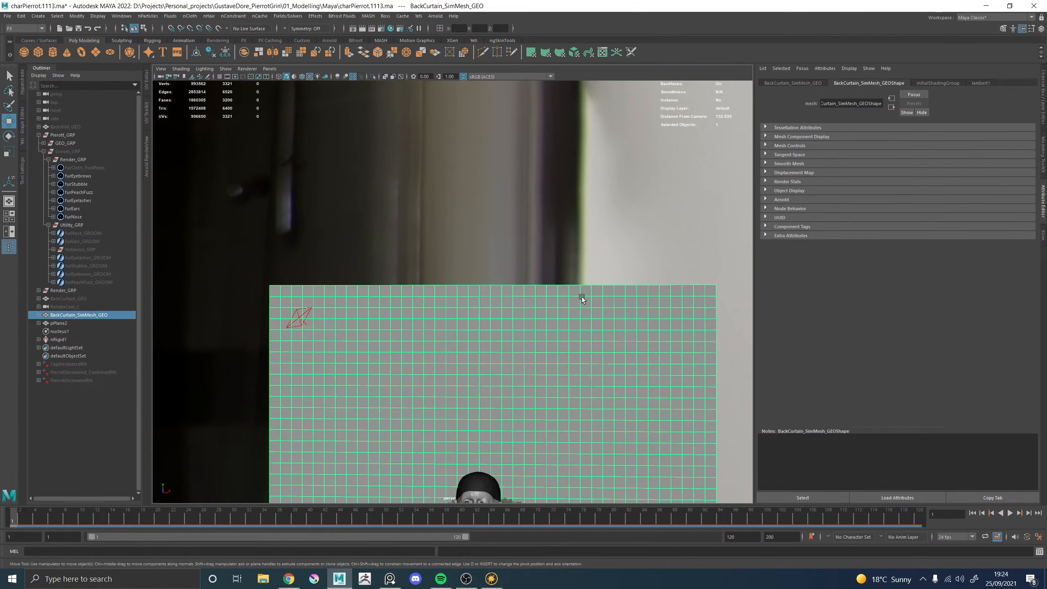
right_click_drag(582, 296, 538, 295)
left_click_drag(275, 287, 276, 288)
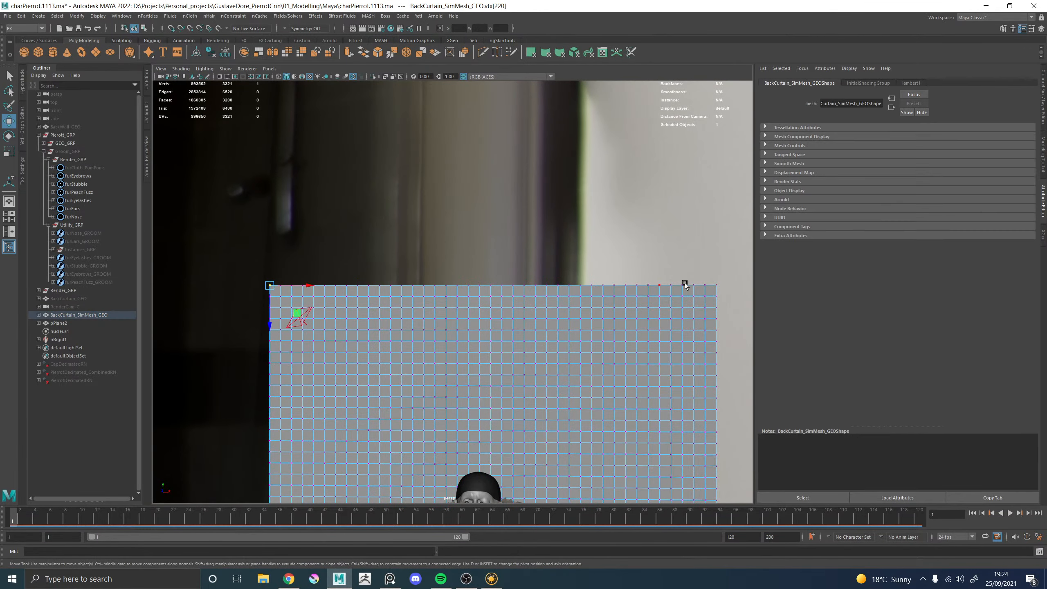
left_click_drag(728, 288, 728, 288, "shift")
key("F8")
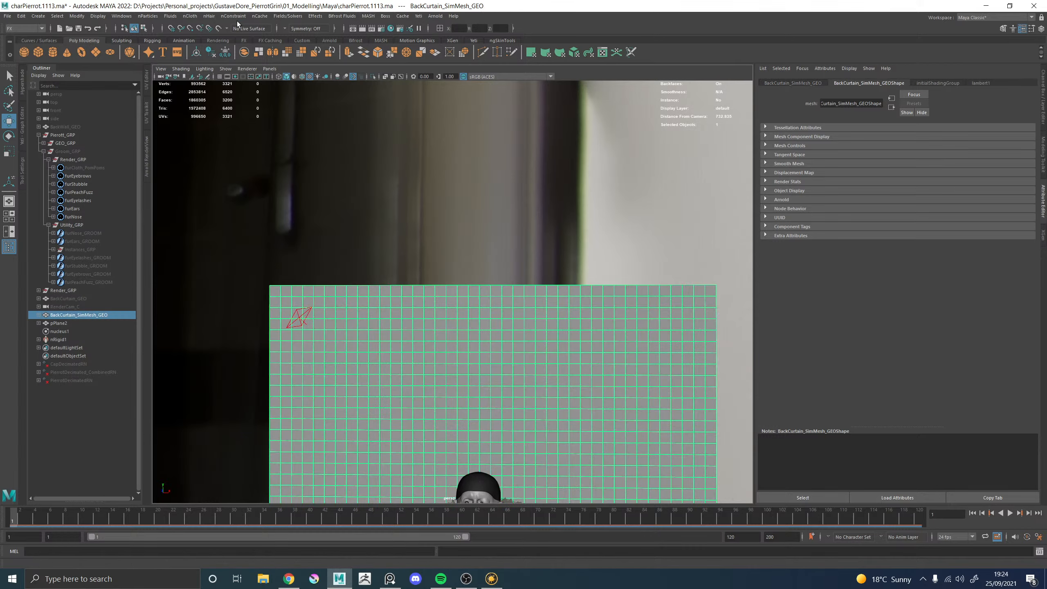
Create an nCloth from the BackCurtain_SimMesh_GEO mesh
left_click(209, 15)
mouse_move(194, 17)
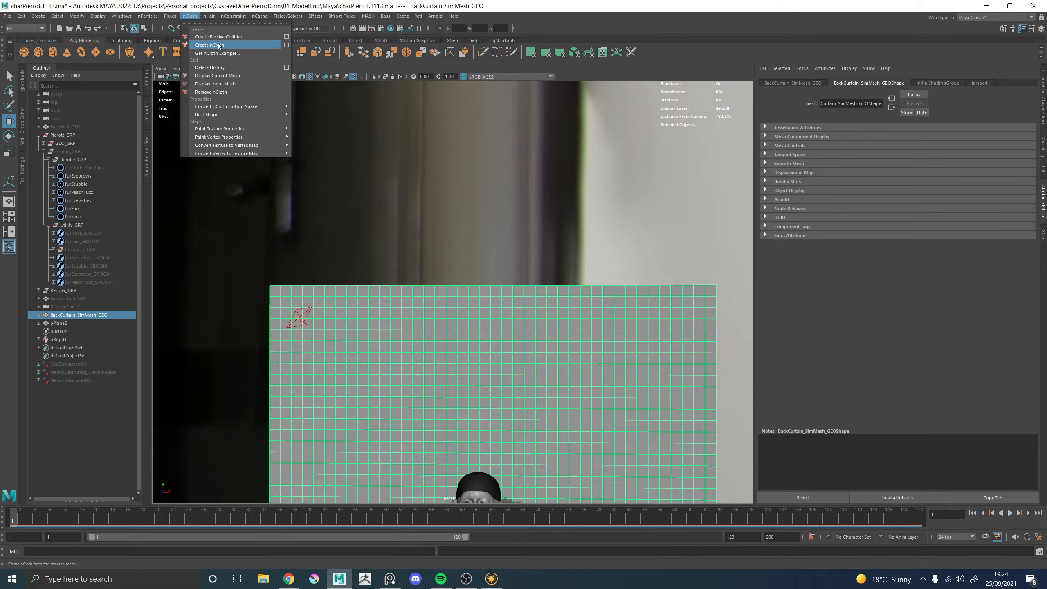
left_click(210, 44)
Select the two top corner vertices of the curtain cloth and apply a Component nConstraint to them
left_click(403, 323)
right_click_drag(409, 296, 365, 297)
left_click_drag(262, 260, 288, 298)
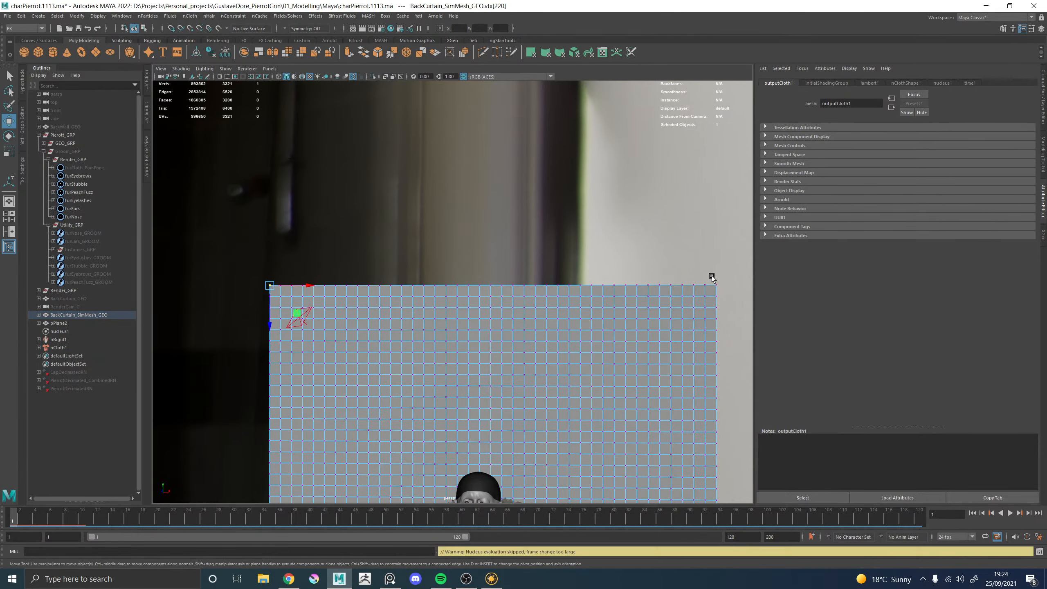
left_click_drag(710, 278, 723, 291, "shift")
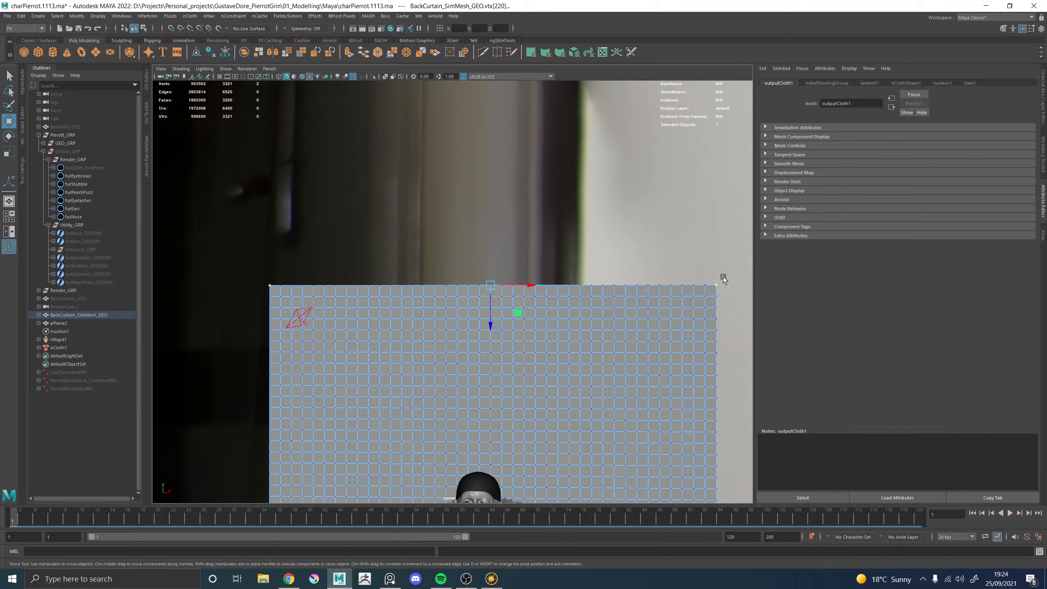
left_click(228, 18)
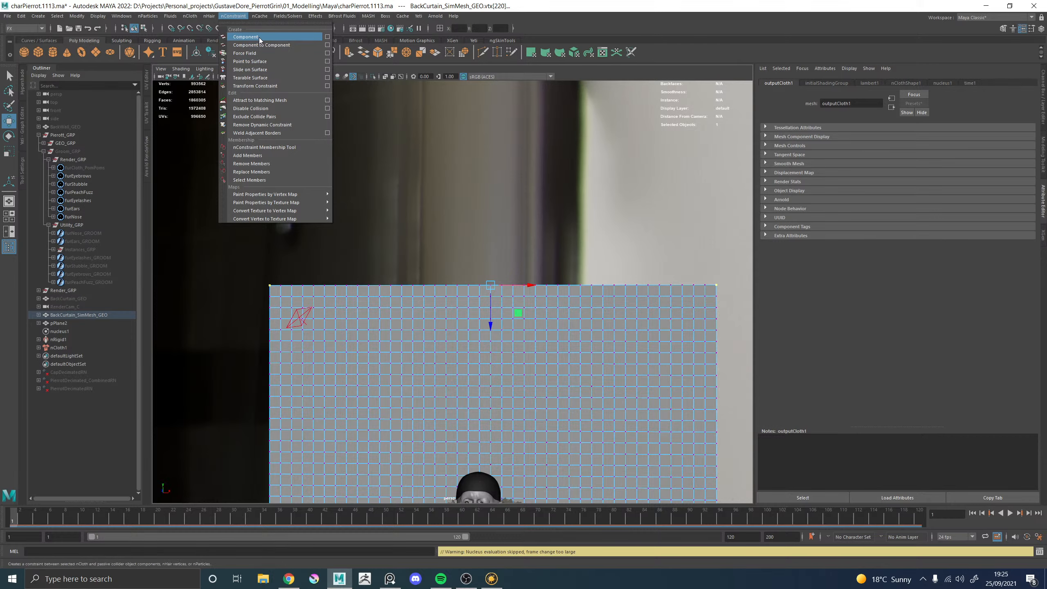
left_click(275, 40)
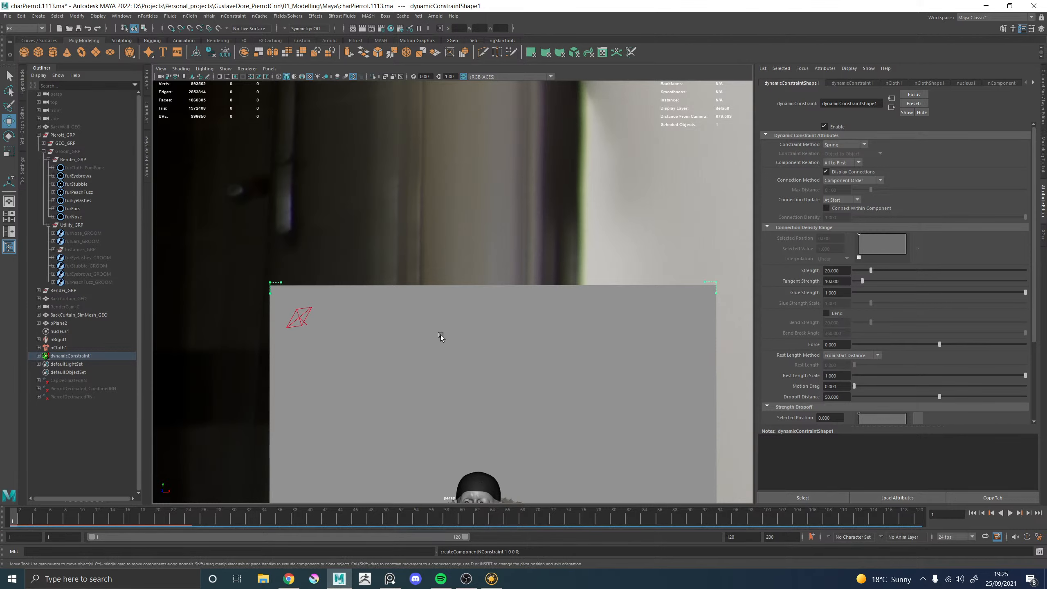
Watch the constrained curtain simulate with its upper part in view and check the timeline's playback speed options
key("f")
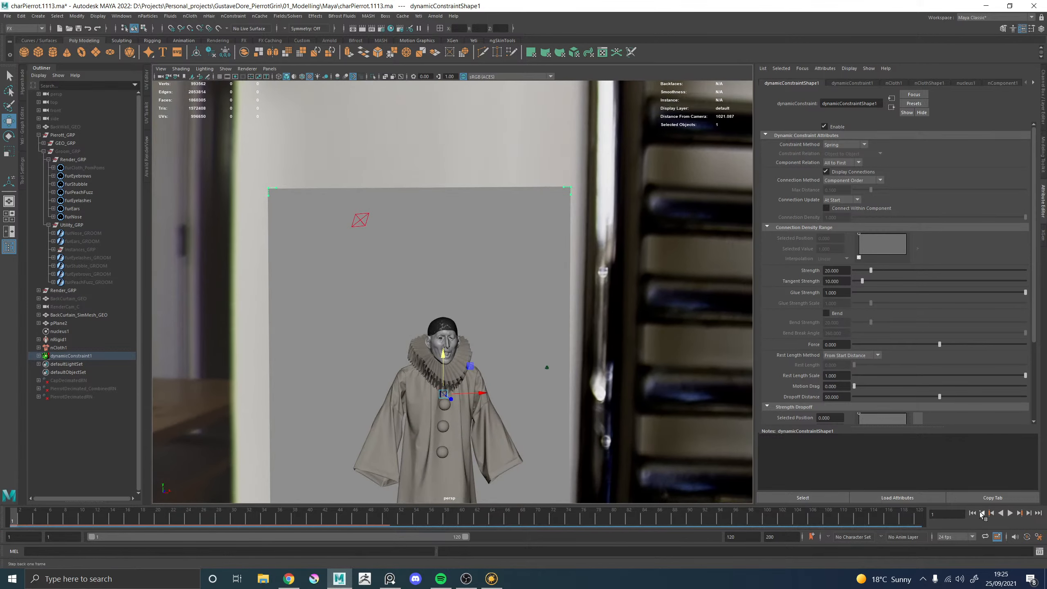
right_click(884, 515)
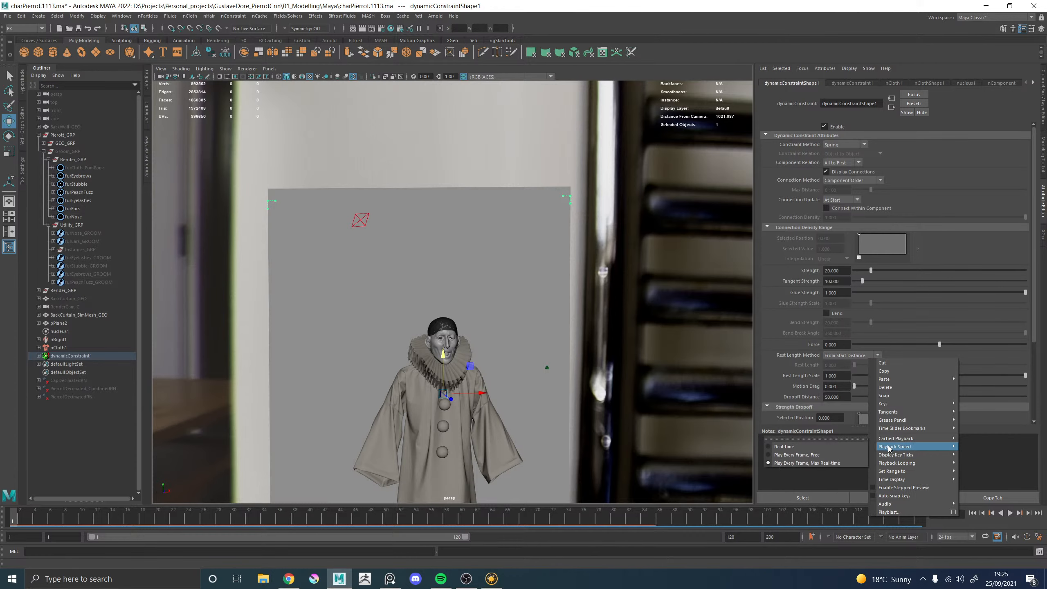
mouse_move(895, 447)
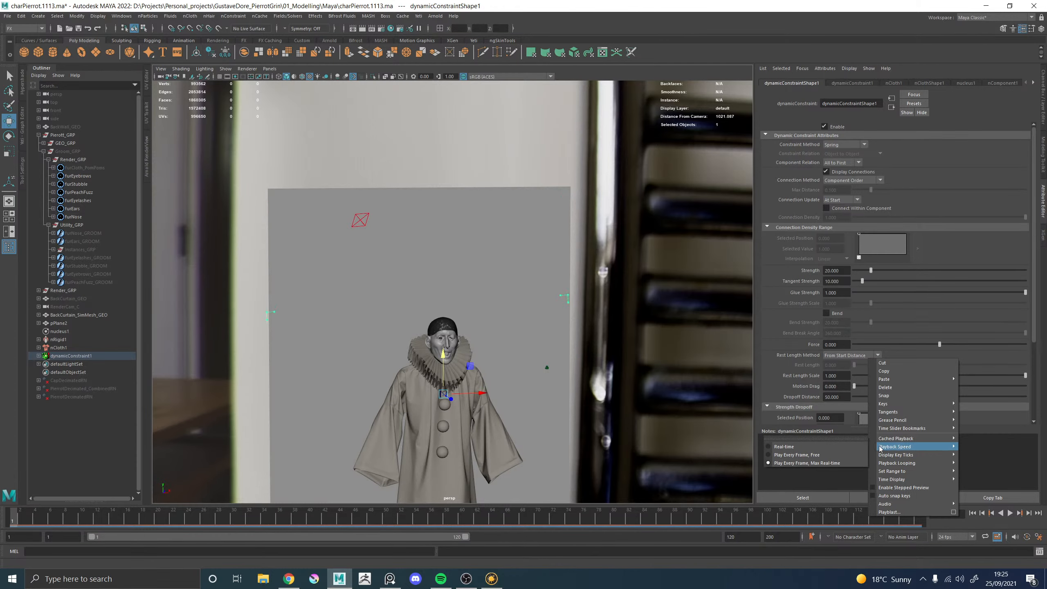
left_click(604, 262)
left_click_drag(577, 264, 599, 270, "alt")
scroll(599, 270, "down", 1)
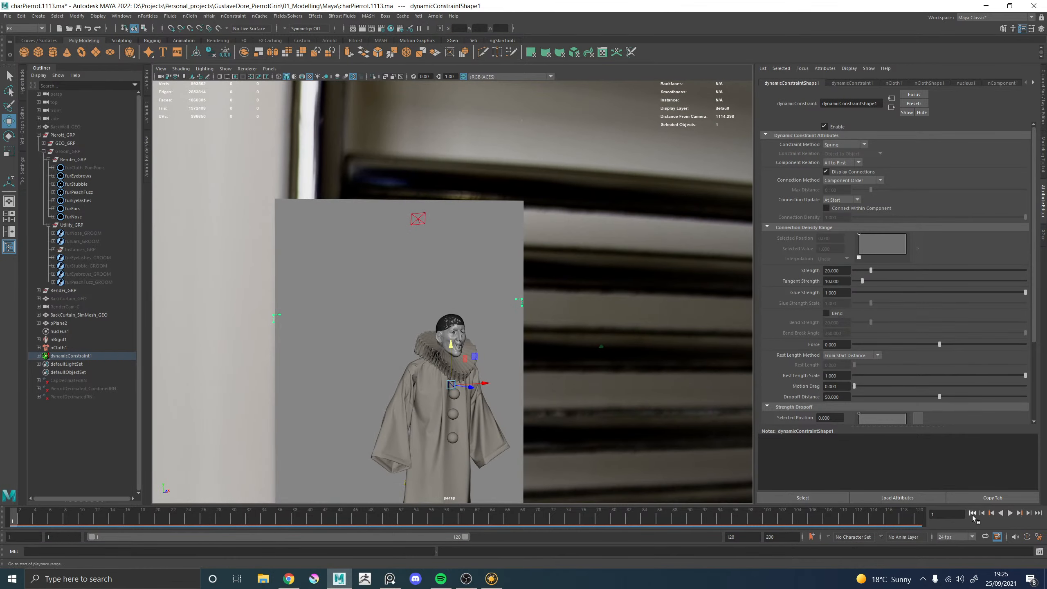
Play the cloth simulation and examine from several angles how the curtain meets the rising floor plane
left_click(1010, 513)
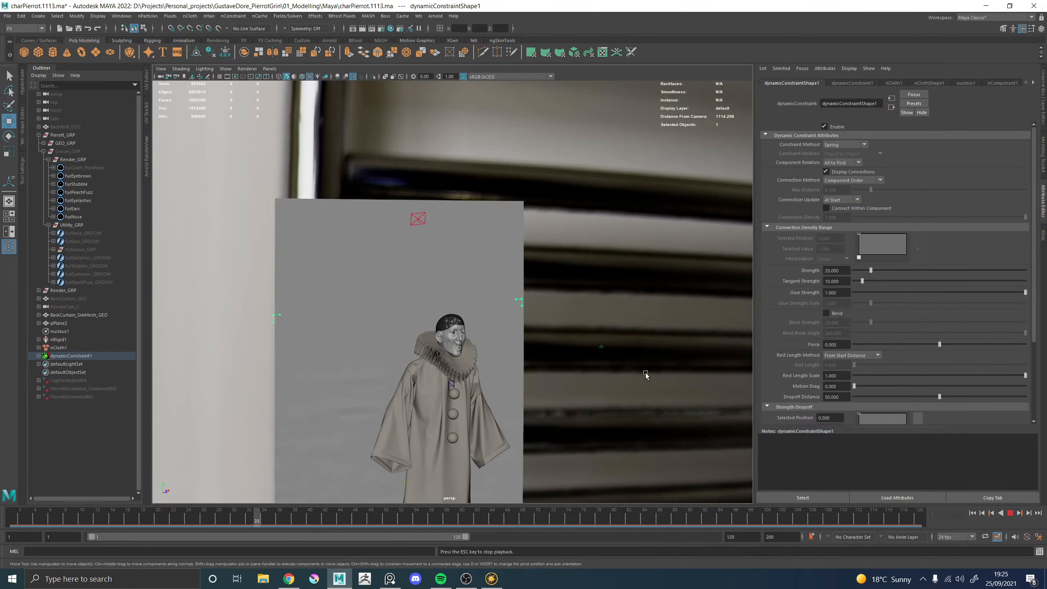
scroll(493, 380, "down", 3)
mouse_move(492, 379)
left_mouse_down("alt")
mouse_move(452, 382)
mouse_move(478, 386)
left_mouse_up("alt")
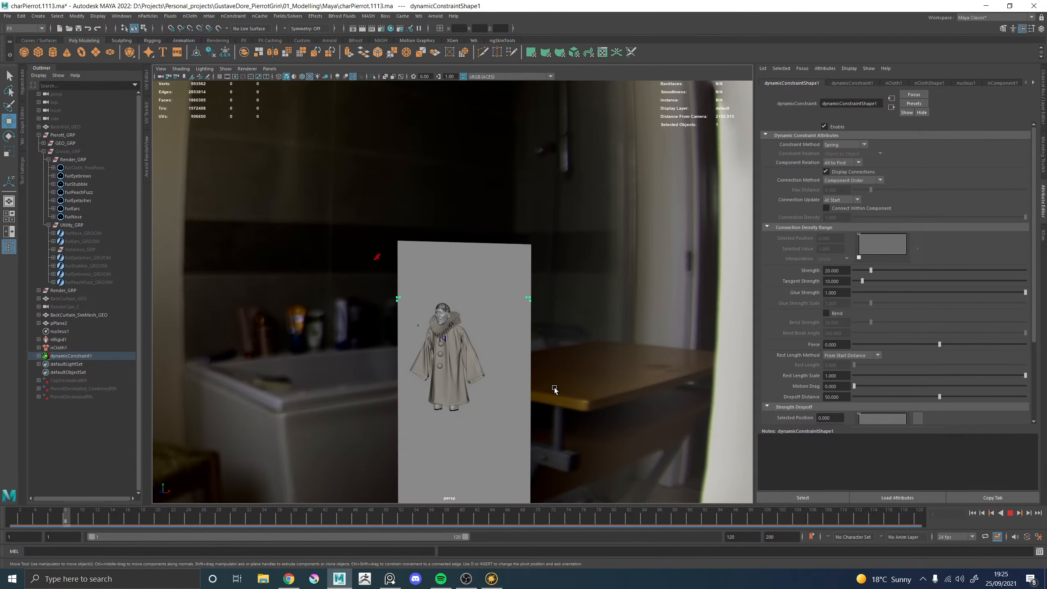
left_click_drag(555, 388, 509, 391, "alt")
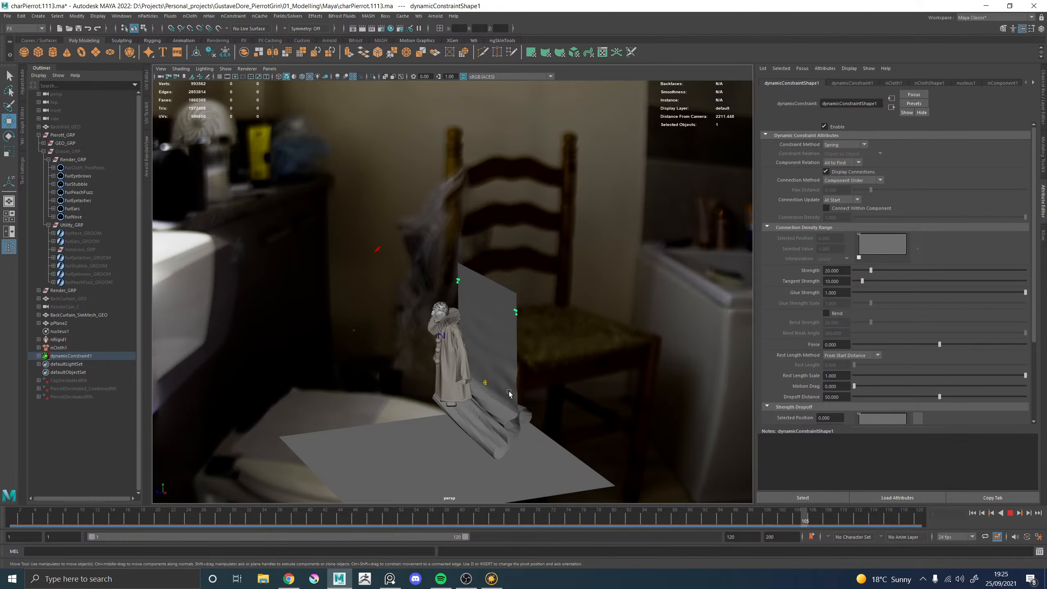
left_click_drag(546, 393, 593, 395, "alt")
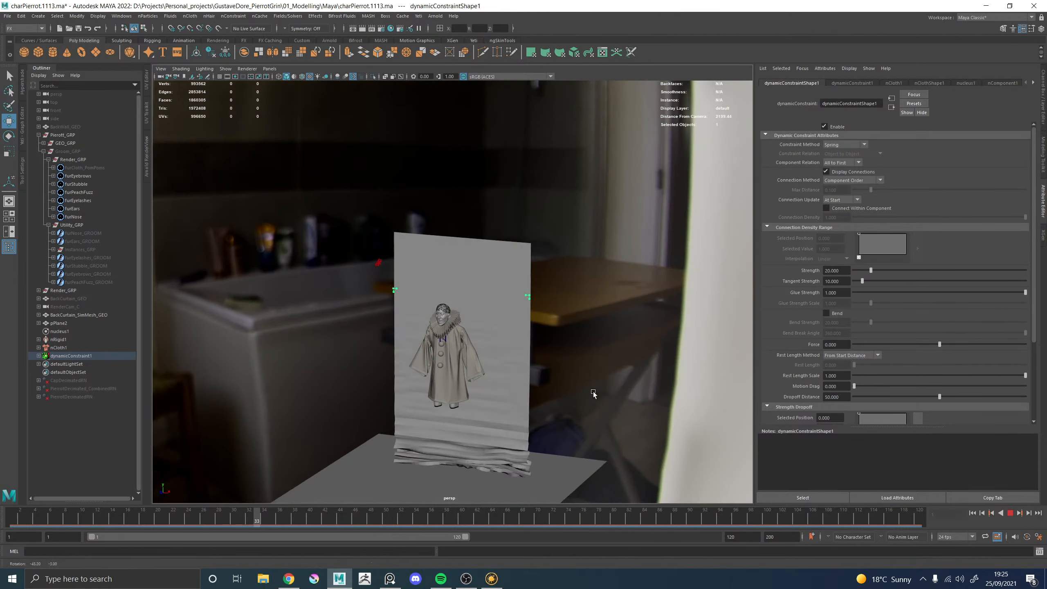
middle_click_drag(559, 321, 560, 317, "alt")
left_click_drag(560, 317, 560, 354, "alt")
left_click(1010, 513)
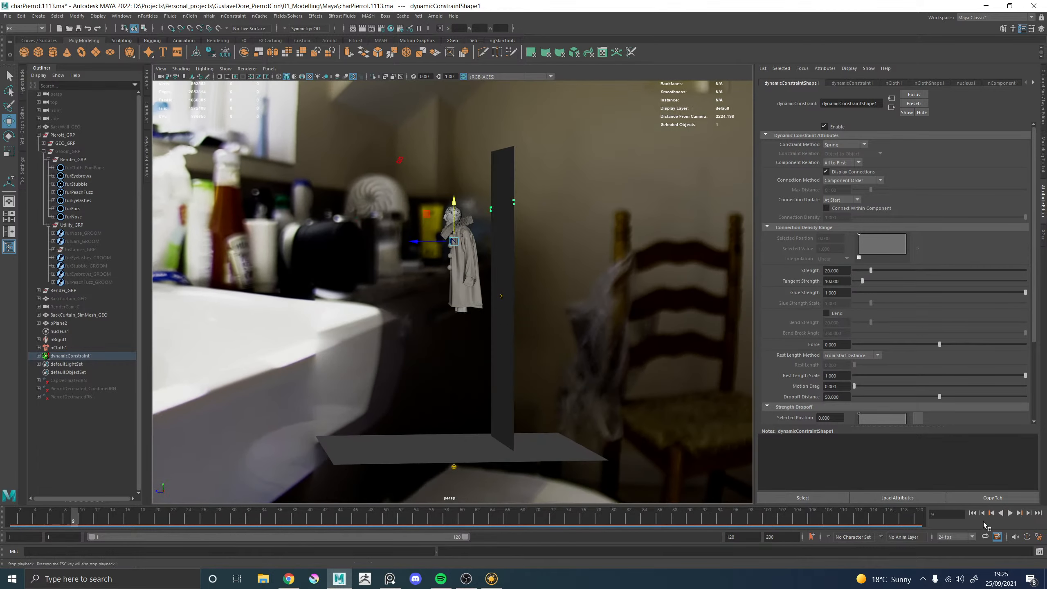
Extend the animation and playback range to end at frame 500
right_click(851, 521)
left_click(748, 537)
type("500")
key("Return")
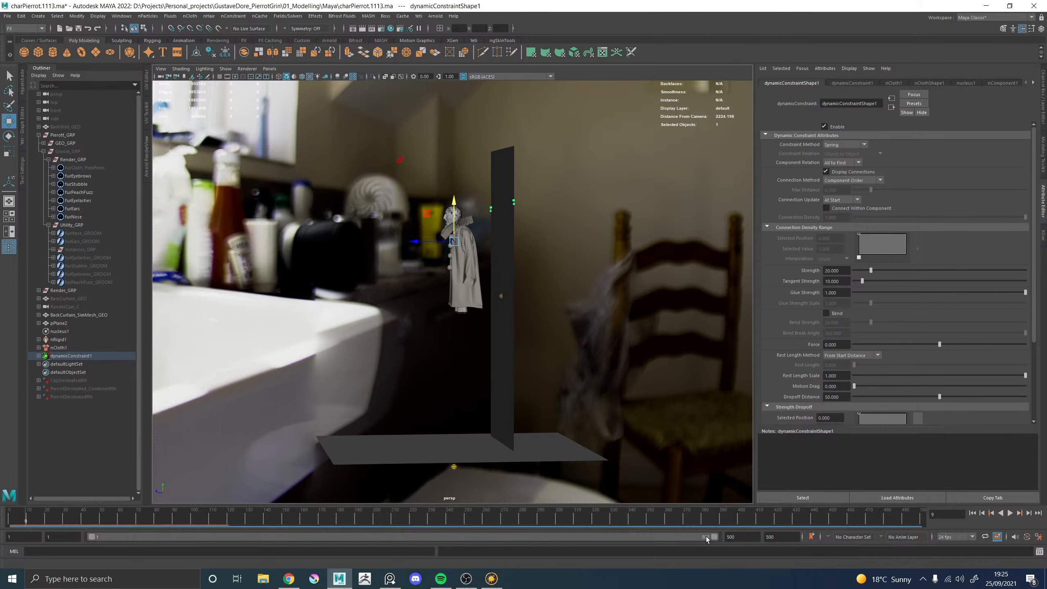
Replay the simulation from the first frame over the longer range, checking how the curtain falls and crumples from the side
left_click_drag(586, 396, 458, 375, "alt")
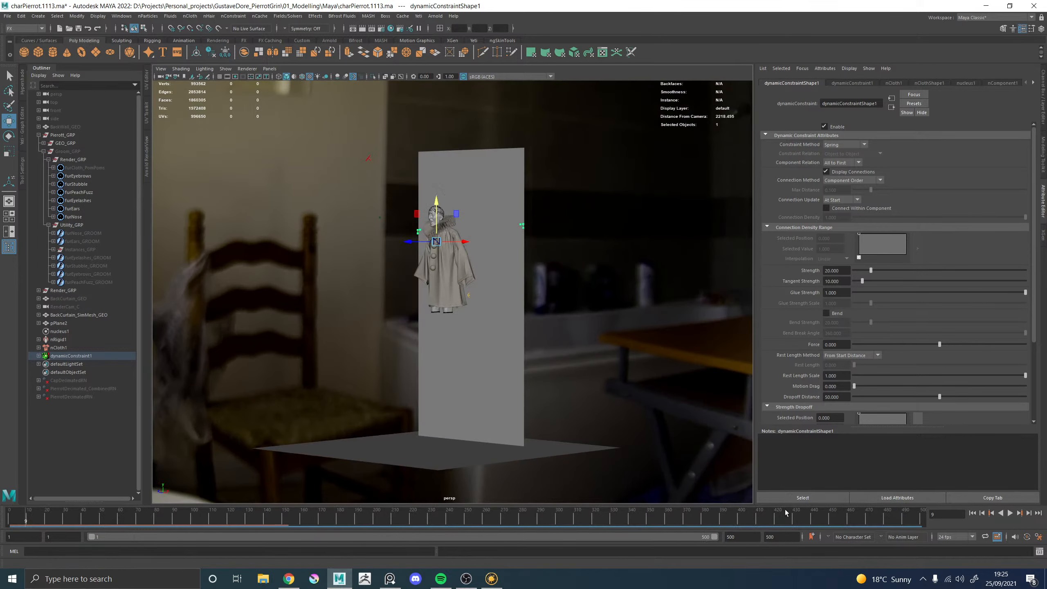
left_click(972, 512)
left_click(1010, 512)
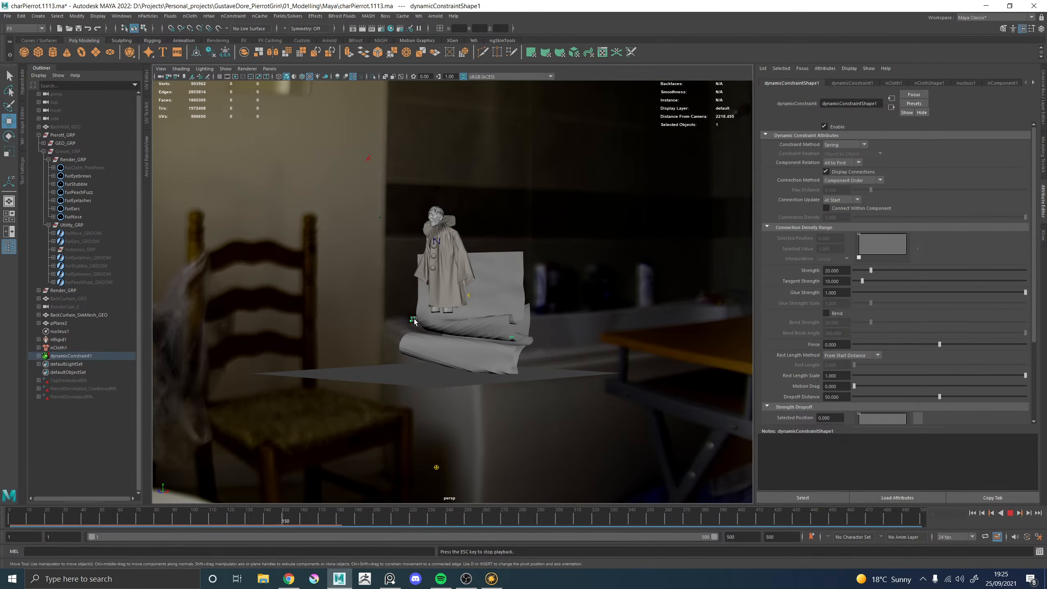
left_click_drag(584, 361, 504, 355, "alt")
right_click_drag(504, 355, 619, 406, "alt")
left_click_drag(481, 373, 494, 375, "alt")
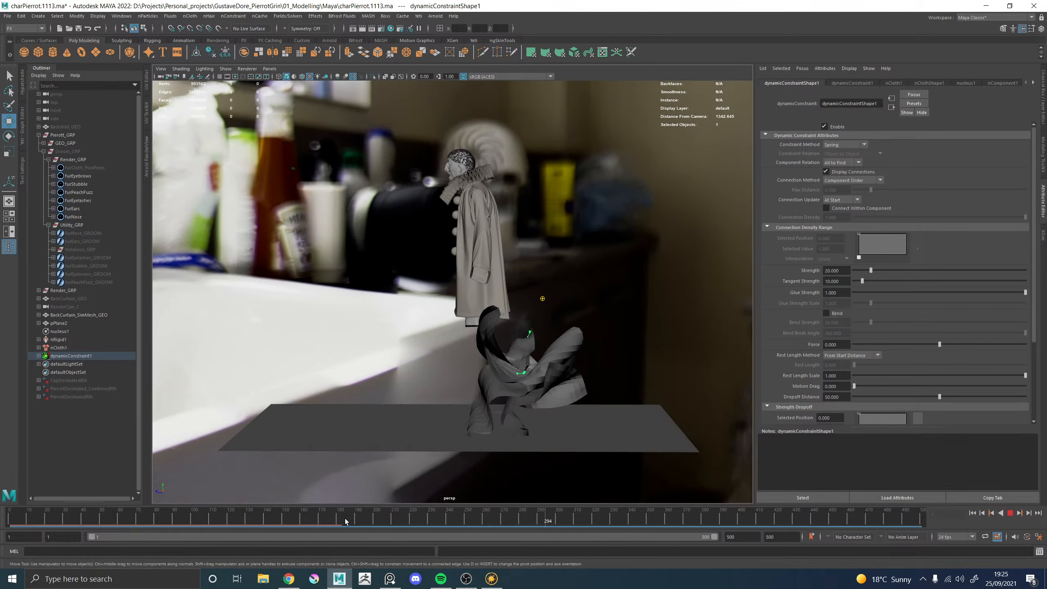
left_click(1010, 512)
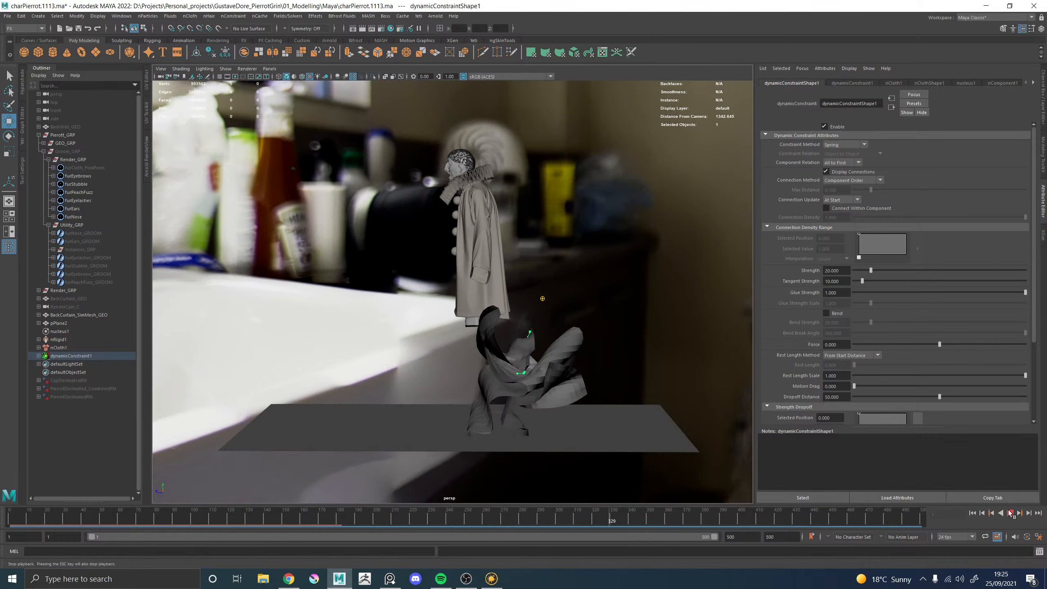
Return to frame 1 and delete the dynamicConstraint1 node from the curtain cloth
left_click(972, 513)
left_click(543, 326)
left_click_drag(491, 371, 399, 326, "alt")
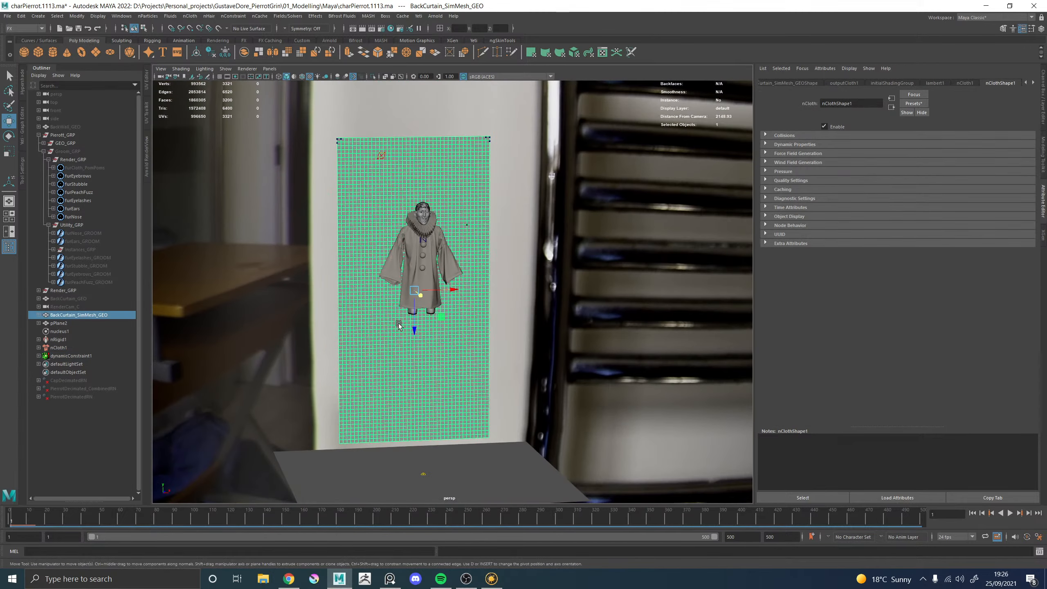
left_click(67, 356)
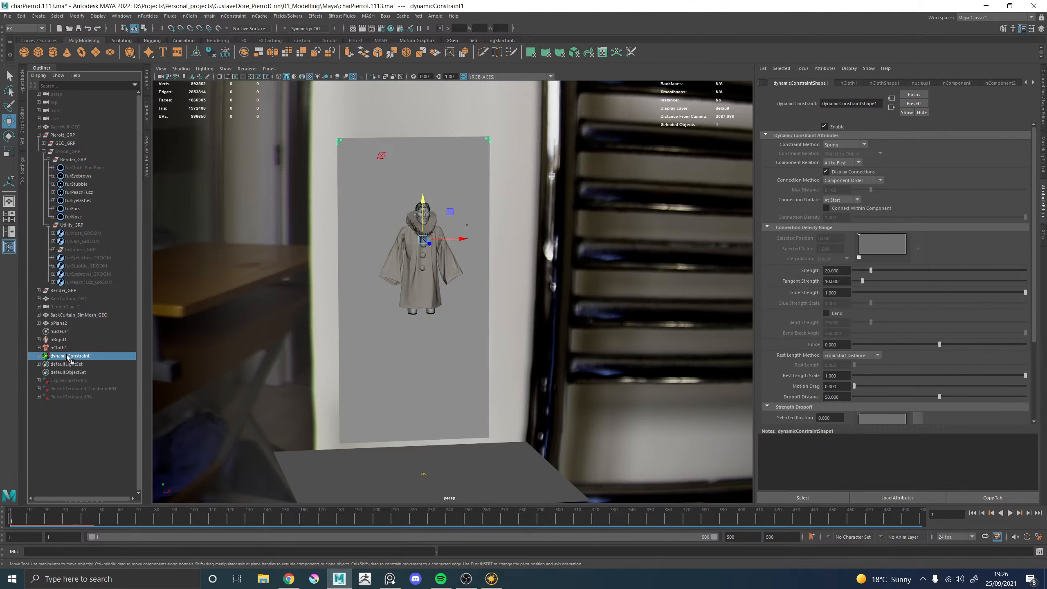
key("Delete")
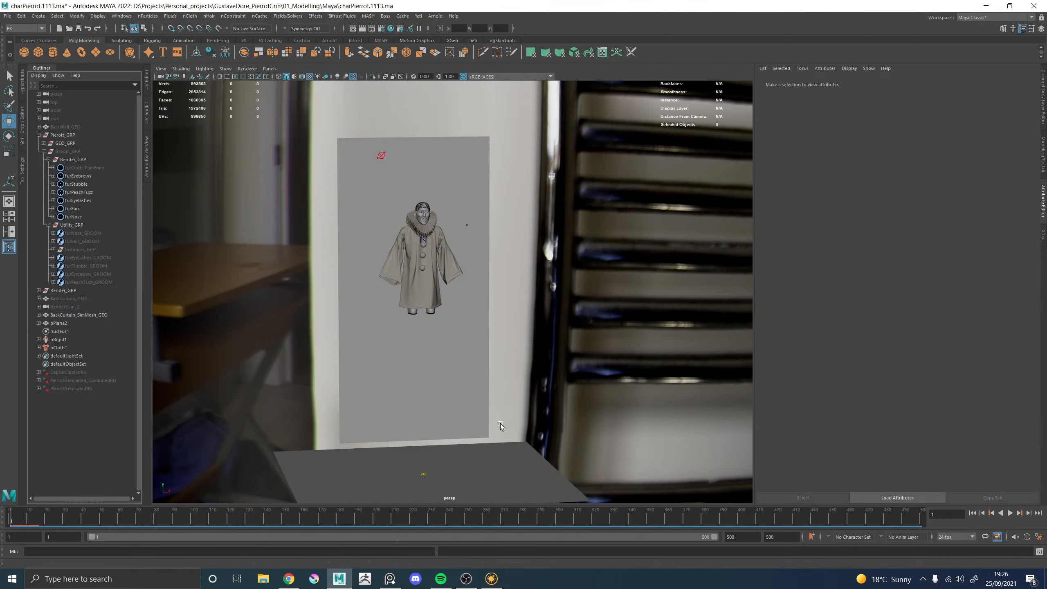
Test the simulation playback without the constraint, return to frame 1 and delete the nCloth1 node
left_click(1010, 512)
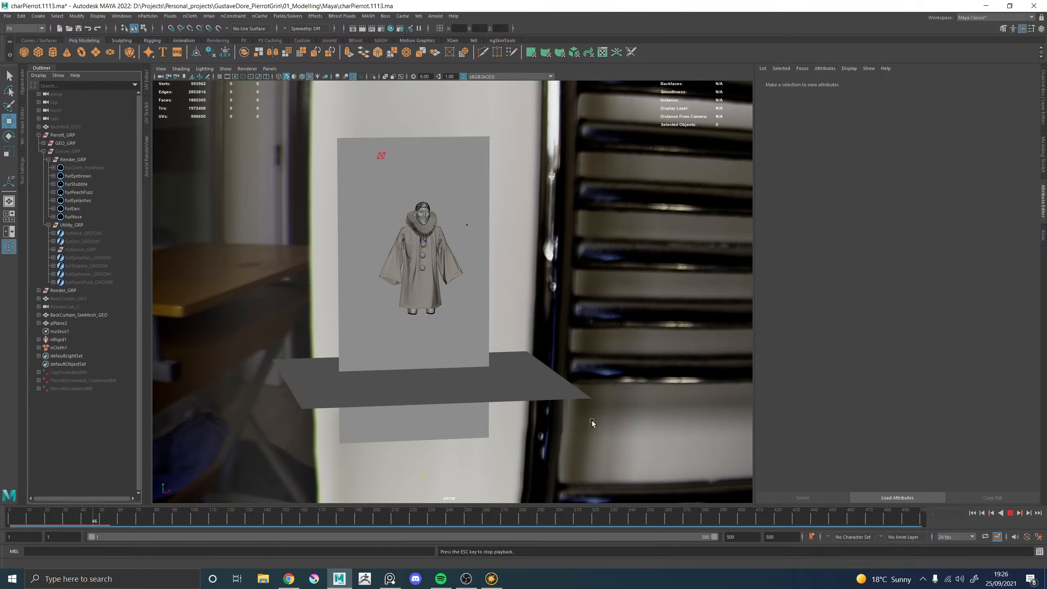
left_click(1010, 513)
left_click(973, 513)
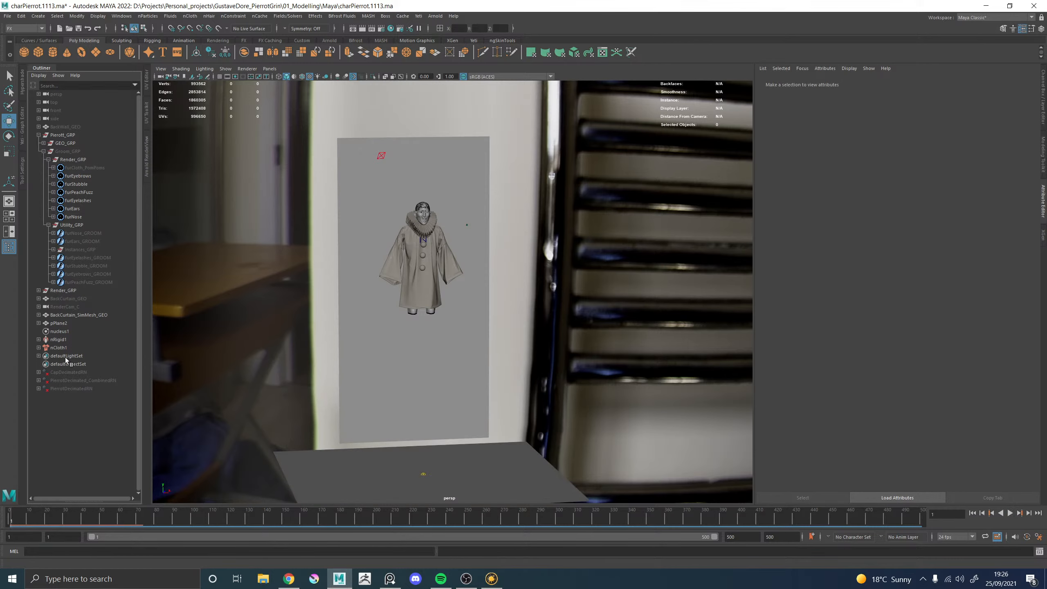
left_click(70, 348)
key("Delete")
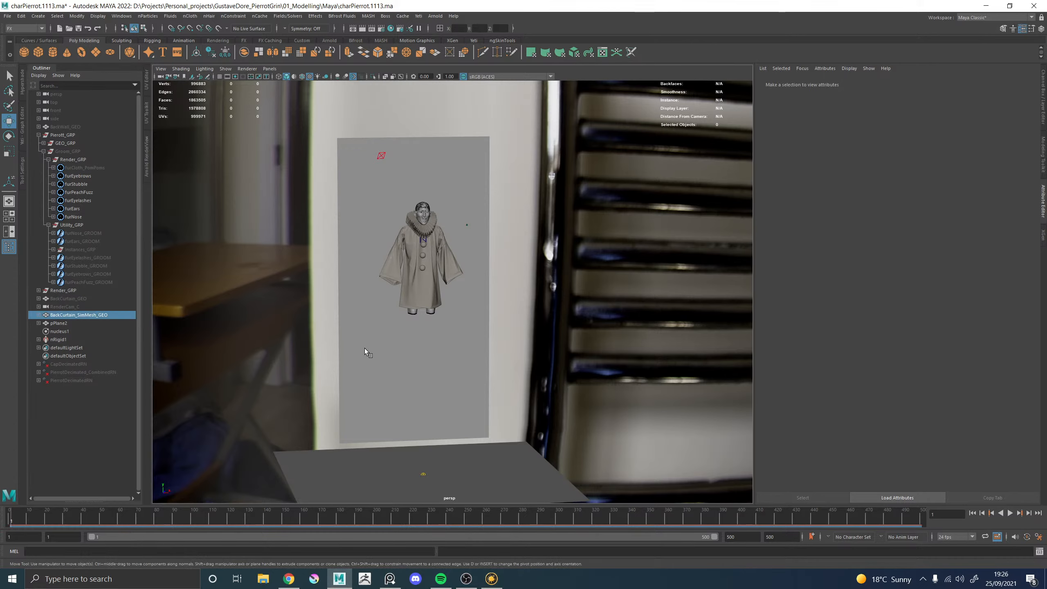
Delete the leftover outputCloth1 shape from the BackCurtain_SimMesh_GEO curtain mesh
left_click(365, 347)
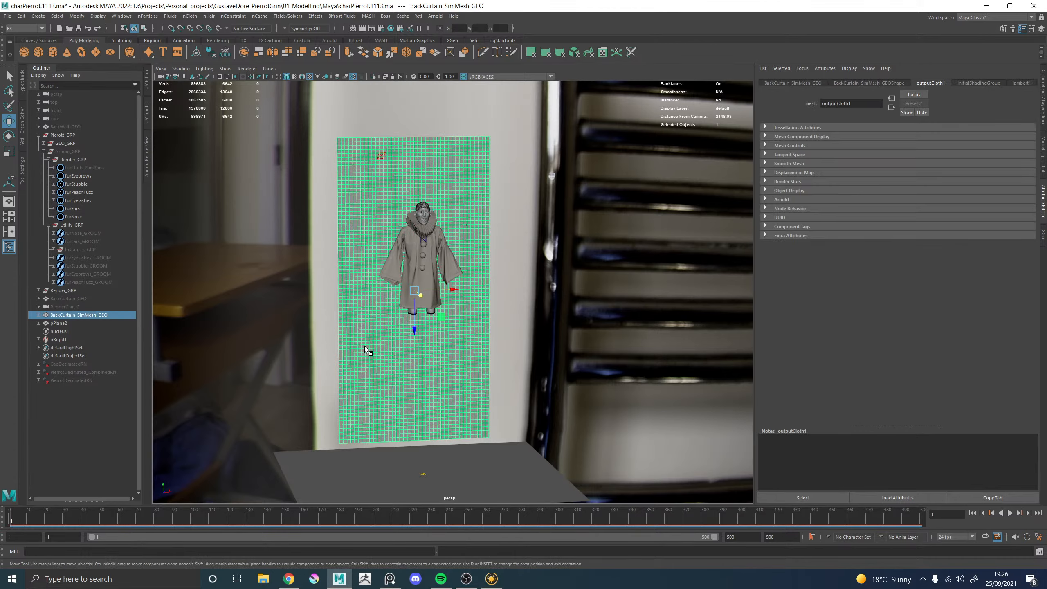
left_click(234, 16)
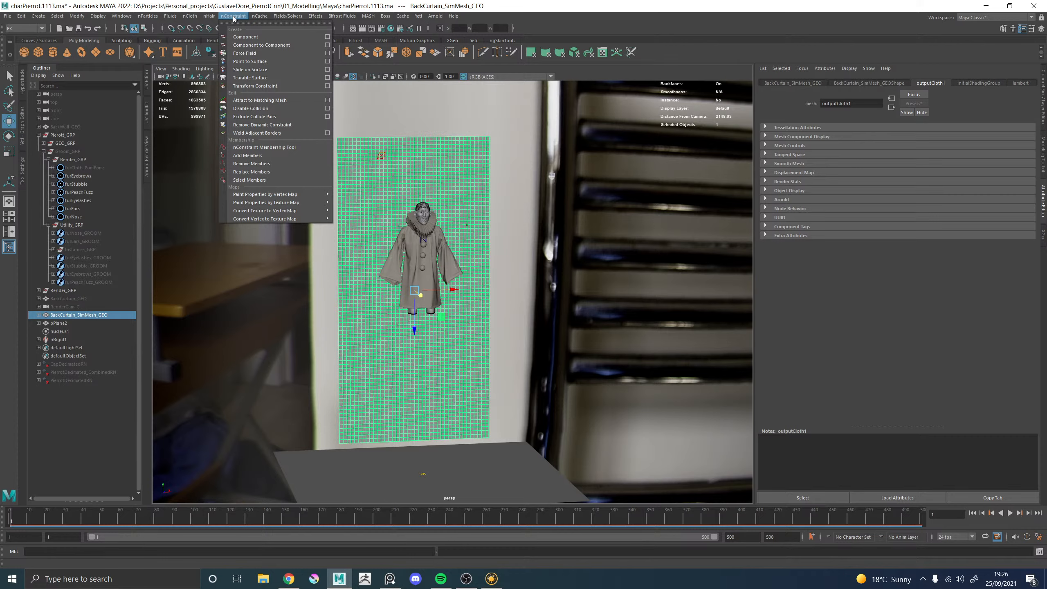
left_click(373, 235)
left_click(39, 315)
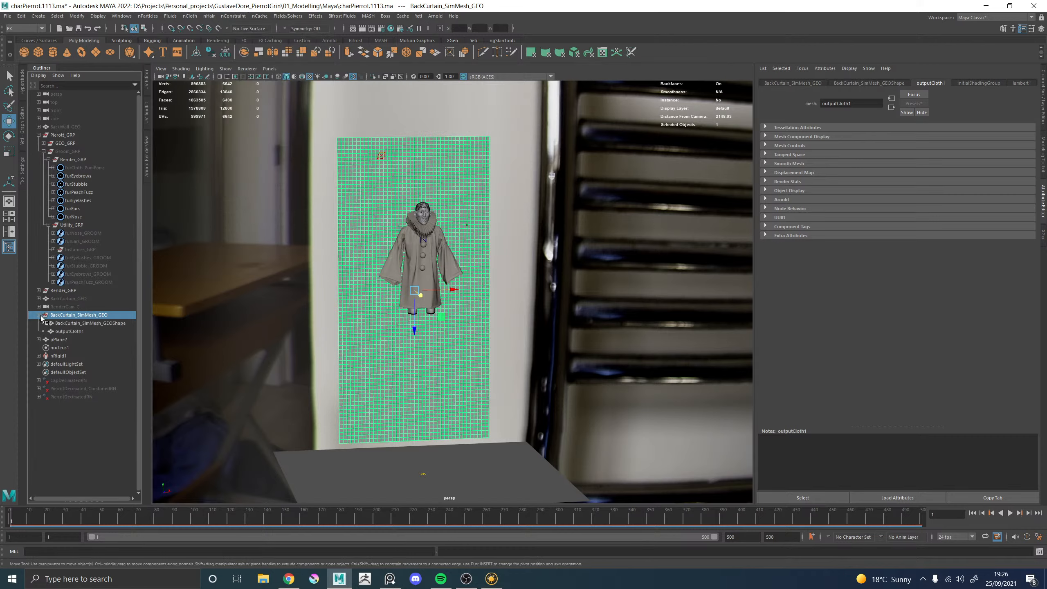
left_click(80, 331)
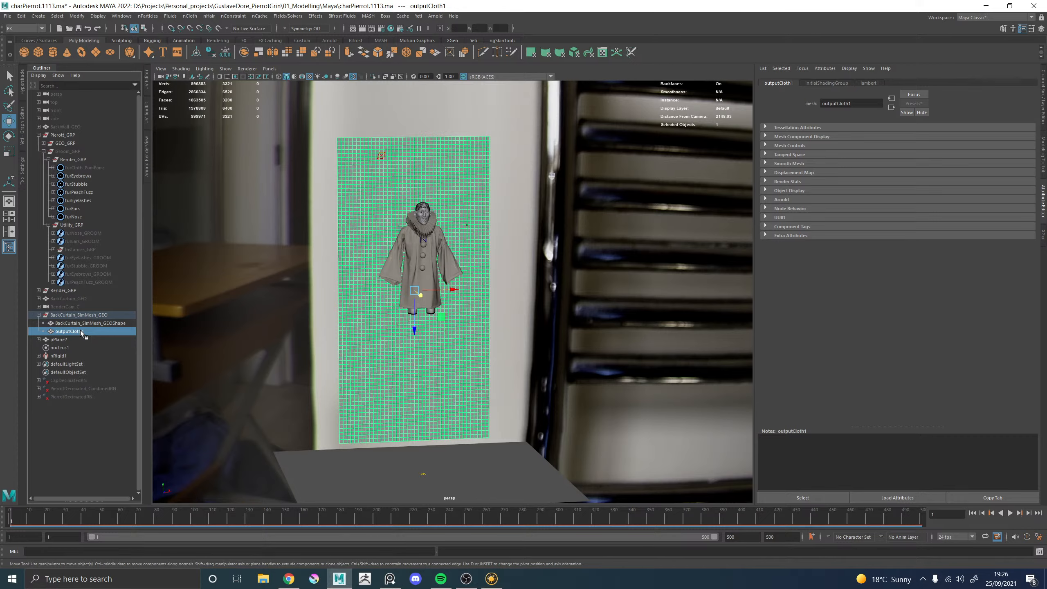
key("Delete")
Create a new nCloth on the BackCurtain_SimMesh_GEO curtain with local space output and the nucleus1 solver
left_click(77, 325)
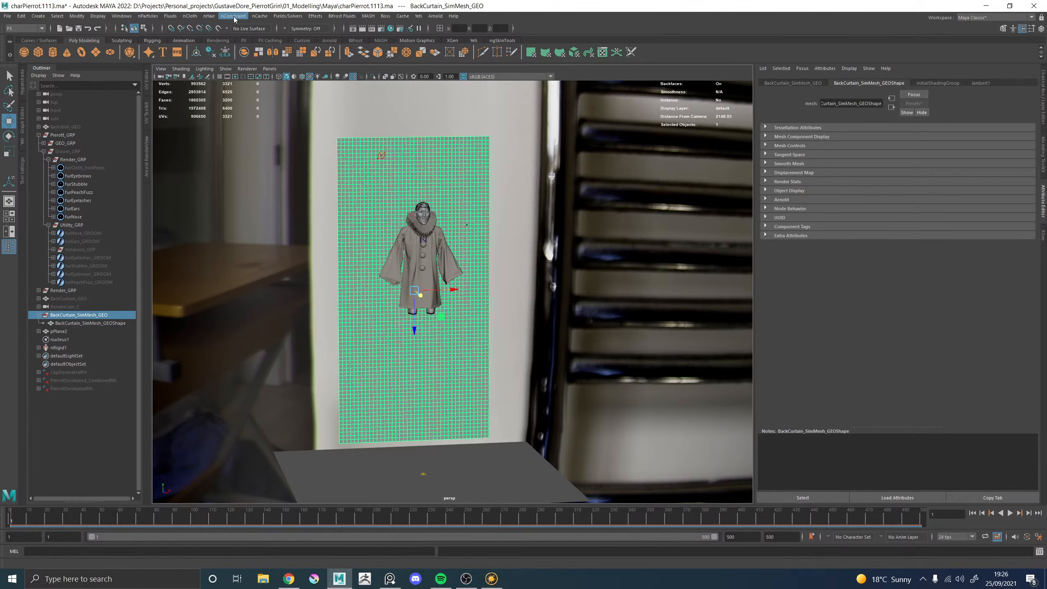
left_click(209, 15)
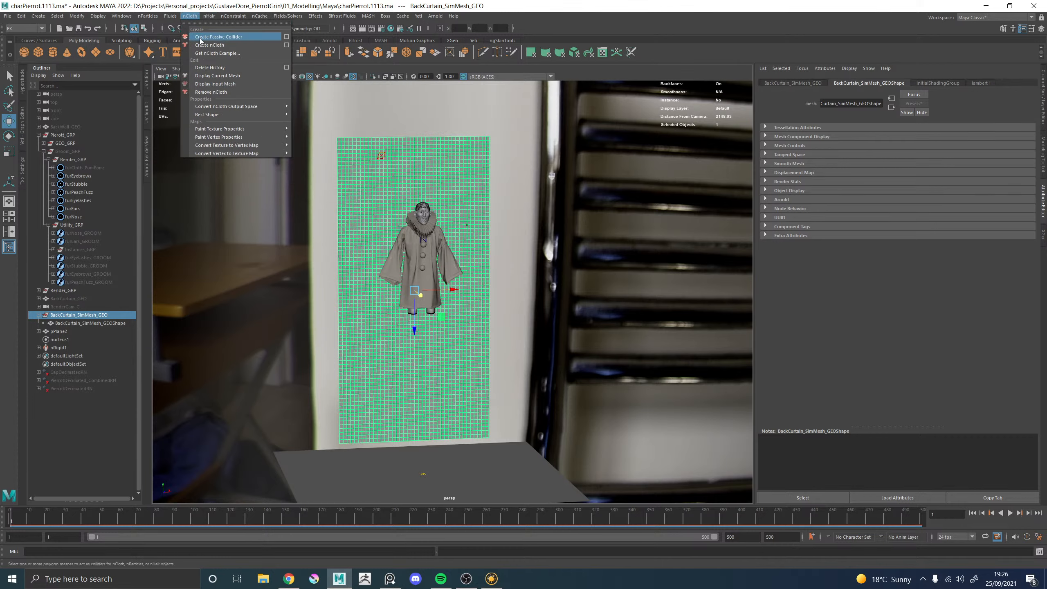
left_click(286, 45)
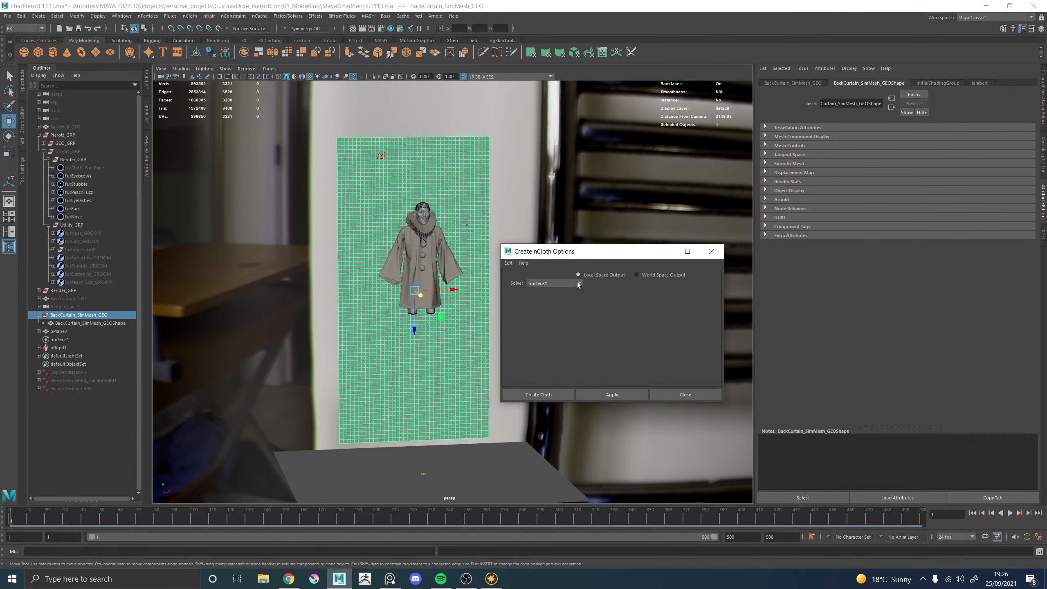
left_click(612, 393)
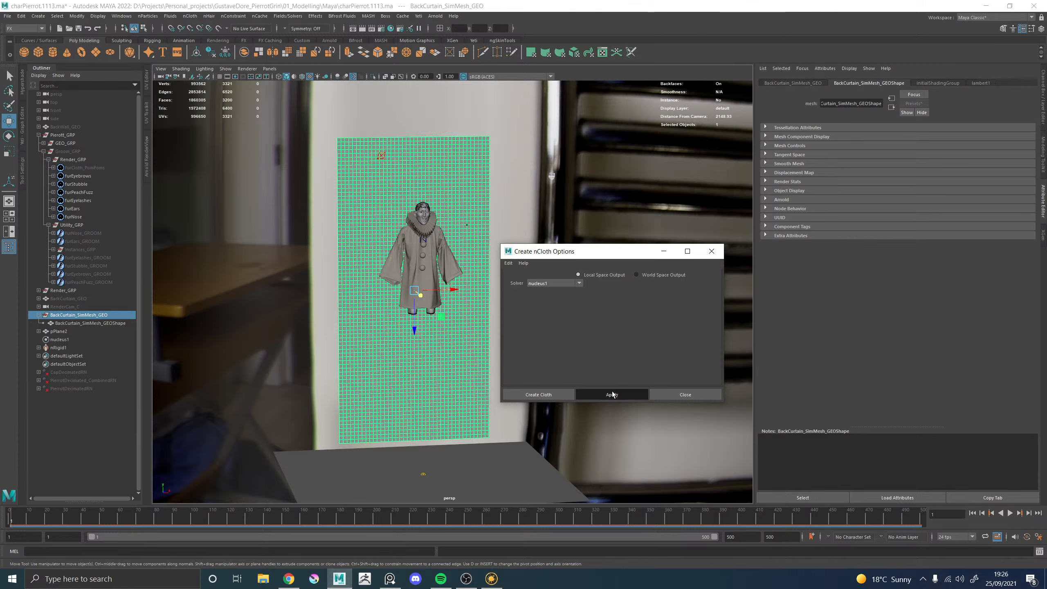
left_click(712, 252)
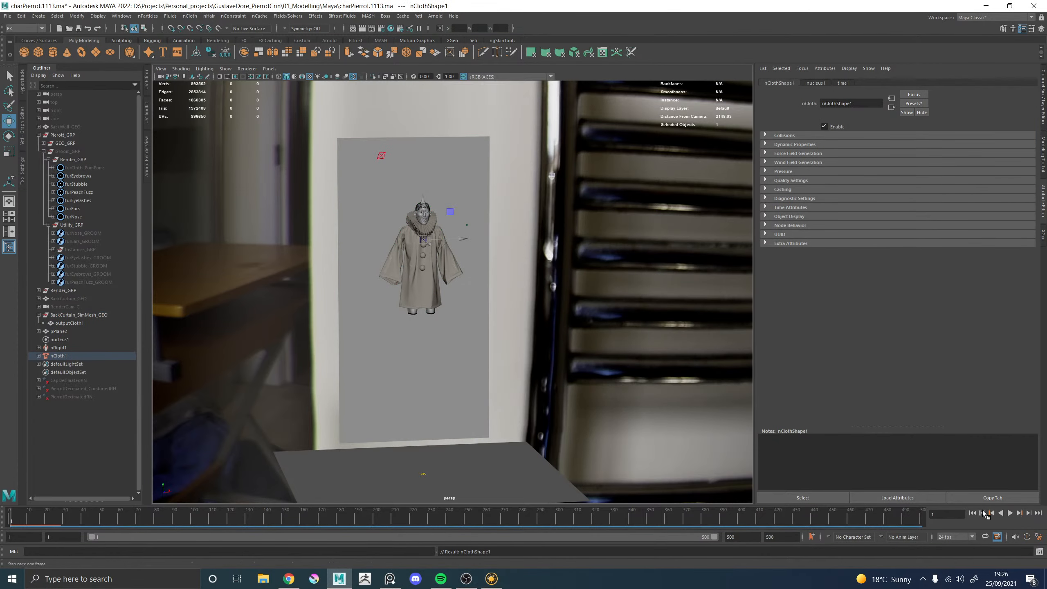
Play the new cloth simulation while checking from the side how the curtain crumples on the rising floor, and stop playback
left_click(1011, 514)
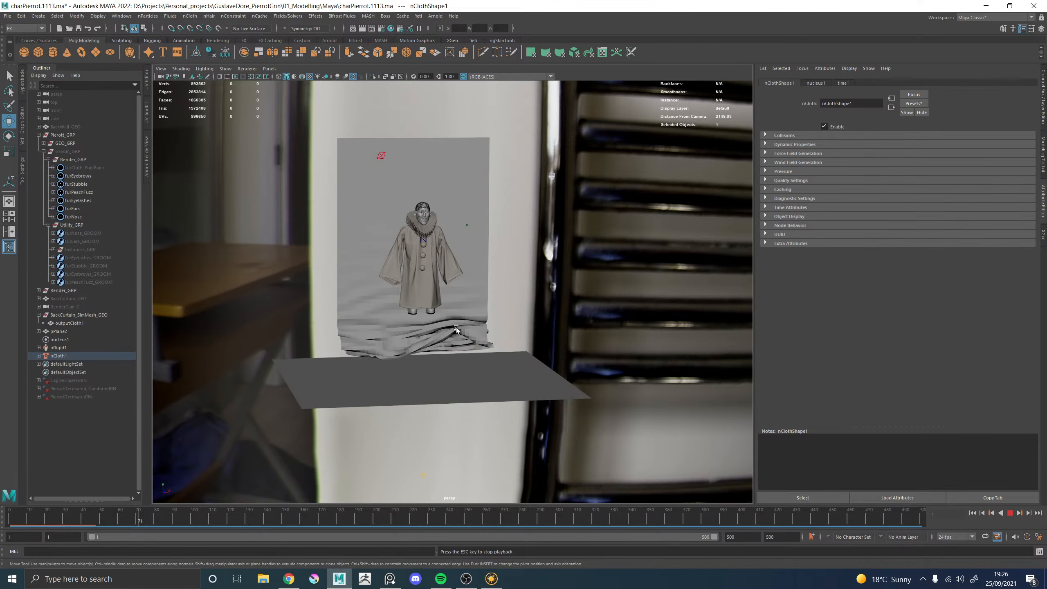
left_click_drag(457, 327, 486, 313, "alt")
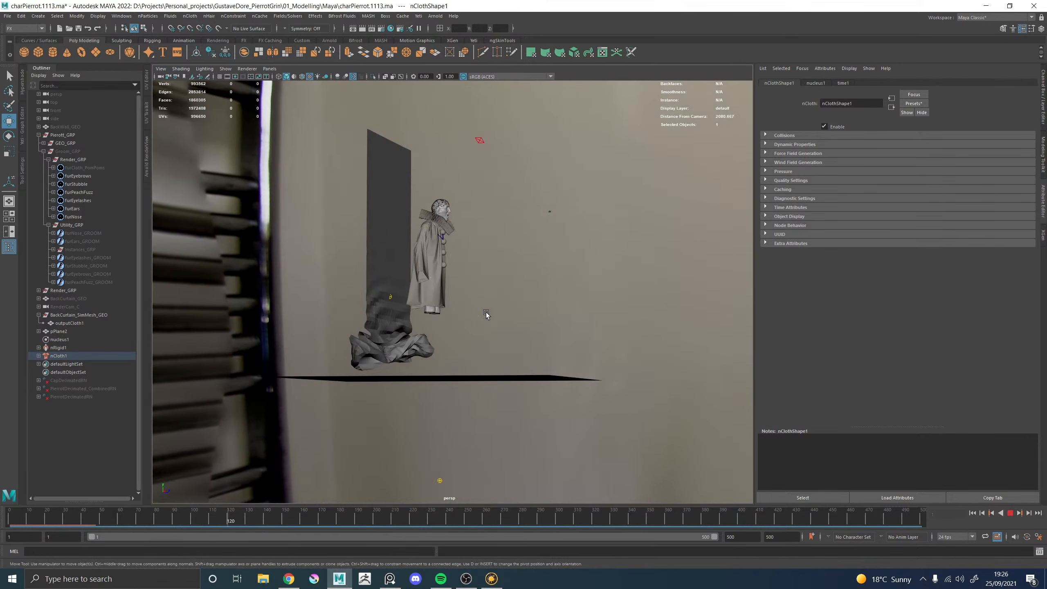
left_click(1012, 513)
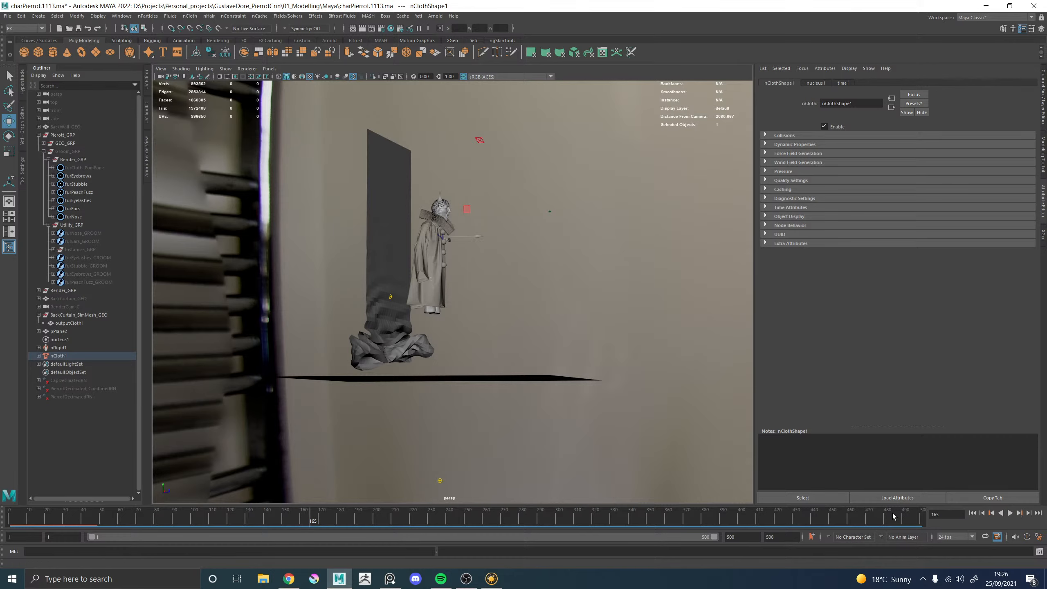
Review the nucleus1 solver's gravity, ground plane and solver attributes, and examine the crumpled curtain from other angles
left_click(64, 340)
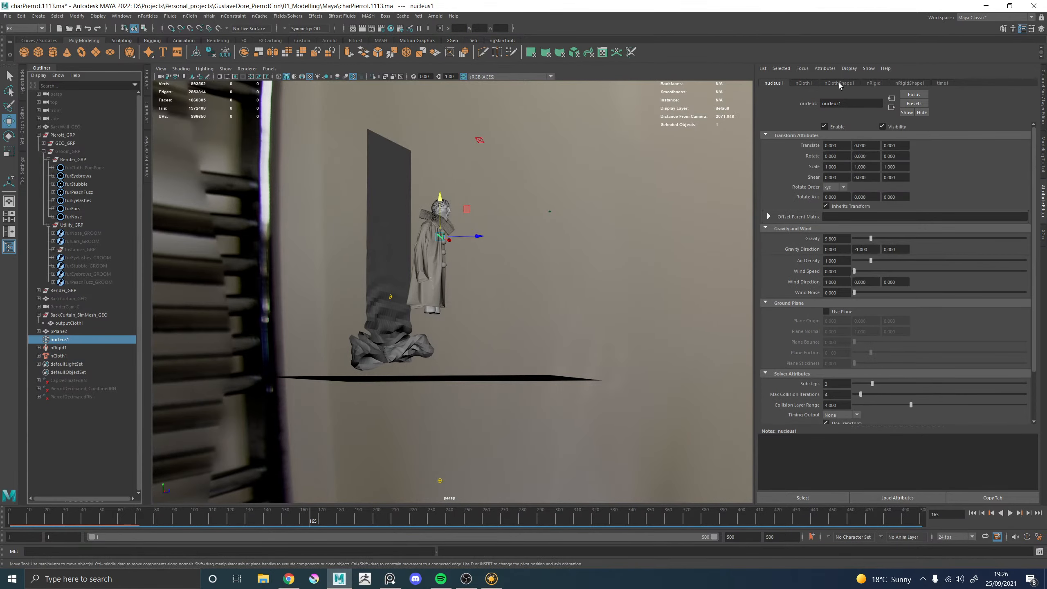
left_click_drag(629, 181, 590, 240, "alt")
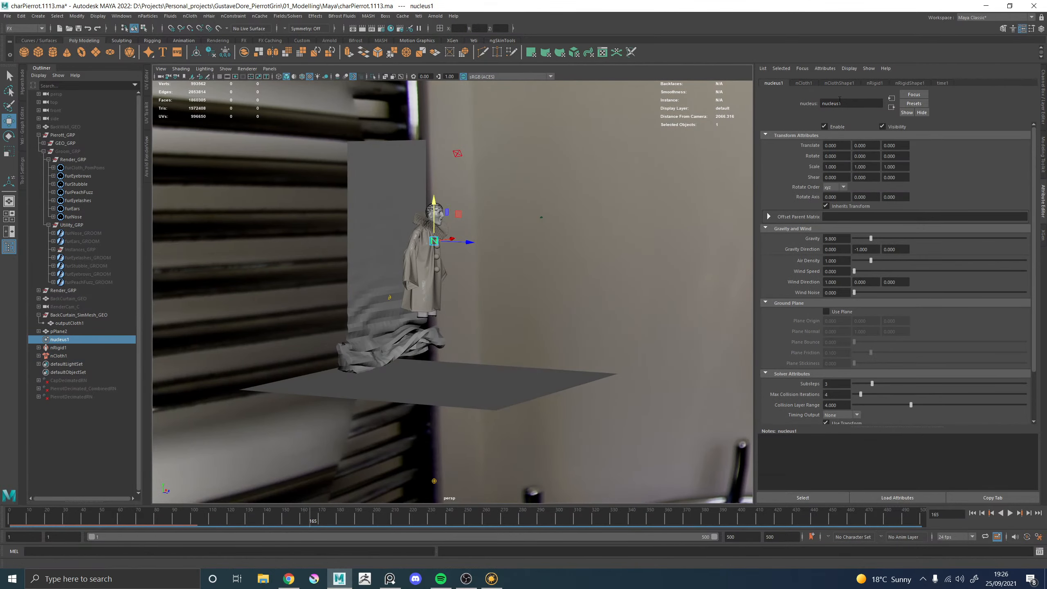
scroll(800, 202, "down", 1)
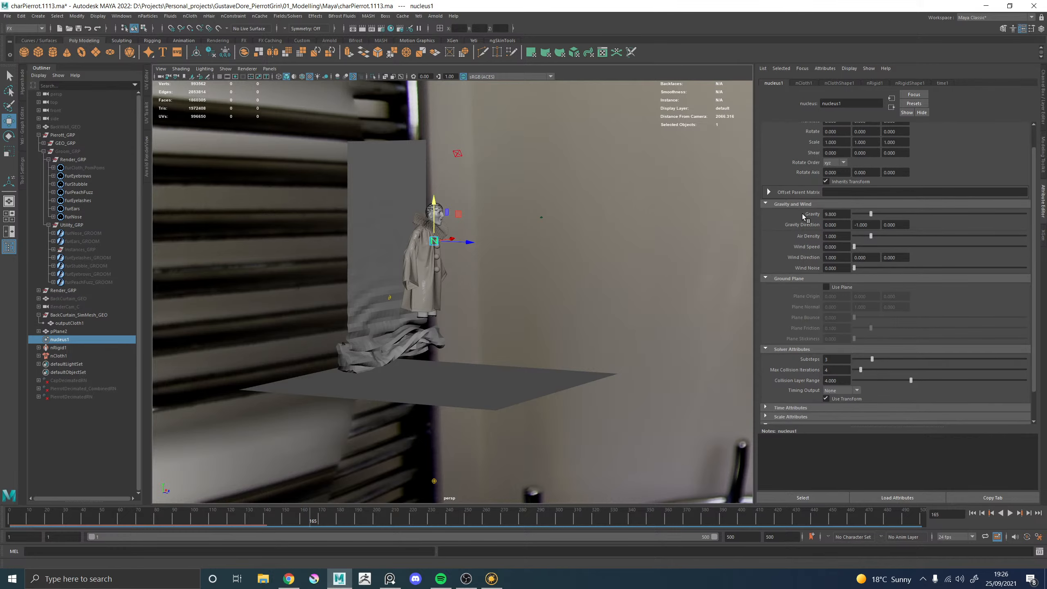
scroll(791, 242, "down", 1)
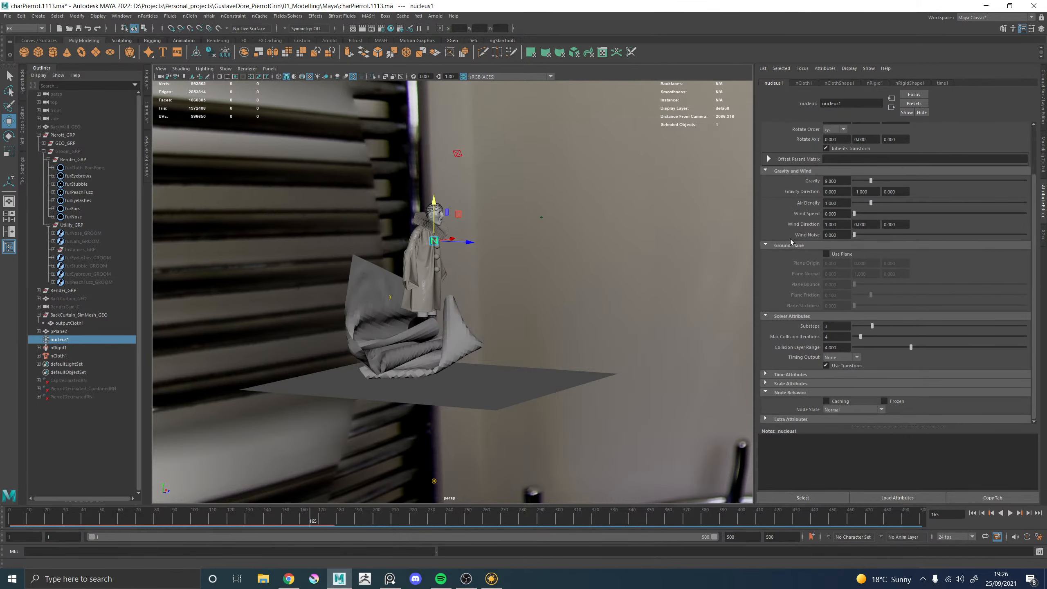
left_click_drag(497, 349, 471, 347, "alt")
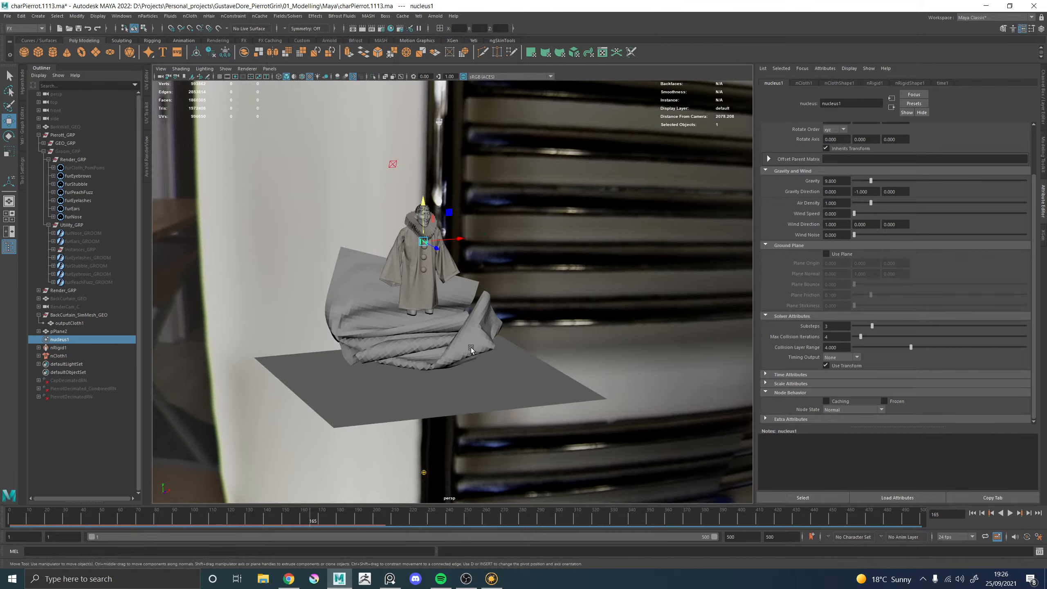
Turn off Cached Playback for the timeline
right_click(425, 525)
mouse_move(495, 445)
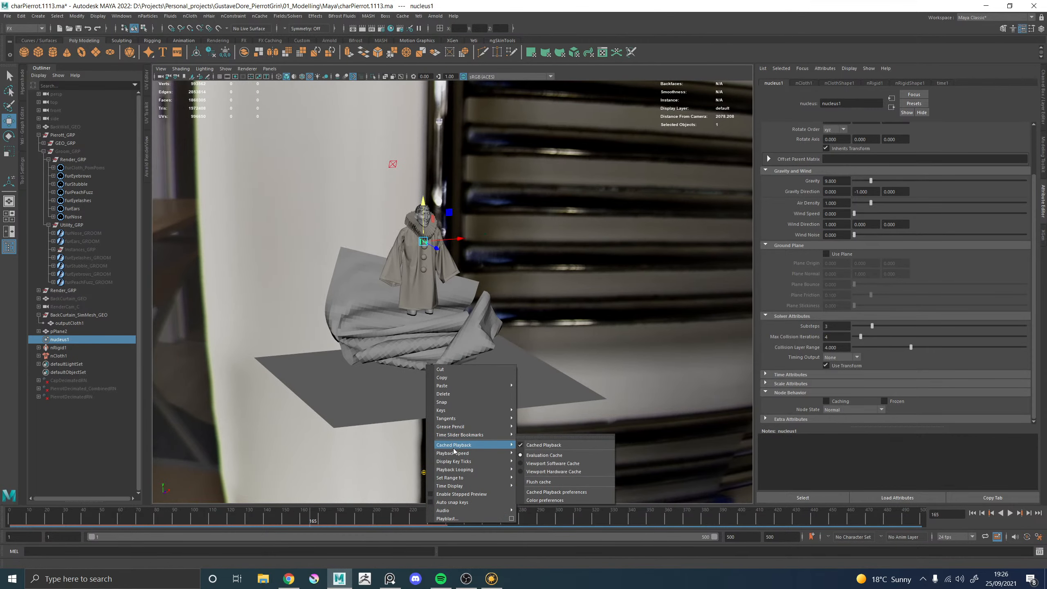
left_click(551, 445)
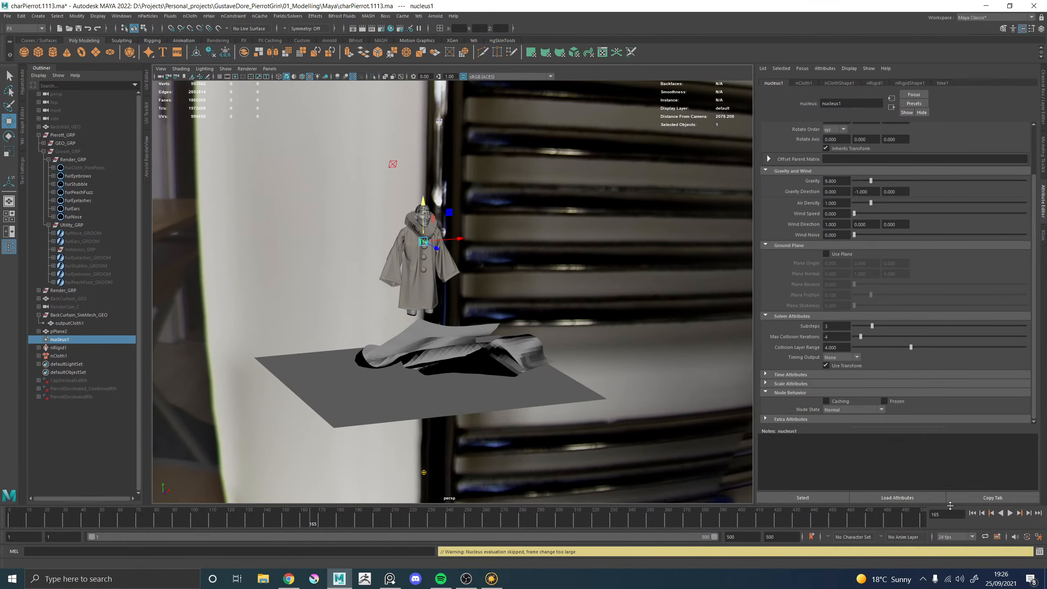
Replay the simulation from the first frame, examine the falling curtain up close, and return to frame 1
left_click(972, 513)
left_click(1010, 513)
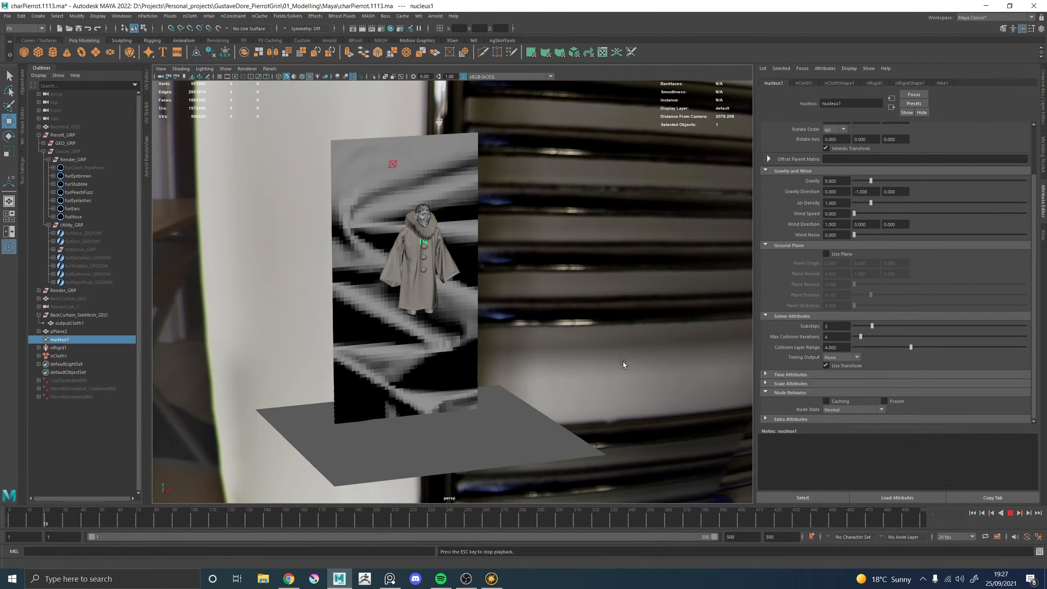
left_click_drag(566, 298, 497, 269, "alt")
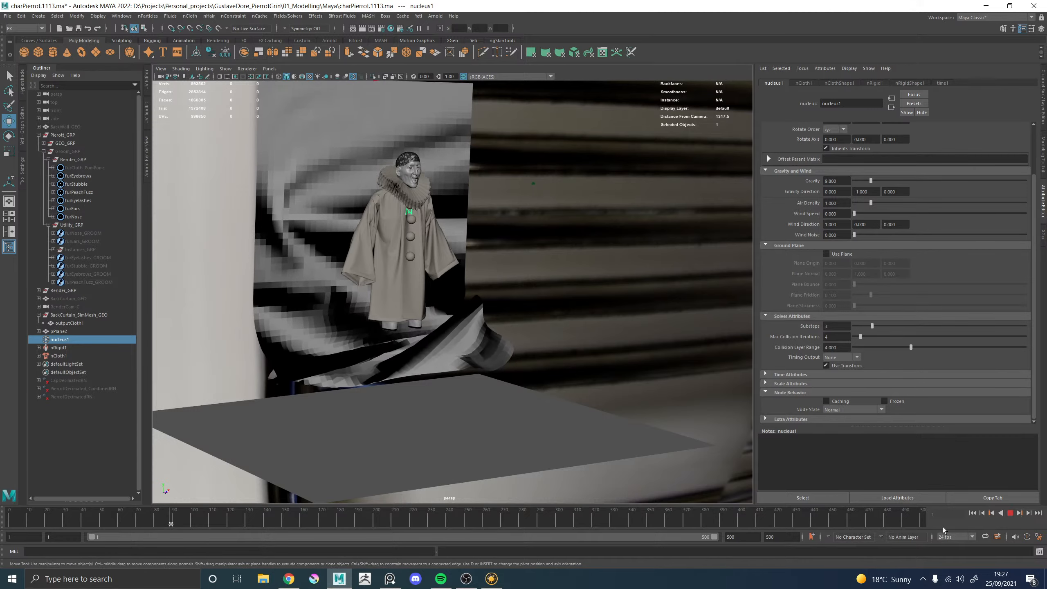
left_click(1009, 513)
left_click(972, 513)
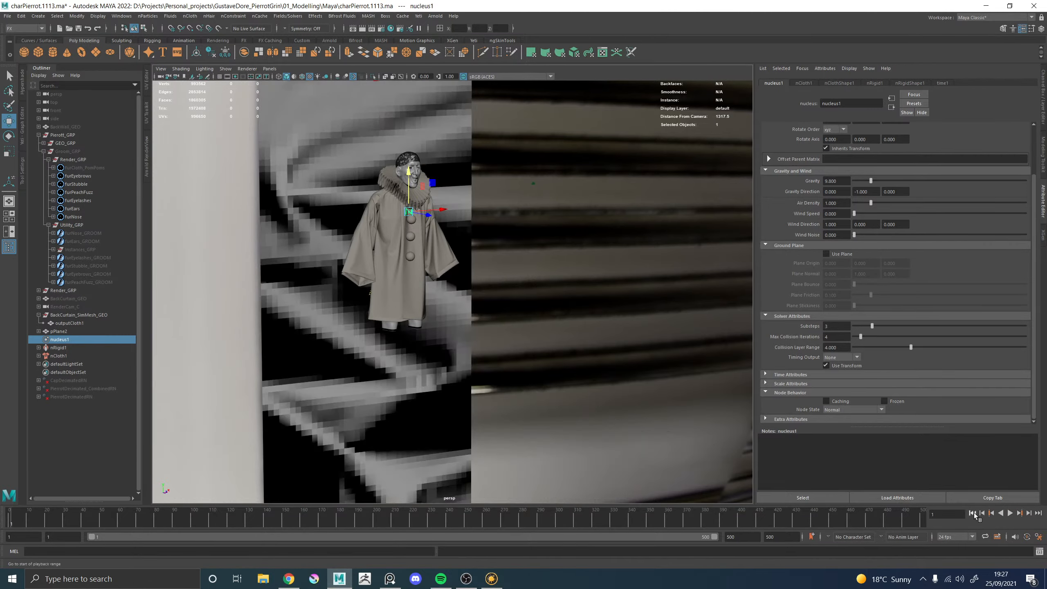
Inspect the shading across the curtain mesh from several angles and select its outputCloth1 shape
left_click(316, 247)
left_click_drag(284, 316, 403, 310, "alt")
right_click_drag(403, 309, 288, 301, "alt")
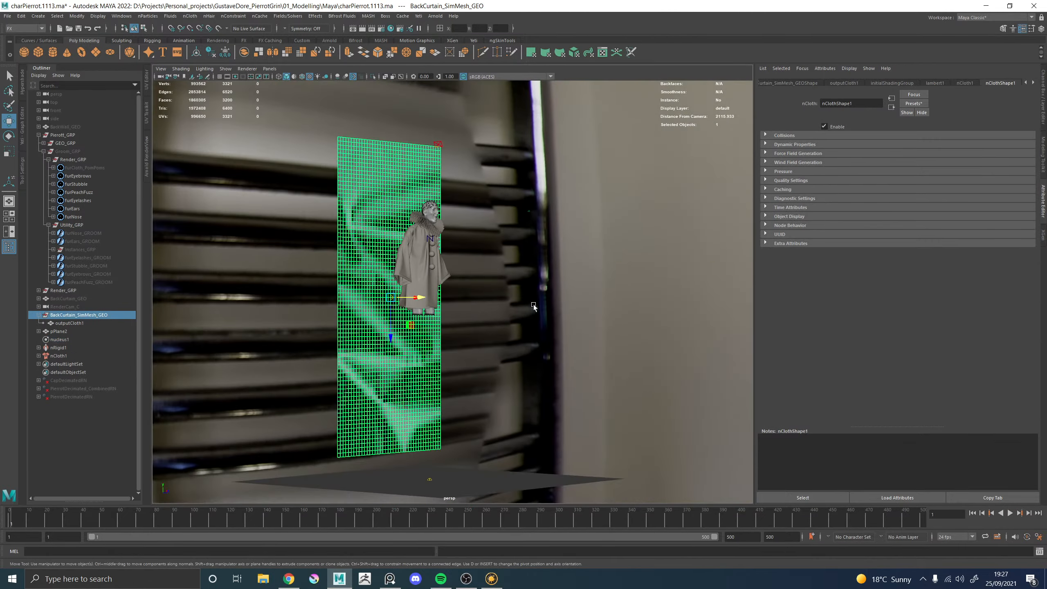
left_click(533, 304)
left_click_drag(533, 304, 424, 327, "alt")
right_click_drag(424, 327, 551, 367, "alt")
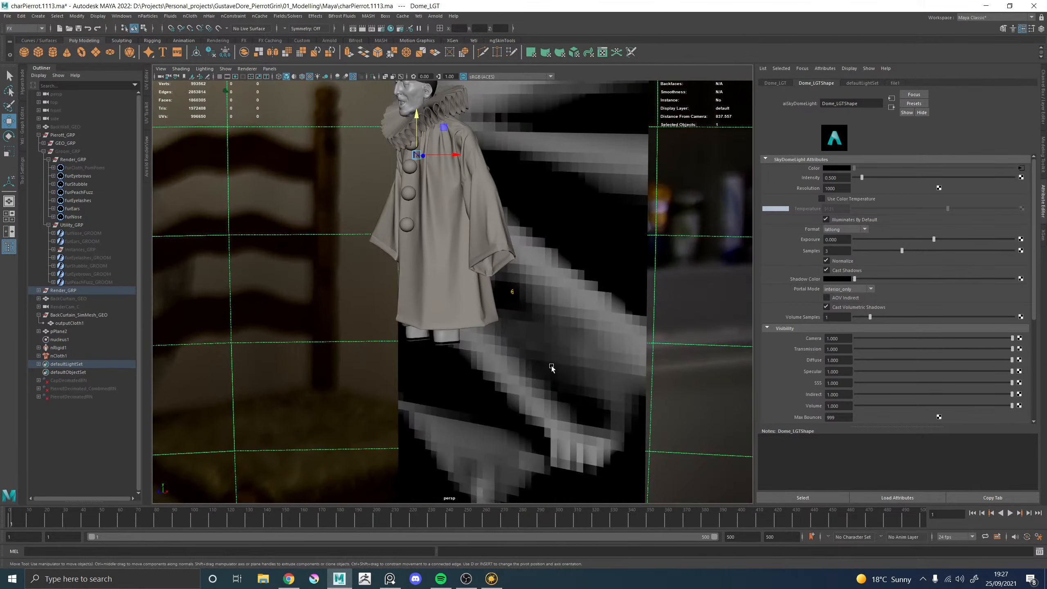
left_click_drag(600, 359, 376, 231, "alt")
left_click(376, 231)
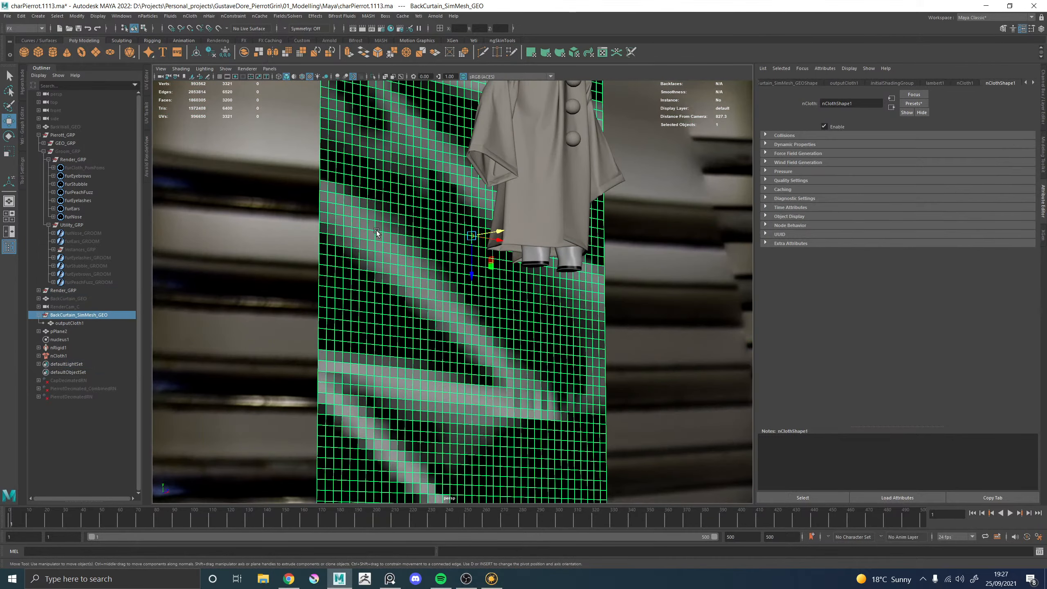
right_click_drag(524, 276, 163, 319, "alt")
left_click(75, 323)
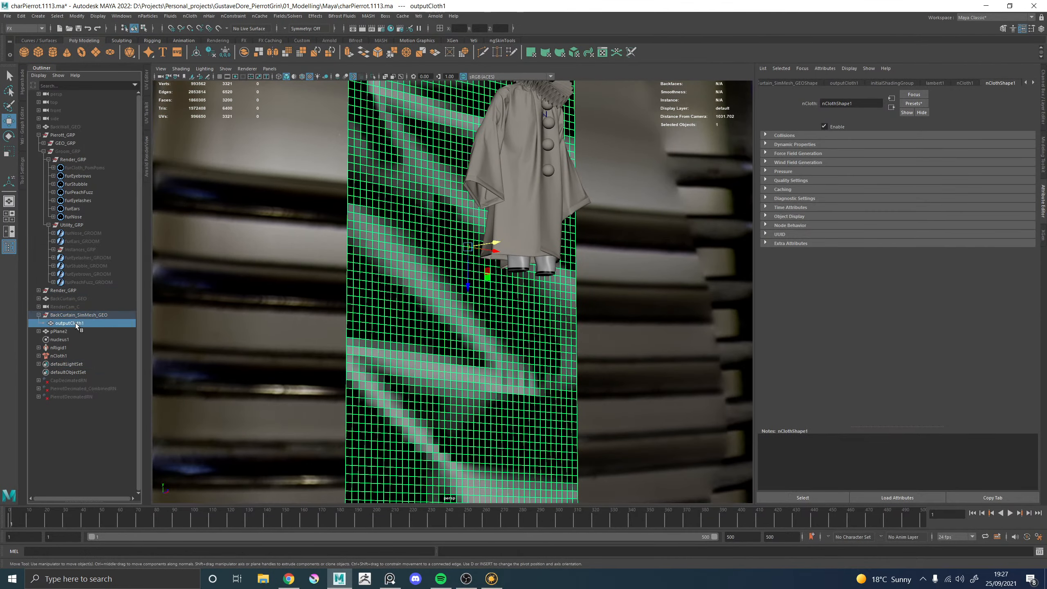
Undo back through the nCloth recreation to restore the curtain's original outputCloth1 shape
key("ctrl+z")
key("ctrl+z")
key("ctrl+z")
key("ctrl+z")
key("ctrl+z")
key("ctrl+z")
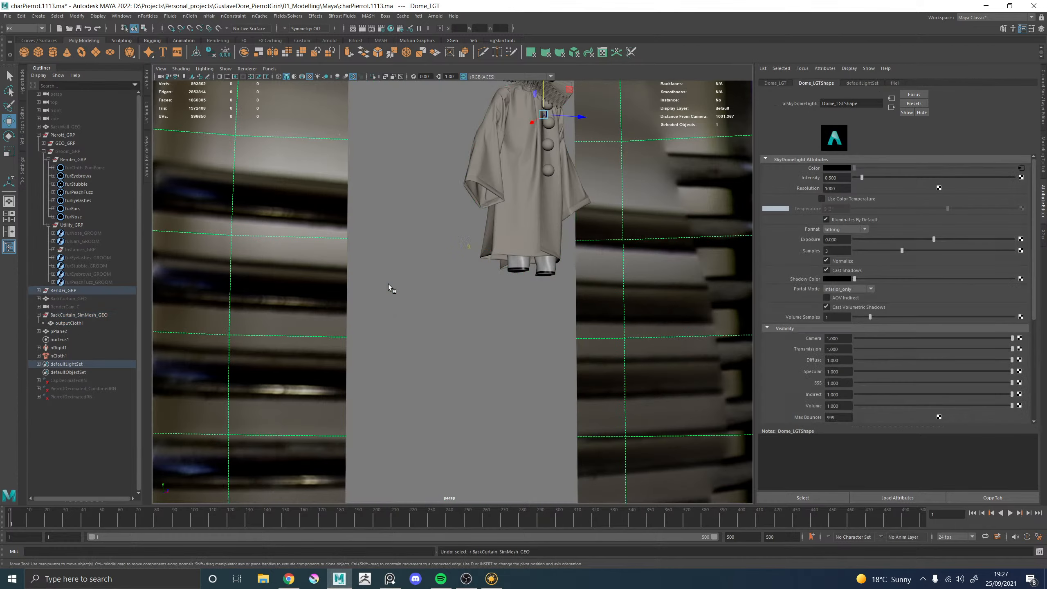
key("ctrl+z")
key("ctrl+z")
key("ctrl+z")
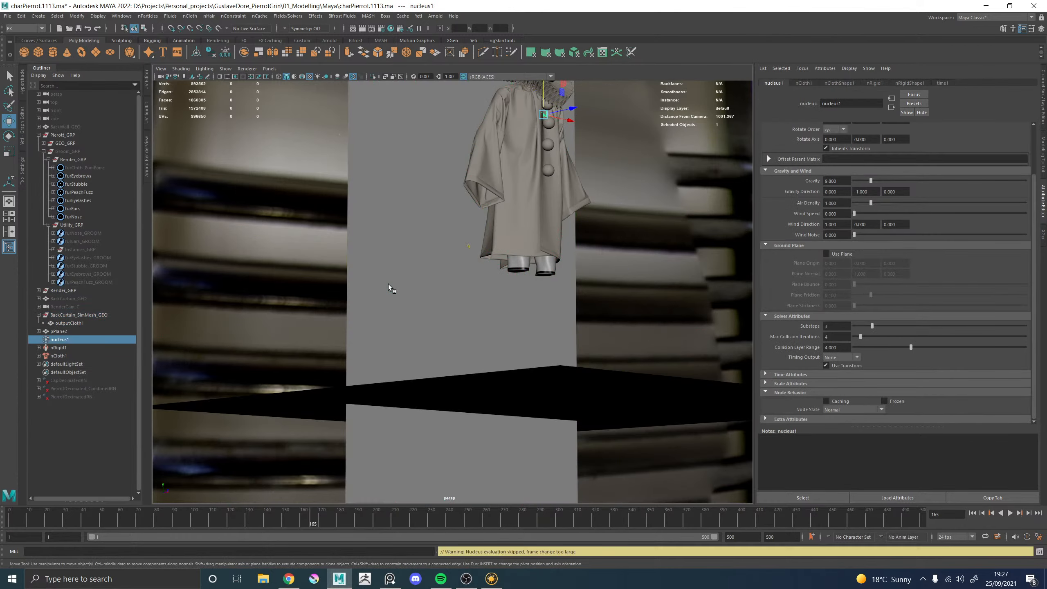
key("ctrl+z")
key("ctrl+z")
key("ctrl+z")
key("ctrl+z")
key("ctrl+z")
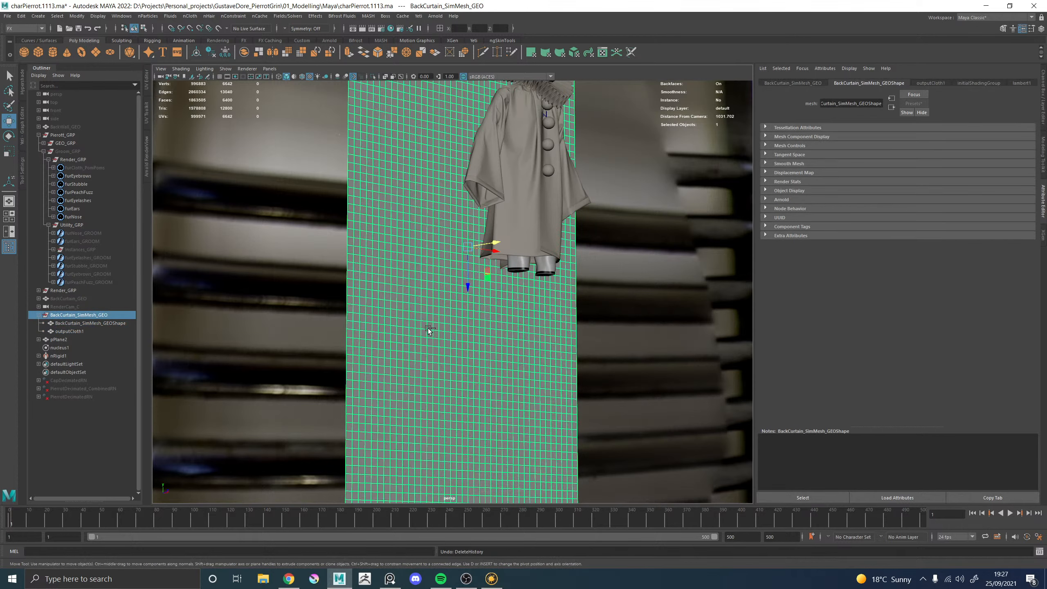
Undo further to restore the deleted nCloth1 and dynamicConstraint1 nodes on the curtain, ending at frame 1
key("ctrl+z")
key("ctrl+z")
key("ctrl+z")
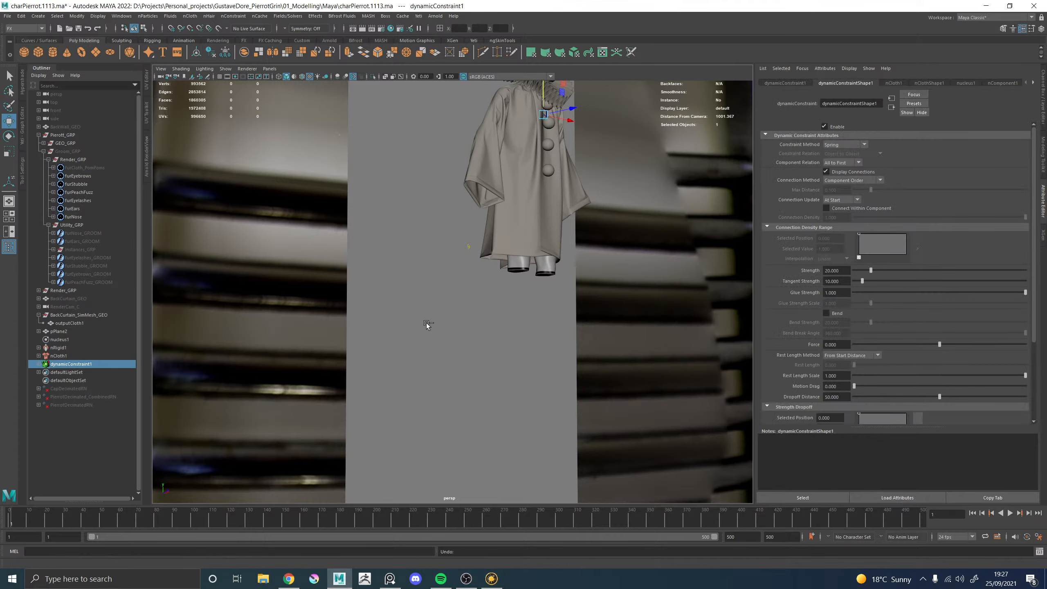
key("ctrl+z")
key("ctrl+z")
key("ctrl+z")
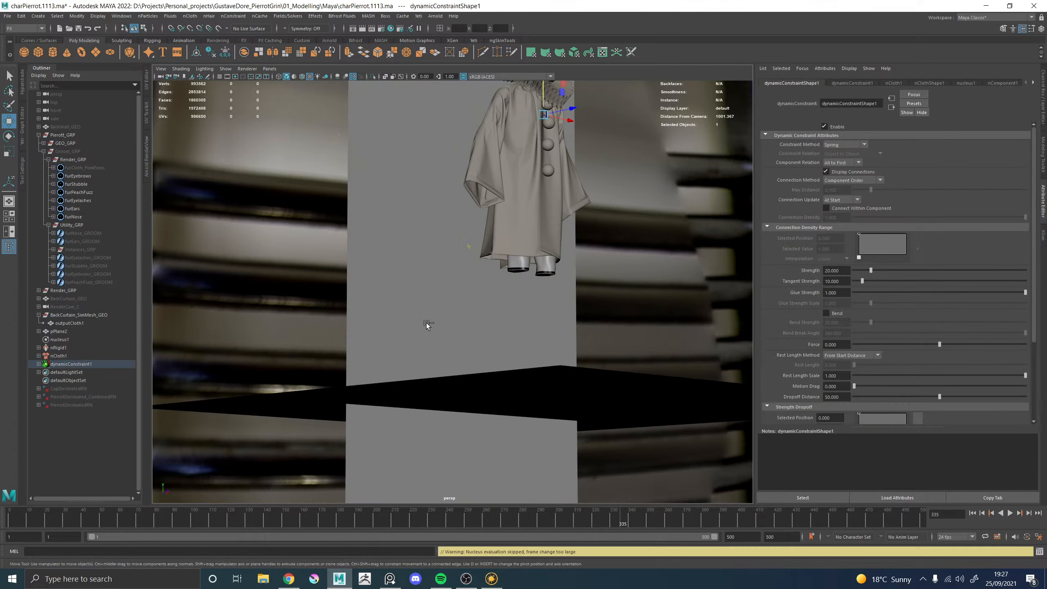
key("ctrl+z")
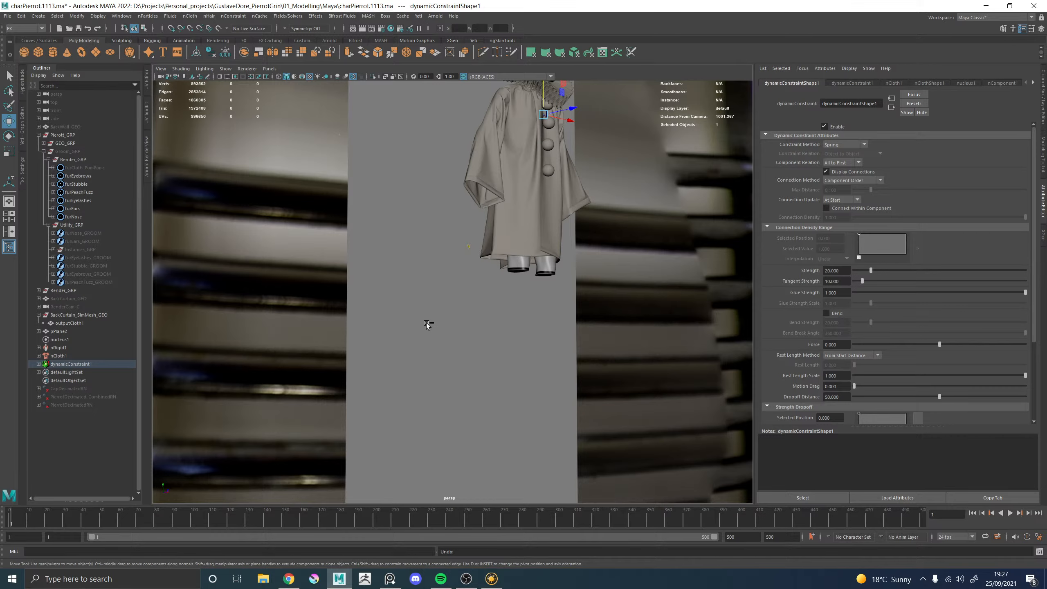
Replay the constrained curtain simulation from a side angle and examine the dynamicConstraint1 transform attributes
mouse_move(426, 321)
left_mouse_down("alt")
mouse_move(471, 296)
mouse_move(490, 301)
mouse_move(429, 328)
left_mouse_up("alt")
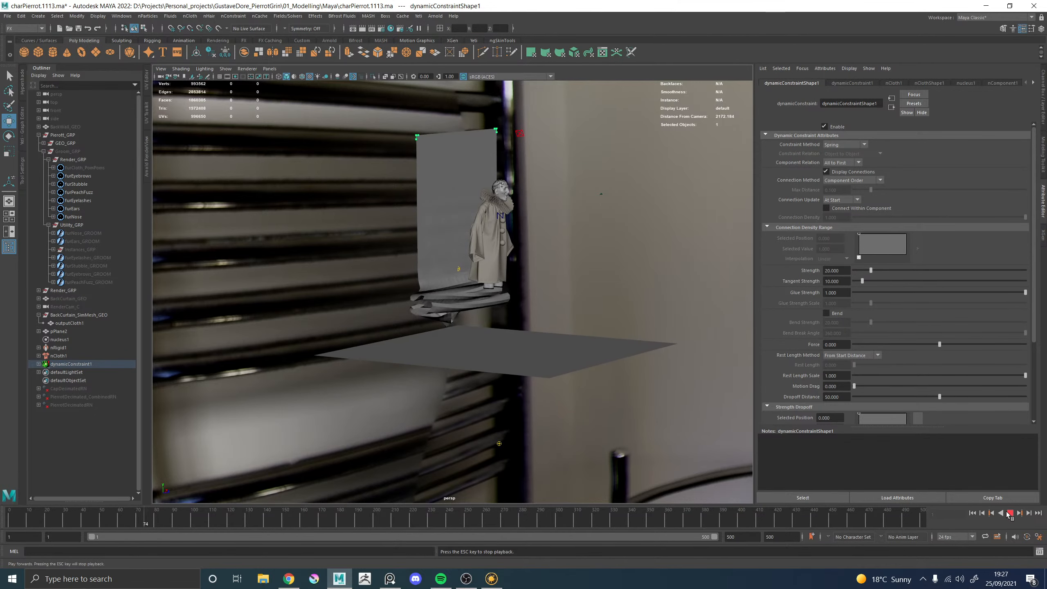
left_click(108, 365)
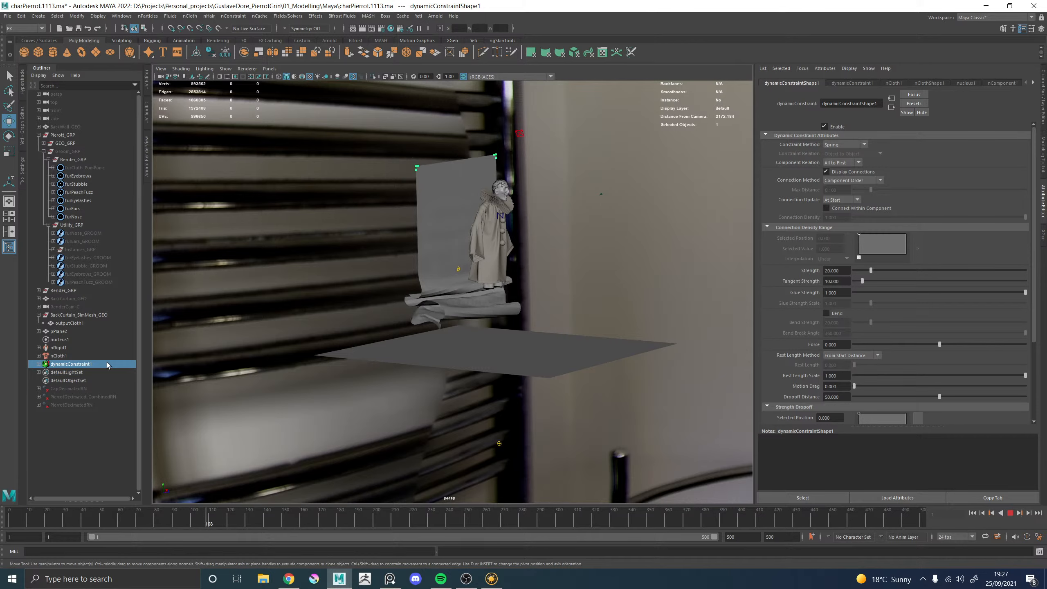
left_click(841, 83)
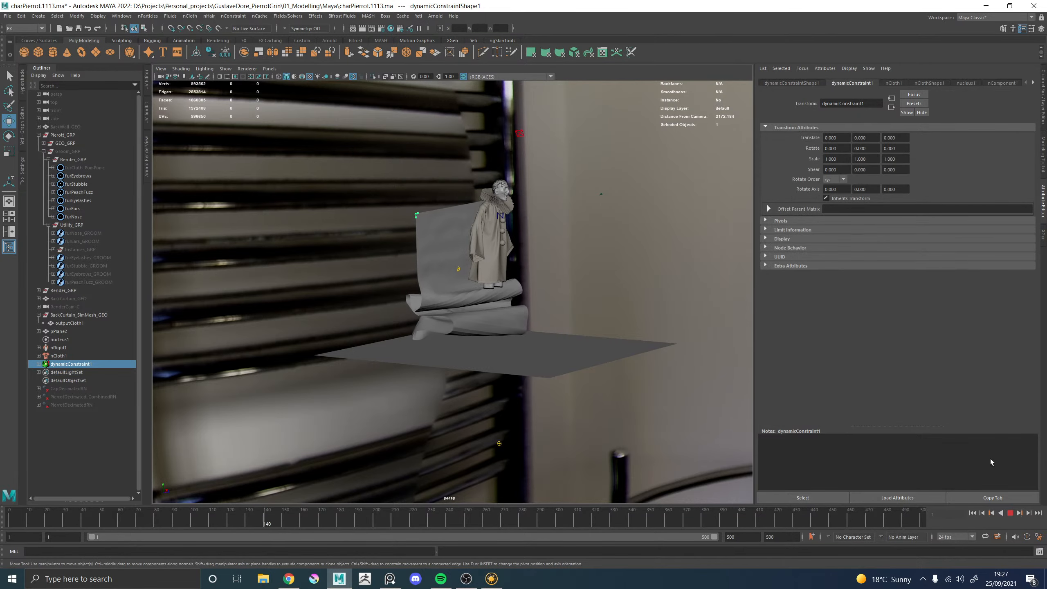
Stop the playback and examine the dynamicConstraintShape1 attributes, including the constraint method and strength dropoff settings
left_click(1010, 513)
left_click(795, 84)
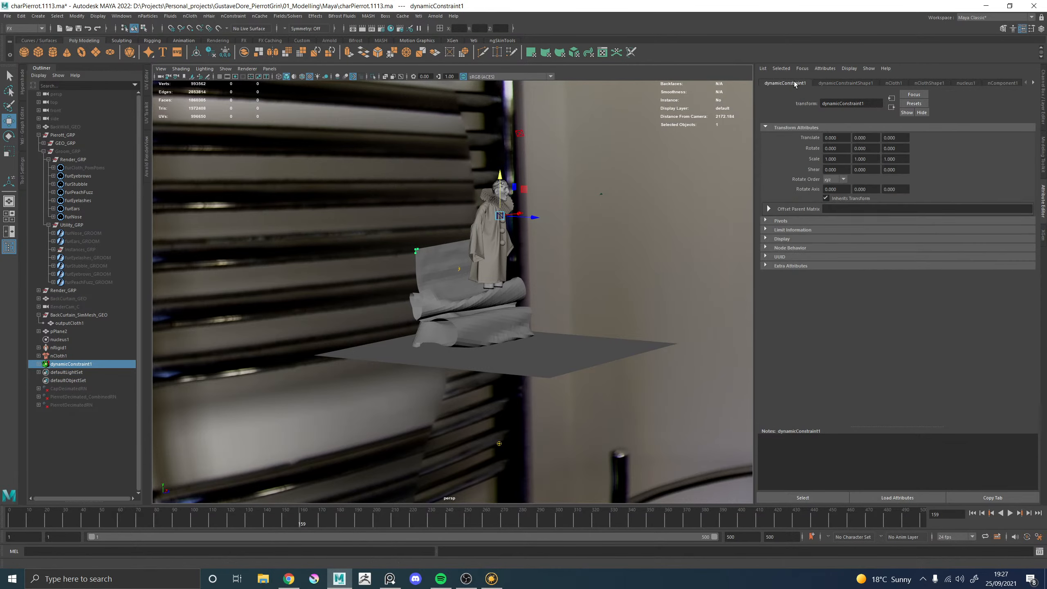
left_click(837, 84)
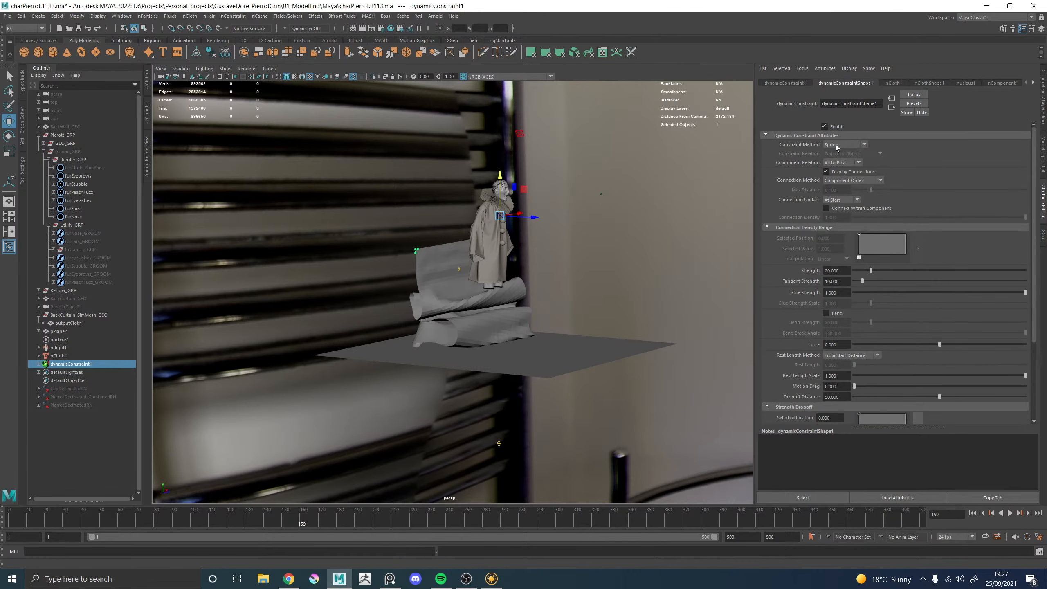
left_click(836, 146)
left_click(843, 154)
scroll(789, 325, "down", 3)
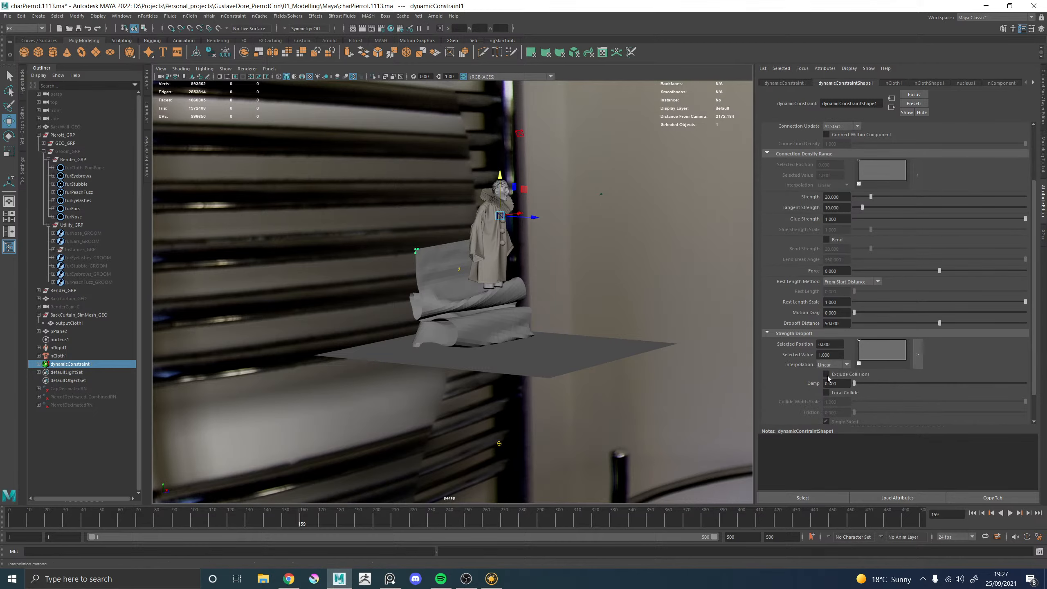
Return to frame 1, undo the dynamic constraint on the curtain's corners and select BackCurtain_SimMesh_GEO as a whole object
left_click(972, 514)
key("ctrl+z")
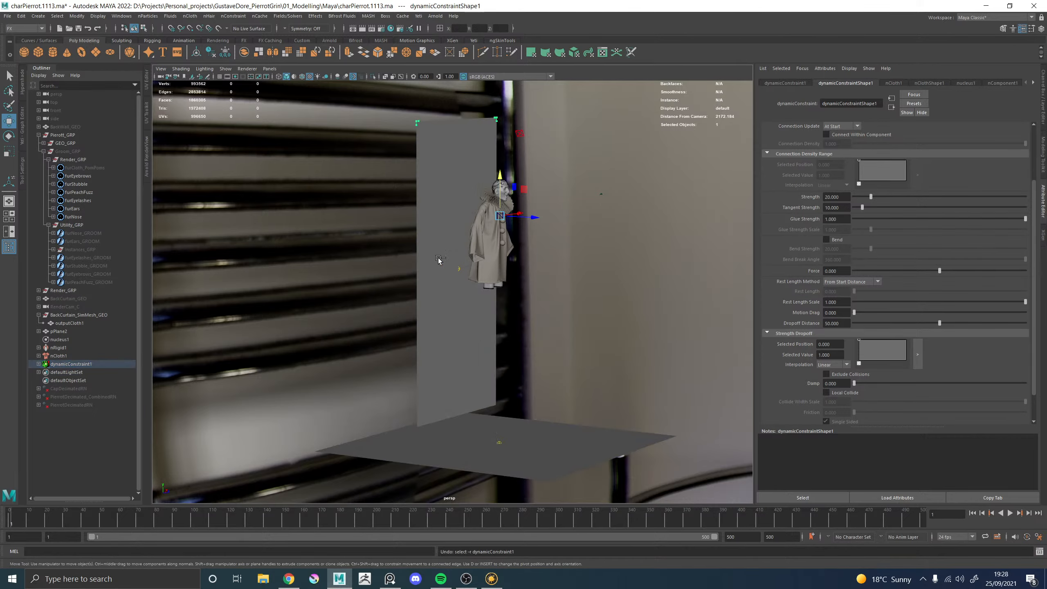
key("ctrl+z")
key("ctrl+z")
key("ctrl+z")
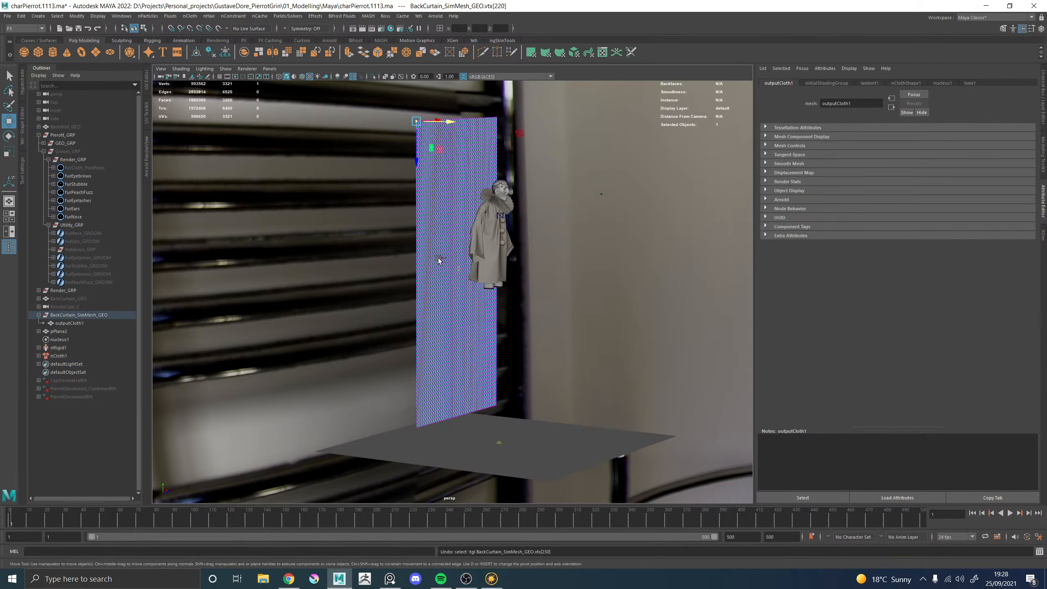
left_click(448, 192)
left_click_drag(466, 215, 438, 234, "alt")
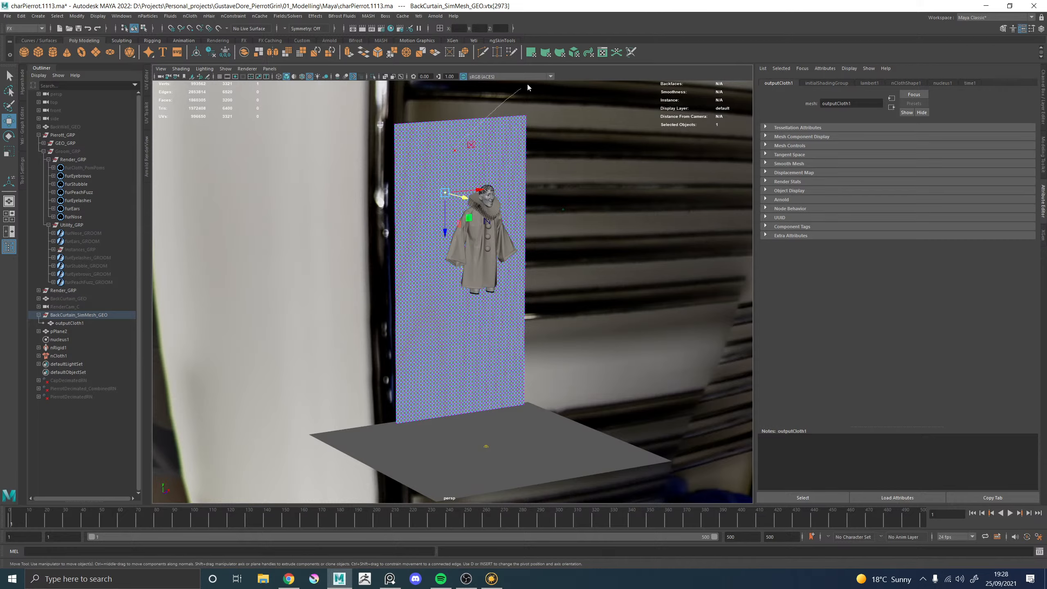
key("F8")
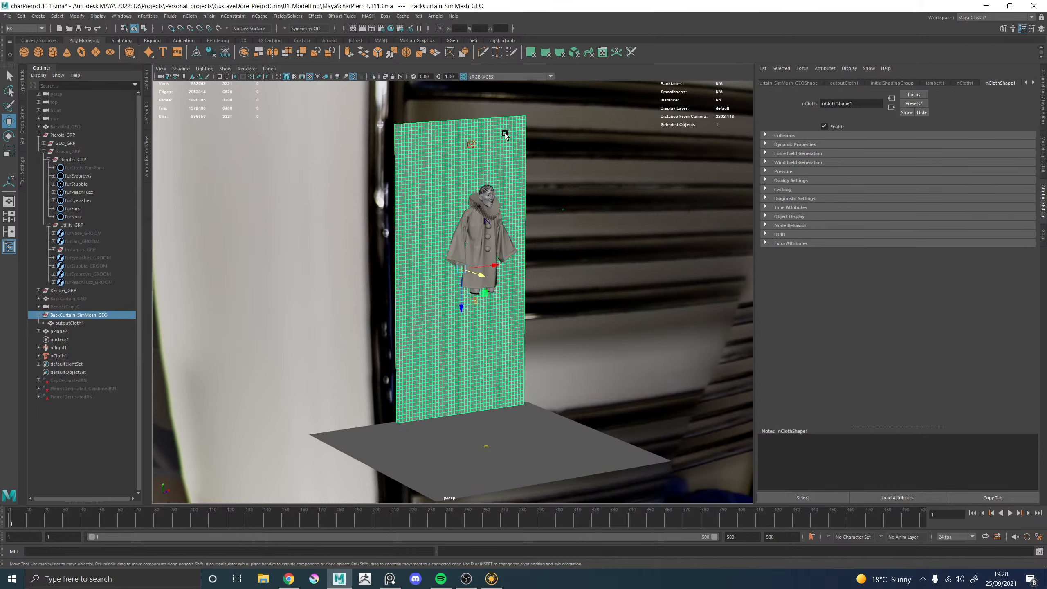
Play the unconstrained curtain simulation and examine from several angles how the cloth collapses onto the rising floor plane
left_click(1011, 513)
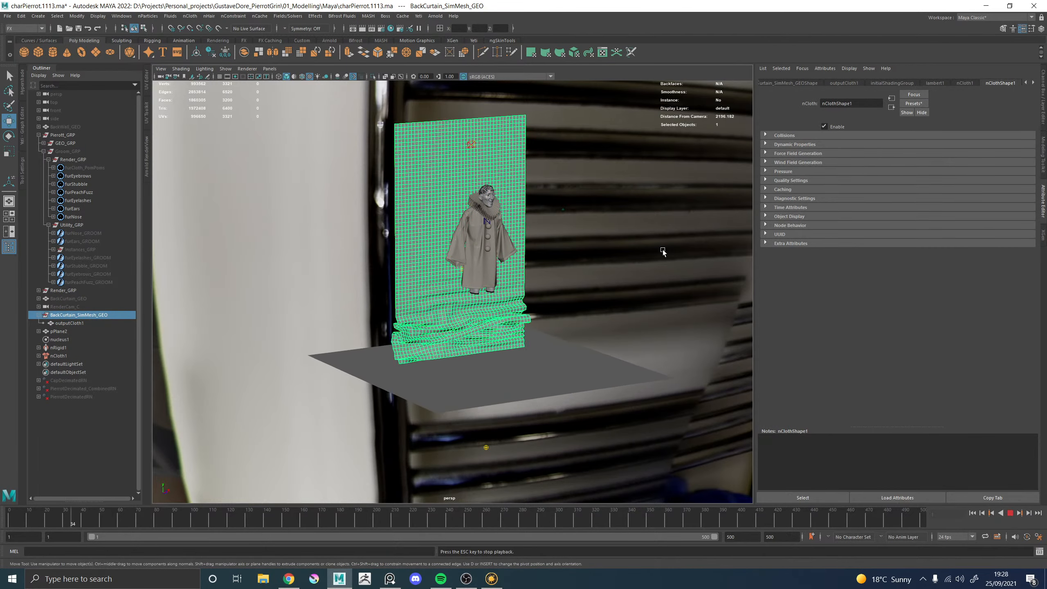
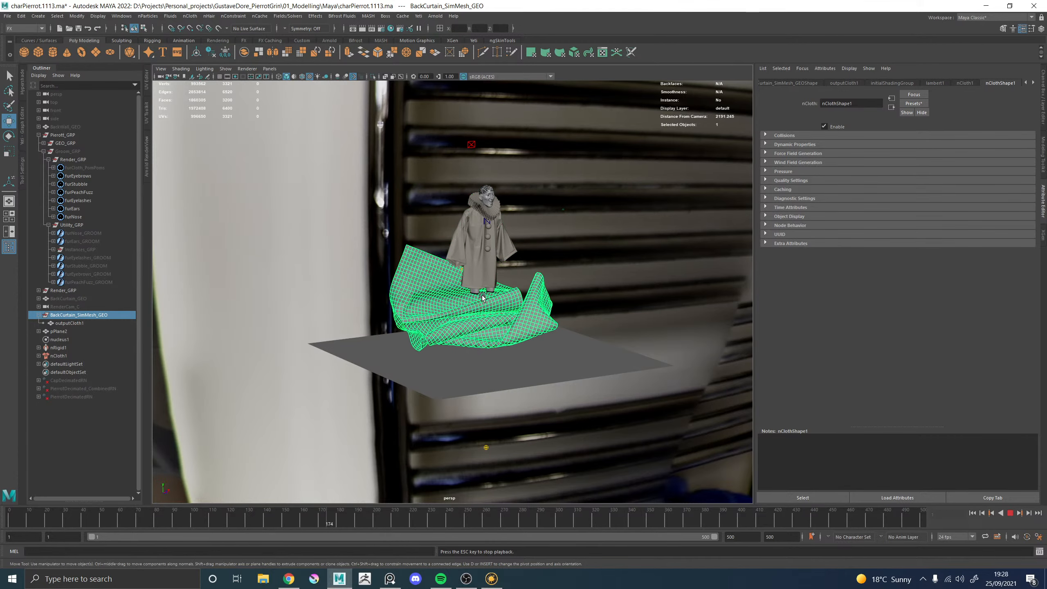
left_click_drag(482, 296, 508, 315, "alt")
right_click_drag(508, 314, 543, 317, "alt")
left_click_drag(544, 318, 571, 281, "alt")
left_click(624, 257)
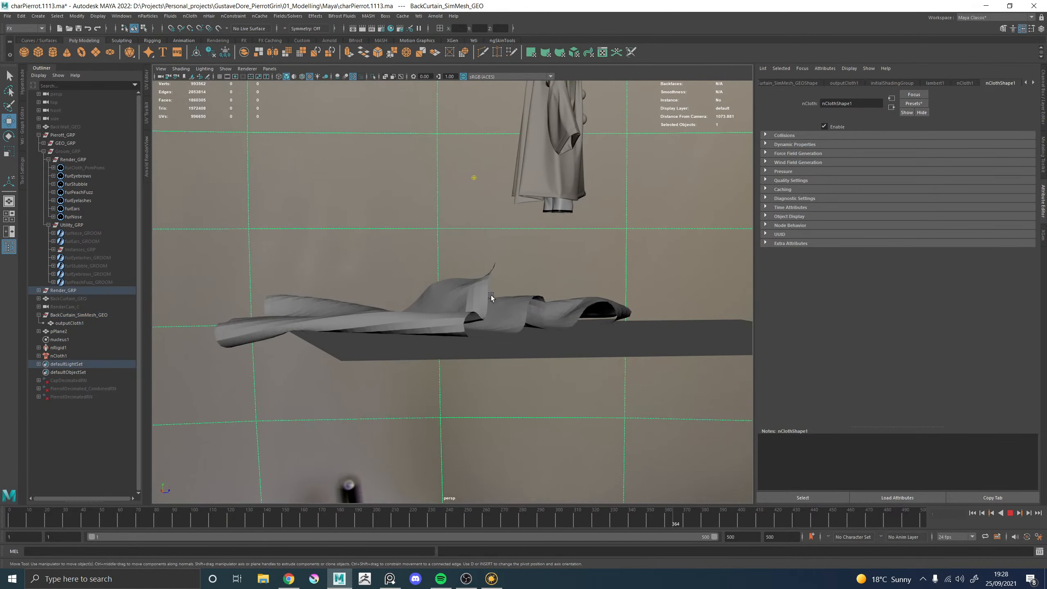
left_click_drag(491, 295, 440, 297, "alt")
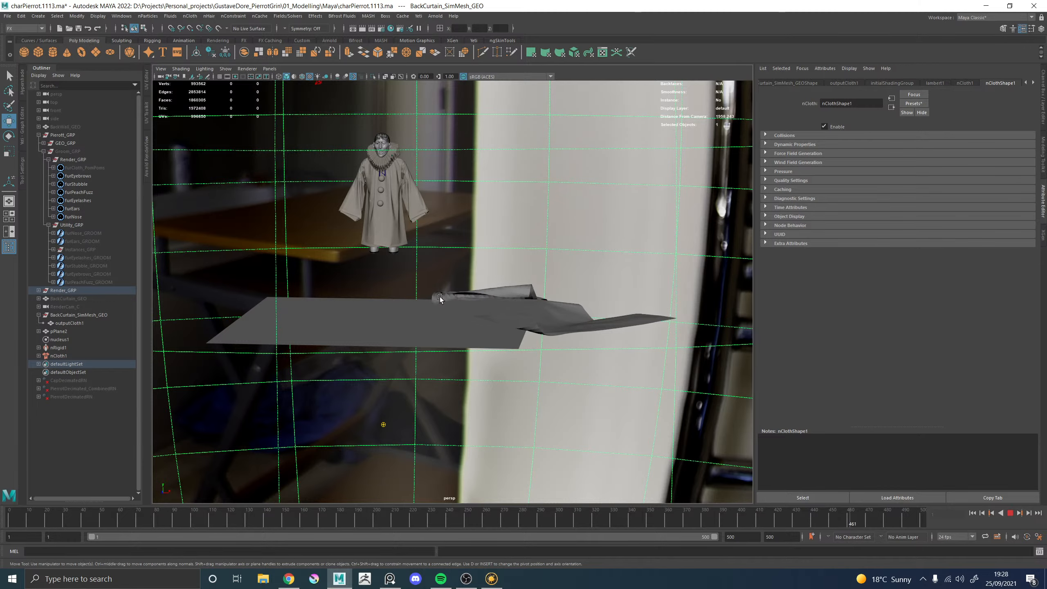
left_click_drag(474, 311, 387, 290, "alt")
middle_click_drag(451, 312, 585, 351, "alt")
left_click(1010, 514)
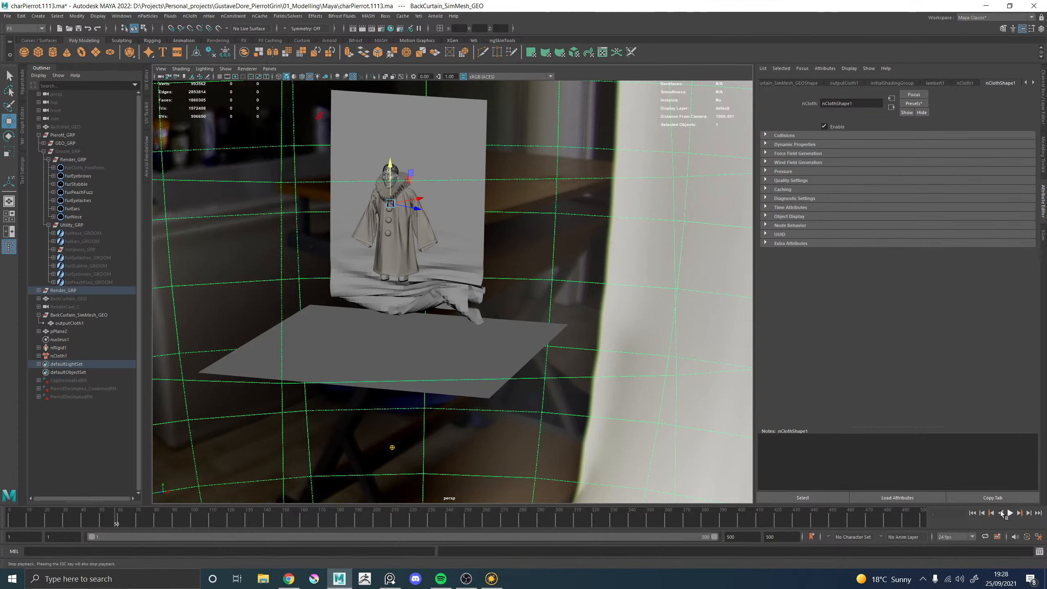
Return to frame 1 and undo back past the curtain's nCloth creation to restore its original BackCurtain_SimMesh_GEOShape mesh
left_click(972, 513)
key("ctrl+z")
key("ctrl+z")
key("ctrl+z")
key("ctrl+z")
key("ctrl+z")
key("ctrl+z")
key("ctrl+z")
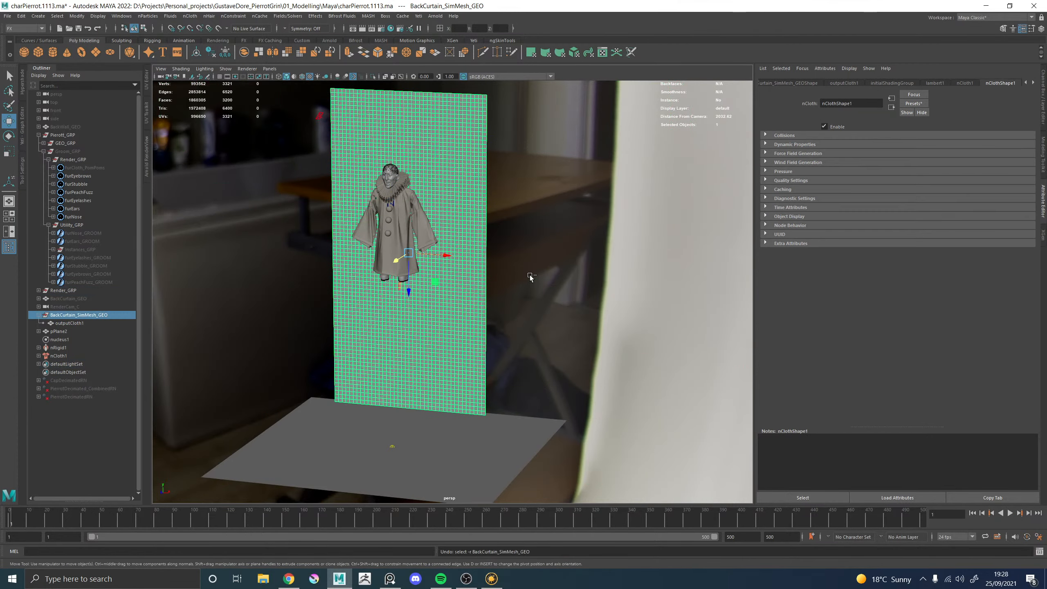
key("ctrl+z")
key("ctrl+z")
key("ctrl+z")
key("ctrl+z")
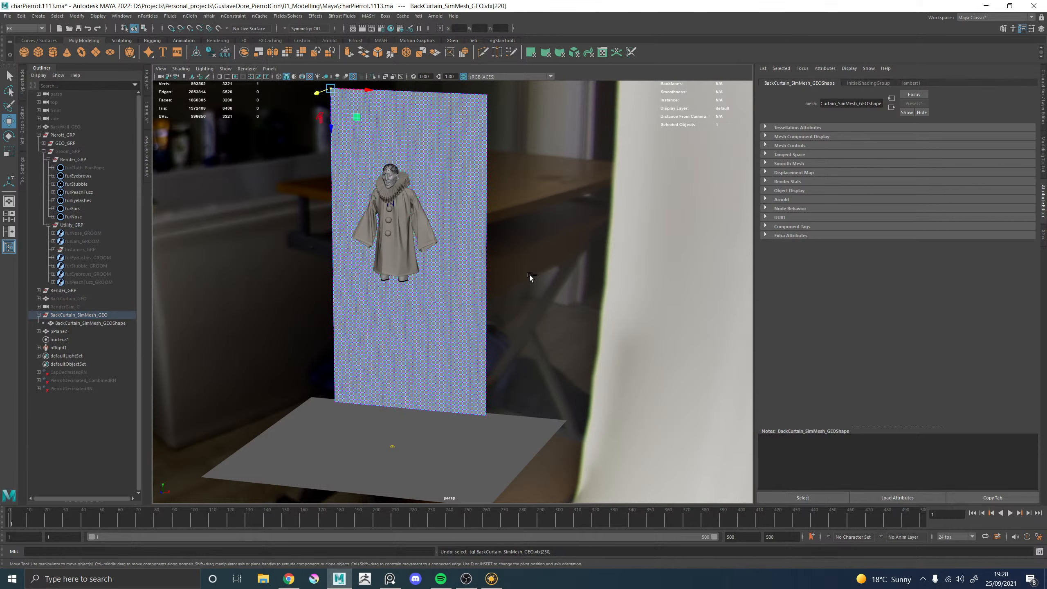
key("ctrl+z")
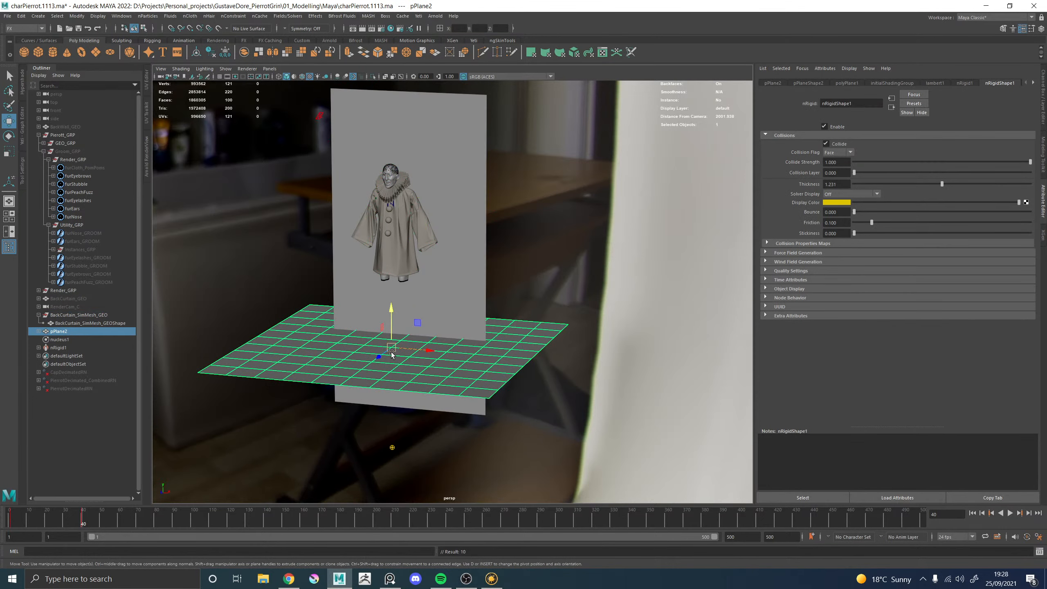
Check the floor collider's keyframed rise between frames 1 and 40, and inspect the nucleus1 solver attributes at frame 1
left_click(11, 522)
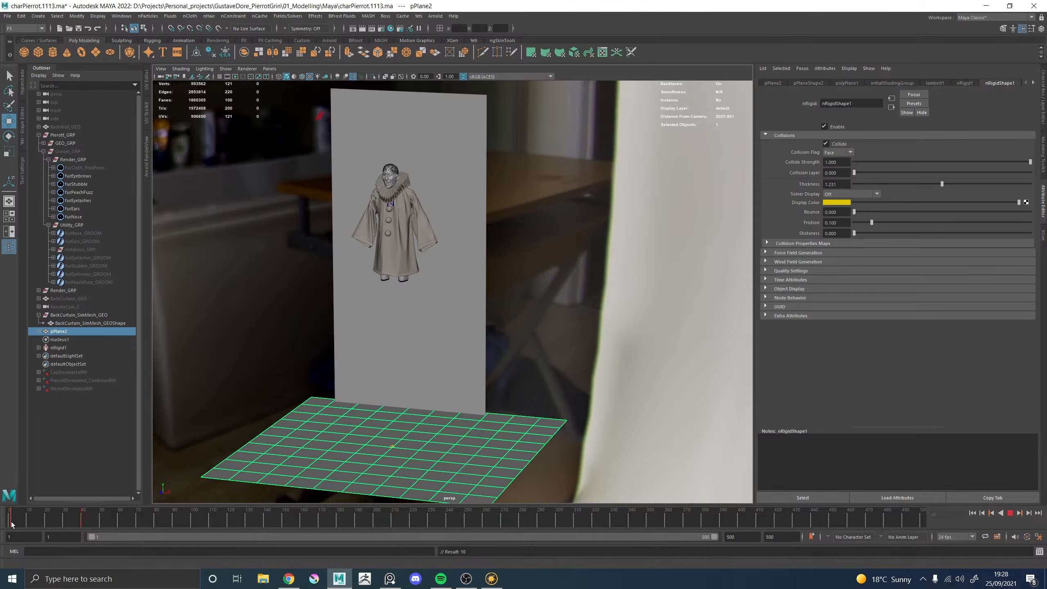
left_click(81, 522)
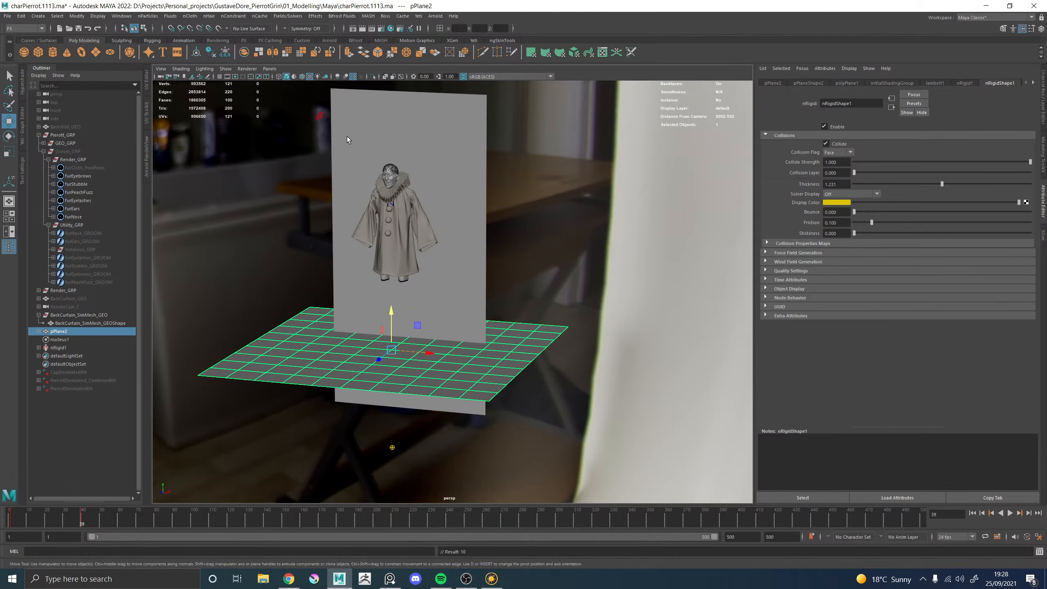
left_click(347, 136)
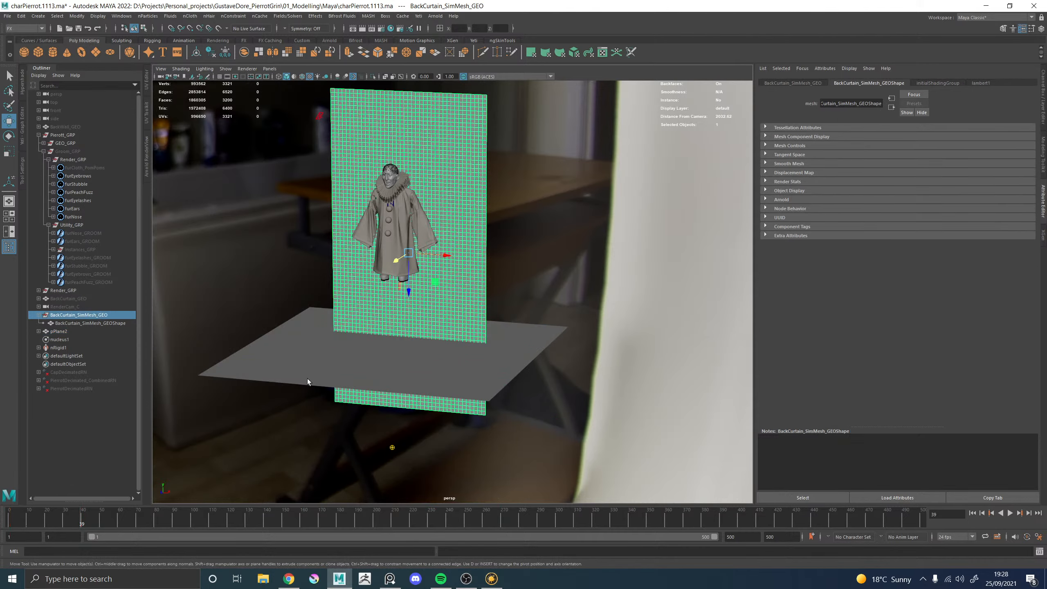
left_click(972, 512)
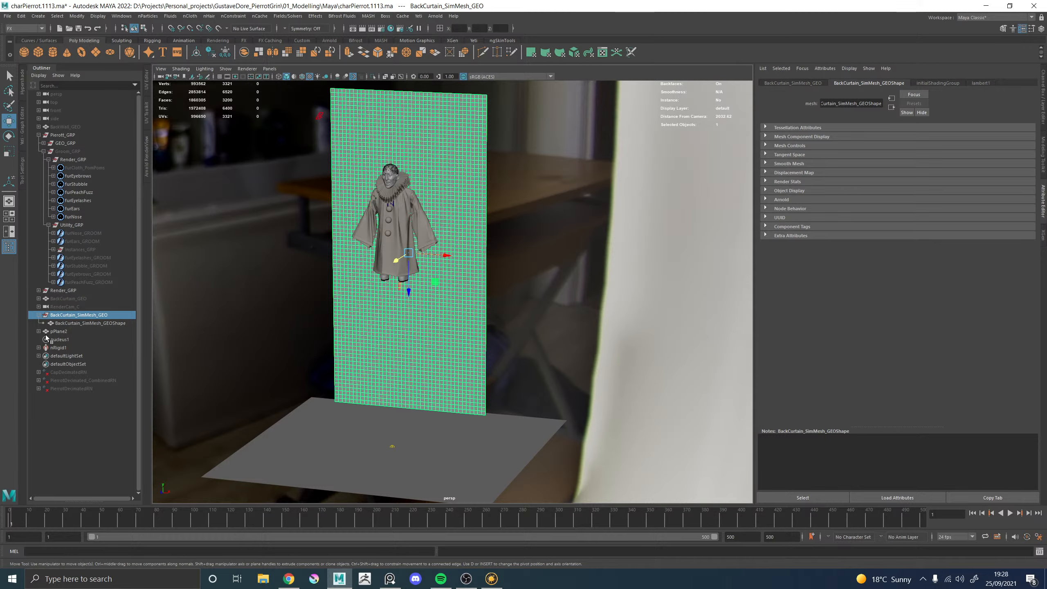
left_click(57, 340)
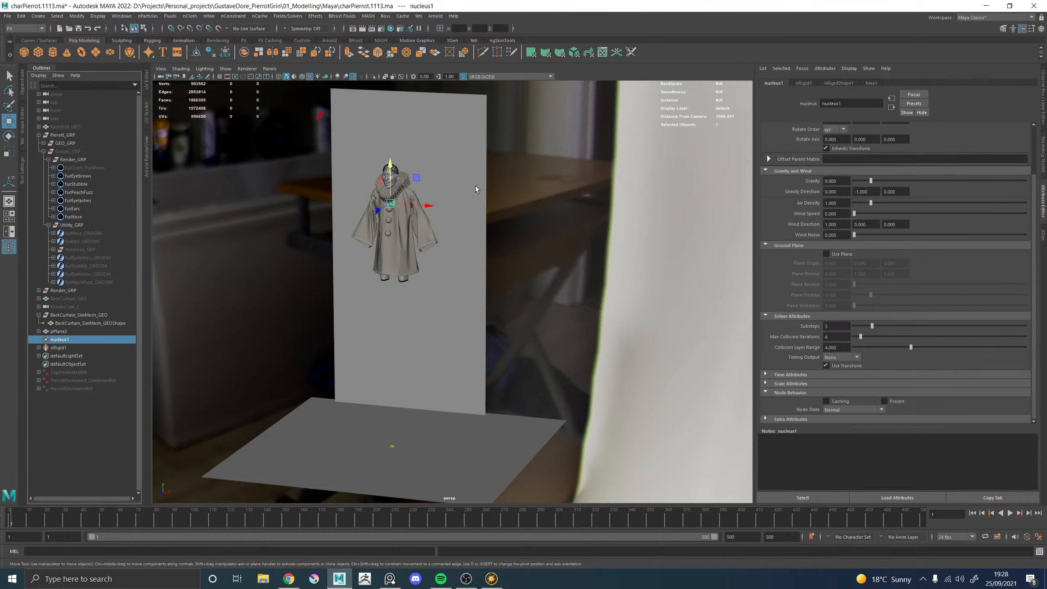
Convert BackCurtain_SimMesh_GEO to an nCloth with local space output on the nucleus1 solver
left_click(458, 119)
left_click_drag(355, 175, 396, 174, "alt")
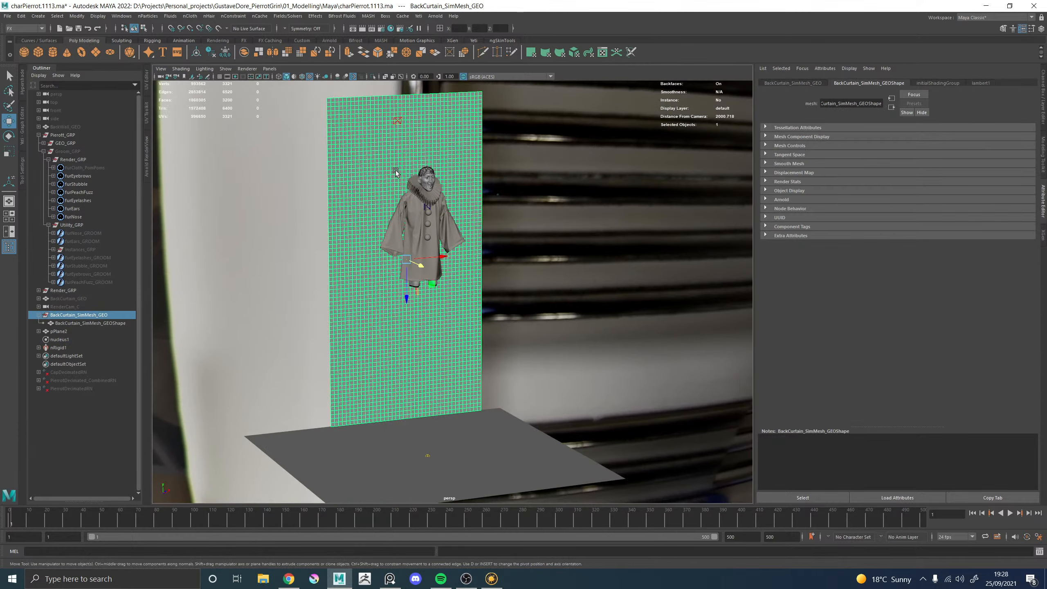
left_click(39, 315)
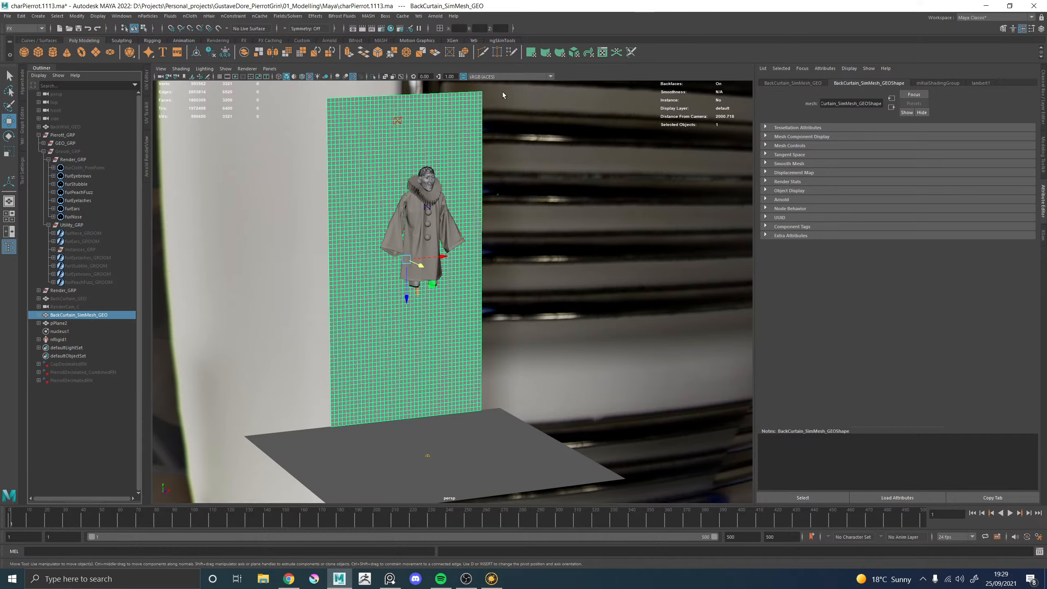
left_click(343, 17)
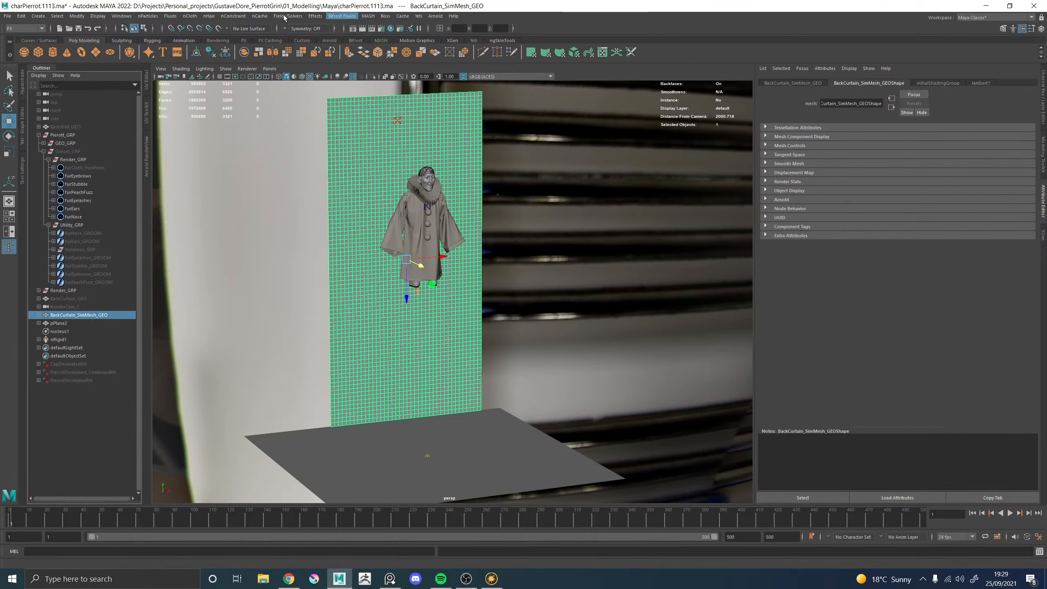
mouse_move(195, 21)
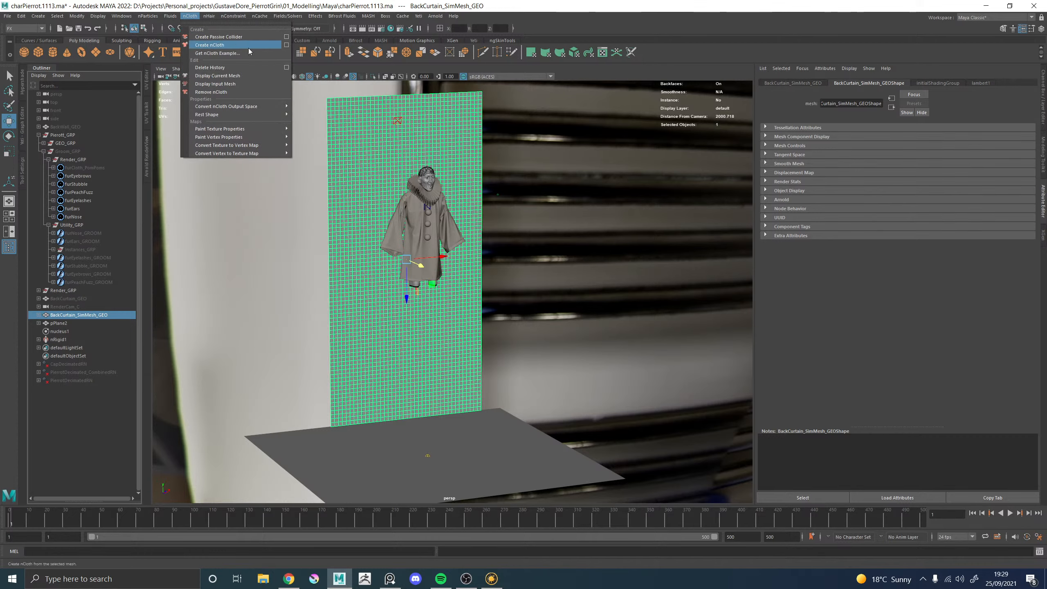
left_click(287, 48)
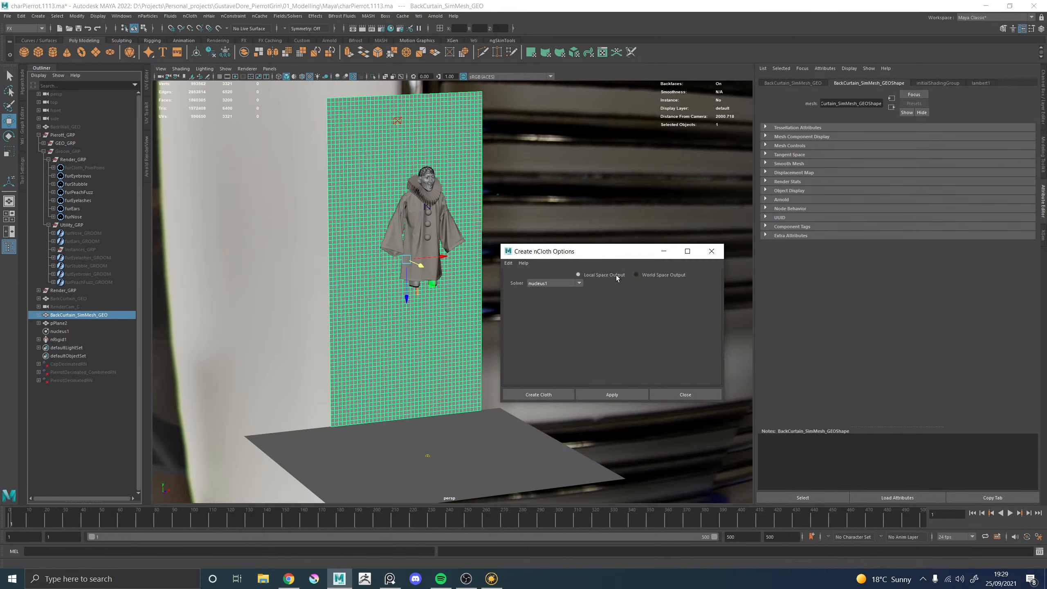
left_click(541, 283)
left_click(543, 300)
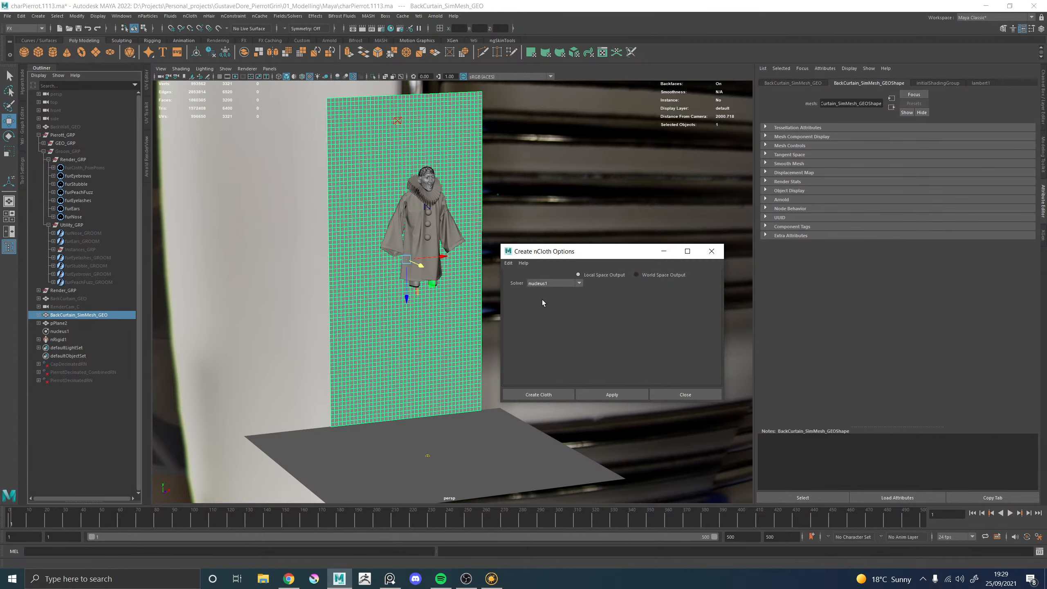
left_click(538, 395)
Replace the nClothShape1 settings of nCloth1 with the chiffon preset
left_click(58, 348)
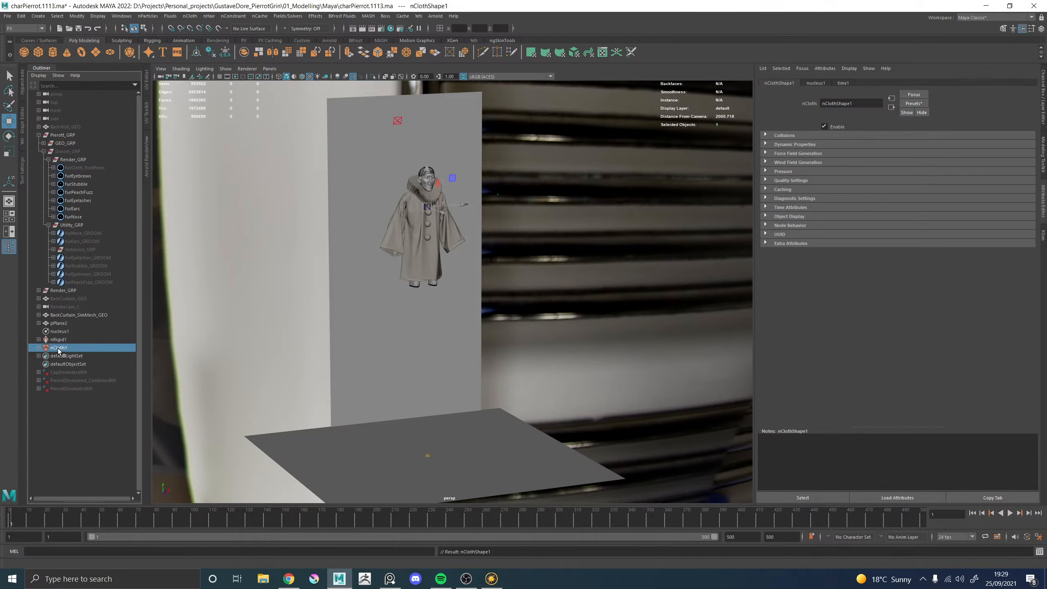
left_click(773, 84)
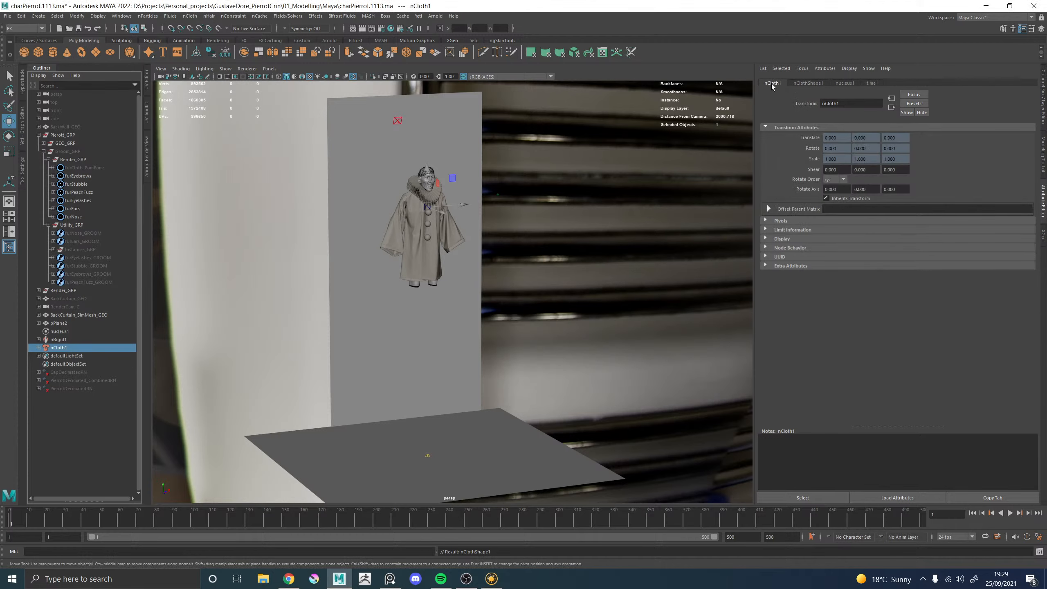
left_click(808, 84)
left_click(914, 104)
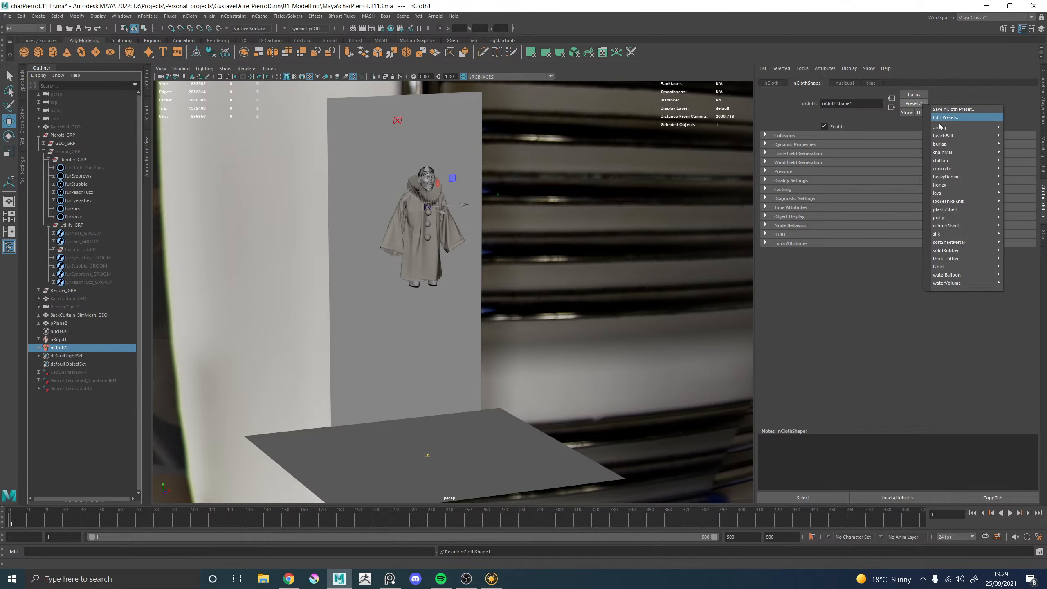
mouse_move(957, 128)
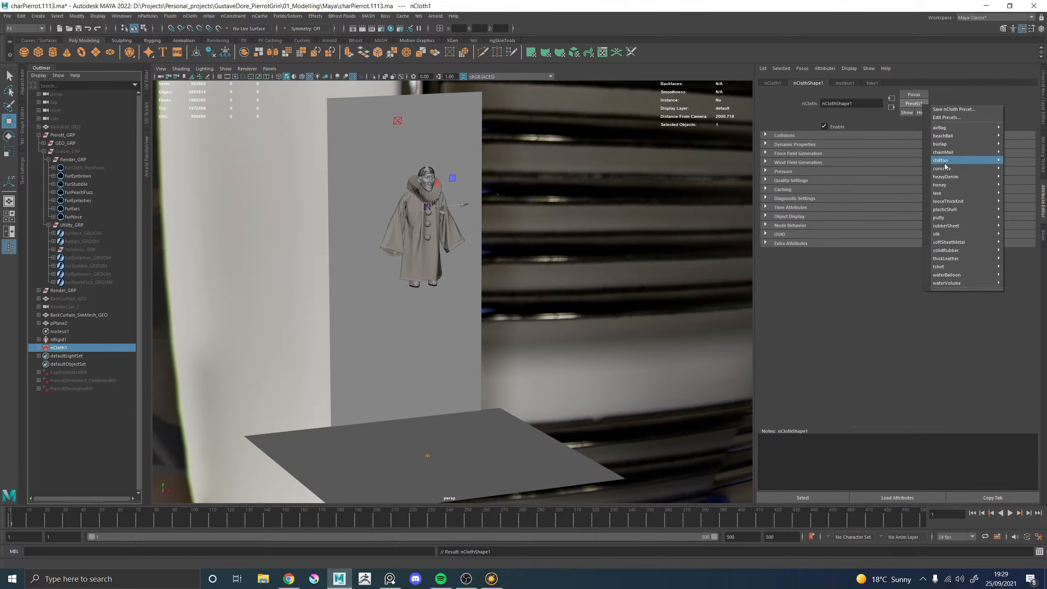
mouse_move(957, 156)
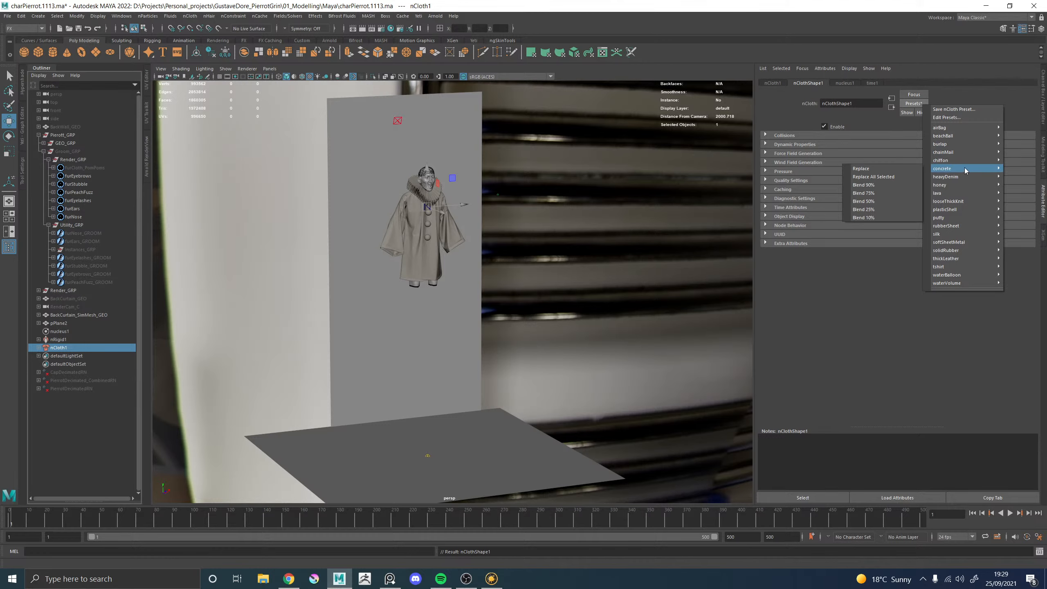
left_click(880, 164)
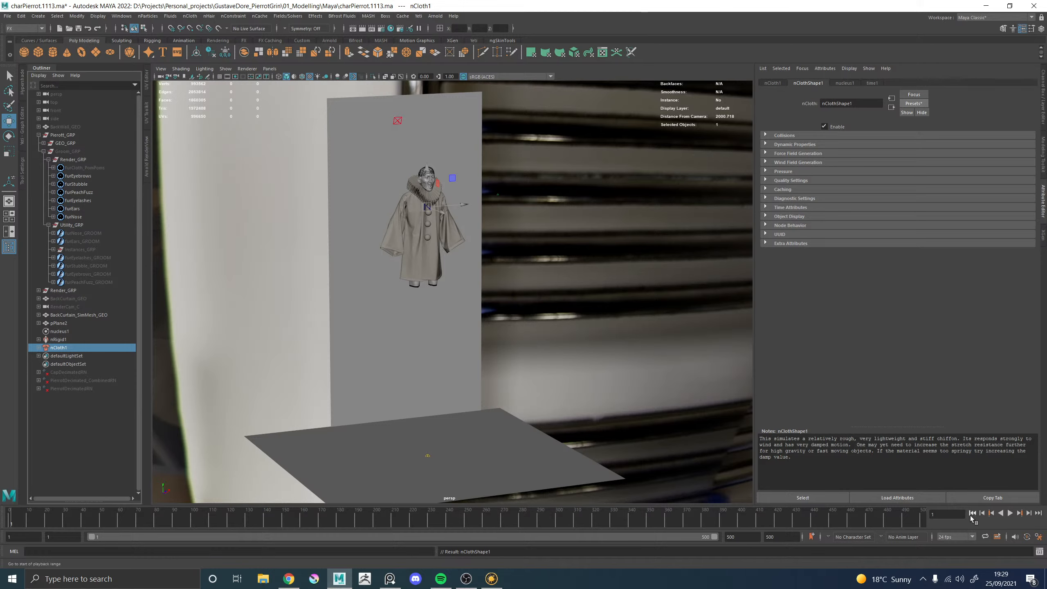
Play the chiffon curtain simulation from an angled view, return to frame 1 and select the curtain mesh
left_click(1009, 512)
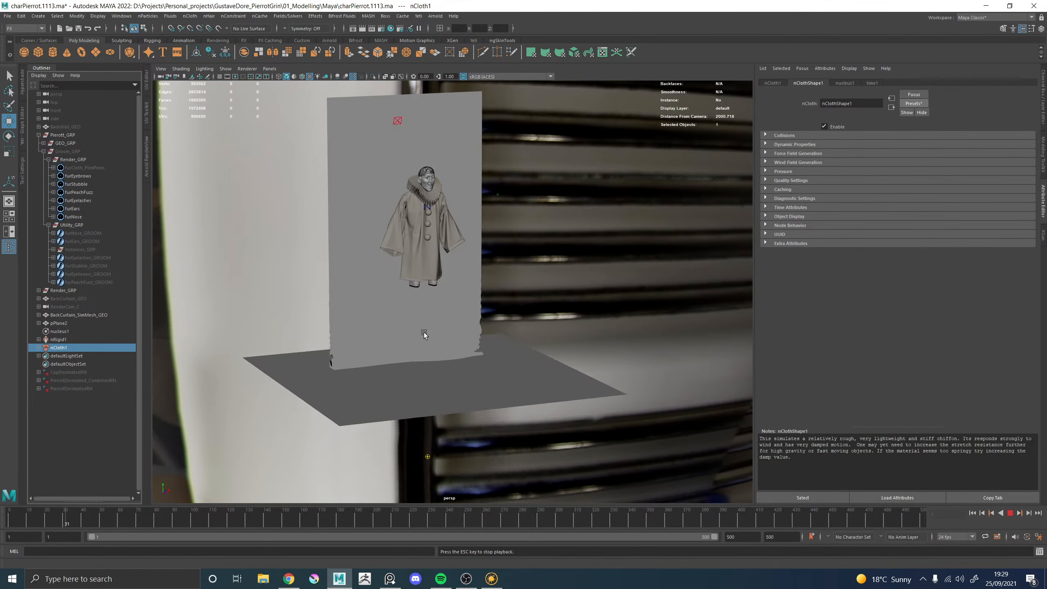
mouse_move(392, 323)
left_mouse_down("alt")
mouse_move(433, 315)
mouse_move(409, 332)
left_mouse_up("alt")
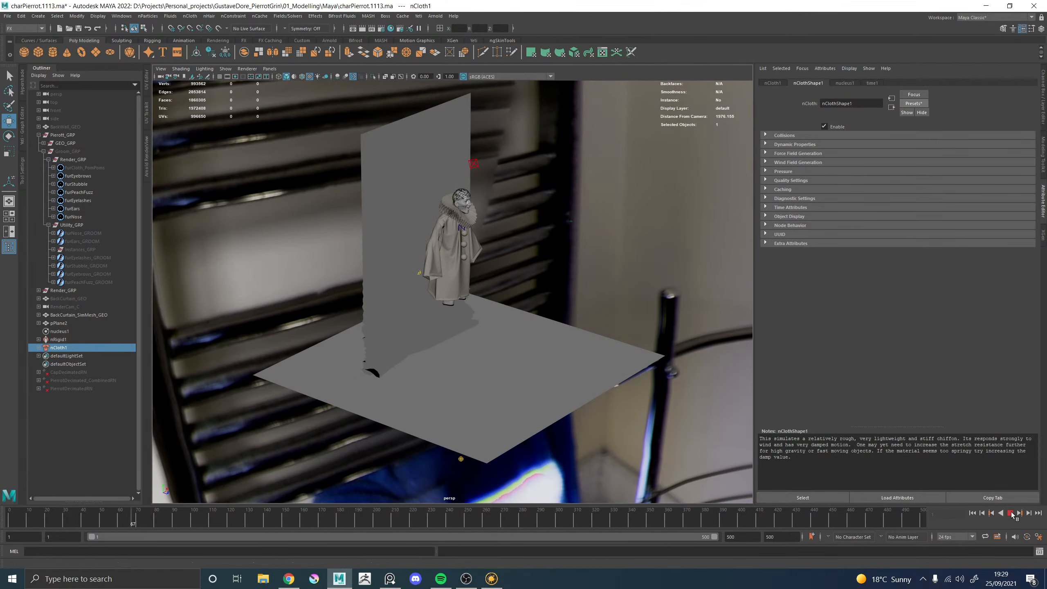
left_click(1010, 513)
left_click(973, 513)
left_click(433, 354)
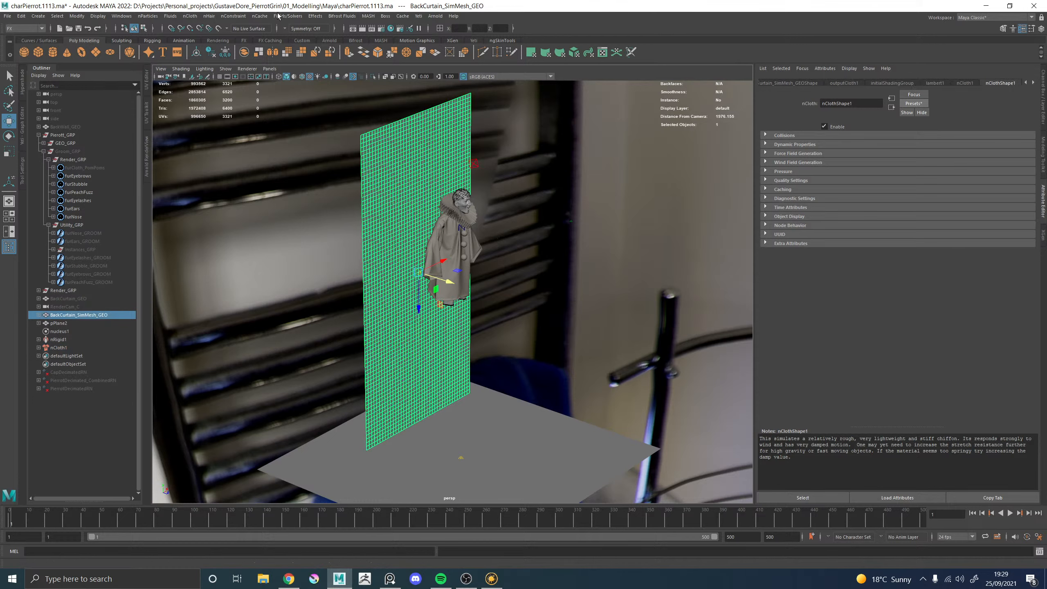
Set the BackCurtain_SimMesh_GEO normals to face and soften the mesh's edges
left_click(27, 28)
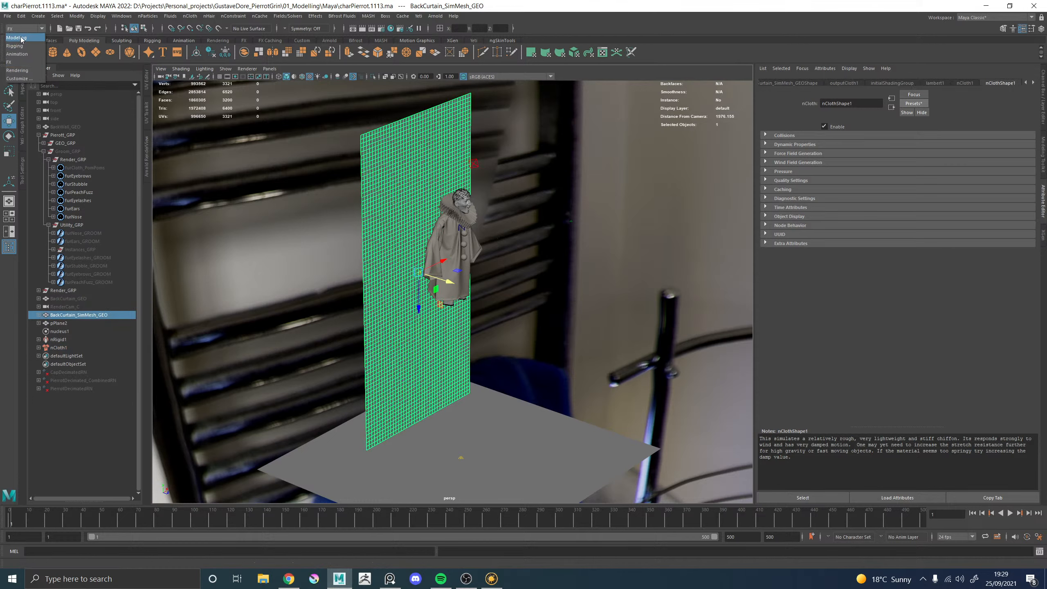
left_click(16, 38)
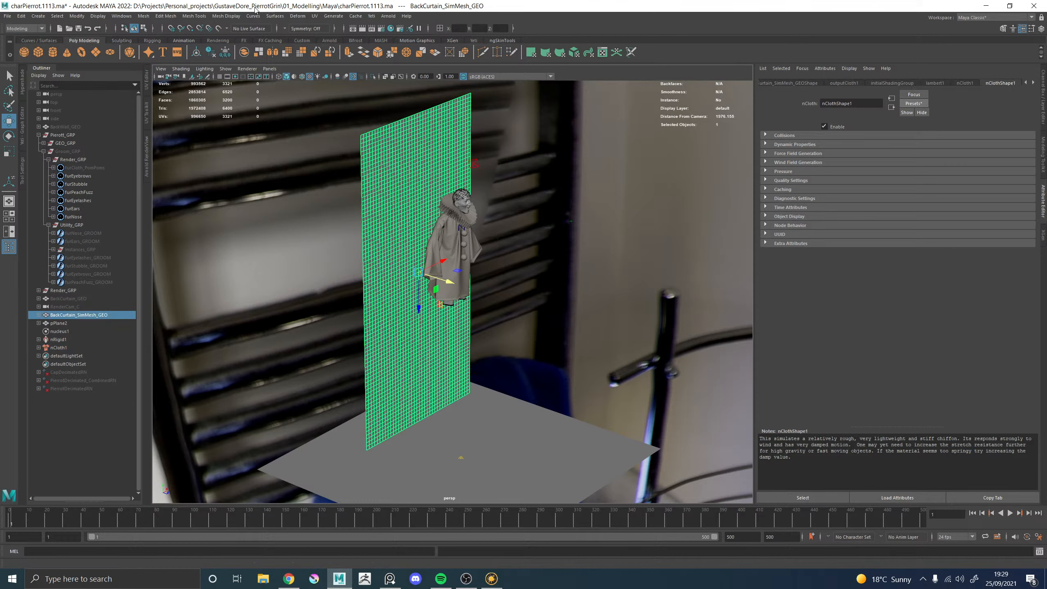
left_click(234, 16)
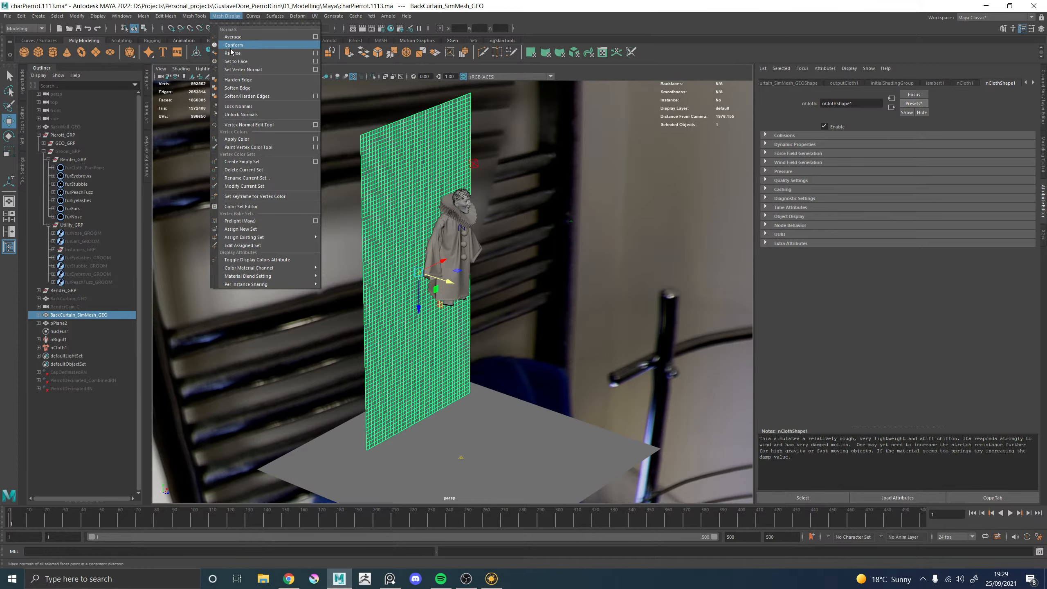
left_click(241, 61)
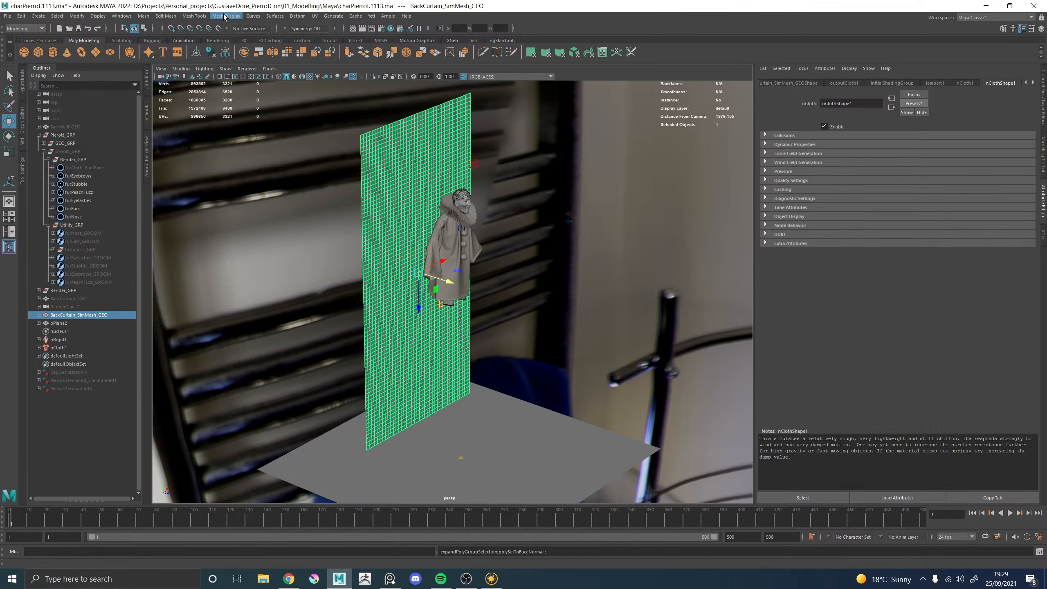
left_click(226, 16)
left_click(238, 88)
left_click(580, 194)
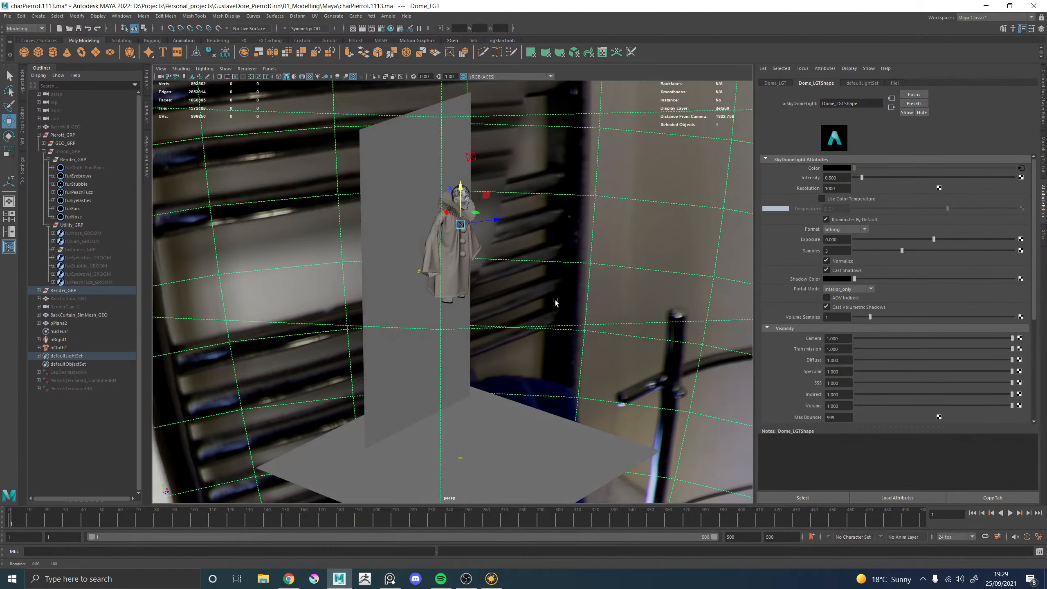
Play the curtain simulation from several angles, stop it at frame 176 and select the curtain mesh
left_click(1009, 513)
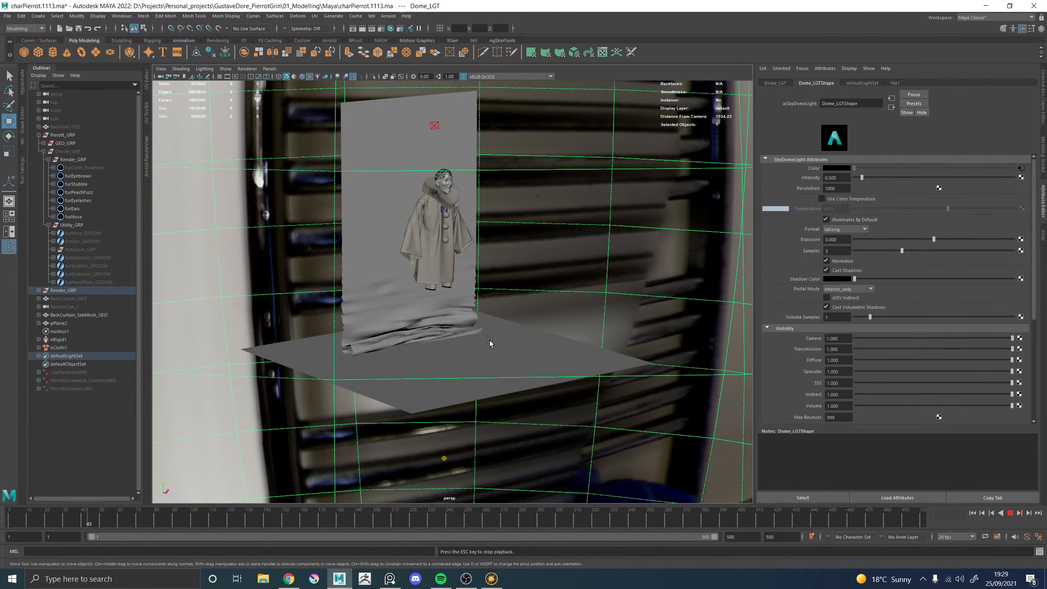
left_click_drag(460, 322, 499, 300, "alt")
middle_click_drag(435, 253, 427, 343, "alt")
left_click_drag(440, 308, 477, 343, "alt")
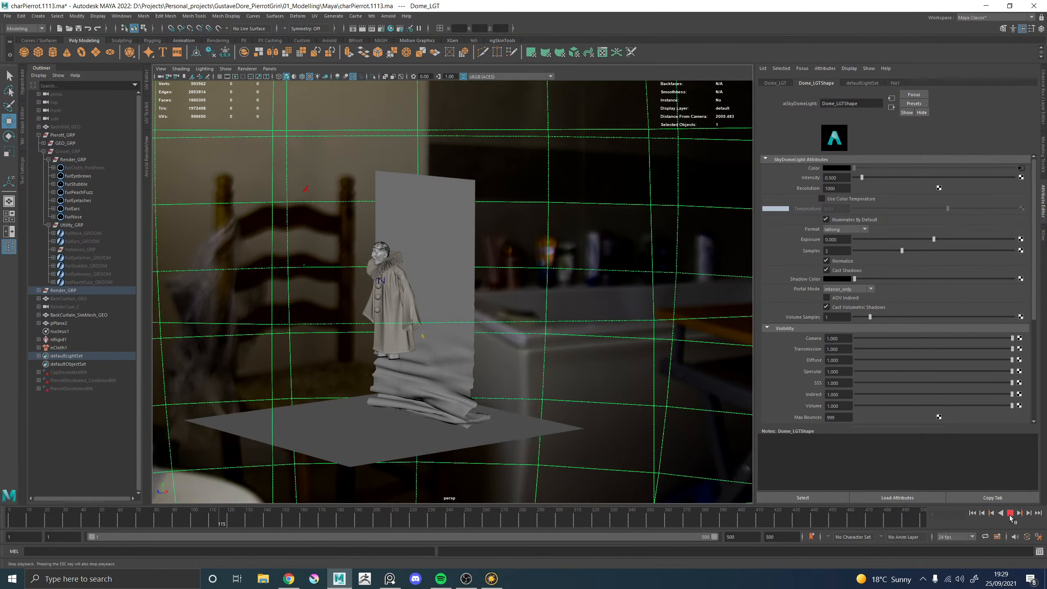
right_click_drag(528, 341, 548, 350, "alt")
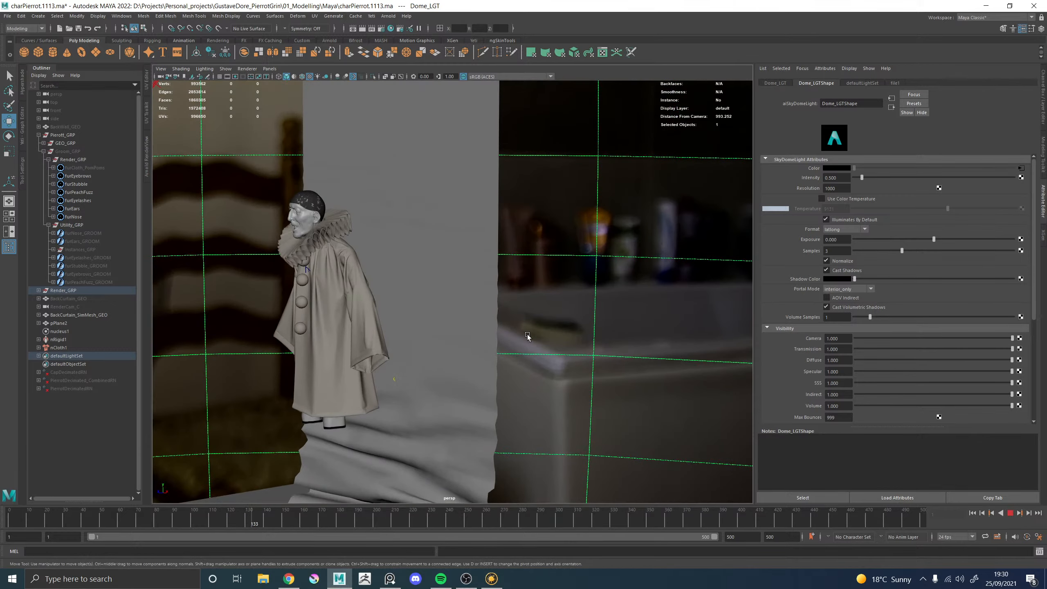
left_click_drag(527, 336, 579, 333, "alt")
right_click_drag(465, 329, 453, 326, "alt")
left_click_drag(458, 327, 520, 328, "alt")
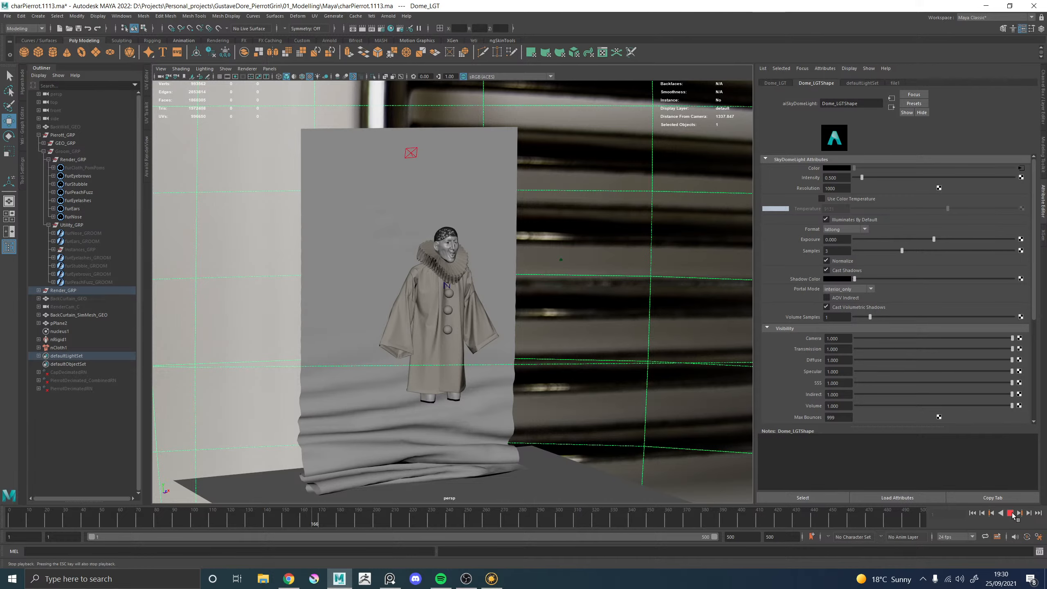
left_click(1011, 514)
left_click(346, 297)
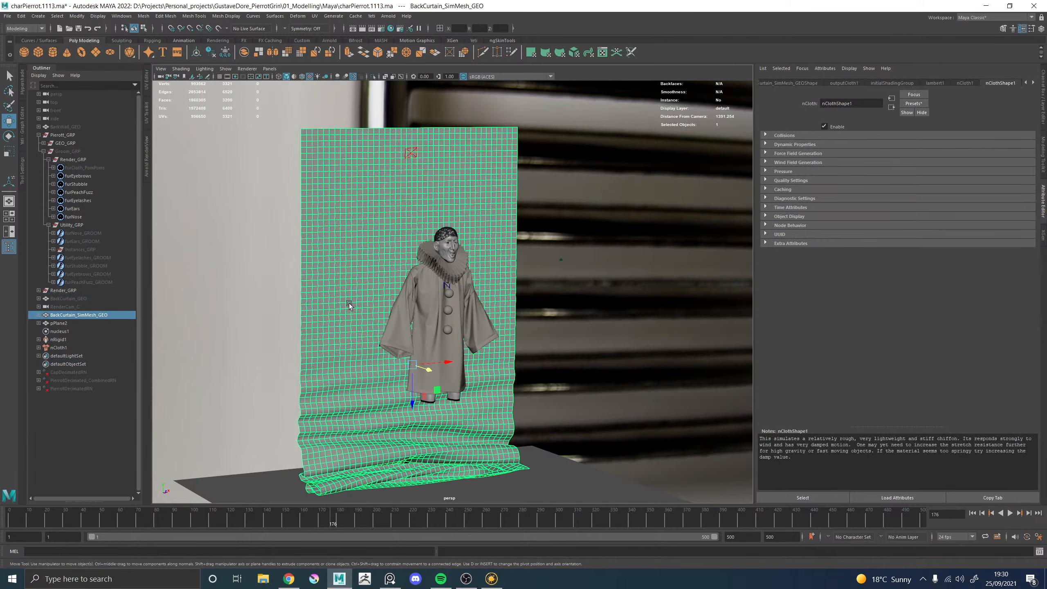
Hide Render_GRP and view the selected curtain mesh from the front
left_click(65, 292)
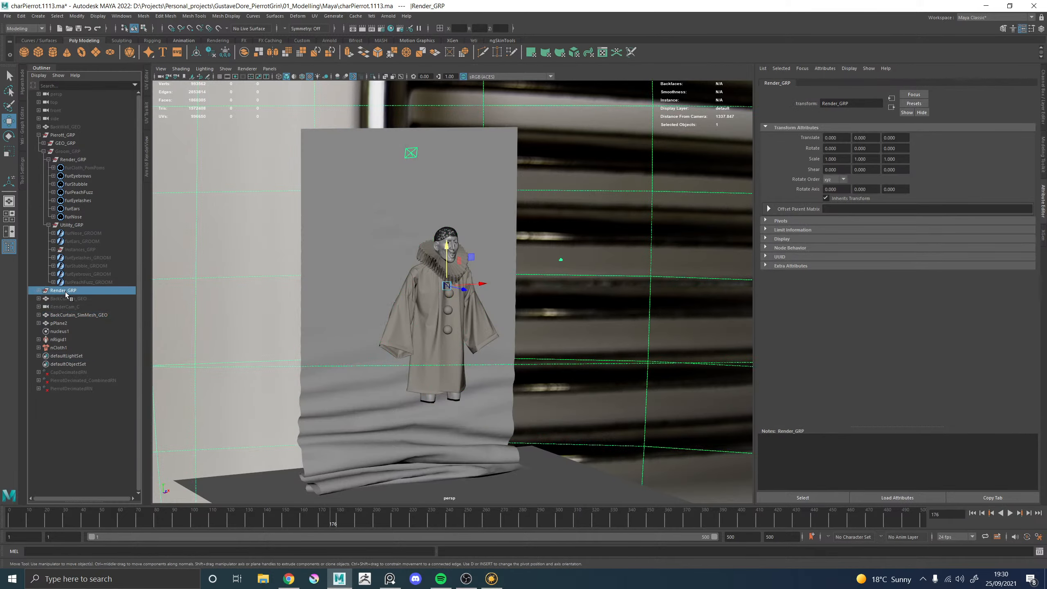
key("h")
right_click_drag(396, 226, 395, 227, "alt")
middle_click_drag(396, 227, 432, 179, "alt")
left_click(363, 235)
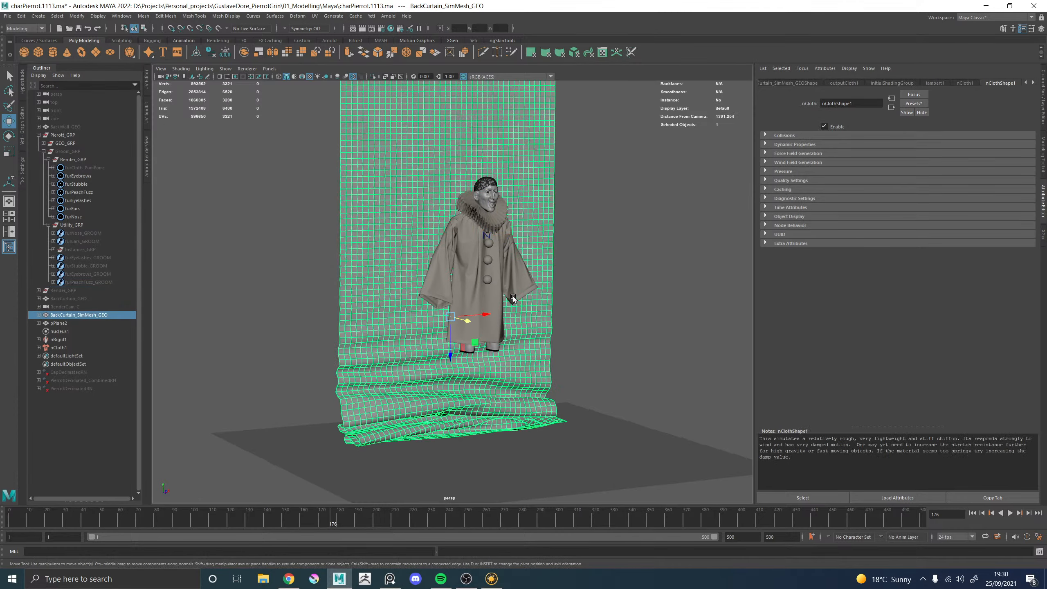
left_click_drag(511, 295, 479, 296, "alt")
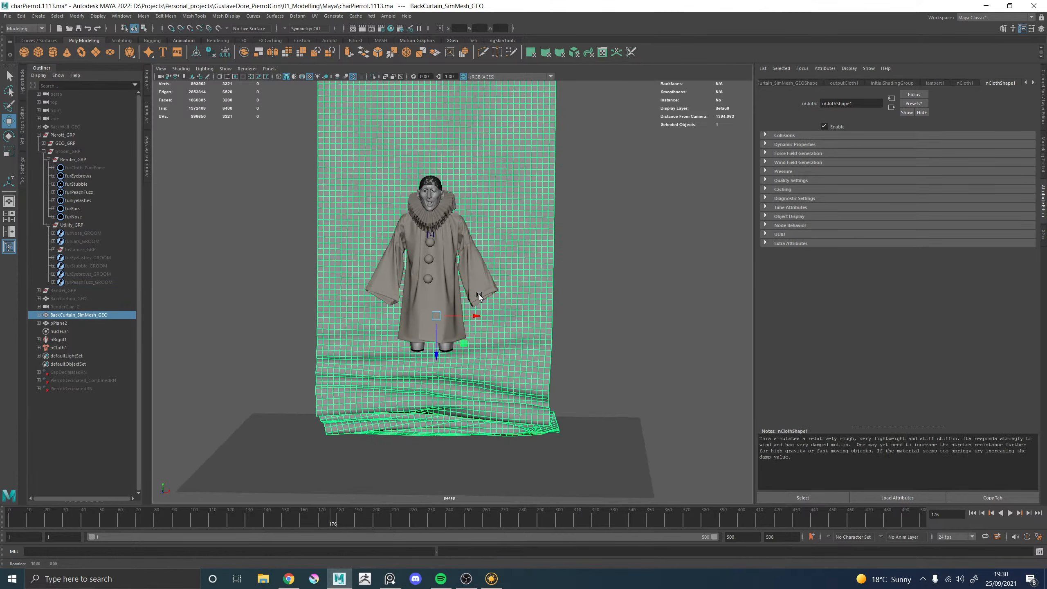
Hide the character's Cloth_GRP inside GEO_GRP and clear the selection
left_click(44, 144)
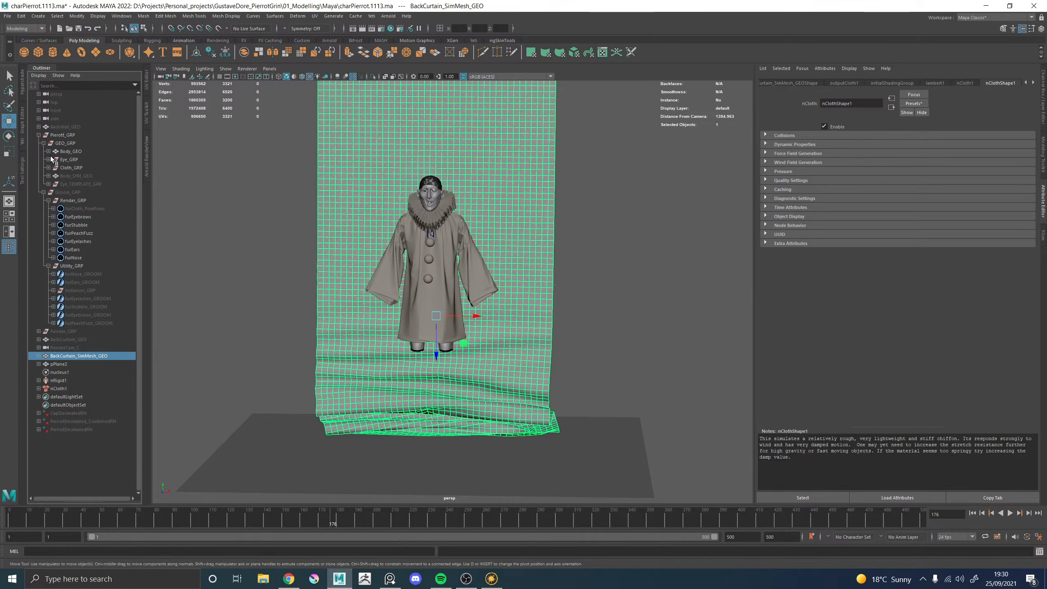
left_click(74, 169)
key("ctrl+h")
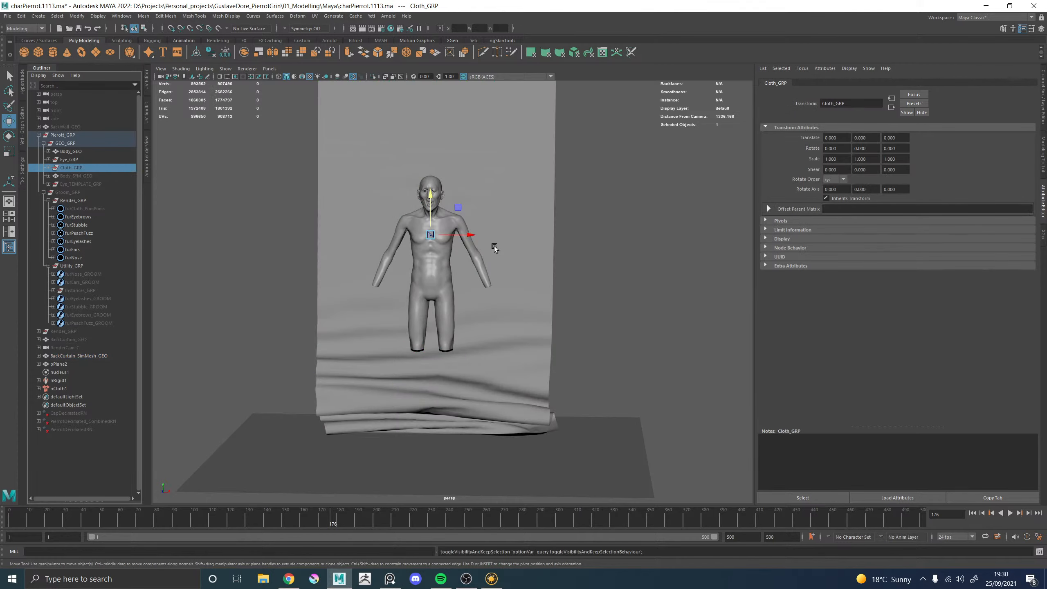
left_click_drag(494, 246, 641, 247, "alt")
left_click(641, 246)
Replay the curtain simulation from frame 1 in a wider view, select the curtain mesh and return to frame 1
left_click(992, 514)
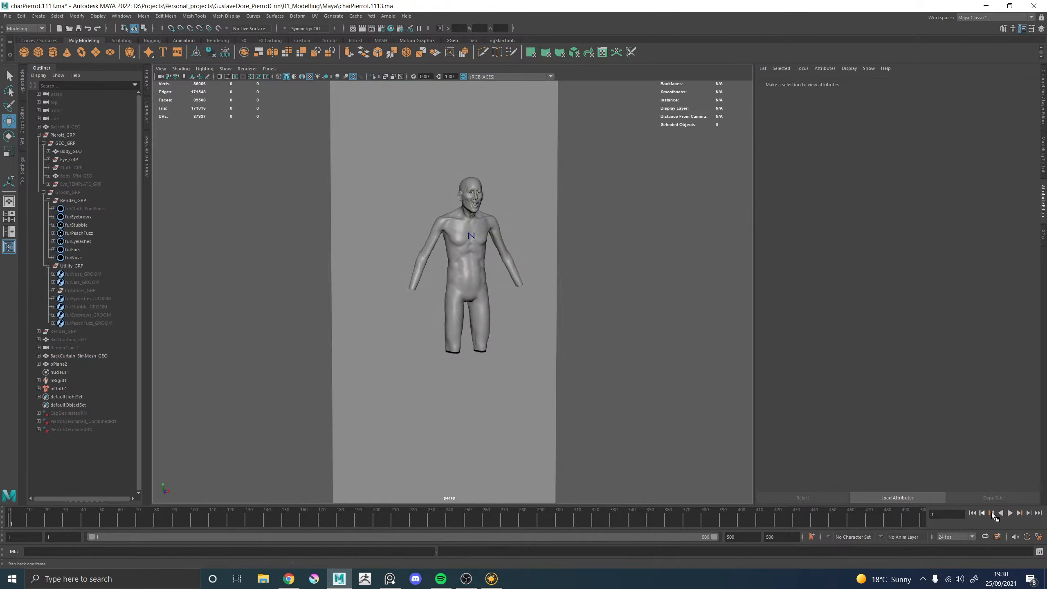
right_click_drag(658, 326, 515, 320, "alt")
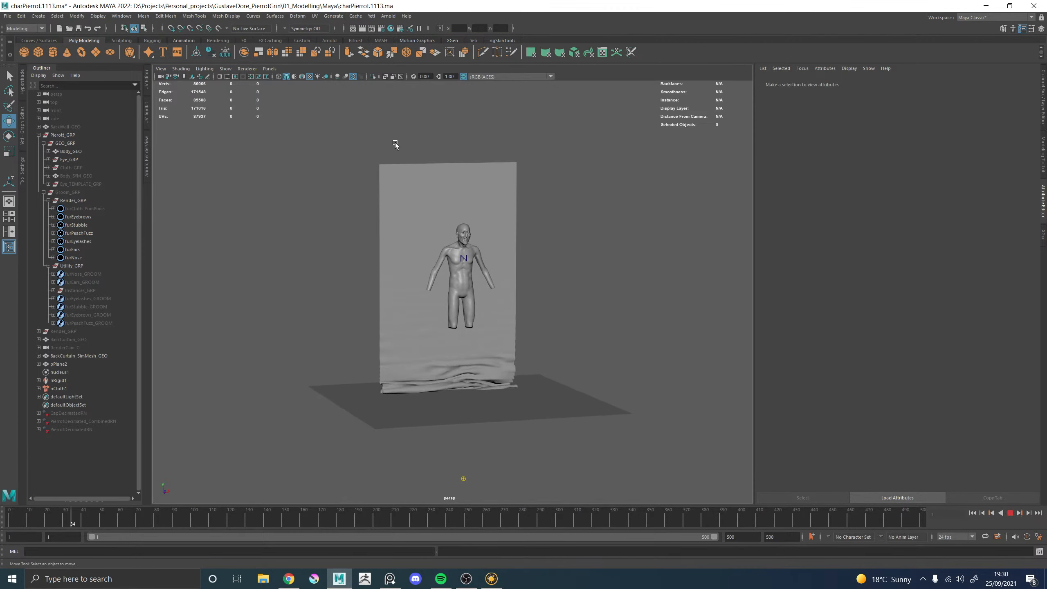
left_click(401, 180)
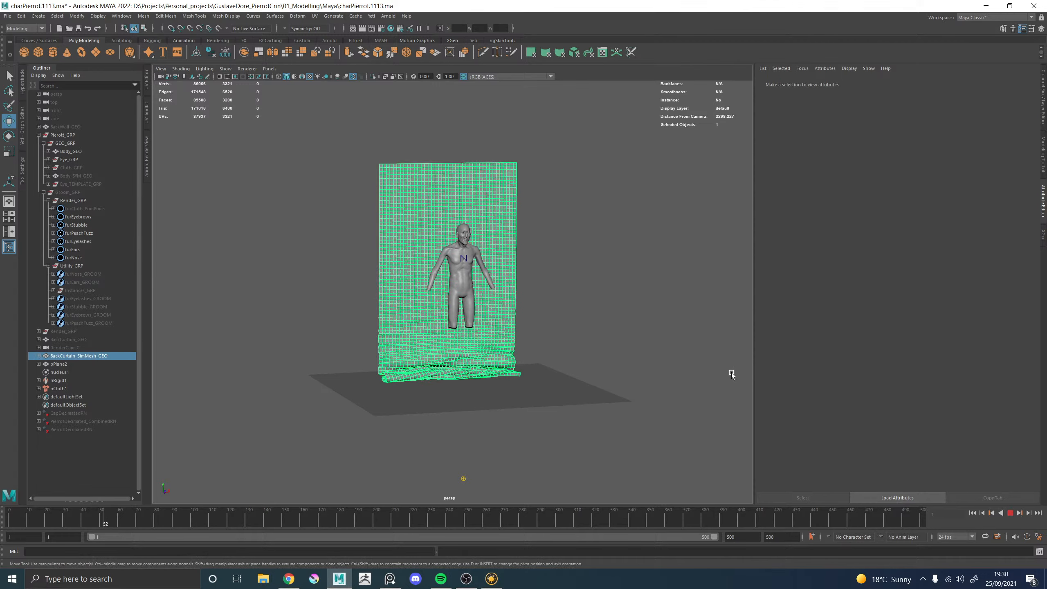
left_click(1010, 512)
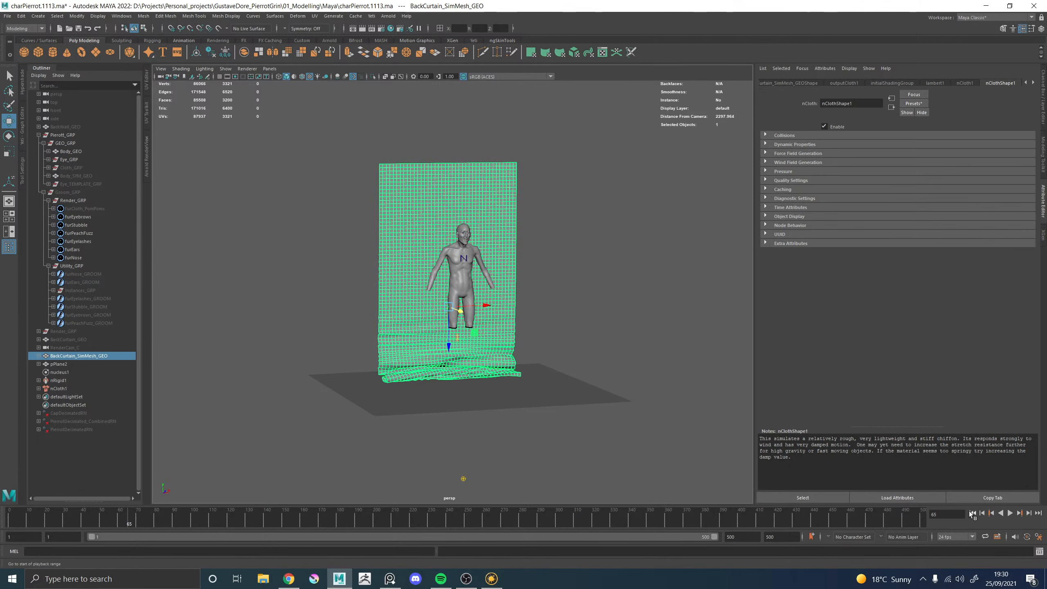
left_click(974, 512)
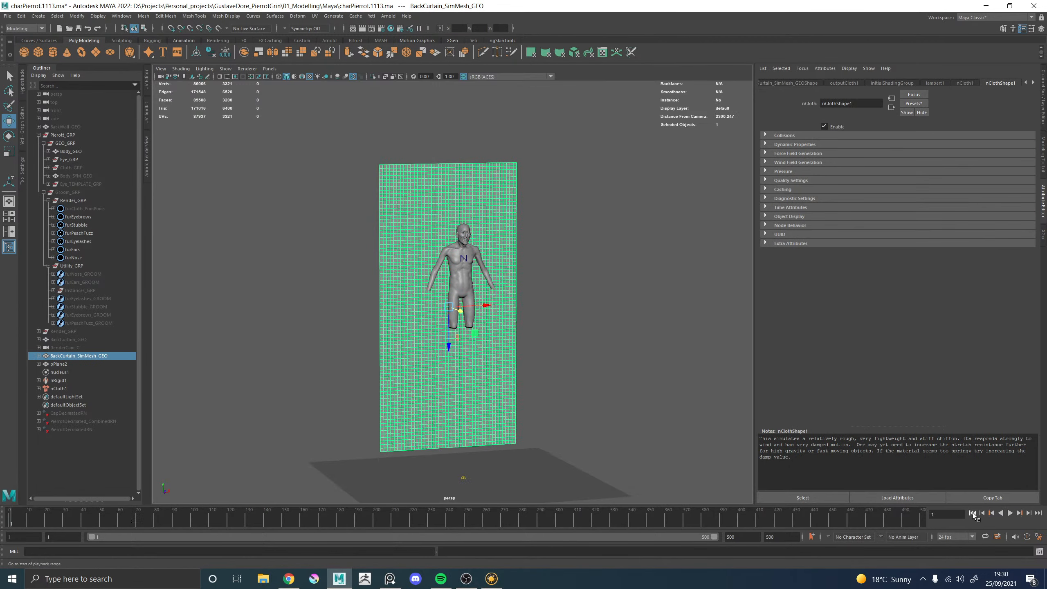
Examine the dynamic properties and collision settings of nClothShape1 and the curtain's other connected nodes
left_click(788, 144)
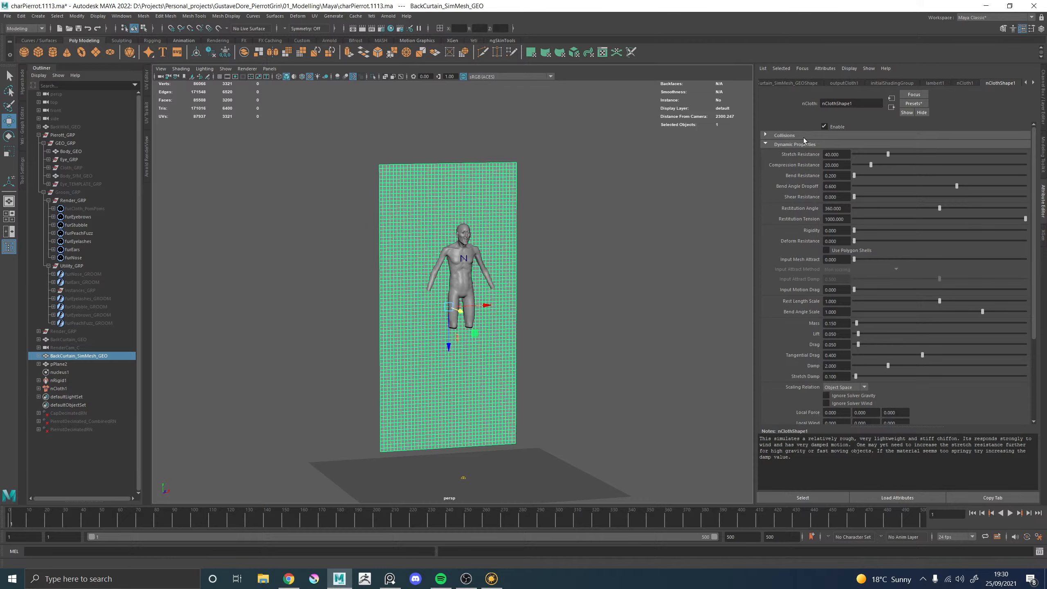
left_click(785, 136)
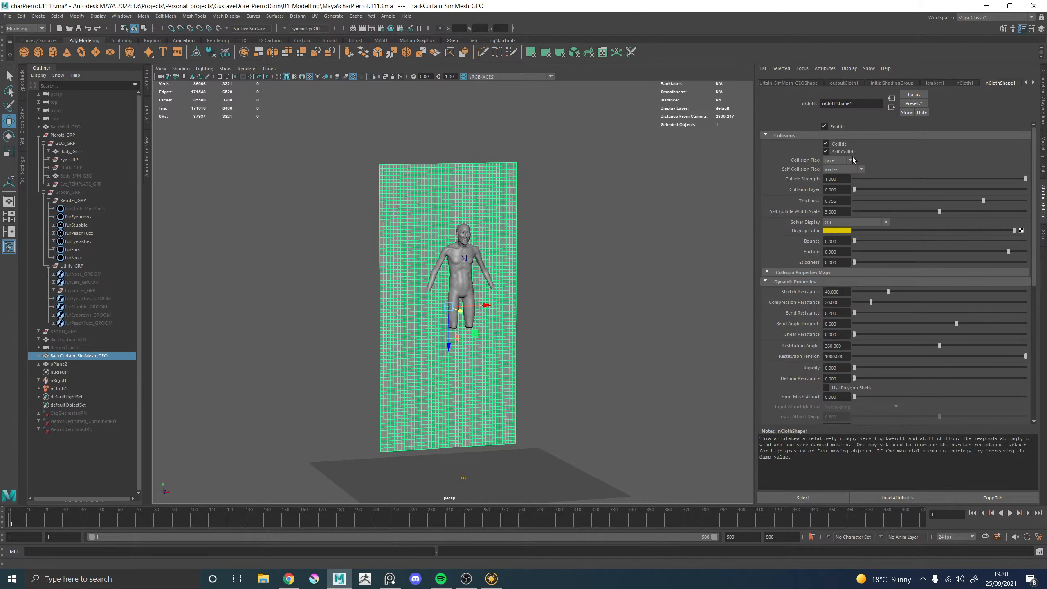
left_click(797, 83)
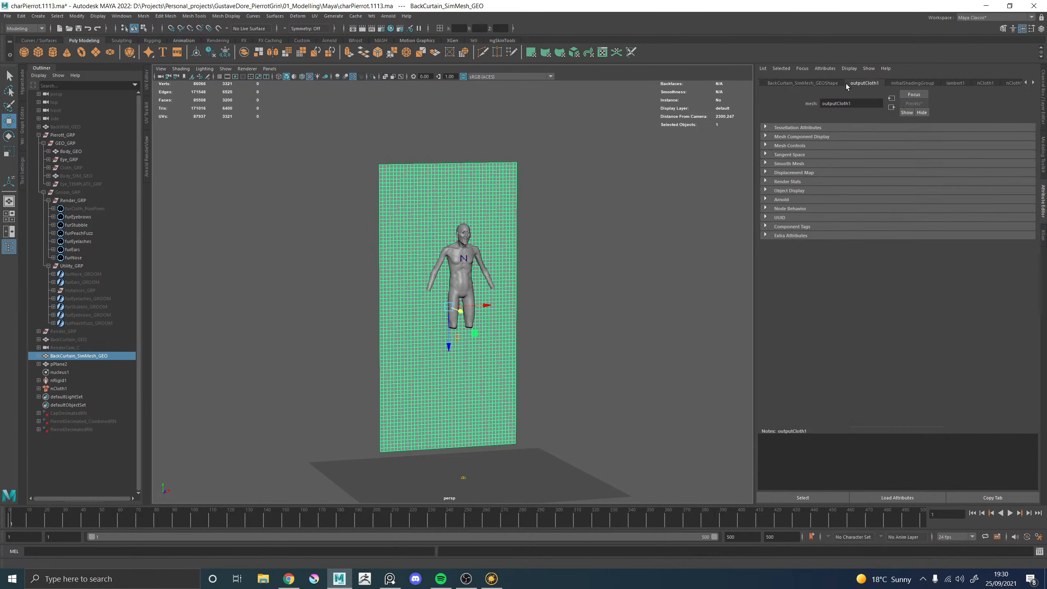
left_click(916, 85)
left_click(992, 83)
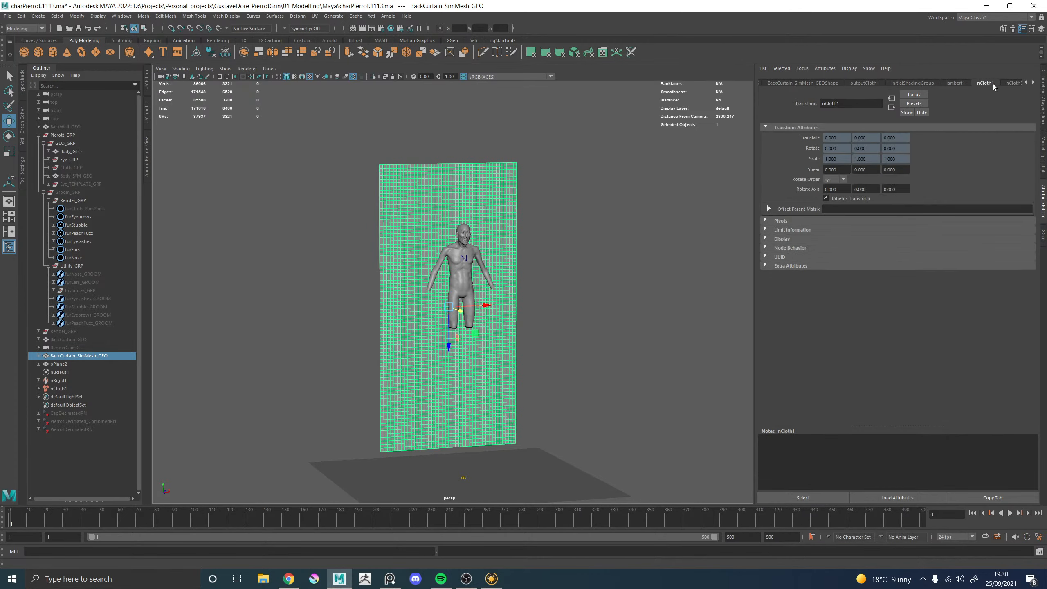
left_click(1011, 84)
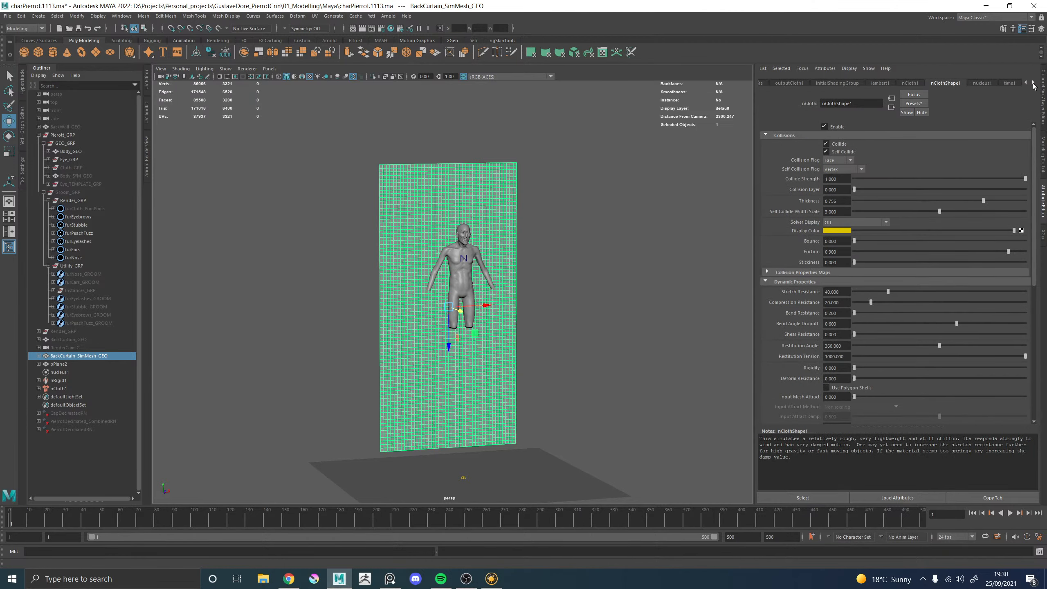
Set the nucleus1 solver's space scale to 0.1 after reviewing its solver and time attributes
left_click(969, 84)
scroll(802, 188, "up", 3)
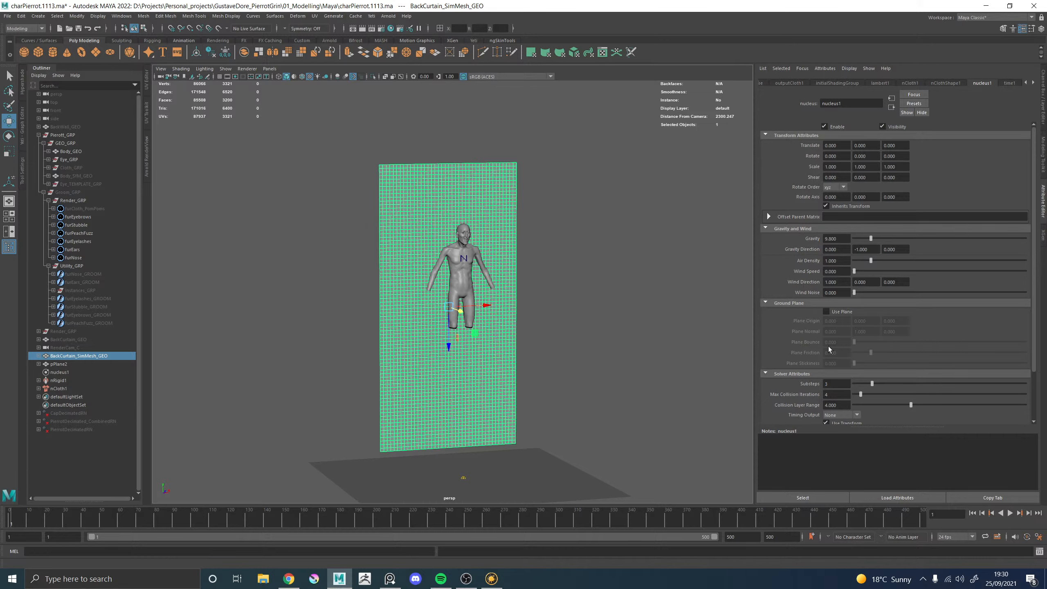
scroll(801, 339, "down", 3)
scroll(825, 347, "down", 1)
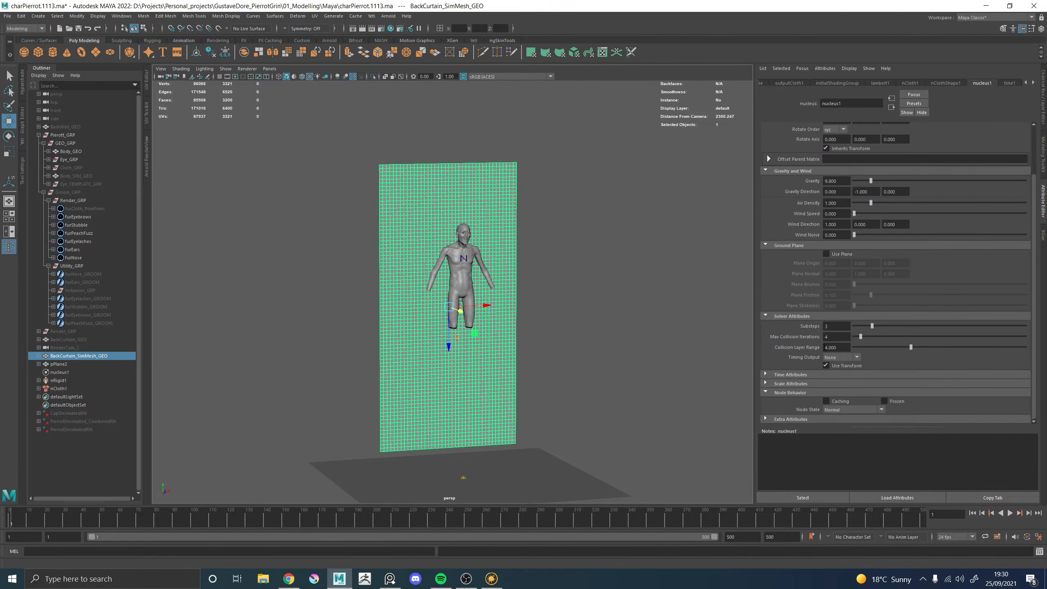
left_click(799, 375)
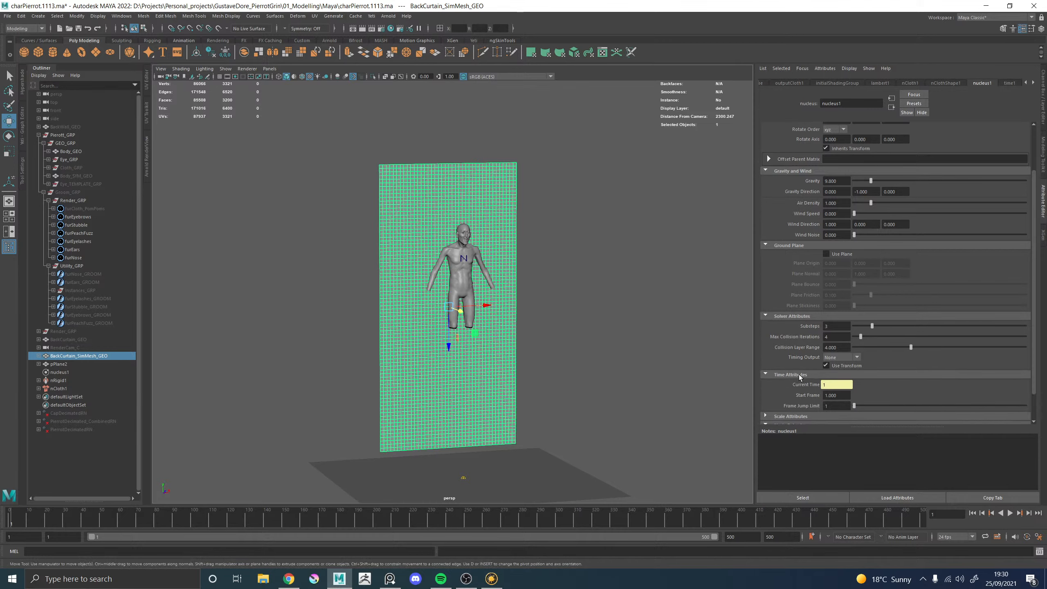
scroll(798, 375, "down", 2)
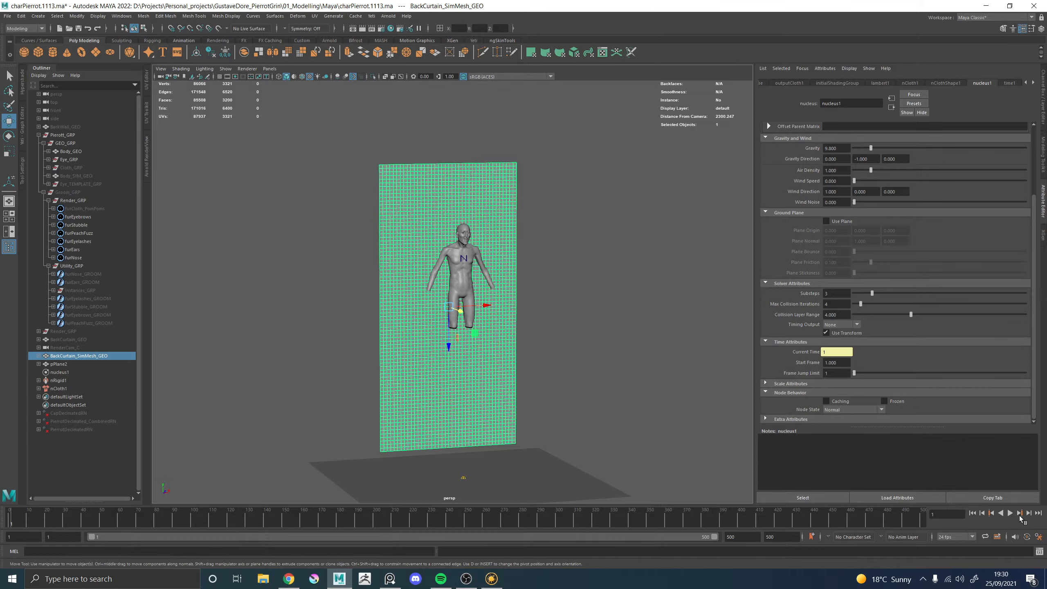
left_click(791, 384)
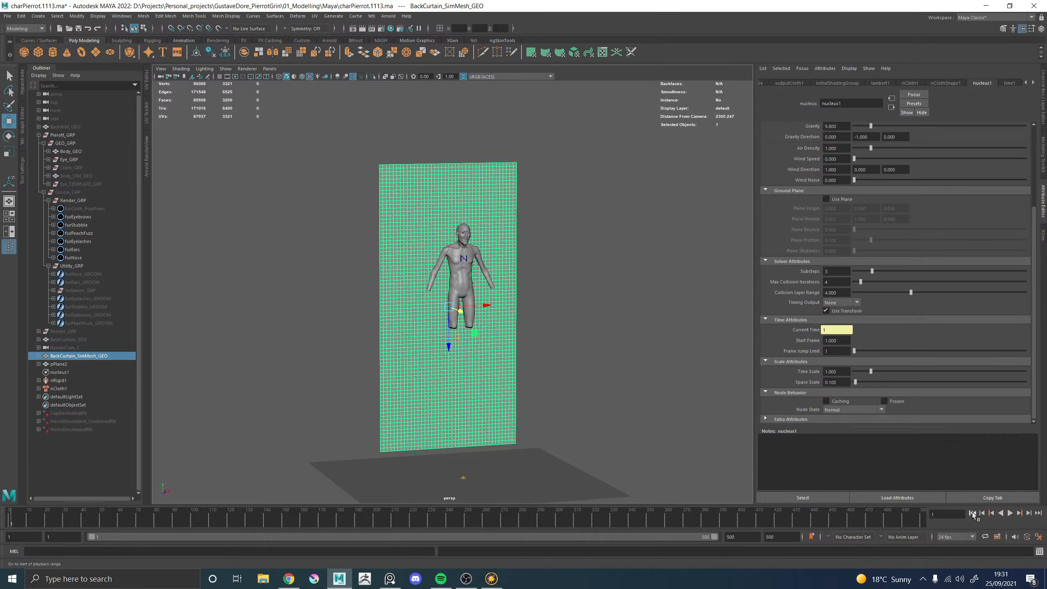
Play the curtain simulation with the 0.1 space scale, keep the curtain selected and return to frame 1
left_click(1009, 513)
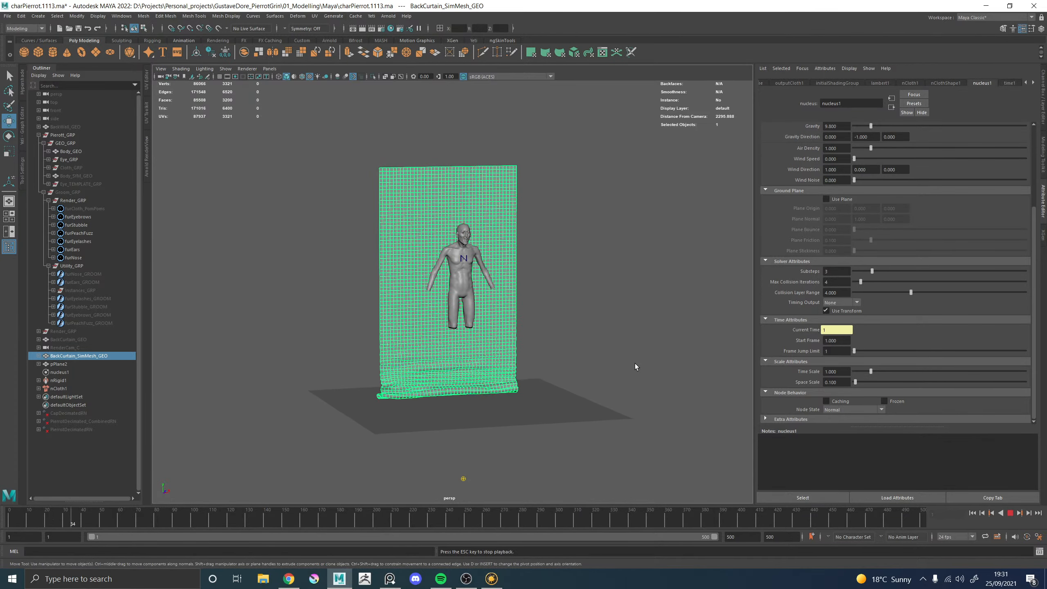
left_click(649, 342)
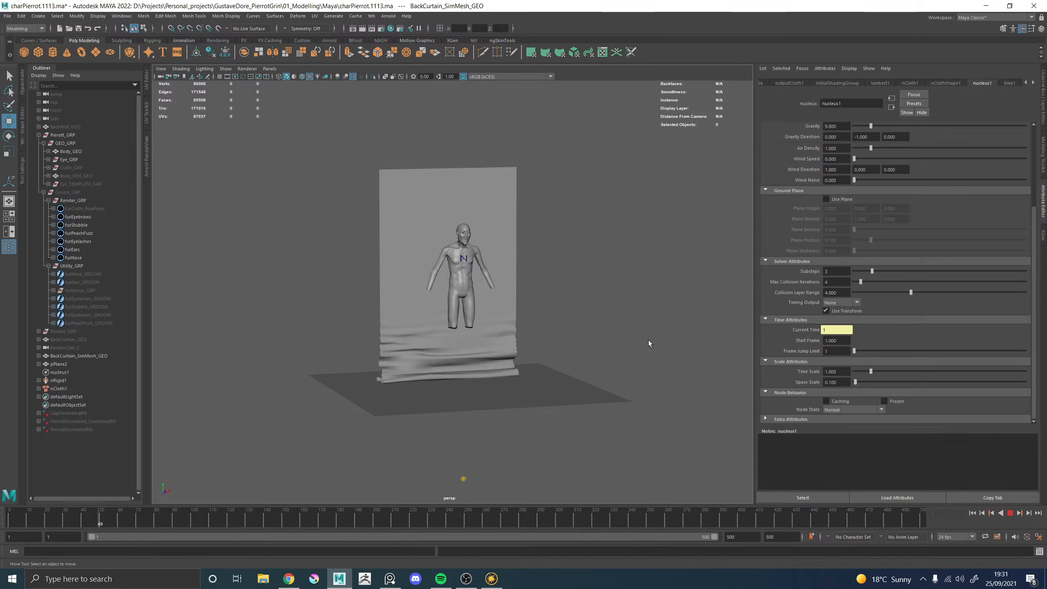
left_click(446, 362)
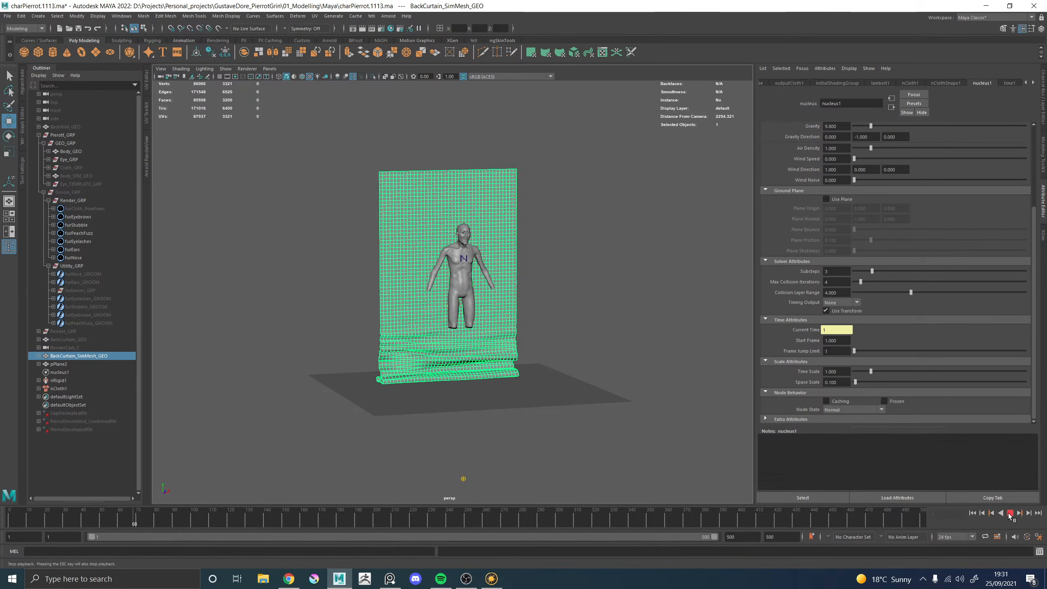
left_click(1010, 514)
left_click(973, 513)
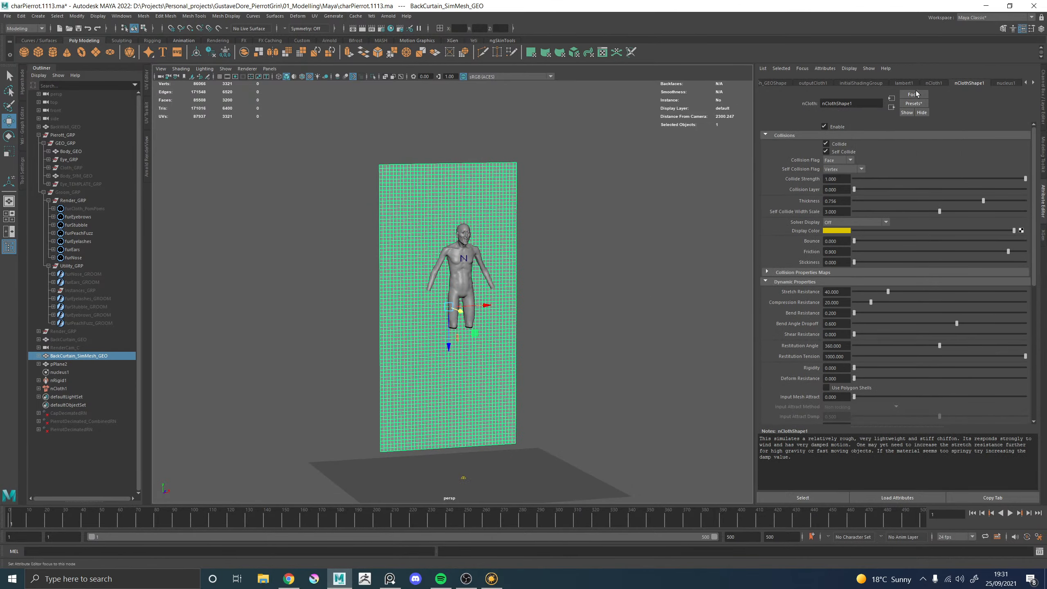
Replace the curtain's nCloth settings with the silk preset
left_click(914, 105)
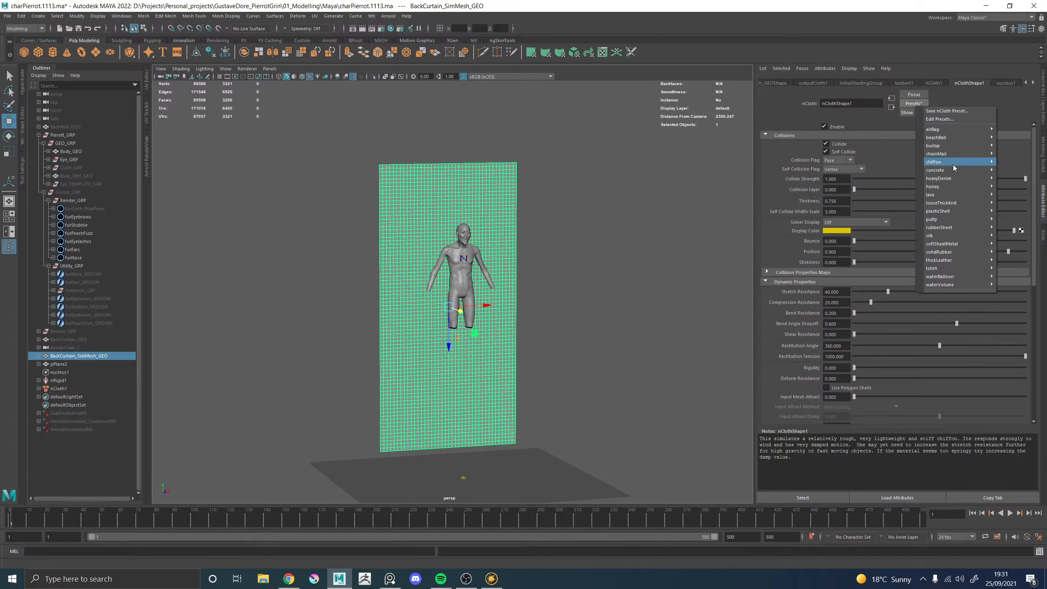
mouse_move(939, 221)
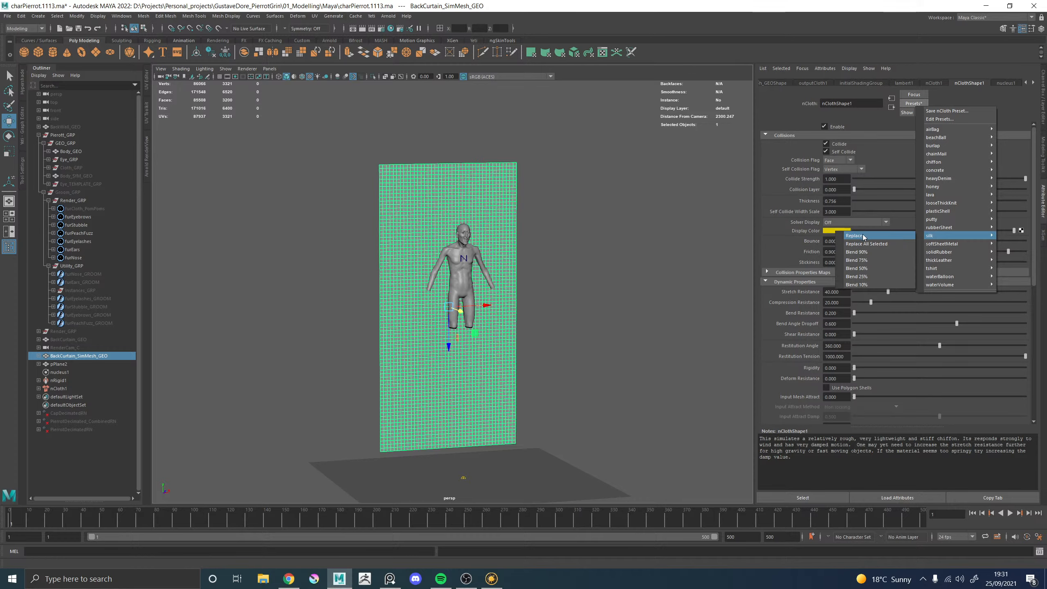
left_click(901, 239)
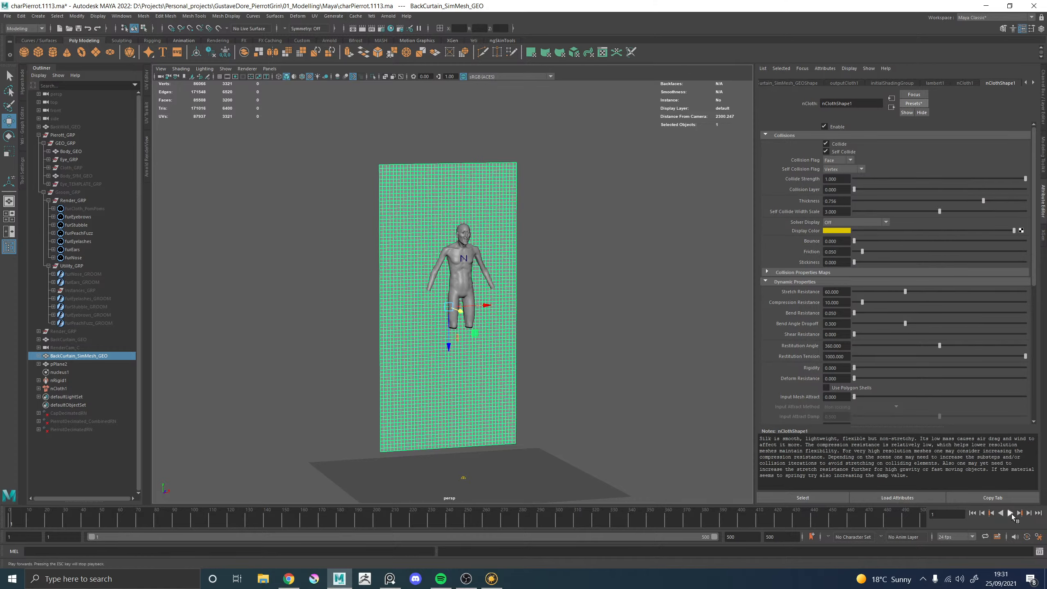
Play the silk curtain simulation, inspect the falling cloth from the front, side and back, and return to frame 1
left_click(1010, 513)
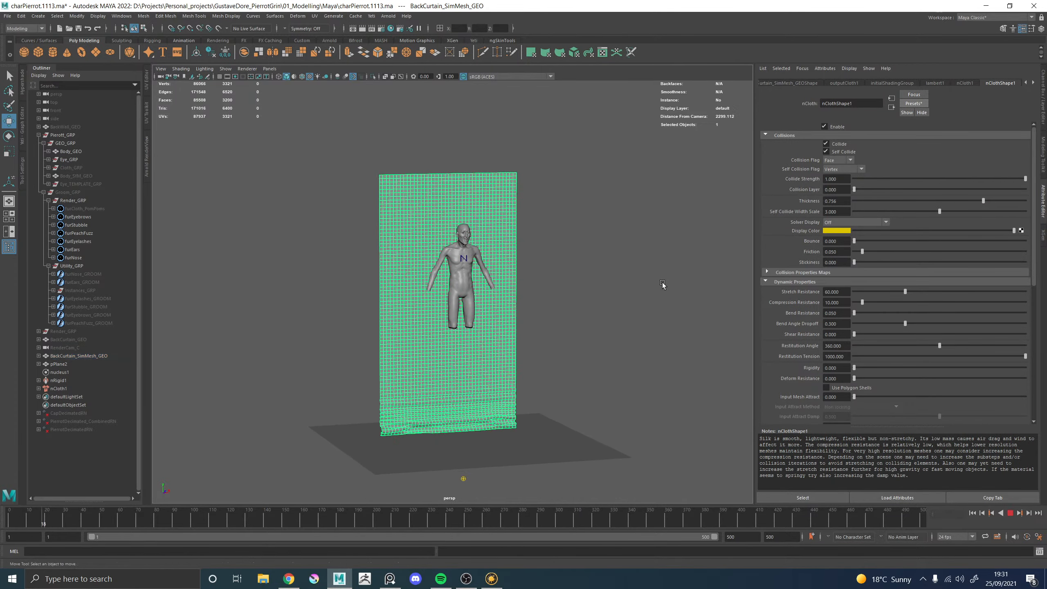
left_click(663, 284)
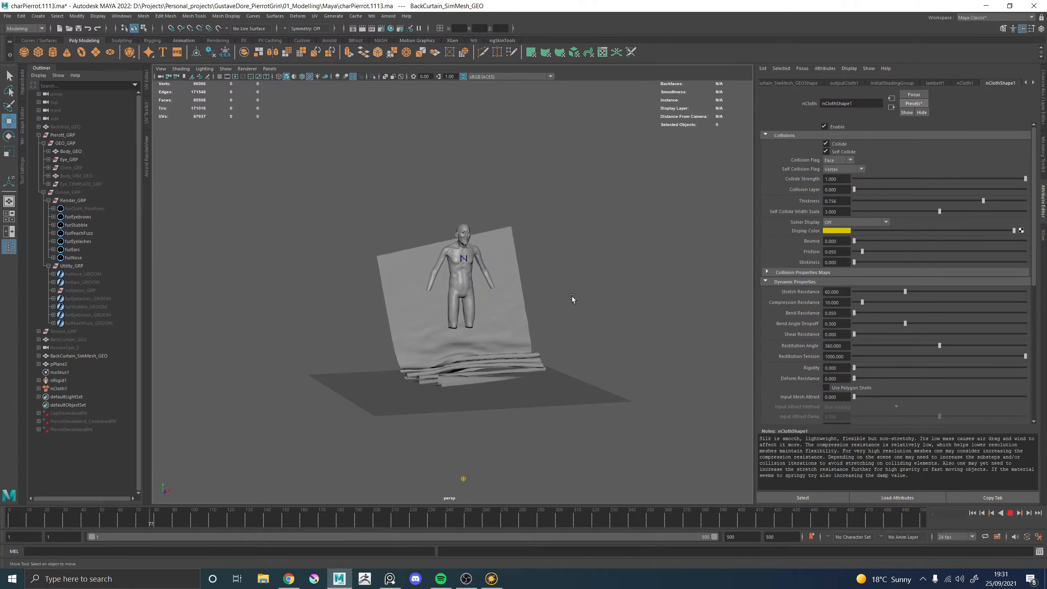
left_click_drag(572, 296, 540, 273, "alt")
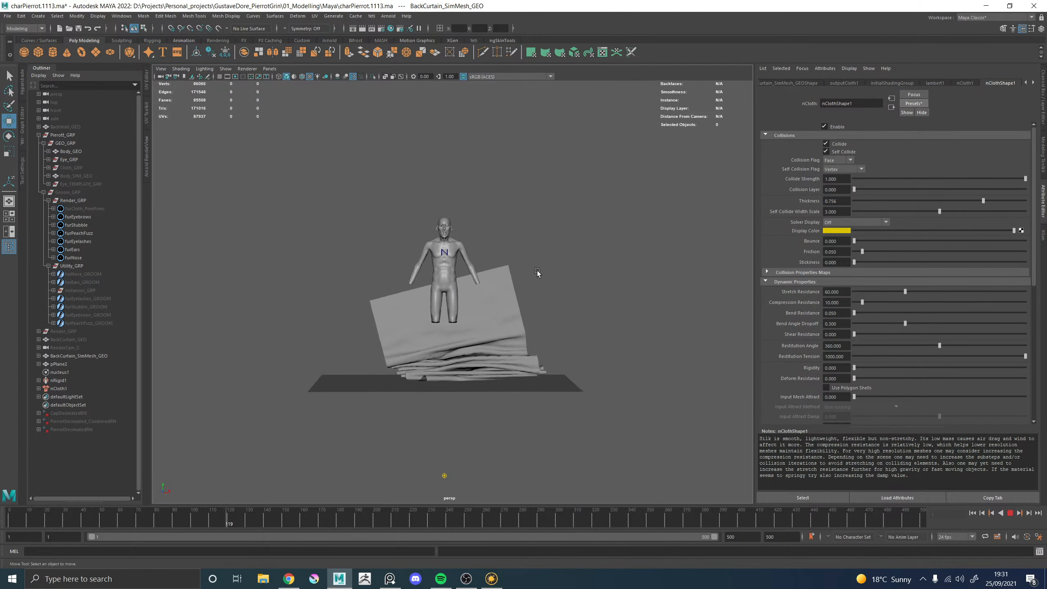
left_click_drag(521, 275, 539, 273, "alt")
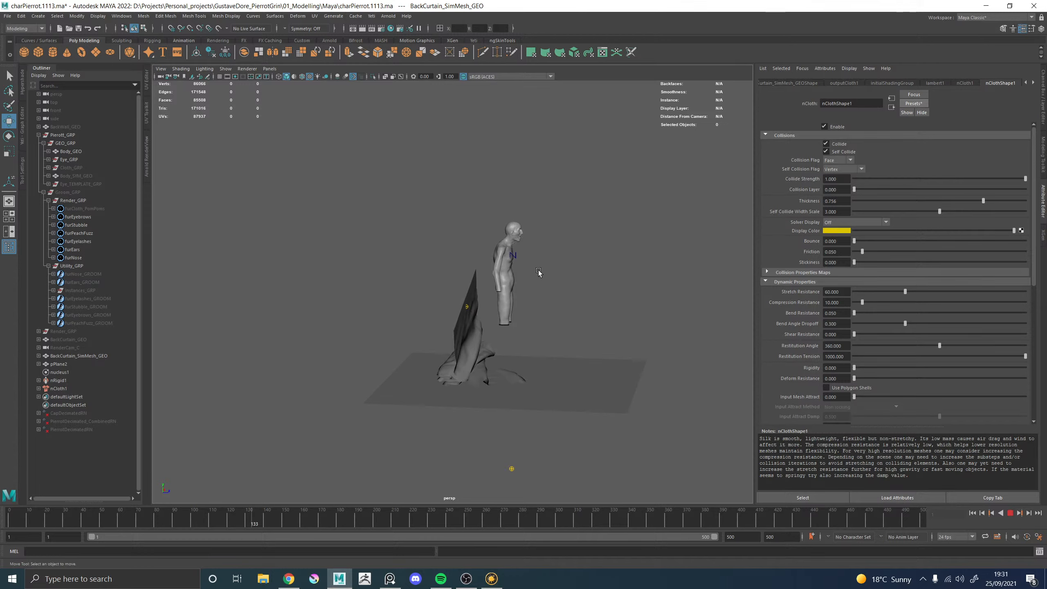
right_click_drag(538, 272, 556, 346, "alt")
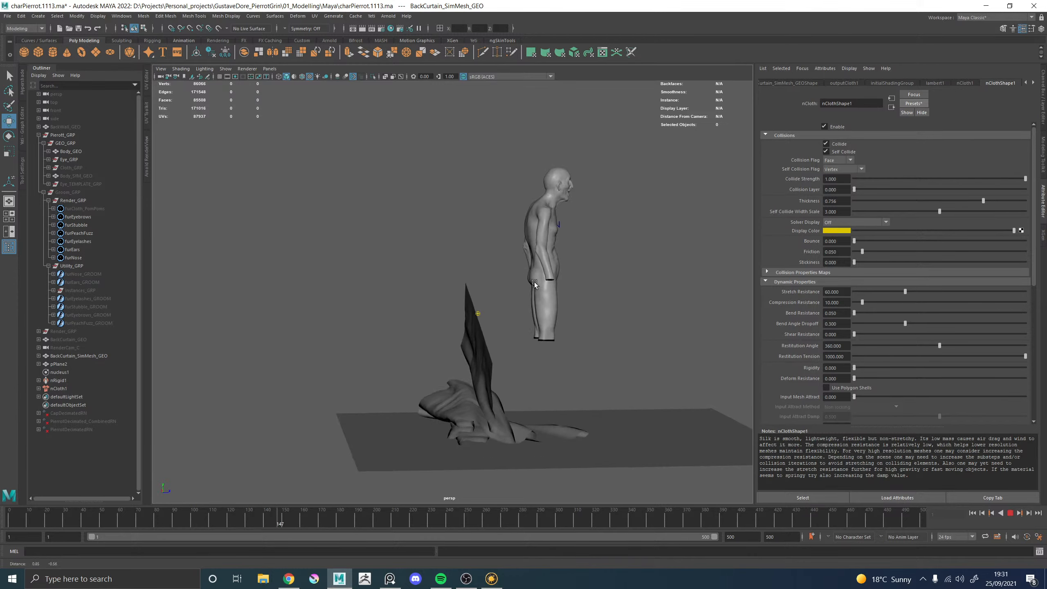
left_click_drag(502, 316, 502, 315, "alt")
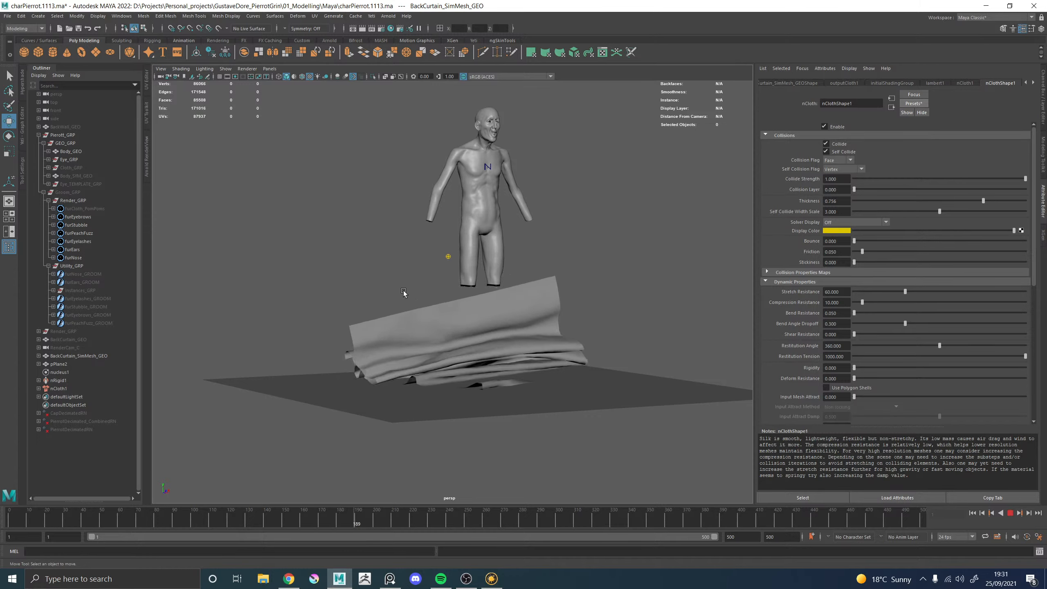
left_click_drag(404, 292, 532, 293, "alt")
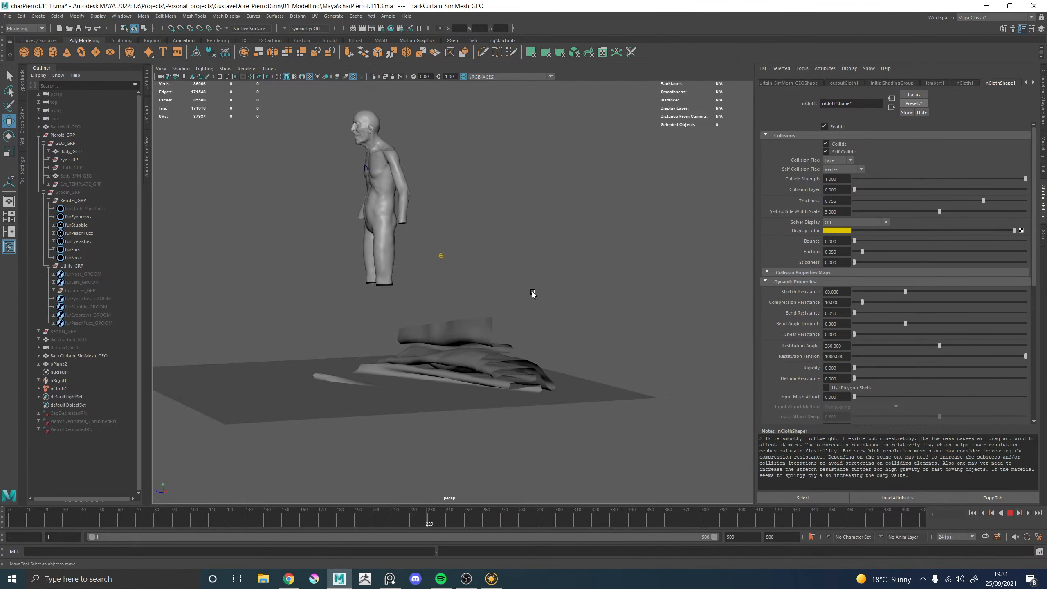
left_click_drag(450, 301, 443, 302, "alt")
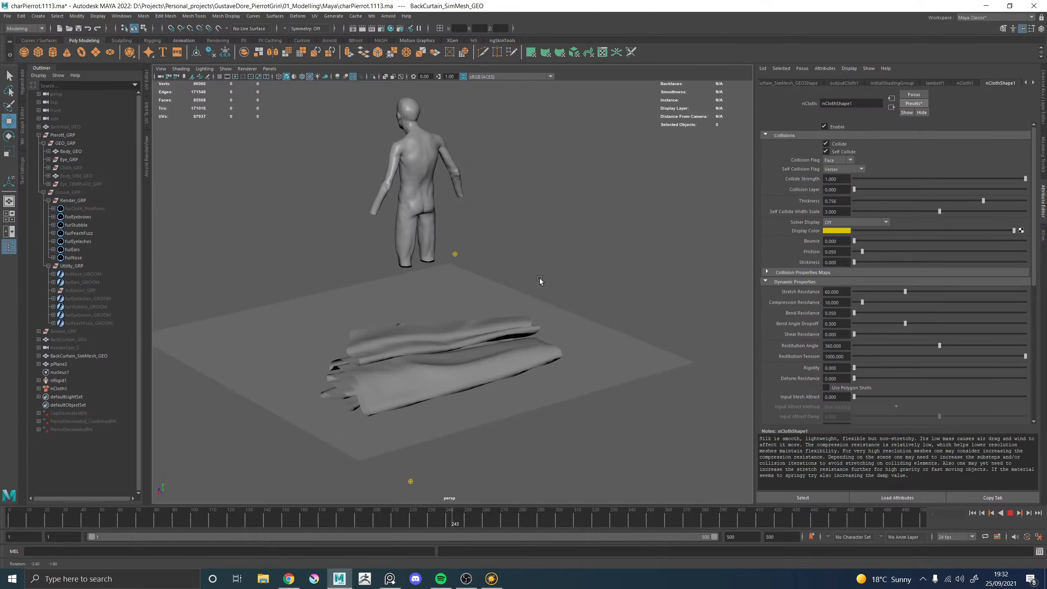
left_click_drag(540, 279, 496, 286, "alt")
left_click_drag(535, 323, 650, 422, "alt")
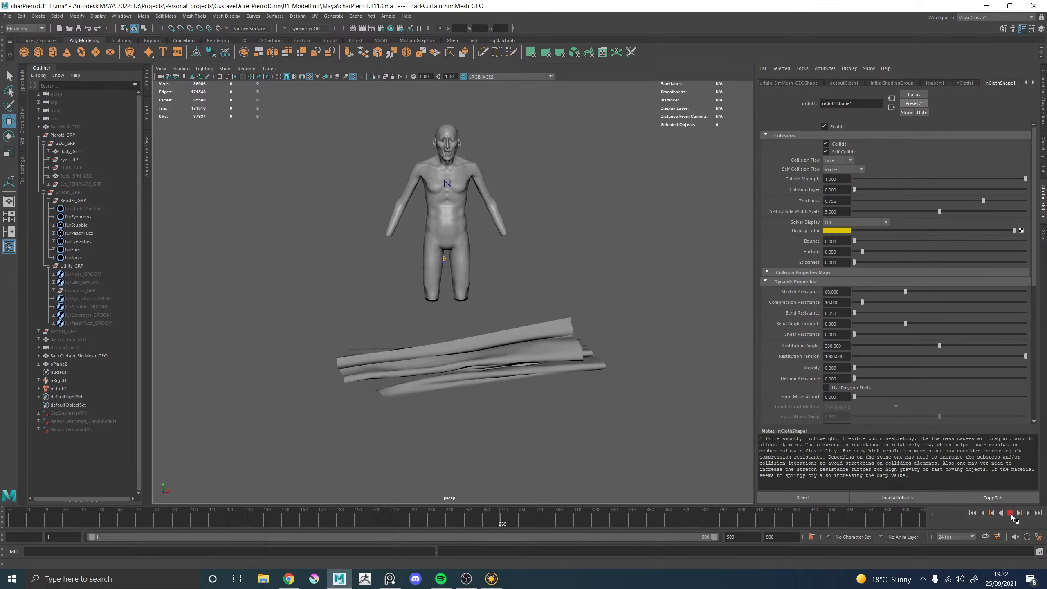
left_click(1010, 513)
left_click(973, 513)
Select the curtain mesh and replace its nCloth settings with the tshirt preset
left_click(518, 304)
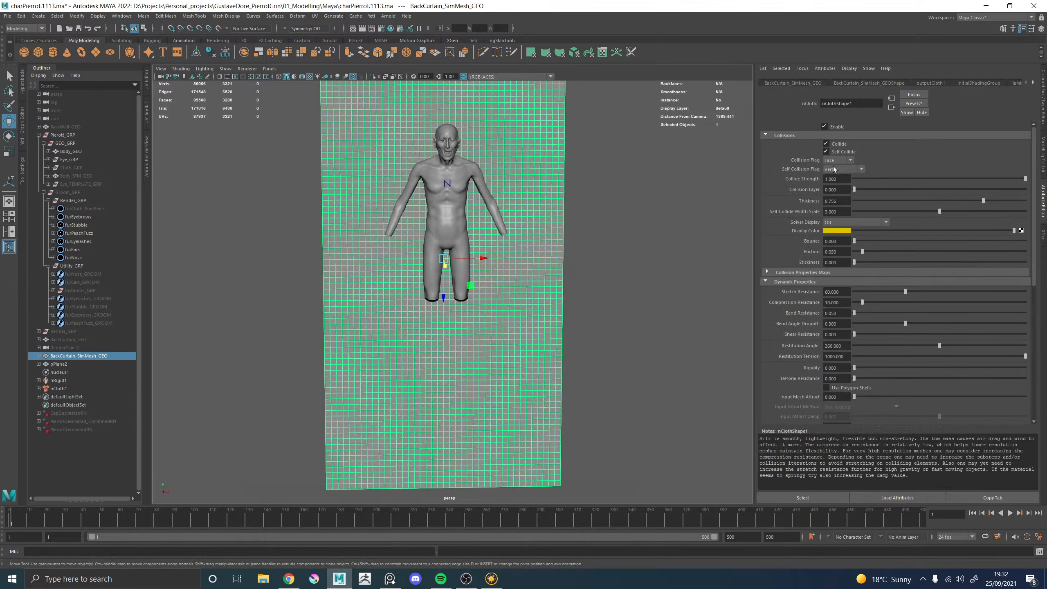
left_click(908, 104)
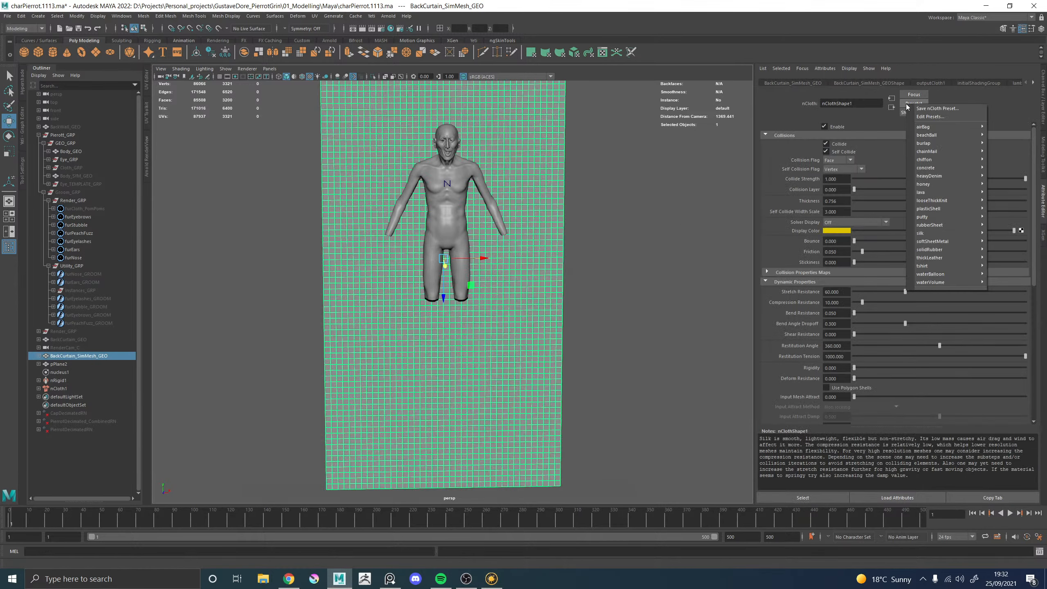
mouse_move(928, 267)
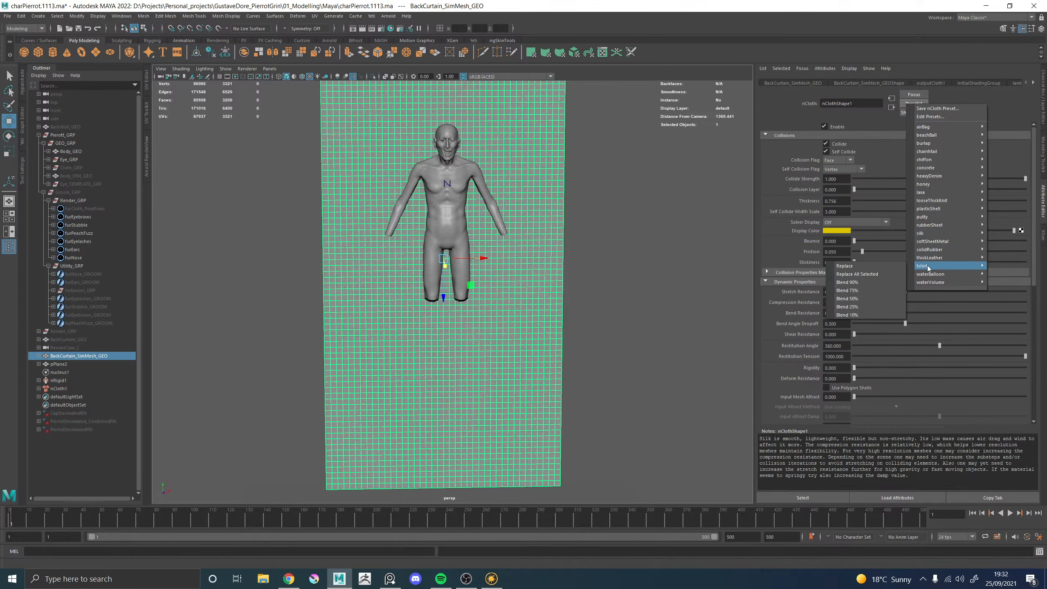
left_click(876, 267)
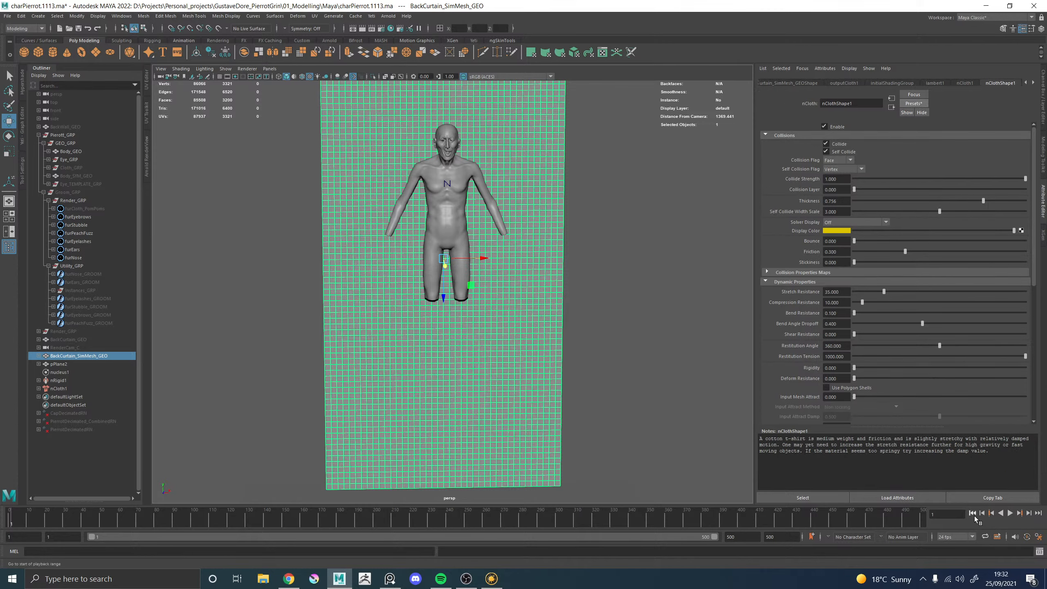
Play the curtain simulation with the tshirt preset from an angled view, stop it and return to frame 1
left_click(613, 230)
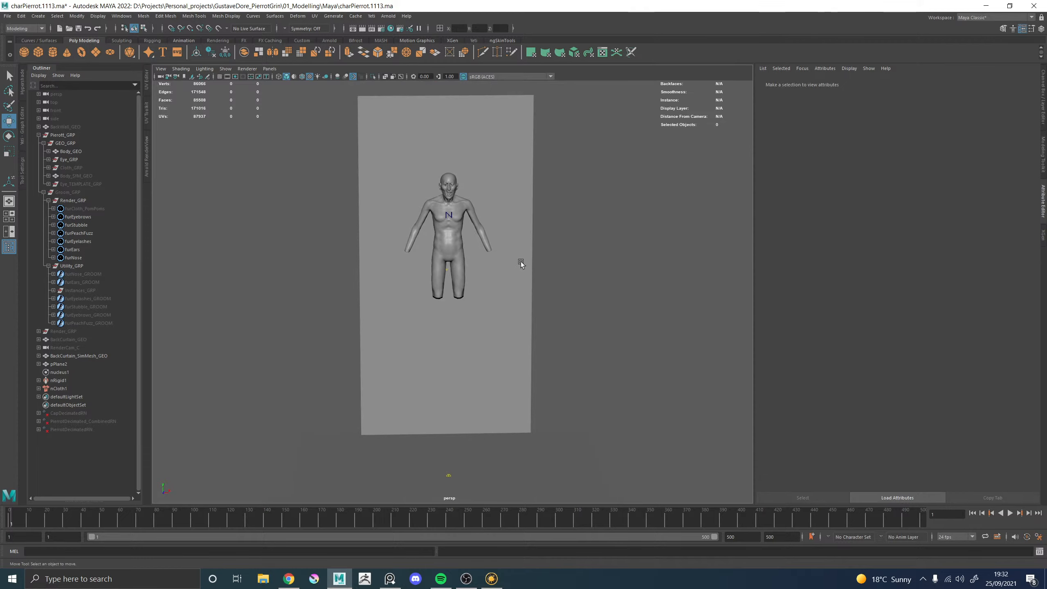
left_click_drag(521, 261, 553, 258, "alt")
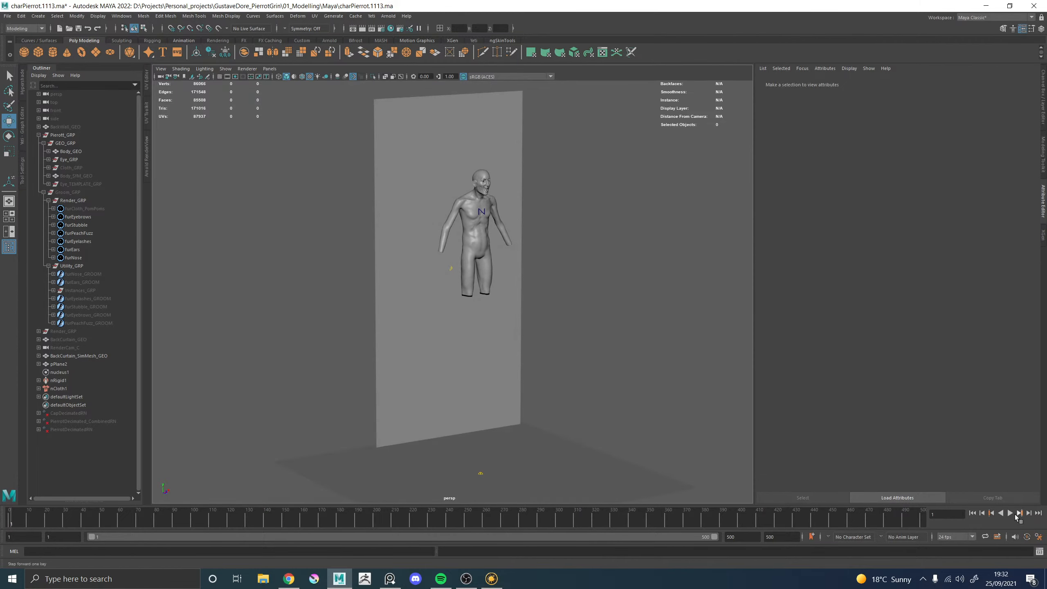
left_click(1010, 513)
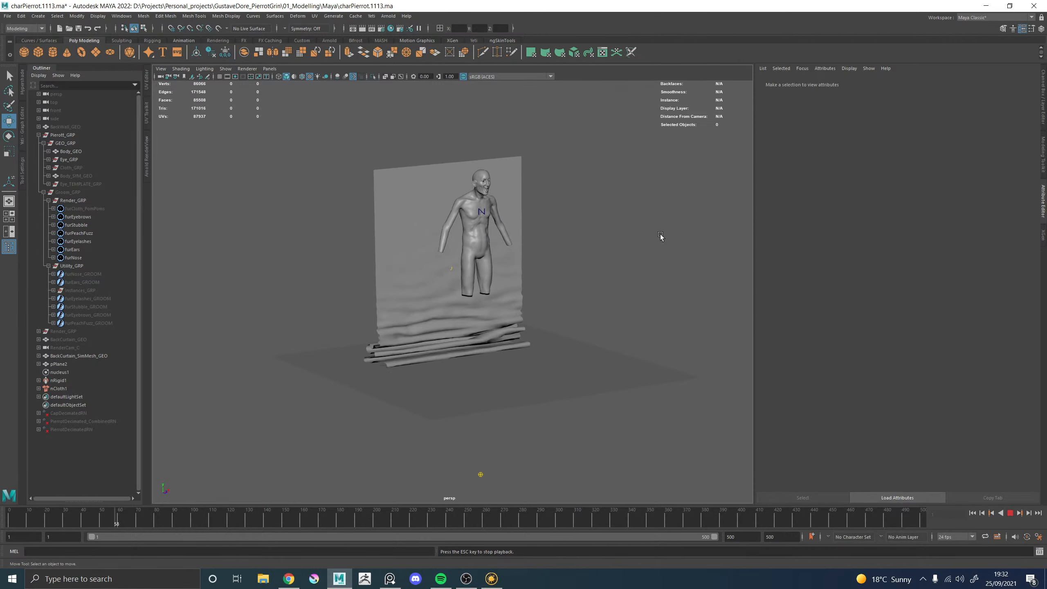
left_click(1011, 513)
left_click(971, 513)
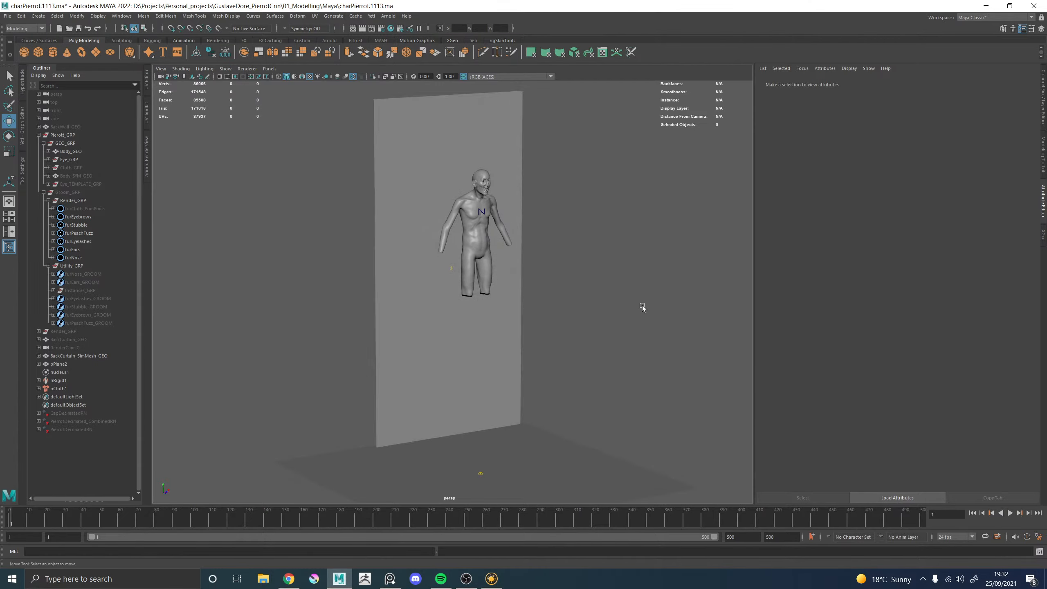
left_click(469, 127)
middle_click_drag(450, 123, 468, 251, "alt")
right_click_drag(467, 250, 527, 249, "alt")
left_click_drag(527, 250, 470, 243, "alt")
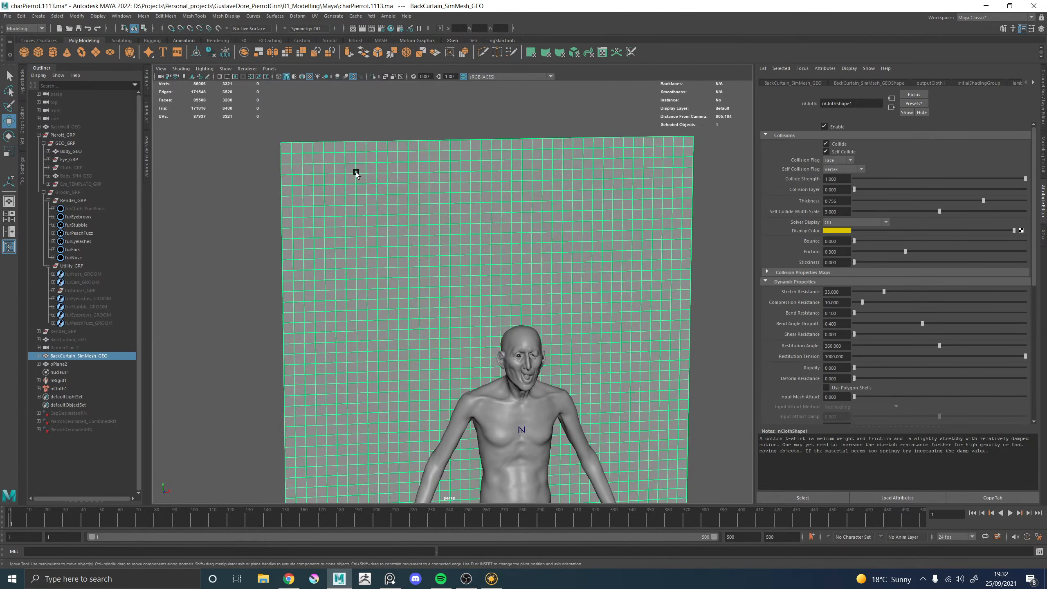
right_click_drag(355, 170, 321, 171)
left_click(279, 145)
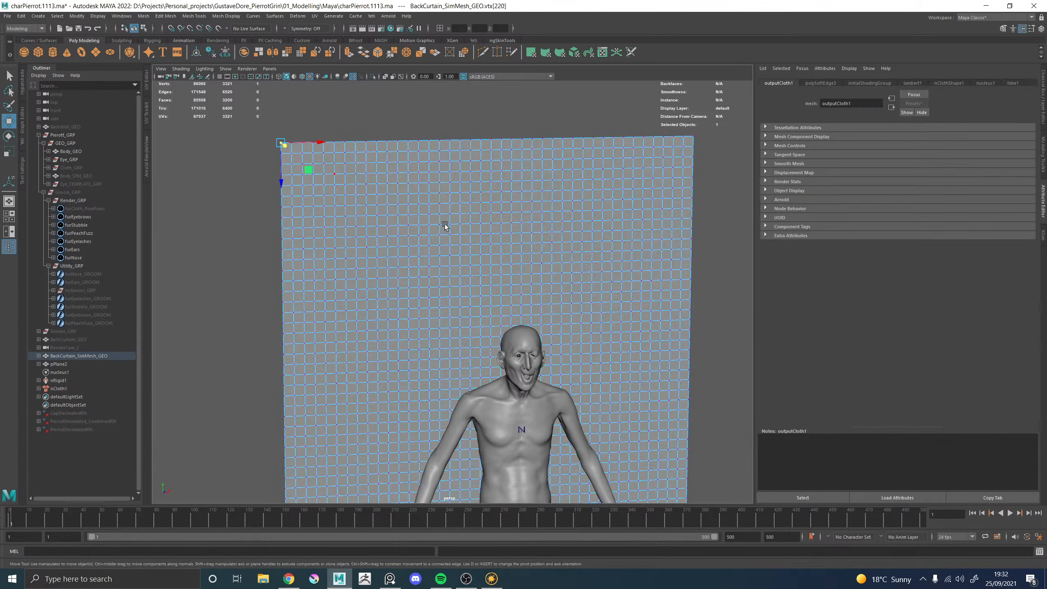
mouse_move(446, 225)
right_mouse_down("alt")
mouse_move(399, 249)
mouse_move(428, 225)
right_mouse_up("alt")
left_click(524, 195)
Create a polygon cube and raise it to the middle of the curtain's top edge
right_click_drag(676, 206, 626, 217, "alt")
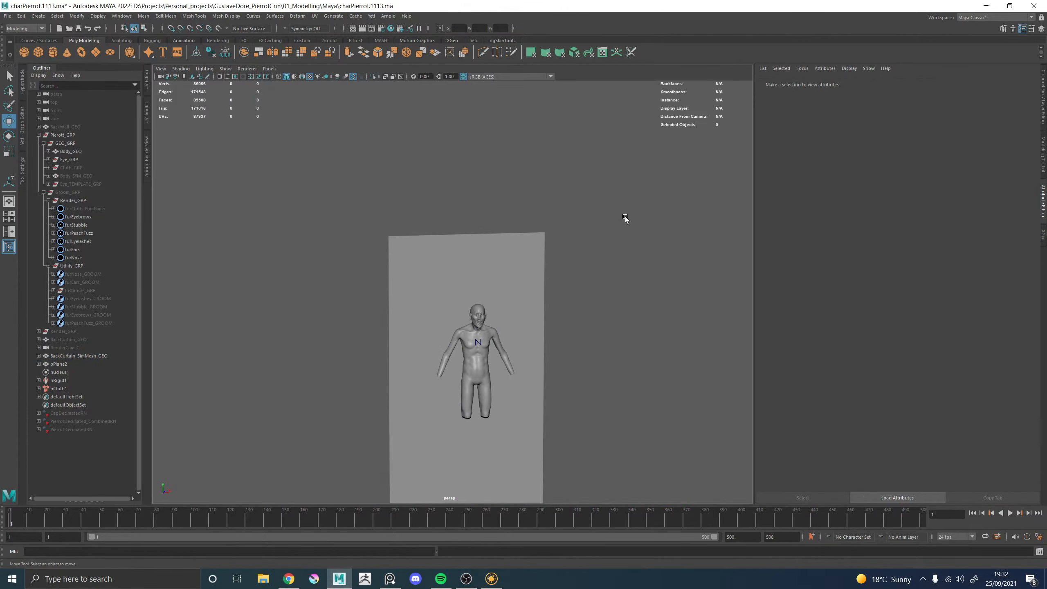
right_click(598, 209, "shift")
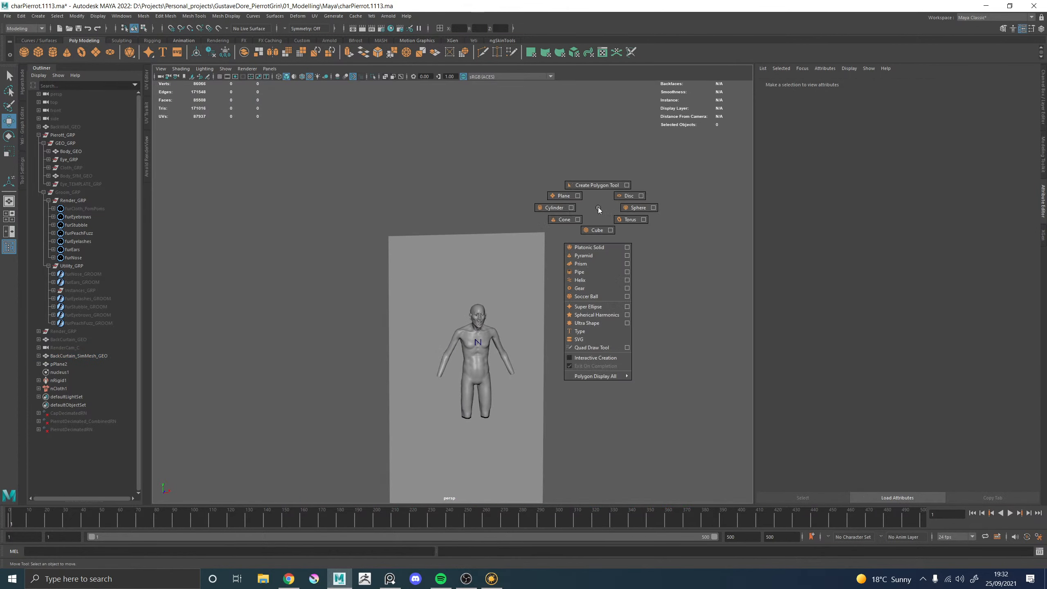
left_click(596, 231)
left_click_drag(480, 307, 486, 188)
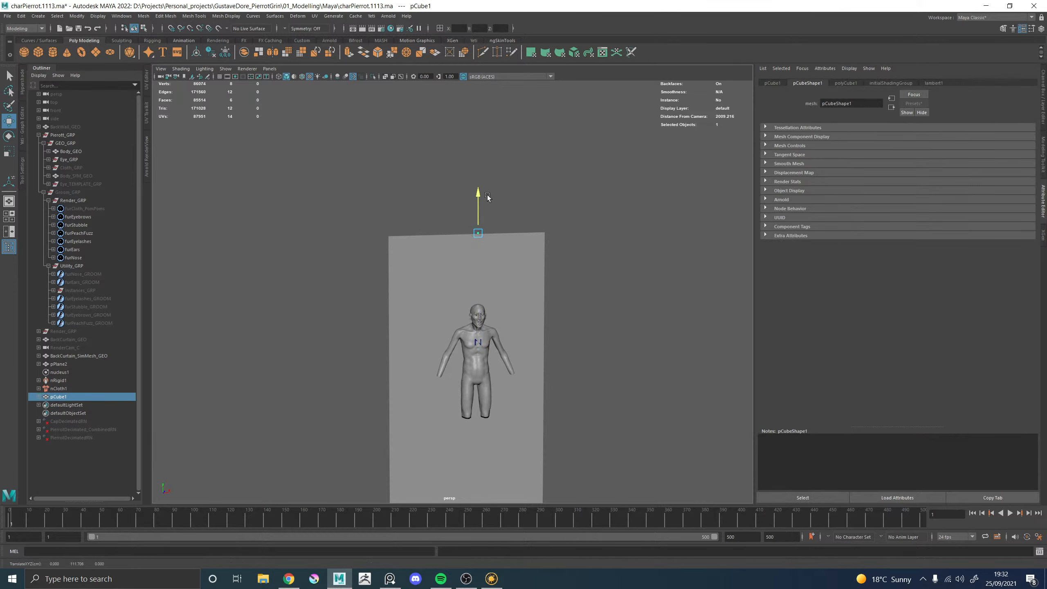
Scale the cube into a thin bar slightly wider than the curtain and seat it along the curtain's top edge
key("r")
left_click_drag(548, 247, 521, 238, "alt")
mouse_move(458, 245)
left_mouse_down()
mouse_move(542, 248)
mouse_move(507, 261)
mouse_move(374, 246)
mouse_move(467, 249)
left_mouse_up()
key("w")
key("f")
right_click_drag(467, 249, 341, 246, "alt")
left_click_drag(340, 245, 452, 264, "alt")
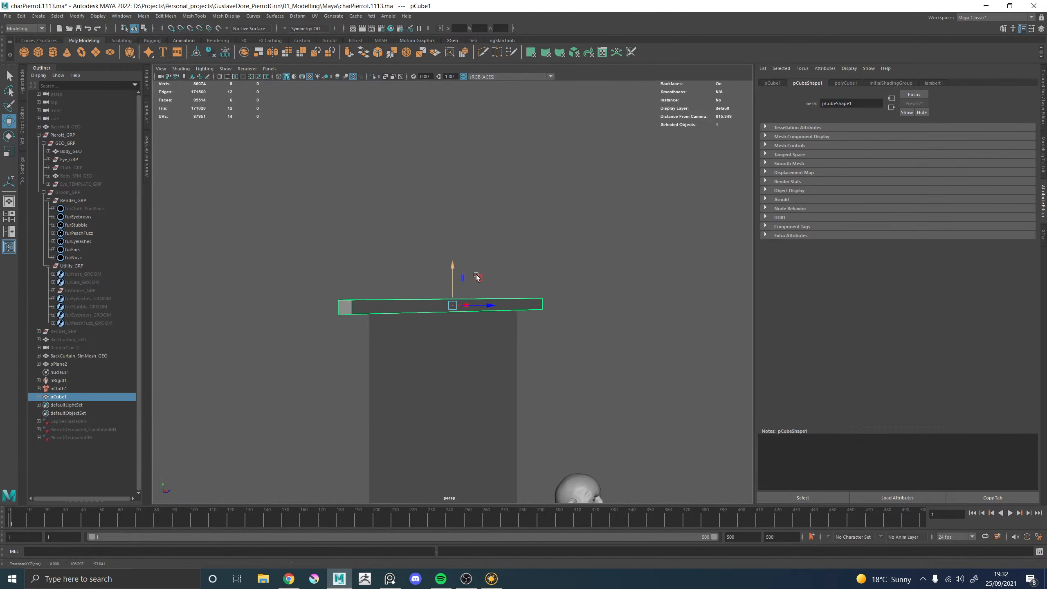
left_click_drag(581, 295, 496, 303, "alt")
key("r")
middle_click_drag(516, 310, 479, 303)
key("w")
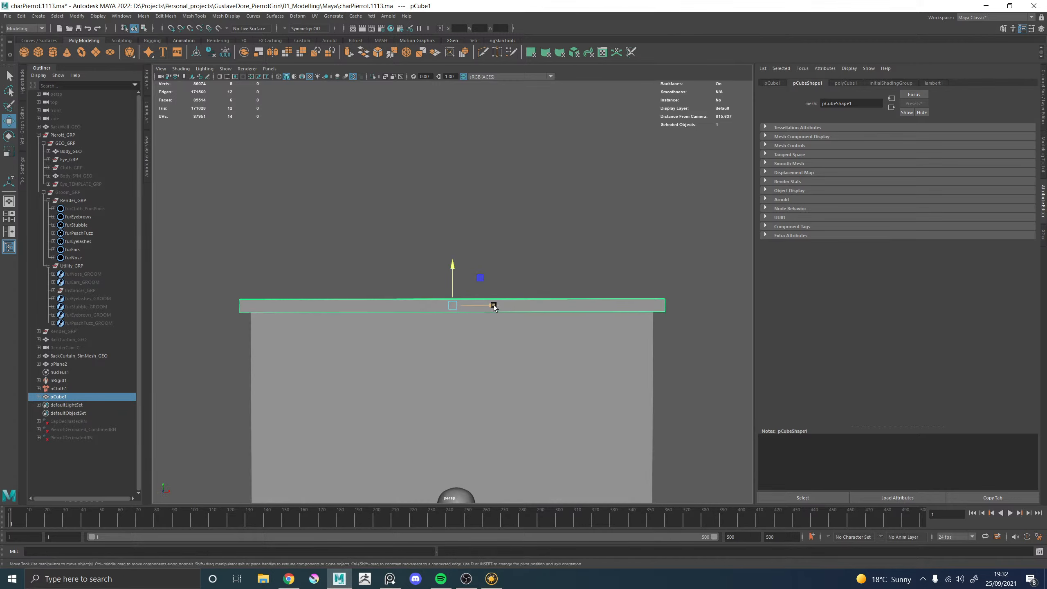
Attach the curtain's upper-left corner vertex to the bar with a Point to Surface nConstraint
left_click(508, 343)
left_click_drag(479, 362, 292, 238, "alt")
right_click_drag(291, 238, 248, 234)
left_click(263, 201)
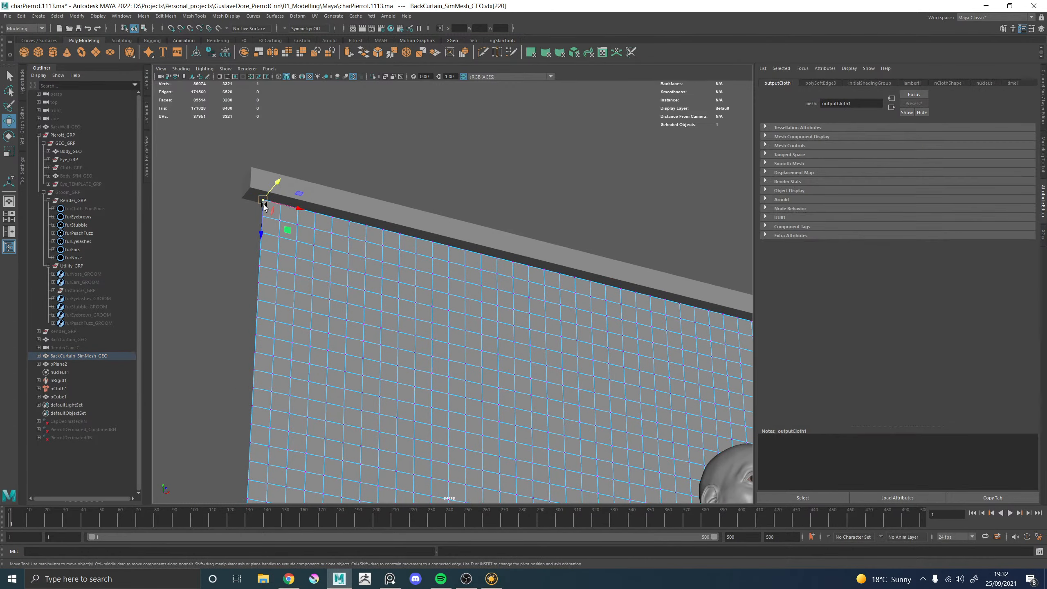
left_click_drag(287, 218, 624, 330, "alt")
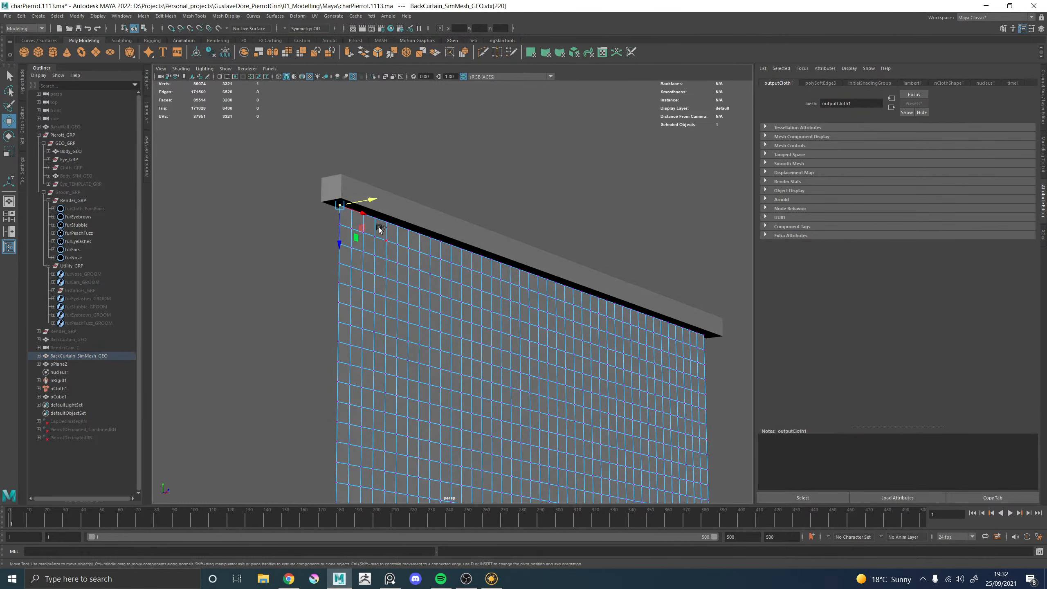
left_click(329, 184, "shift")
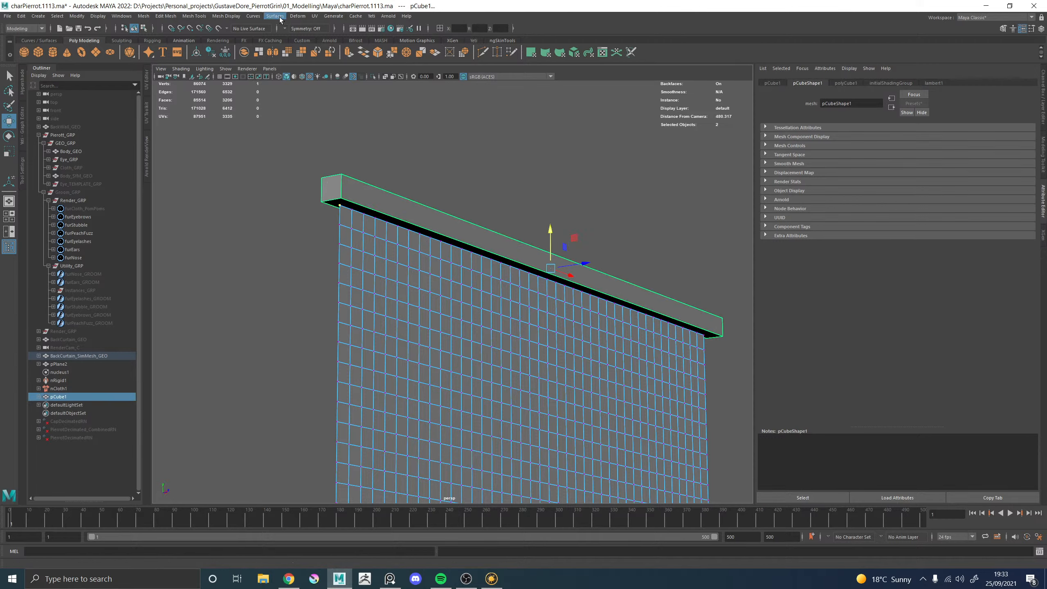
left_click(27, 28)
left_click(19, 45)
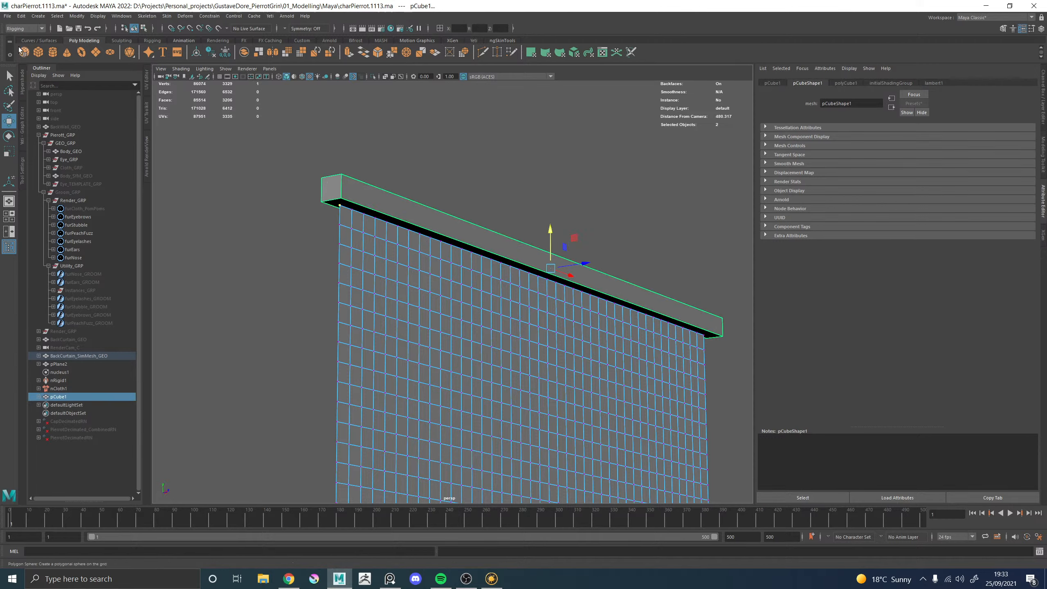
left_click(25, 28)
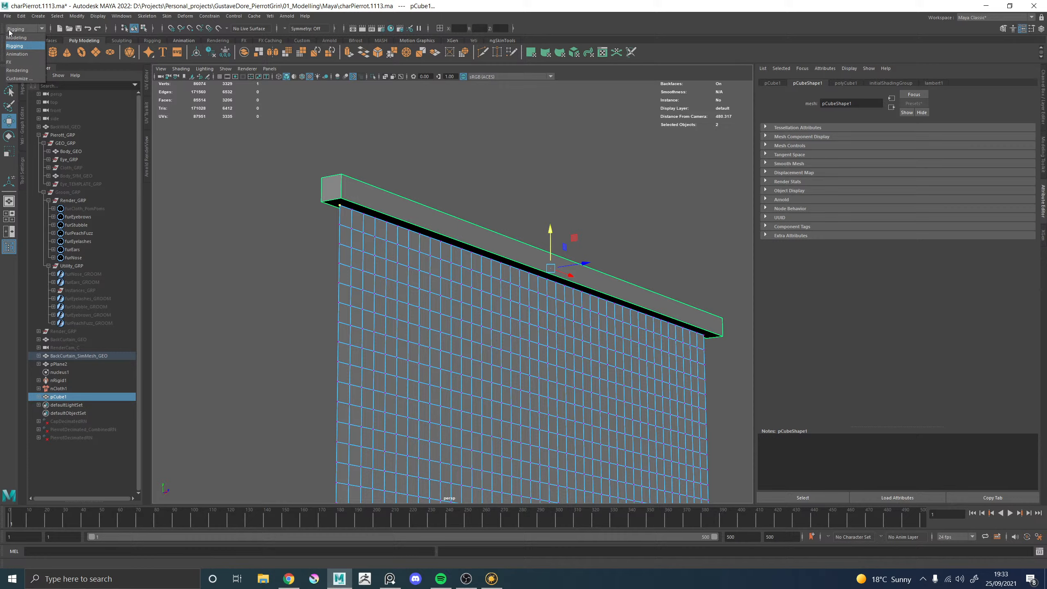
left_click(20, 62)
left_click(233, 16)
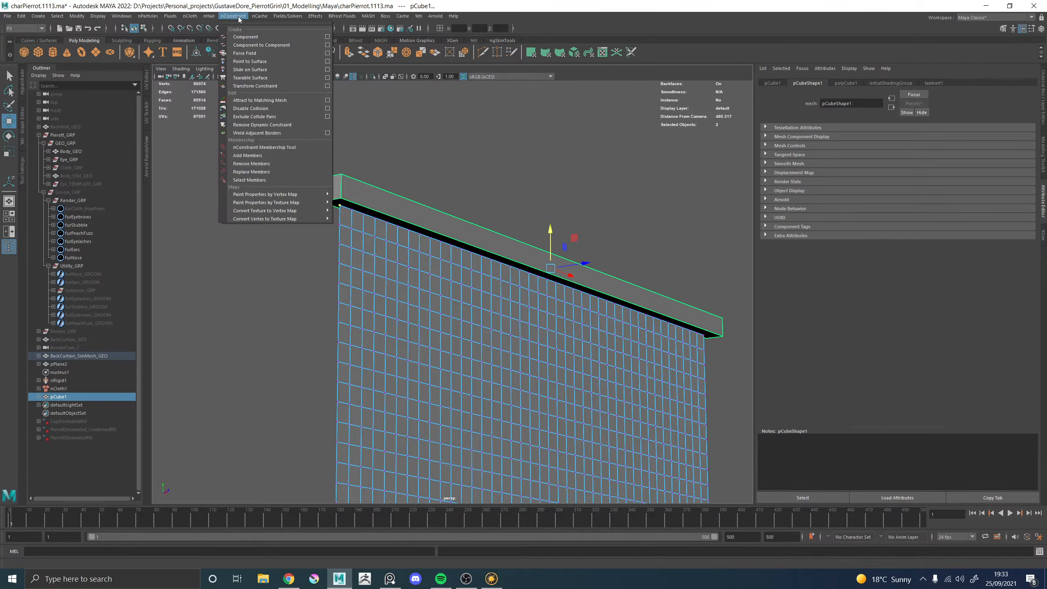
left_click(262, 63)
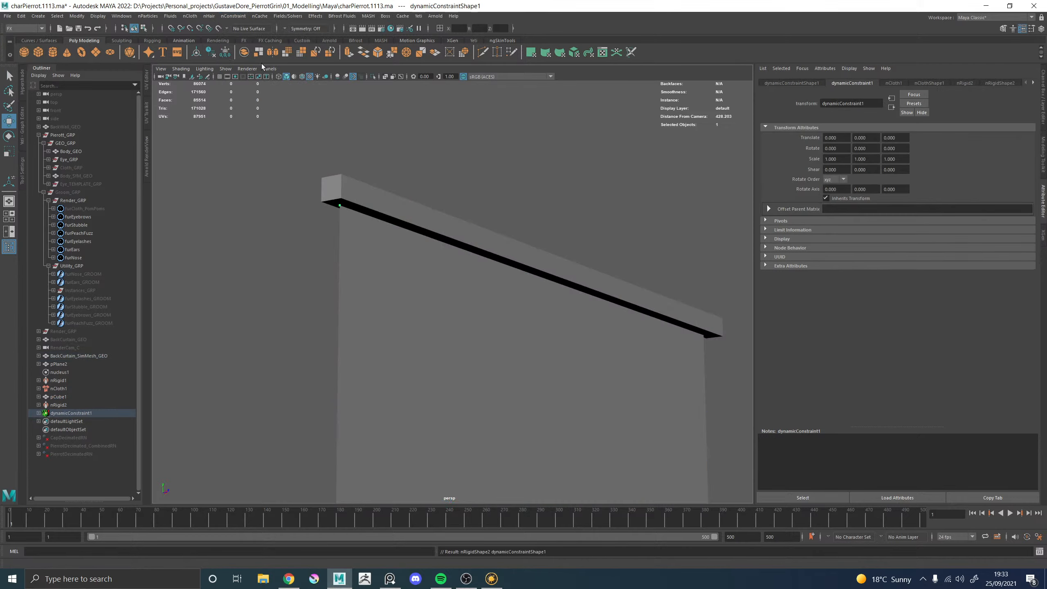
left_click_drag(450, 223, 421, 234, "alt")
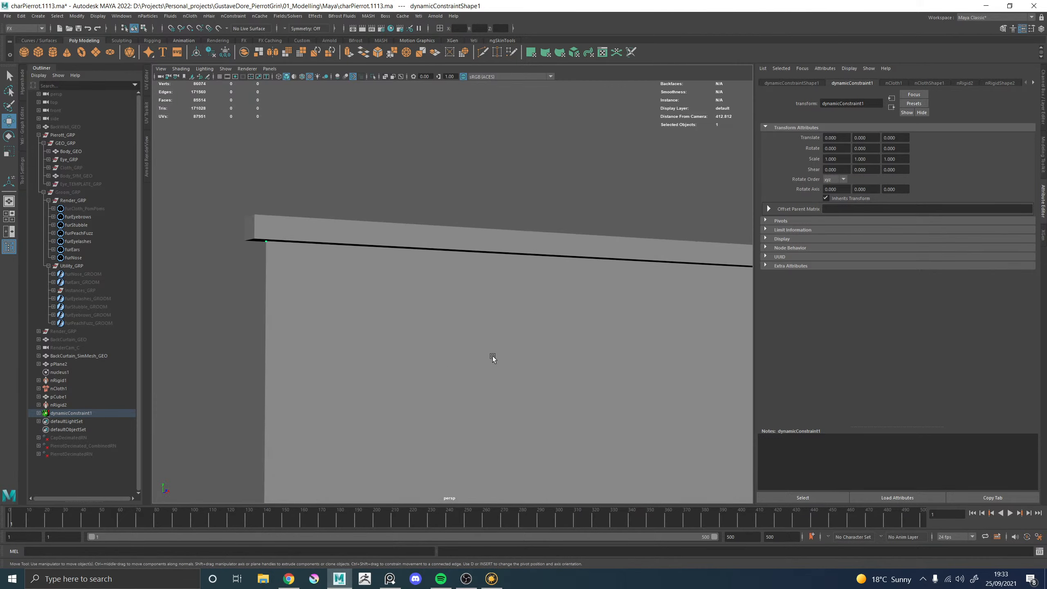
Attach the curtain's upper-right corner vertex to the bar with a Point to Surface nConstraint
scroll(493, 355, "down", 5)
left_click_drag(575, 359, 376, 312, "alt")
left_click(526, 276)
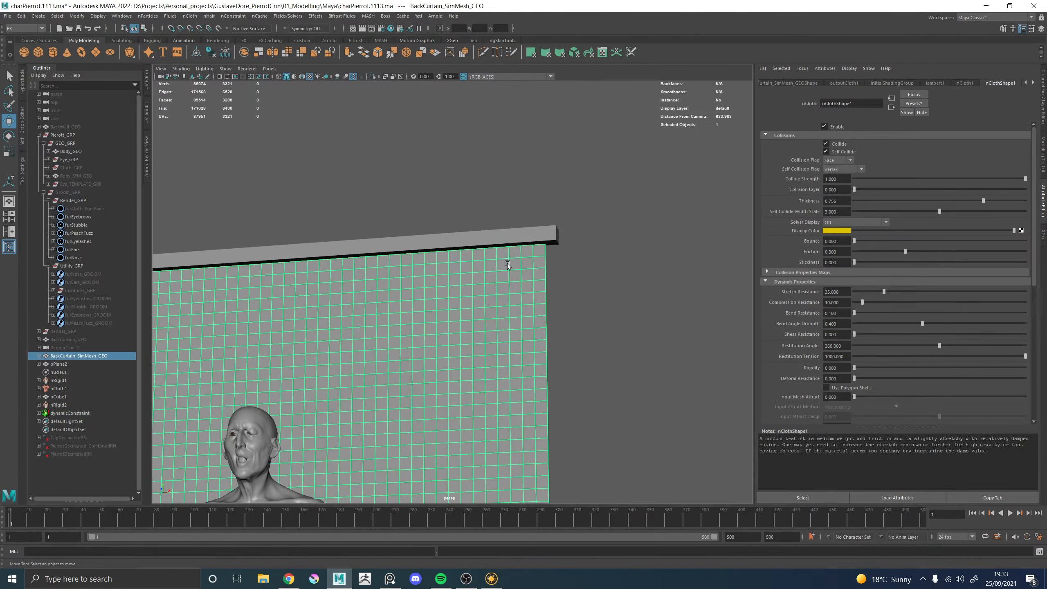
right_click_drag(507, 263, 486, 262)
left_click(548, 244)
left_click(552, 230, "shift")
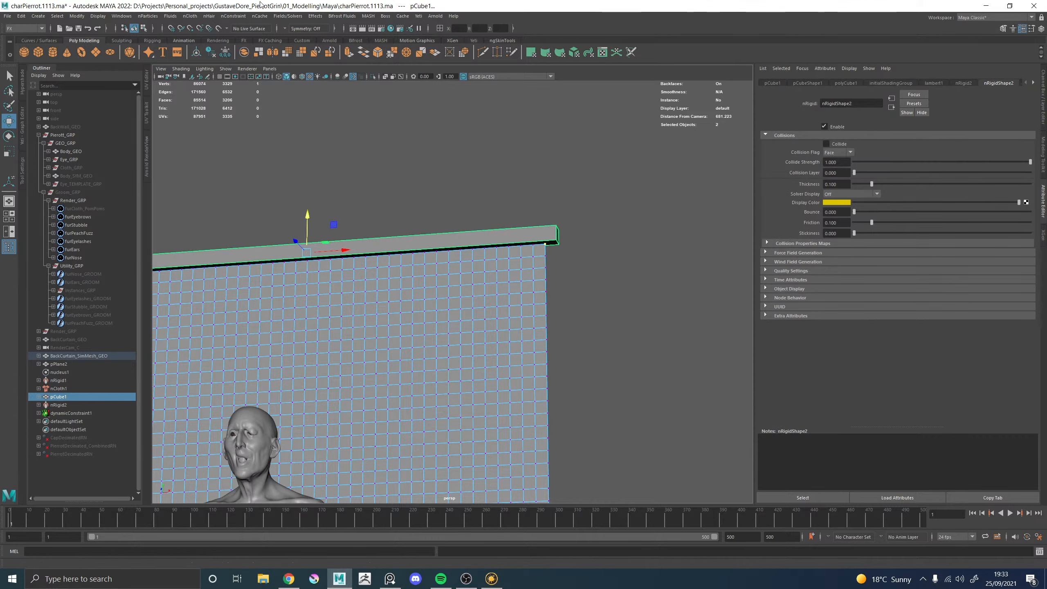
left_click(232, 15)
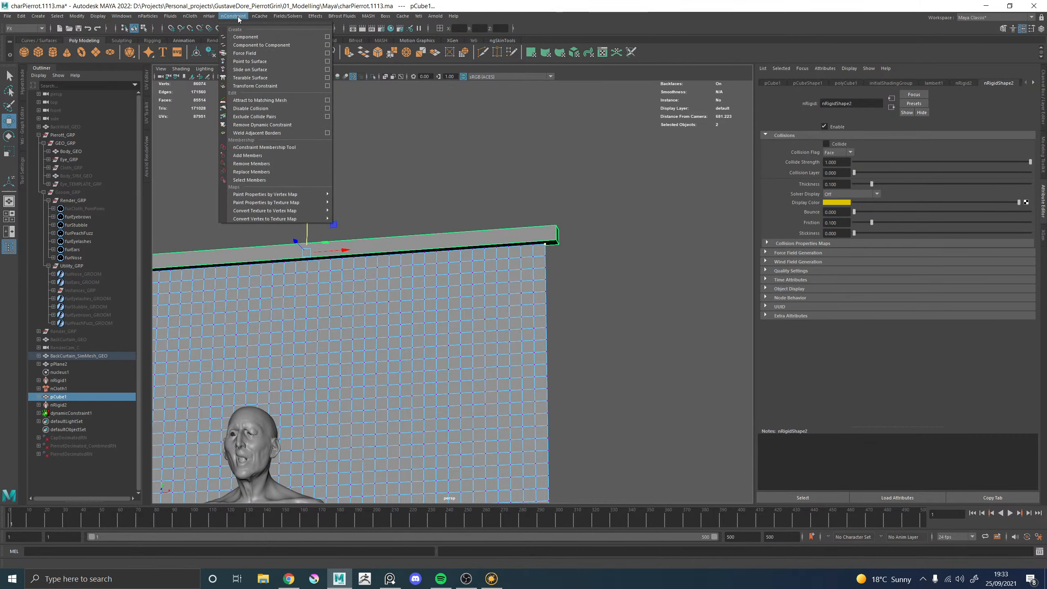
left_click(254, 64)
Play the simulation with the curtain hanging from both upper corners, stop it and return to frame 1
left_click_drag(393, 206, 477, 246, "alt")
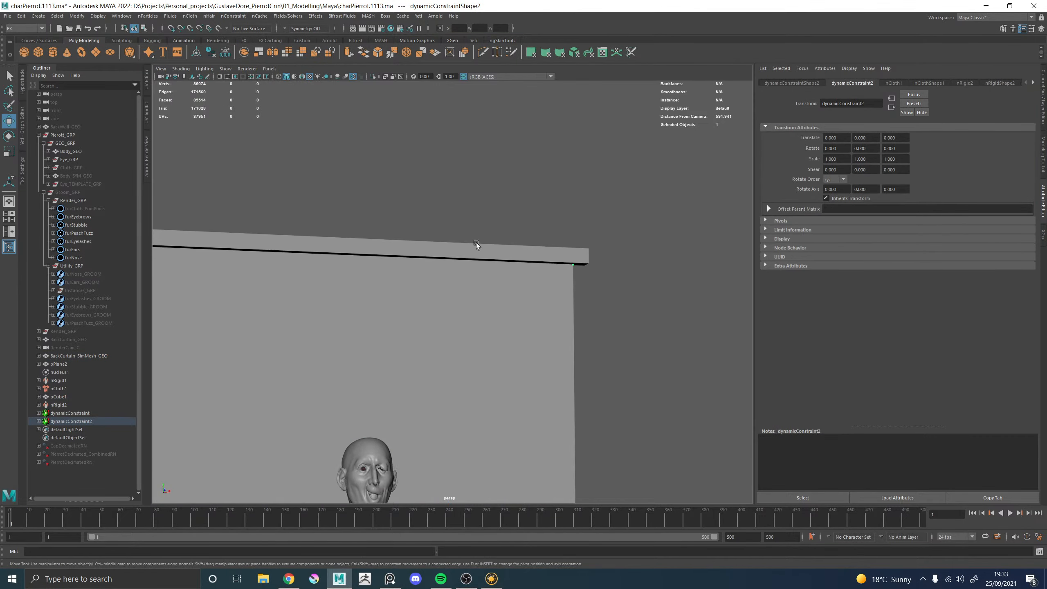
right_click_drag(477, 245, 390, 252, "alt")
middle_click_drag(390, 252, 424, 175, "alt")
left_click(692, 327)
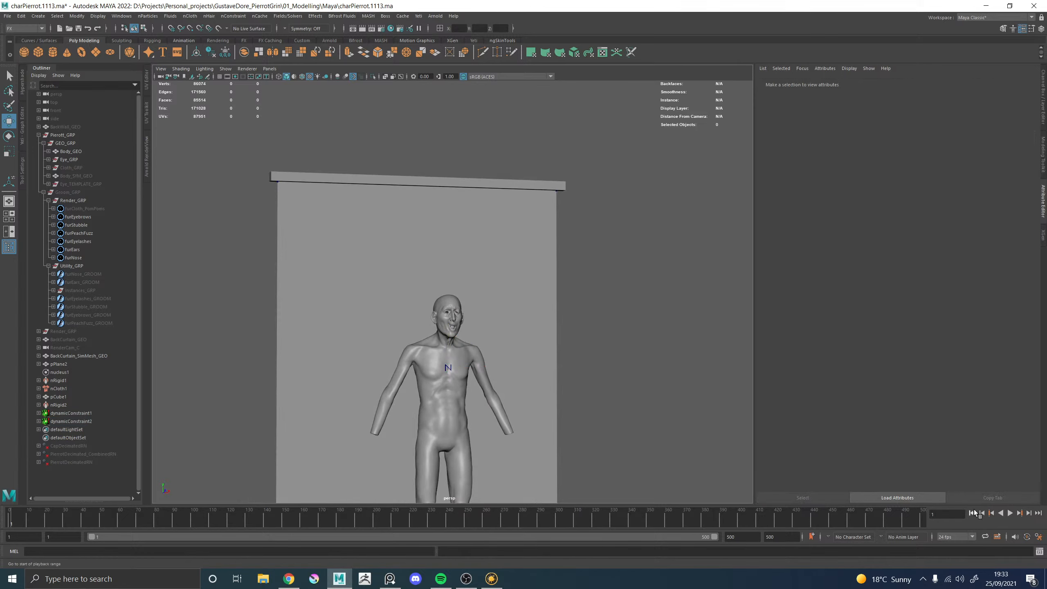
left_click(1010, 512)
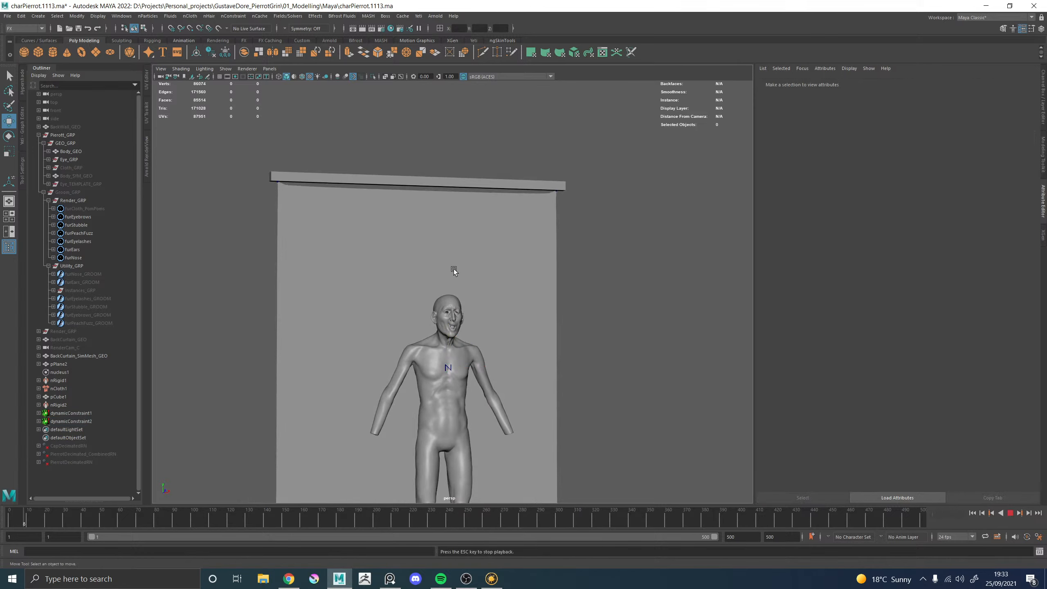
right_click_drag(425, 264, 428, 295, "alt")
left_click_drag(427, 294, 563, 325, "alt")
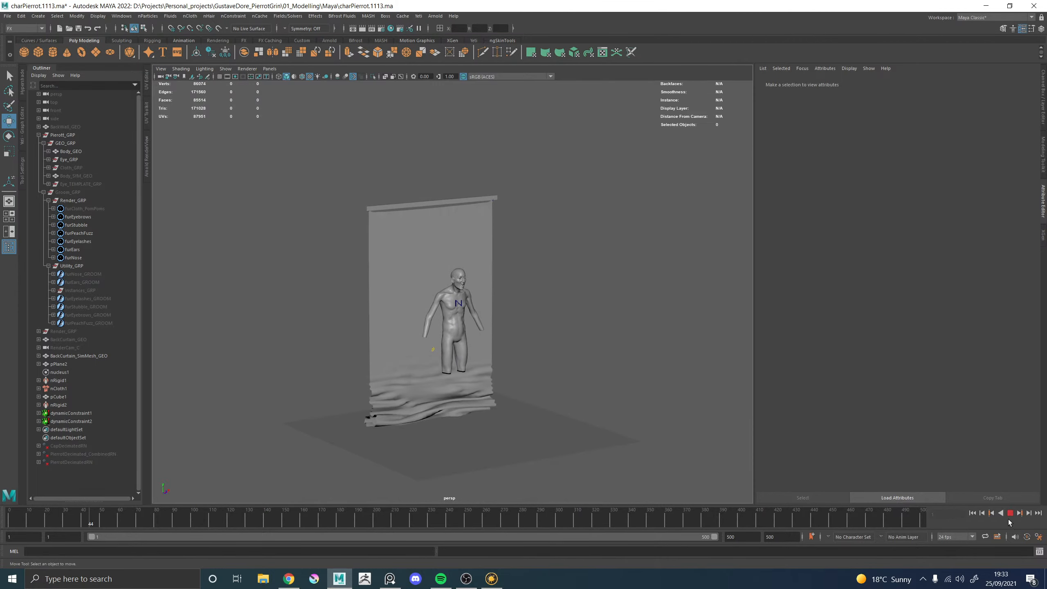
left_click(1010, 513)
left_click(973, 513)
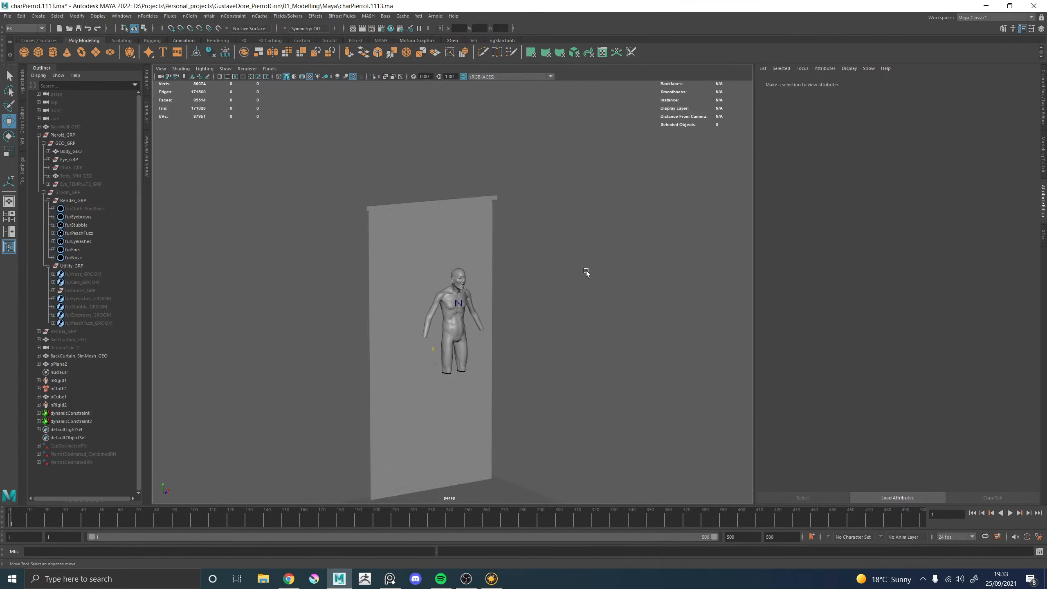
Keyframe the bar at frame 1 and scale it slightly narrower along its length at frame 21
left_click(408, 202)
left_click_drag(376, 242, 320, 246, "alt")
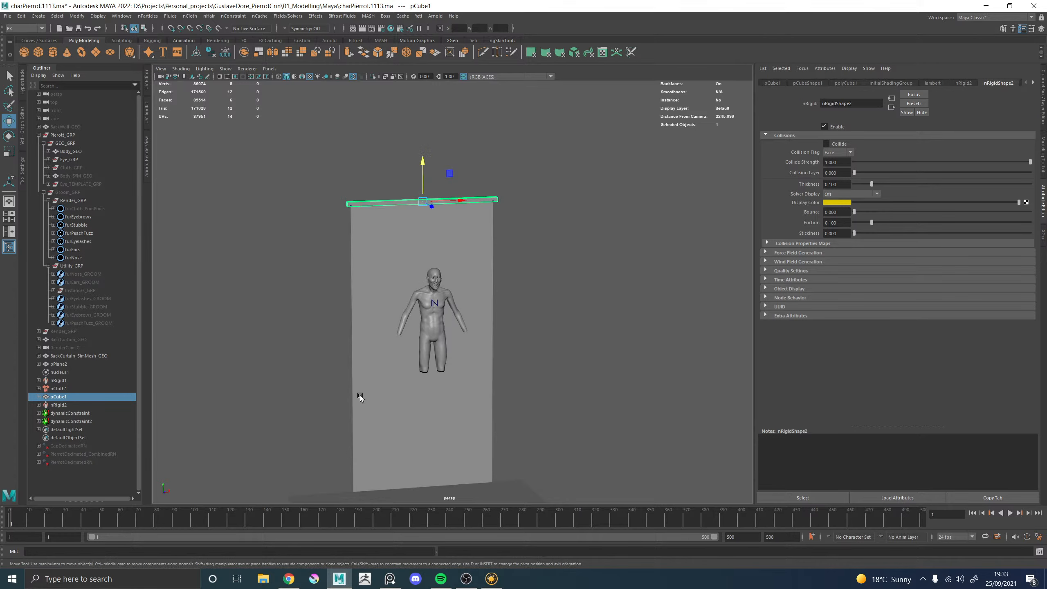
key("s")
left_click(48, 523)
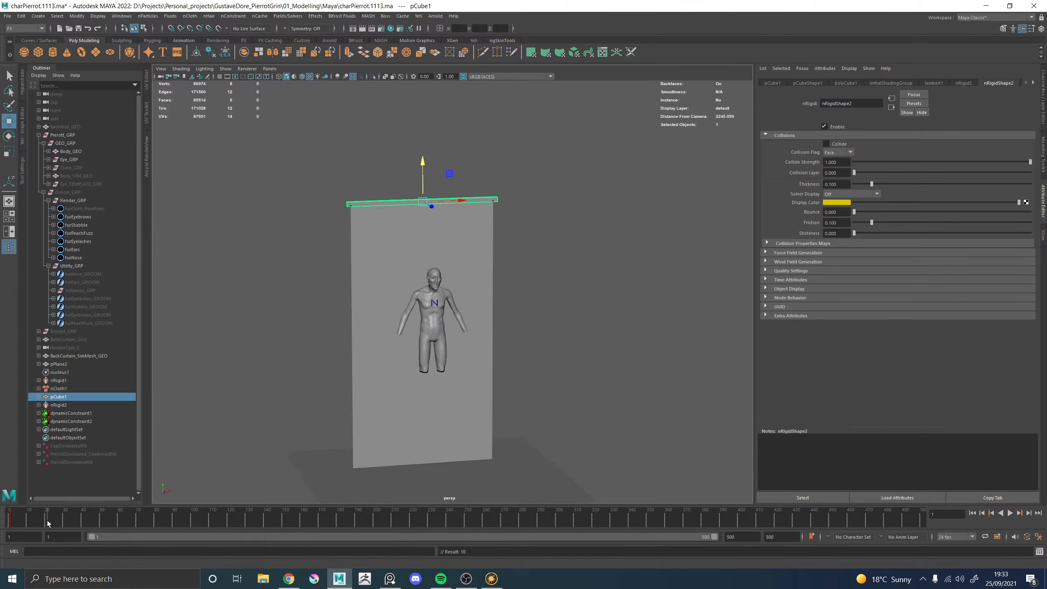
key("r")
left_click_drag(456, 203, 449, 206)
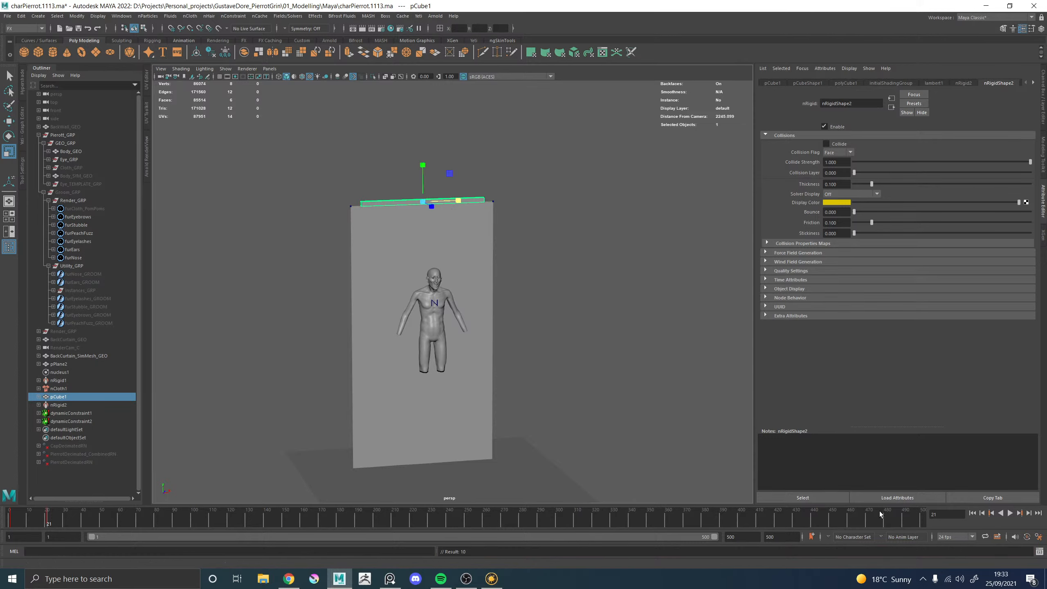
Simulate the curtain from frame 1 with the narrowing bar and stop near frame 198 once folds form
left_click(974, 514)
left_click(1010, 513)
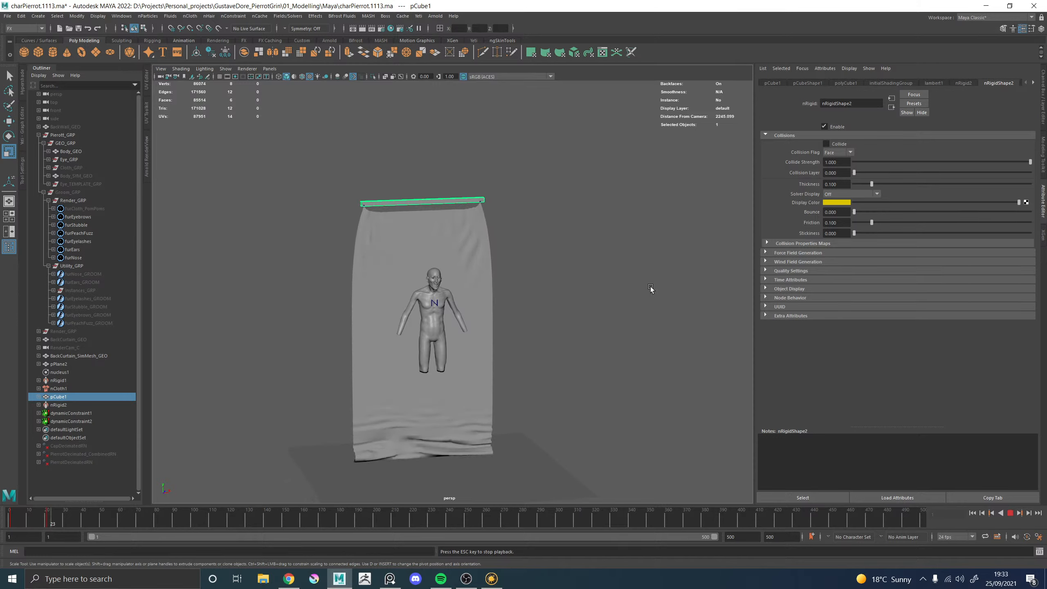
left_click_drag(608, 290, 591, 289, "alt")
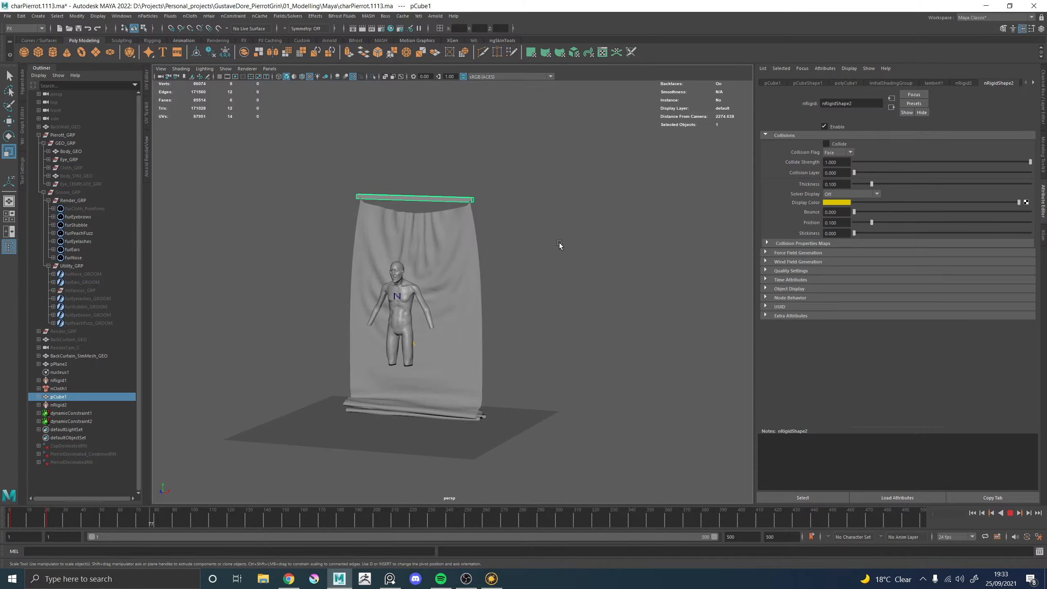
left_click_drag(560, 242, 438, 280, "alt")
scroll(592, 285, "up", 5)
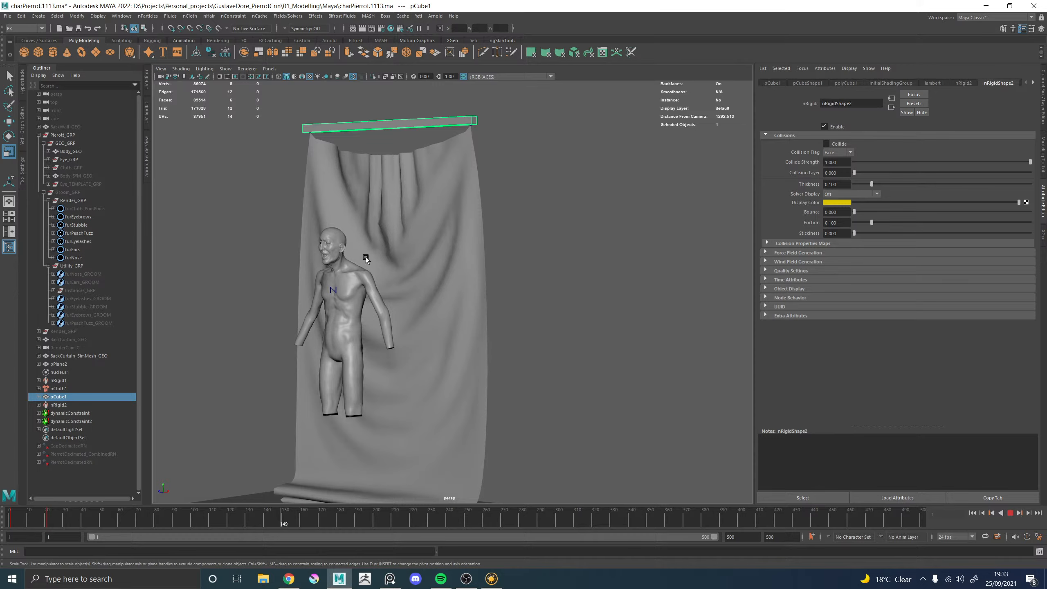
left_click_drag(366, 257, 431, 266, "alt")
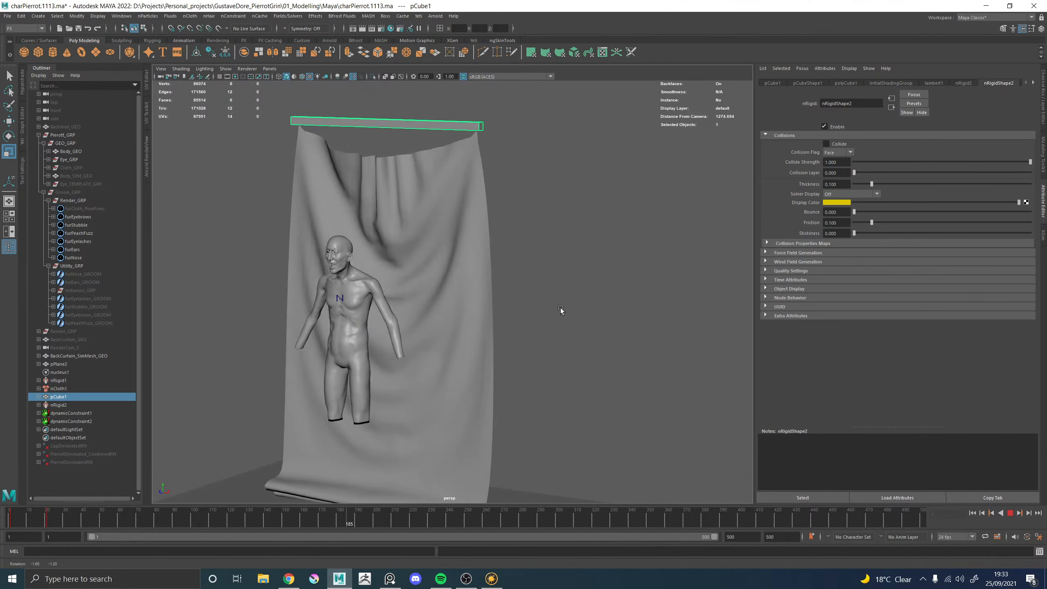
left_click(1010, 513)
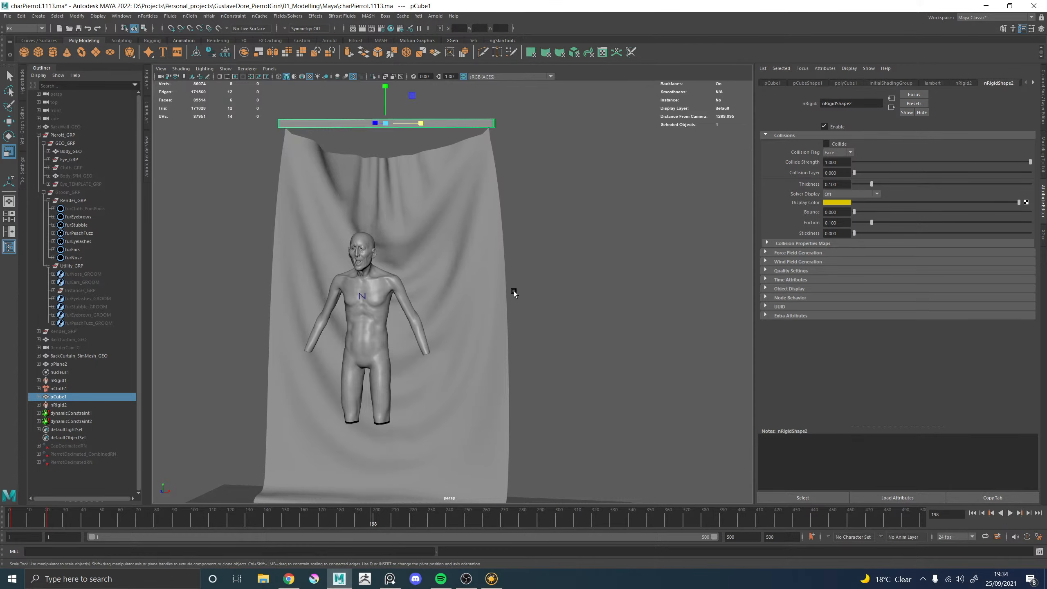
Duplicate the simulated curtain mesh in its draped pose, hide the original BackCurtain_SimMesh_GEO and select the duplicate
left_click_drag(514, 291, 484, 222, "alt")
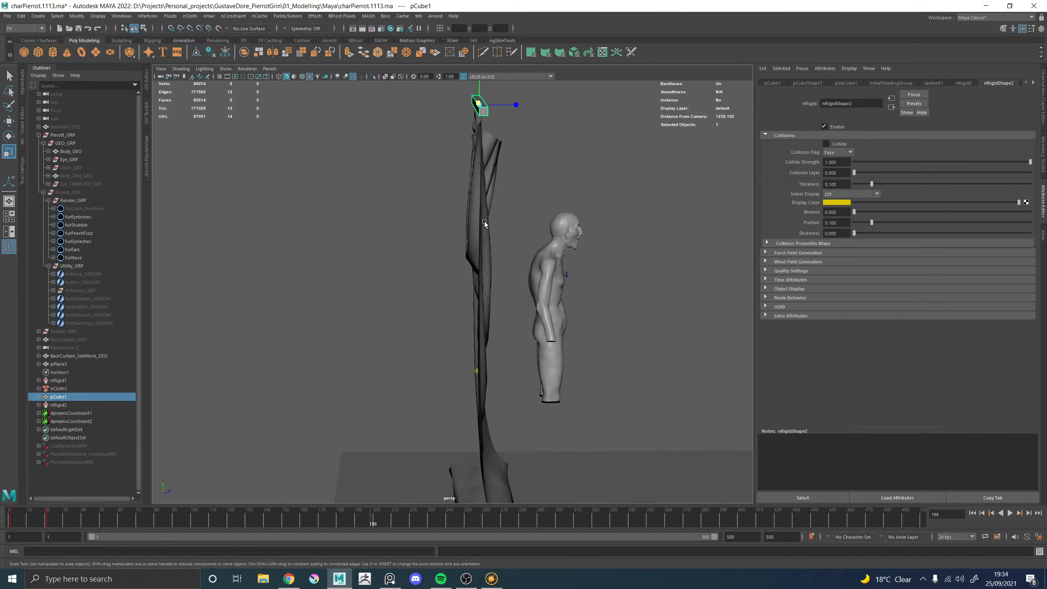
left_click(484, 221)
left_click_drag(482, 348, 421, 337, "alt")
left_click(73, 355)
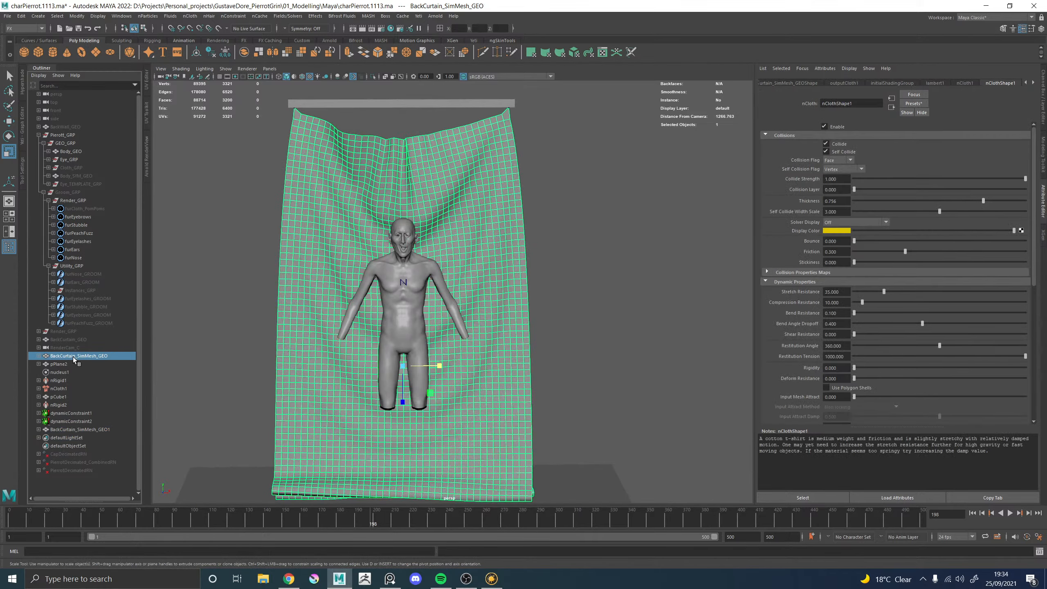
left_click_drag(472, 313, 460, 195, "alt")
left_click(478, 217)
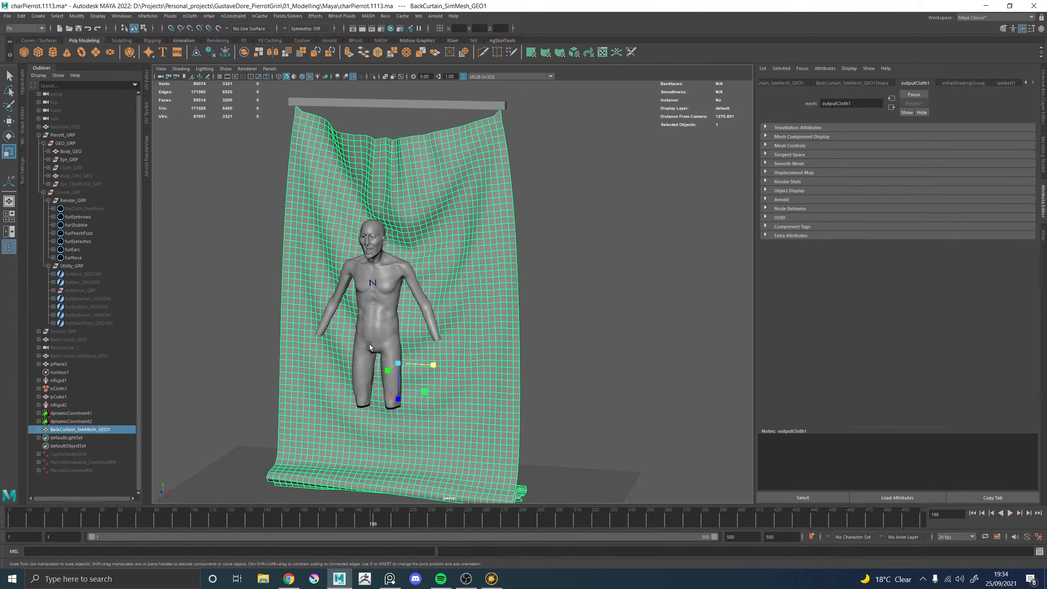
Assign the existing curtain_MAT material to the duplicated curtain and clear the selection
right_click(518, 233)
mouse_move(515, 458)
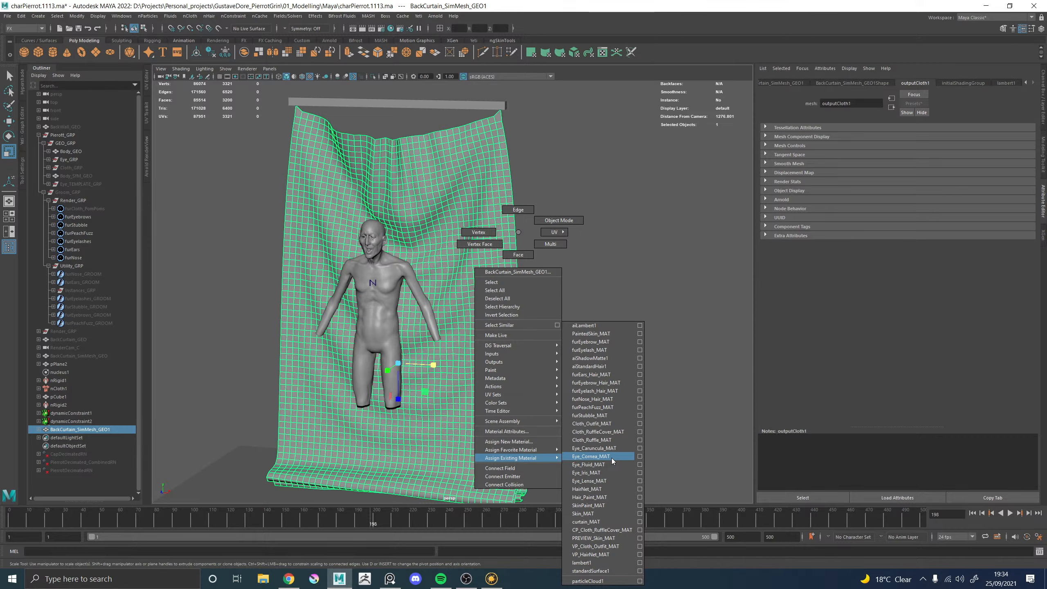
left_click(592, 522)
left_click(591, 196)
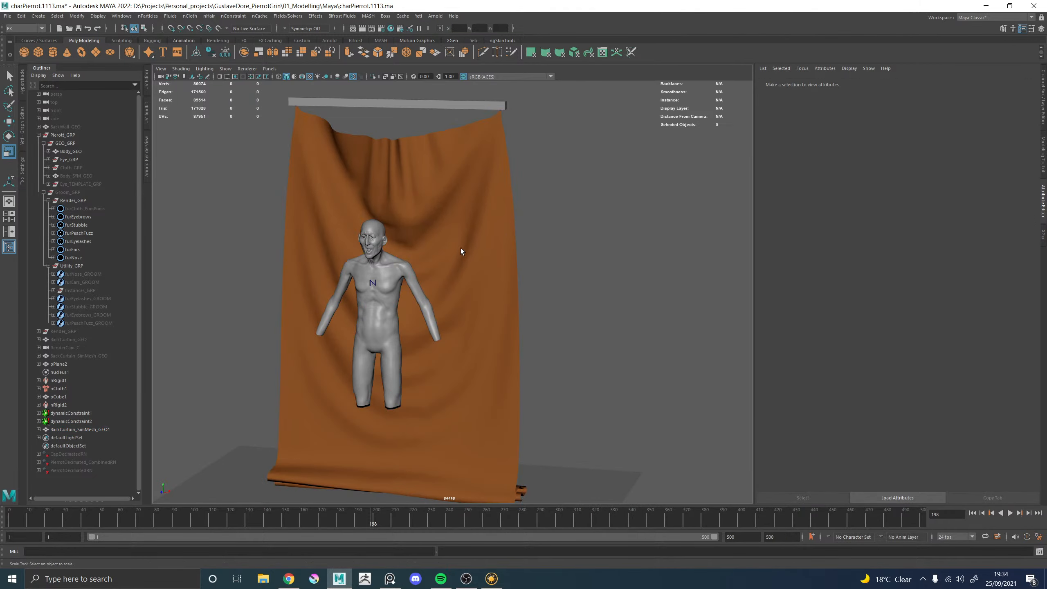
Unhide Render_GRP and look through RenderCam_C, finishing on the RenderCam camera
left_click(59, 332)
key("h")
left_click(269, 69)
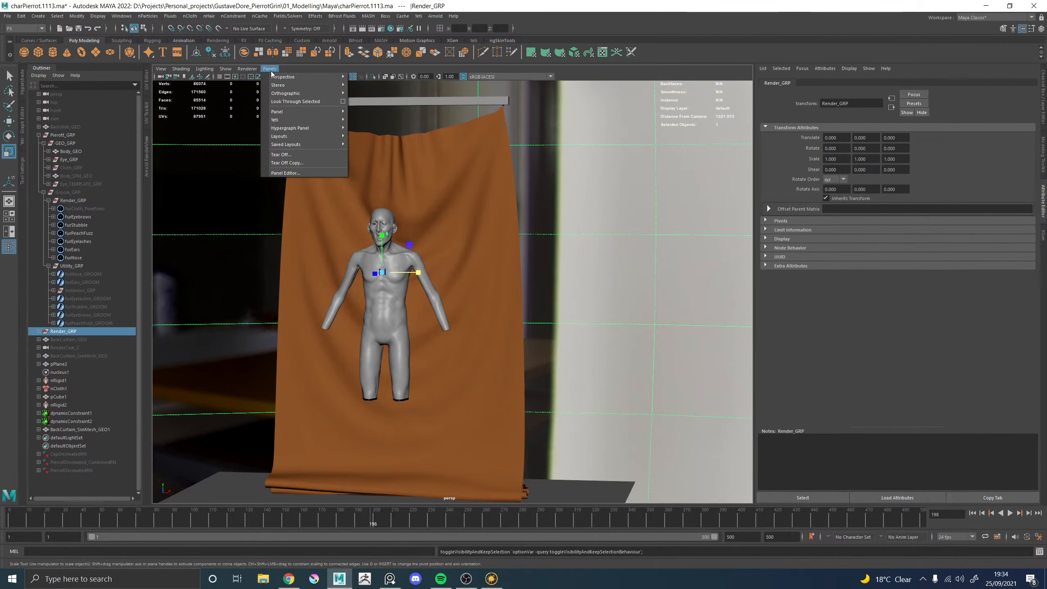
mouse_move(280, 77)
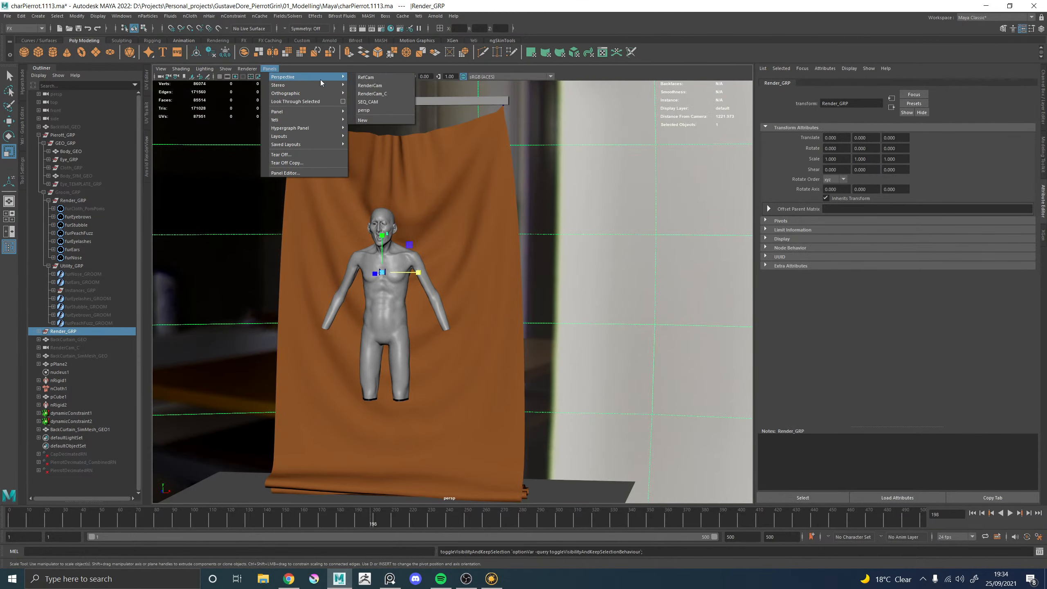
left_click(380, 94)
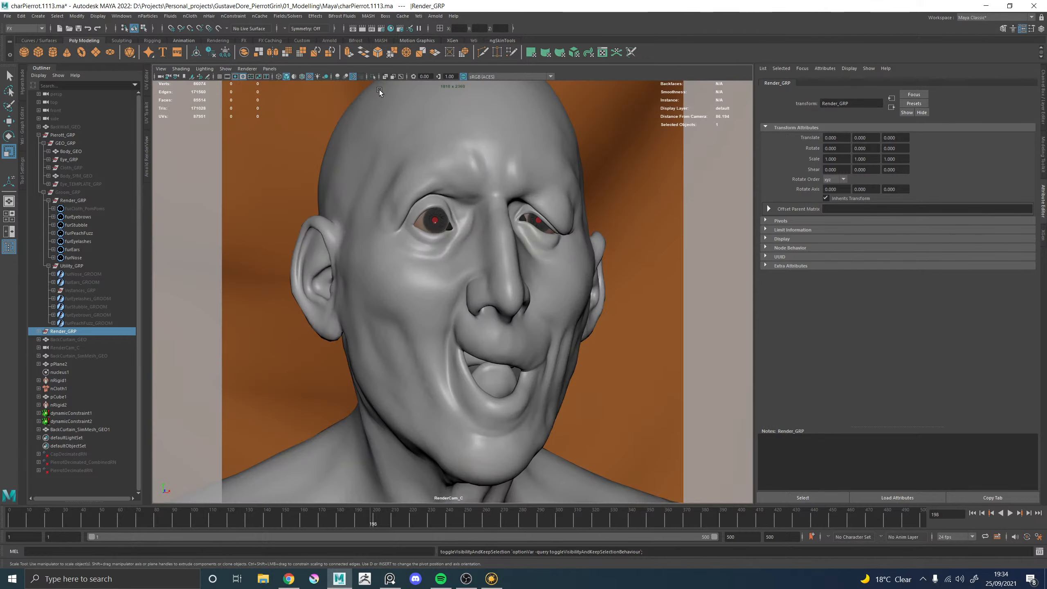
left_click(270, 69)
mouse_move(288, 77)
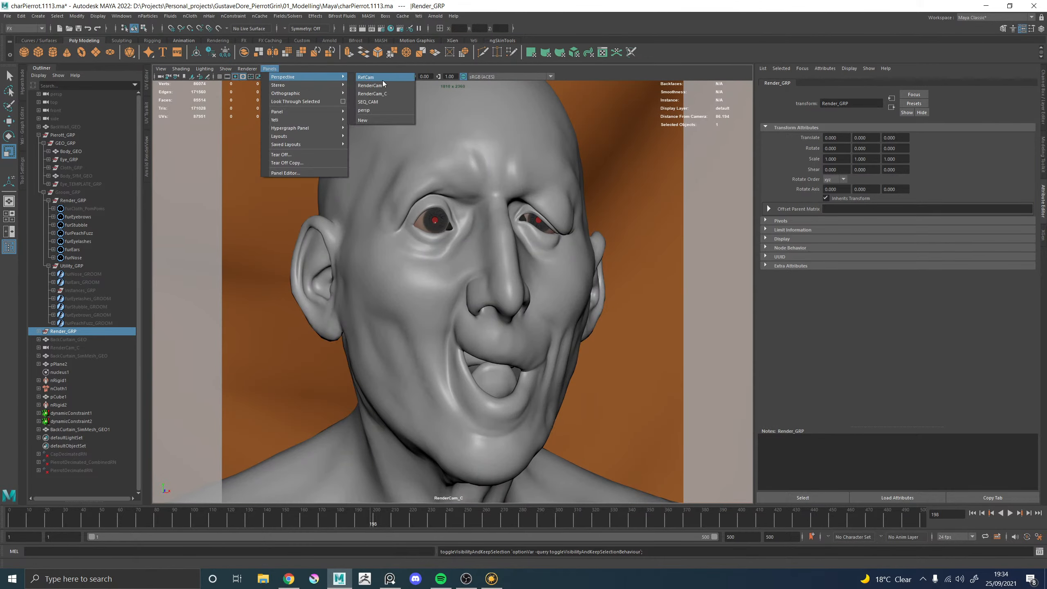
left_click(382, 85)
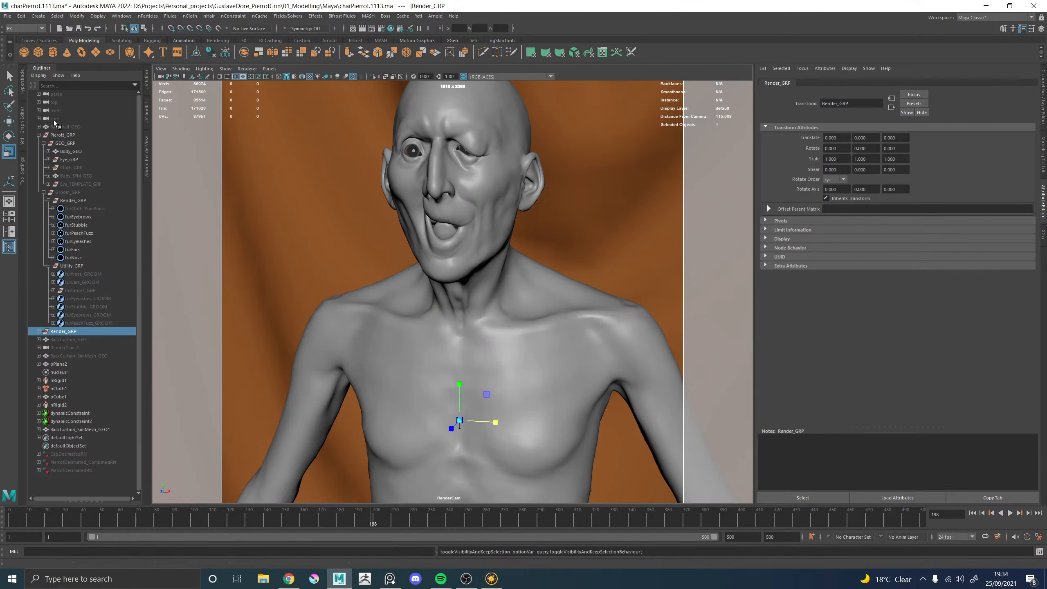
Render the draped curtain behind the character from RenderCam in the Arnold RenderView, then stop the render
left_click(147, 156)
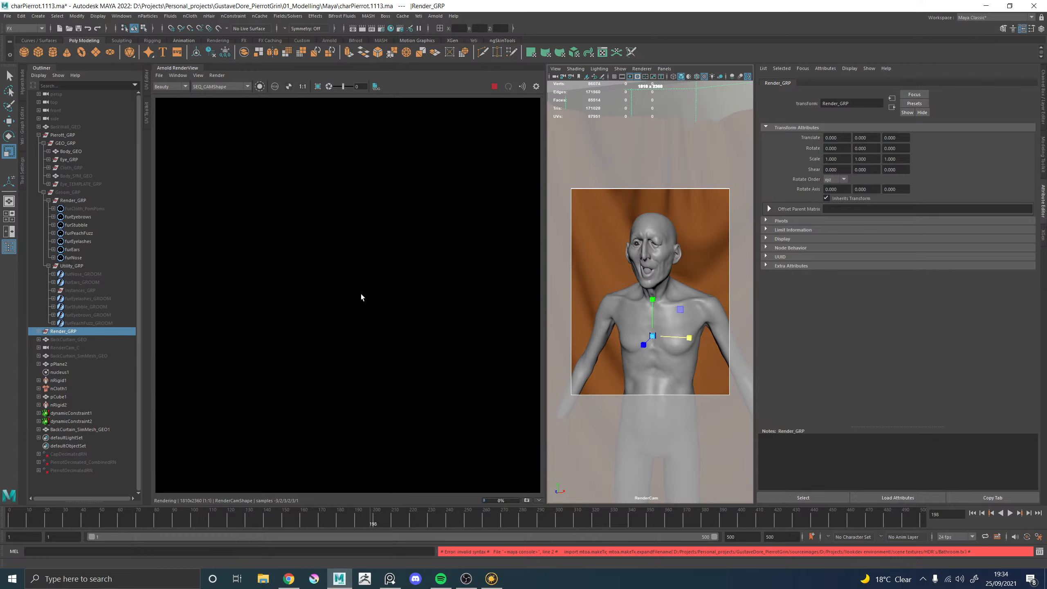
scroll(382, 275, "down", 5)
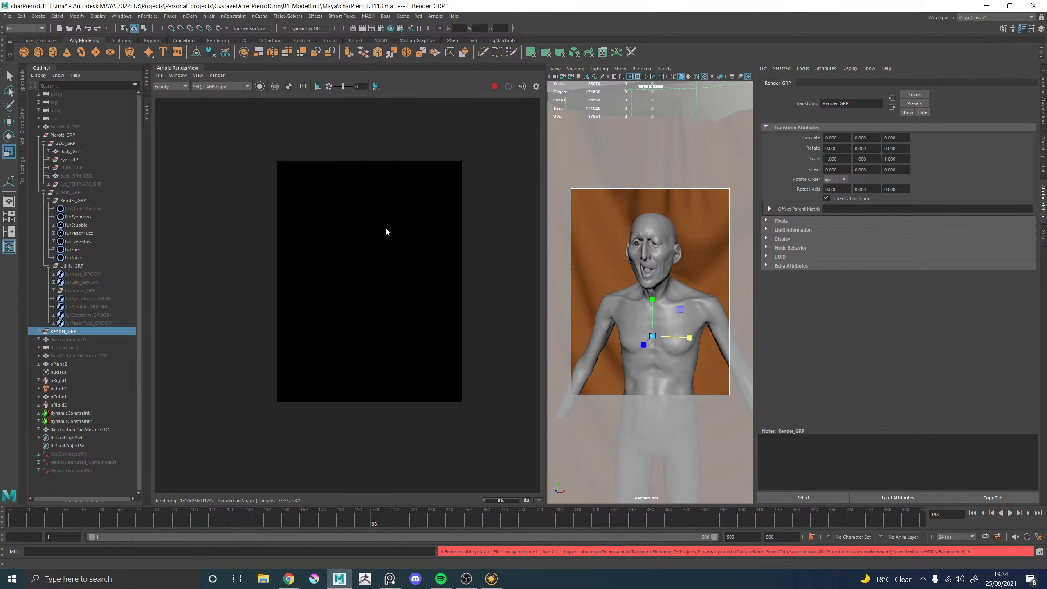
scroll(387, 230, "up", 2)
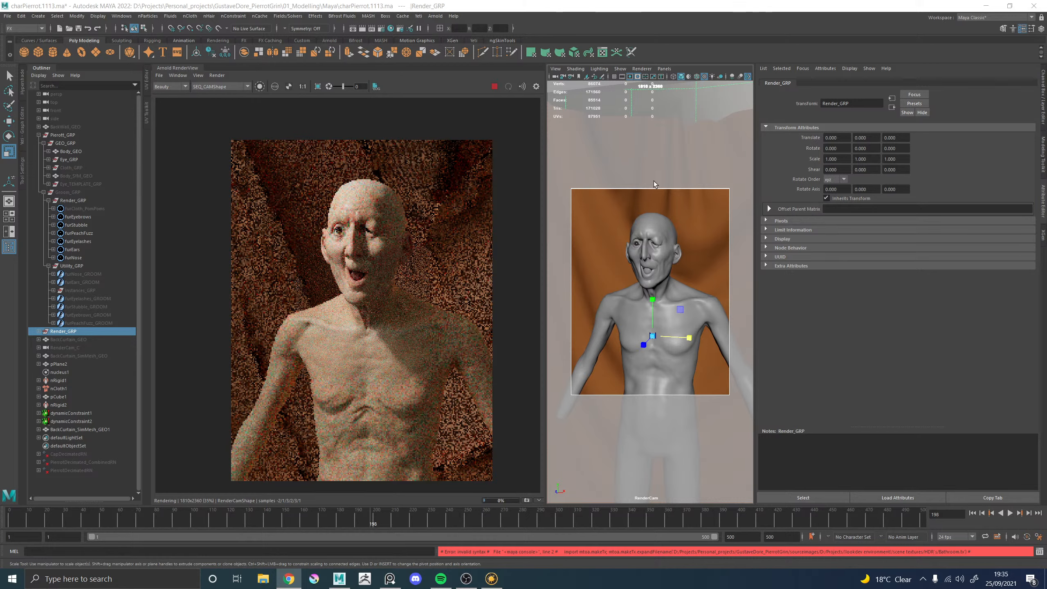
left_click(494, 87)
Freeze the transformations of the duplicated curtain and restart the Arnold render
left_click(682, 178)
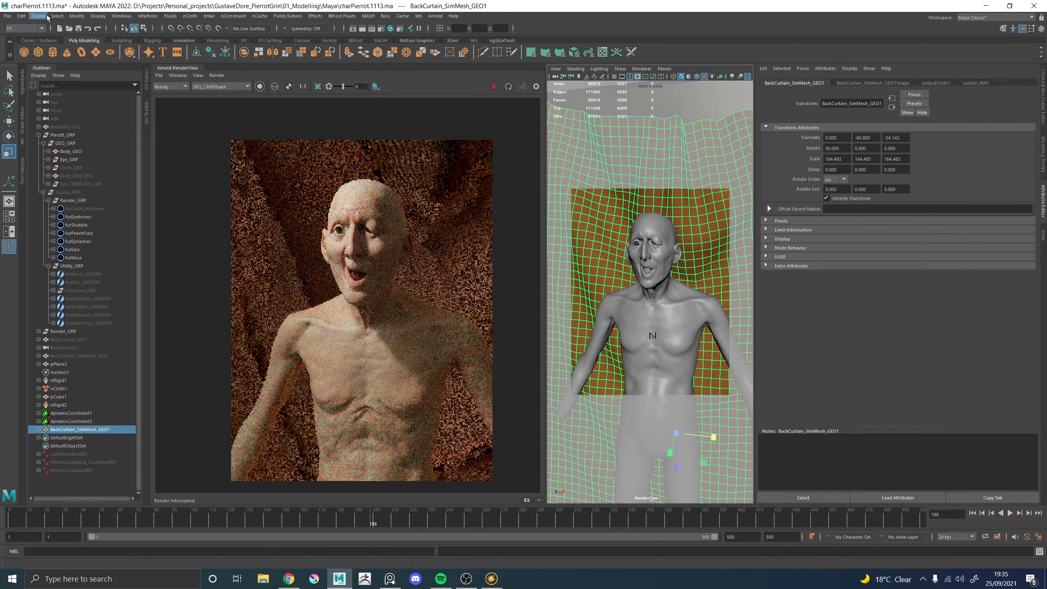
left_click(76, 16)
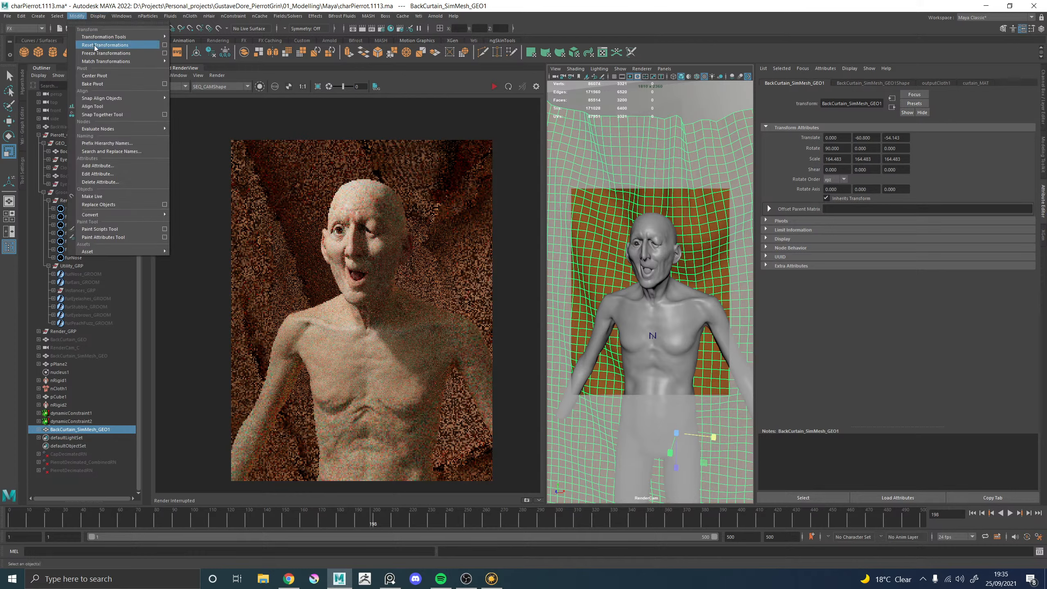
left_click(95, 54)
left_click(494, 87)
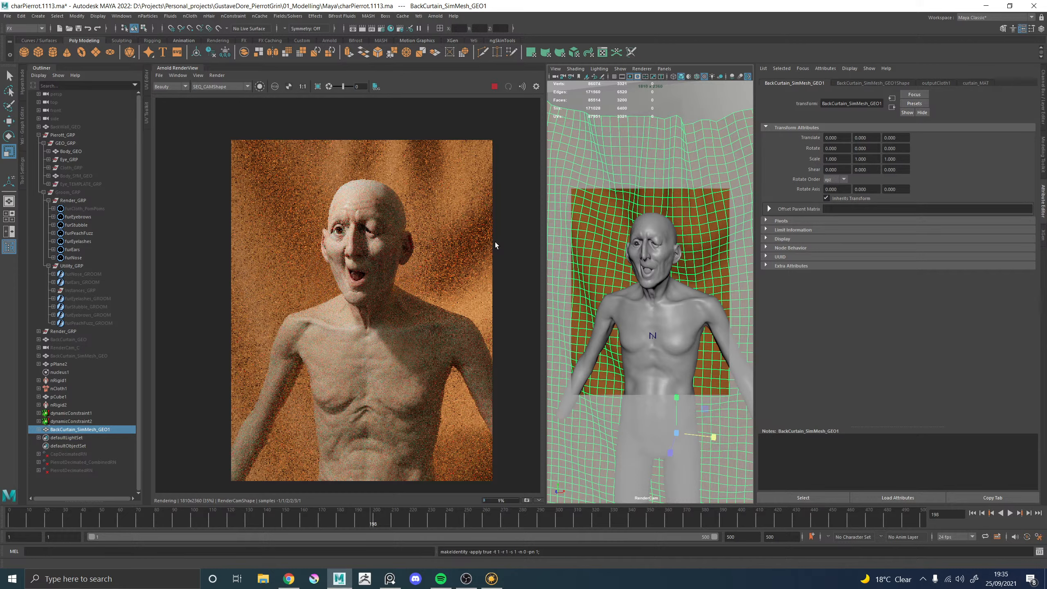
Reduce the Arnold RenderView's test resolution to half size, 905x1180, and enlarge the rendered image
left_click(198, 75)
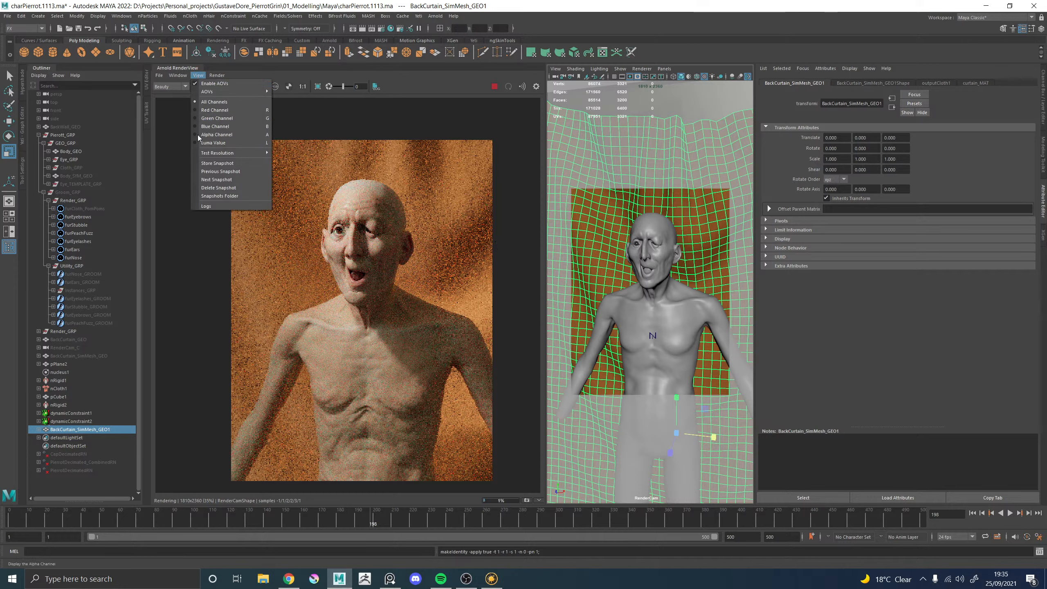
left_click(285, 169)
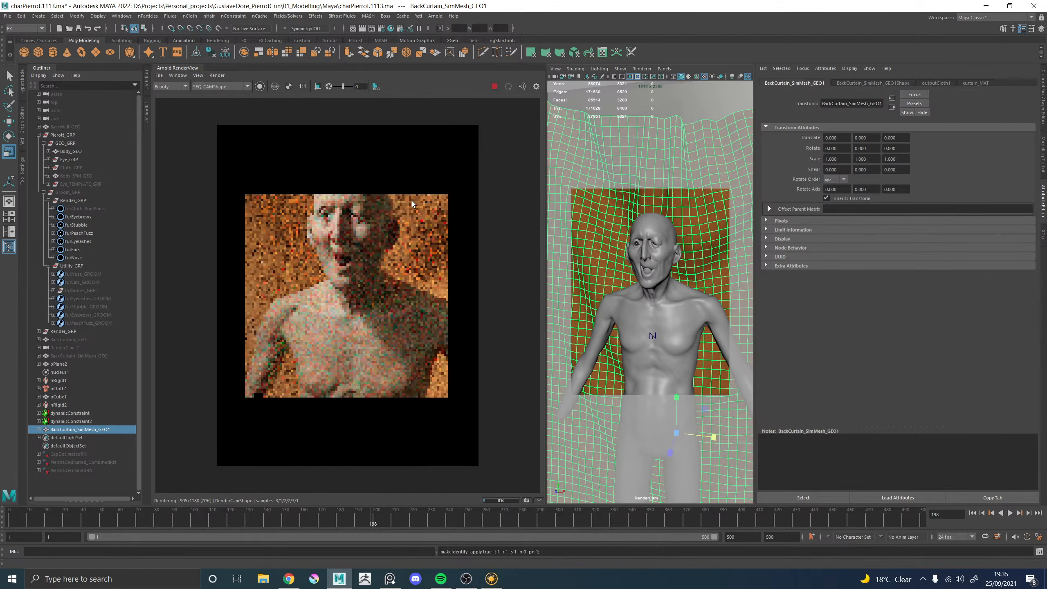
scroll(371, 212, "up", 2)
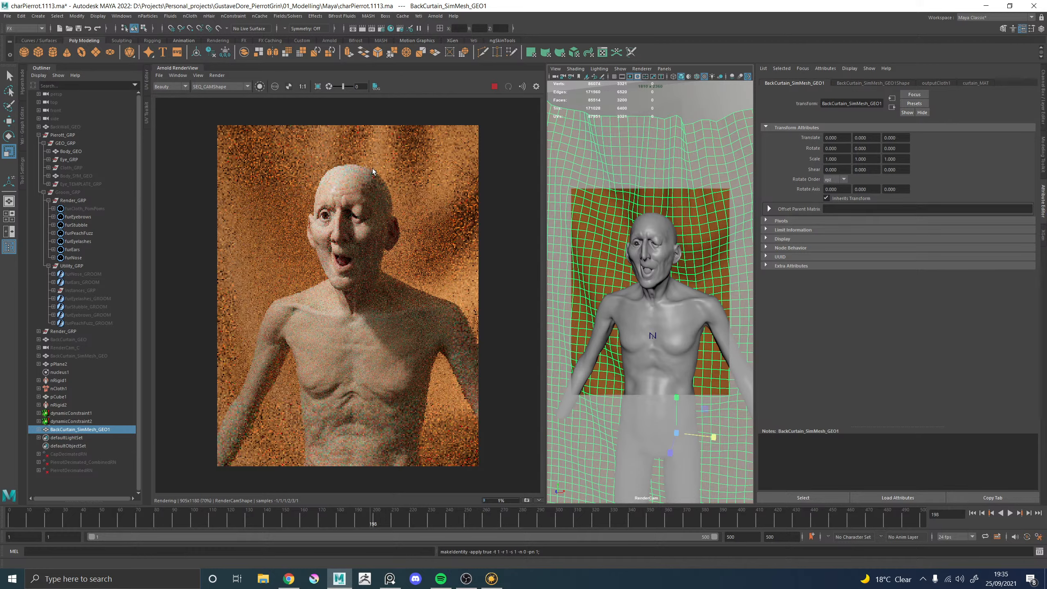
Restrict the Arnold render to a crop region over the character's head and the curtain beside it, and inspect the folds up close
left_click(318, 86)
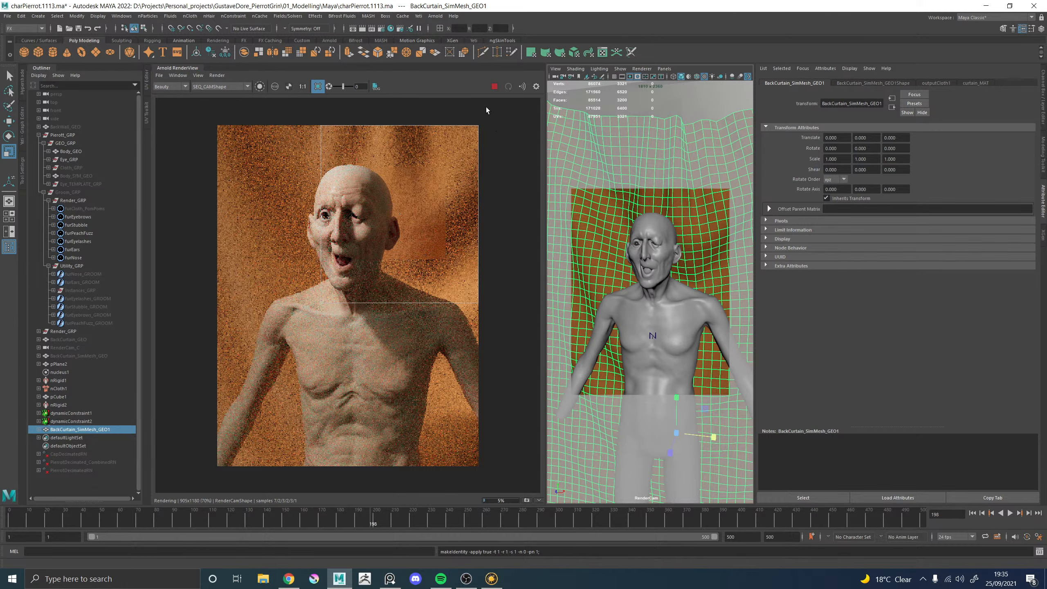
scroll(445, 234, "up", 3)
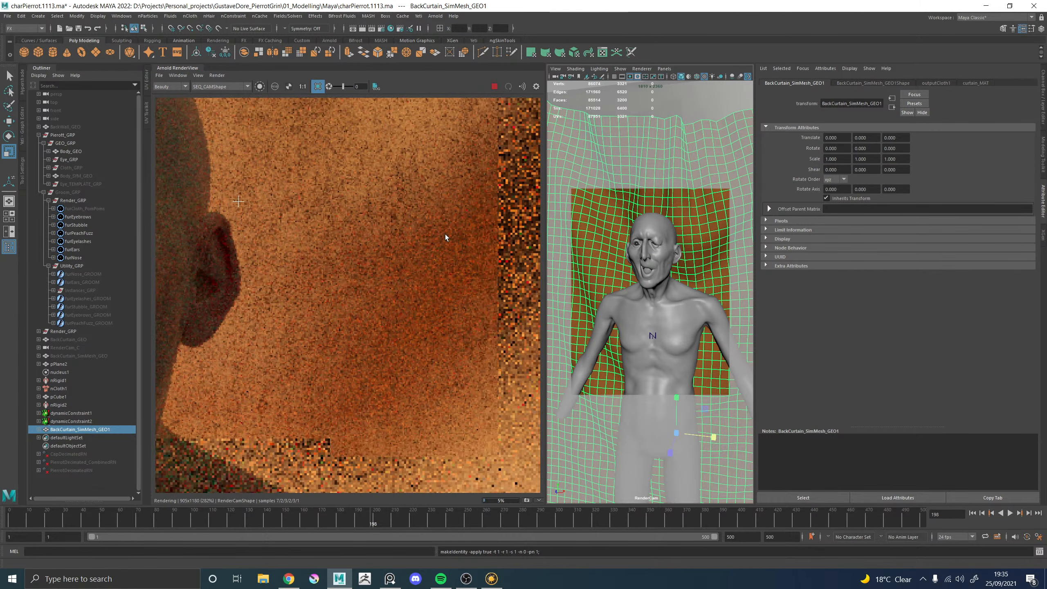
scroll(446, 233, "down", 3)
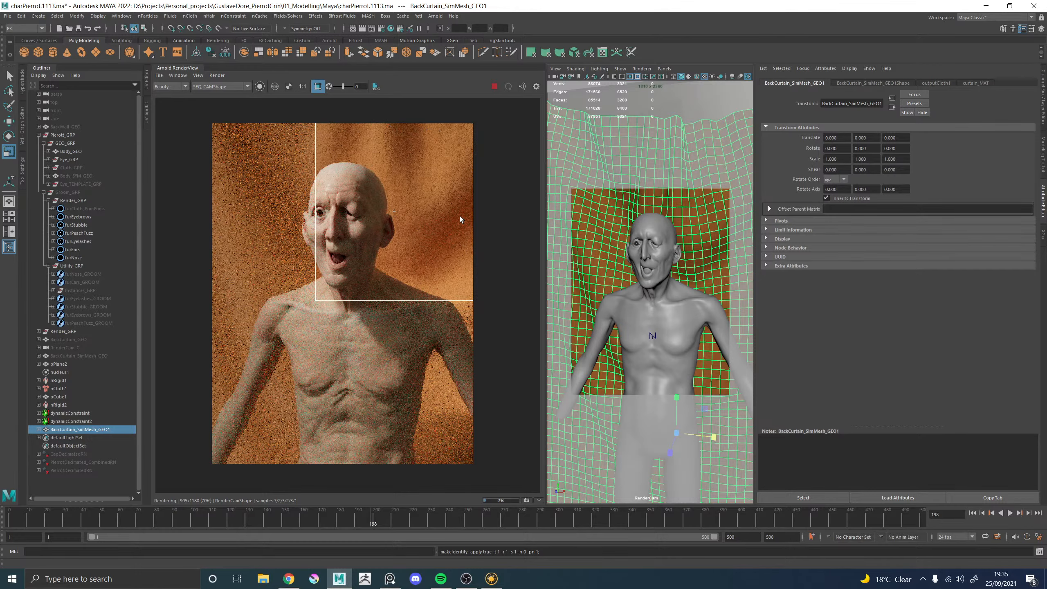
scroll(428, 212, "up", 3)
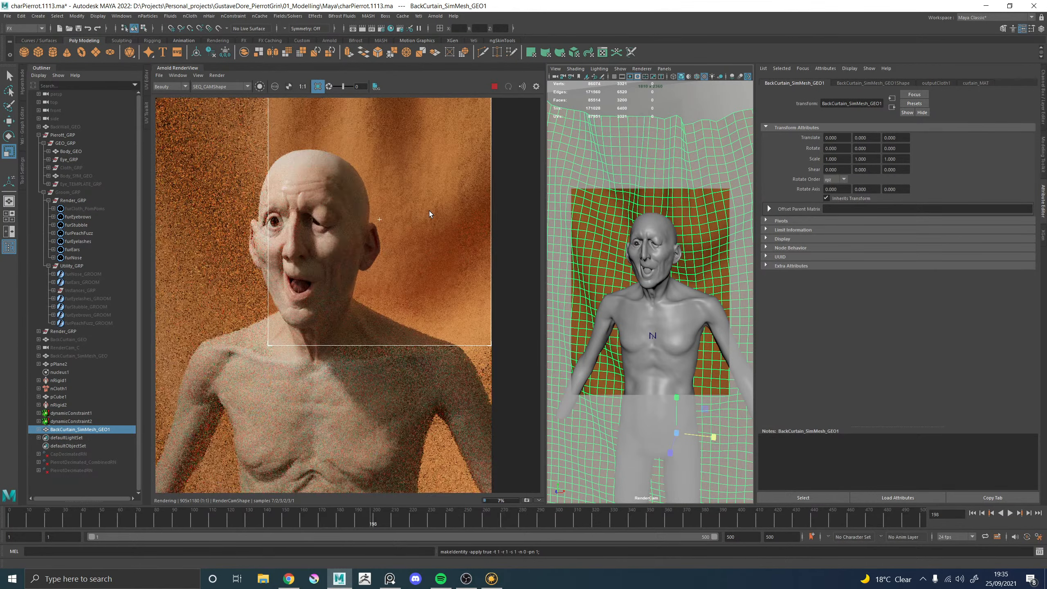
scroll(429, 211, "down", 3)
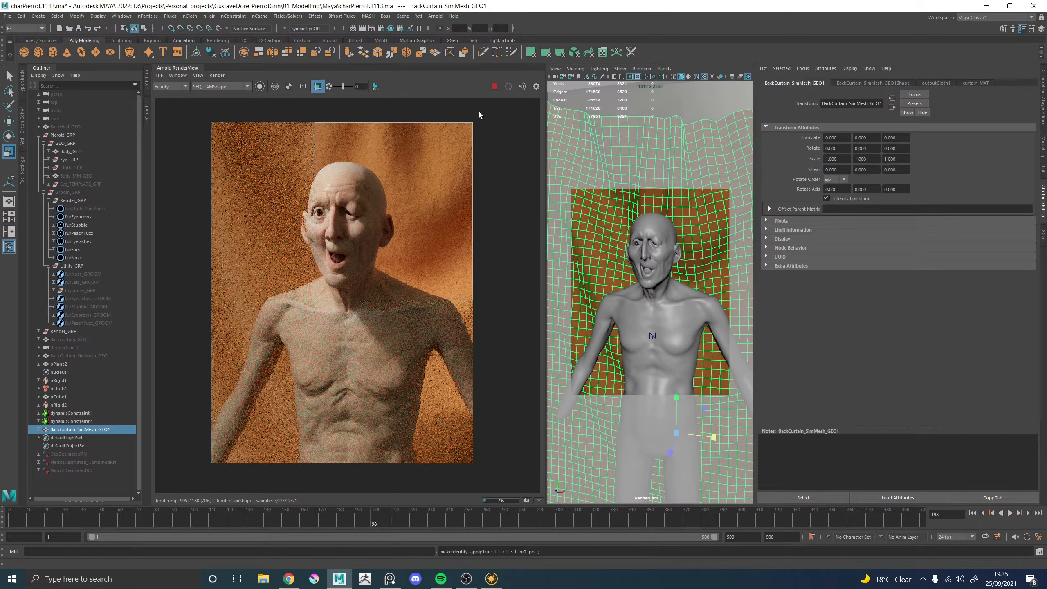
scroll(409, 191, "up", 2)
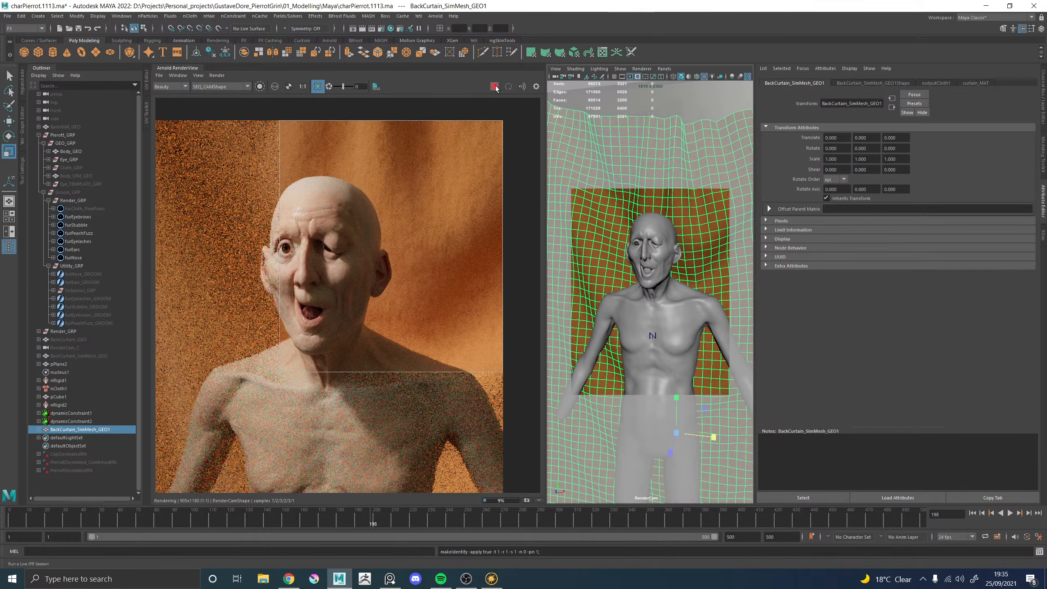
Check the curtain up close in the Arnold render, stop the render and return to the modelling viewport
scroll(458, 203, "up", 3)
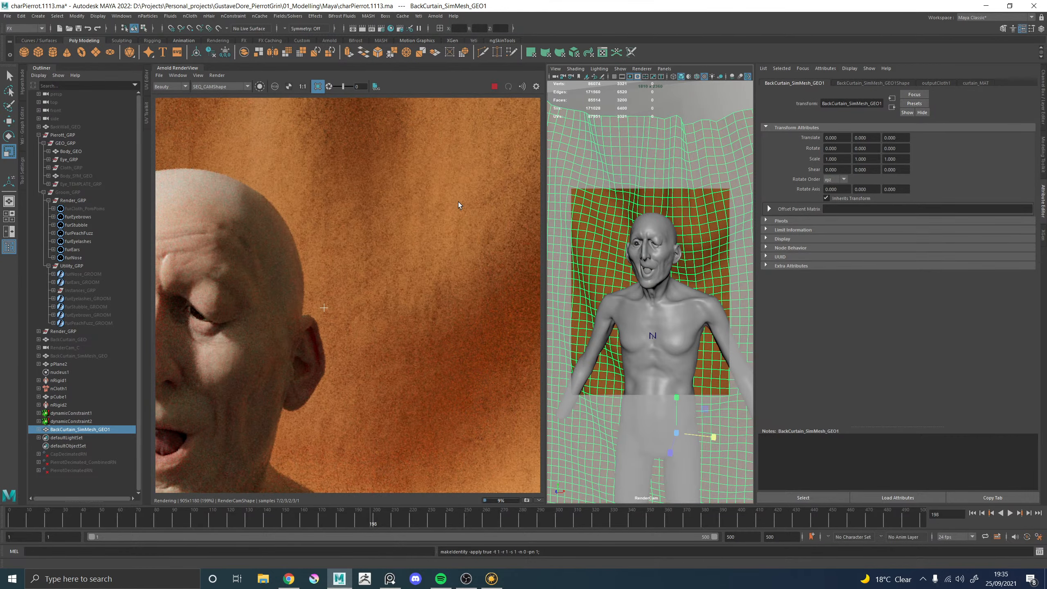
scroll(458, 200, "down", 2)
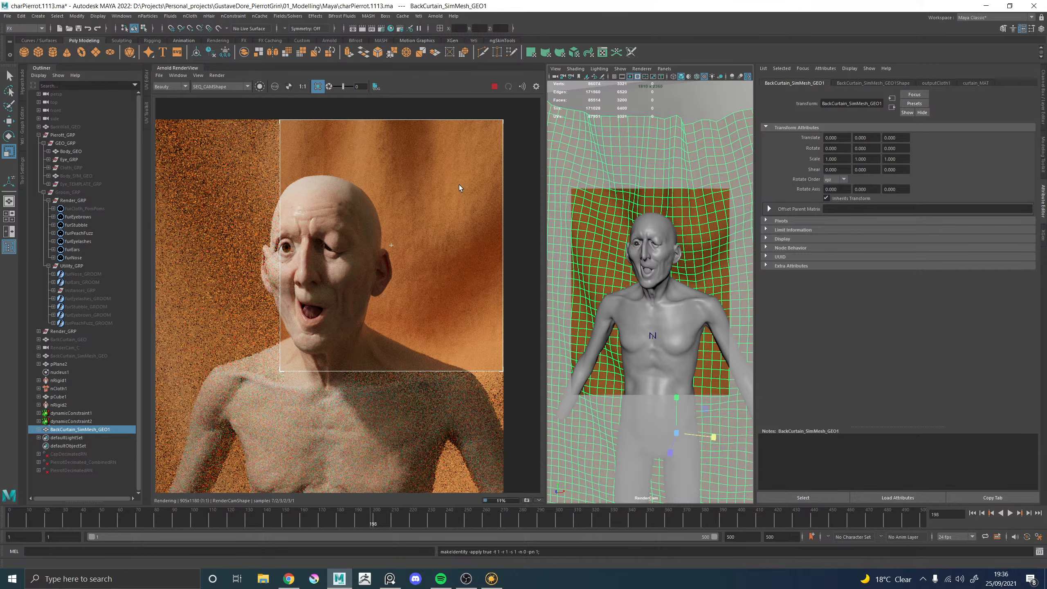
left_click(494, 86)
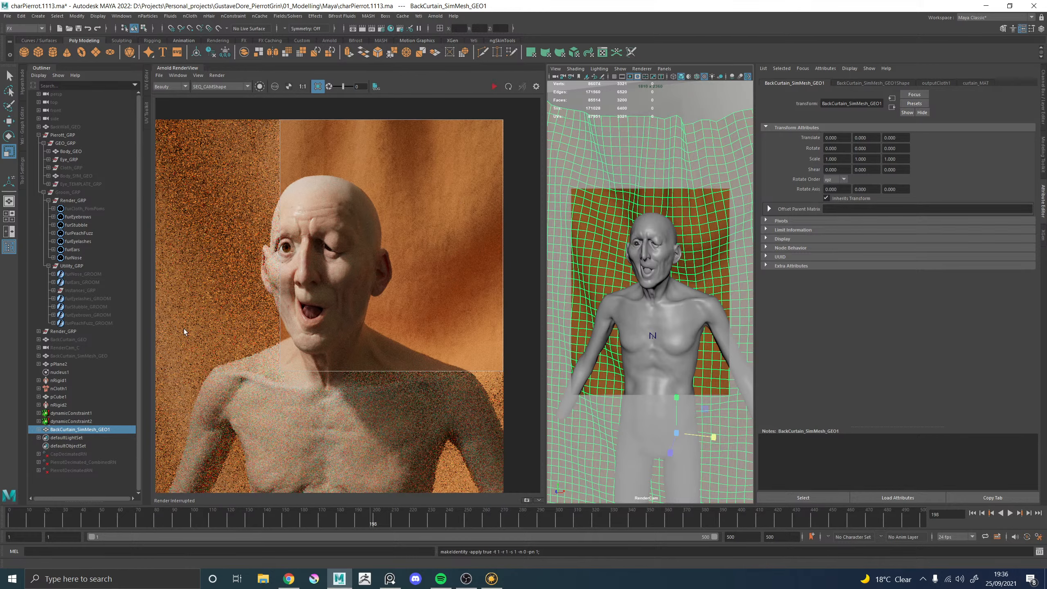
left_click(178, 68)
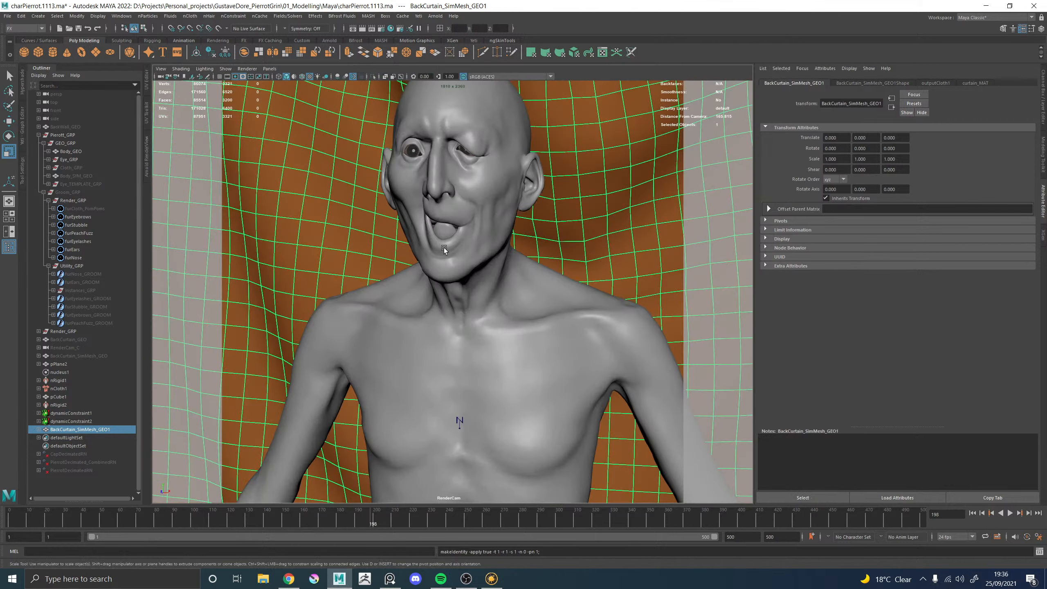
Switch the viewport to the perspective camera and delete the duplicated curtain mesh BackCurtain_SimMesh_GEO1
left_click(269, 69)
mouse_move(305, 77)
left_click(364, 110)
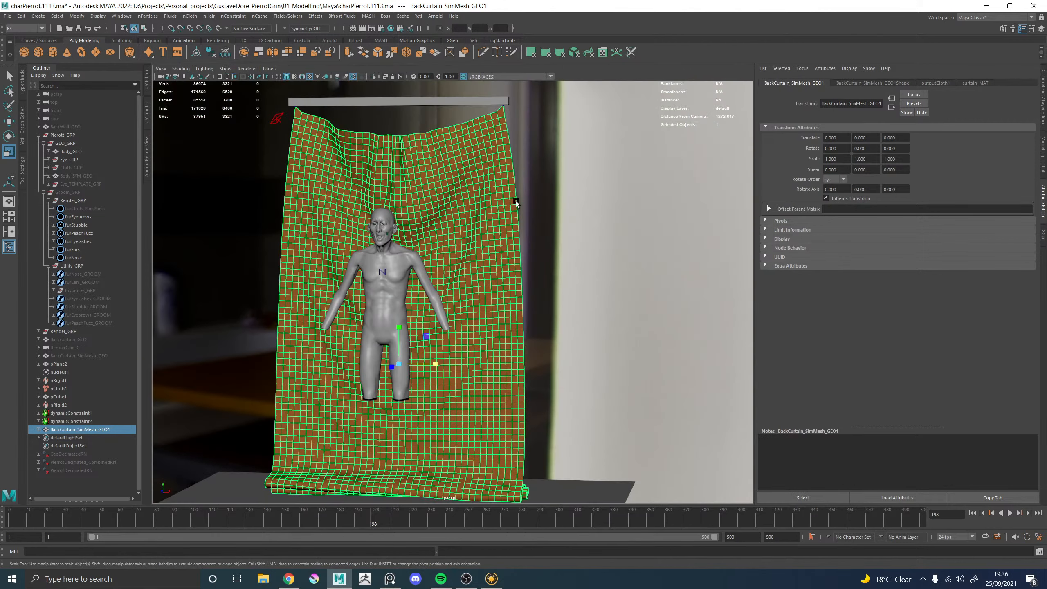
key("Delete")
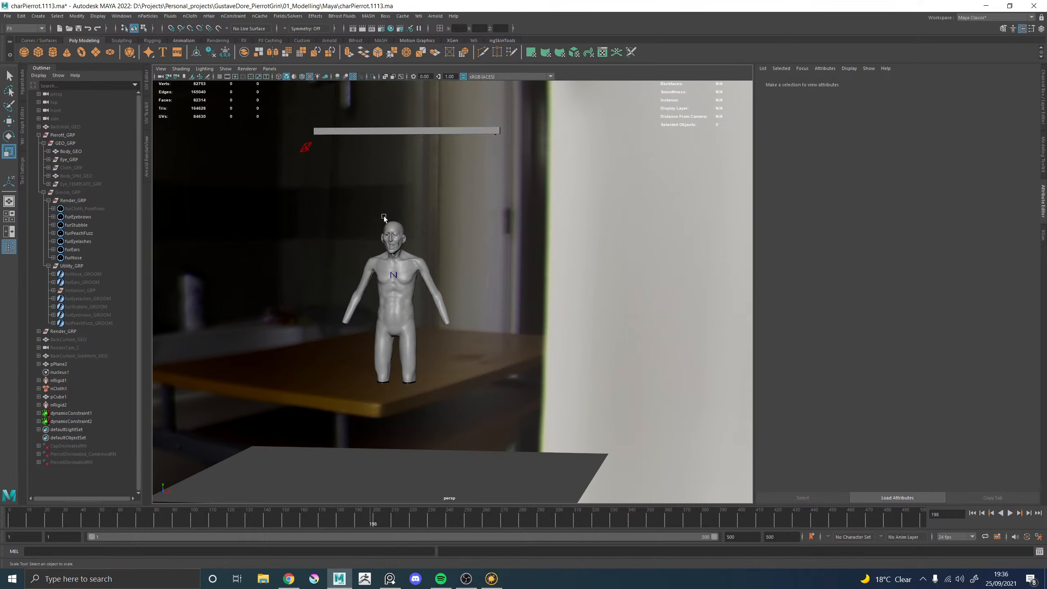
Unhide the original simulation curtain BackCurtain_SimMesh_GEO and return the timeline to frame 1
left_click(71, 356)
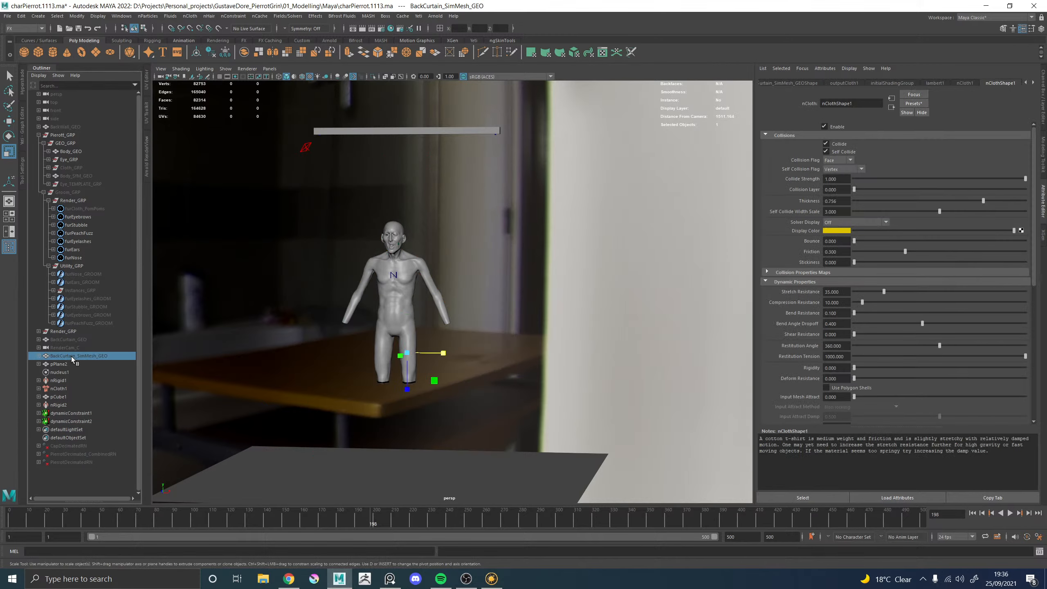
key("h")
left_click(11, 521)
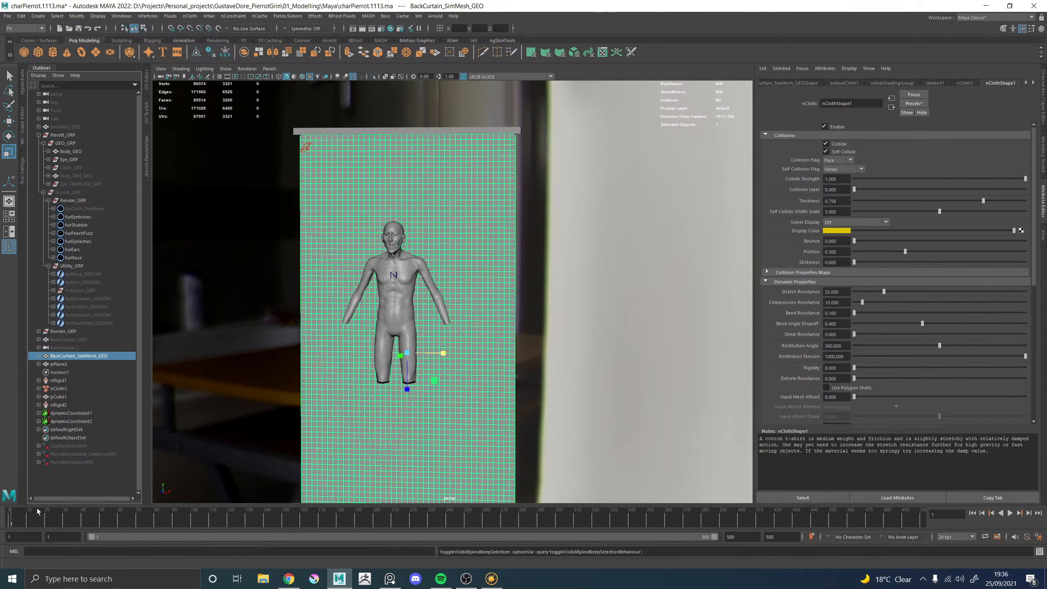
left_click_drag(687, 210, 682, 187, "alt")
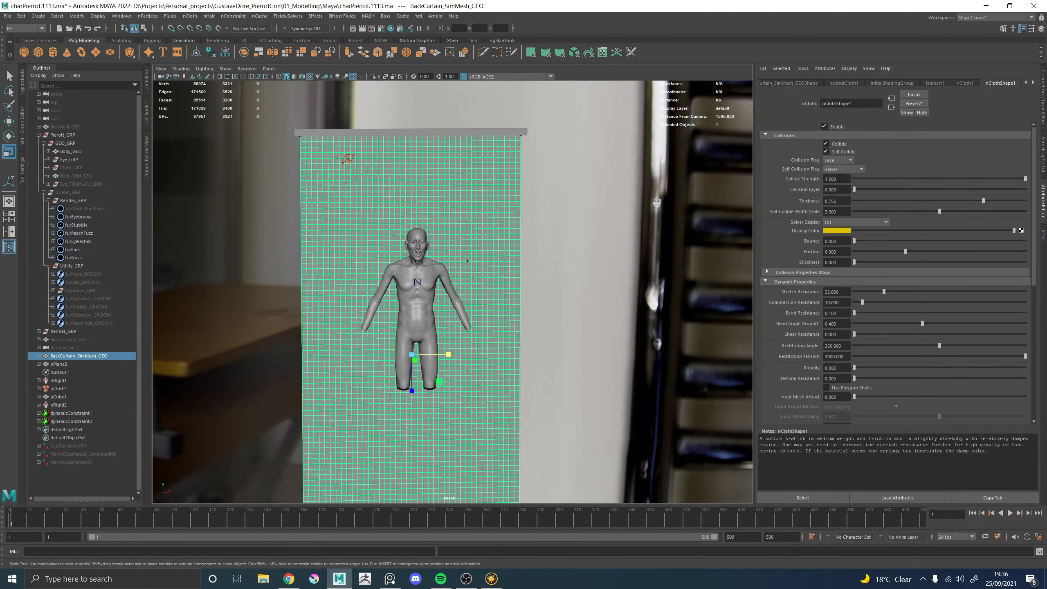
left_click(964, 83)
left_click(1008, 83)
left_click(916, 104)
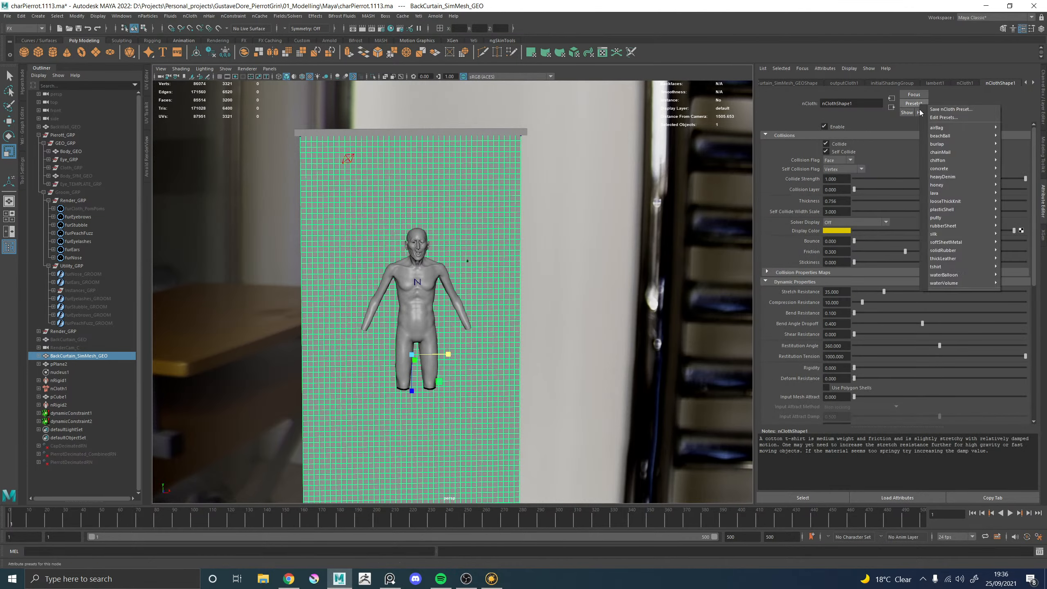
mouse_move(945, 266)
left_click(878, 267)
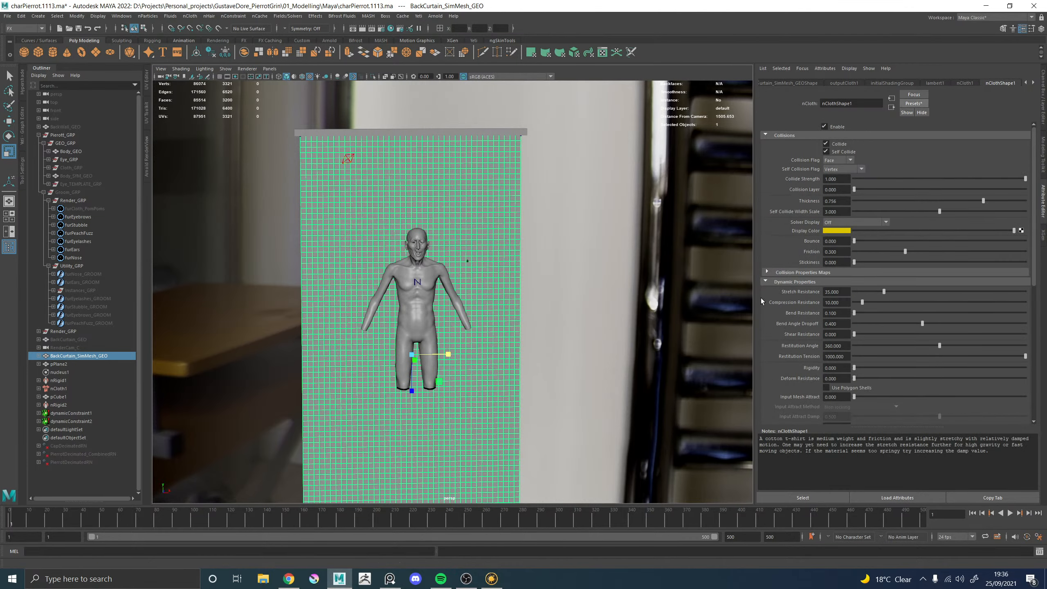
Play the cloth simulation to about frame 66 and examine how the curtain drapes from the bar
left_click(561, 221)
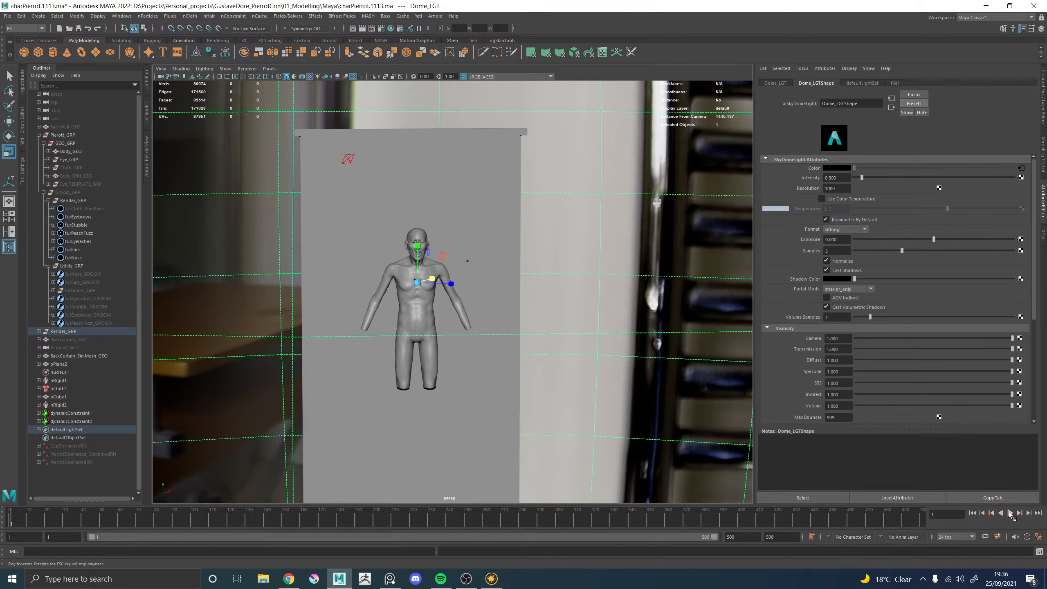
left_click(1010, 514)
left_click_drag(642, 247, 601, 247, "alt")
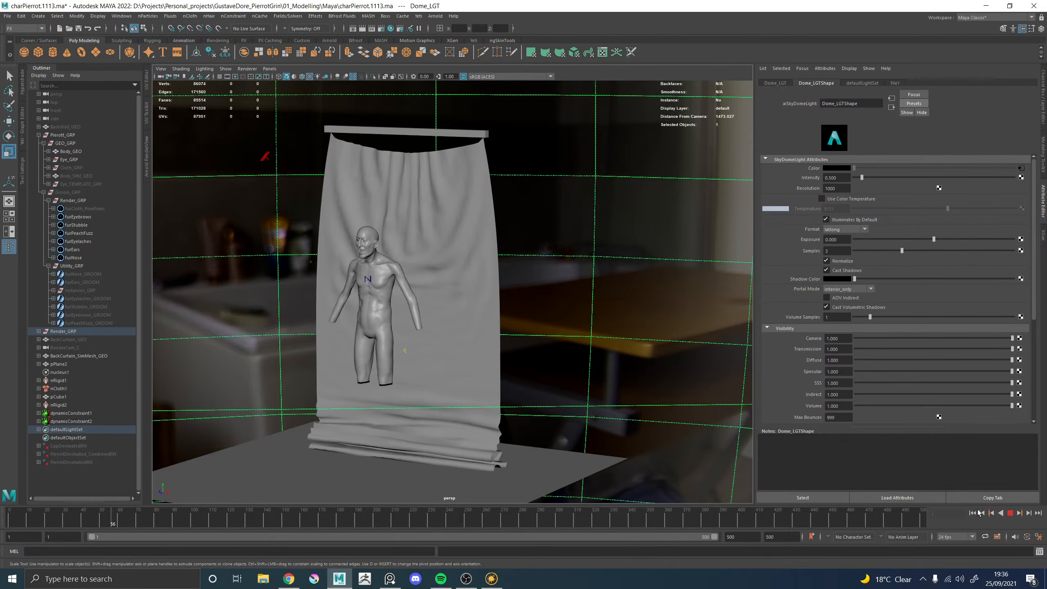
left_click(1010, 514)
left_click_drag(549, 337, 453, 171, "alt")
left_click(459, 170)
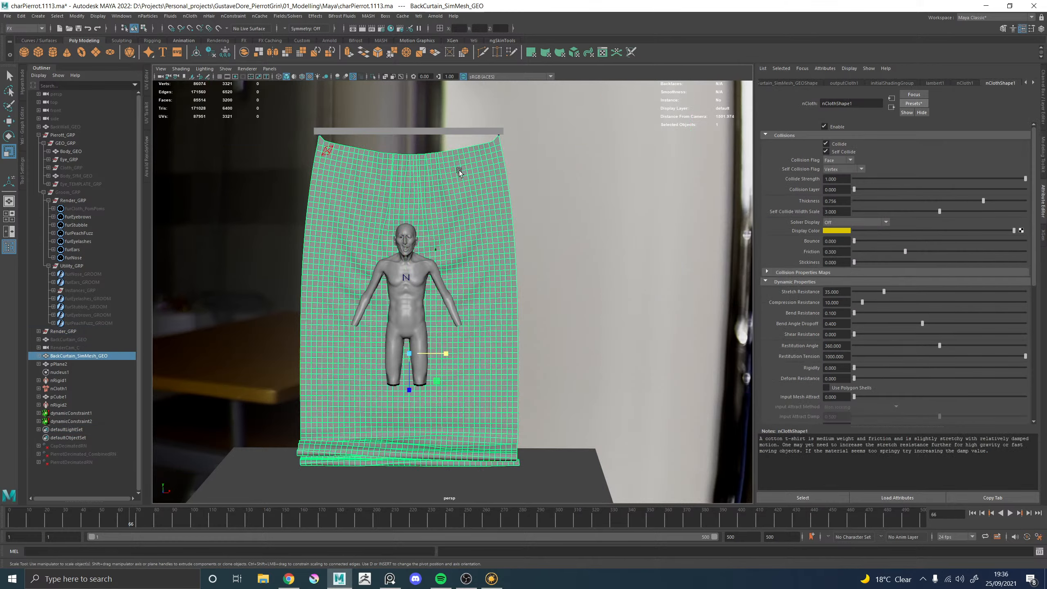
Rewind to the first frame and delete both dynamic constraints, dynamicConstraint1 and dynamicConstraint2
left_click(972, 512)
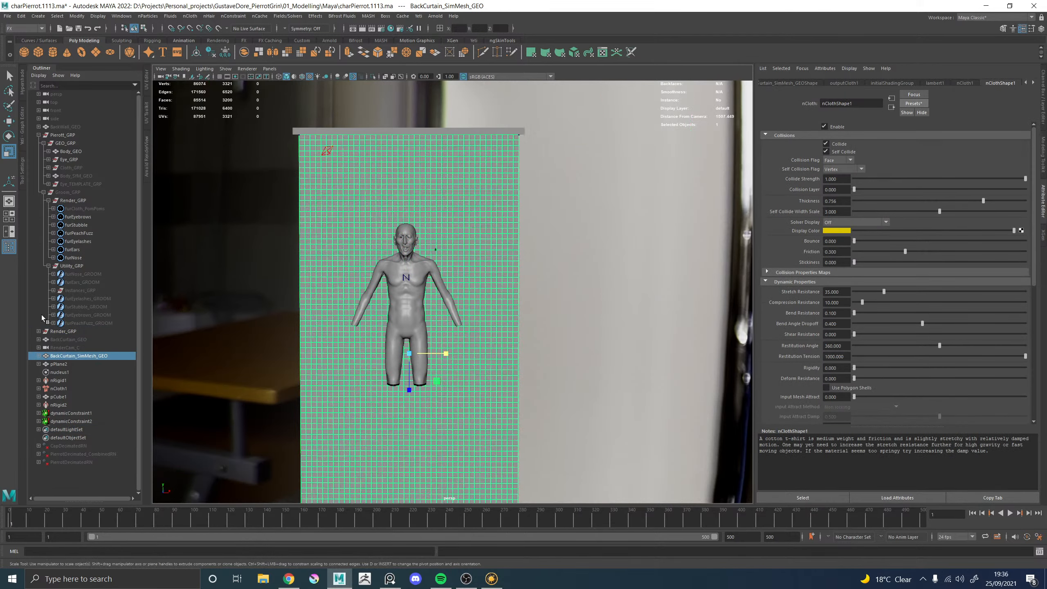
left_click(71, 412)
left_click(78, 421, "shift")
key("Delete")
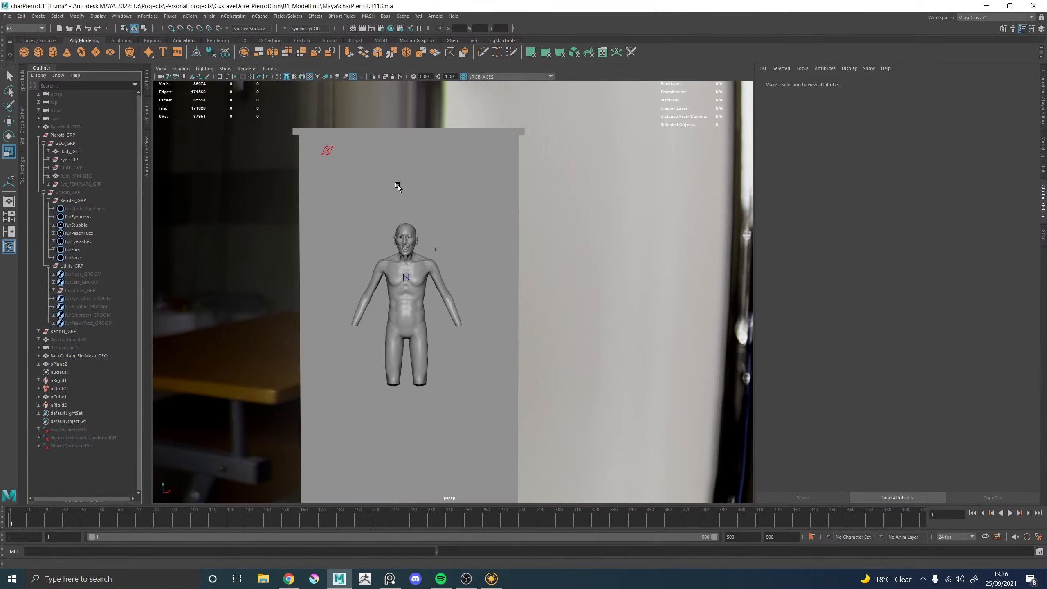
Rotate the curtain mesh slightly around its vertical axis and set its Rotate Y to -5
left_click(410, 133)
left_click_drag(402, 136, 434, 144, "alt")
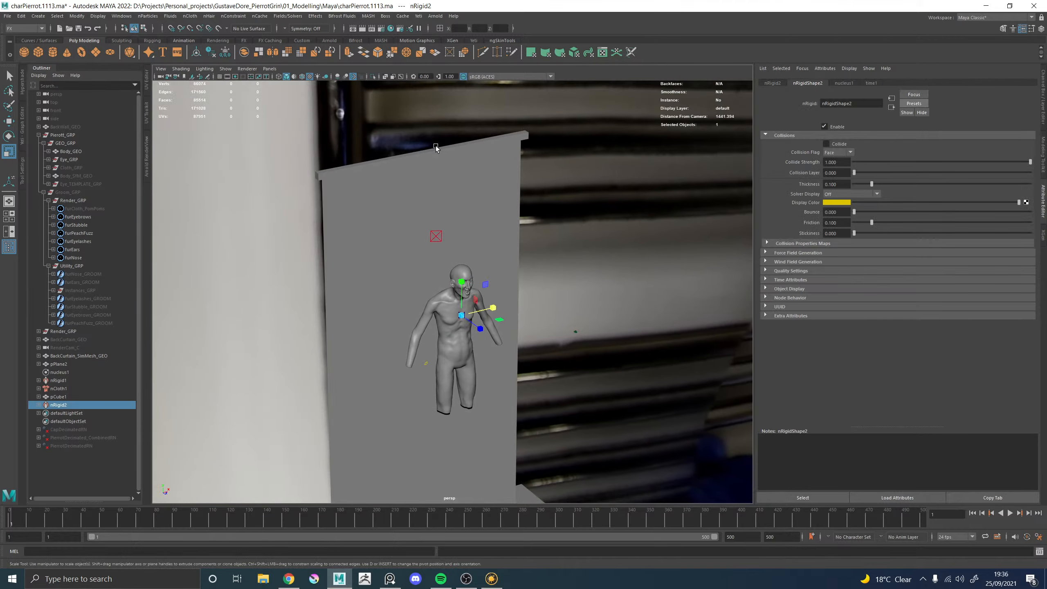
left_click(446, 192)
key("e")
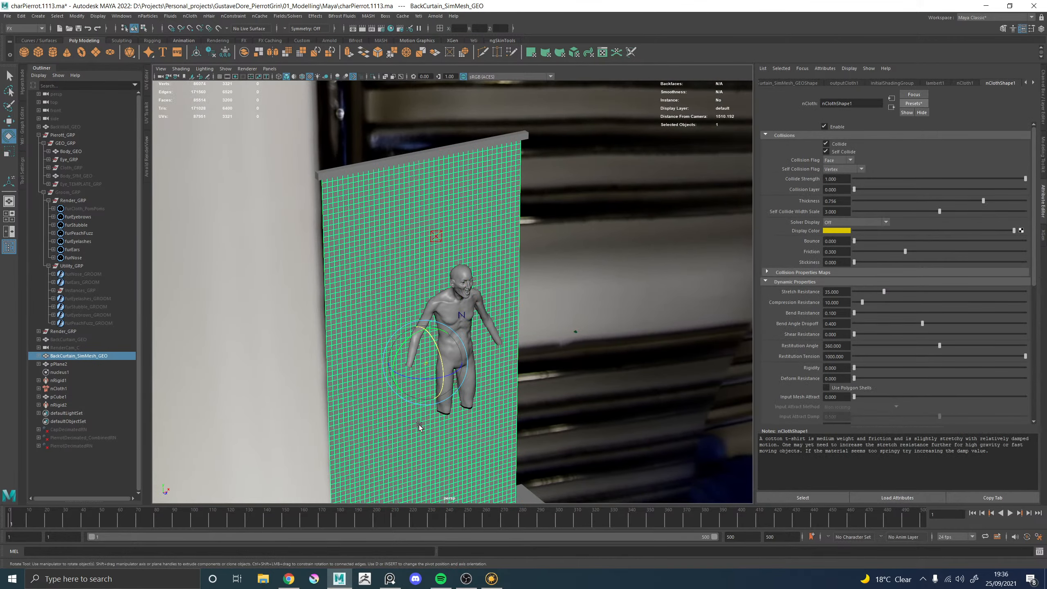
left_click_drag(426, 380, 420, 379)
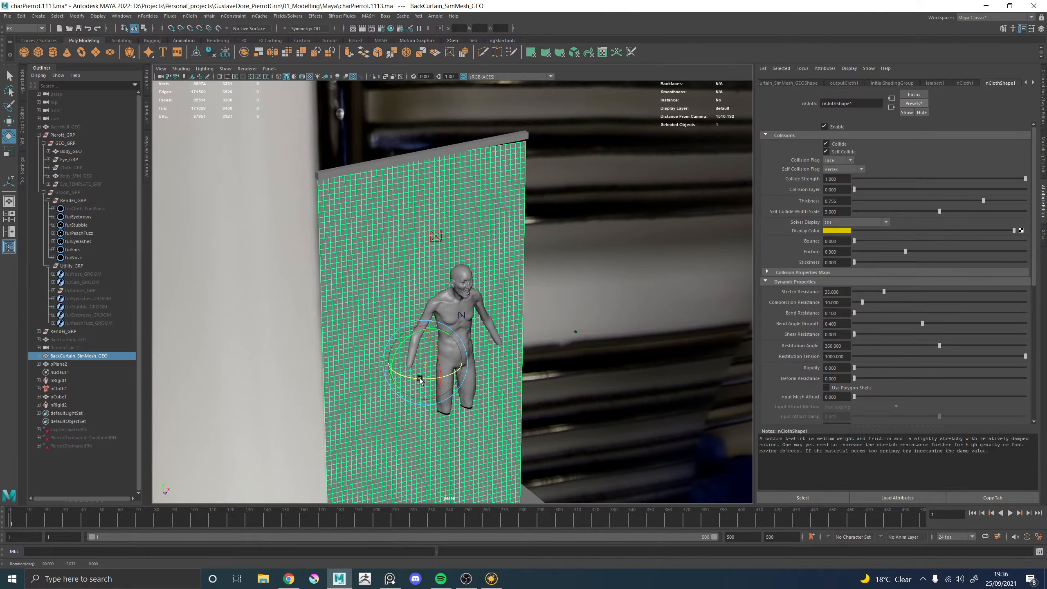
left_click(810, 83)
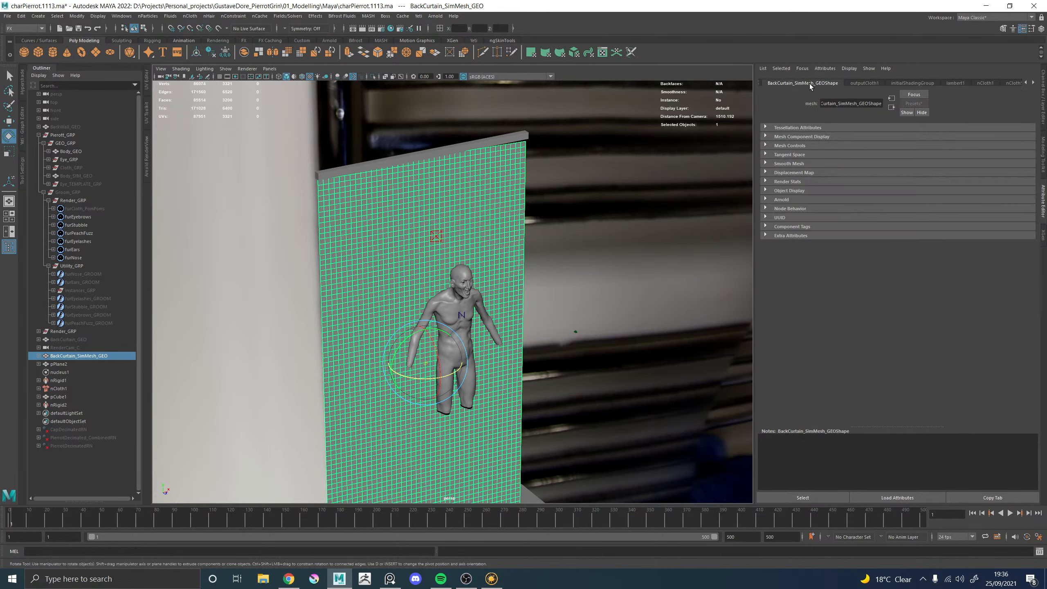
left_click(1022, 85)
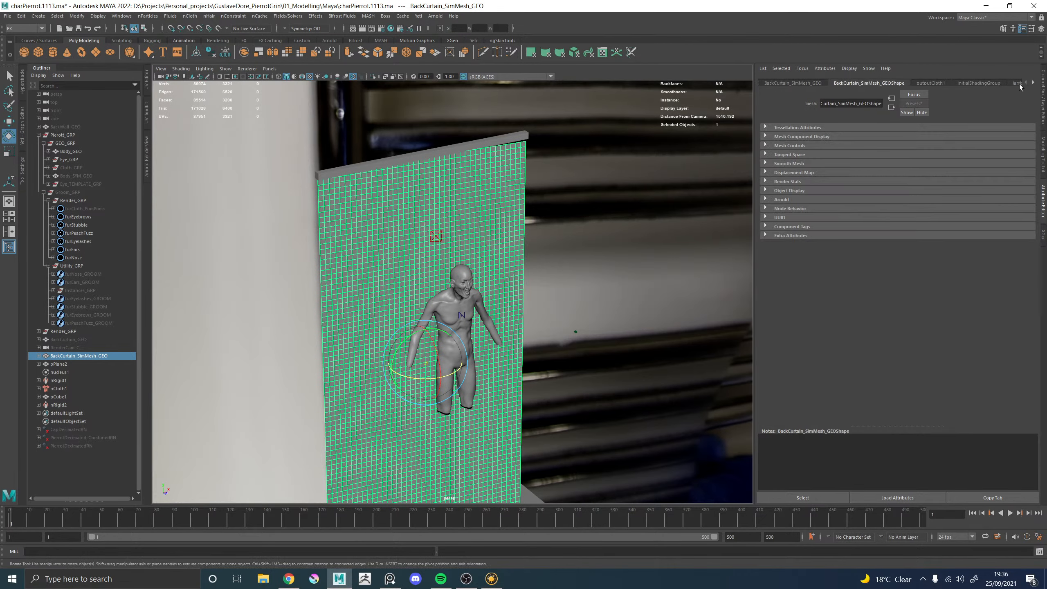
left_click(790, 84)
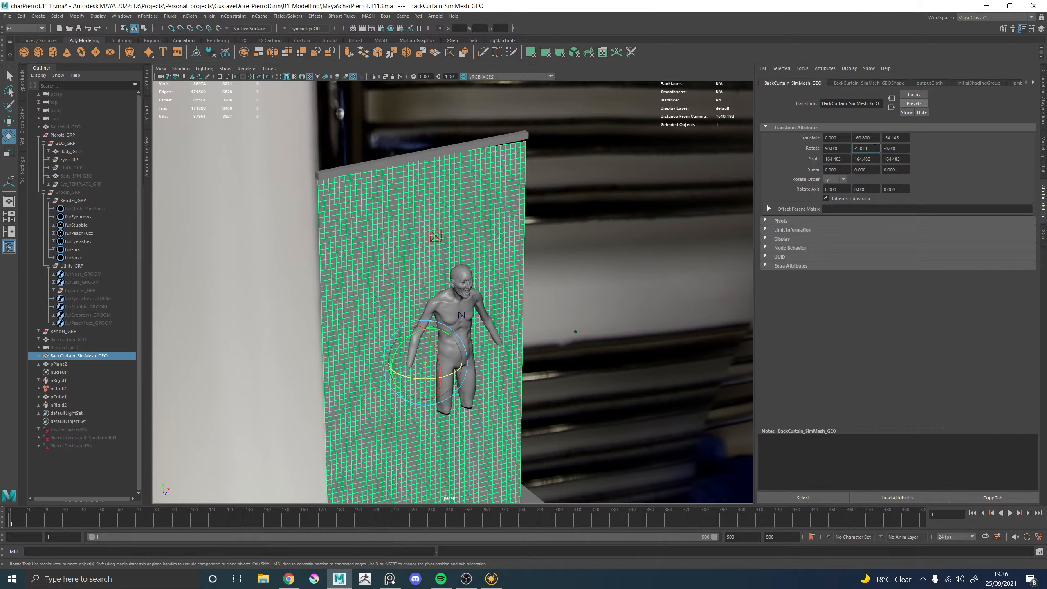
type("-5")
key("Return")
Set Rotate Y of the curtain bar pCube1 to -5 and keyframe it at frames 1 and 21
left_click(414, 155)
left_click(773, 83)
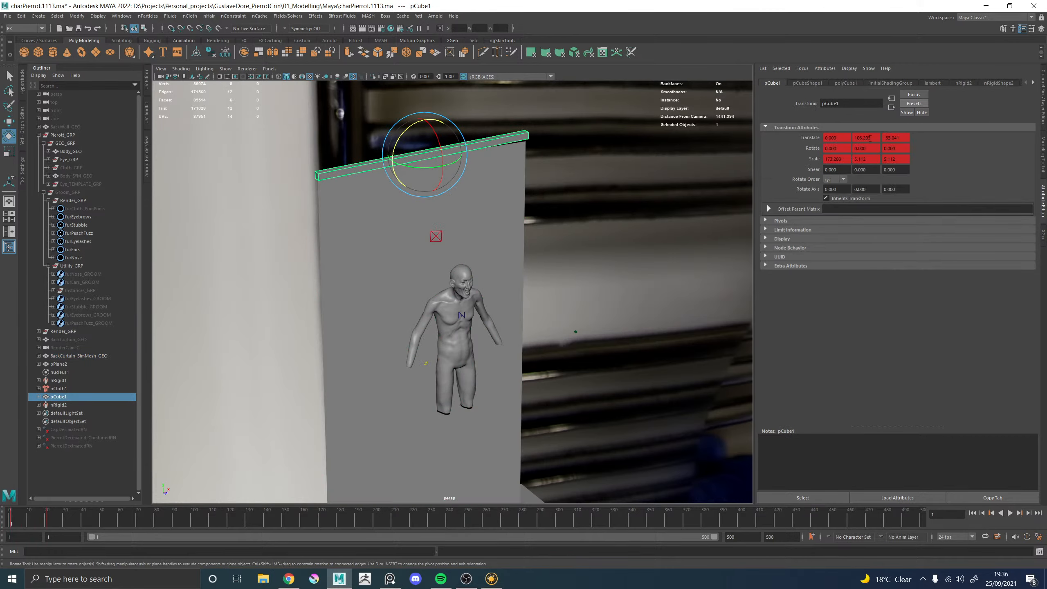
left_click(875, 149)
type("-5")
key("Return")
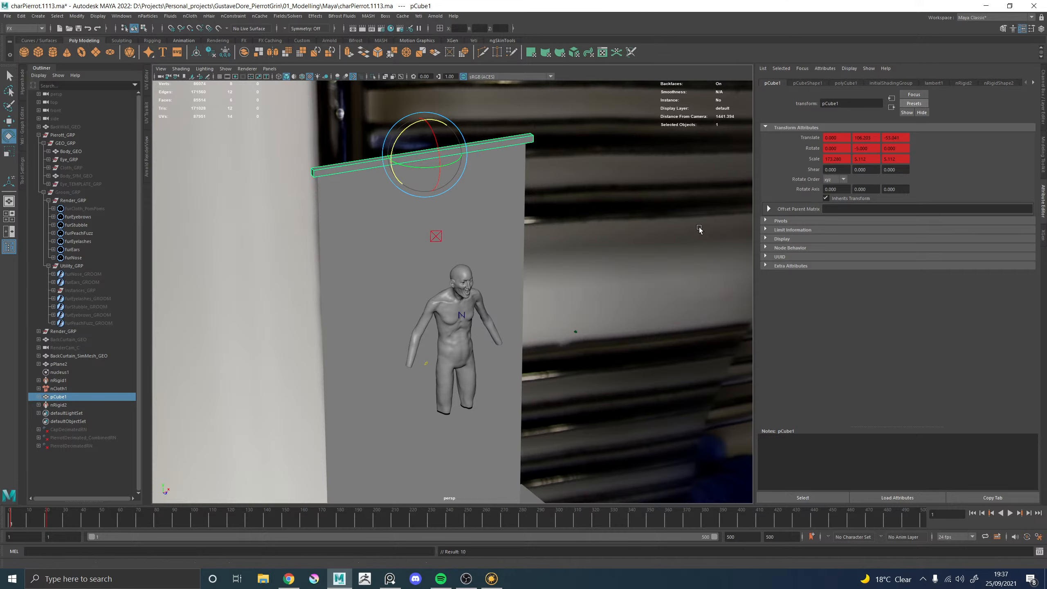
left_click(50, 523)
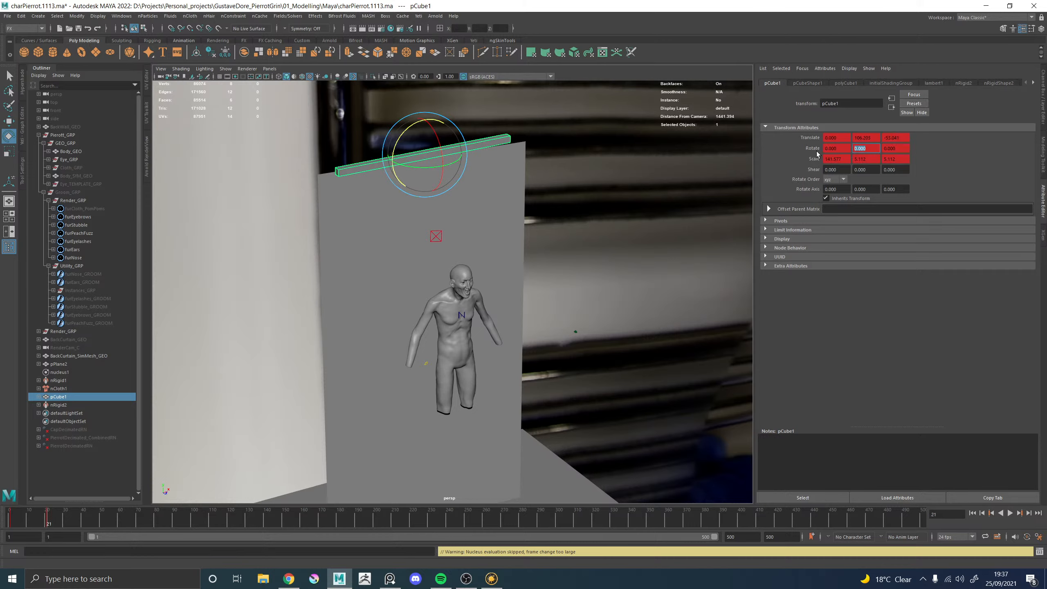
key("Return")
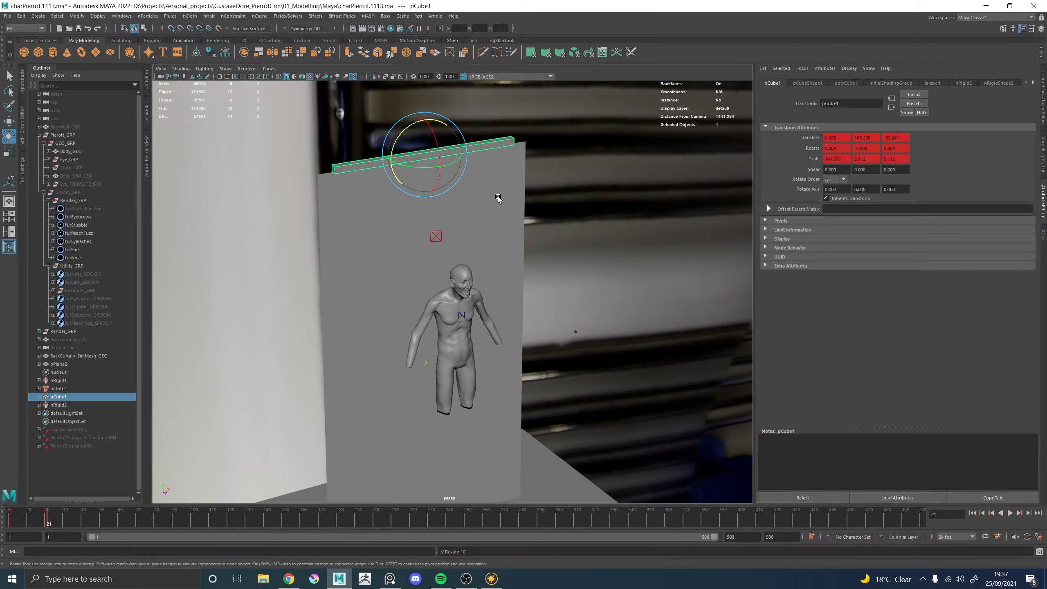
Scale the curtain bar narrower along its length at frame 21, keyframe it, and return to frame 1
left_click_drag(402, 223, 468, 284, "alt")
left_click(468, 191)
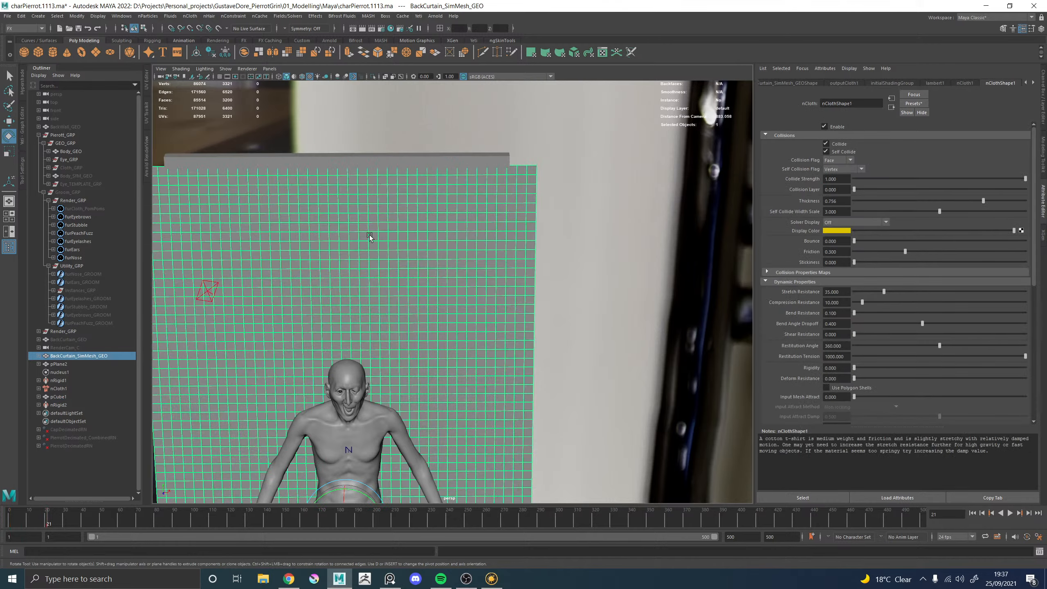
middle_click_drag(367, 235, 412, 242, "alt")
left_click_drag(16, 516, 0, 517)
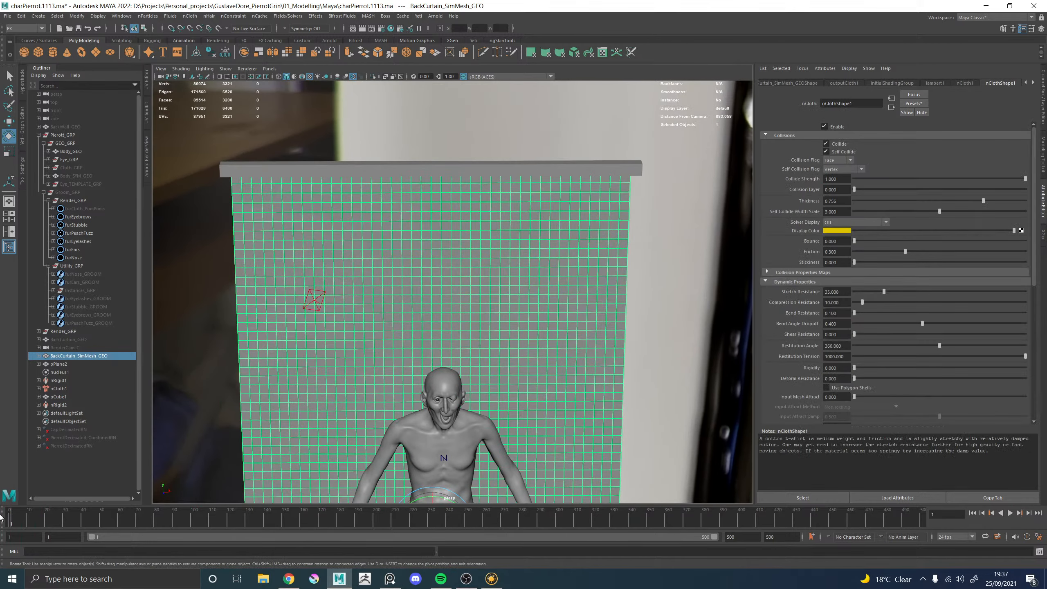
left_click(260, 167)
key(".")
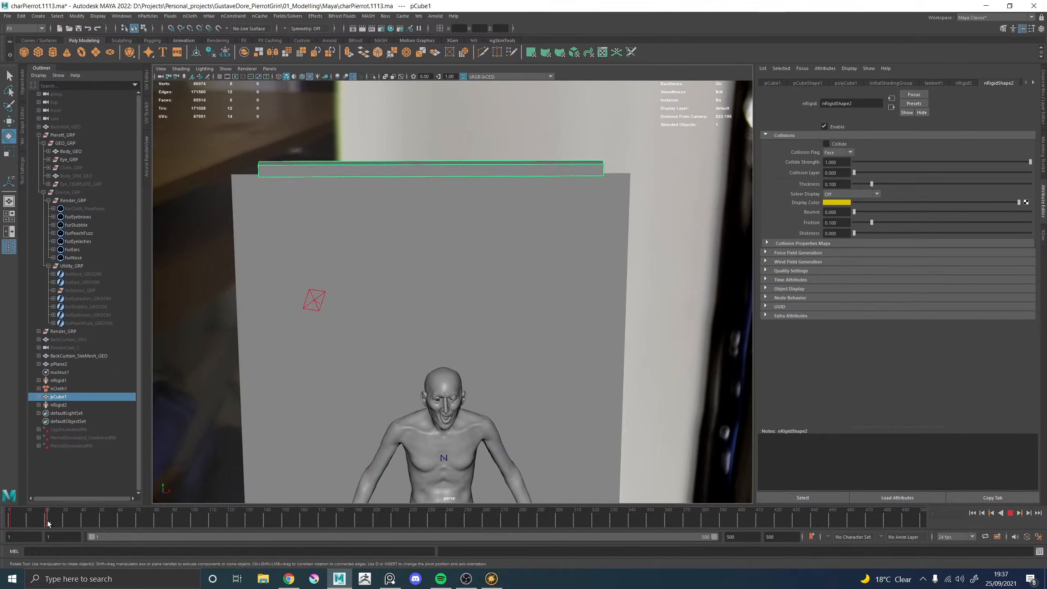
key("r")
left_click_drag(467, 169, 455, 172)
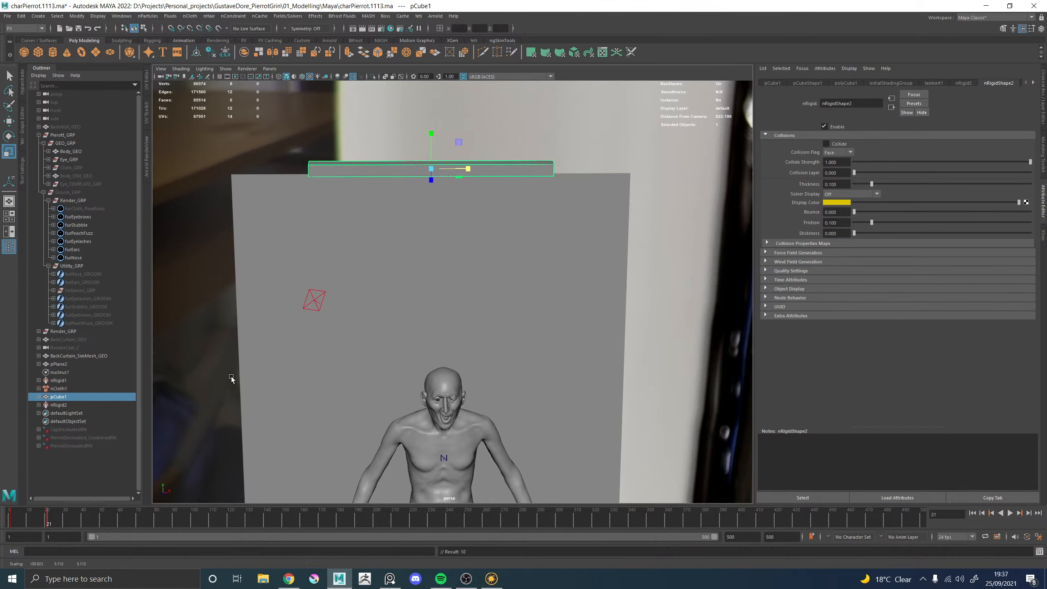
key("alt+shift+v")
Switch the curtain mesh to vertex mode and select the corner vertex at one end of its top edge
left_click(409, 292)
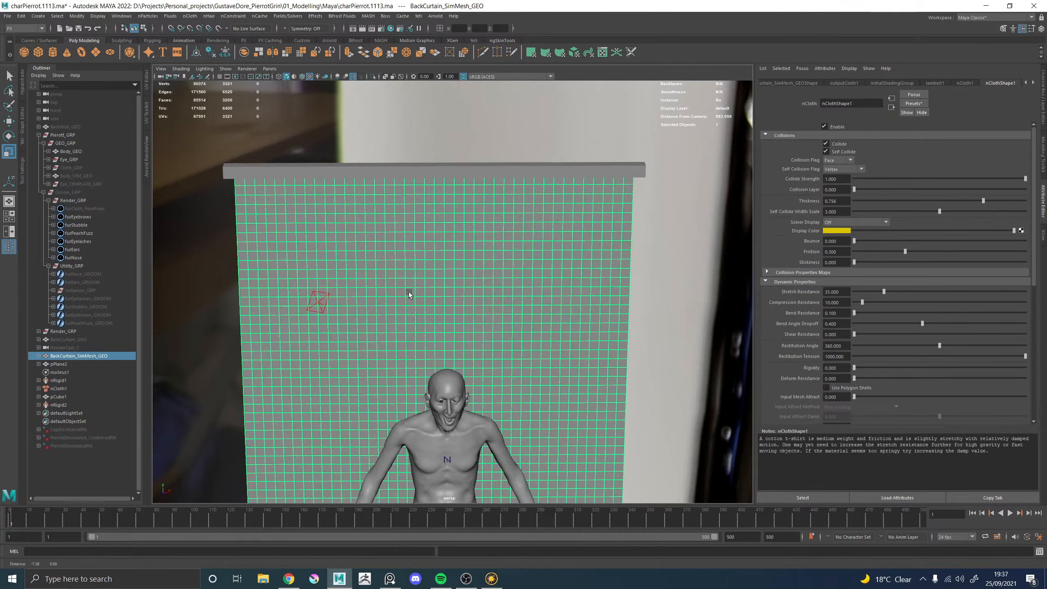
middle_click_drag(409, 291, 471, 344, "alt")
scroll(471, 344, "up", 5)
left_click_drag(471, 344, 398, 245, "alt")
right_click_drag(367, 227, 334, 225)
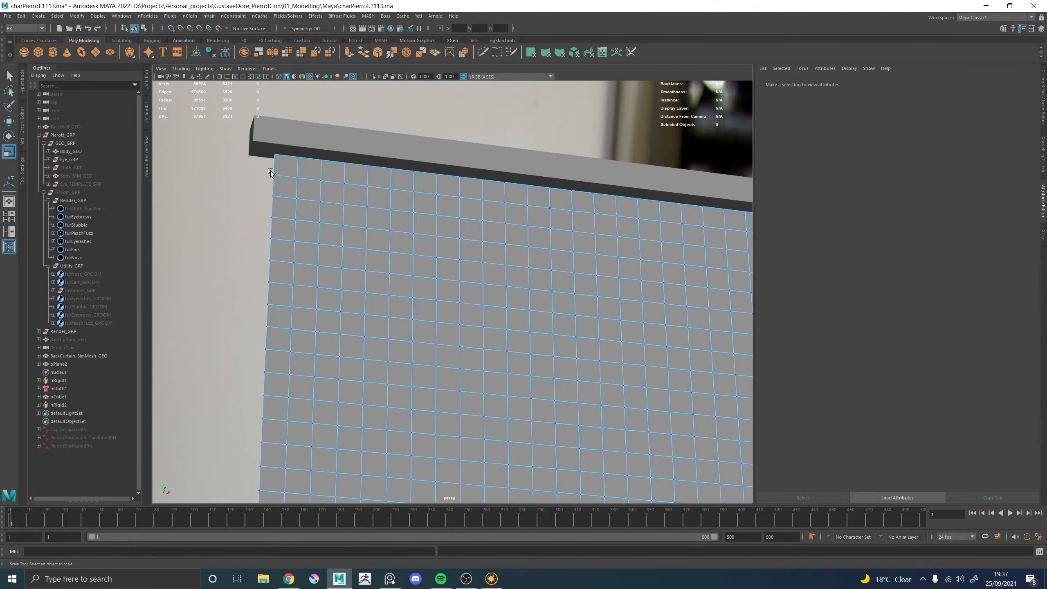
left_click_drag(265, 145, 292, 163)
Add evenly spaced vertices along the curtain's top edge to the selection and attach them to the curtain bar with a Point to Surface constraint
left_click_drag(377, 173, 453, 188, "alt")
middle_click_drag(524, 179, 314, 193, "alt")
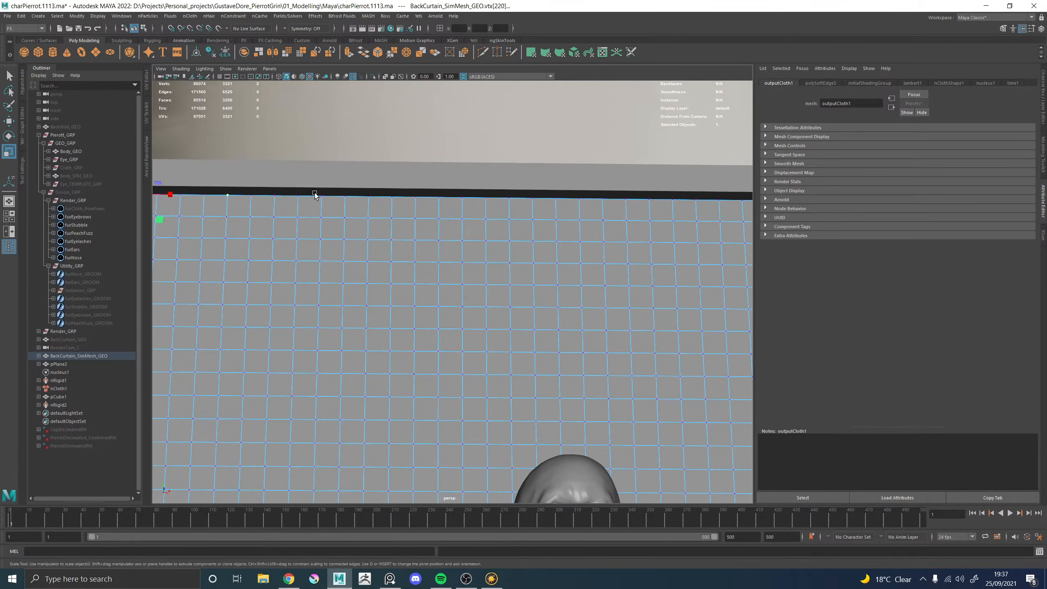
middle_click_drag(423, 207, 374, 199, "alt")
left_click(410, 210, "shift")
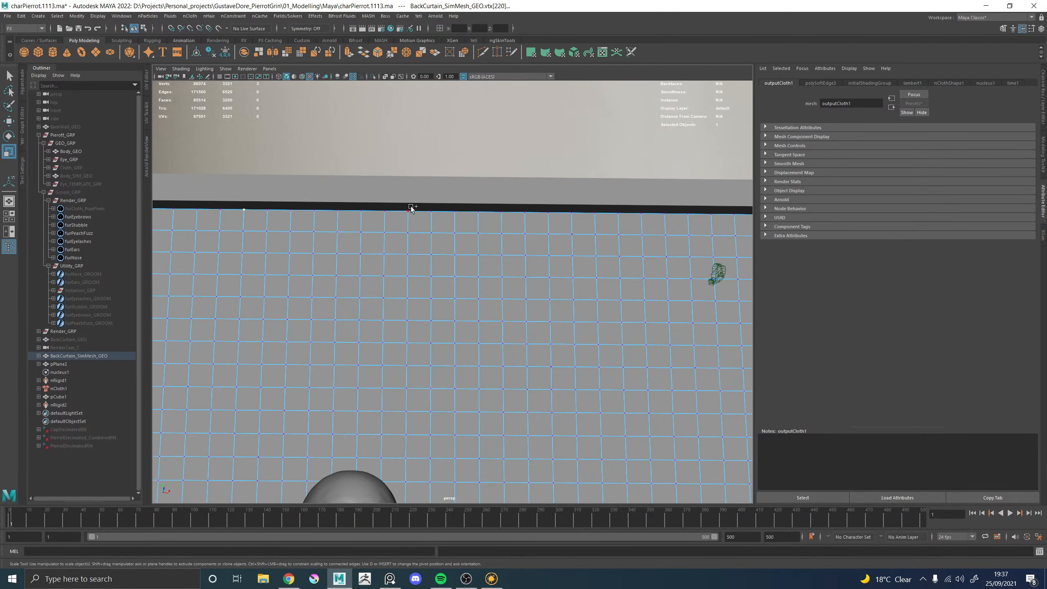
left_click_drag(429, 198, 451, 225, "shift")
left_click_drag(447, 208, 413, 216, "alt")
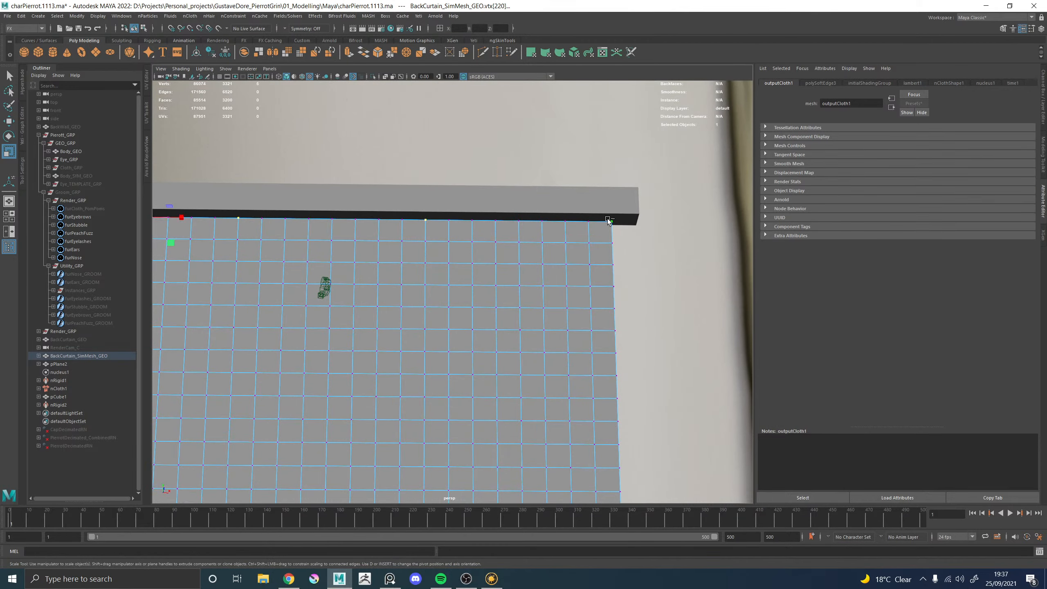
left_click(569, 198, "shift")
left_click(233, 15)
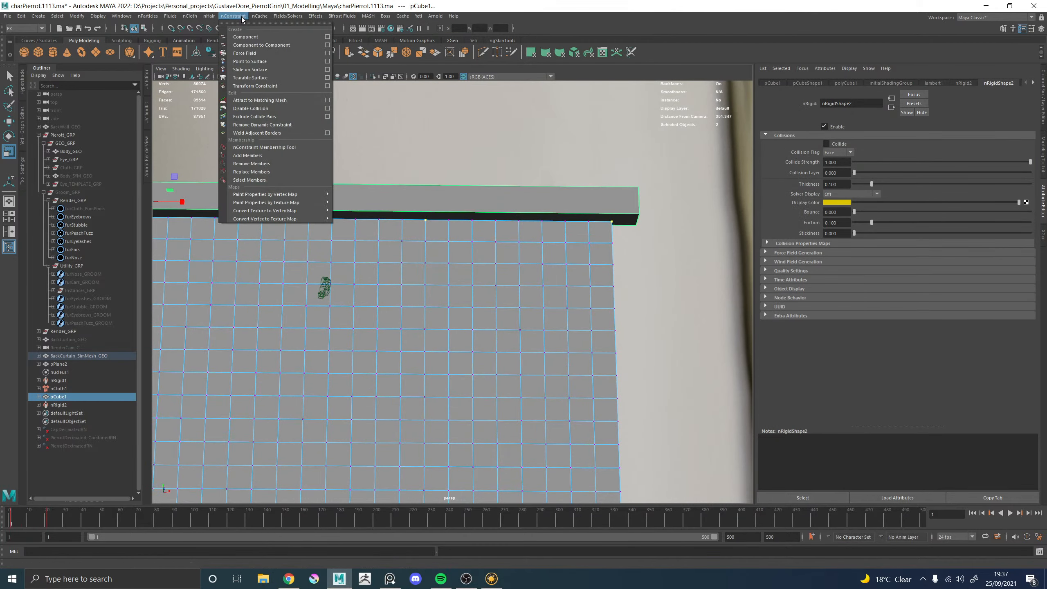
left_click(250, 61)
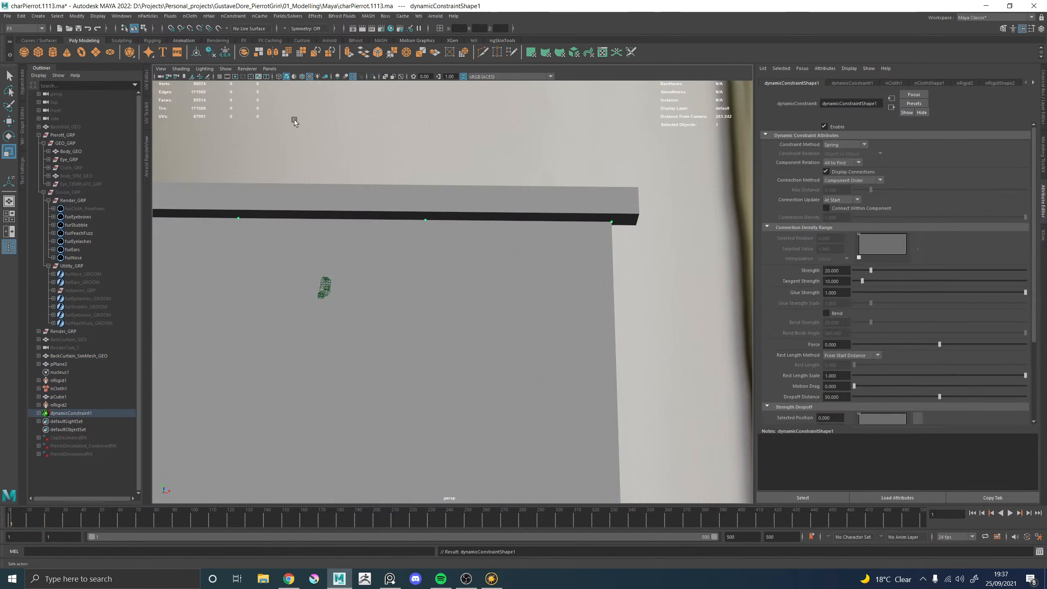
Play the cloth simulation, examine the curtain's folds from several angles, and return to the first frame
scroll(182, 216, "down", 10)
middle_click_drag(369, 236, 376, 198, "alt")
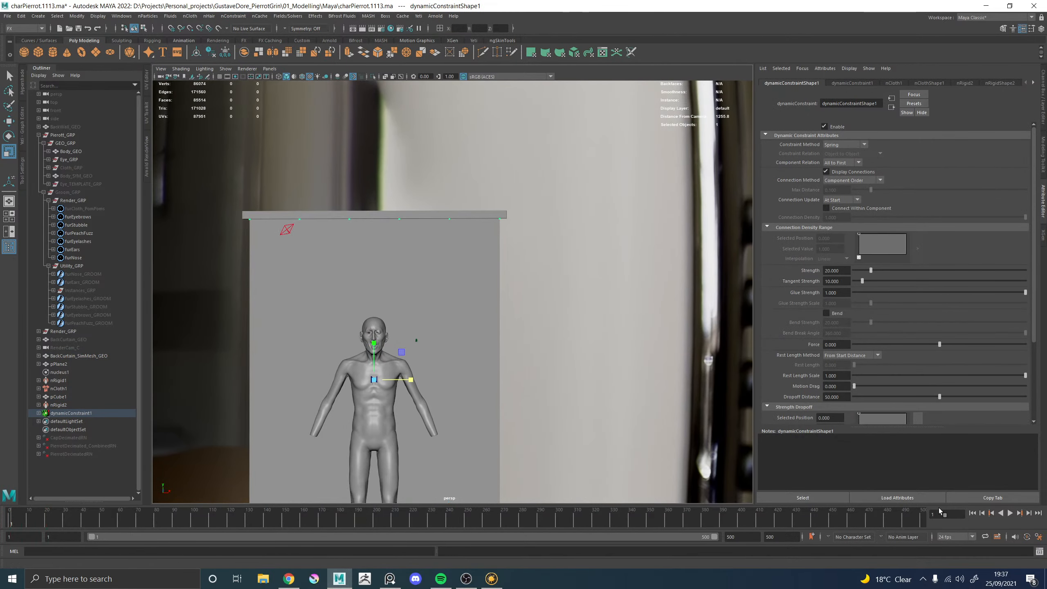
left_click(1010, 514)
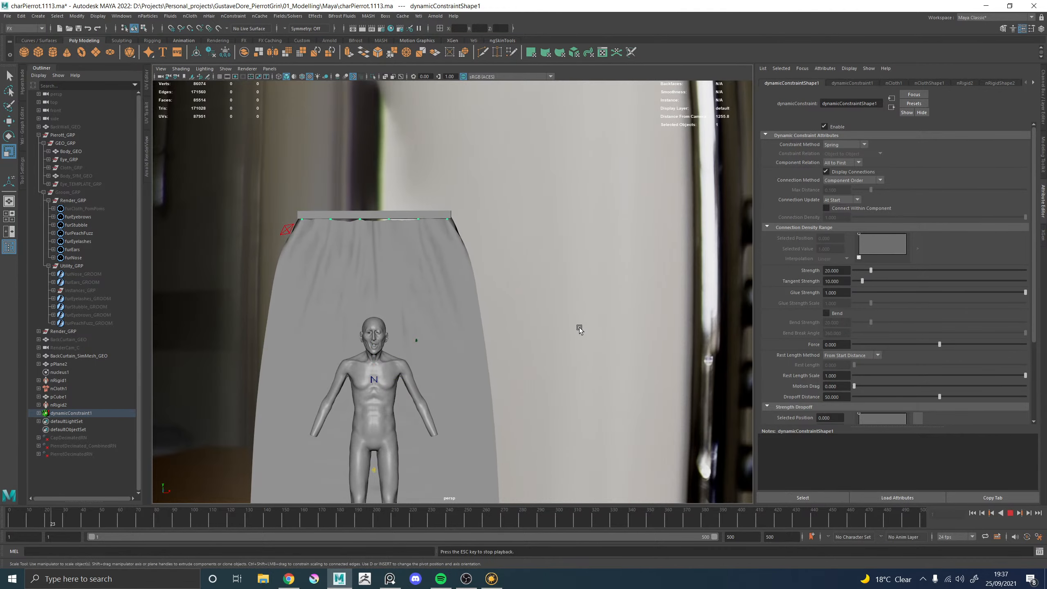
left_click_drag(519, 339, 491, 326, "alt")
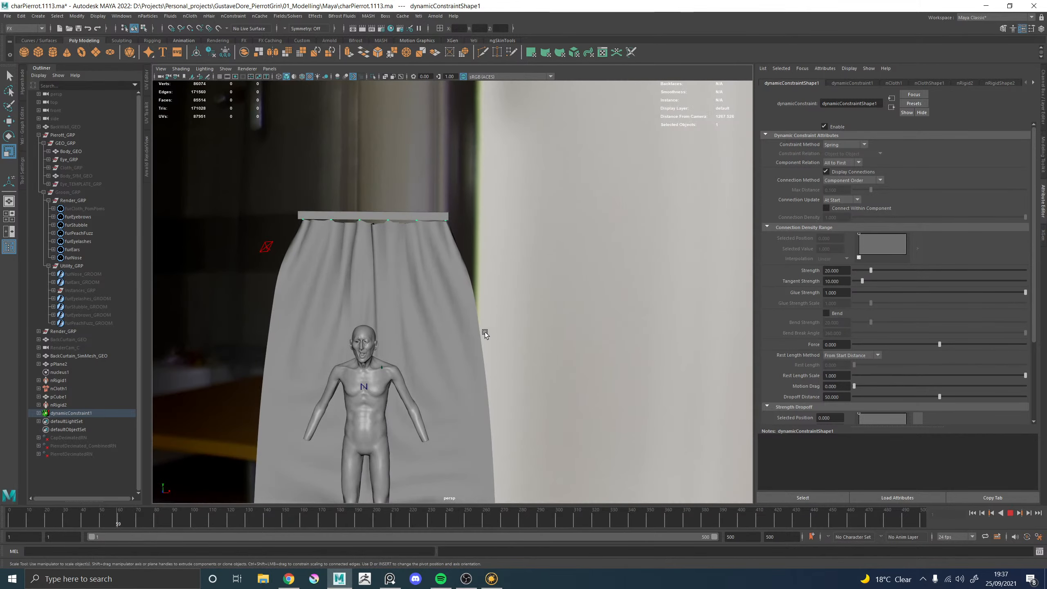
middle_click_drag(507, 301, 516, 245, "alt")
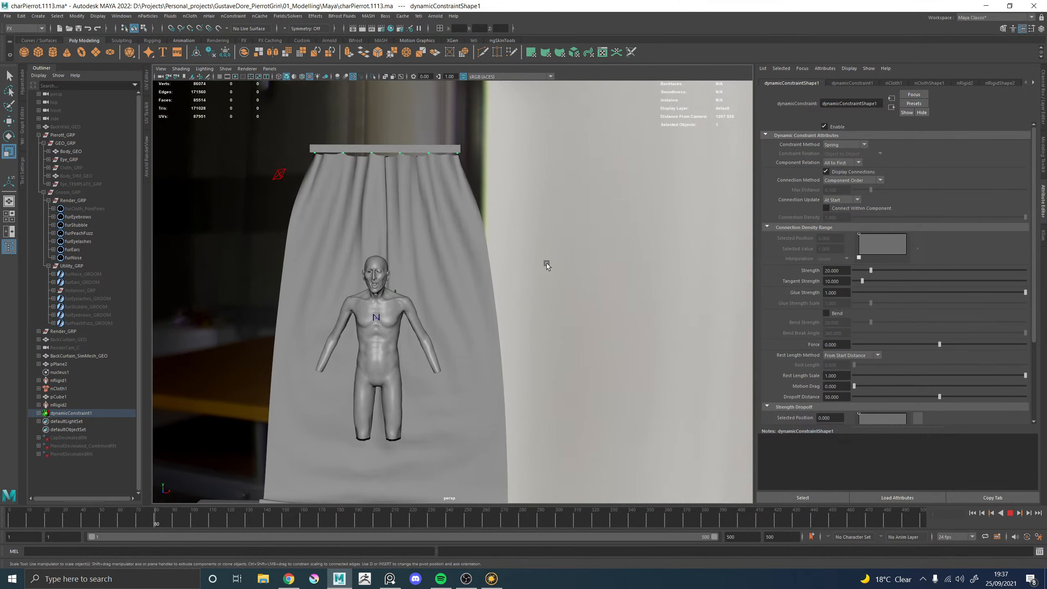
mouse_move(545, 264)
left_mouse_down("alt")
mouse_move(493, 285)
mouse_move(493, 295)
mouse_move(539, 278)
left_mouse_up("alt")
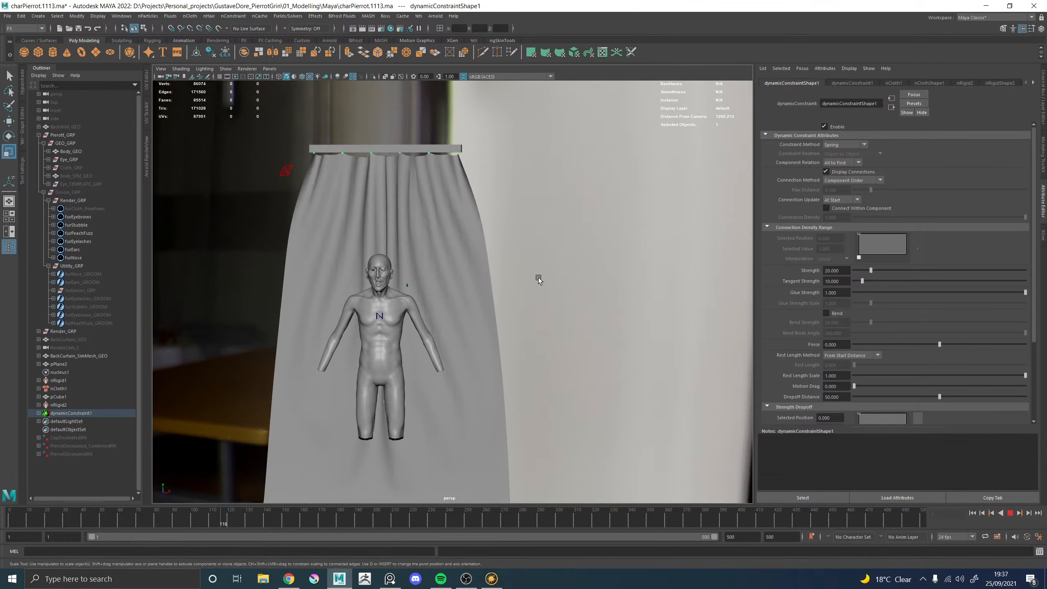
scroll(439, 291, "down", 3)
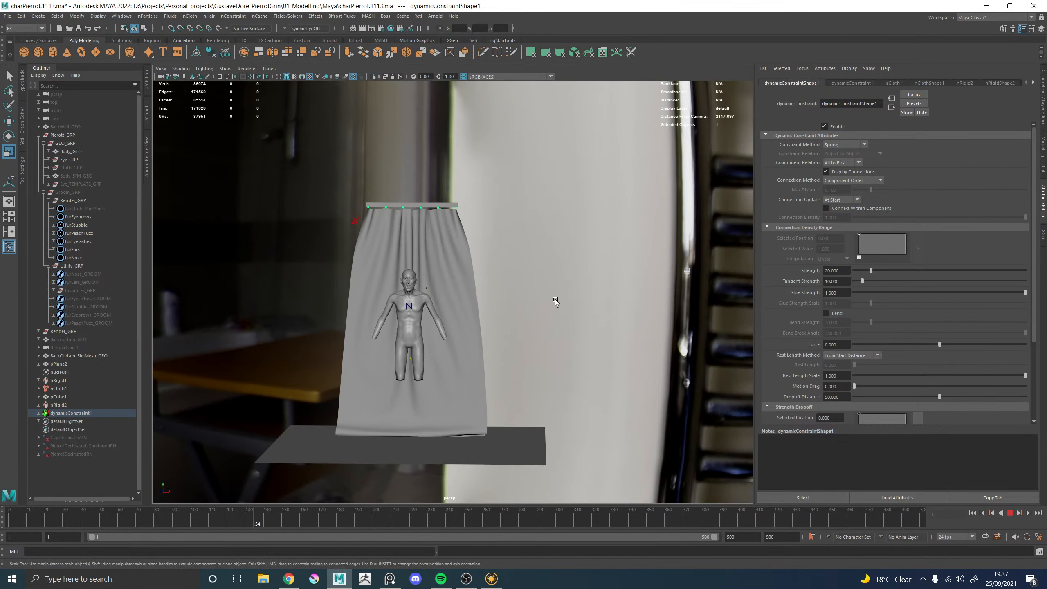
left_click_drag(535, 301, 569, 312, "alt")
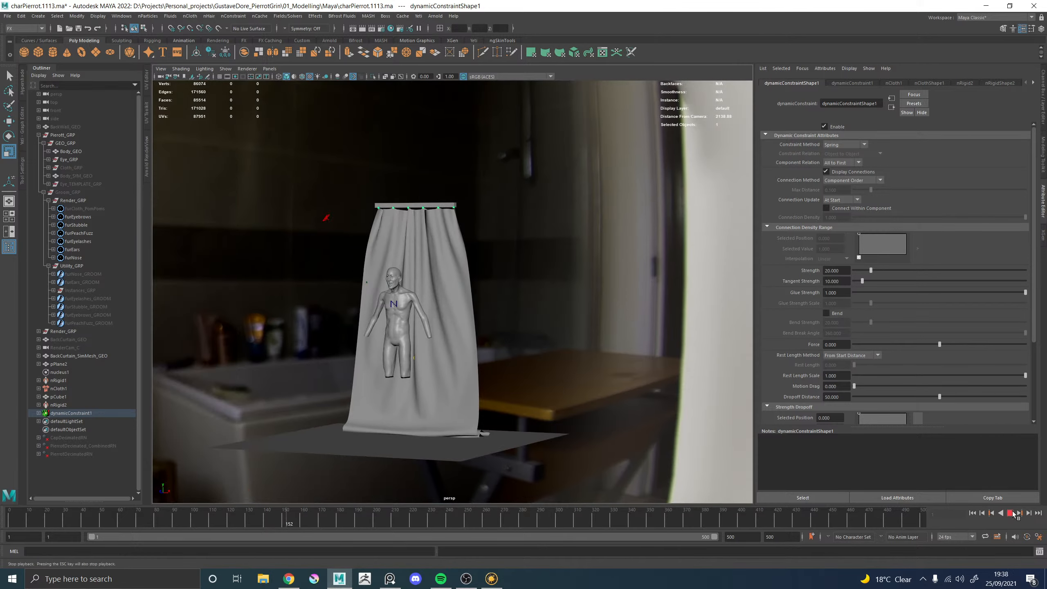
left_click(973, 514)
Raise the floor plane pPlane2 to just below the character's feet at frame 230 and keyframe it
right_click_drag(602, 400, 453, 368, "alt")
middle_click_drag(453, 367, 453, 338, "alt")
right_click_drag(453, 338, 557, 424, "alt")
left_click(450, 433)
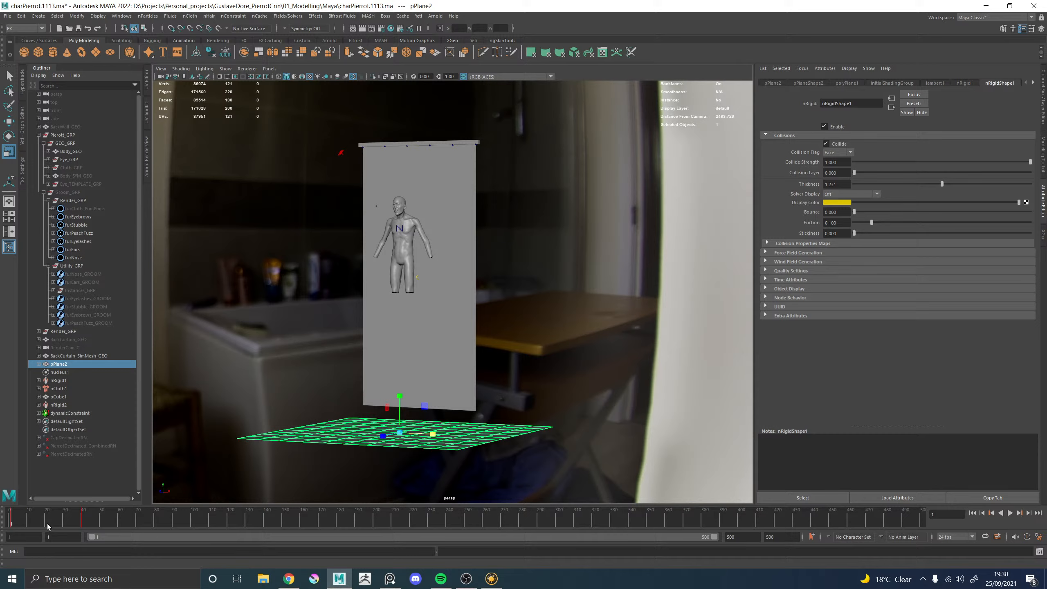
left_click(83, 523)
key("w")
left_click_drag(396, 330, 394, 400)
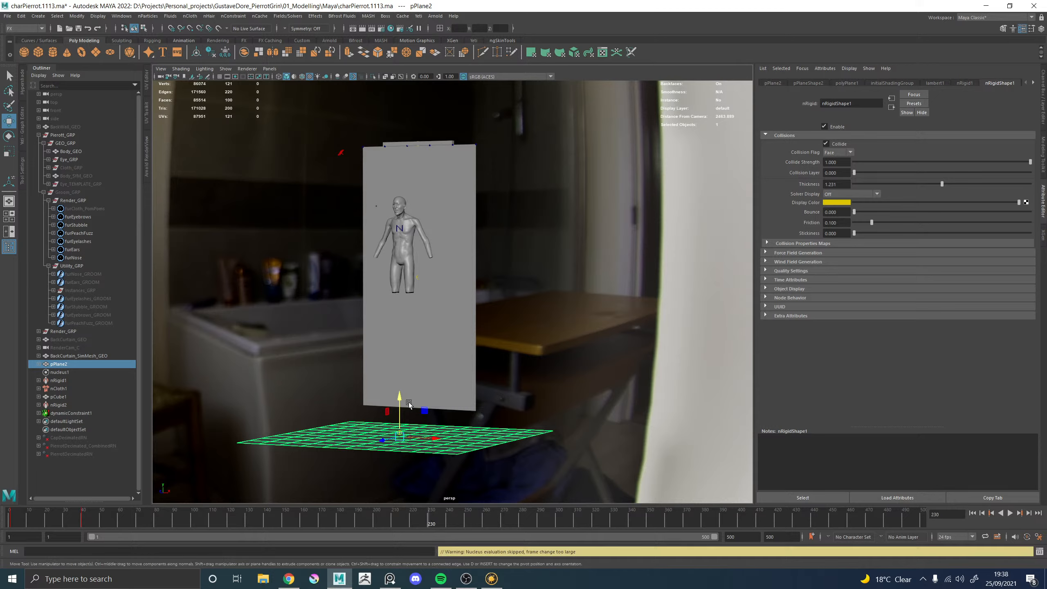
left_click_drag(399, 397, 395, 291)
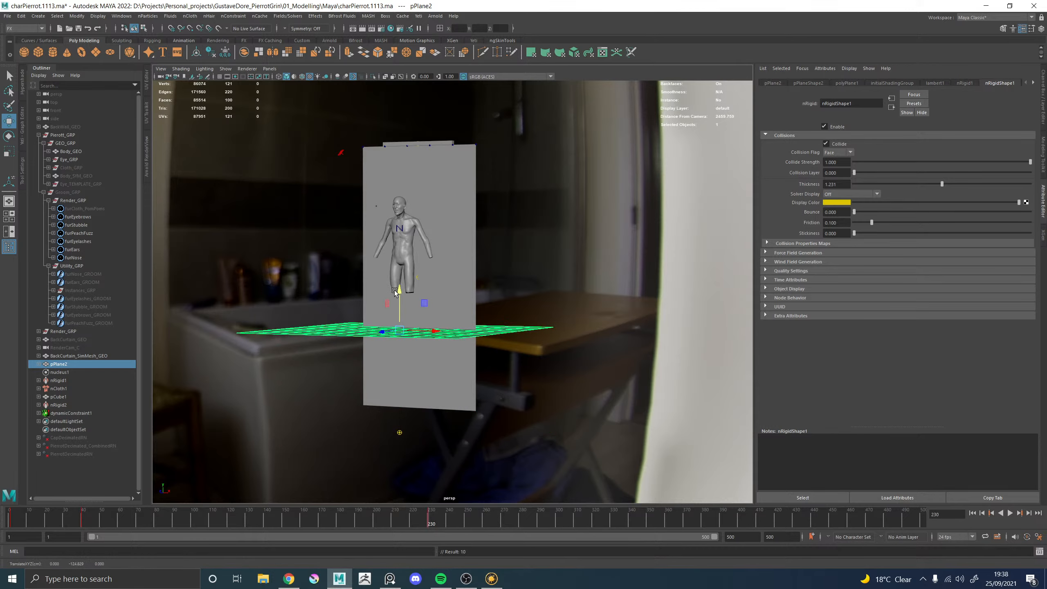
Play the simulation from the start to check how the rising floor plane gathers the curtain's hem, and rewind
left_click(973, 514)
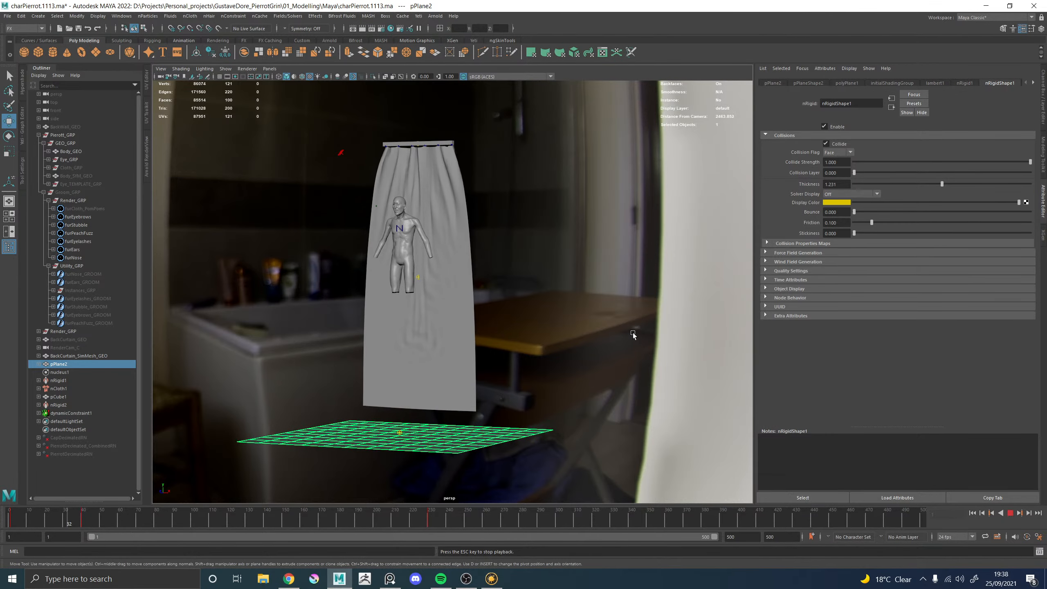
left_click_drag(517, 320, 549, 317, "alt")
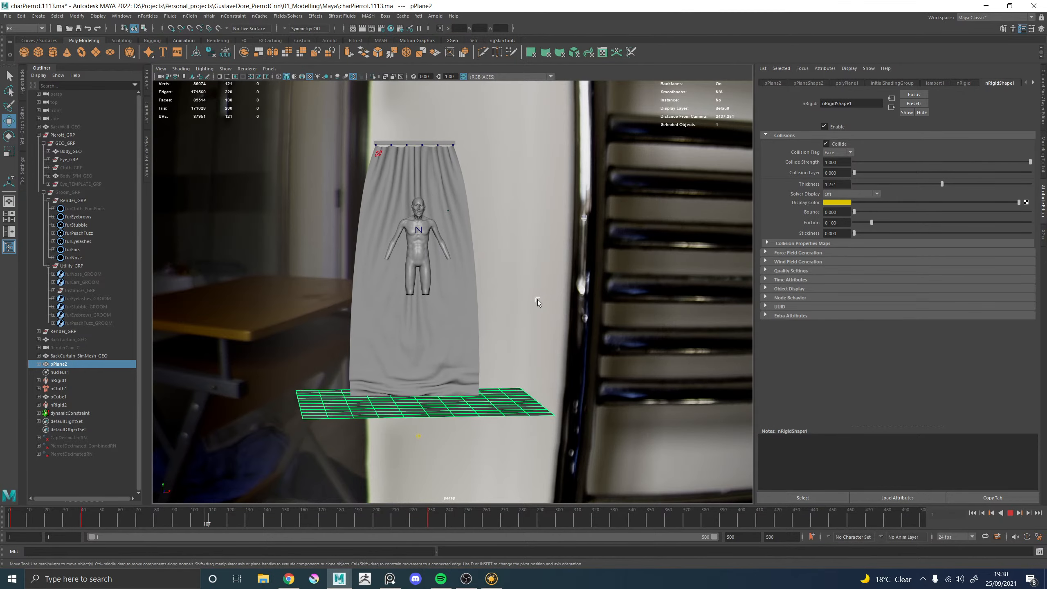
left_click(1010, 513)
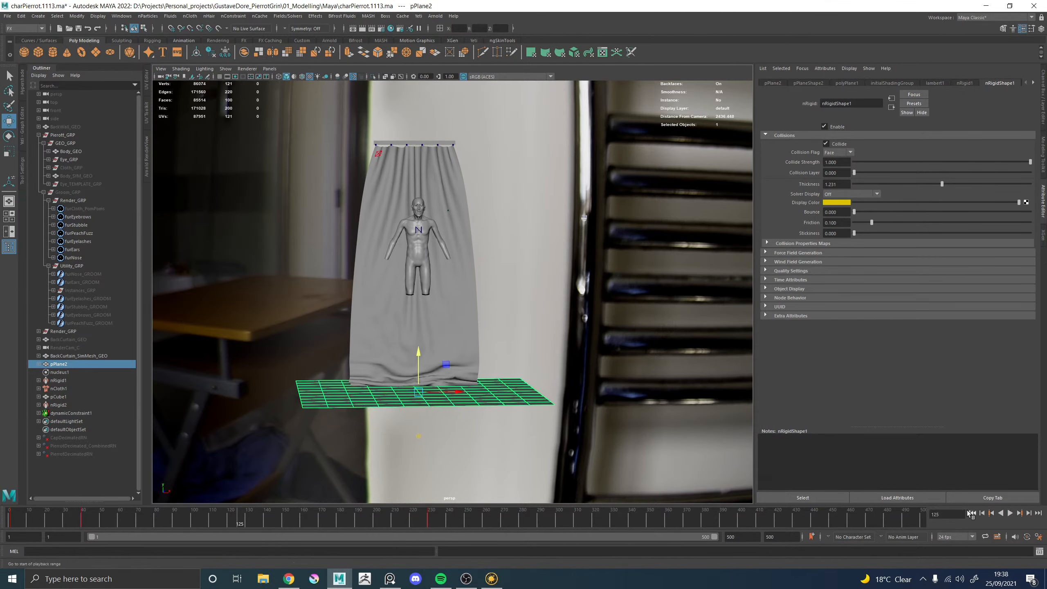
left_click(973, 512)
Shift the floor plane backwards at frame 230, from the character towards the curtain, and keyframe it
left_click_drag(493, 434, 407, 463, "alt")
left_click(429, 523)
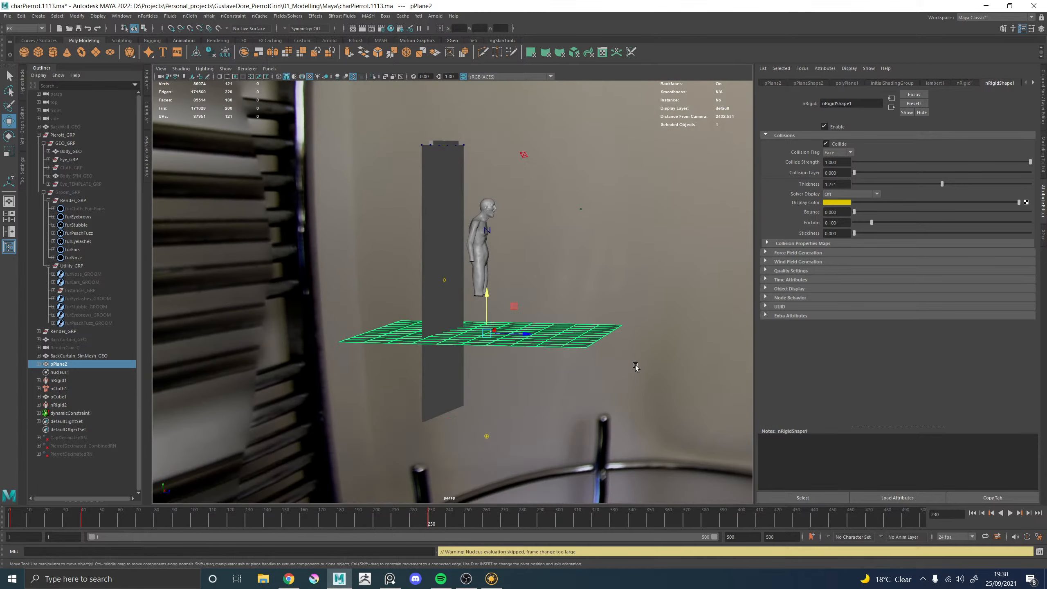
left_click_drag(473, 370, 530, 404, "alt")
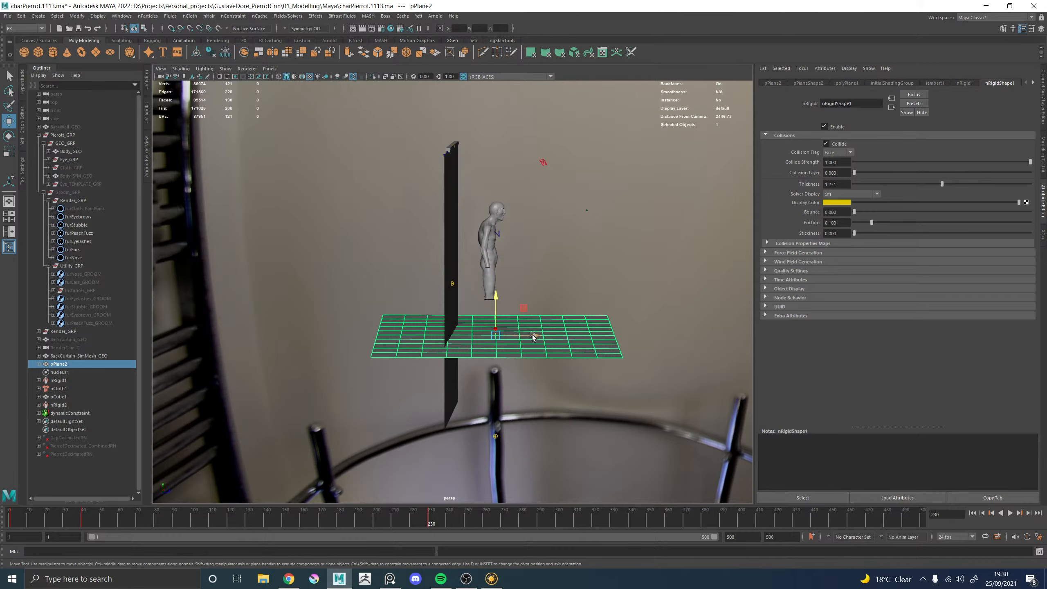
left_click_drag(532, 336, 481, 338)
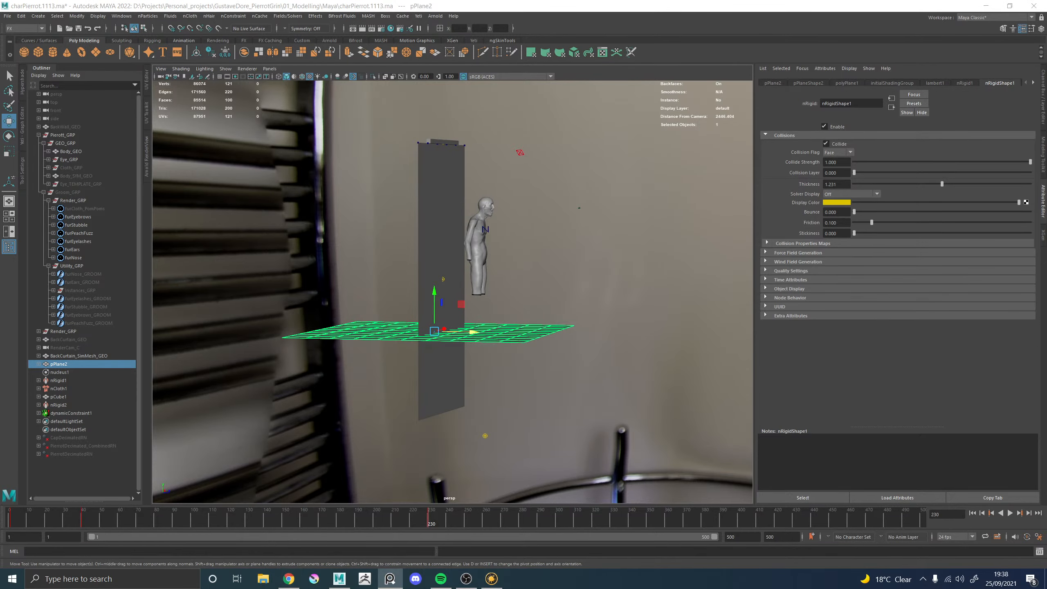
Switch to the reference board and study the painted Pierrot portrait and its backdrop
right_click_drag(1046, 249, 630, 256)
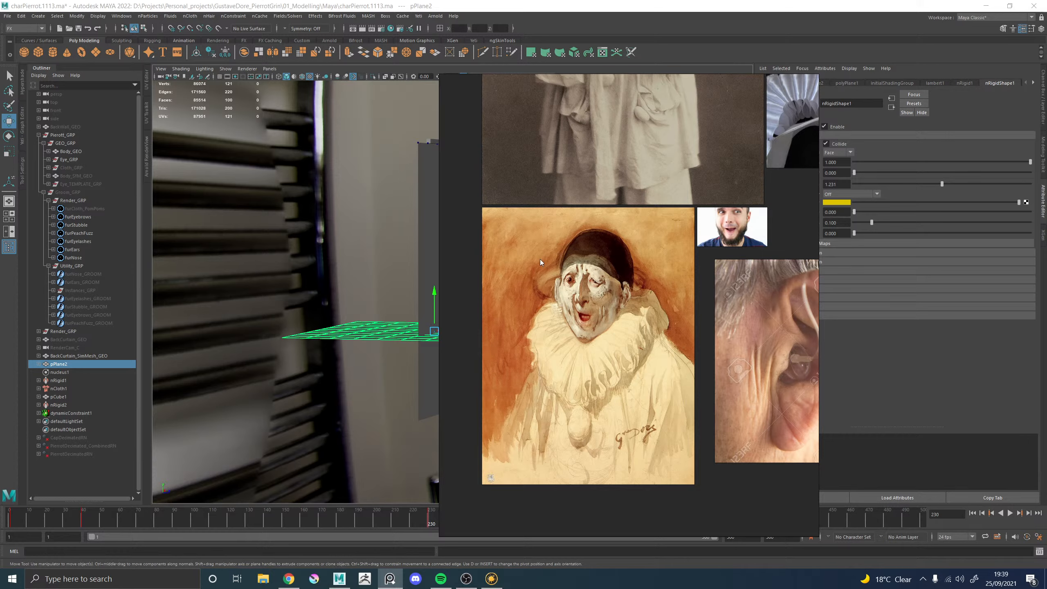
right_click_drag(625, 302, 1046, 306)
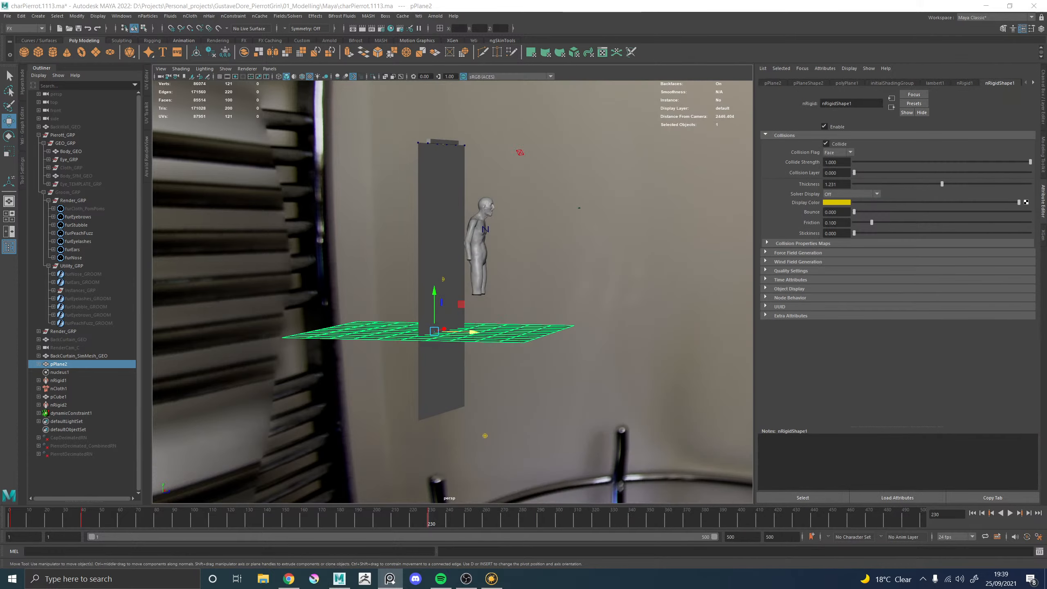
Play the simulation from frame 1 and examine how the curtain gathers on the moving floor plane from front and side
left_click(8, 522)
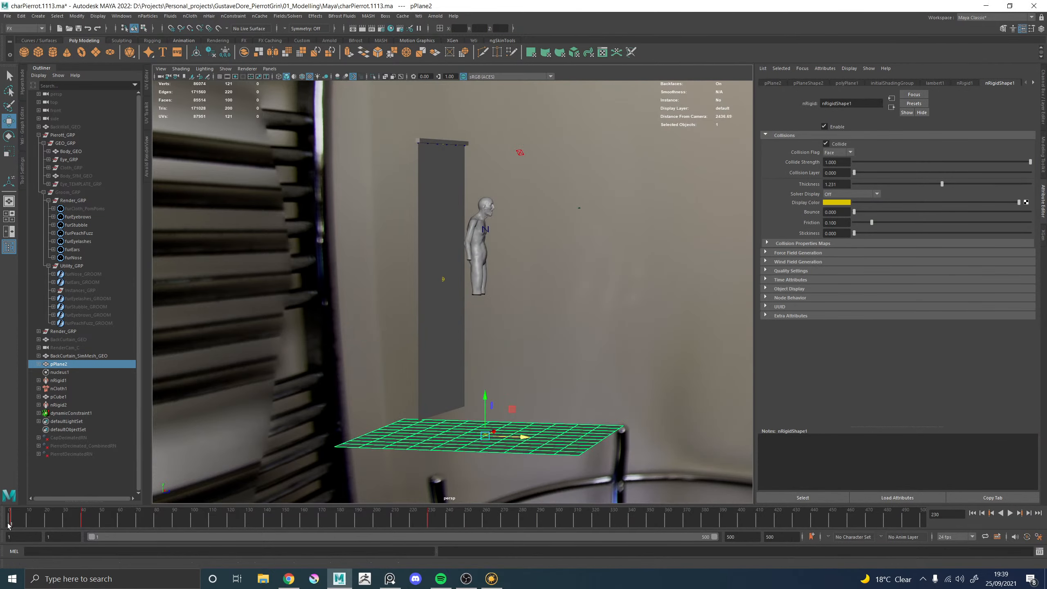
left_click(1010, 513)
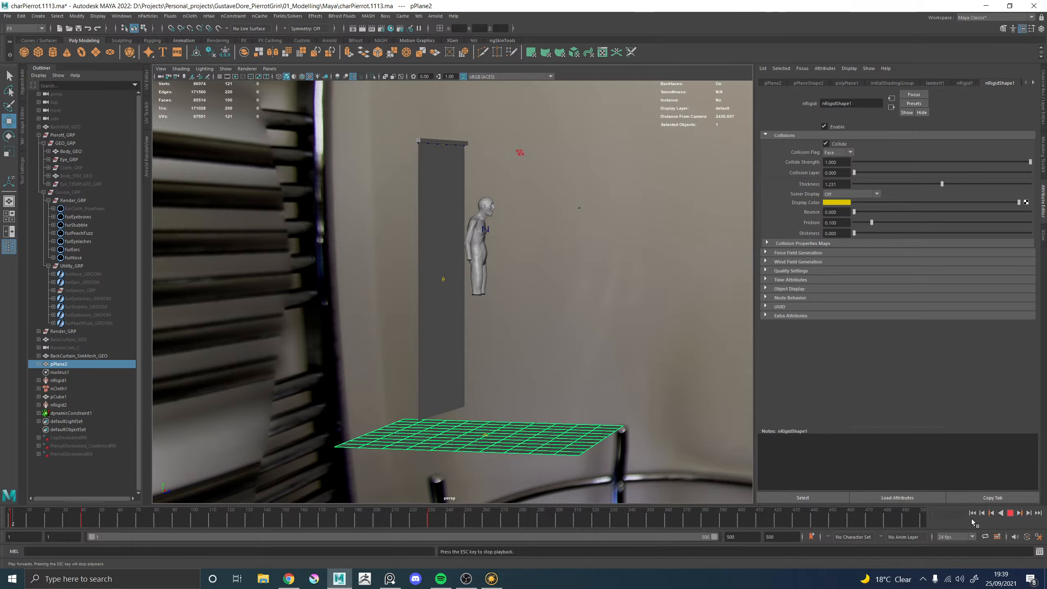
left_click_drag(629, 363, 586, 365, "alt")
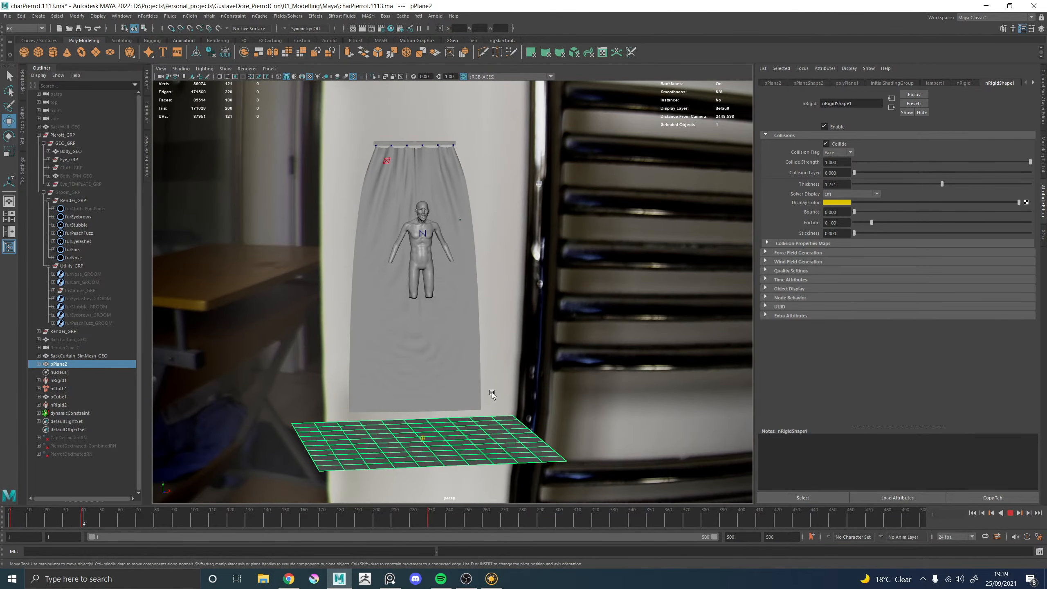
left_click_drag(496, 341, 575, 344, "alt")
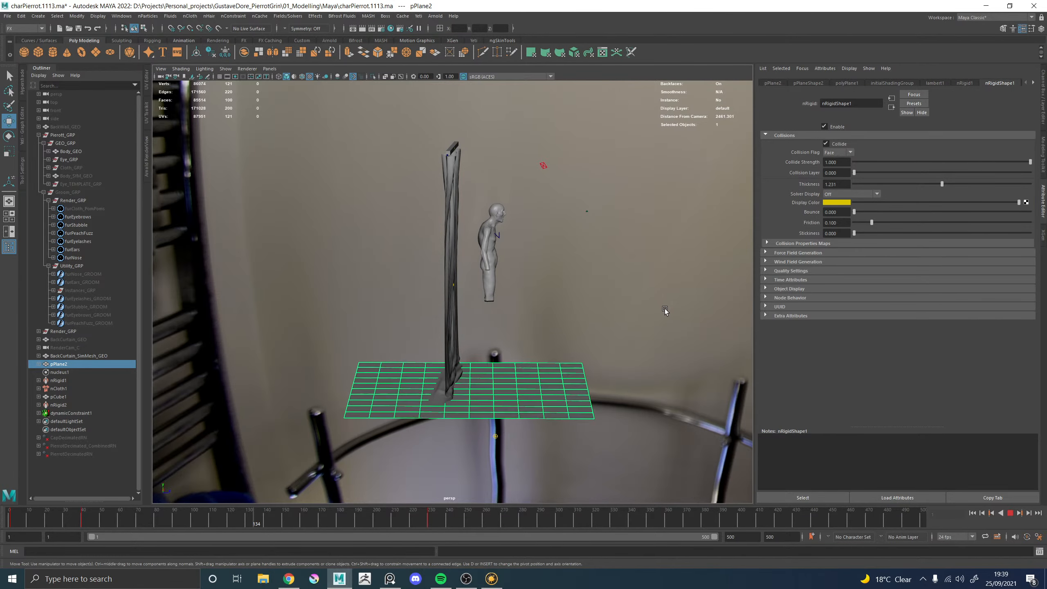
left_click_drag(662, 307, 599, 301, "alt")
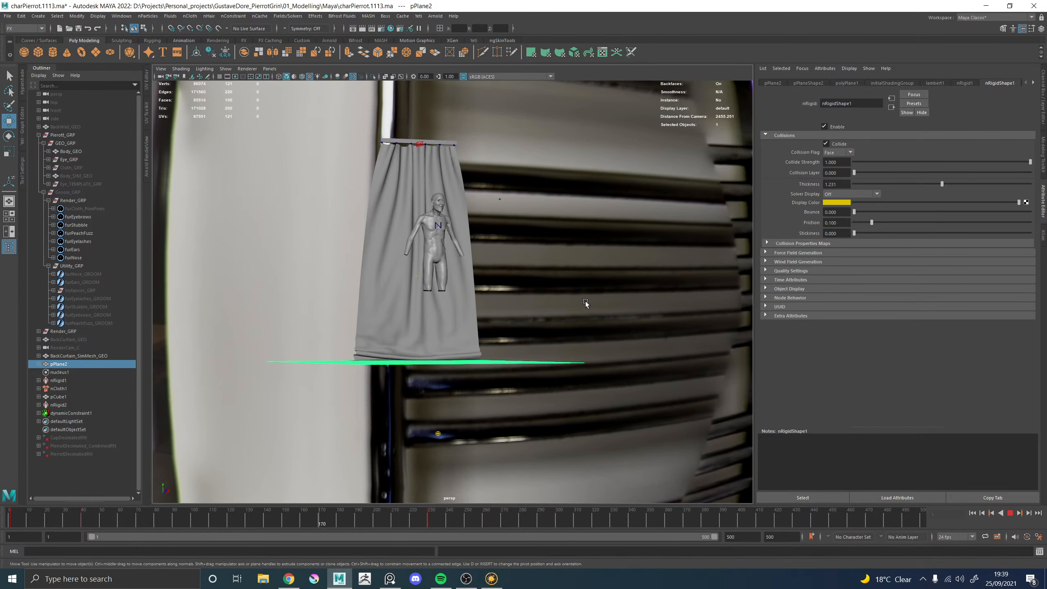
mouse_move(587, 301)
left_mouse_down("alt")
mouse_move(616, 300)
mouse_move(581, 292)
left_mouse_up("alt")
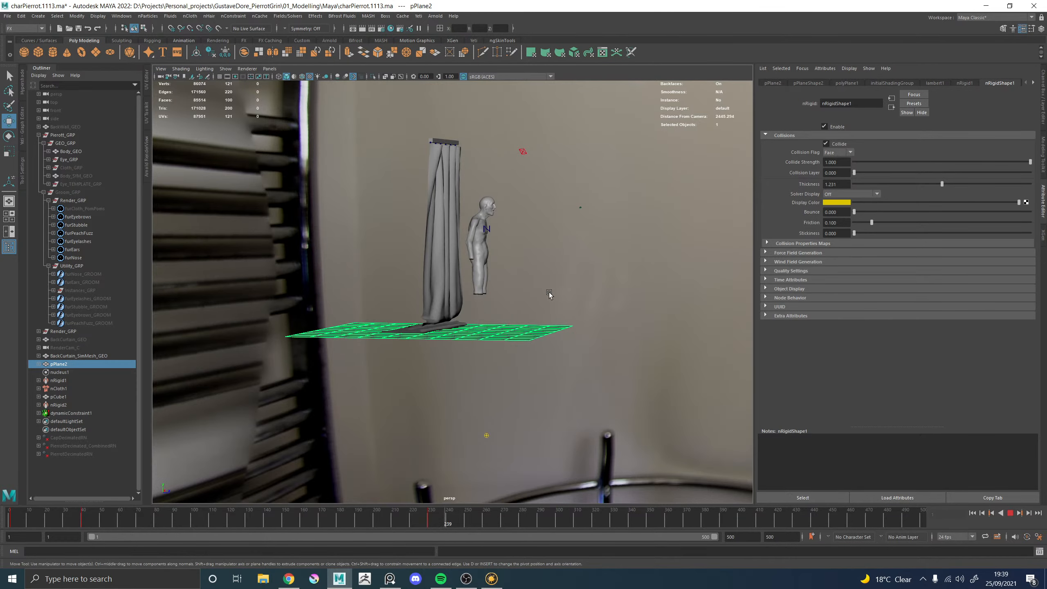
left_click_drag(551, 294, 531, 260, "alt")
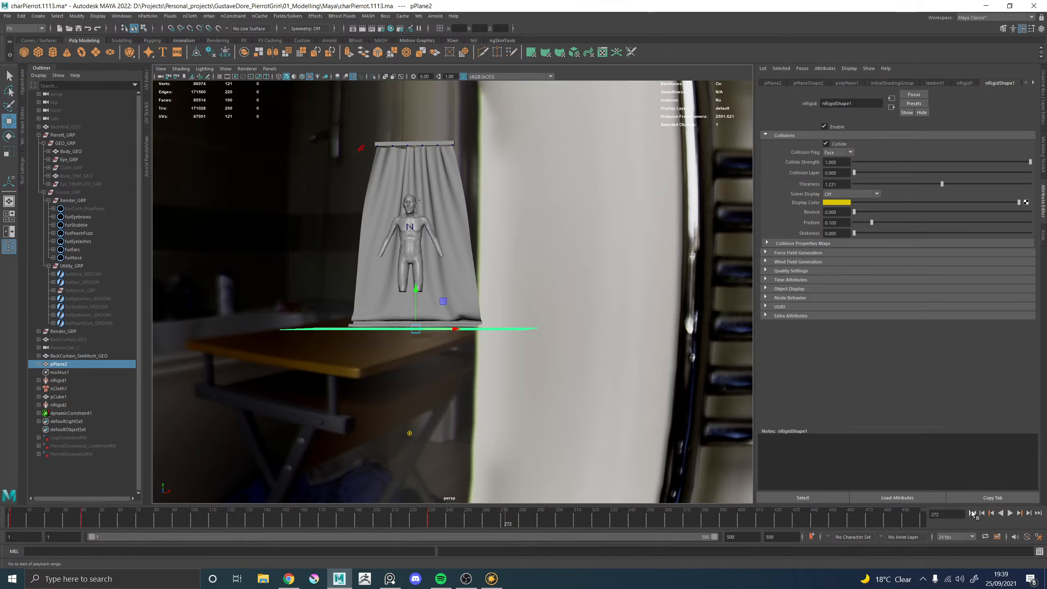
Replace the curtain's nCloth settings with the silk preset and play the simulation from the first frame
left_click(972, 513)
left_click(456, 328)
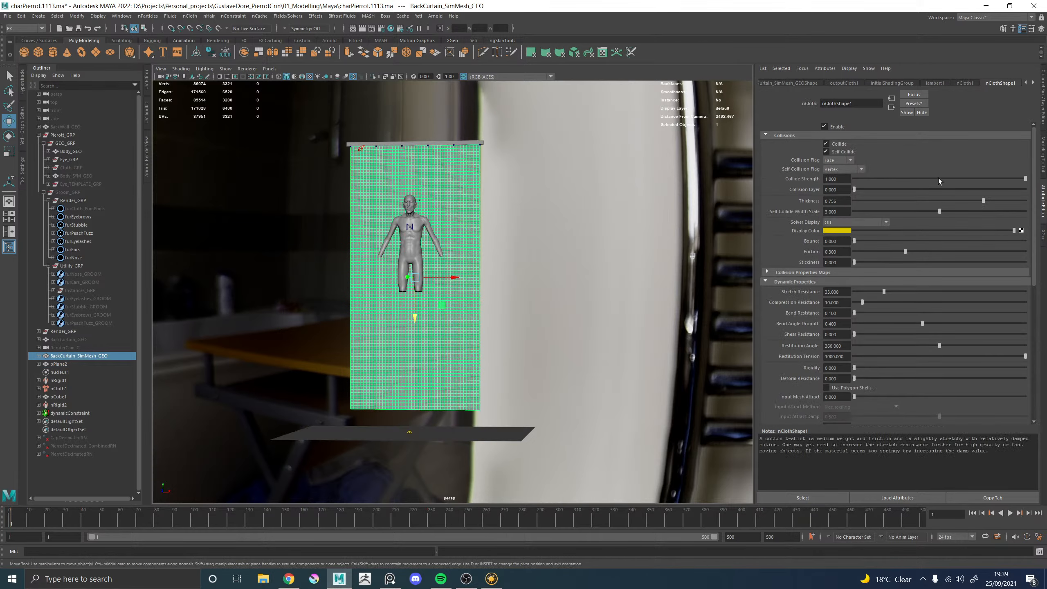
left_click(914, 104)
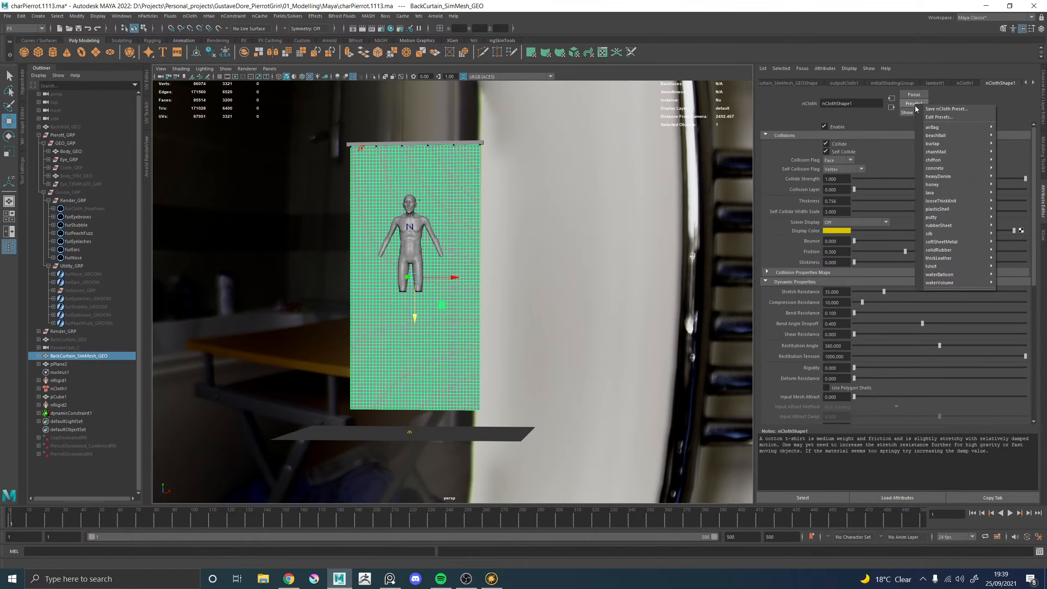
mouse_move(952, 275)
mouse_move(935, 135)
mouse_move(930, 234)
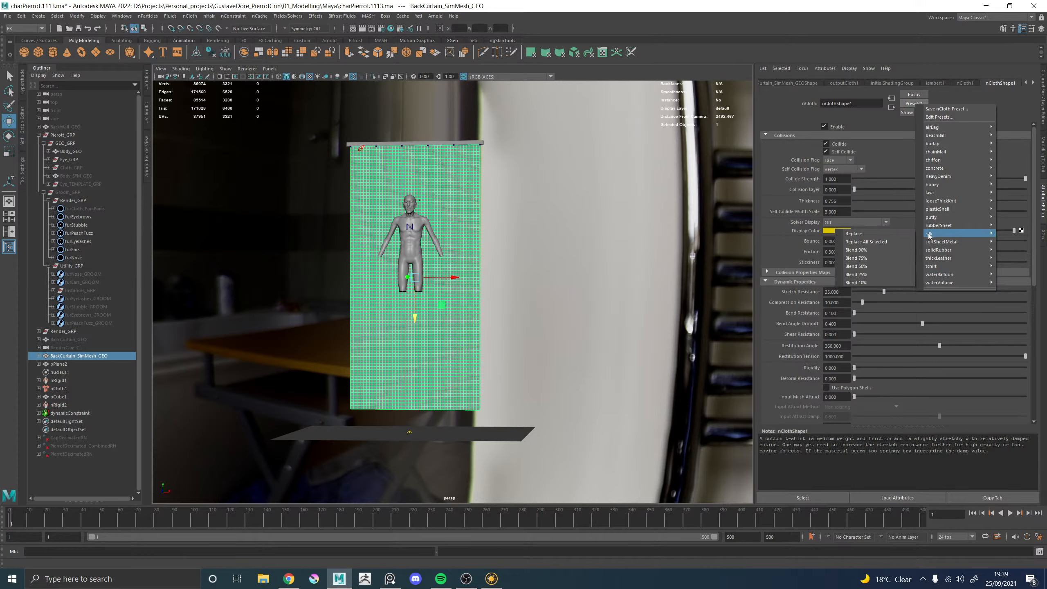
left_click(895, 234)
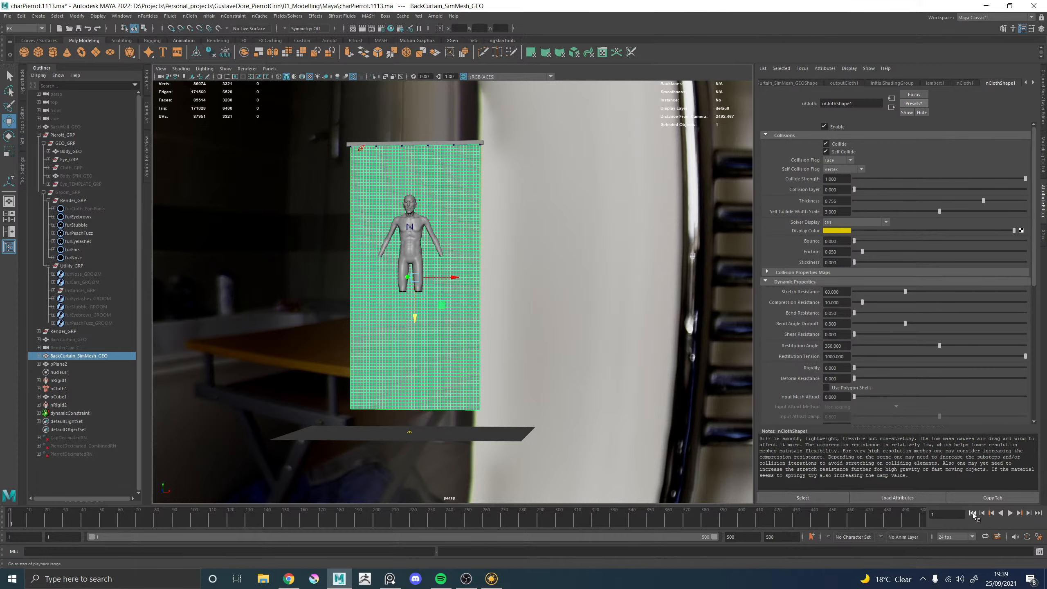
left_click(1010, 513)
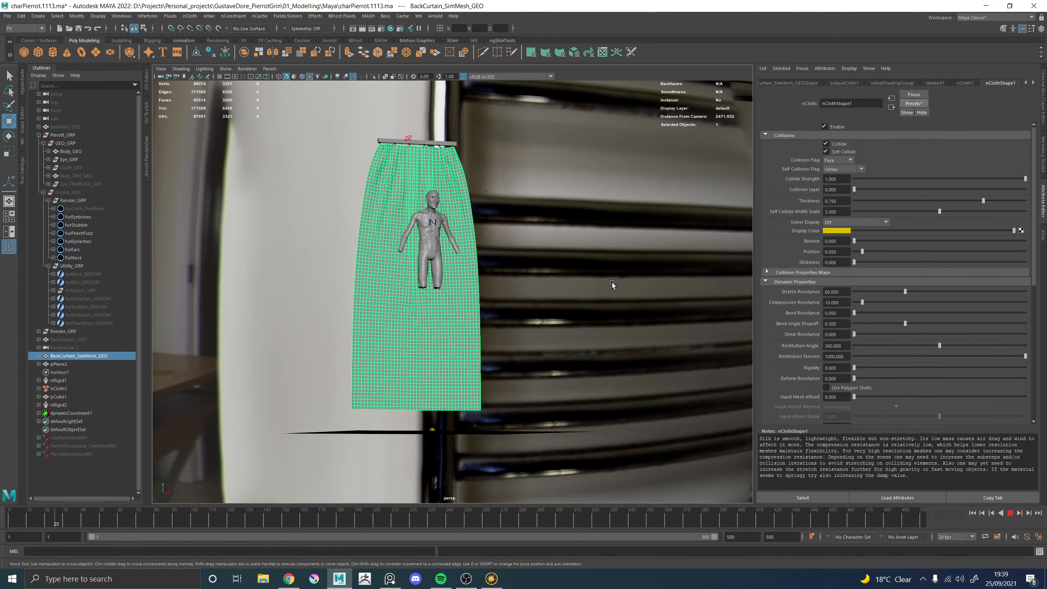
Watch the silk curtain gather on the floor plane from front and side, then stop playback just after frame 271
left_click(601, 275)
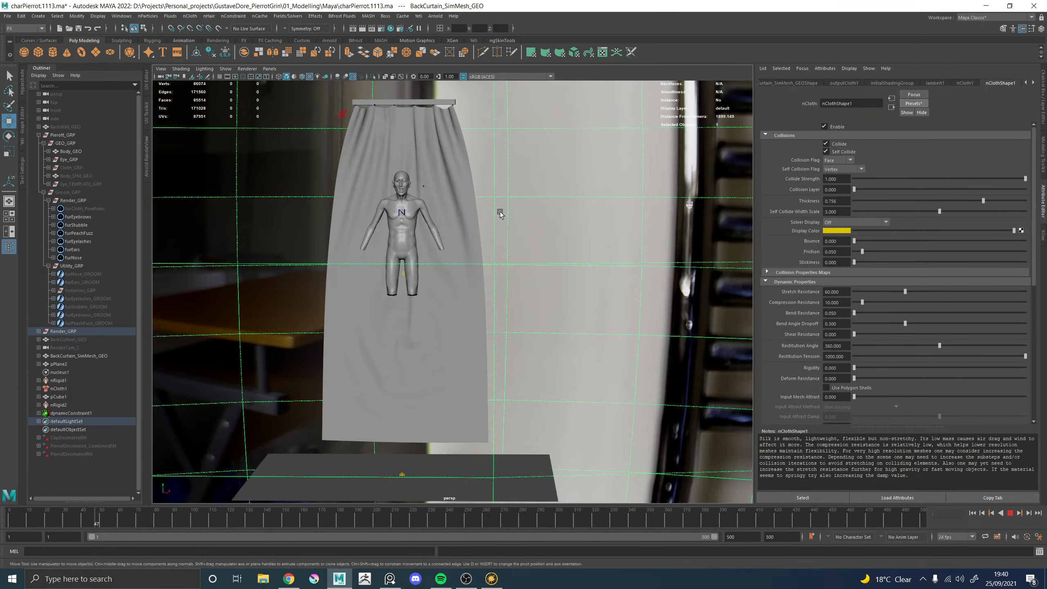
middle_click_drag(500, 212, 529, 230, "alt")
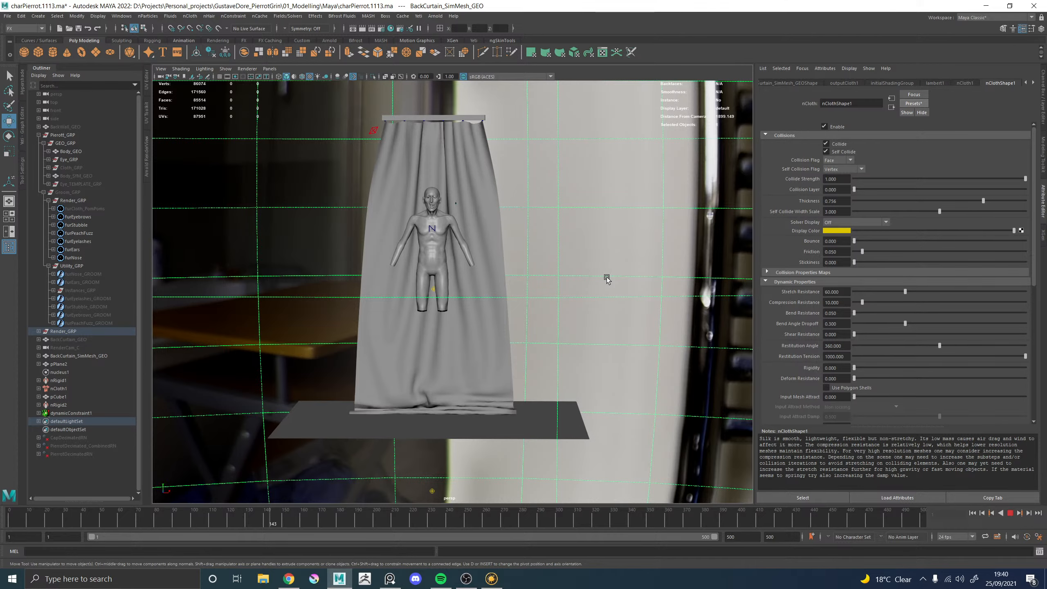
left_click_drag(559, 279, 567, 278, "alt")
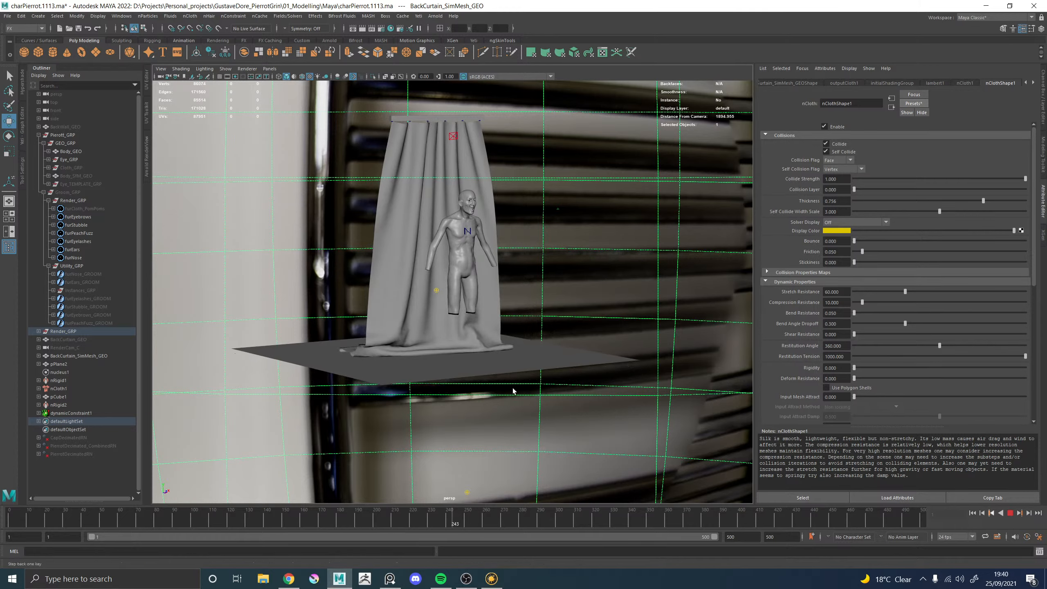
left_click_drag(539, 372, 496, 349, "alt")
right_click_drag(495, 349, 702, 409, "alt")
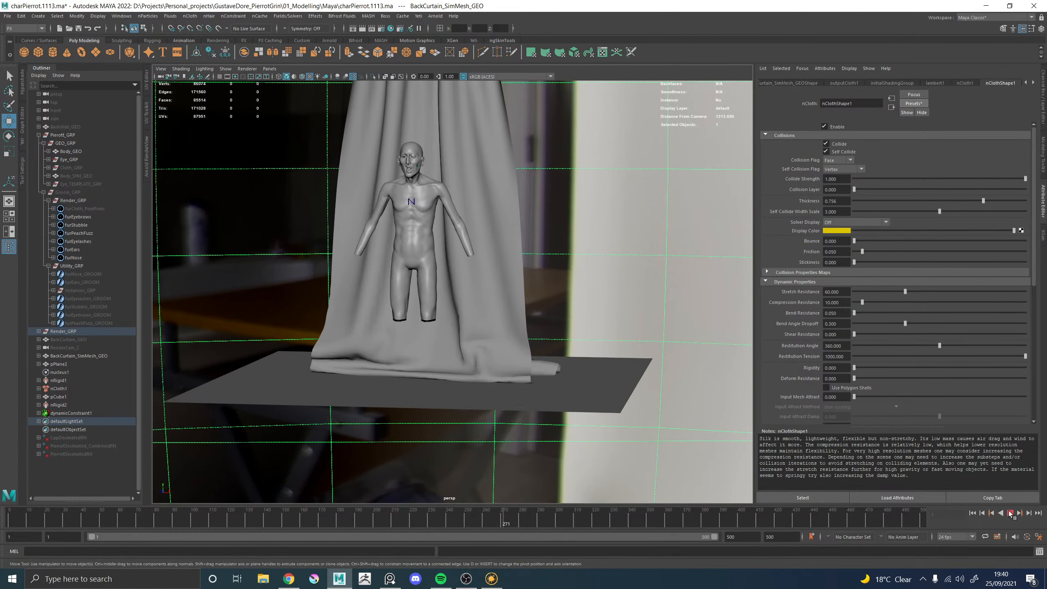
left_click(1009, 514)
Examine the simulated curtain's folds on the floor and its attachment to the bar from the side and front
left_click(502, 329)
left_click_drag(382, 330, 478, 334, "alt")
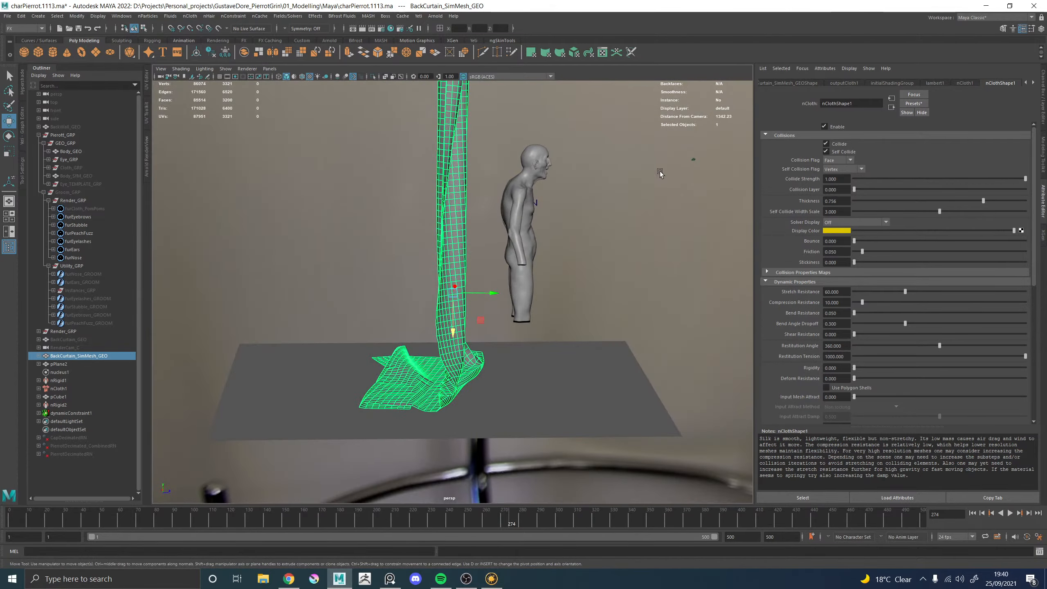
left_click_drag(547, 247, 422, 269, "alt")
left_click(619, 247)
left_click_drag(619, 247, 539, 353, "alt")
left_click(435, 325)
left_click(841, 84)
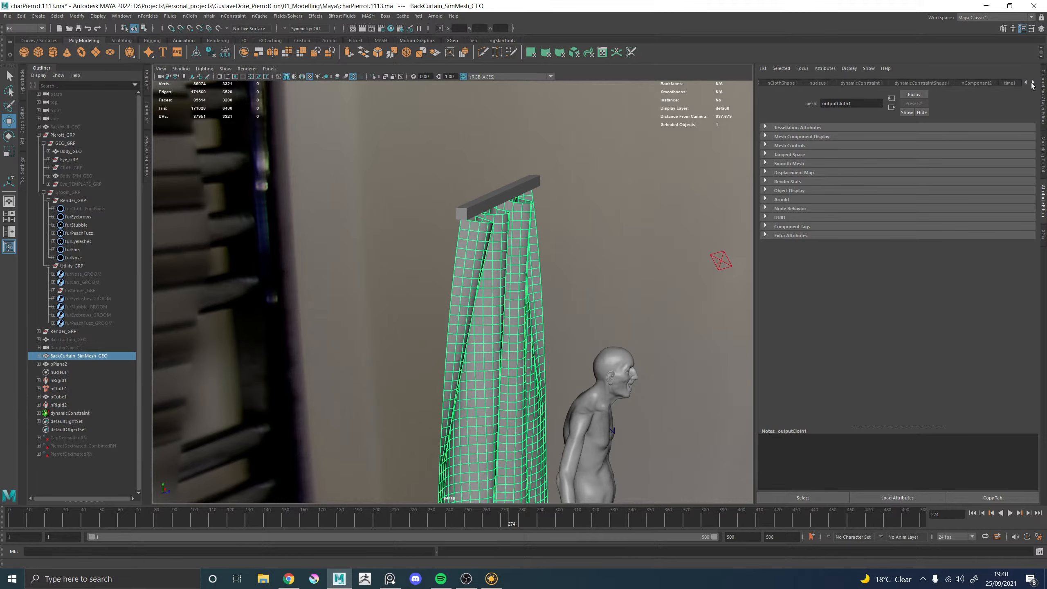
left_click_drag(697, 185, 512, 237, "alt")
right_click_drag(512, 238, 458, 247, "alt")
middle_click_drag(470, 257, 431, 138, "alt")
left_click_drag(409, 231, 427, 225, "alt")
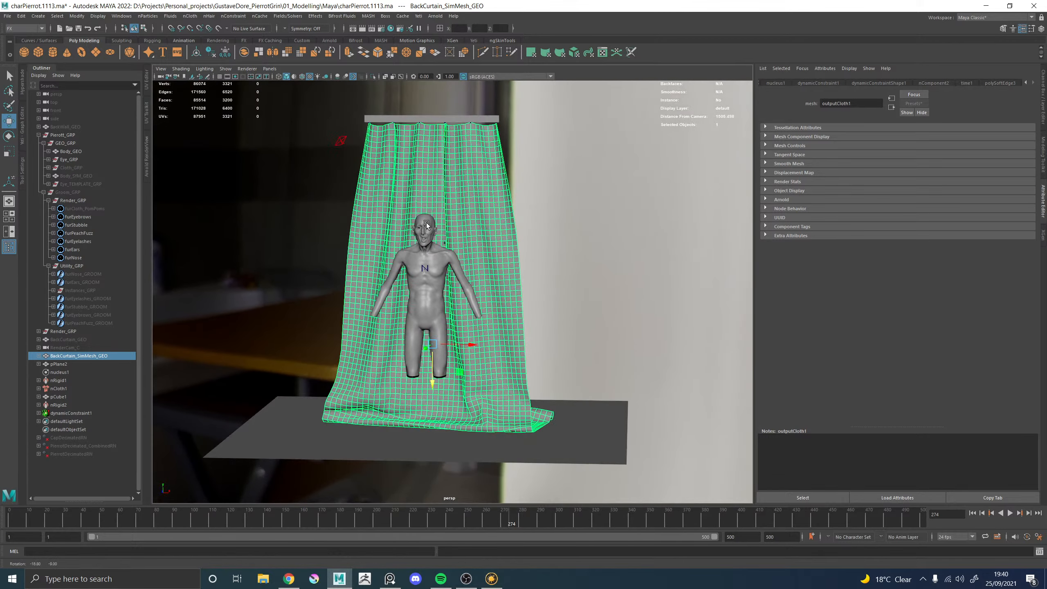
Return to frame 1 and delete the curtain's nCloth node and its dynamic constraint
left_click(973, 513)
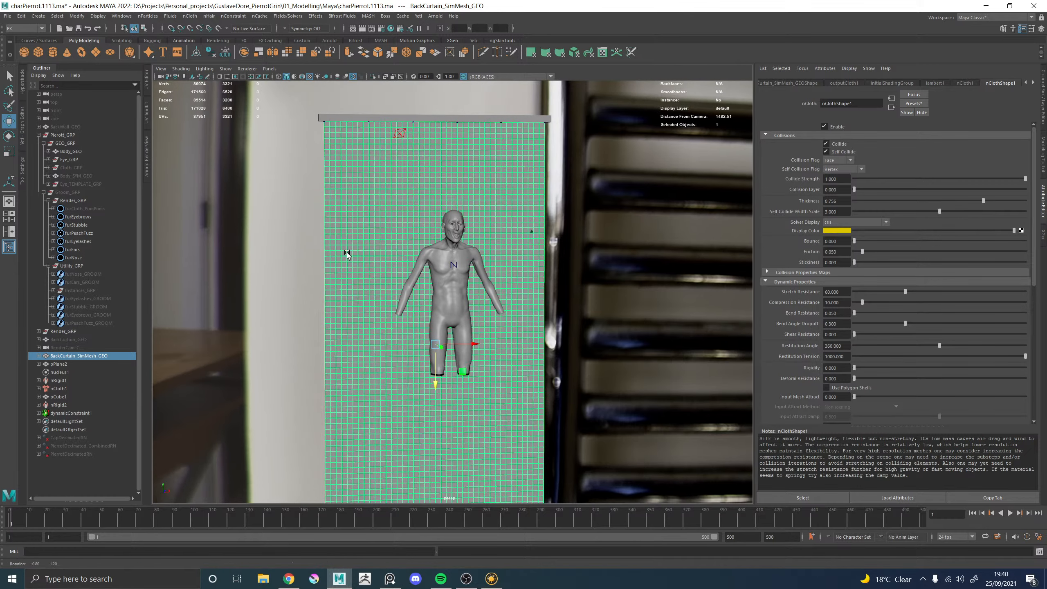
left_click(60, 389)
key("Delete")
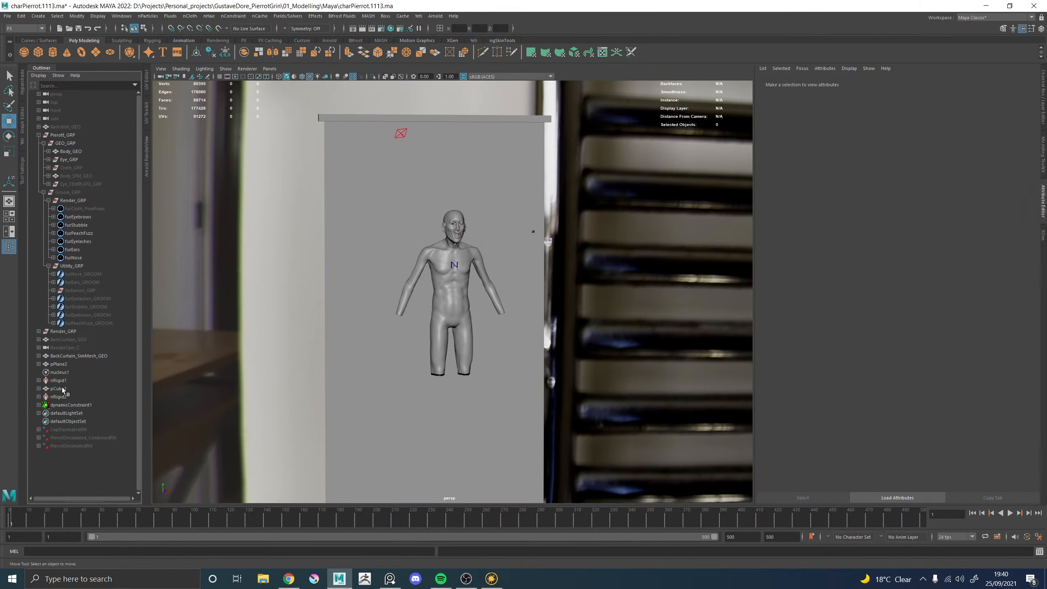
left_click(65, 405)
key("Delete")
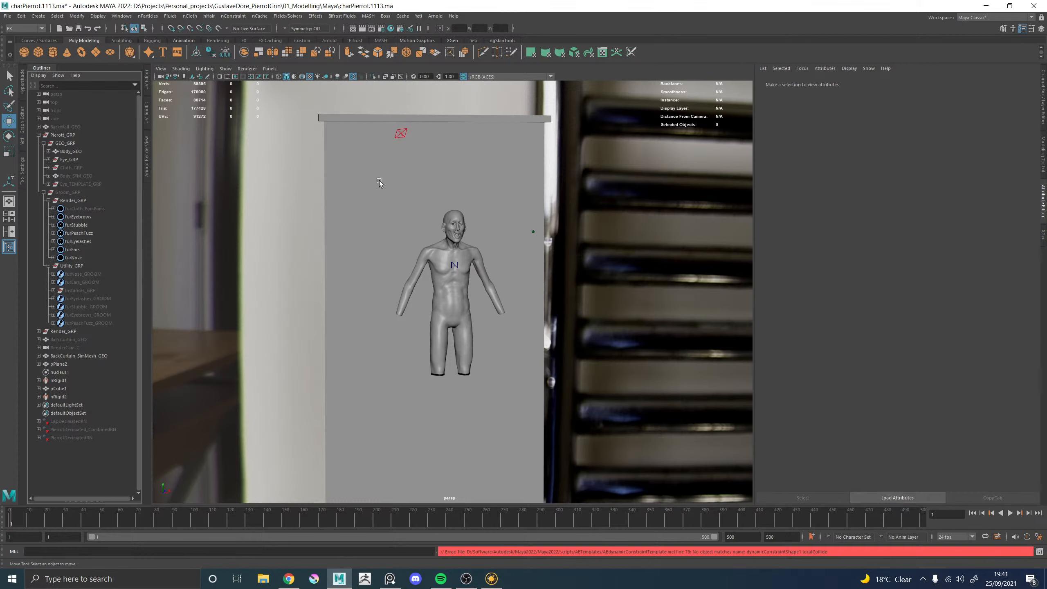
Delete the leftover outputCloth1 shape under BackCurtain_SimMesh_GEO, test playback briefly and return to frame 1
left_click(381, 180)
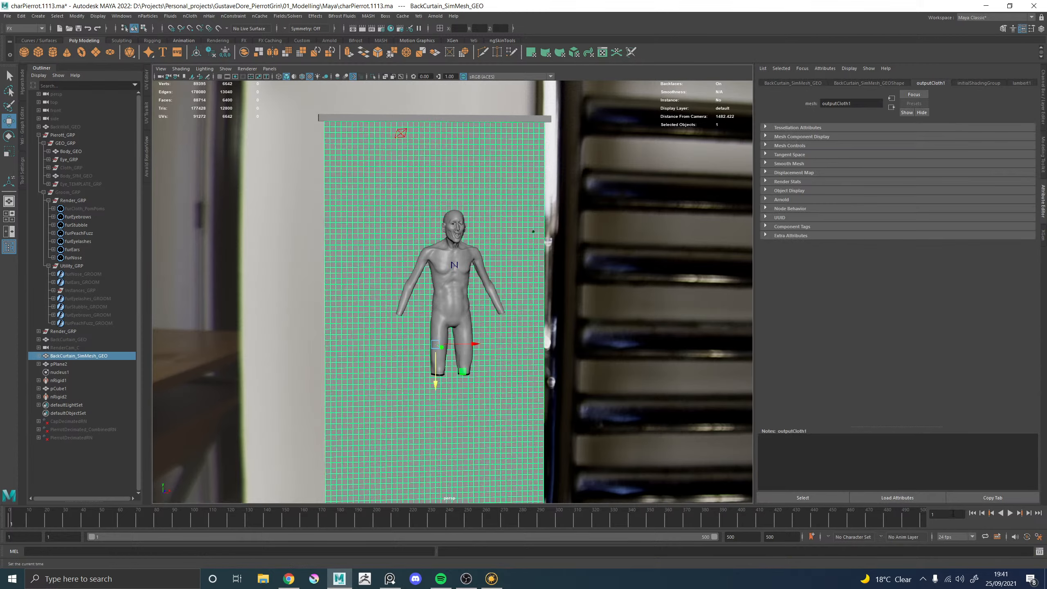
left_click(40, 356)
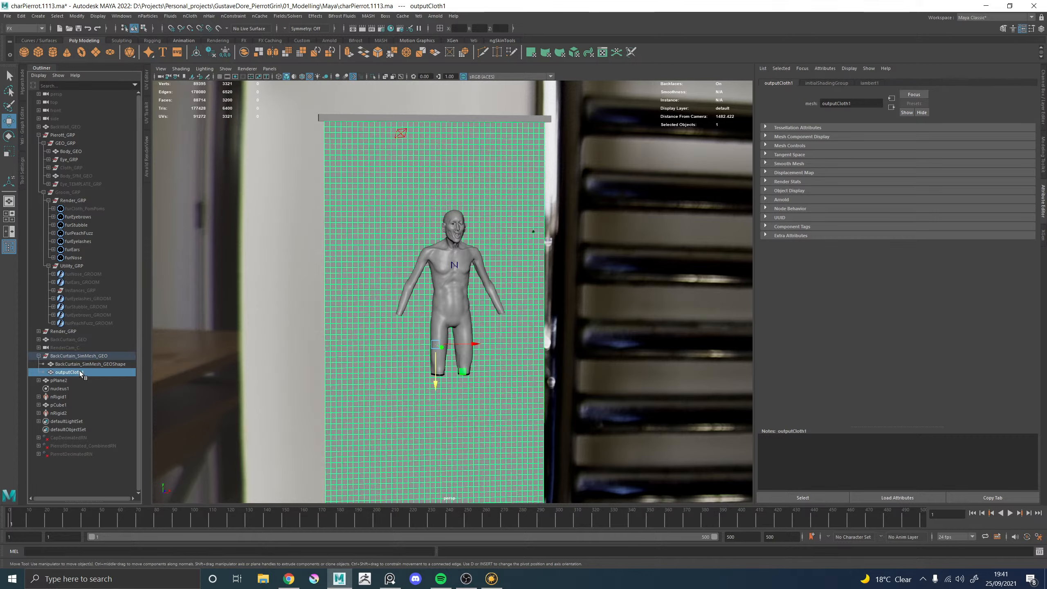
left_click(343, 379)
left_click(417, 441)
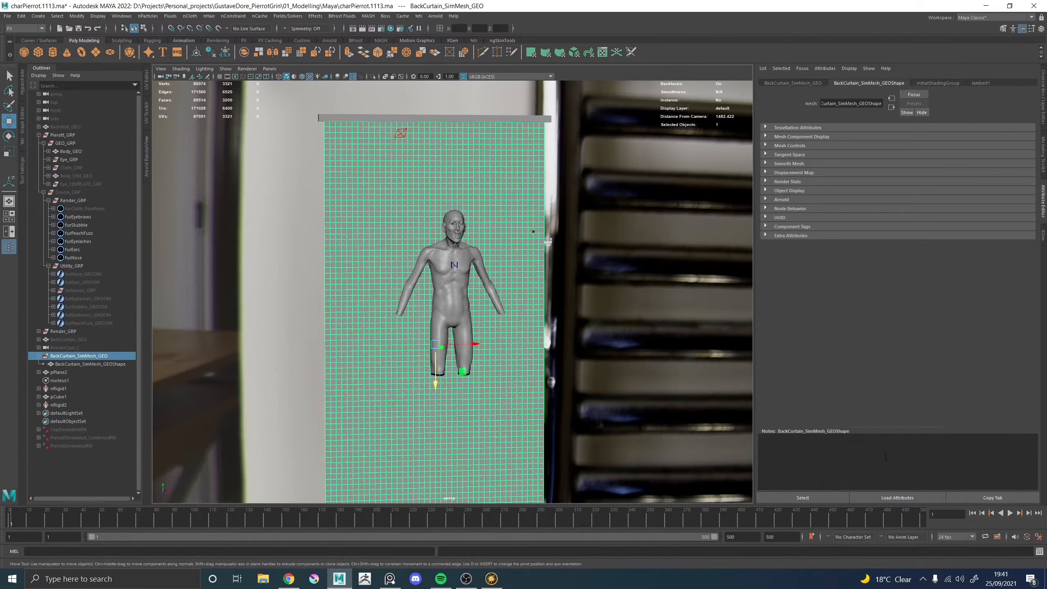
left_click(1010, 514)
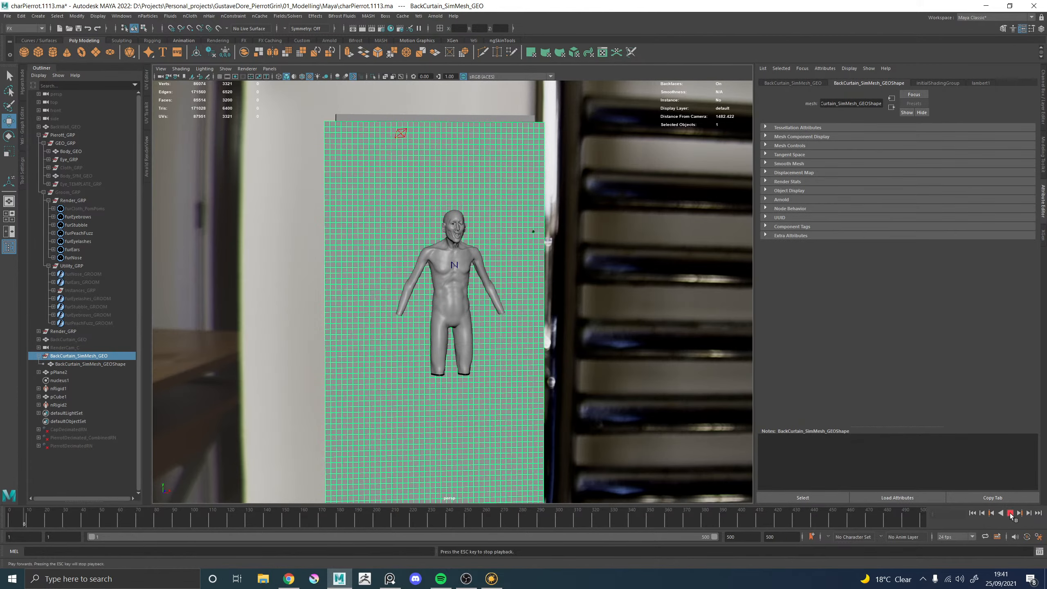
left_click(974, 513)
Examine the density of the curtain mesh through its faces and edges, from the bar down to the floor
scroll(631, 346, "up", 5)
scroll(457, 253, "down", 5)
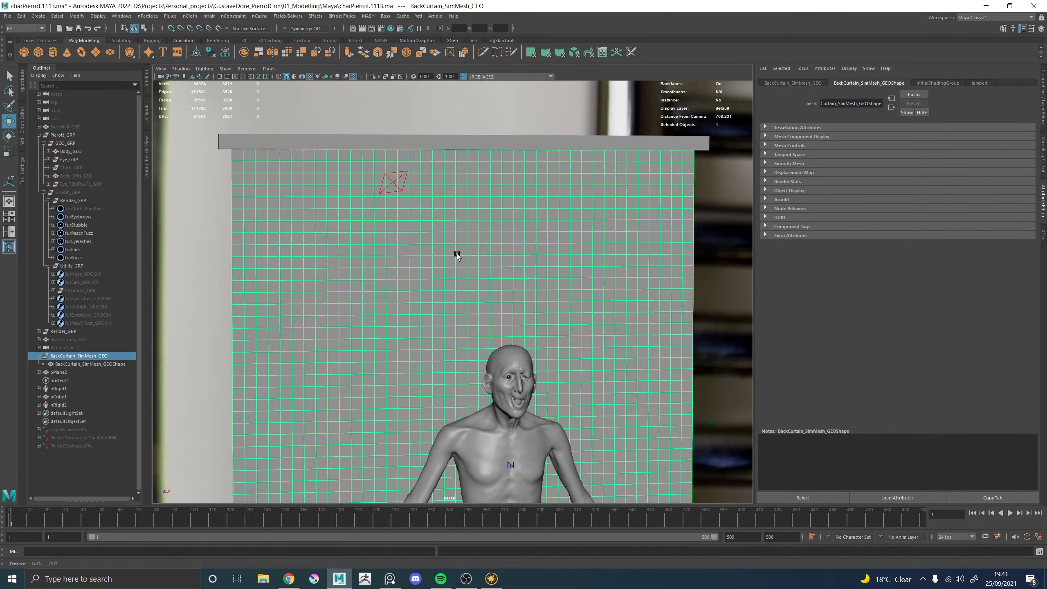
right_click_drag(456, 215, 457, 239)
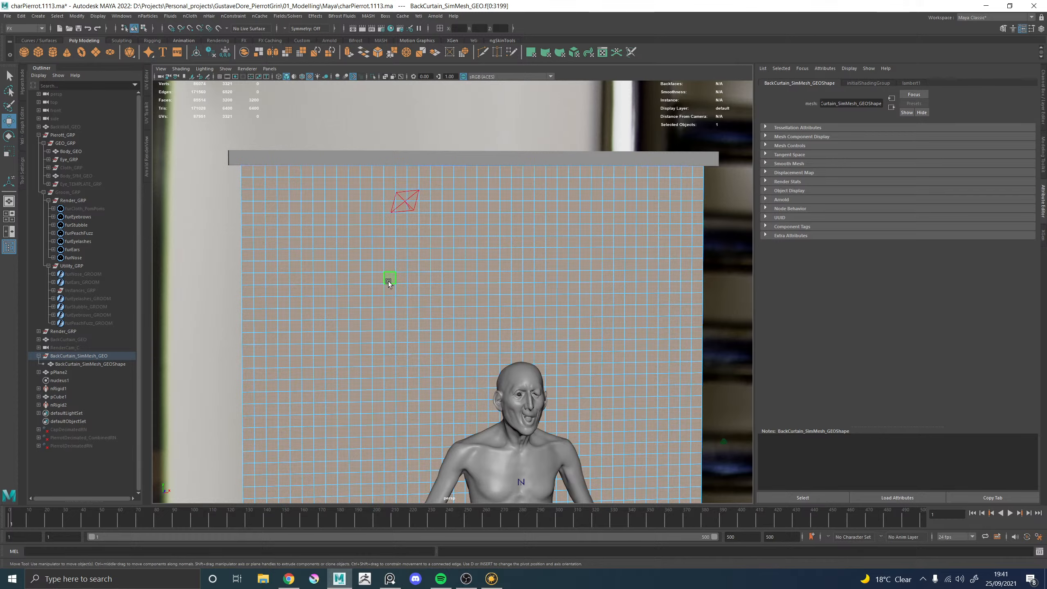
right_click_drag(376, 208, 375, 178)
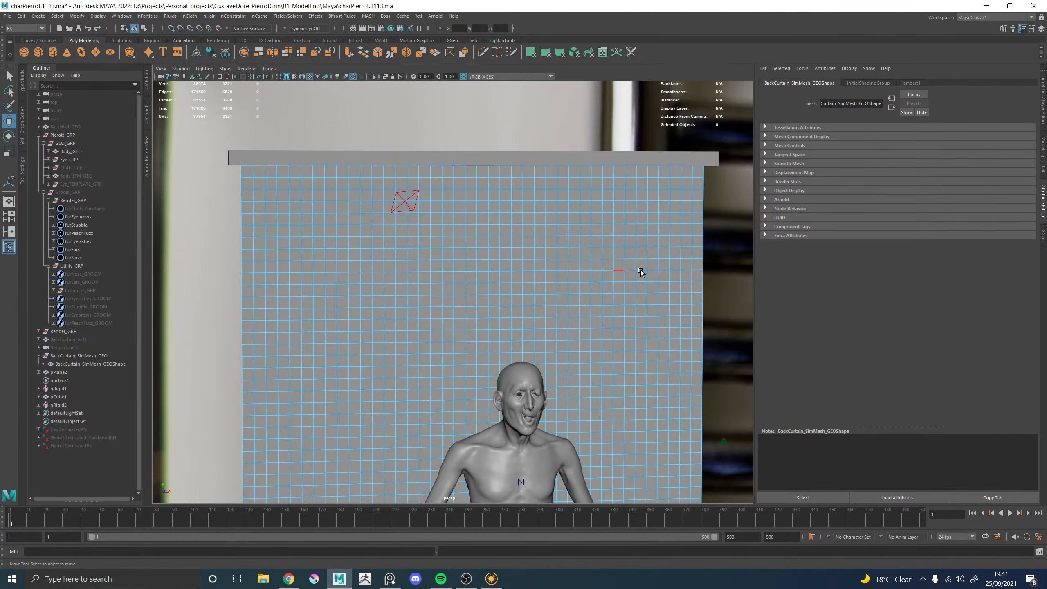
right_click_drag(640, 270, 373, 295, "alt")
left_click_drag(373, 295, 418, 313, "alt")
middle_click_drag(421, 320, 395, 155, "alt")
mouse_move(472, 264)
left_mouse_down("alt")
mouse_move(450, 258)
mouse_move(516, 252)
mouse_move(483, 237)
mouse_move(484, 264)
left_mouse_up("alt")
Convert the curtain selection to all its faces and subdivide them by one level
right_click_drag(365, 205, 414, 133)
left_click(379, 165)
right_click(394, 152, "shift")
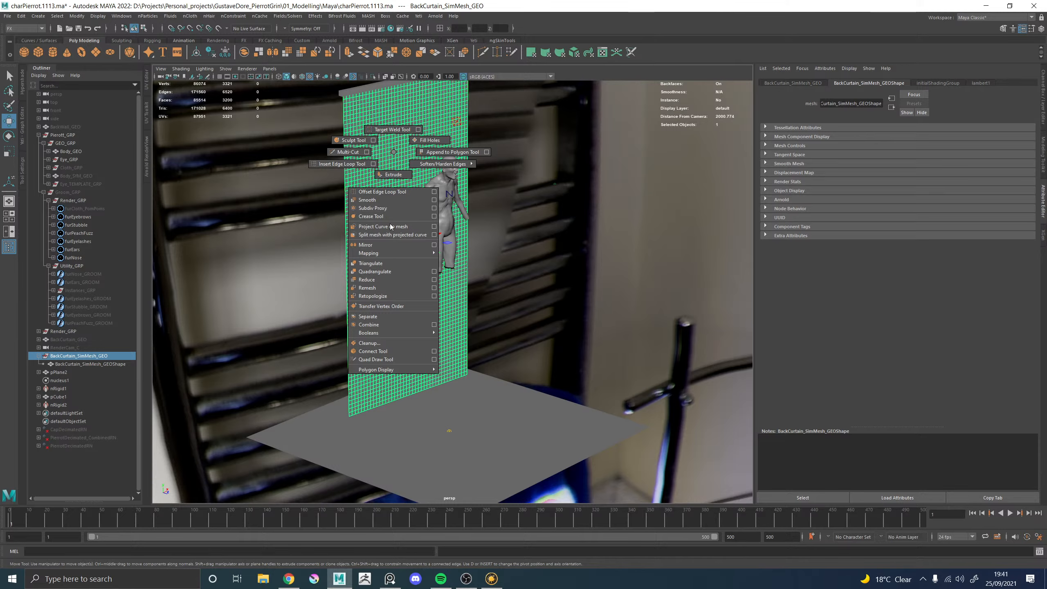
key("ctrl+F11")
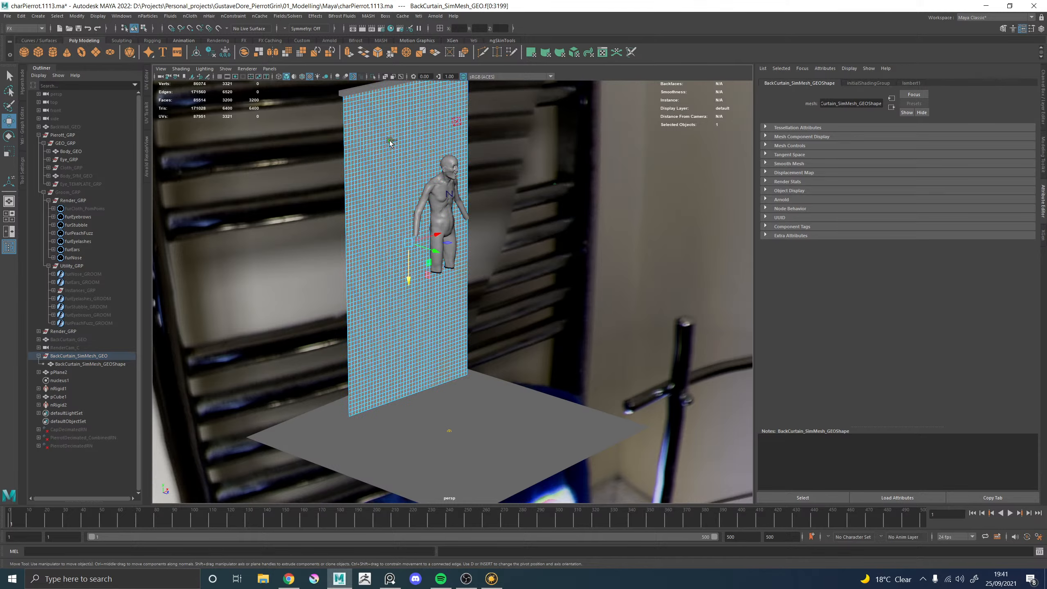
right_click(390, 140, "shift")
left_click(387, 197)
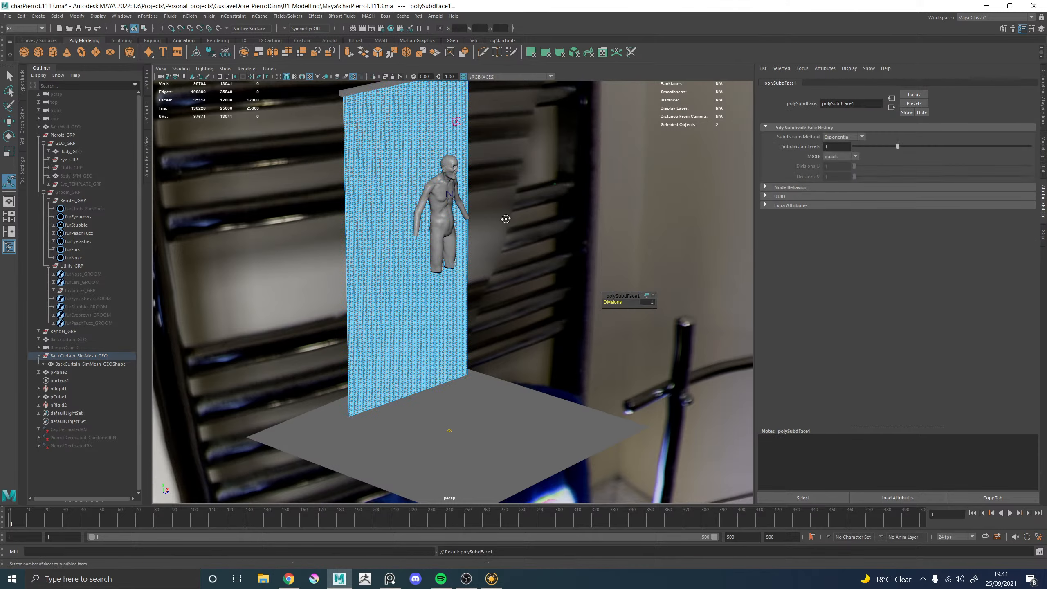
Return the subdivided curtain to object mode and create a new nCloth from it
key("f")
middle_click_drag(438, 203, 450, 271, "alt")
key("q")
key("F8")
left_click_drag(431, 210, 425, 246, "alt")
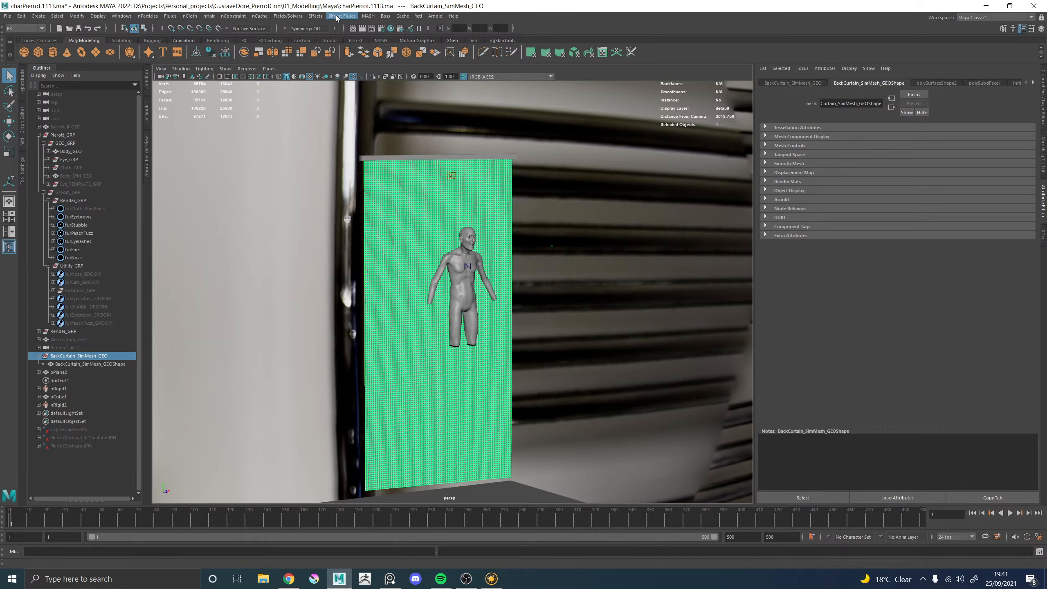
left_click(347, 16)
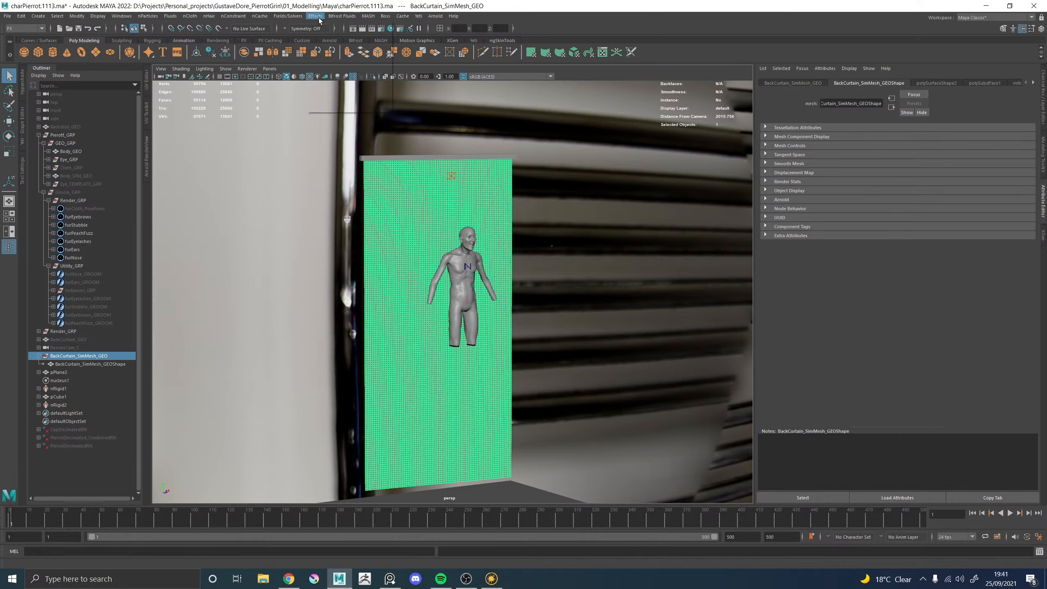
mouse_move(213, 19)
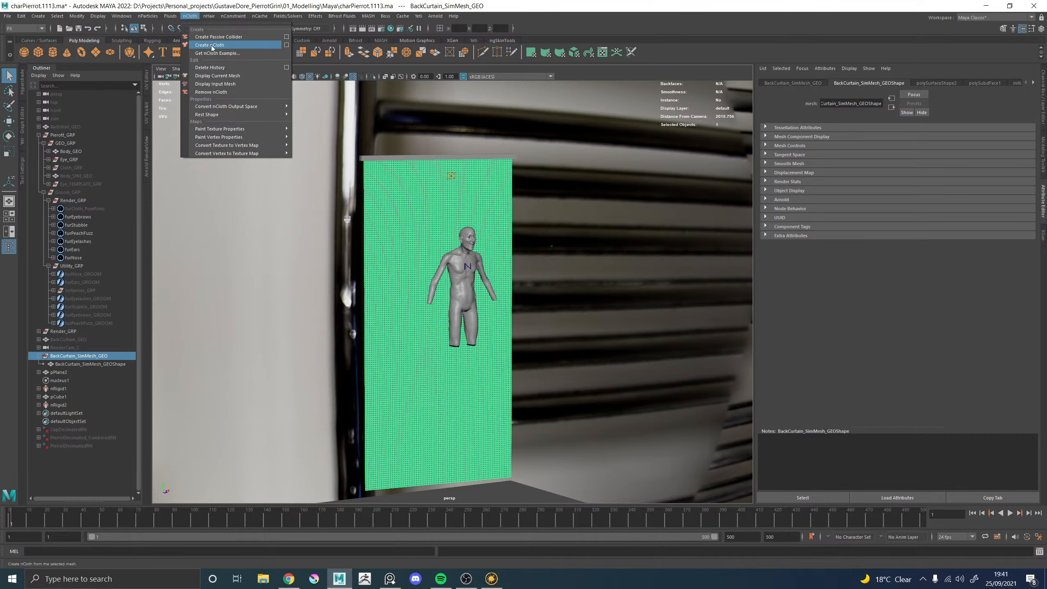
left_click(212, 45)
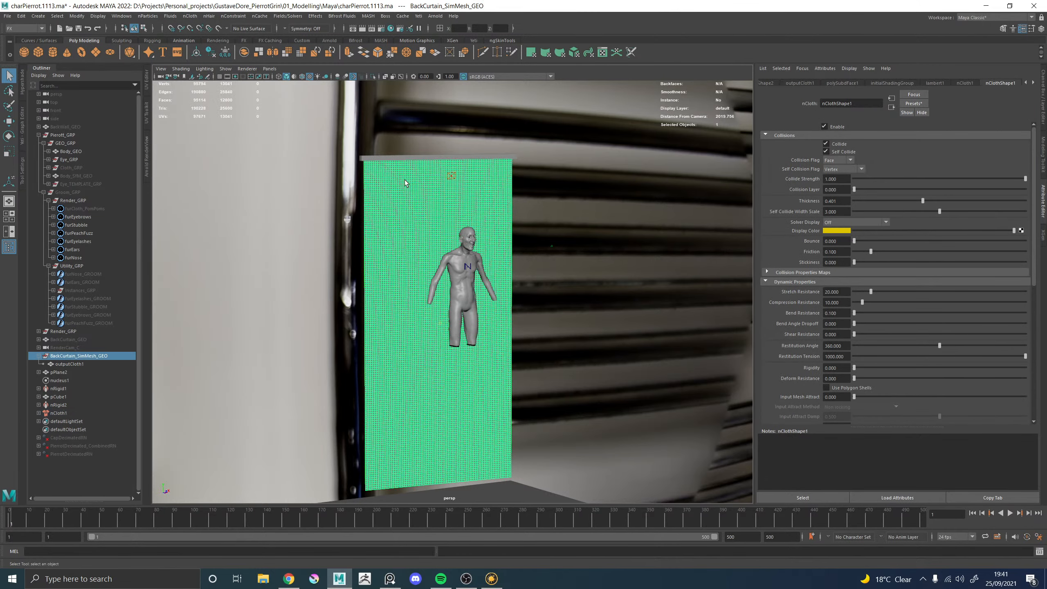
Attach vertex groups at both corners and the middle of the curtain's top edge to the bar with a Point to Surface constraint
left_click_drag(426, 225, 406, 284, "alt")
right_click_drag(397, 269, 352, 267)
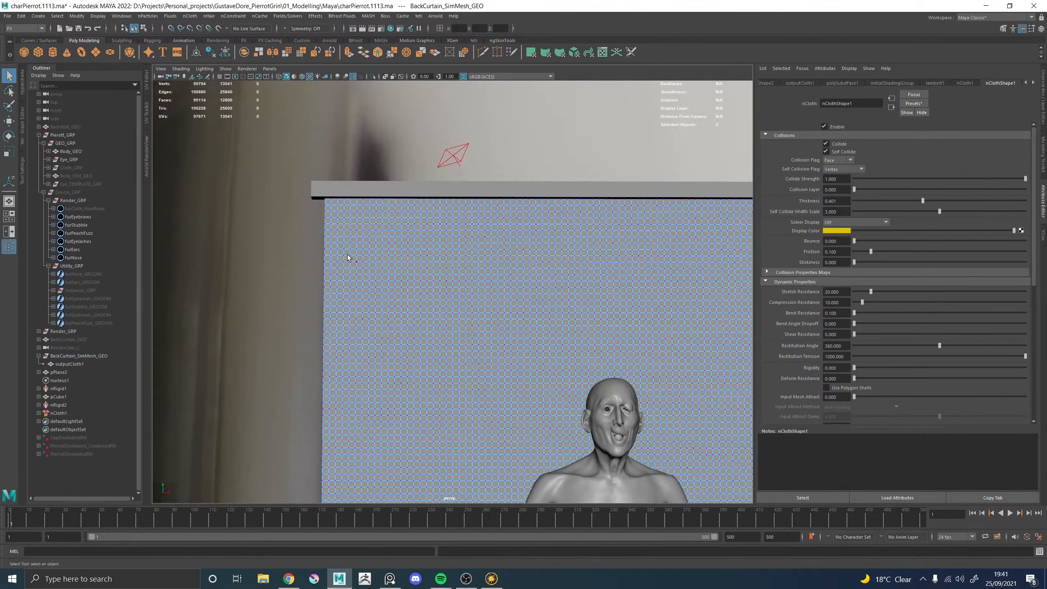
left_click_drag(305, 173, 345, 200)
middle_click_drag(514, 206, 346, 200, "alt")
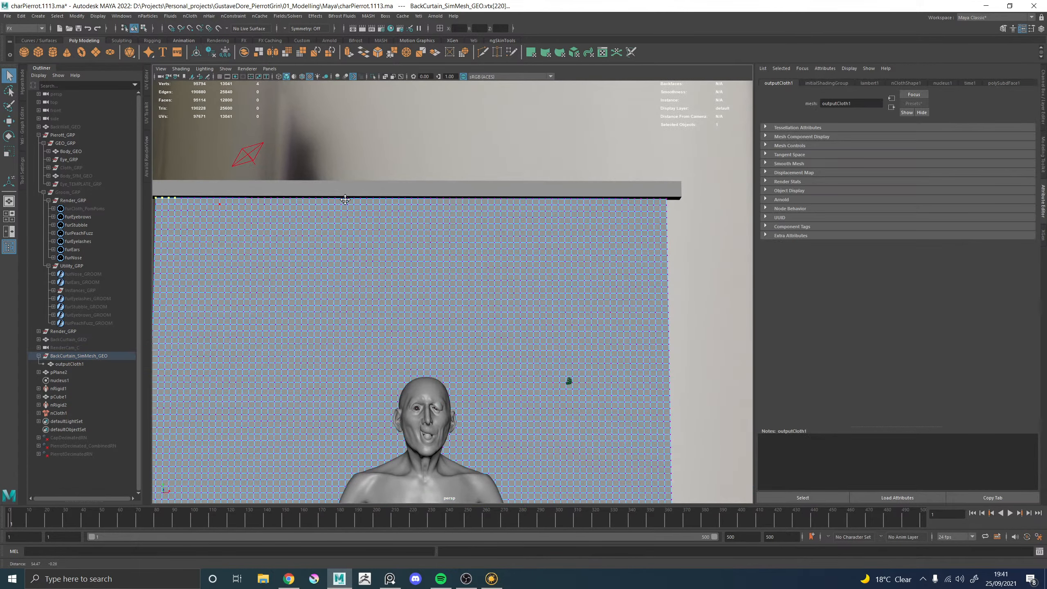
left_click_drag(390, 200, 389, 200, "shift")
left_click_drag(656, 201, 656, 201, "shift")
left_click(519, 184, "shift")
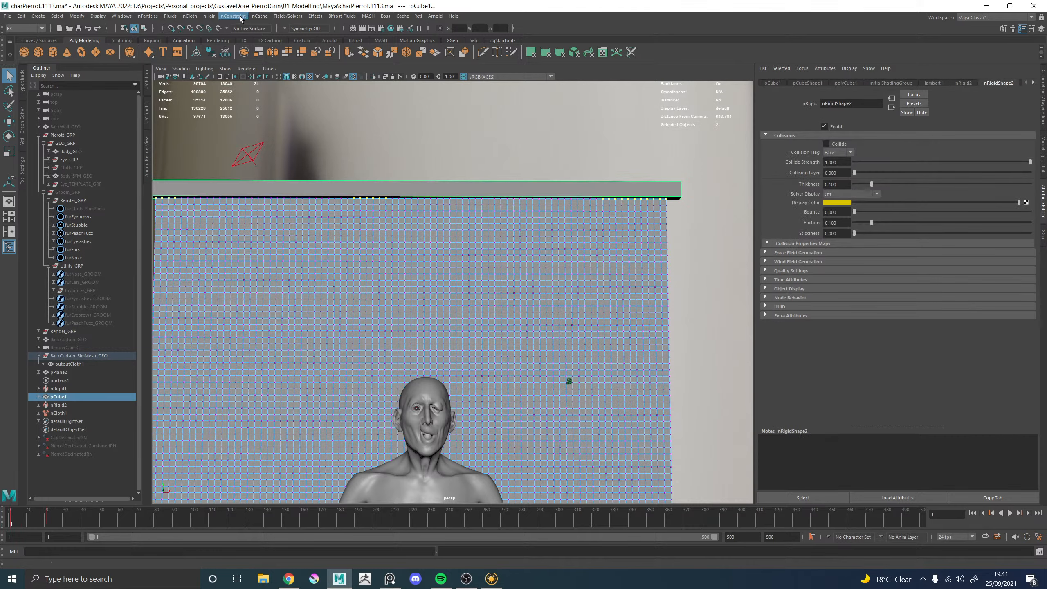
left_click(240, 18)
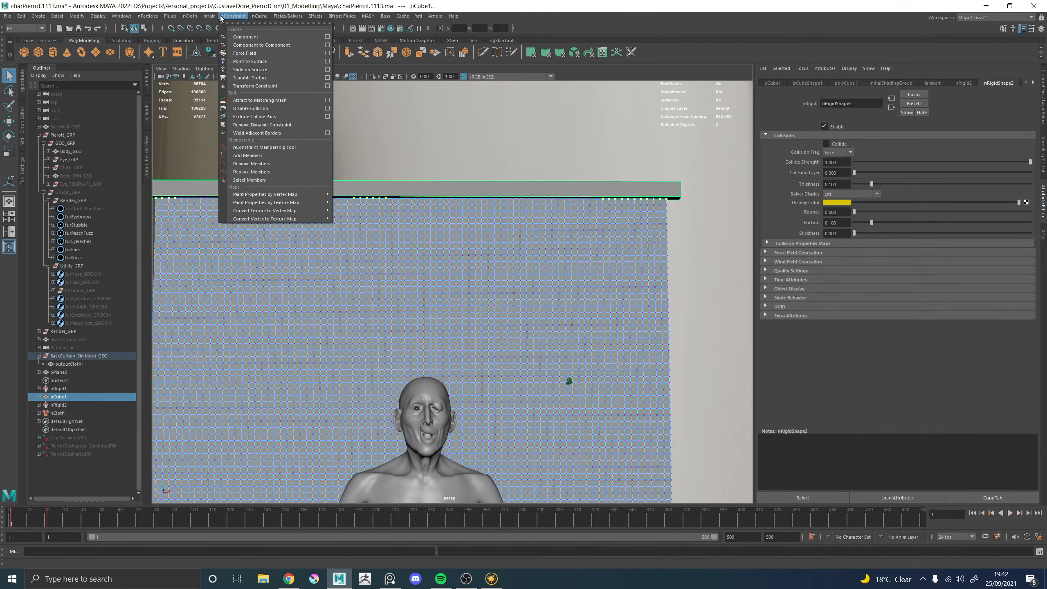
left_click(250, 61)
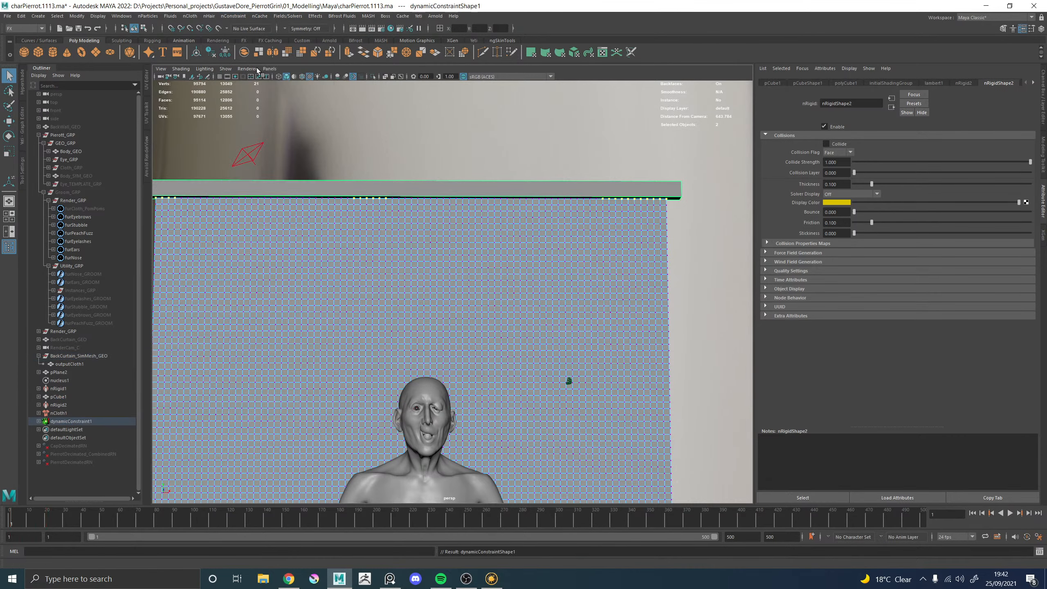
Select the whole curtain and replace its nCloth settings with the silk preset
scroll(441, 177, "down", 10)
left_click(441, 176)
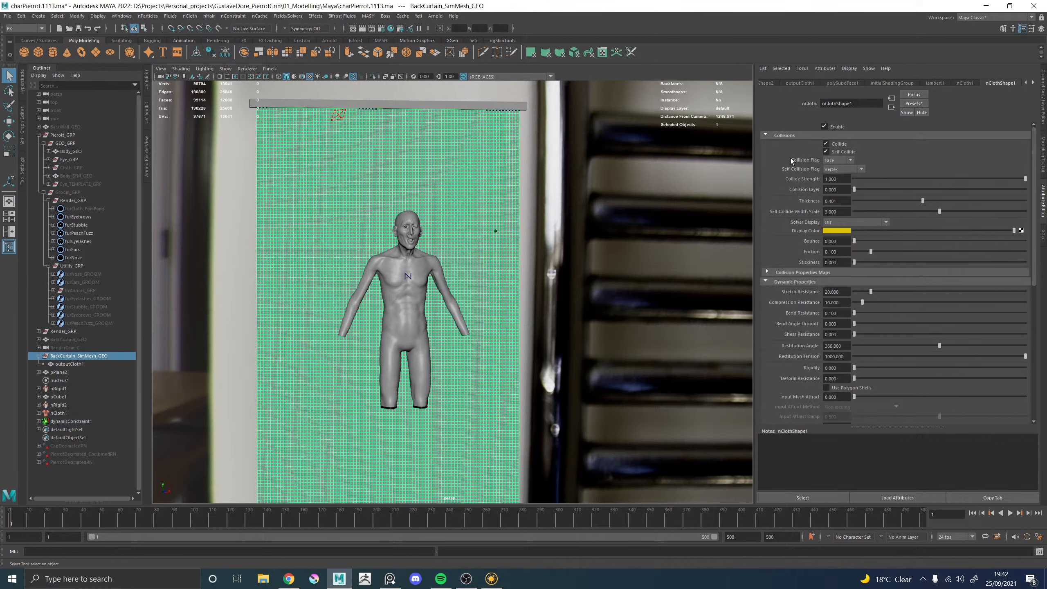
left_click(914, 103)
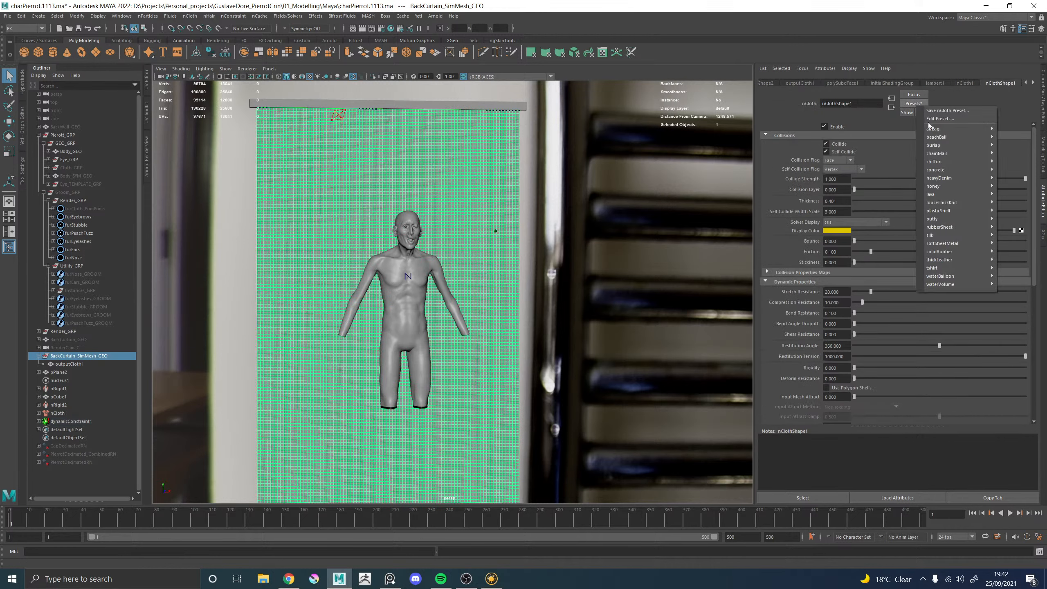
mouse_move(946, 212)
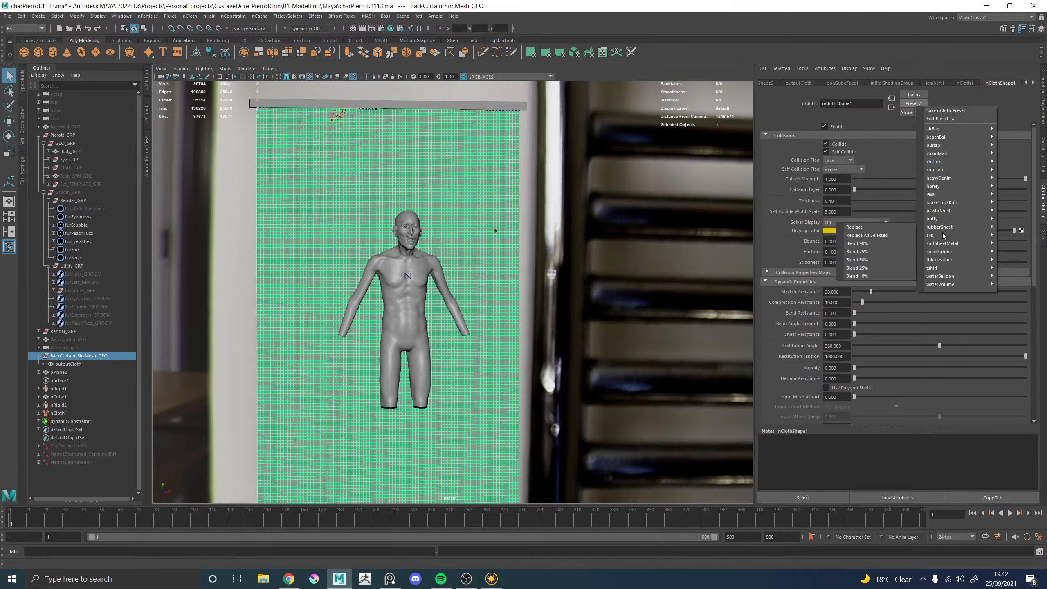
left_click(896, 238)
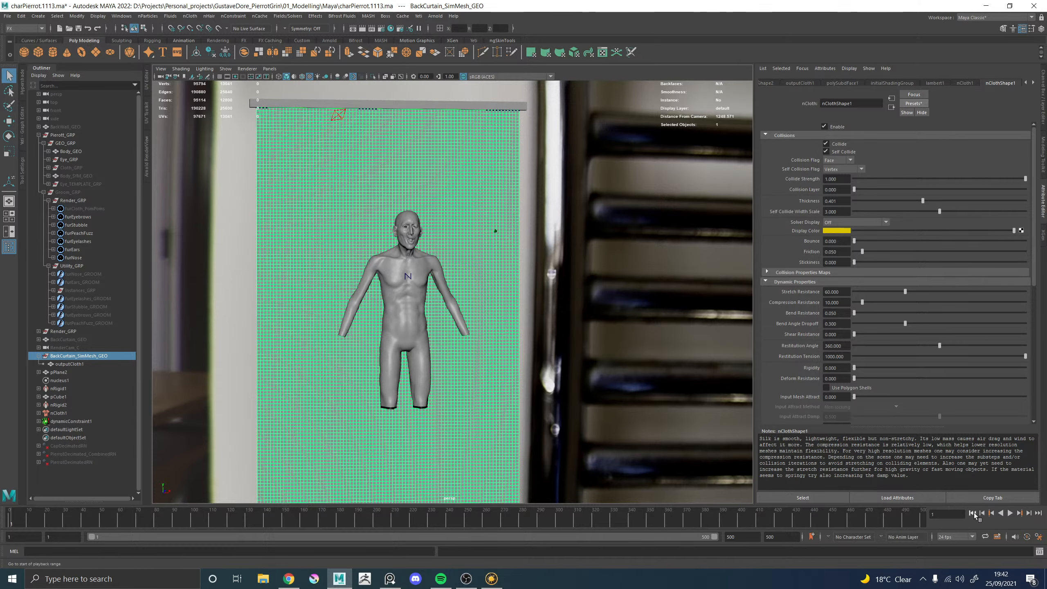
Play the denser curtain's simulation from frame 1 and stop it at frame 18
left_click(558, 276)
left_click_drag(558, 276, 544, 322, "alt")
left_click(1010, 513)
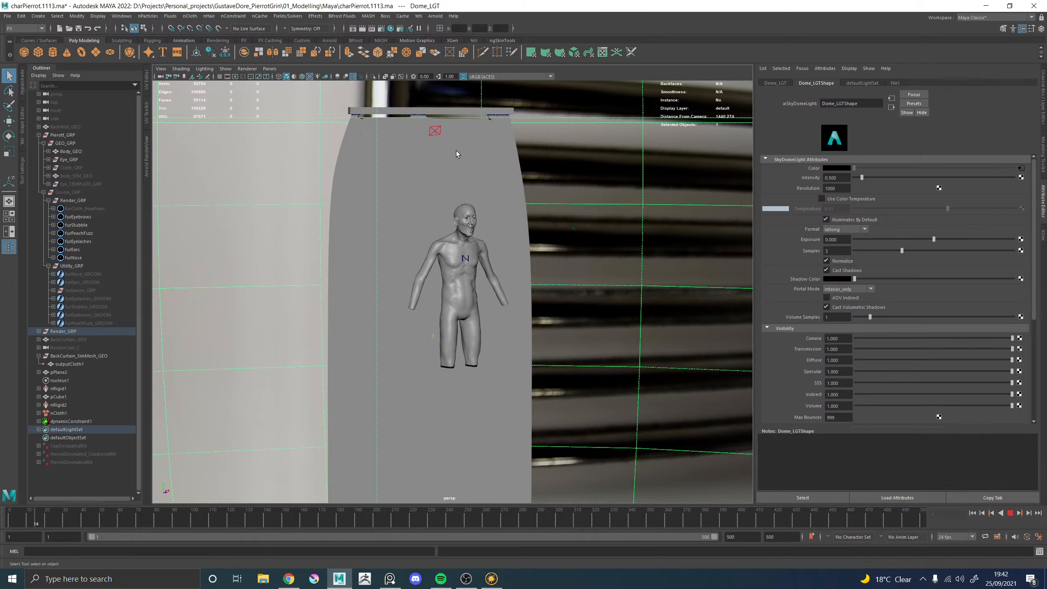
left_click(1014, 514)
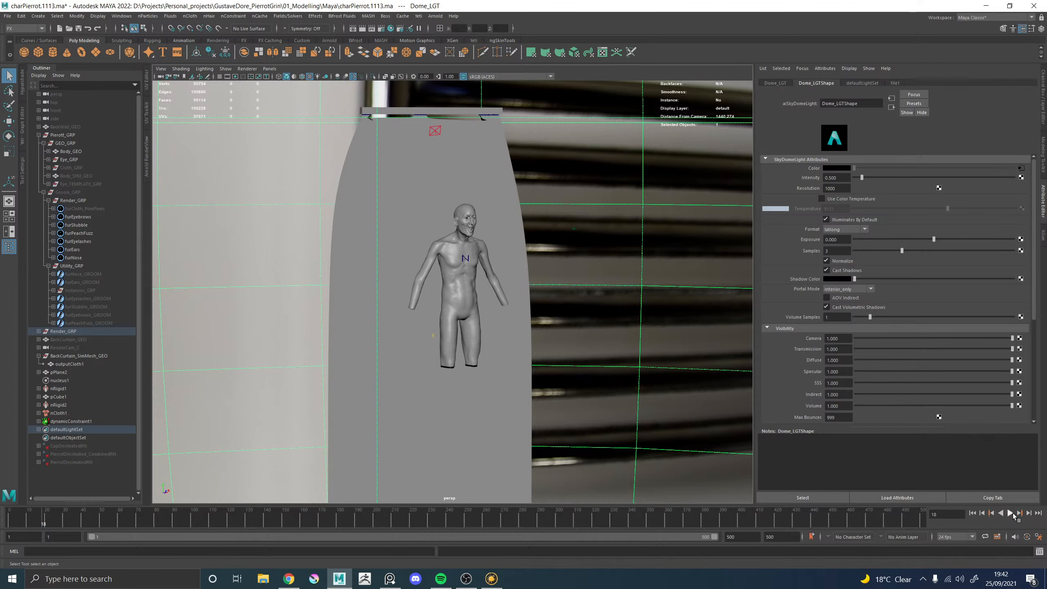
Return to frame 1 and soften the edges of the BackCurtain_SimMesh_GEO curtain
left_click(973, 513)
left_click(480, 178)
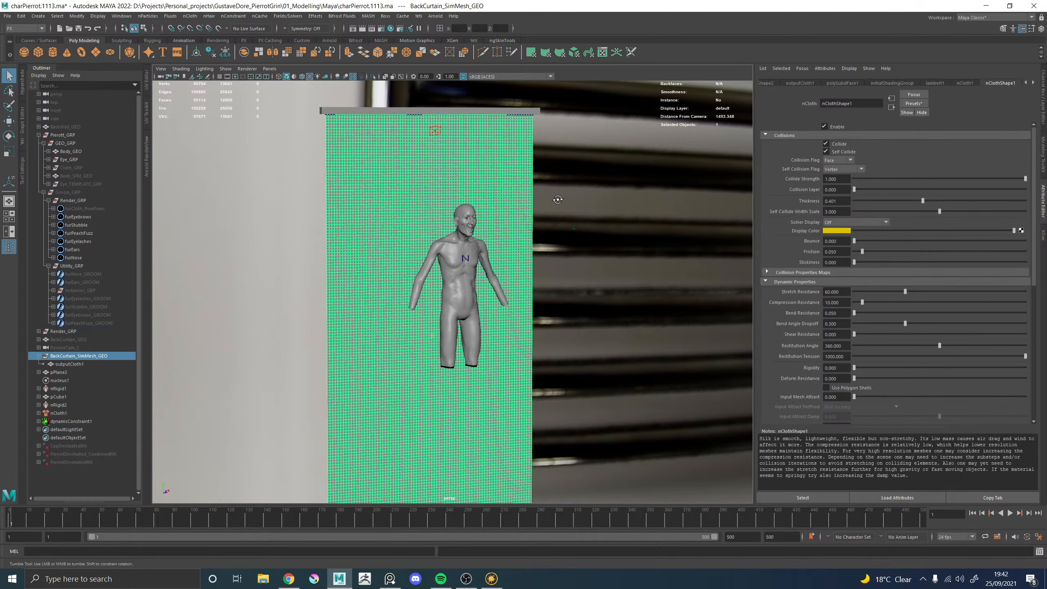
left_click_drag(557, 200, 502, 203, "alt")
left_click_drag(520, 237, 548, 230, "alt")
right_click_drag(549, 229, 397, 254, "alt")
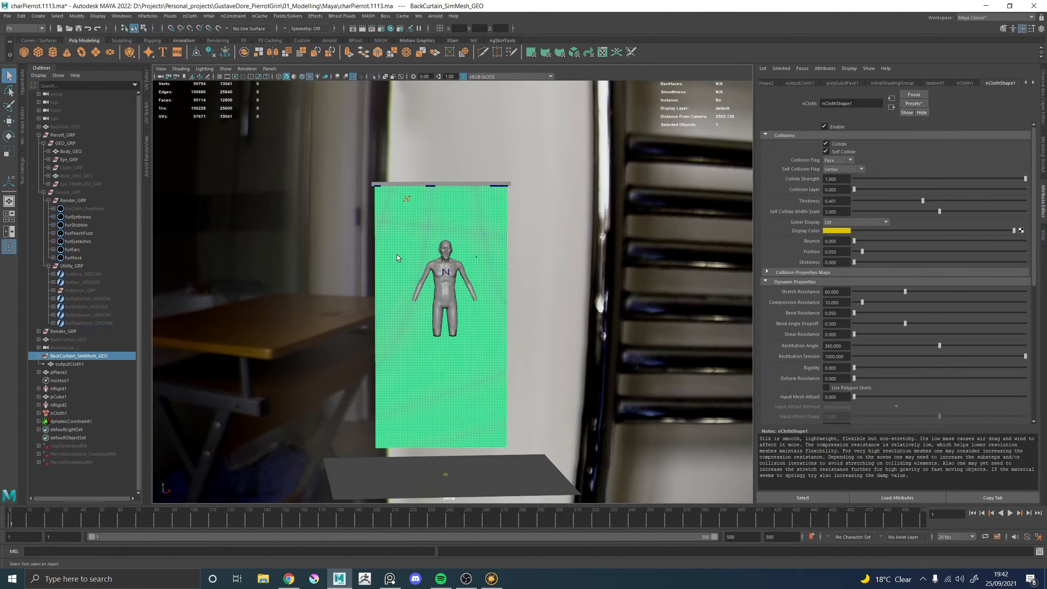
middle_click_drag(435, 274, 435, 249, "alt")
right_click_drag(435, 248, 516, 235, "alt")
left_click(316, 16)
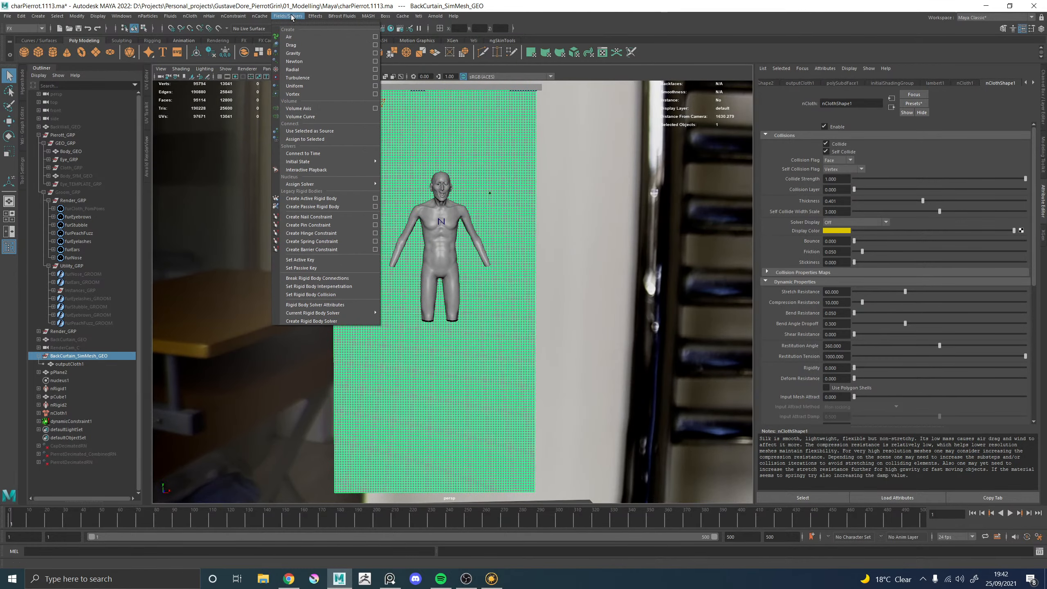
left_click(25, 29)
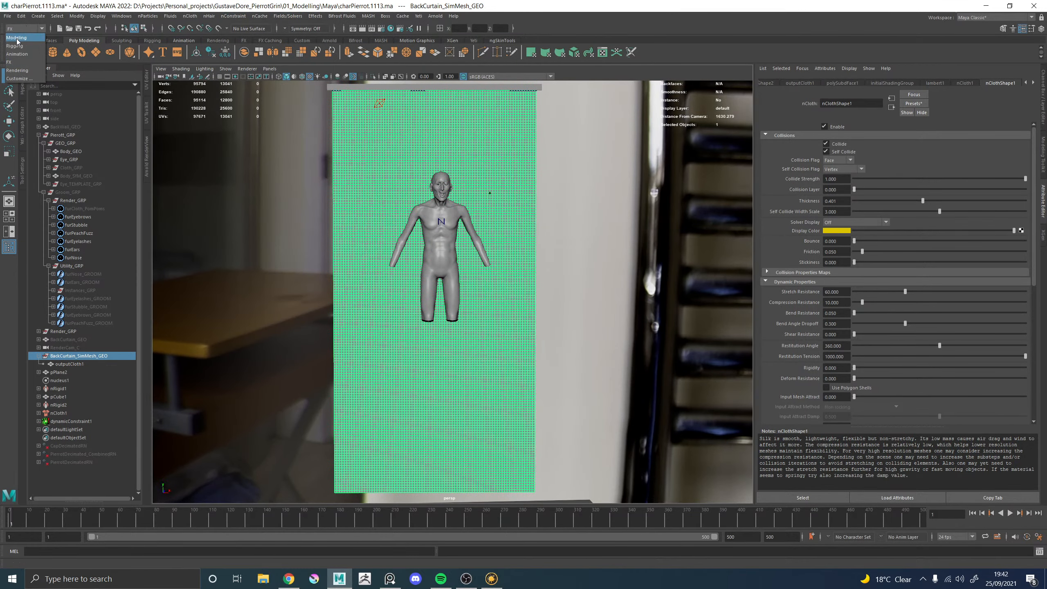
left_click(17, 36)
left_click(297, 16)
mouse_move(253, 17)
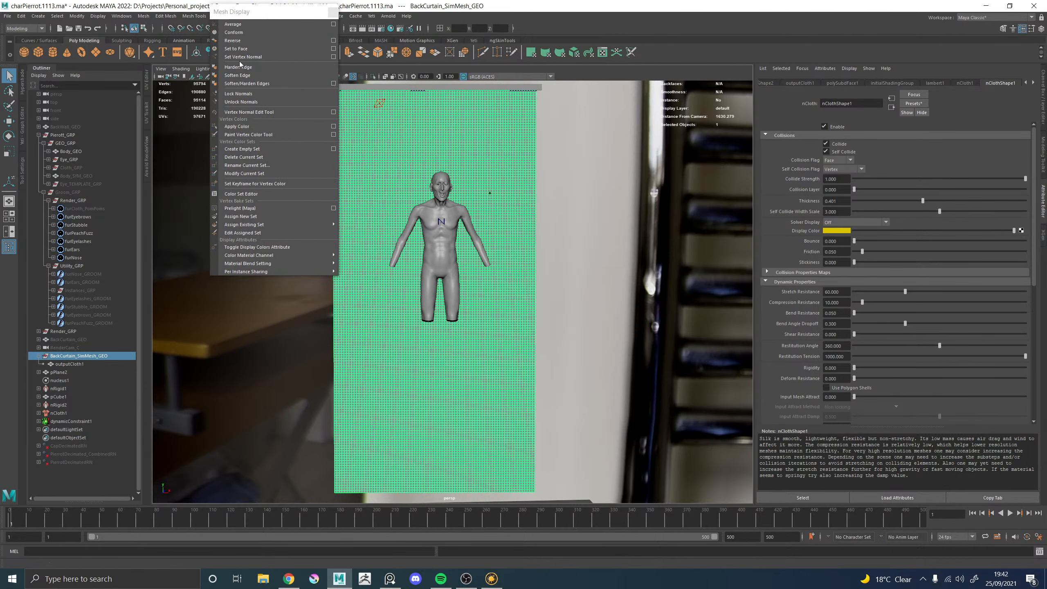
left_click(237, 76)
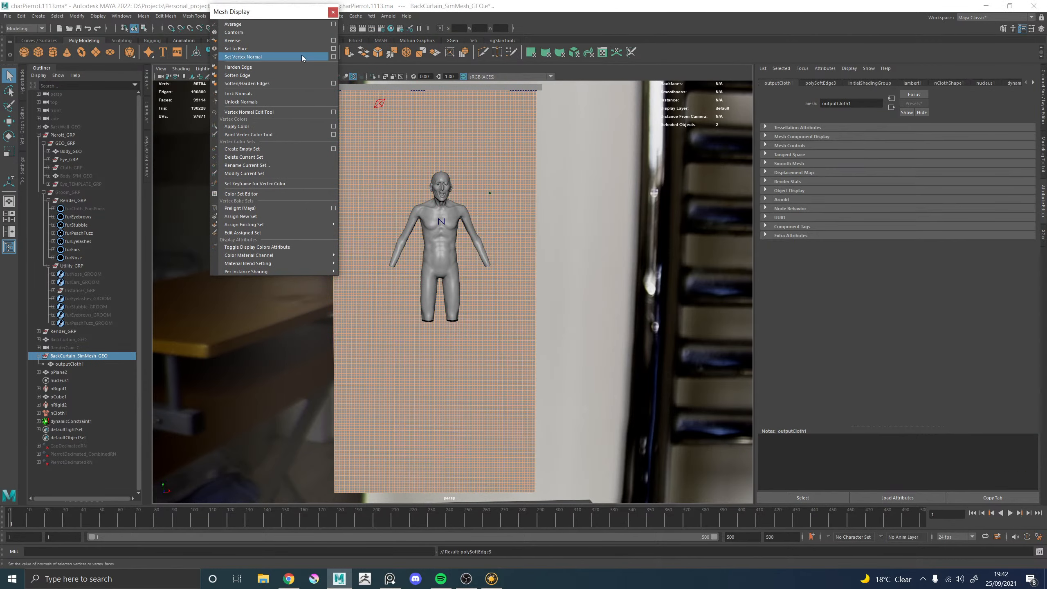
left_click(333, 12)
Play the curtain's simulation from frame 1, stop it at frame 246 and examine the folds near the bar
left_click(605, 173)
left_click_drag(507, 245, 548, 239, "alt")
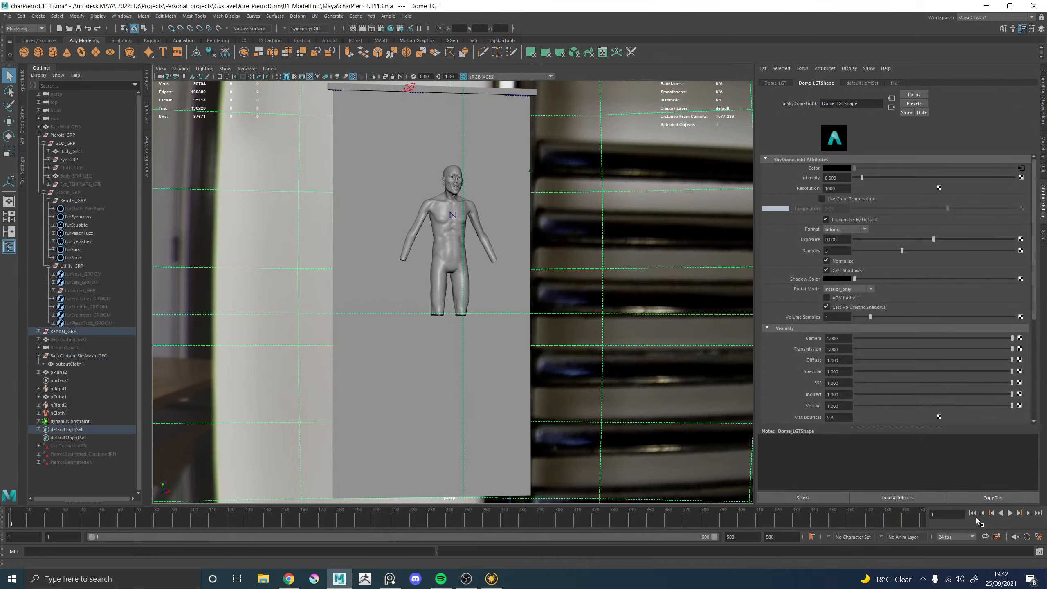
left_click(1010, 514)
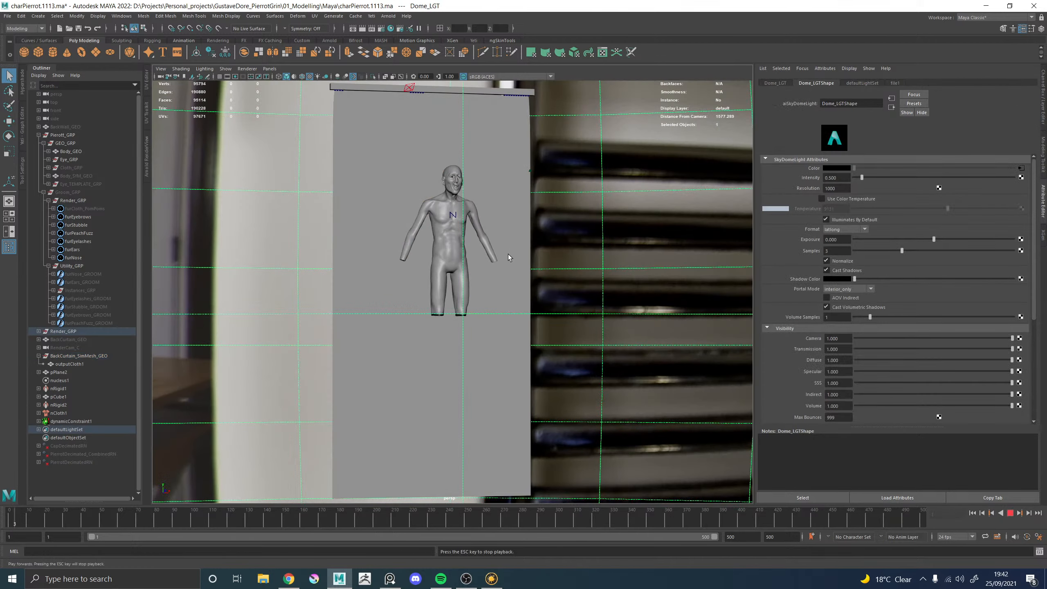
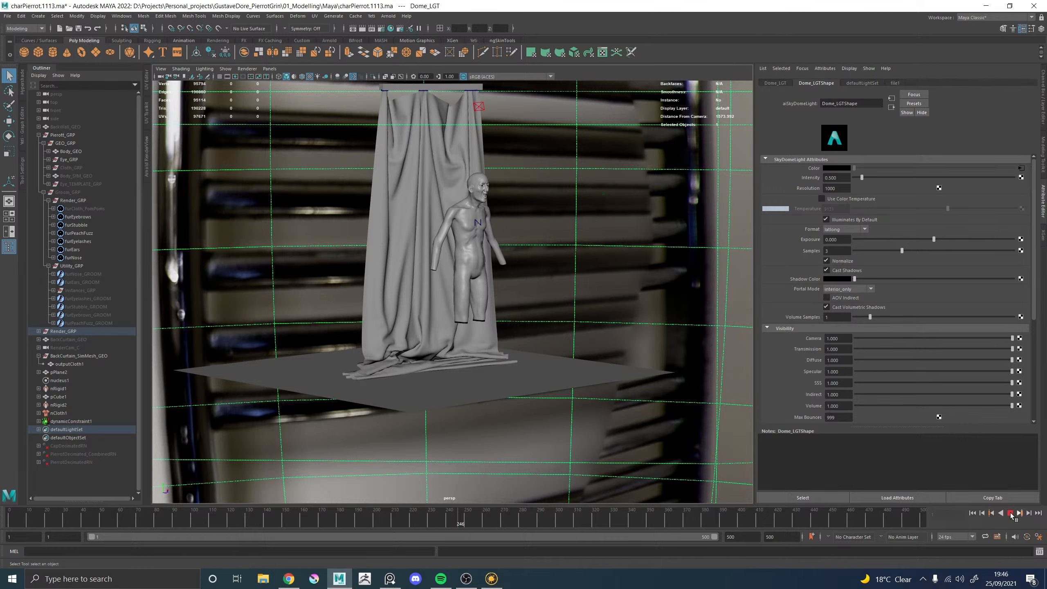
left_click_drag(550, 282, 479, 264, "alt")
middle_click_drag(479, 264, 459, 327, "alt")
right_click_drag(459, 327, 608, 370, "alt")
left_click_drag(608, 370, 512, 227, "alt")
middle_click_drag(512, 228, 482, 251, "alt")
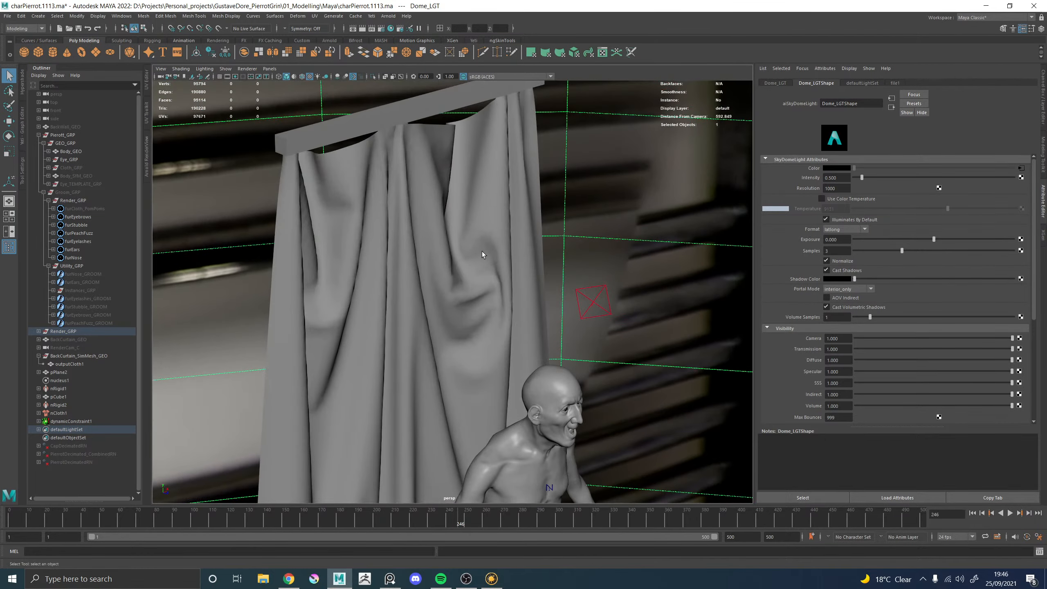
left_click_drag(455, 335, 446, 236, "alt")
Duplicate the draped curtain at frame 246, then reselect the original and return to frame 1
left_click(446, 236)
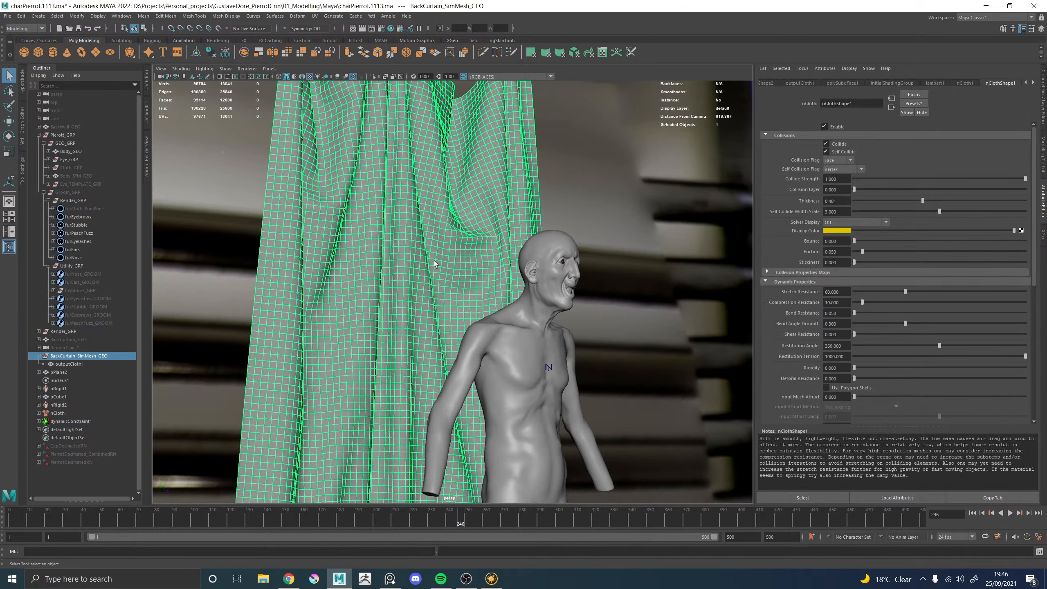
key("ctrl+d")
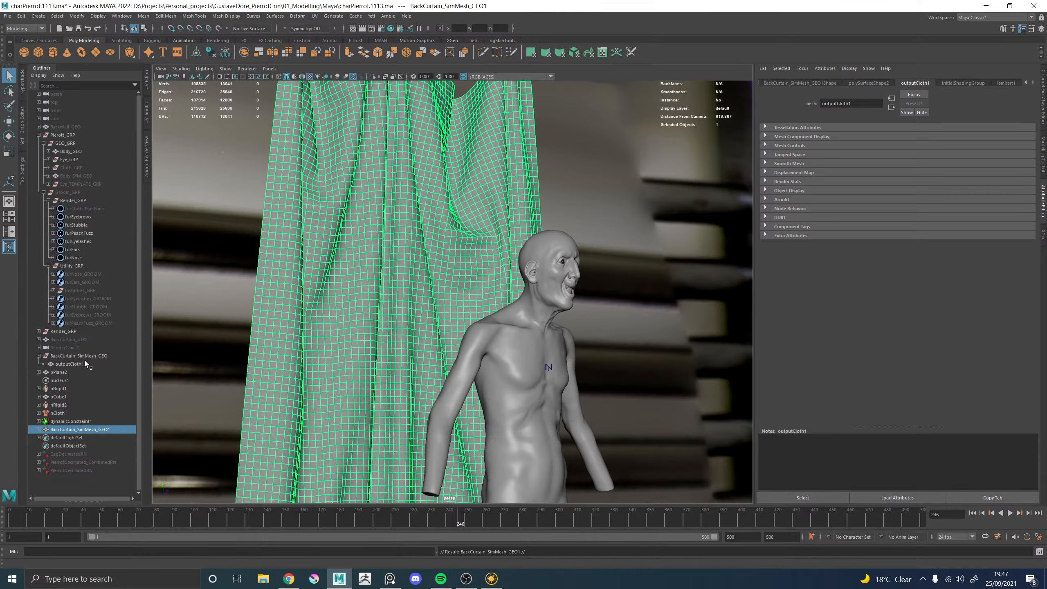
left_click(83, 356)
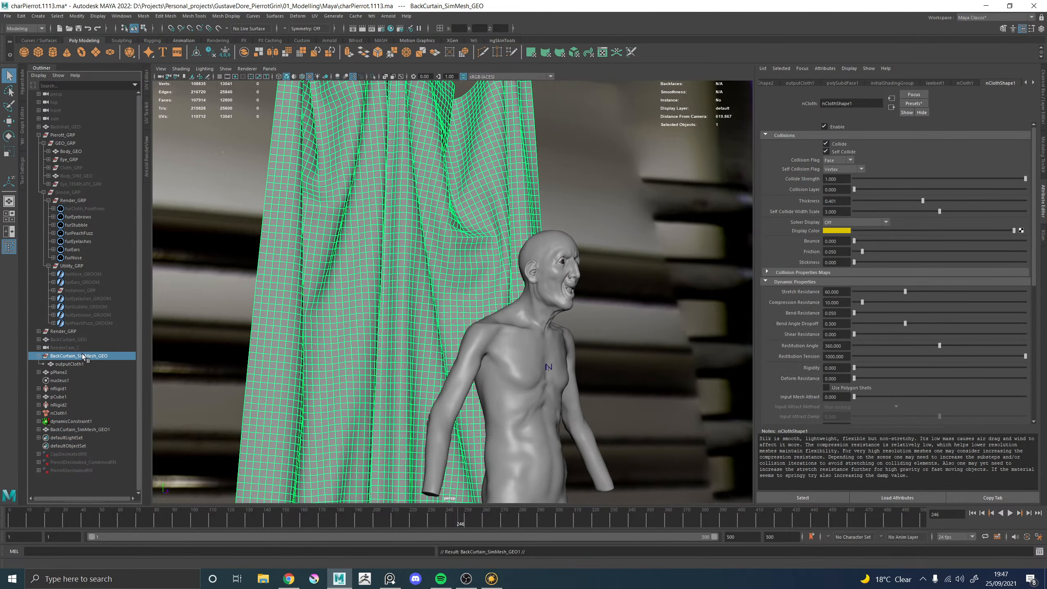
left_click(972, 514)
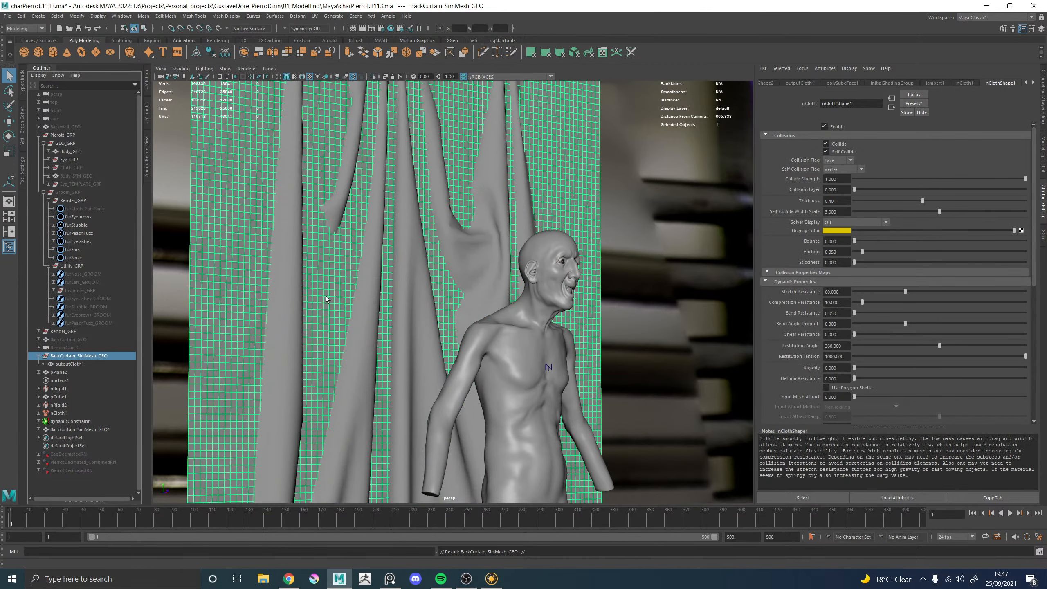
Set the subdivision levels of the original curtain's polySubdFace1 to 0
left_click_drag(326, 299, 325, 315, "alt")
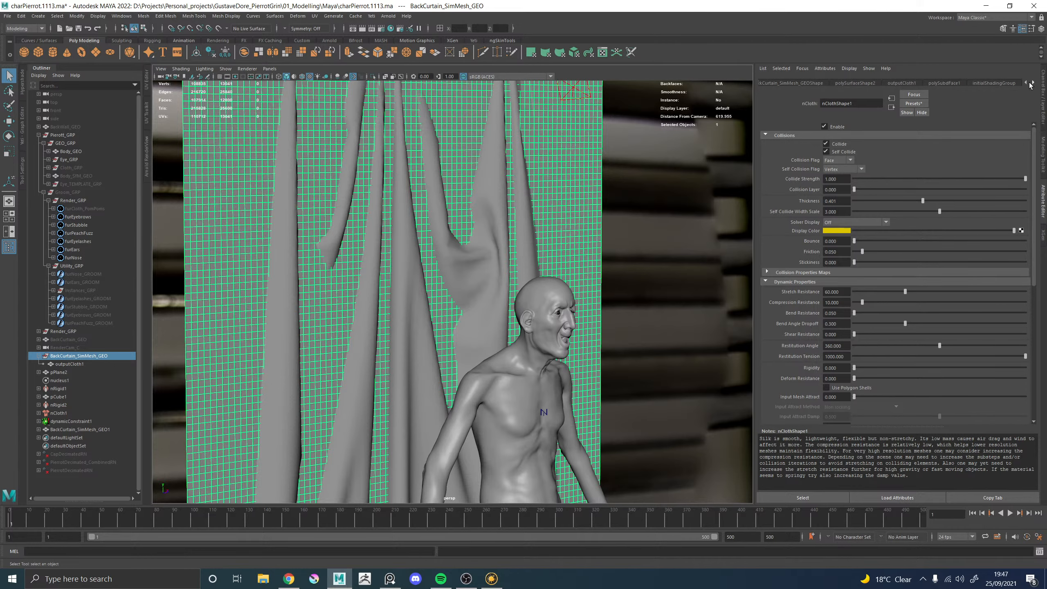
left_click(943, 83)
left_click_drag(885, 149, 826, 155)
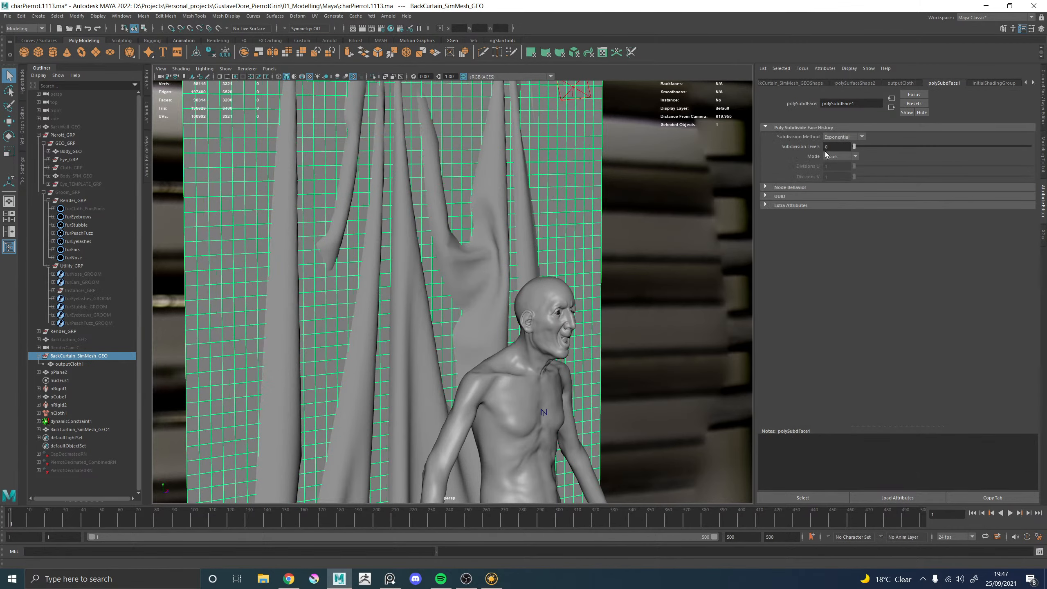
Delete the simulation setup: floor plane, nucleus, both nRigid nodes, bar, nCloth and dynamic constraint
left_click(58, 373)
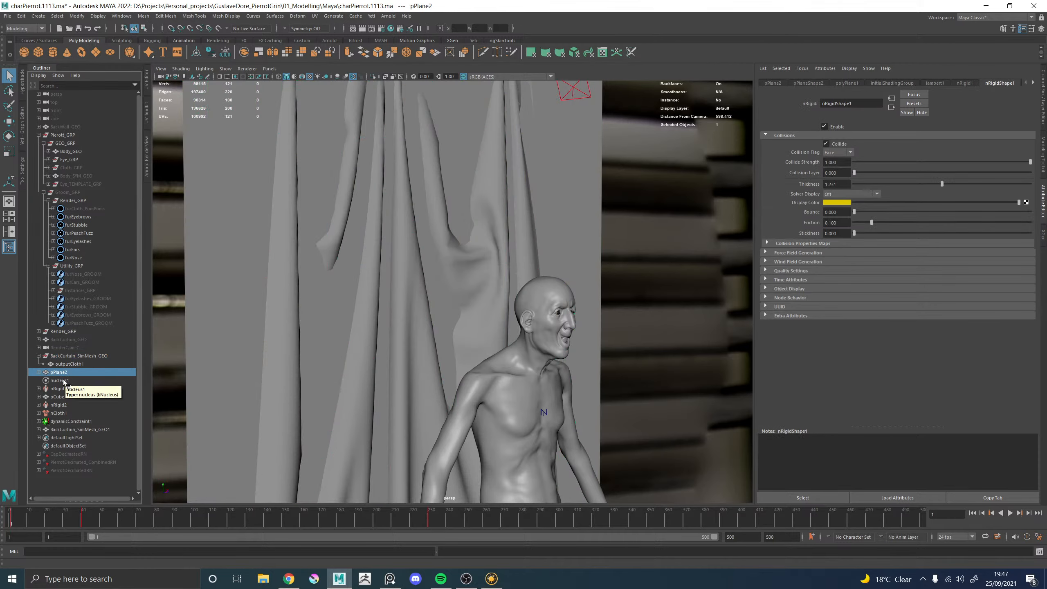
left_click(60, 396, "shift")
key("f")
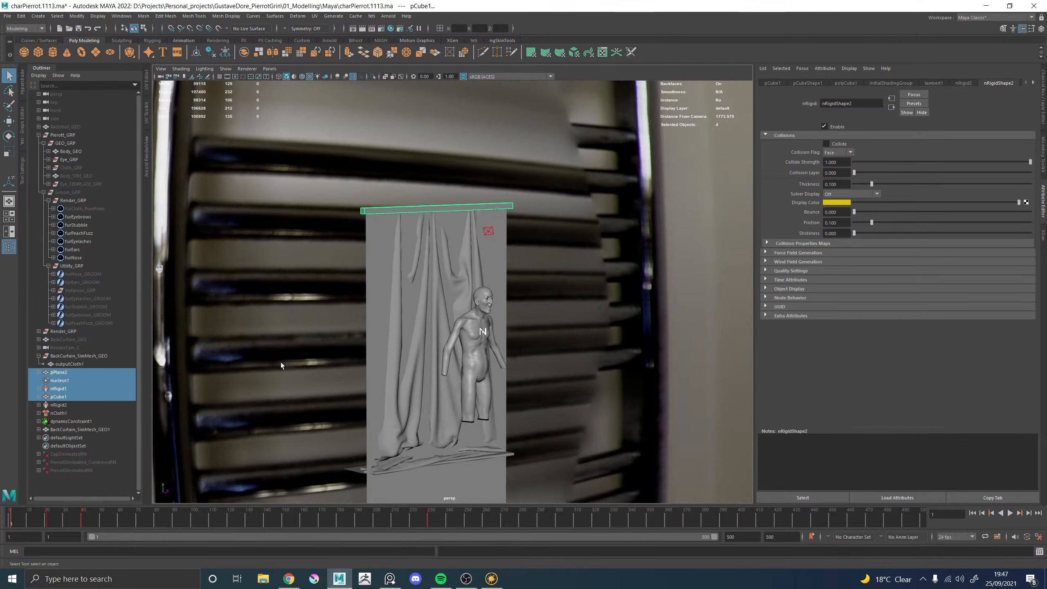
middle_click_drag(399, 328, 392, 250, "alt")
right_click_drag(392, 251, 433, 255, "alt")
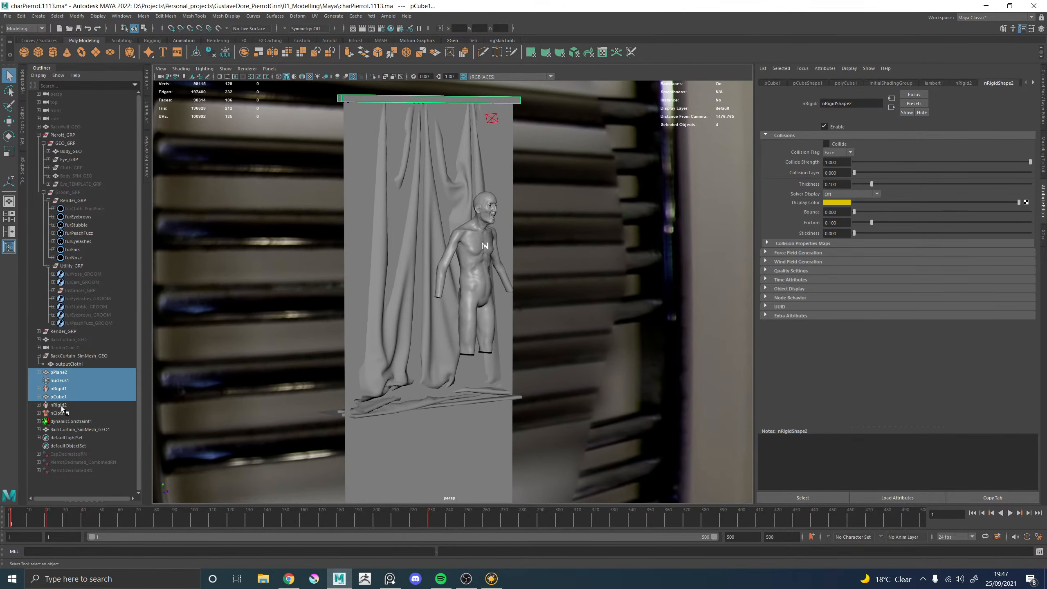
left_click(66, 422, "shift")
right_click_drag(480, 365, 425, 357, "alt")
key("Delete")
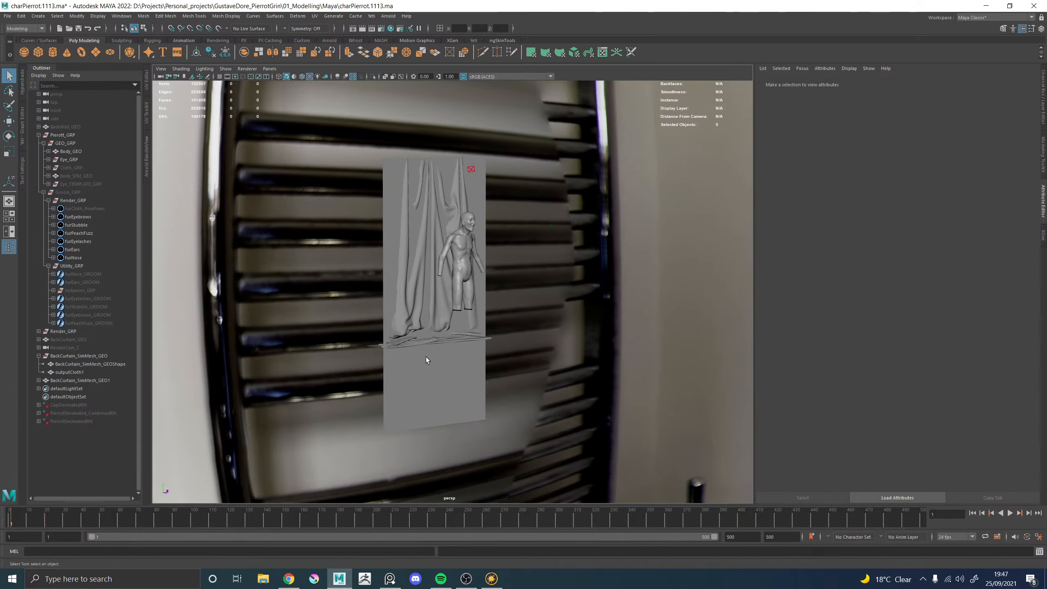
Hide the flat original curtain and assign the existing curtain_MAT material to the draped duplicate
left_click(442, 389)
right_click_drag(446, 282, 490, 454, "alt")
left_click(486, 198)
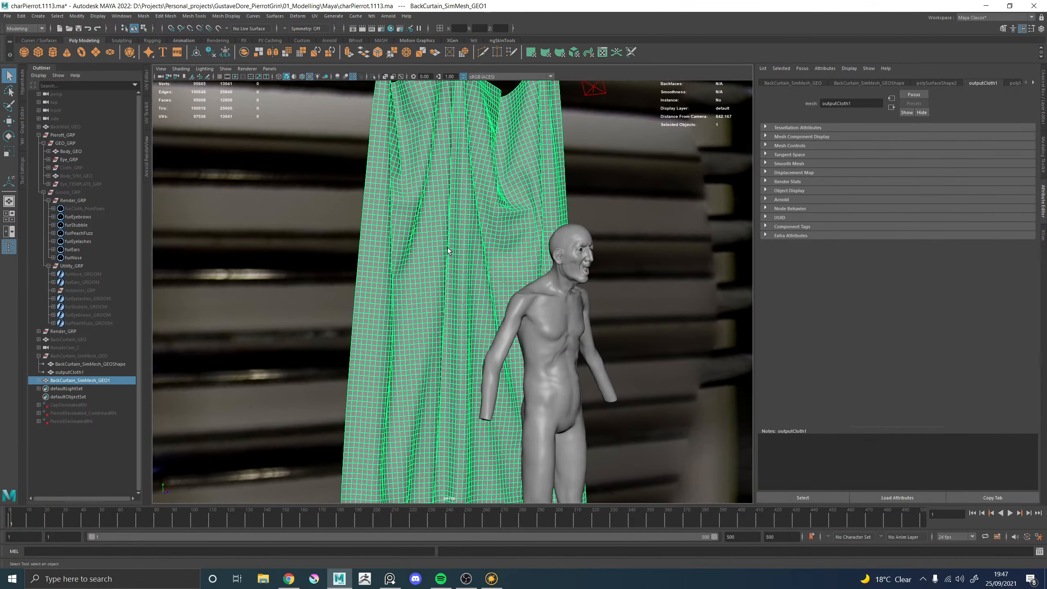
left_click_drag(495, 185, 422, 178, "alt")
right_click(421, 176)
mouse_move(422, 402)
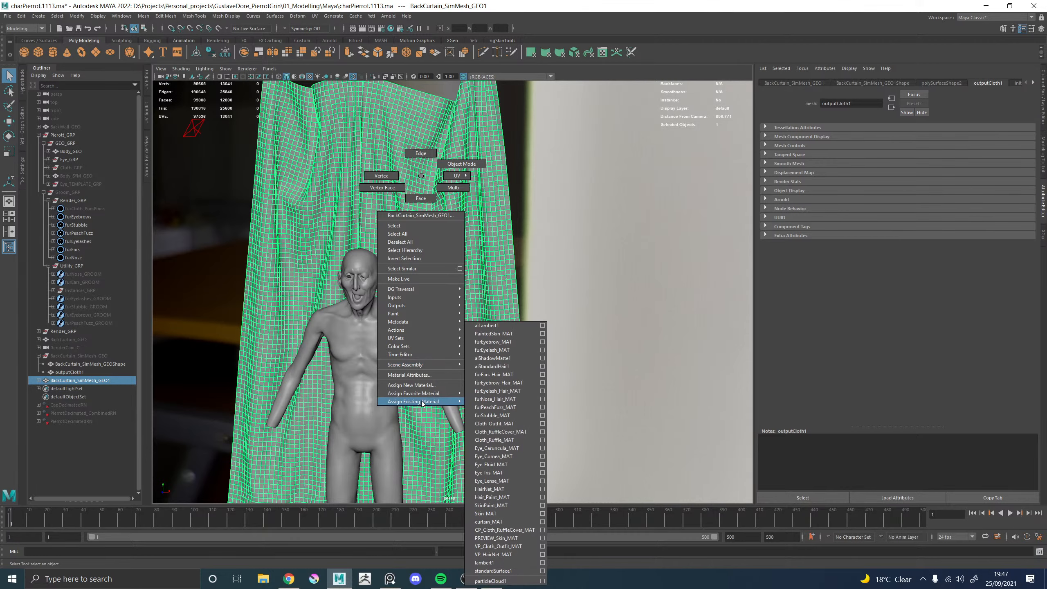
left_click(503, 523)
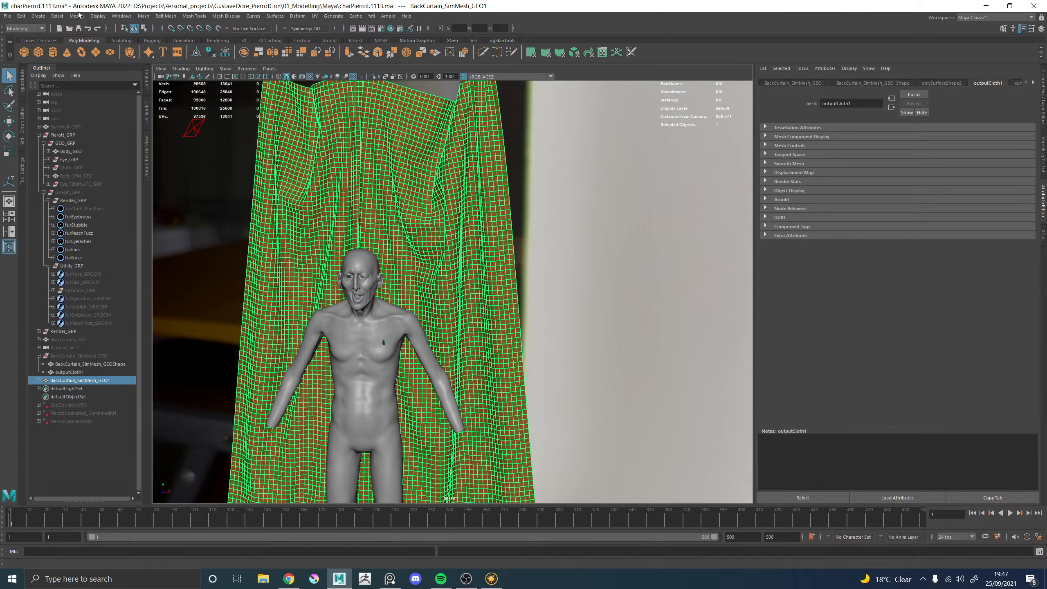
Expand the duplicated curtain's hierarchy and graph its input and output connections in the Node Editor
left_click(57, 17)
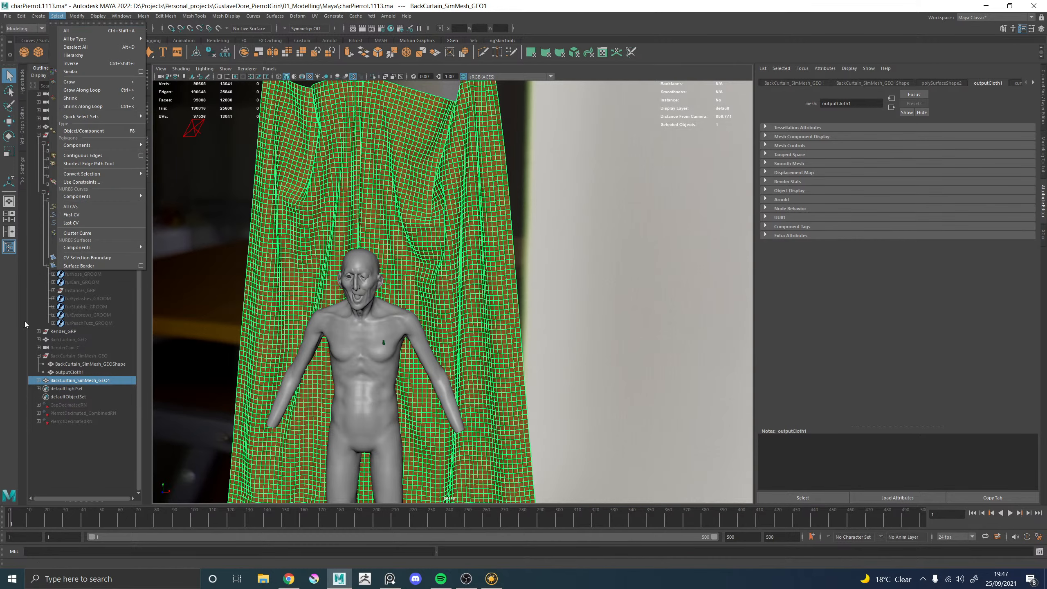
left_click(39, 381)
left_click(68, 389)
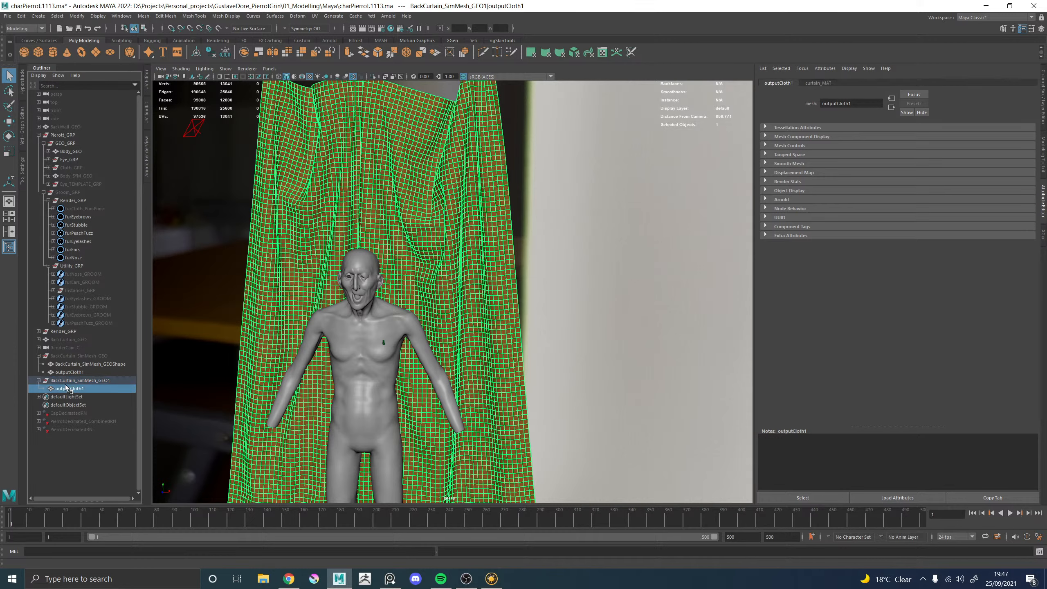
left_click(73, 381)
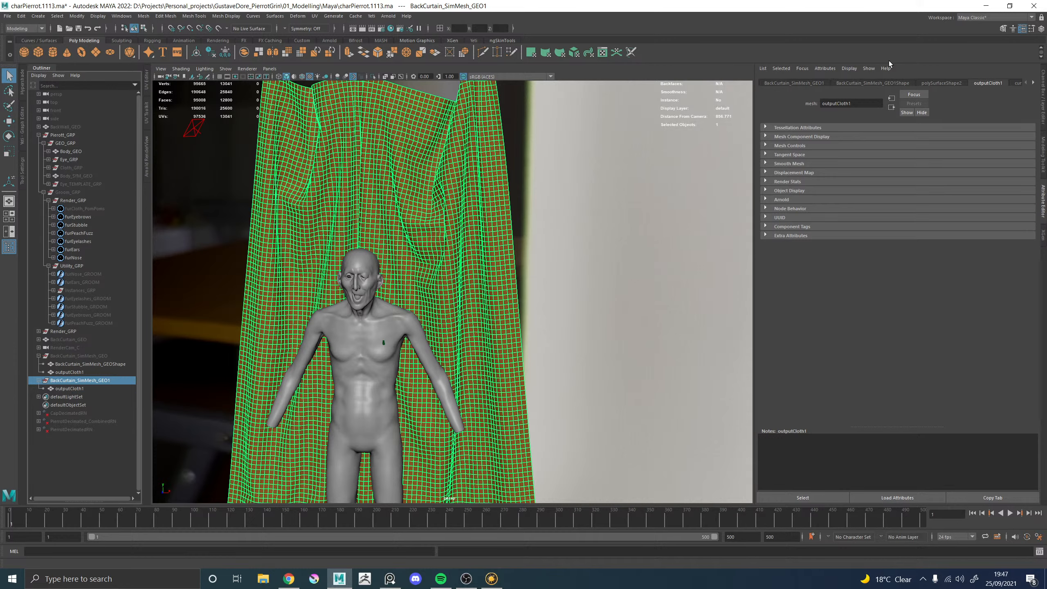
left_click(131, 19)
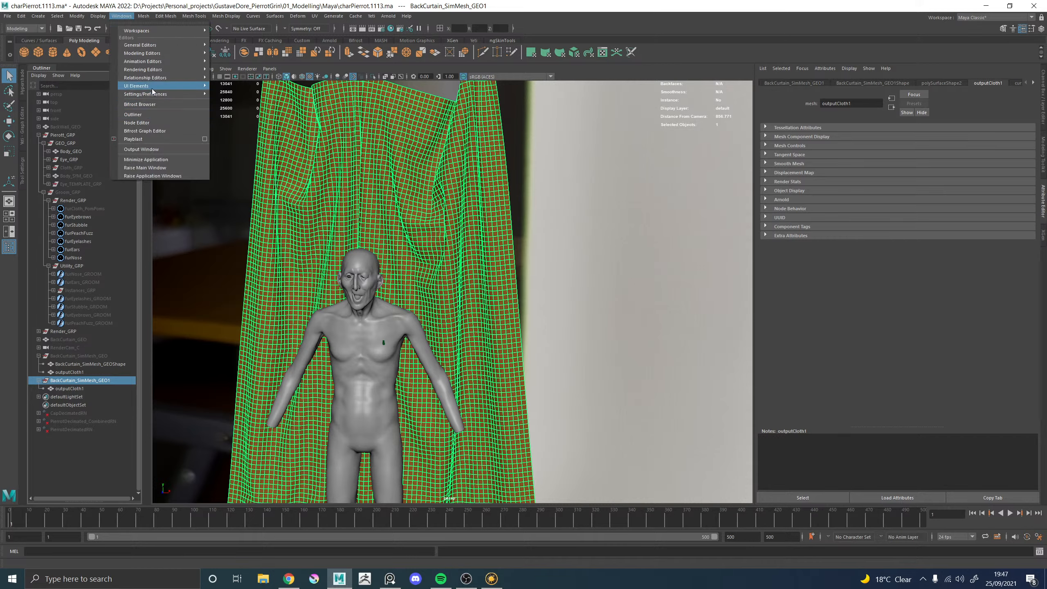
left_click(142, 122)
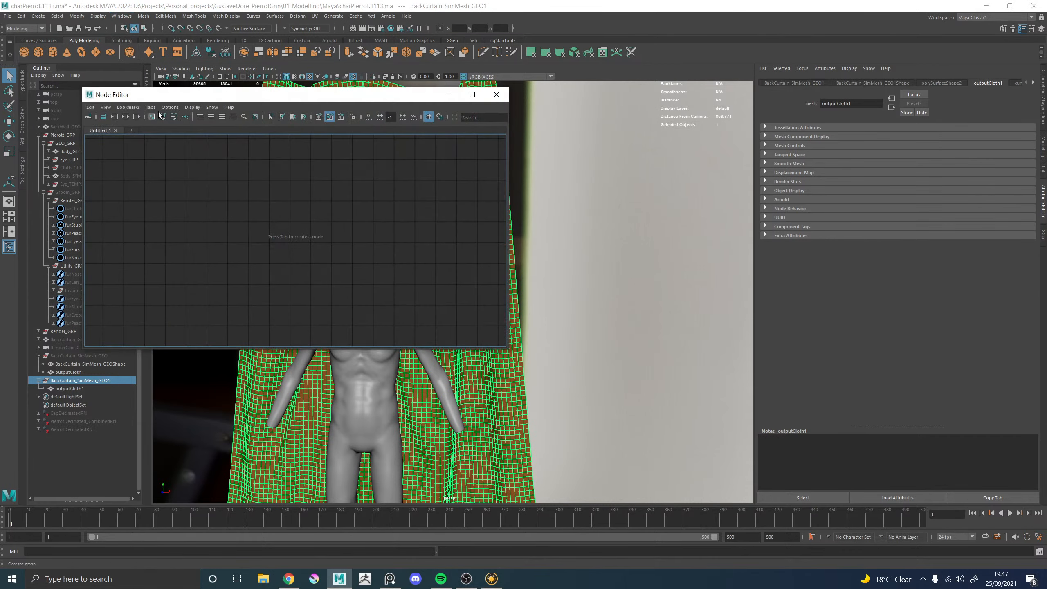
left_click(125, 117)
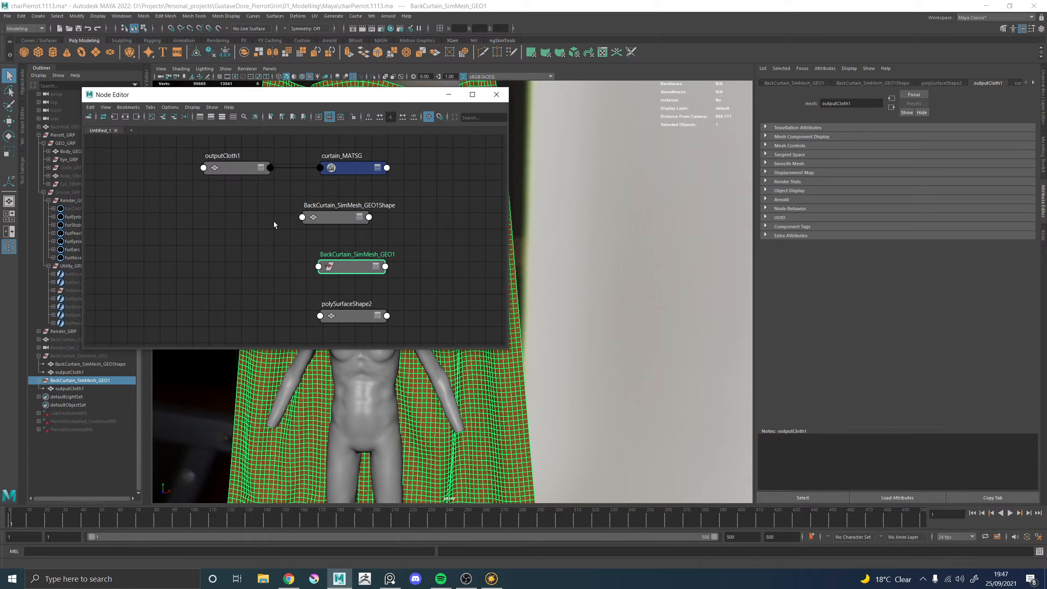
Delete the leftover BackCurtain_SimMesh_GEO1Shape and polySurfaceShape2 nodes of the duplicated curtain
left_click(336, 220)
left_click(341, 118)
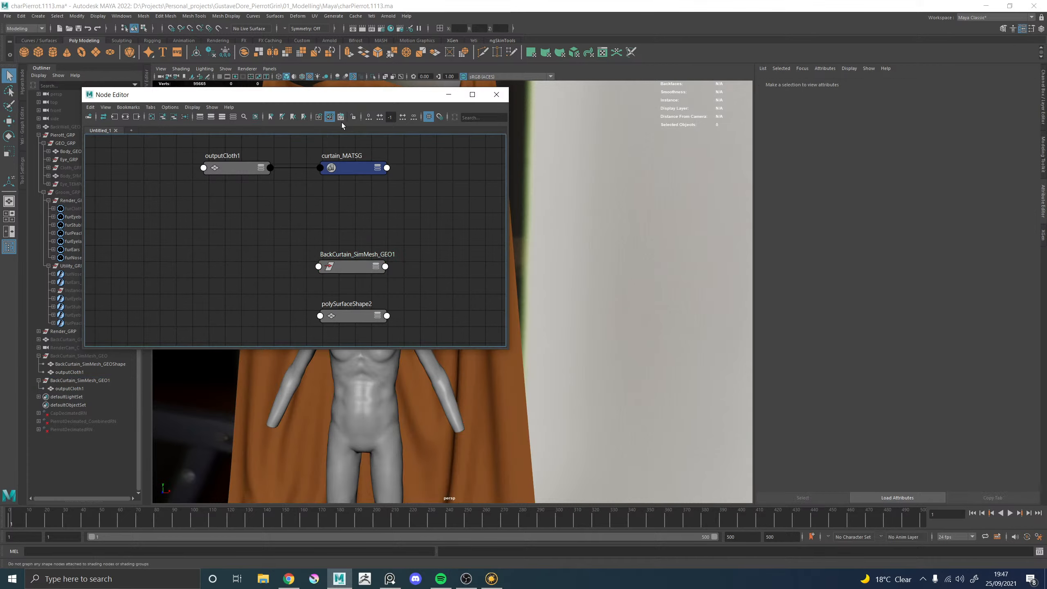
left_click(352, 320)
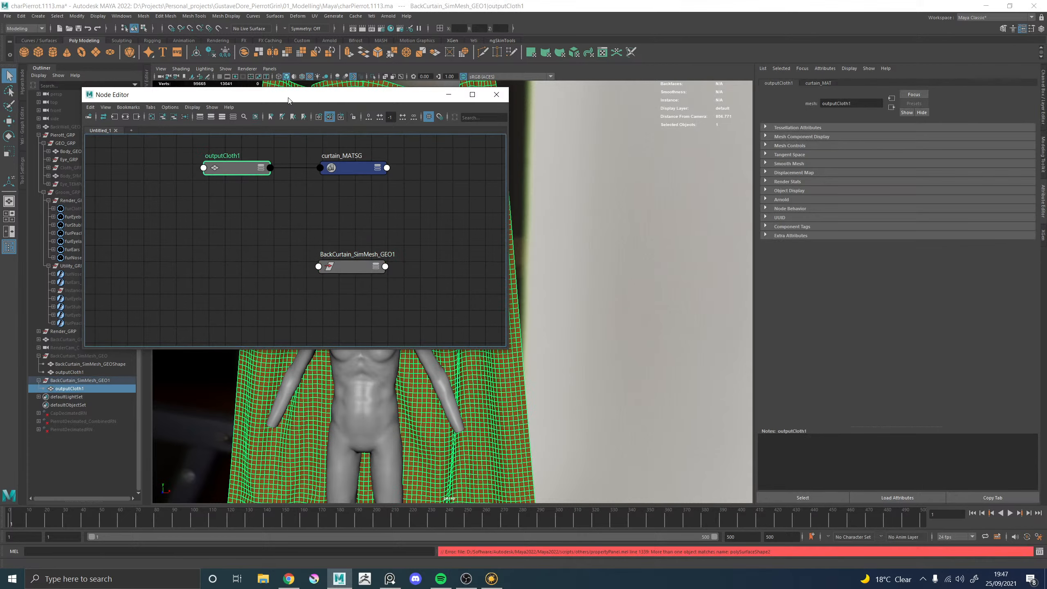
left_click_drag(289, 101, 499, 110)
Delete the hidden original curtain and rename the draped duplicate BackCurtain_SimMesh_GEO
double_click(93, 380)
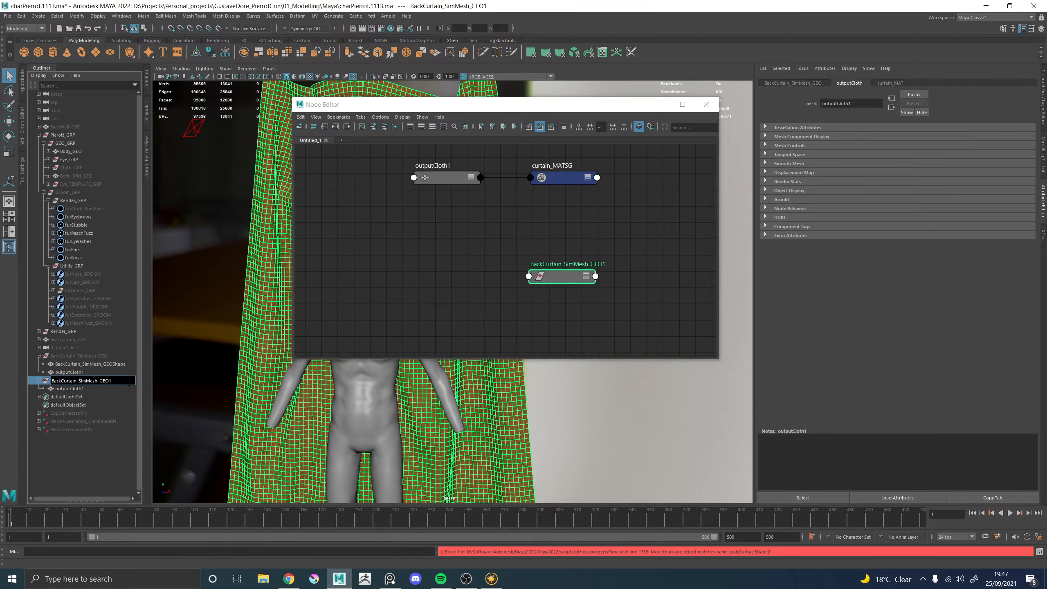
left_click(92, 363)
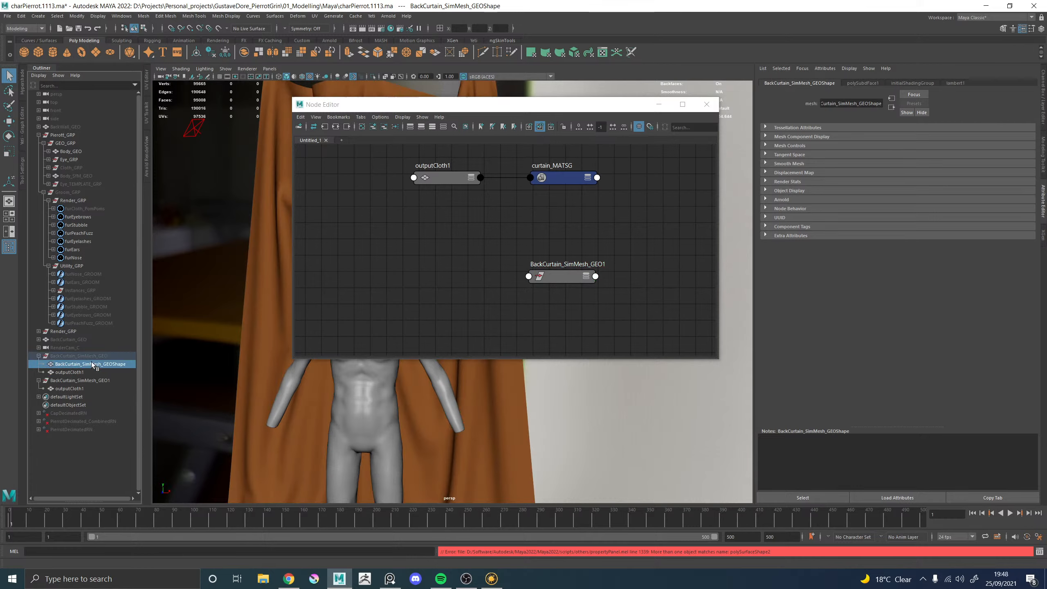
left_click(90, 354)
key("Delete")
double_click(83, 357)
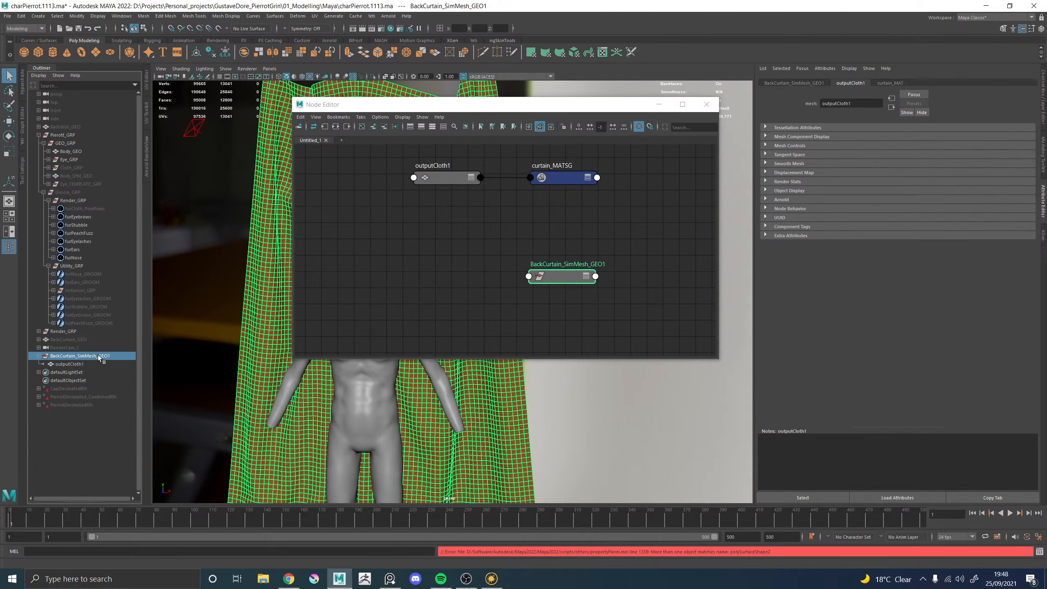
key("Return")
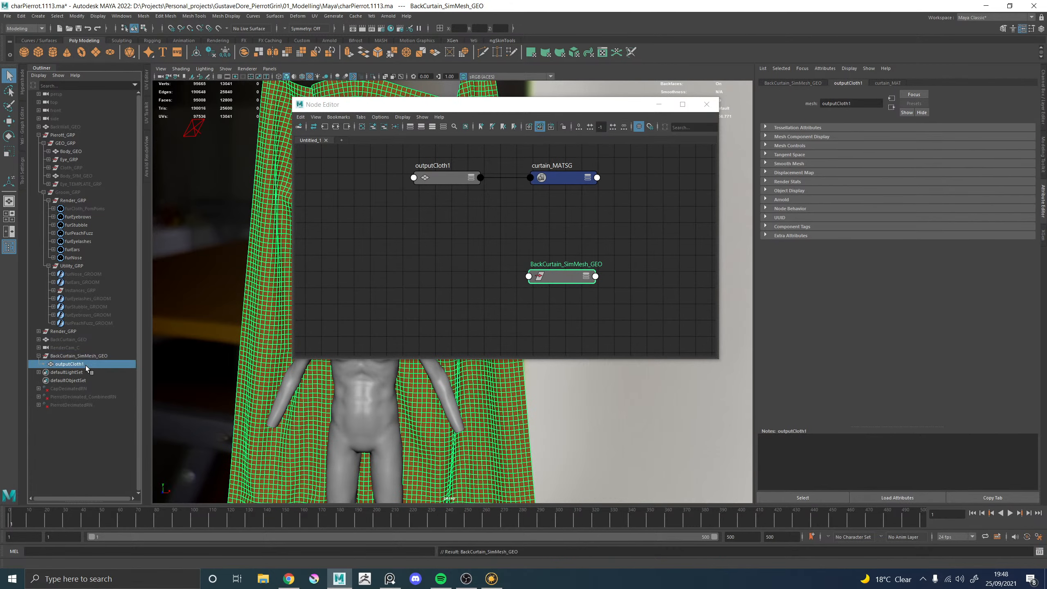
Rename the curtain's outputCloth1 shape node to BackCurtain_SimMesh_GEOShape, collapse its hierarchy and close the Node Editor
double_click(101, 356)
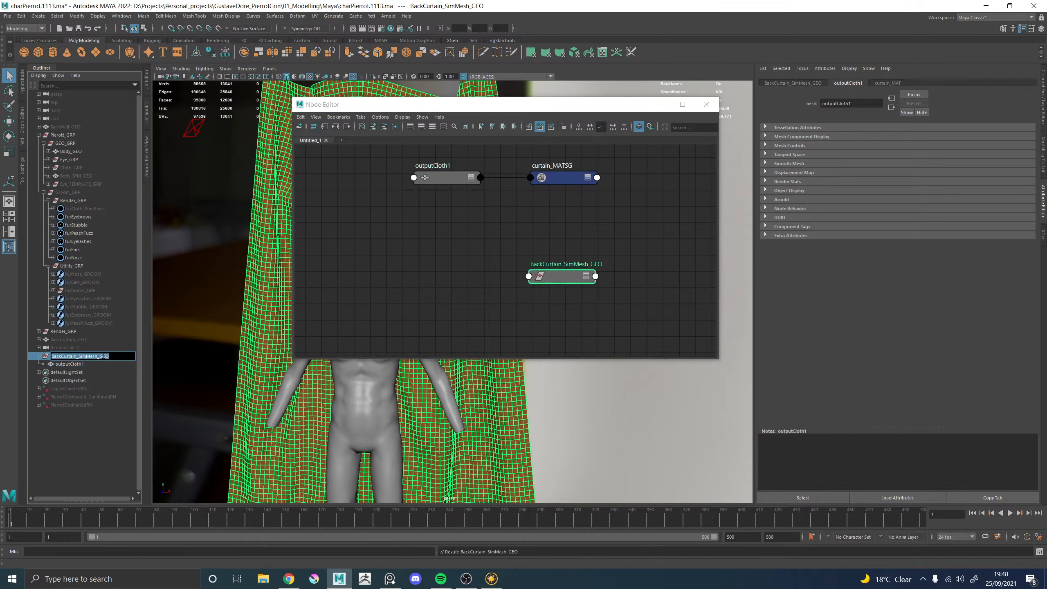
left_click(81, 368)
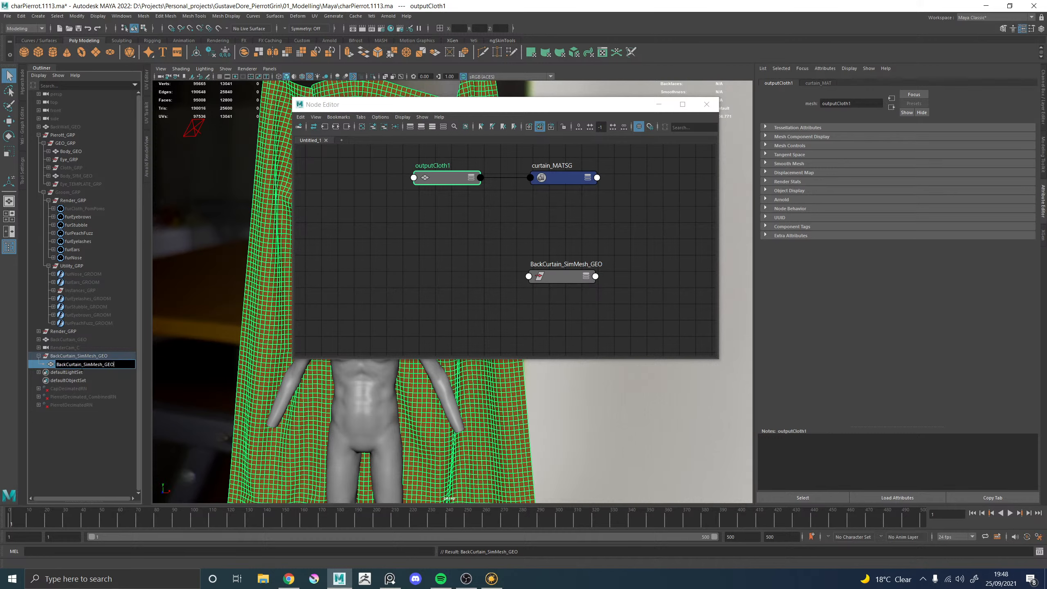
key("Return")
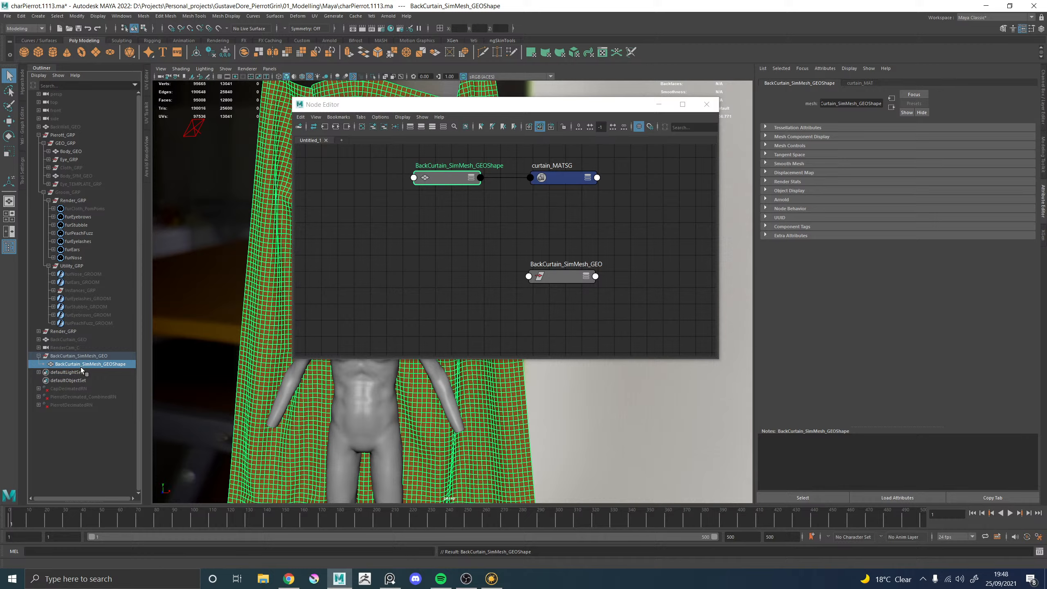
left_click(38, 356)
left_click(706, 106)
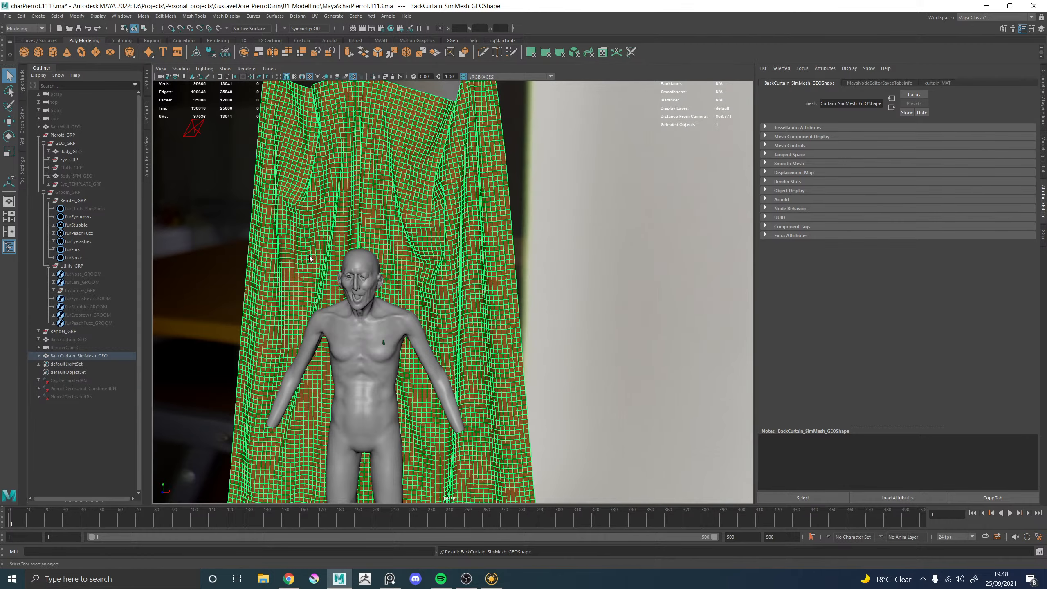
Set the Arnold subdivision type of the BackCurtain_SimMesh_GEO shape to catclark
key("f")
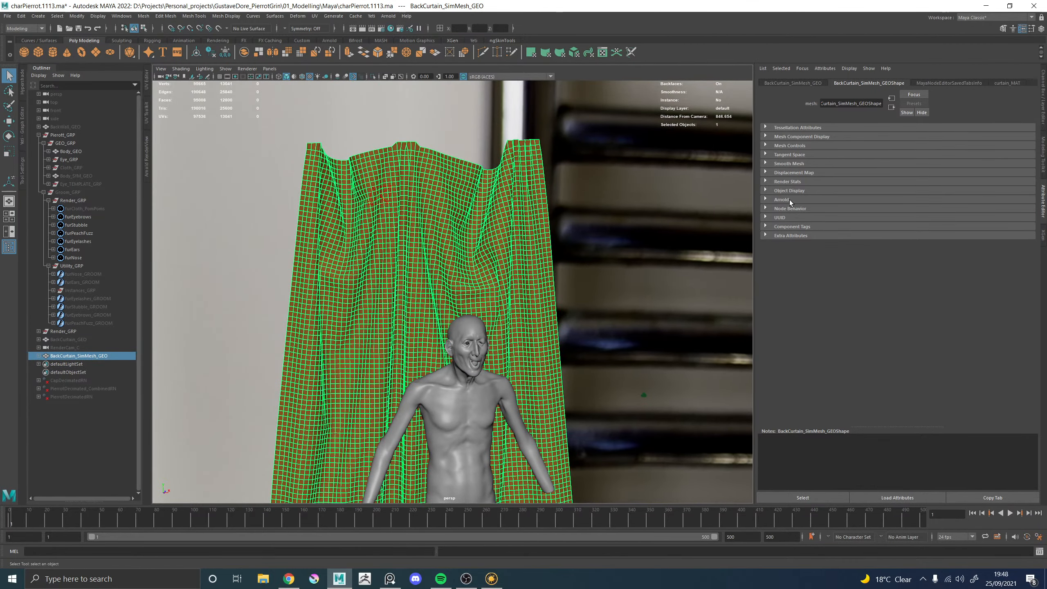
left_click(783, 194)
left_click(779, 193)
left_click(783, 198)
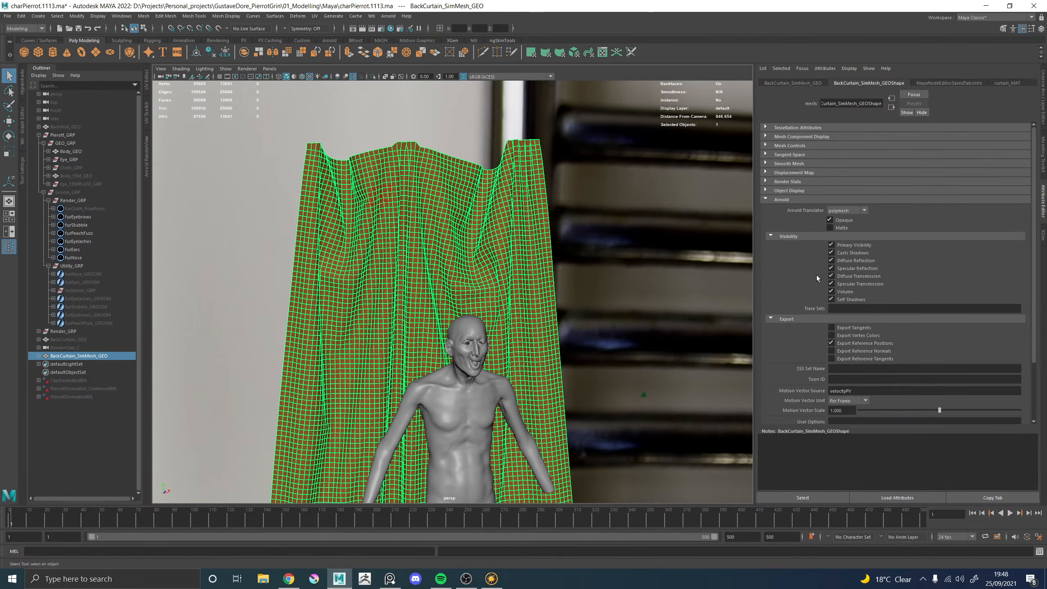
scroll(808, 326, "down", 3)
left_click(792, 383)
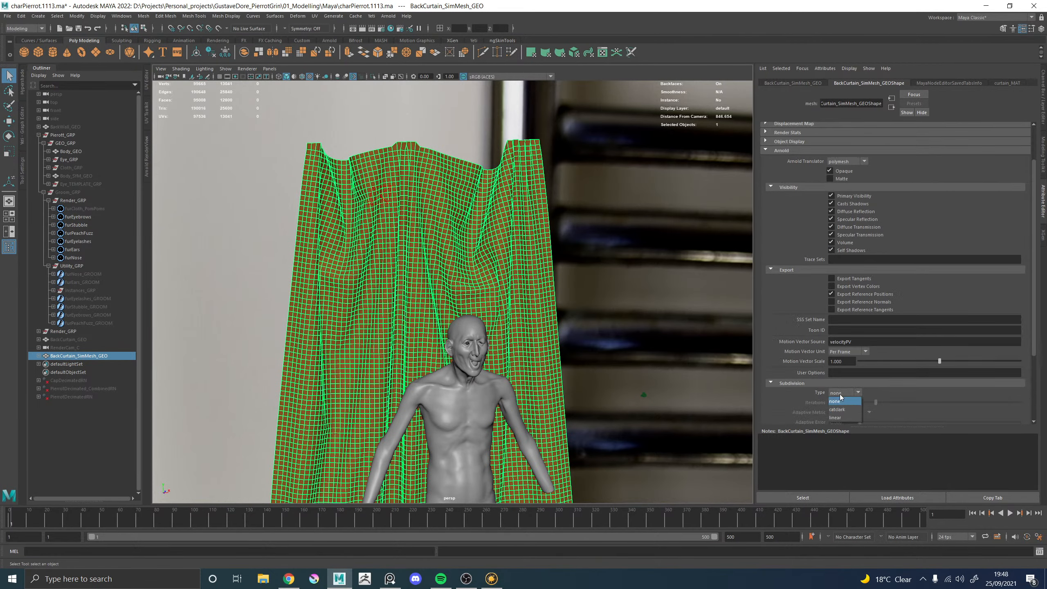
left_click(838, 412)
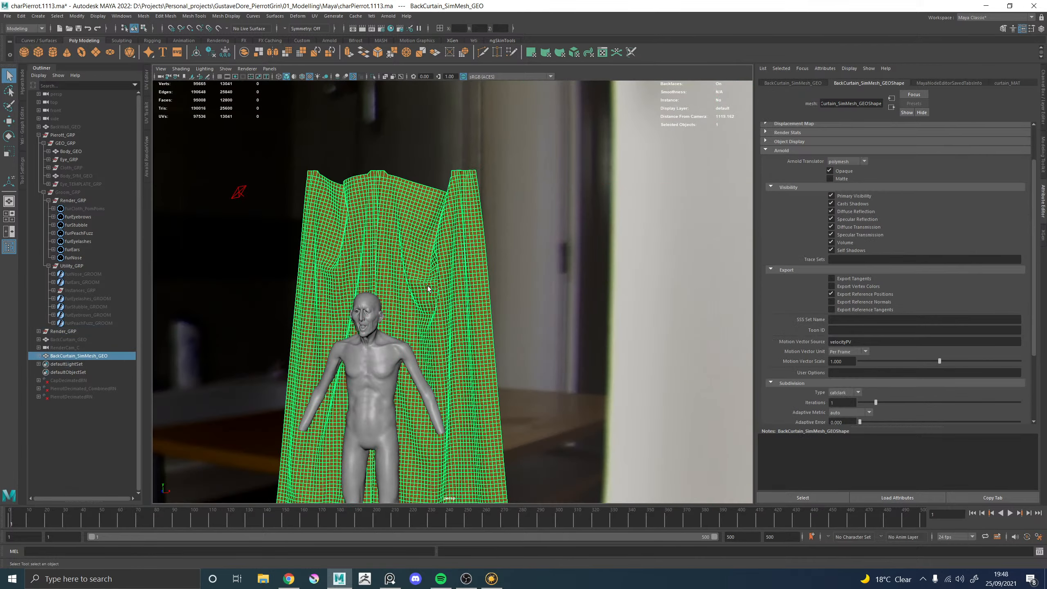
Bring up the Arnold RenderView, preview the draped curtain behind the character in a test render, and stop it
left_click_drag(428, 288, 218, 145, "alt")
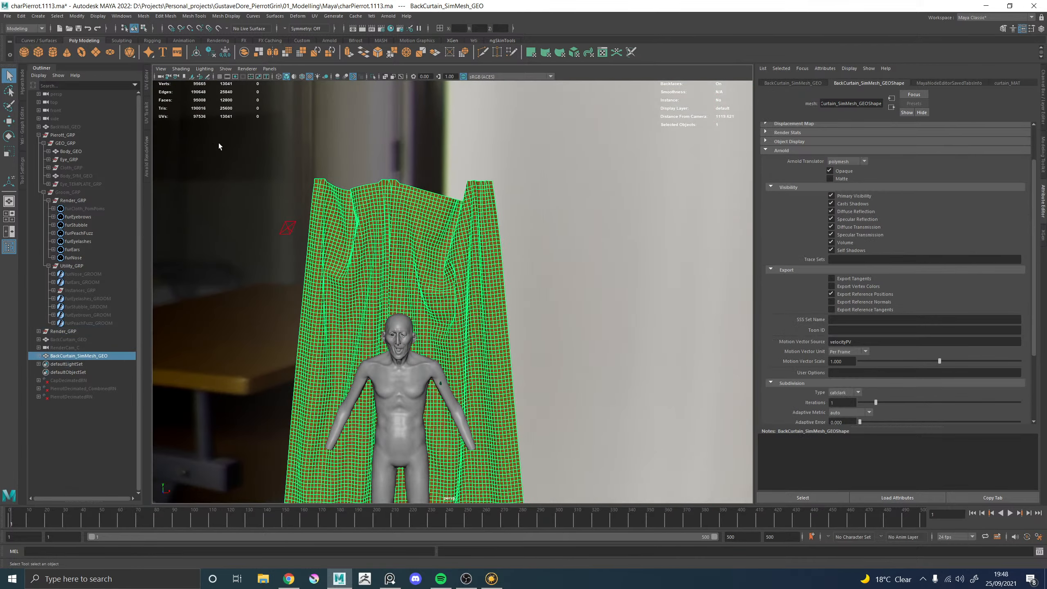
left_click(147, 154)
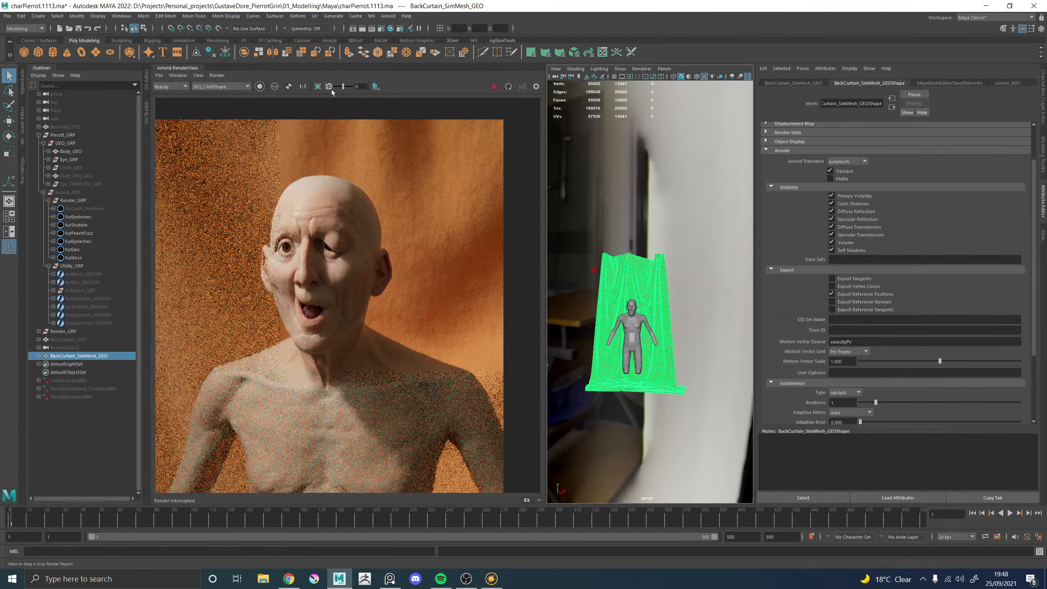
left_click(494, 87)
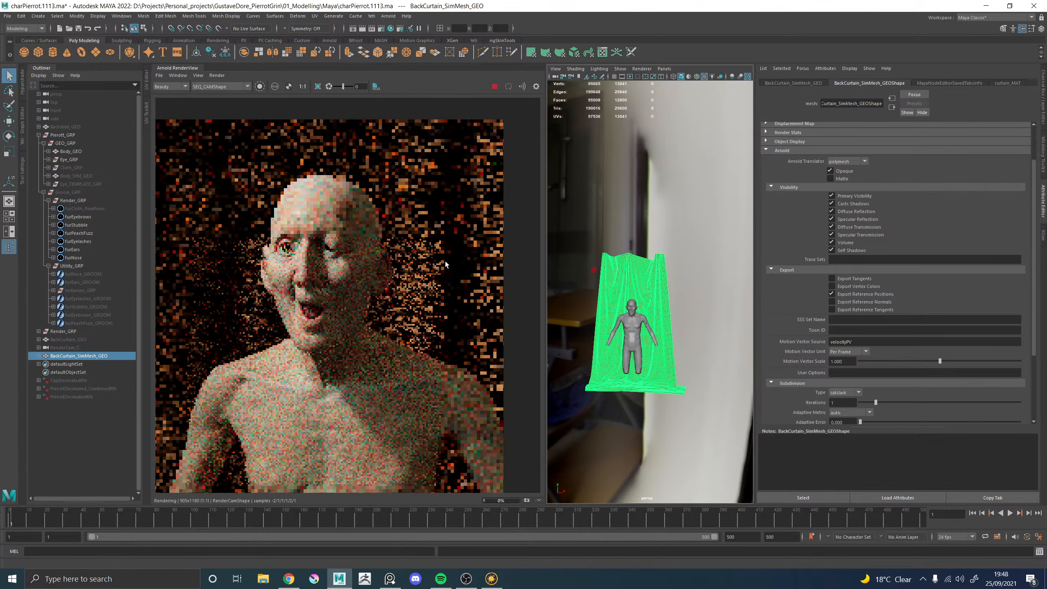
left_click(494, 86)
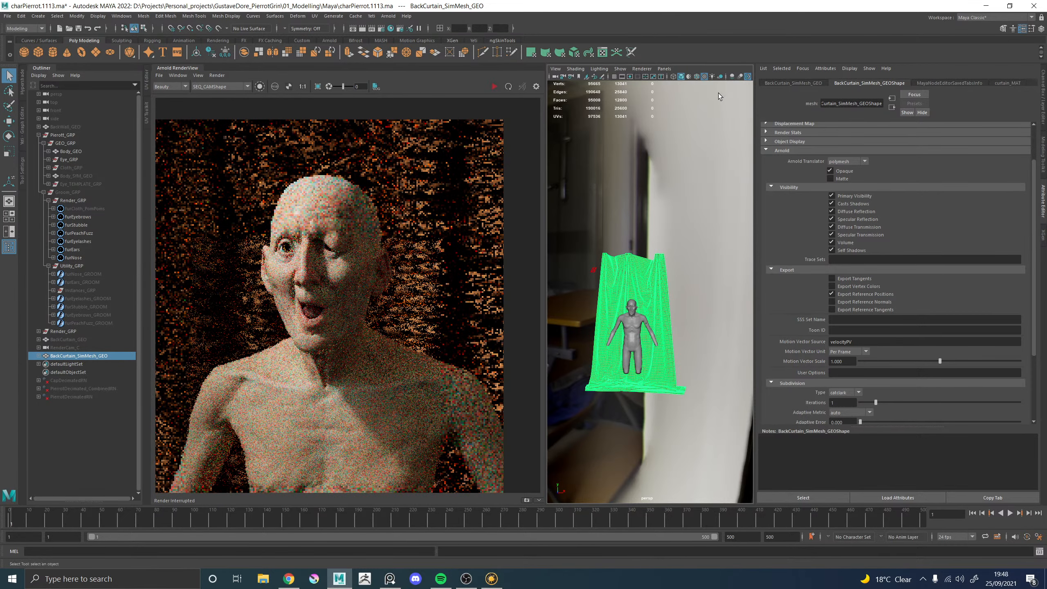
Freeze the transformations of the draped curtain and restart the Arnold render
left_click(76, 16)
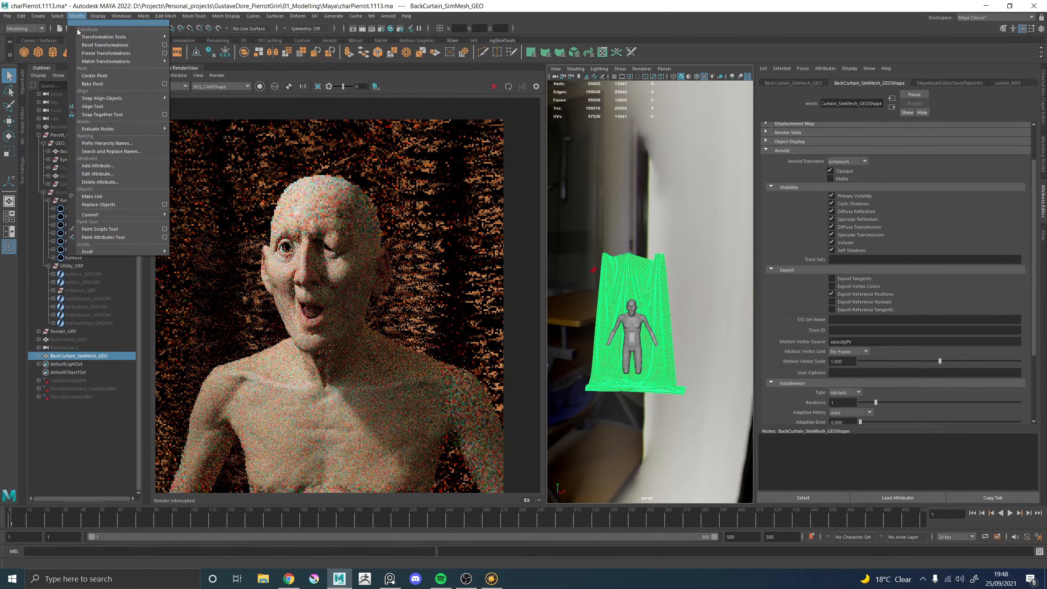
left_click(97, 53)
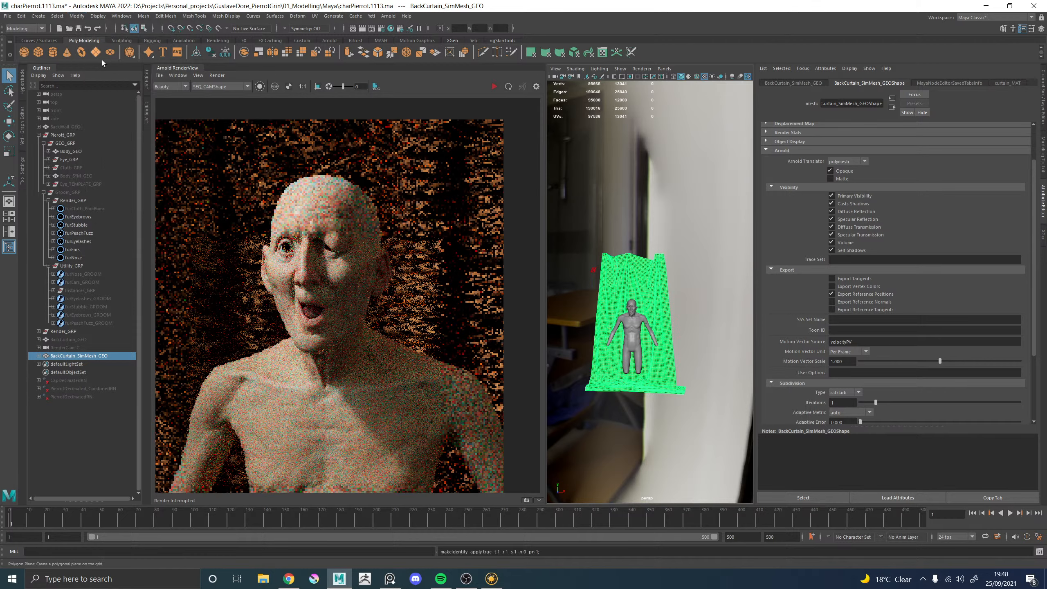
left_click(494, 87)
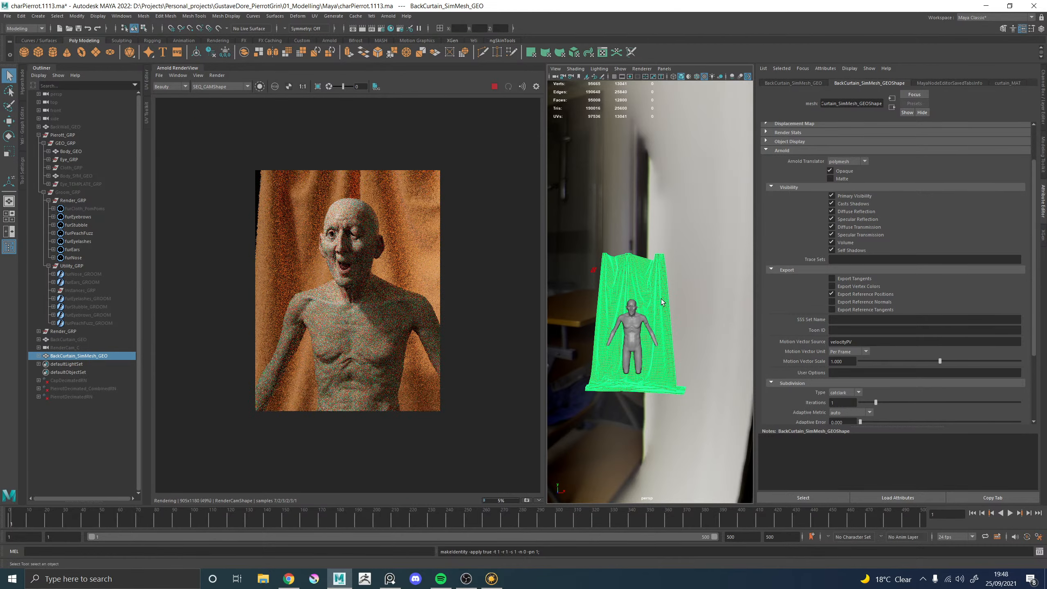
Shift the draped curtain sideways behind the character to about -5.6 on X
left_click_drag(656, 302, 650, 300, "alt")
right_click_drag(649, 300, 722, 330, "alt")
middle_click_drag(648, 322, 672, 298, "alt")
right_click_drag(672, 298, 625, 271, "alt")
middle_click_drag(626, 272, 650, 266, "alt")
key("w")
left_click_drag(688, 395, 678, 398)
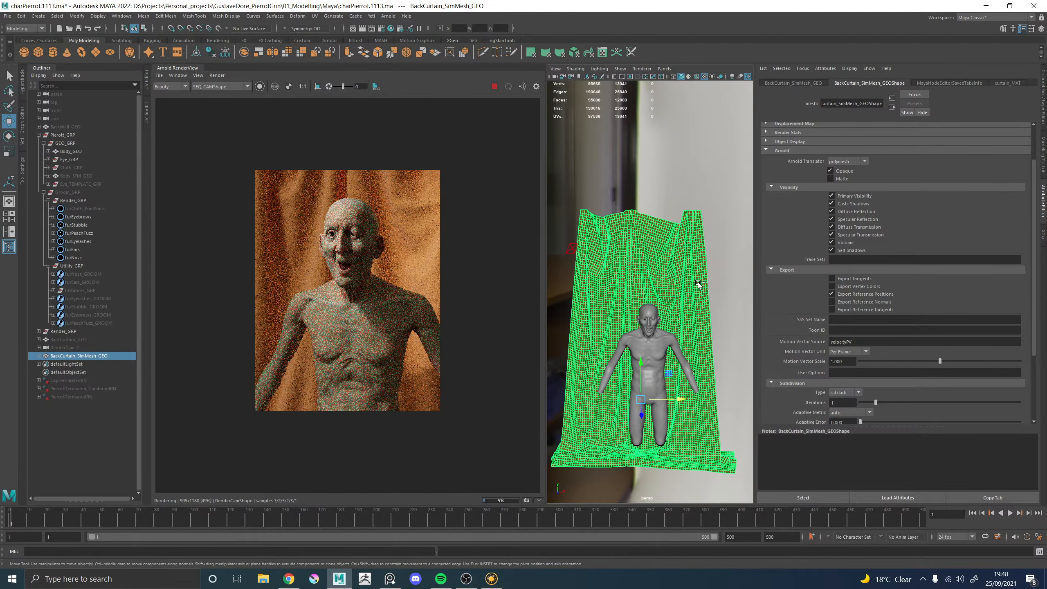
Duplicate the draped curtain and place the copy beside the original at about 61.9 on X and -7.3 on Z
key("ctrl+d")
left_click_drag(695, 289, 671, 291, "alt")
left_click(660, 253)
left_click(676, 281)
Mirror the duplicated curtain by setting its X scale to -1
key("r")
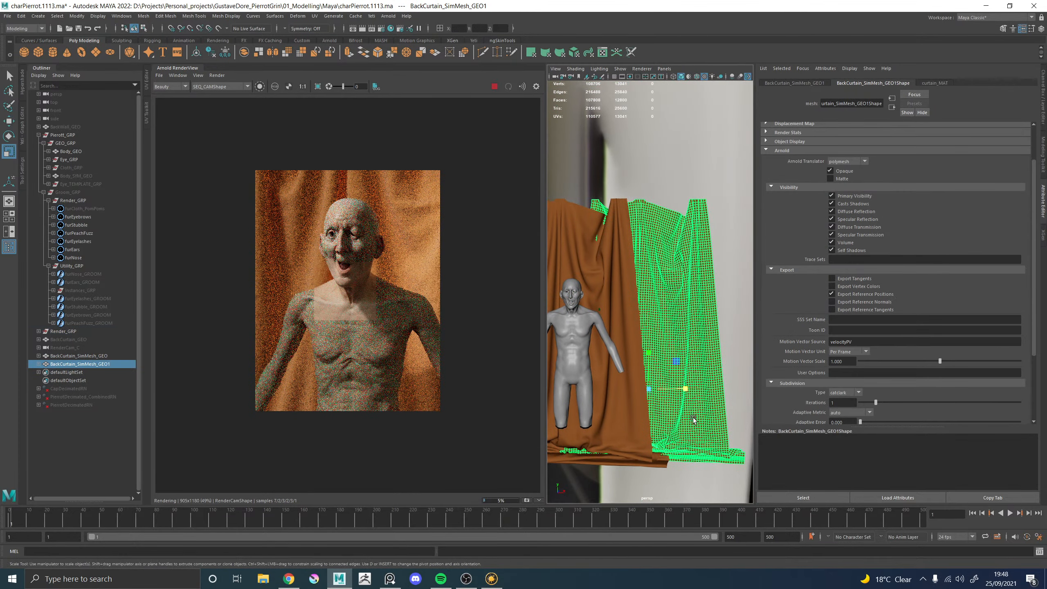
left_click_drag(687, 388, 612, 389)
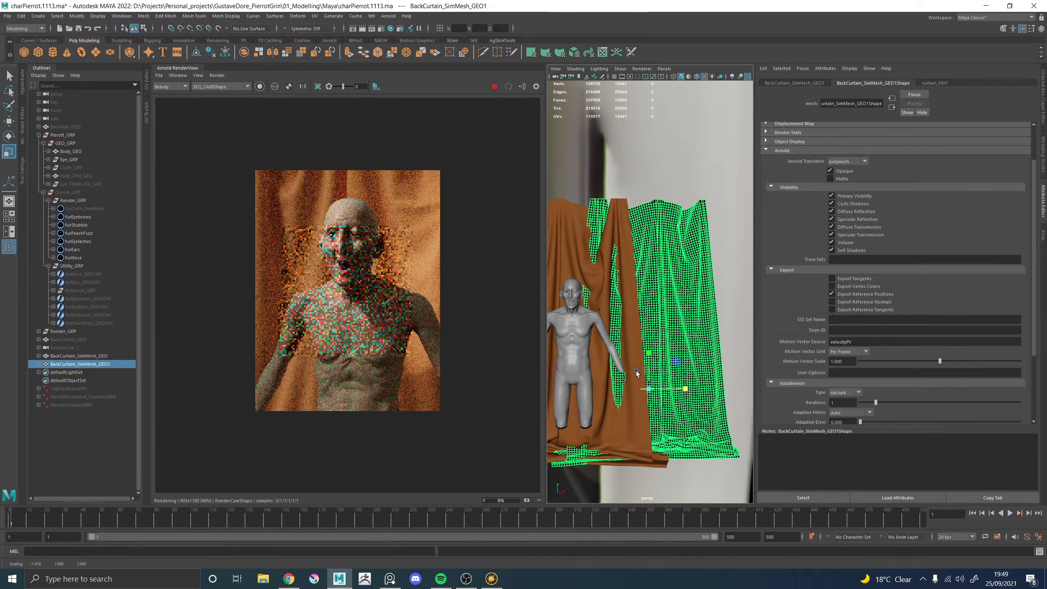
left_click_drag(657, 324, 670, 373, "alt")
left_click(795, 83)
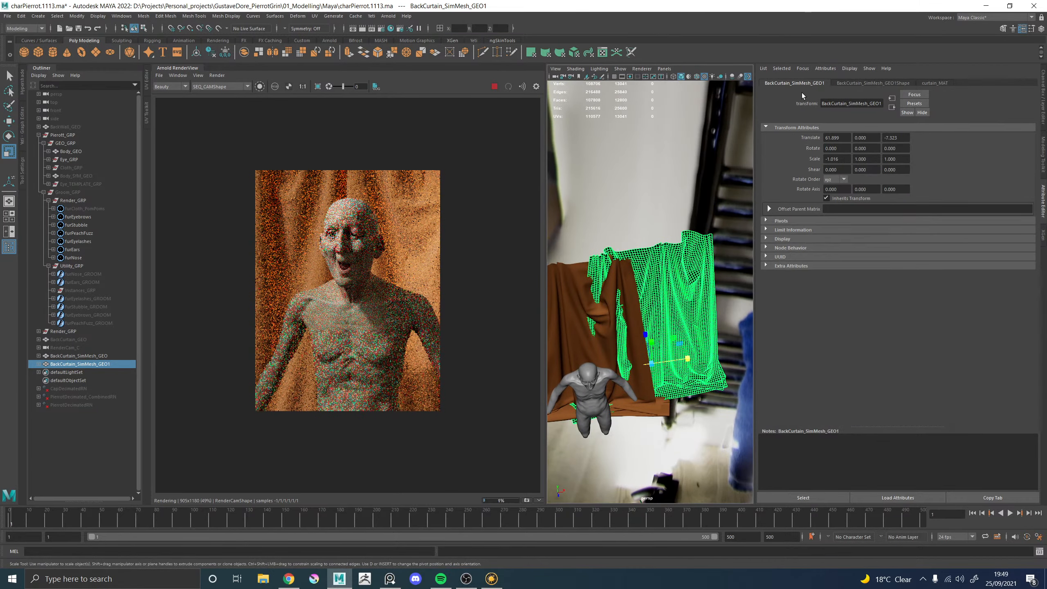
left_click(836, 158)
left_click(632, 160)
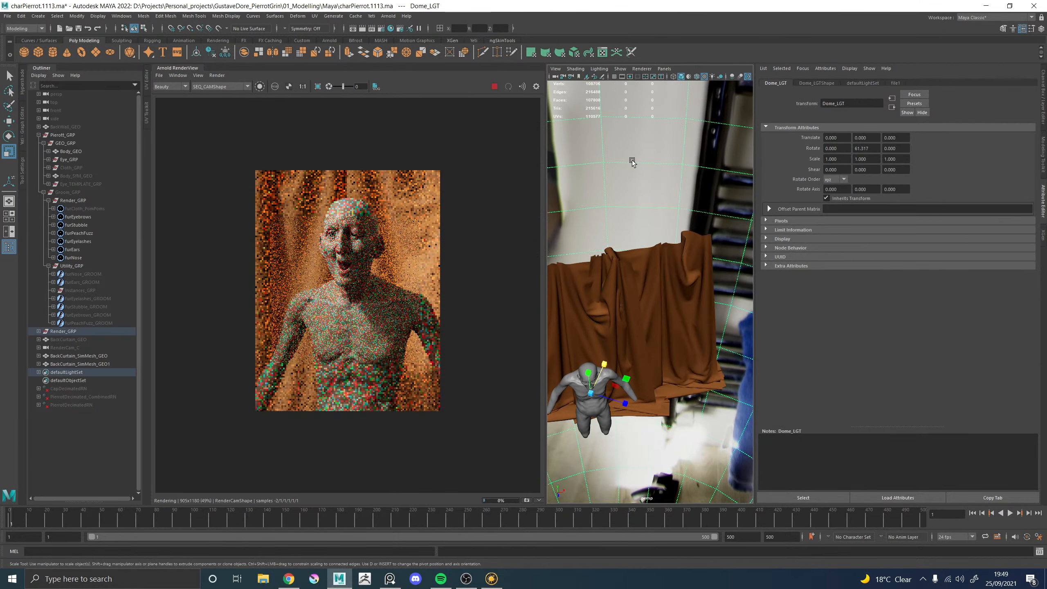
Rotate the mirrored curtain copy about -24 degrees around the Y axis
left_click_drag(636, 283, 627, 303, "alt")
left_click(651, 265)
key("e")
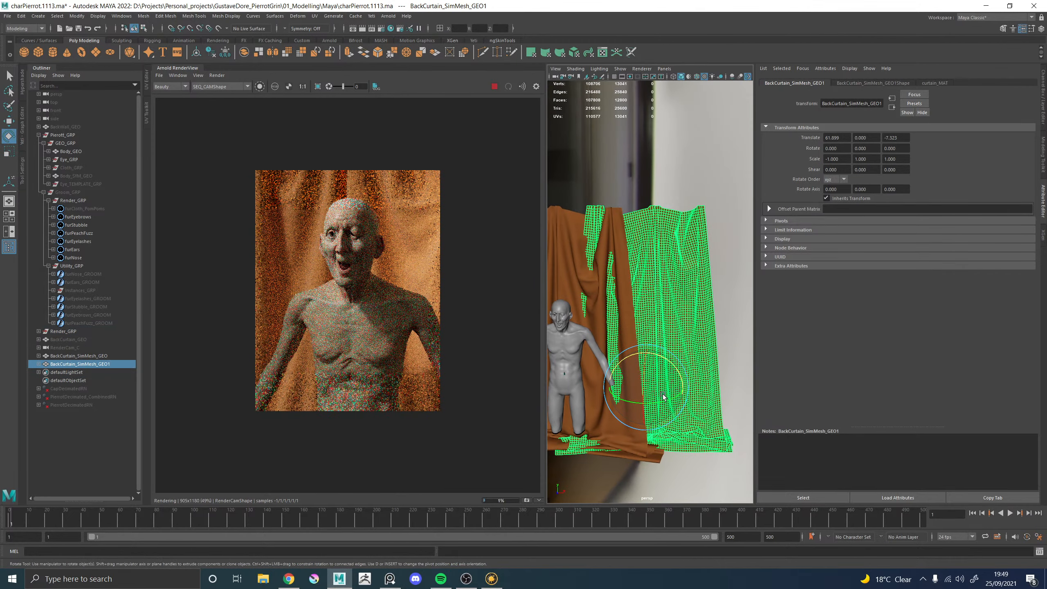
left_click_drag(661, 402, 656, 403)
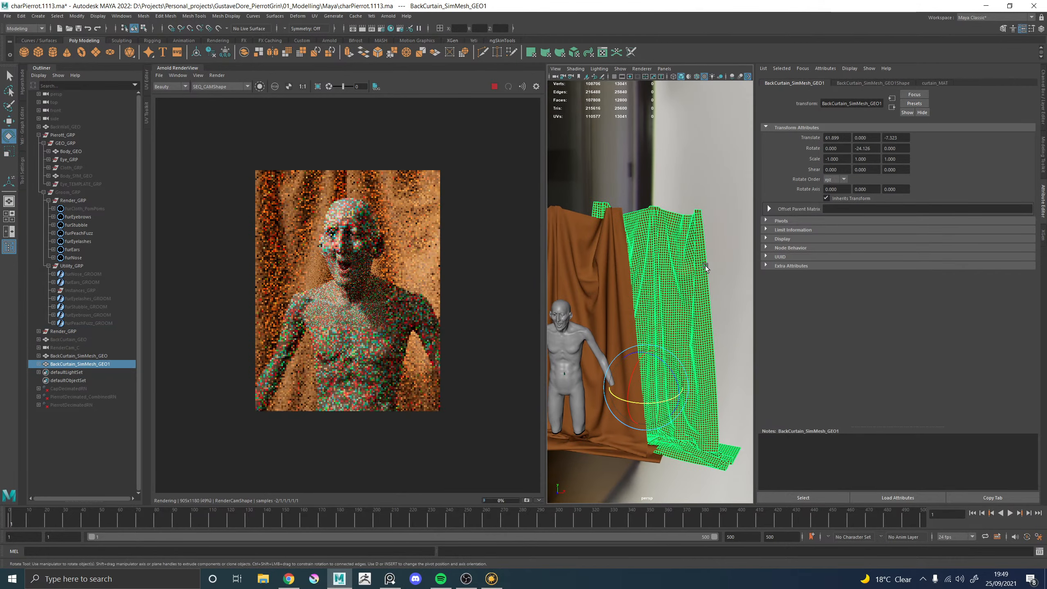
Select both curtain meshes, try moving them sideways together, and undo that move
left_click(662, 304)
right_click_drag(661, 304, 598, 299, "alt")
left_click_drag(599, 299, 606, 351, "alt")
key("q")
left_click(631, 307)
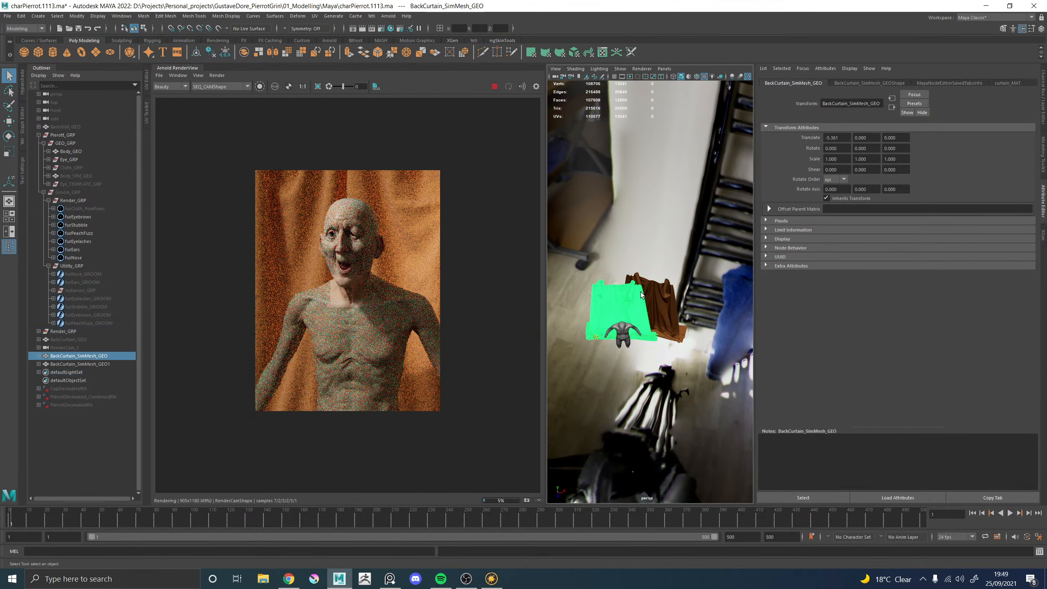
left_click(661, 312, "shift")
key("w")
left_click_drag(614, 310, 598, 306)
key("ctrl+z")
Freeze the transformations of both curtains and shift them together to about -32.3 on X
left_click(77, 16)
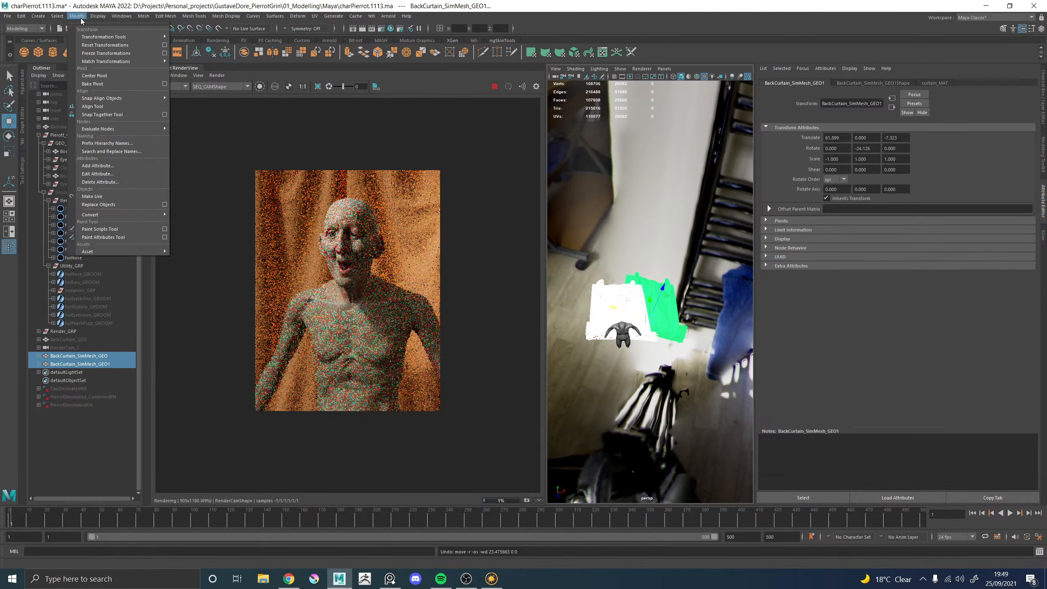
left_click(98, 54)
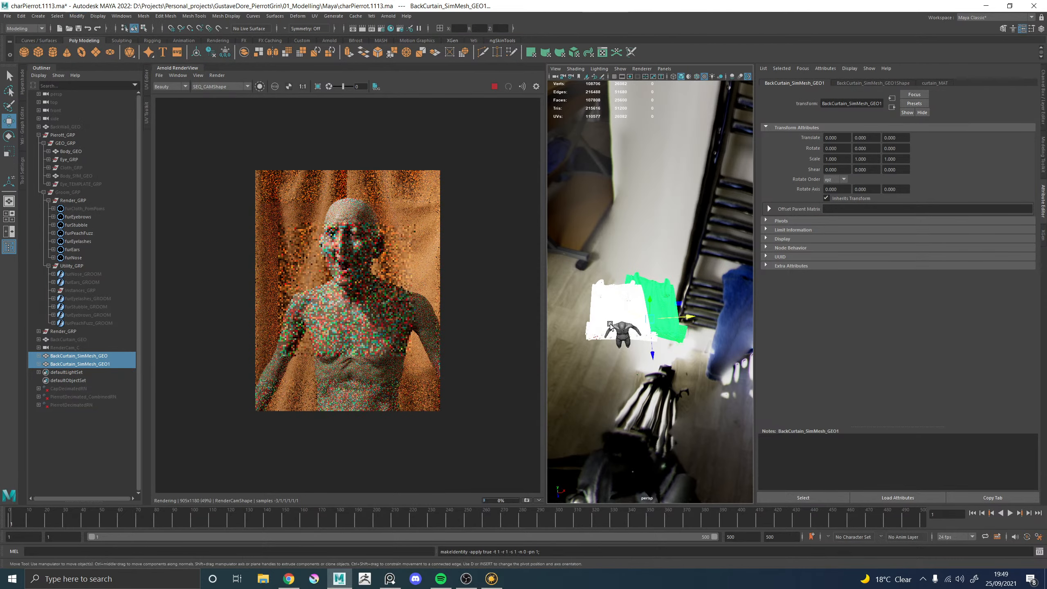
left_click_drag(685, 317, 664, 318)
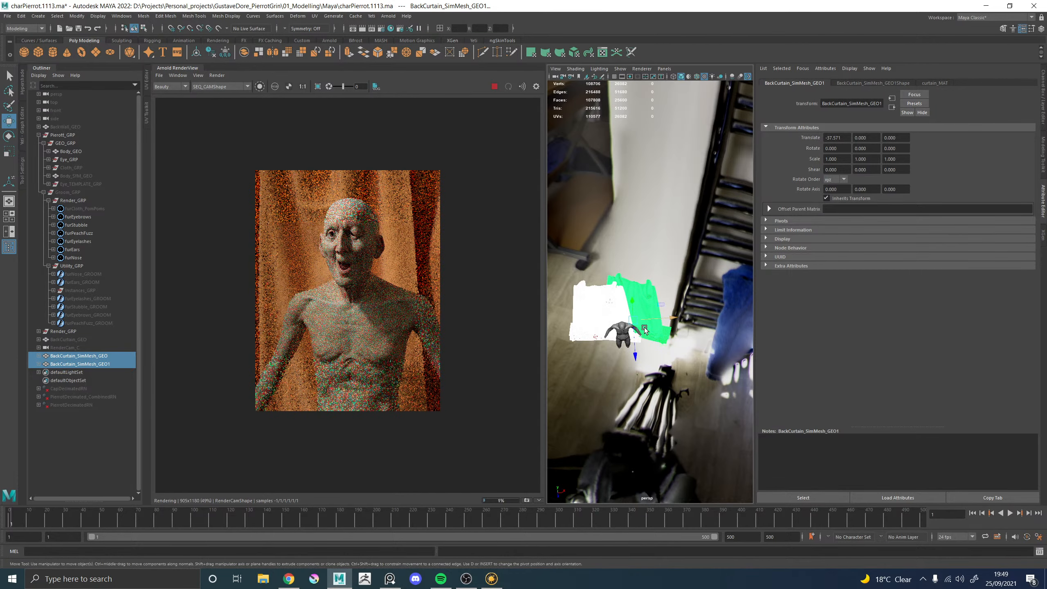
left_click_drag(623, 327, 680, 330, "alt")
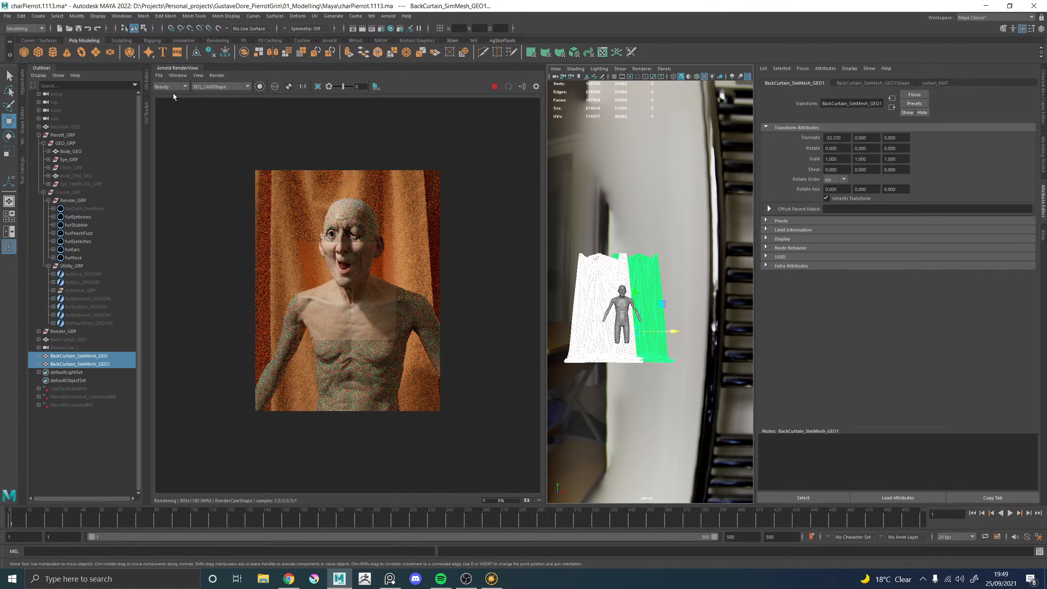
Switch the Arnold render's debug shading to Basic
left_click(197, 76)
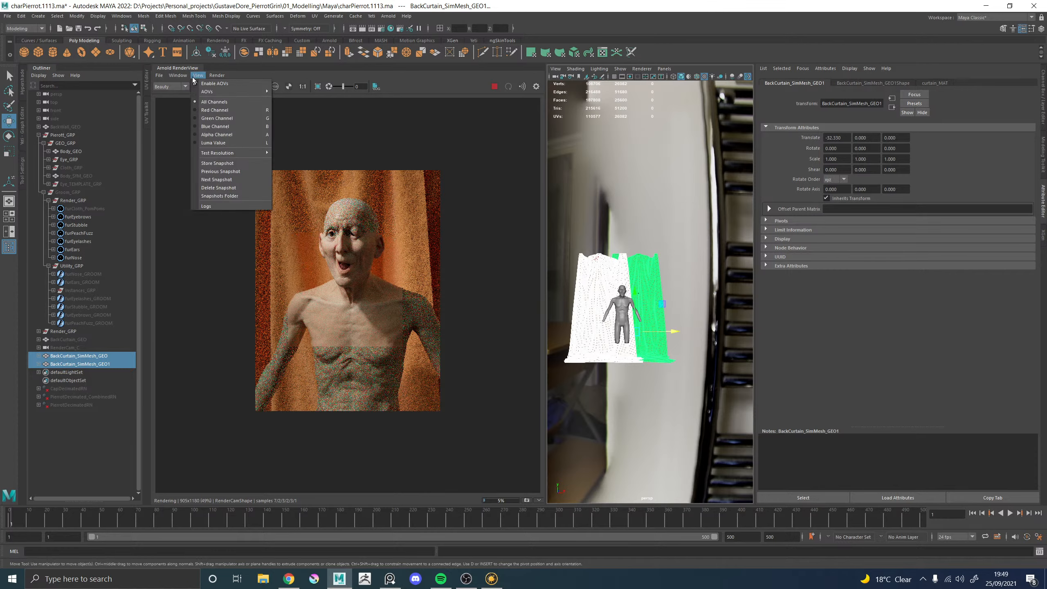
mouse_move(215, 77)
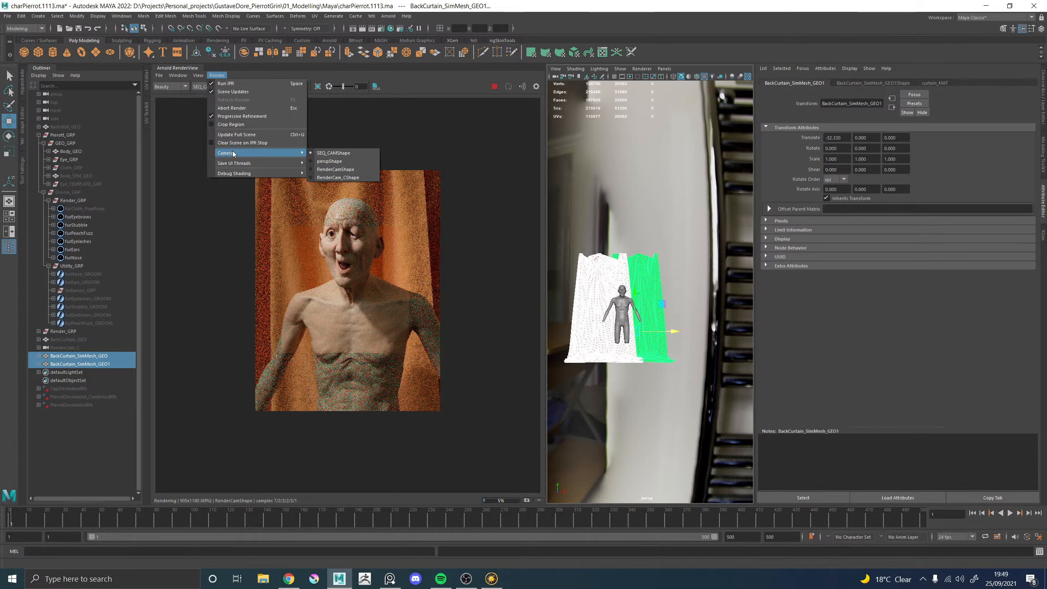
mouse_move(248, 174)
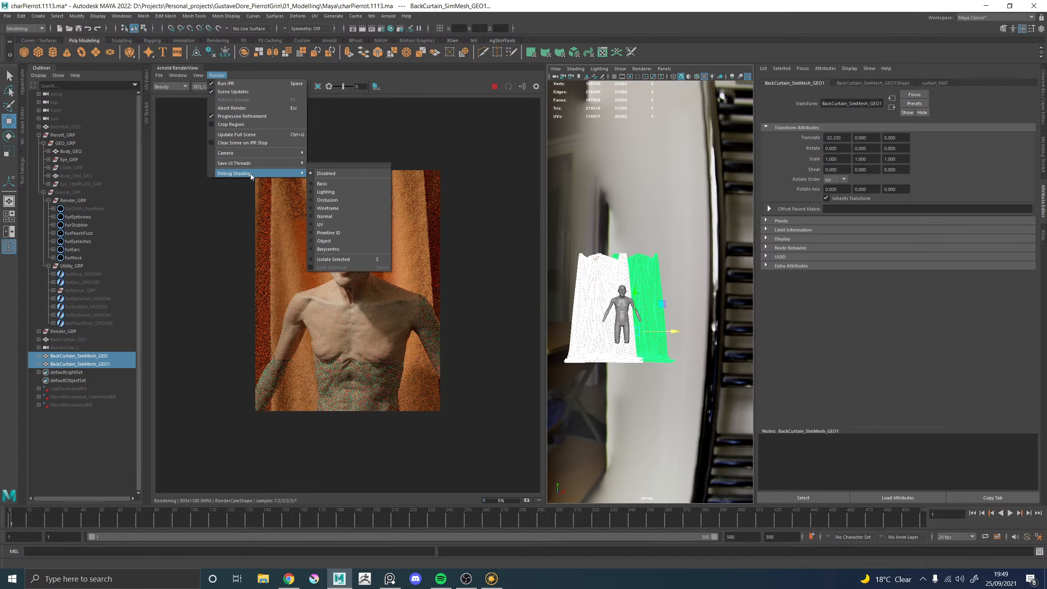
left_click(330, 187)
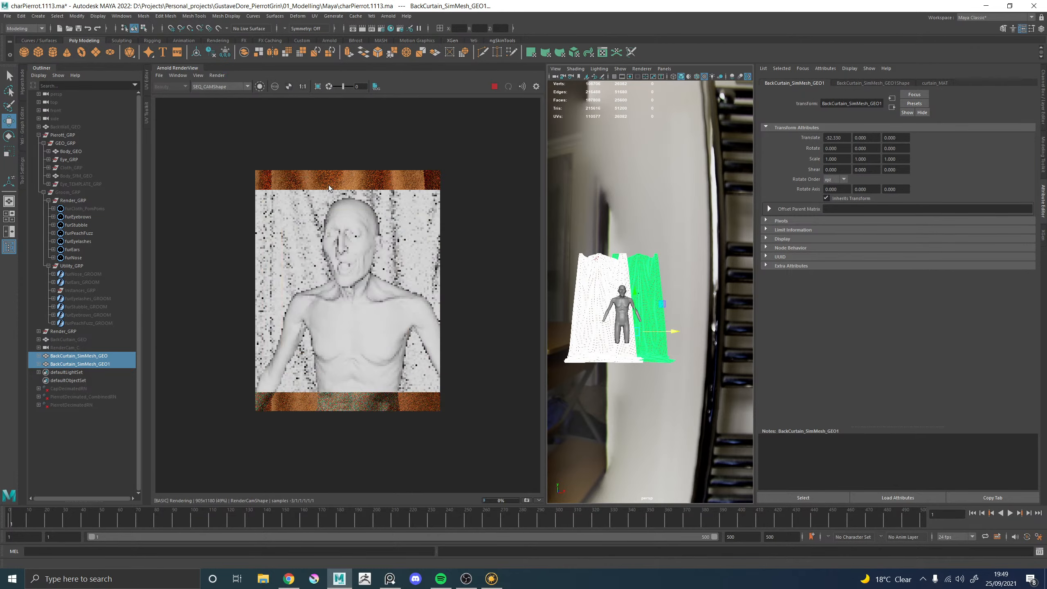
Set the Arnold debug shading to Lighting and examine how light falls on the curtain folds and the character
left_click(217, 75)
mouse_move(255, 174)
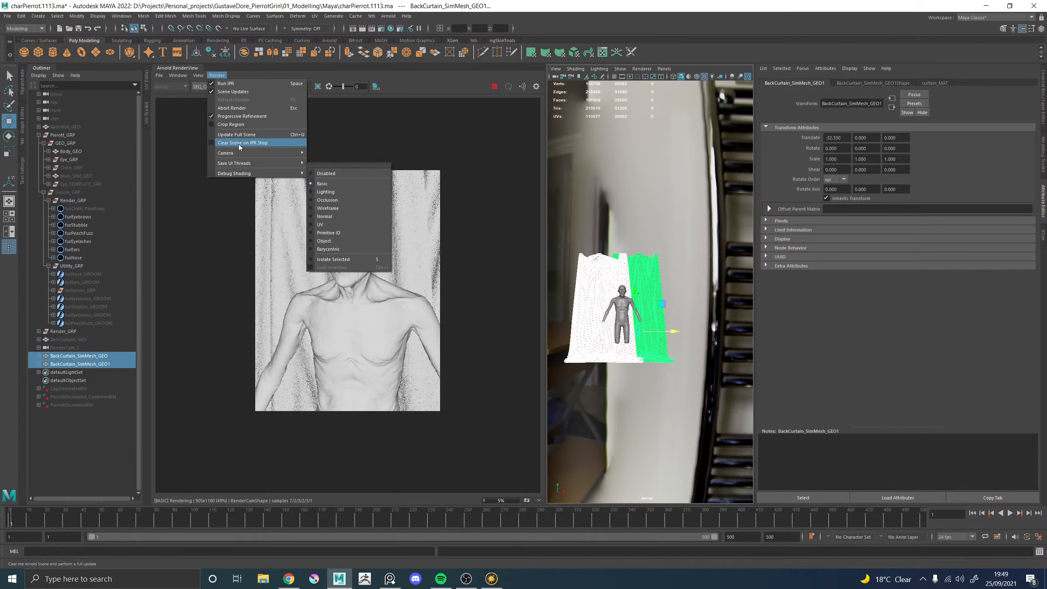
left_click(330, 192)
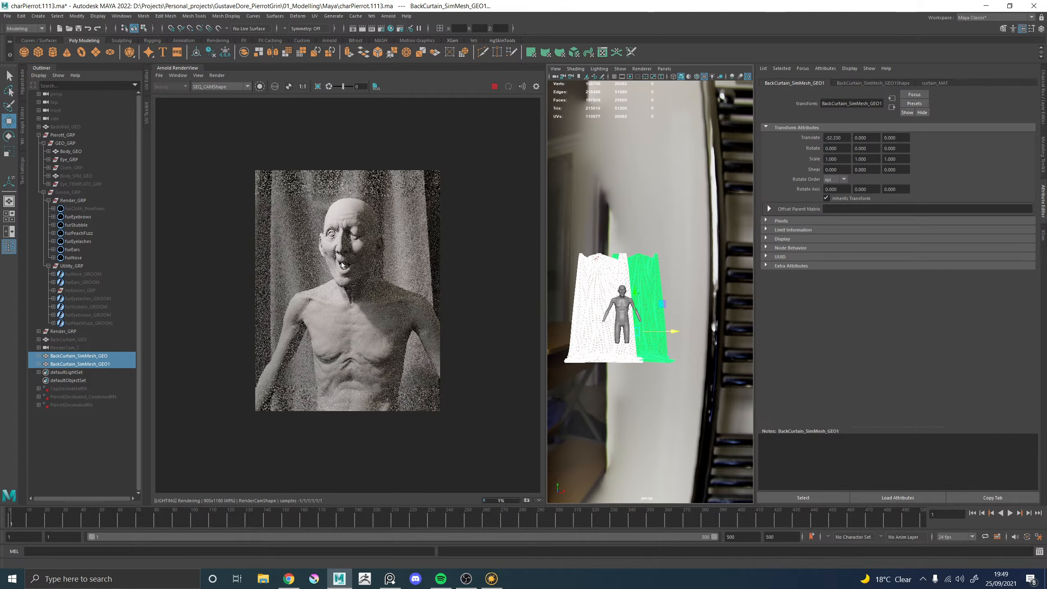
scroll(346, 243, "up", 2)
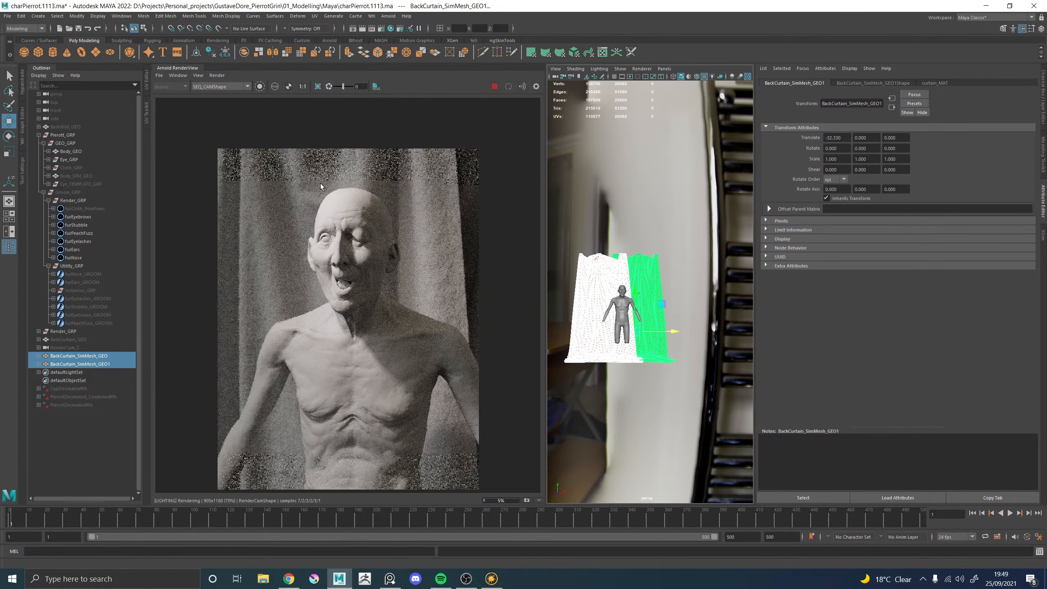
scroll(357, 224, "down", 2)
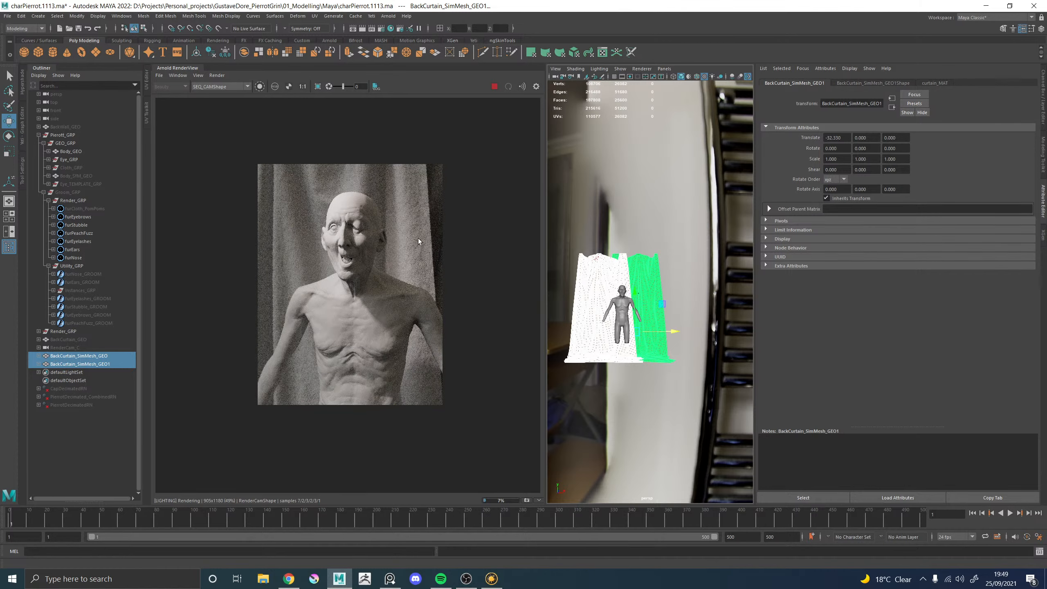
Clear the selection, reselect both curtain meshes behind the character, and close the Arnold render view
left_click(633, 269)
scroll(633, 269, "up", 5)
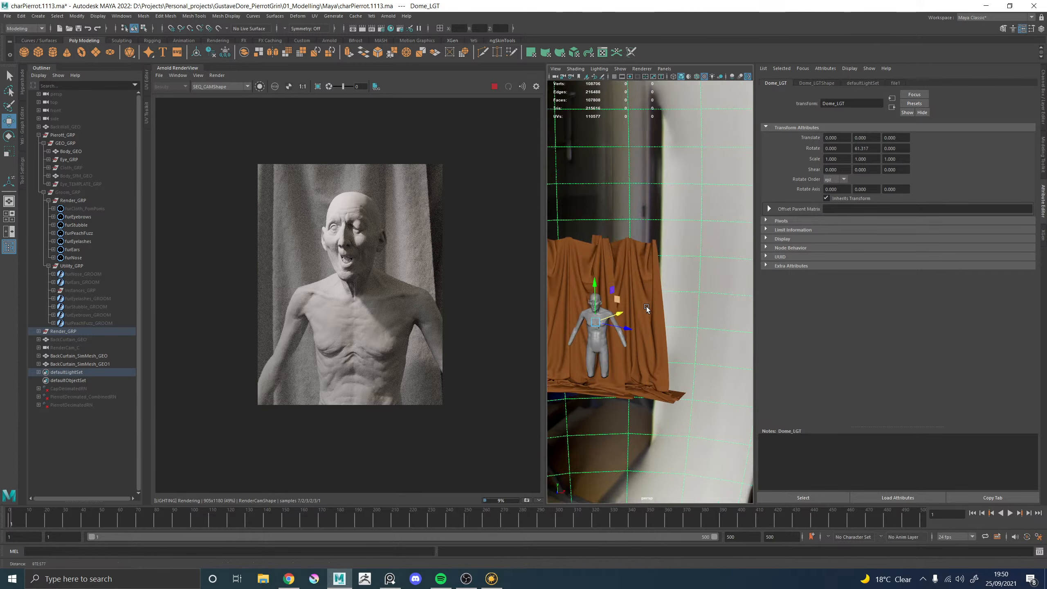
left_click(580, 258)
middle_click_drag(580, 258, 659, 250, "alt")
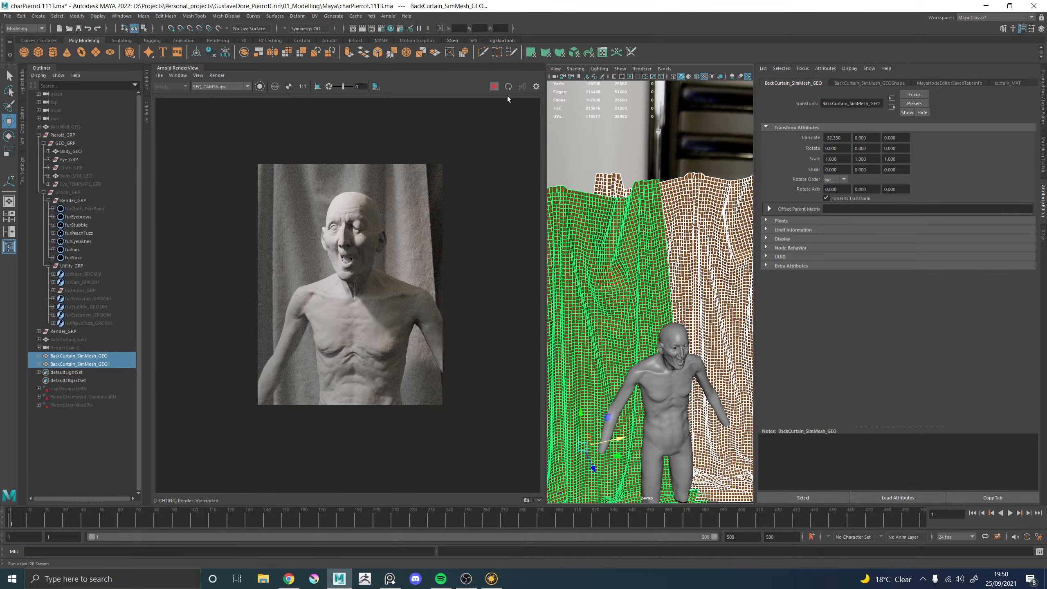
left_click(170, 72)
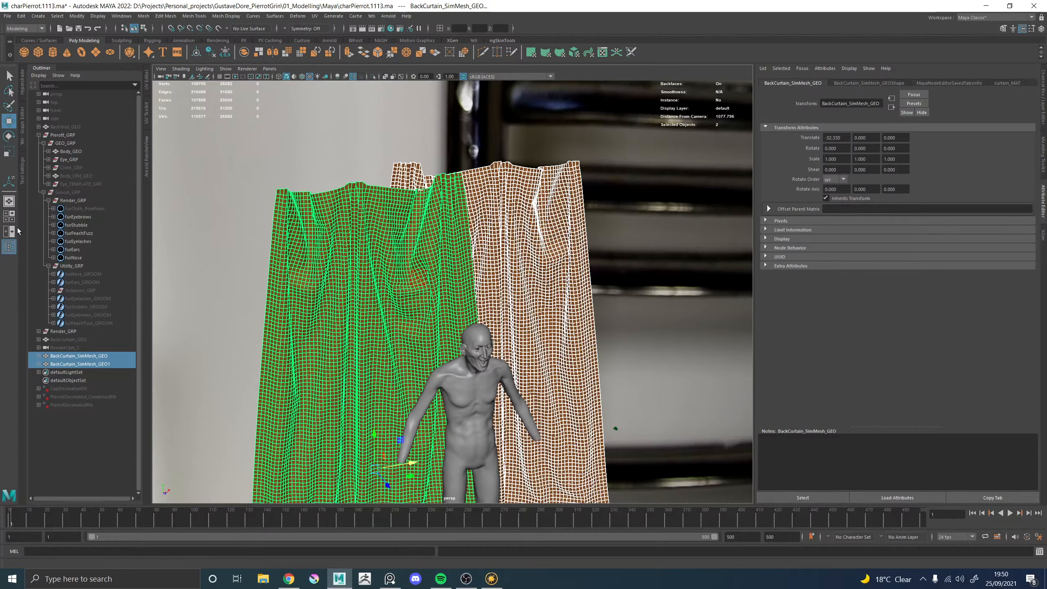
Set up a second viewport looking through RenderCam, smooth shaded and with selection highlighting turned off
left_click(18, 230)
left_click(269, 69)
mouse_move(292, 79)
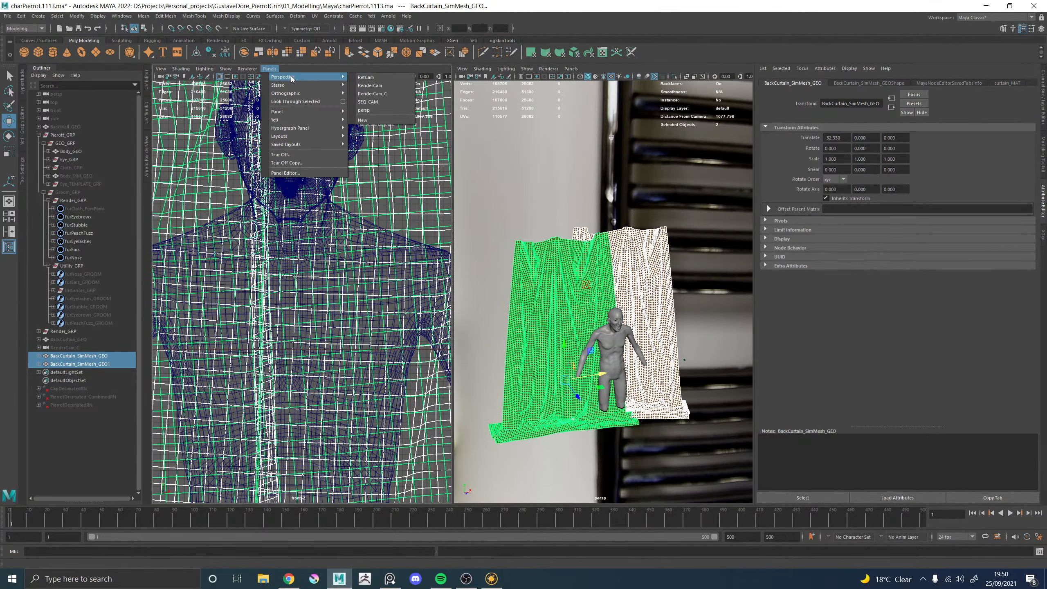
left_click(369, 86)
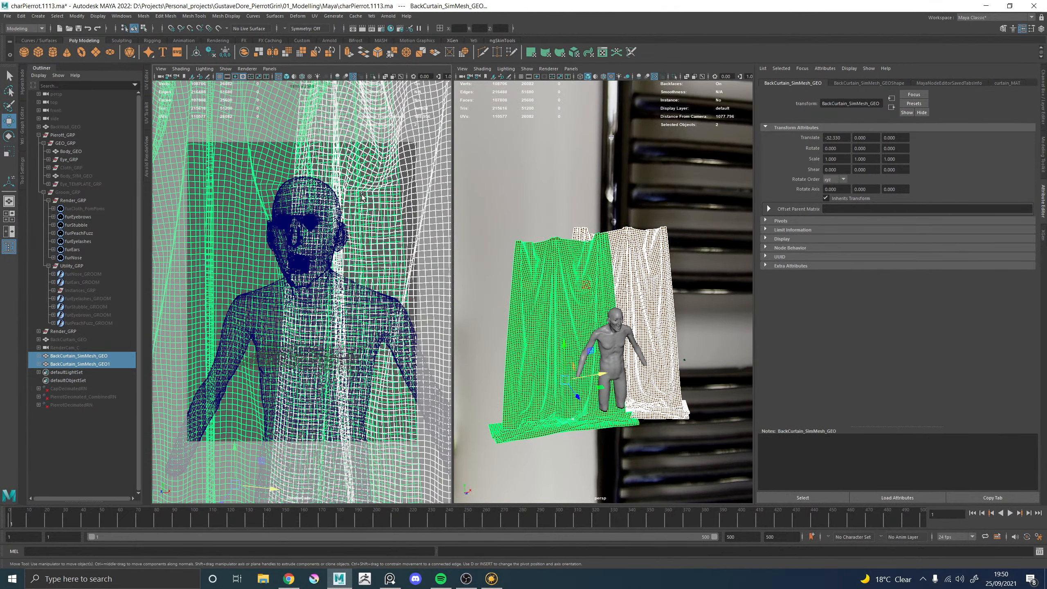
key("5")
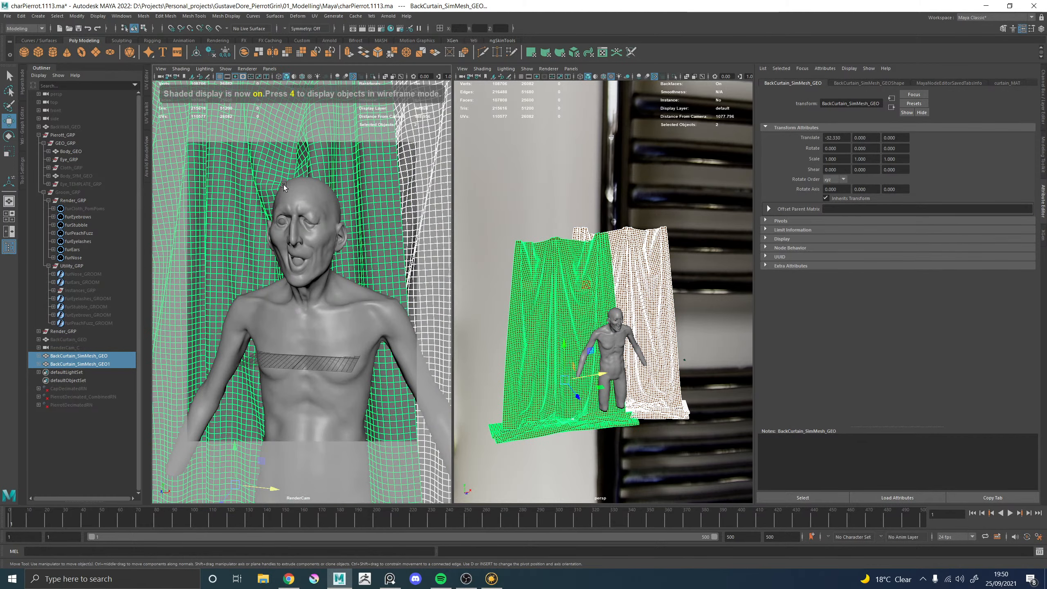
left_click(174, 71)
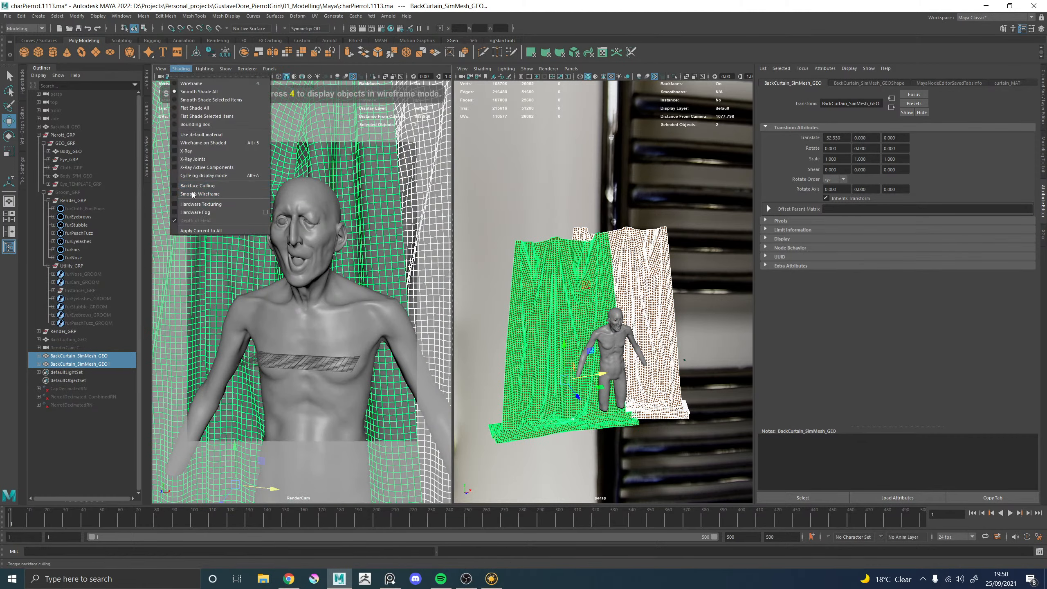
mouse_move(196, 71)
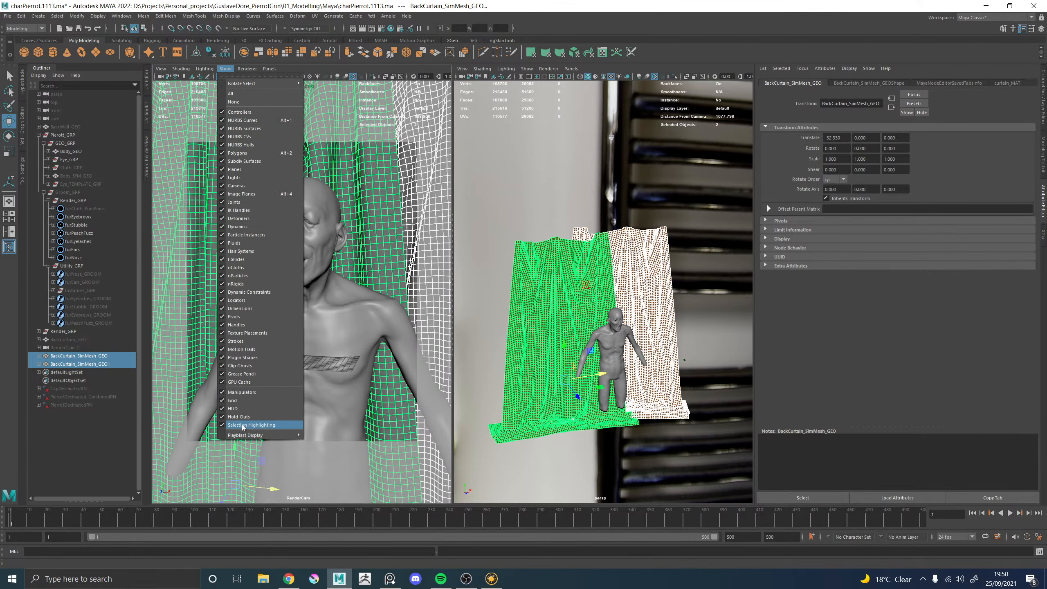
left_click(243, 425)
Shift both curtains together to about -23.7 on X, using all scene lights in the RenderCam view to judge the folds
left_click_drag(528, 363, 523, 338, "alt")
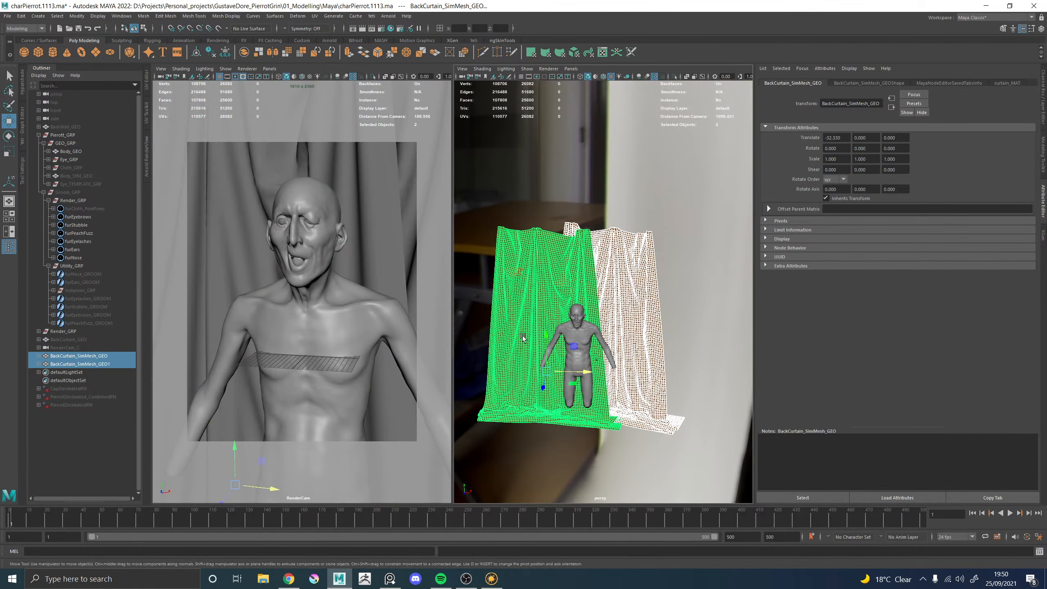
left_click_drag(585, 370, 591, 373)
key("7")
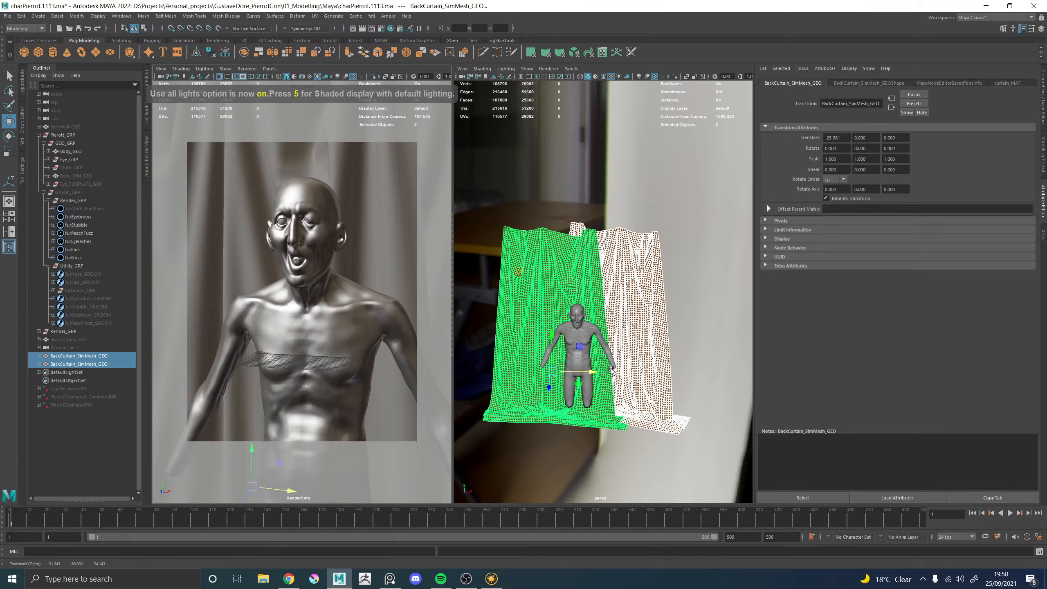
mouse_move(612, 370)
left_mouse_down()
mouse_move(534, 374)
mouse_move(592, 373)
left_mouse_up()
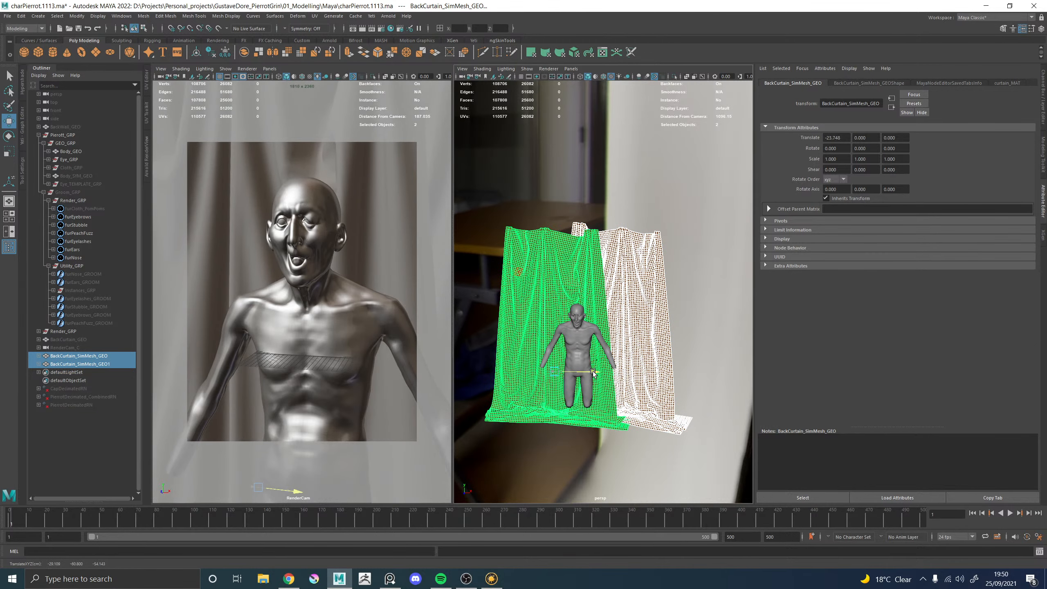
Reopen the Arnold render view, return to a single perspective viewport, and restart the render
left_click(146, 160)
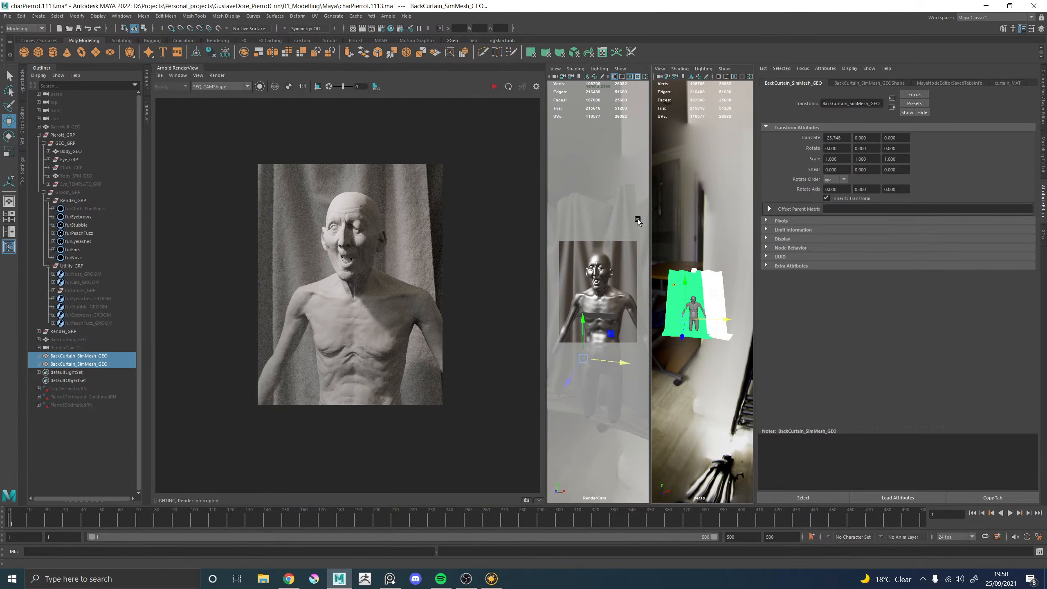
left_click(711, 224)
key("space")
left_click(509, 86)
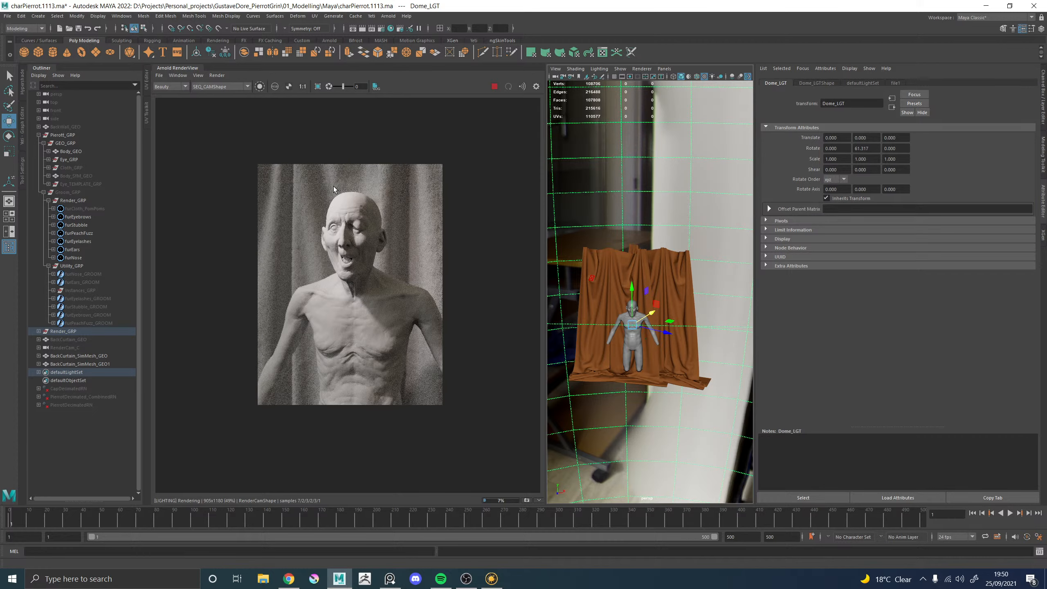
Set the Arnold render's debug shading to Disabled to render with the full materials
scroll(370, 196, "up", 2)
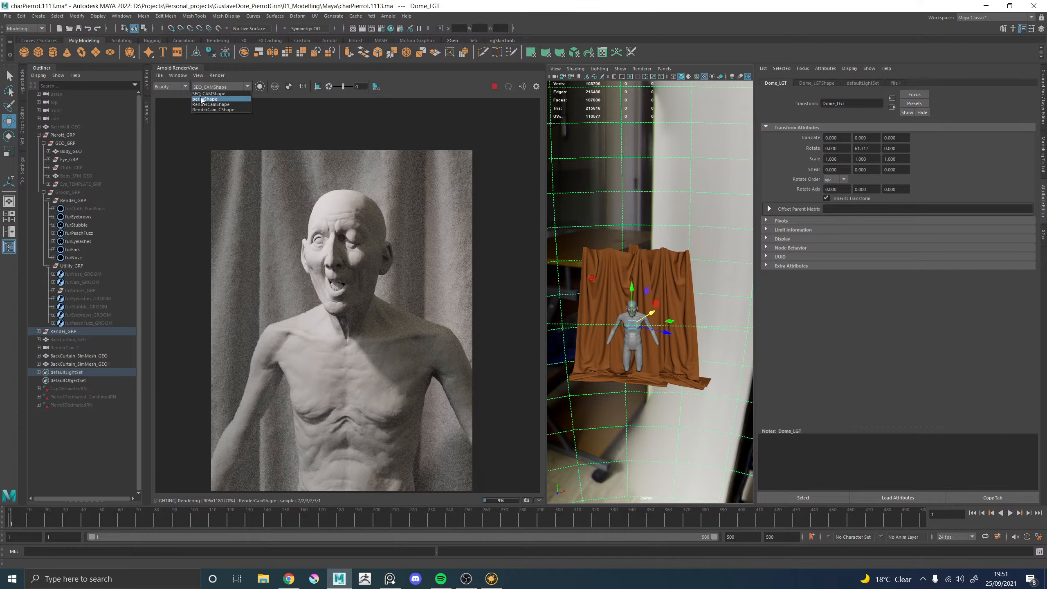
left_click(218, 76)
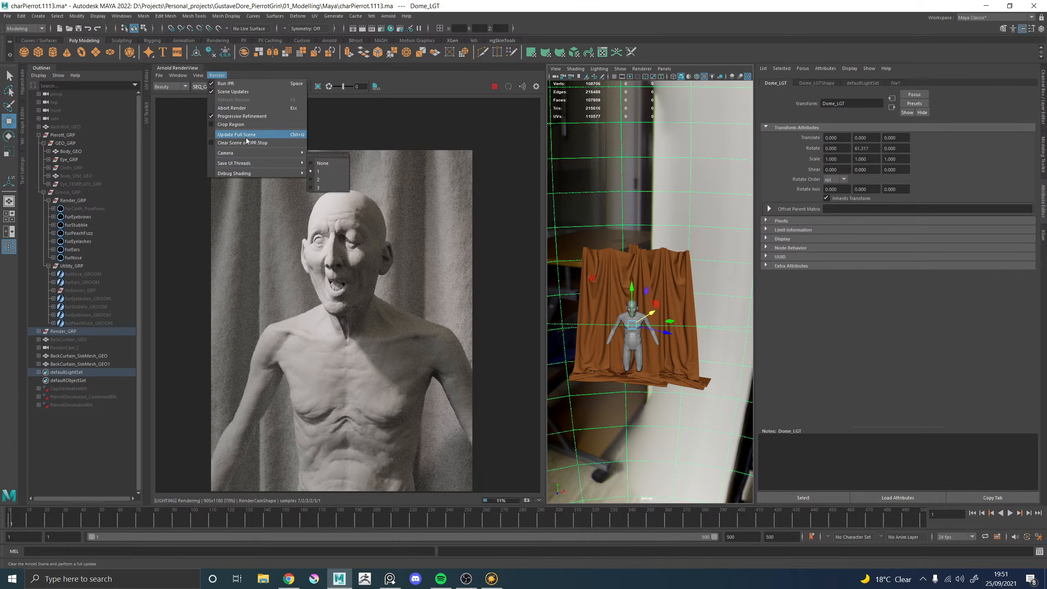
mouse_move(241, 167)
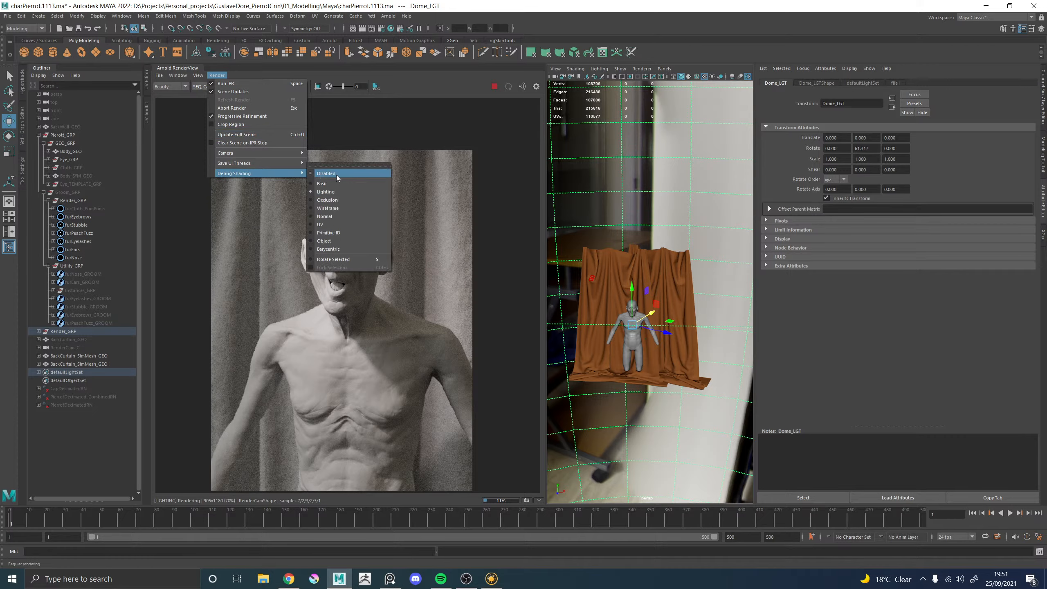
left_click(336, 178)
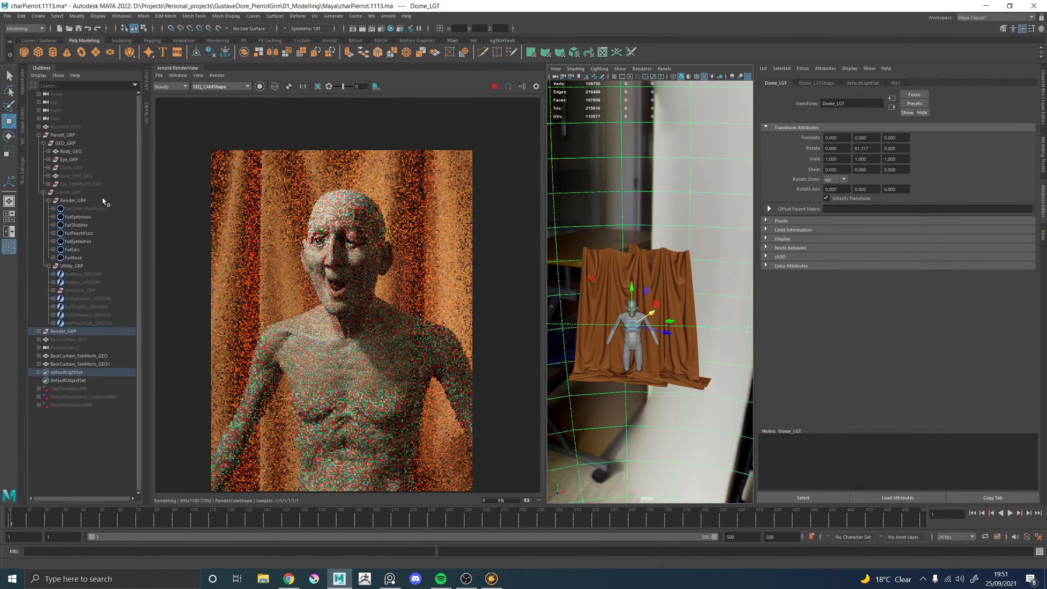
Hide the whole Pierott_GRP and examine the curtain alone in the Arnold render
left_click(73, 144)
left_click(73, 135)
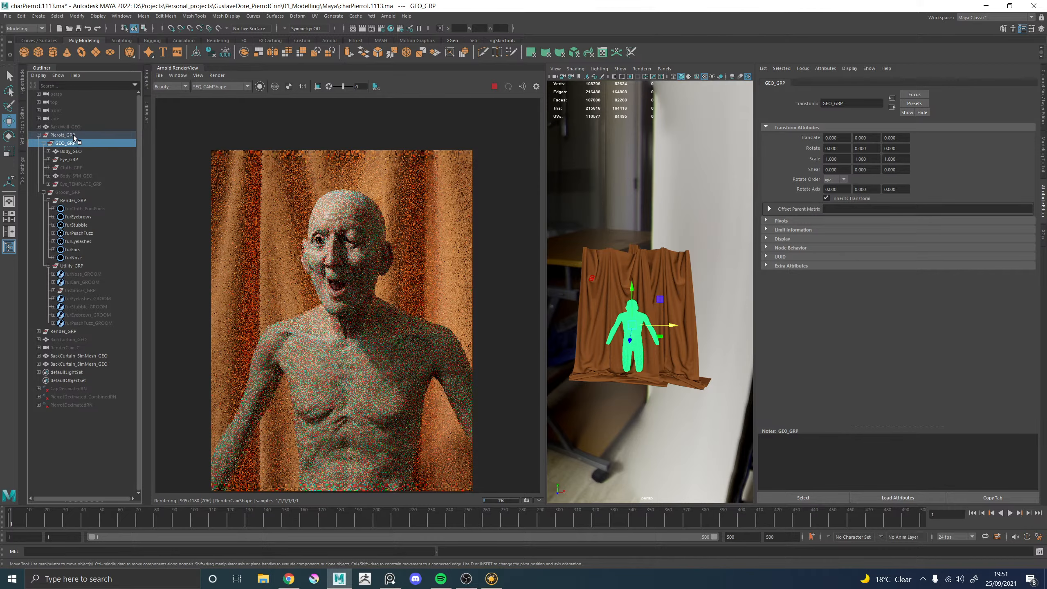
key("ctrl+h")
scroll(333, 289, "down", 2)
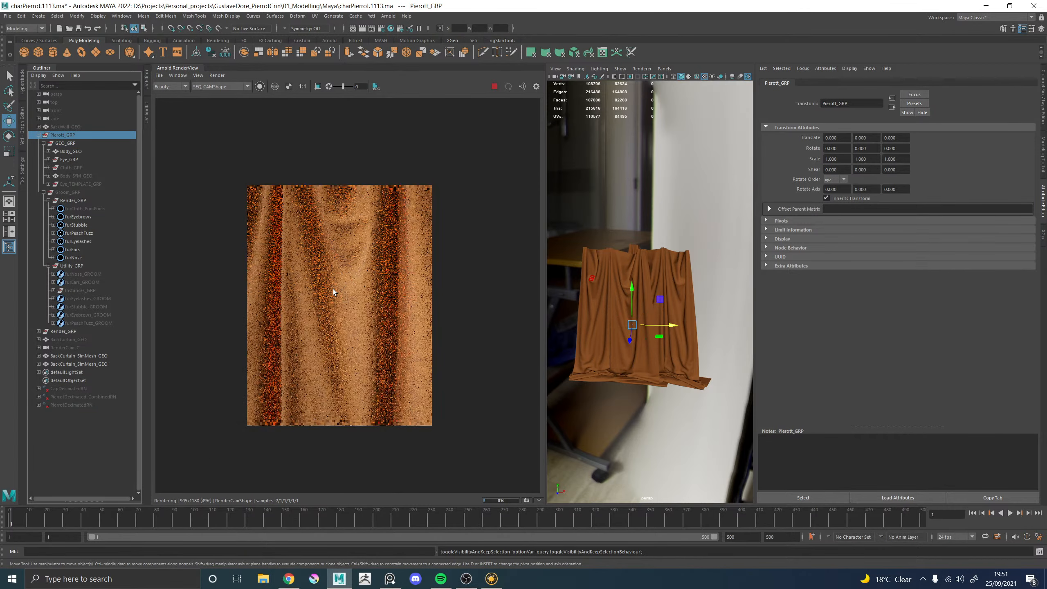
scroll(330, 306, "up", 2)
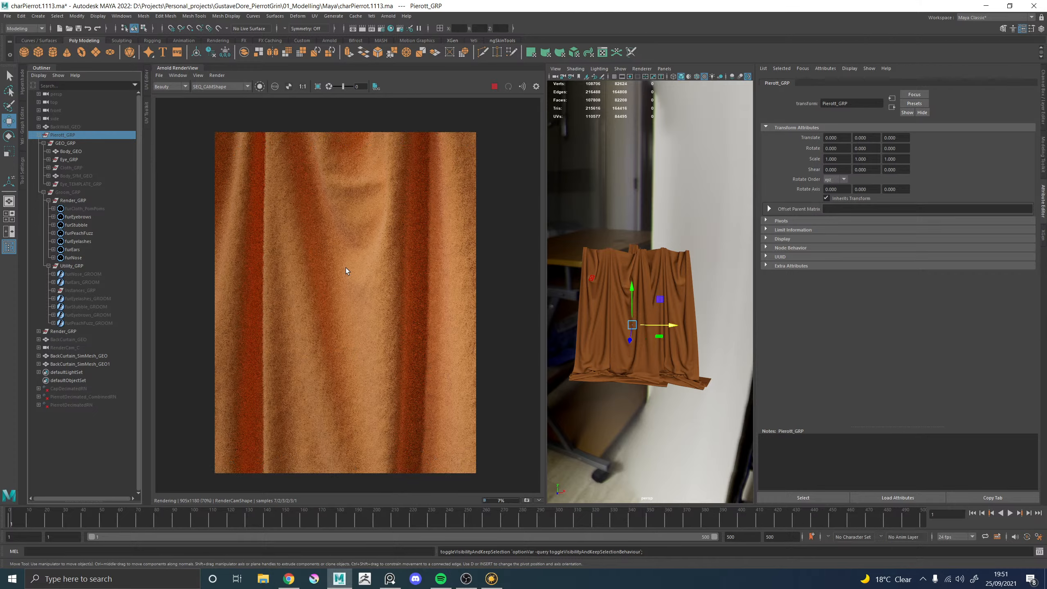
Examine the draping and folds of both curtains from several angles in the perspective view
left_click(593, 275)
left_click_drag(593, 275, 669, 272, "alt")
middle_click_drag(669, 270, 656, 231, "alt")
right_click_drag(657, 299, 674, 326, "alt")
left_click_drag(674, 326, 608, 329, "alt")
right_click_drag(609, 329, 620, 305, "alt")
middle_click_drag(635, 292, 642, 311, "alt")
mouse_move(651, 282)
left_mouse_down("alt")
mouse_move(653, 346)
mouse_move(484, 315)
mouse_move(468, 291)
mouse_move(645, 289)
mouse_move(630, 288)
left_mouse_up("alt")
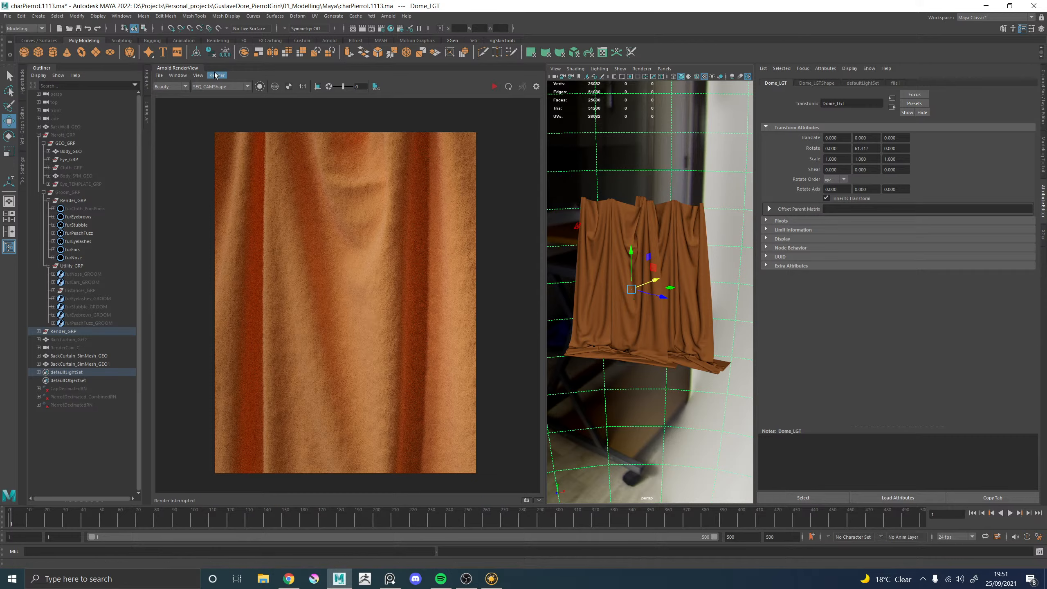
Store a snapshot of the current curtain render for comparison
left_click(199, 76)
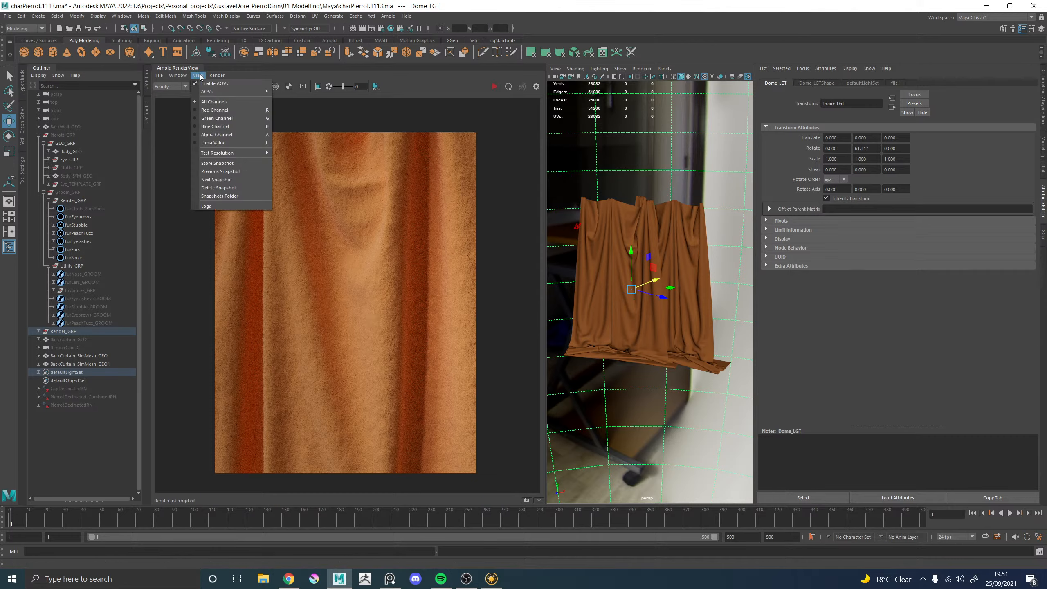
left_click(225, 164)
left_click_drag(573, 264, 600, 201, "alt")
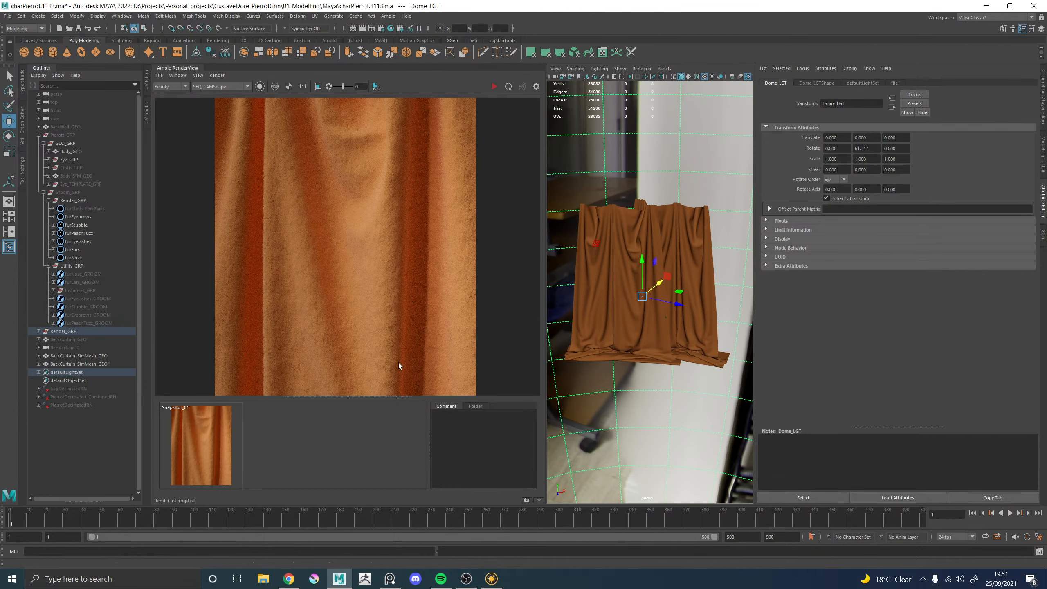
scroll(397, 334, "down", 3)
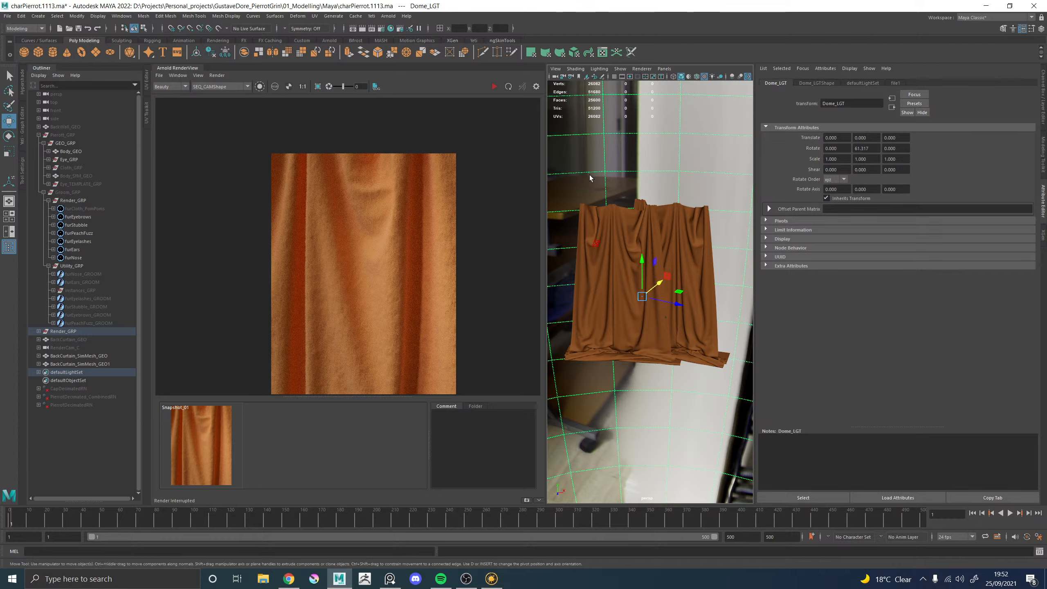
Select both curtains, try rotating them to about -189 degrees on Y, and restart the Arnold render
left_click_drag(589, 176, 682, 266)
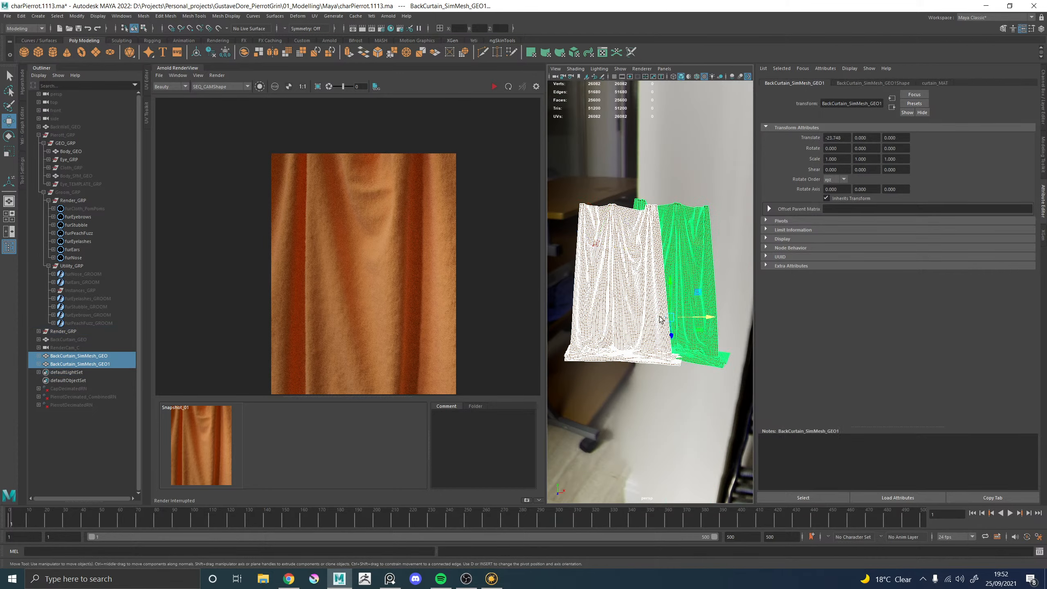
key("e")
left_click_drag(682, 330, 660, 237)
left_click(679, 152)
left_click(494, 86)
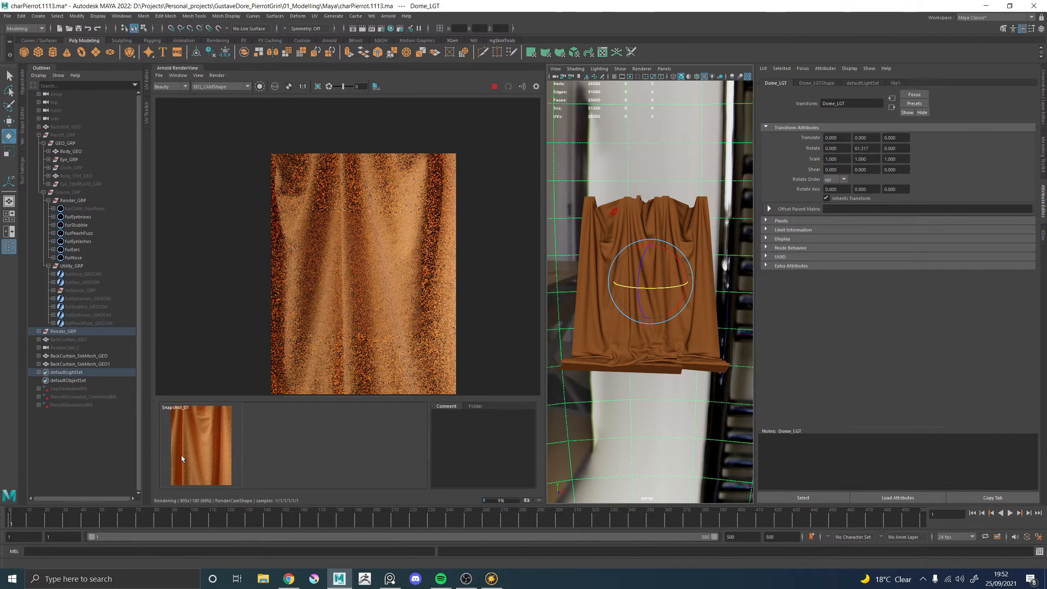
Compare the render of the rotated curtains with the stored snapshot
left_click(207, 447)
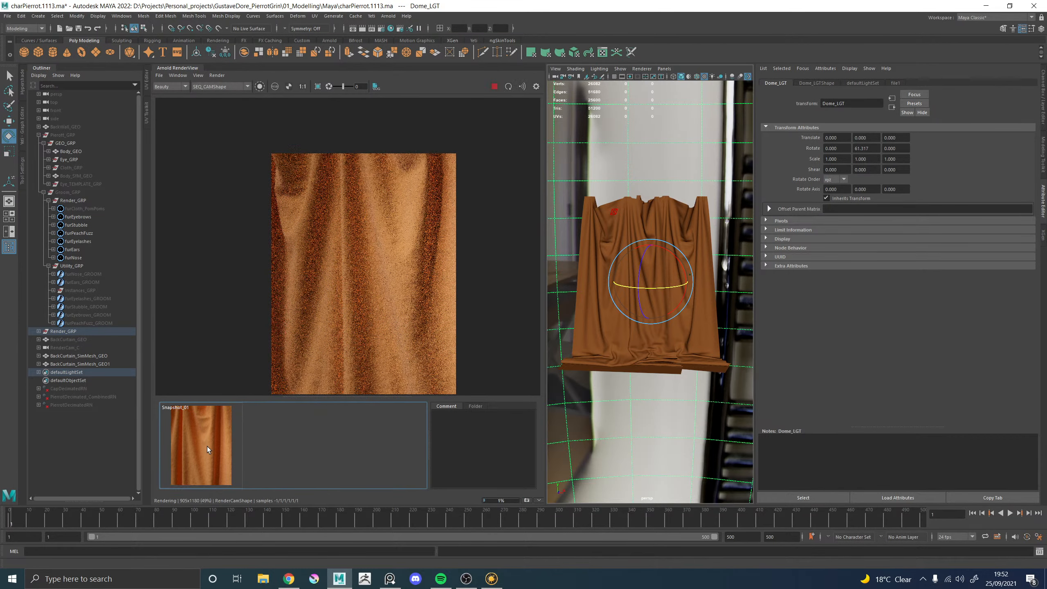
left_click(207, 447)
left_click(207, 447)
left_click(207, 447)
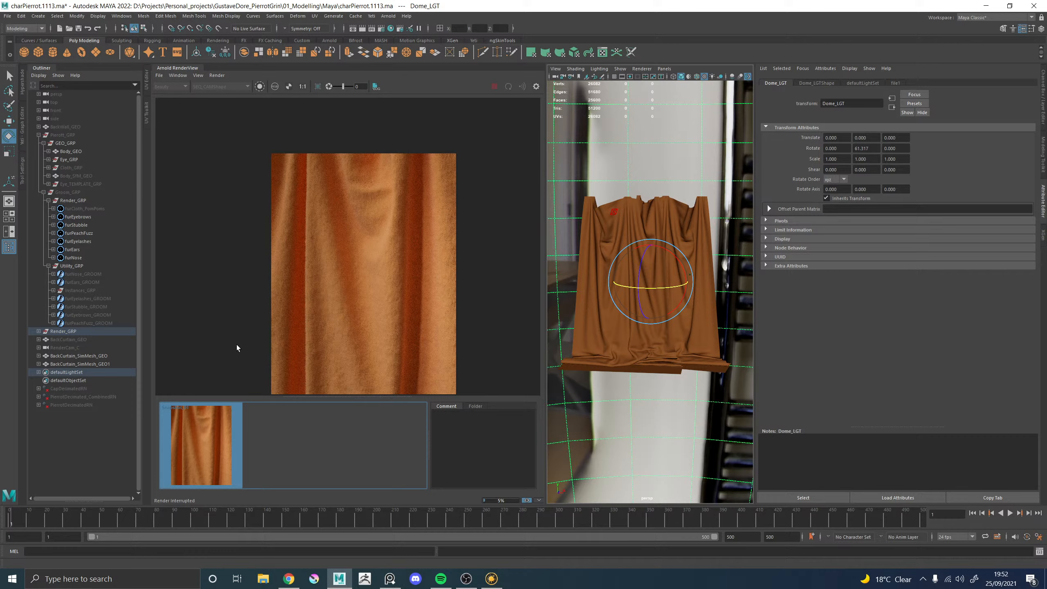
left_click(222, 456)
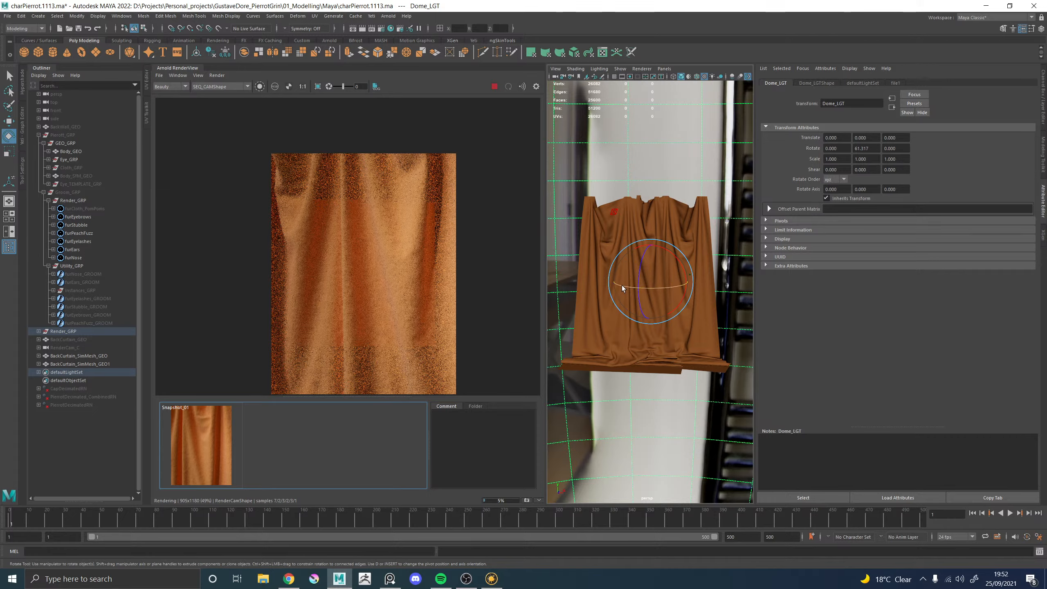
Select both rotated curtains, try shifting them sideways to about -3.7 on X, and check their folds in the render
left_click_drag(621, 285, 647, 236, "alt")
key("q")
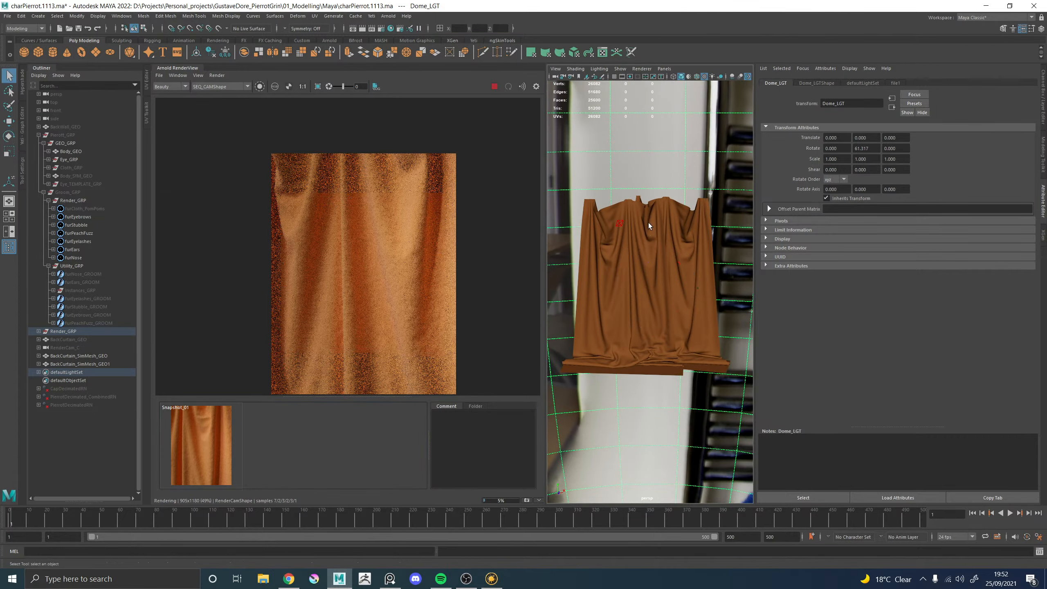
left_click(648, 223)
left_click(678, 233, "shift")
key("w")
left_click_drag(627, 318, 642, 318)
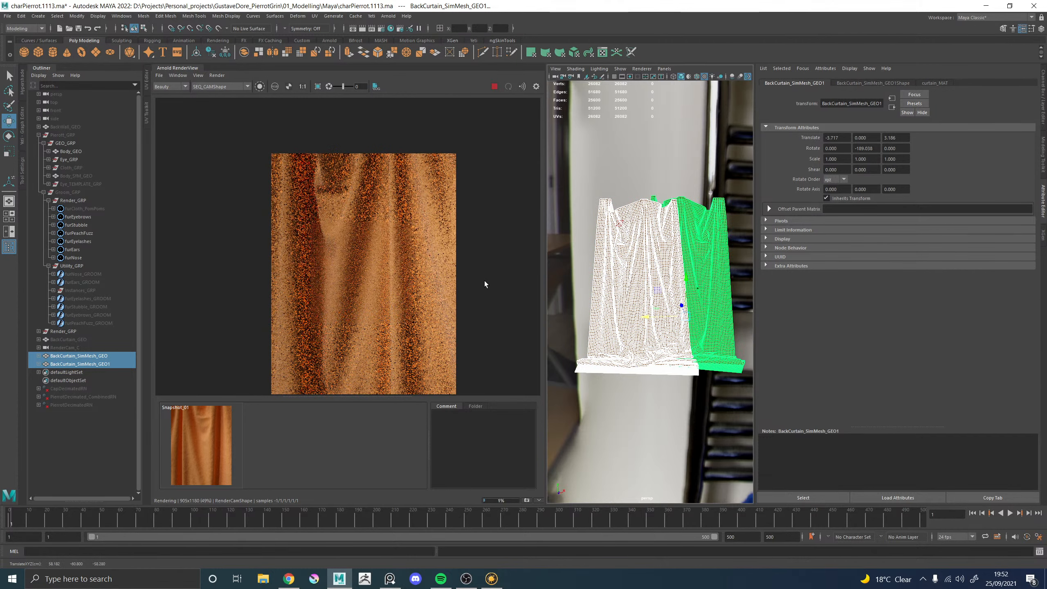
scroll(347, 196, "up", 2)
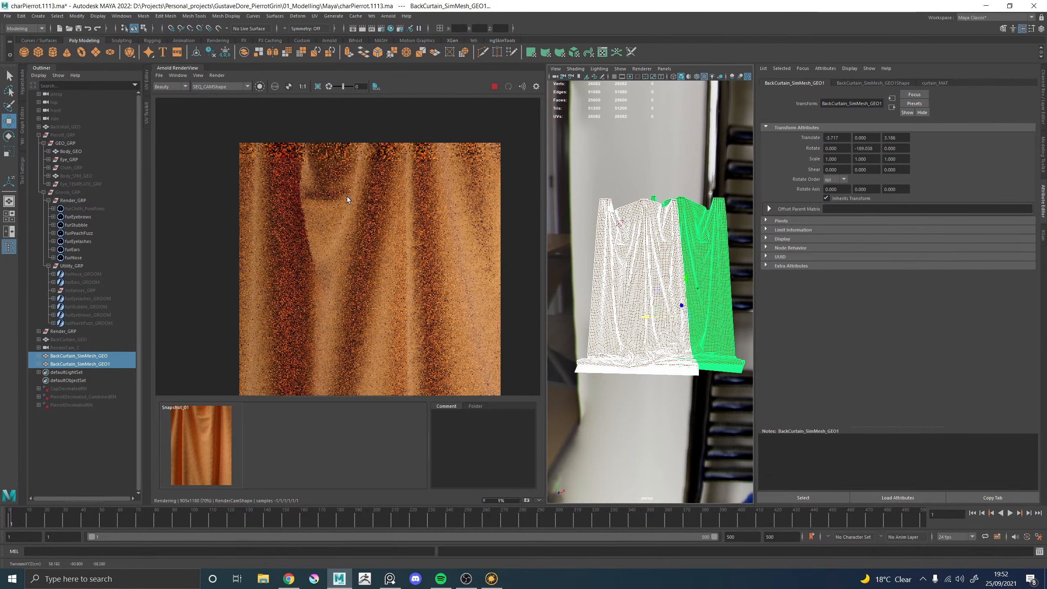
Undo the sideways shift and the rotation of both curtains
left_click_drag(612, 222, 734, 250, "alt")
key("ctrl+z")
key("ctrl+z")
key("ctrl+z")
key("ctrl+z")
key("ctrl+z")
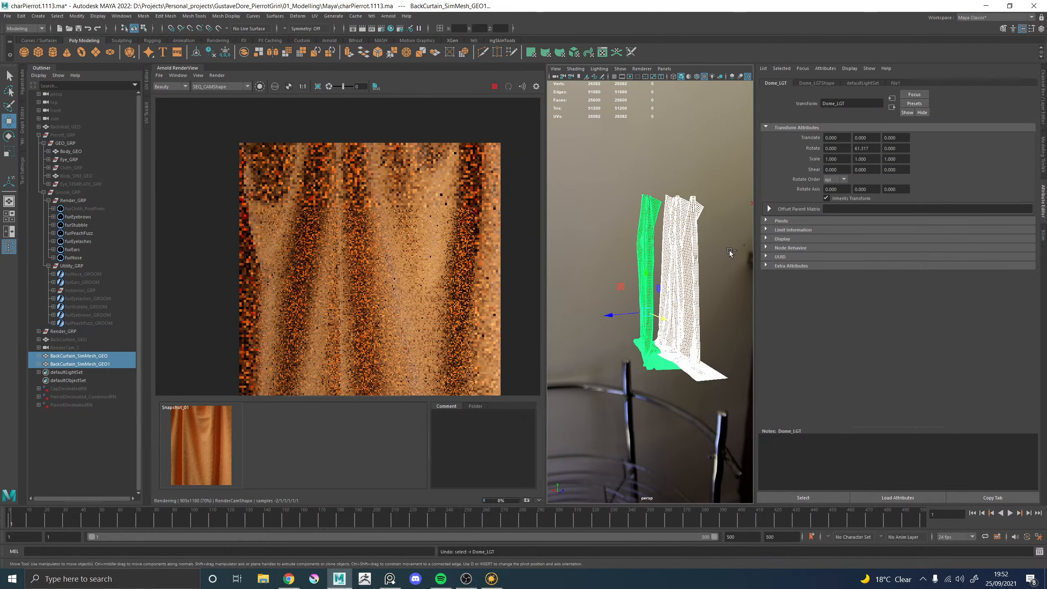
Deselect the curtains and unhide Pierott_GRP so the character renders in front of the backdrop
left_click_drag(727, 251, 580, 256, "alt")
left_click(635, 182)
mouse_move(679, 217)
left_mouse_down("alt")
mouse_move(618, 244)
mouse_move(625, 277)
mouse_move(652, 284)
mouse_move(684, 252)
mouse_move(669, 224)
mouse_move(599, 225)
mouse_move(772, 222)
mouse_move(672, 224)
left_mouse_up("alt")
left_click(62, 135)
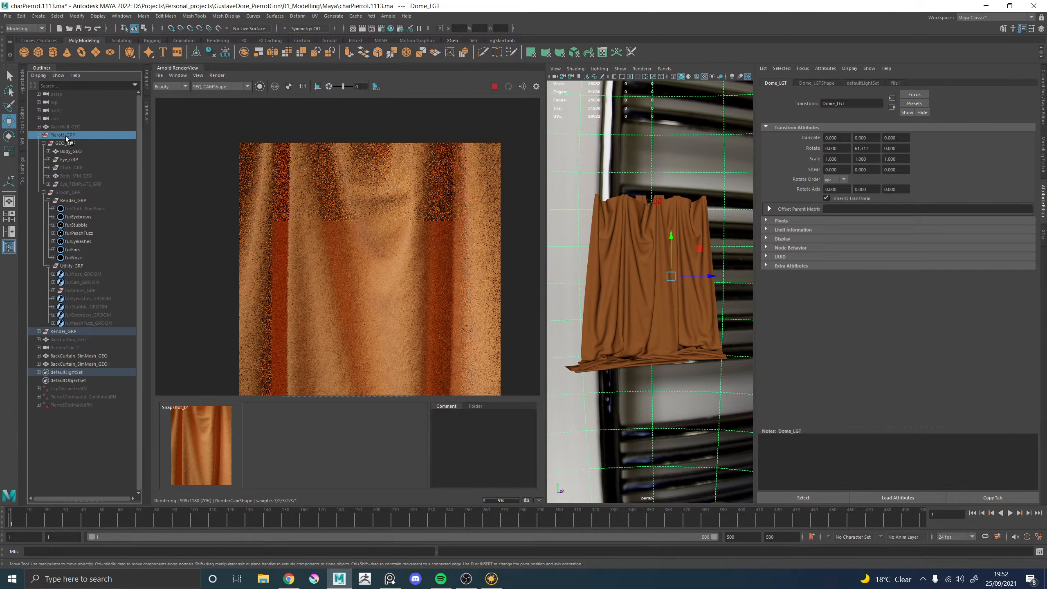
key("h")
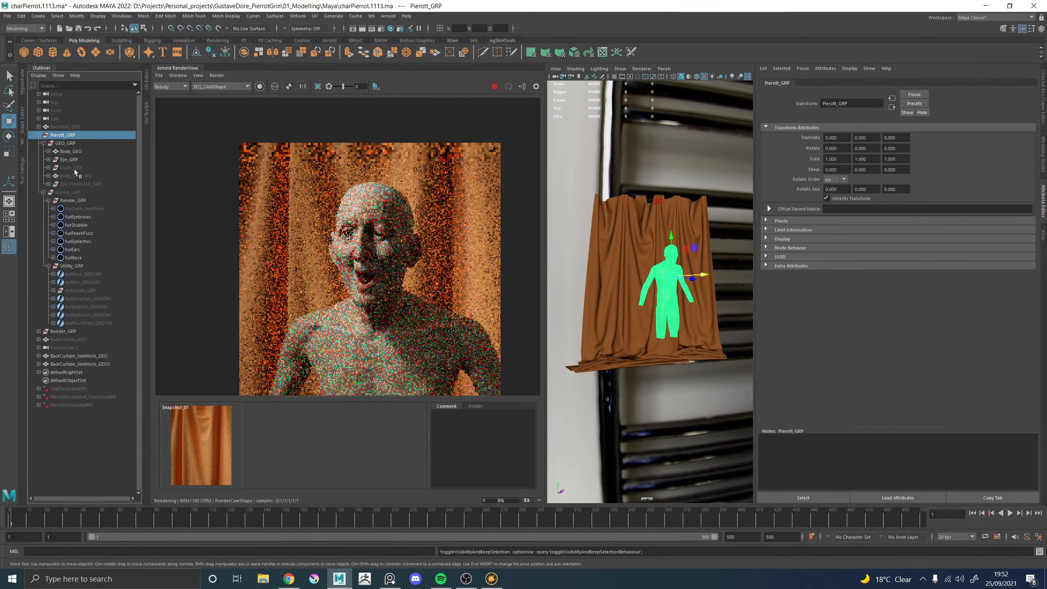
Unhide Cloth_GRP under GEO_GRP and check the costumed character against the curtains in the render
left_click(70, 167)
key("h")
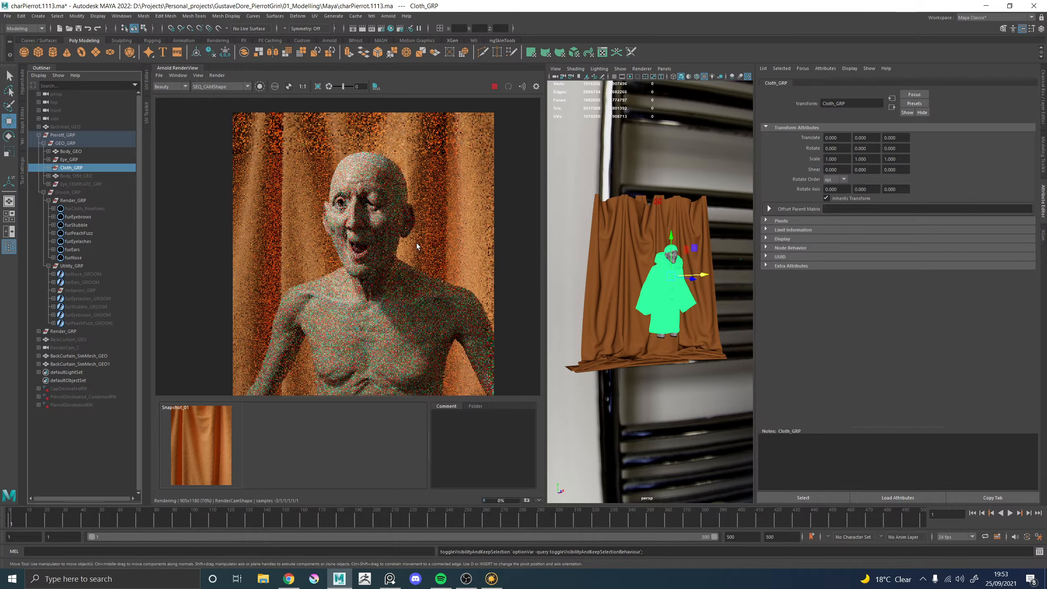
left_click(646, 179)
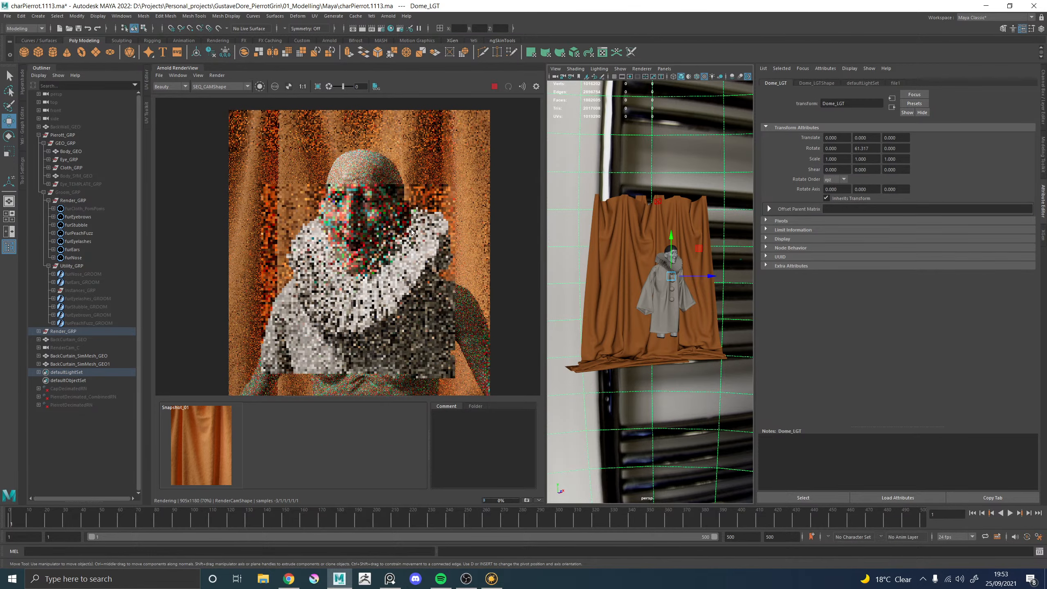
scroll(391, 259, "down", 1)
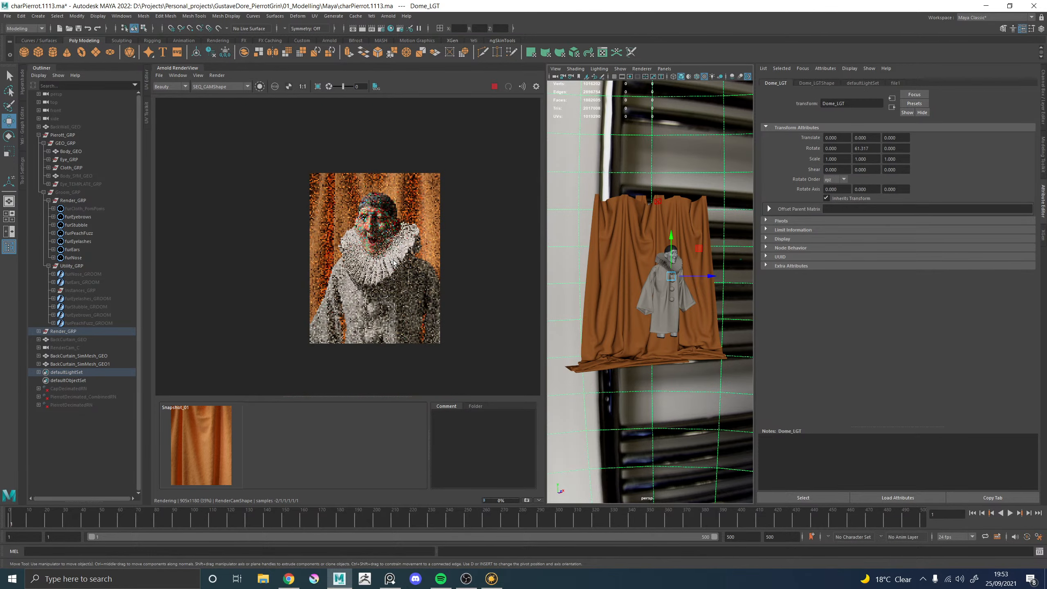
scroll(394, 263, "up", 1)
scroll(384, 266, "up", 1)
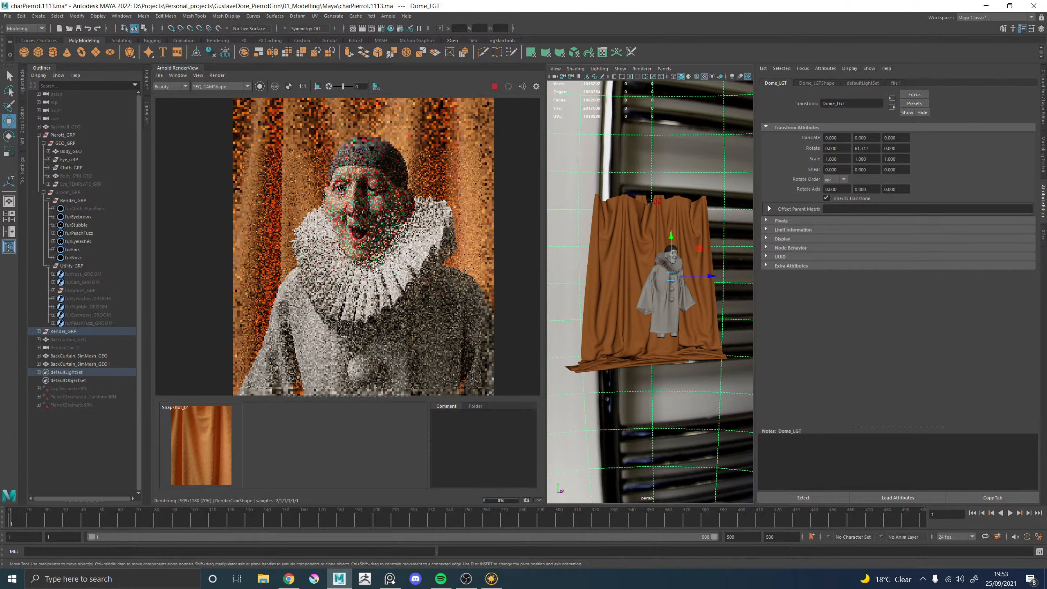
Inspect the character and curtains in the render with the Lighting, Occlusion and Normal debug shading modes
left_click(222, 76)
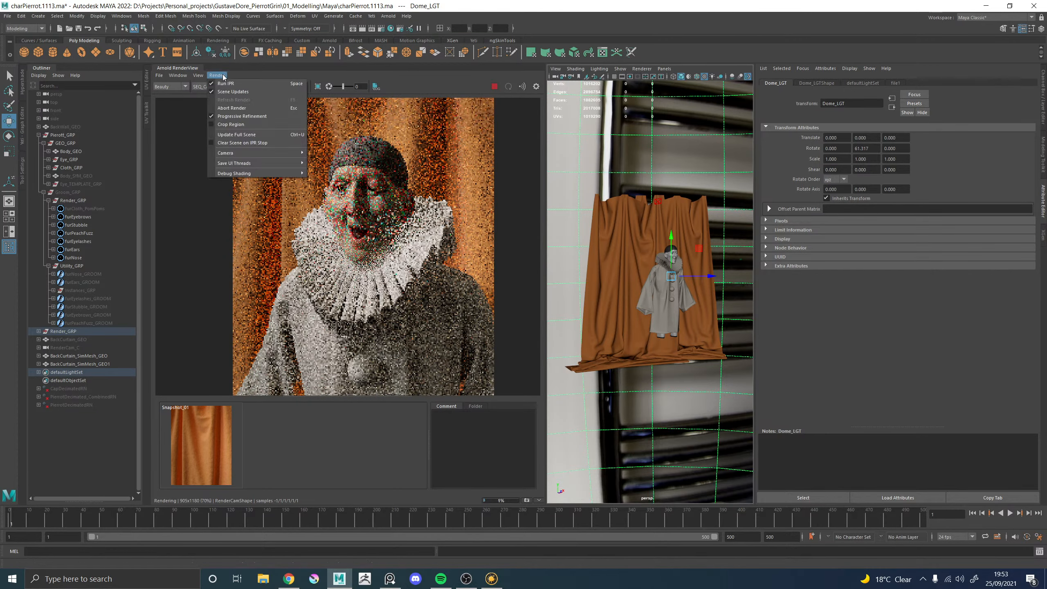
mouse_move(256, 174)
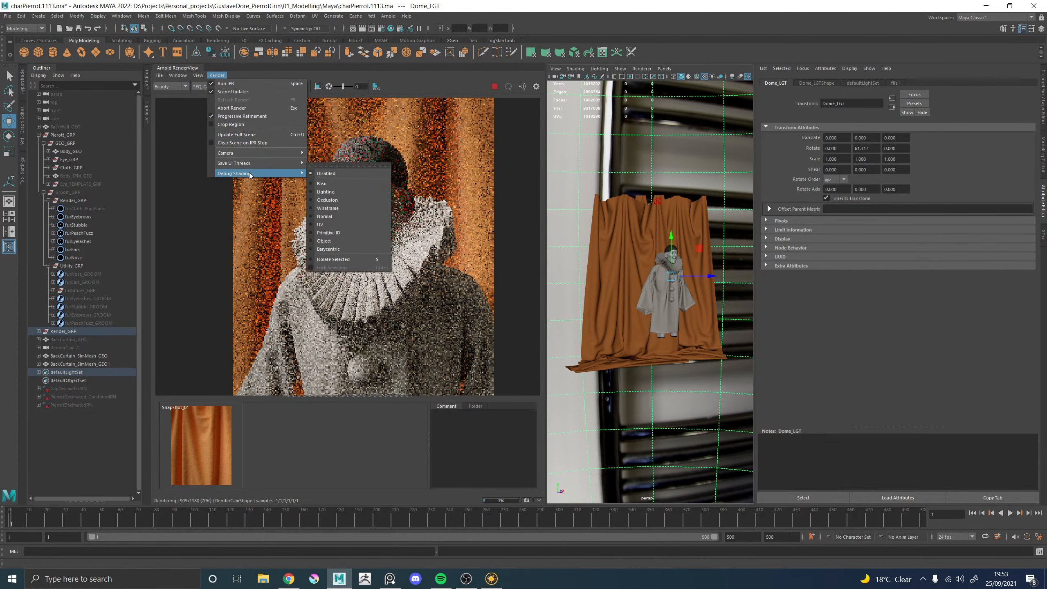
left_click(327, 192)
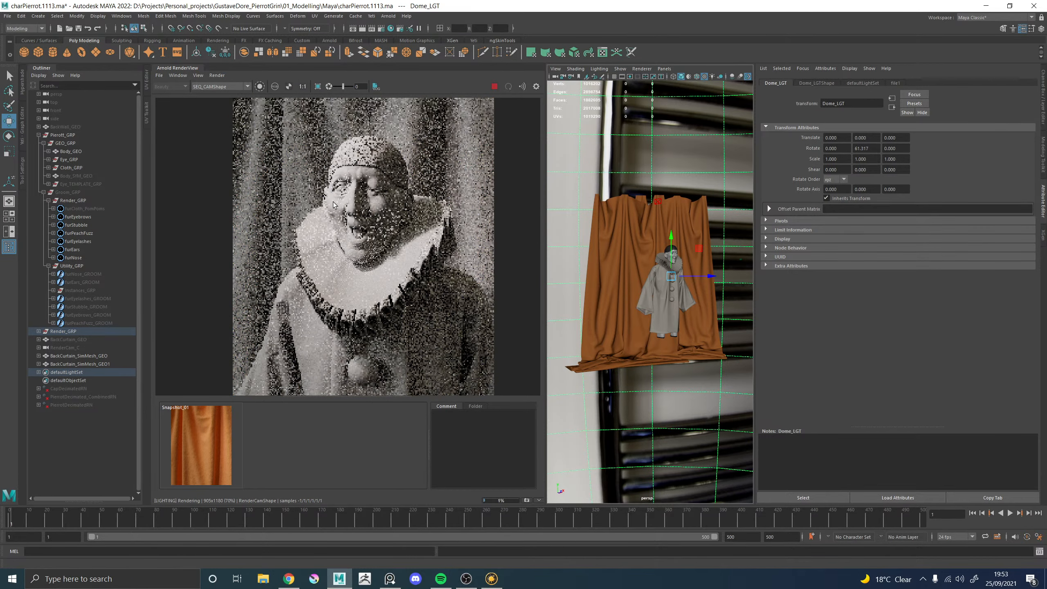
left_click(219, 76)
mouse_move(255, 173)
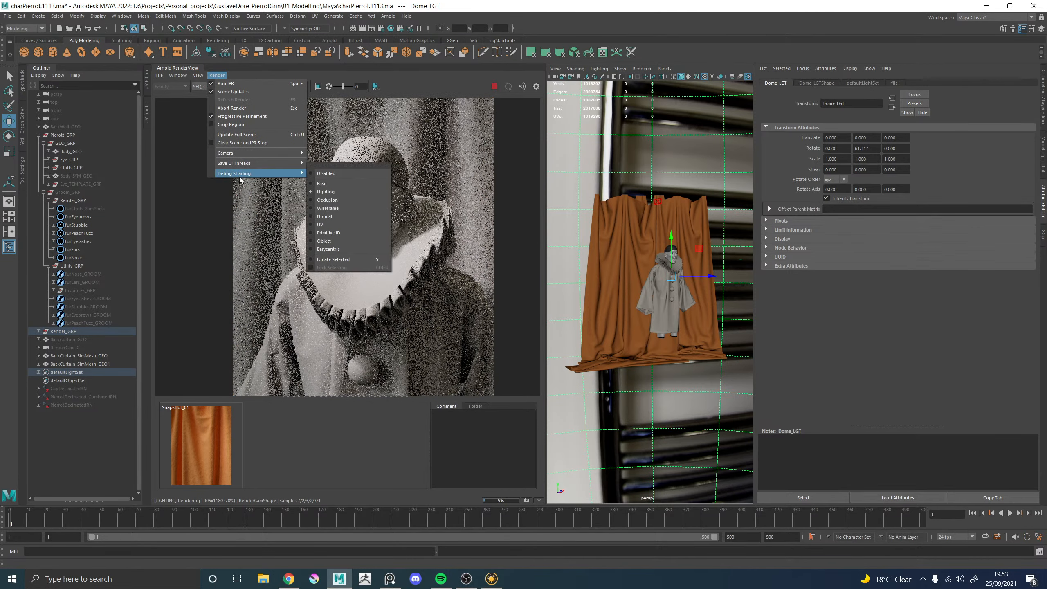
left_click(327, 200)
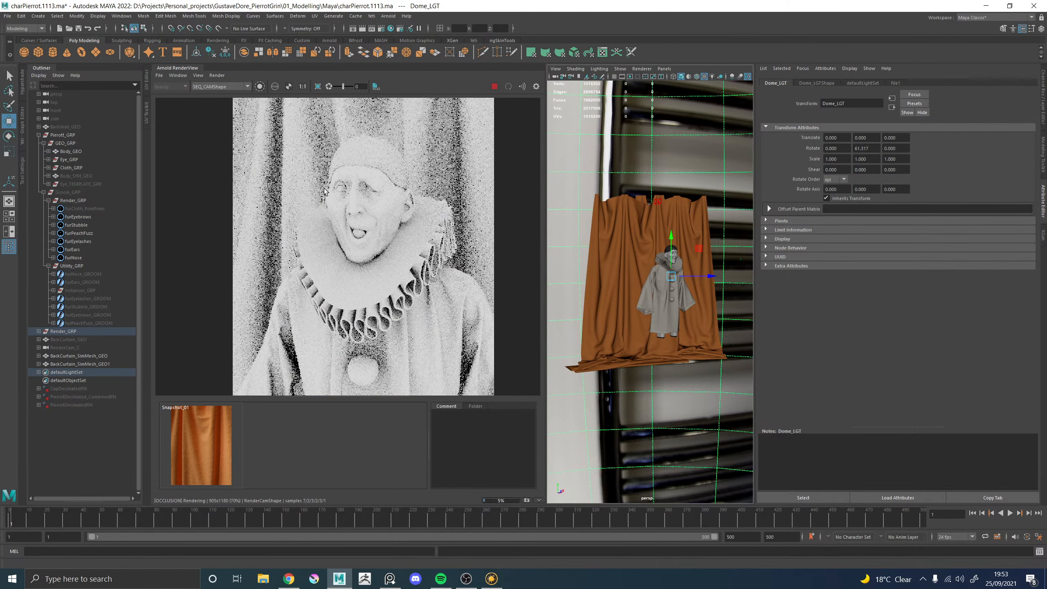
left_click(218, 75)
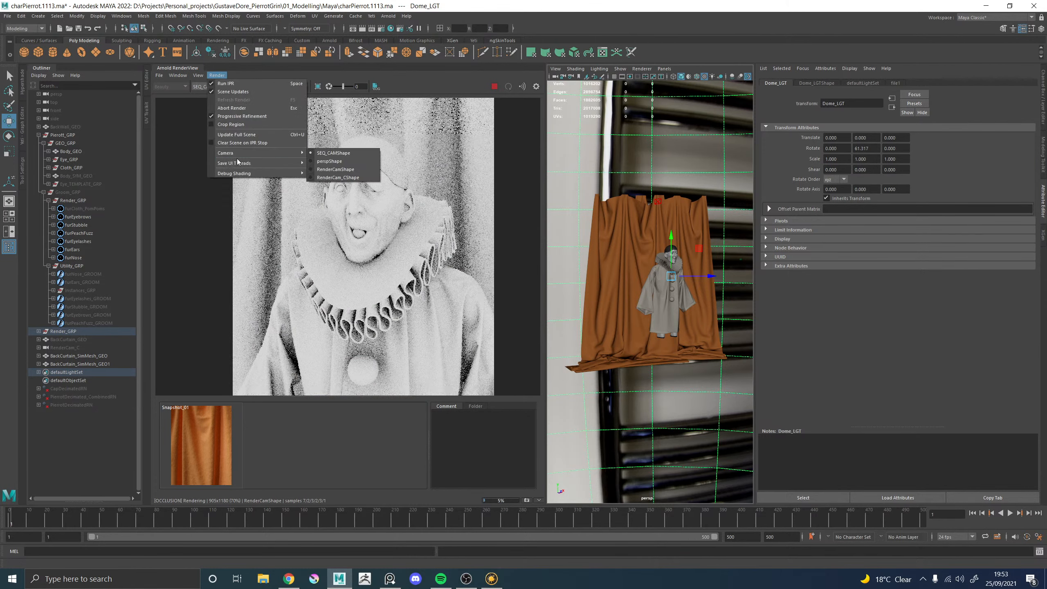
mouse_move(246, 176)
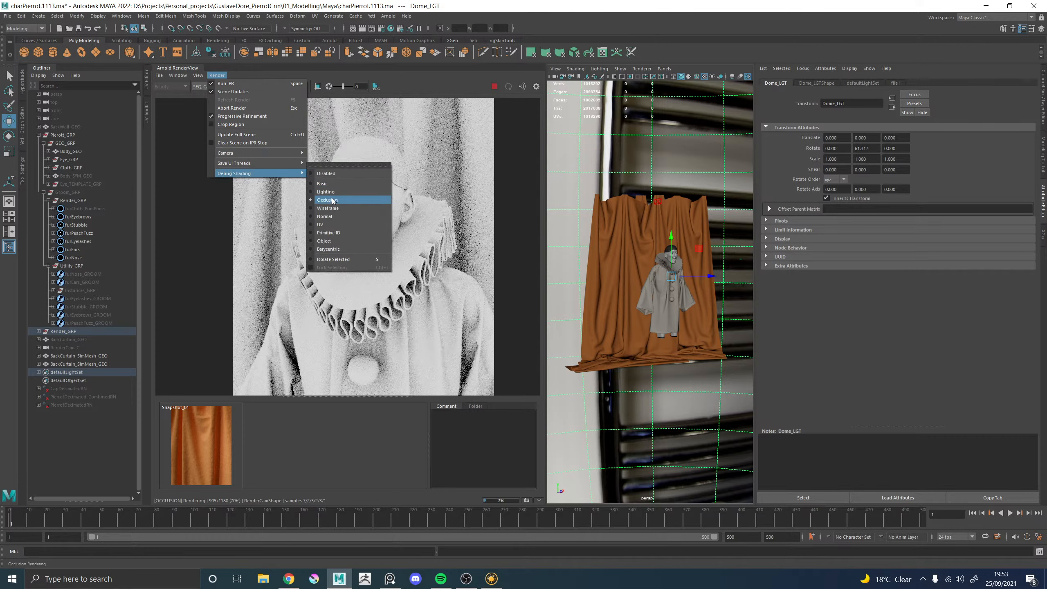
left_click(325, 216)
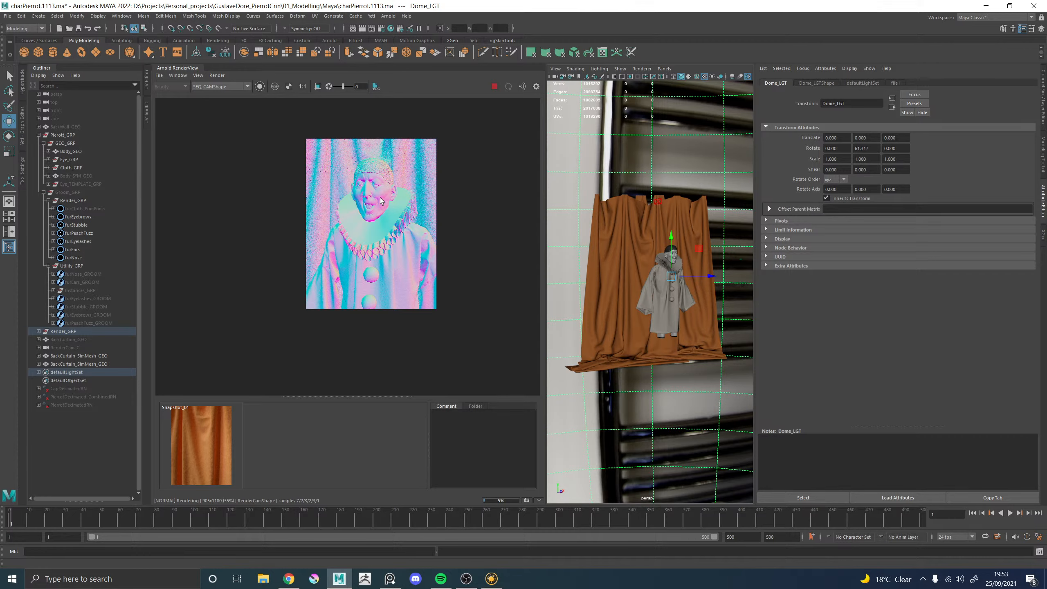
scroll(381, 198, "up", 2)
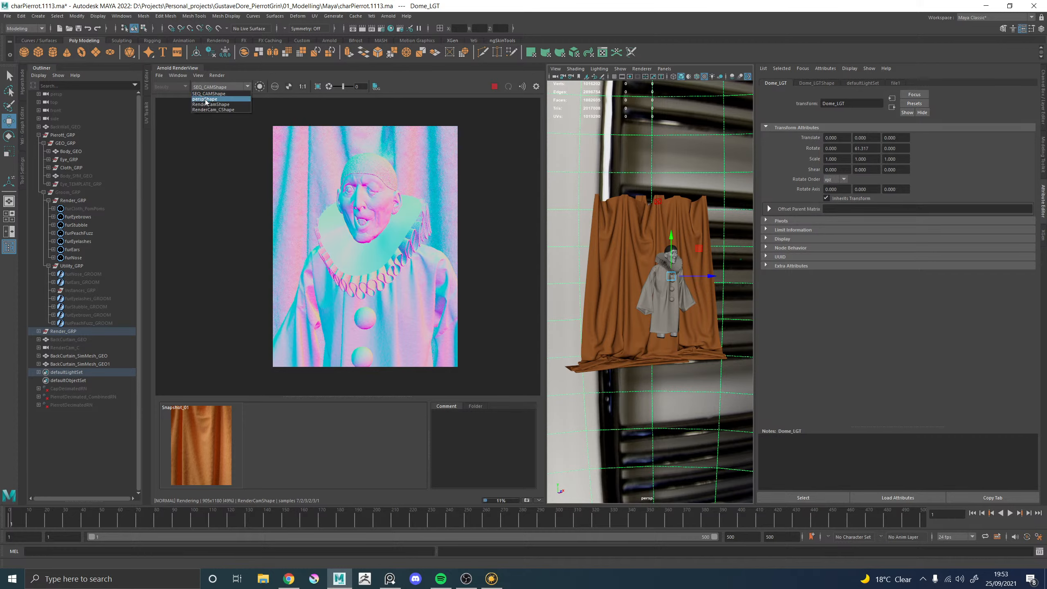
Disable debug shading and view the beauty render of the character up close again
left_click(217, 75)
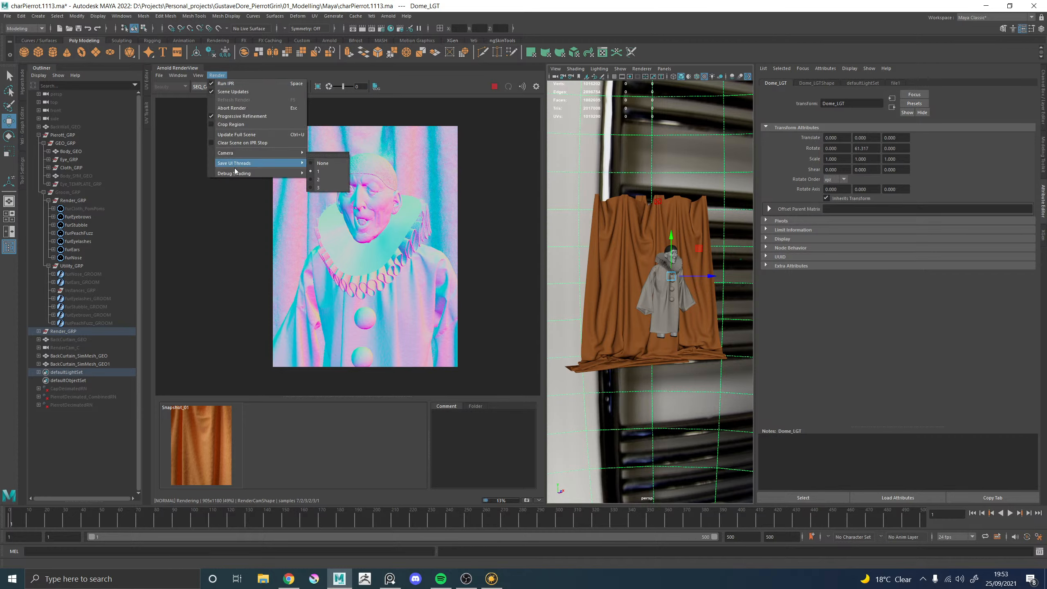
mouse_move(274, 174)
left_click(327, 174)
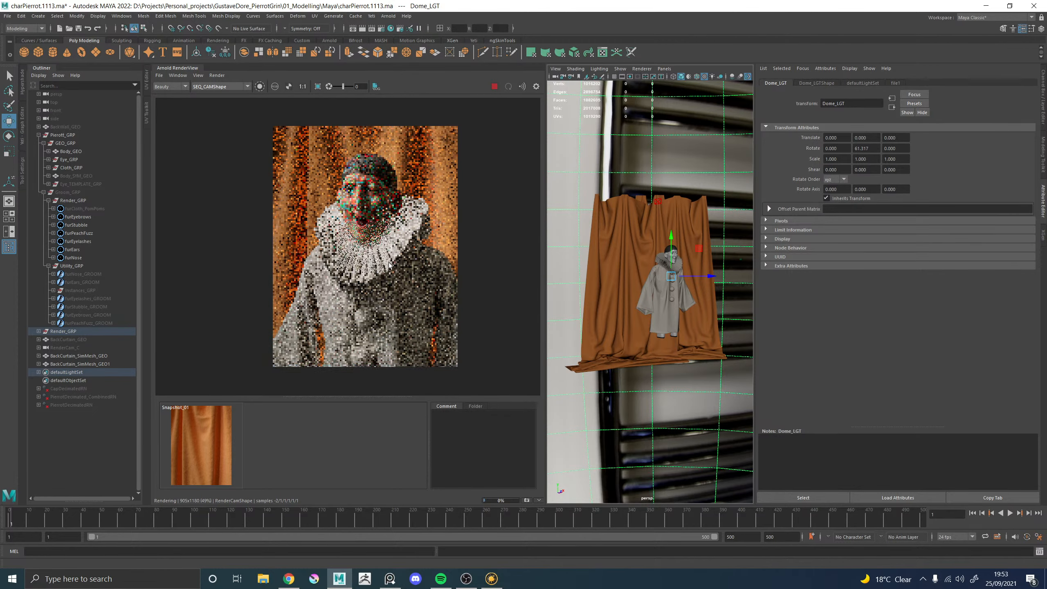
scroll(369, 215, "up", 2)
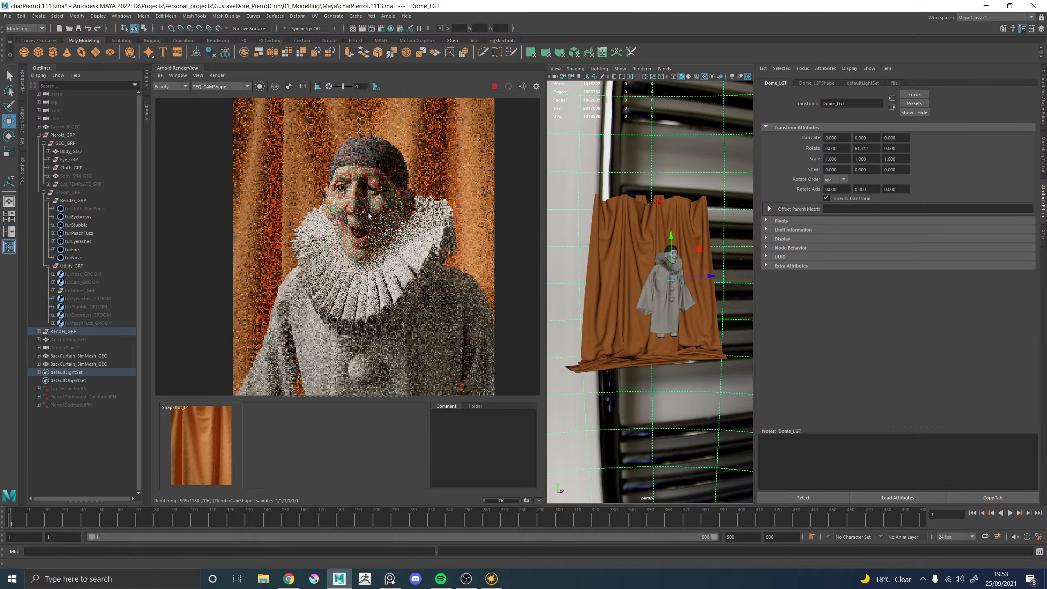
Create a polygon plane as a floor, lower it to about -117.2 on Y and scale it uniformly to about 275.2
right_click(667, 387, "shift")
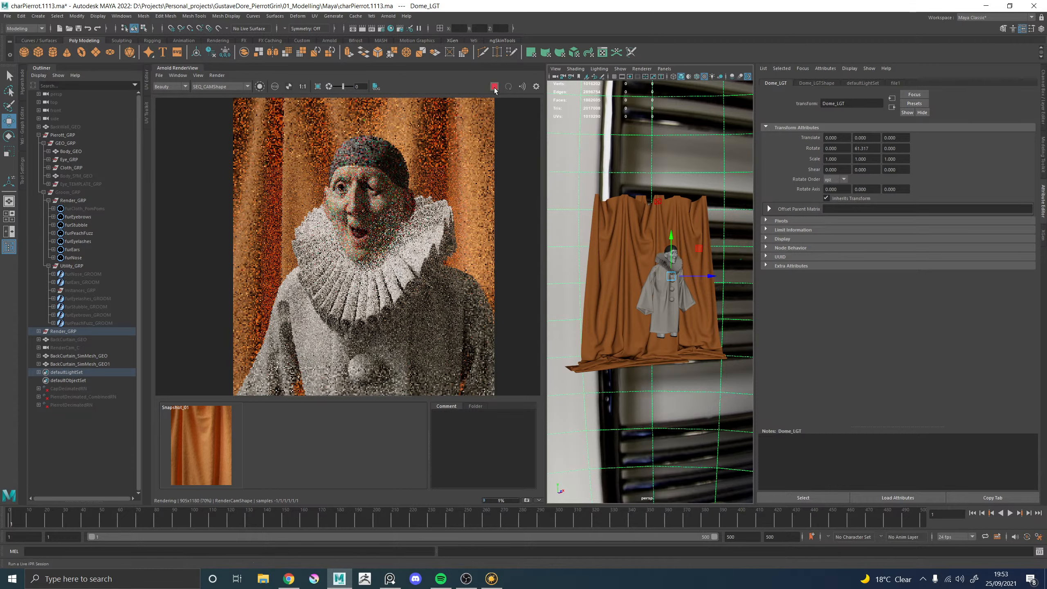
left_click_drag(615, 368, 718, 381, "alt")
right_click(713, 357, "shift")
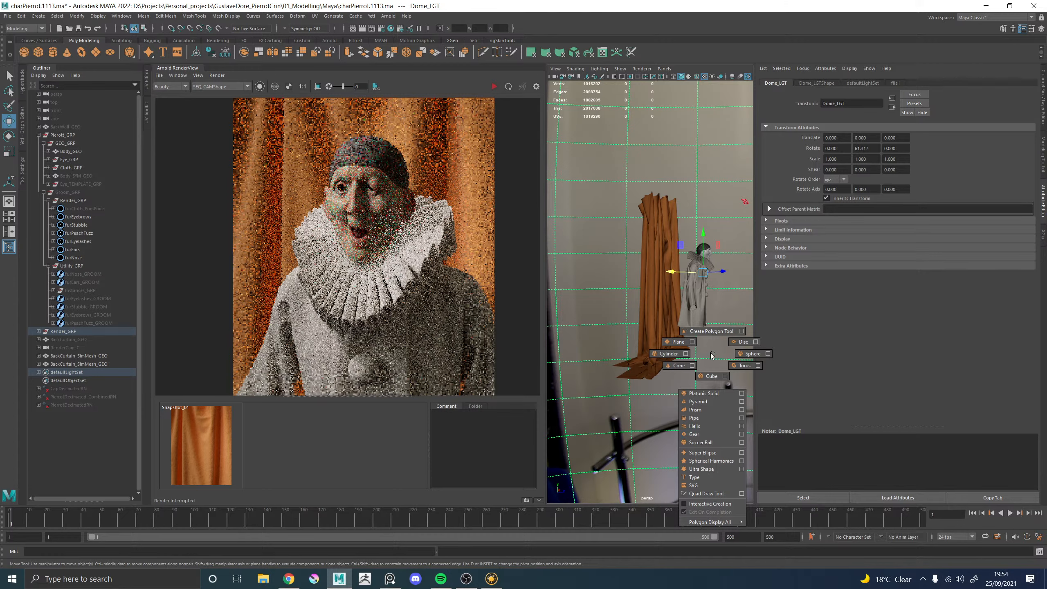
left_click(692, 345)
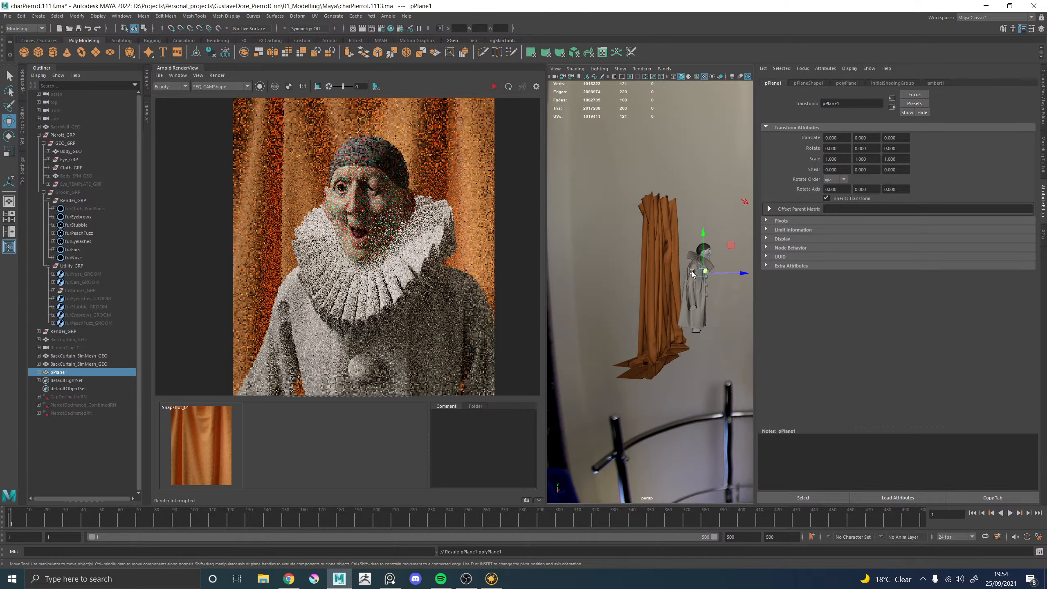
right_click_drag(699, 257, 699, 252)
left_click_drag(705, 228, 850, 380)
key("r")
left_click_drag(668, 377, 574, 375, "alt")
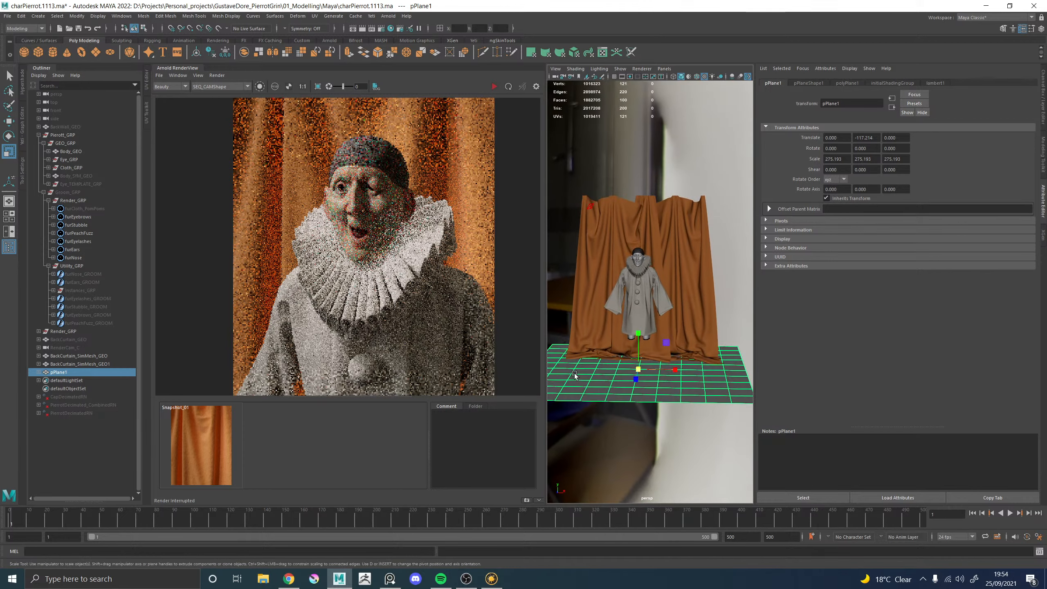
Lower the floor plane to about -123.9 on Y so it sits beneath the curtains' hem
left_click_drag(647, 357, 571, 350, "alt")
right_click_drag(571, 350, 650, 356, "alt")
middle_click_drag(650, 357, 671, 279, "alt")
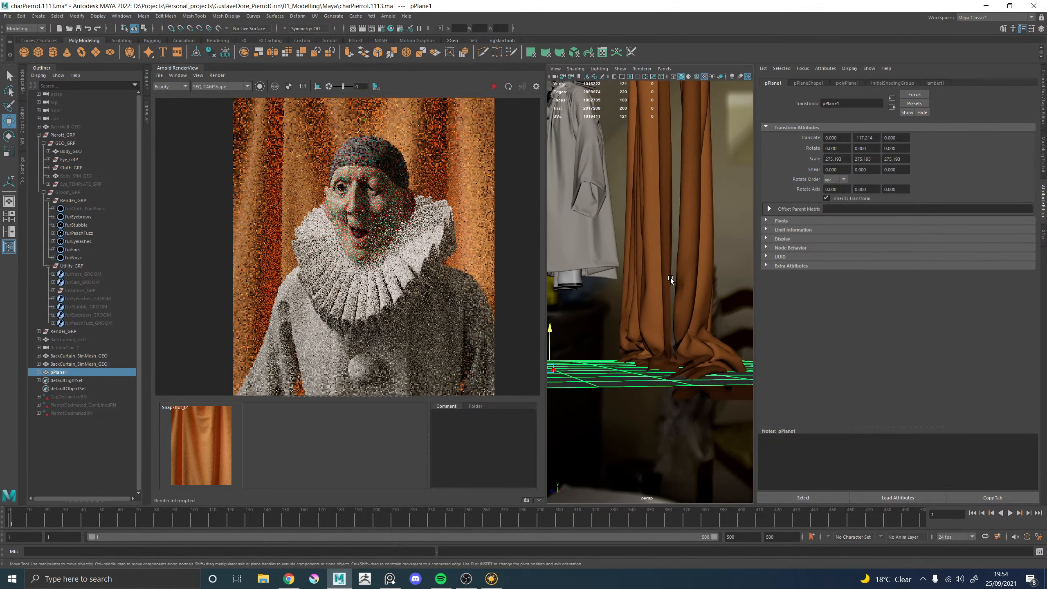
right_click_drag(671, 279, 655, 284, "alt")
left_click_drag(559, 318, 741, 330)
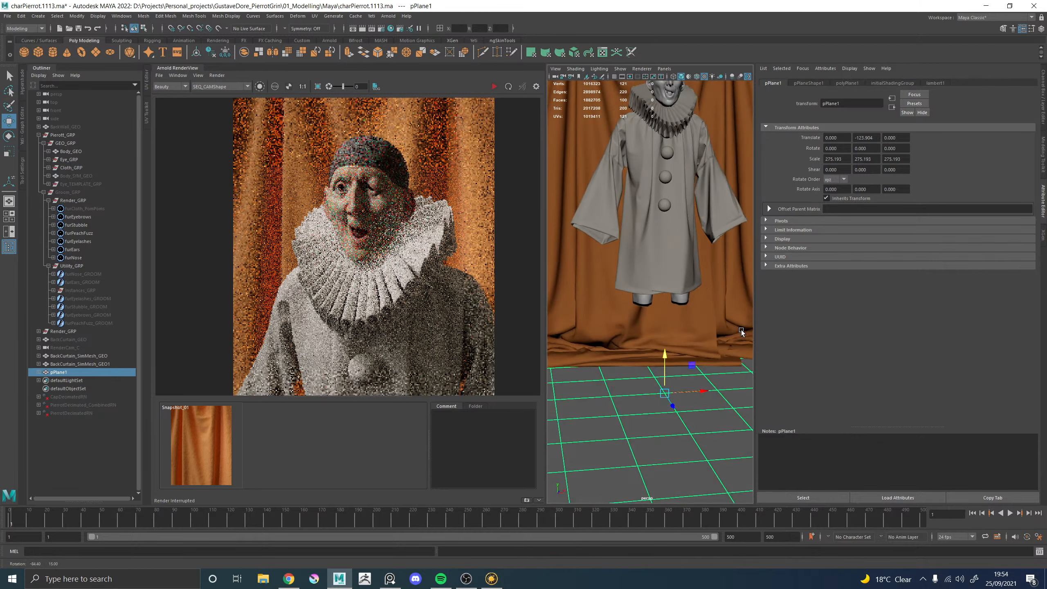
right_click_drag(741, 330, 589, 322, "alt")
Select the floor plane and both simulated curtains and group them together
left_click(695, 281)
left_click_drag(695, 279, 738, 307, "alt")
right_click_drag(626, 328, 671, 344, "alt")
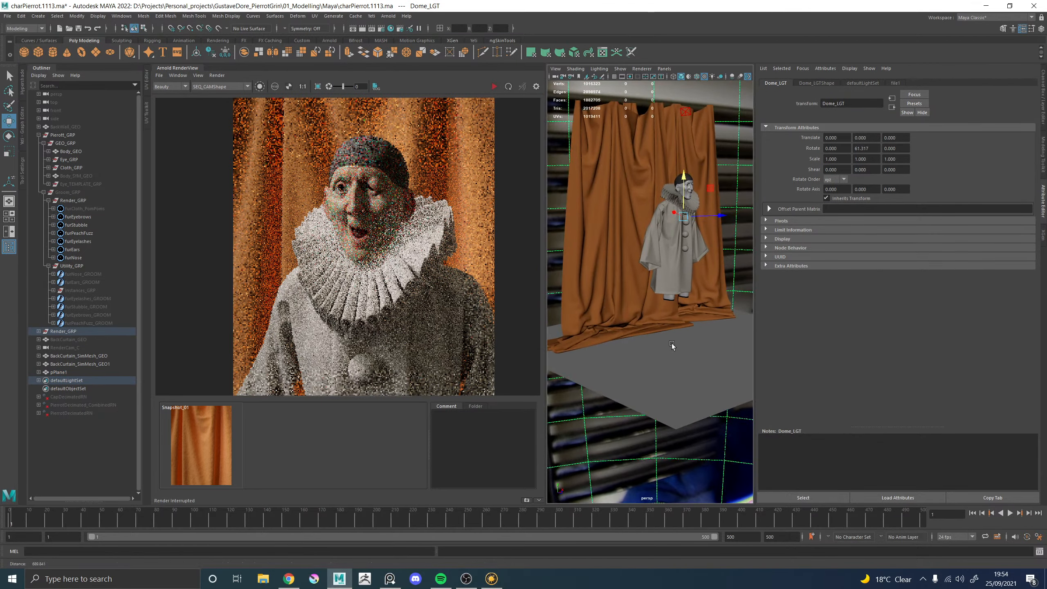
left_click(669, 346)
key("q")
left_click(652, 317, "shift")
left_click(709, 312, "shift")
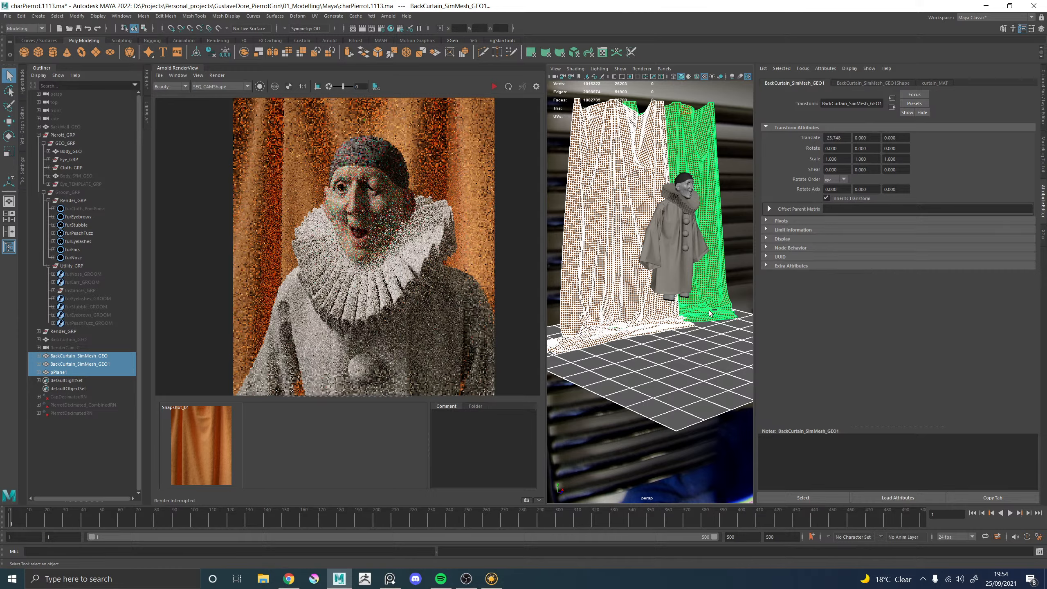
key("ctrl+g")
Raise the grouped curtains and floor to about 18.9 on Y, closer to the character's feet
left_click_drag(662, 252, 613, 225, "alt")
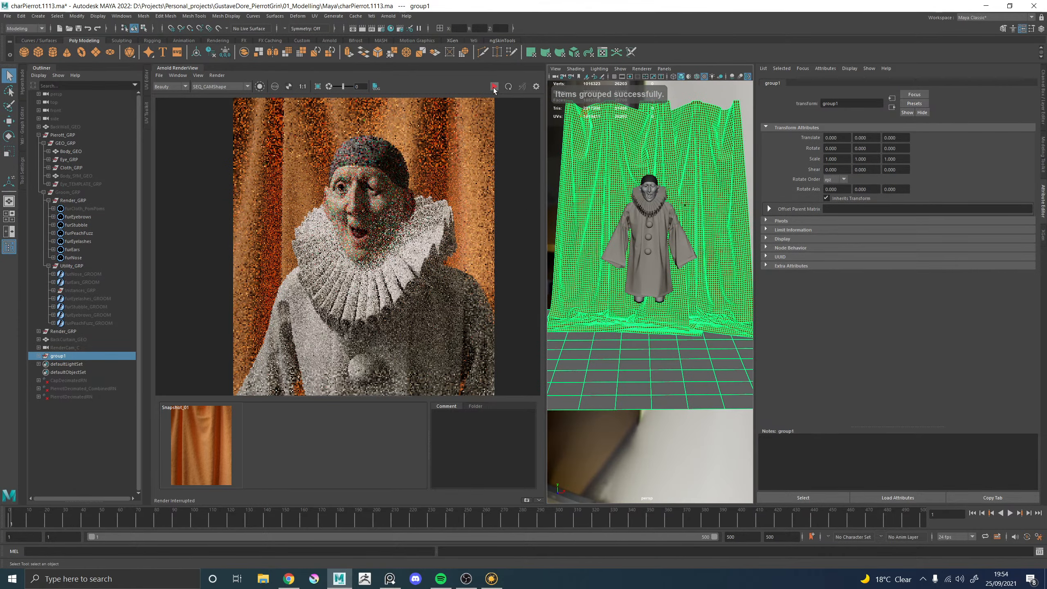
key("w")
left_click_drag(648, 180, 648, 160)
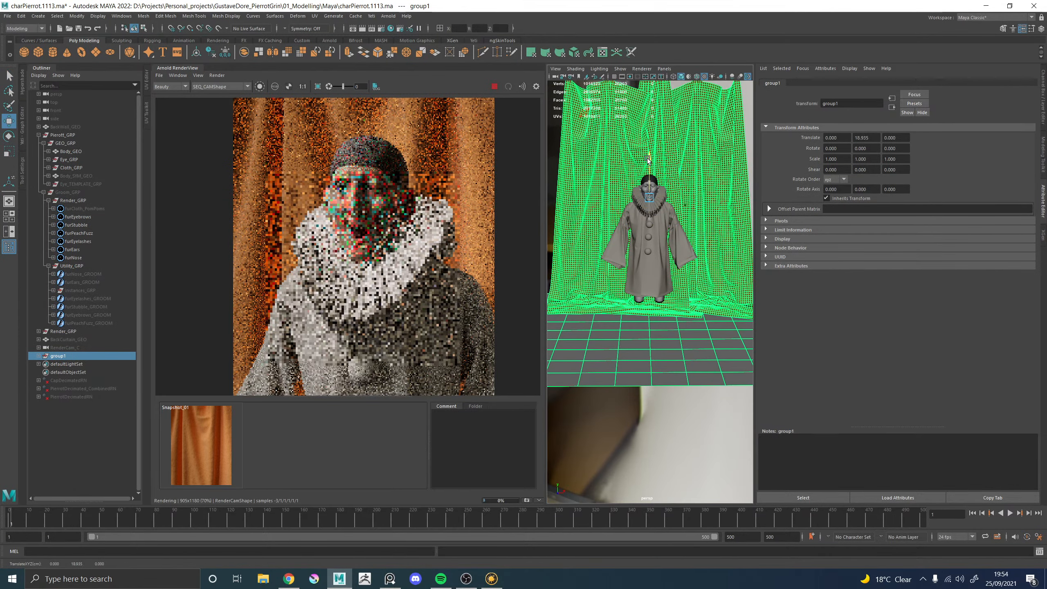
Hide Cloth_GRP so the bare body renders in front of the raised curtains
left_click(71, 167)
key("h")
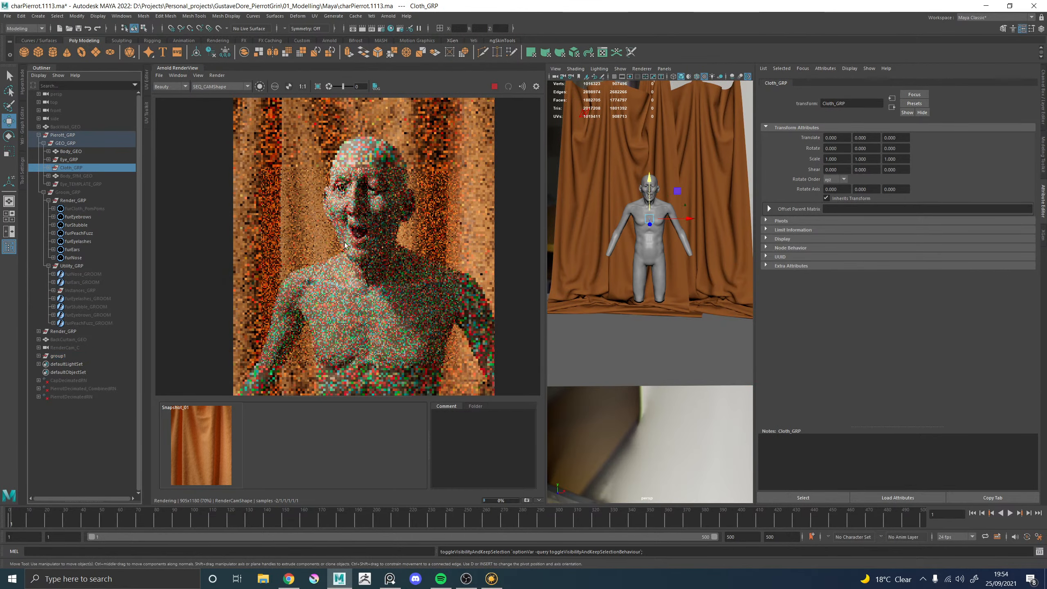
scroll(355, 250, "down", 2)
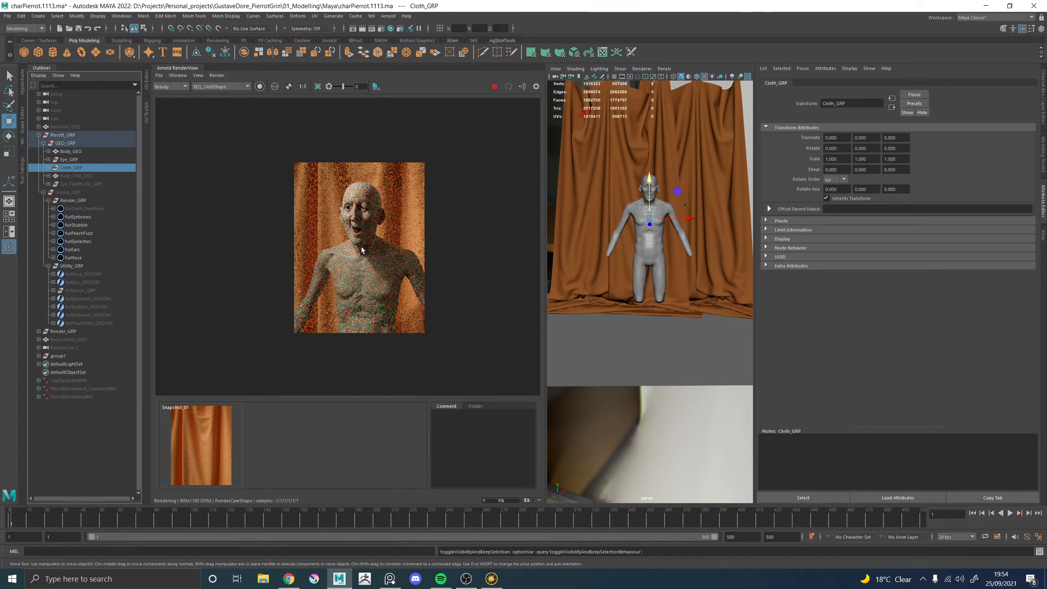
scroll(361, 250, "up", 1)
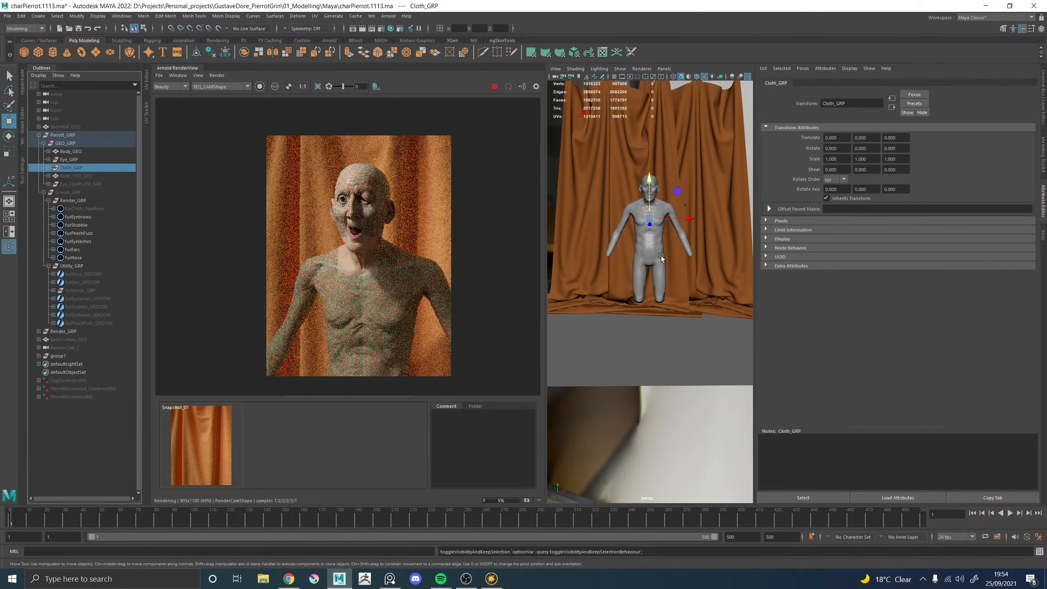
Raise the curtain and floor group to about 45.2 on Y so the floor meets the character's legs
left_click_drag(660, 236, 610, 239, "alt")
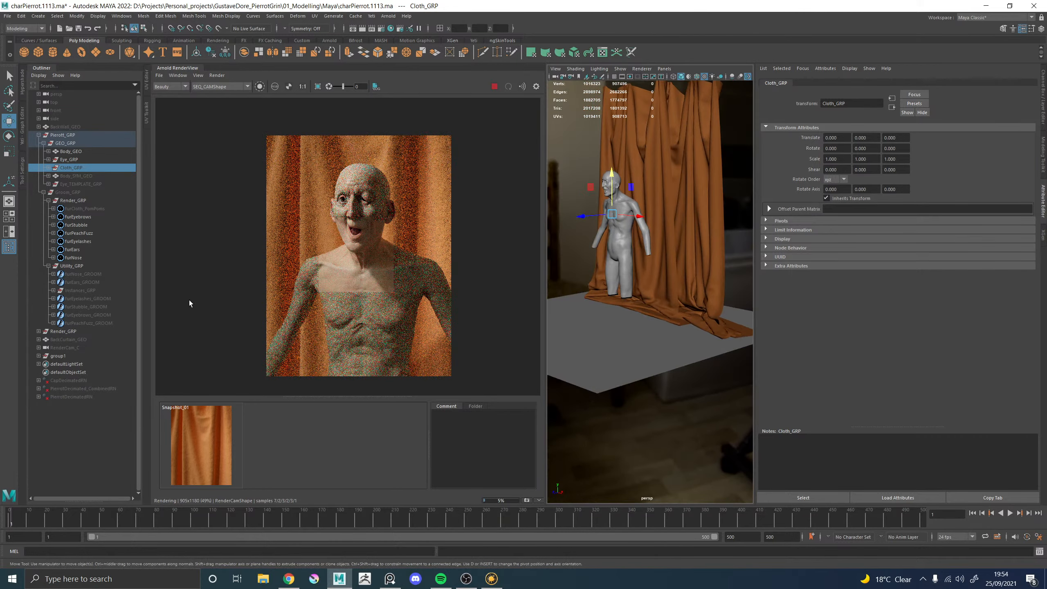
left_click(58, 356)
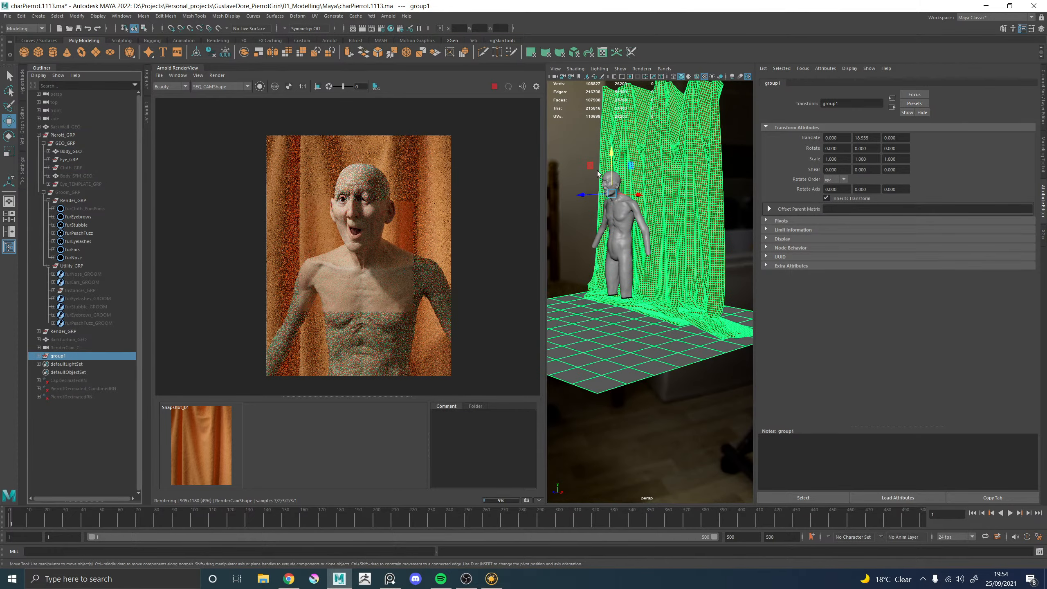
left_click_drag(609, 160, 613, 111)
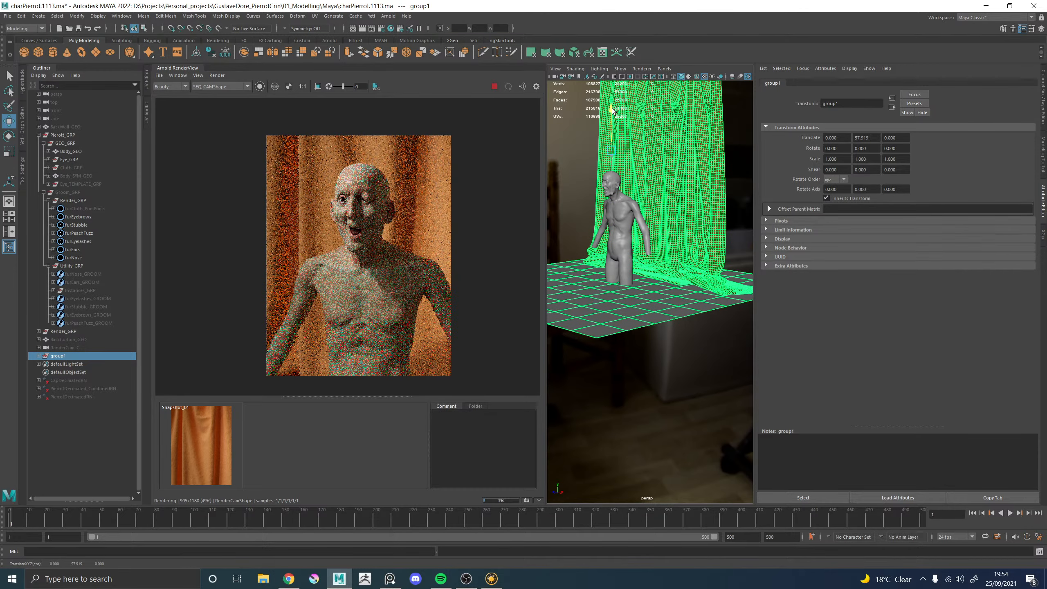
left_click_drag(613, 110, 607, 127)
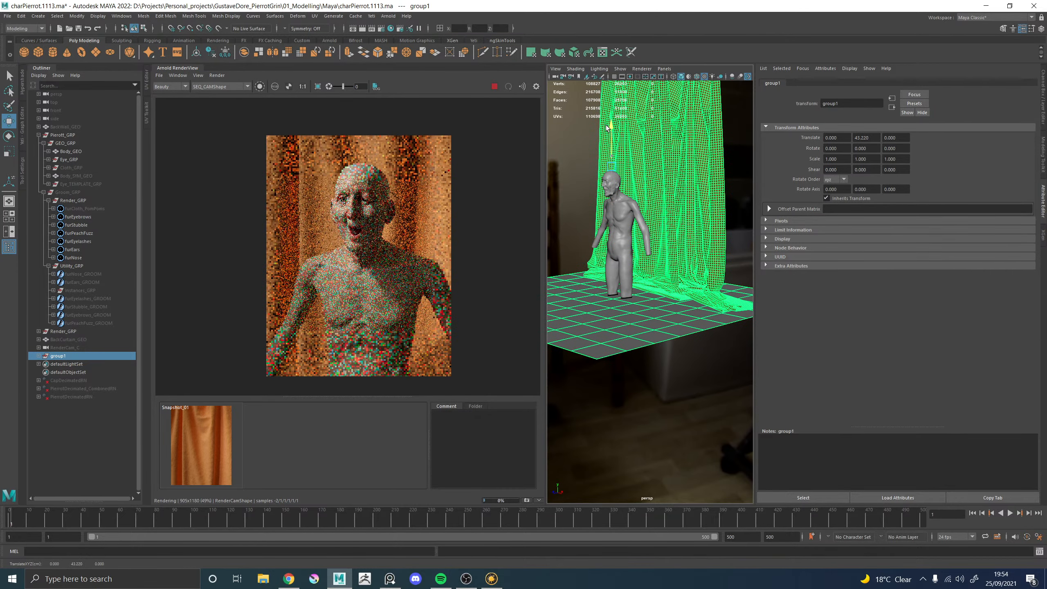
Inspect from several angles how the bottoms of the character's legs meet the raised floor plane
left_click_drag(607, 127, 715, 214, "alt")
right_click_drag(664, 272, 727, 303, "alt")
middle_click_drag(727, 304, 715, 256, "alt")
left_click_drag(700, 294, 673, 318, "alt")
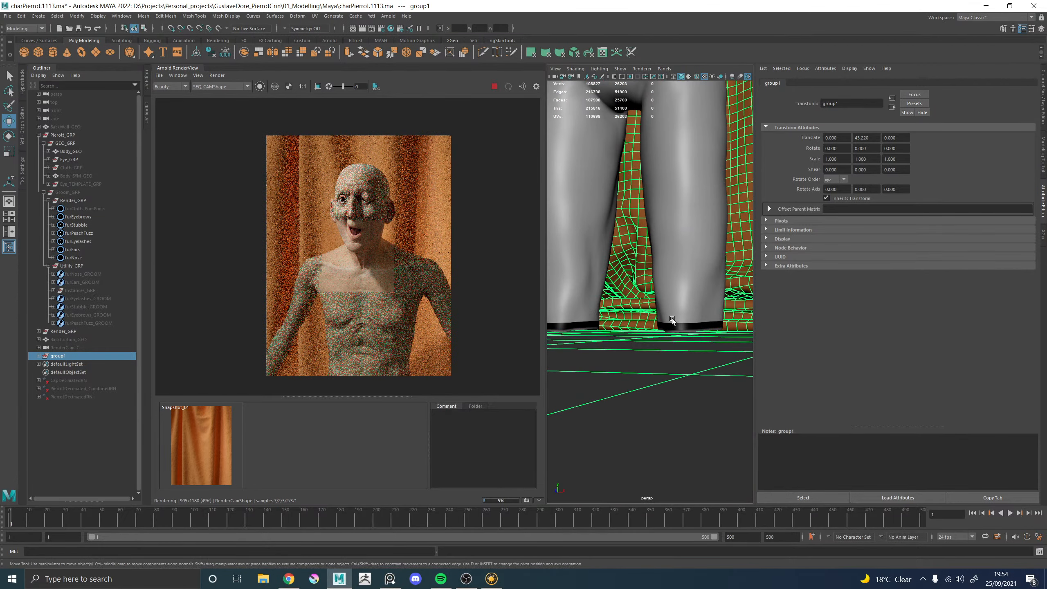
right_click_drag(688, 328, 716, 342, "alt")
middle_click_drag(714, 342, 636, 284, "alt")
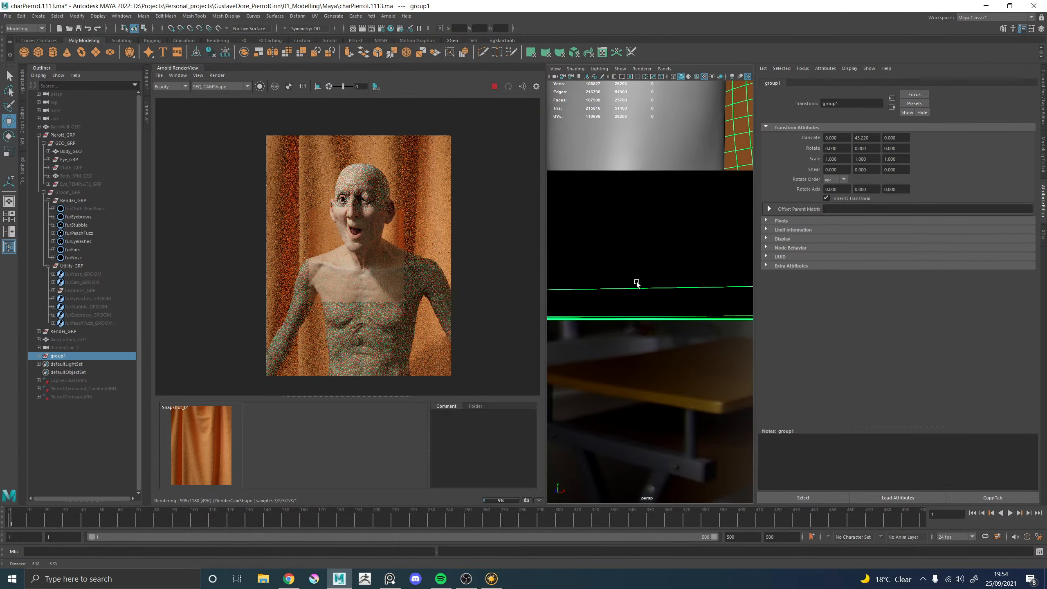
right_click_drag(636, 284, 671, 278, "alt")
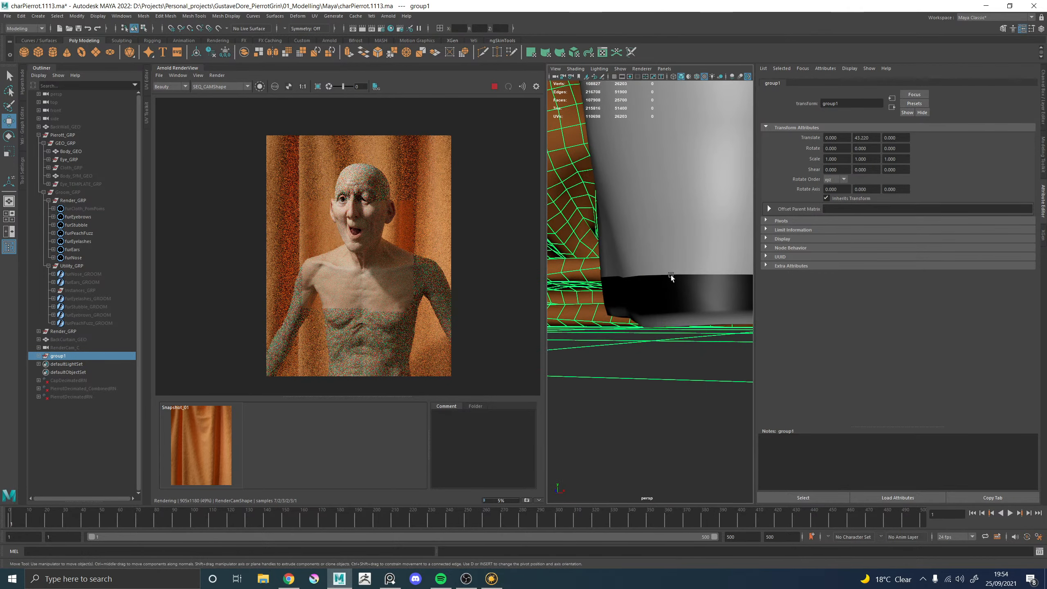
left_click(671, 276)
left_click_drag(671, 275, 632, 272, "alt")
right_click_drag(633, 271, 549, 256, "alt")
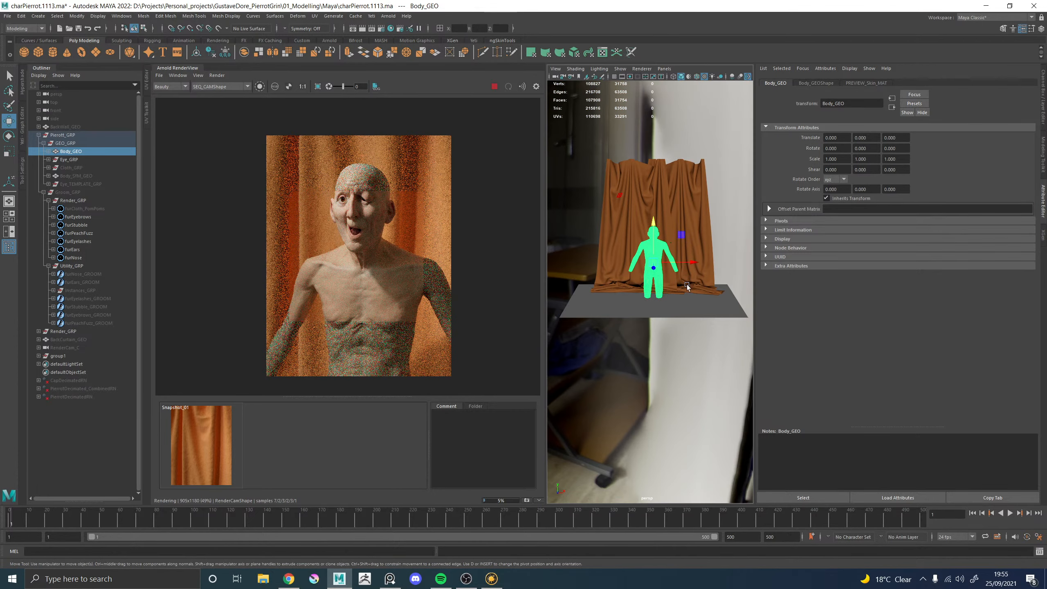
left_click_drag(615, 254, 592, 253, "alt")
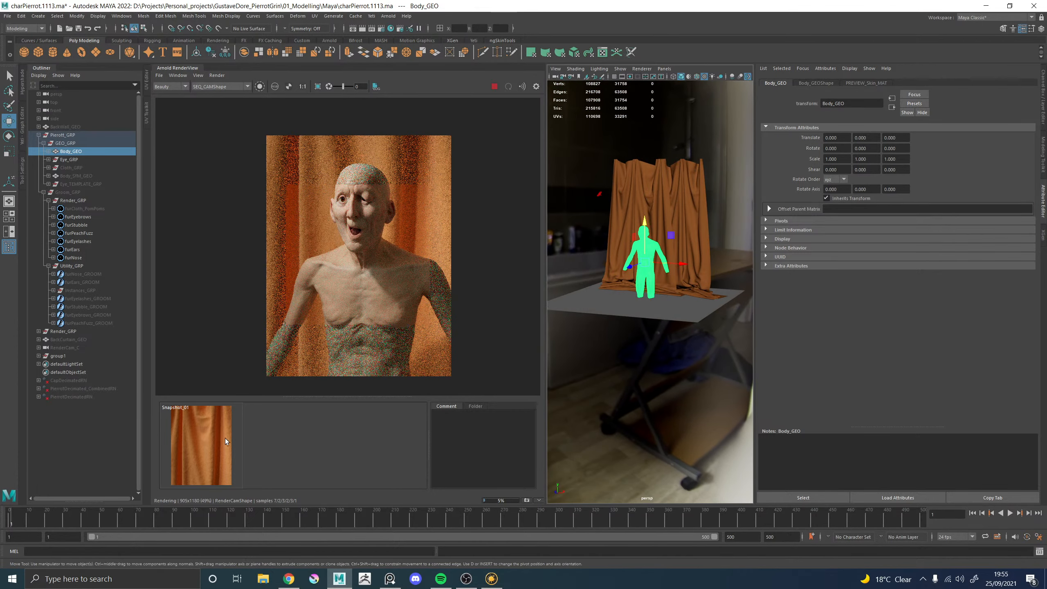
Compare the stored curtain snapshot with the current render, ending on the live render
left_click(203, 444)
left_click(203, 443)
left_click(203, 444)
left_click(202, 444)
left_click(202, 444)
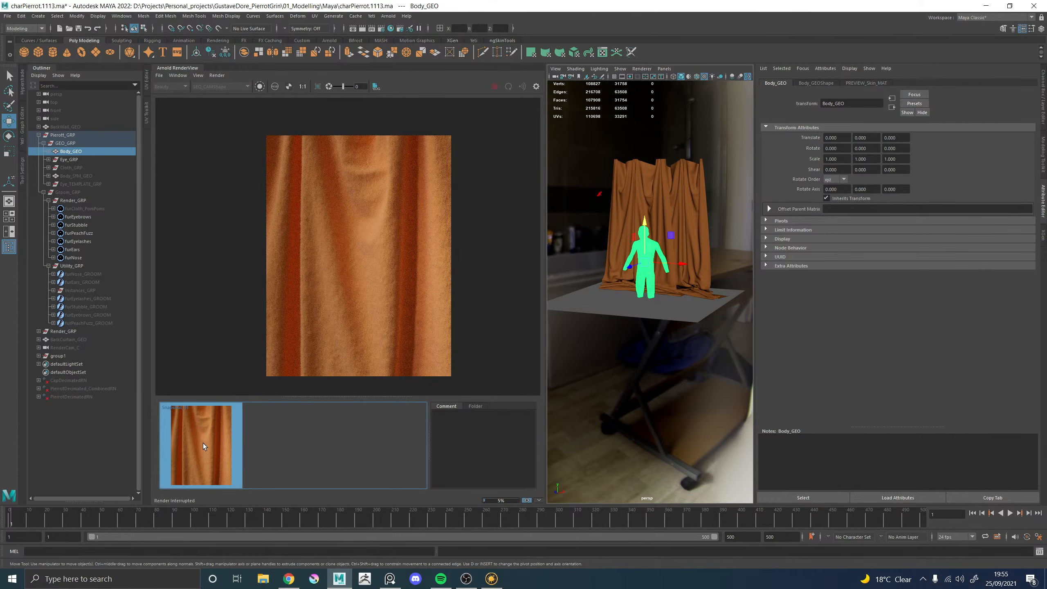
left_click(203, 443)
Lower the curtain and floor group to about 4.1 on Y and raise it back to about 47.1
left_click(674, 304)
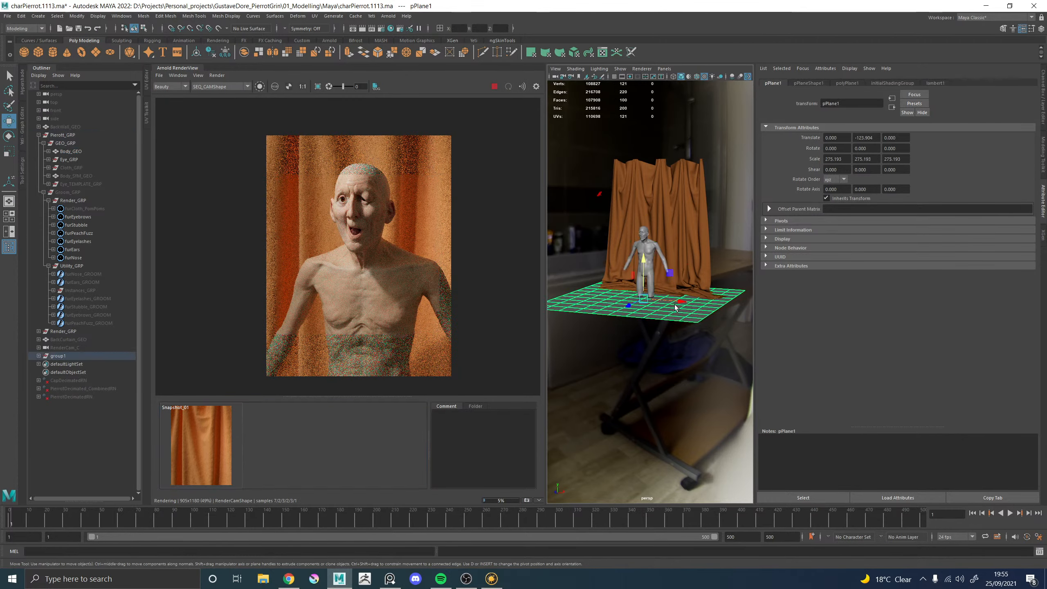
key("Up")
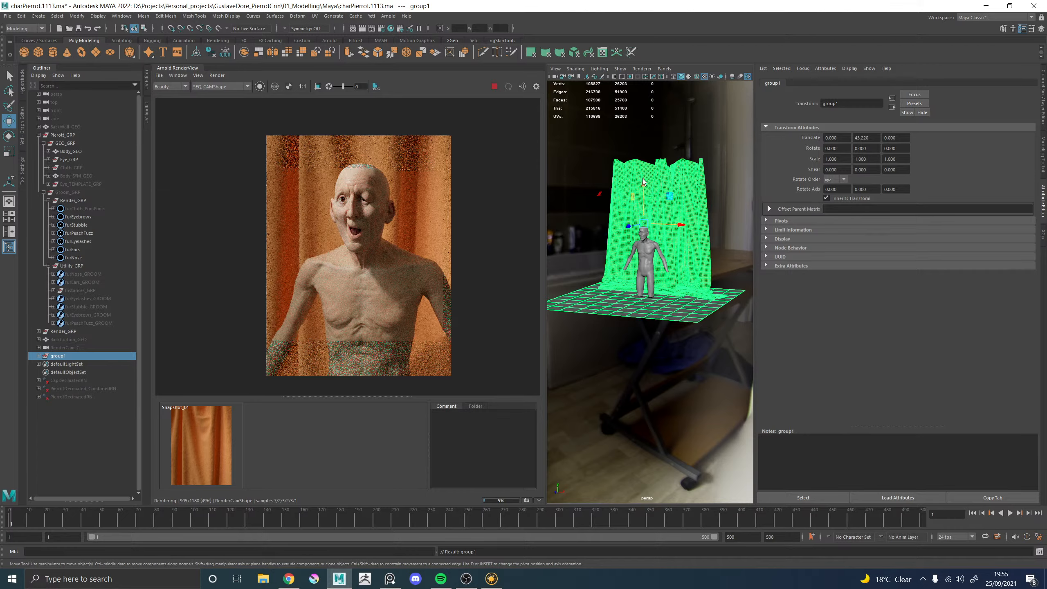
left_click_drag(643, 182, 641, 208)
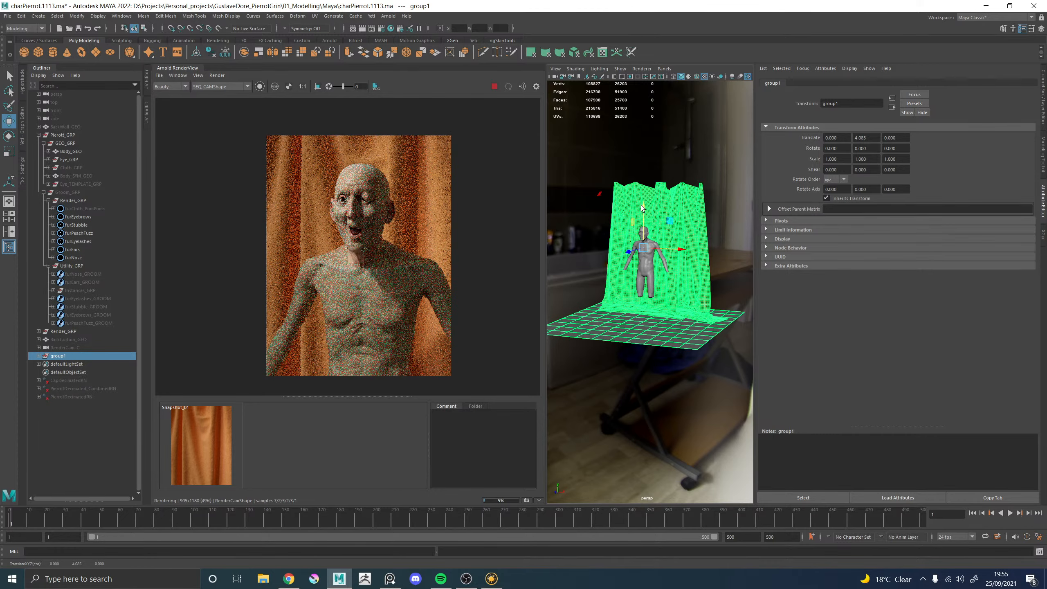
left_click_drag(644, 211, 640, 179)
Lower the curtain and floor group to about 43.2 on Y, checking the floor's height against the legs
mouse_move(610, 239)
left_mouse_down("alt")
mouse_move(718, 240)
mouse_move(603, 235)
mouse_move(608, 256)
left_mouse_up("alt")
right_click_drag(609, 256, 645, 252, "alt")
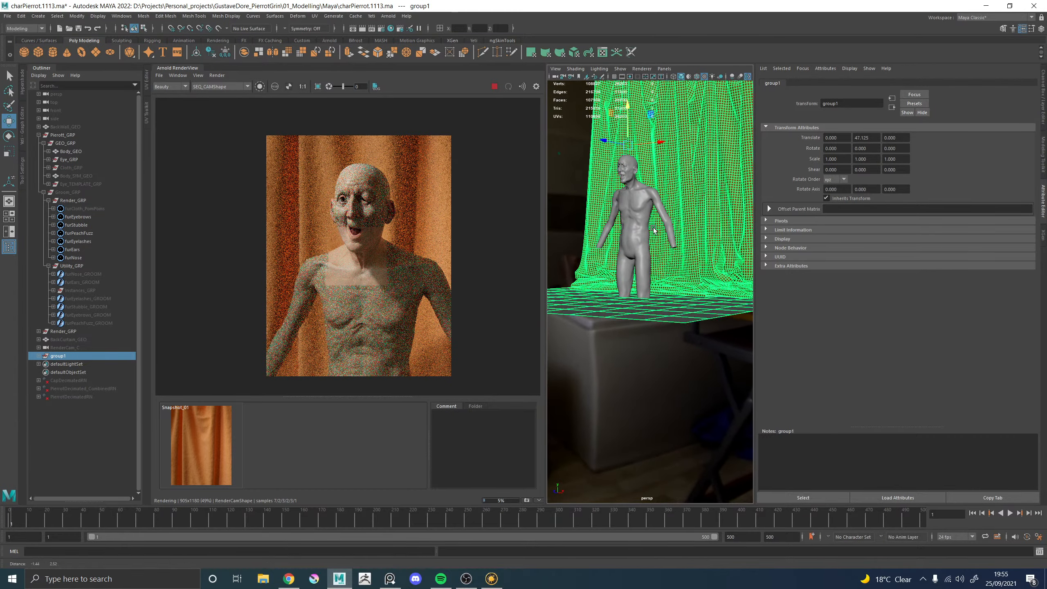
middle_click_drag(645, 252, 661, 287, "alt")
left_click_drag(661, 287, 639, 267, "alt")
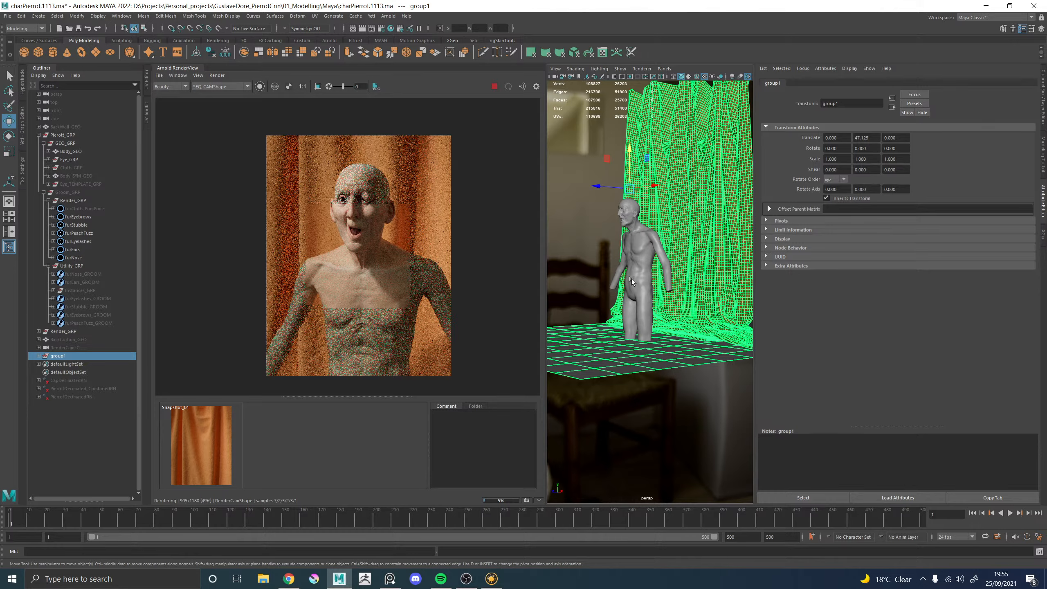
left_click_drag(627, 247, 665, 242, "alt")
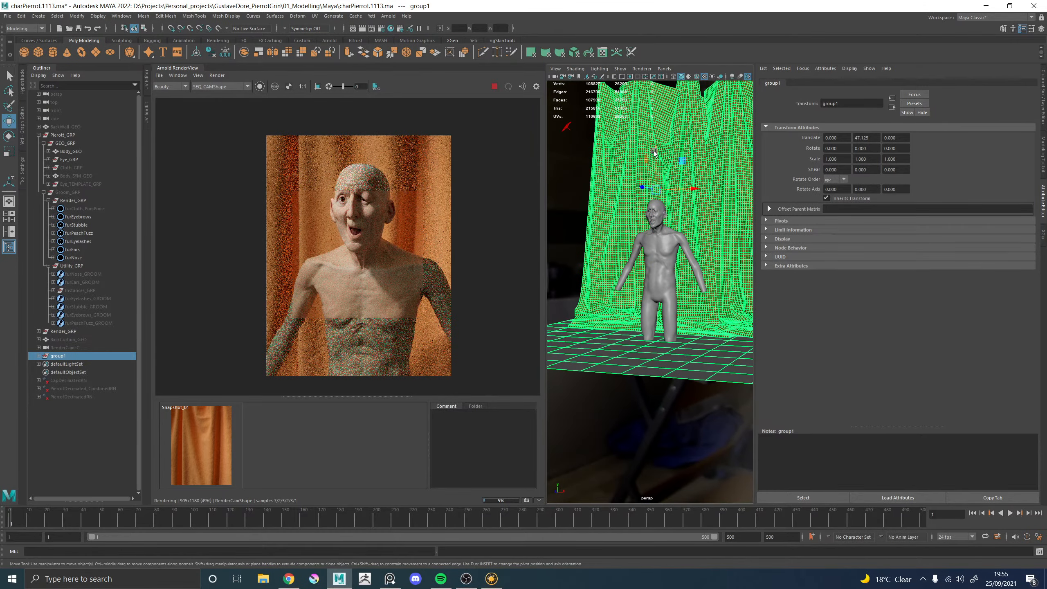
left_click_drag(657, 148, 660, 158)
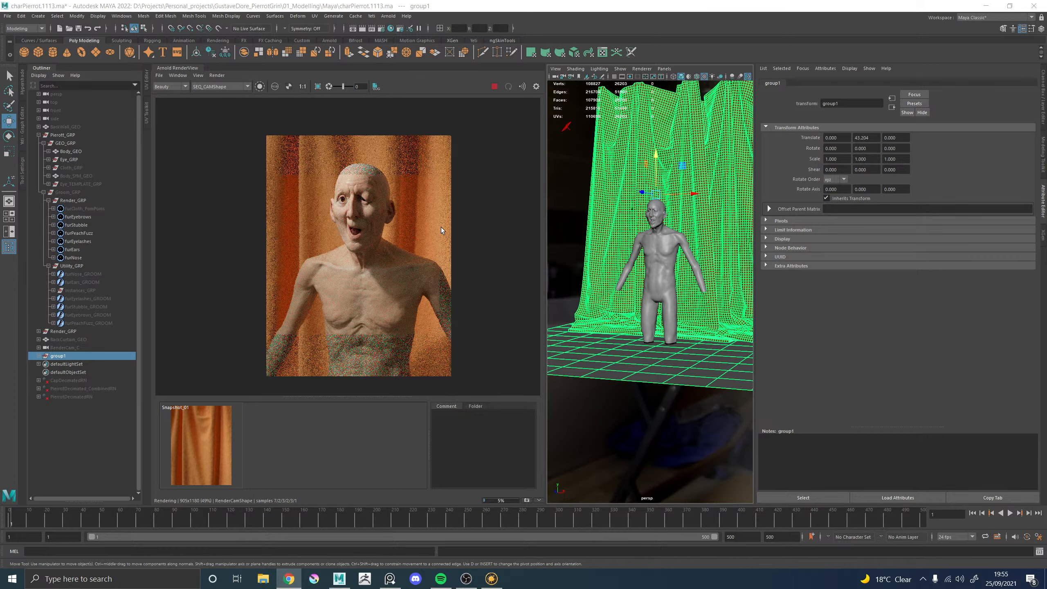
Check the character's head close up in the Arnold render and stop the render
scroll(368, 206, "up", 2)
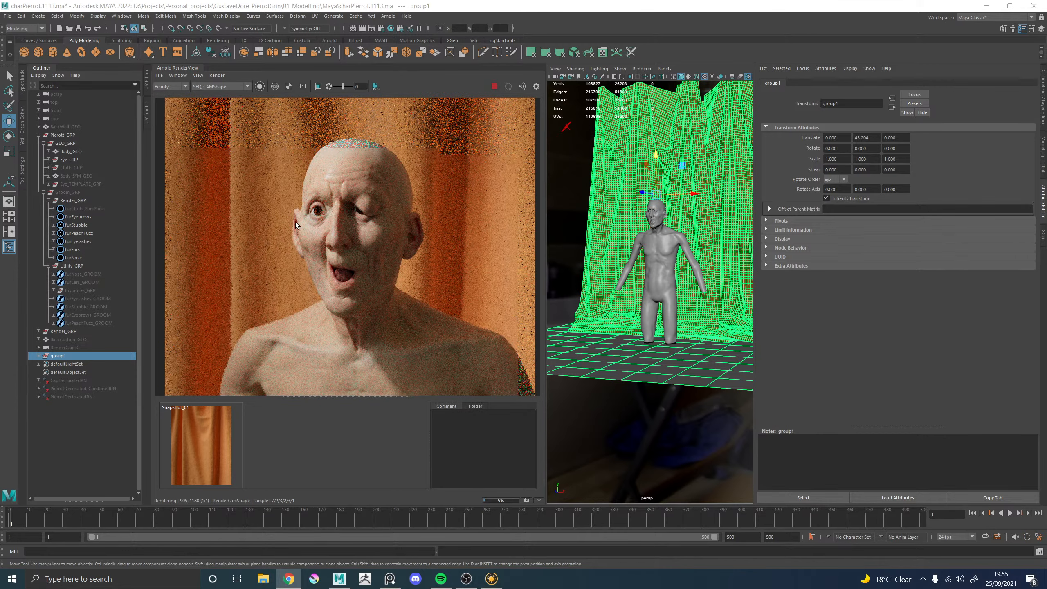
scroll(296, 222, "down", 2)
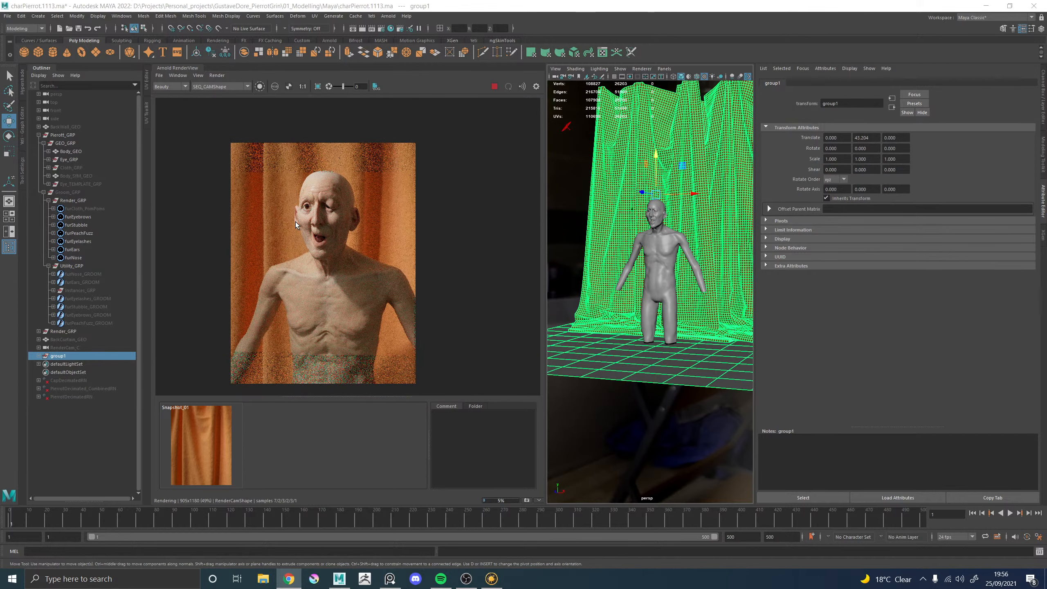
left_click(493, 87)
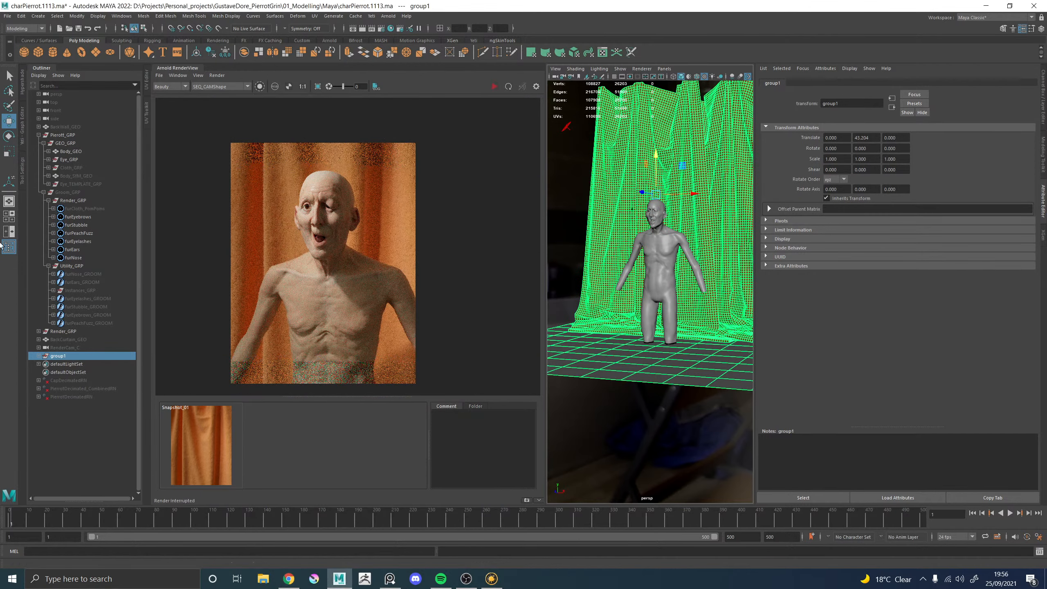
Unhide Cloth_GRP to dress the character again and collapse the Arnold RenderView so the viewport is enlarged
left_click(71, 167)
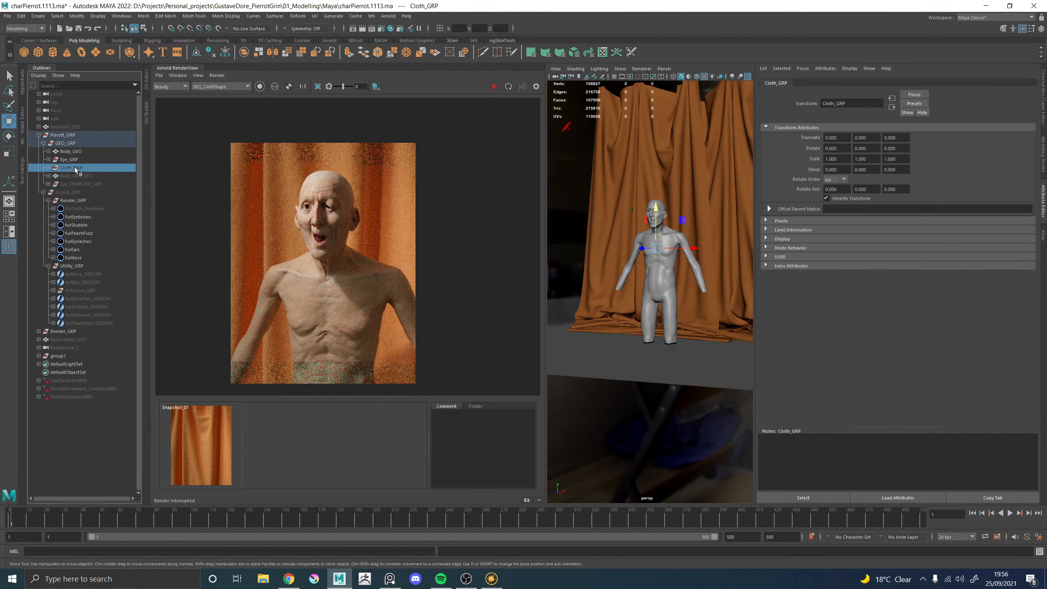
key("h")
left_click(590, 198)
left_click_drag(570, 202, 676, 203, "alt")
left_click(725, 167)
left_click(635, 182)
double_click(170, 67)
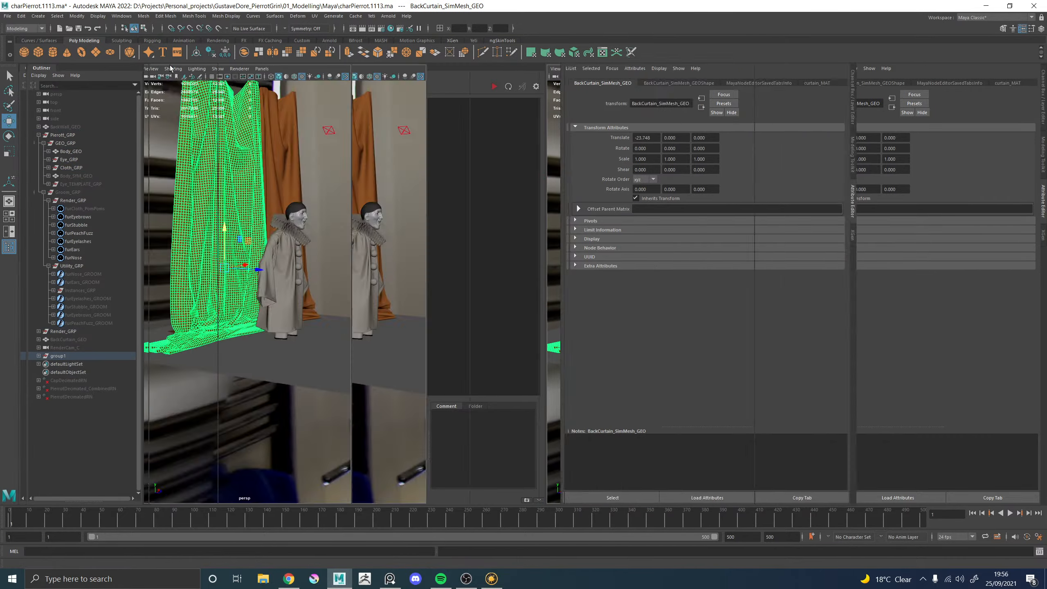
Examine the clothed character against the curtains and floor from the front and sides
left_click_drag(502, 216, 426, 197, "alt")
middle_click_drag(426, 197, 423, 302, "alt")
right_click_drag(423, 302, 373, 280, "alt")
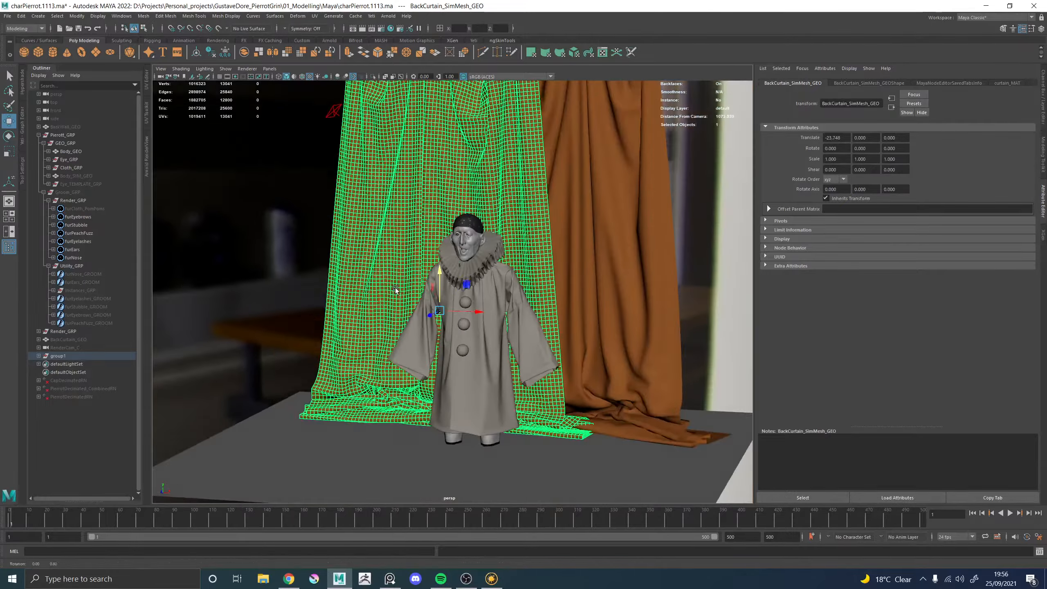
left_click(266, 243)
left_click_drag(373, 264, 403, 270, "alt")
right_click_drag(403, 268, 344, 265, "alt")
mouse_move(345, 264)
left_mouse_down("alt")
mouse_move(402, 265)
mouse_move(352, 262)
mouse_move(364, 264)
left_mouse_up("alt")
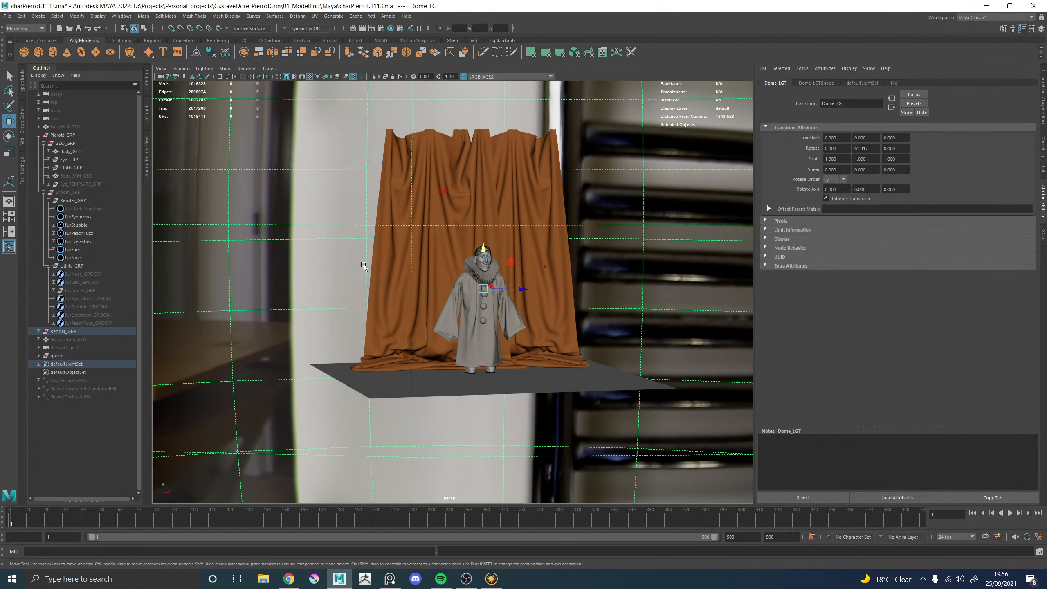
right_click_drag(422, 313, 445, 326, "alt")
left_click_drag(381, 388, 409, 405, "alt")
right_click_drag(409, 404, 427, 440, "alt")
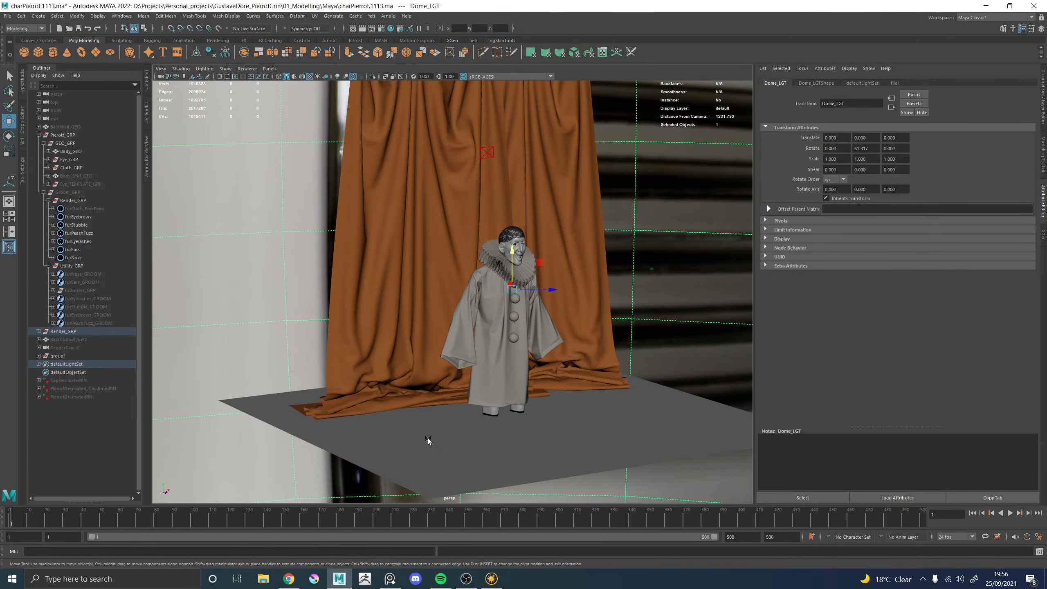
Select the curtain and floor group and set its Y translation to 0
left_click(428, 440)
left_click(425, 400)
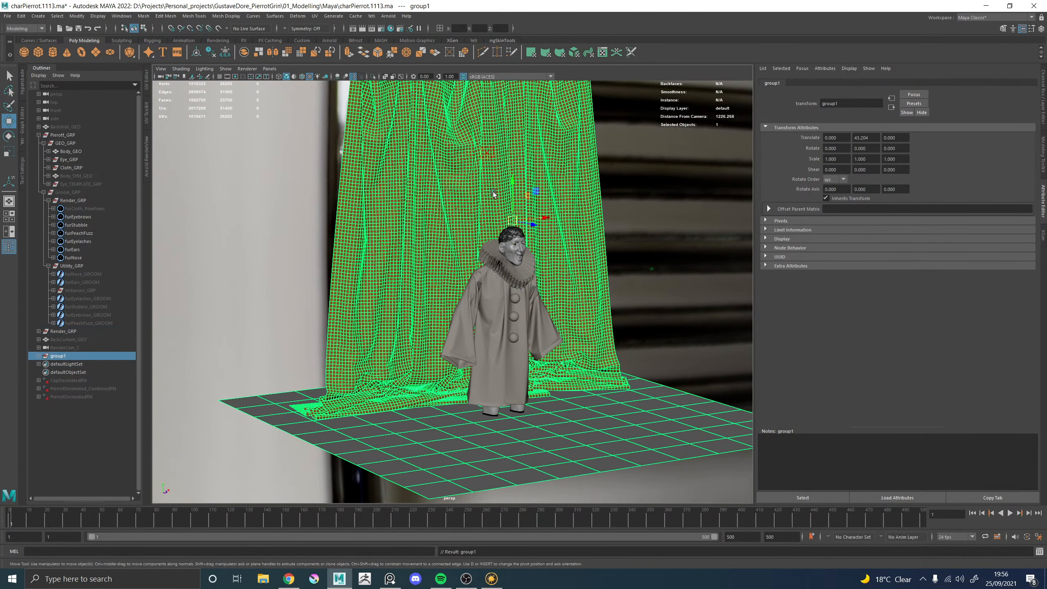
left_click_drag(511, 184, 512, 209)
left_click_drag(567, 253, 403, 224, "alt")
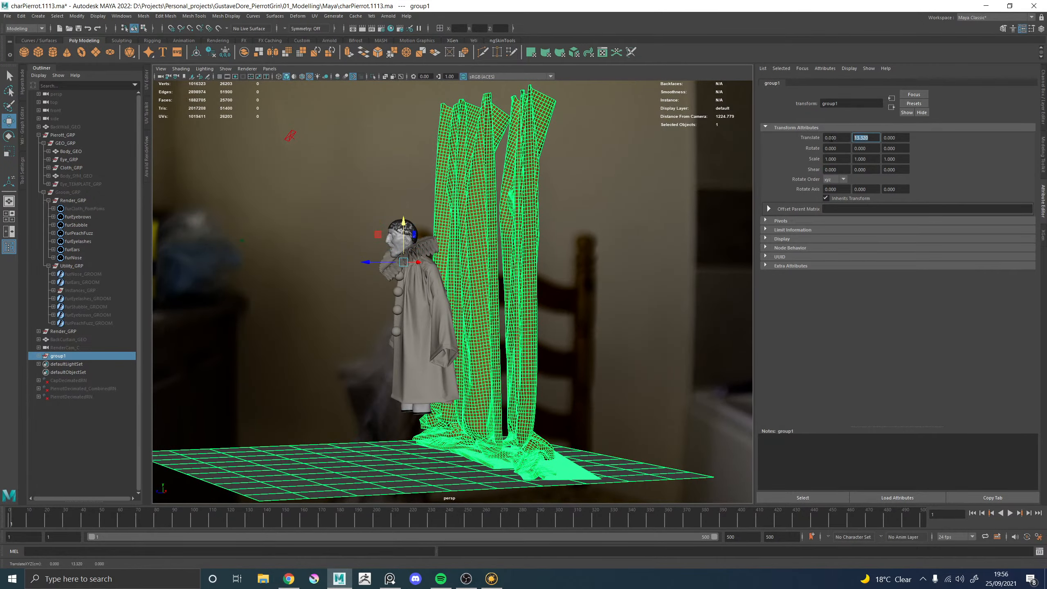
type("0")
key("Return")
Review the lowered curtains and floor around the character from the side and front
right_click_drag(511, 281, 450, 281, "alt")
left_click_drag(449, 282, 467, 237, "alt")
mouse_move(543, 260)
left_mouse_down("alt")
mouse_move(467, 310)
mouse_move(488, 304)
mouse_move(513, 322)
left_mouse_up("alt")
left_click(548, 295)
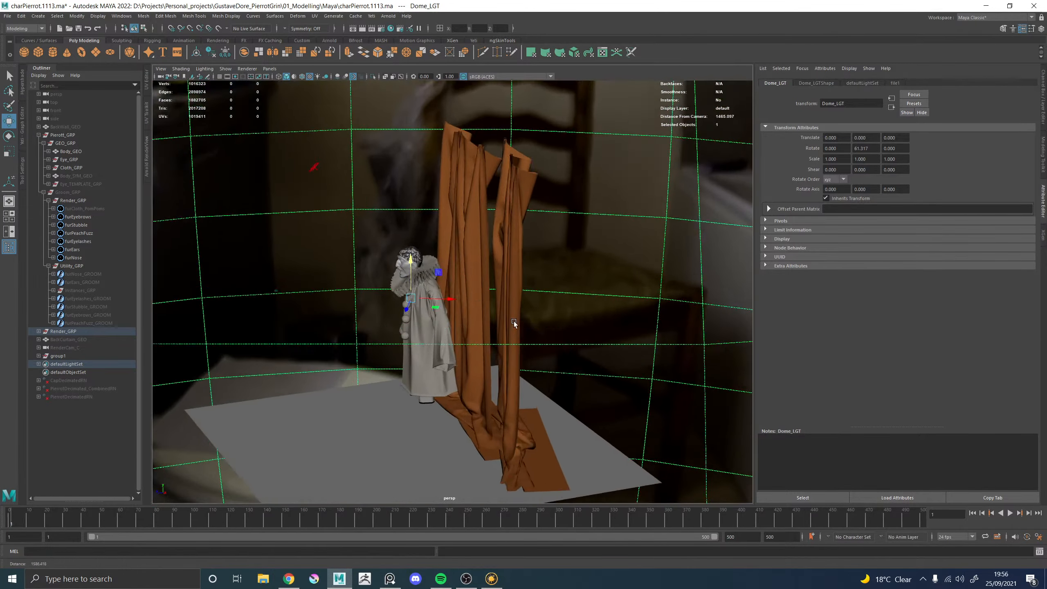
scroll(514, 321, "up", 5)
left_click_drag(457, 305, 602, 294, "alt")
left_click(702, 244)
left_click_drag(424, 274, 476, 285, "alt")
Set the persp camera's focal length to 50
left_click(162, 77)
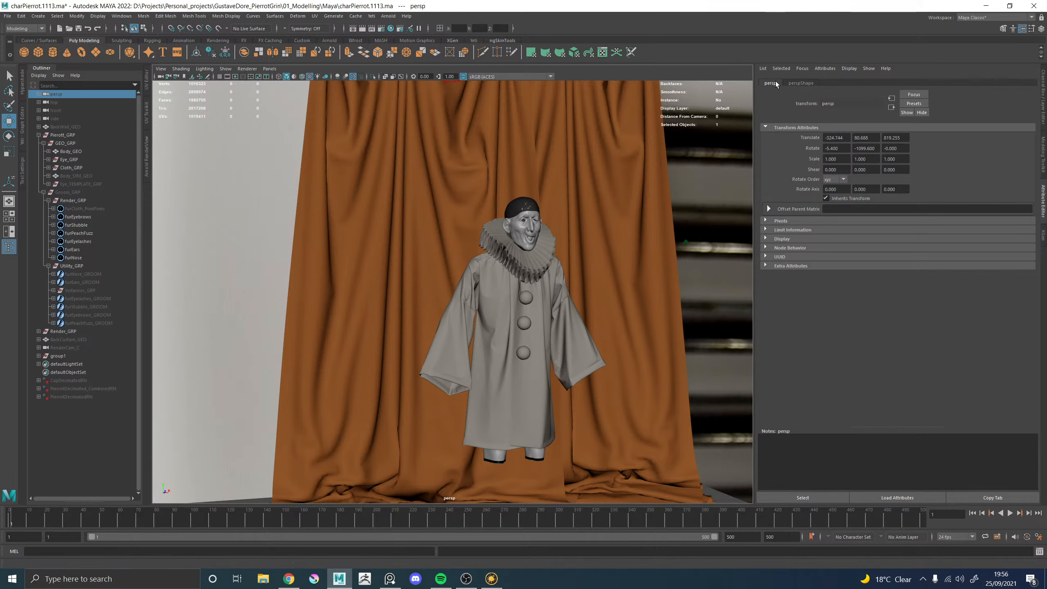
left_click(801, 83)
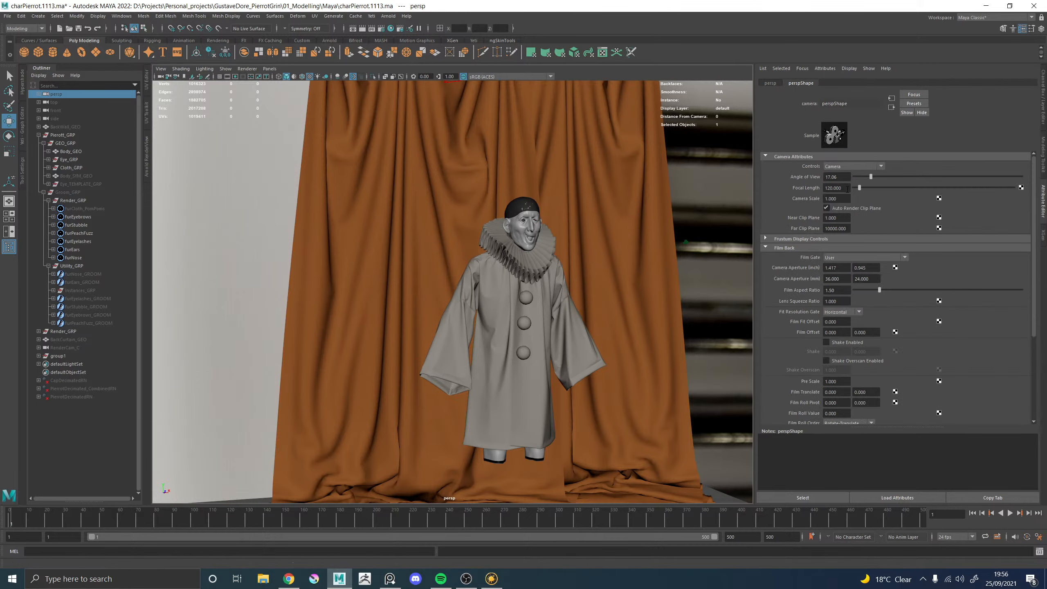
type("50")
key("Return")
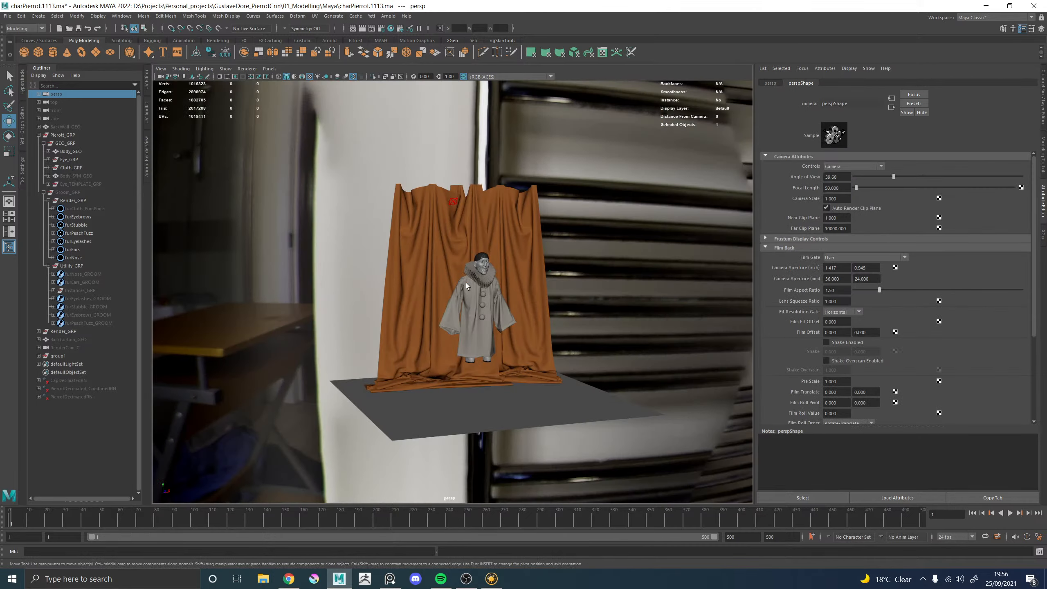
Inspect the character and curtain backdrop from several angles with the wider lens, and frame Body_GEO
right_click_drag(466, 284, 605, 311, "alt")
left_click_drag(605, 311, 343, 302, "alt")
left_click(344, 302)
middle_click_drag(344, 303, 371, 285, "alt")
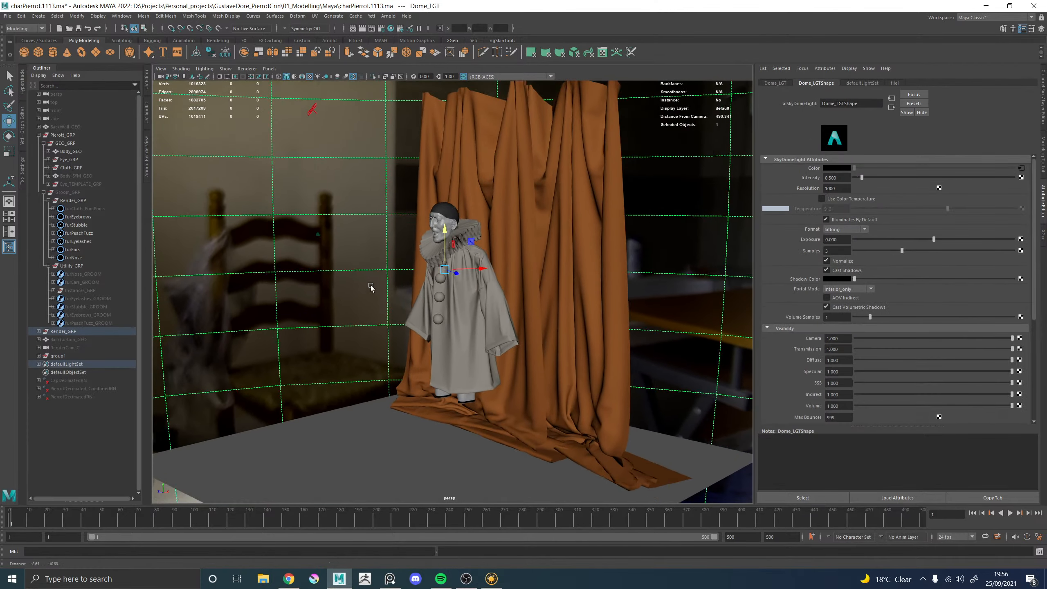
left_click_drag(370, 285, 468, 307, "alt")
left_click_drag(424, 310, 388, 306, "alt")
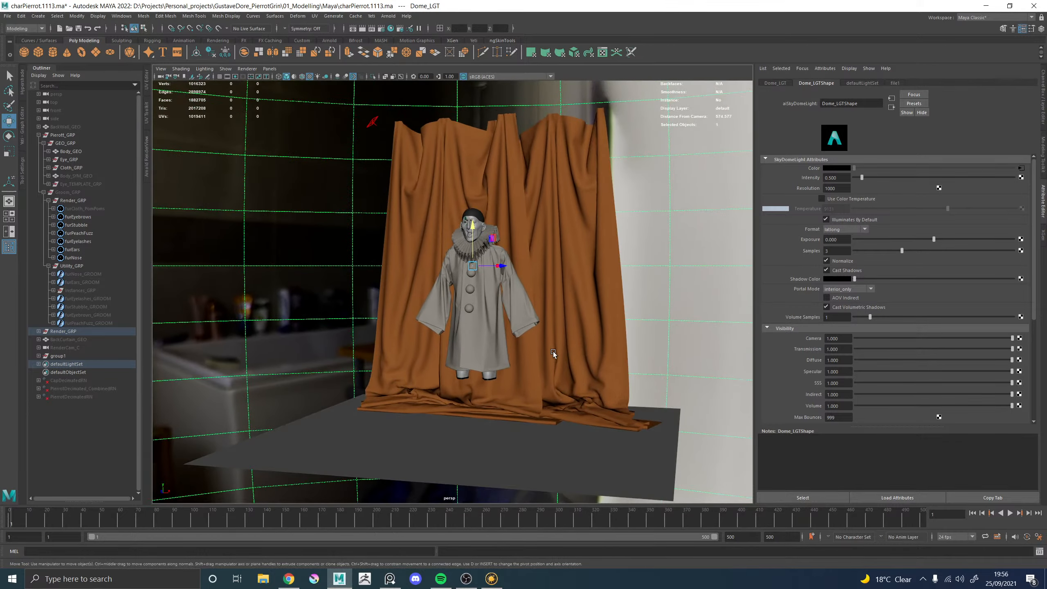
left_click_drag(474, 324, 585, 297, "alt")
middle_click_drag(400, 287, 396, 342, "alt")
right_click_drag(395, 342, 412, 341, "alt")
left_click_drag(412, 341, 474, 256, "alt")
left_click(486, 255)
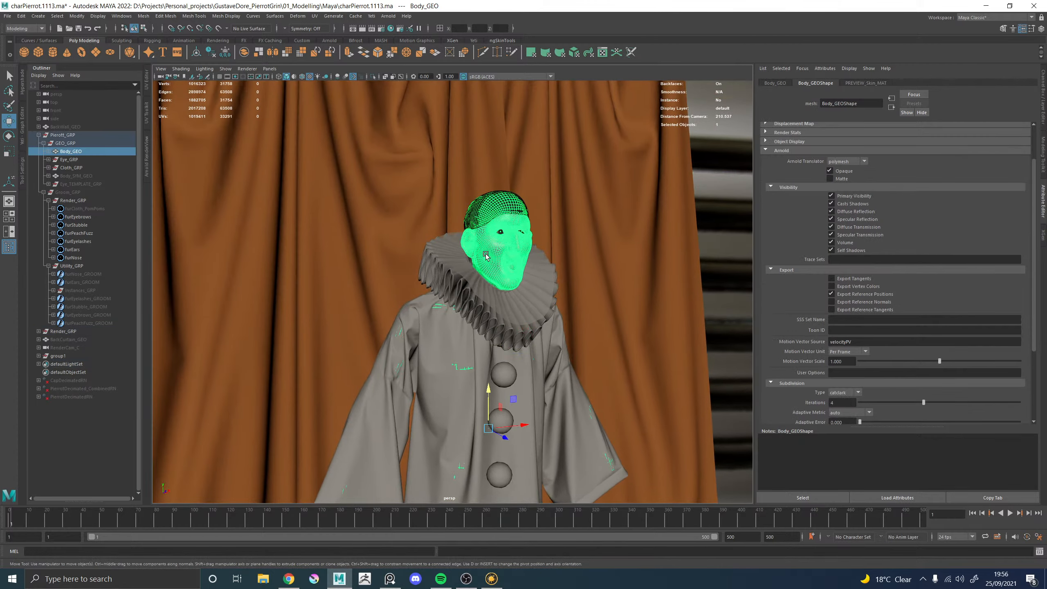
key("f")
Look through SEQ_CAM in the viewport and select the simulated curtain behind the character's head
left_click(270, 69)
mouse_move(299, 78)
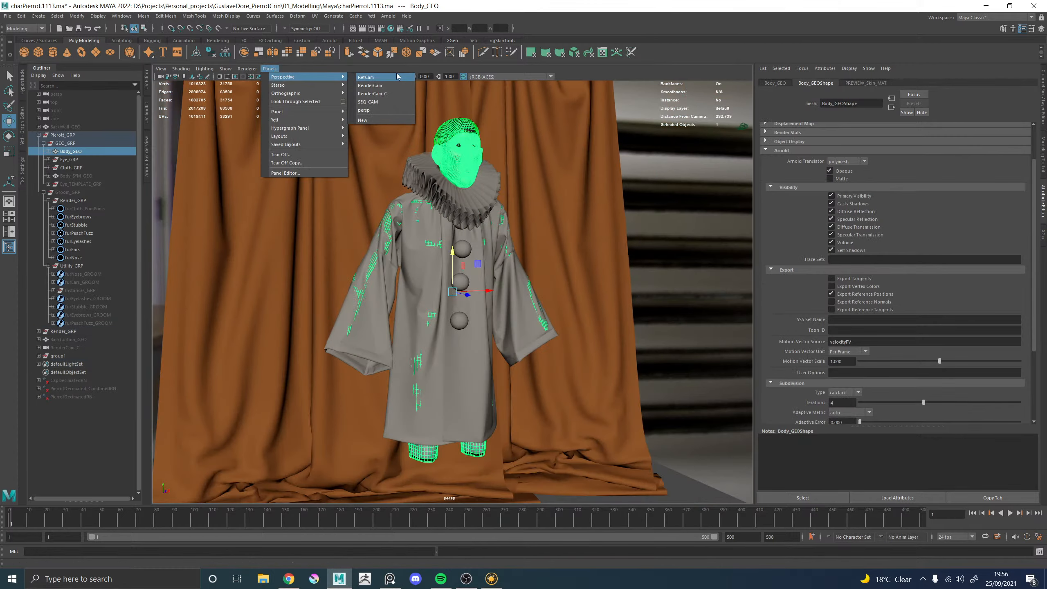
left_click(361, 101)
left_click(666, 217)
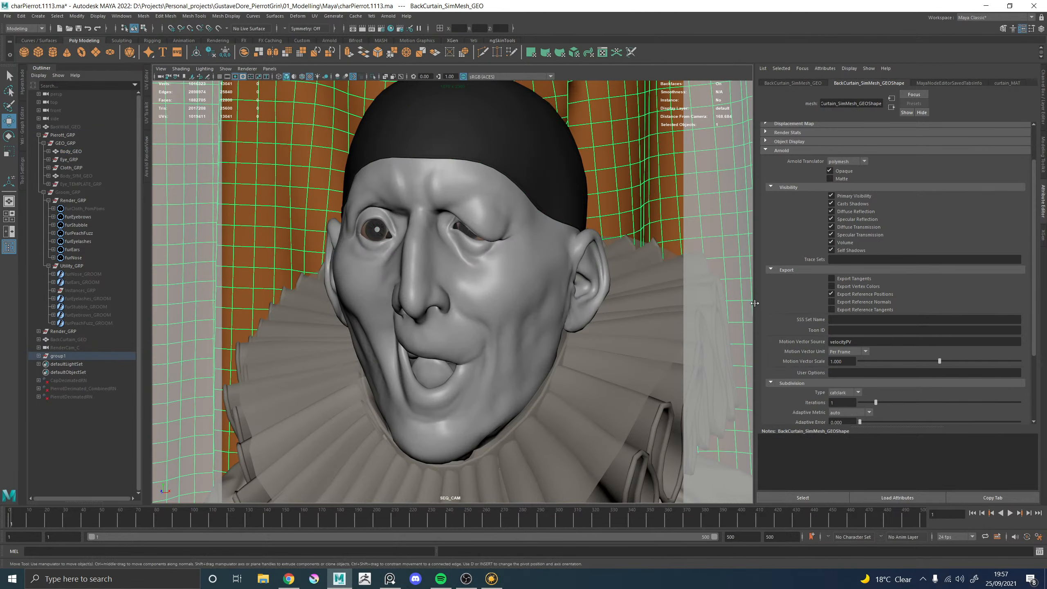
Narrow the viewport to show the full camera frame, play the camera animation and return to frame 1
left_click_drag(754, 304, 508, 312)
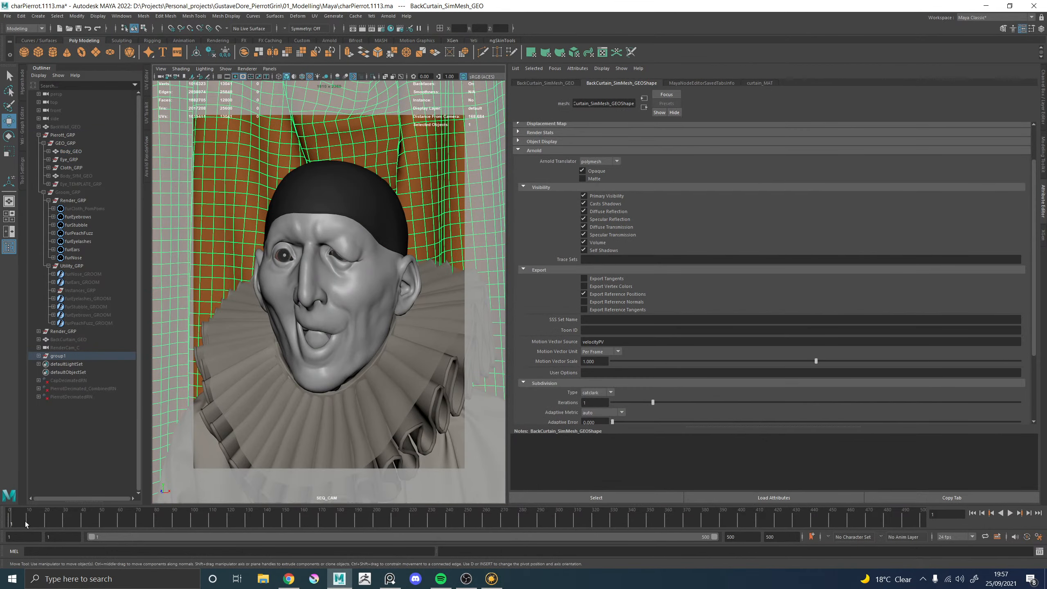
key("alt+v")
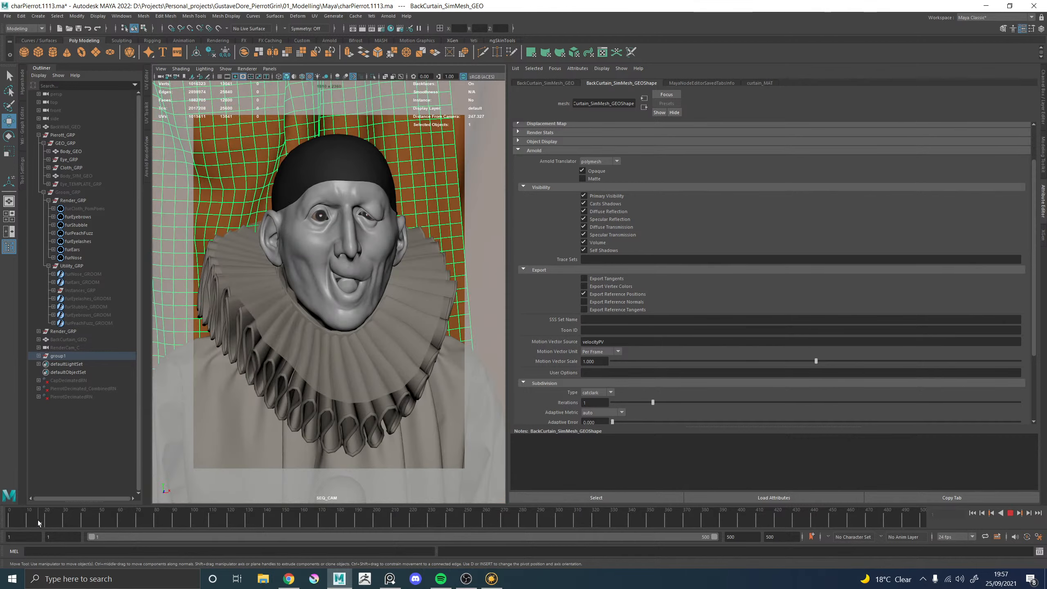
left_click(11, 521)
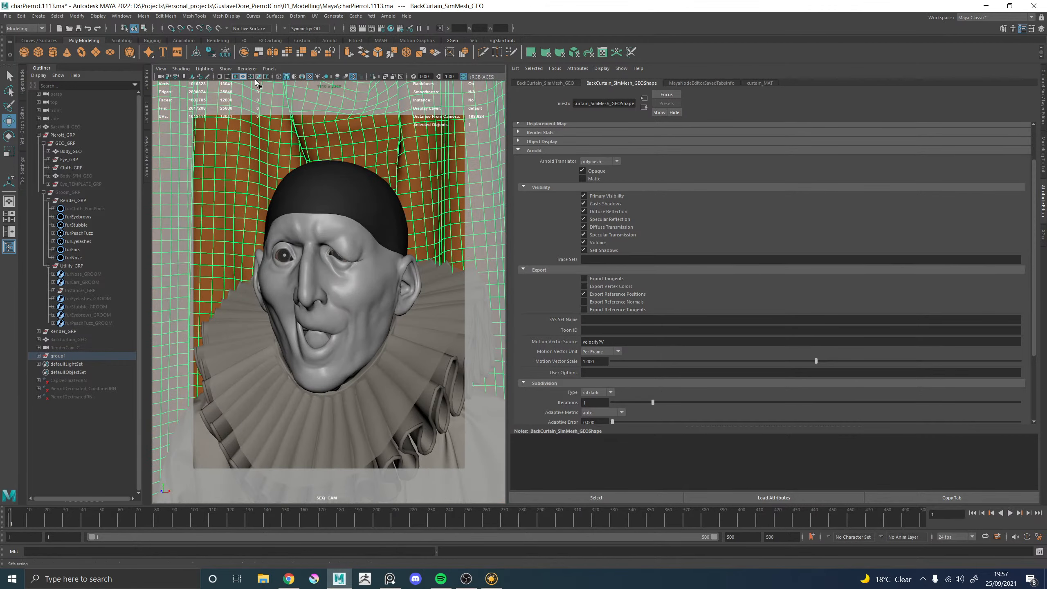
Show two viewports side by side, one looking through SEQ_CAM with textured shading and the other through persp
key("space")
key("space")
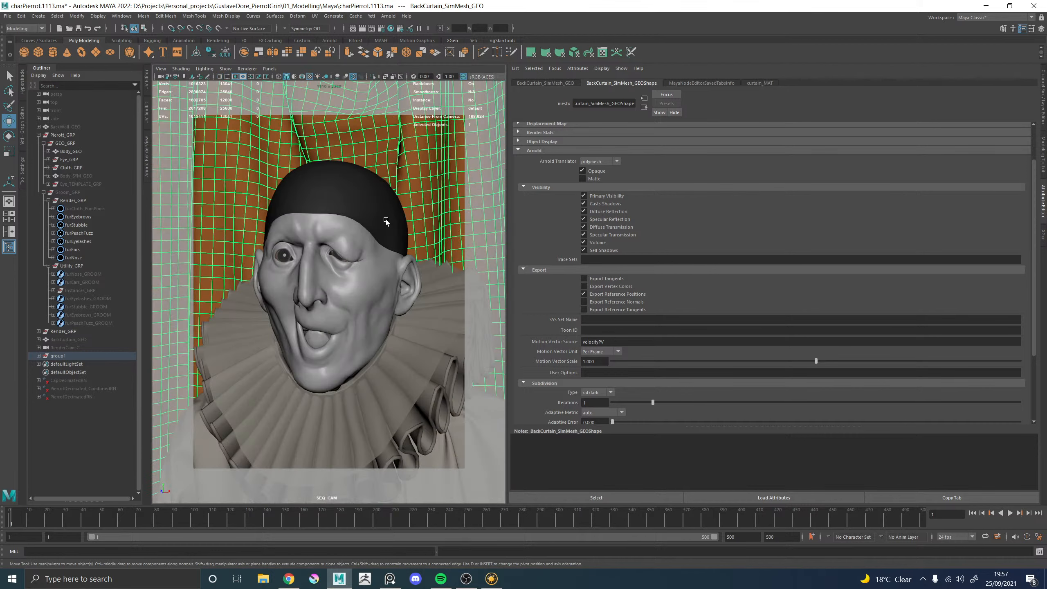
key("space")
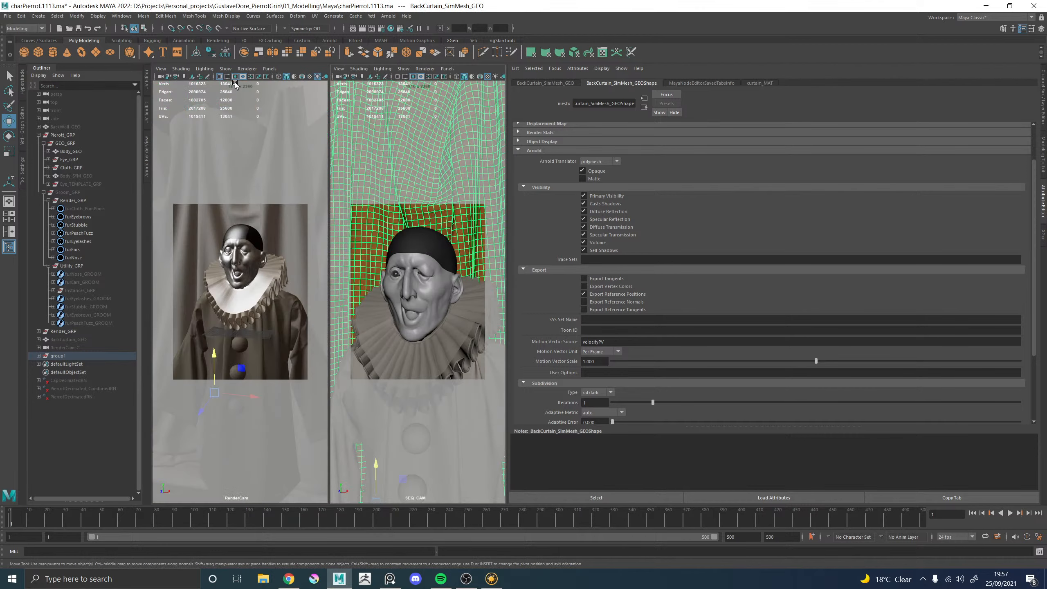
left_click(270, 68)
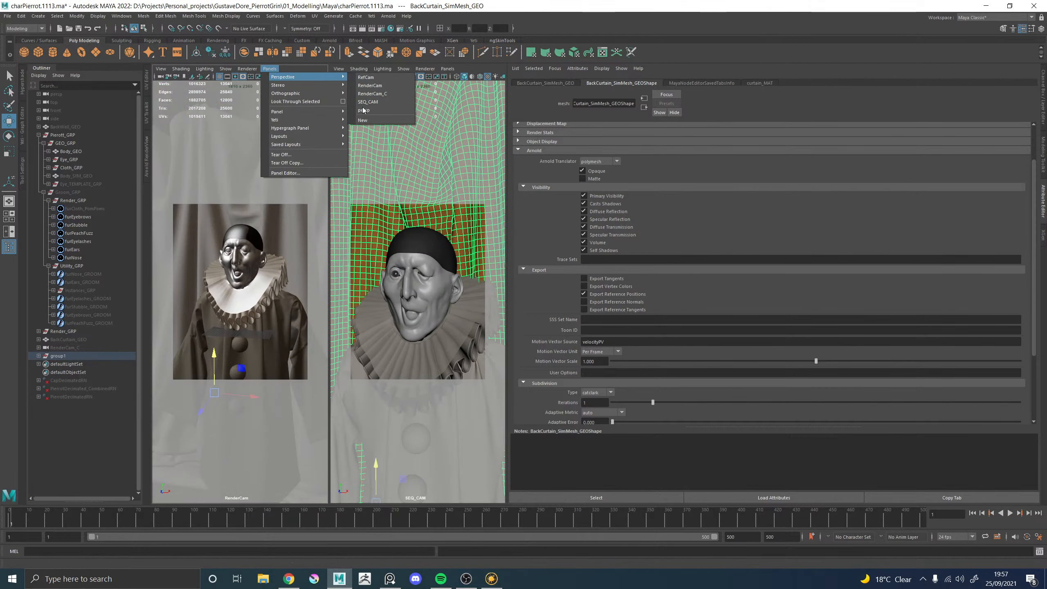
left_click(384, 101)
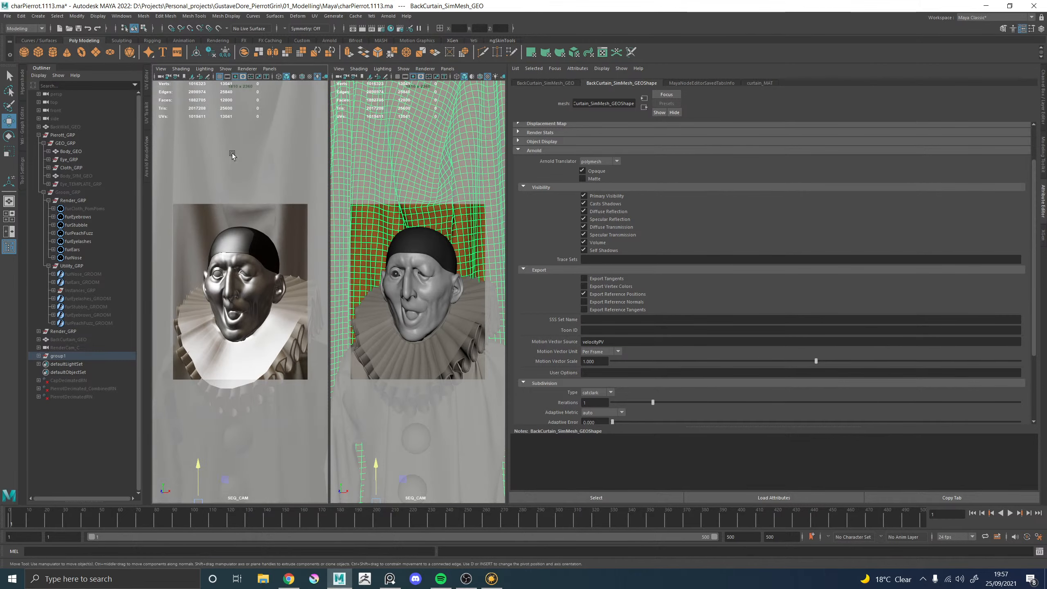
key("6")
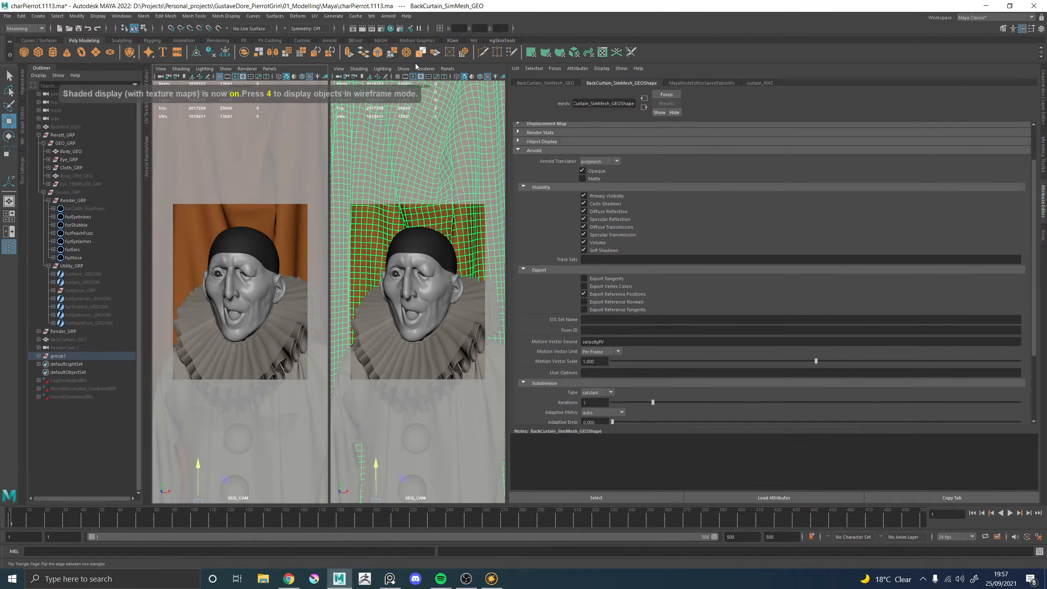
left_click(447, 68)
mouse_move(495, 77)
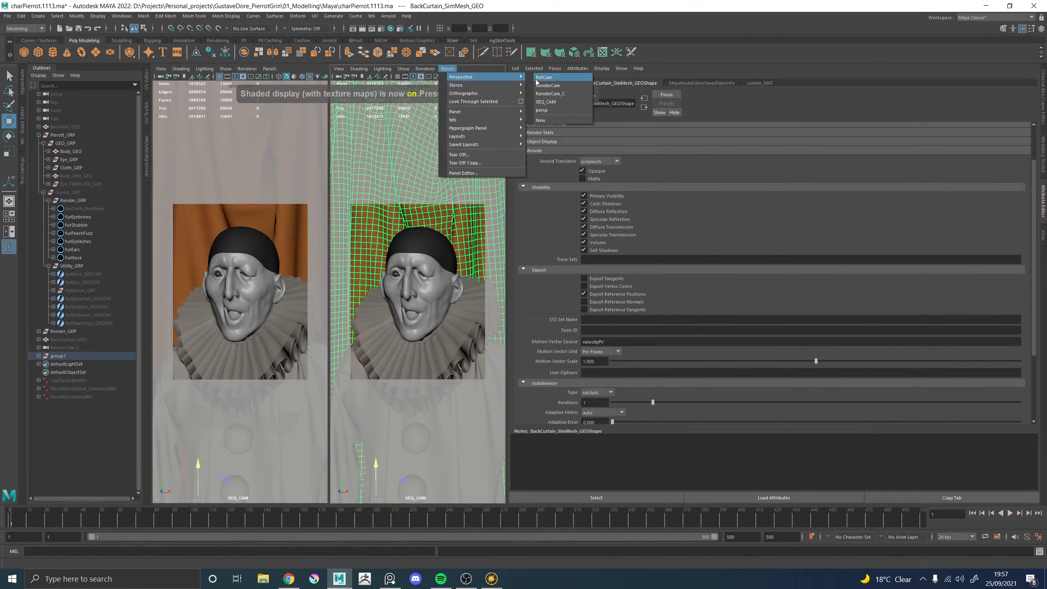
left_click(541, 110)
Duplicate the simulated curtain twice and move and rotate the copies to extend the backdrop on both sides of the original
key("ctrl+d")
left_click_drag(409, 257, 338, 276, "alt")
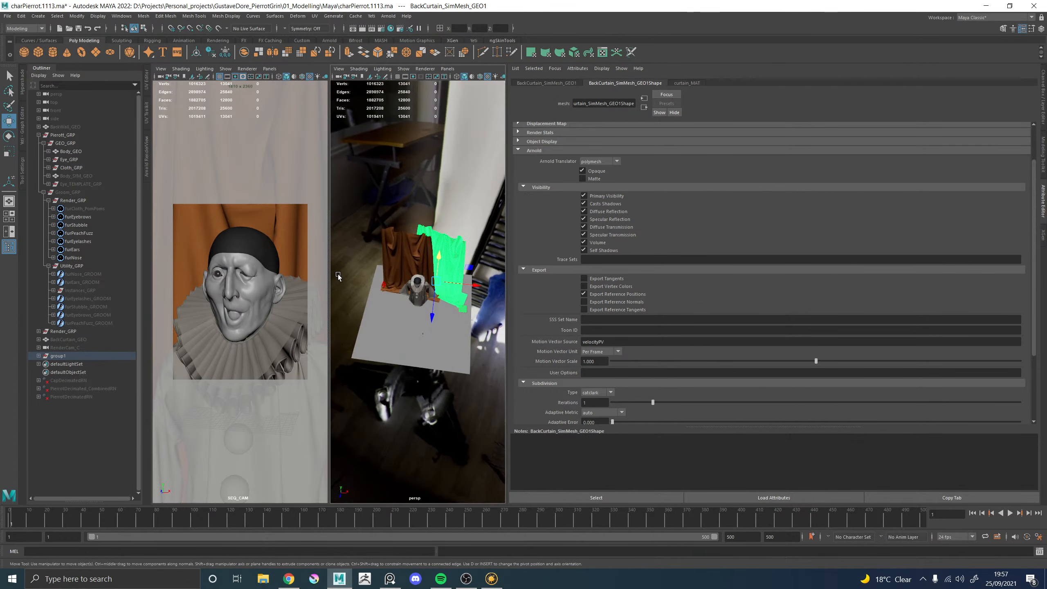
key("ctrl+d")
left_click_drag(475, 286, 389, 310)
key("e")
key("w")
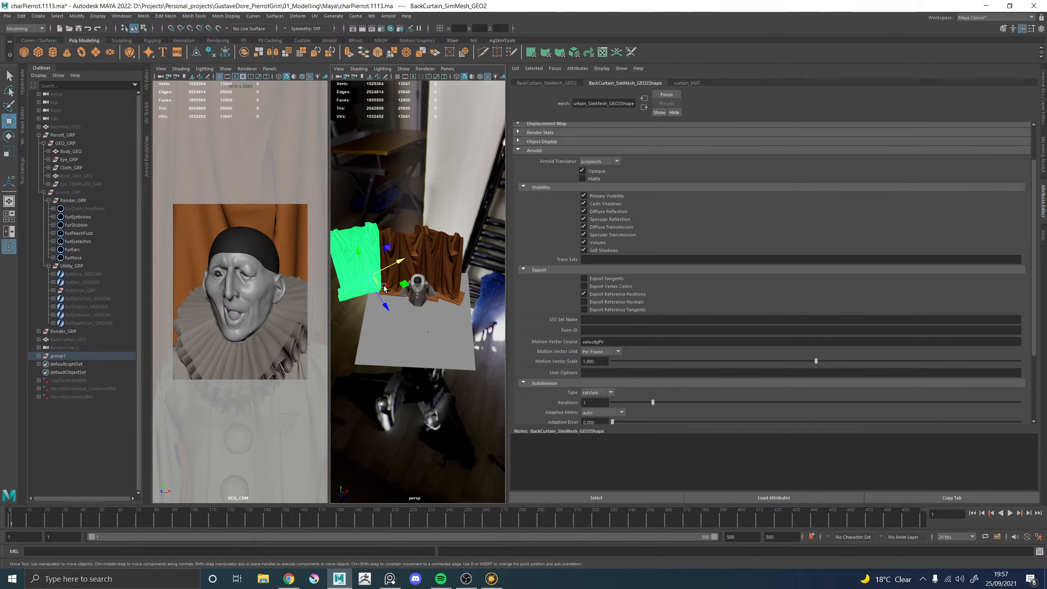
mouse_move(399, 263)
left_mouse_down()
mouse_move(413, 252)
mouse_move(428, 273)
mouse_move(409, 246)
left_mouse_up()
left_click(460, 222)
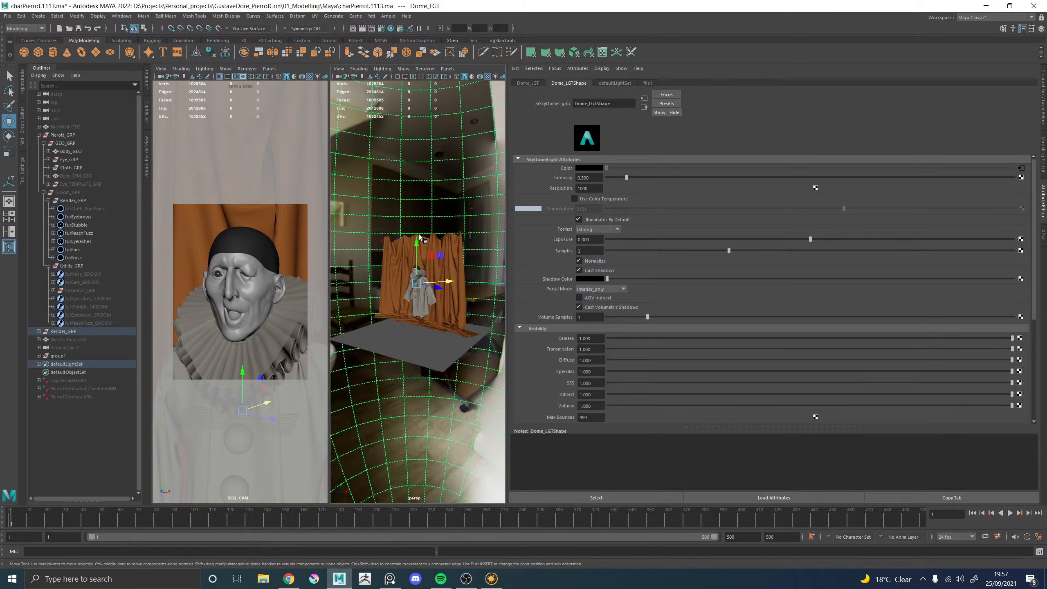
Inspect the widened curtain backdrop from the front in the persp view and scrub the timeline to frame 5
left_click_drag(419, 239, 446, 227, "alt")
right_click_drag(437, 227, 461, 218, "alt")
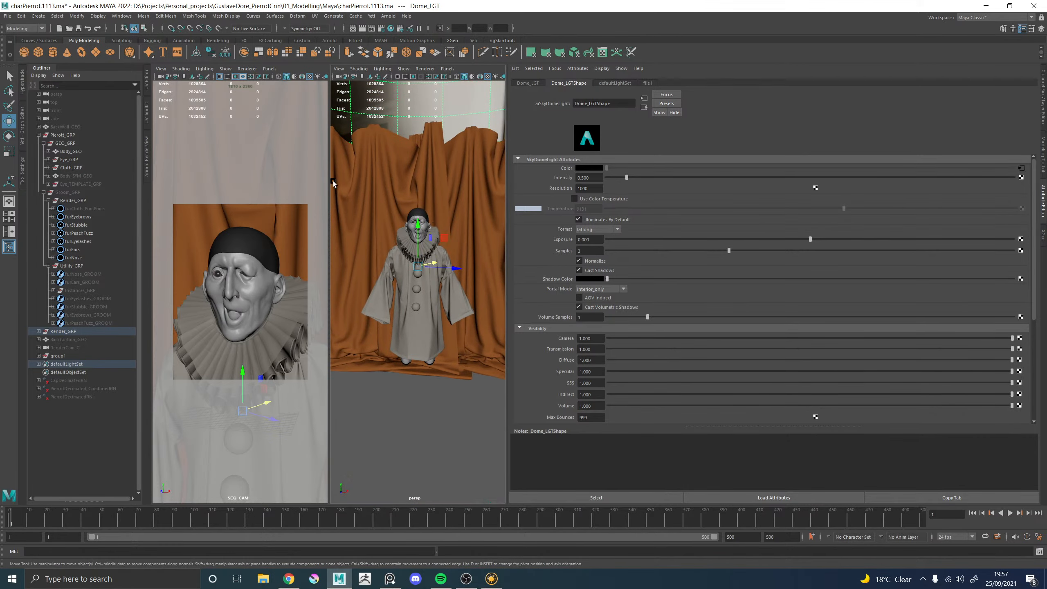
middle_click_drag(460, 224, 475, 243, "alt")
left_click_drag(8, 524, 18, 523)
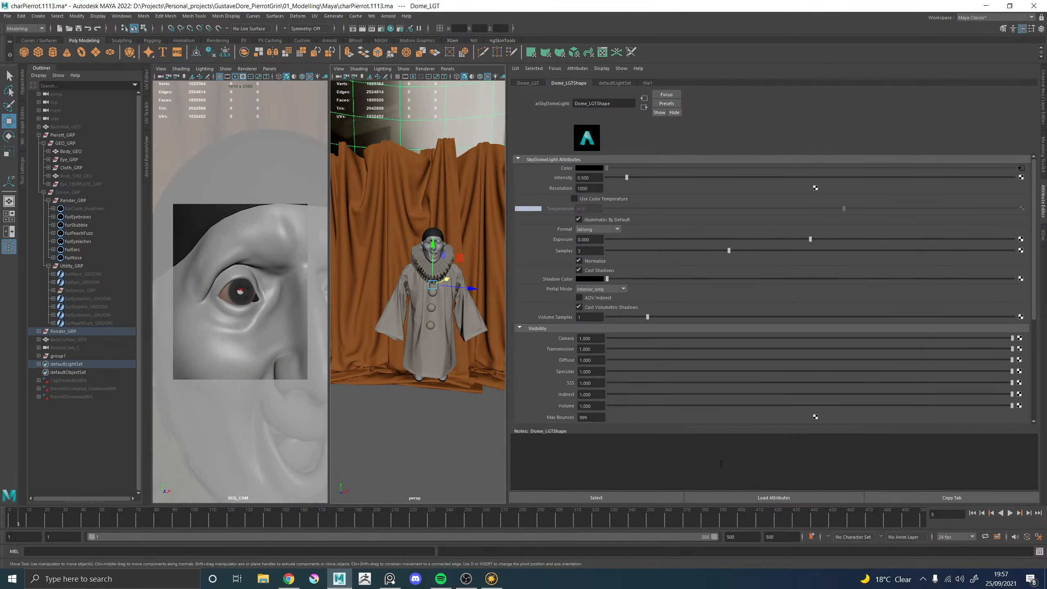
key("Right")
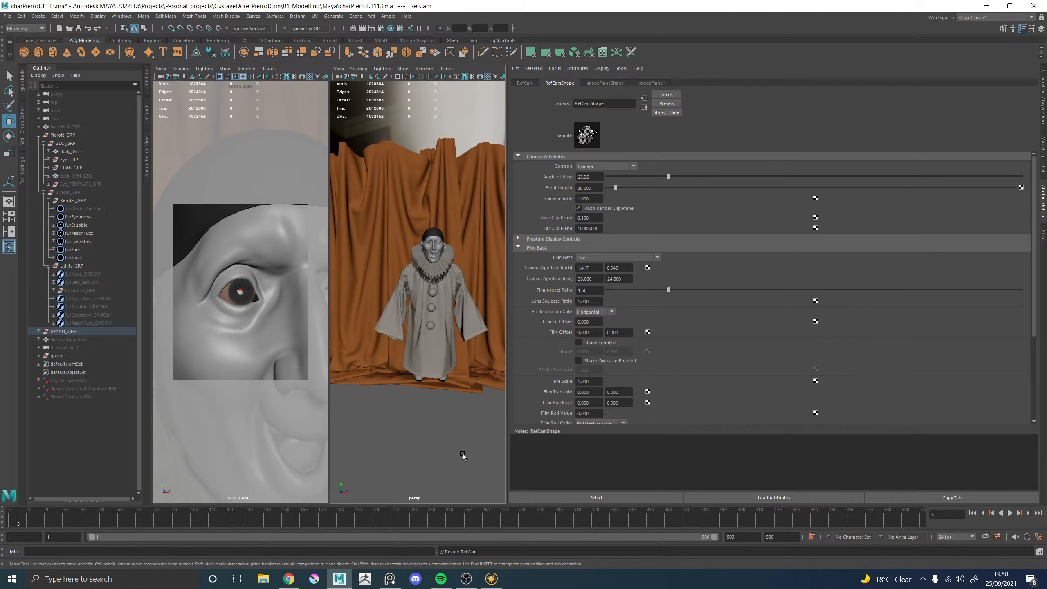
key("Left")
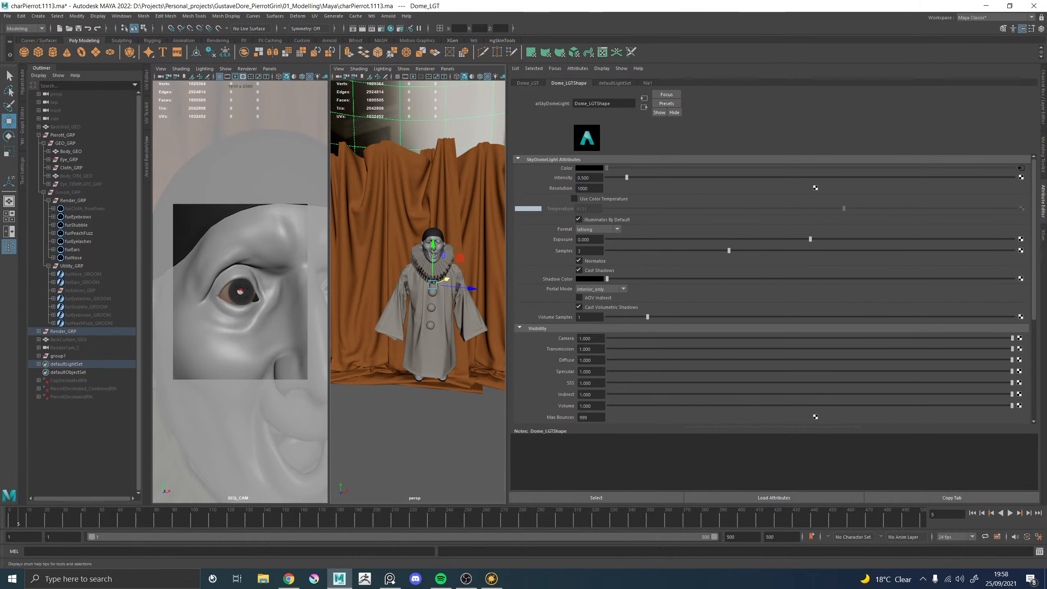
Step the timeline forward to frame 9 and back to frame 3, checking the backdrop coverage through SEQ_CAM
left_click(1029, 513)
left_click(1029, 513)
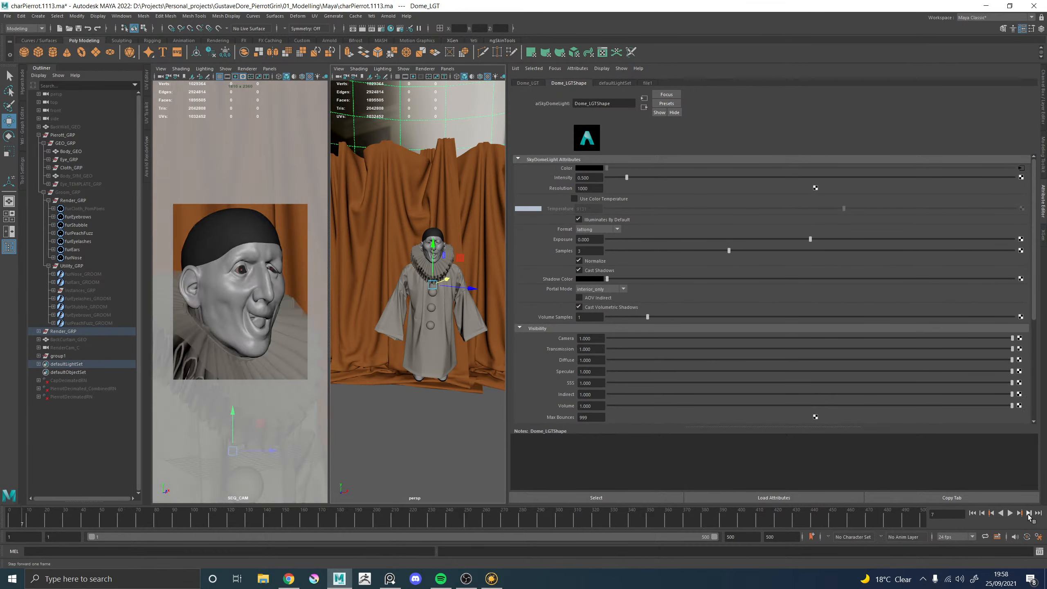
left_click(1029, 513)
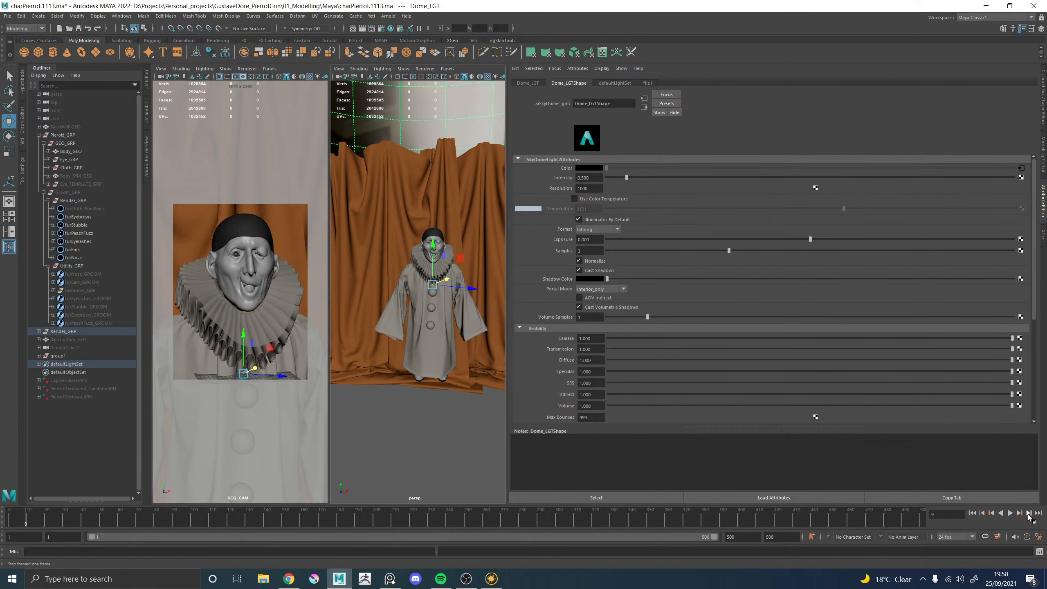
left_click(981, 514)
left_click(982, 513)
left_click(981, 513)
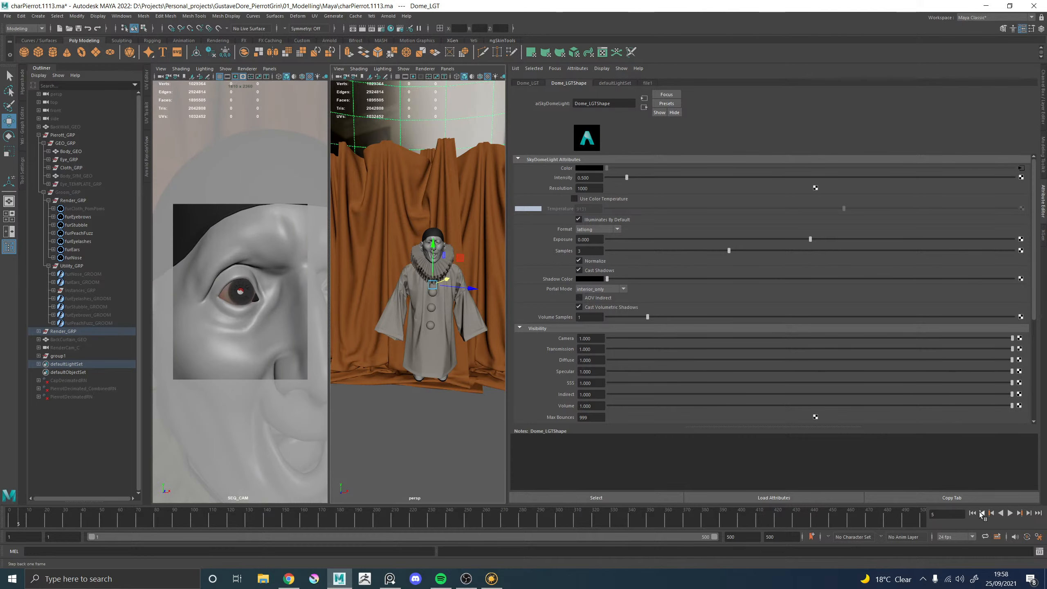
left_click(981, 513)
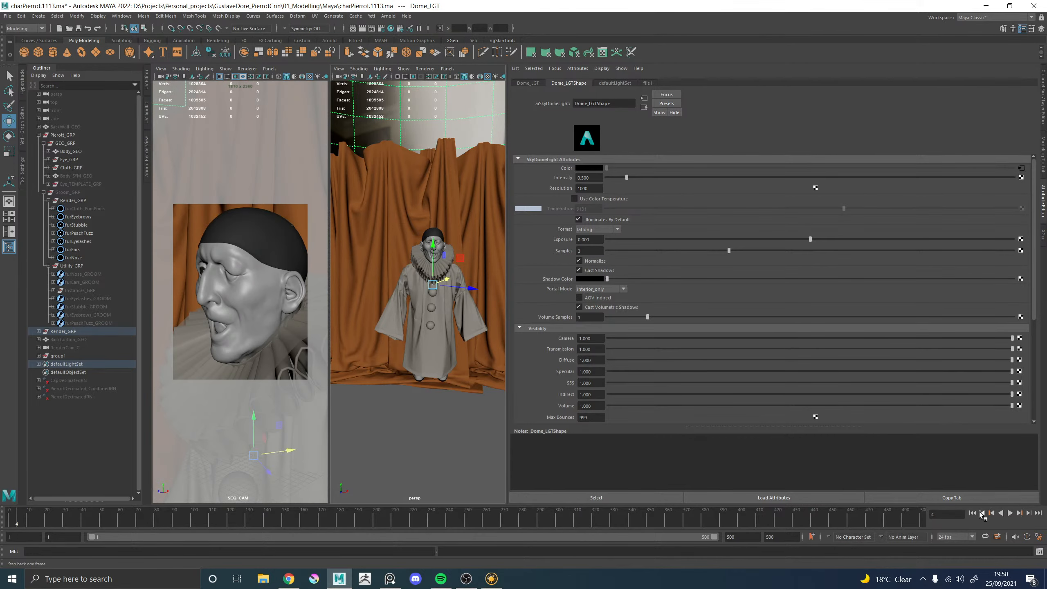
left_click(982, 513)
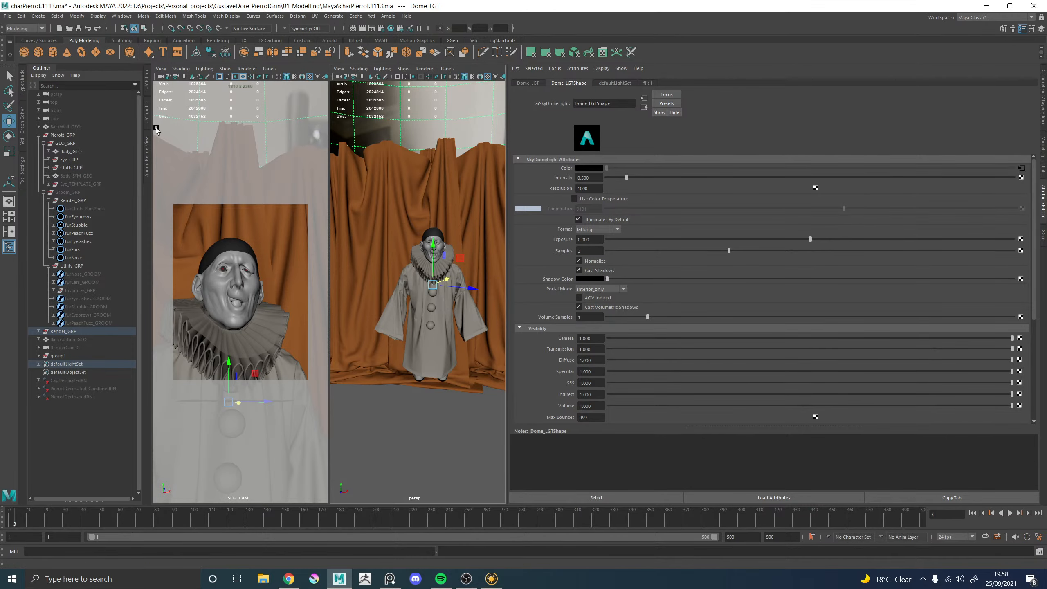
Start an Arnold render of frame 3 with SEQ_CAMShape as the render camera
left_click(146, 152)
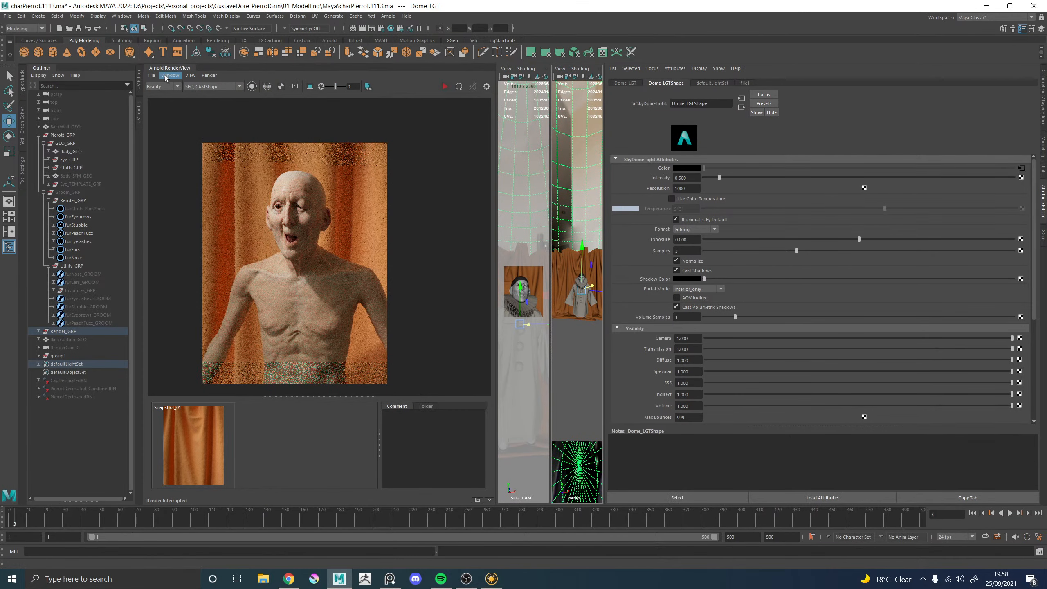
left_click(198, 87)
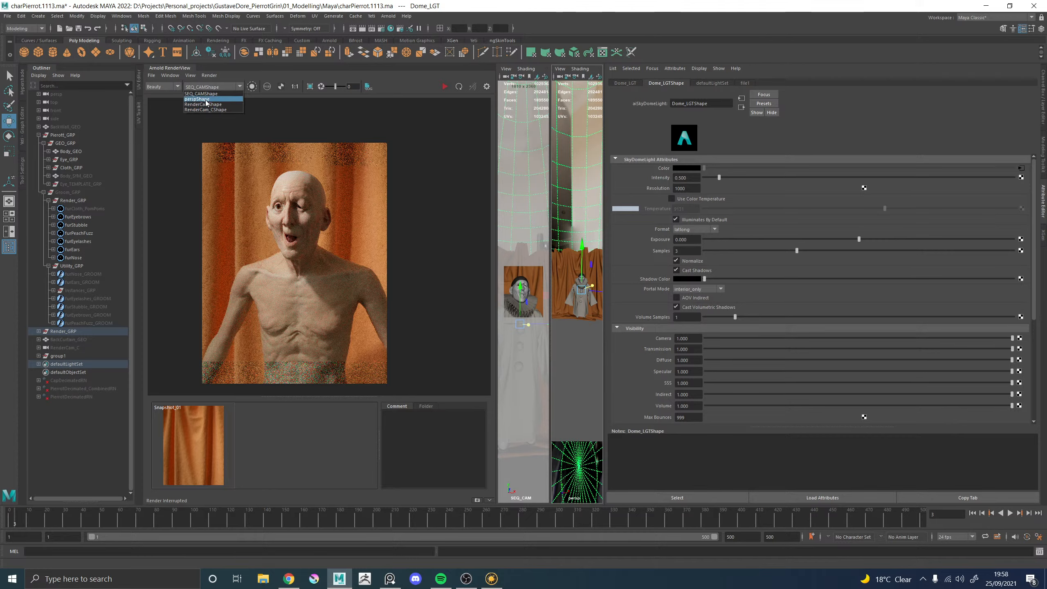
left_click(208, 94)
left_click(445, 87)
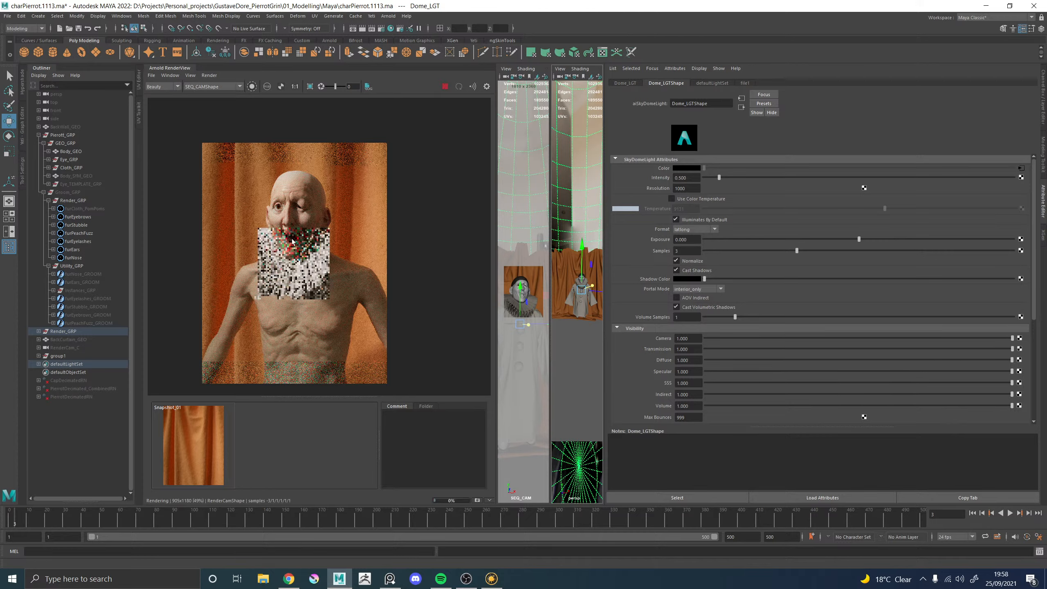
left_click(204, 88)
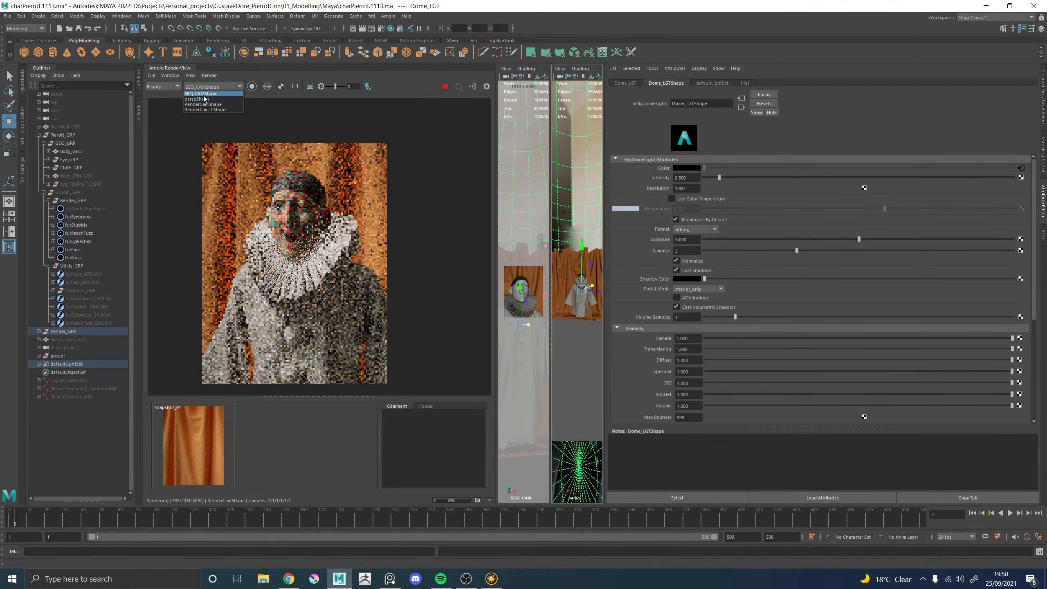
left_click(197, 99)
left_click(202, 87)
left_click(201, 94)
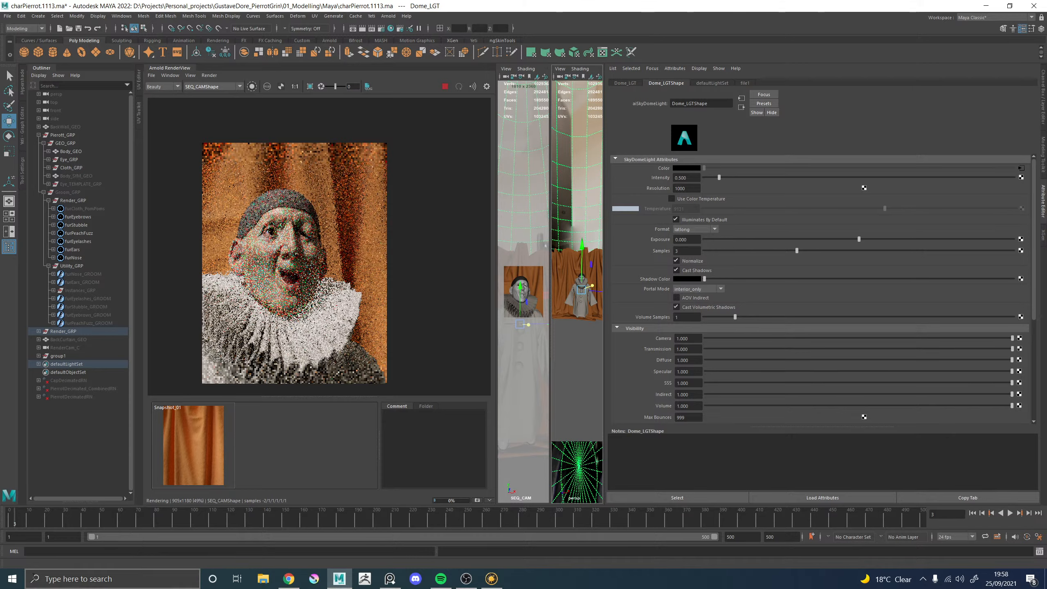
Render frame 1 and frame 2 through SEQ_CAM and examine the character's face, ruff and curtain backdrop
left_click(11, 521)
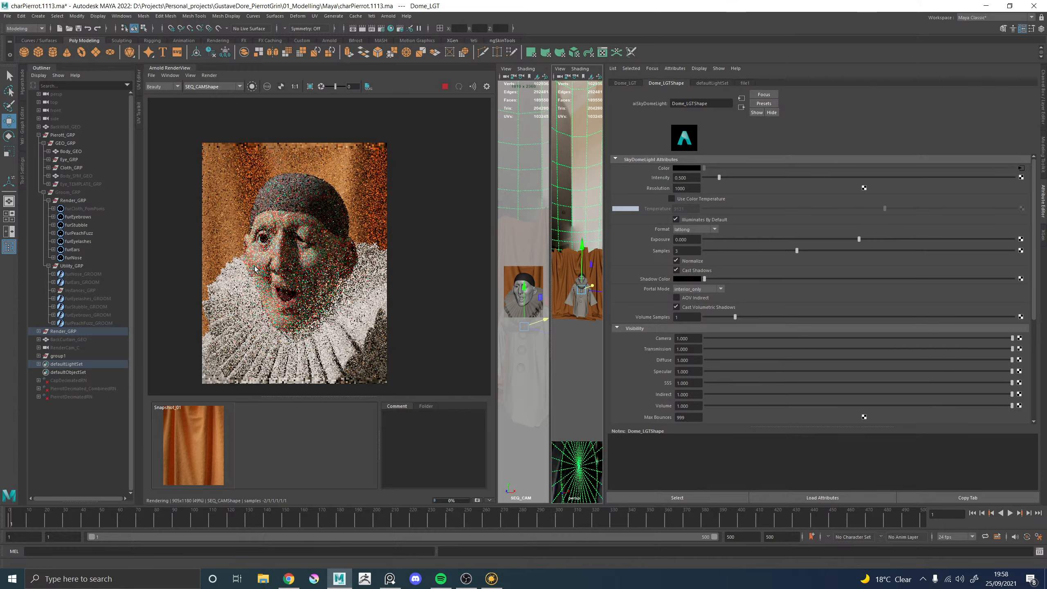
scroll(286, 228, "up", 2)
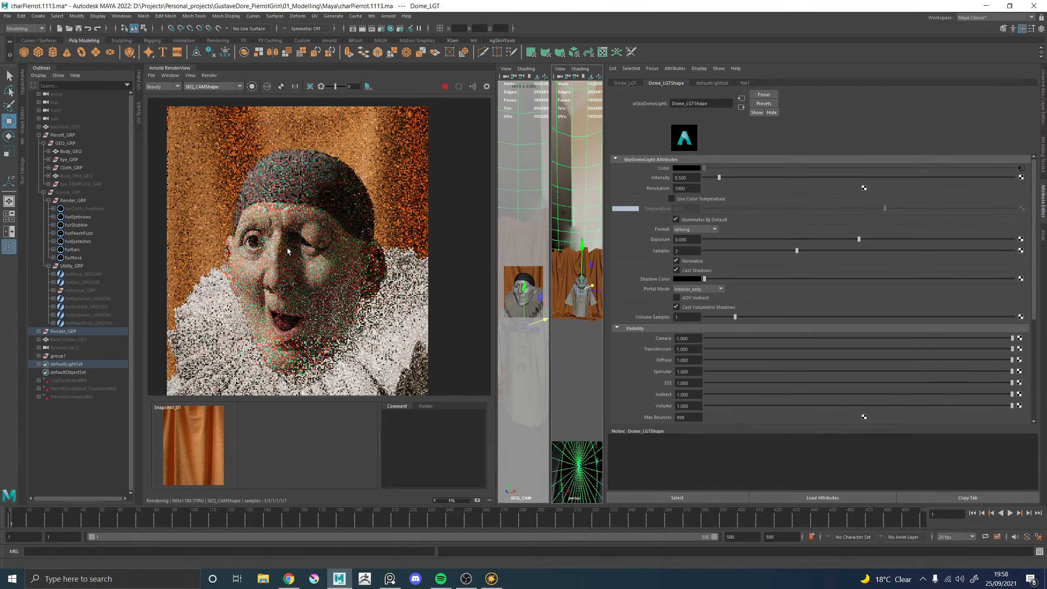
left_click(13, 514)
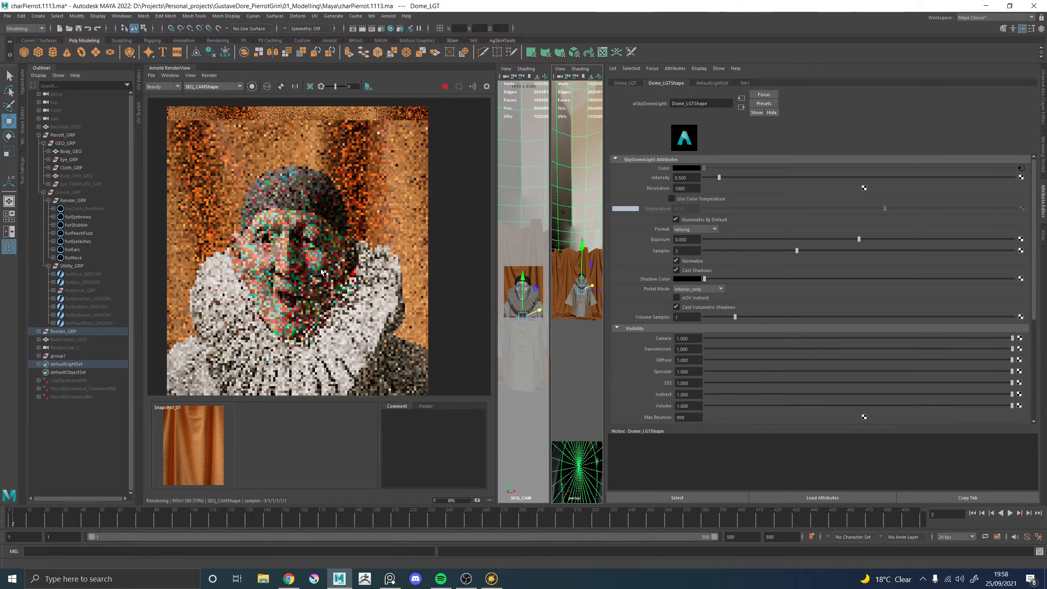
scroll(323, 263, "down", 3)
scroll(328, 246, "up", 3)
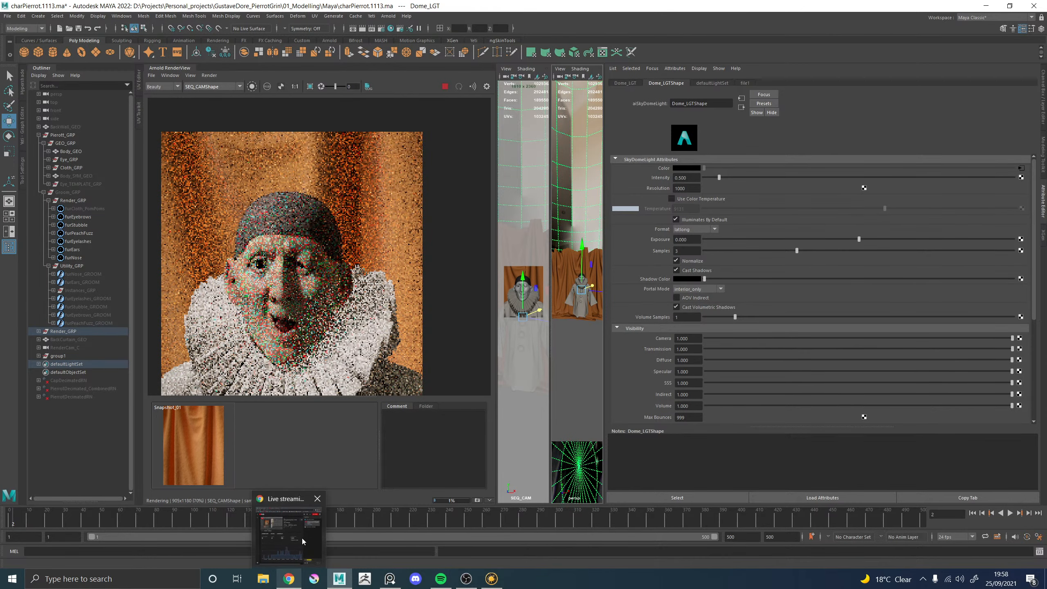
scroll(309, 330, "down", 2)
scroll(310, 345, "up", 3)
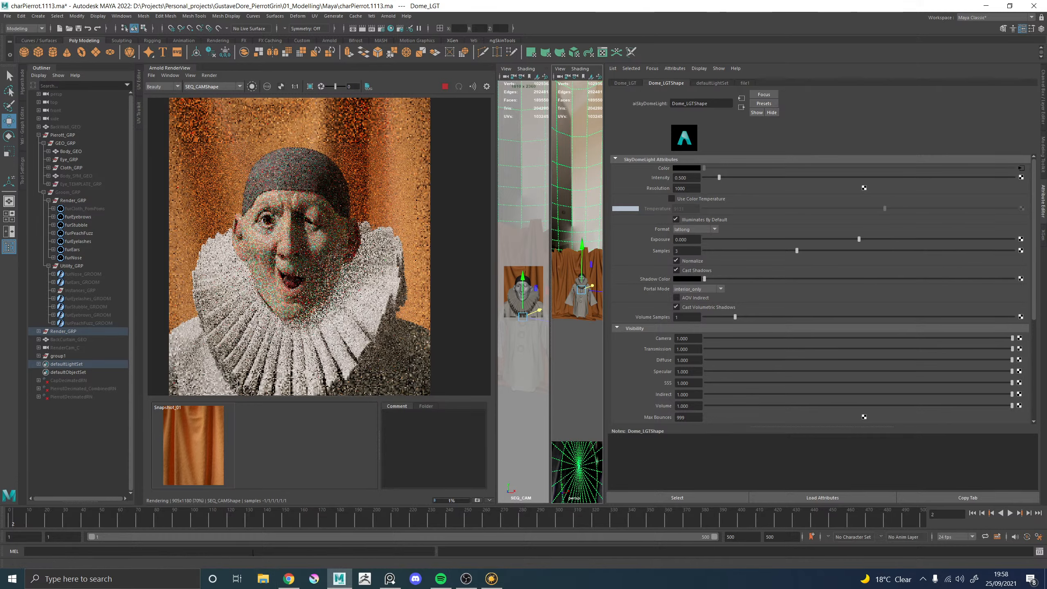
Open PortraitShot_B.jpg from the recent files and place it beside the Arnold render
left_click(263, 579)
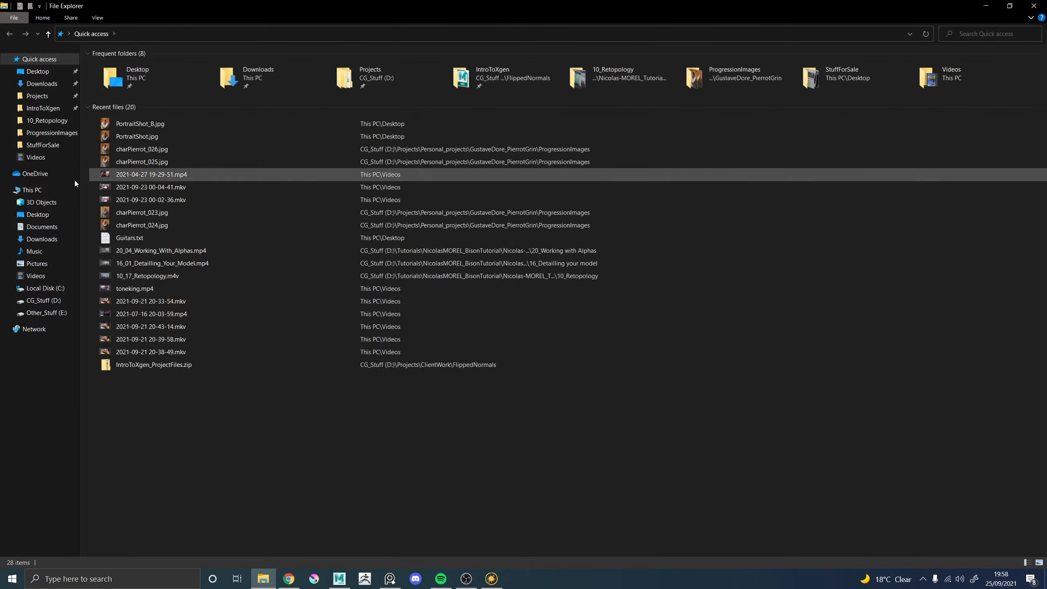
double_click(142, 123)
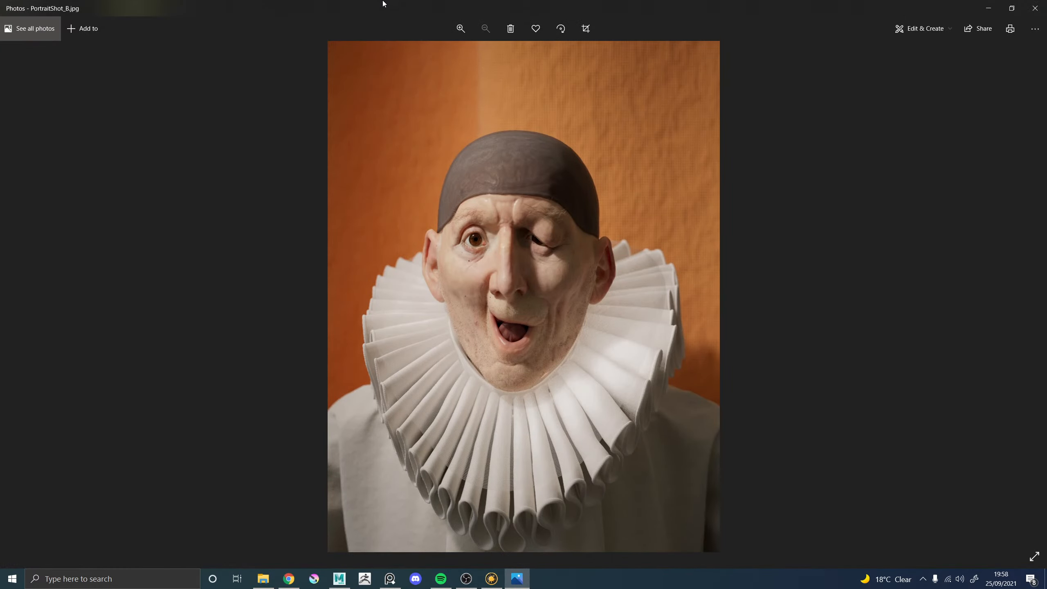
left_click_drag(373, 3, 674, 86)
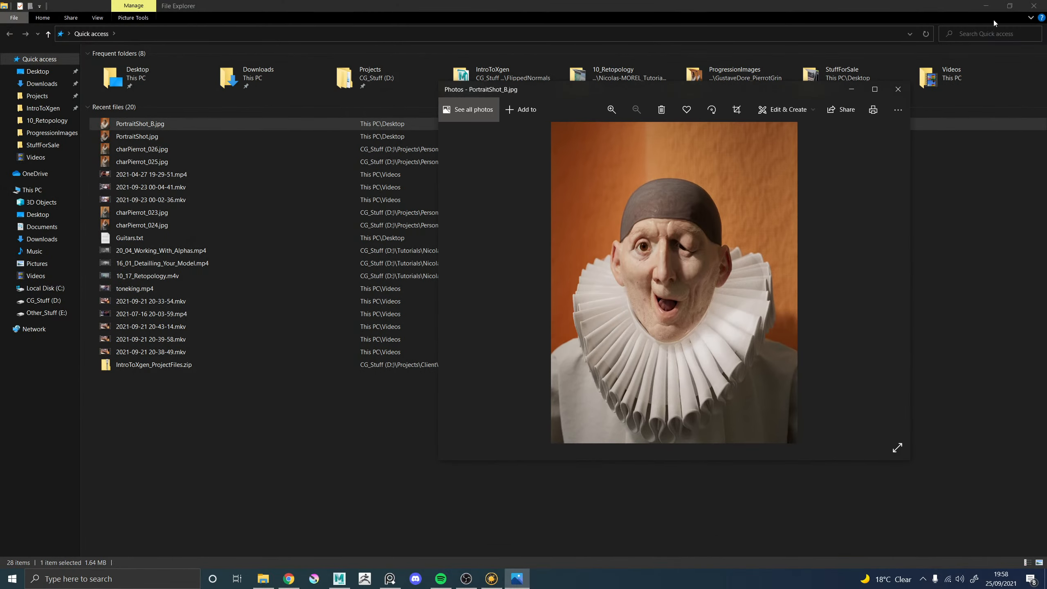
left_click(986, 5)
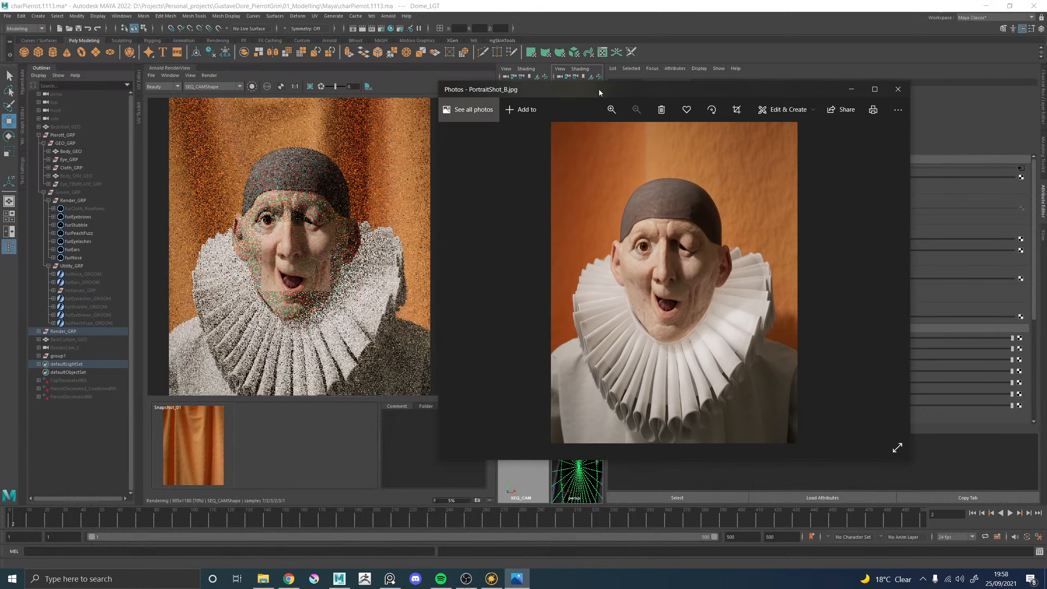
left_click_drag(599, 89, 609, 59)
Compare the current render with the earlier portrait shot, then move the image window clear of the Maya workspace
scroll(321, 212, "down", 1)
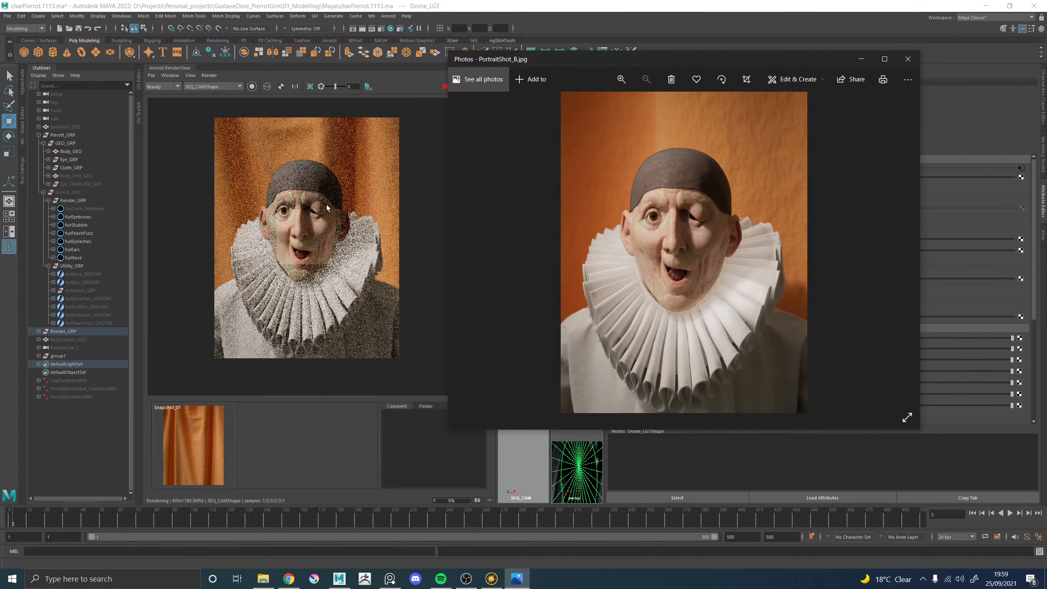
scroll(327, 205, "down", 1)
scroll(335, 193, "up", 1)
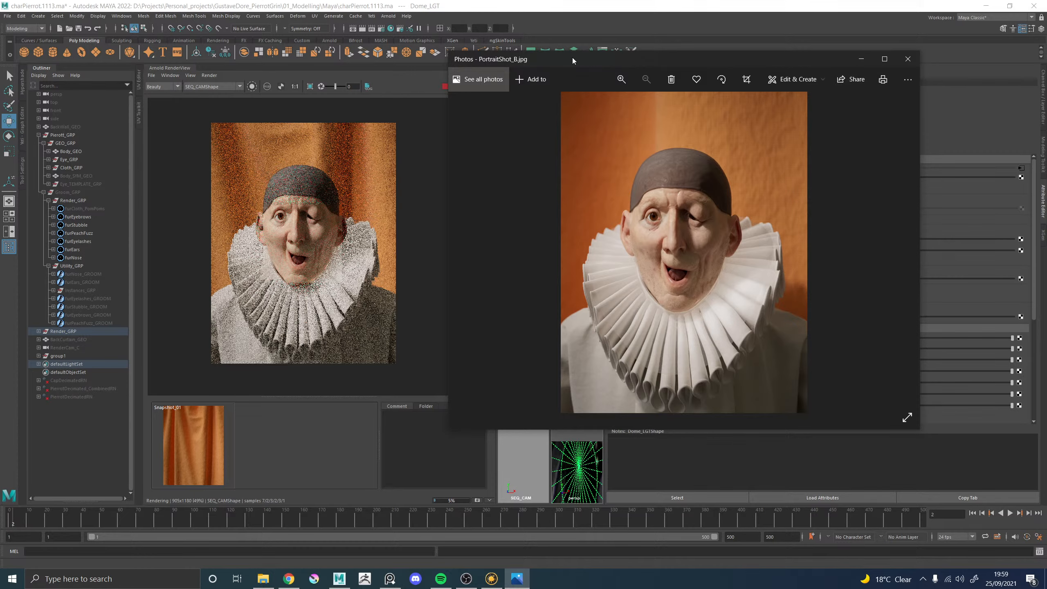
left_click_drag(573, 60, 1046, 78)
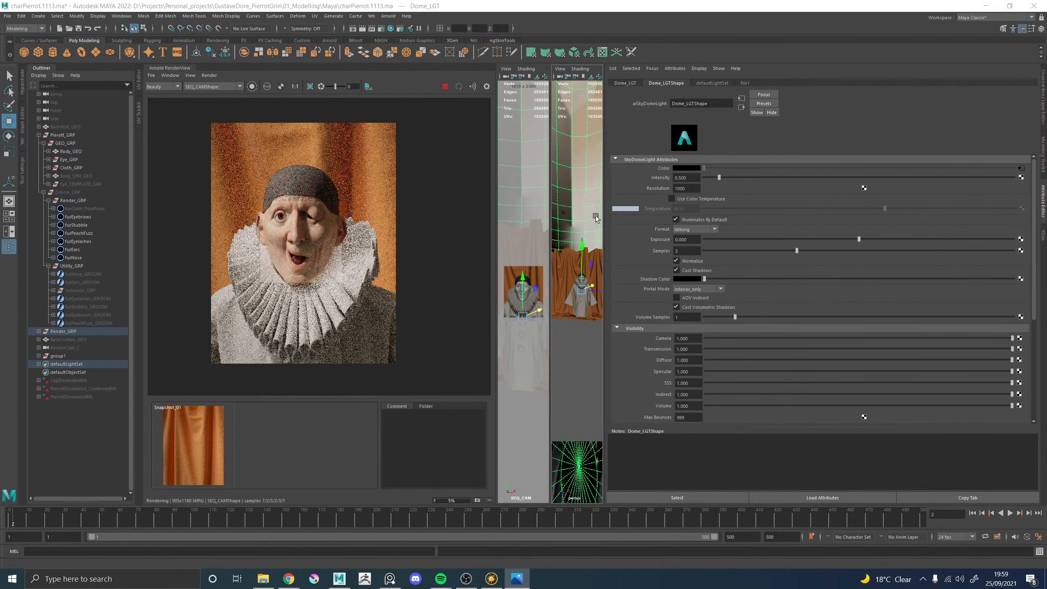
Move the group holding the curtains and floor plane to a Translate Z of about 15.34
left_click_drag(596, 217, 652, 257, "alt")
left_click(584, 340)
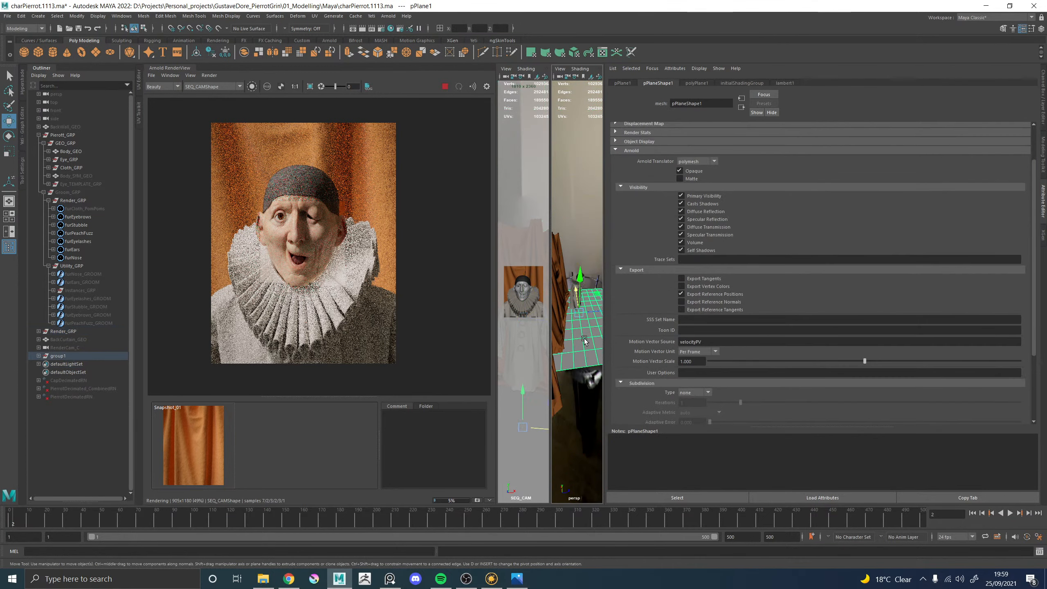
key("Up")
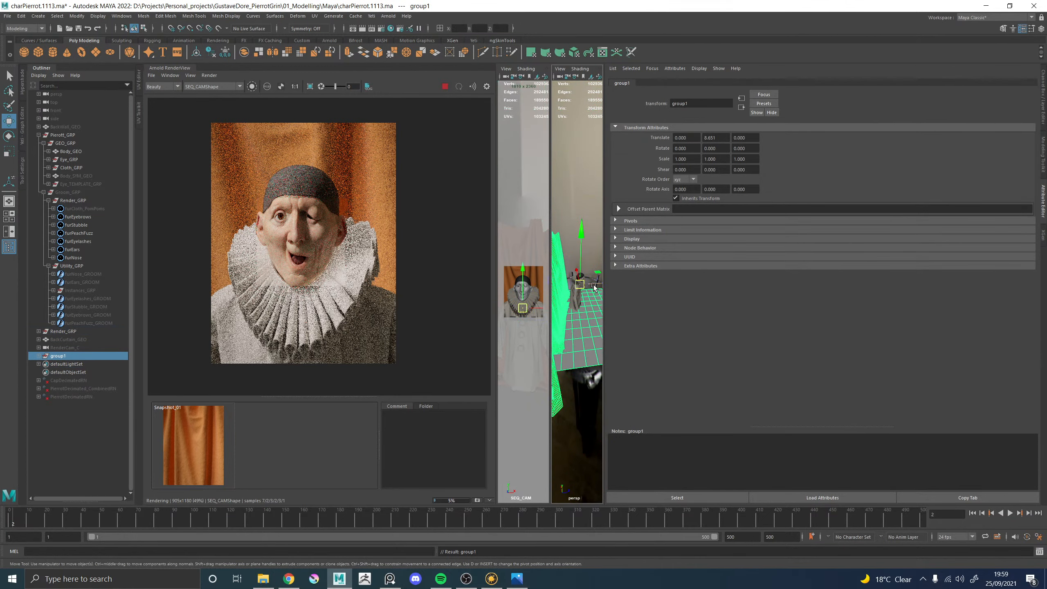
left_click_drag(596, 286, 600, 288)
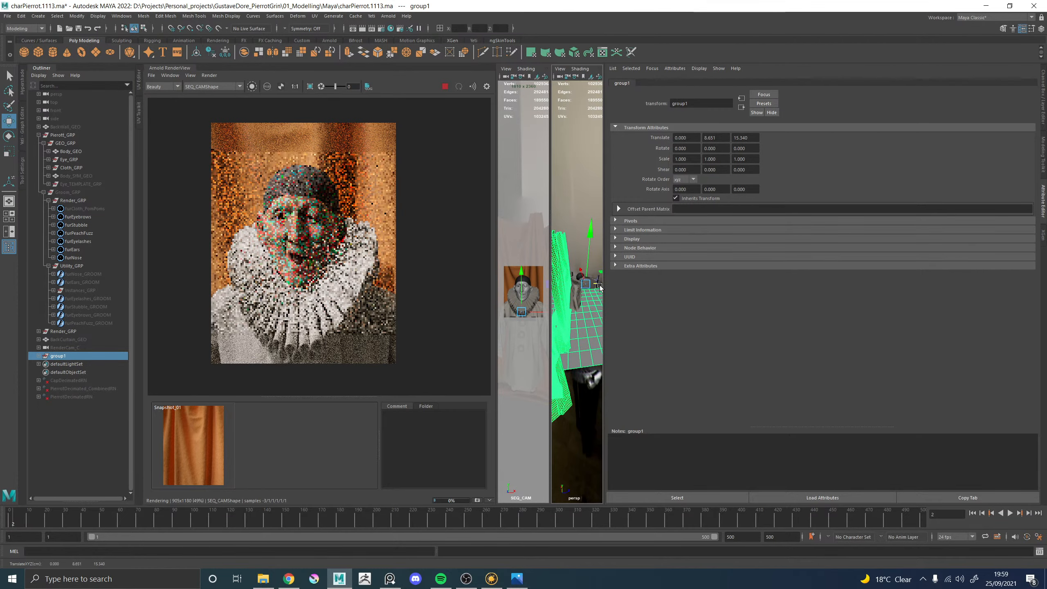
left_click(579, 197)
left_click_drag(577, 200, 465, 237, "alt")
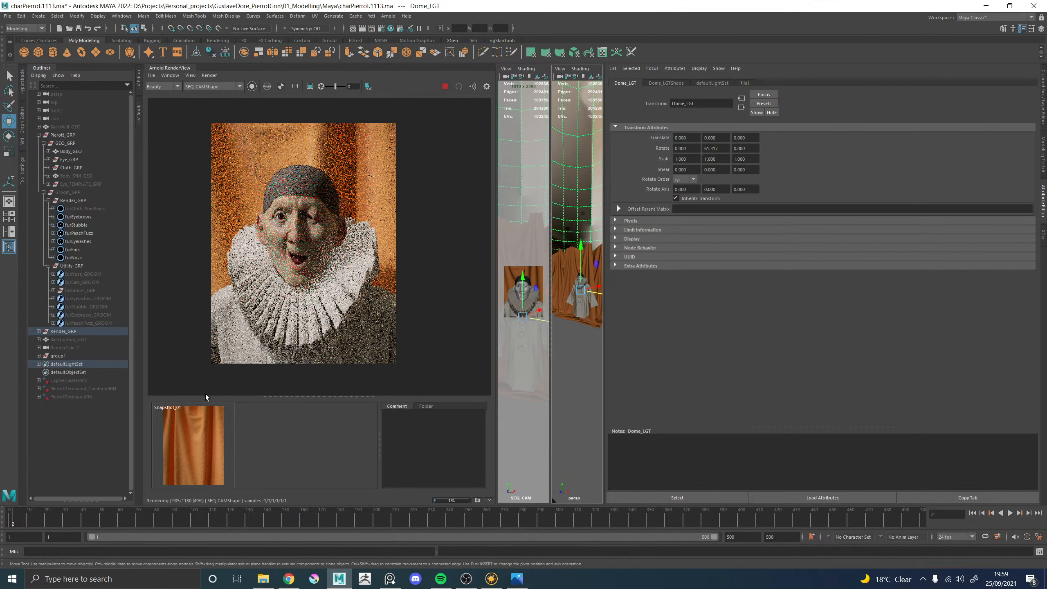
Collapse the snapshot strip of the Arnold render view and bring PortraitShot_B.jpg back beside the render
left_click(207, 435)
left_click(204, 435)
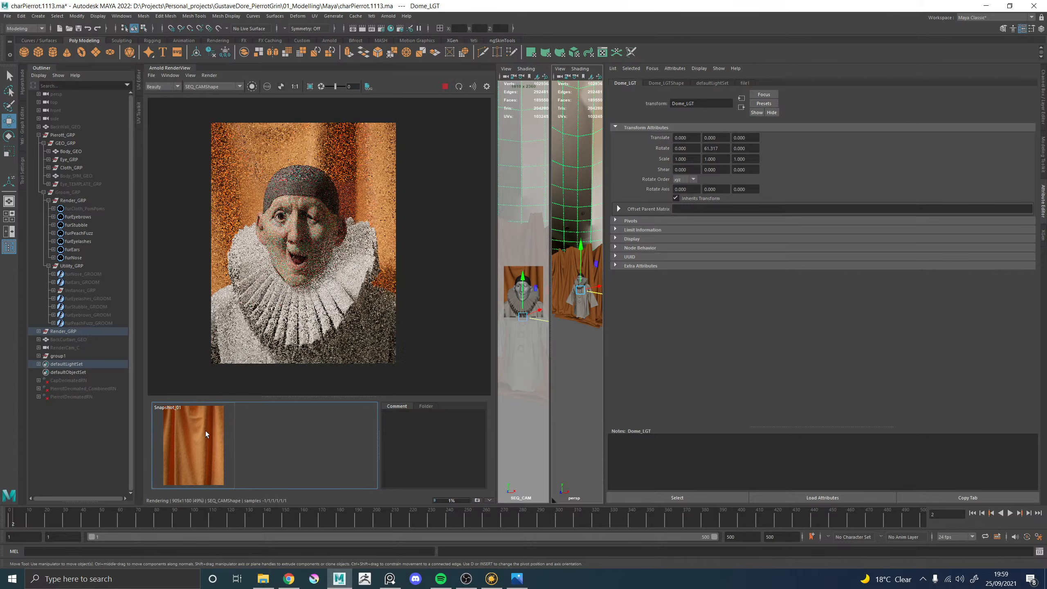
left_click_drag(290, 396, 291, 513)
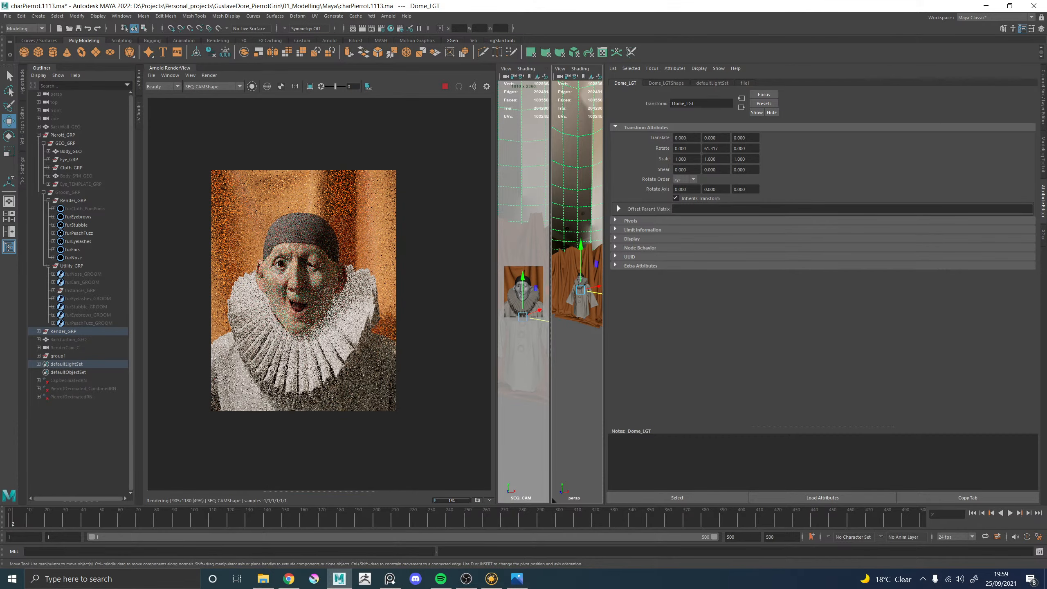
left_click_drag(1046, 202, 745, 100)
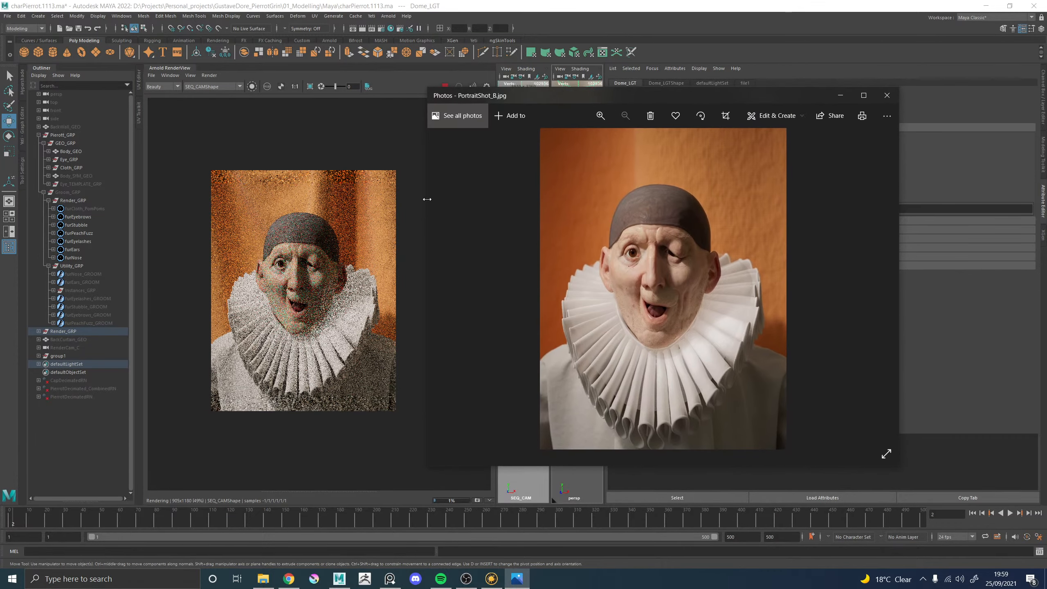
Compare the curtain backdrop, lighting and framing of the current render with PortraitShot_B.jpg at different magnifications
scroll(352, 303, "up", 2)
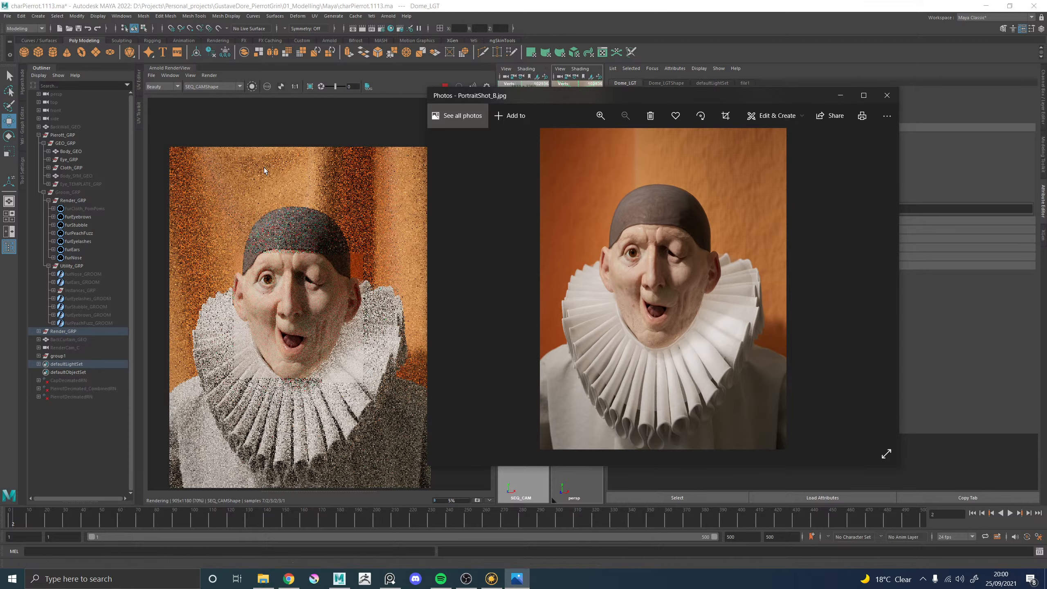
scroll(317, 273, "down", 3)
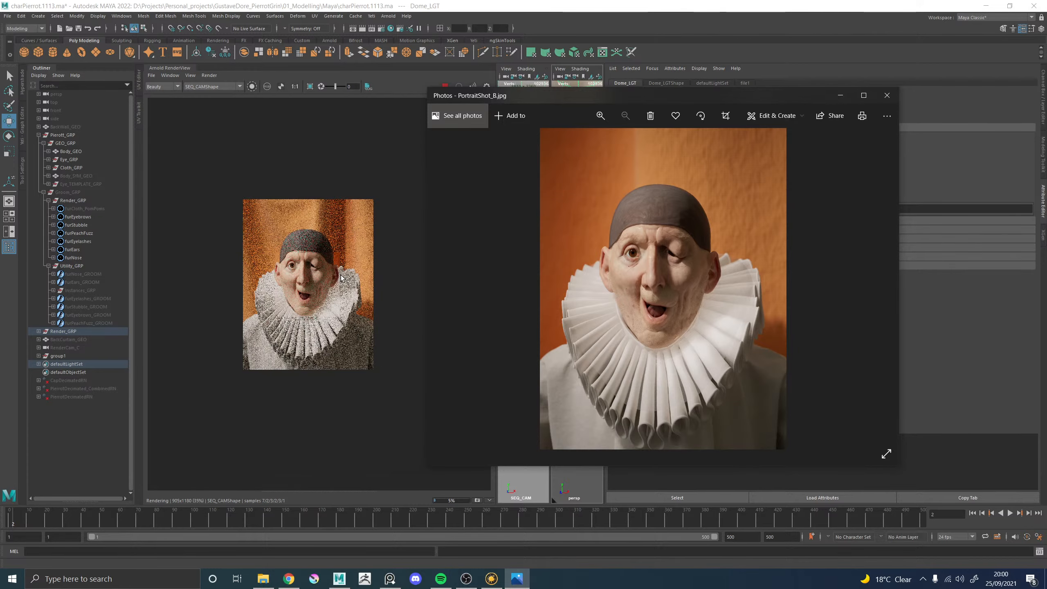
scroll(342, 279, "up", 3)
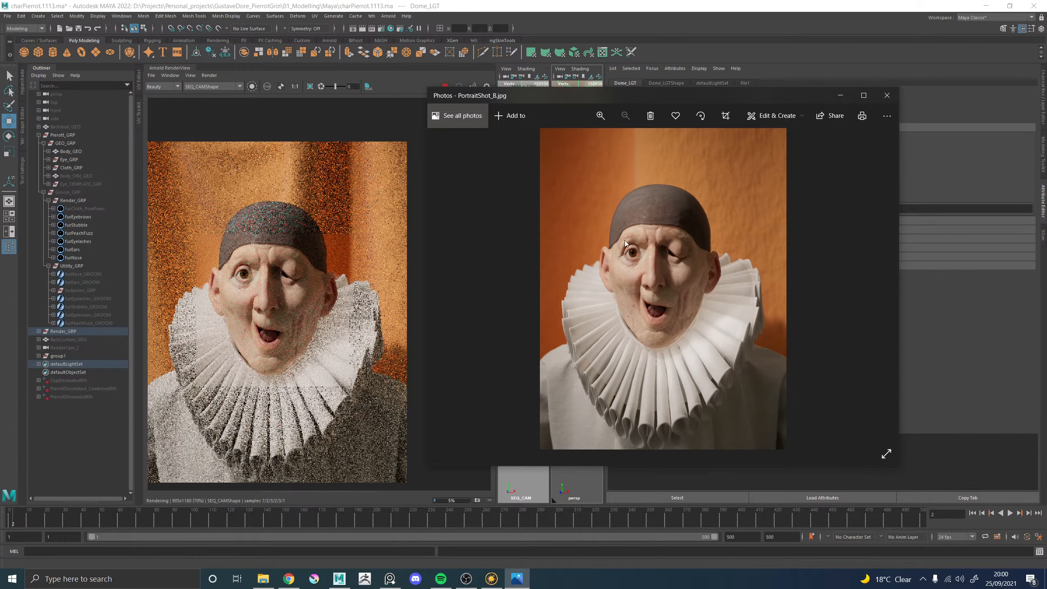
scroll(207, 267, "down", 1)
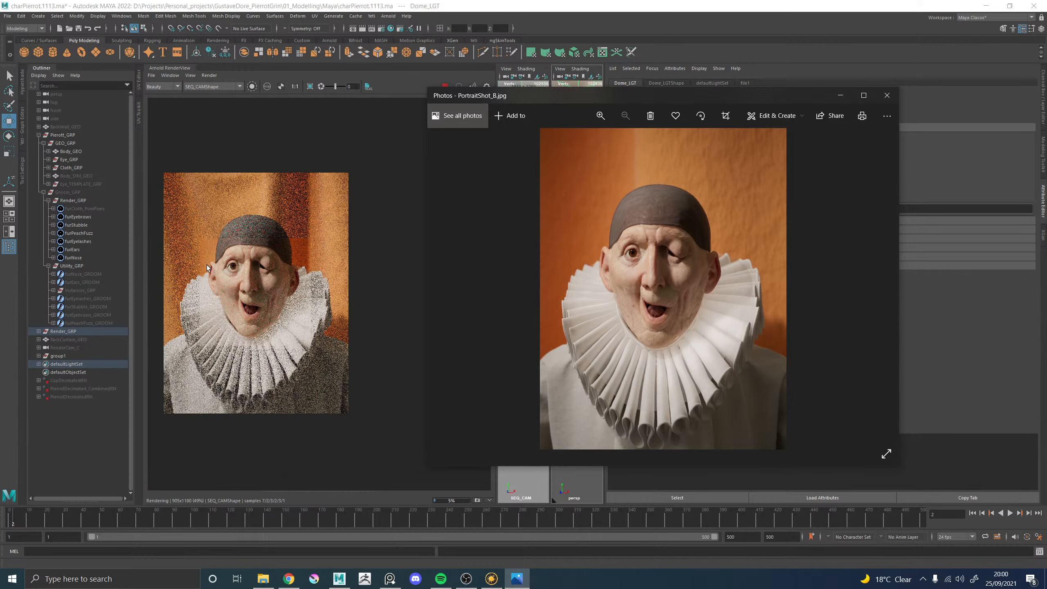
scroll(207, 264, "up", 1)
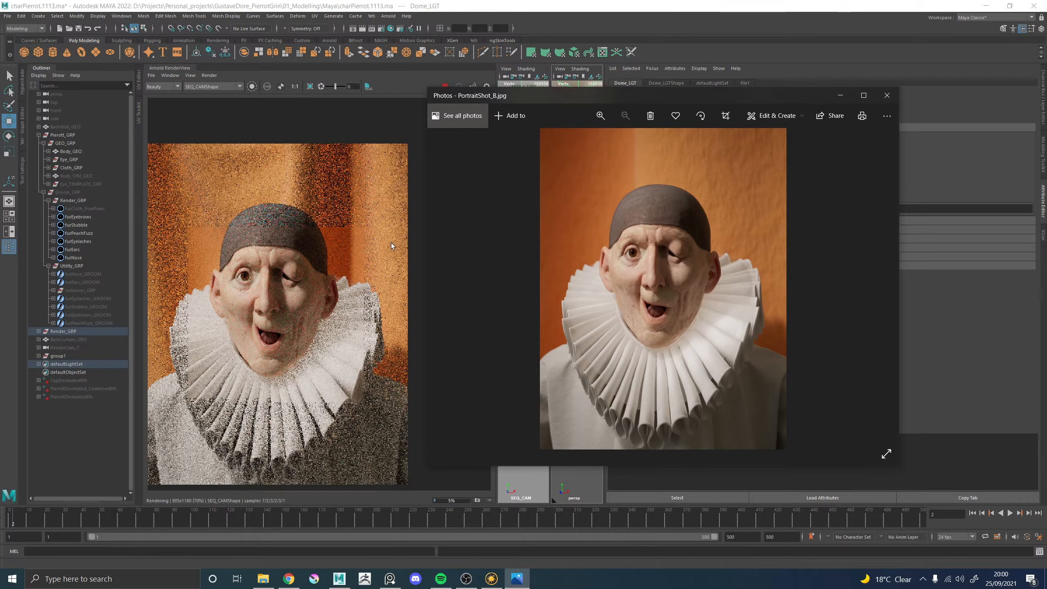
scroll(314, 249, "down", 3)
scroll(317, 249, "up", 2)
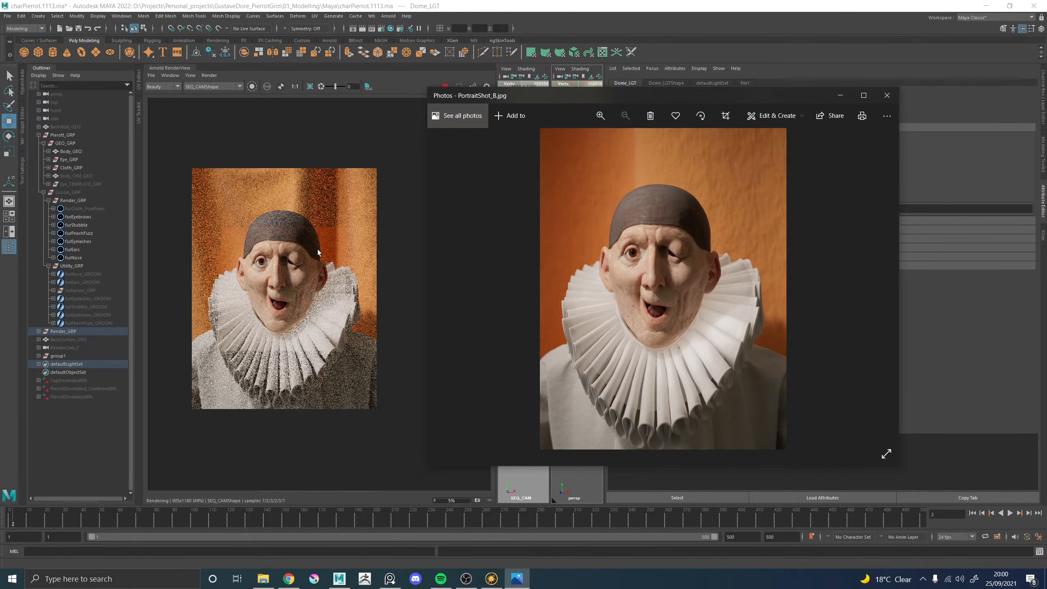
Bring the reference board with the Pierrot painting into view and narrow the PortraitShot_B.jpg window to uncover the render
right_click_drag(1046, 231, 921, 203)
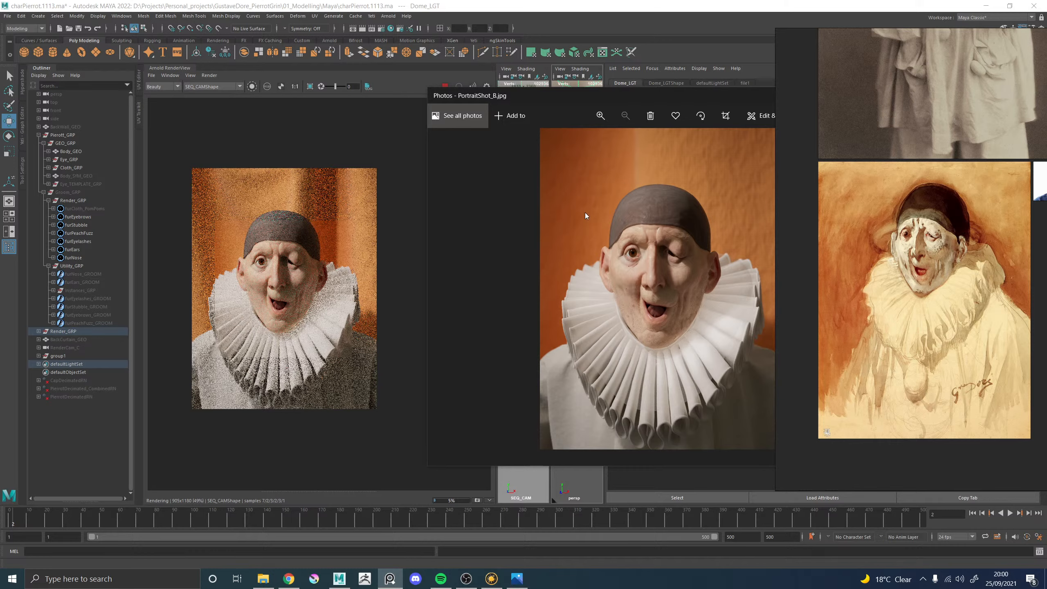
left_click_drag(602, 98, 553, 98)
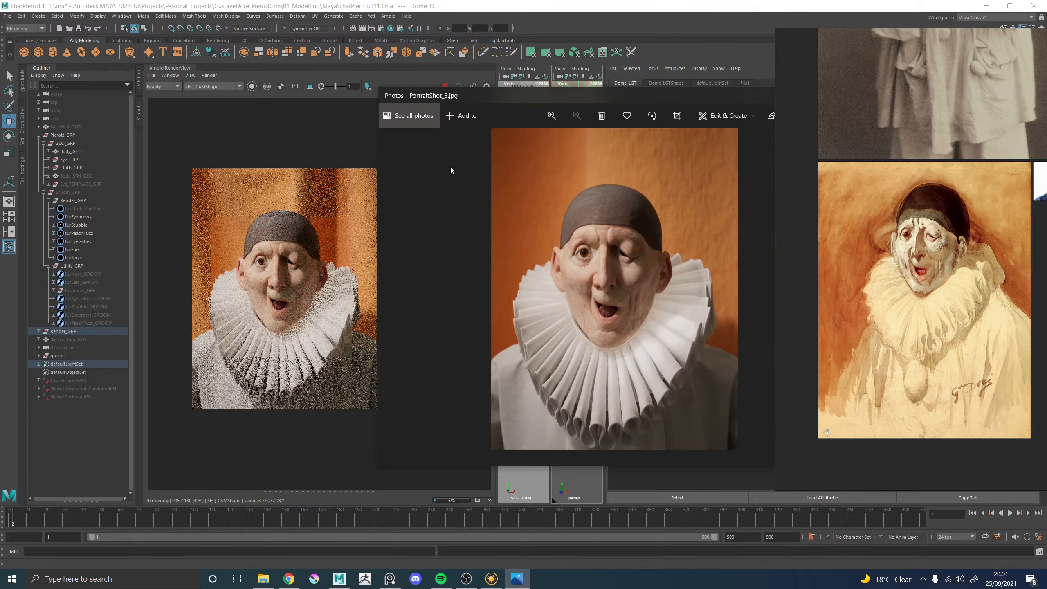
left_click_drag(377, 168, 556, 168)
scroll(315, 247, "up", 2)
scroll(305, 253, "down", 1)
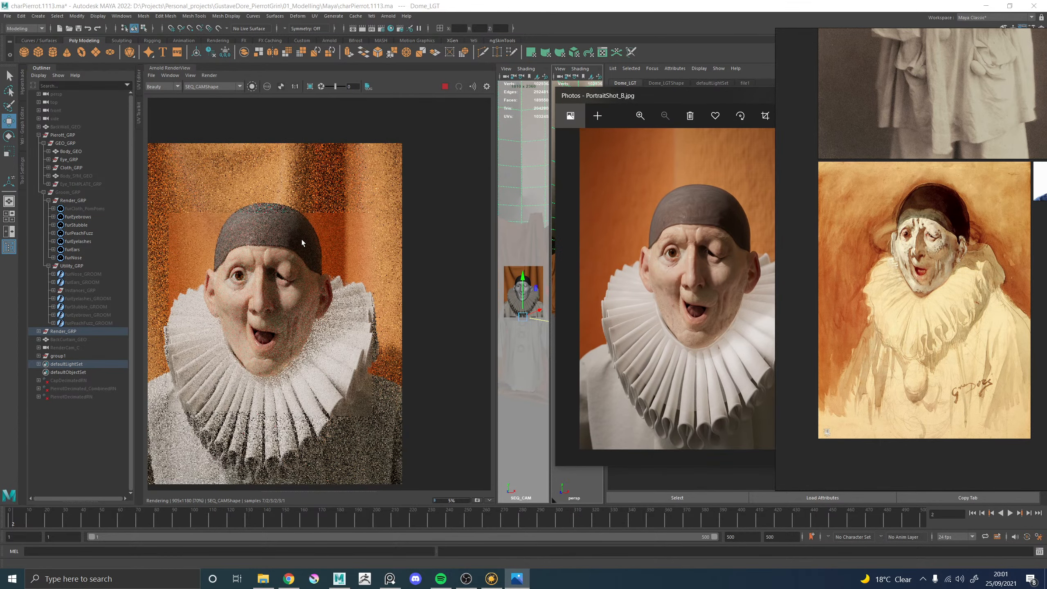
middle_click_drag(301, 239, 335, 233)
Enlarge the Pierrot painting on the reference board and line up PortraitShot_B.jpg between it and the render
left_click(521, 577)
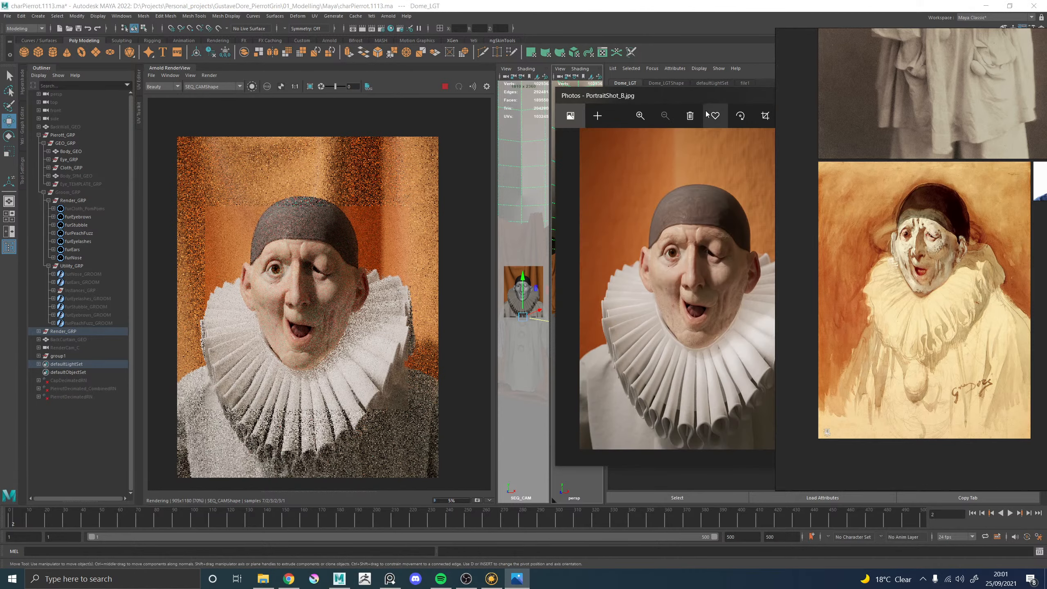
left_click_drag(679, 101, 558, 112)
right_click_drag(890, 124, 815, 124)
scroll(853, 217, "up", 4)
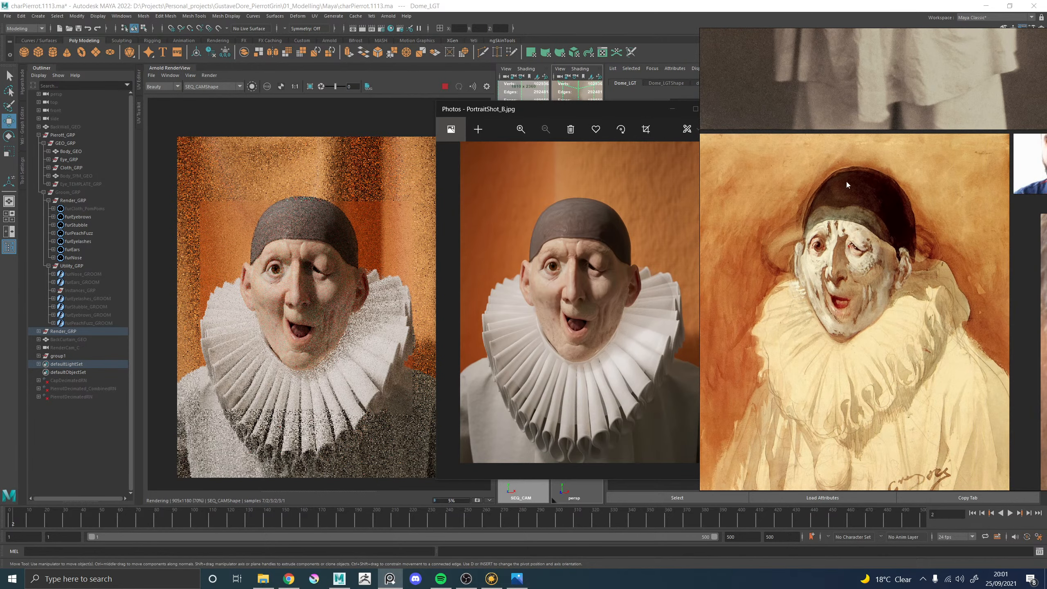
scroll(848, 185, "up", 2)
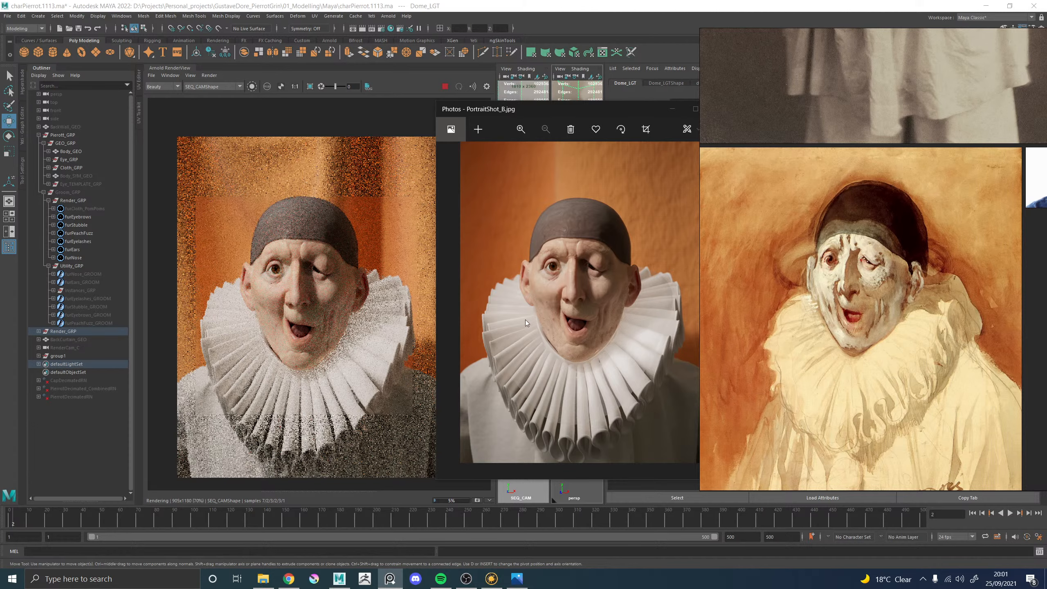
left_click_drag(621, 110, 607, 107)
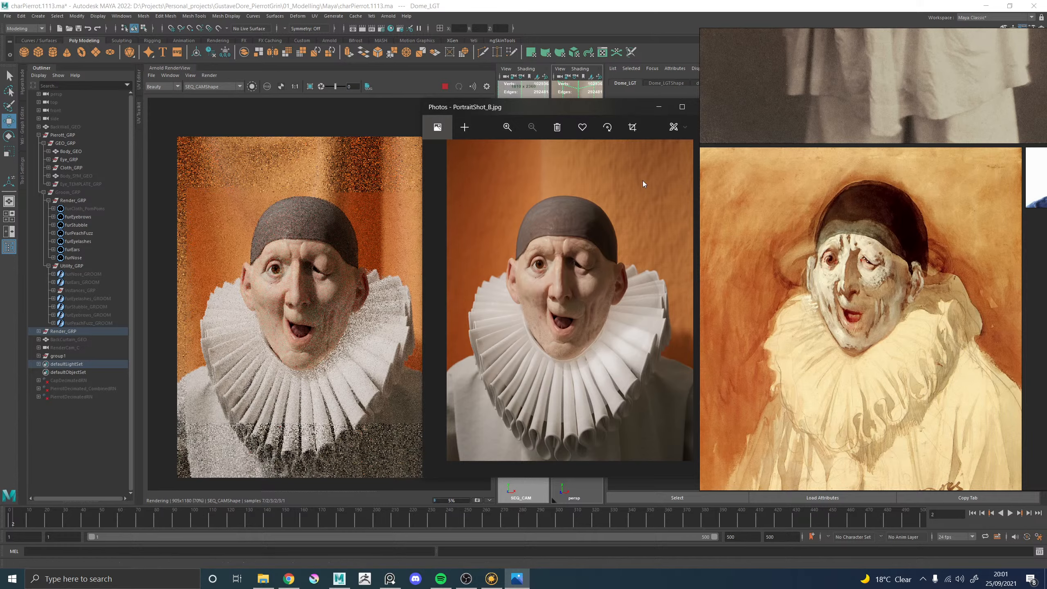
Examine the render's curtain and face up close and as a whole against the earlier portrait and the painting
scroll(213, 194, "up", 3)
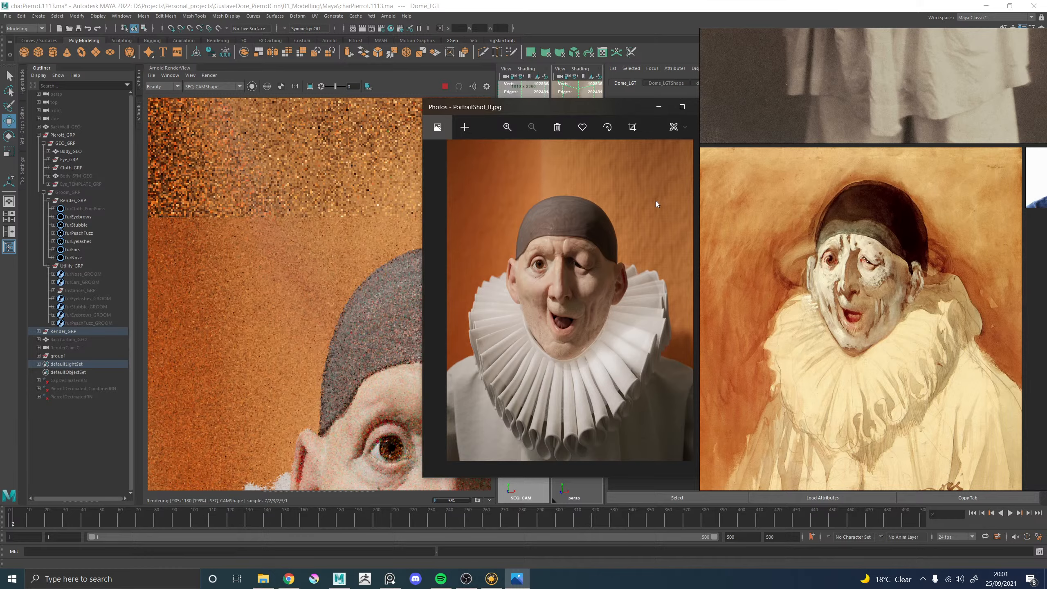
scroll(275, 244, "down", 2)
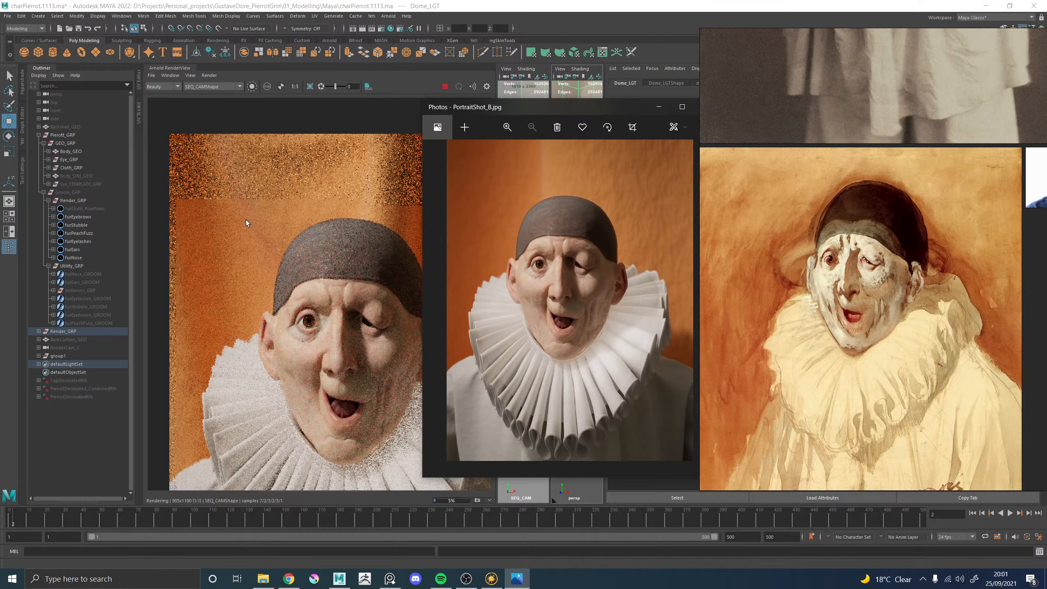
scroll(247, 229, "down", 3)
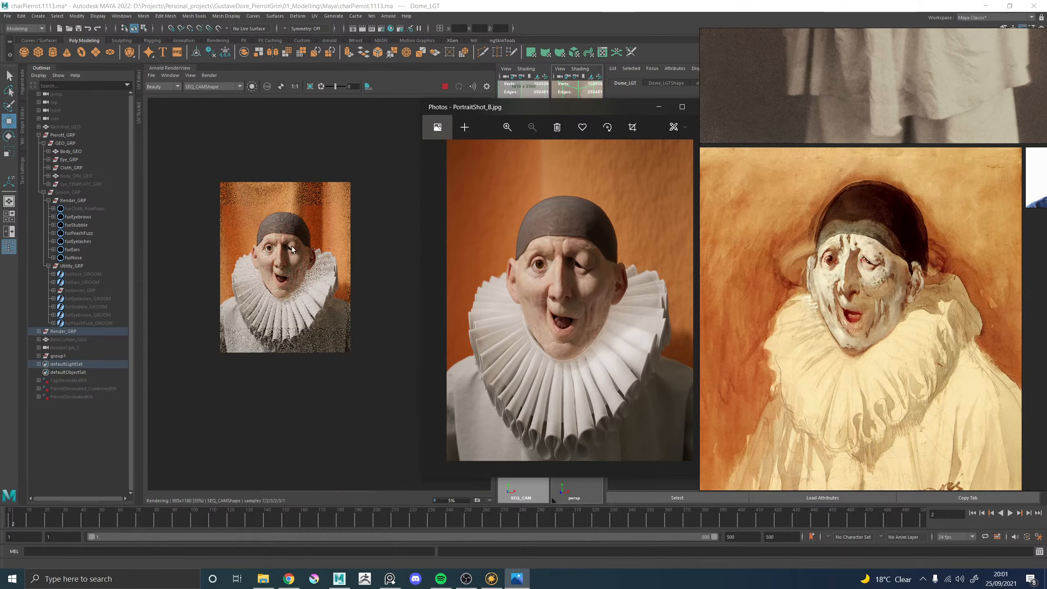
scroll(289, 241, "up", 2)
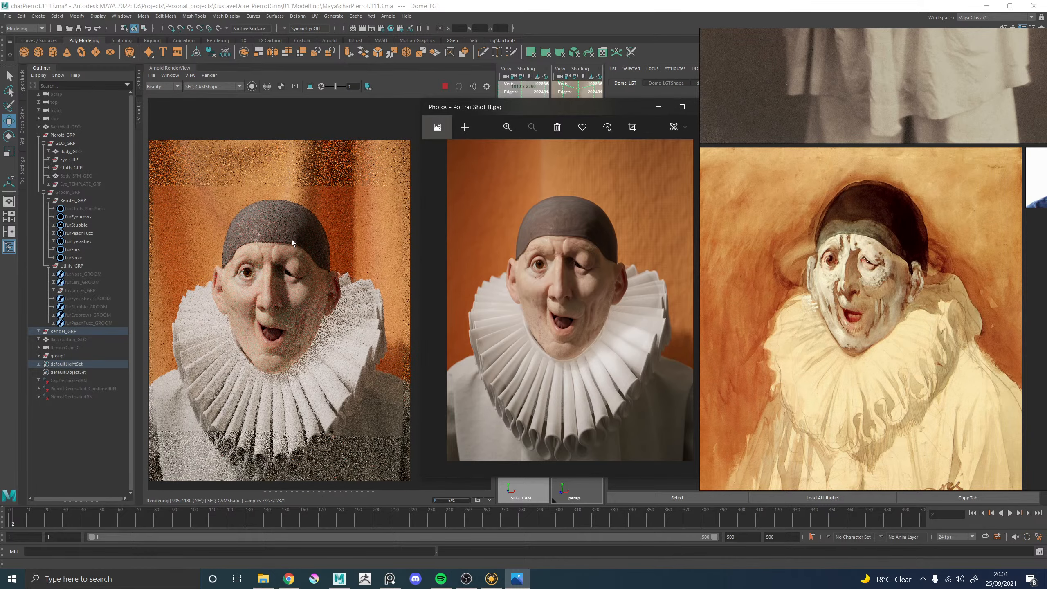
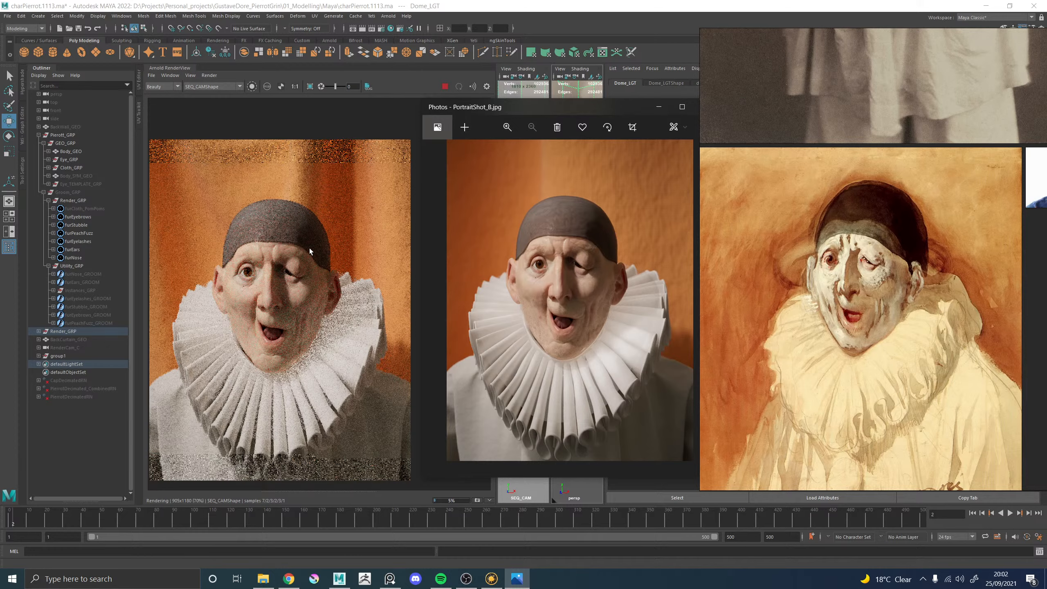
Clear the reference images and the Outliner from the workspace, and store a snapshot of the current render
left_click(659, 108)
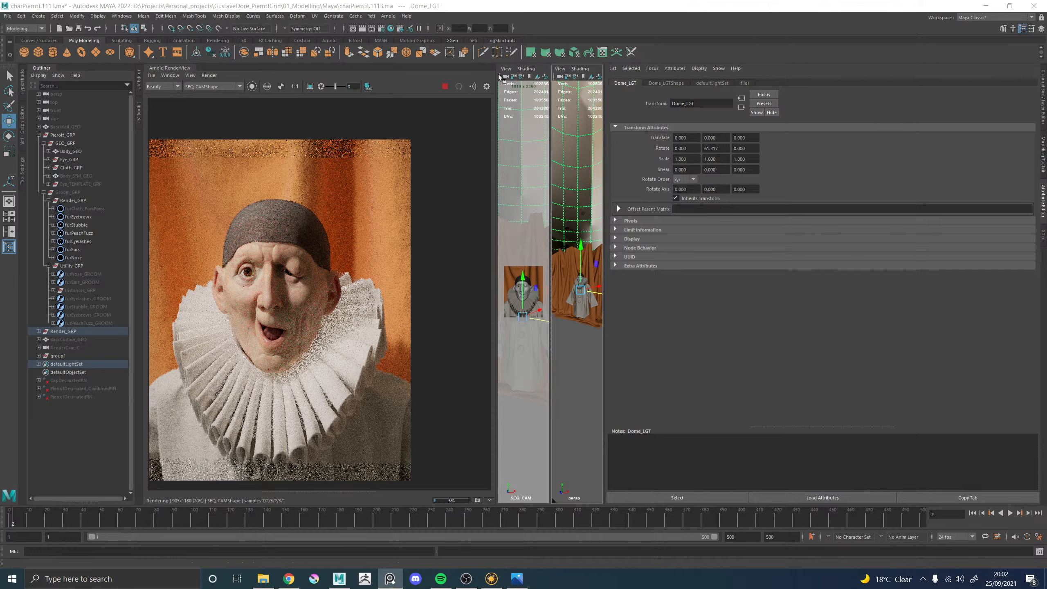
key("space")
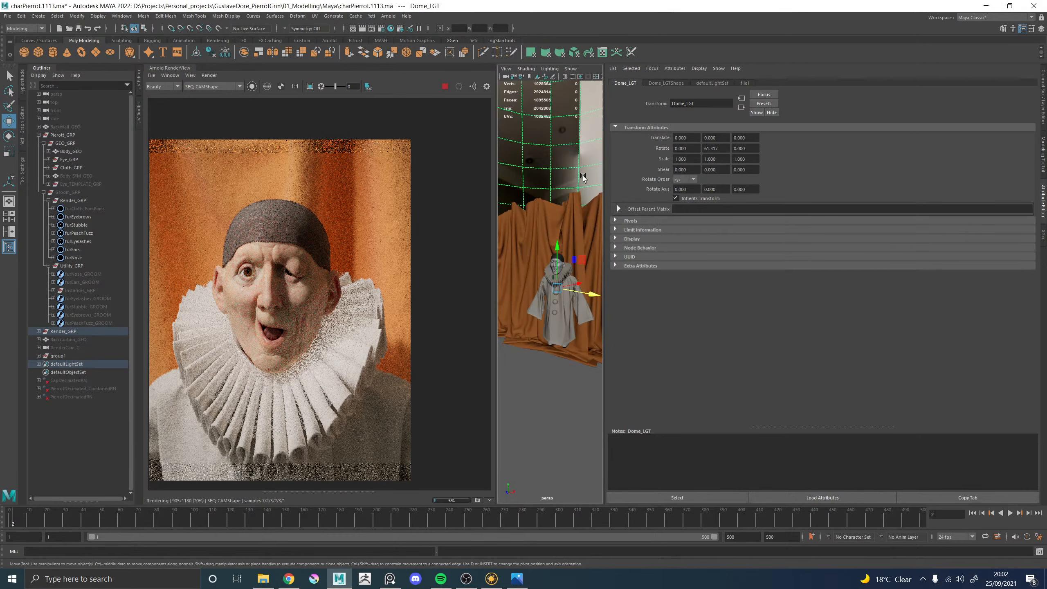
left_click(191, 76)
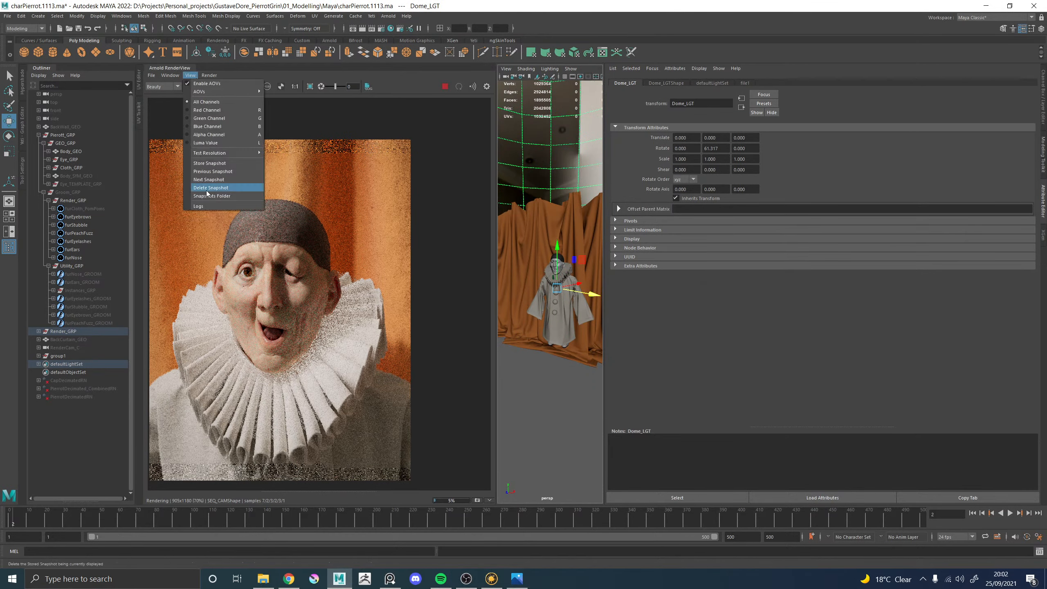
left_click(201, 163)
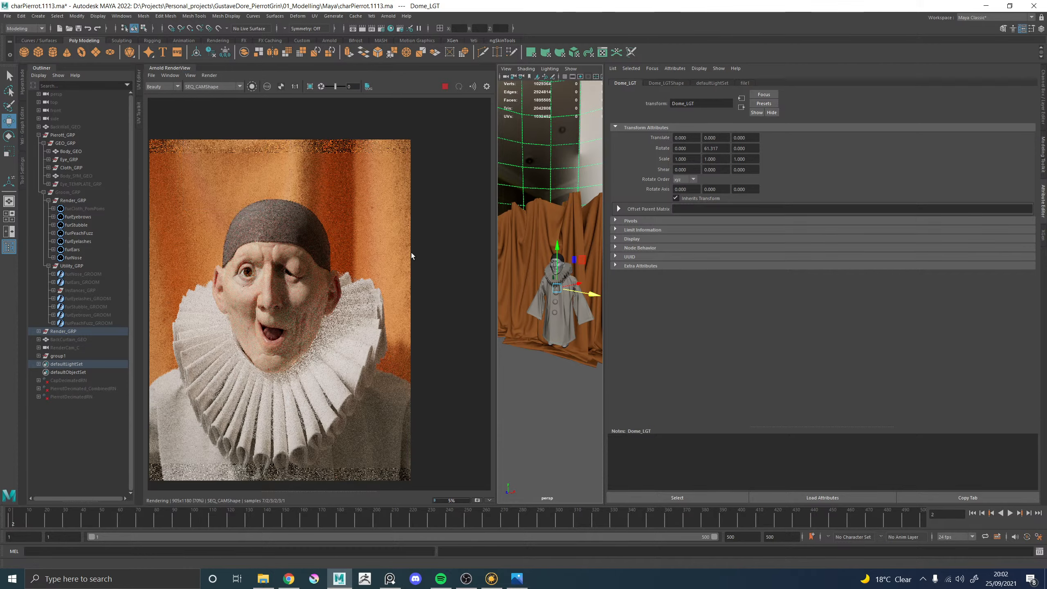
left_click(43, 68)
Select the whole curtain group in the perspective view and rotate it to about 20.146 degrees around Y
left_click_drag(463, 251, 483, 254, "alt")
left_click(475, 223)
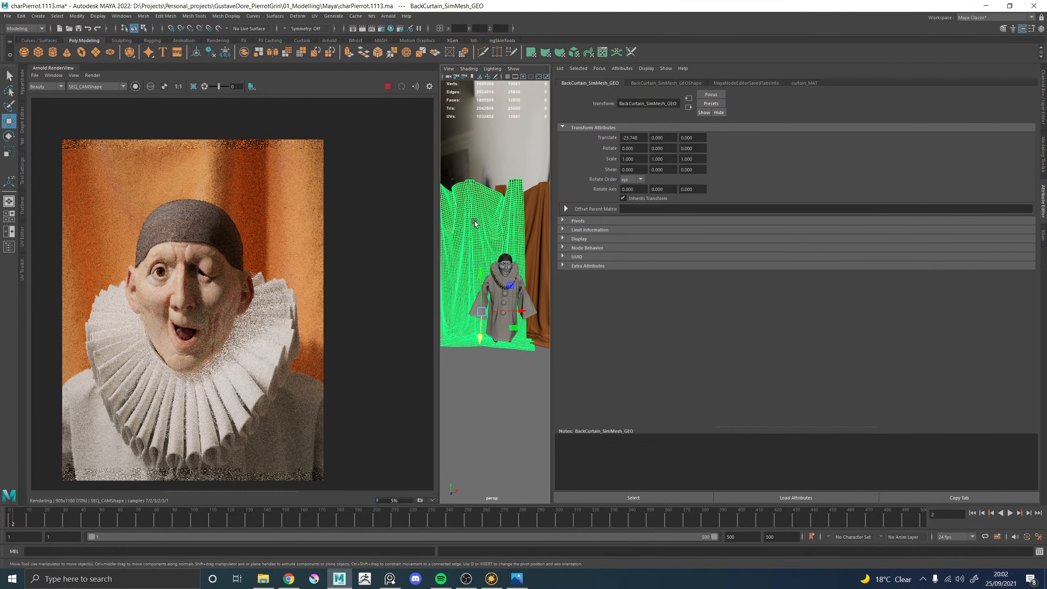
key("Up")
key("e")
left_click_drag(501, 303, 553, 277)
Slide the rotated curtain group behind the character to about -32.276 in X and 27.181 in Z
key("w")
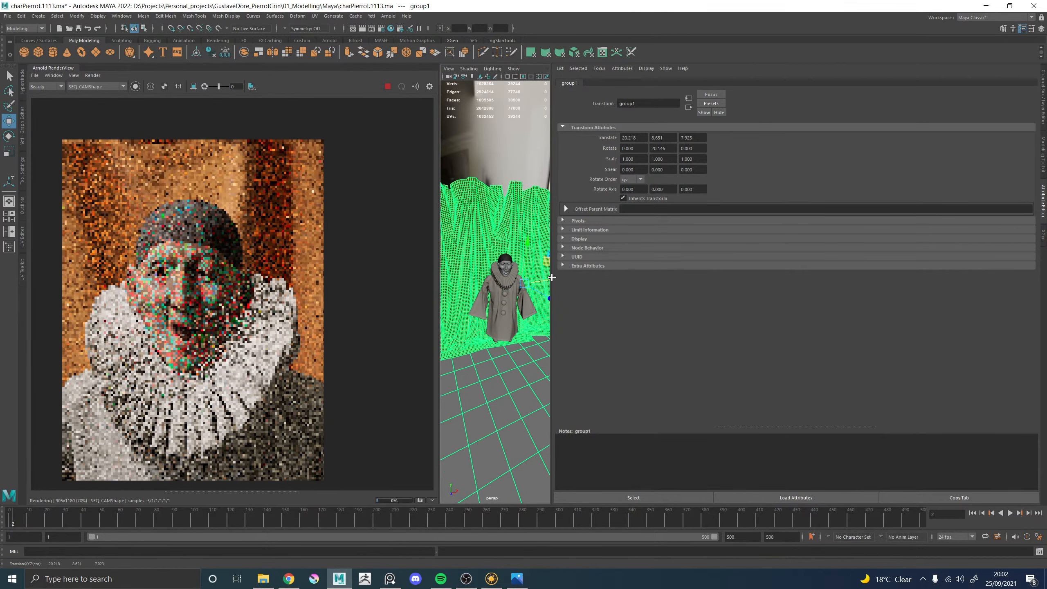
left_click_drag(553, 277, 564, 282)
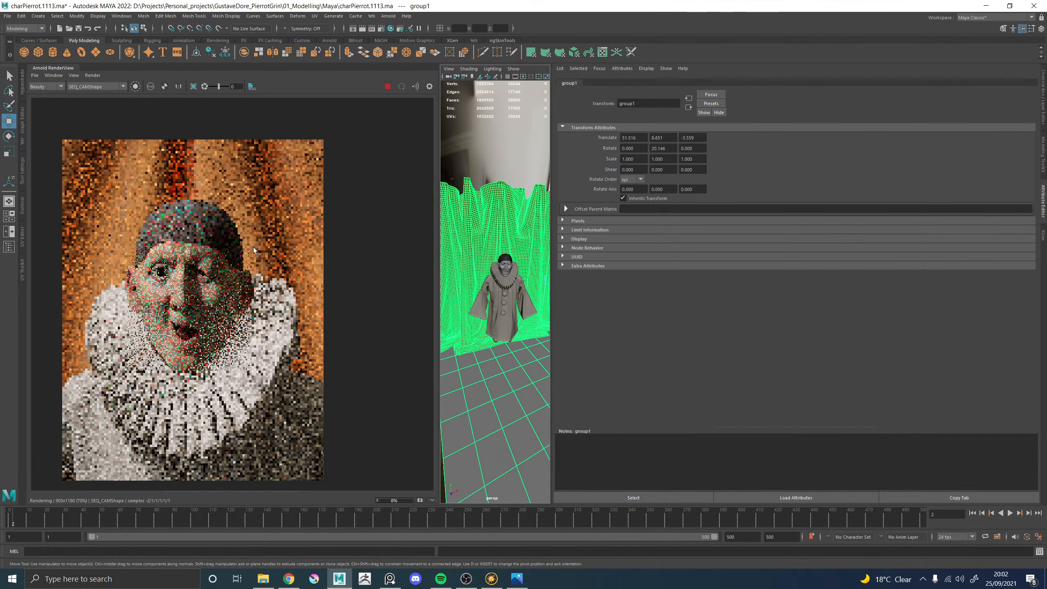
scroll(254, 250, "down", 2)
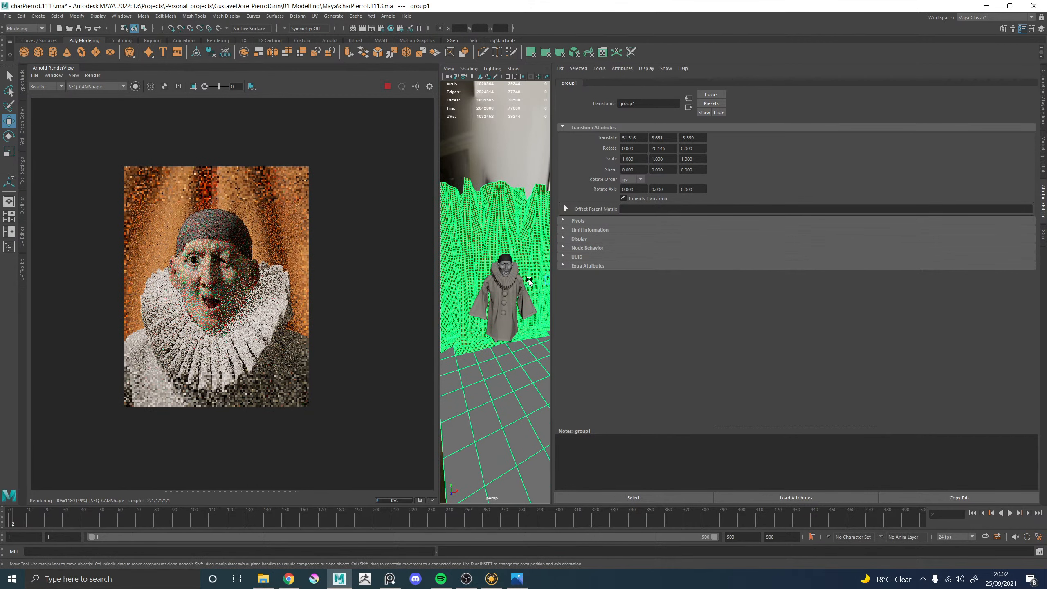
left_click_drag(529, 282, 545, 234, "alt")
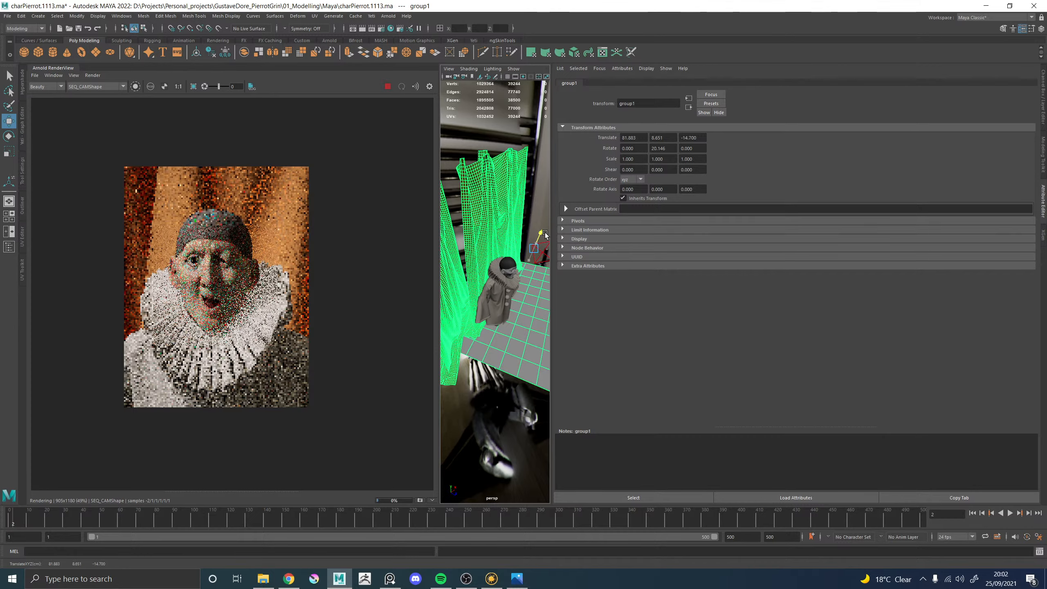
left_click_drag(545, 235, 501, 261)
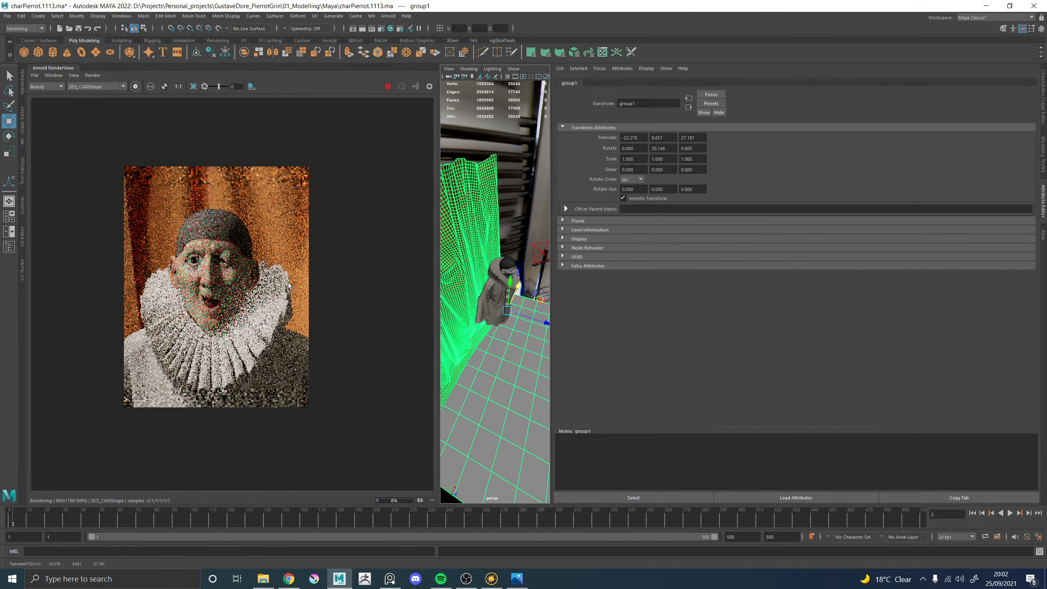
Undo the curtain group's recent rotation and move, and stop the running render
scroll(289, 285, "up", 2)
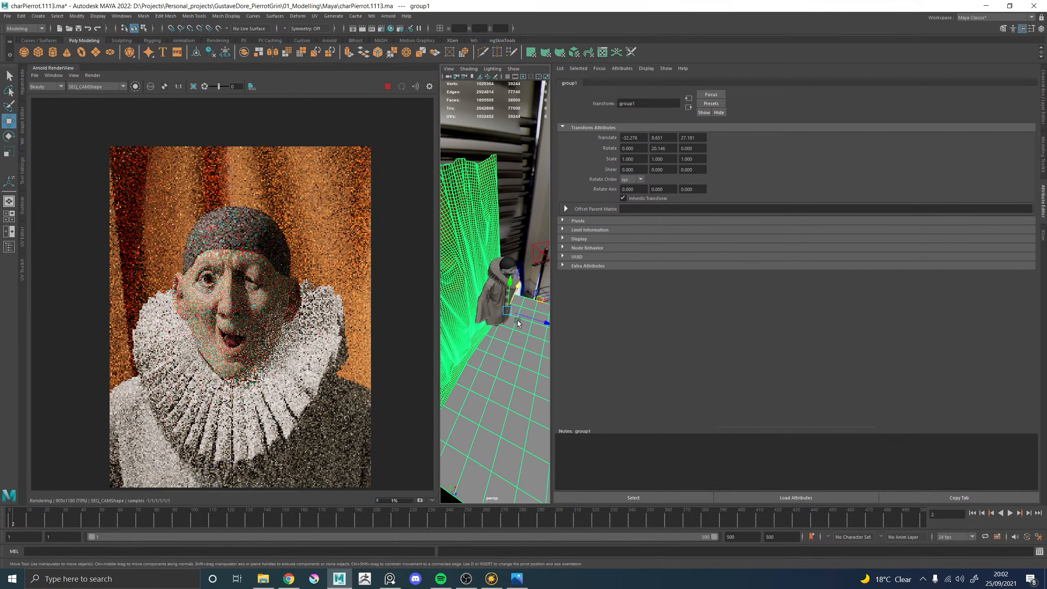
key("ctrl+z")
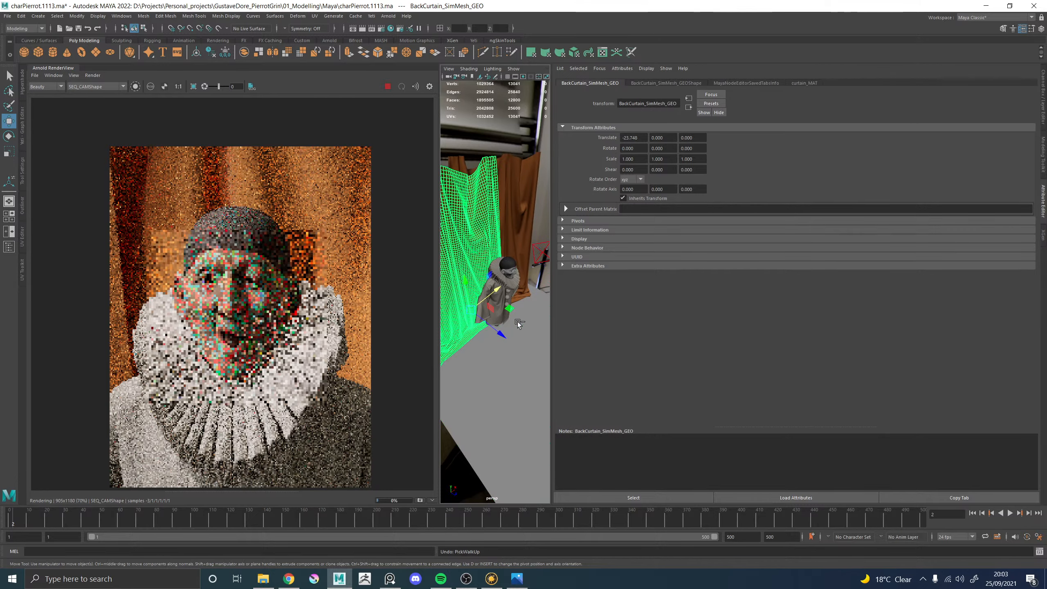
left_click_drag(519, 324, 421, 318, "alt")
scroll(306, 303, "down", 3)
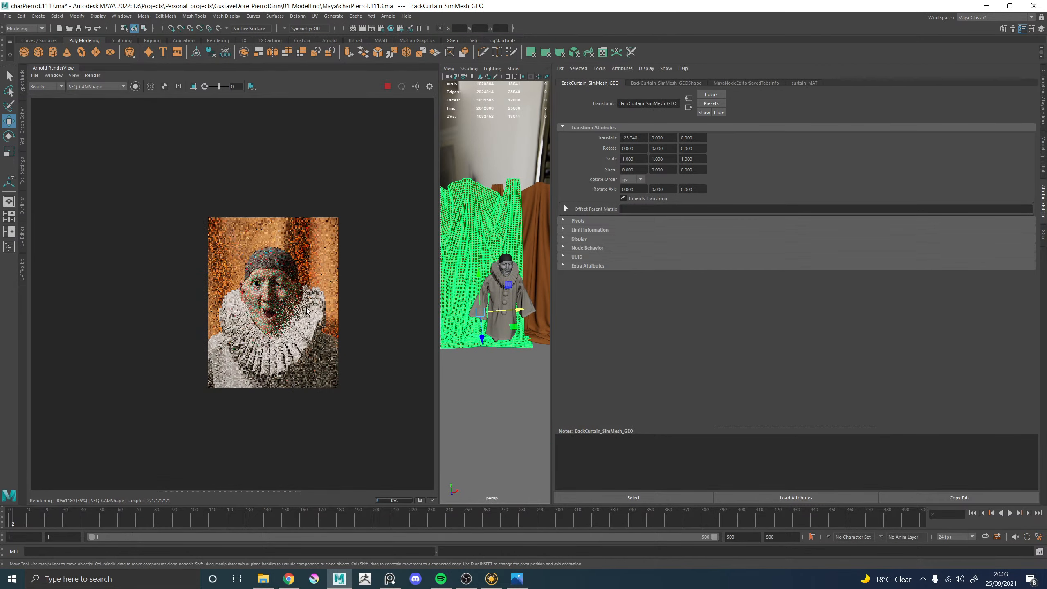
left_click(387, 88)
Widen the perspective view and delete the angled curtain copy BackCurtain_SimMesh_GEO2 beside the character
left_click_drag(440, 209, 287, 209)
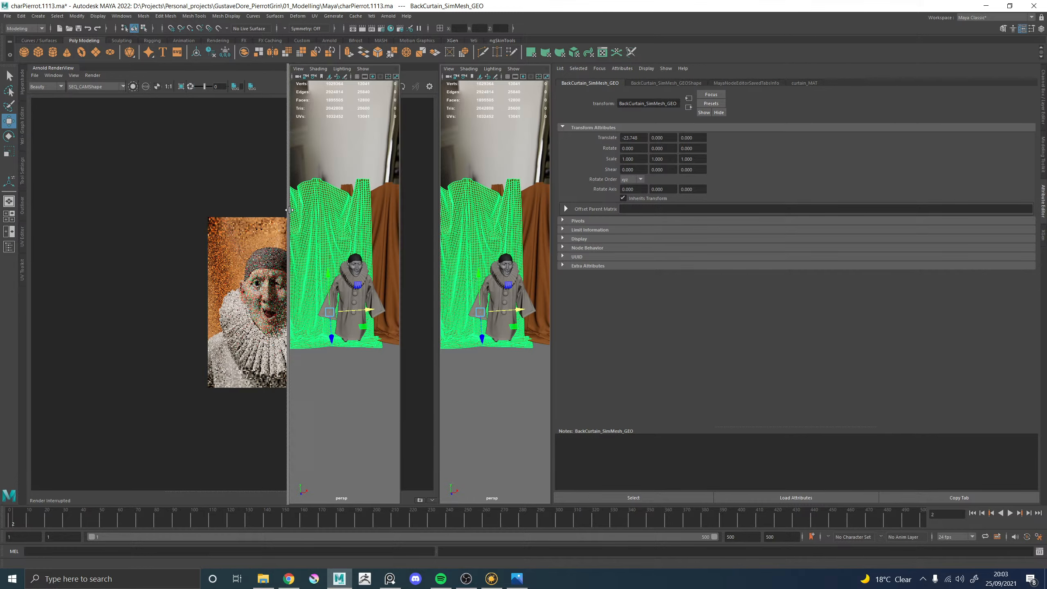
left_click_drag(453, 274, 378, 295, "alt")
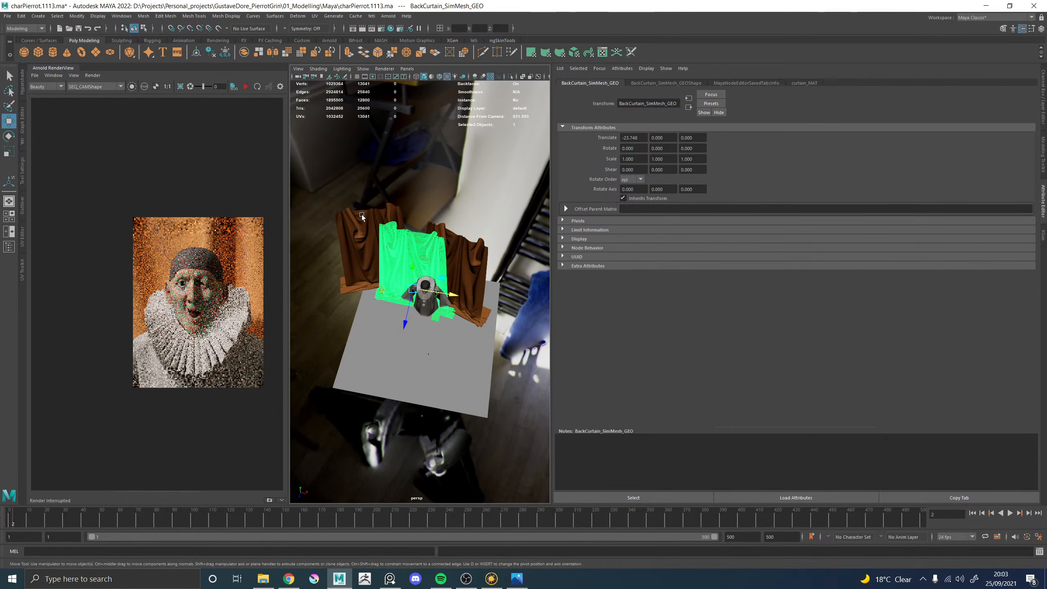
left_click(350, 219)
left_click_drag(452, 330, 424, 253, "alt")
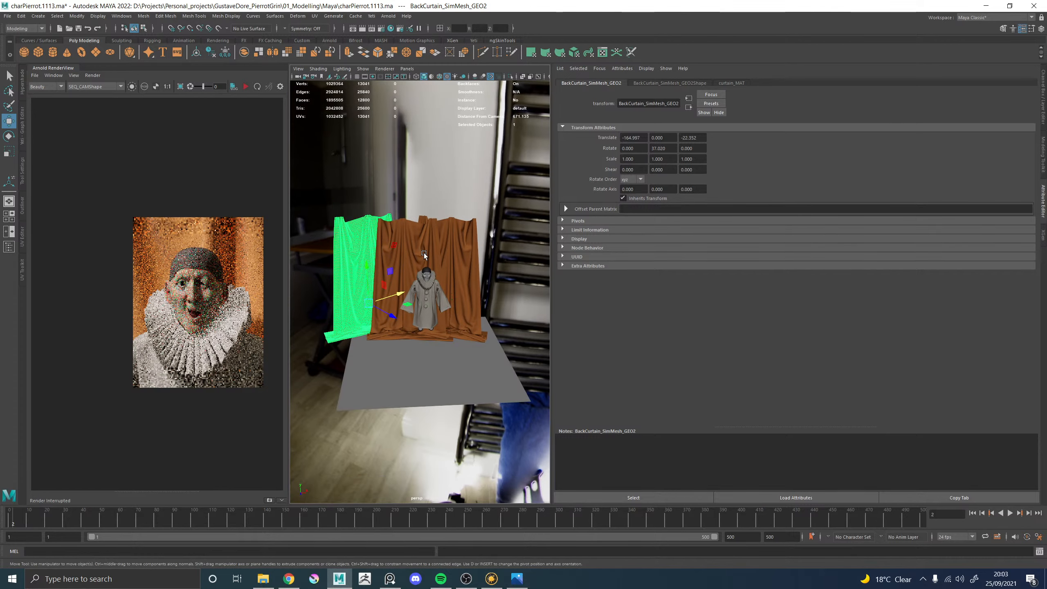
key("Delete")
Select the group holding the remaining simulated curtain panels and the floor, and hide it
left_click(466, 244)
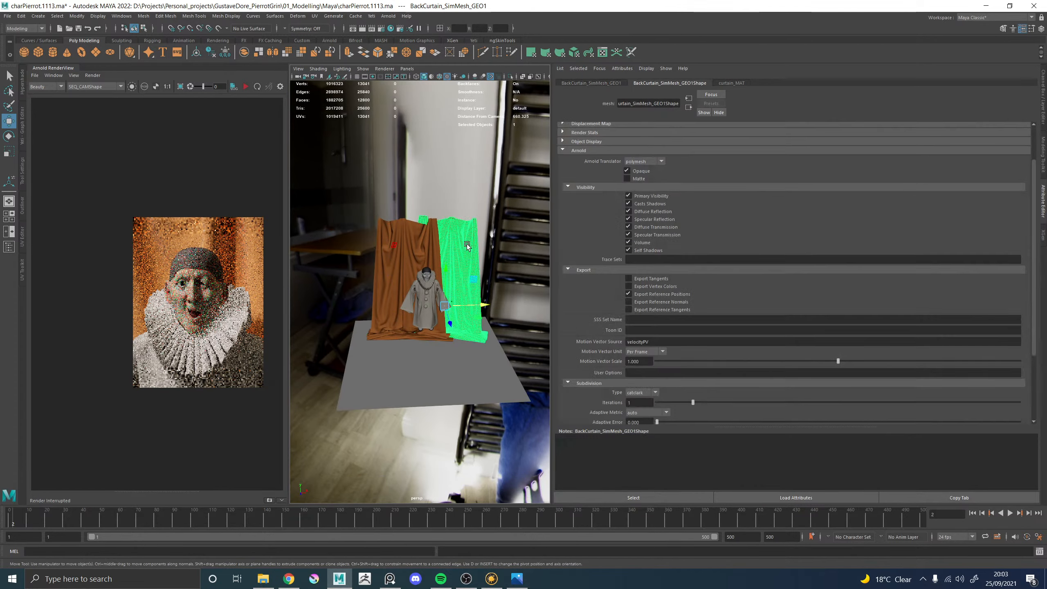
left_click(430, 245, "shift")
left_click_drag(410, 289, 425, 295, "alt")
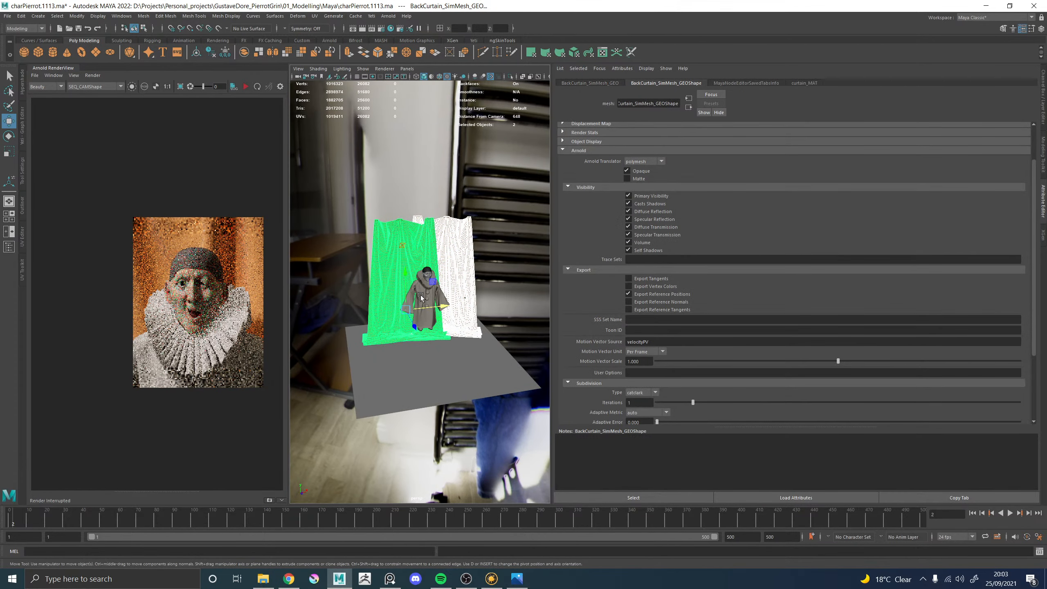
left_click(488, 349, "shift")
key("ctrl+g")
key("ctrl+h")
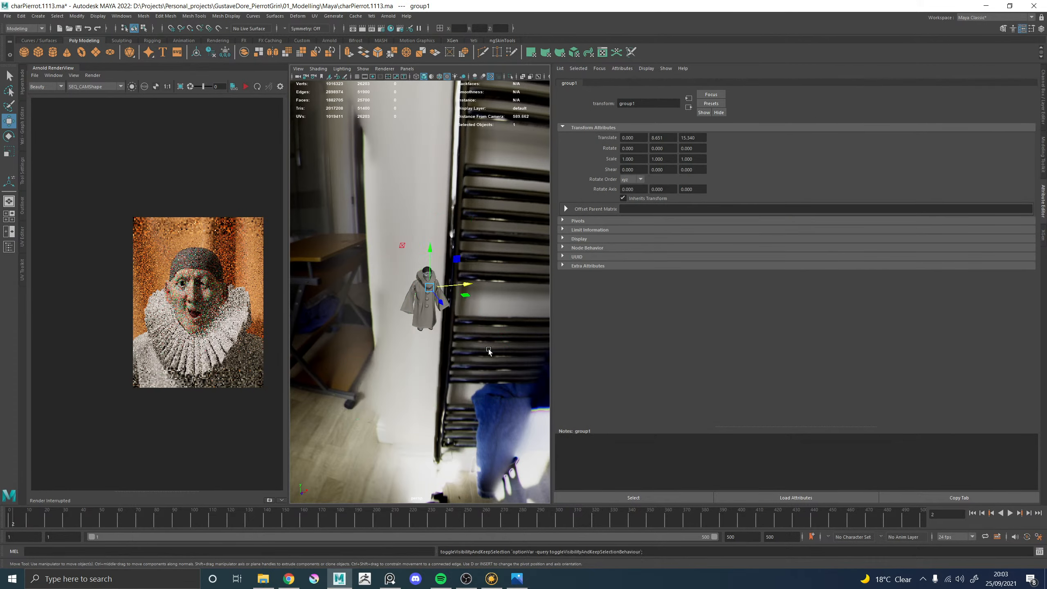
Unhide the original BackCurtain_GEO through the Outliner and collapse the render view to enlarge the perspective view
left_click(21, 209)
left_click(73, 339)
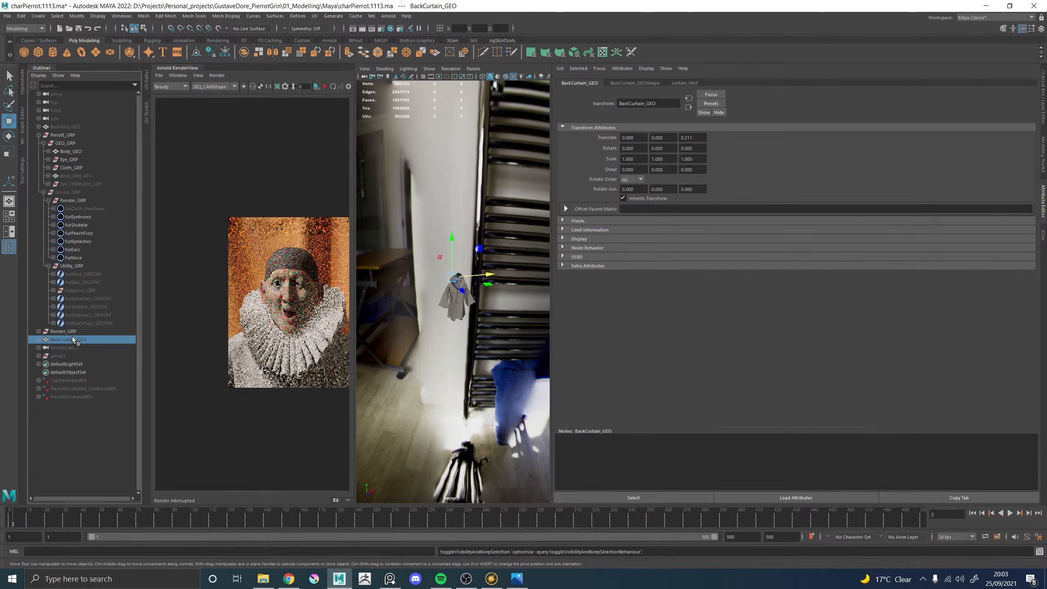
scroll(478, 329, "up", 8)
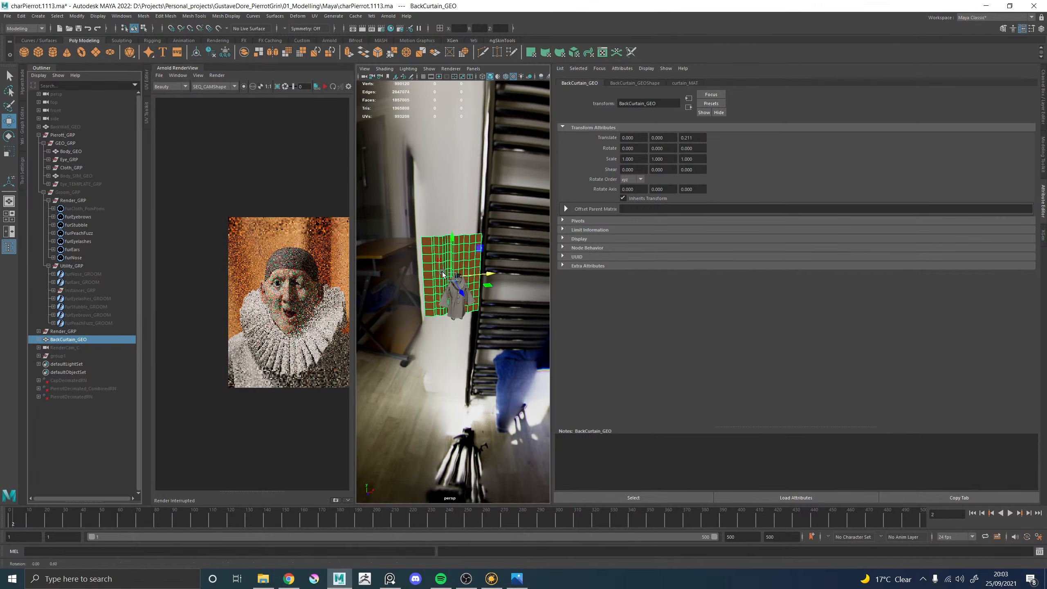
left_click_drag(479, 329, 449, 337, "alt")
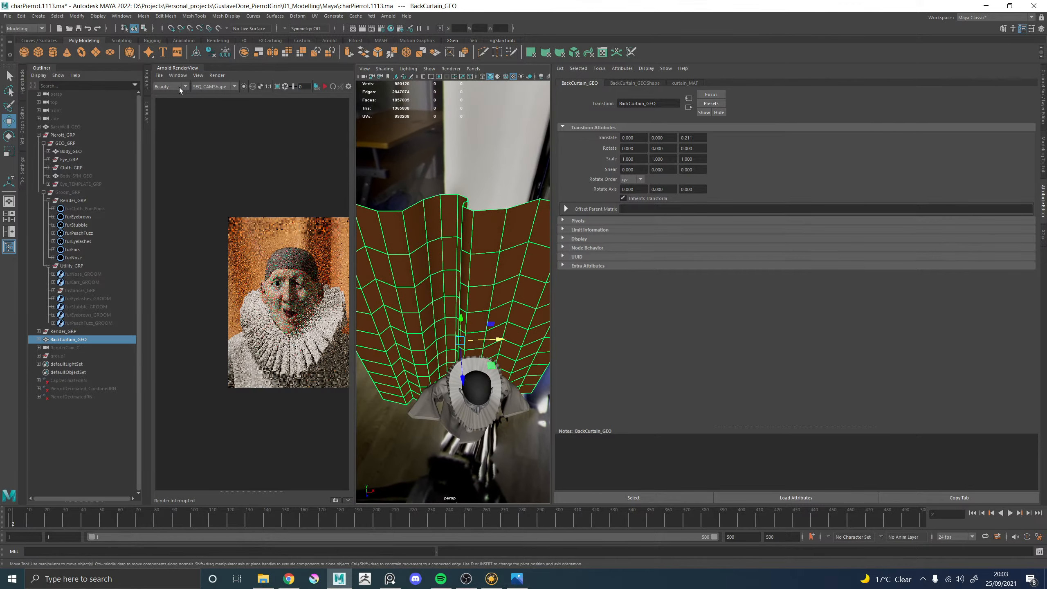
left_click(188, 69)
Examine the folds and edge layout of BackCurtain_GEO from the front, above and close up
right_click_drag(387, 238, 311, 227, "alt")
left_click_drag(311, 227, 304, 201, "alt")
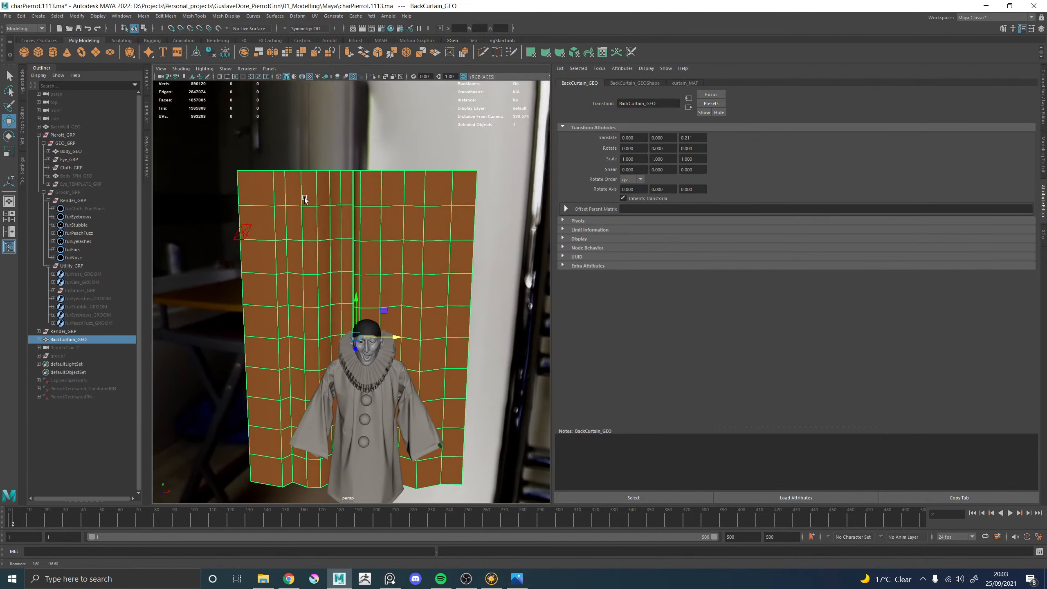
middle_click_drag(304, 202, 334, 245, "alt")
left_click_drag(301, 247, 332, 266, "alt")
middle_click_drag(303, 279, 327, 235, "alt")
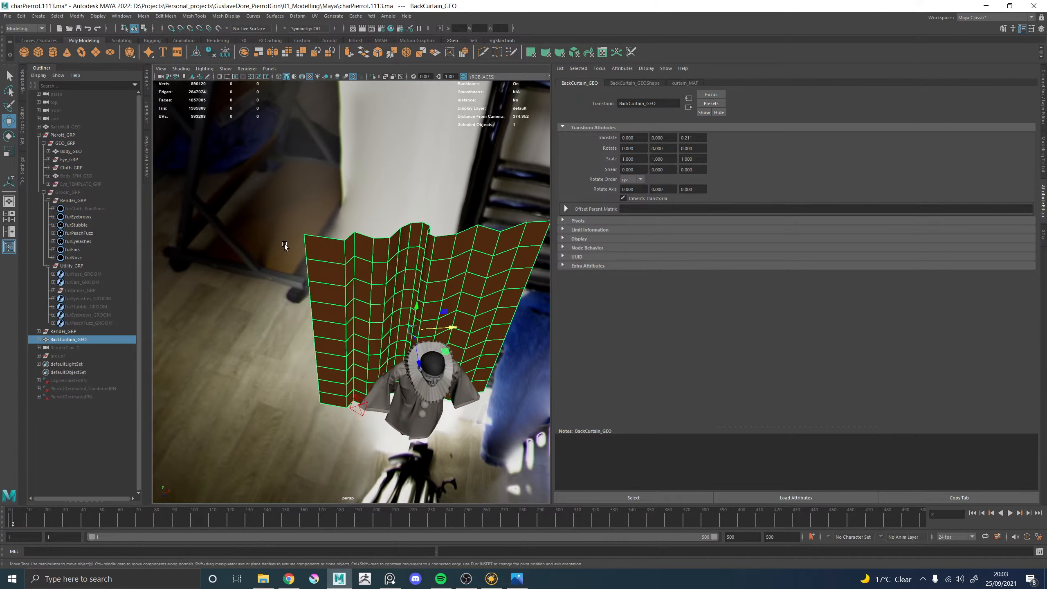
right_click_drag(286, 246, 302, 231, "alt")
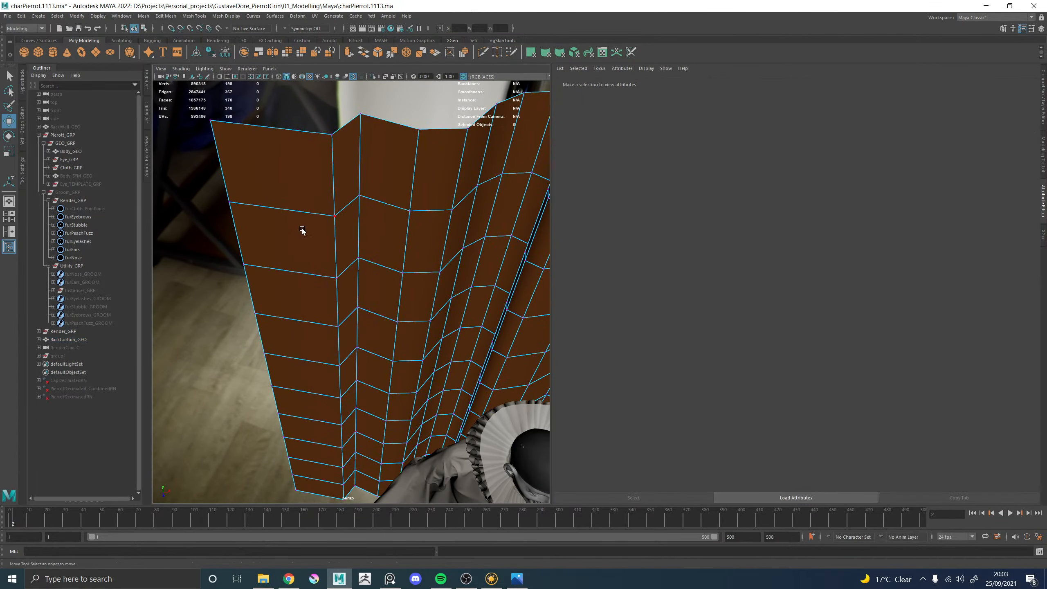
left_click_drag(294, 239, 370, 239, "alt")
middle_click_drag(371, 239, 285, 307, "alt")
right_click_drag(296, 299, 336, 253)
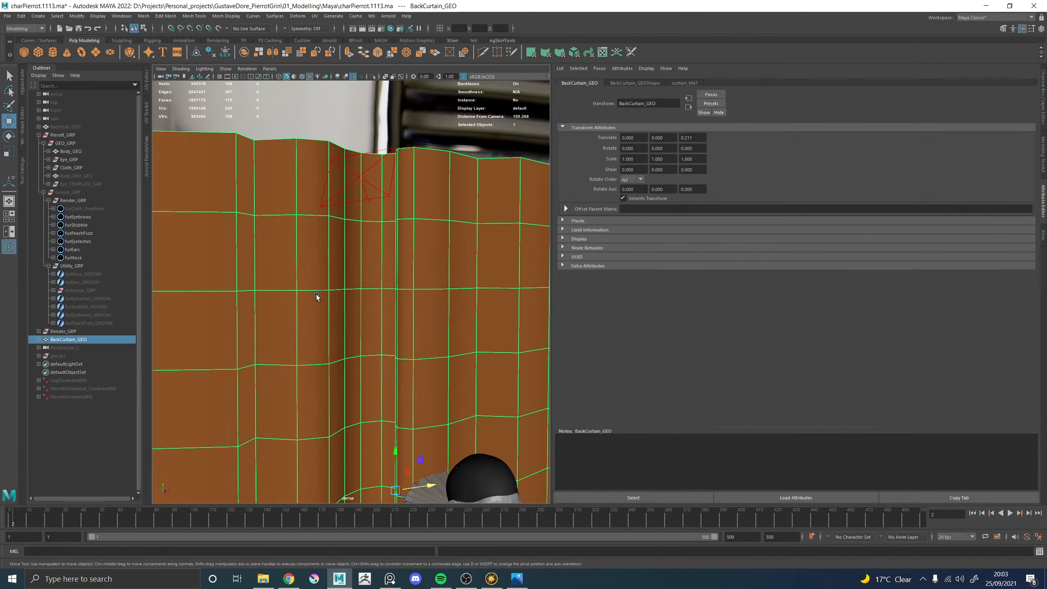
left_click_drag(317, 283, 326, 307, "alt")
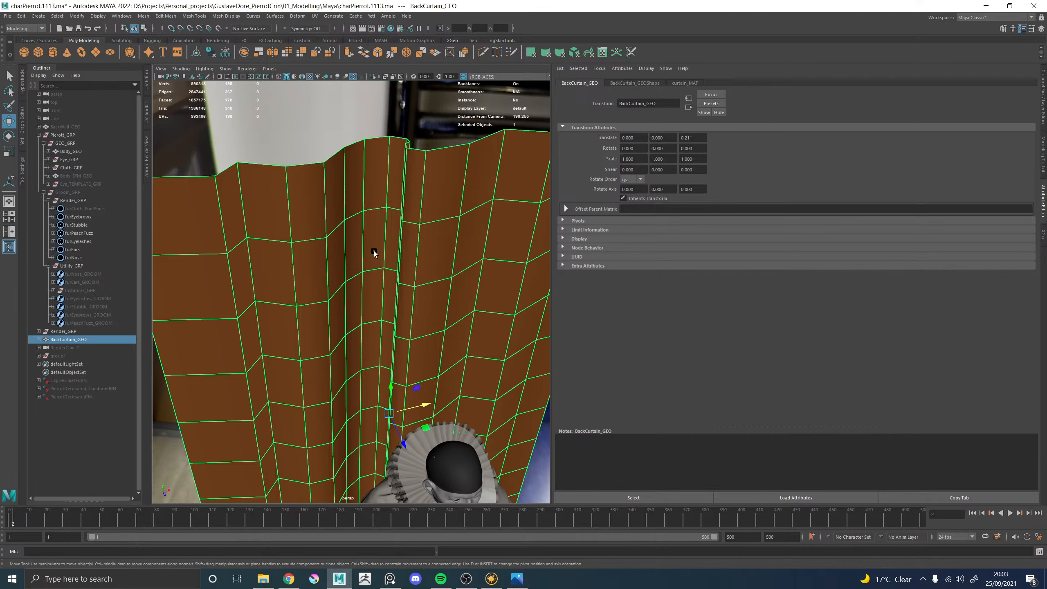
Insert centred horizontal edge loops through the upper rows of BackCurtain_GEO with Multi-Cut
right_click(337, 225, "shift")
right_click_drag(301, 226, 299, 226, "shift")
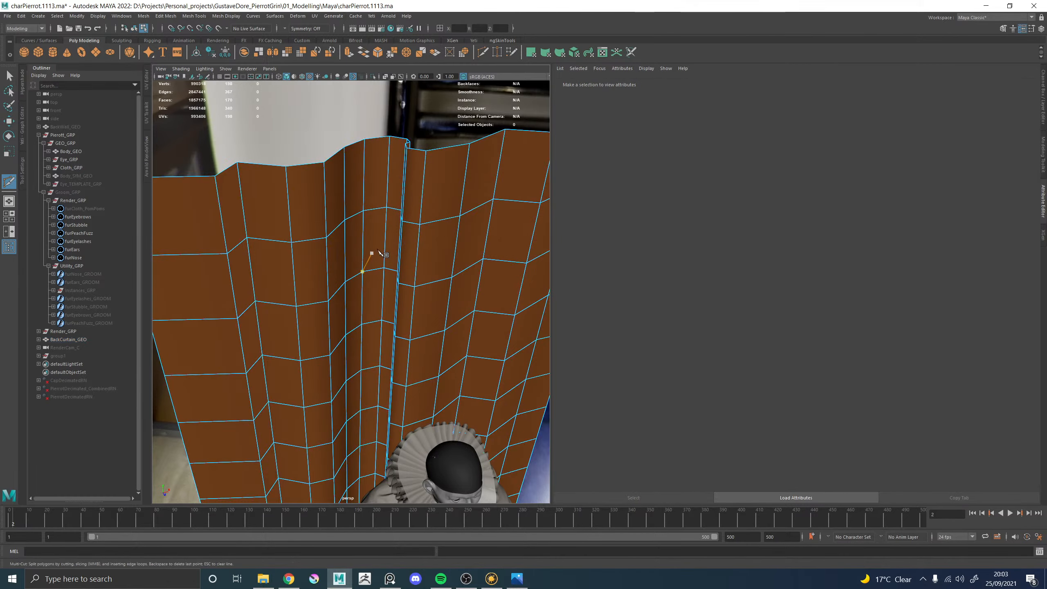
left_click_drag(371, 252, 327, 183, "alt")
middle_click(325, 181, "ctrl")
middle_click(320, 264, "ctrl")
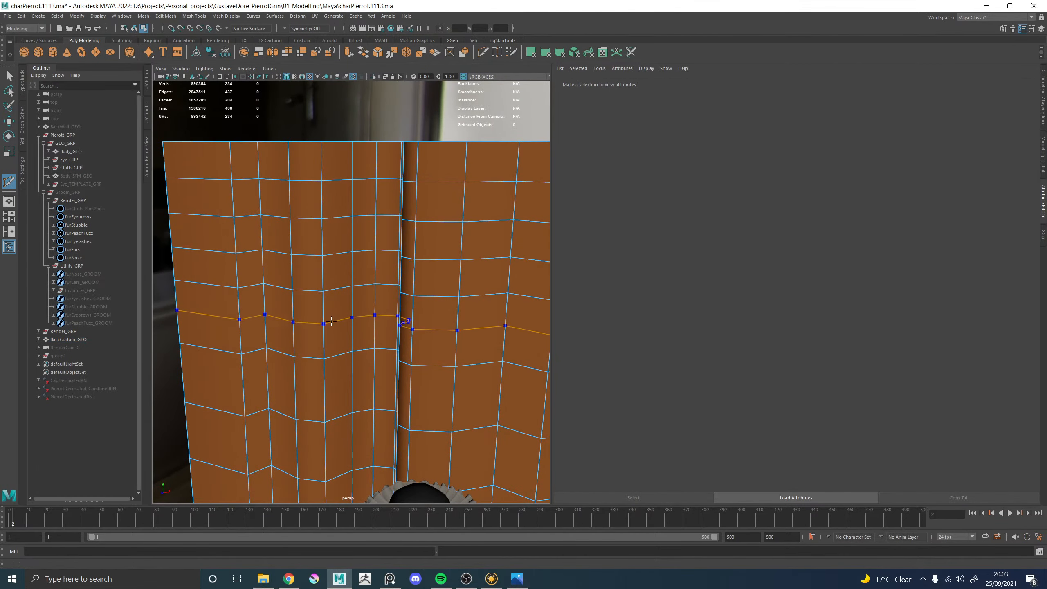
middle_click(325, 324, "ctrl")
Insert centred horizontal edge loops through the curtain's lower rows and a vertical loop through its wide outer column
middle_click_drag(412, 330, 425, 183, "alt")
middle_click(363, 225, "ctrl")
middle_click(416, 200, "ctrl")
middle_click(401, 263, "ctrl")
middle_click(385, 324, "ctrl")
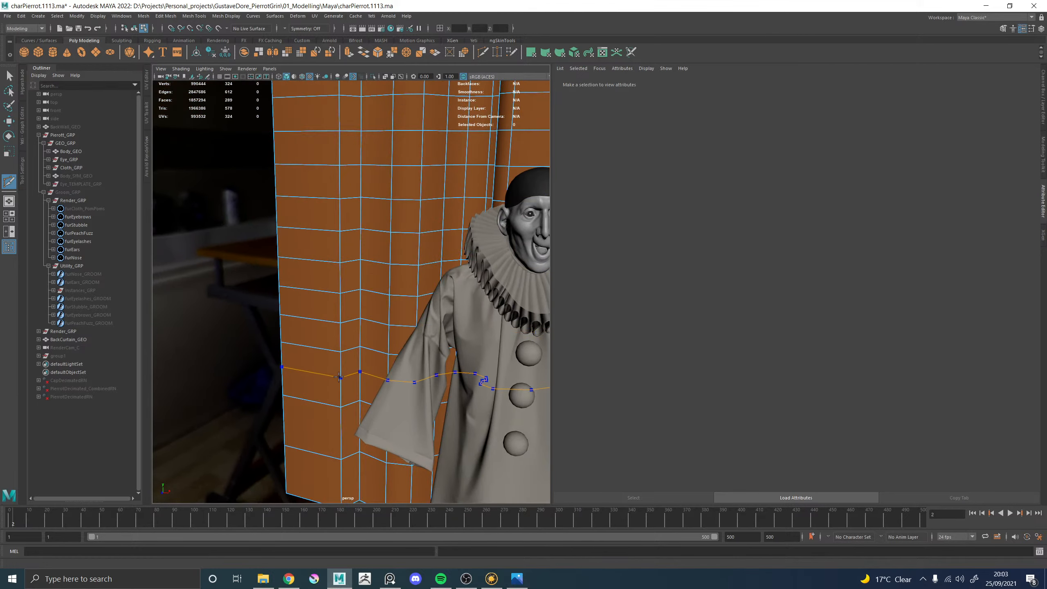
middle_click(323, 416, "ctrl")
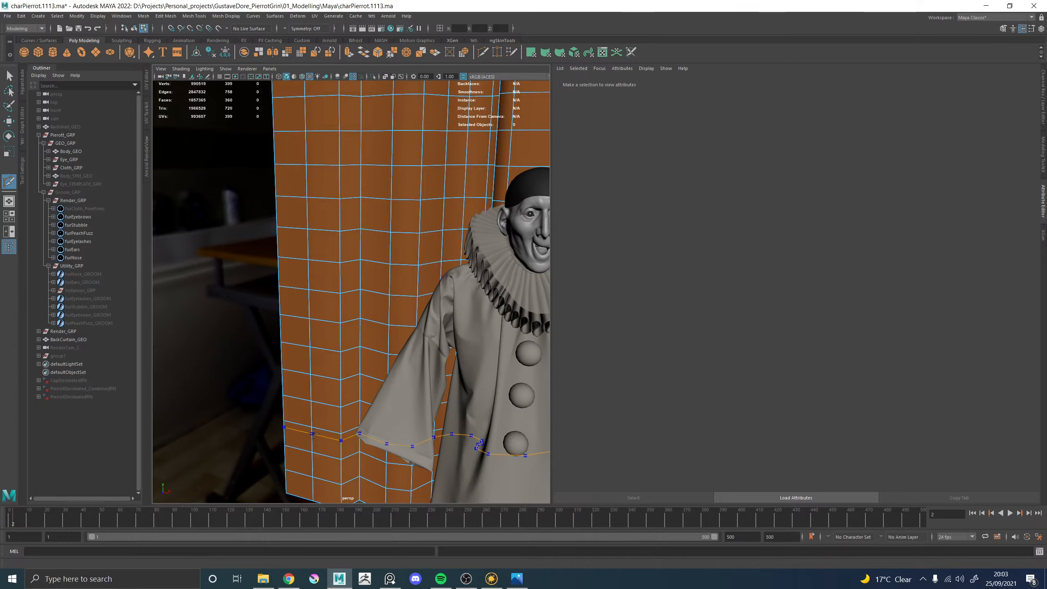
Bevel a vertical edge loop on the curtain's right half with a fraction of 0.53
key("w")
double_click(307, 333)
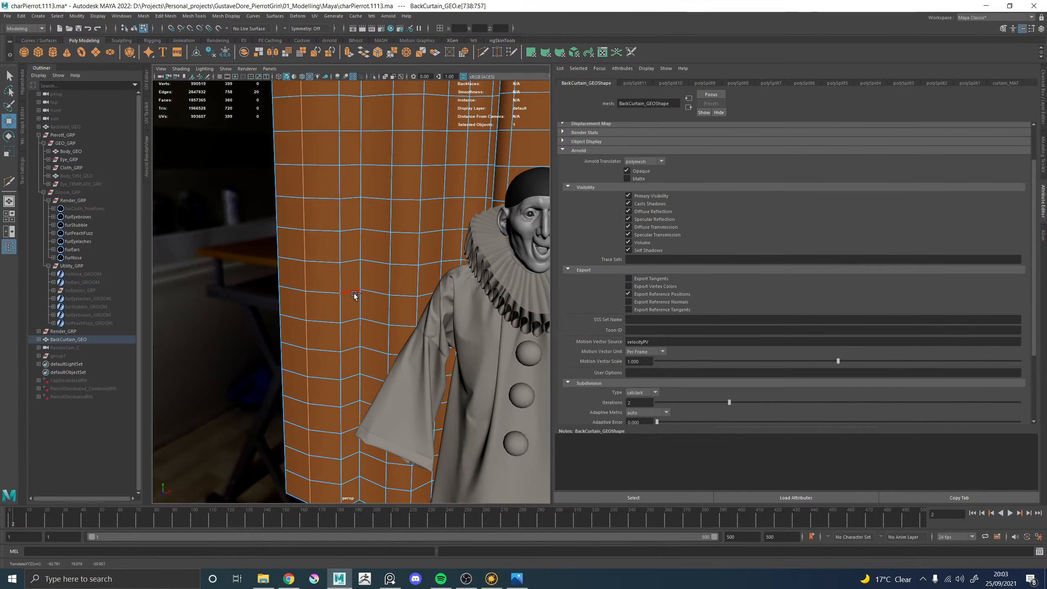
left_click_drag(372, 253, 396, 255, "alt")
scroll(386, 253, "up", 3)
middle_click_drag(385, 252, 368, 268, "alt")
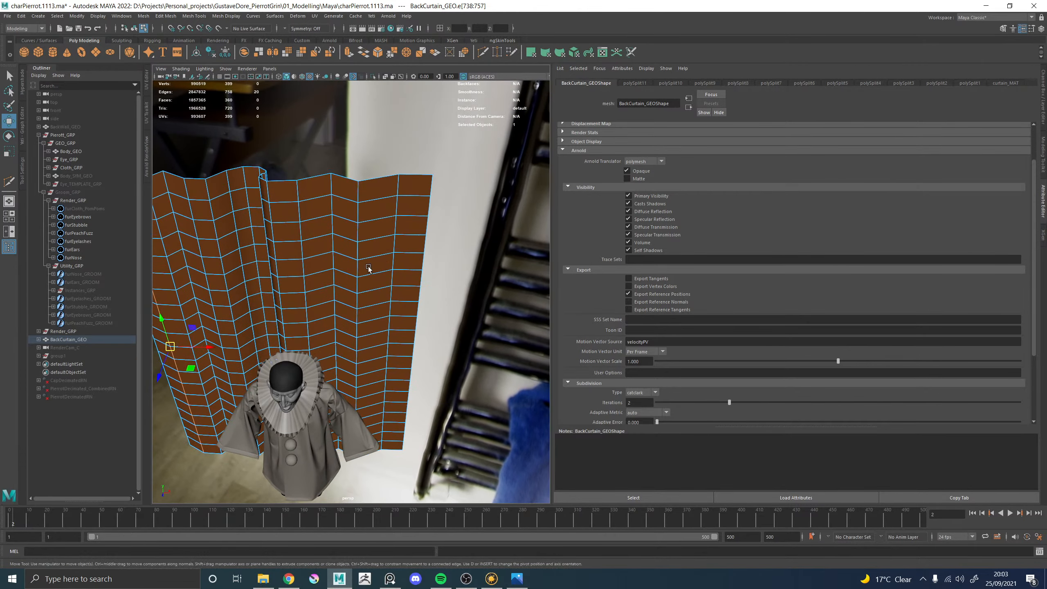
right_click_drag(358, 233, 398, 235, "shift")
mouse_move(349, 238)
left_mouse_down("alt")
mouse_move(372, 212)
mouse_move(359, 213)
mouse_move(352, 240)
left_mouse_up("alt")
middle_click_drag(363, 237, 361, 237)
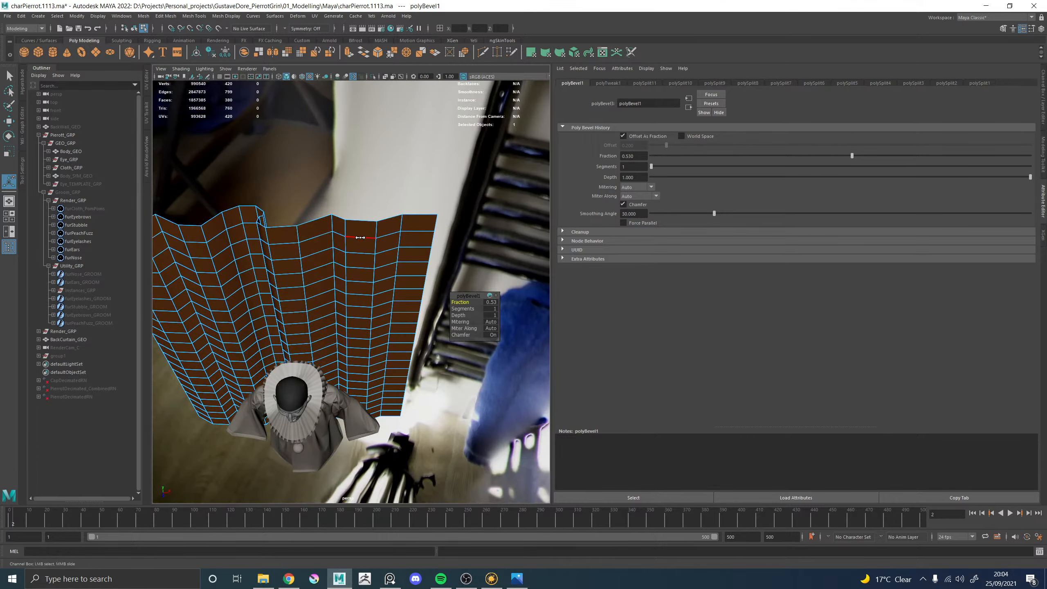
Shift the vertical edge loop beside the bevel sideways to even out the columns, and return to object selection
key("w")
double_click(334, 239)
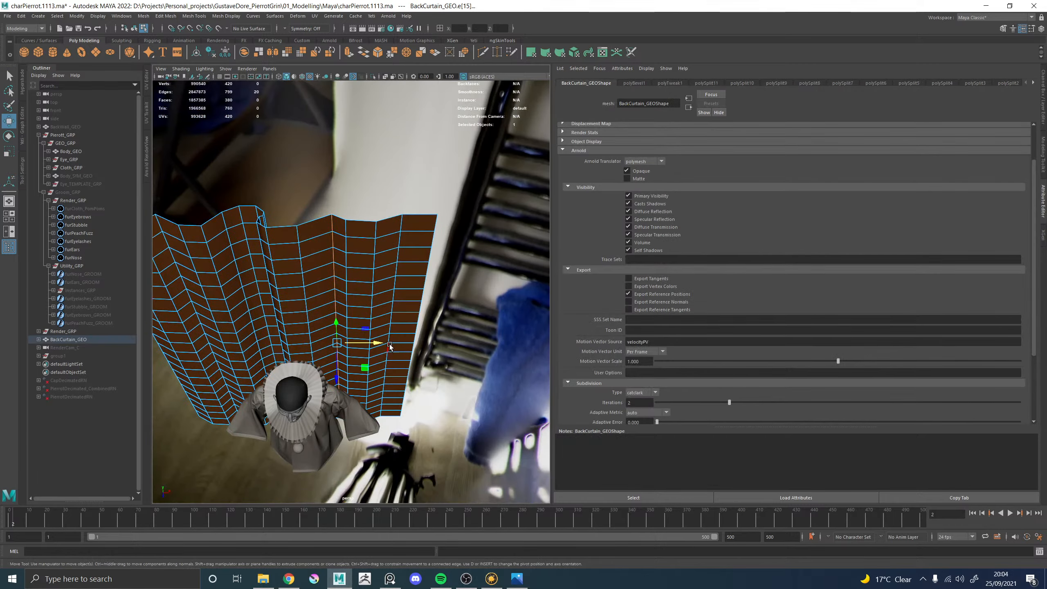
left_click_drag(390, 347, 333, 217)
right_click_drag(333, 216, 353, 192)
left_click_drag(353, 193, 363, 209, "alt")
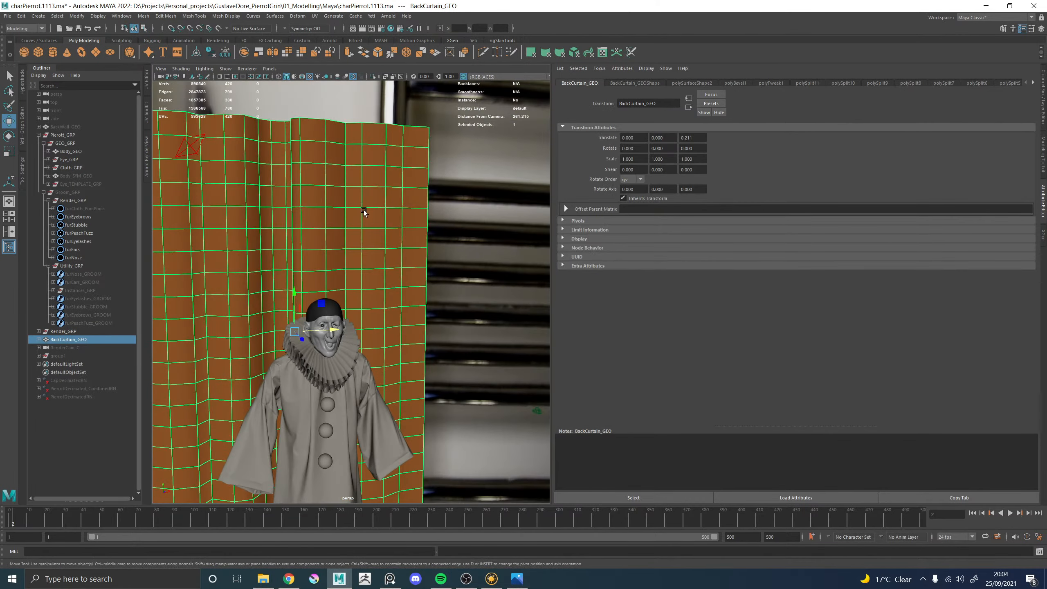
middle_click_drag(289, 183, 345, 199, "alt")
Delete the construction history of BackCurtain_GEO and set its normals to face
left_click(371, 115)
left_click(362, 217)
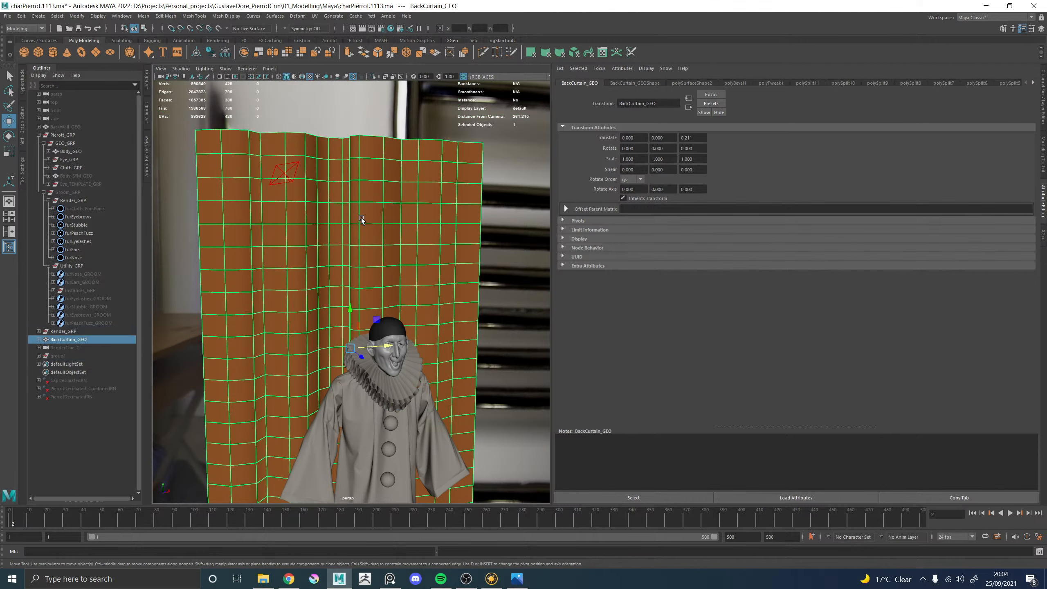
key("alt+shift+d")
left_click(225, 17)
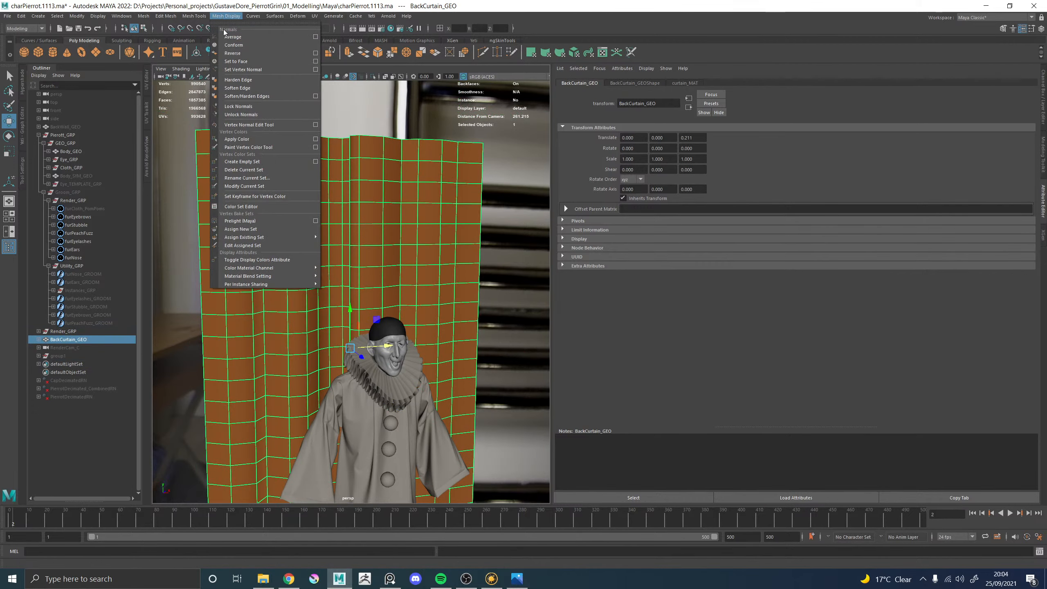
left_click(241, 63)
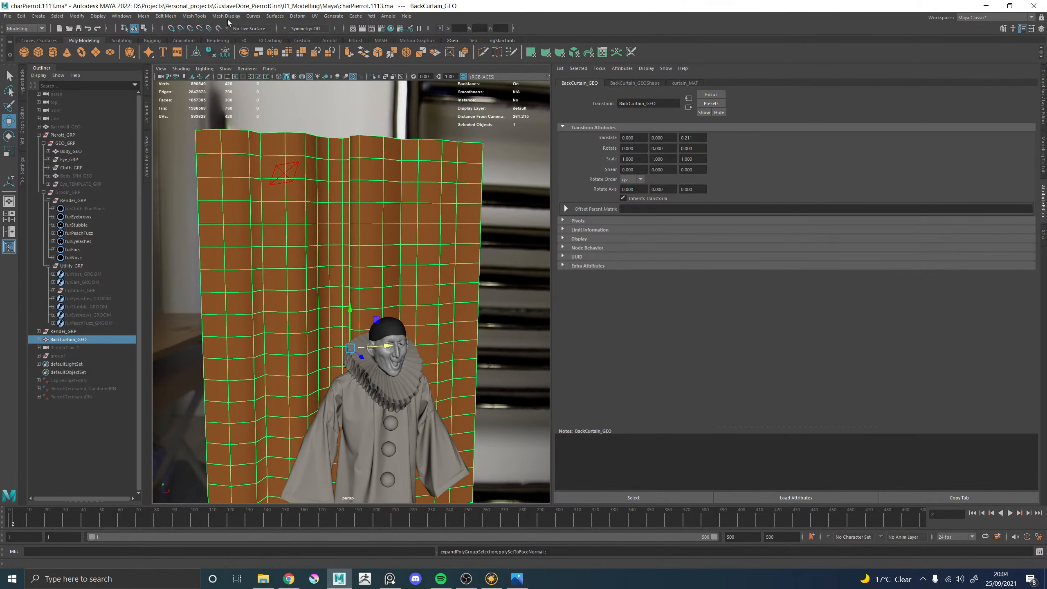
Soften the edges of BackCurtain_GEO and save the scene
left_click(226, 16)
left_click(239, 88)
left_click(295, 108)
left_click_drag(446, 208, 402, 211, "alt")
left_click(415, 262)
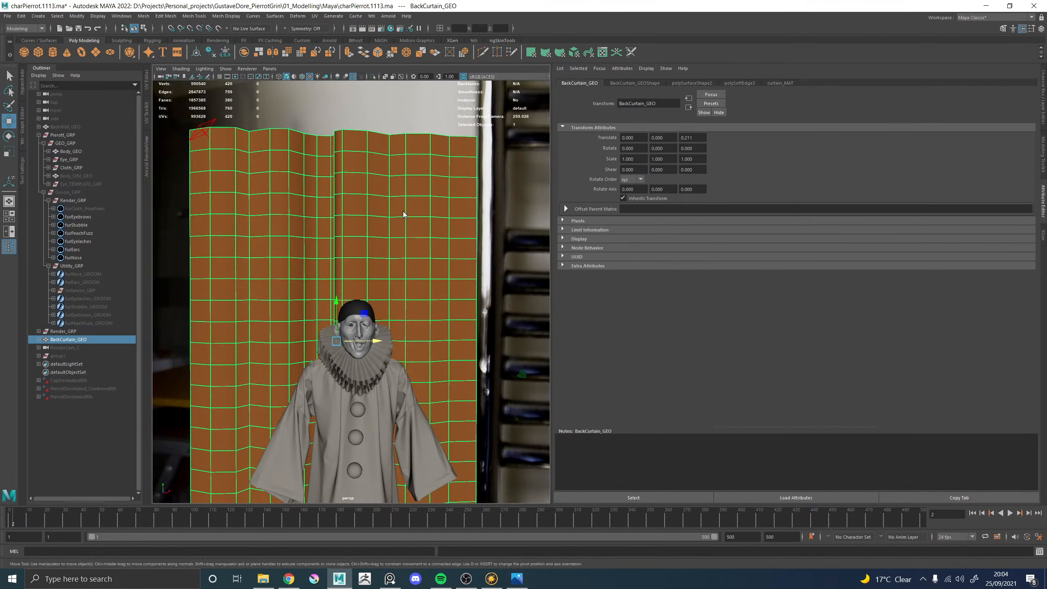
mouse_move(402, 211)
right_mouse_down("shift")
mouse_move(389, 256)
mouse_move(396, 225)
right_mouse_up("shift")
key("q")
key("ctrl+s")
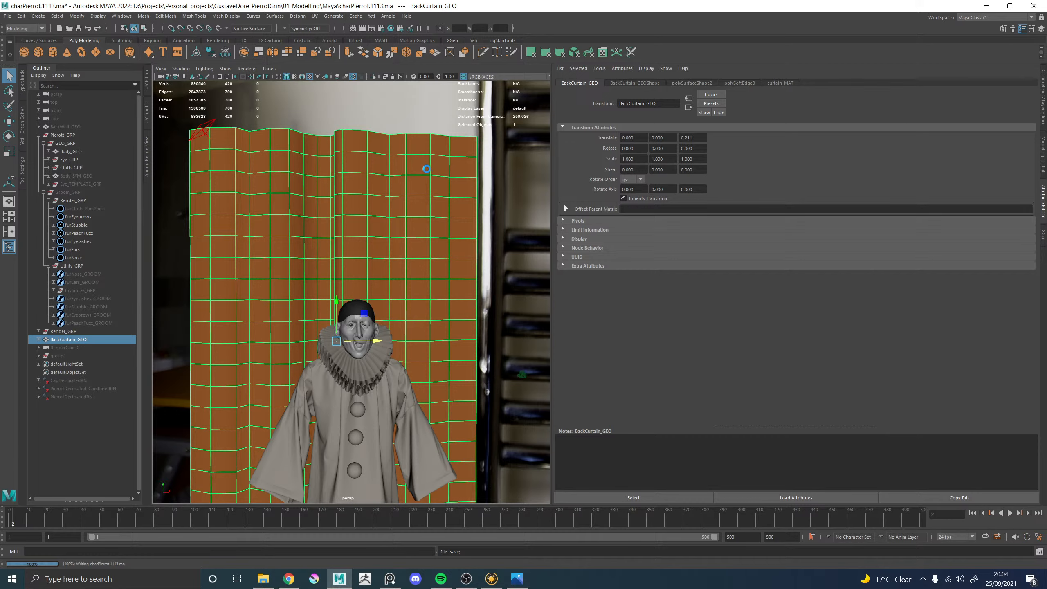
key("w")
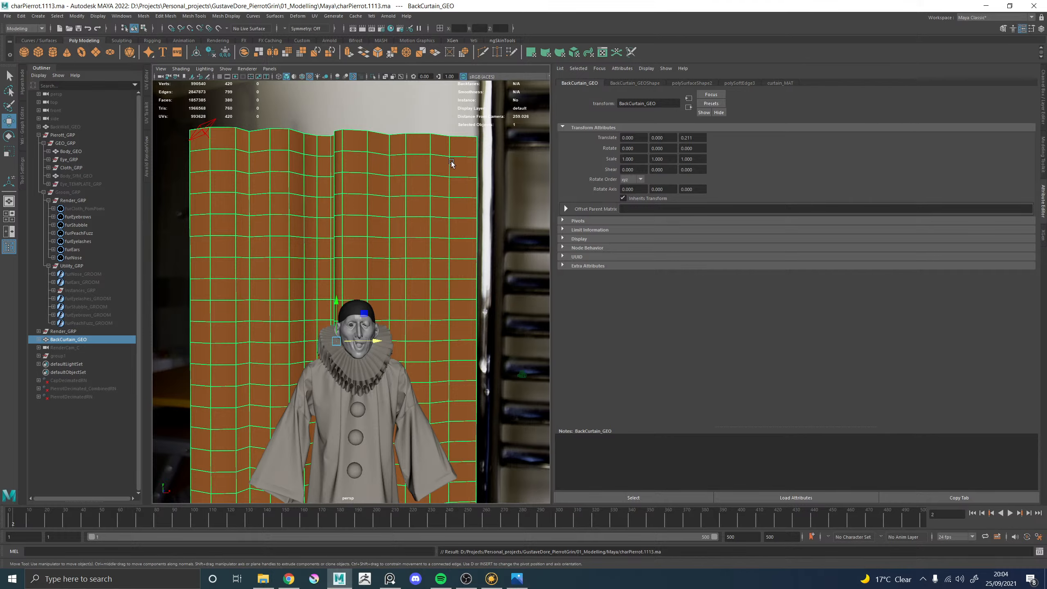
Duplicate BackCurtain_GEO and rename the copy BackCurtain_Upres_GEO
left_click_drag(451, 164, 410, 197, "alt")
key("ctrl+d")
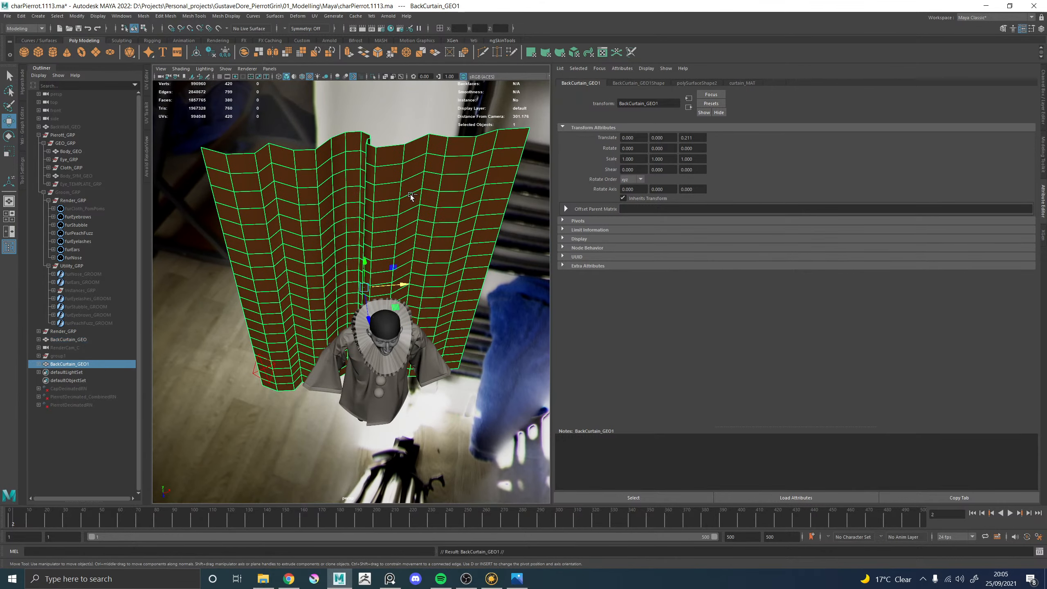
double_click(79, 364)
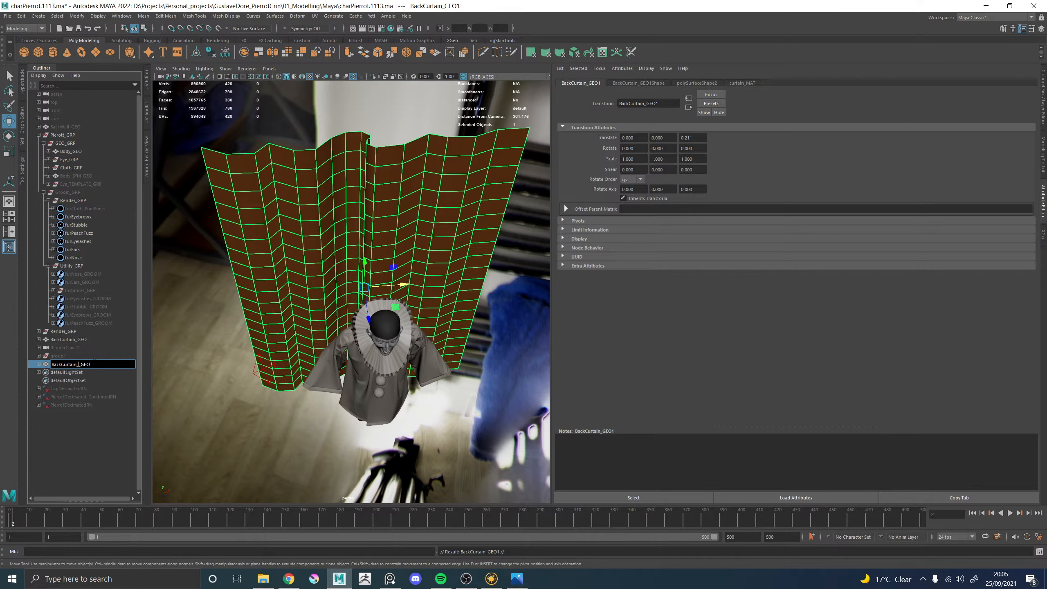
type("Upres")
key("Return")
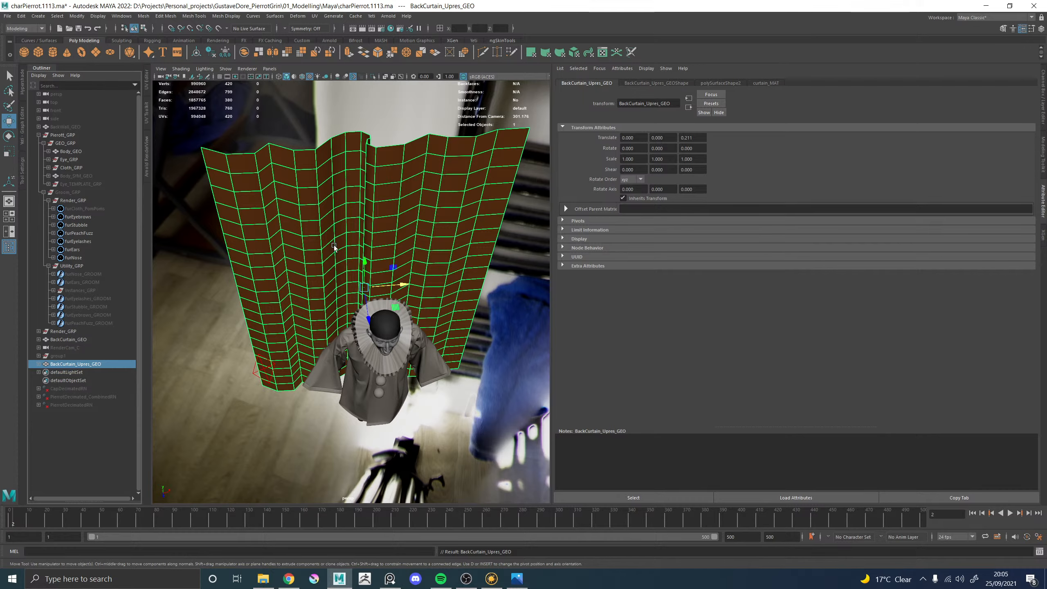
Smooth BackCurtain_Upres_GEO with one division level and hide the original BackCurtain_GEO
left_click_drag(334, 246, 390, 159, "alt")
right_click_drag(390, 158, 374, 205, "shift")
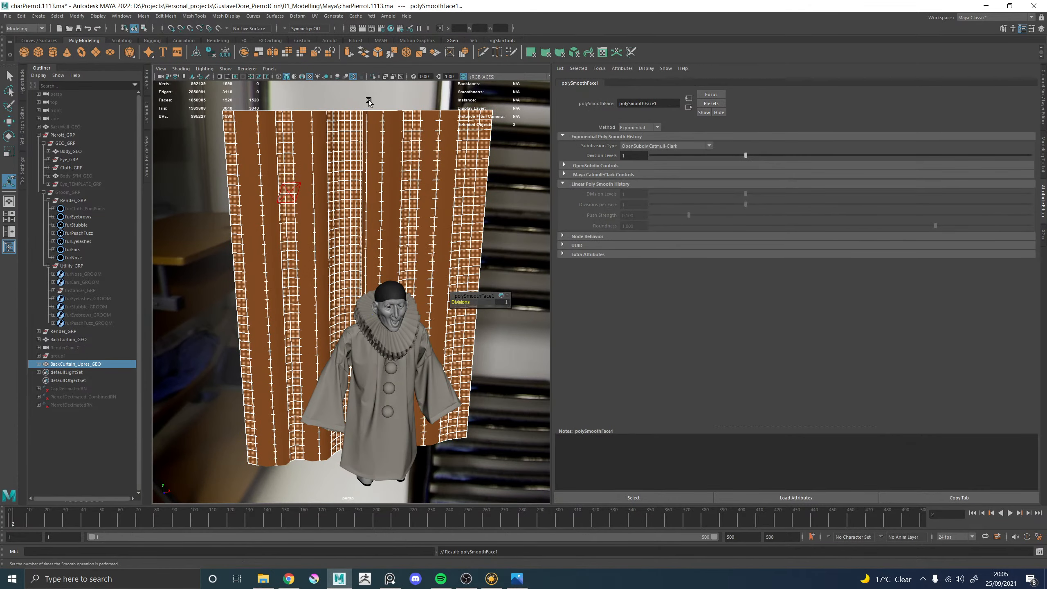
right_click_drag(356, 141, 375, 132)
left_click(374, 131)
key("h")
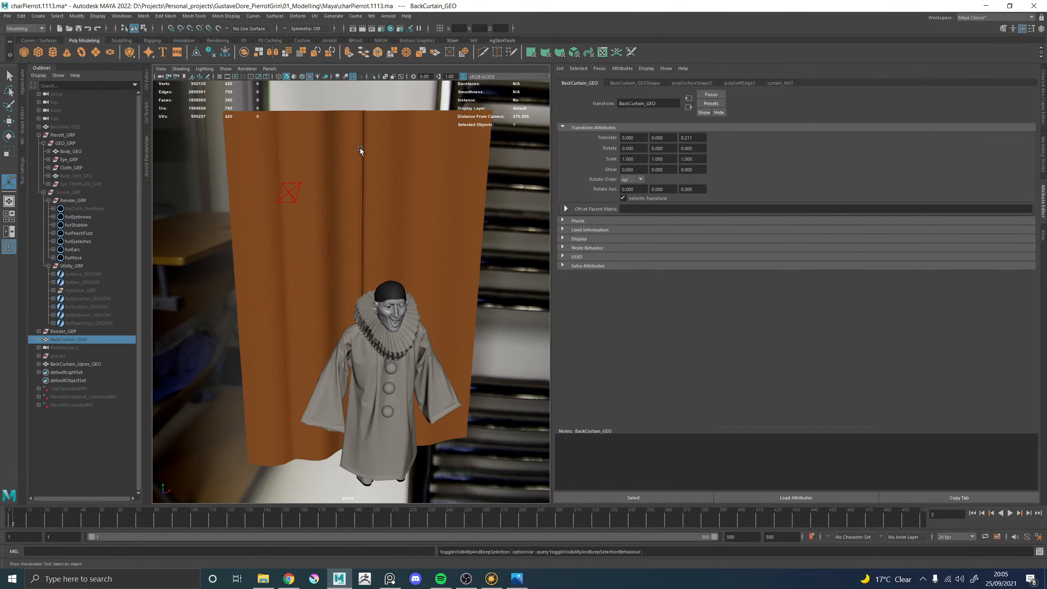
Examine the smoothed BackCurtain_Upres_GEO from above and from the front, checking its folds and mesh density
left_click(361, 149)
left_click_drag(399, 157, 378, 203, "alt")
middle_click_drag(379, 203, 373, 316, "alt")
left_click(373, 316)
left_click_drag(373, 316, 381, 245, "alt")
left_click(377, 245)
middle_click_drag(356, 228, 370, 250, "alt")
right_click_drag(369, 251, 330, 250)
right_click_drag(346, 311, 395, 286)
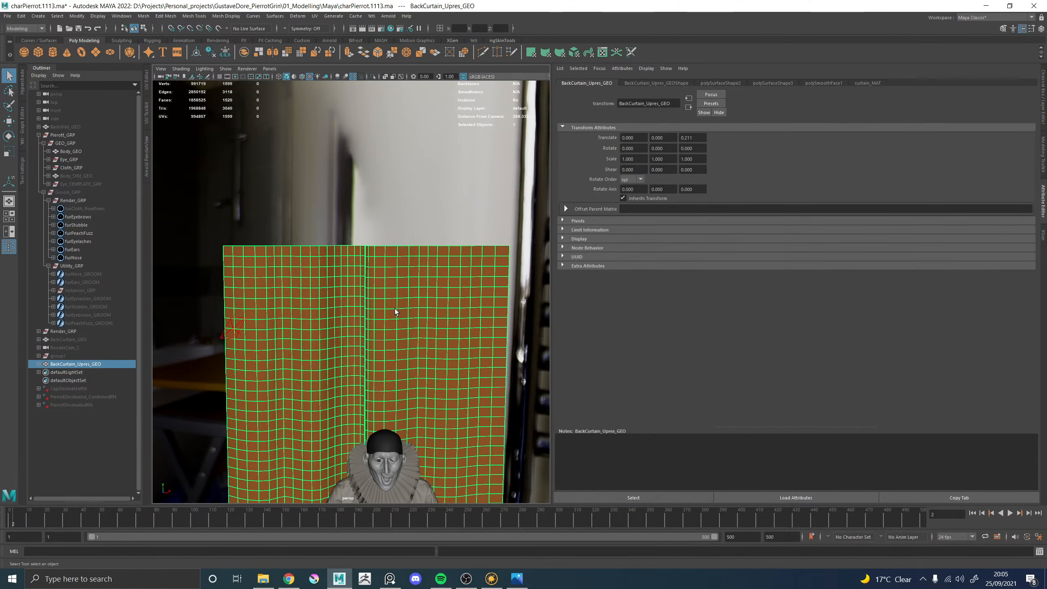
Delete the construction history of the selected back curtain mesh
key("alt+shift+d")
middle_click_drag(388, 317, 379, 242, "alt")
right_click_drag(425, 287, 354, 279, "alt")
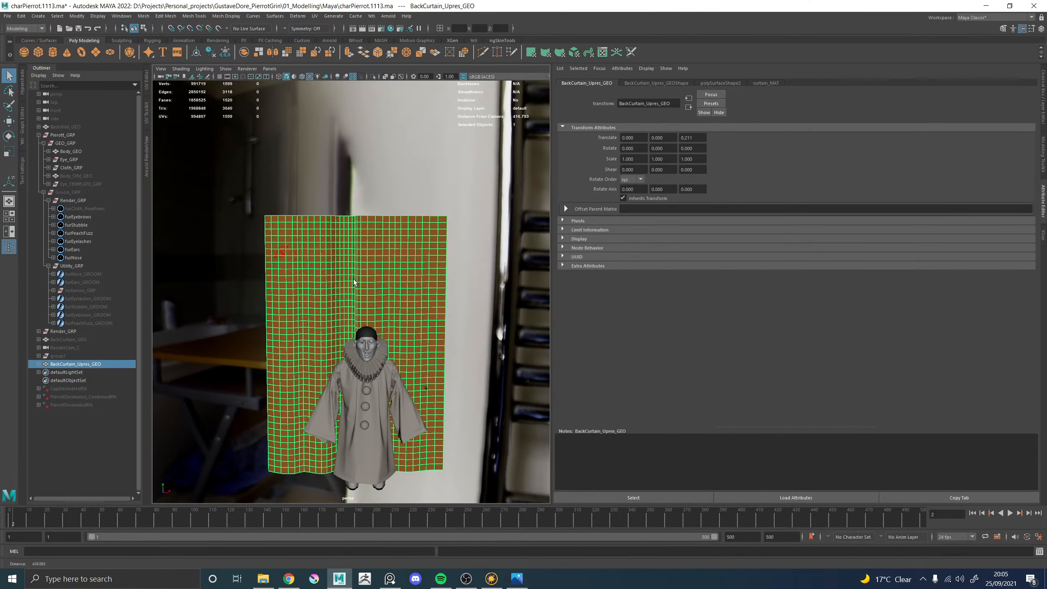
mouse_move(355, 283)
left_mouse_down("alt")
mouse_move(336, 291)
mouse_move(344, 378)
mouse_move(361, 301)
left_mouse_up("alt")
right_click_drag(360, 301, 441, 342, "alt")
Examine the curtain behind the clown character from above and from the front
left_click(453, 104)
left_click_drag(453, 107, 401, 229, "alt")
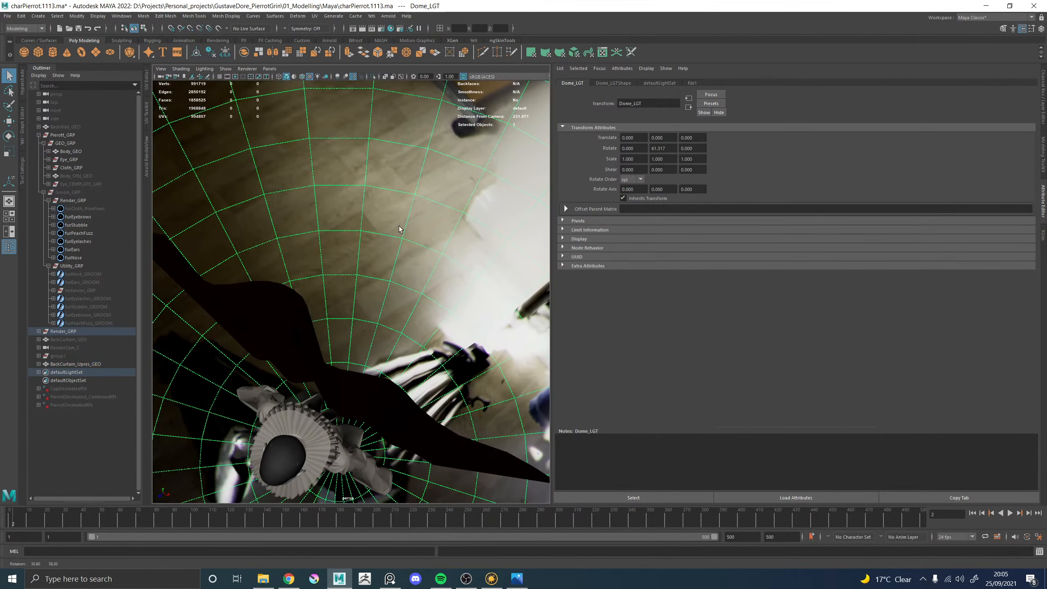
left_click(369, 385)
left_click_drag(369, 385, 437, 332, "alt")
right_click_drag(437, 332, 336, 318, "alt")
left_click_drag(337, 318, 335, 291, "alt")
right_click_drag(336, 290, 369, 270, "alt")
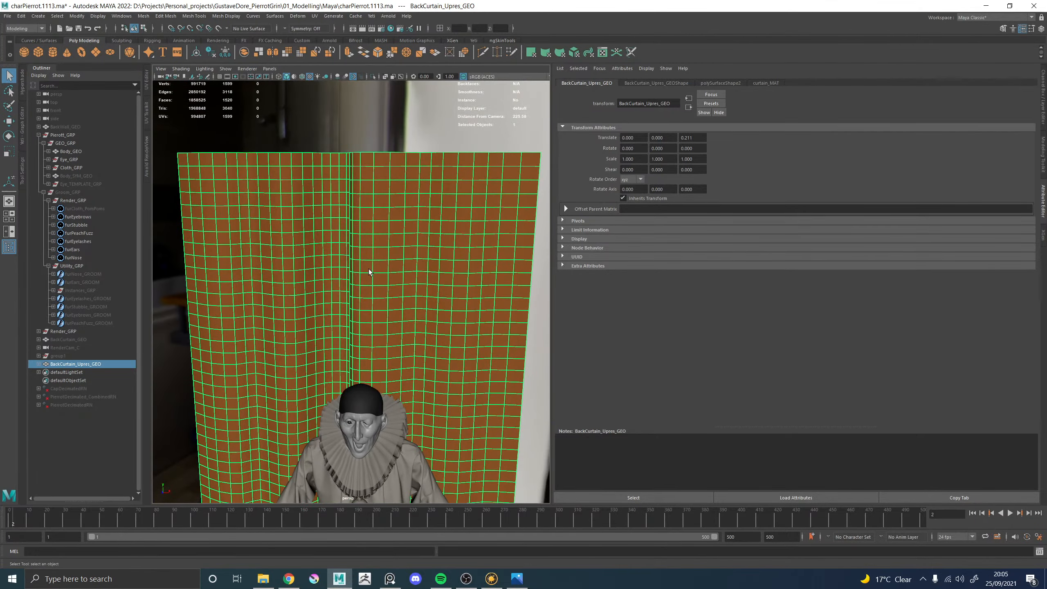
right_click_drag(445, 162, 399, 175, "alt")
key("ctrl+z")
left_click_drag(402, 213, 351, 280, "alt")
right_click_drag(351, 280, 358, 316, "alt")
Create a polygon cube and scale it up as the base for a curtain beam
left_click(393, 184)
right_click_drag(386, 195, 385, 217, "shift")
left_click_drag(400, 258, 544, 234, "alt")
key("w")
key("r")
left_click_drag(362, 233, 343, 287)
Shape the cube to a scale of about 152 × 9.2 × 9.2 and place it just above the curtain's top edge
key("w")
left_click_drag(229, 288, 276, 283)
left_click_drag(275, 295, 353, 248, "alt")
key("r")
mouse_move(400, 209)
left_mouse_down()
mouse_move(414, 209)
mouse_move(398, 206)
left_mouse_up()
key("w")
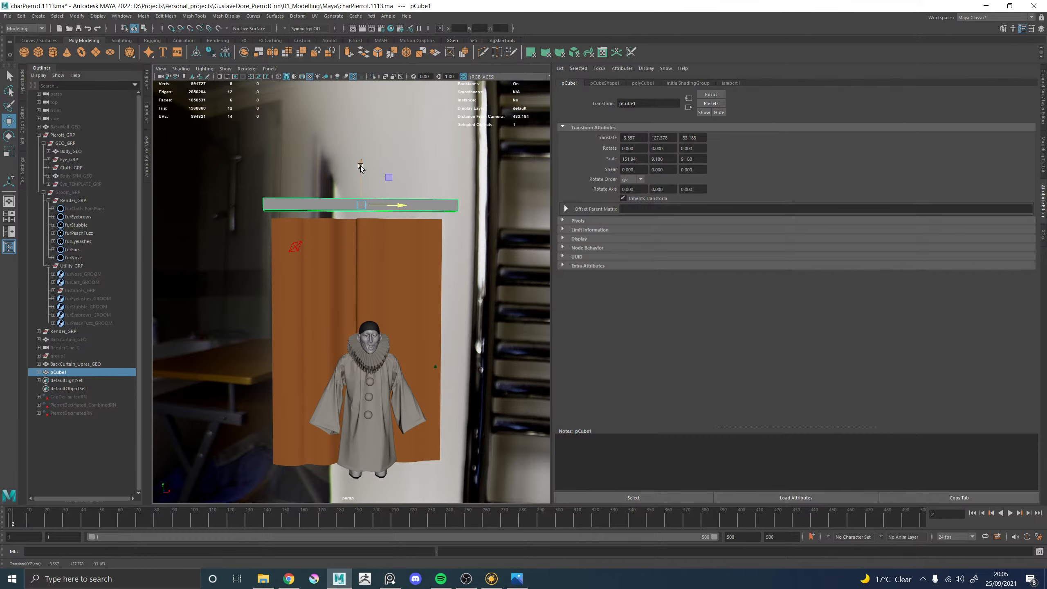
left_click_drag(361, 166, 361, 177)
Freeze the transformations of the back curtain mesh
left_click(382, 244)
scroll(358, 230, "up", 5)
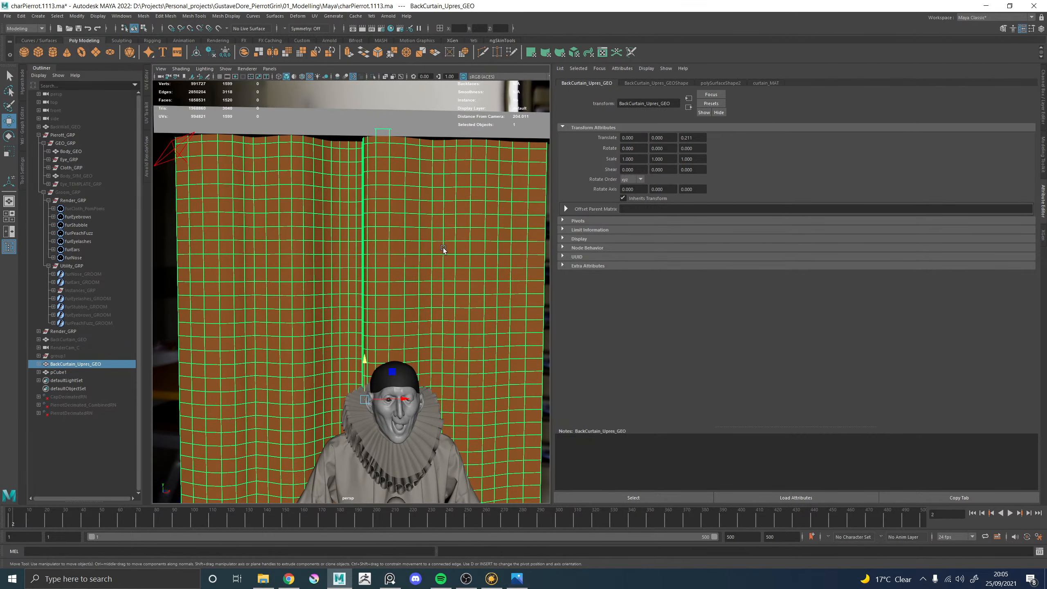
left_click(74, 16)
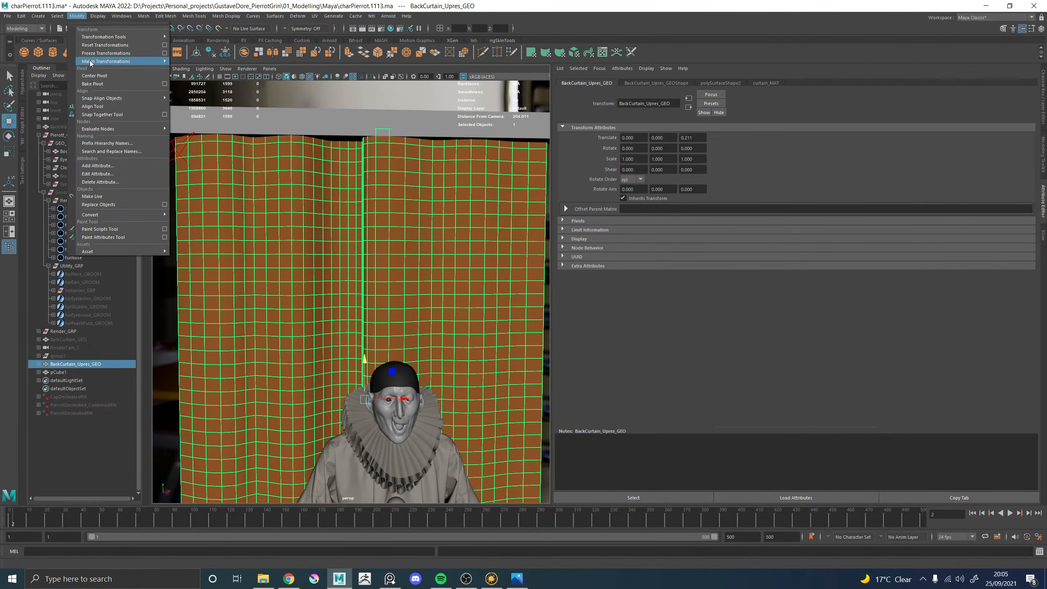
left_click(92, 54)
left_click(365, 130)
scroll(383, 142, "down", 2)
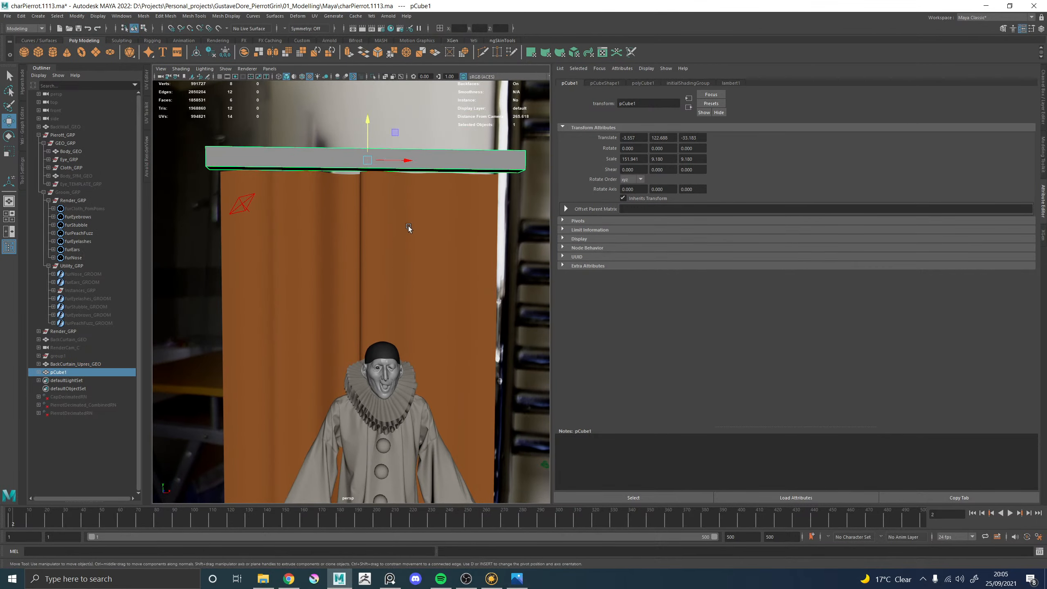
Try turning the back curtain mesh into an nCloth object using the FX toolset
left_click(392, 226)
right_click(383, 214)
left_click(339, 214)
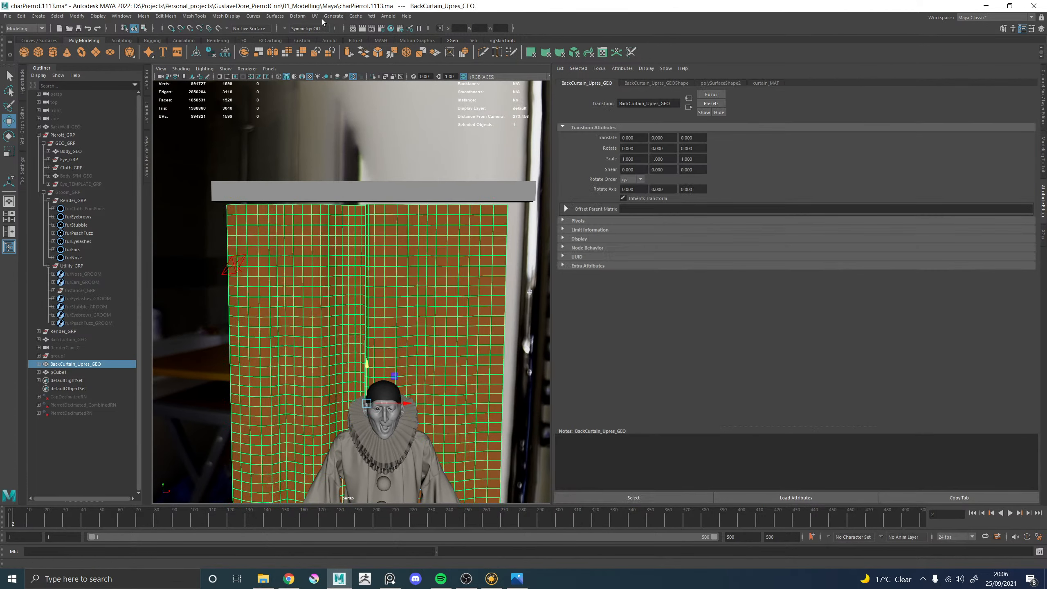
left_click(30, 29)
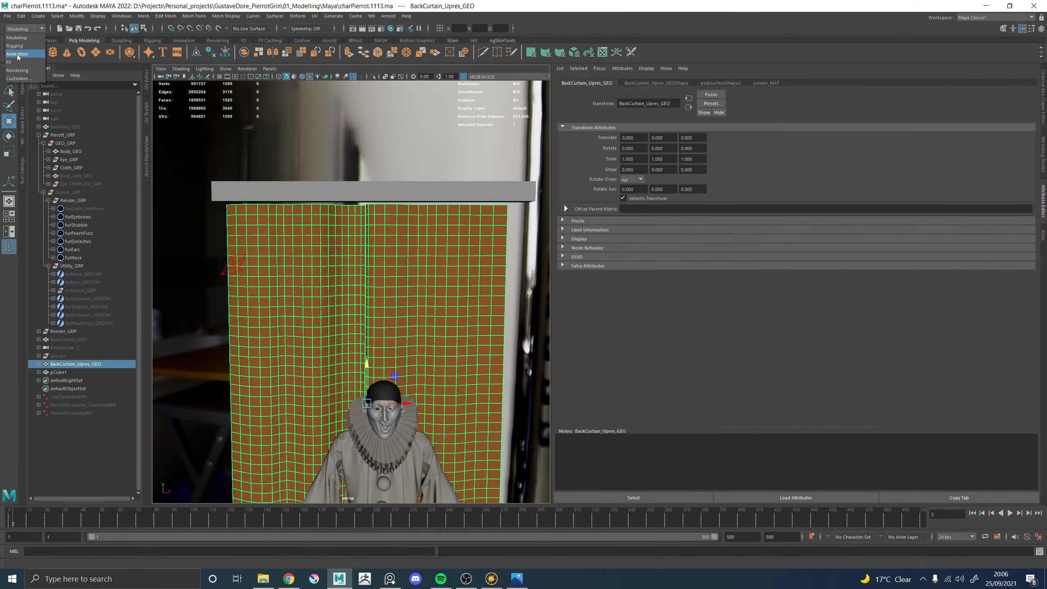
left_click(18, 54)
left_click(190, 15)
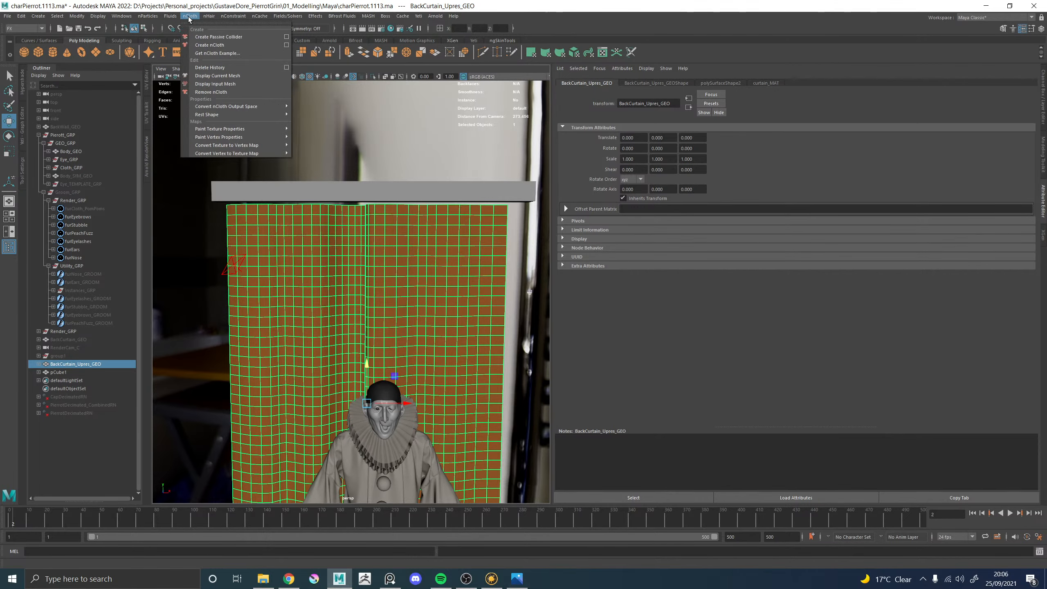
left_click(259, 48)
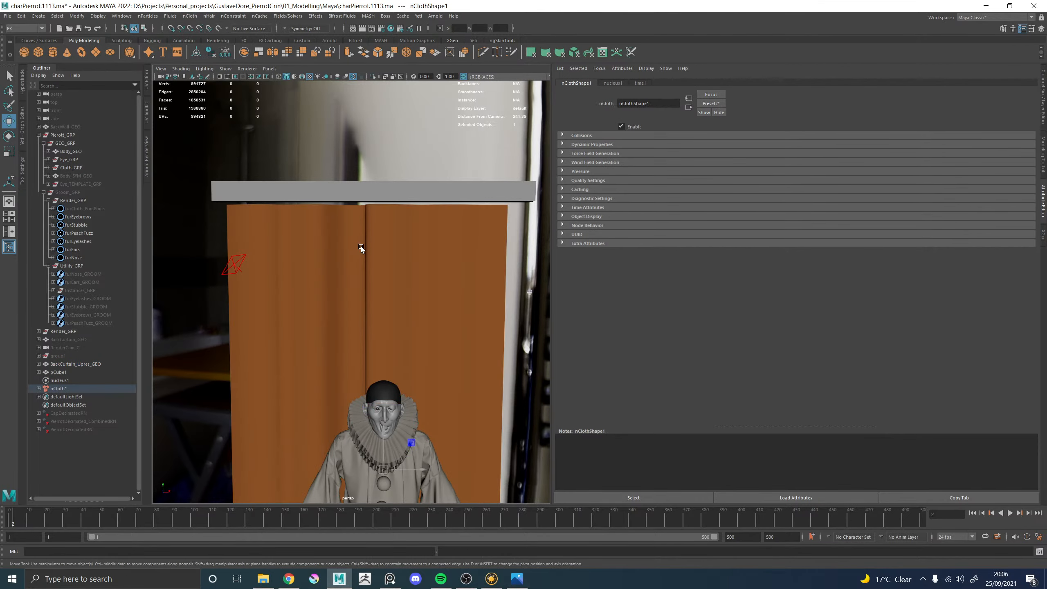
Try attaching the curtain's top row of vertices to the beam with a Component to Component nConstraint
right_click_drag(350, 223, 278, 205)
left_click_drag(201, 167, 532, 206)
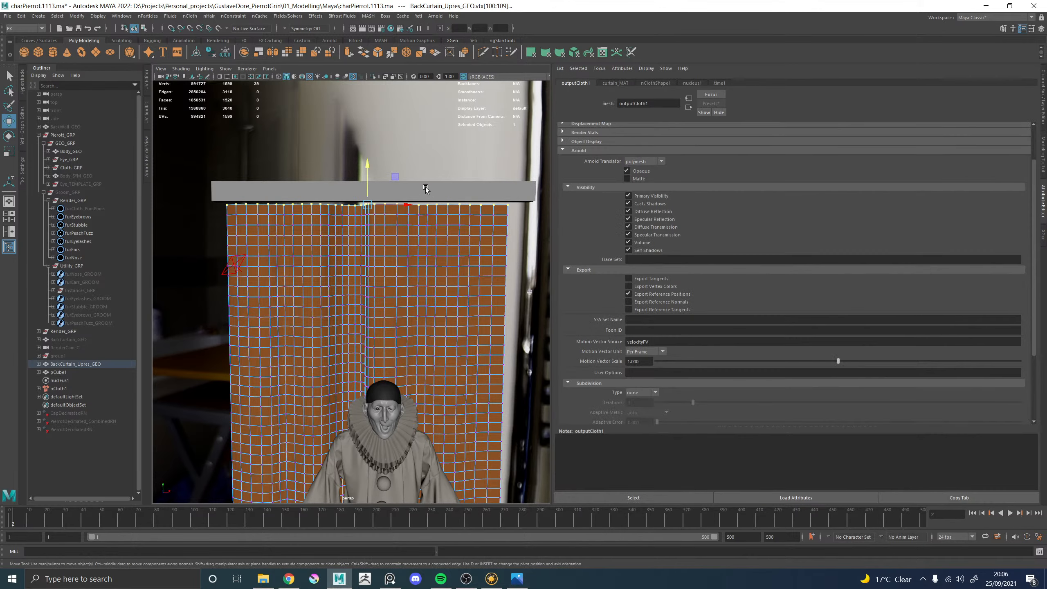
left_click(452, 189, "shift")
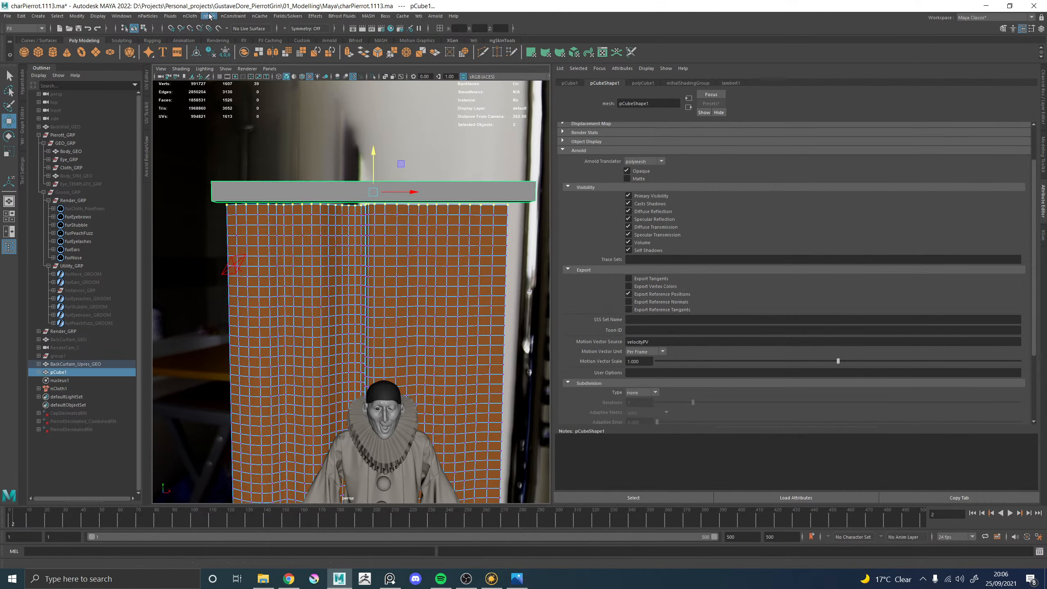
left_click(233, 16)
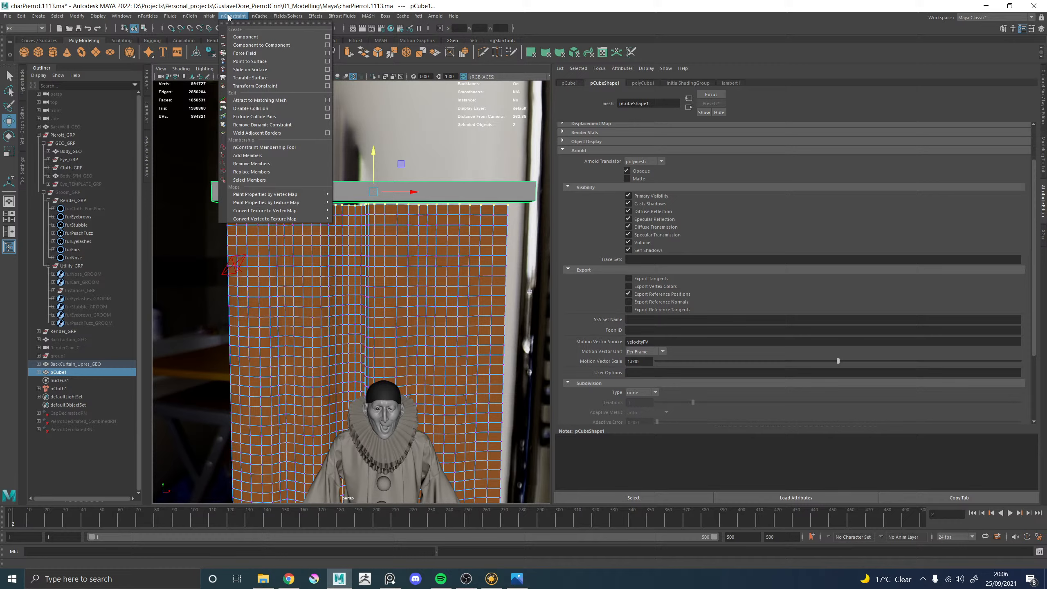
left_click(256, 45)
Play the cloth simulation, examine how the curtain hangs from the beam from several angles, and return to the first frame
left_click(468, 138)
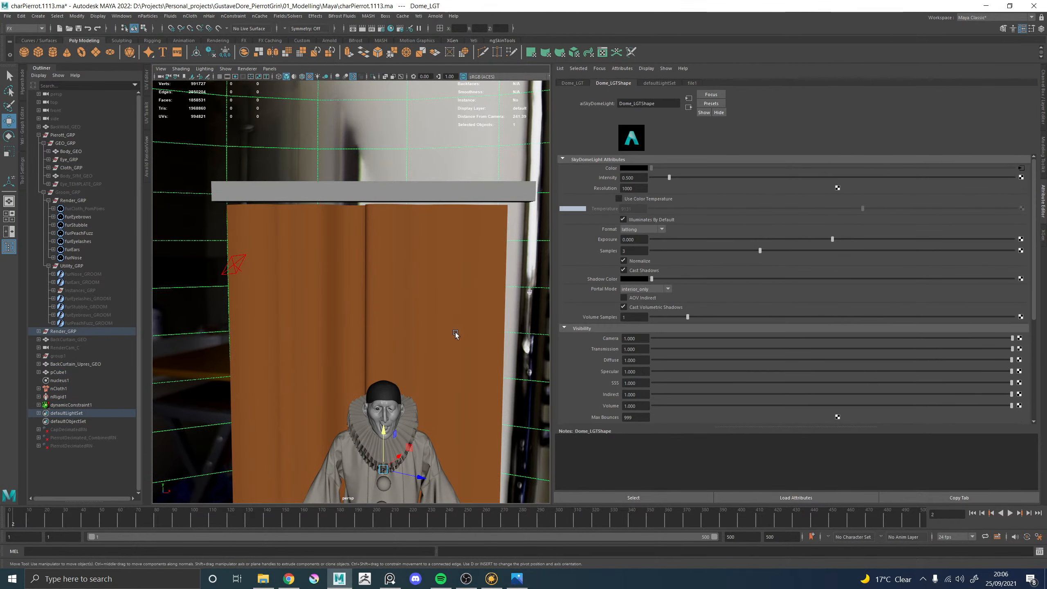
key("alt+v")
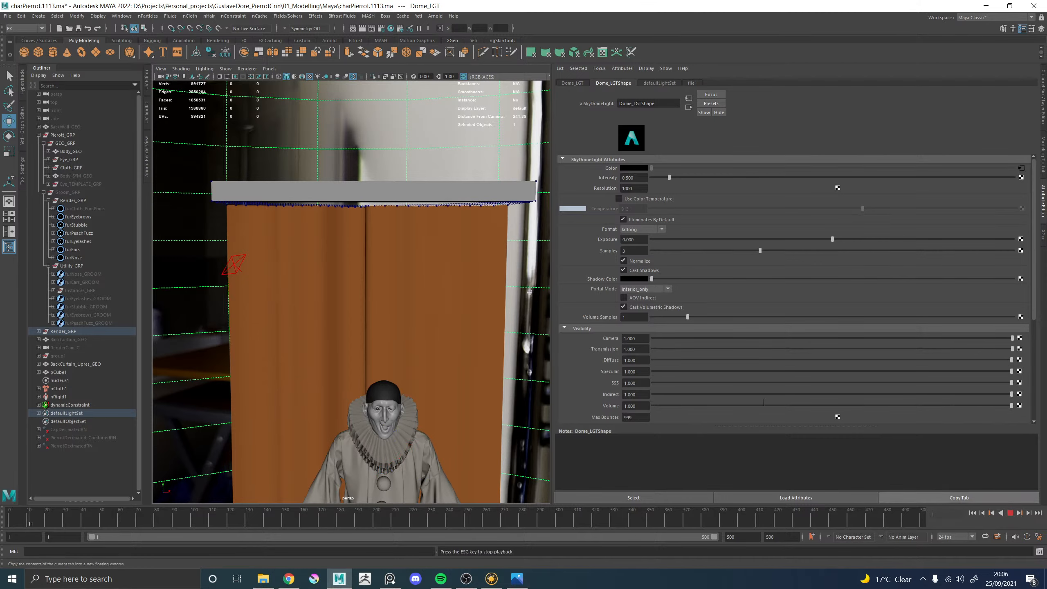
left_click_drag(345, 255, 373, 249, "alt")
left_click_drag(429, 288, 362, 291, "alt")
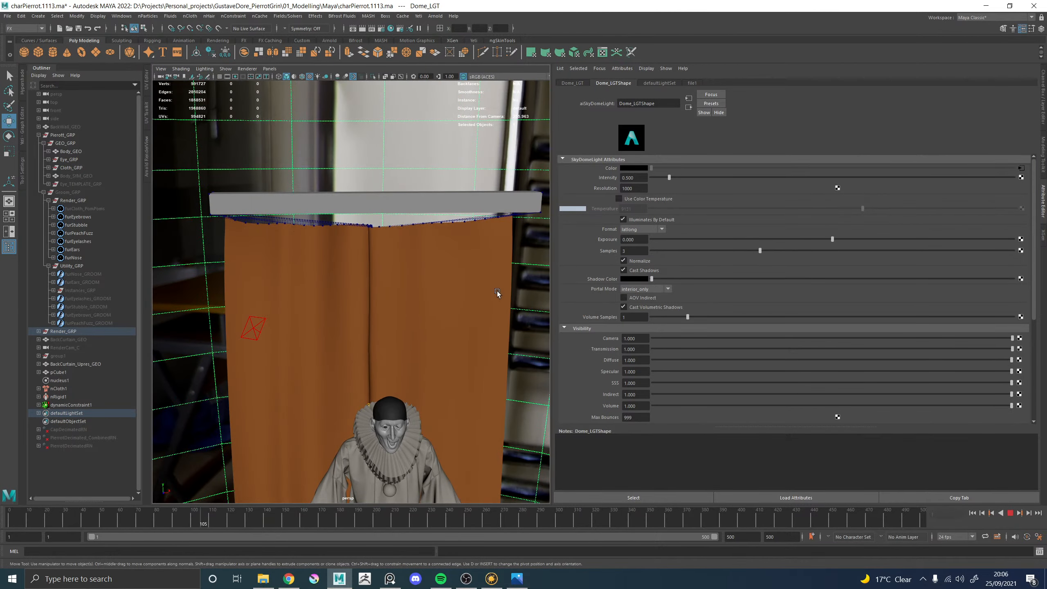
right_click_drag(497, 291, 368, 306, "alt")
left_click_drag(368, 306, 335, 309, "alt")
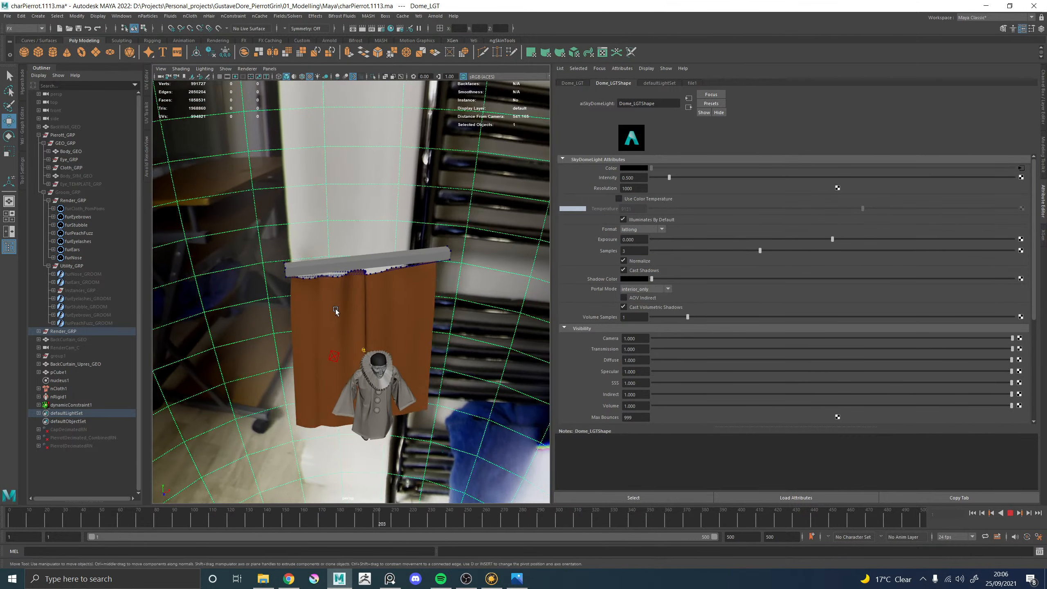
right_click_drag(335, 309, 400, 314, "alt")
left_click_drag(400, 314, 412, 300, "alt")
right_click_drag(411, 299, 382, 309, "alt")
left_click_drag(382, 310, 425, 317, "alt")
left_click(425, 318)
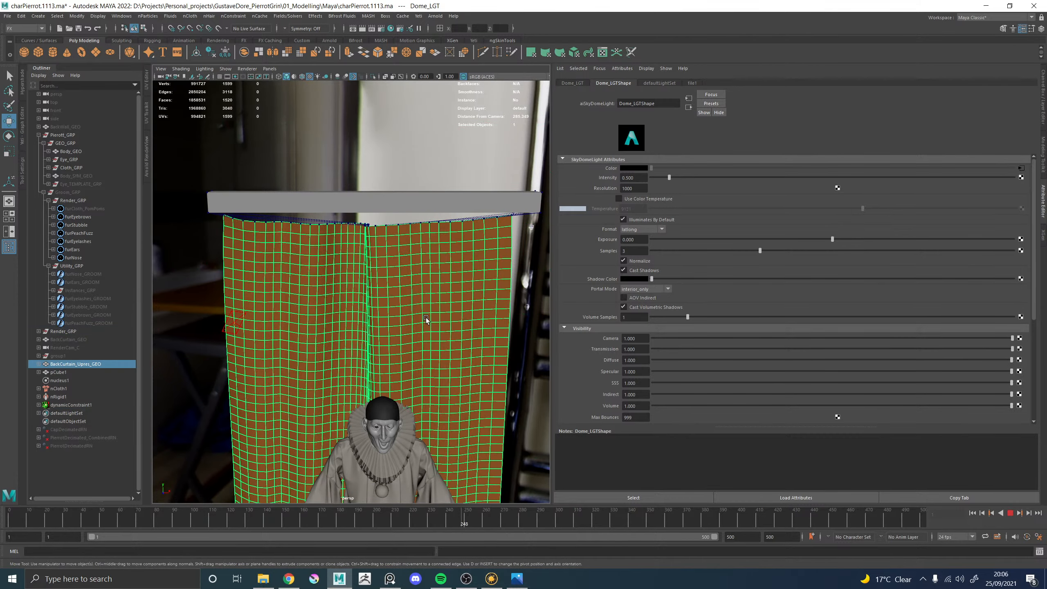
left_click_drag(472, 356, 454, 330, "alt")
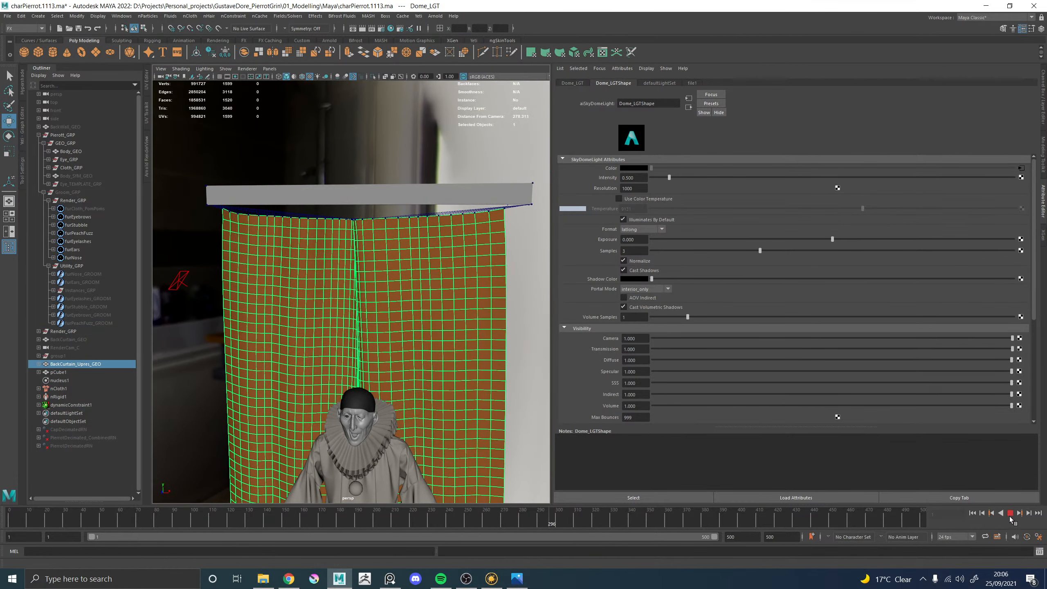
left_click(1010, 515)
left_click(972, 513)
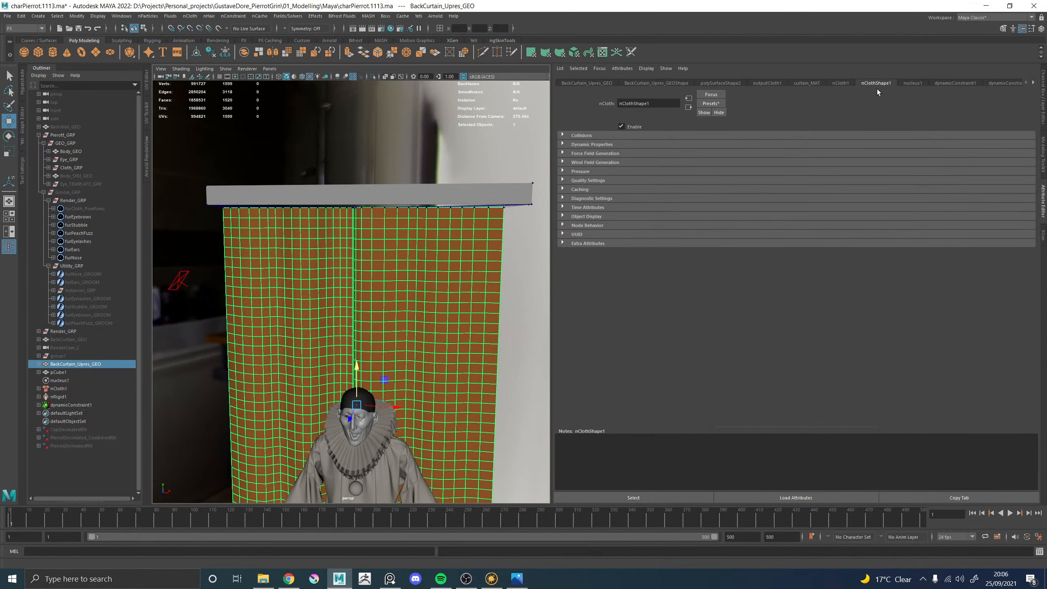
Try replacing the curtain's nCloth settings with the silk preset
left_click(711, 103)
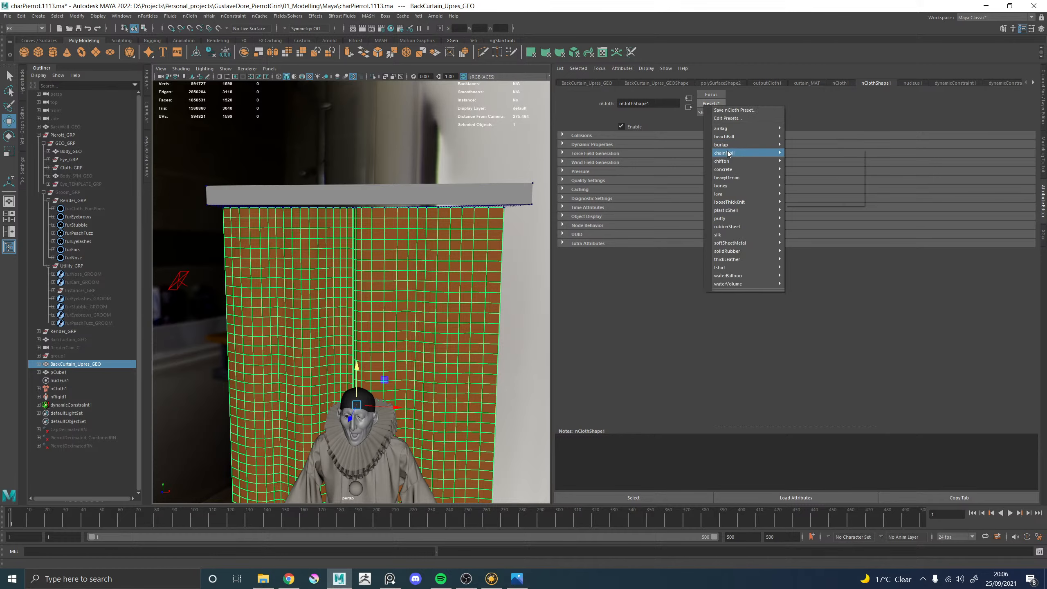
mouse_move(728, 138)
mouse_move(738, 234)
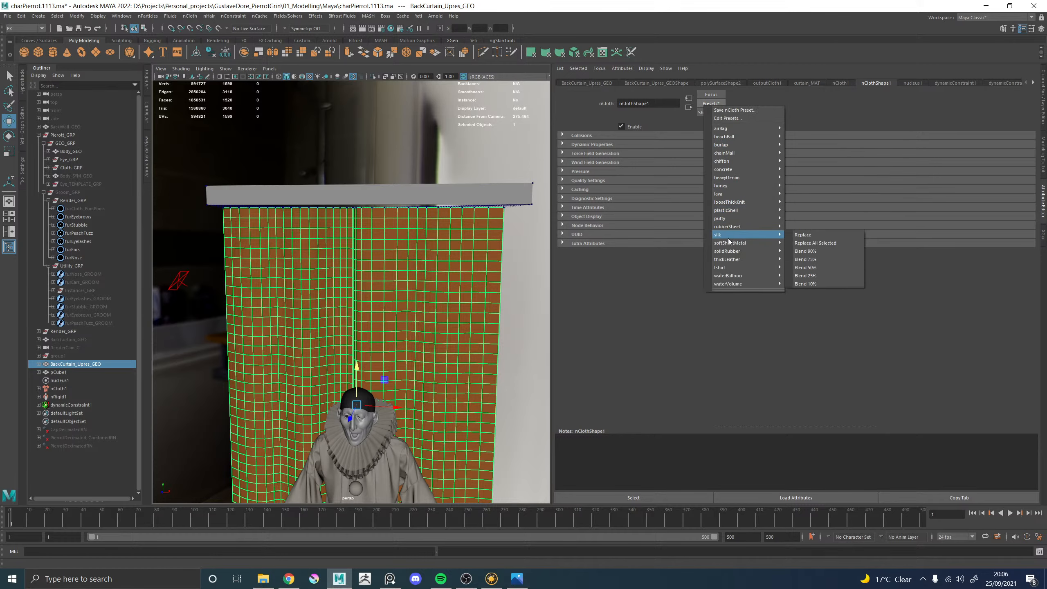
left_click(804, 235)
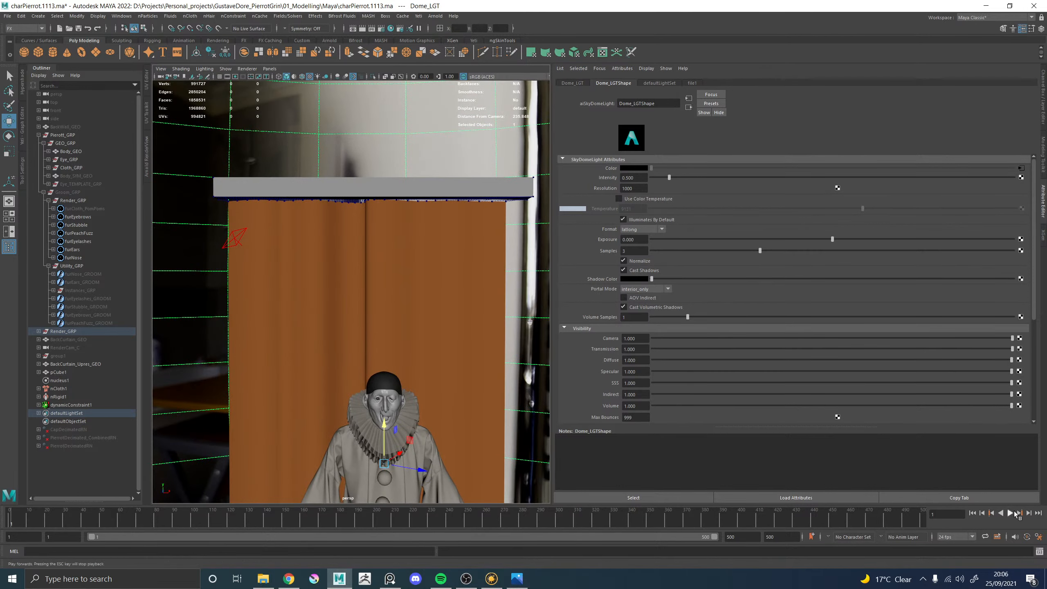
Play the simulation with the silk preset, check the curtain's top edge from the side, and stop playback
left_click(1014, 513)
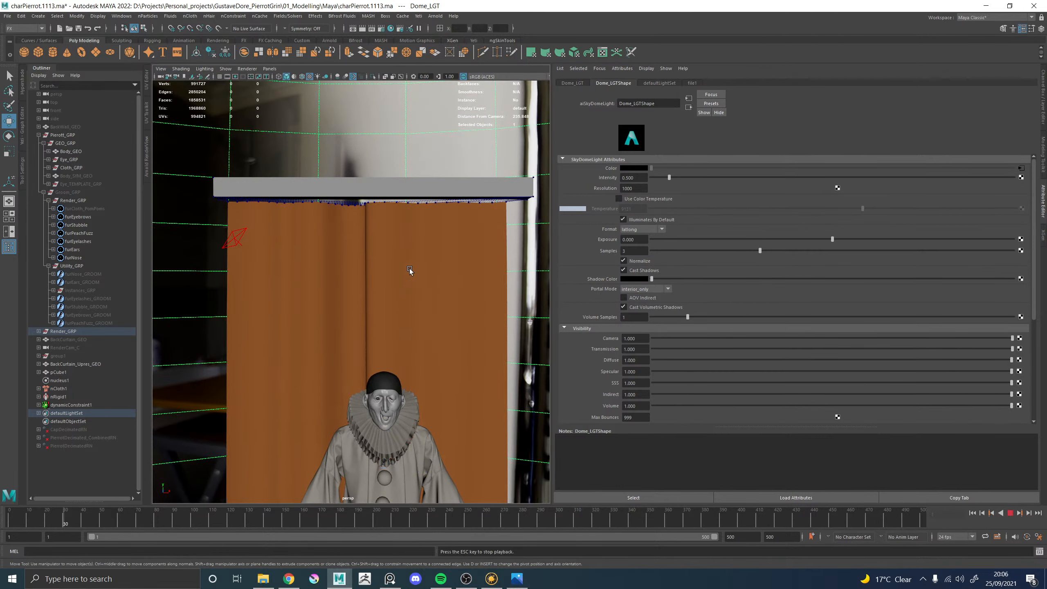
left_click_drag(375, 274, 385, 276, "alt")
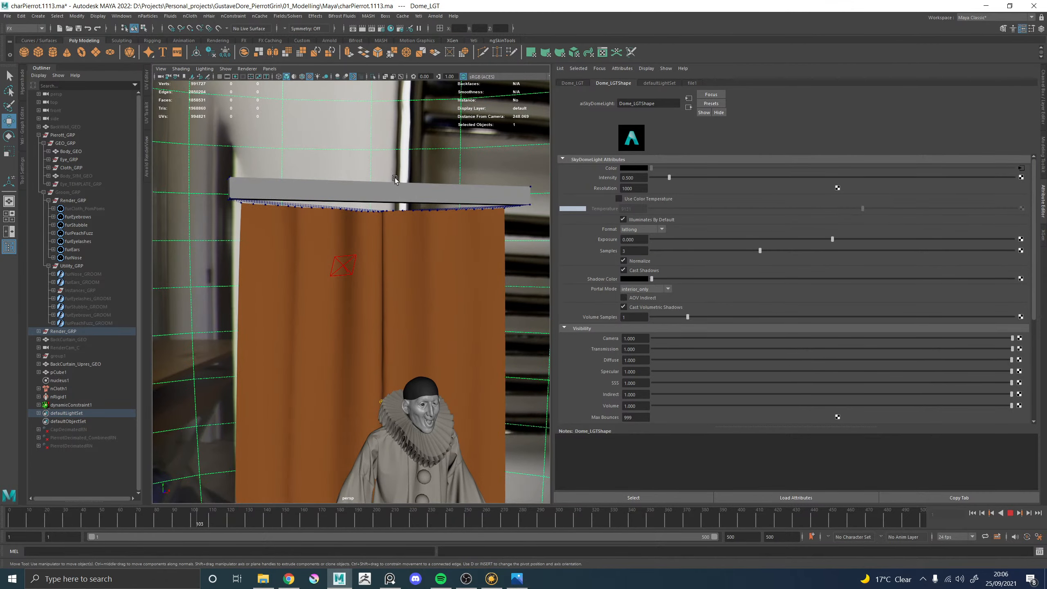
left_click(1011, 512)
Undo the silk preset, the component constraint and the curtain's nCloth creation
left_click(441, 284)
key("ctrl+z")
key("ctrl+z")
key("ctrl+z")
key("ctrl+z")
key("ctrl+z")
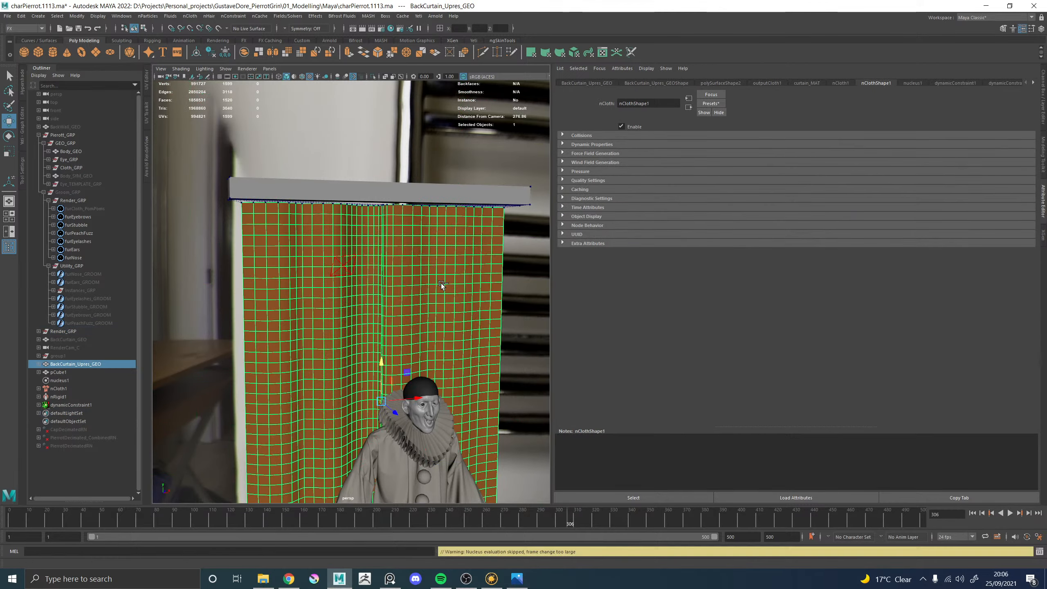
key("ctrl+z")
key("ctrl+z")
key("ctrl+z")
key("ctrl+z")
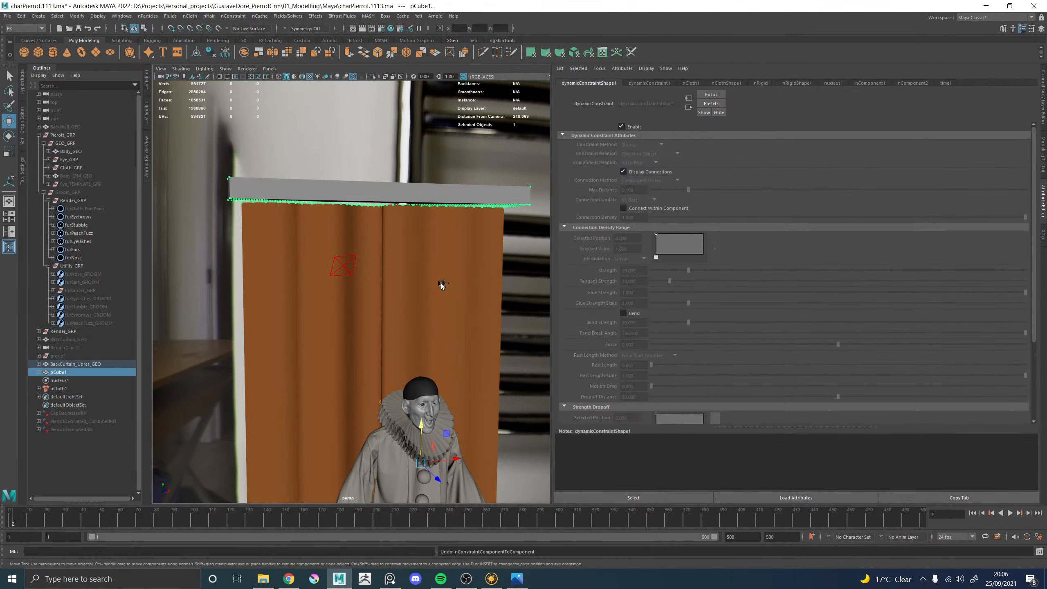
key("ctrl+z")
key("ctrl+z")
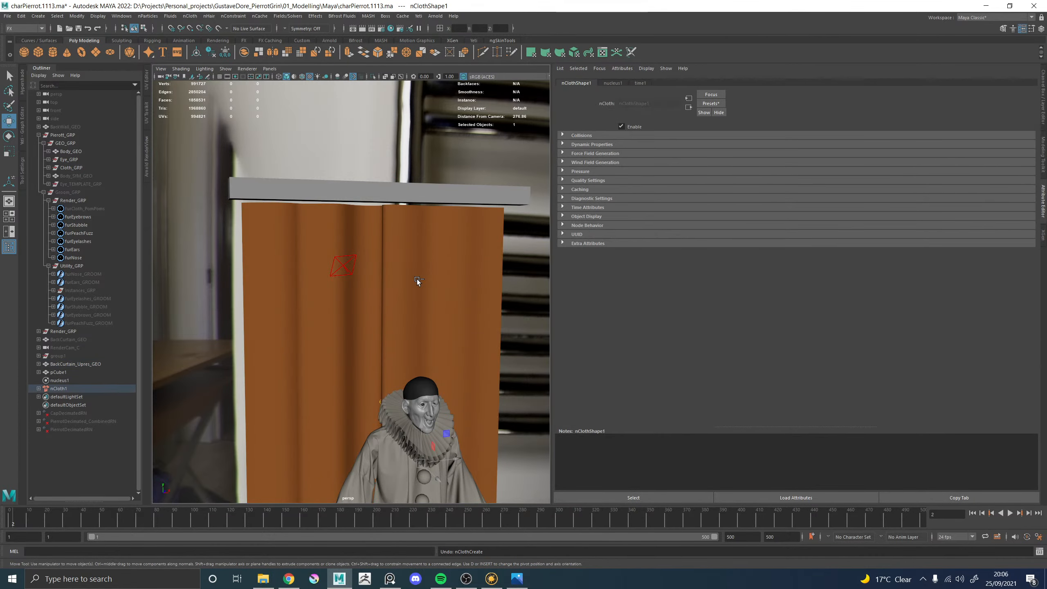
key("ctrl+z")
key("ctrl+z")
key("ctrl+z")
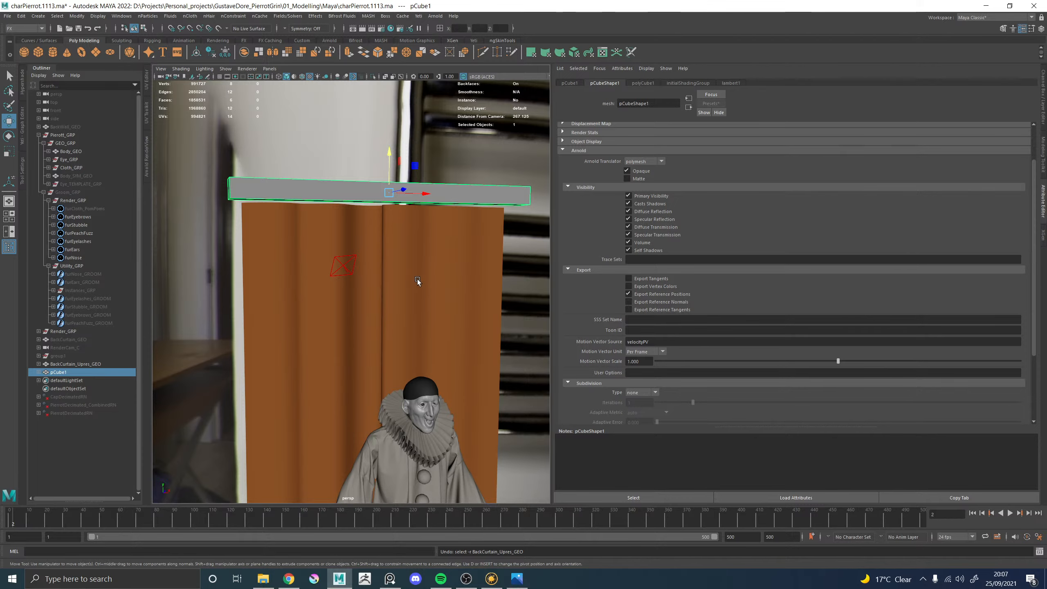
Cut evenly spaced edge loops across the beam with the Multi-Cut tool, dividing its length into about 16 segments
left_click_drag(418, 280, 335, 184, "alt")
right_click(345, 183)
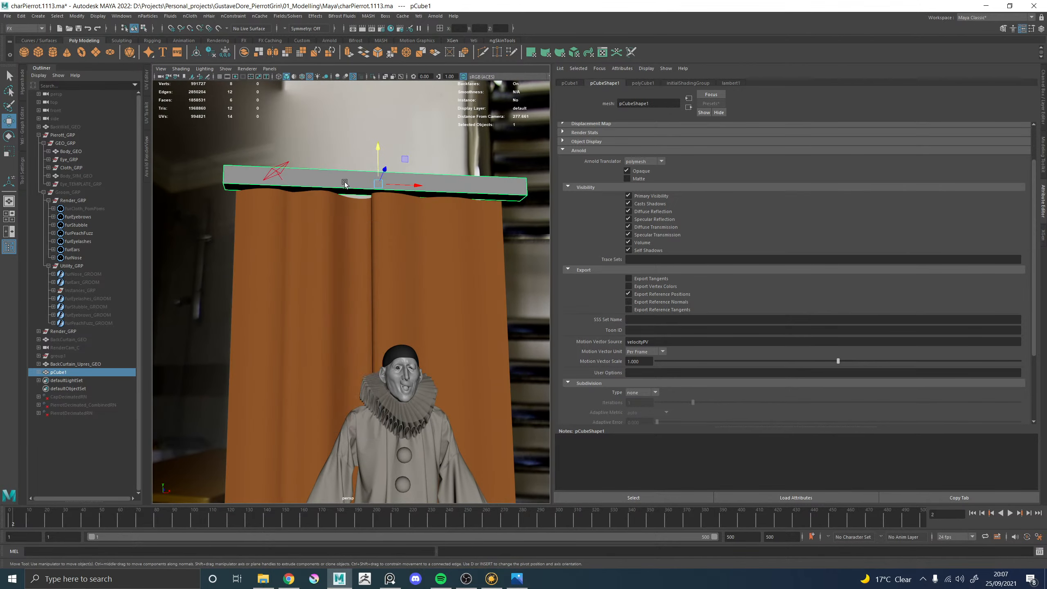
right_click_drag(345, 182, 322, 182, "shift")
middle_click(343, 180, "ctrl")
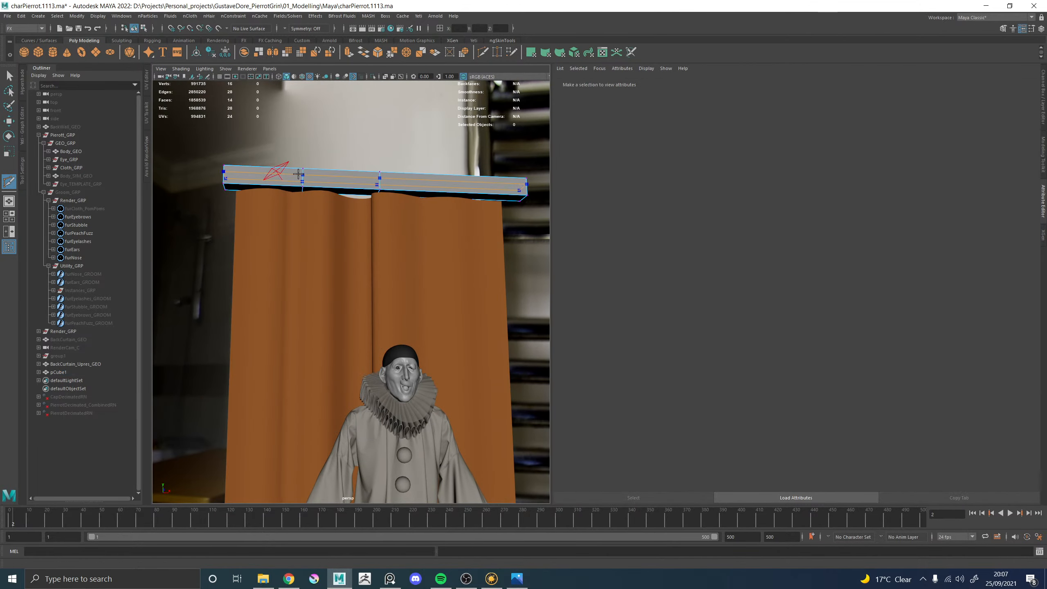
left_click(278, 178, "ctrl")
left_click(320, 183, "ctrl")
left_click(361, 182, "ctrl")
left_click(490, 186, "ctrl")
key("w")
left_click(380, 188)
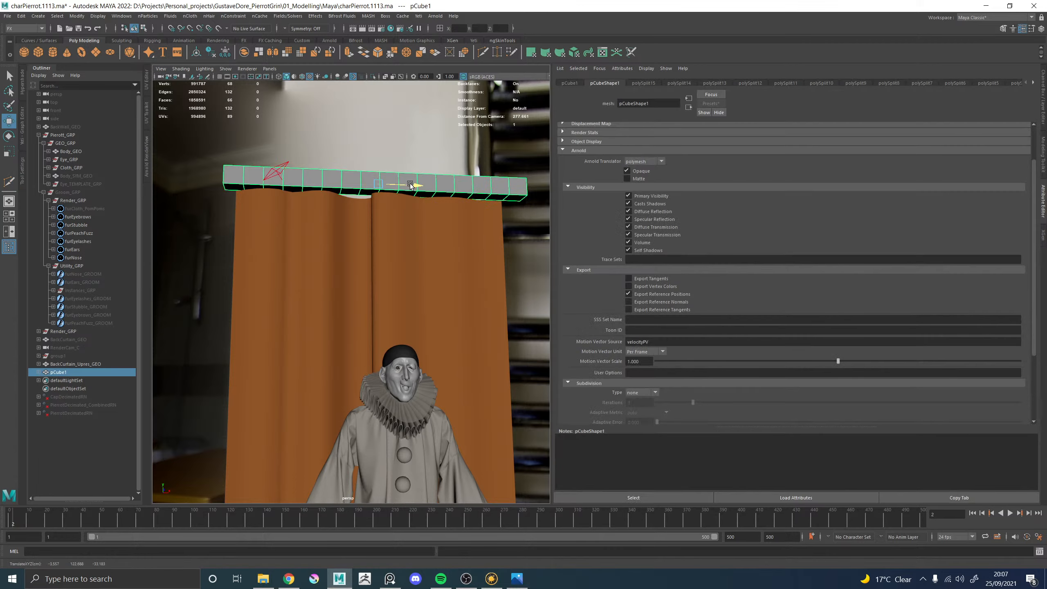
Smooth the segmented beam into a rounded rod and select it together with the curtain
right_click_drag(457, 185, 492, 146, "shift")
left_click(438, 203)
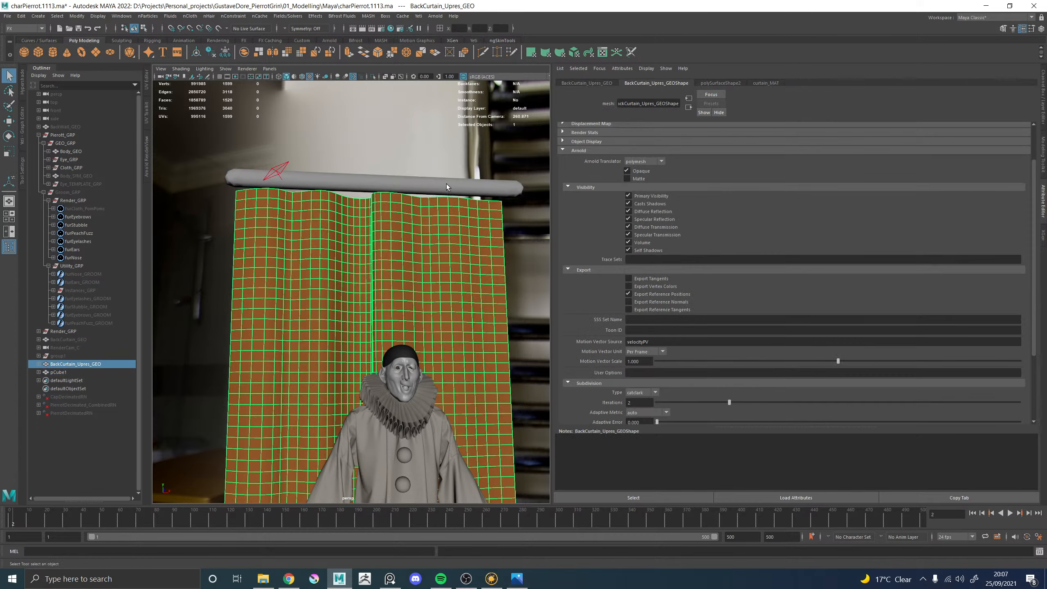
left_click(446, 184, "shift")
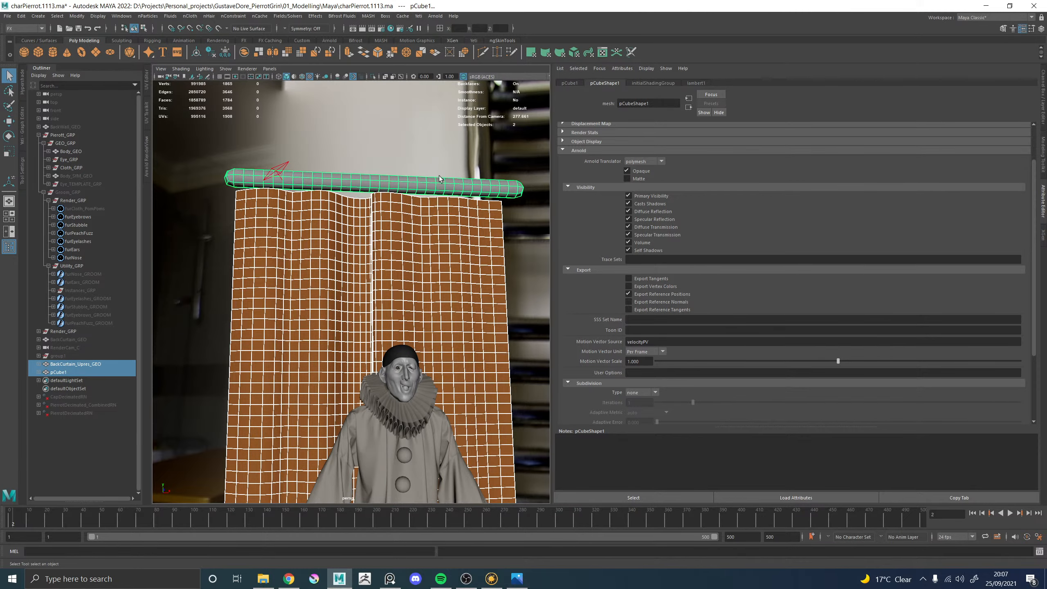
left_click_drag(416, 181, 402, 281, "alt")
scroll(388, 281, "down", 5)
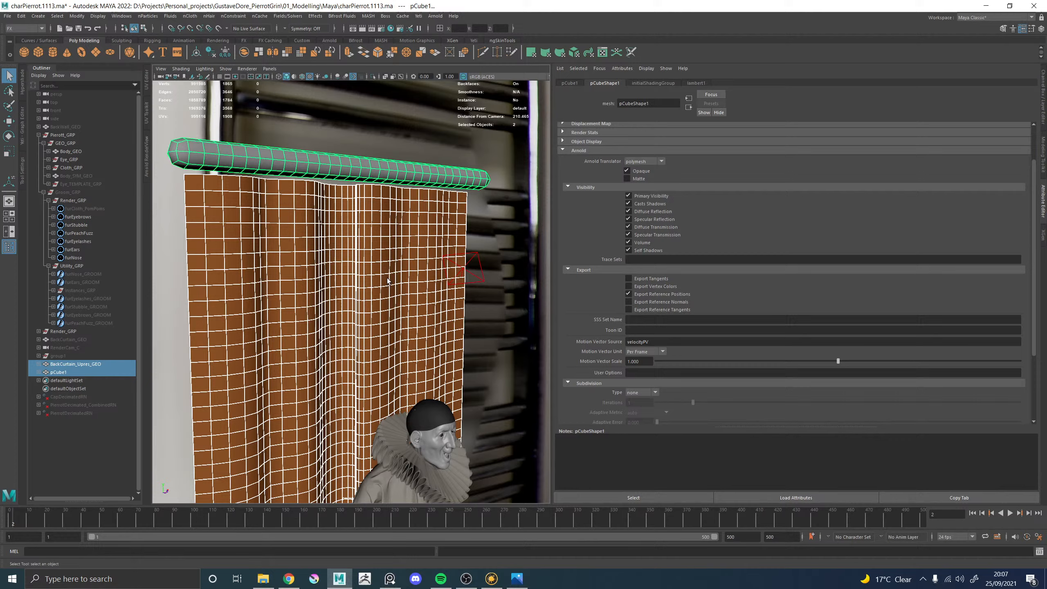
left_click(362, 254)
left_click_drag(361, 253, 302, 249, "alt")
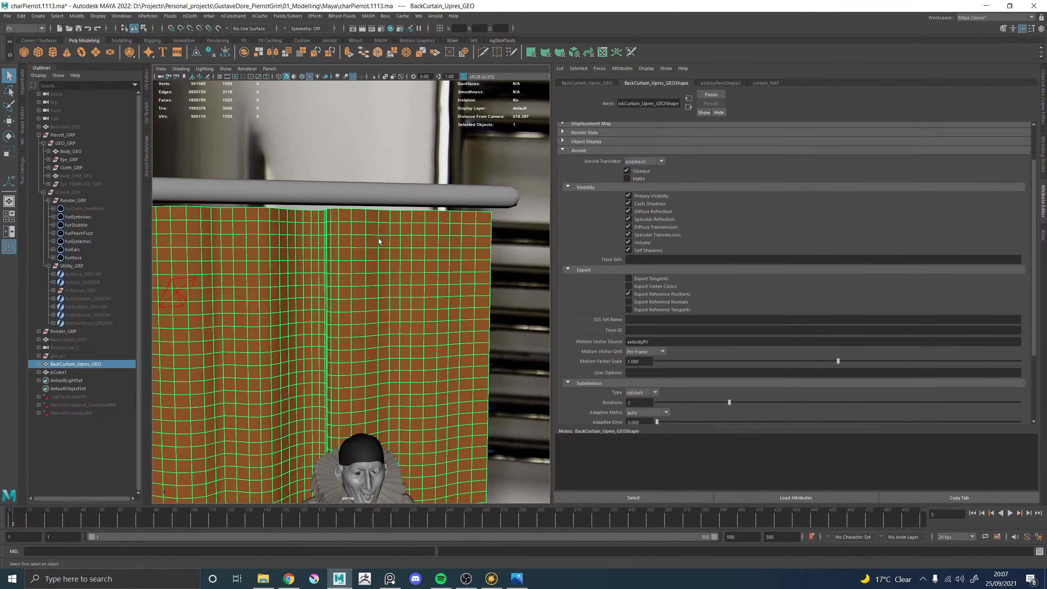
right_click_drag(378, 238, 367, 221)
left_click_drag(338, 227, 336, 228, "alt")
left_click_drag(190, 204, 511, 242)
left_click(359, 222, "shift")
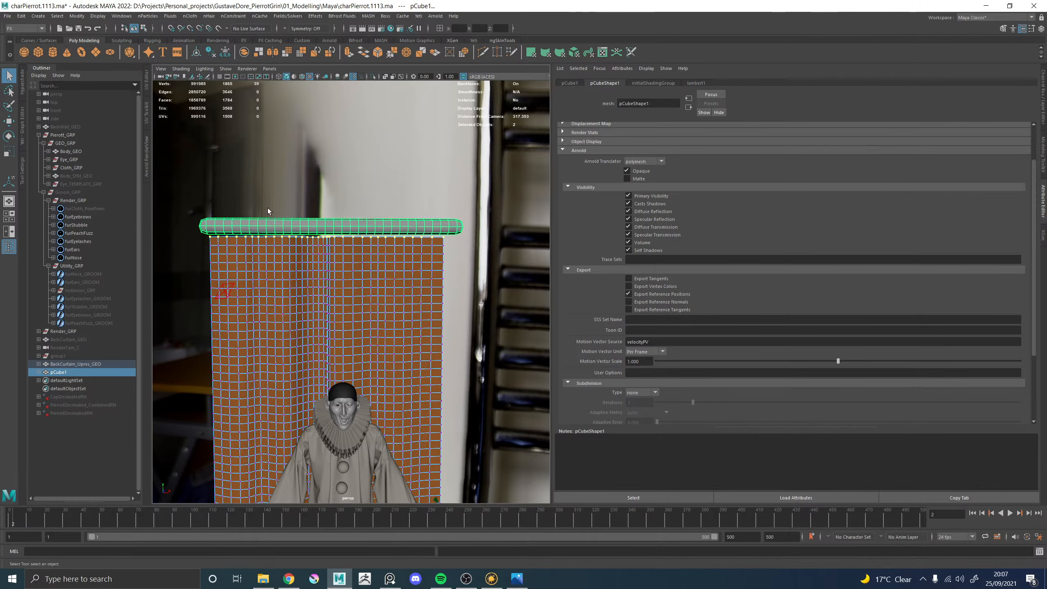
Return the curtain to object mode and turn it into an nCloth
left_click(321, 327)
right_click_drag(321, 327, 360, 303)
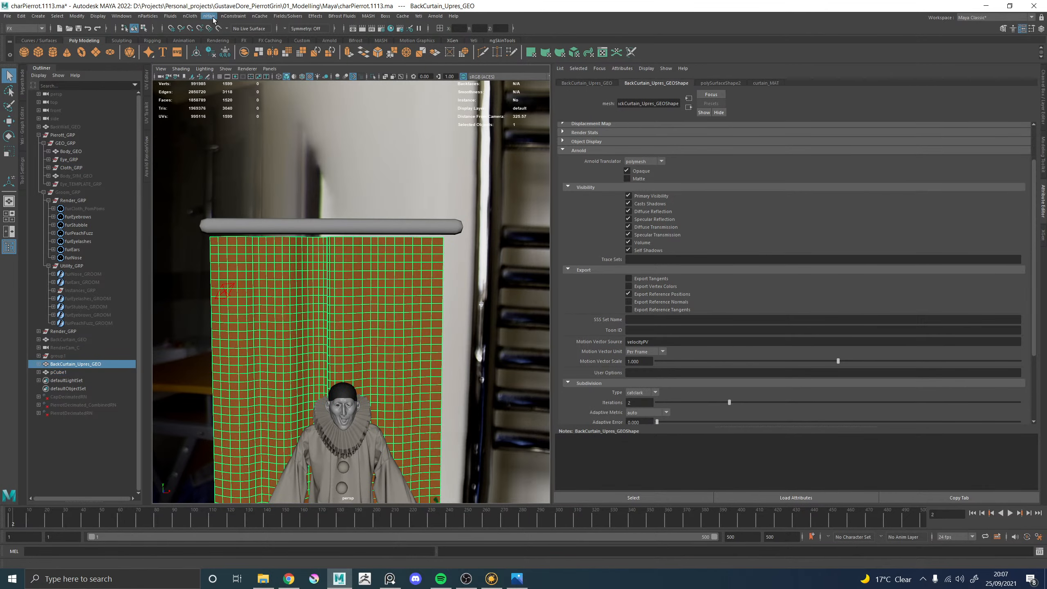
left_click(190, 16)
left_click(226, 45)
Constrain the curtain's top row of vertices to the rod with a Point to Surface nConstraint
right_click(342, 252)
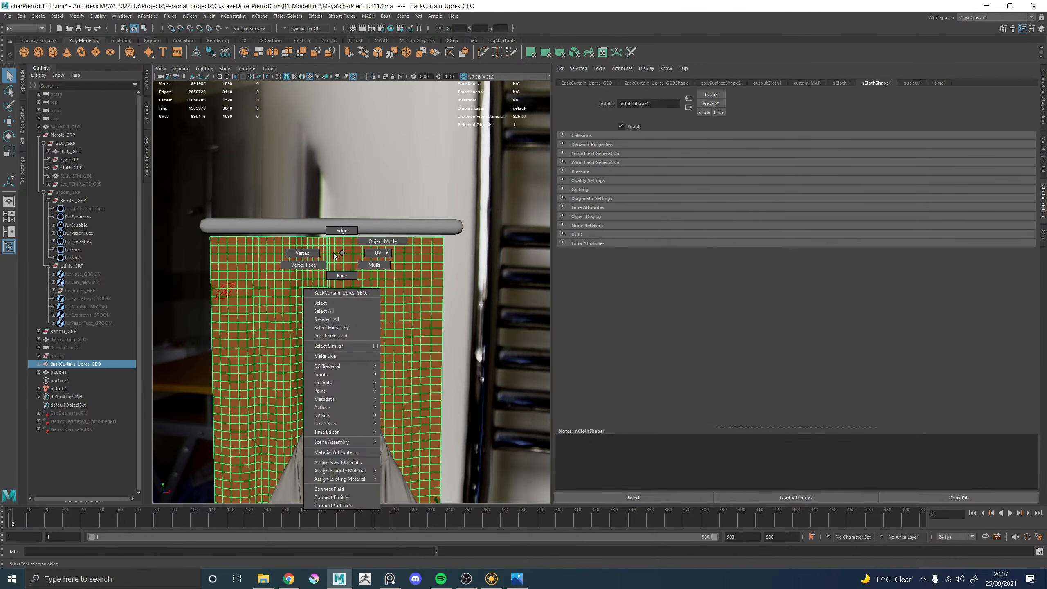
left_click(303, 253)
left_click_drag(195, 216, 505, 243)
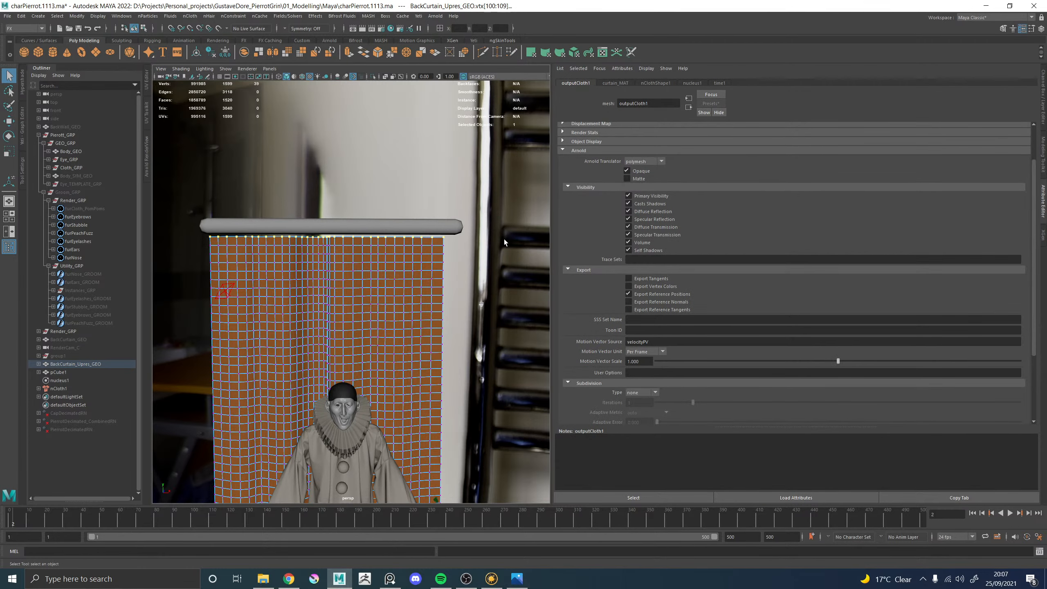
left_click(361, 225, "shift")
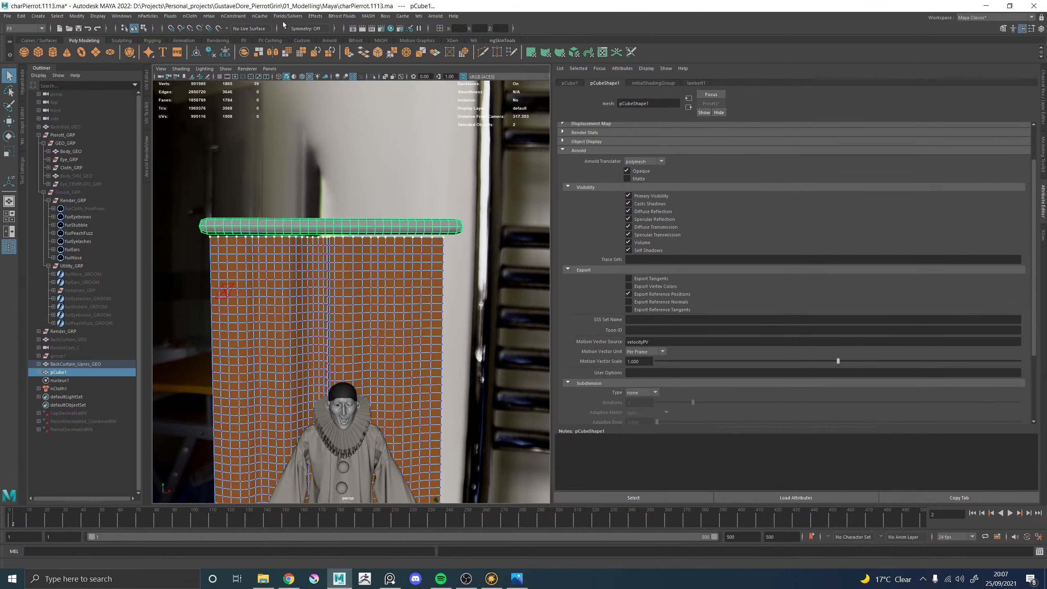
left_click(232, 16)
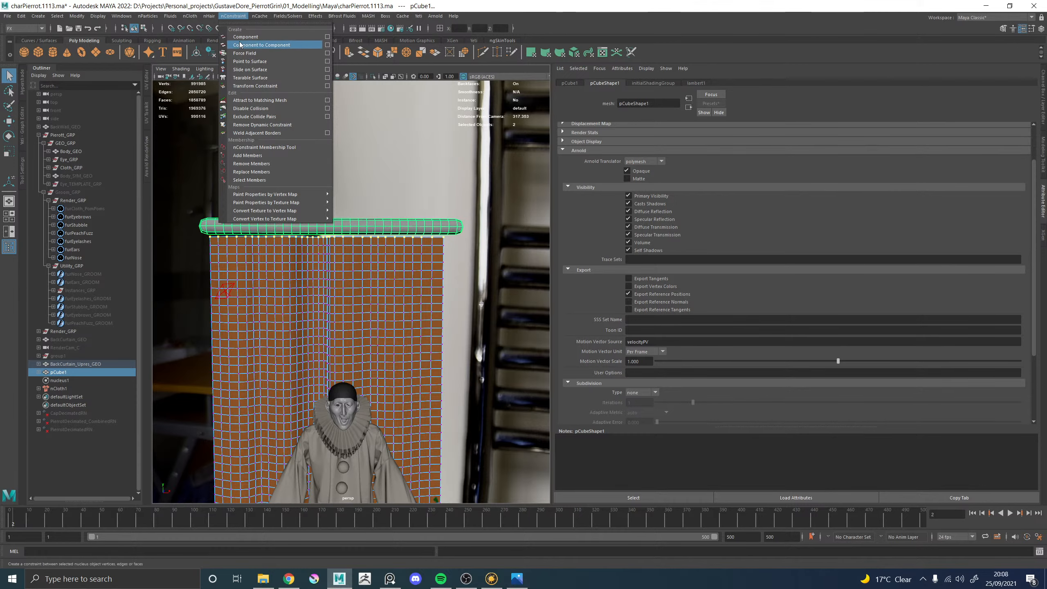
left_click(251, 61)
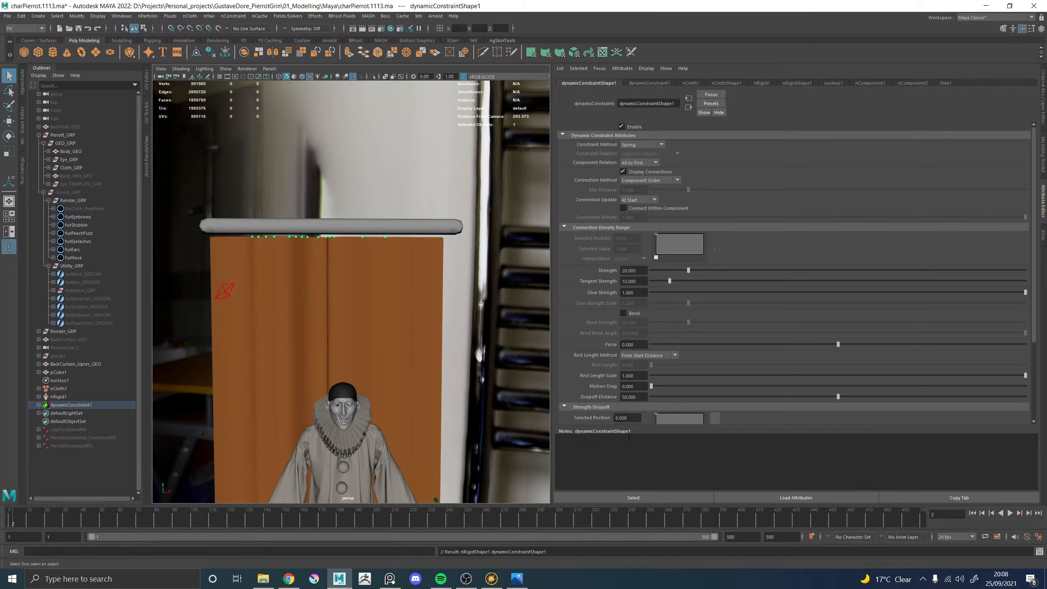
Play the simulation from the first frame, check how the curtain hangs from the rod, and stop and rewind playback
left_click(974, 513)
left_click(1010, 514)
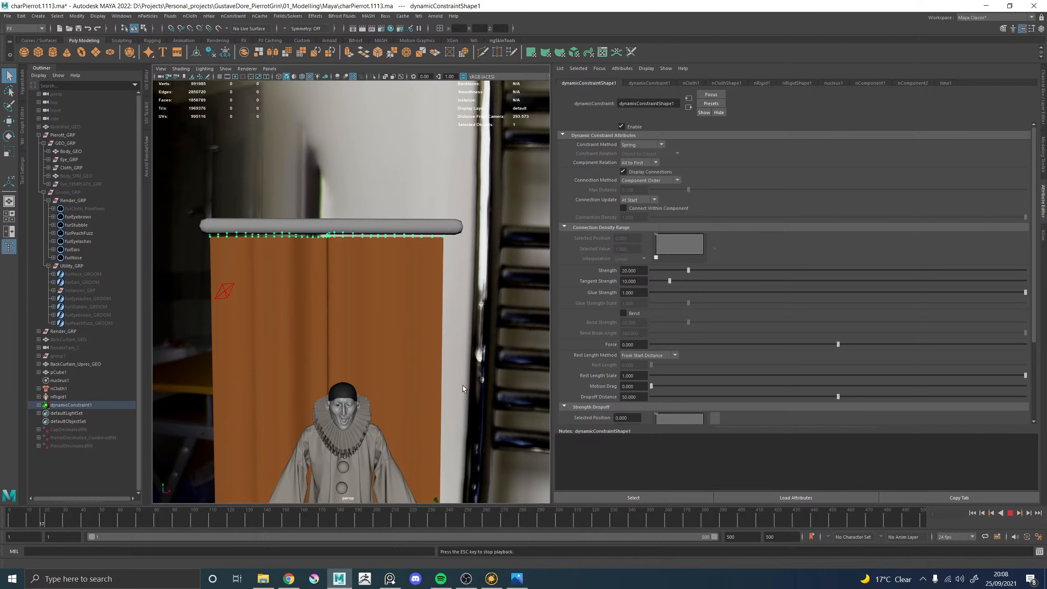
left_click(375, 288)
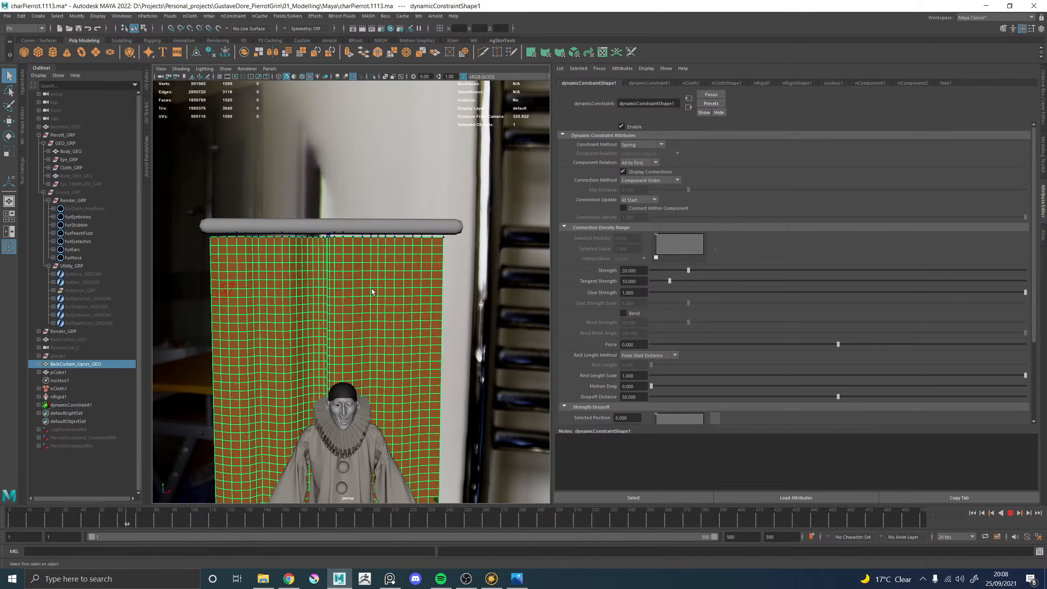
left_click(502, 322)
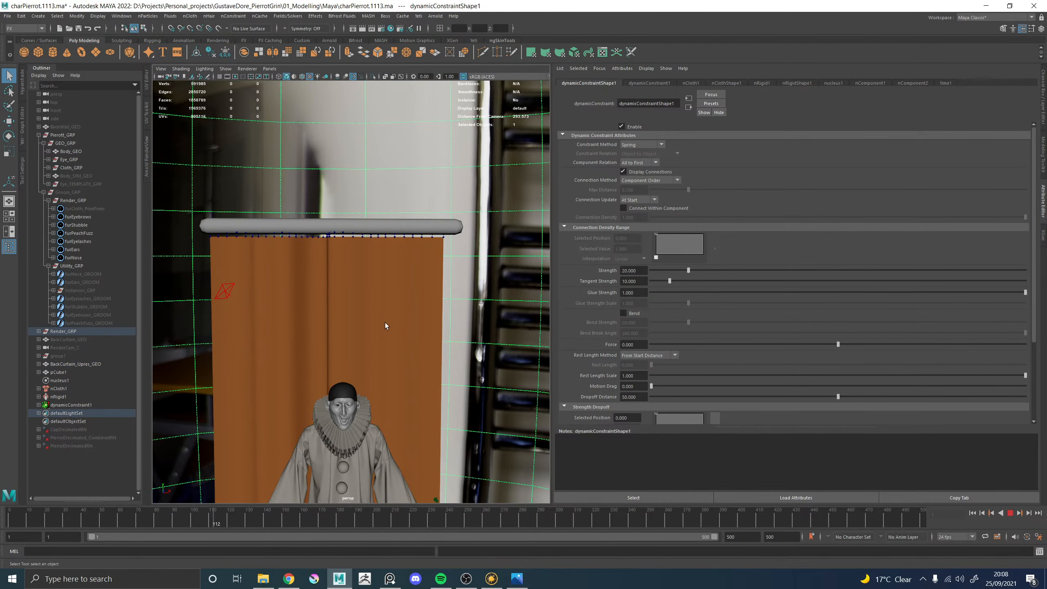
left_click_drag(501, 321, 422, 346, "alt")
left_click(422, 345)
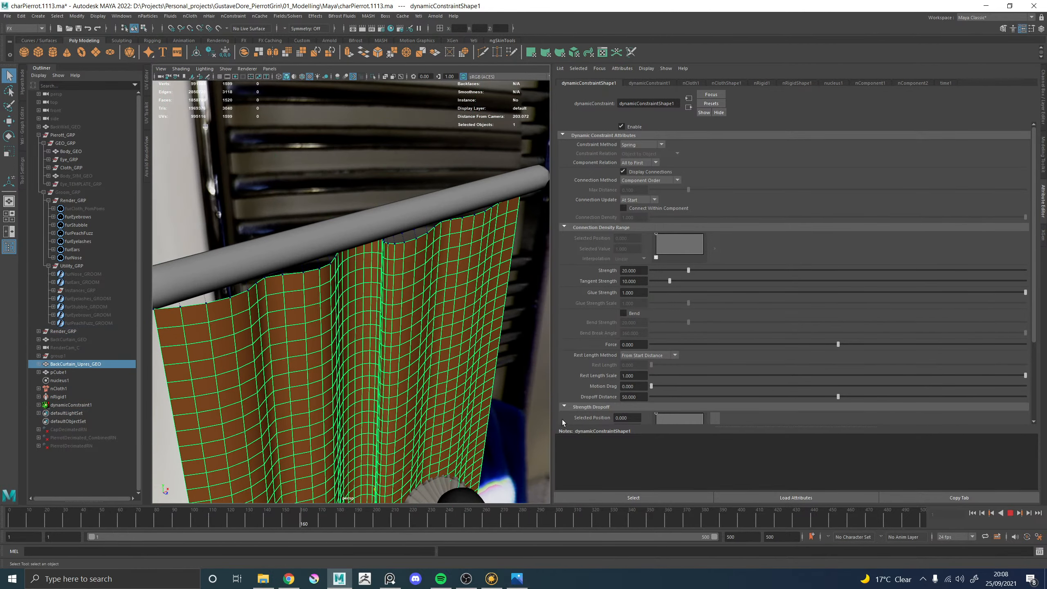
left_click(1010, 513)
left_click(972, 513)
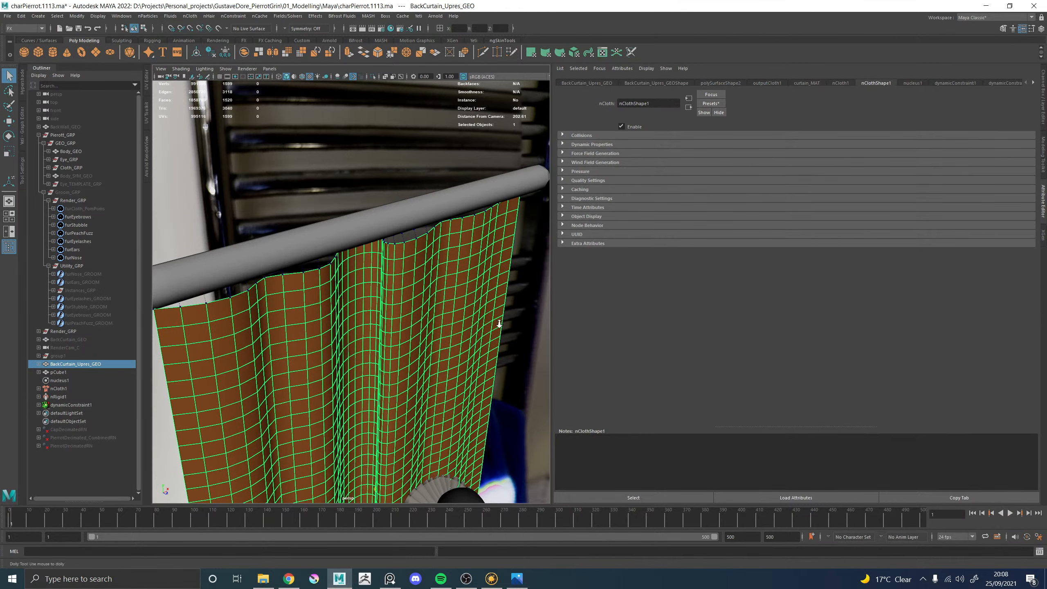
right_click_drag(498, 323, 425, 338, "alt")
left_click_drag(425, 338, 380, 350, "alt")
middle_click_drag(380, 349, 383, 239, "alt")
left_click_drag(387, 325, 396, 329, "alt")
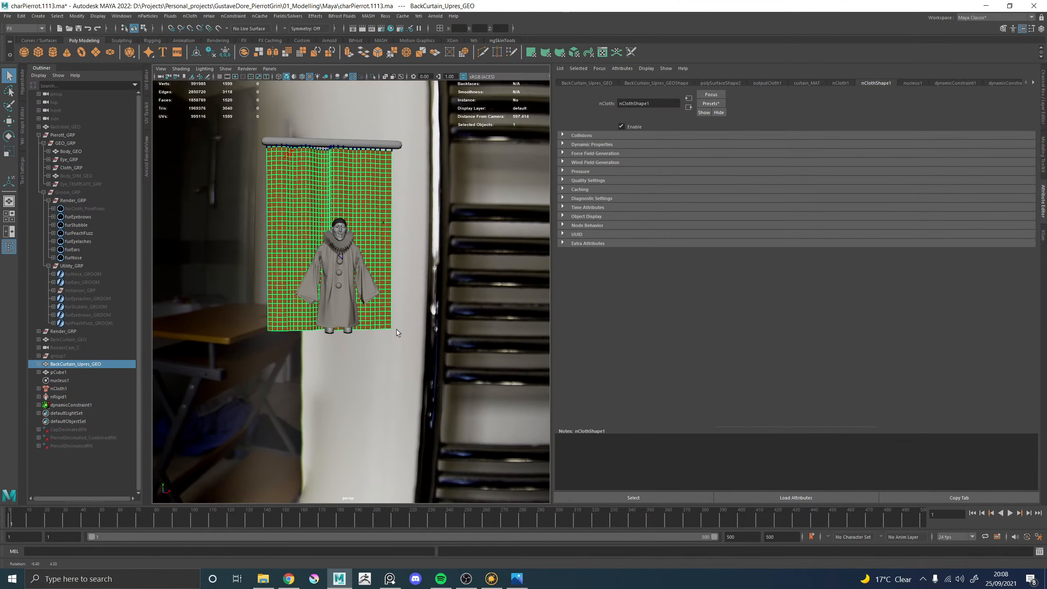
left_click(426, 307)
right_click(426, 306, "shift")
left_click(426, 306)
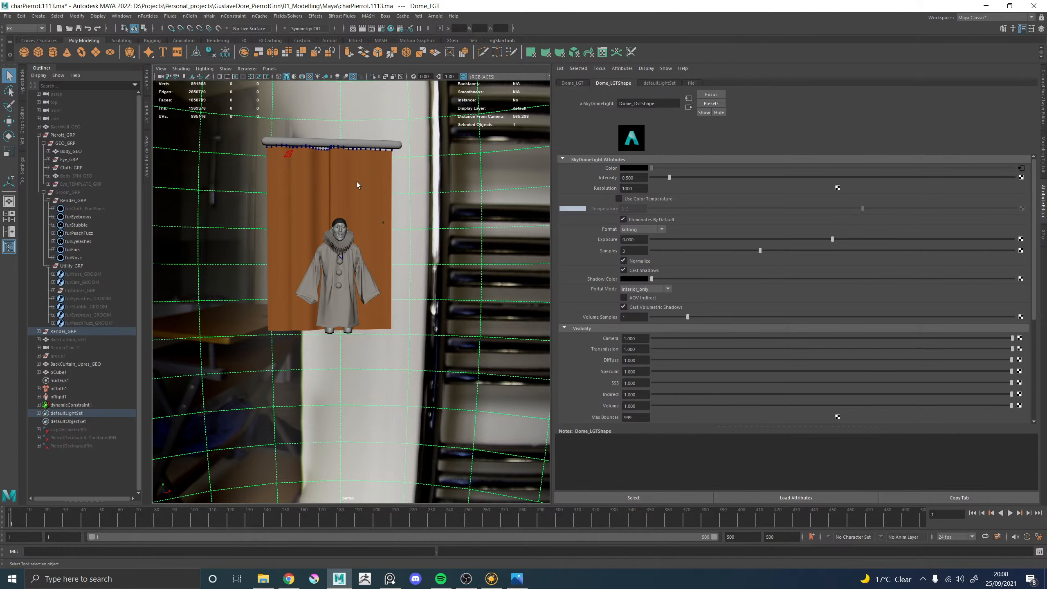
left_click(356, 182)
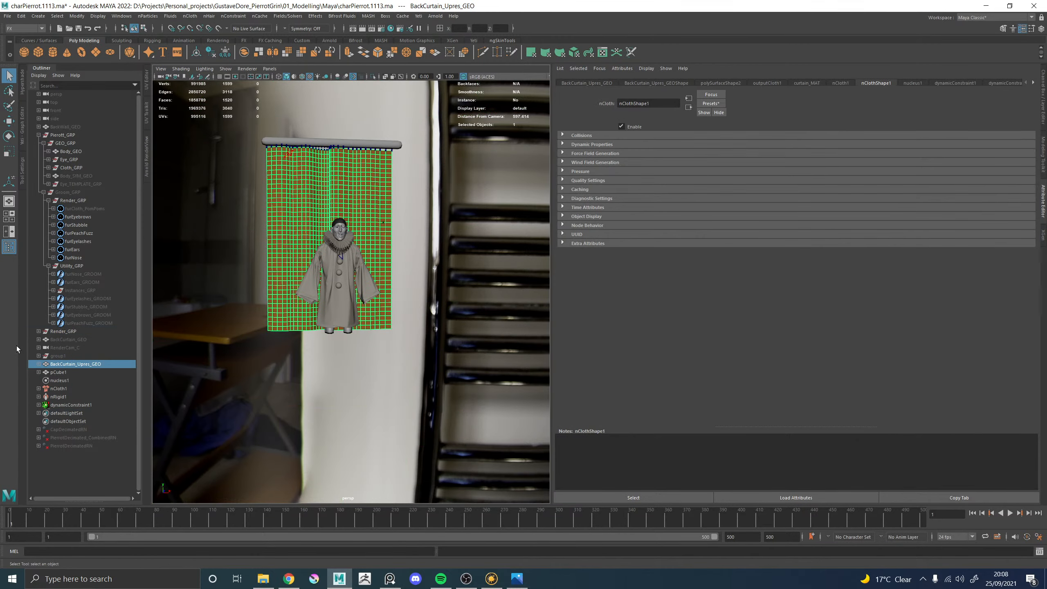
Open the nucleus settings through the dynamic constraint and set the wind speed to about 4.9
left_click(62, 405)
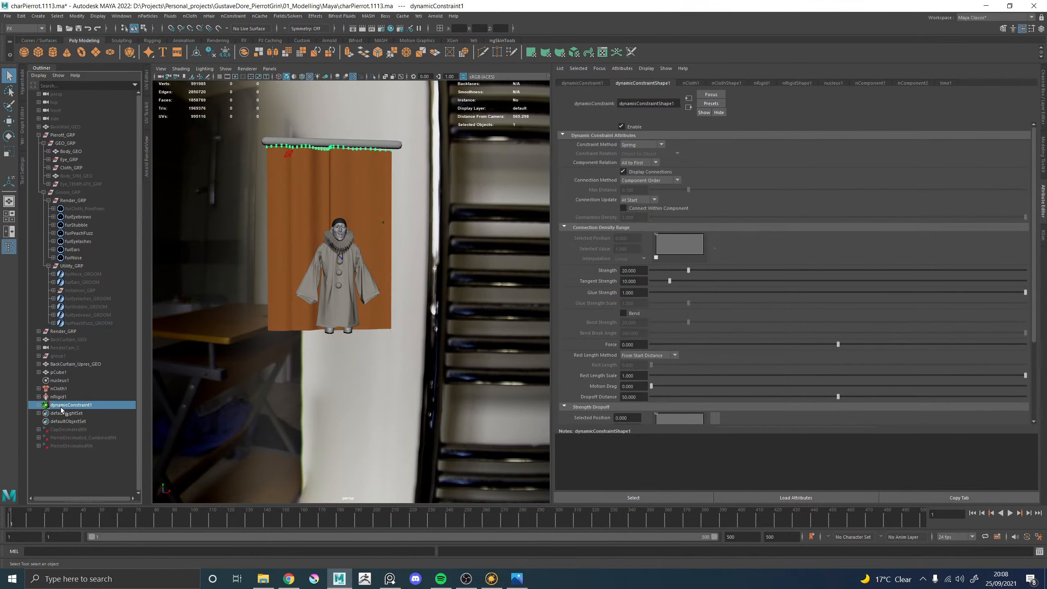
left_click(232, 15)
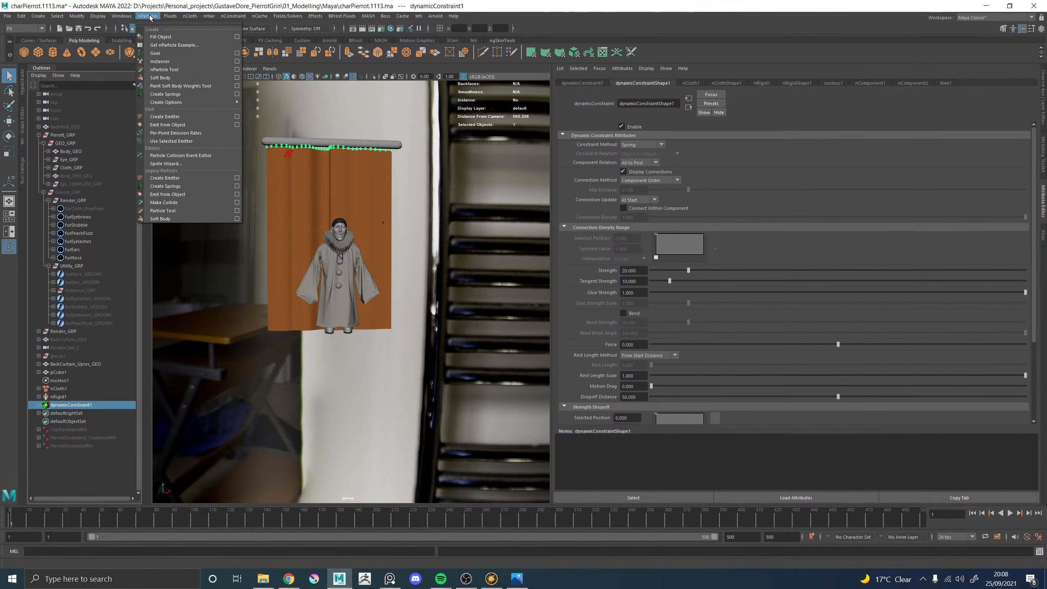
mouse_move(233, 15)
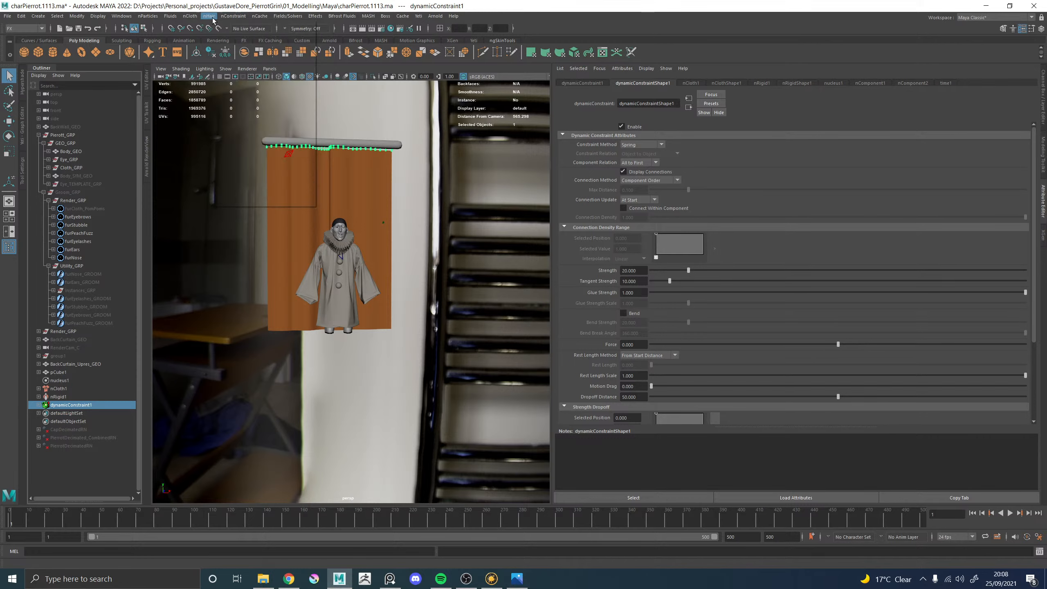
mouse_move(188, 18)
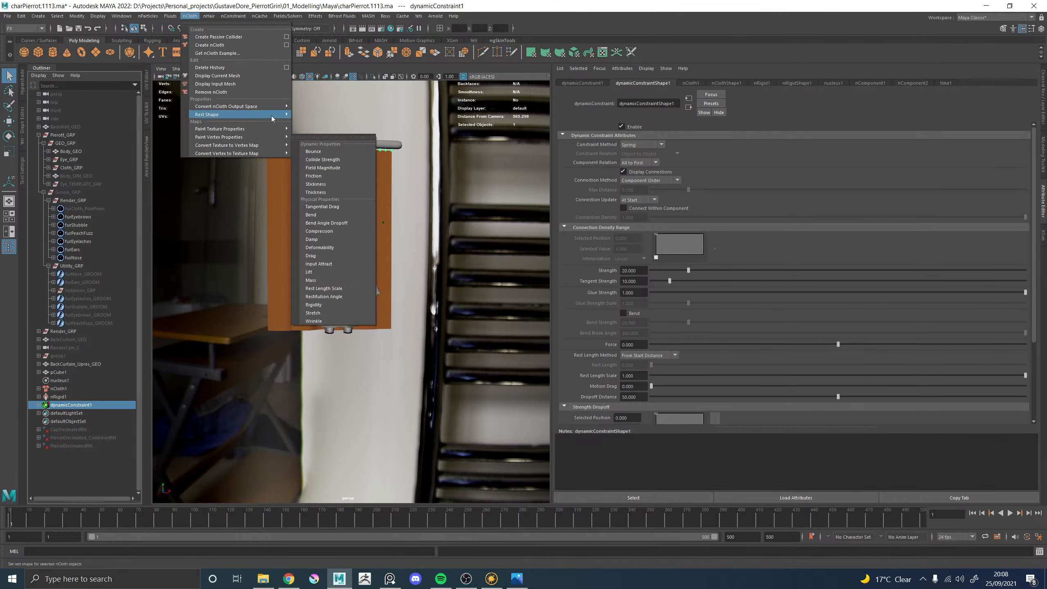
left_click(834, 84)
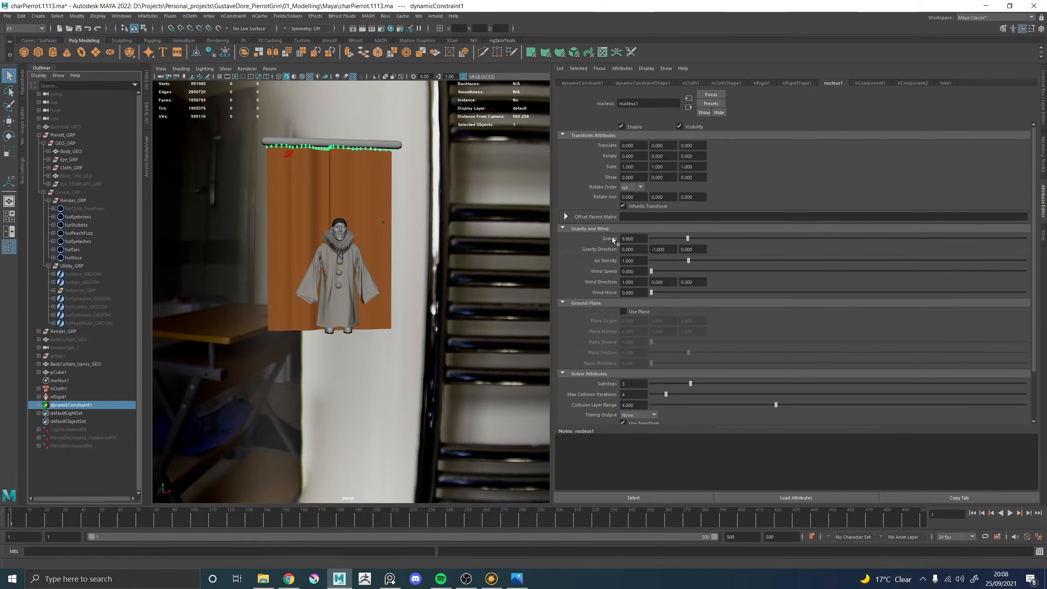
left_click_drag(676, 271, 687, 270)
Play the simulation, view the curtain from the side, and raise the nucleus wind speed to about 27.9
left_click(1010, 512)
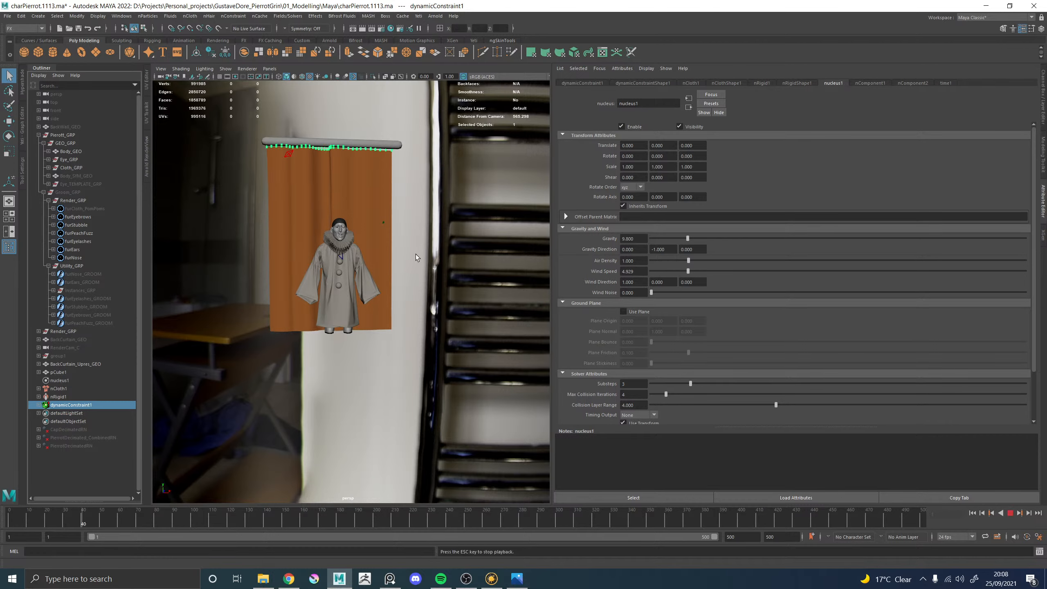
left_click_drag(343, 242, 453, 277, "alt")
middle_click_drag(453, 278, 439, 314, "alt")
right_click_drag(439, 315, 482, 320, "alt")
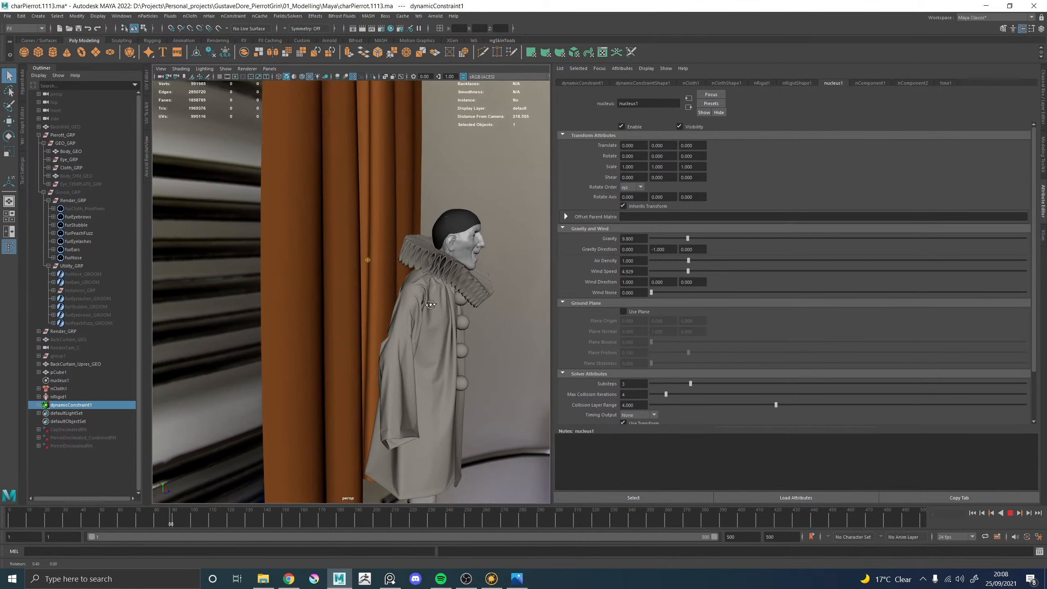
left_click_drag(482, 320, 435, 298, "alt")
right_click_drag(435, 298, 414, 304, "alt")
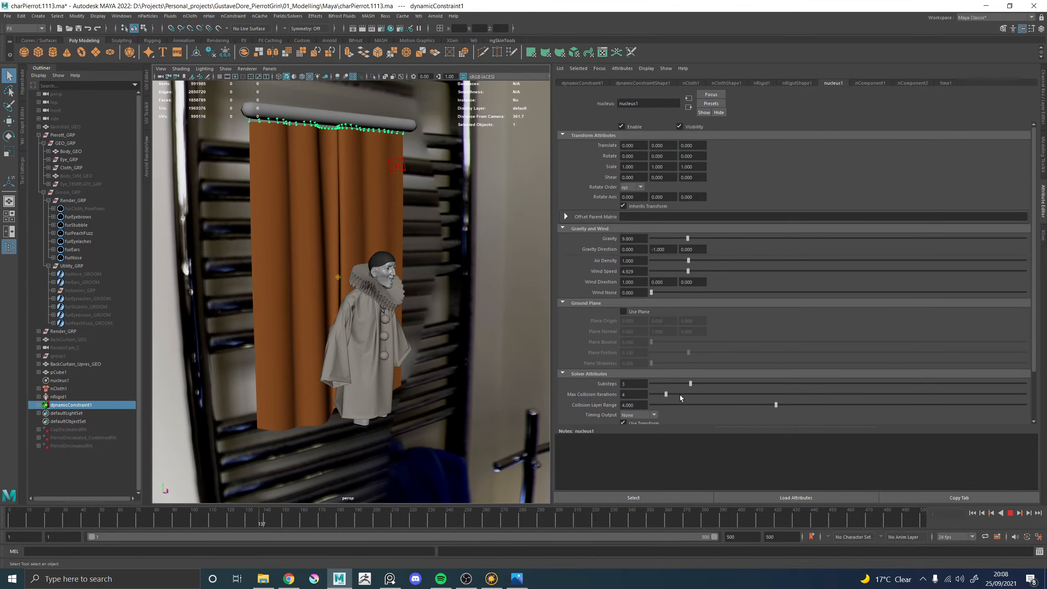
left_click_drag(701, 266, 858, 278)
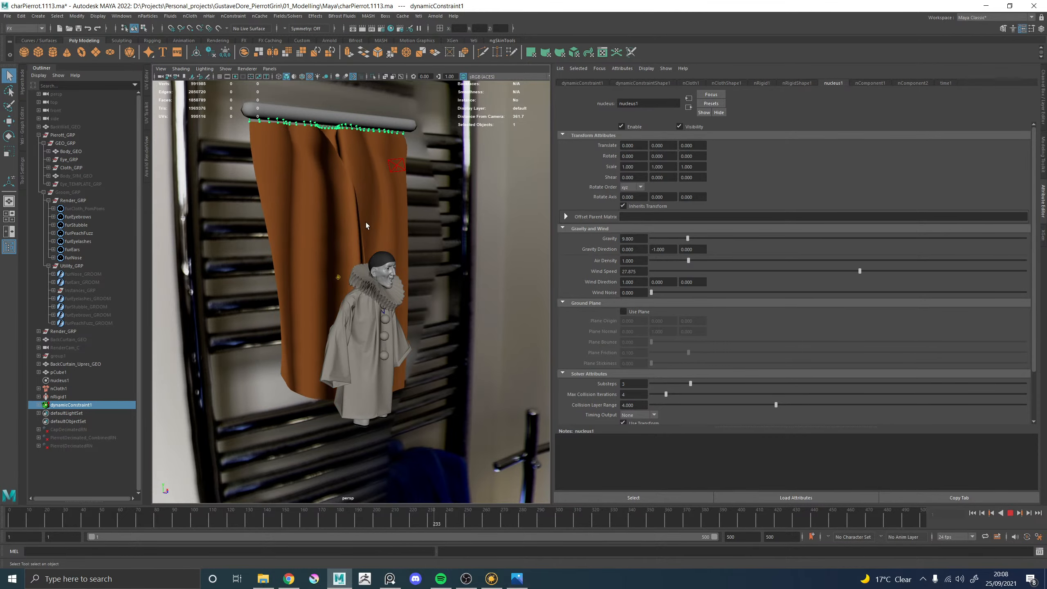
left_click_drag(367, 226, 316, 226, "alt")
Lower the nucleus wind speed to about 2.6 and set the air density to 1
left_click(712, 272)
left_click_drag(712, 272, 679, 260)
left_click(709, 260)
left_click(622, 261)
key("BackSpace")
key("BackSpace")
key("BackSpace")
key("BackSpace")
key("BackSpace")
type("1")
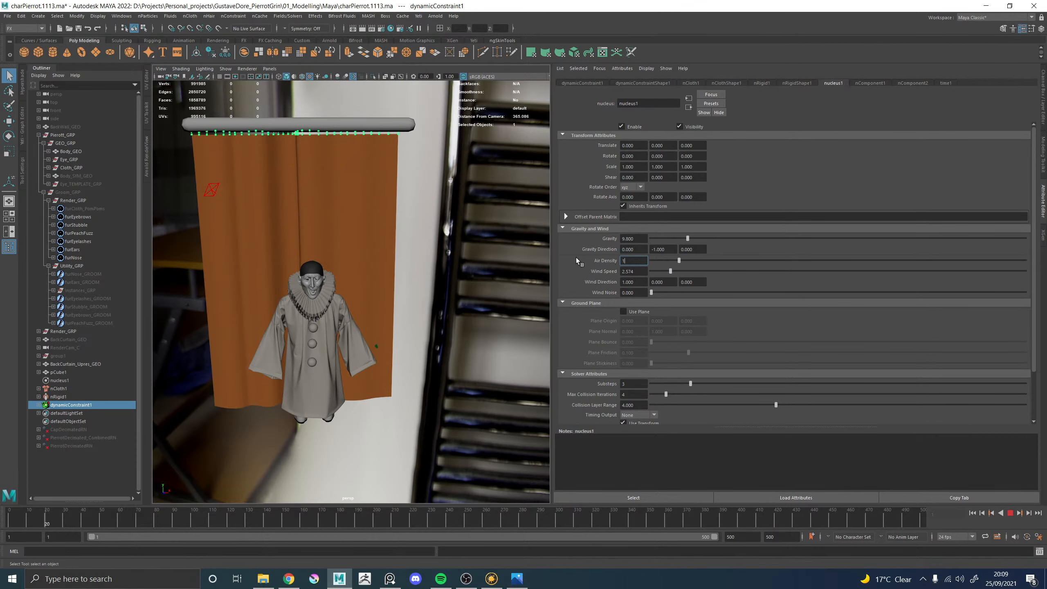
key("Return")
Examine the wind-blown curtain from the side and front, then stop the playback
left_click_drag(376, 223, 353, 241, "alt")
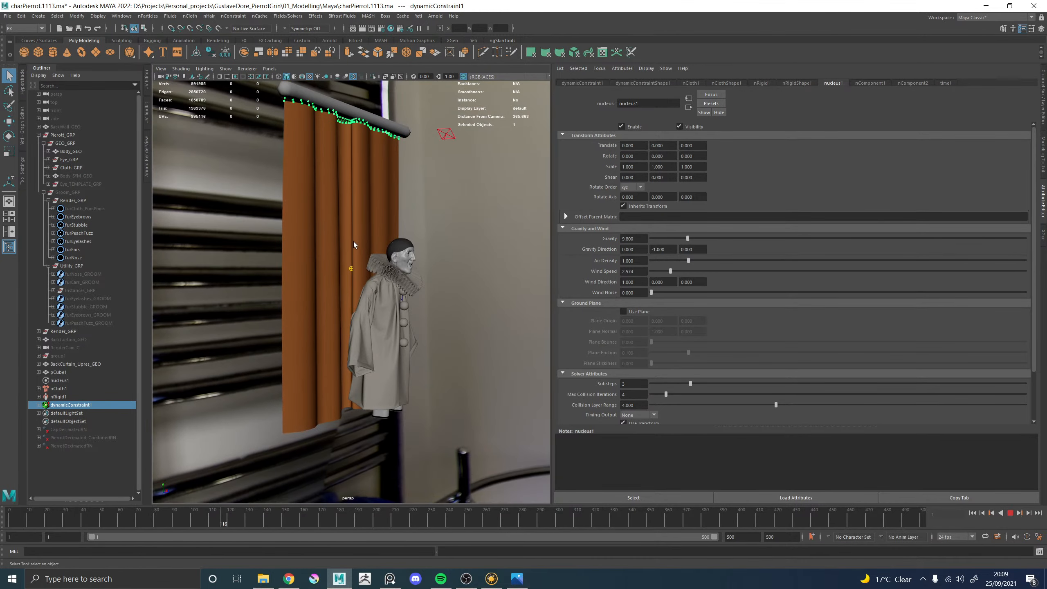
left_click_drag(353, 242, 322, 194, "alt")
left_click(395, 238)
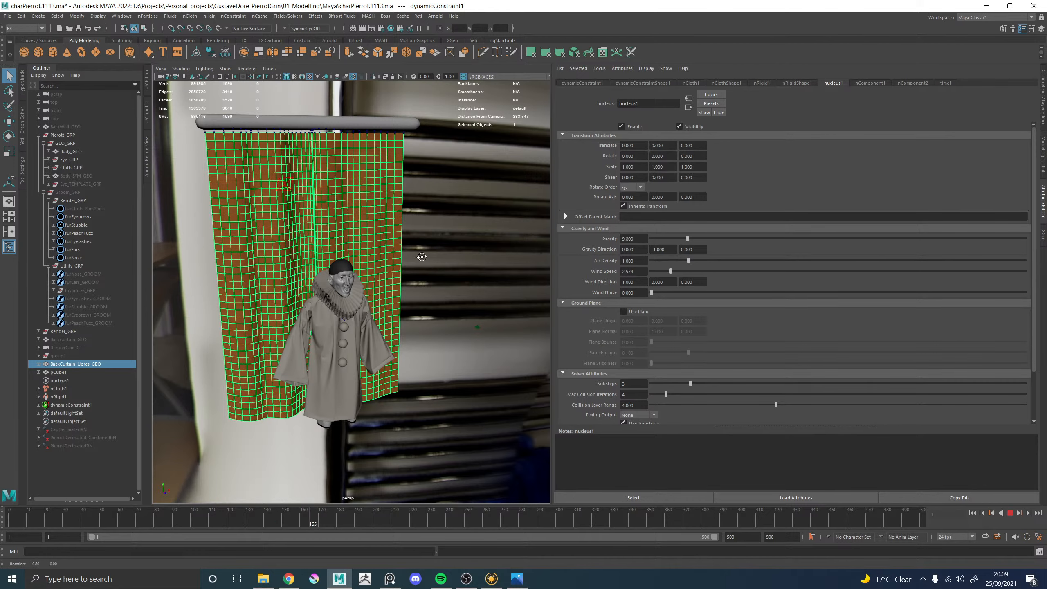
left_click_drag(394, 237, 363, 214, "alt")
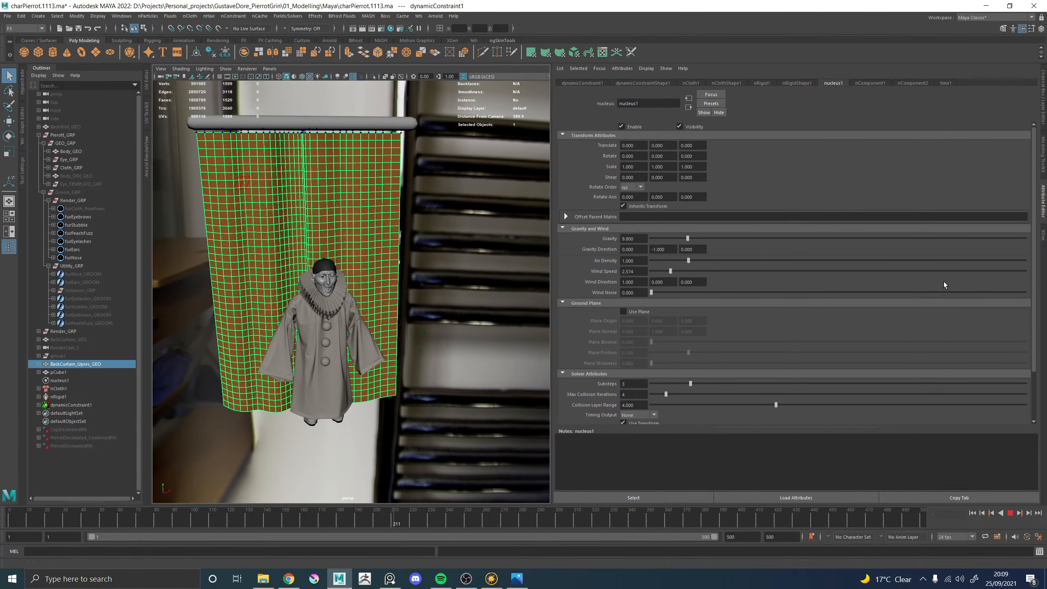
left_click(1010, 513)
Undo the wind changes, the Point to Surface constraint and the curtain's nCloth creation
key("ctrl+z")
key("ctrl+z")
key("ctrl+z")
key("ctrl+z")
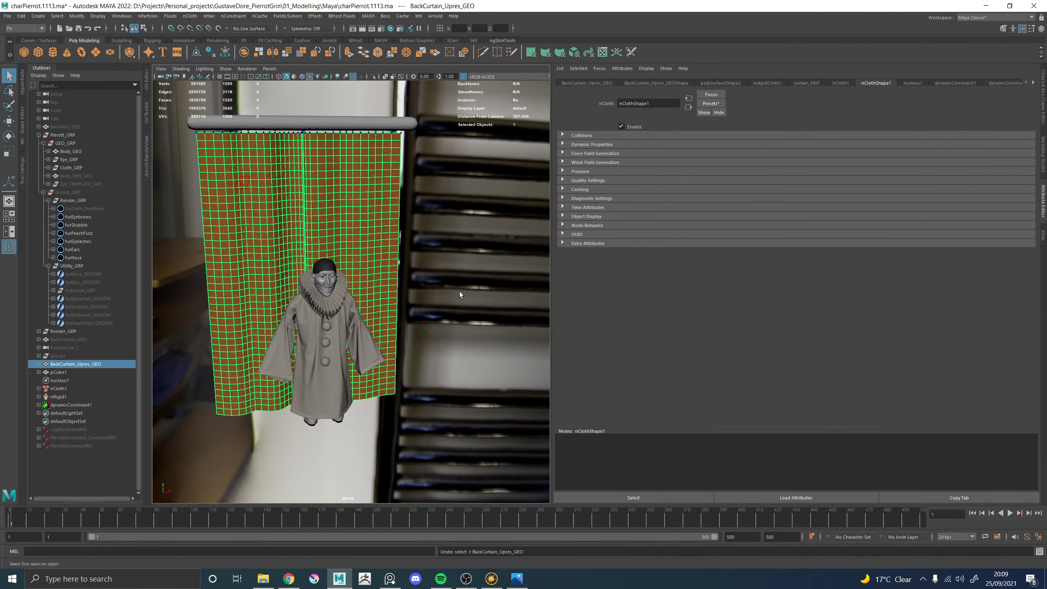
key("ctrl+z")
key("ctrl+z")
key("ctrl+z")
key("ctrl+z")
key("ctrl+z")
key("ctrl+z")
key("ctrl+z")
key("ctrl+z")
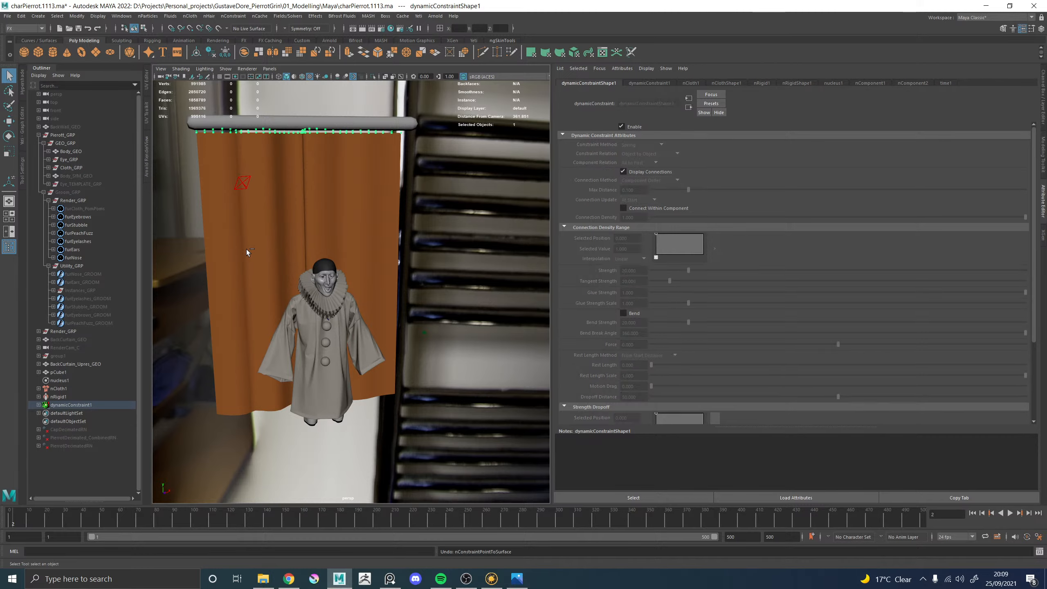
key("ctrl+z")
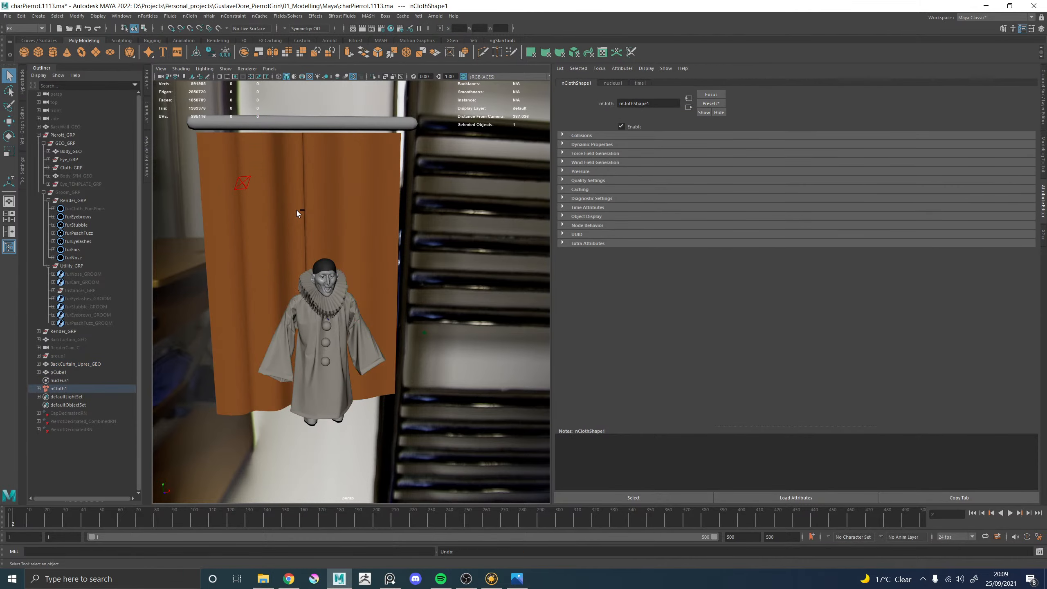
key("ctrl+z")
Smooth the back curtain mesh to give it a denser grid of faces
scroll(394, 223, "up", 5)
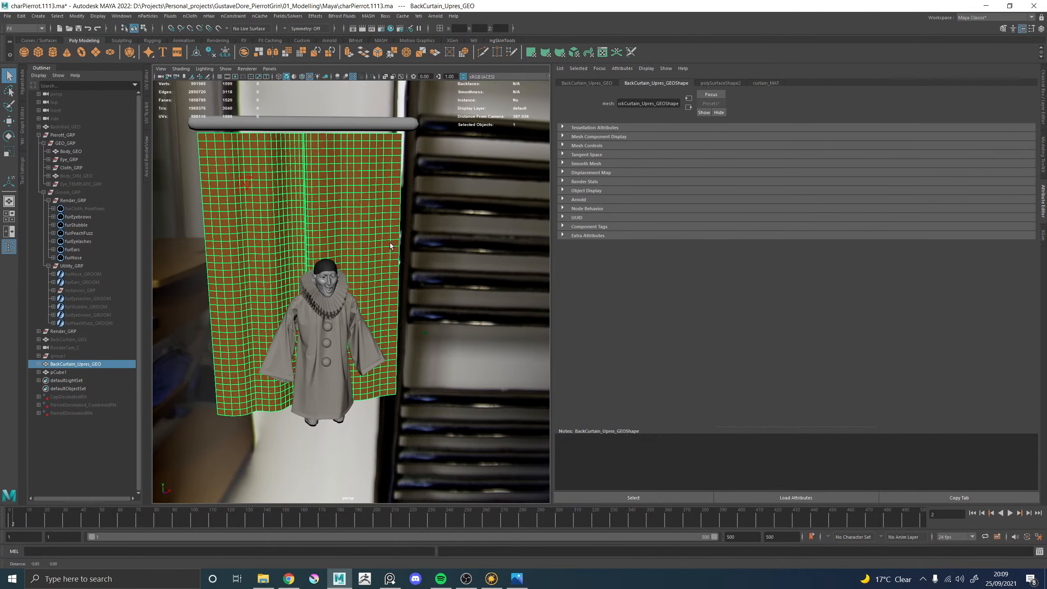
right_click_drag(391, 197, 385, 244, "shift")
scroll(387, 247, "down", 3)
left_click(383, 251)
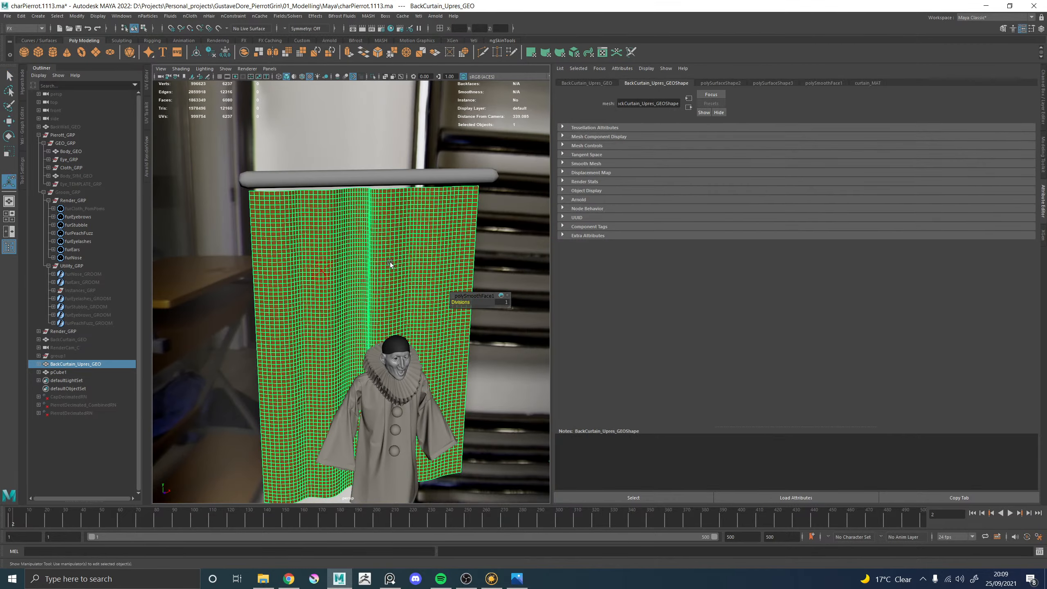
scroll(373, 256, "down", 3)
right_click_drag(364, 209, 324, 205)
left_click_drag(196, 149, 494, 179)
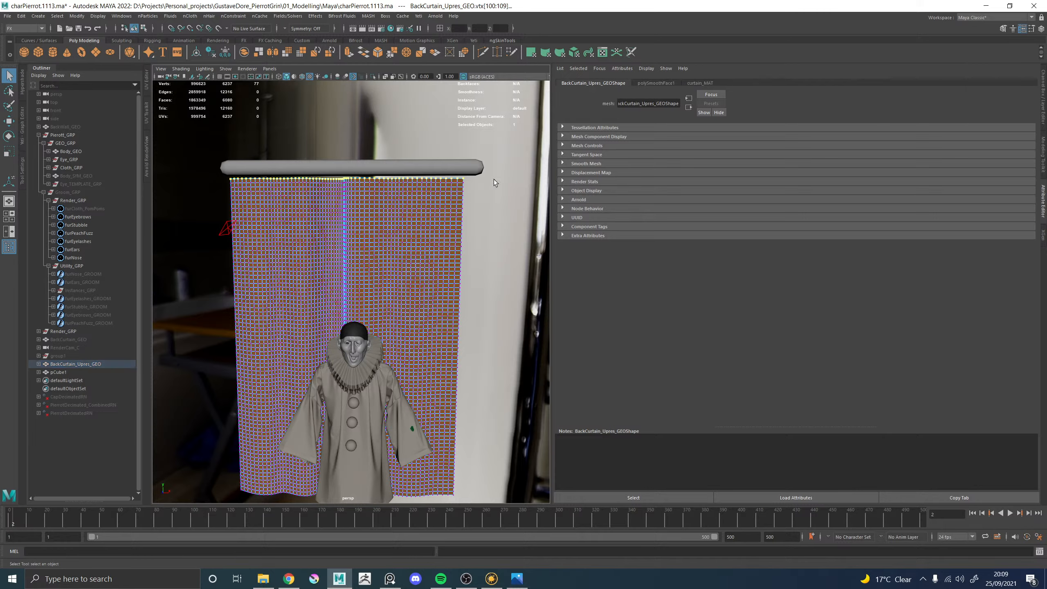
left_click(390, 166, "shift")
right_click_drag(332, 295, 363, 273)
left_click(363, 272)
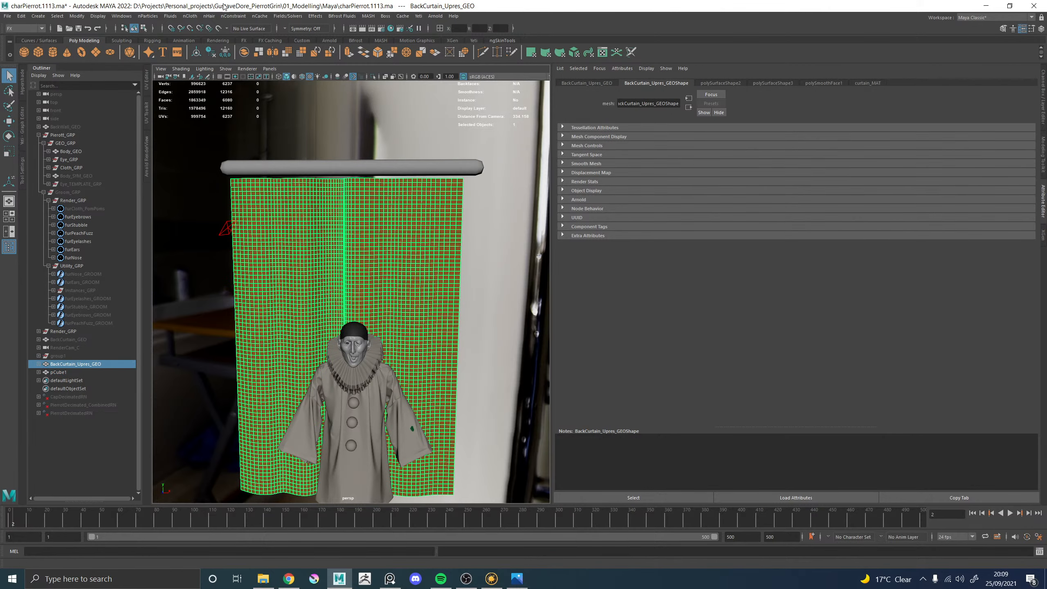
Turn the smoothed back curtain mesh into an nCloth object
left_click(213, 15)
mouse_move(188, 17)
left_click(210, 45)
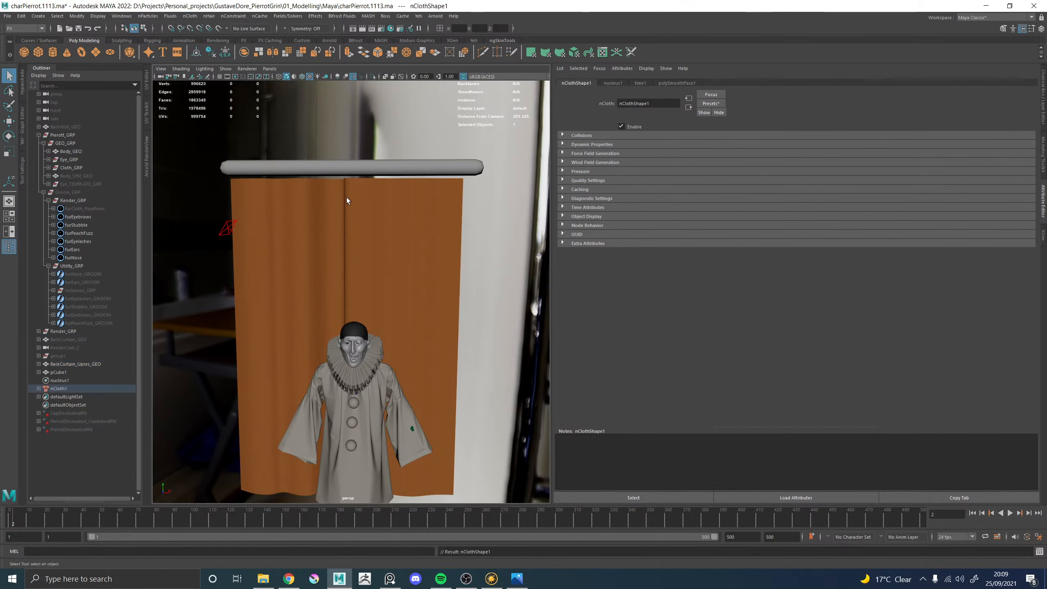
Try a Component to Component constraint between the curtain's top vertices and the rod, and undo it
right_click_drag(304, 190, 263, 190)
left_click_drag(213, 153, 503, 180)
left_click(347, 164, "shift")
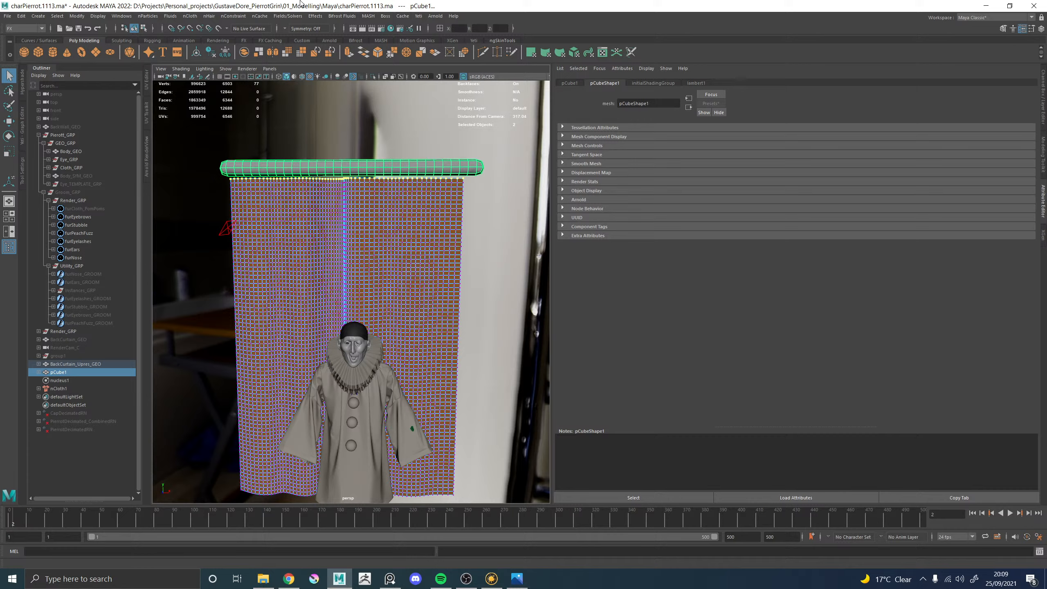
left_click(234, 16)
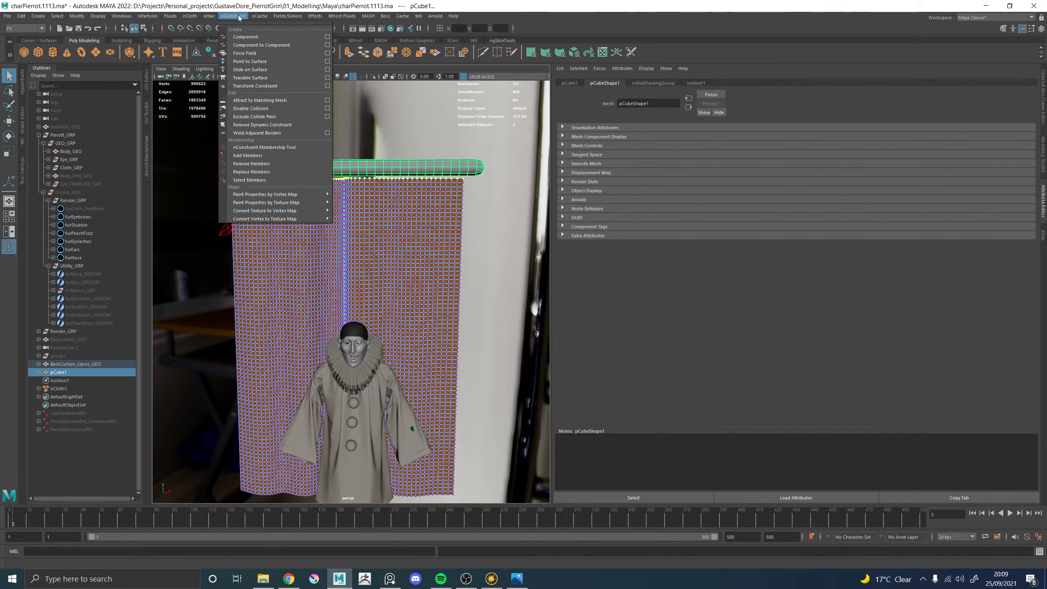
left_click(250, 45)
left_click_drag(413, 136, 511, 231, "alt")
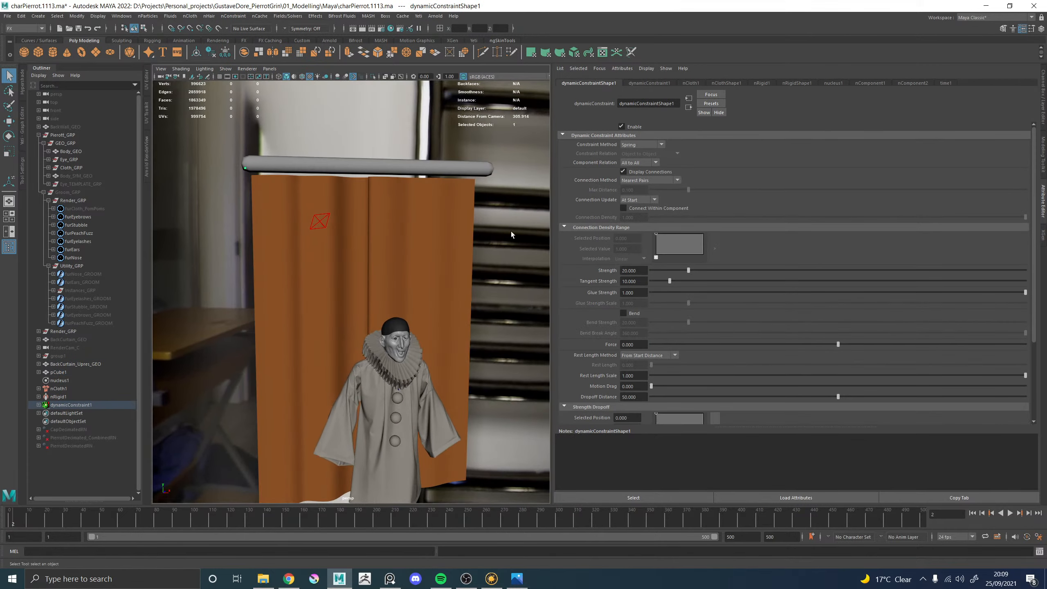
key("ctrl+z")
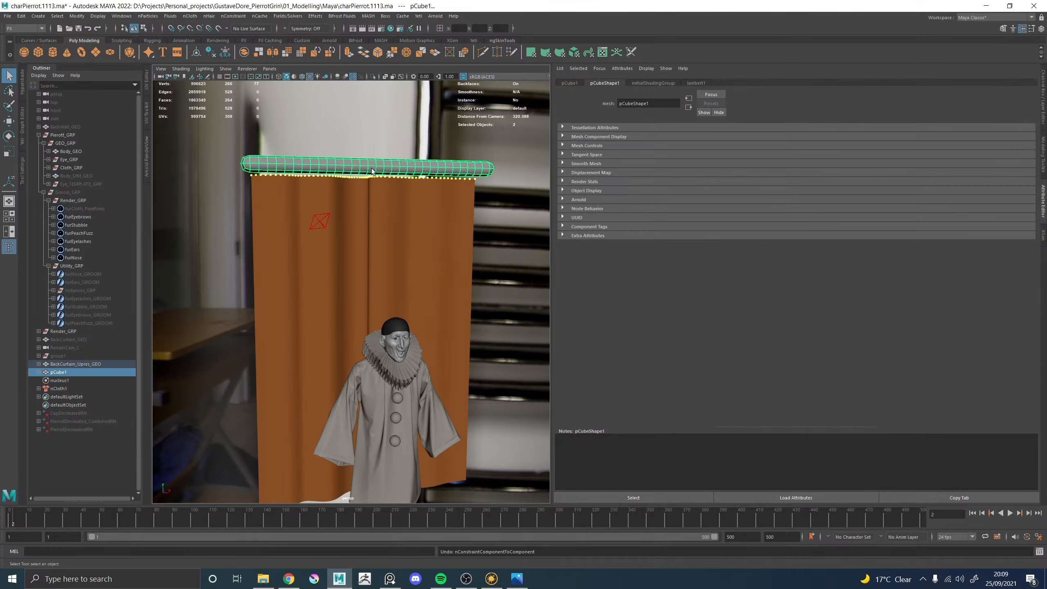
Try to select only the top row of vertices on the back curtain
left_click(347, 282)
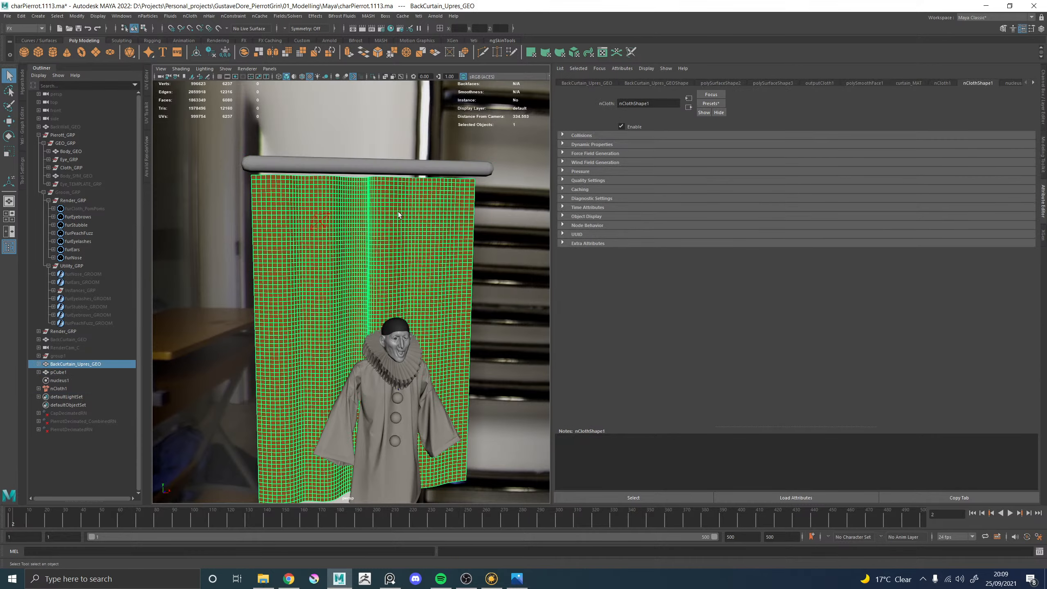
left_click(338, 161)
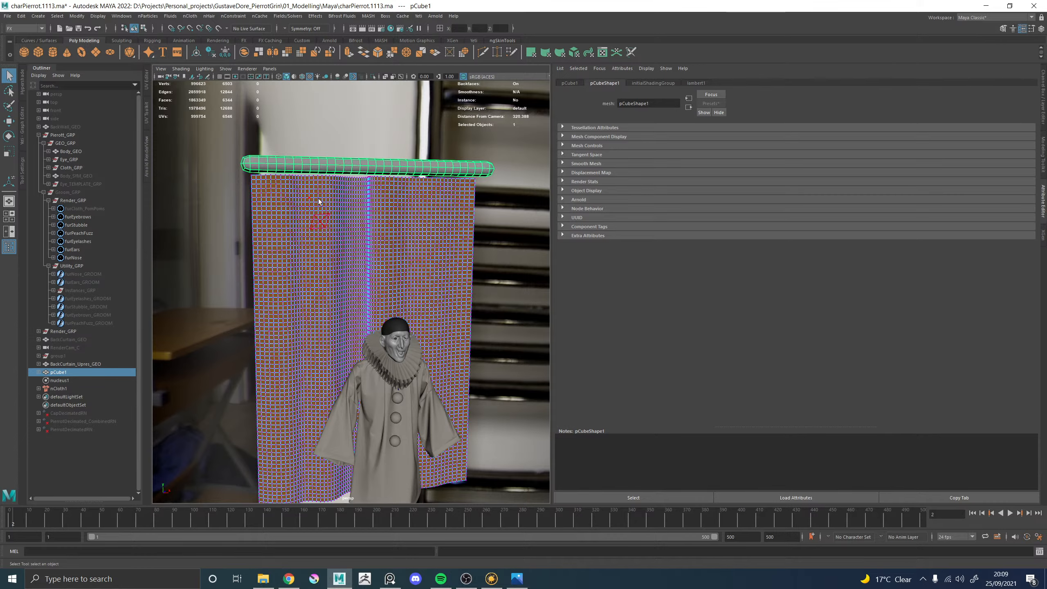
left_click(332, 202)
left_click_drag(226, 149, 534, 180)
middle_click_drag(360, 156, 359, 193, "alt")
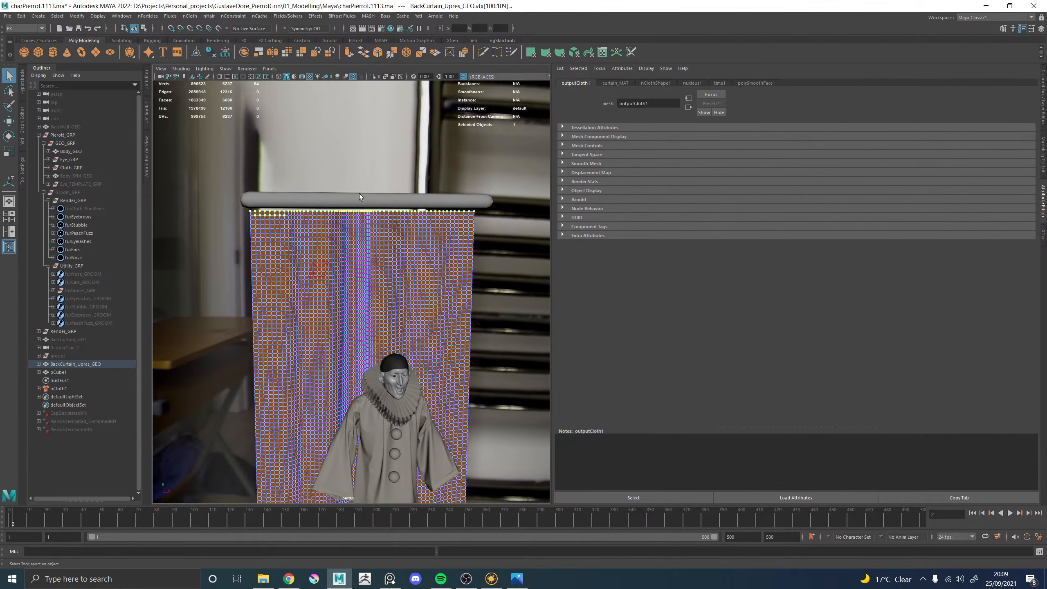
scroll(264, 177, "up", 4)
left_click(182, 157)
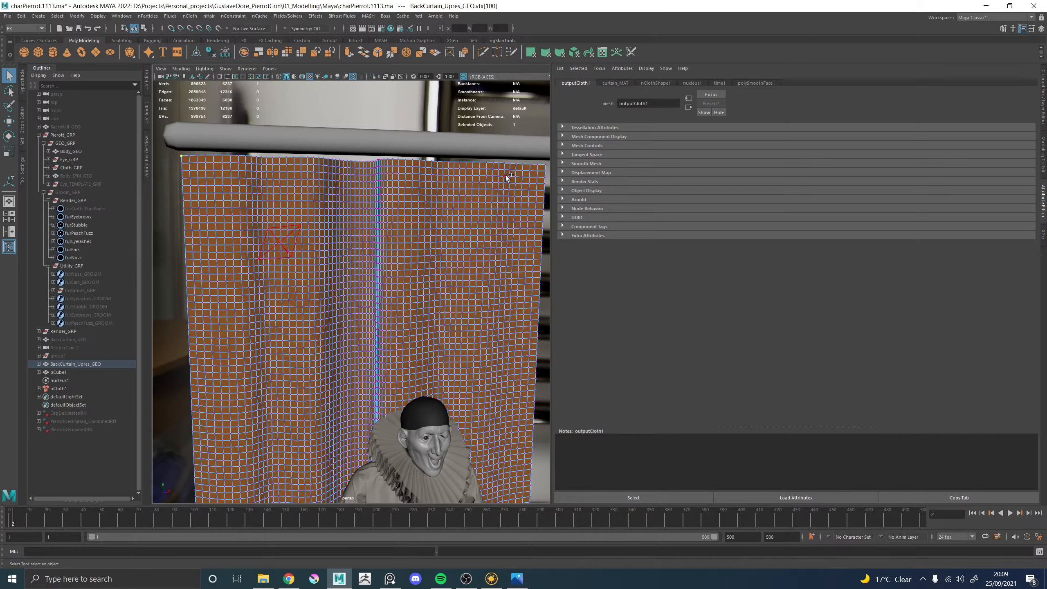
double_click(544, 166, "shift")
left_click(182, 157)
double_click(498, 164, "shift")
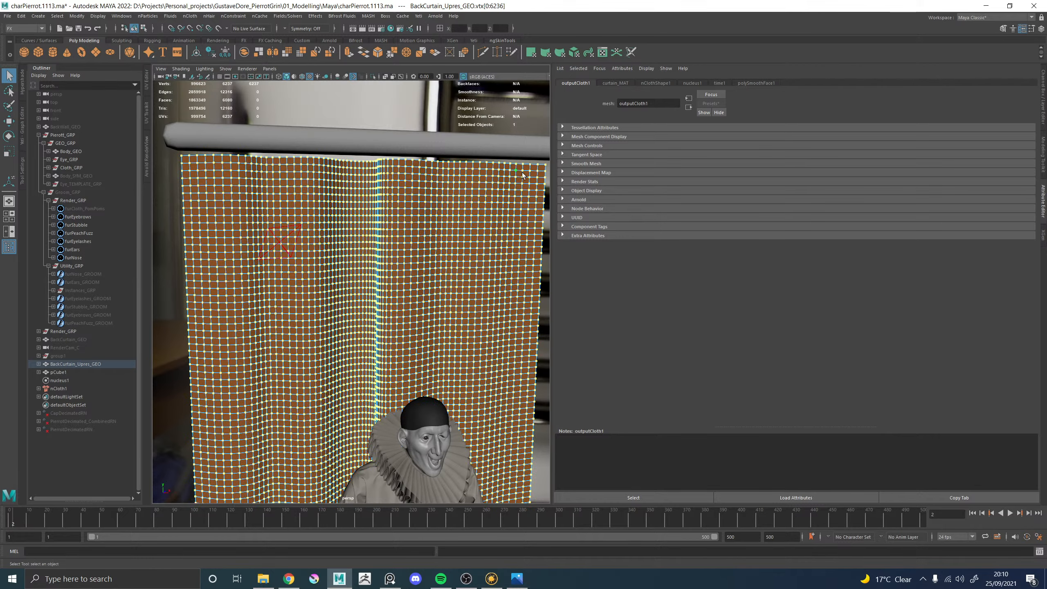
Convert the curtain's top border edges to a vertex selection and attach them to the rod with a Point to Surface constraint
key("F10")
double_click(542, 165)
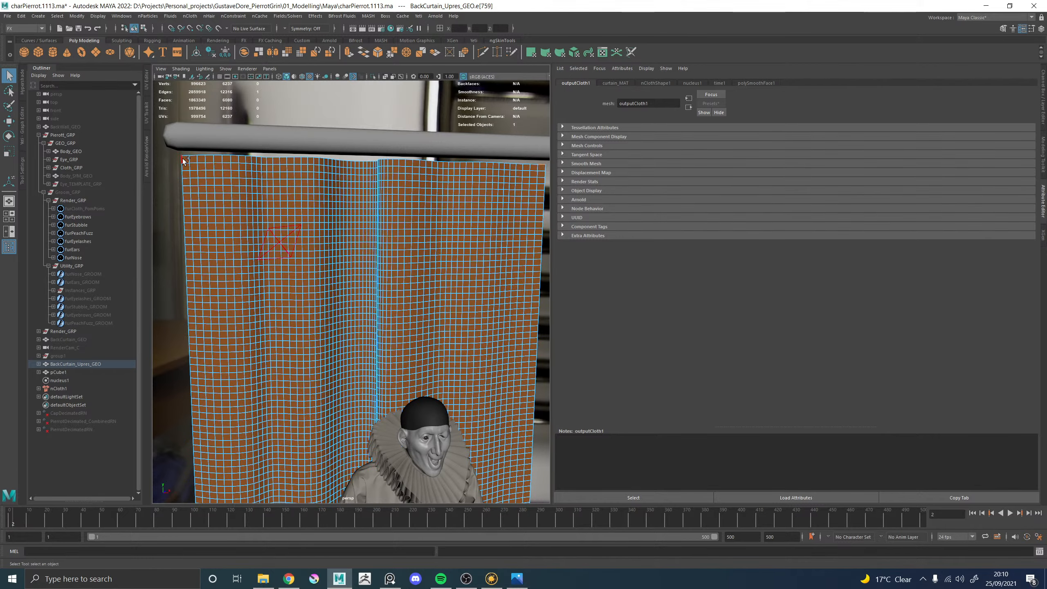
double_click(186, 157, "shift")
right_click_drag(186, 157, 104, 158, "ctrl")
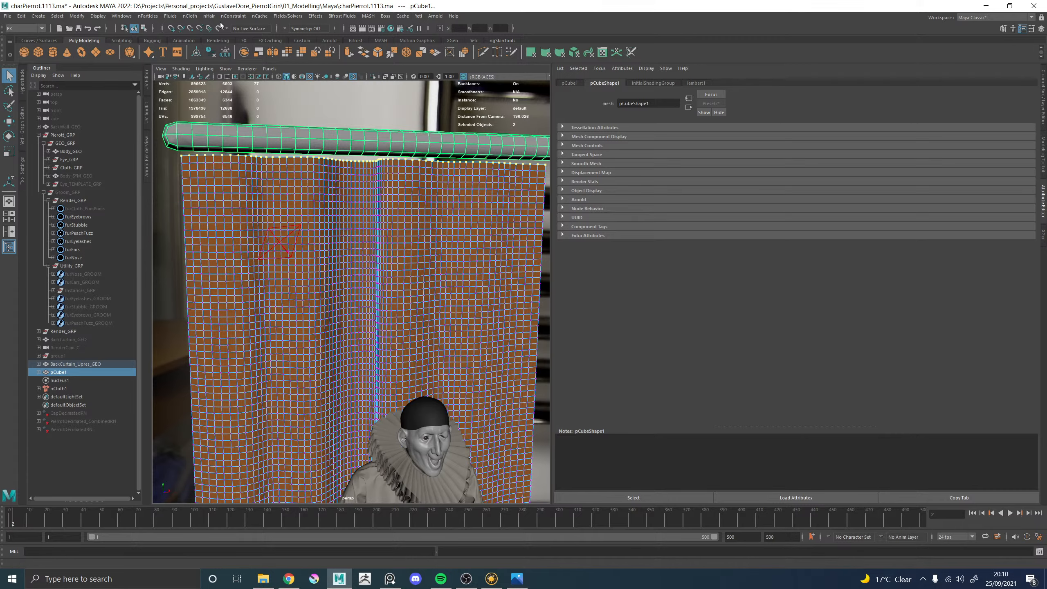
left_click(191, 16)
mouse_move(234, 16)
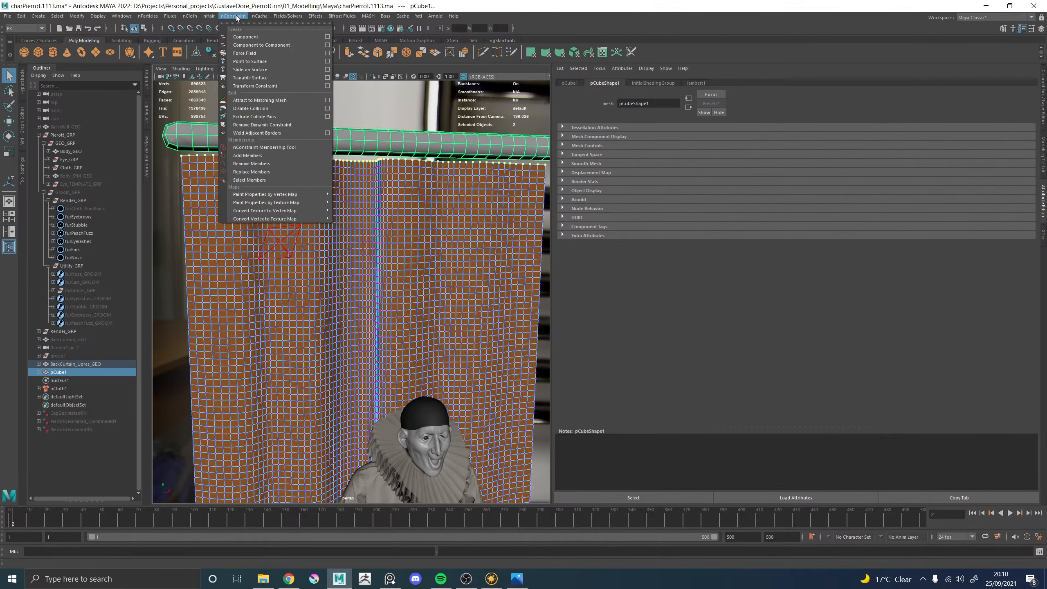
left_click(243, 61)
left_click_drag(388, 203, 374, 200, "alt")
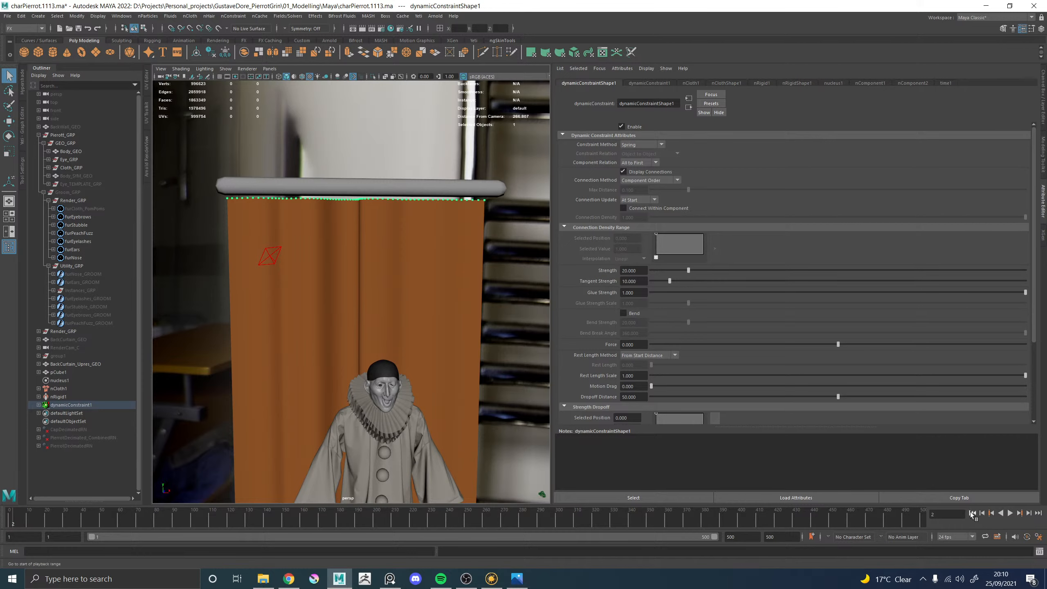
Play the simulation from the start and replace the curtain's nCloth settings with the silk preset
left_click(972, 514)
left_click(1010, 513)
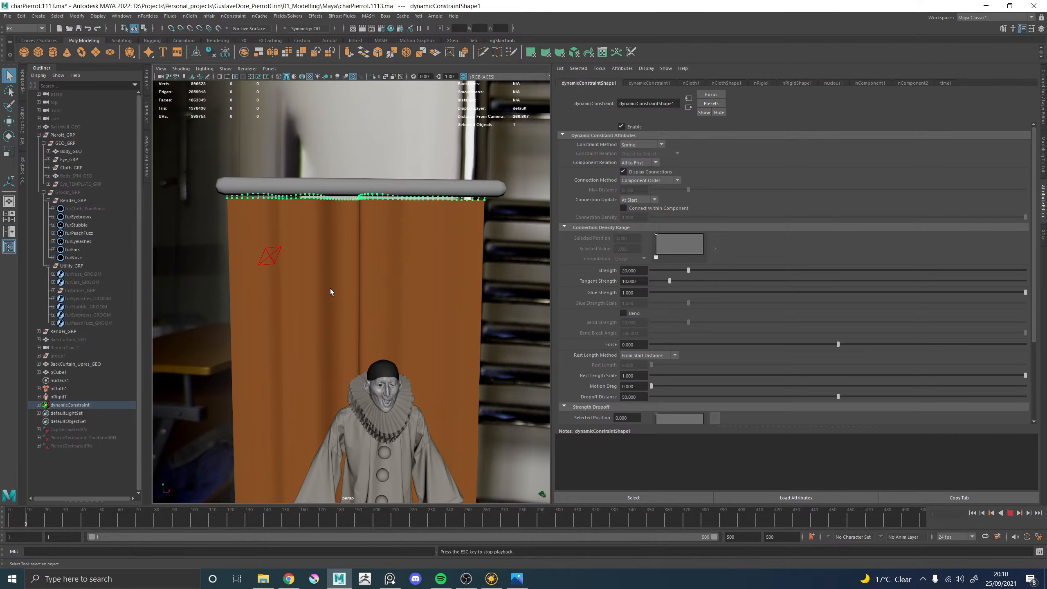
left_click(402, 281)
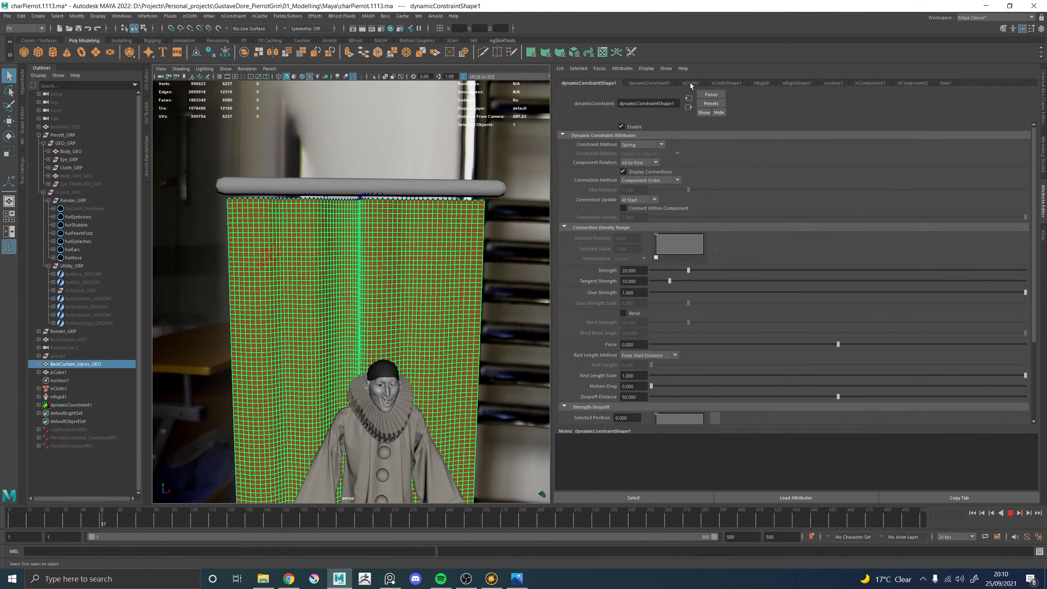
left_click(727, 83)
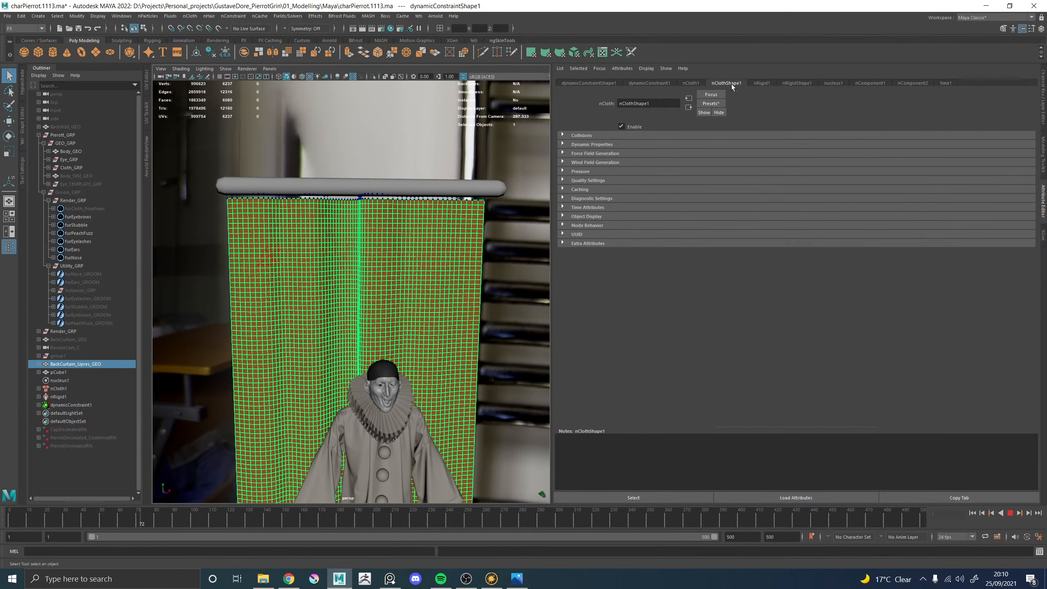
left_click(711, 103)
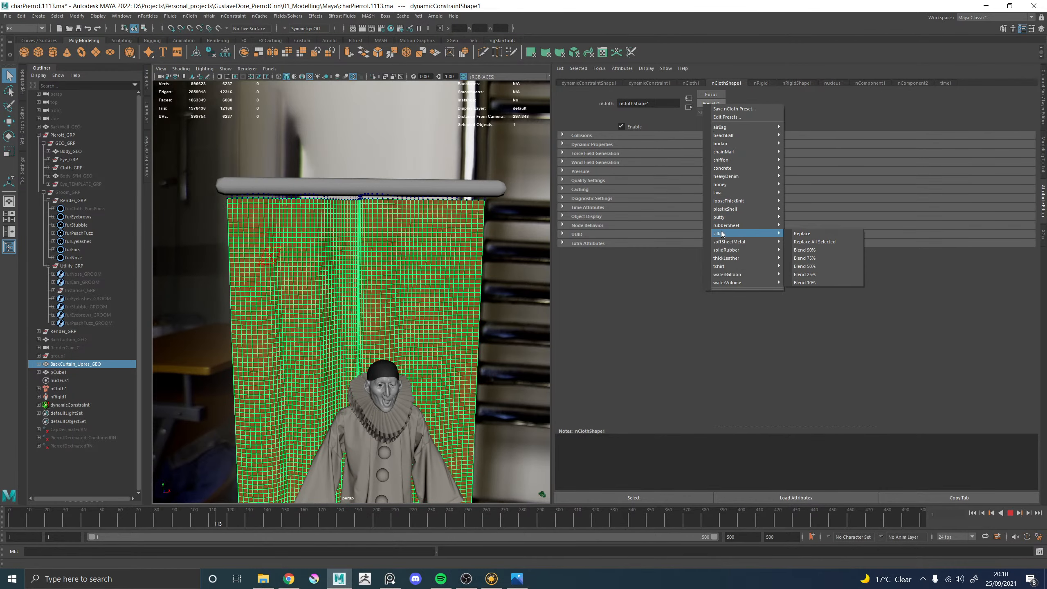
left_click(806, 235)
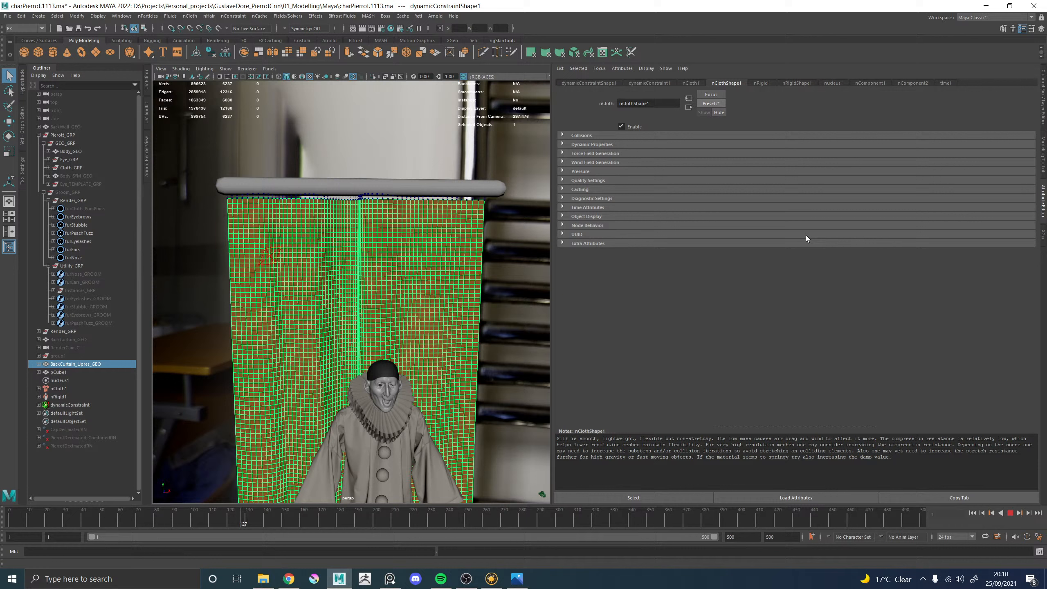
Set the nucleus wind speed to about 8.4 and wind noise to about 0.15, then stop and rewind the simulation
left_click(422, 143)
left_click_drag(449, 229, 410, 254, "alt")
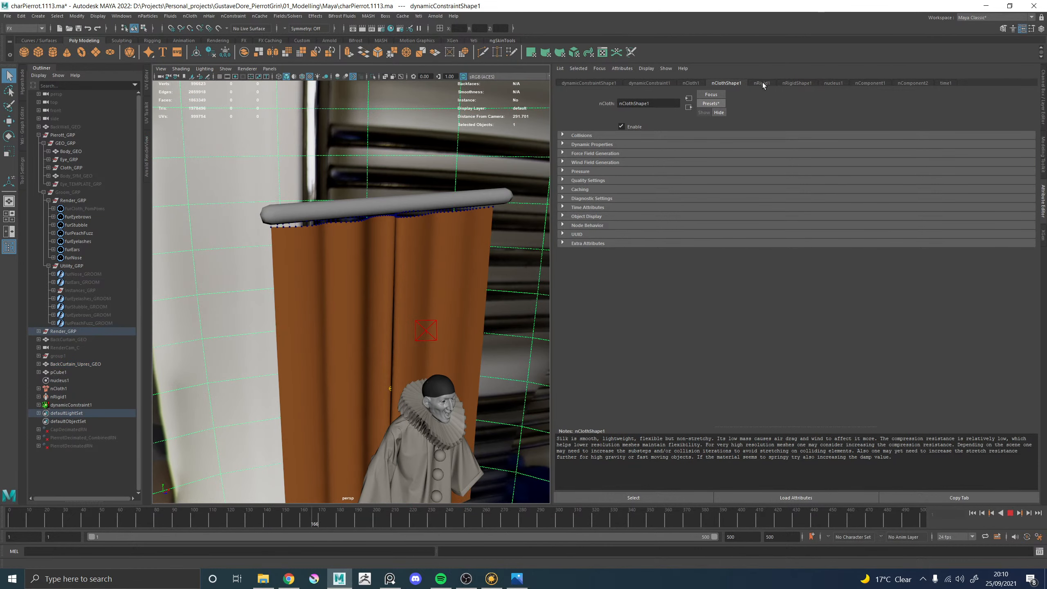
left_click(827, 83)
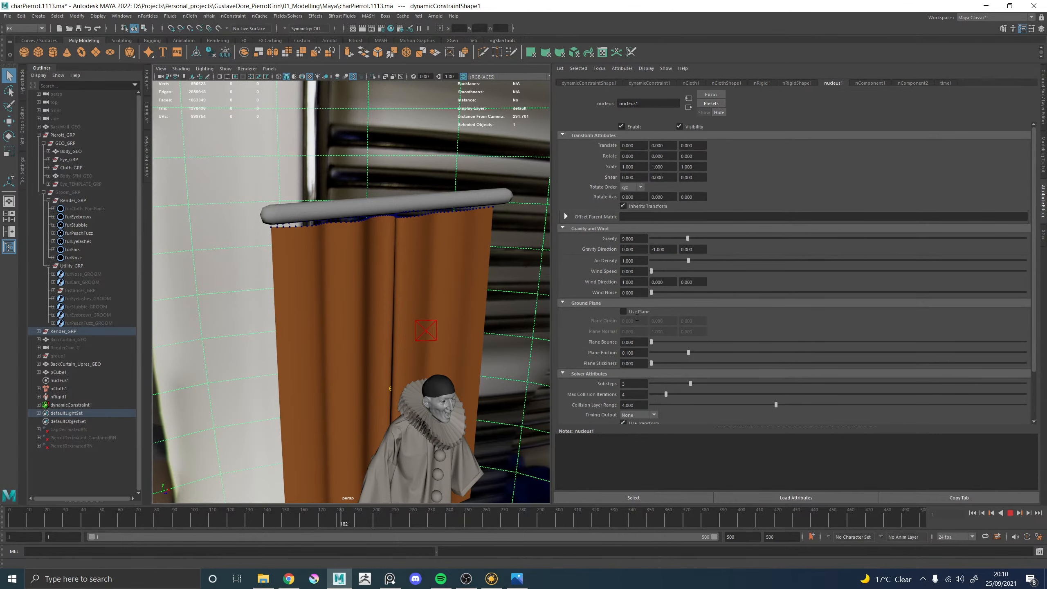
left_click(643, 271)
type("1")
key("Return")
left_click(714, 276)
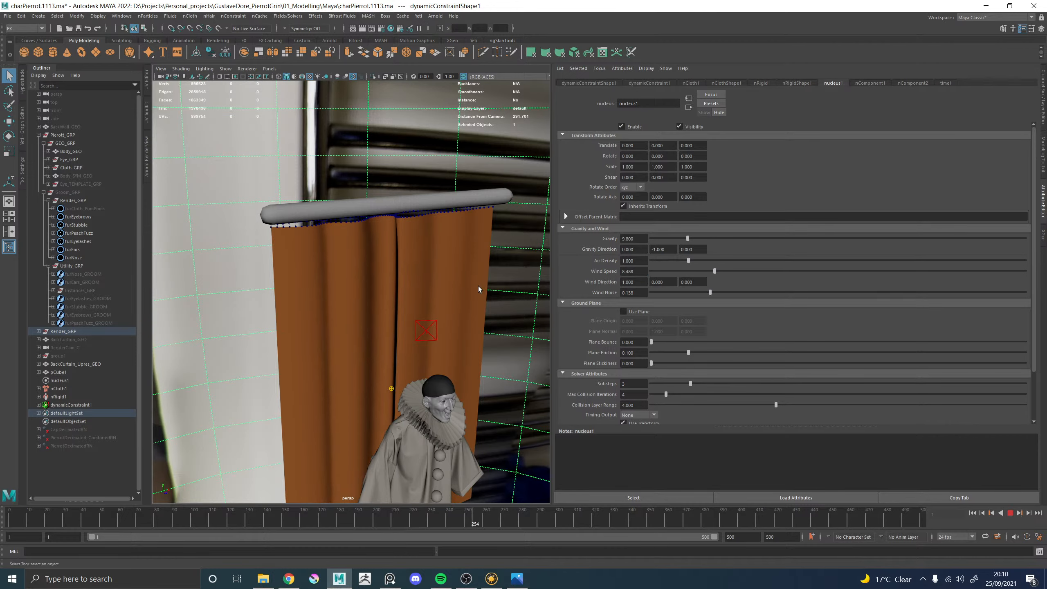
left_click_drag(483, 309, 451, 307, "alt")
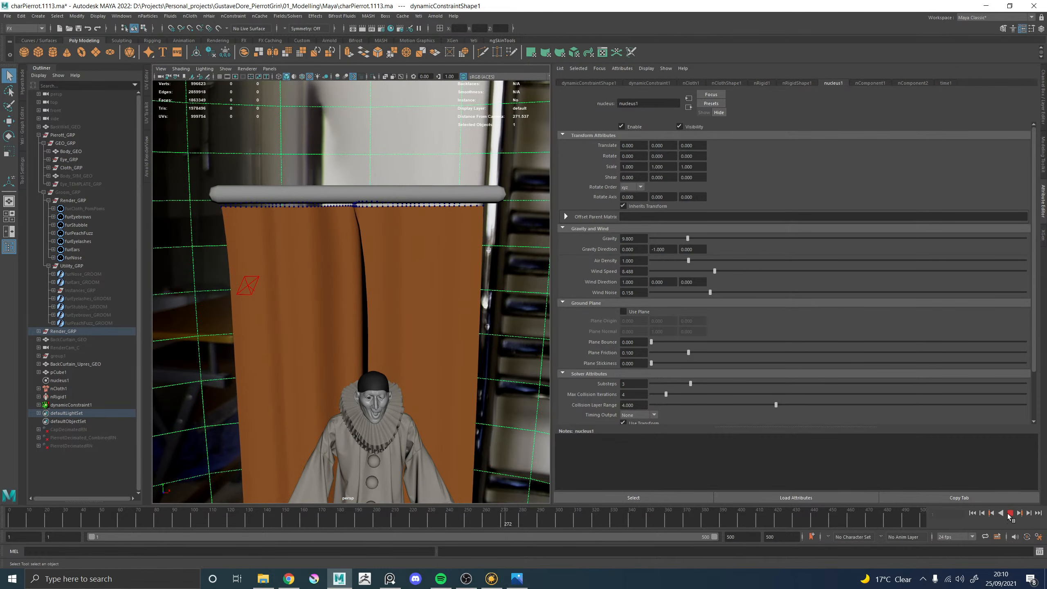
left_click(1010, 513)
left_click(973, 513)
Soften all edges of the back curtain mesh with Soften Edge
left_click(437, 303)
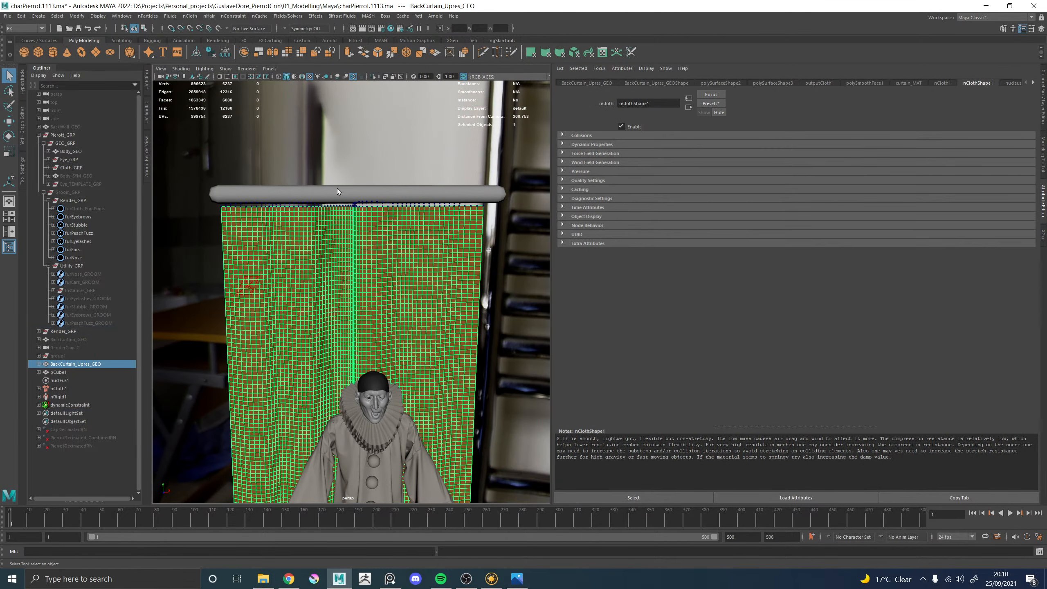
left_click(191, 17)
left_click(26, 29)
left_click(24, 37)
left_click(193, 16)
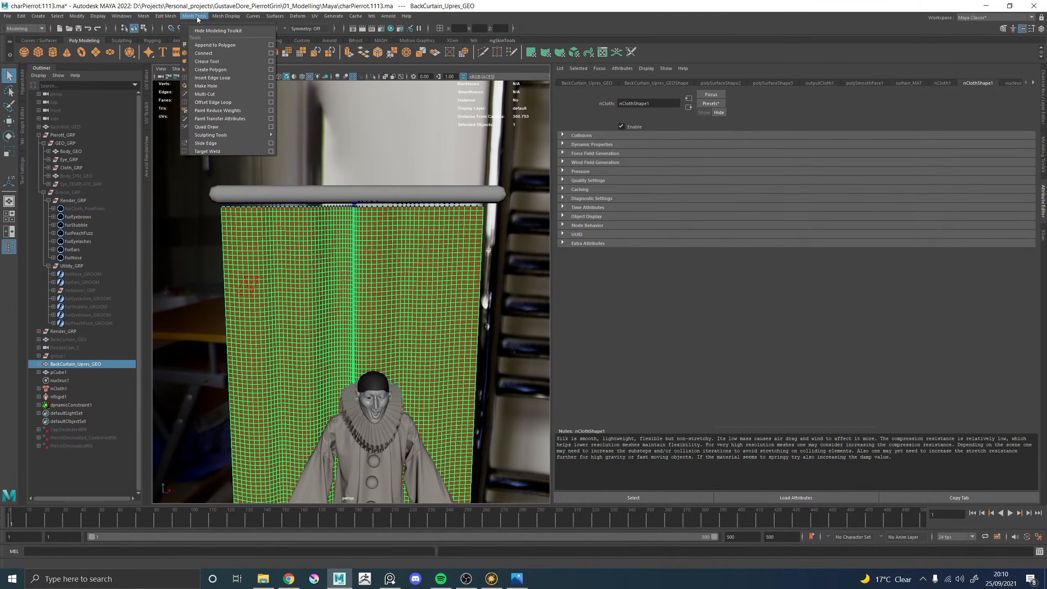
mouse_move(122, 16)
mouse_move(159, 19)
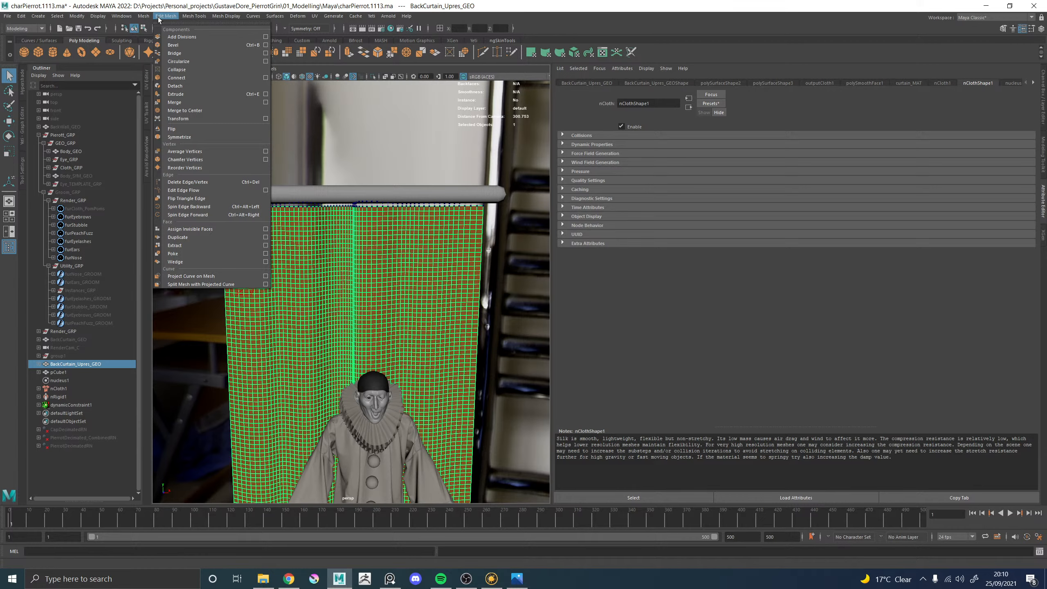
left_click(159, 17)
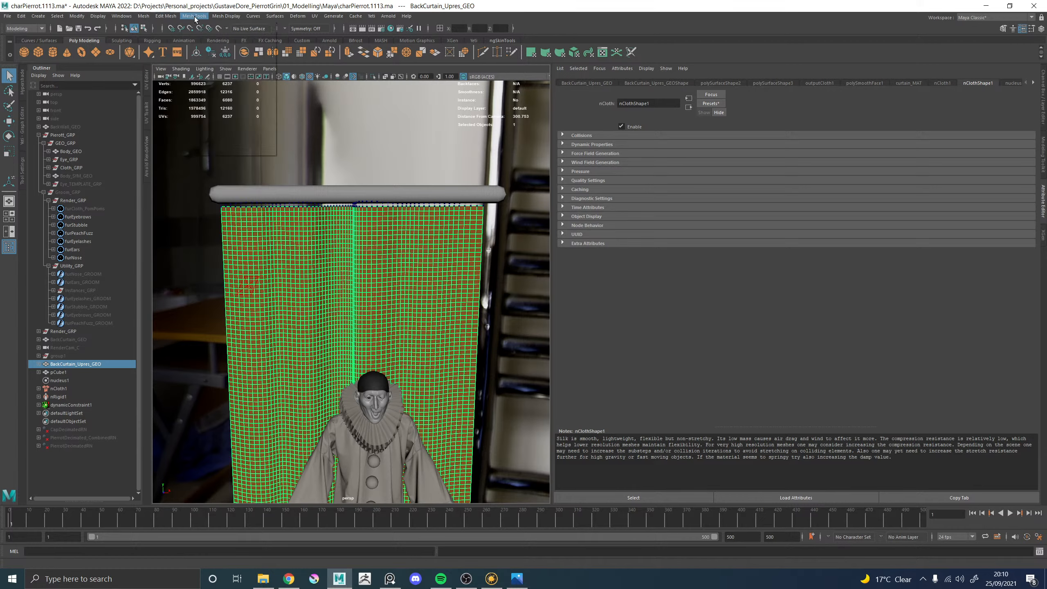
left_click(225, 16)
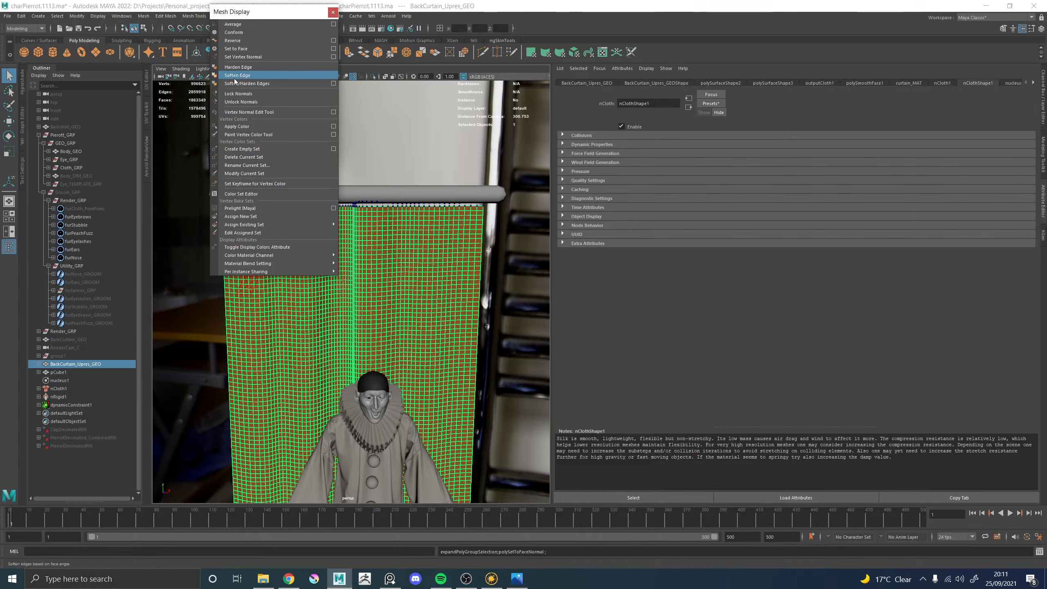
left_click(235, 77)
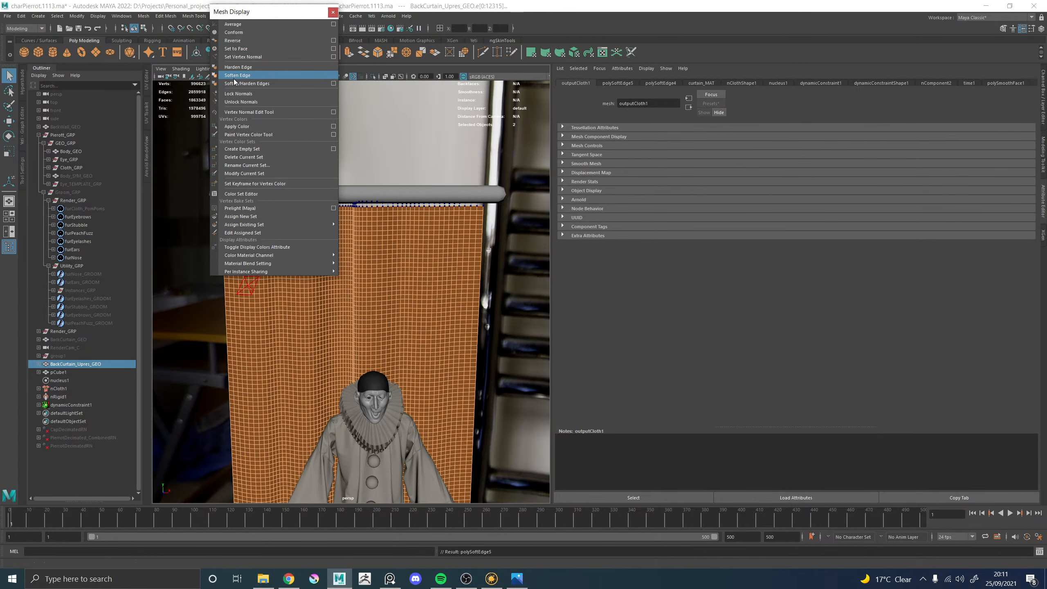
left_click(234, 78)
left_click(333, 12)
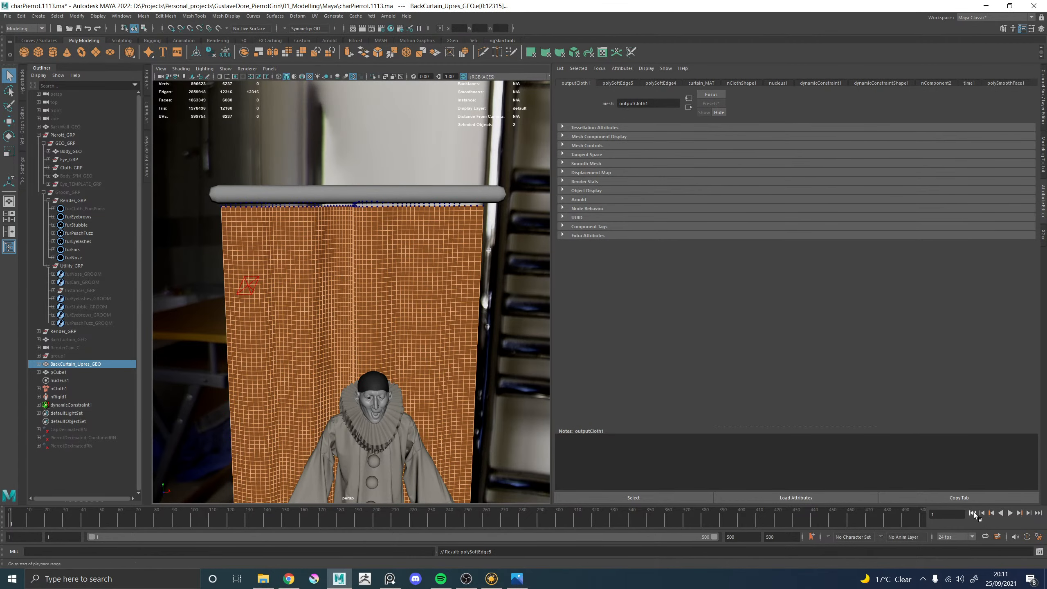
Play the simulation and examine the softened curtain's folds in the wind from different angles
left_click(1010, 512)
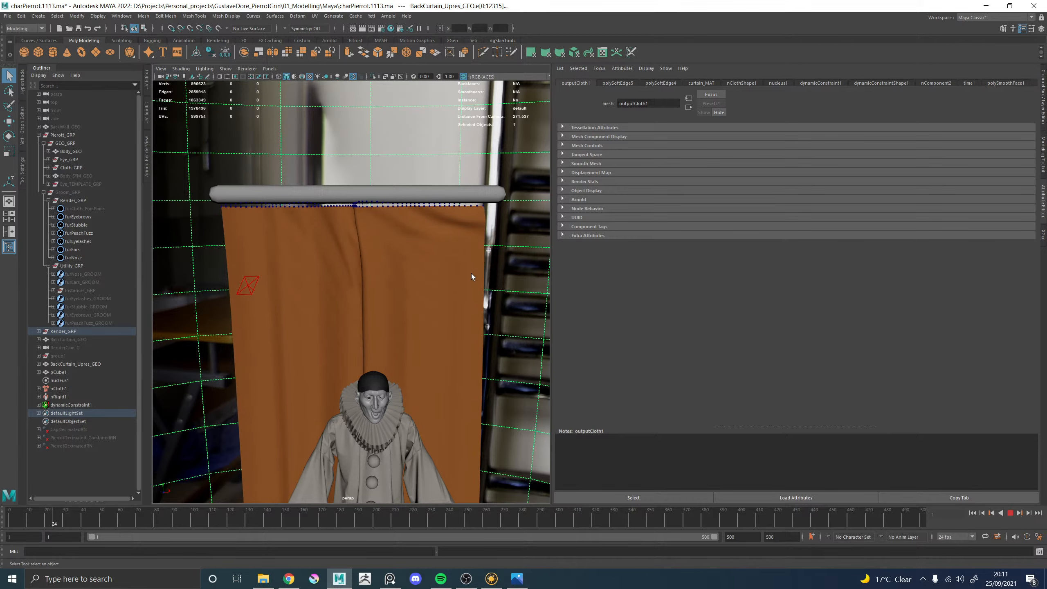
left_click_drag(445, 266, 426, 263, "alt")
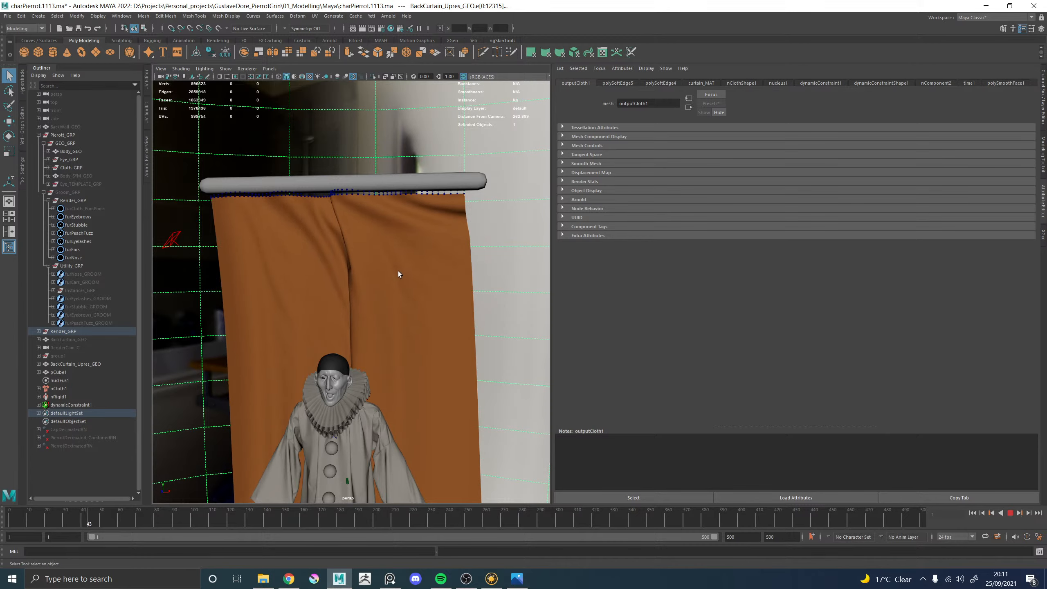
left_click_drag(364, 278, 368, 279, "alt")
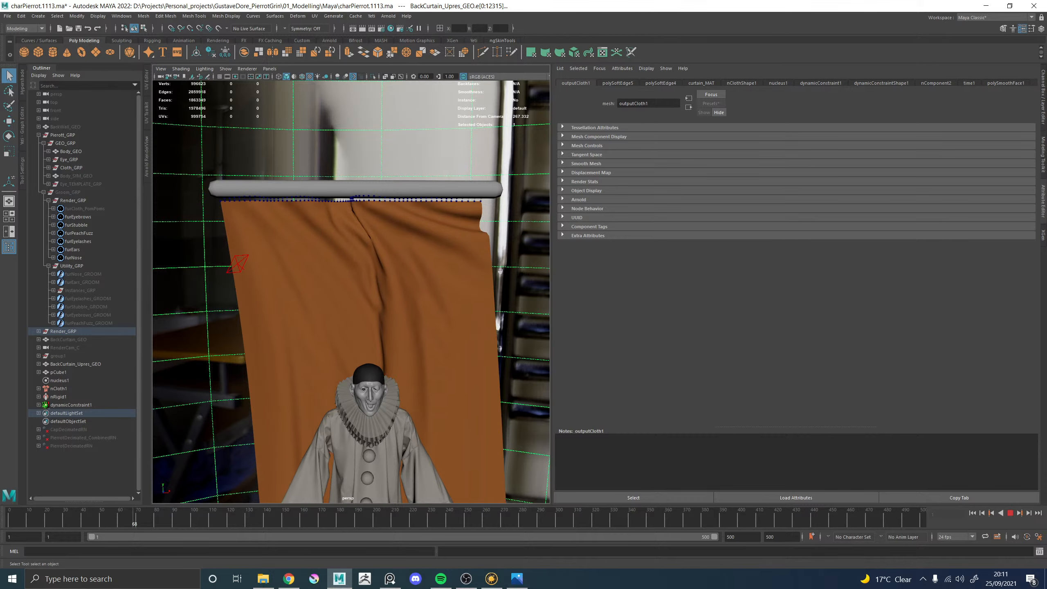
Switch to Spotify, copy the link to the Royalty Free Chillhop playlist, and move its window out of the way
left_click(440, 579)
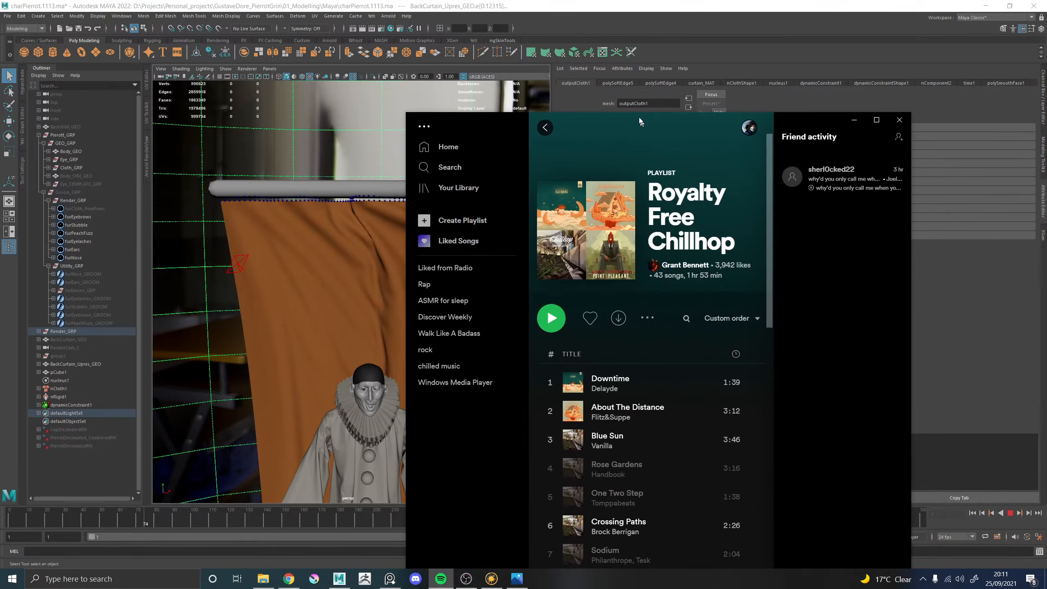
left_click_drag(639, 121, 610, 107)
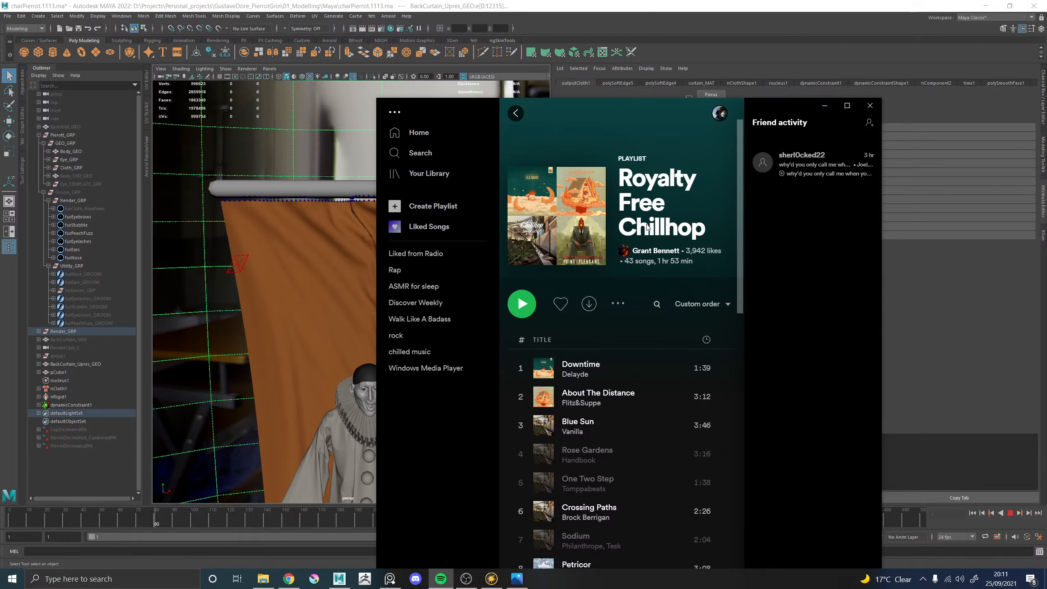
left_click(618, 304)
mouse_move(642, 432)
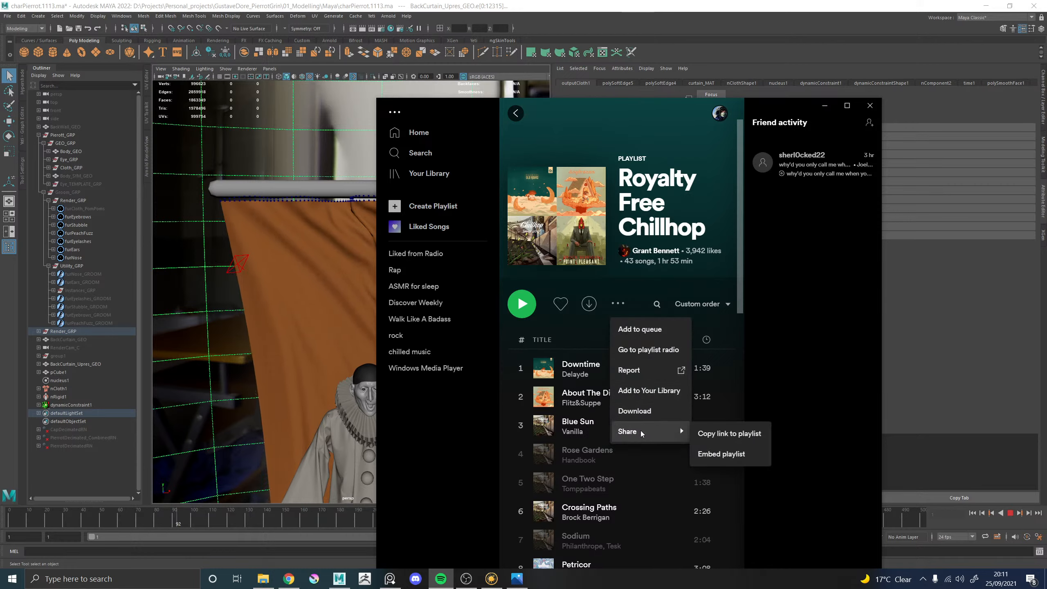
left_click(733, 435)
left_click_drag(651, 109, 1046, 92)
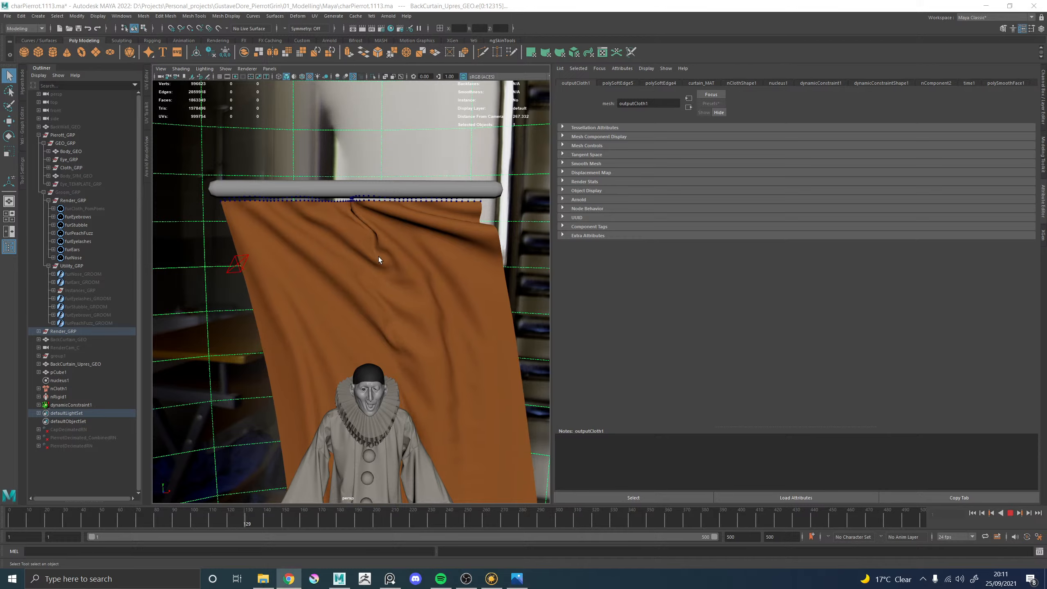
Set the curtain's nucleus wind speed to 4 and wind noise to about 0.475, and stop and rewind the simulation
left_click(437, 312)
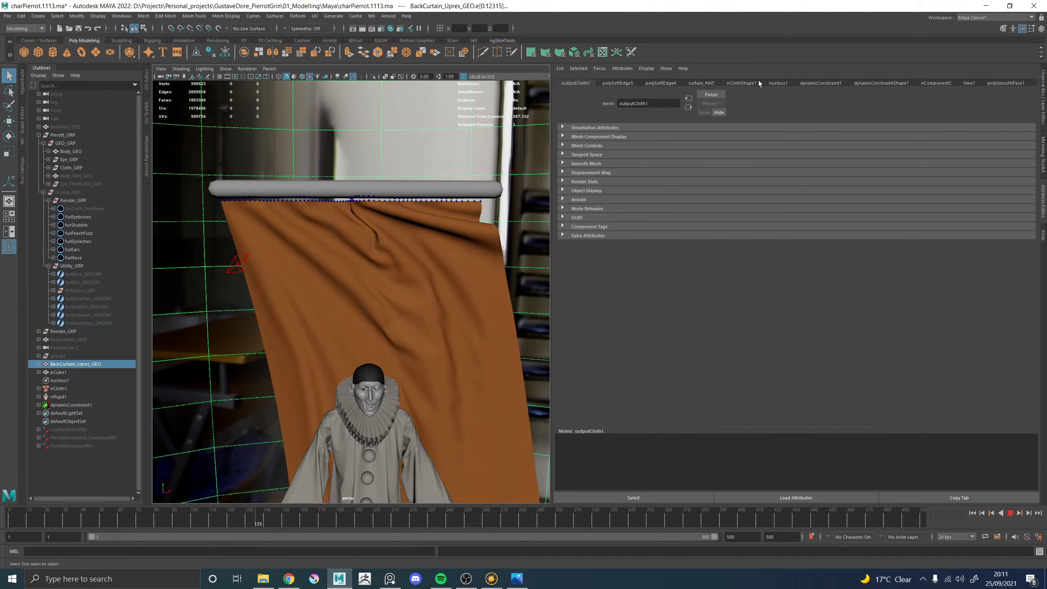
left_click(778, 83)
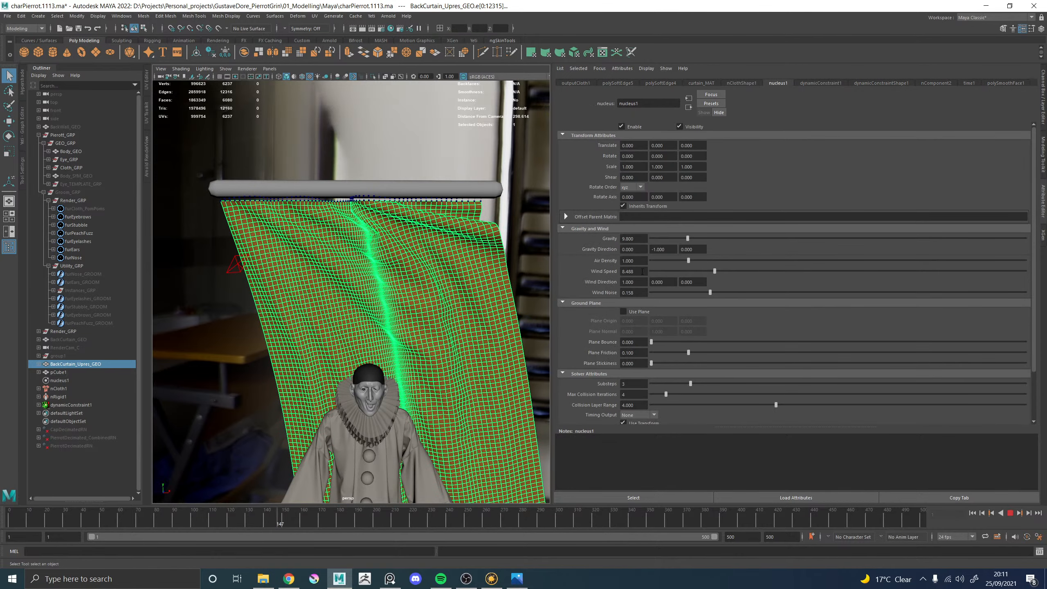
left_click_drag(641, 273, 594, 271)
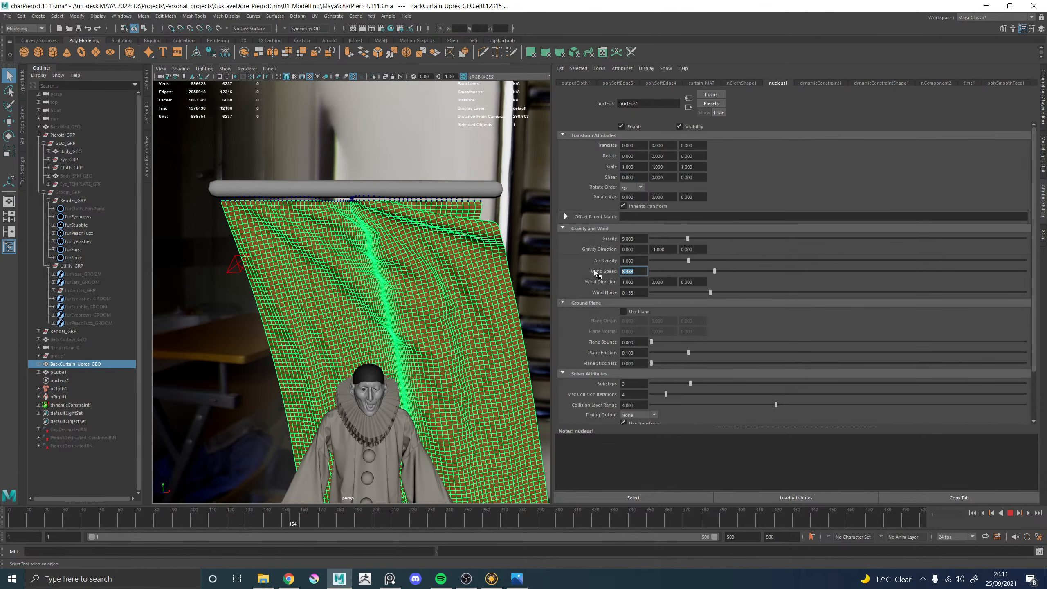
type("4")
key("Return")
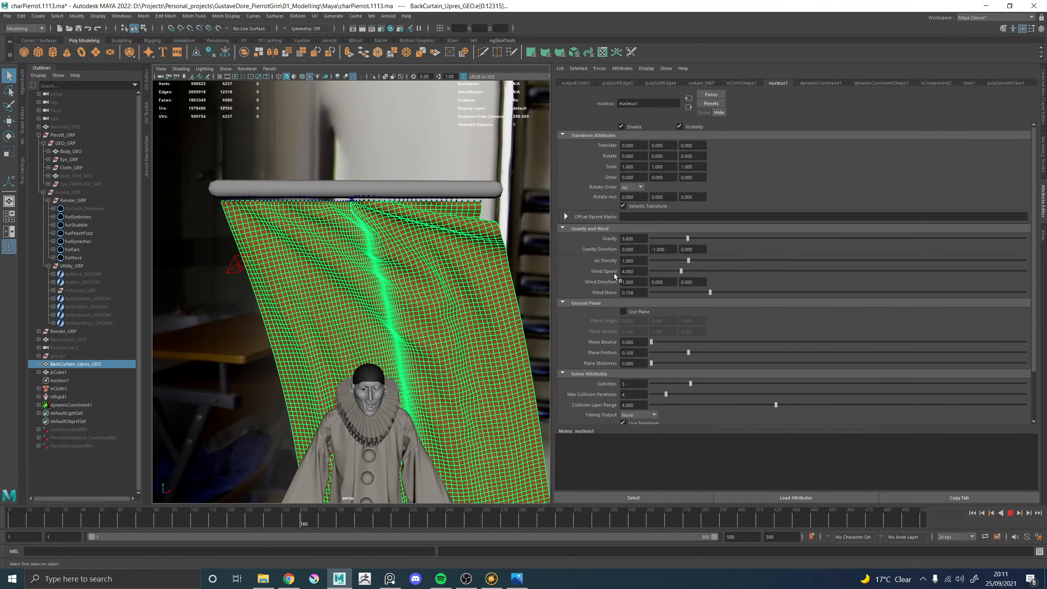
left_click(828, 292)
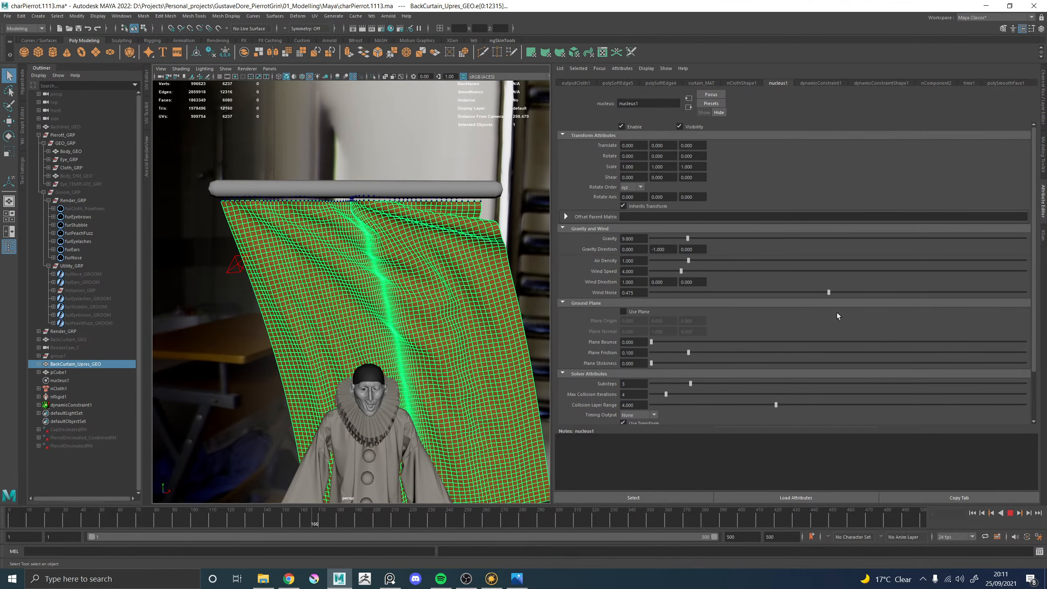
left_click(1011, 513)
left_click(973, 513)
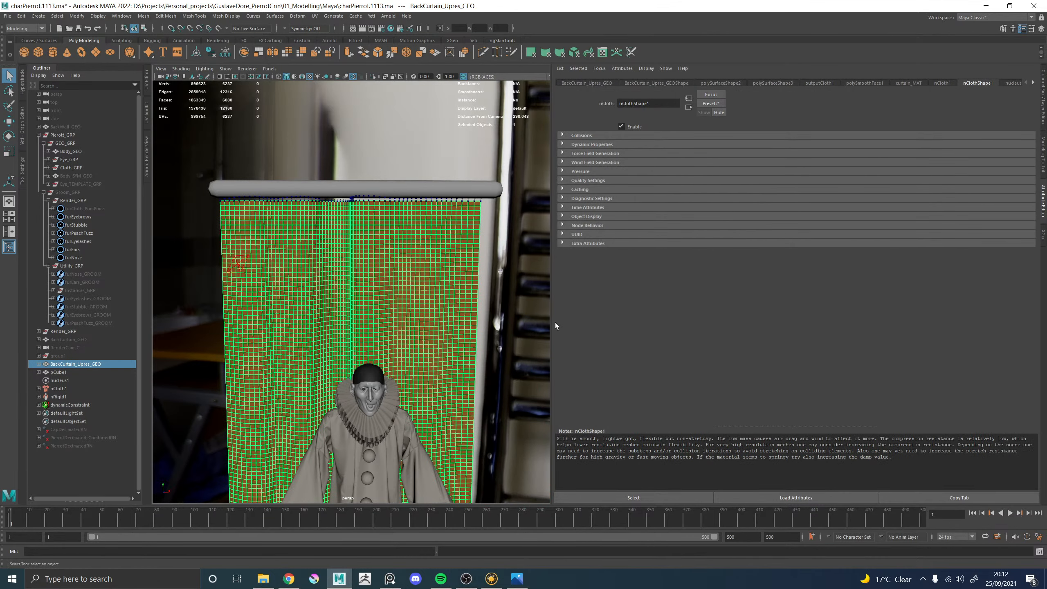
Widen the viewport and set the back curtain's poly smooth division levels to 0
left_click_drag(553, 323, 745, 323)
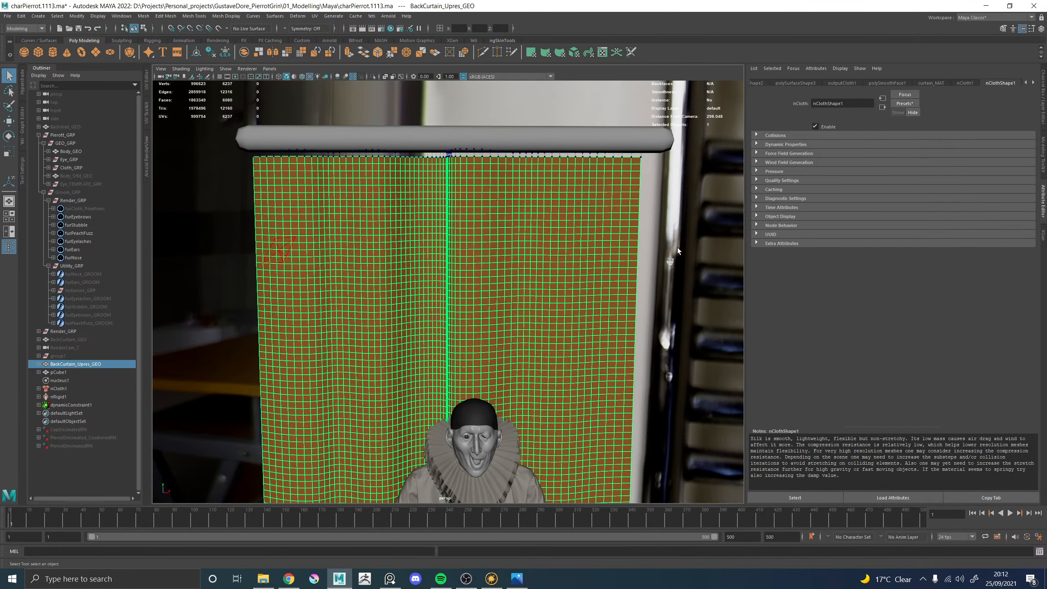
left_click(883, 85)
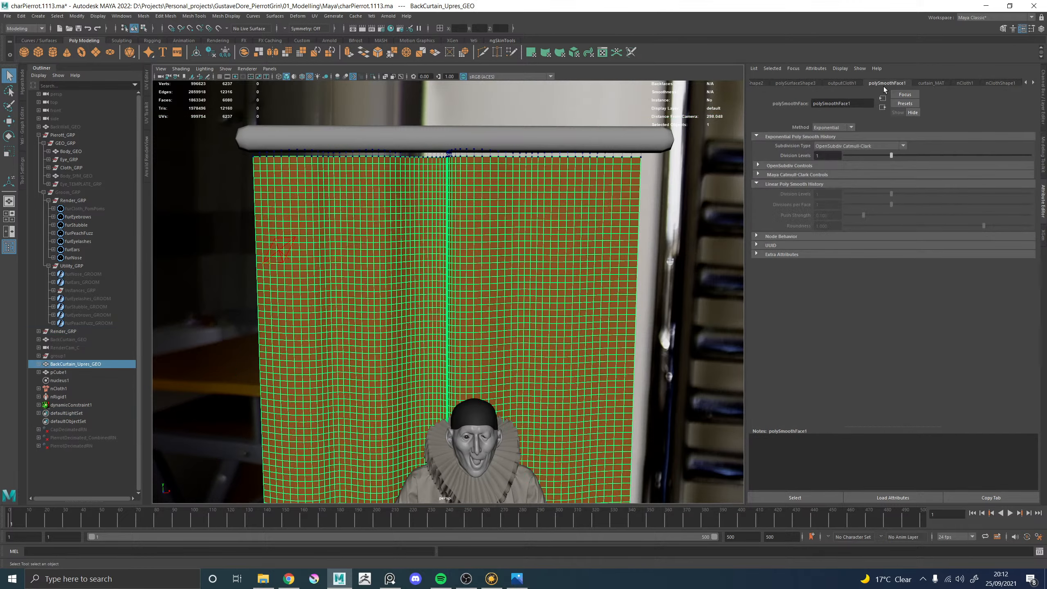
type("0")
key("Return")
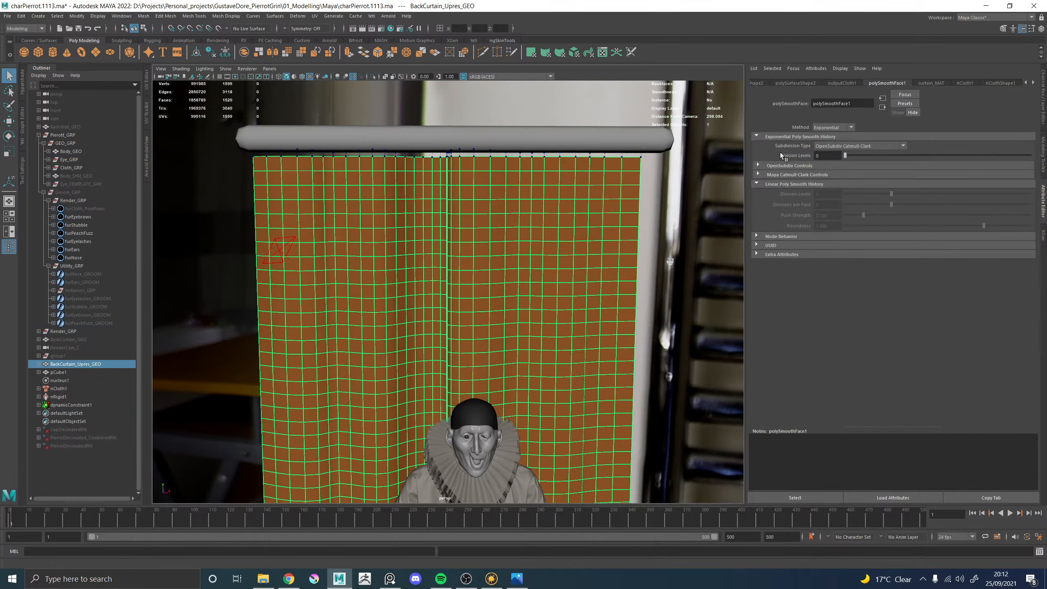
Play the simulation and examine the unsmoothed curtain's motion from several angles, stopping and rewinding at the end
left_click(1010, 512)
left_click(672, 317)
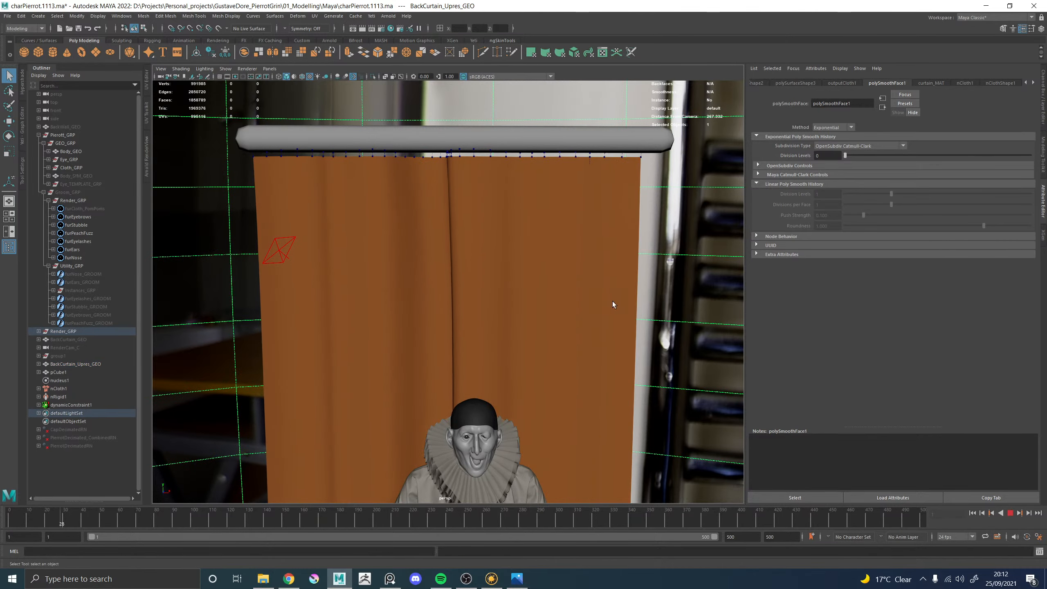
left_click_drag(535, 295, 494, 312, "alt")
right_click_drag(524, 311, 410, 307, "alt")
middle_click_drag(411, 307, 409, 277, "alt")
right_click_drag(409, 277, 405, 282, "alt")
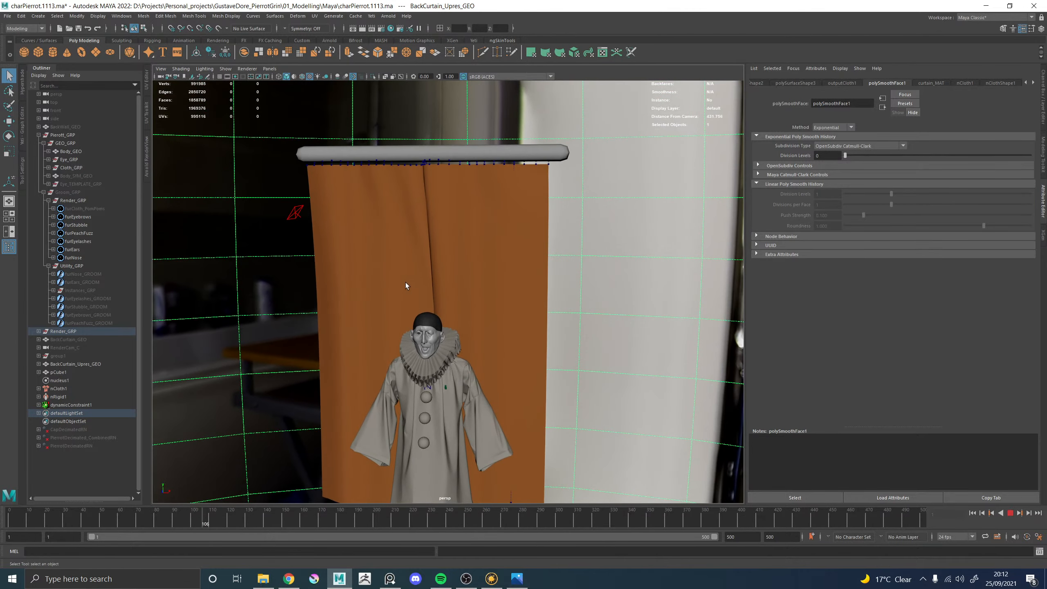
left_click_drag(405, 282, 411, 333, "alt")
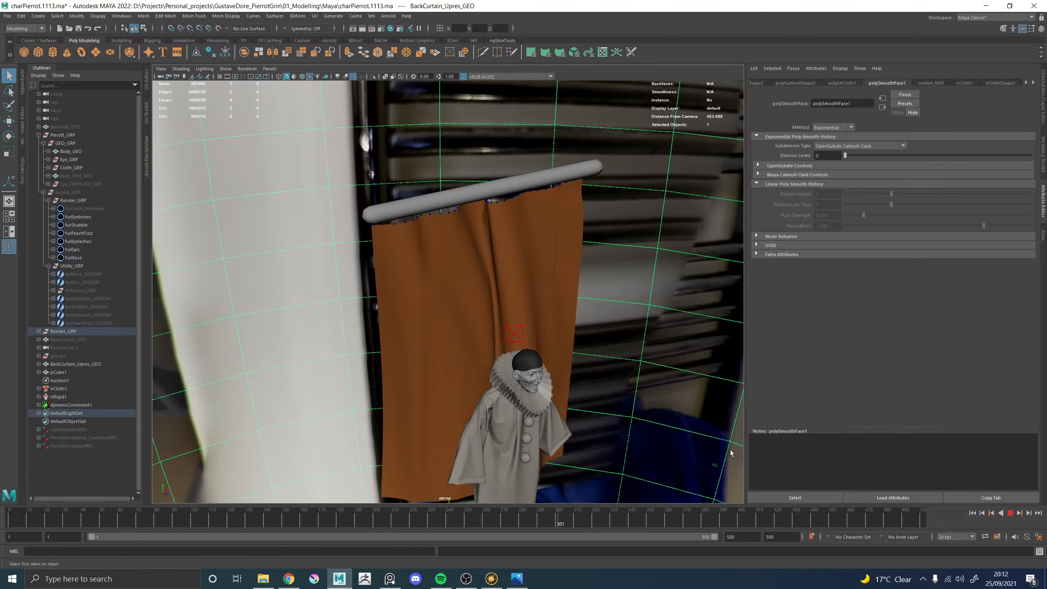
left_click(1010, 514)
left_click(973, 514)
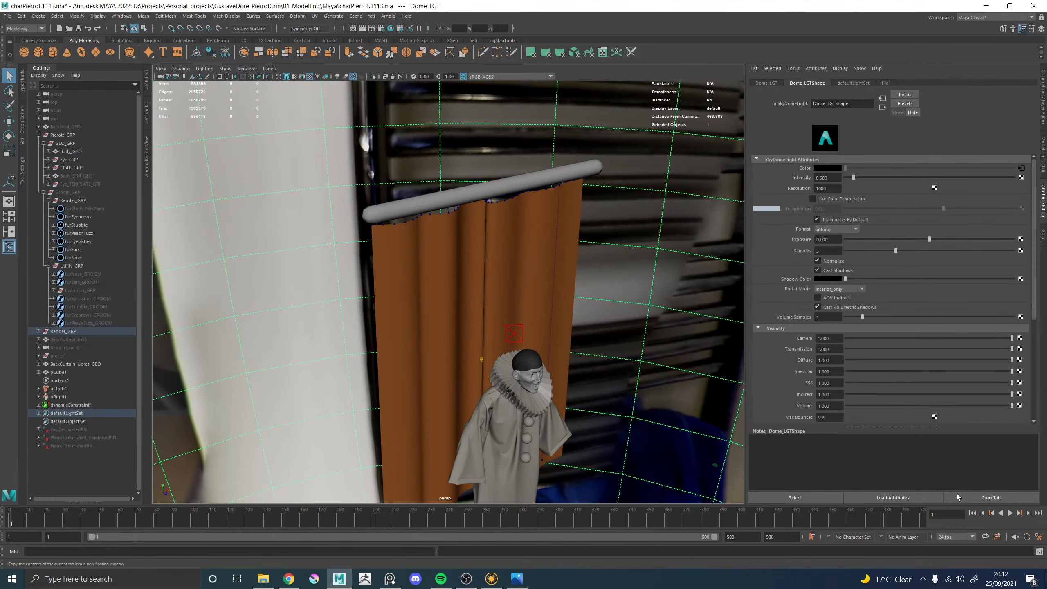
Set the back curtain's poly smooth division levels to 1
left_click(515, 228)
left_click(886, 82)
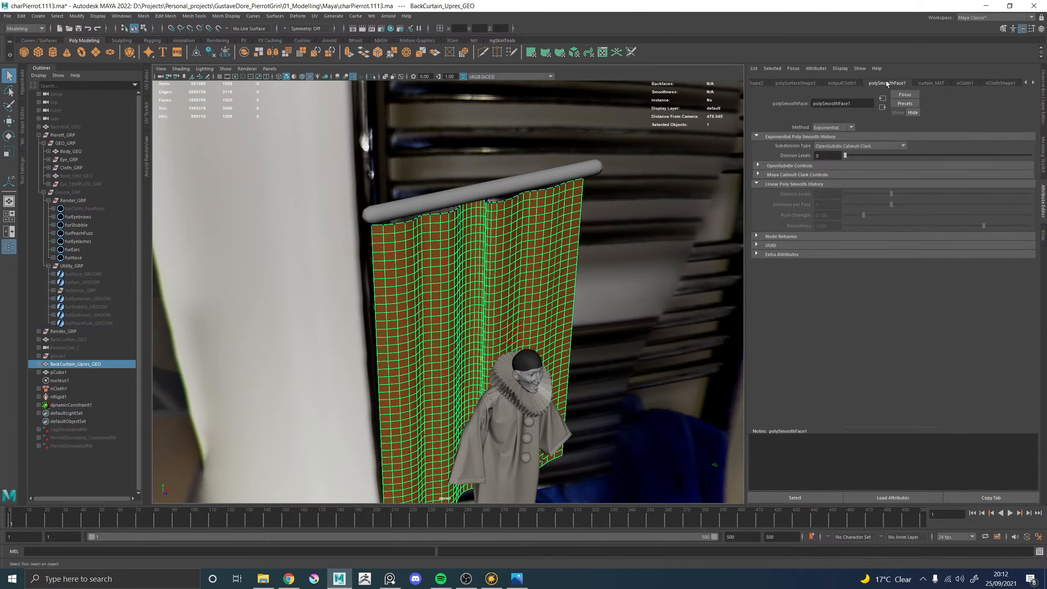
left_click_drag(820, 156, 796, 157)
type("1")
key("Return")
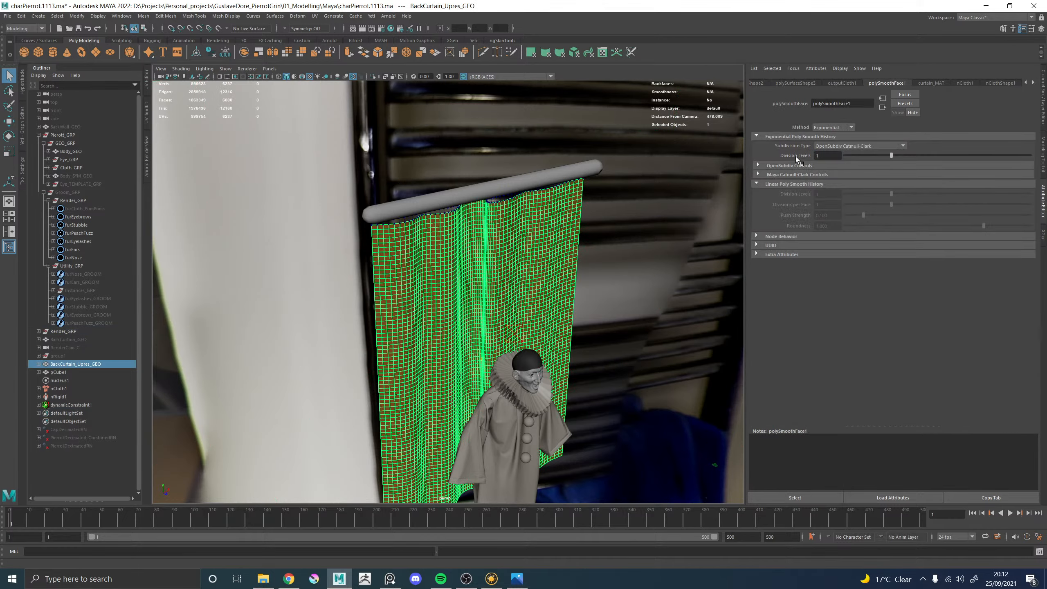
Play the smoothed curtain's simulation, inspect its folds from the front and above, and rewind to the start
left_click(648, 209)
left_click_drag(669, 366, 615, 351, "alt")
left_click(1009, 513)
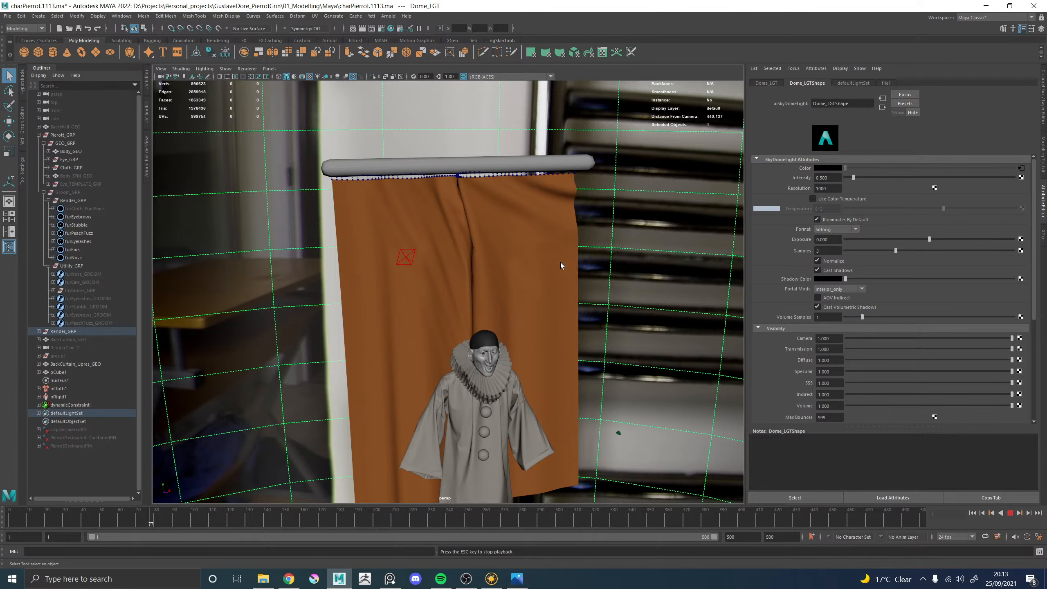
left_click_drag(553, 261, 522, 242, "alt")
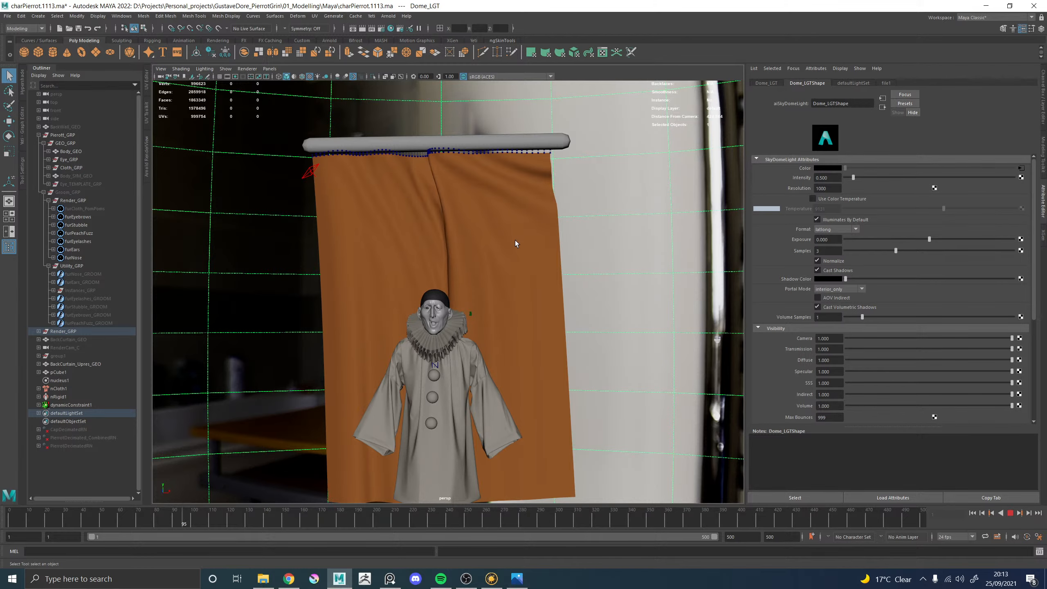
left_click_drag(408, 273, 399, 289, "alt")
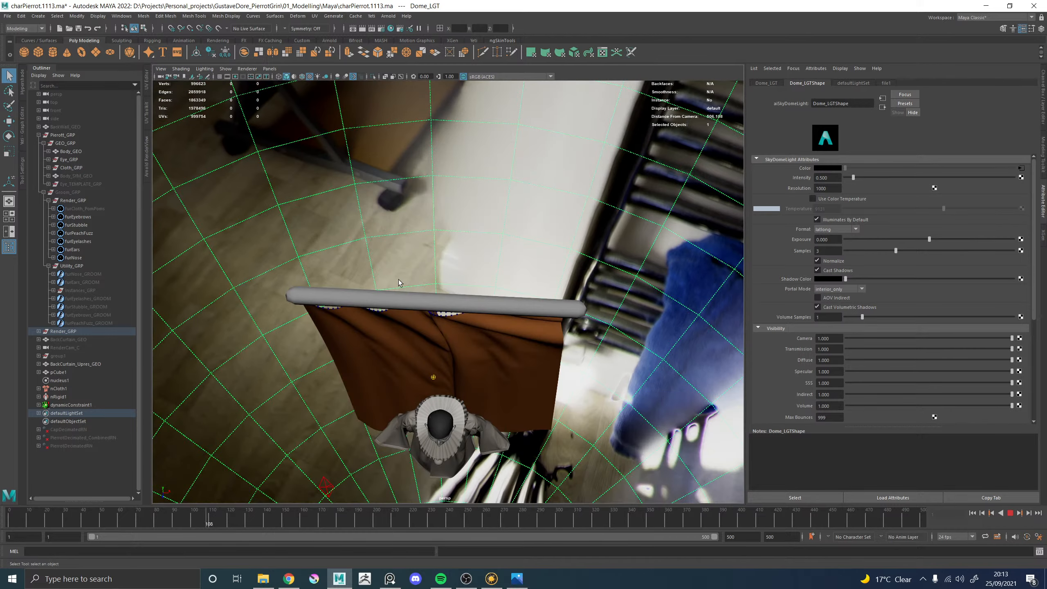
left_click(1010, 512)
left_click(973, 513)
Replace the back curtain's nCloth settings with the airBag preset
left_click(371, 340)
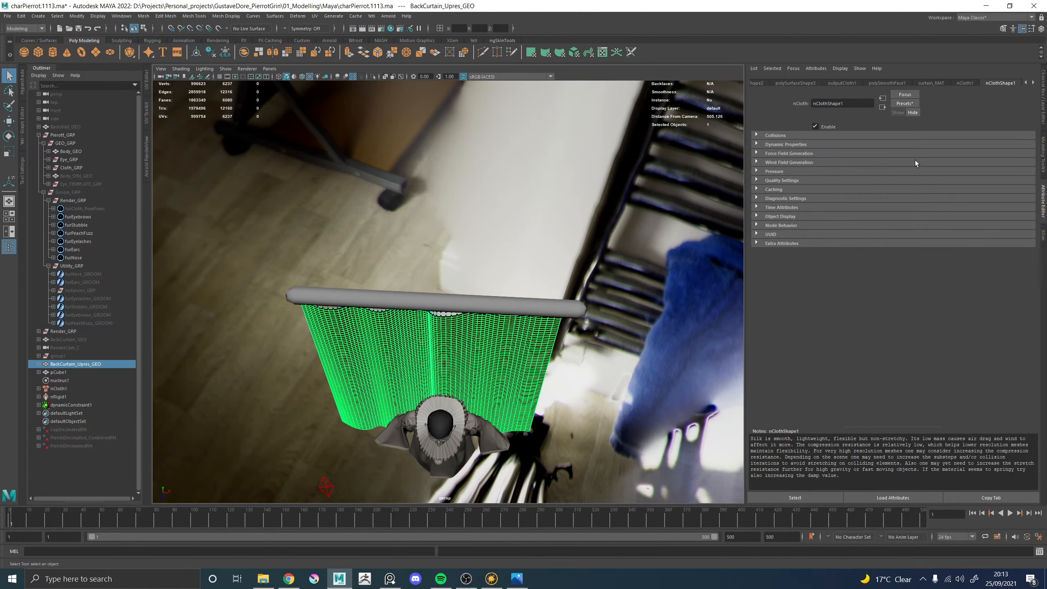
left_click(886, 83)
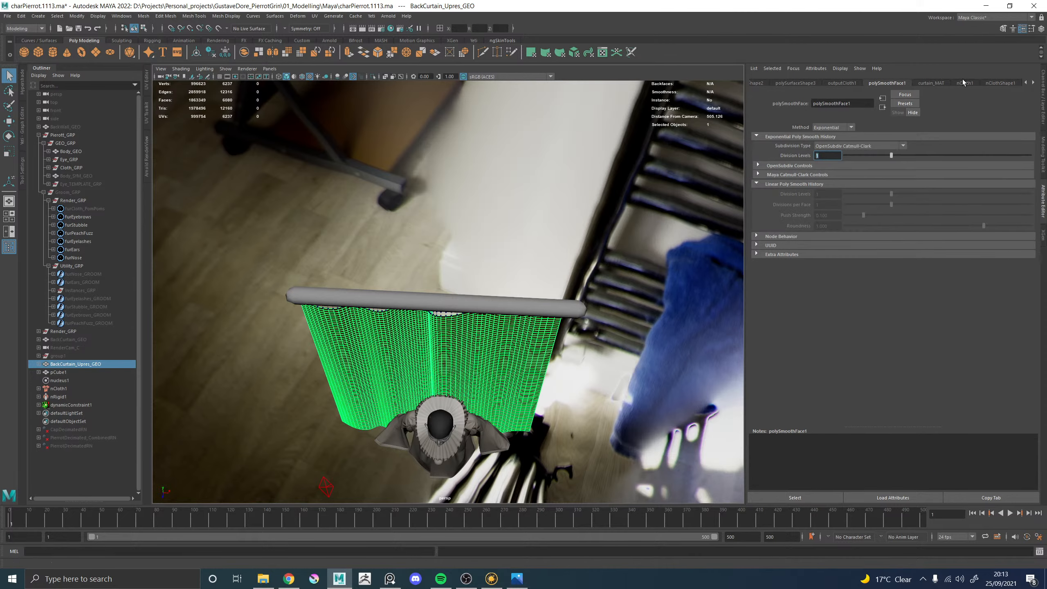
left_click(998, 82)
left_click(904, 104)
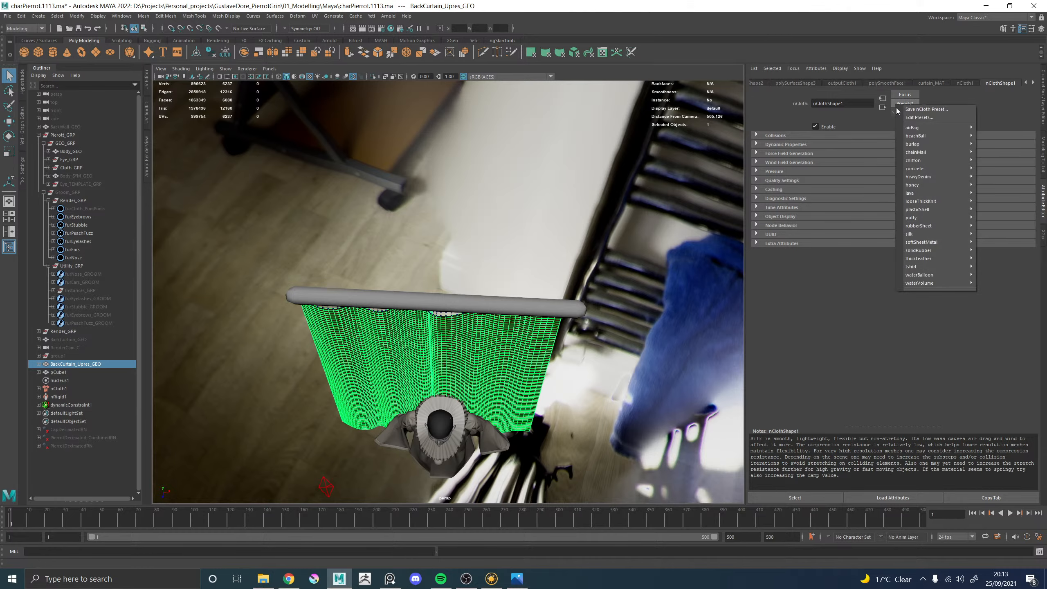
mouse_move(919, 132)
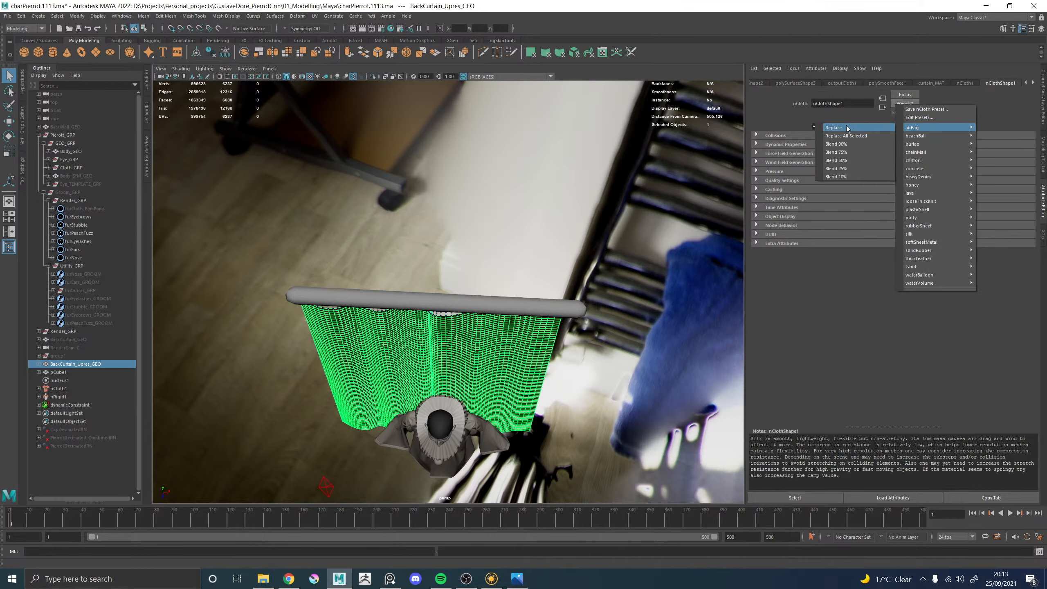
left_click(846, 126)
Play the airBag curtain simulation, examine its folds from the front and side, and stop playback
left_click_drag(469, 261, 495, 195, "alt")
left_click(648, 353)
left_click_drag(648, 353, 687, 390, "alt")
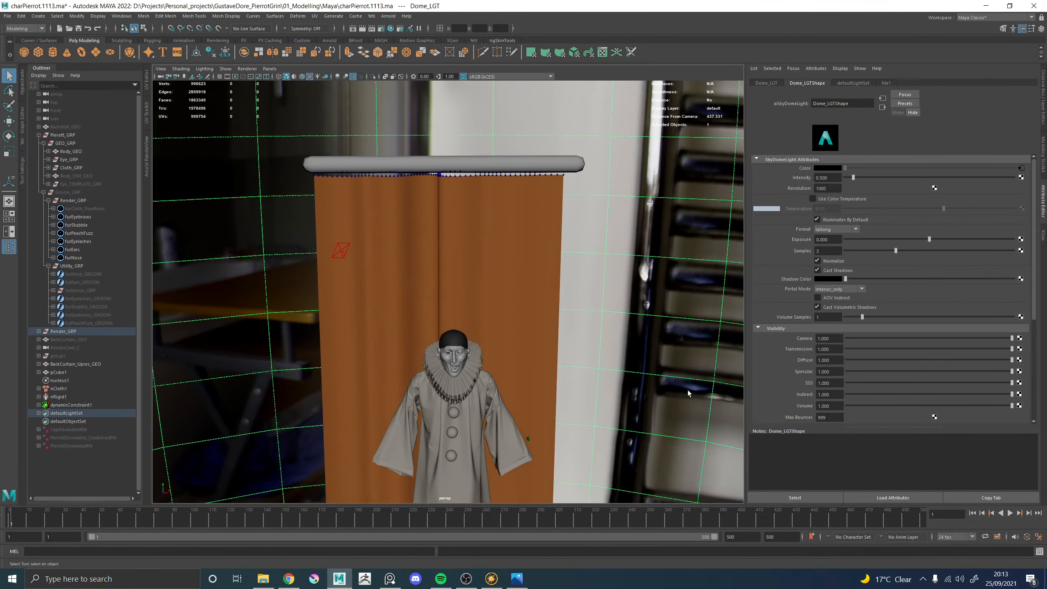
left_click(1010, 513)
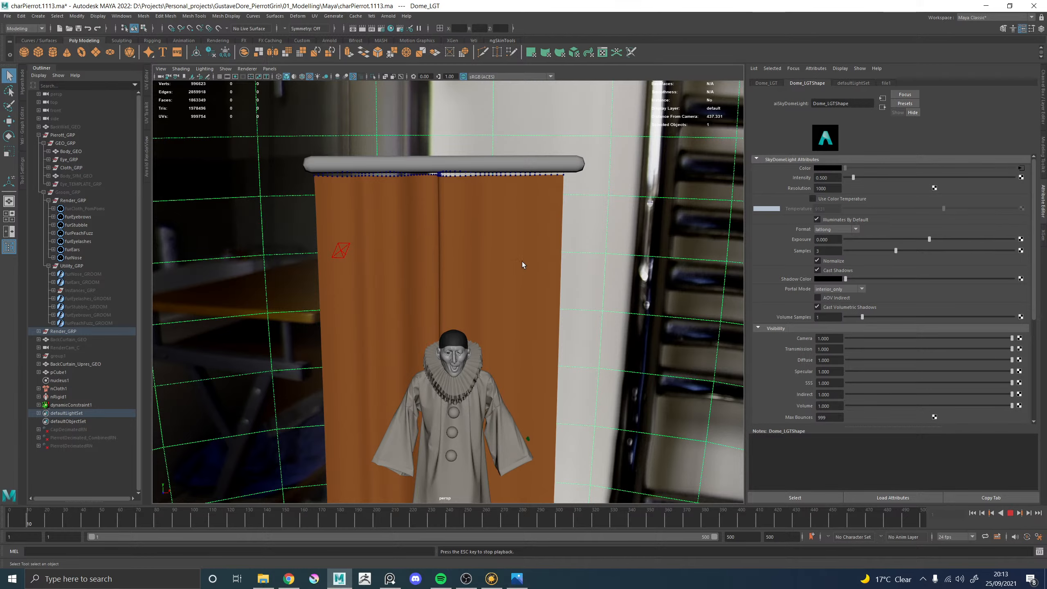
left_click_drag(522, 262, 583, 262, "alt")
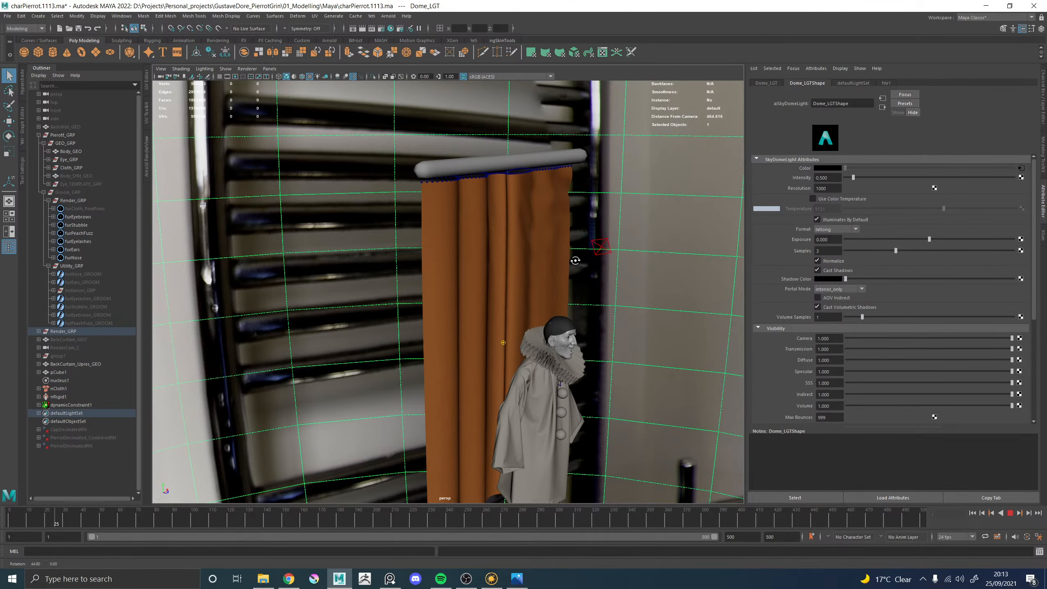
left_click_drag(577, 262, 573, 258, "alt")
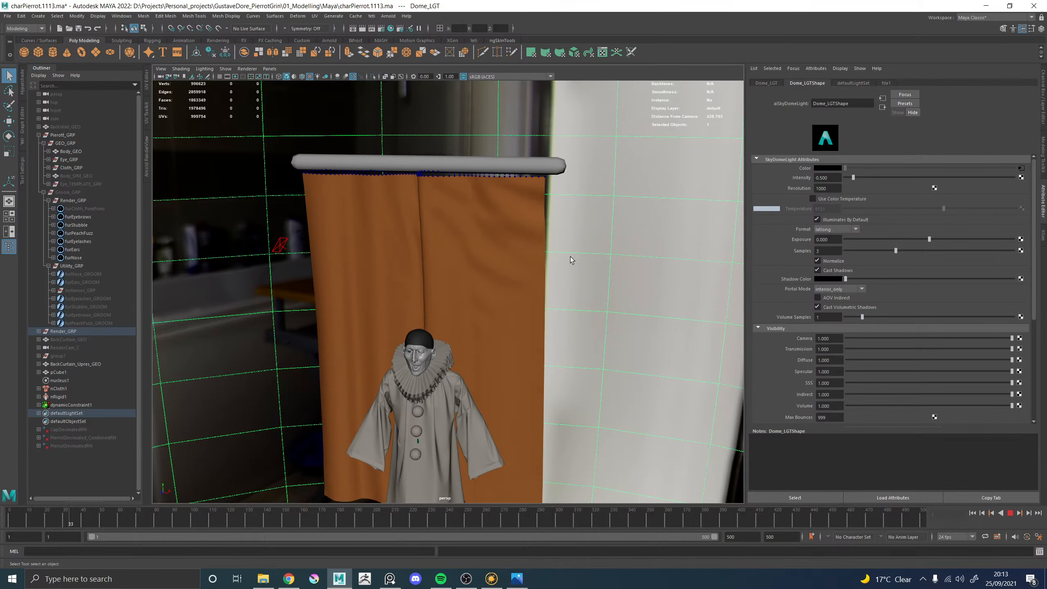
left_click_drag(591, 250, 577, 245, "alt")
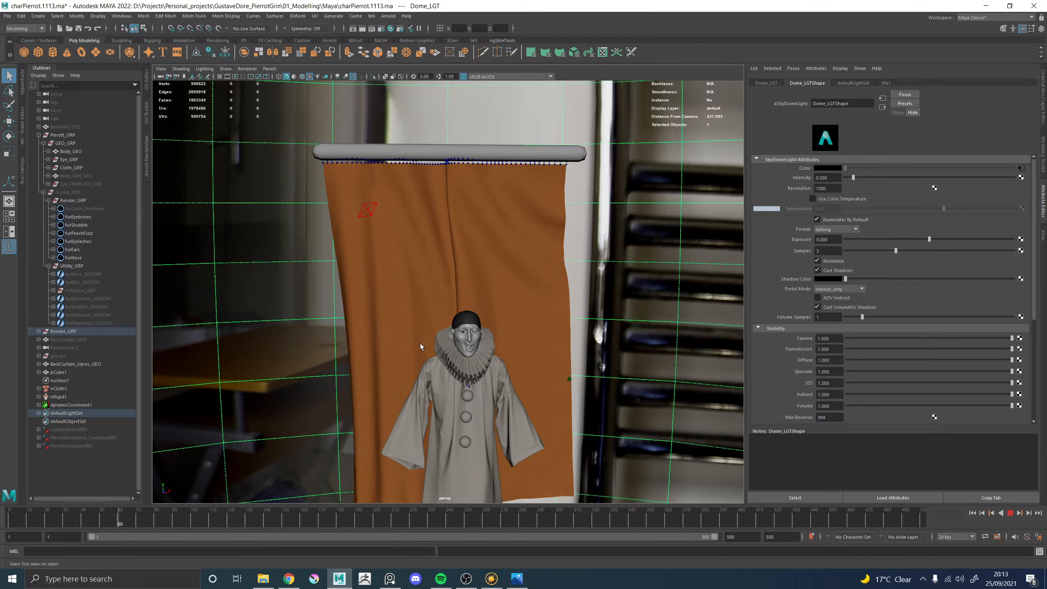
left_click(1011, 512)
left_click_drag(535, 310, 481, 292, "alt")
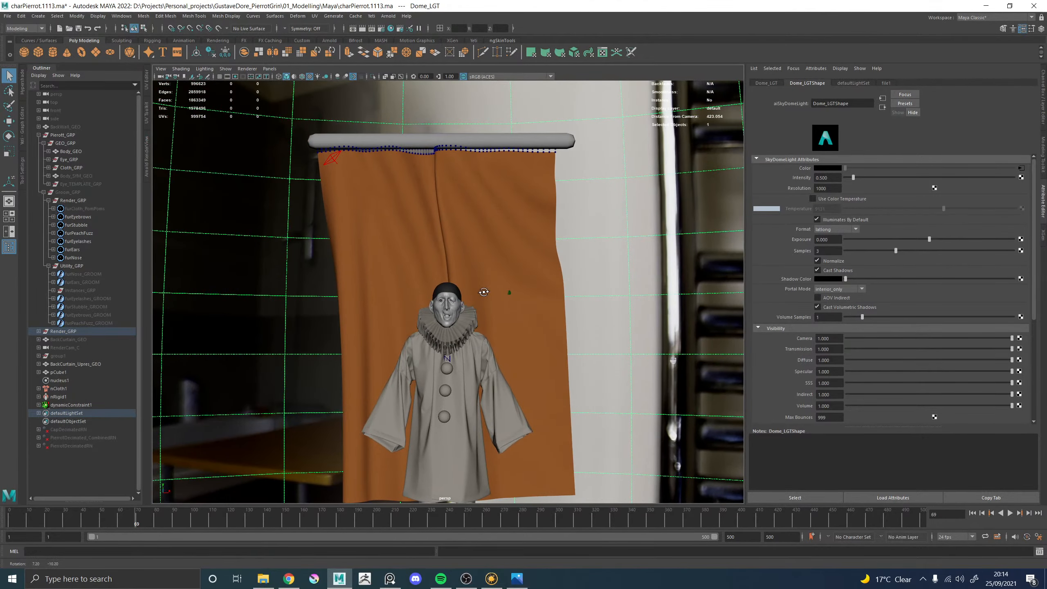
Replace the back curtain's nCloth settings with the chiffon preset and rewind the simulation to the first frame
left_click(489, 199)
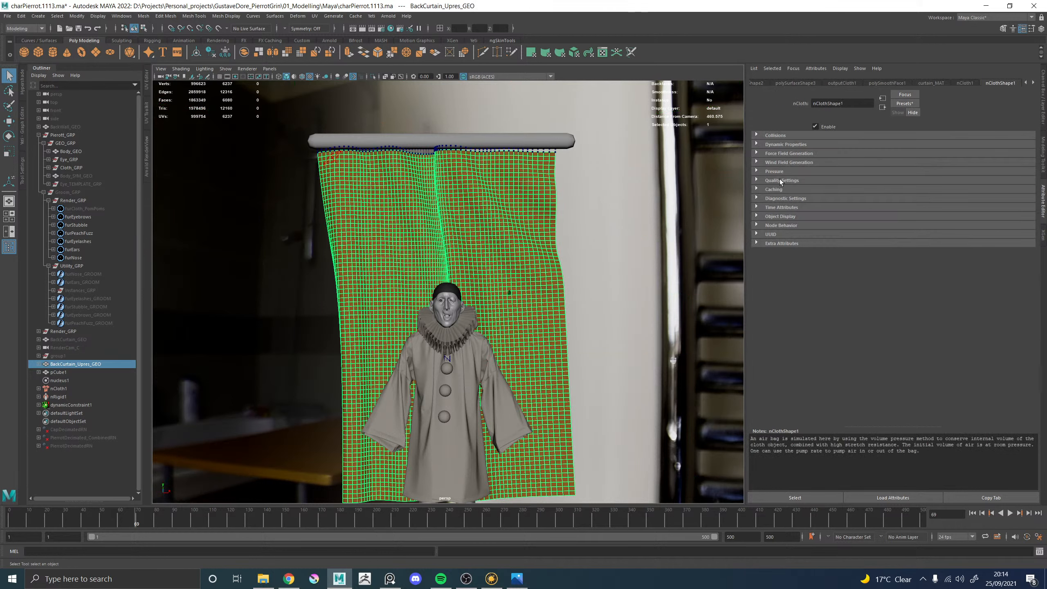
left_click(904, 103)
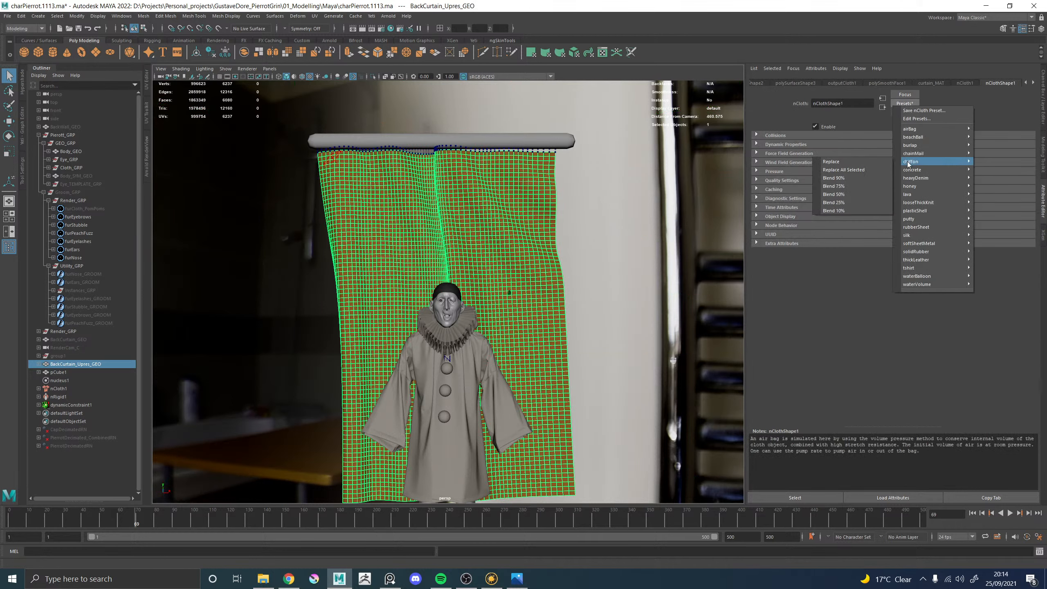
mouse_move(916, 180)
mouse_move(919, 146)
left_click(859, 161)
left_click(973, 513)
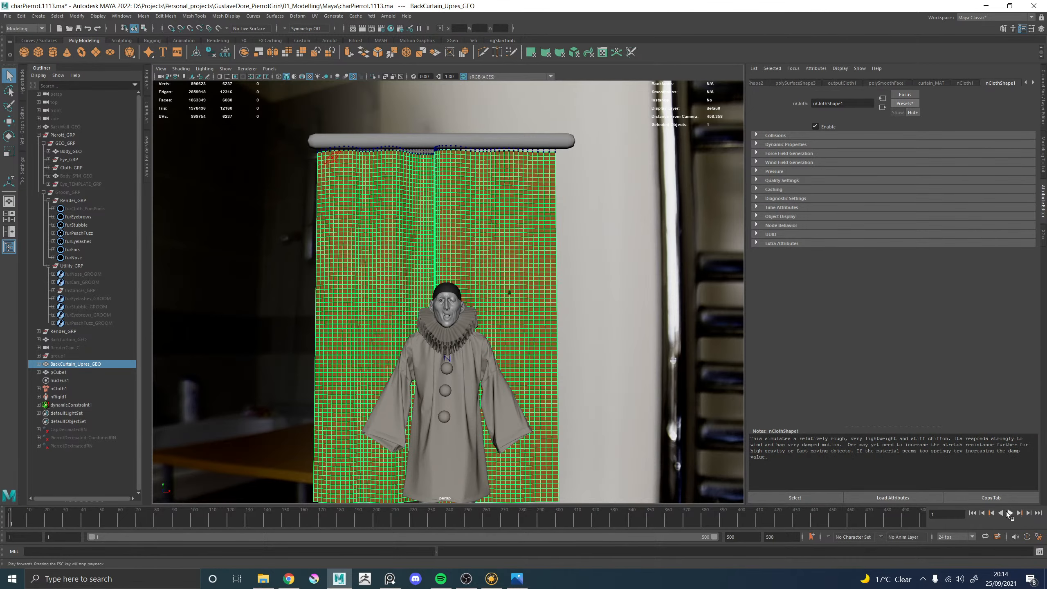
Play the chiffon curtain simulation, examine its folds from the front and slightly to the side, and rewind to the start
left_click(1010, 512)
left_click(650, 290)
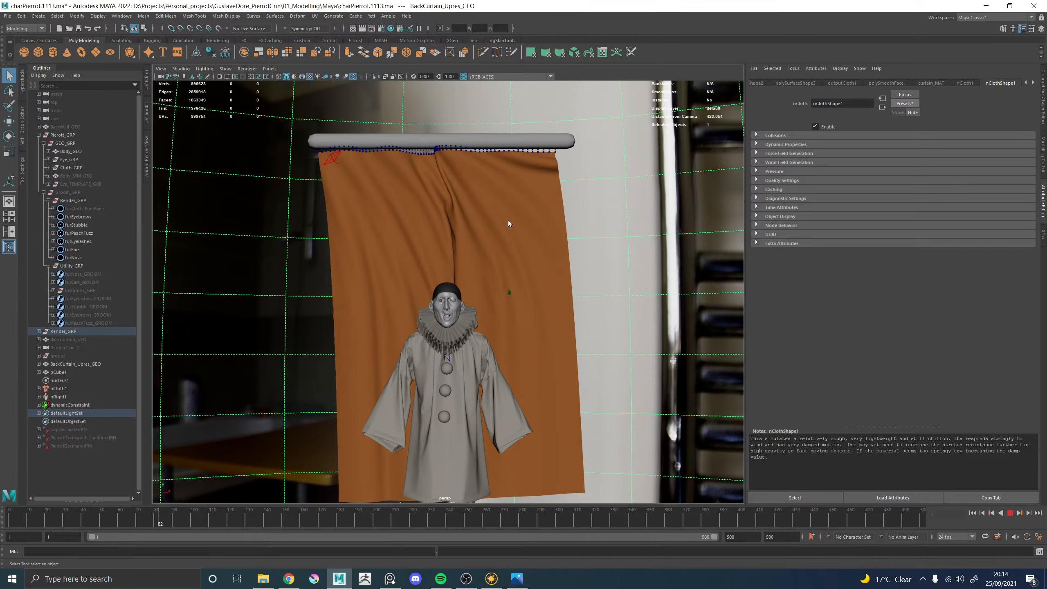
left_click_drag(515, 207, 476, 247, "alt")
scroll(489, 243, "up", 3)
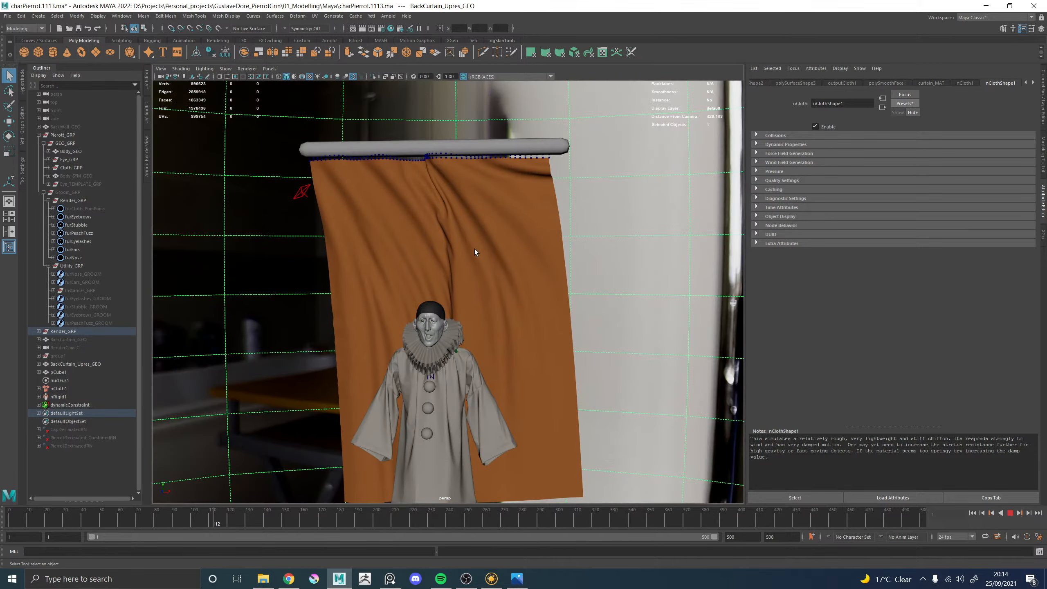
left_click_drag(501, 282, 479, 281, "alt")
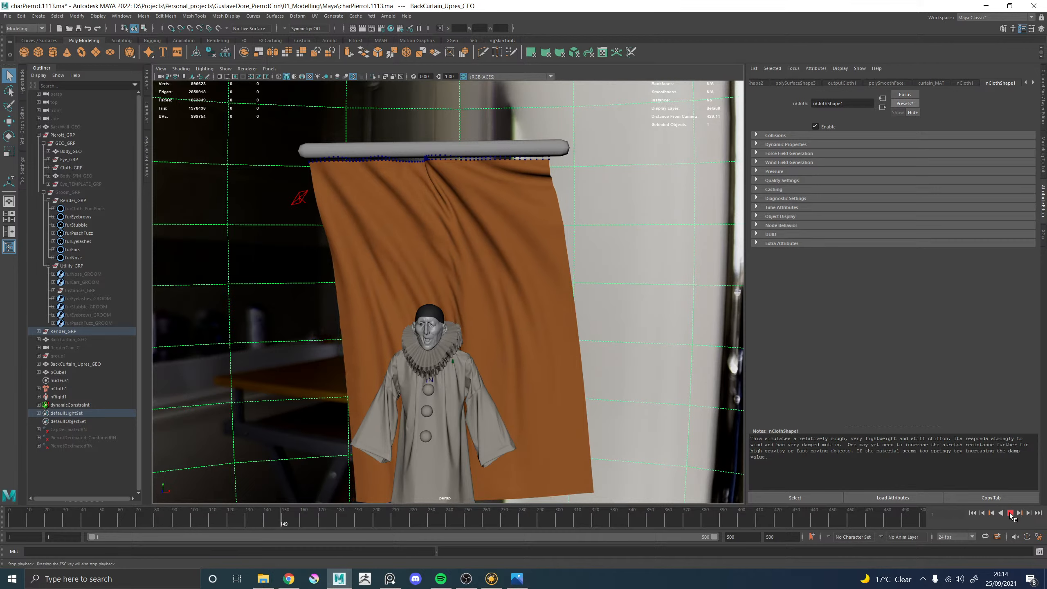
left_click(1010, 513)
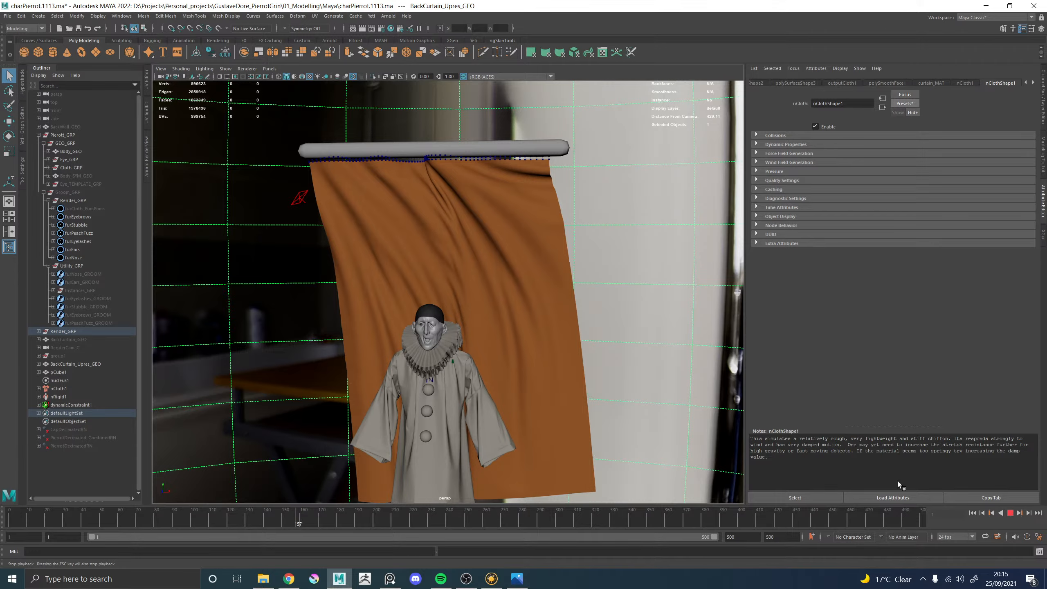
mouse_move(487, 311)
left_mouse_down("alt")
mouse_move(546, 313)
mouse_move(439, 346)
mouse_move(474, 332)
mouse_move(471, 300)
mouse_move(469, 310)
mouse_move(546, 317)
mouse_move(472, 312)
left_mouse_up("alt")
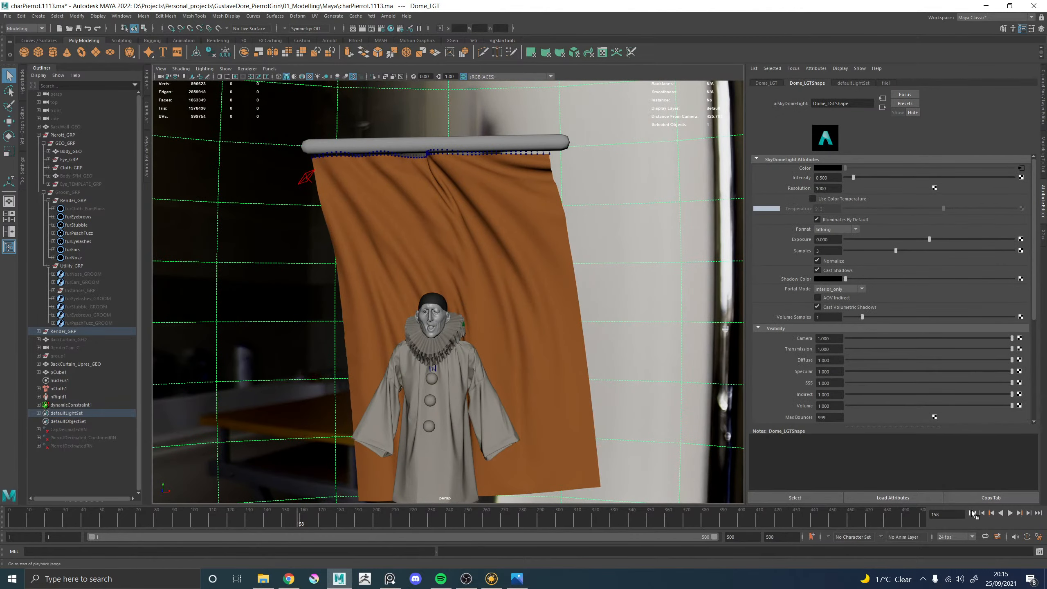
left_click(973, 513)
Select the back curtain and set its nucleus wind direction to 0, -1, 0 so the wind blows straight down
left_click(439, 237)
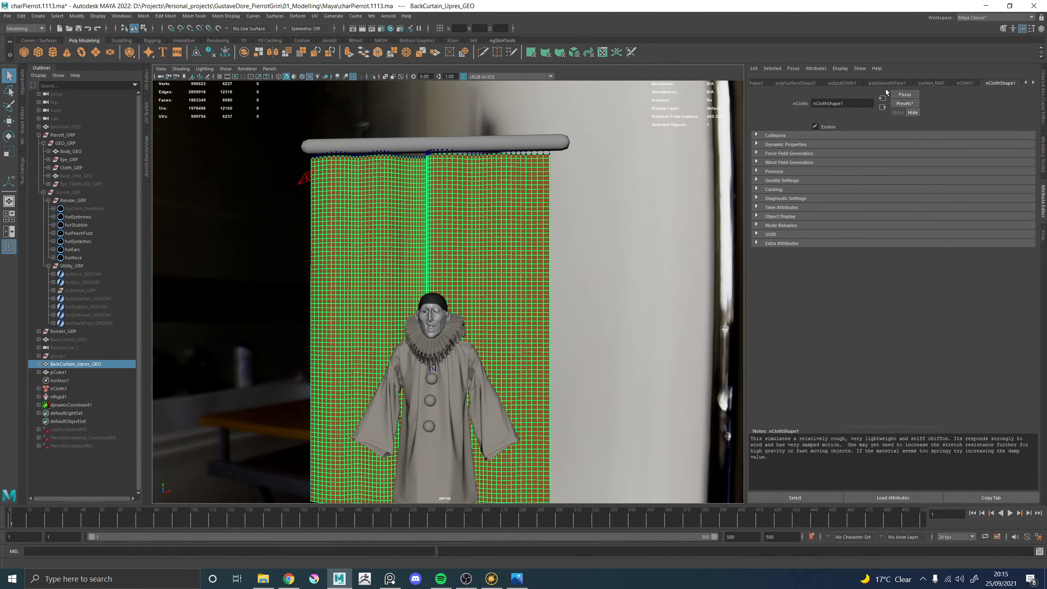
left_click(885, 85)
left_click(943, 82)
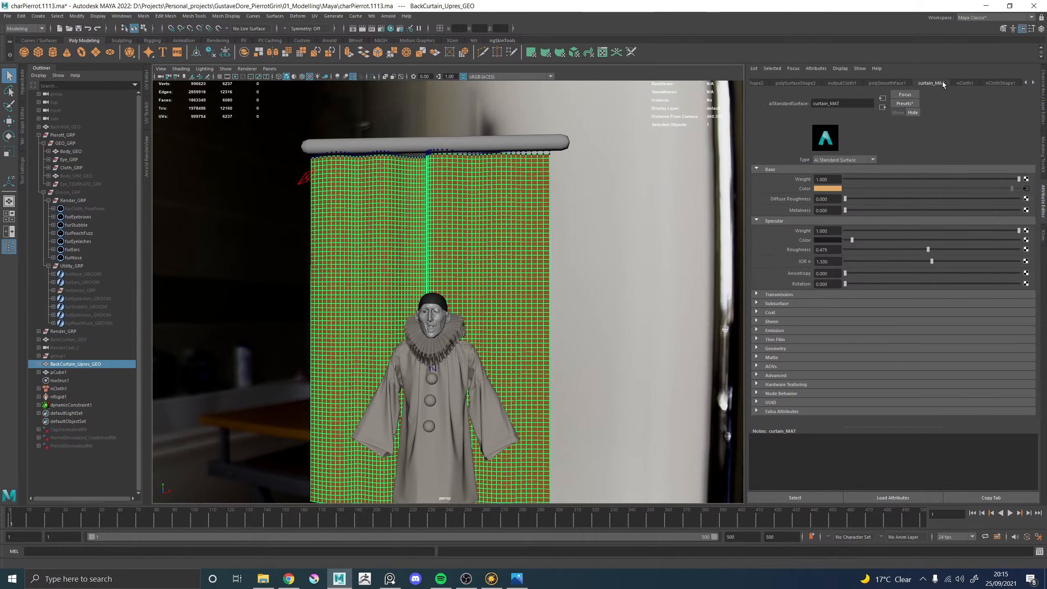
left_click(993, 82)
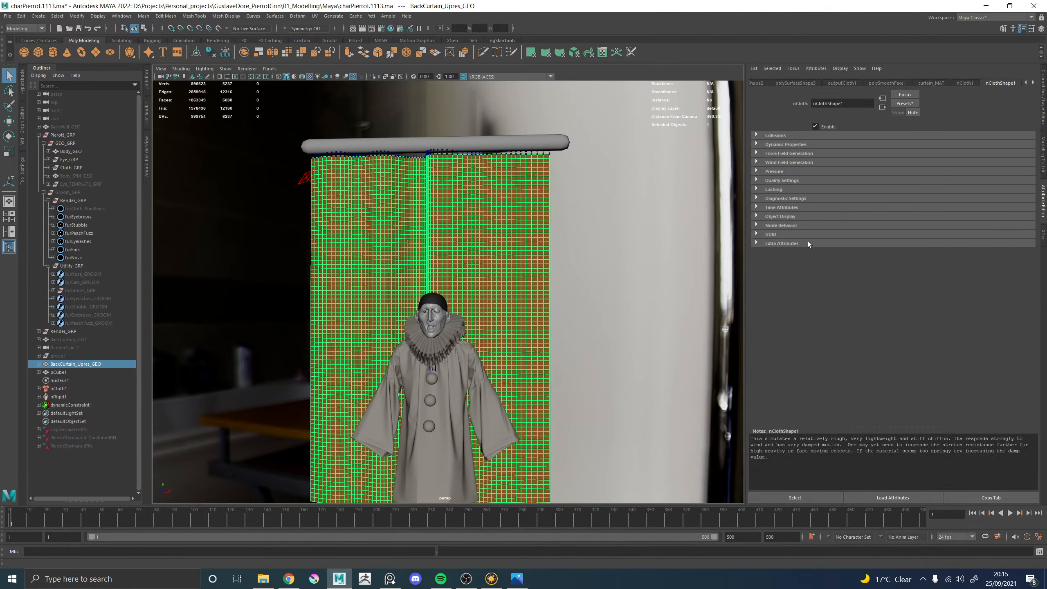
left_click(779, 162)
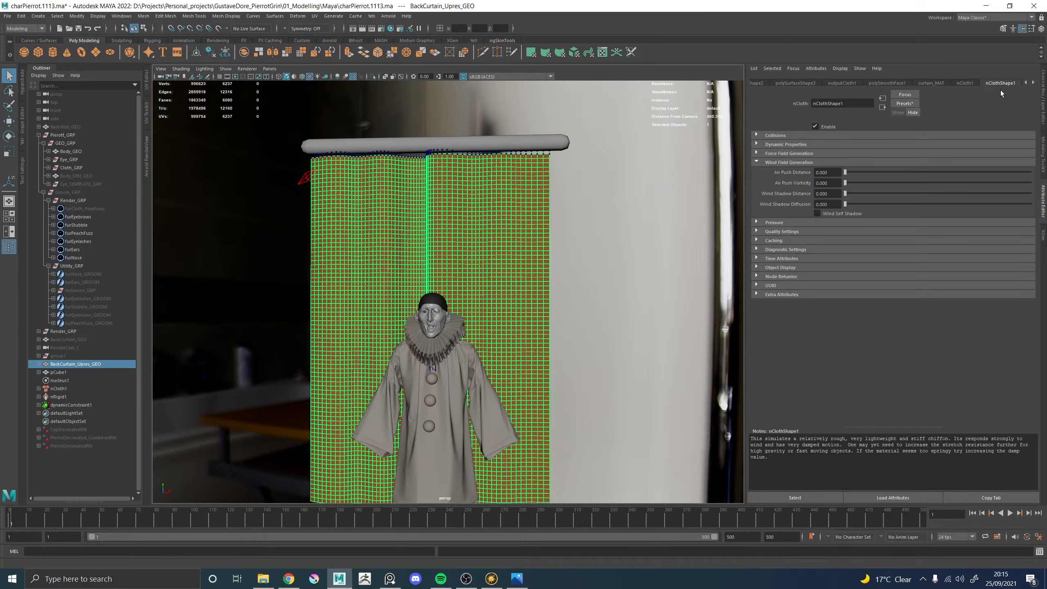
left_click(1033, 83)
left_click(960, 83)
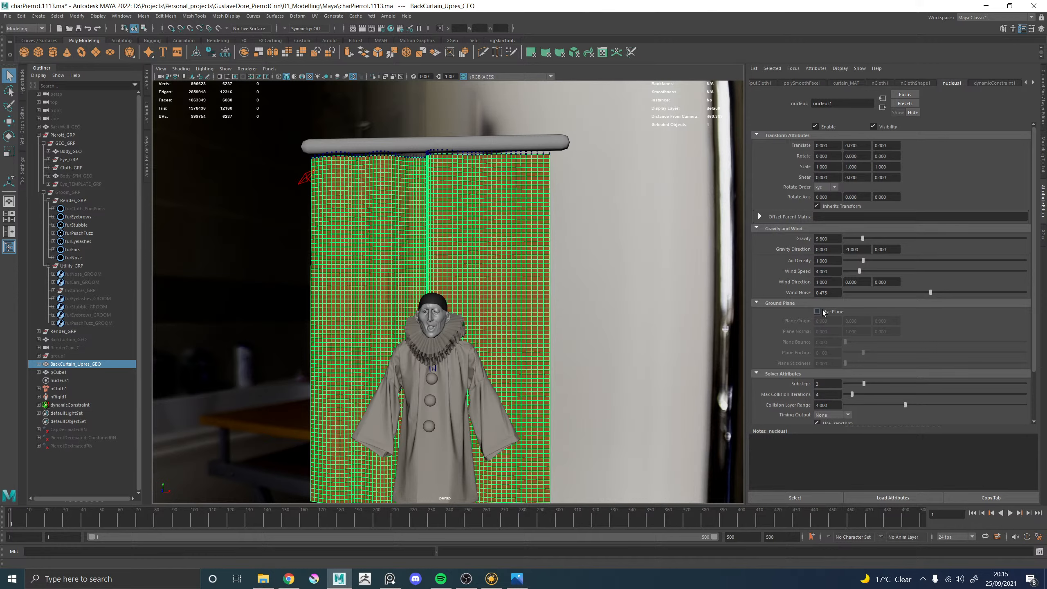
left_click(832, 283)
type("0")
key("Tab")
type("-1")
key("Return")
Turn off selection highlighting in the perspective viewport so the curtain's shading shows without the wireframe
left_click(176, 68)
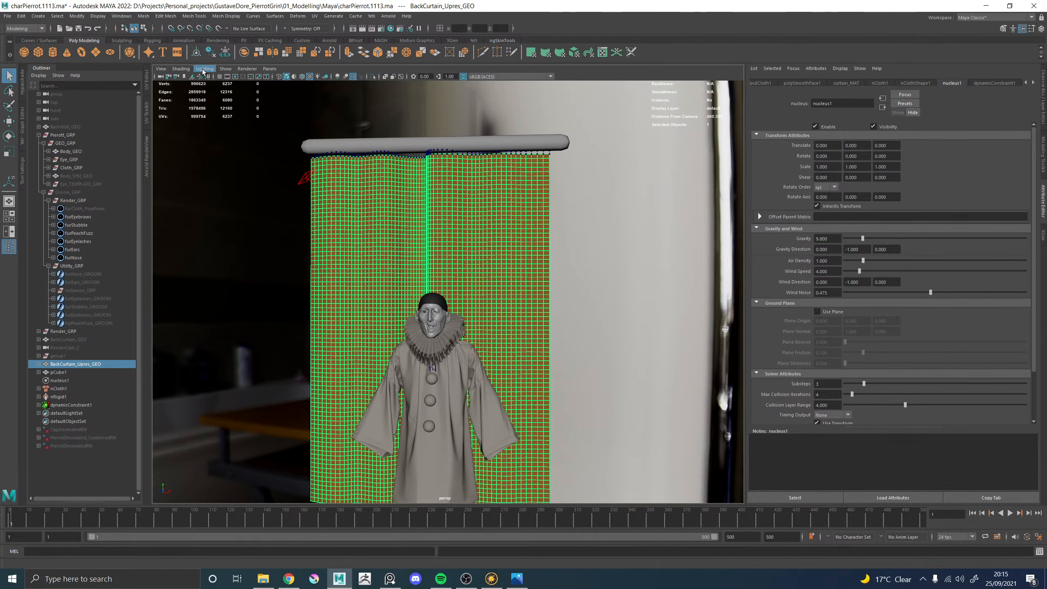
mouse_move(226, 69)
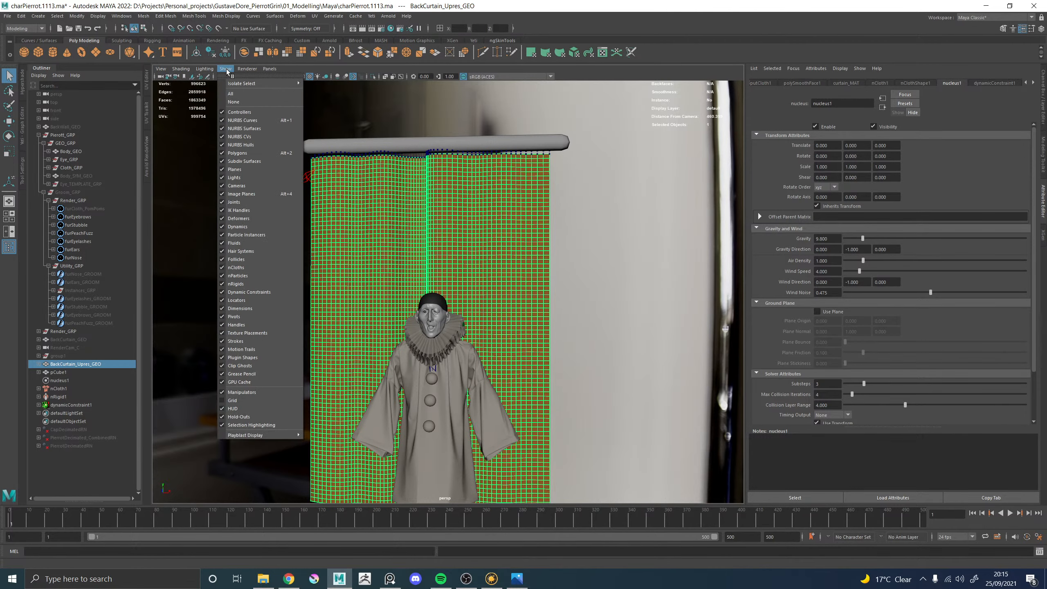
left_click(246, 425)
Play the curtain simulation with the downward wind and inspect the folds from both sides
key("alt+v")
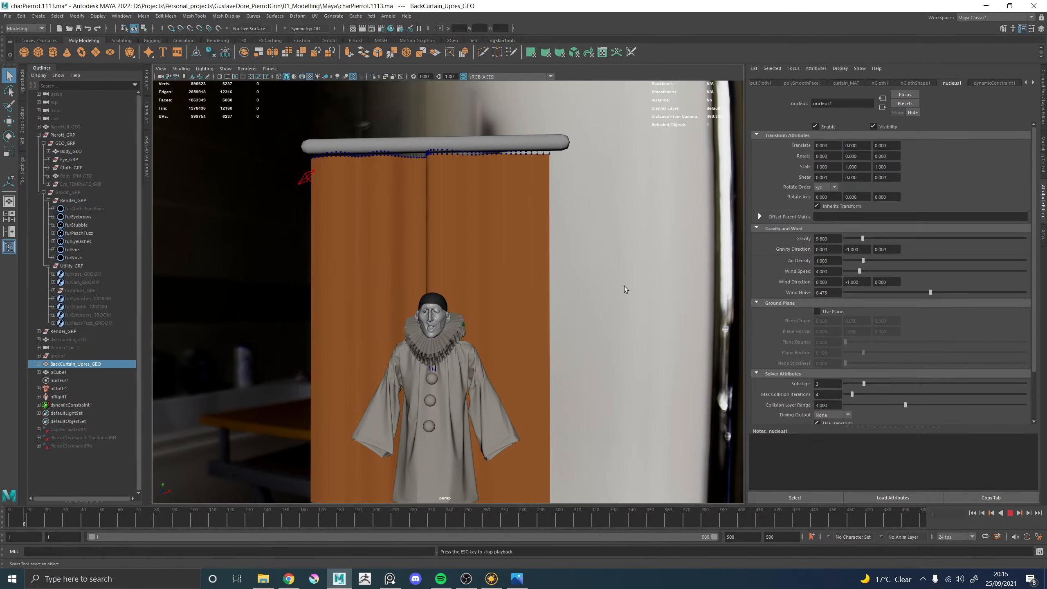
left_click_drag(621, 280, 631, 280, "alt")
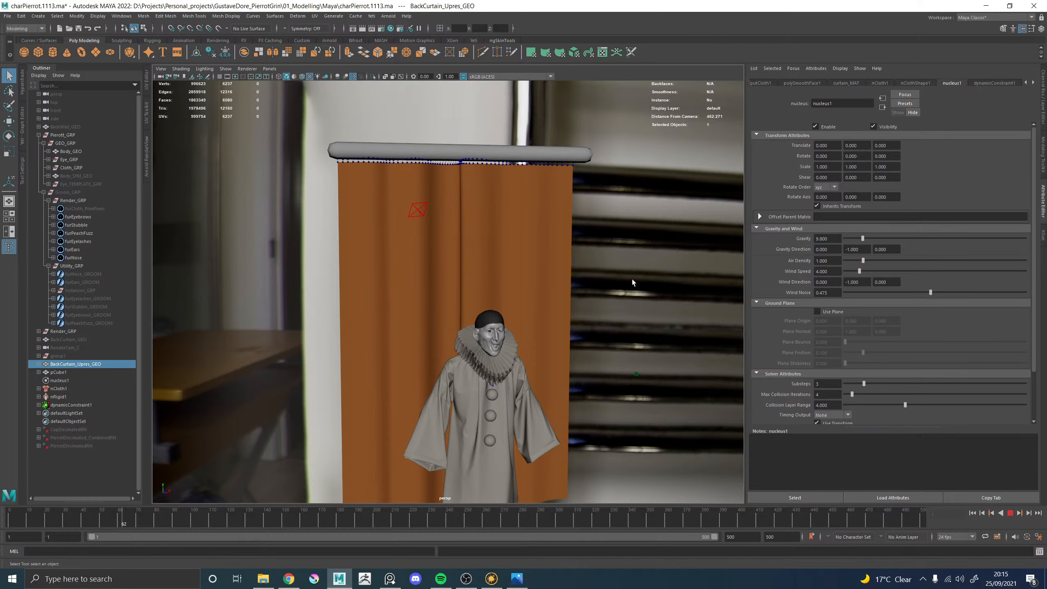
left_click_drag(526, 238, 448, 231, "alt")
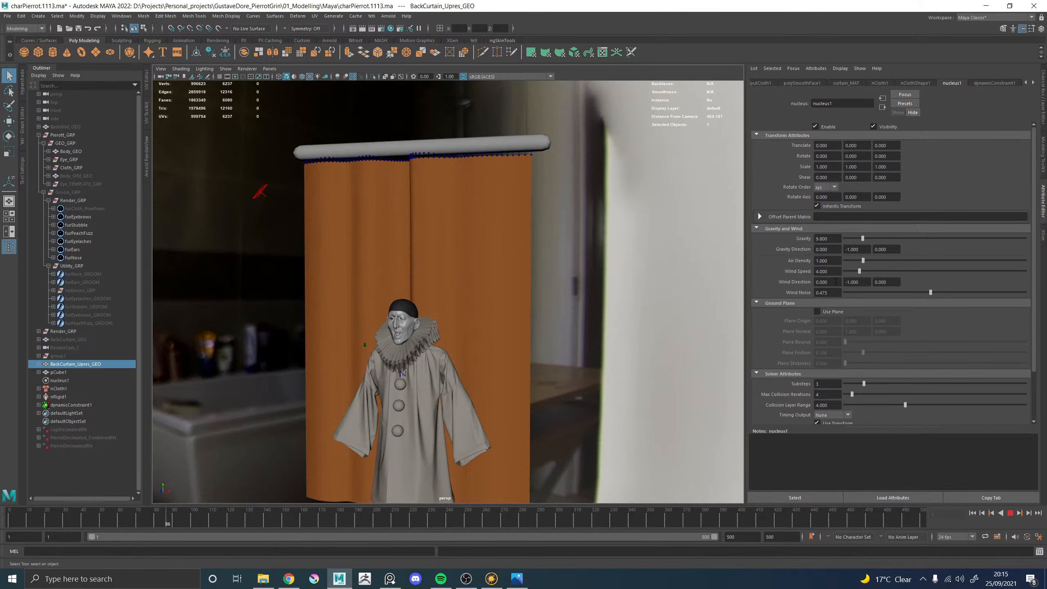
Set the nucleus wind direction's X value to 1, stop playback, and rewind to the first frame
type("1")
key("Return")
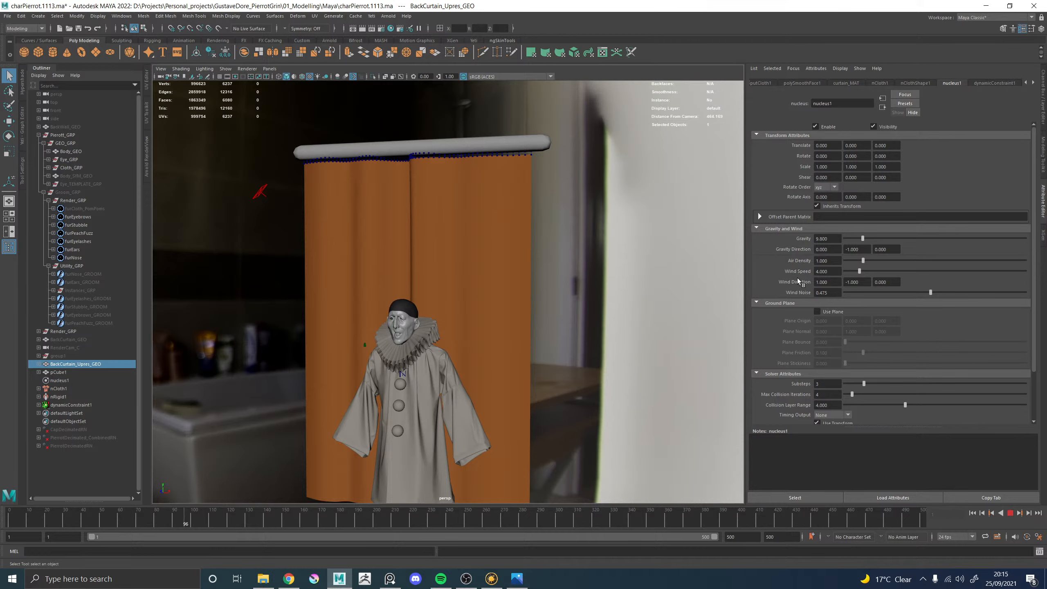
left_click(1010, 513)
left_click(973, 513)
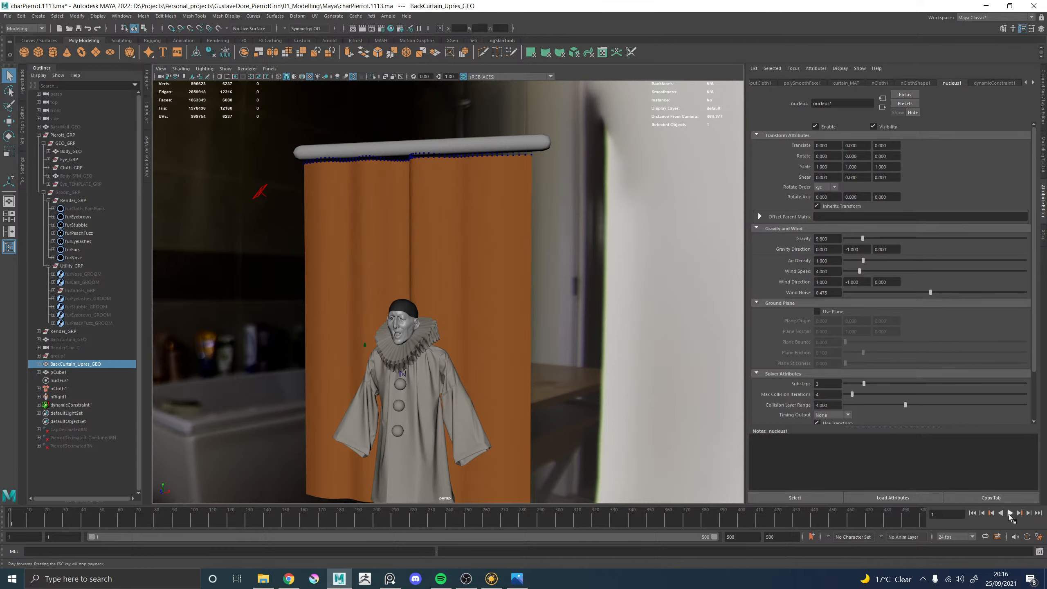
Play the diagonal-wind simulation, raise the nucleus wind noise to 0.829, and restart the simulation from the first frame
left_click(1010, 513)
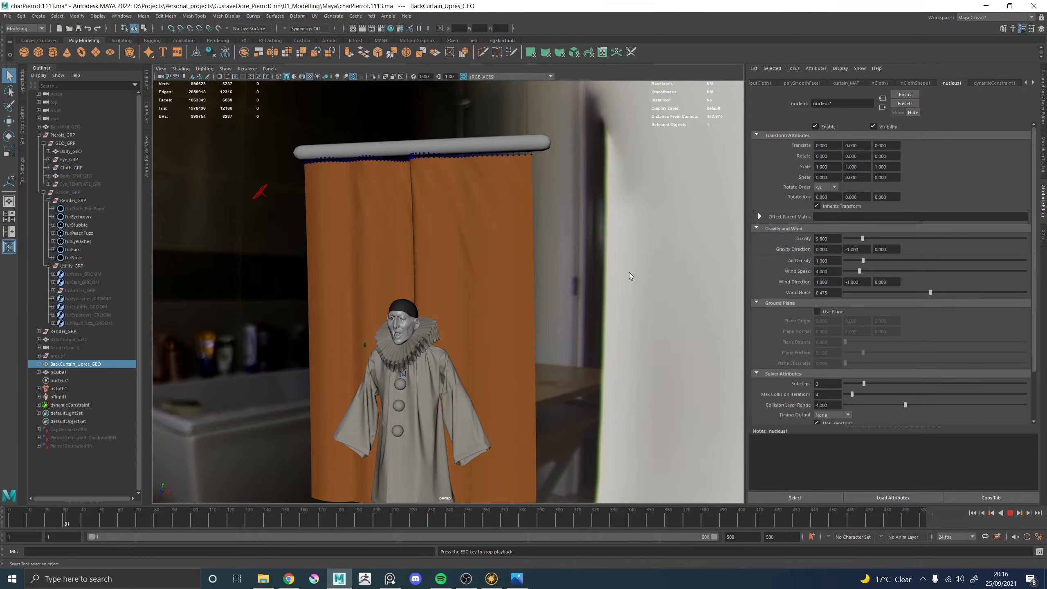
left_click_drag(439, 270, 488, 270, "alt")
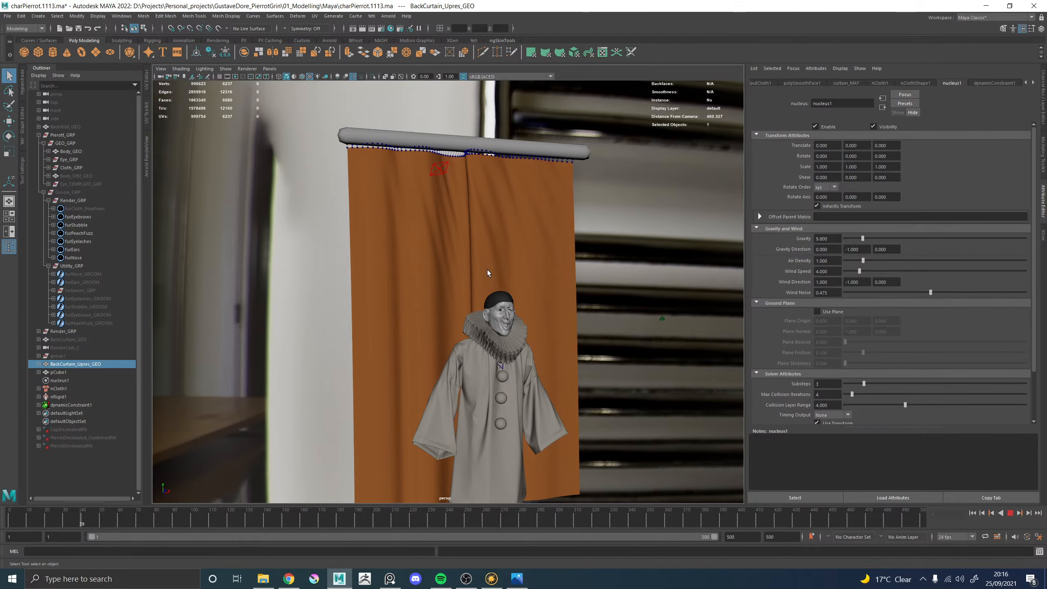
key("bracketleft")
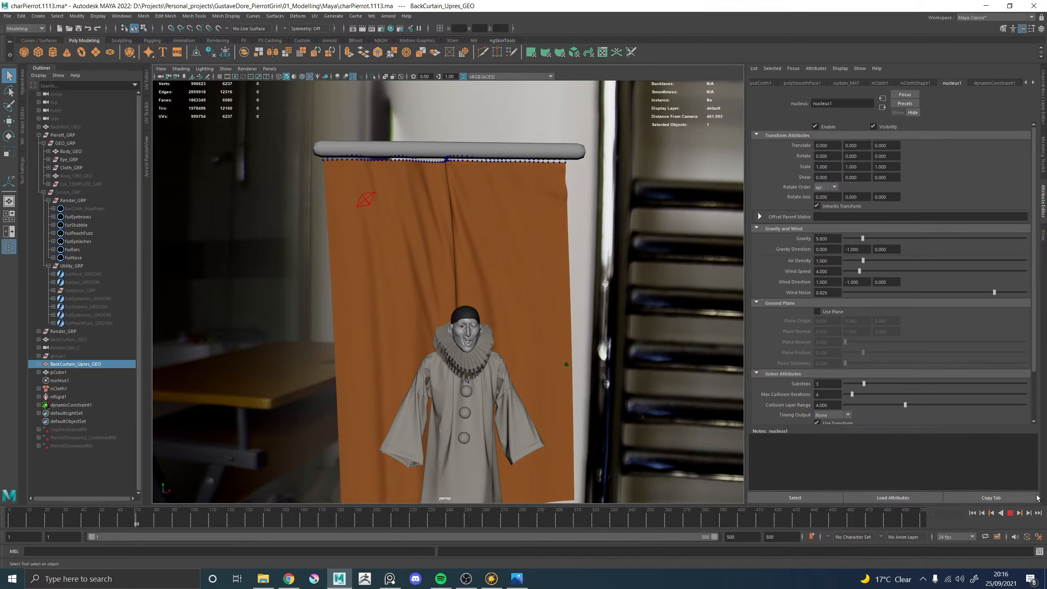
left_click(1010, 513)
left_click(972, 513)
left_click(1010, 513)
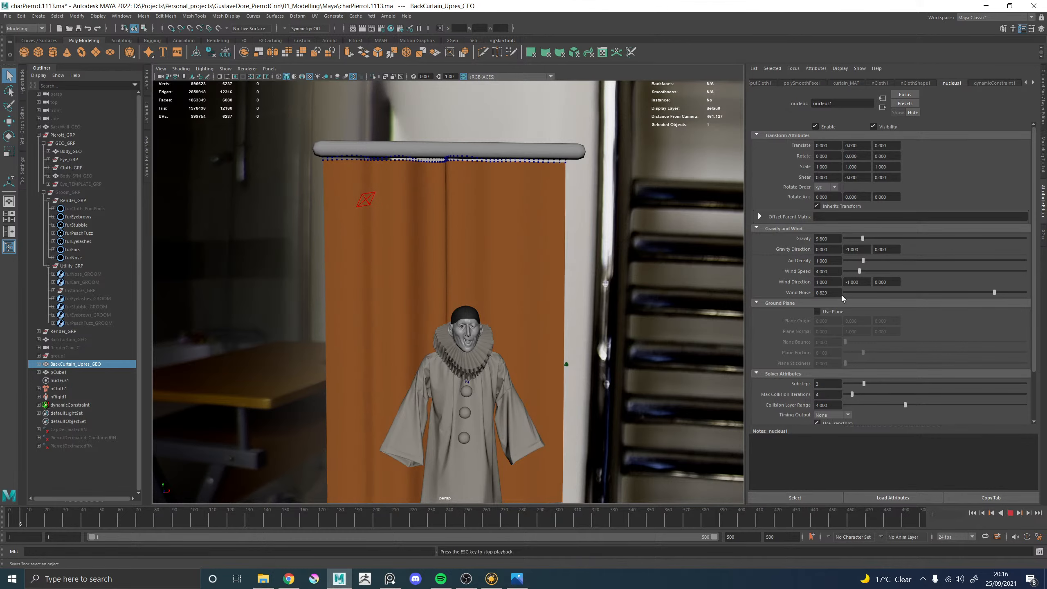
Stop playback and set the nucleus wind direction to 0, -1, 1, checking the curtain's orientation from the side
left_click(1010, 513)
left_click_drag(839, 282, 815, 282)
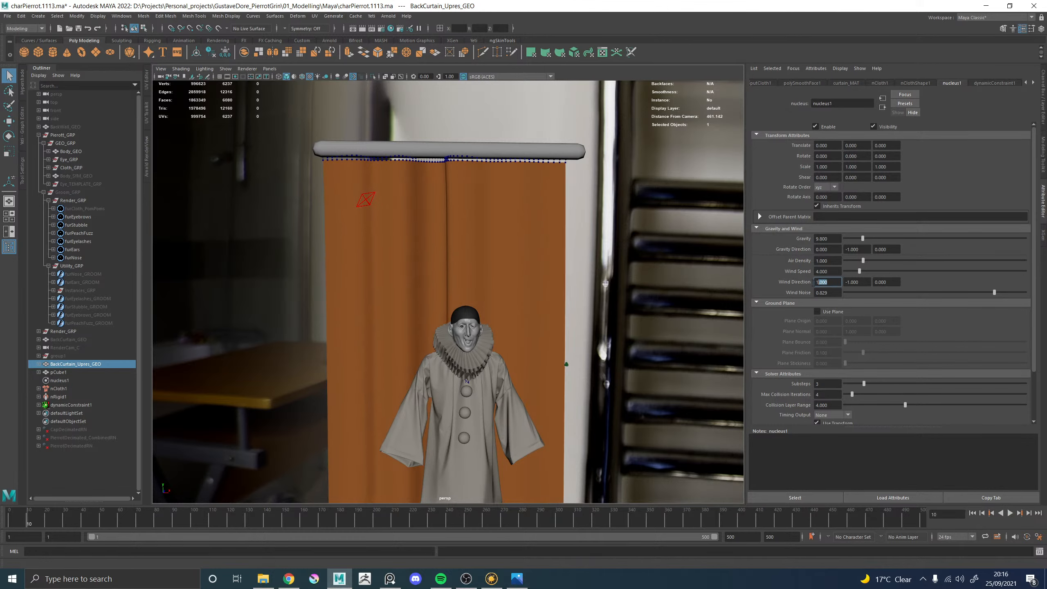
type("0")
key("Return")
left_click_drag(512, 292, 574, 297, "alt")
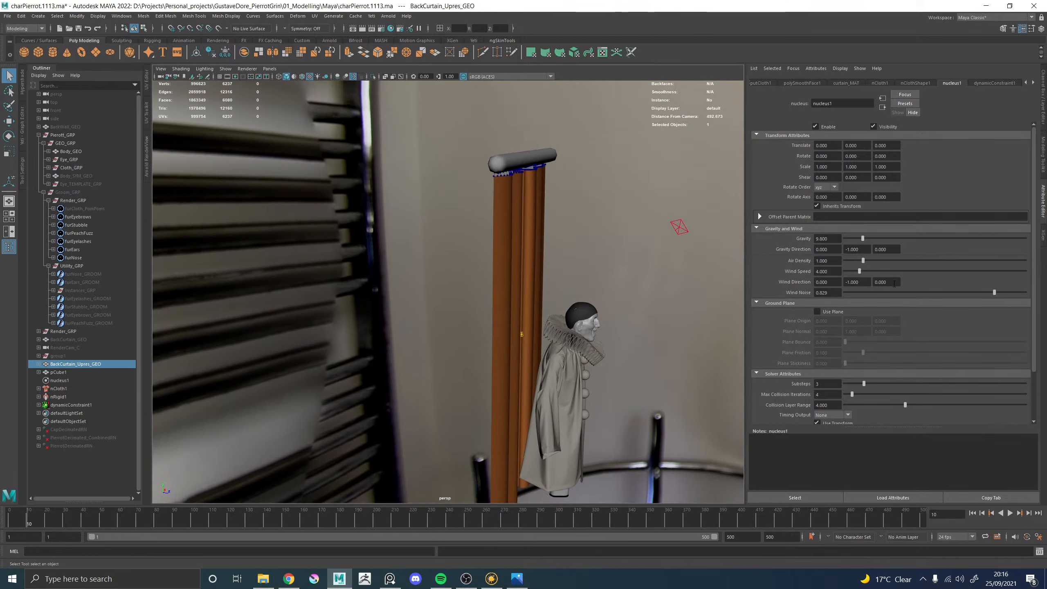
left_click_drag(892, 282, 855, 282)
type("1")
key("Return")
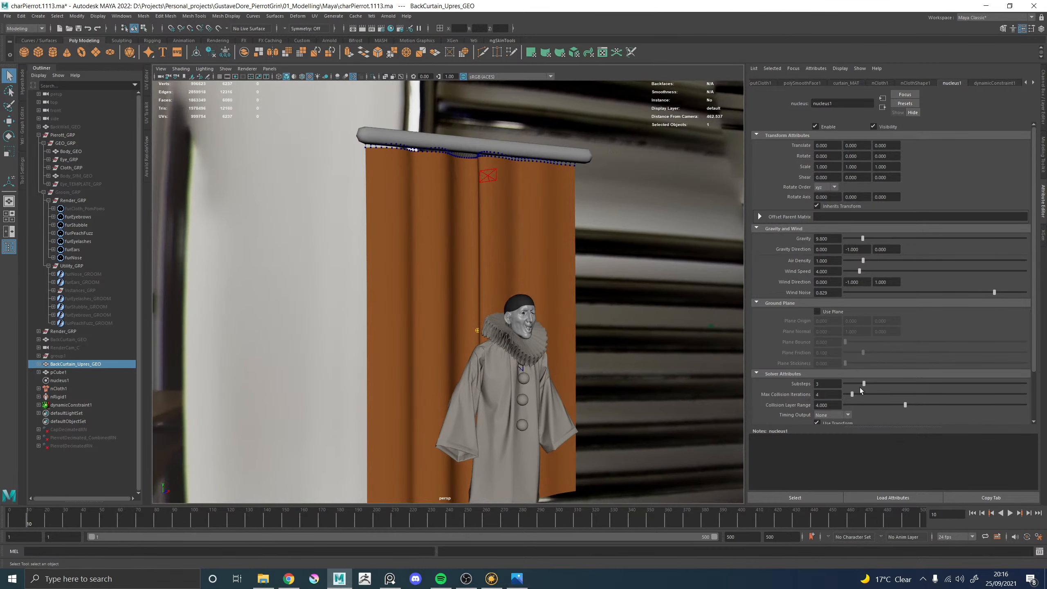
Play the simulation with the forward wind from the first frame, examine the curtain from the front and side, and rewind
left_click(1010, 512)
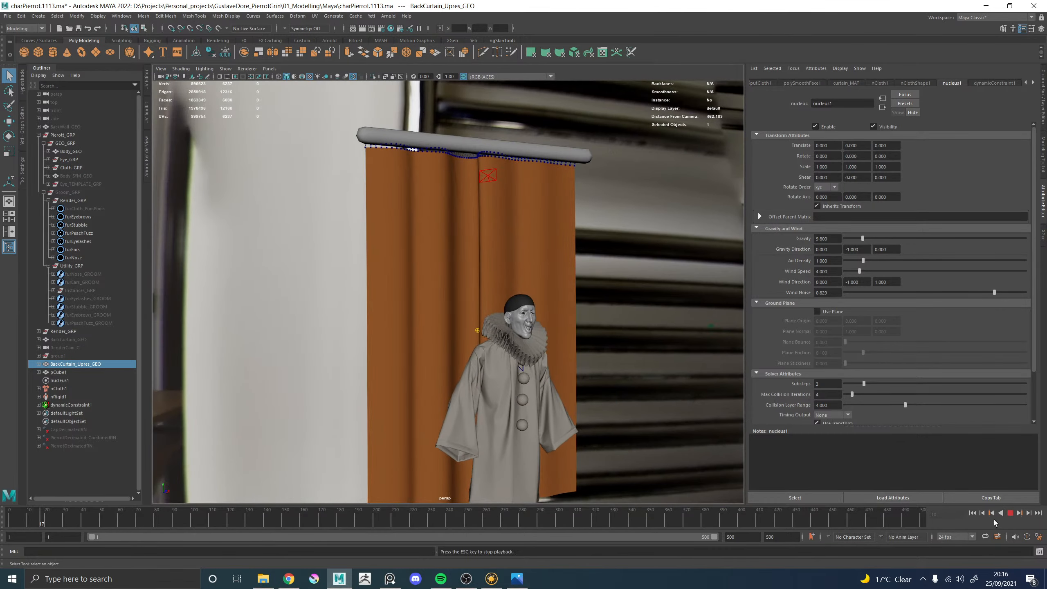
left_click(974, 512)
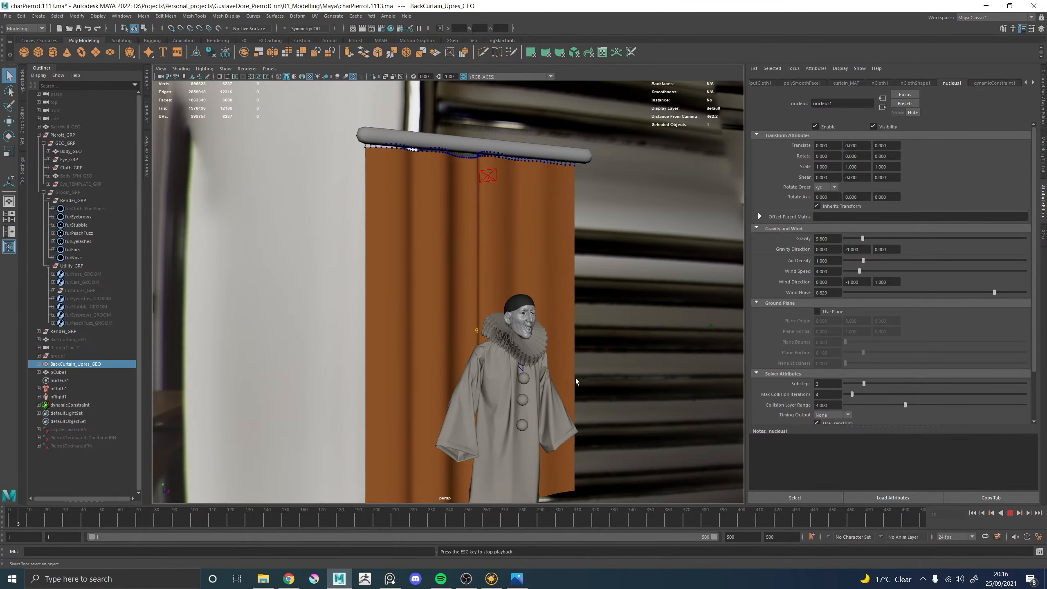
left_click_drag(561, 368, 605, 362, "alt")
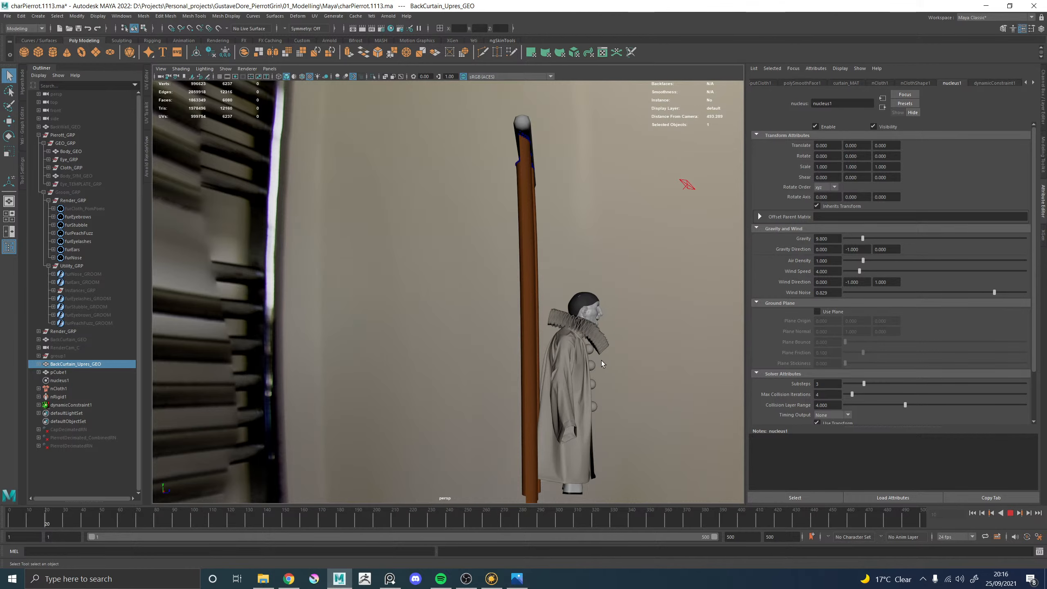
left_click_drag(646, 356, 566, 354, "alt")
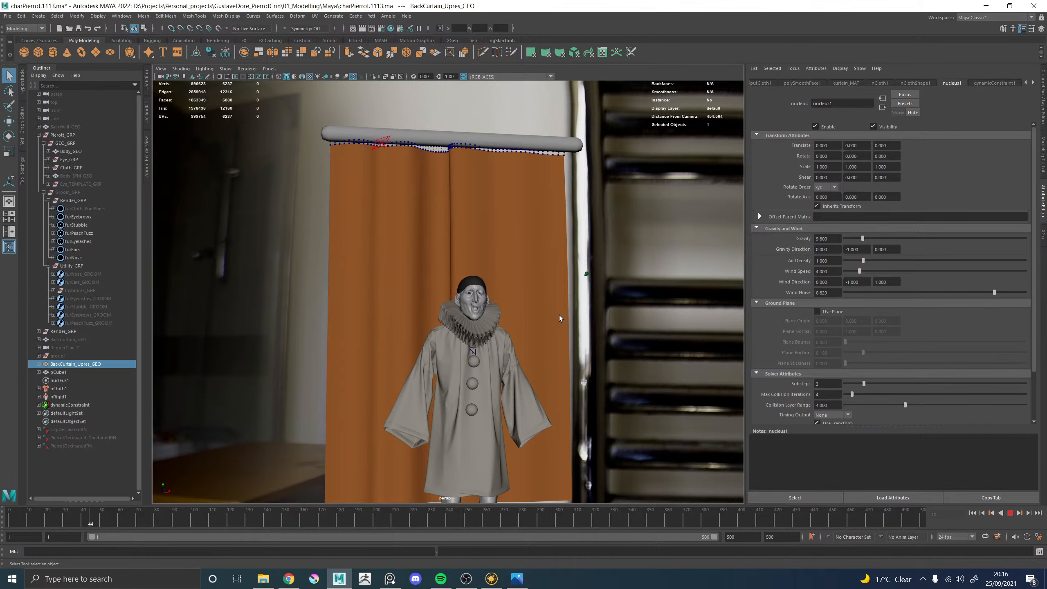
mouse_move(560, 315)
left_mouse_down("alt")
mouse_move(537, 305)
mouse_move(566, 306)
left_mouse_up("alt")
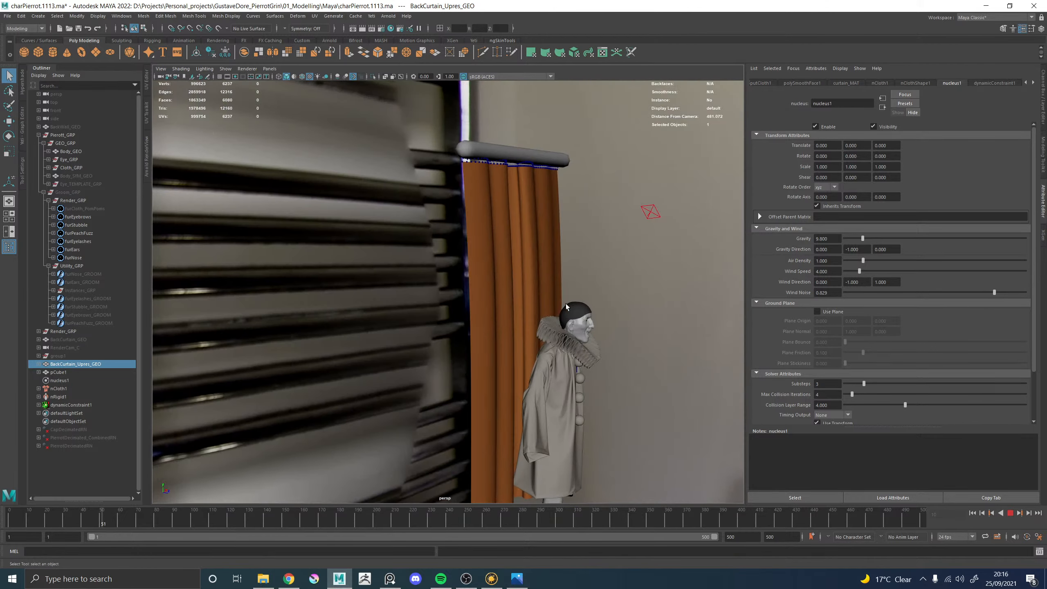
left_click_drag(584, 304, 473, 249, "alt")
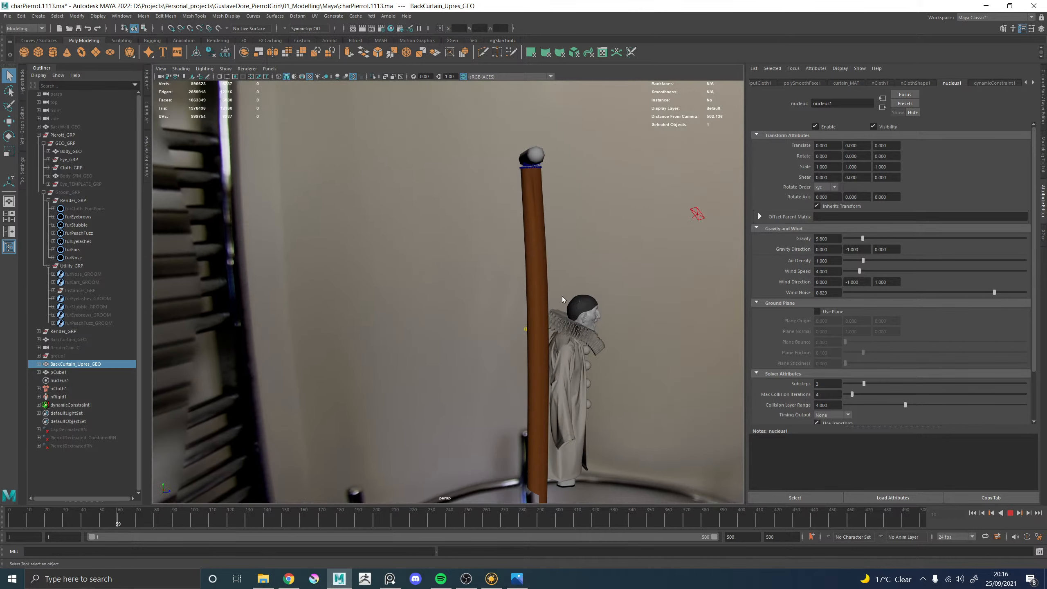
middle_click_drag(605, 320, 514, 266, "alt")
right_click_drag(515, 267, 514, 267, "alt")
scroll(514, 266, "up", 2)
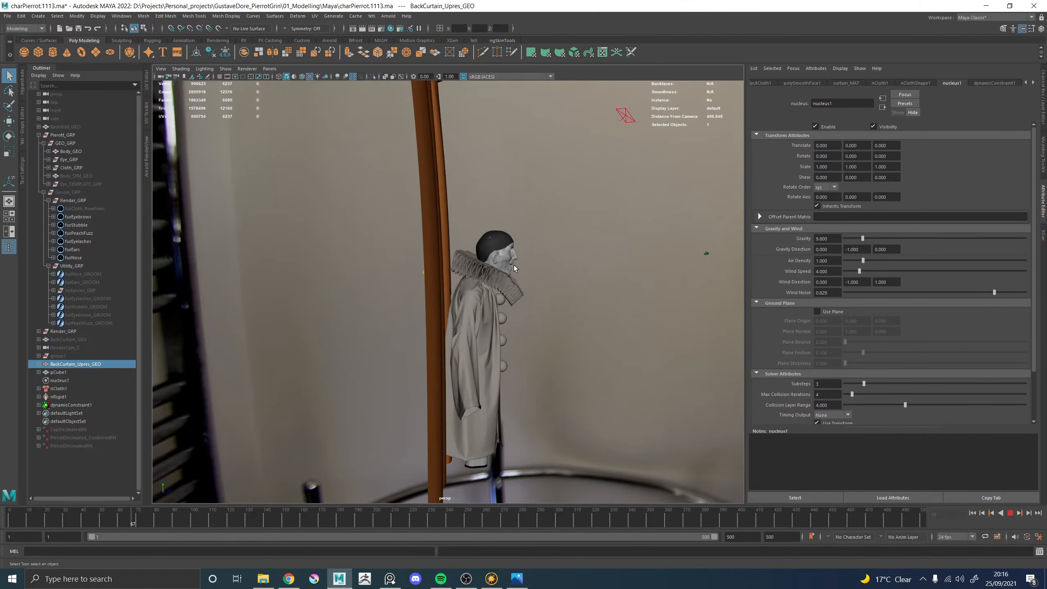
left_click(1010, 512)
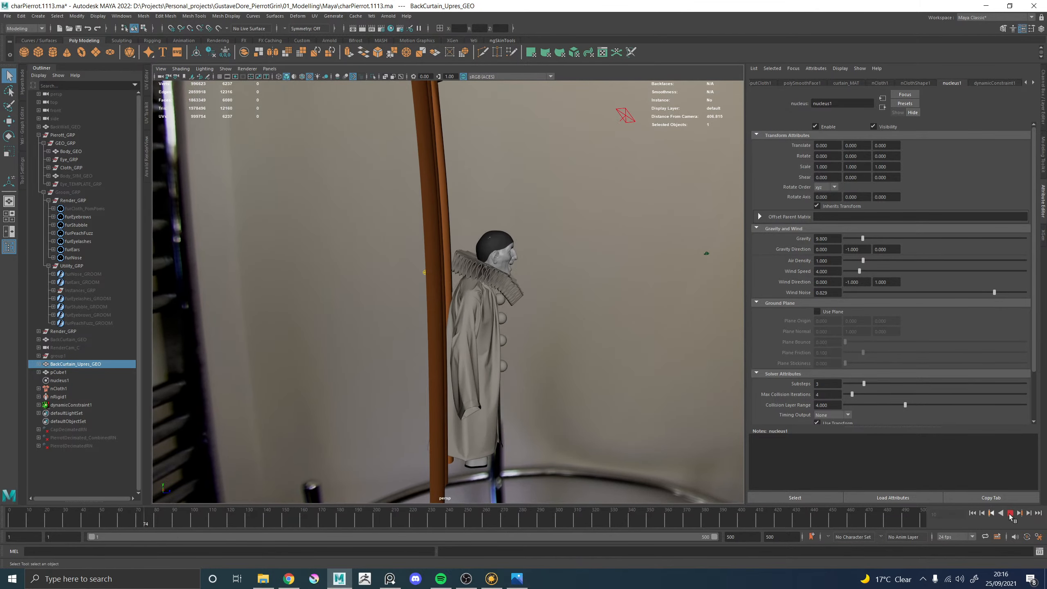
left_click(973, 513)
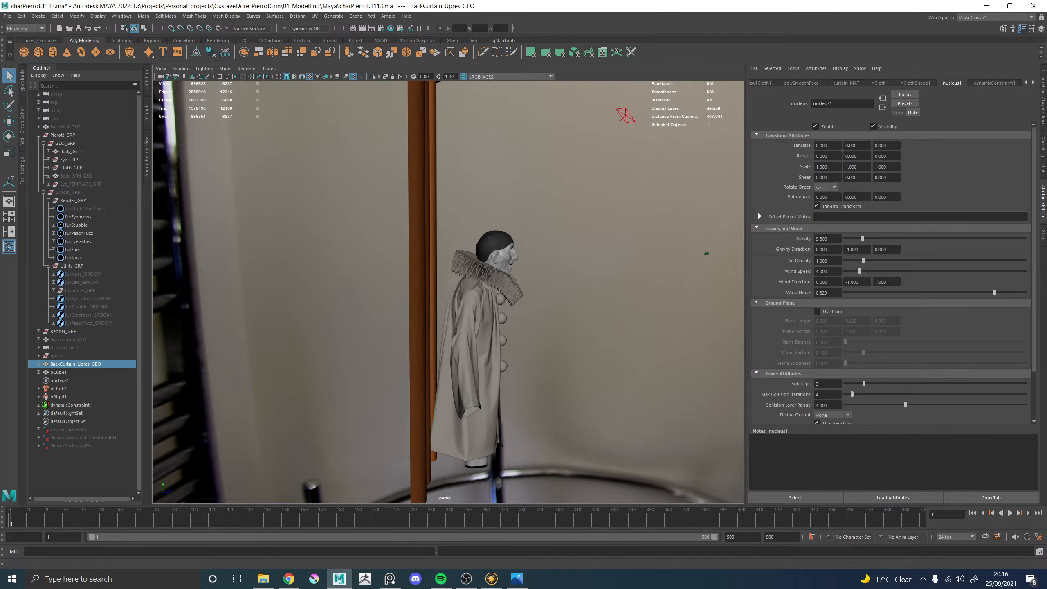
Set the nucleus wind direction to 1, -1, 0 and play the curtain simulation with the whole curtain in view
left_click_drag(895, 284, 860, 284)
left_click(833, 282)
key("Return")
left_click_drag(544, 245, 472, 250, "alt")
scroll(478, 252, "down", 3)
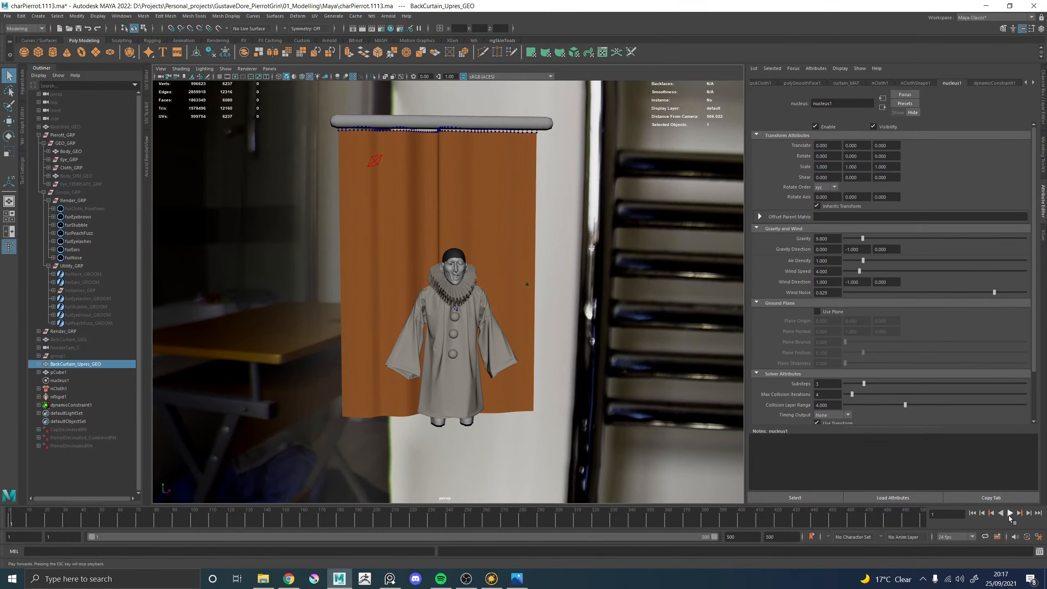
left_click(1010, 513)
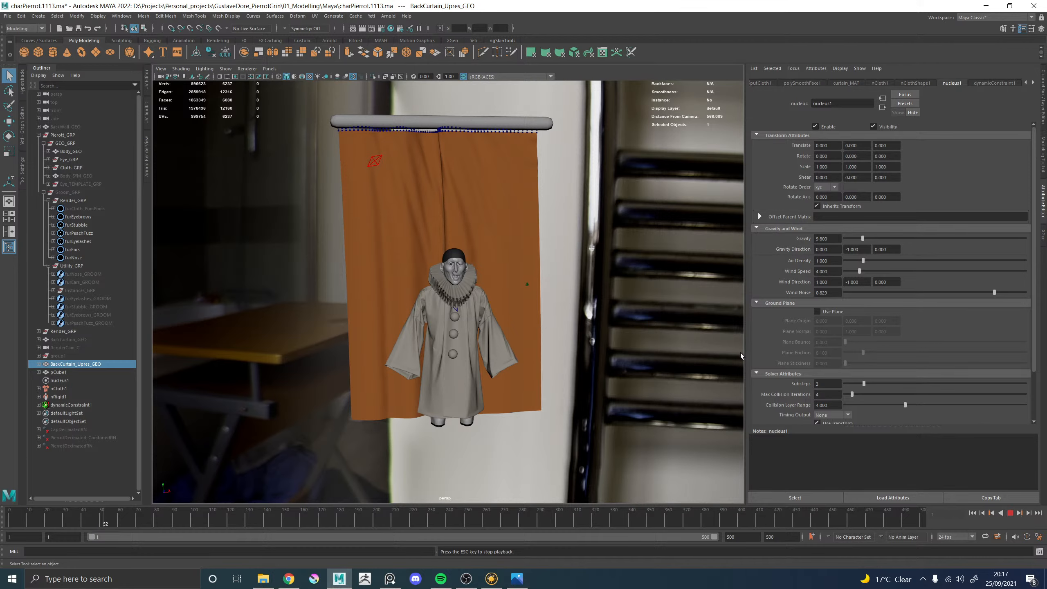
Stop the simulation at frame 81 and examine the curtain's folds from the front and up close
left_click(1010, 514)
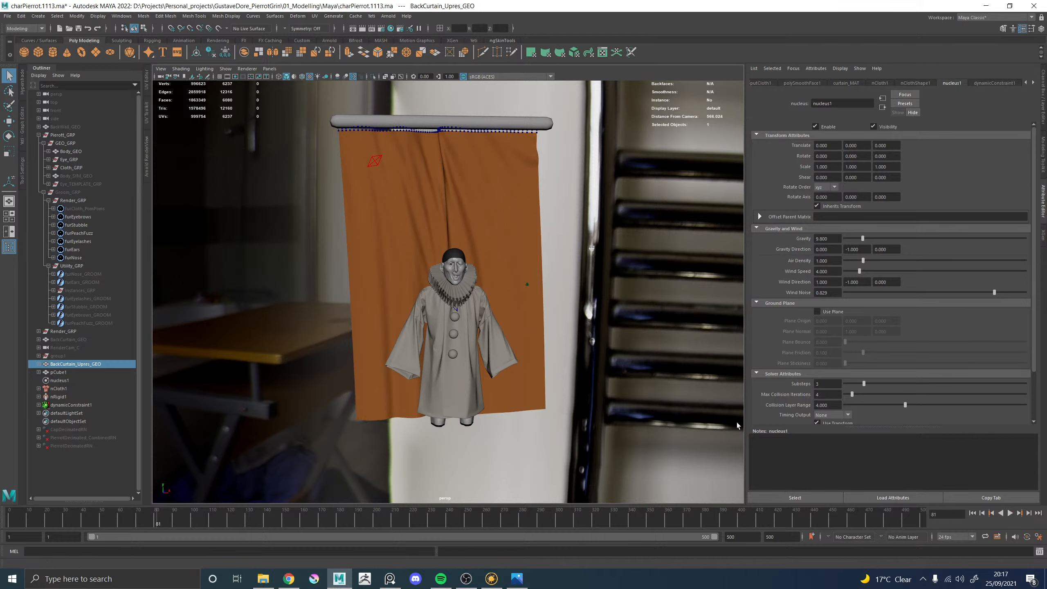
left_click_drag(548, 293, 470, 271, "alt")
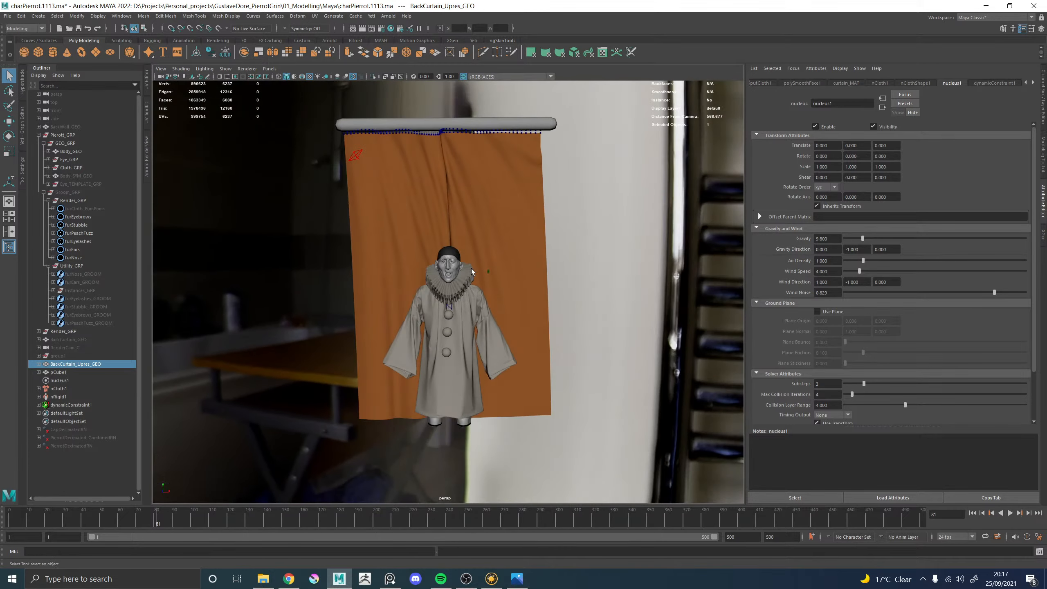
middle_click_drag(395, 258, 416, 308, "alt")
right_click_drag(416, 308, 490, 312, "alt")
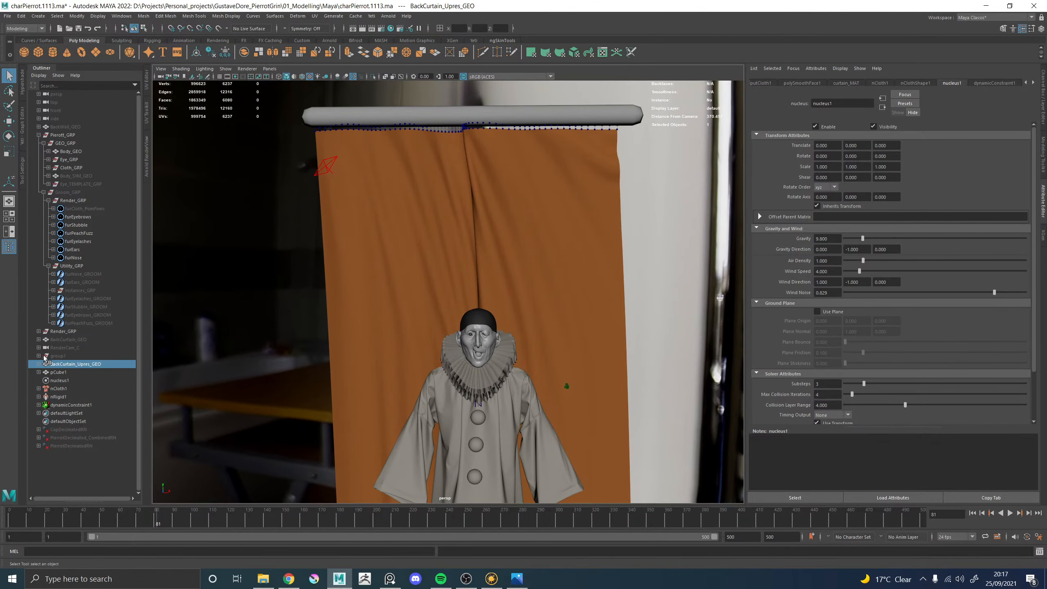
Unhide the original BackCurtain_GEO, move it beside the simulated curtain to compare their folds, and undo the move
left_click(70, 340)
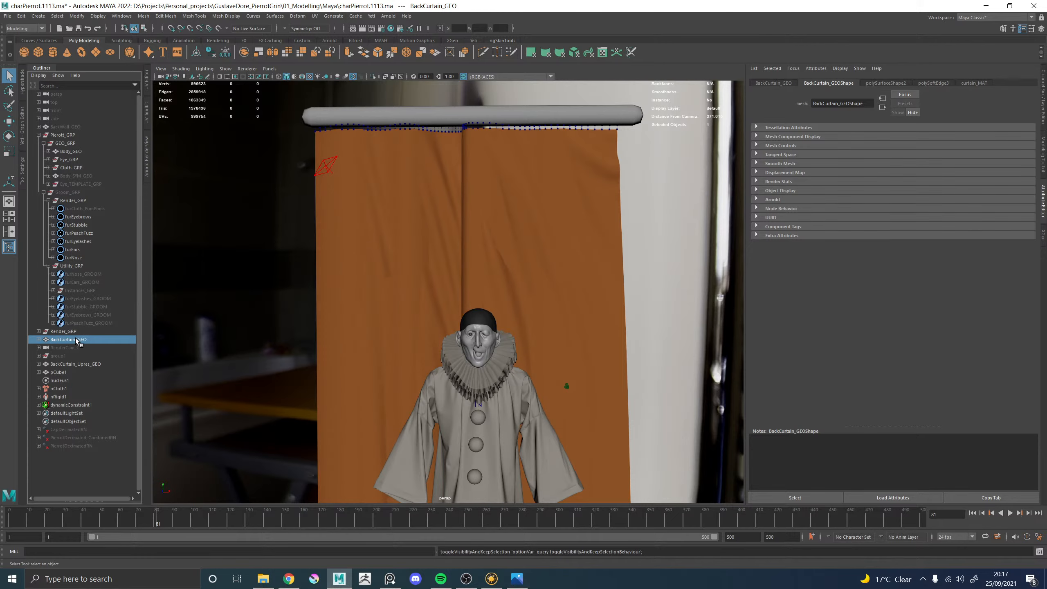
key("f")
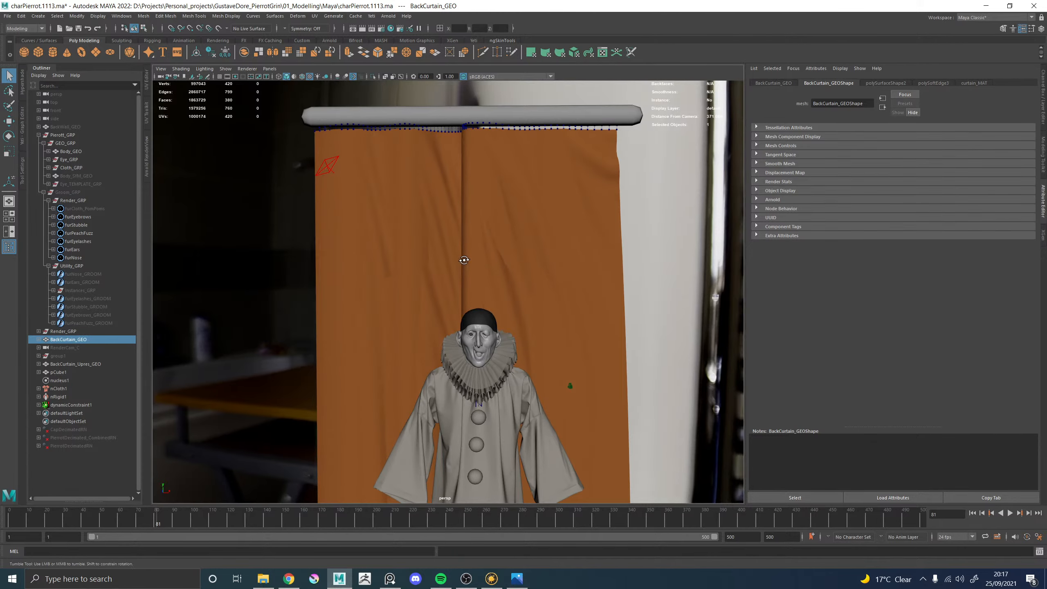
right_click_drag(467, 266, 376, 269, "alt")
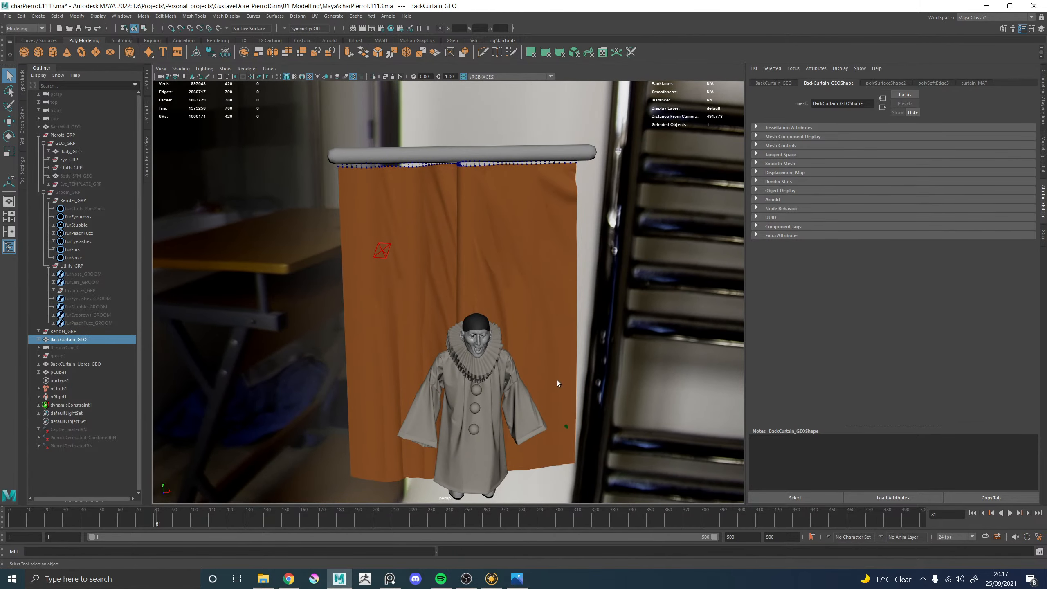
left_click(450, 259)
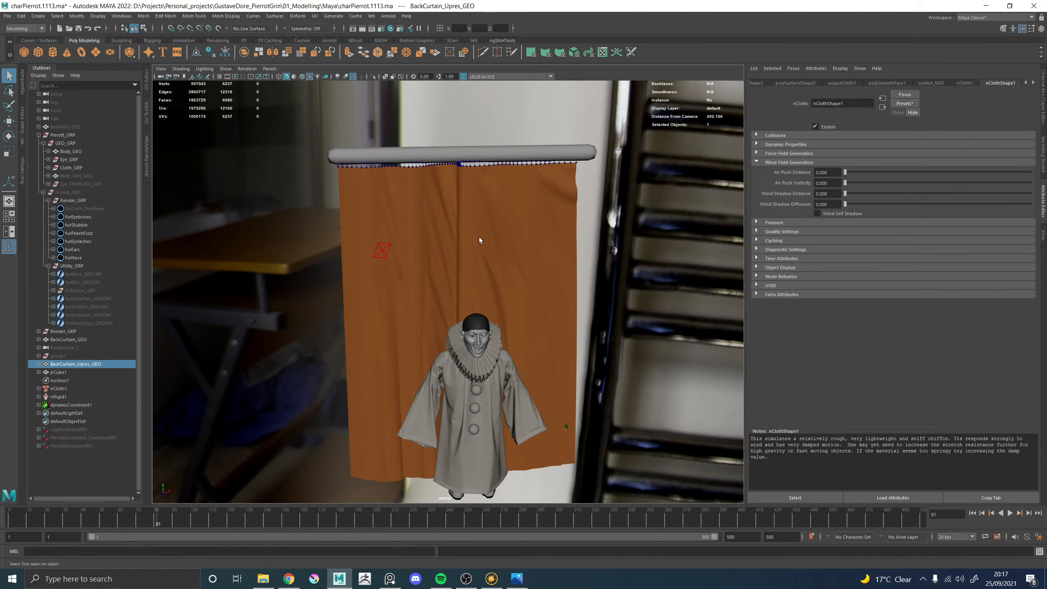
left_click(557, 275)
key("w")
left_click_drag(559, 277, 782, 328, "alt")
middle_click_drag(612, 300, 447, 287, "alt")
left_click_drag(446, 286, 381, 232, "alt")
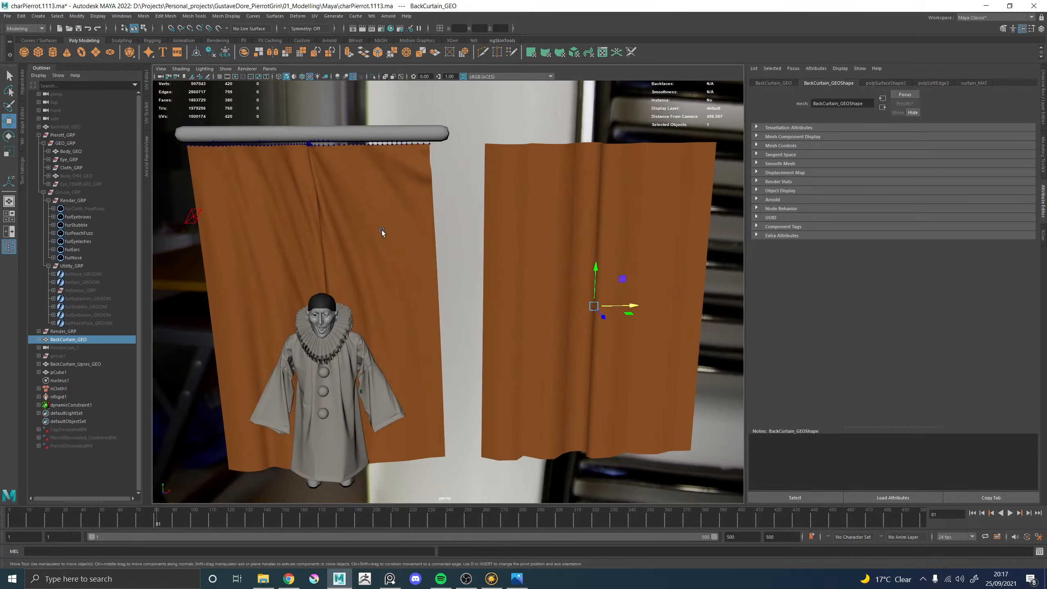
left_click_drag(288, 281, 595, 256, "alt")
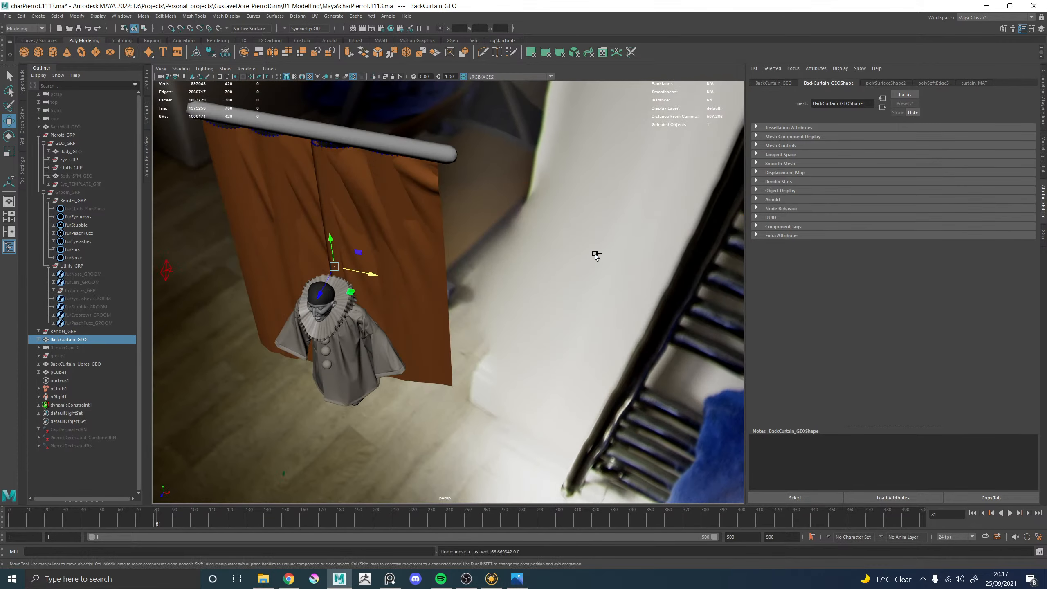
Duplicate BackCurtain_Upres_GEO in its simulated pose at frame 81, and hide the simulated original after rewinding to frame 1
left_click(399, 236)
left_click_drag(400, 236, 356, 236, "alt")
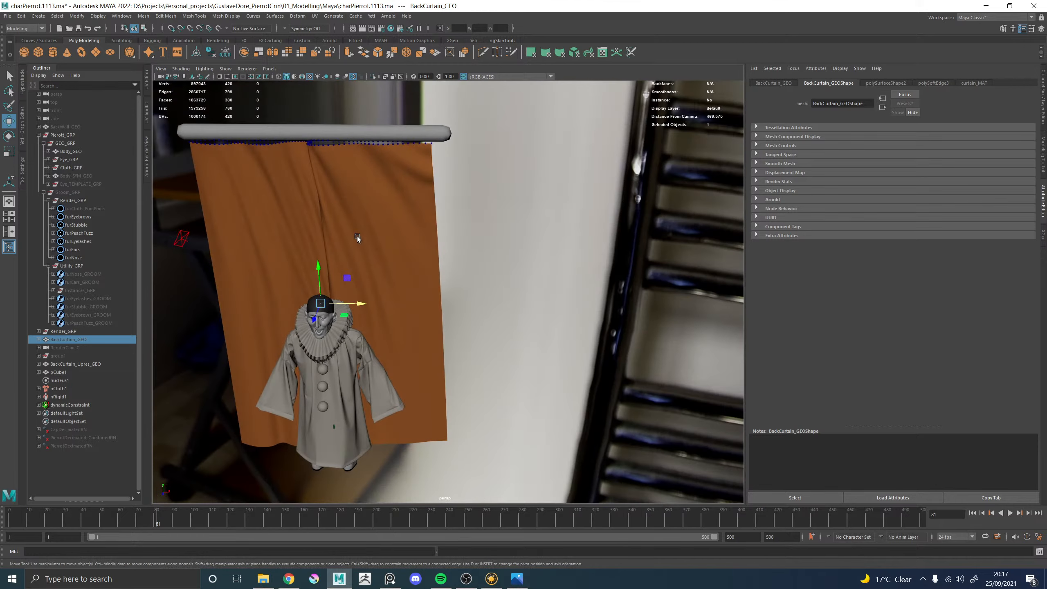
key("ctrl+d")
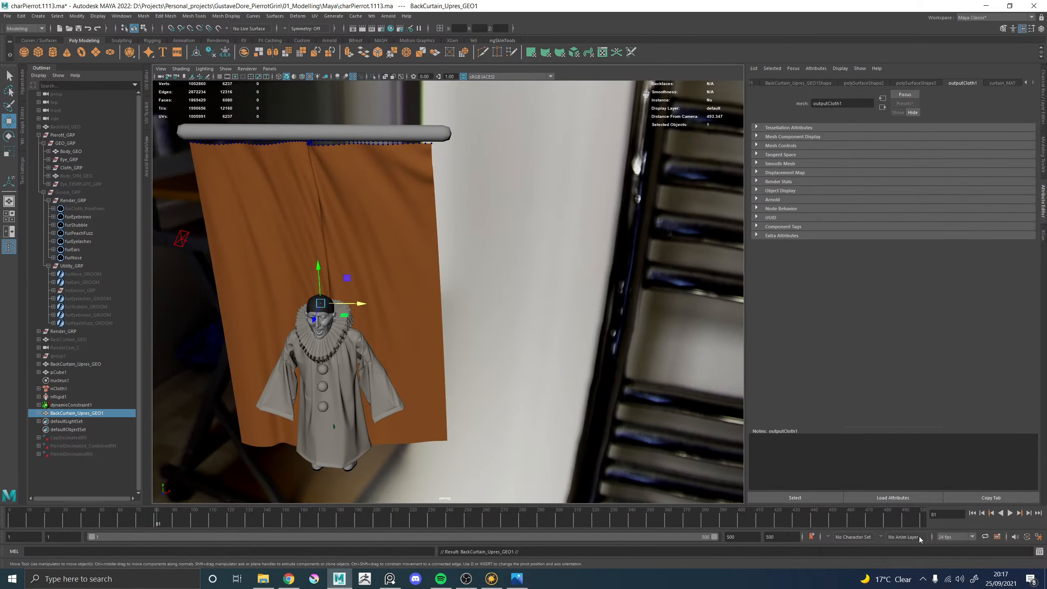
left_click(973, 513)
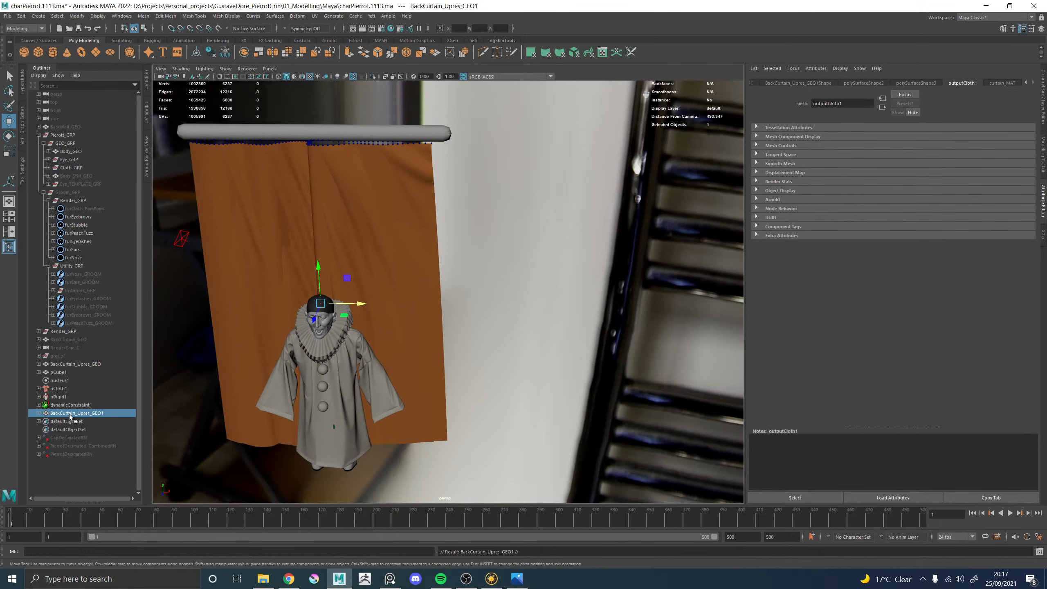
left_click(71, 364)
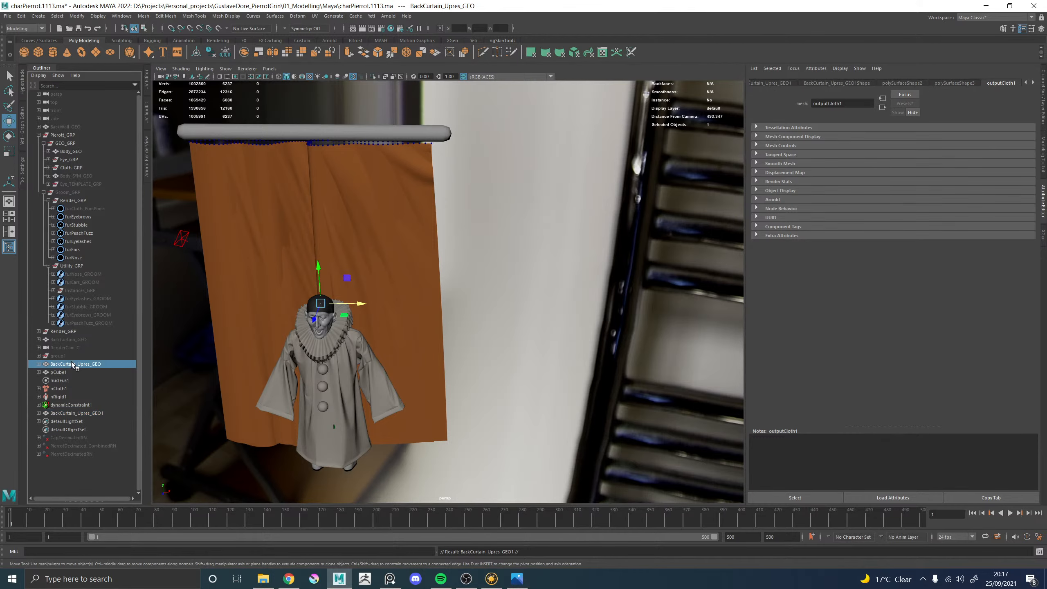
key("h")
left_click_drag(358, 358, 374, 305, "alt")
left_click(384, 234)
left_click_drag(387, 250, 409, 259, "alt")
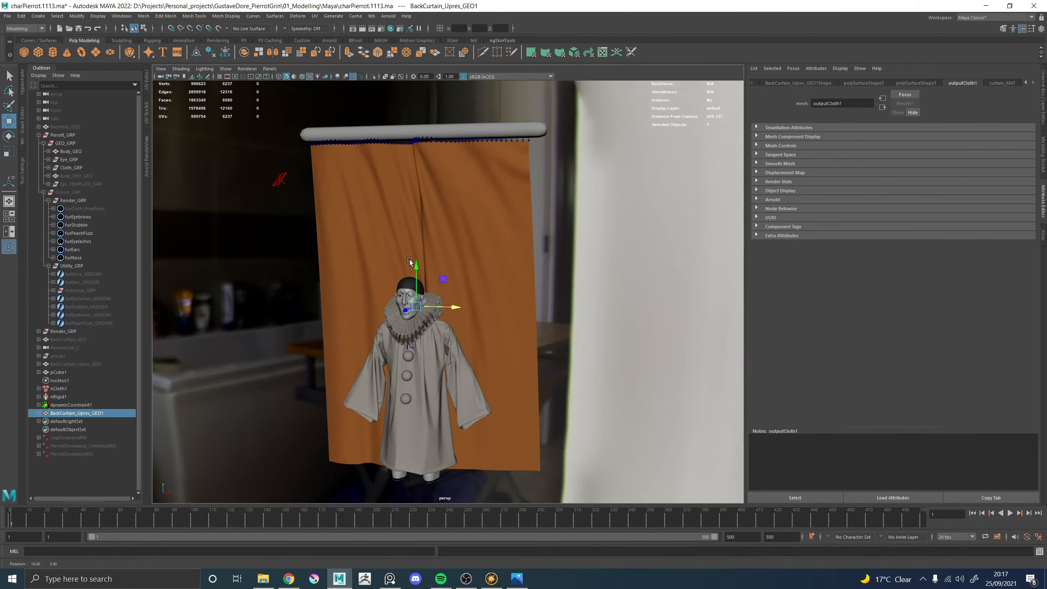
Start an Arnold render preview through RenderCamShape and widen the render view for a larger image
left_click(149, 160)
left_click(371, 87)
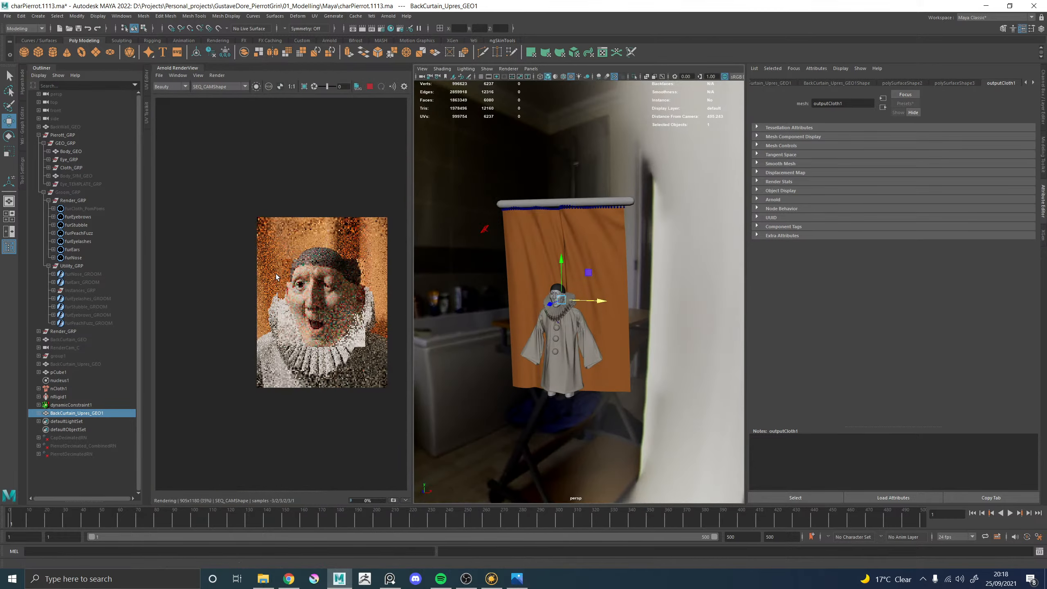
left_click(211, 87)
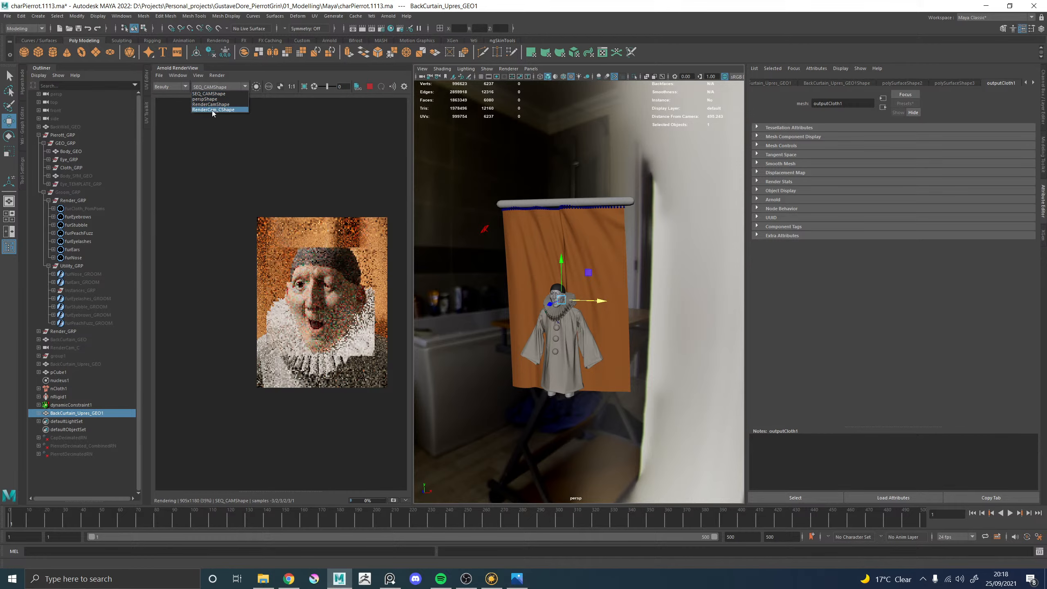
left_click(213, 104)
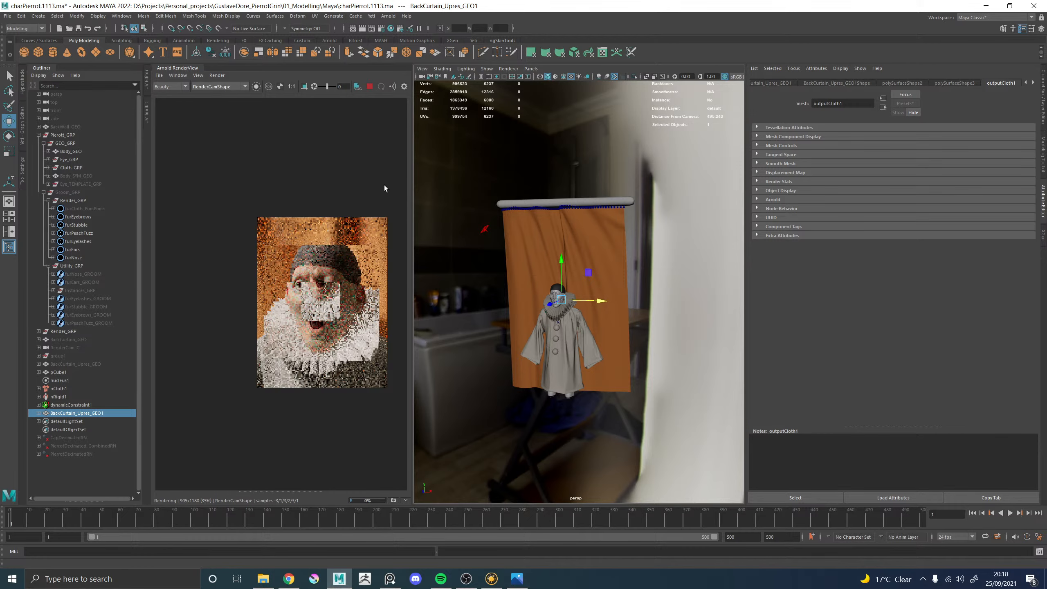
left_click_drag(411, 188, 472, 190)
scroll(333, 272, "up", 1)
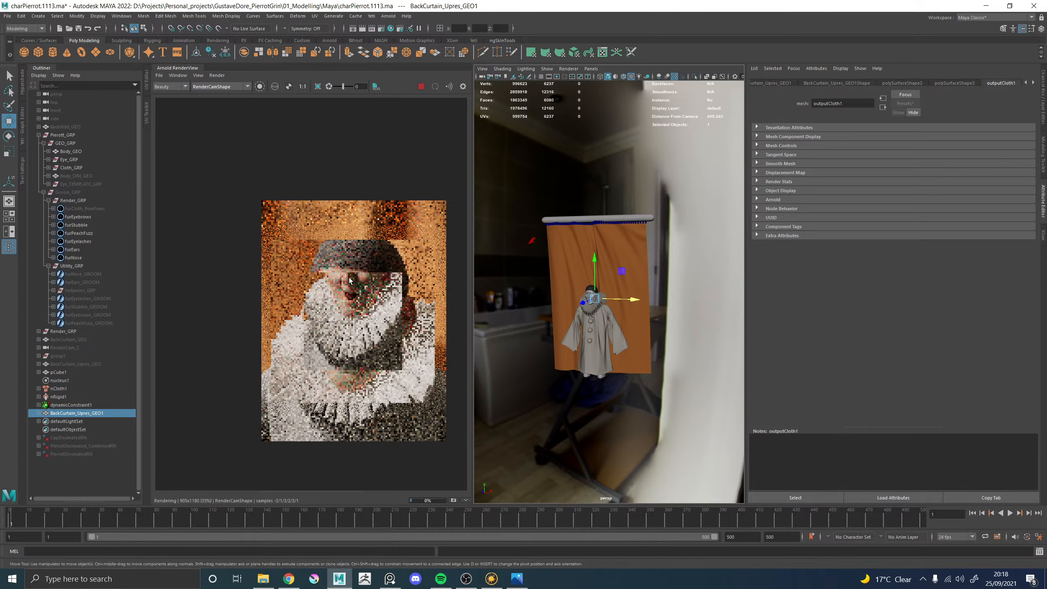
Hide Cloth_GRP and examine the curtain's folds behind the bare body in the render
left_click(71, 167)
key("h")
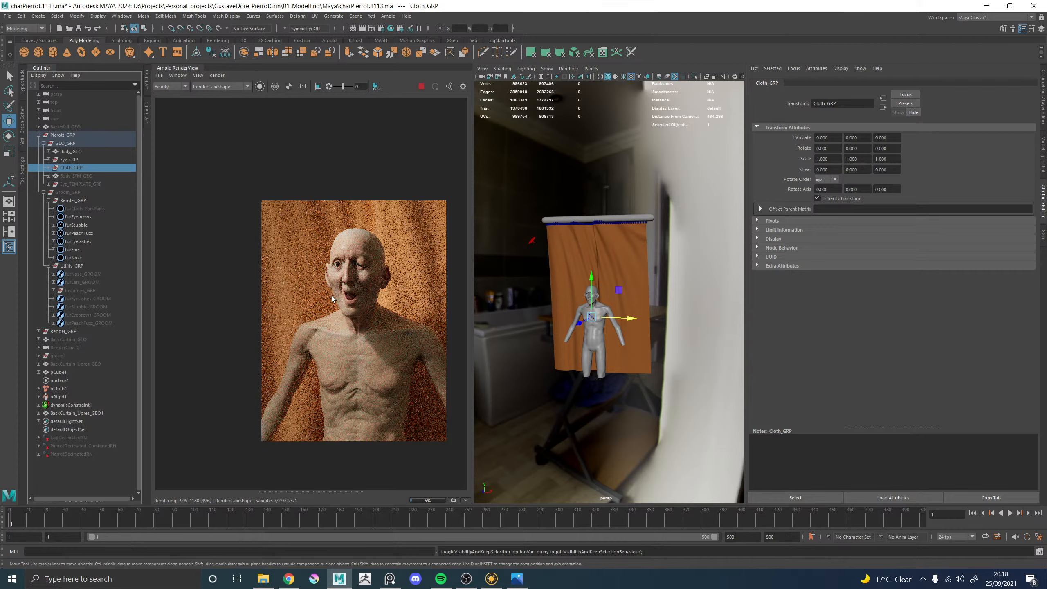
scroll(353, 295, "up", 2)
scroll(361, 294, "down", 2)
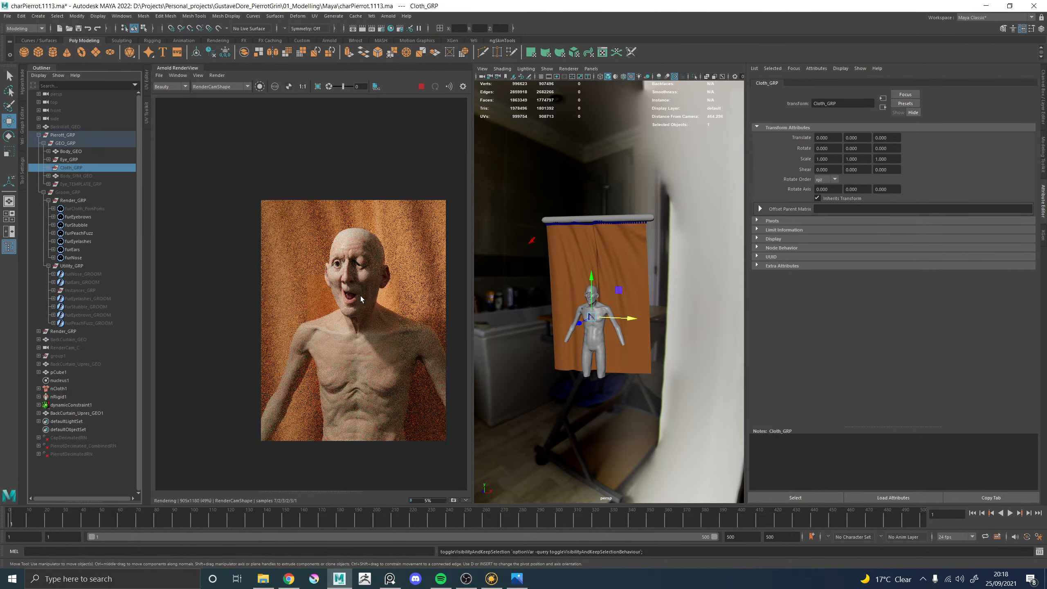
scroll(360, 296, "up", 2)
scroll(350, 293, "down", 2)
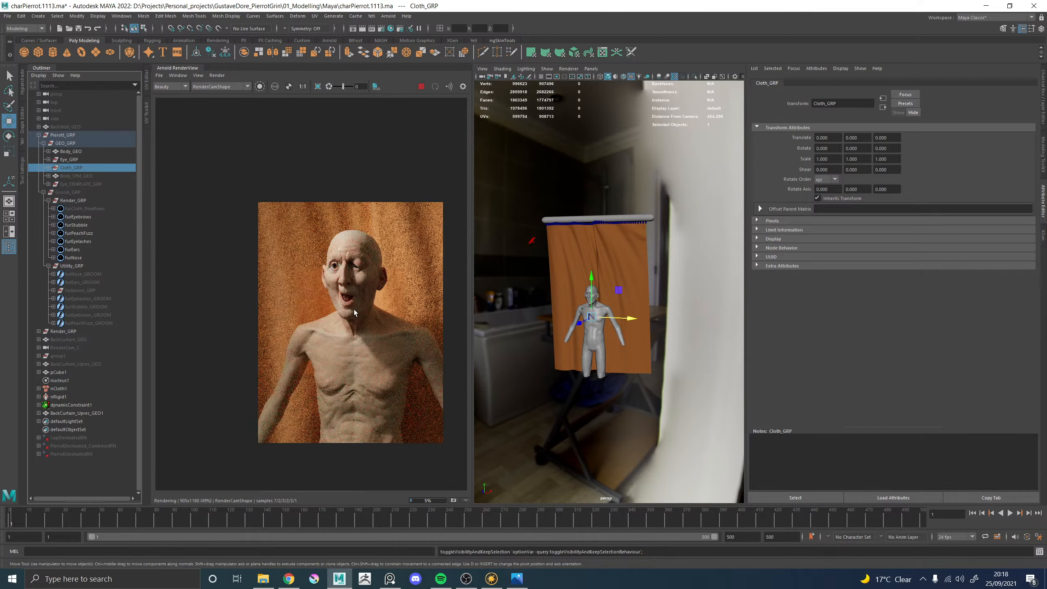
scroll(363, 317, "up", 2)
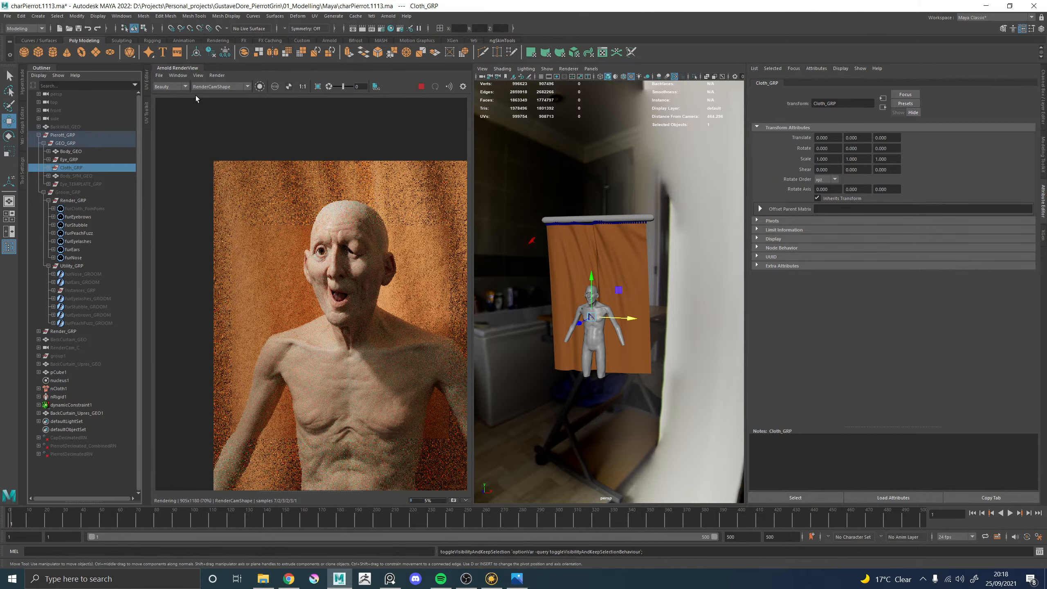
Switch the render camera to SEQ_CAMShape and set the timeline to frame 2
left_click(211, 87)
left_click(210, 94)
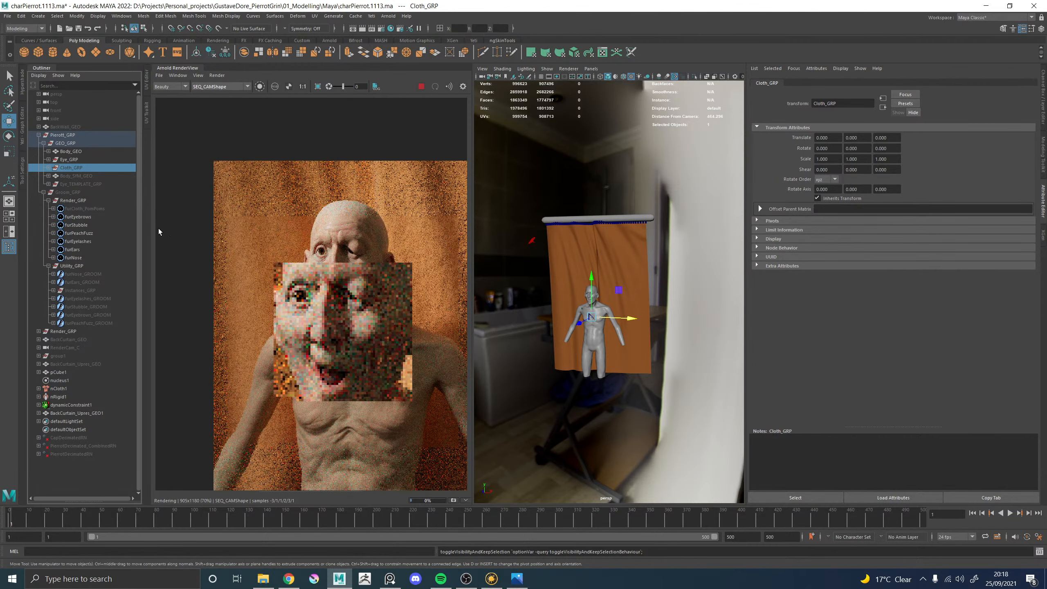
left_click(13, 522)
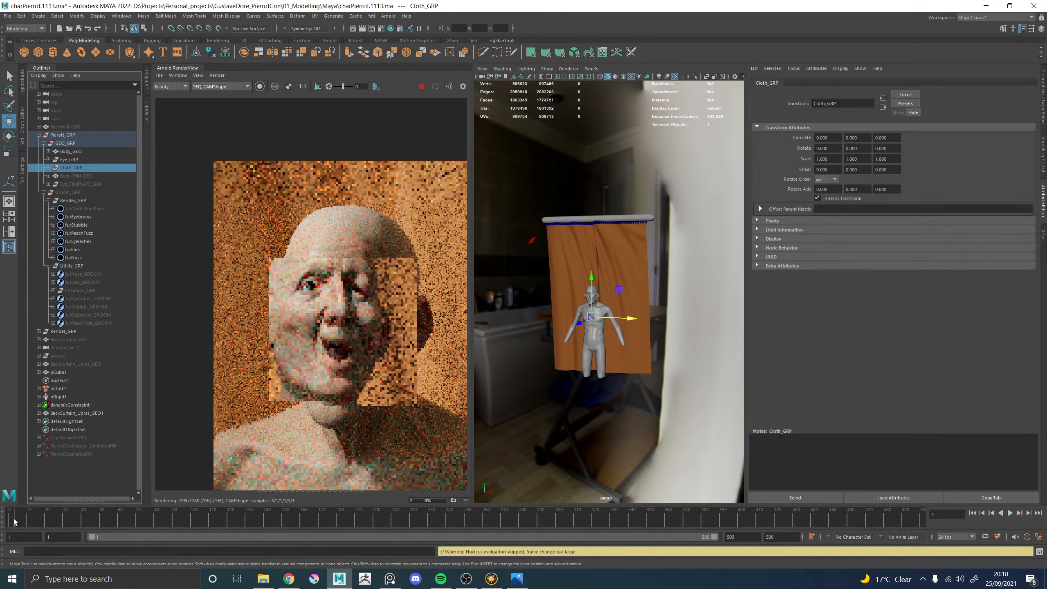
left_click(13, 524)
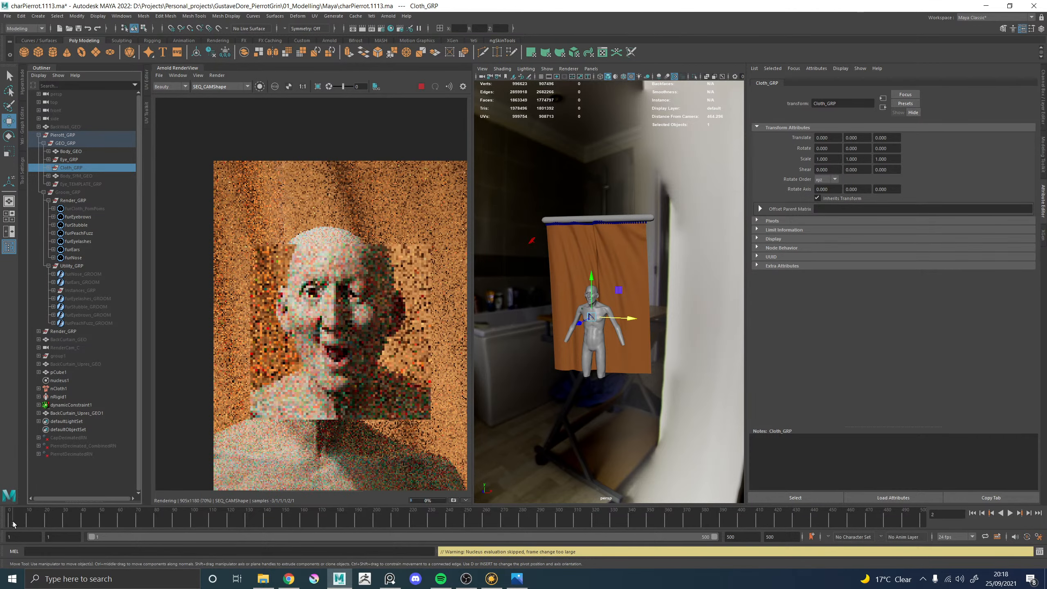
scroll(340, 336, "down", 2)
scroll(370, 363, "up", 1)
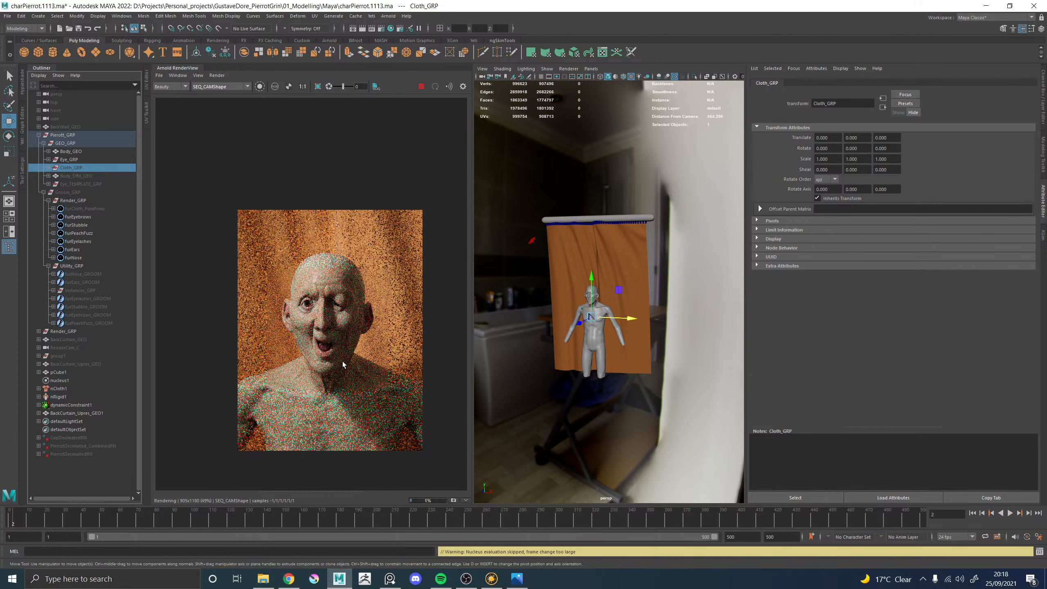
Open the reference image PortraitShot_B.jpg in Photos and compare its background with the rendered curtain
left_click(521, 580)
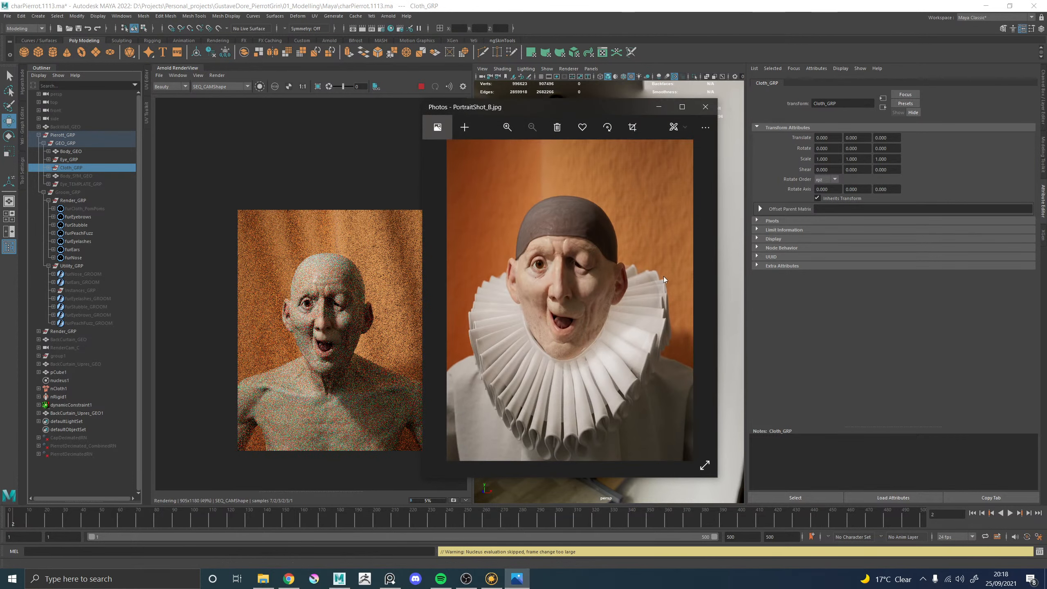
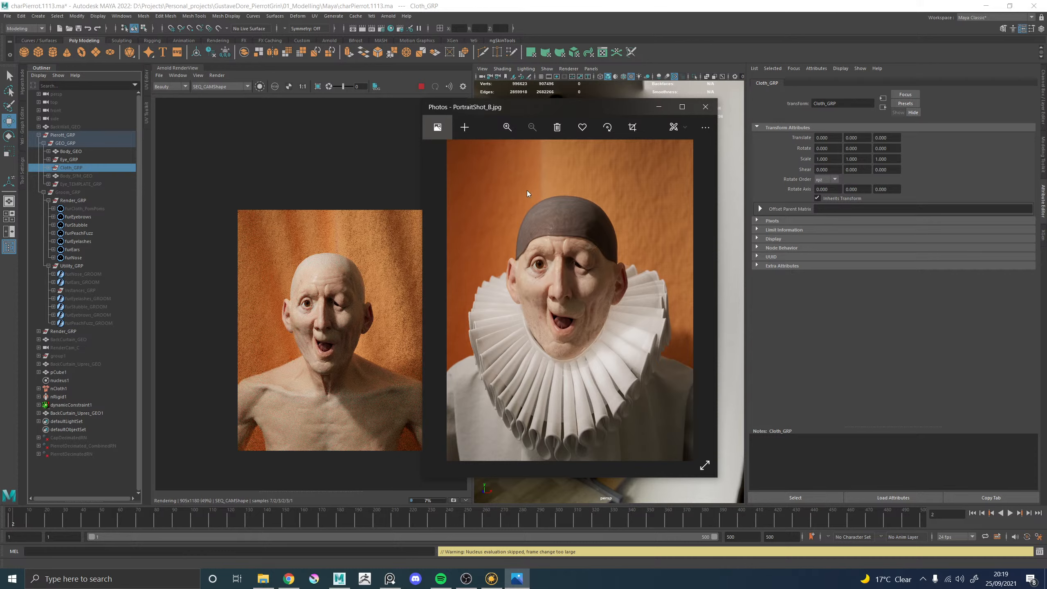
scroll(347, 264, "up", 1)
scroll(359, 273, "down", 1)
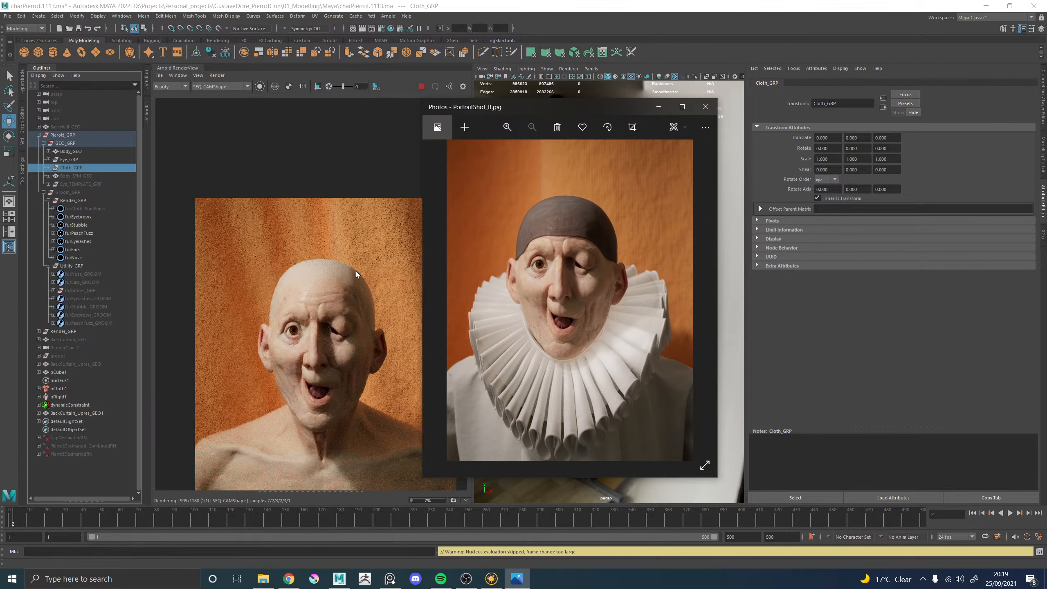
left_click(383, 270)
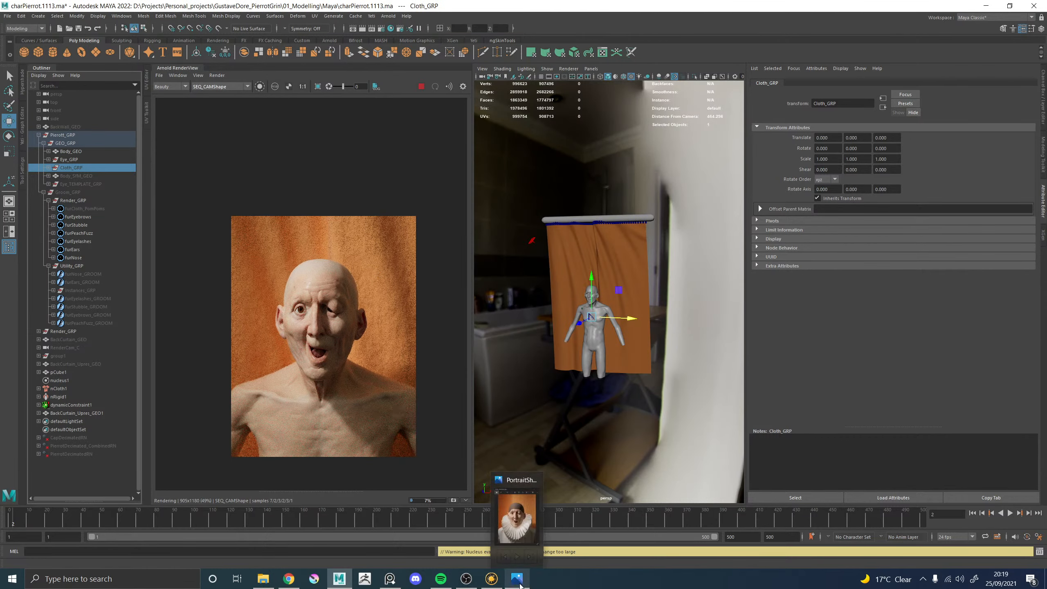
left_click(518, 581)
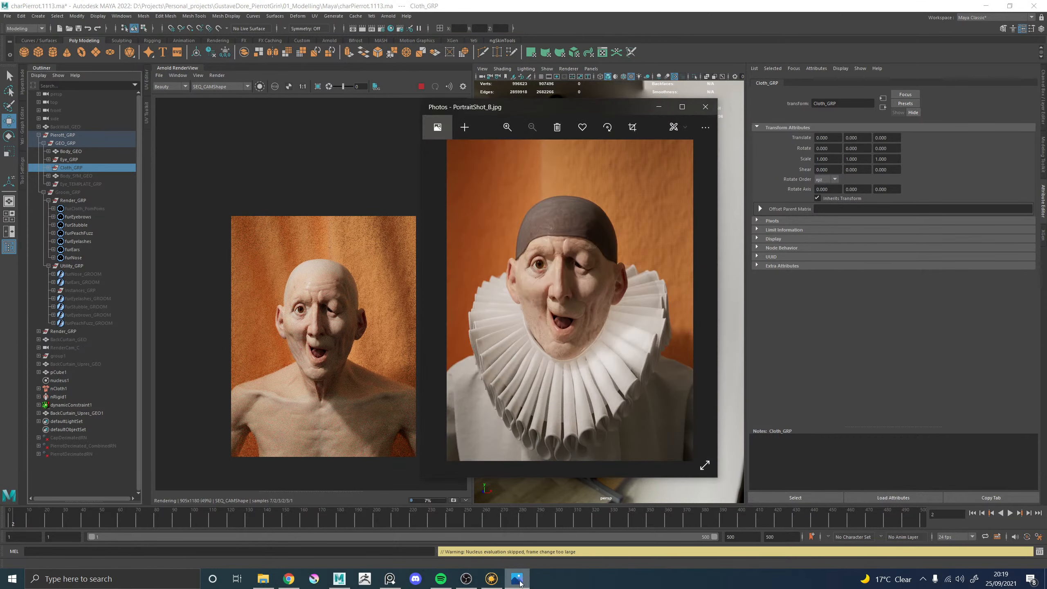
left_click(322, 316)
scroll(291, 248, "up", 2)
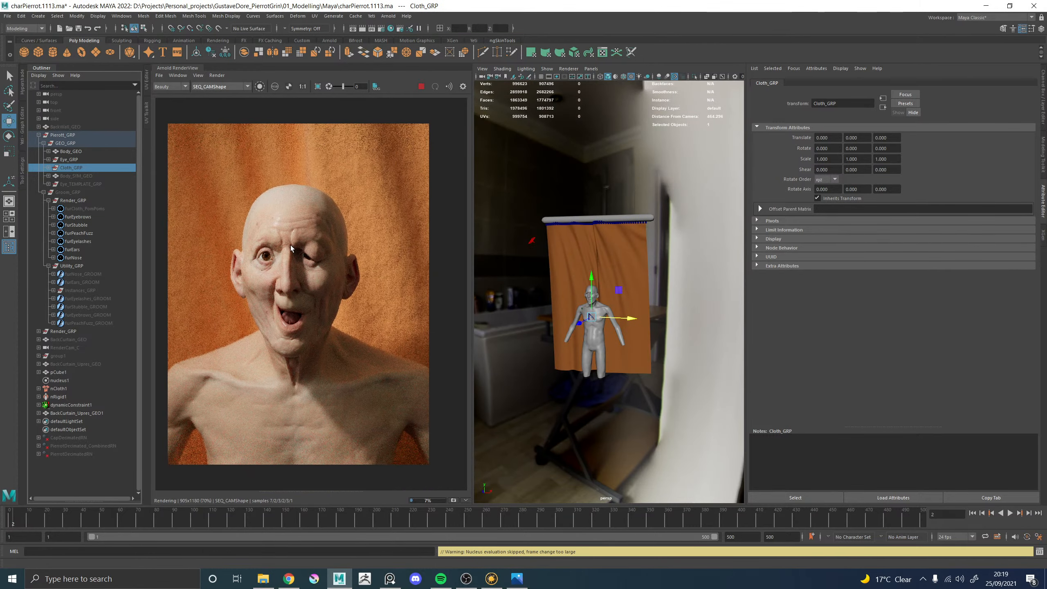
Arrange PortraitShot_B.jpg and the Pierrot painting from the reference board beside the render to compare the backgrounds
left_click(517, 579)
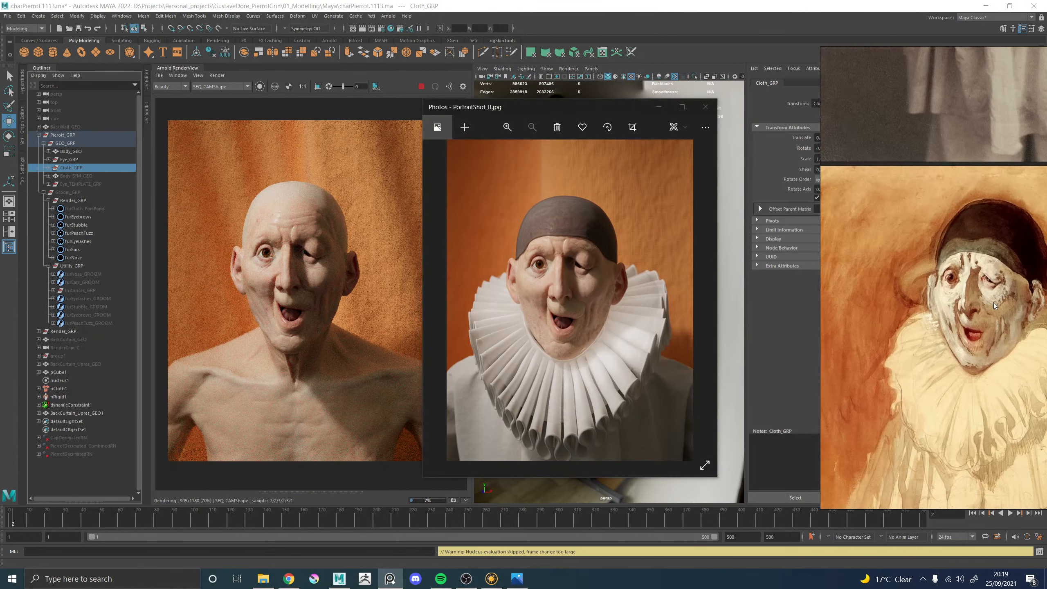
left_click_drag(994, 306, 863, 276)
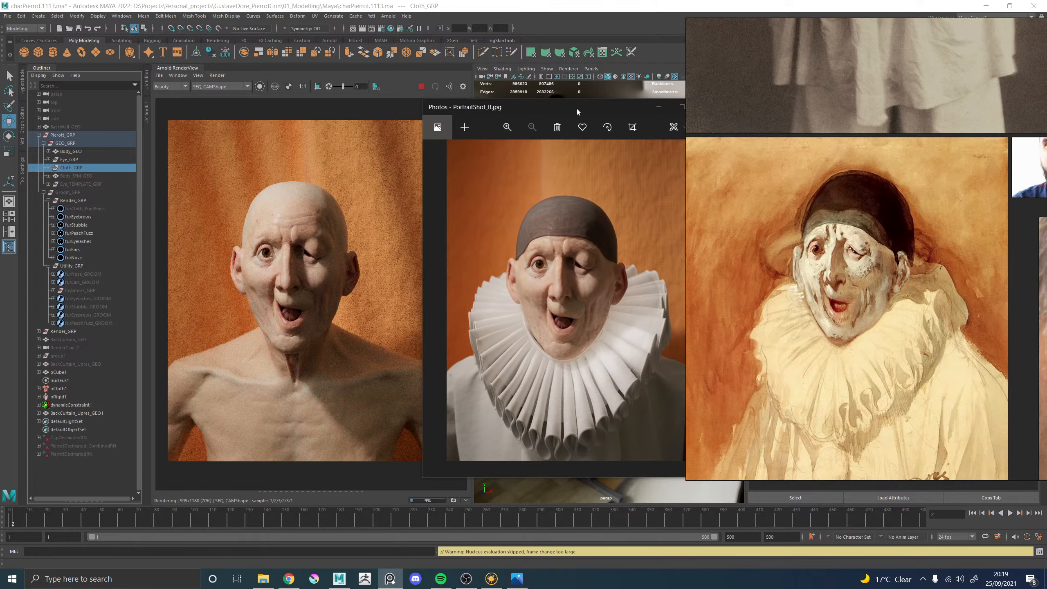
left_click_drag(577, 108, 566, 107)
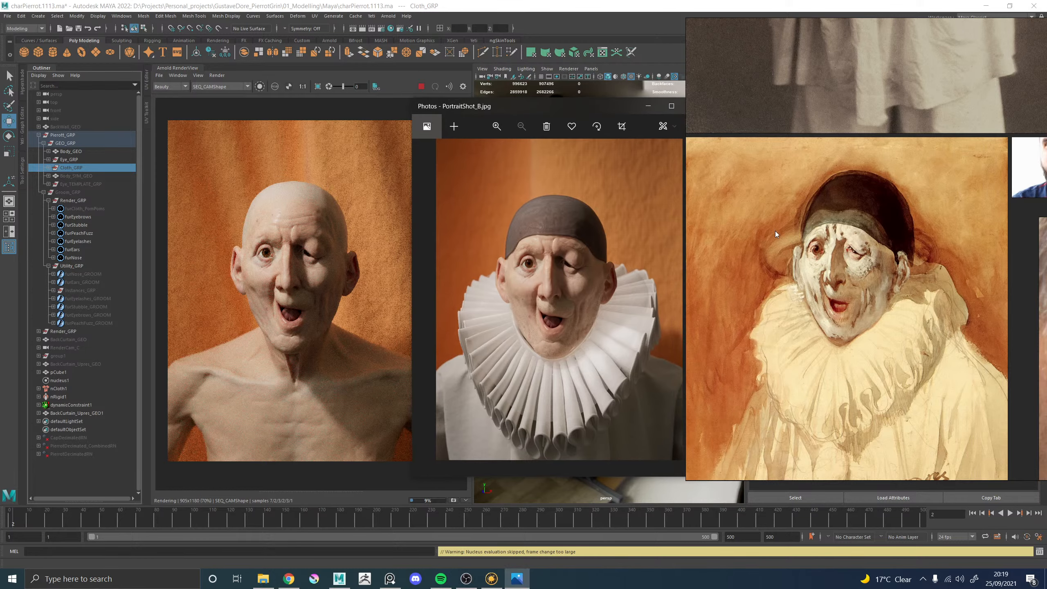
Examine the curtain's fabric in the render, isolate a render region beside the head, and stop the render
scroll(340, 212, "down", 2)
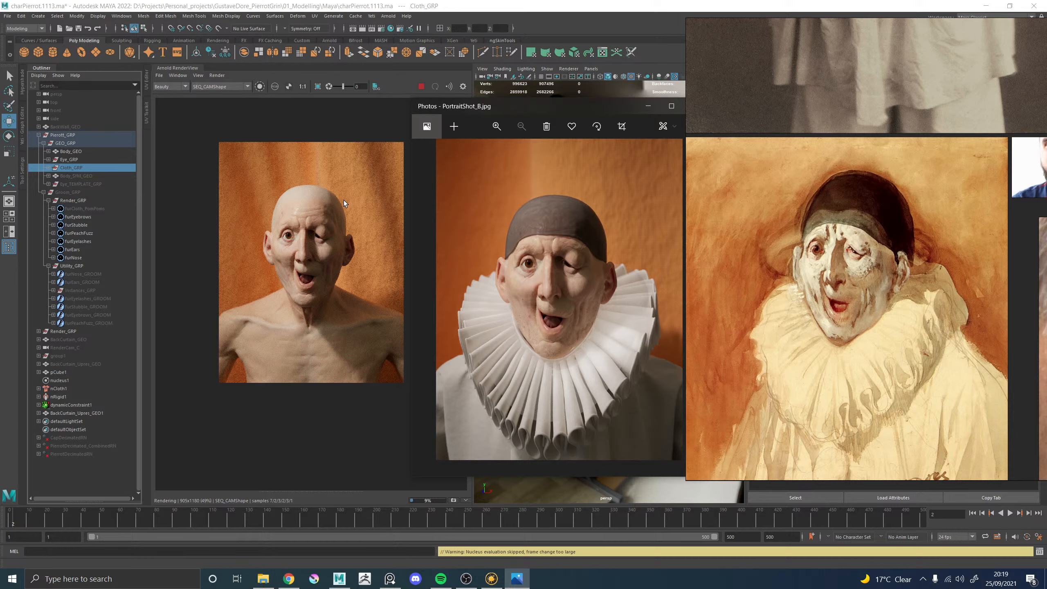
scroll(344, 201, "up", 1)
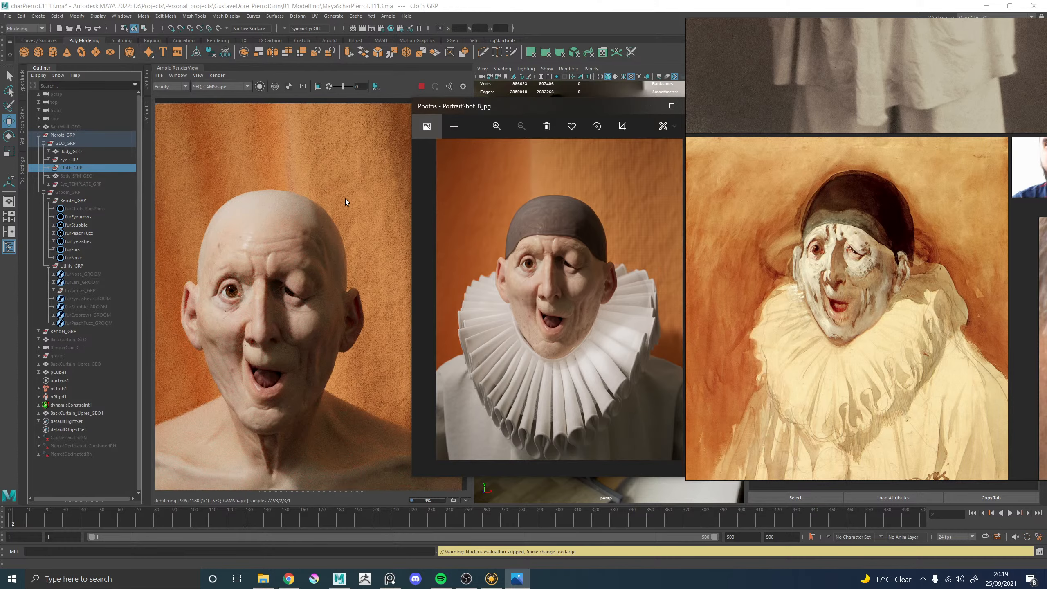
scroll(352, 200, "down", 1)
middle_click_drag(387, 223, 341, 227)
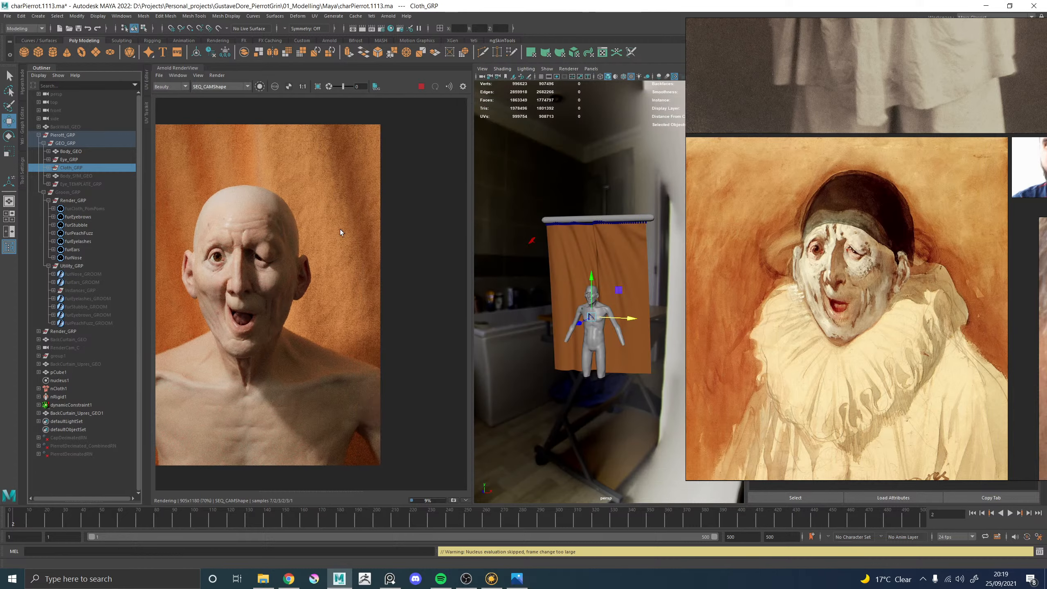
scroll(339, 225, "up", 1)
left_click_drag(291, 166, 378, 237, "shift")
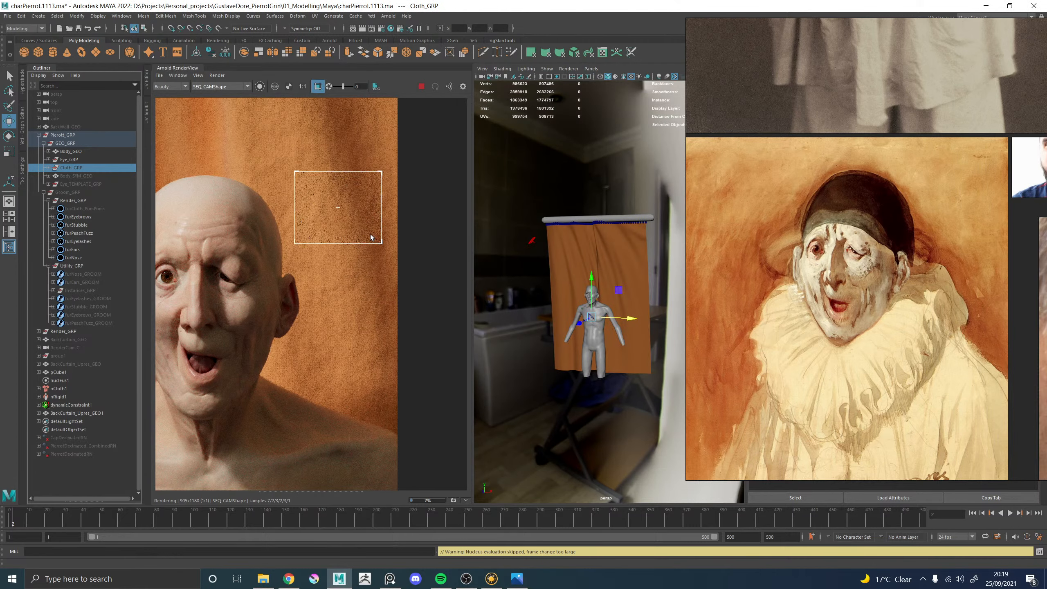
left_click(421, 86)
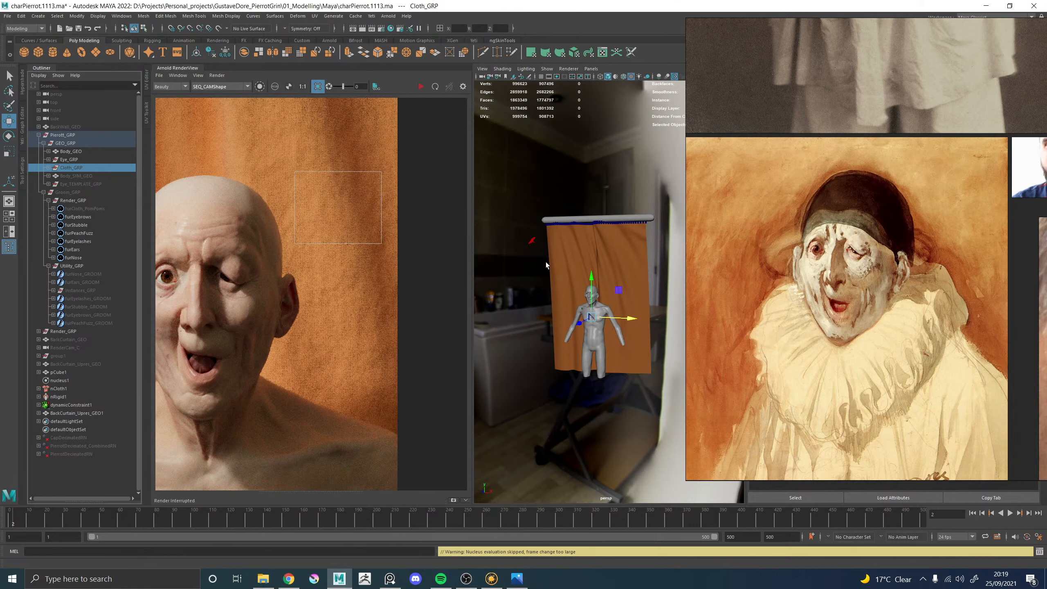
Delete the old BackCurtain_Upres_GEO along with pCube1, nucleus1, nCloth1, nRigid1 and dynamicConstraint1
left_click(614, 251)
left_click(97, 414)
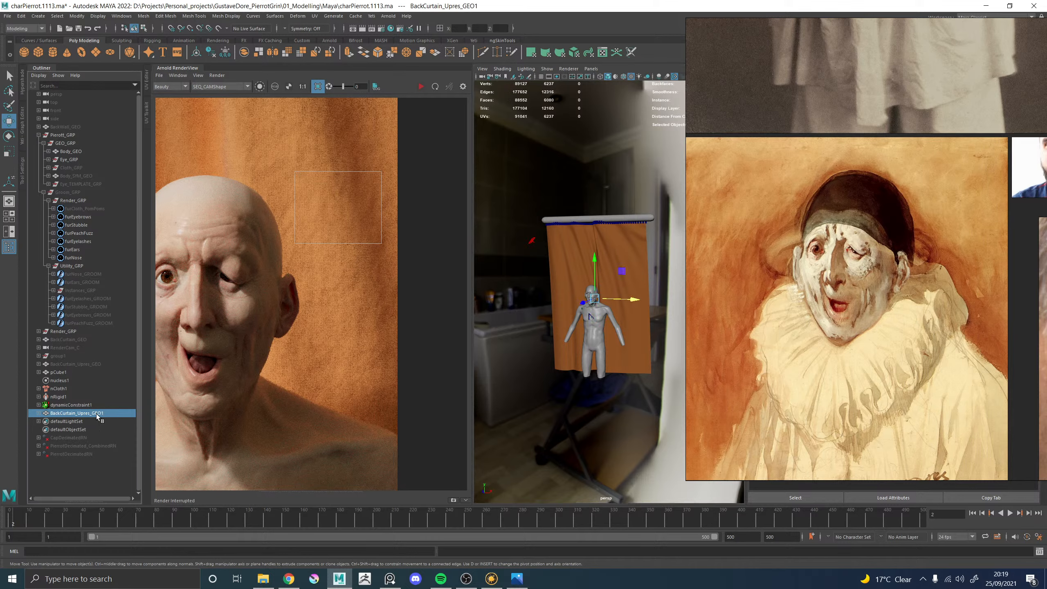
left_click(72, 363)
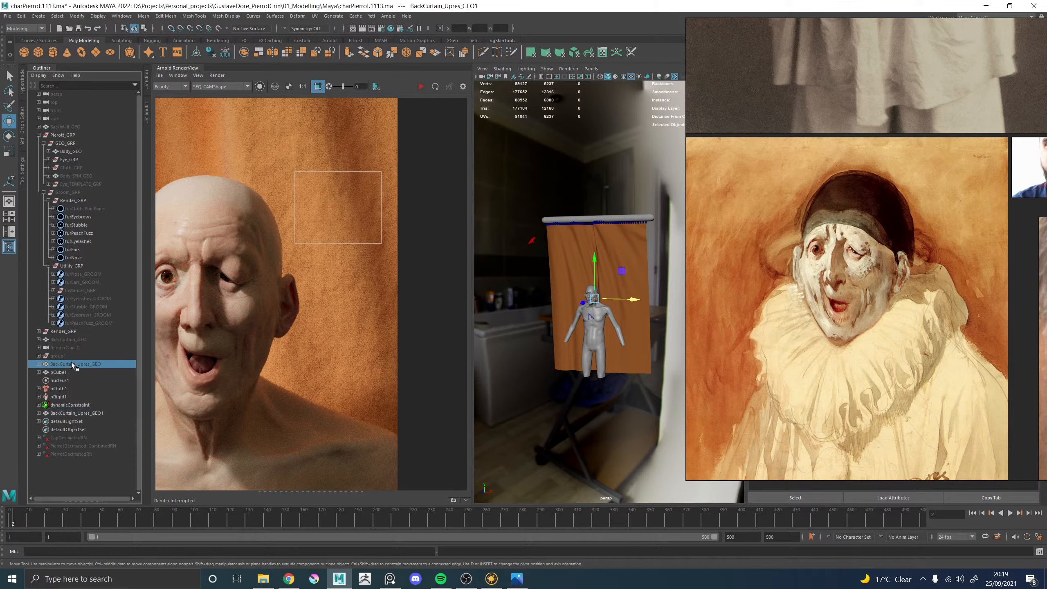
left_click(60, 372, "ctrl")
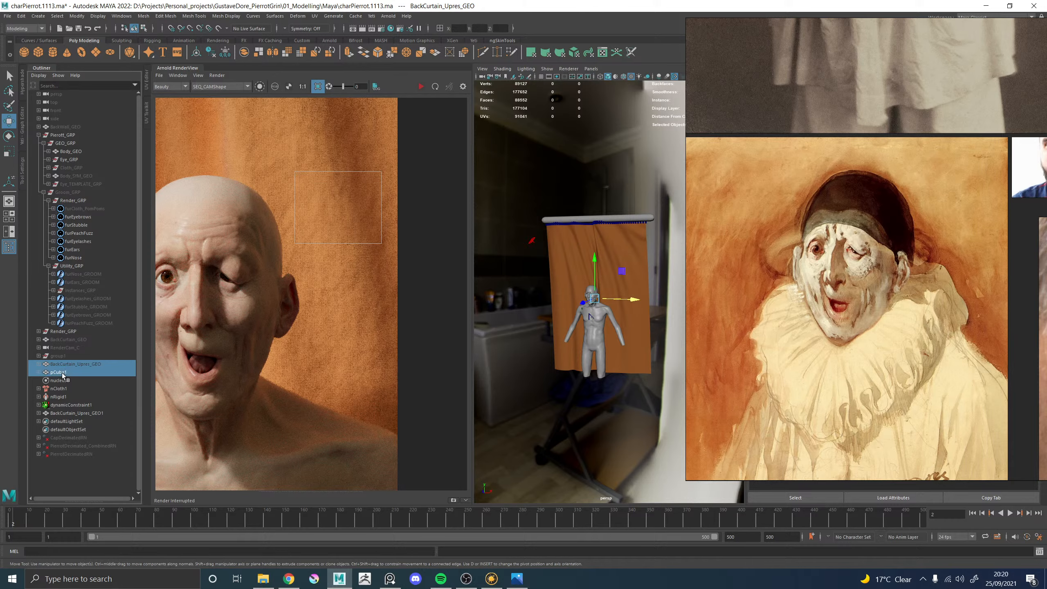
left_click(64, 381, "ctrl")
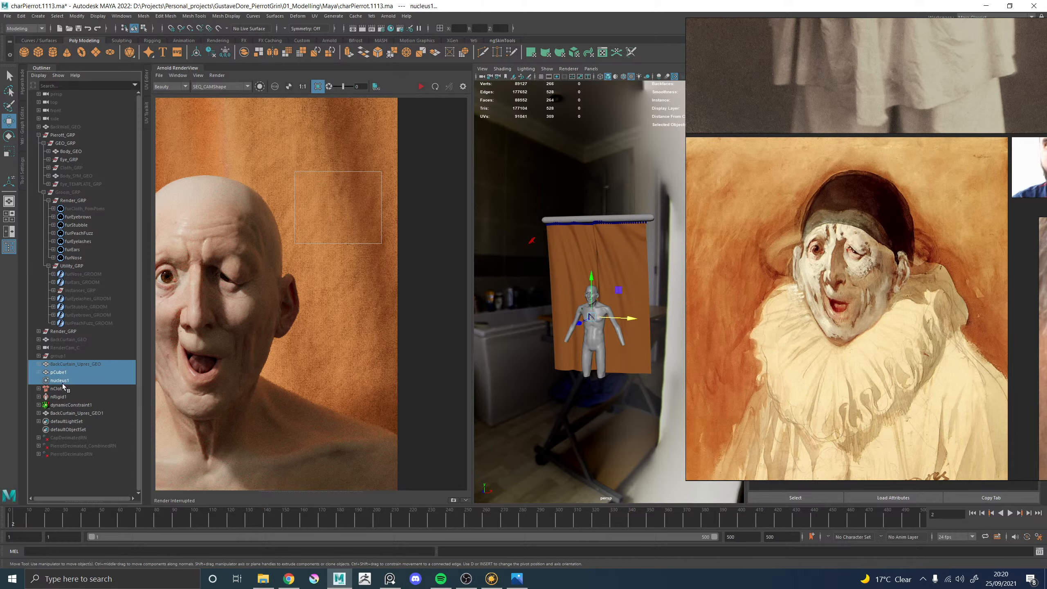
left_click(62, 387, "ctrl")
left_click(59, 396, "ctrl")
left_click(58, 404, "ctrl")
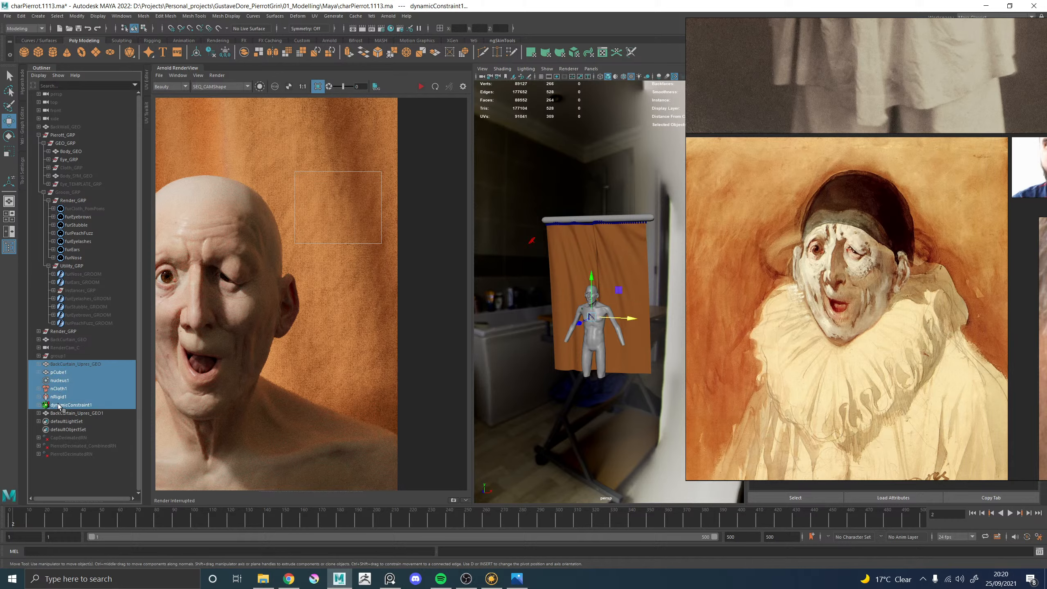
key("Delete")
Rename the frozen curtain duplicate BackCurtain_Upres_GEO1 as BackCurtain_Upres_GEO
double_click(93, 365)
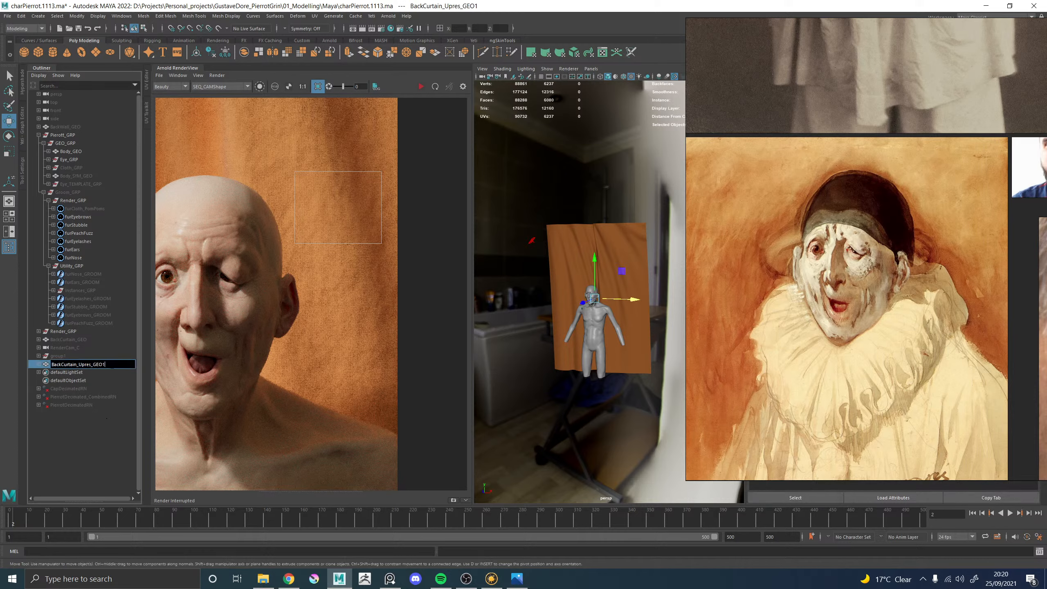
key("Return")
left_click(607, 242)
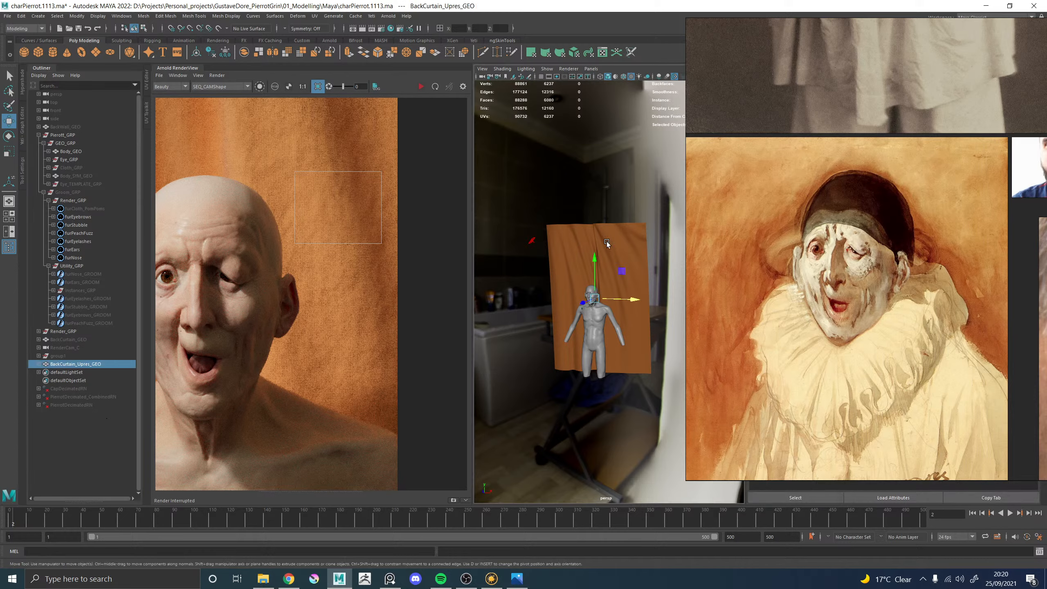
Set the render's test resolution to 100%, turn off the crop region and restart the render
left_click(196, 78)
mouse_move(222, 153)
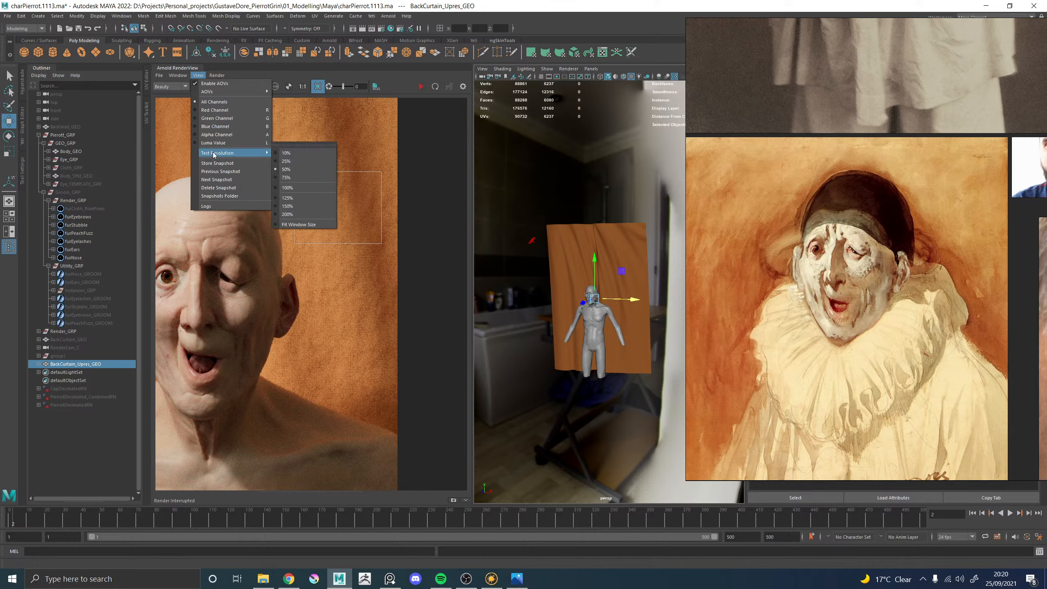
left_click(285, 189)
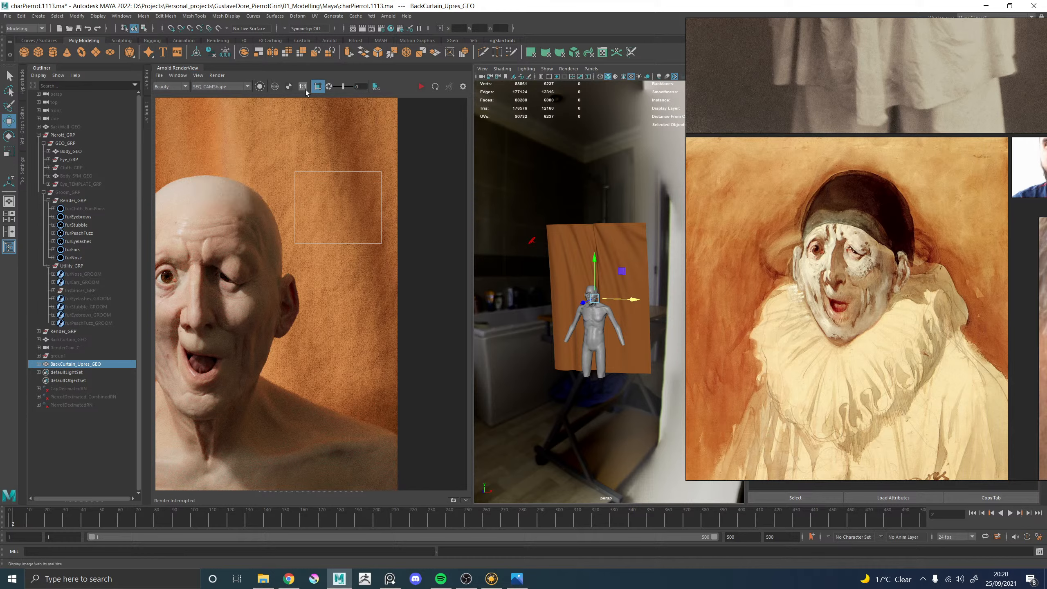
left_click(318, 87)
left_click(420, 86)
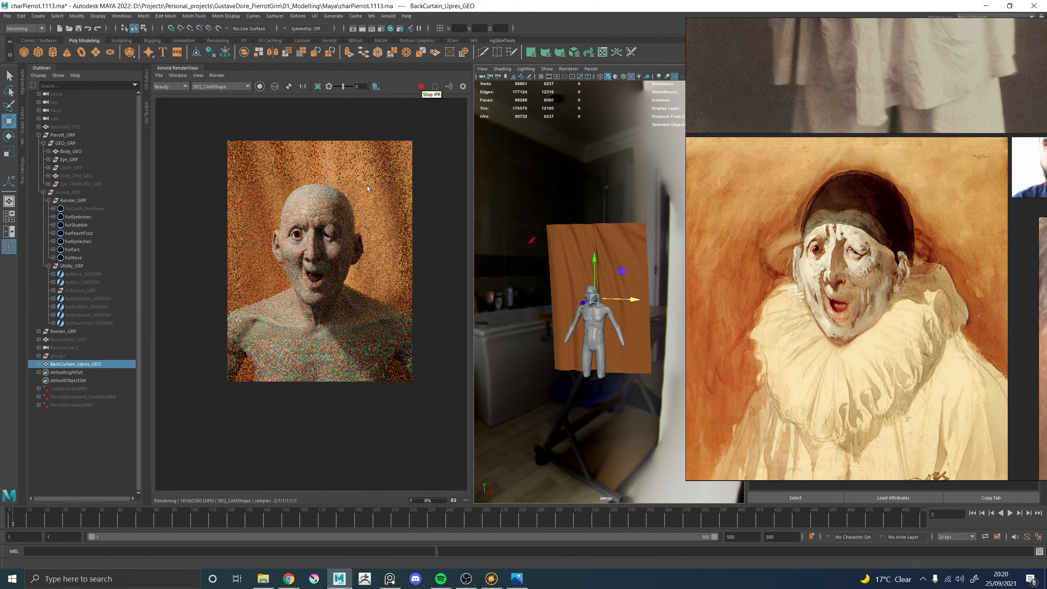
Give the render more room by hiding the scene hierarchy, and examine the curtain behind the body in the viewport and render
left_click(49, 68)
scroll(297, 205, "up", 2)
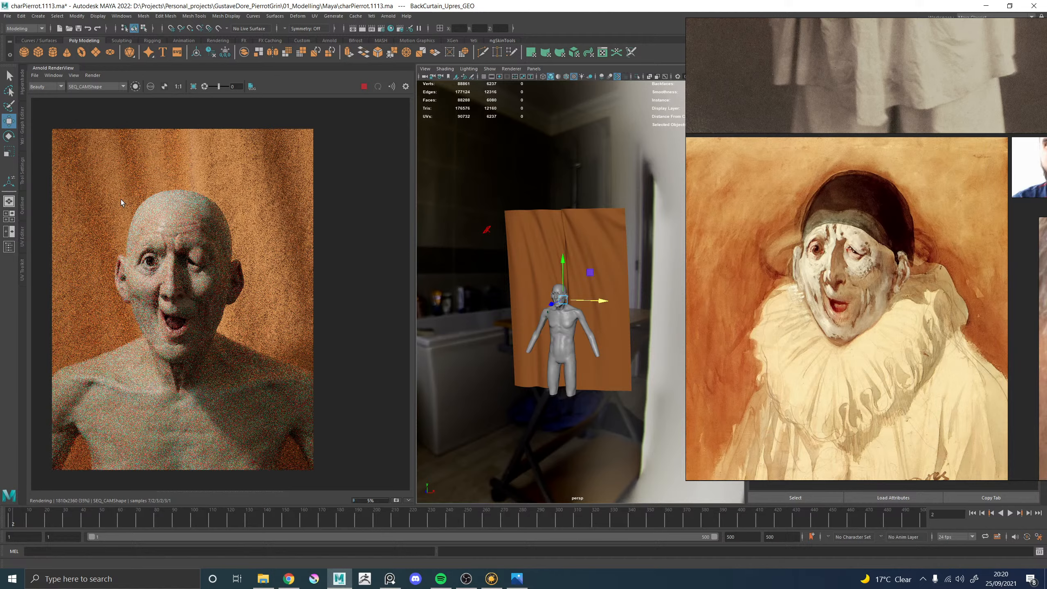
scroll(548, 329, "up", 5)
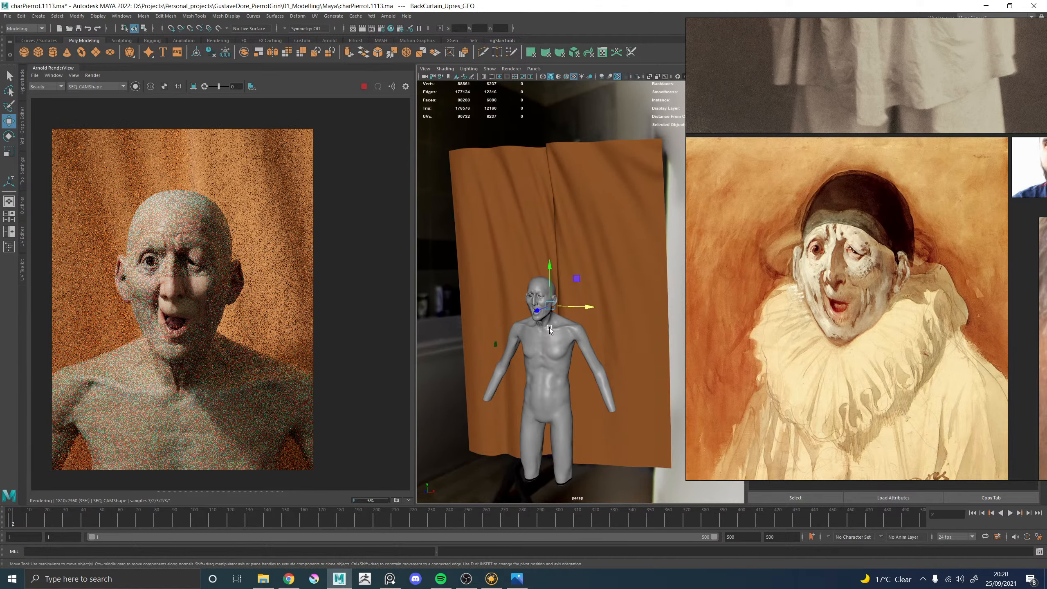
left_click_drag(515, 331, 618, 243, "alt")
right_click_drag(742, 264, 1046, 247)
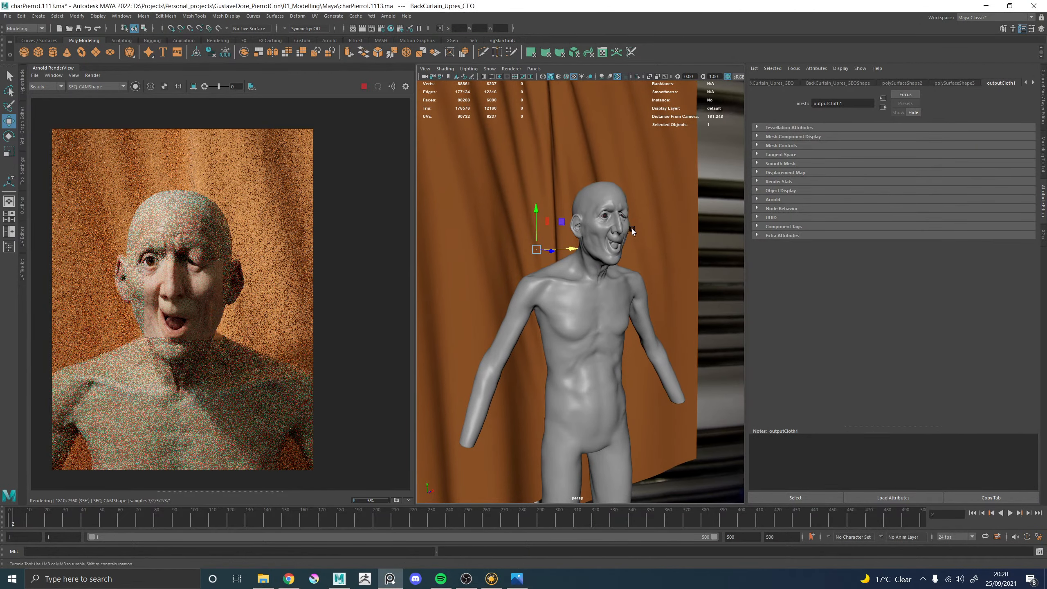
left_click_drag(632, 229, 612, 228, "alt")
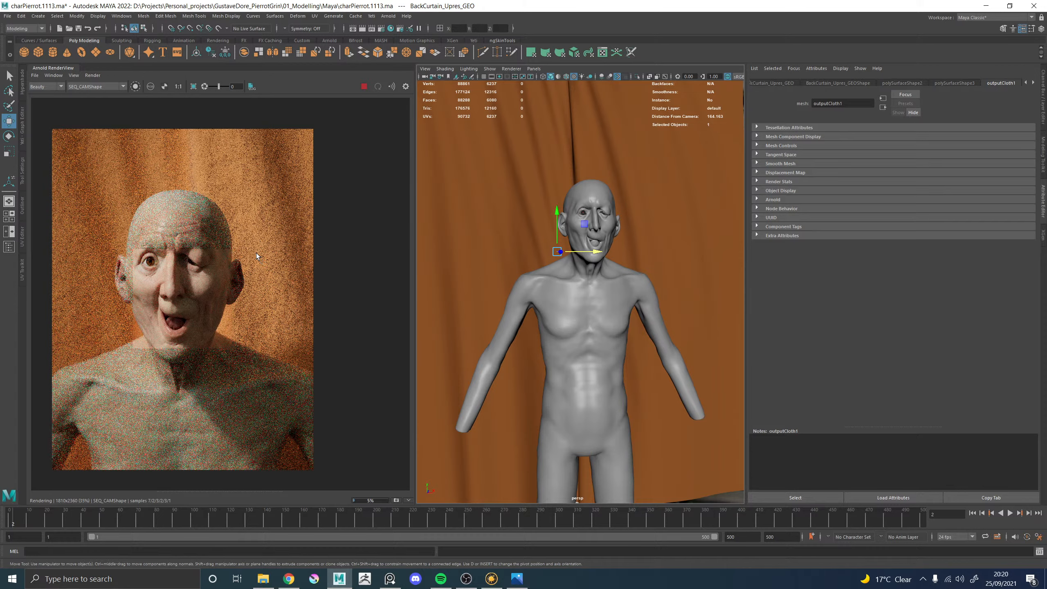
scroll(158, 336, "up", 2)
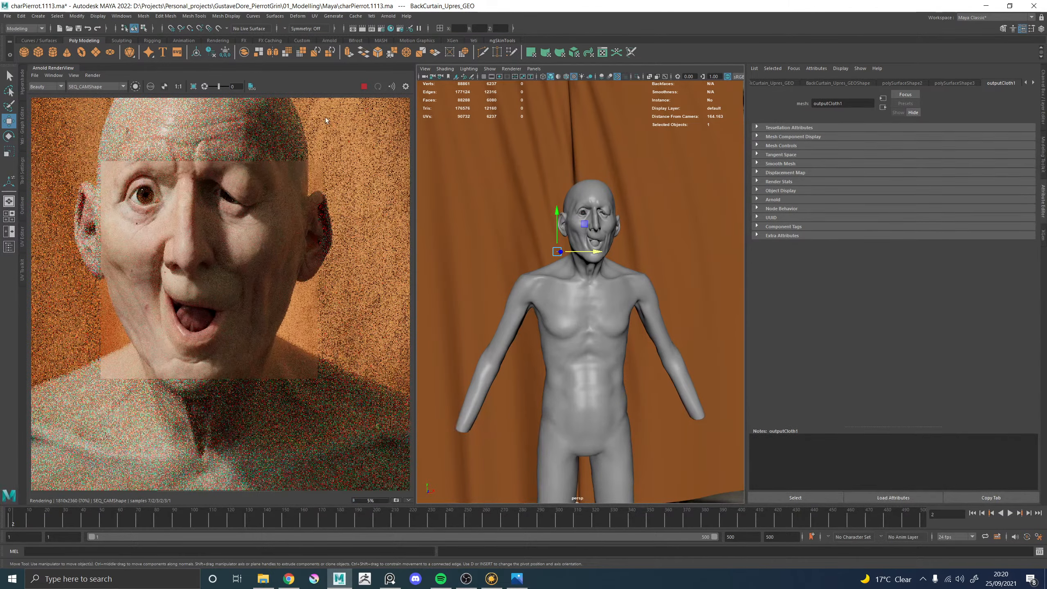
Stop the render, unhide Groom_GRP in the scene hierarchy and save the scene
left_click(364, 86)
left_click(9, 247)
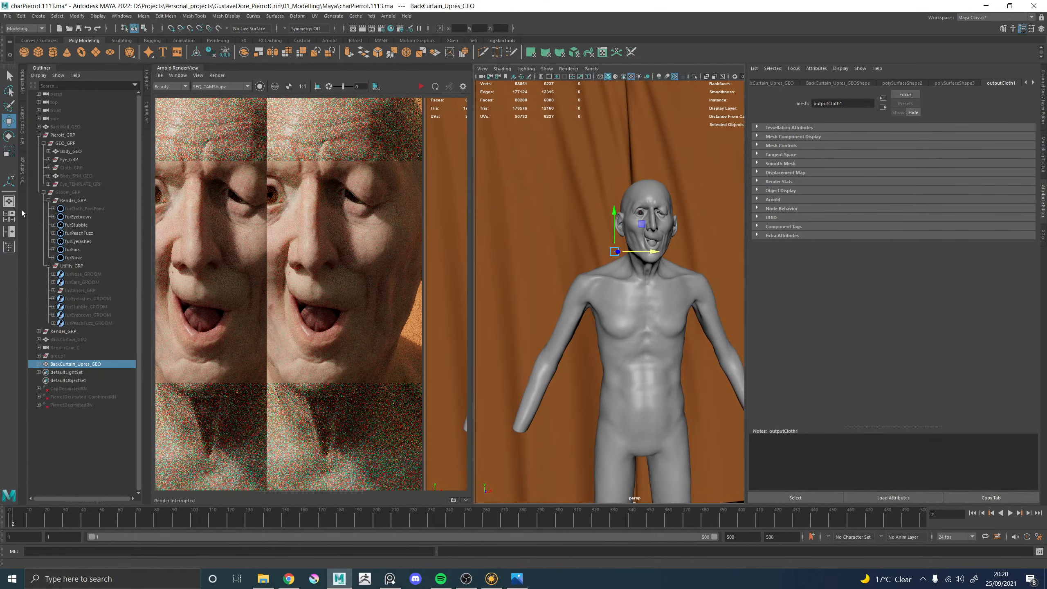
left_click(75, 192)
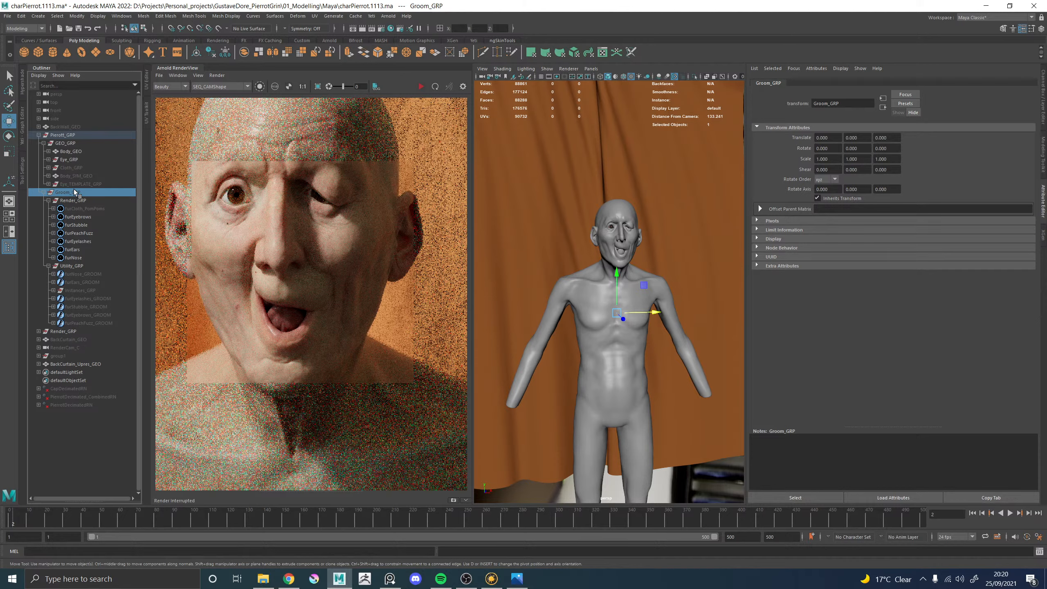
key("h")
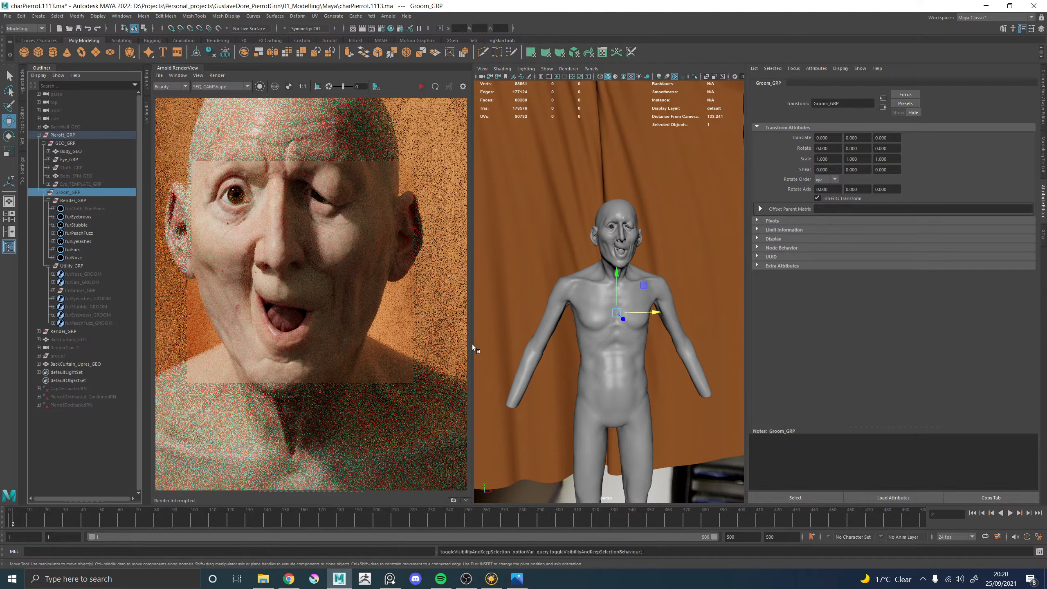
left_click(683, 230)
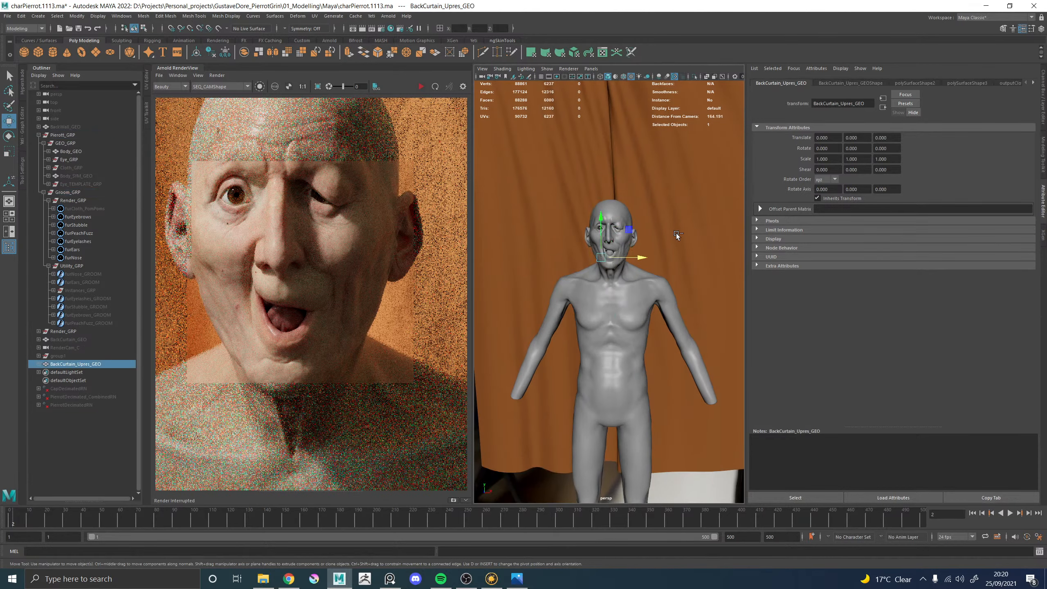
key("ctrl+s")
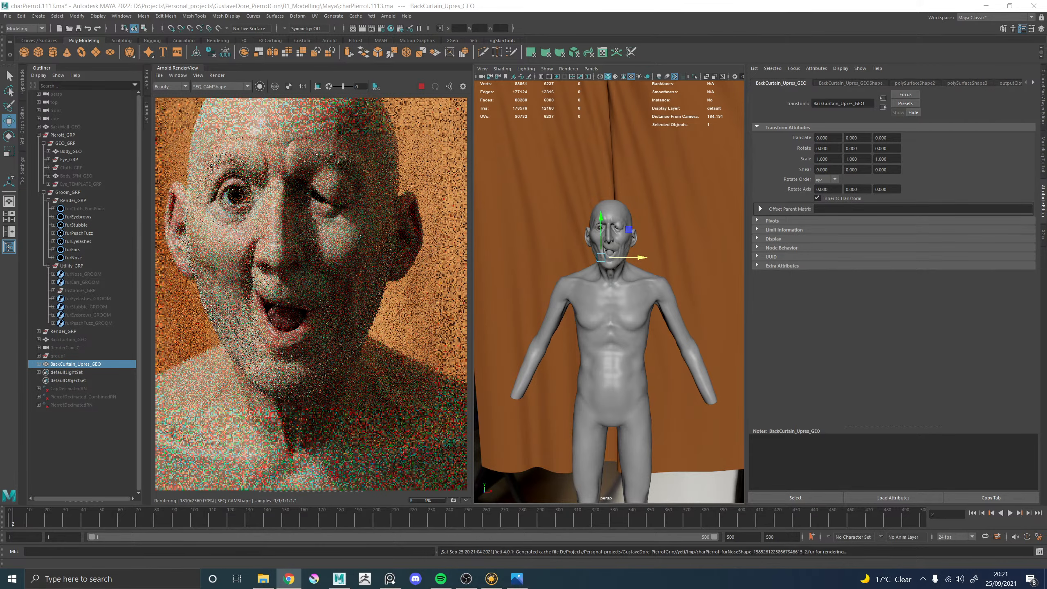
Bring PortraitShot_B.jpg back up in Photos beside the render and compare its background with the new curtain folds
scroll(322, 297, "down", 4)
scroll(322, 297, "up", 2)
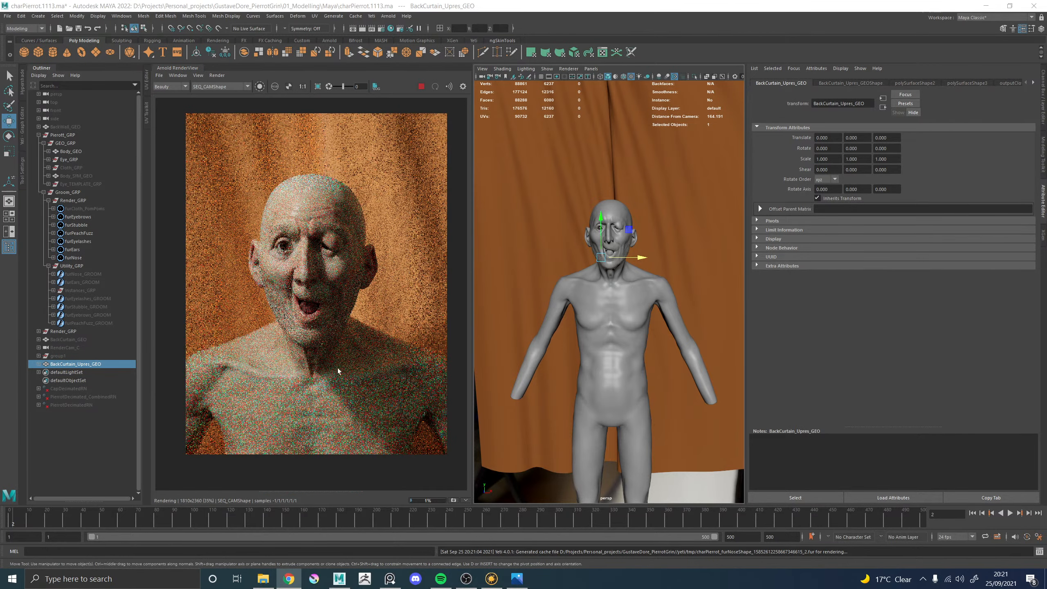
left_click(517, 579)
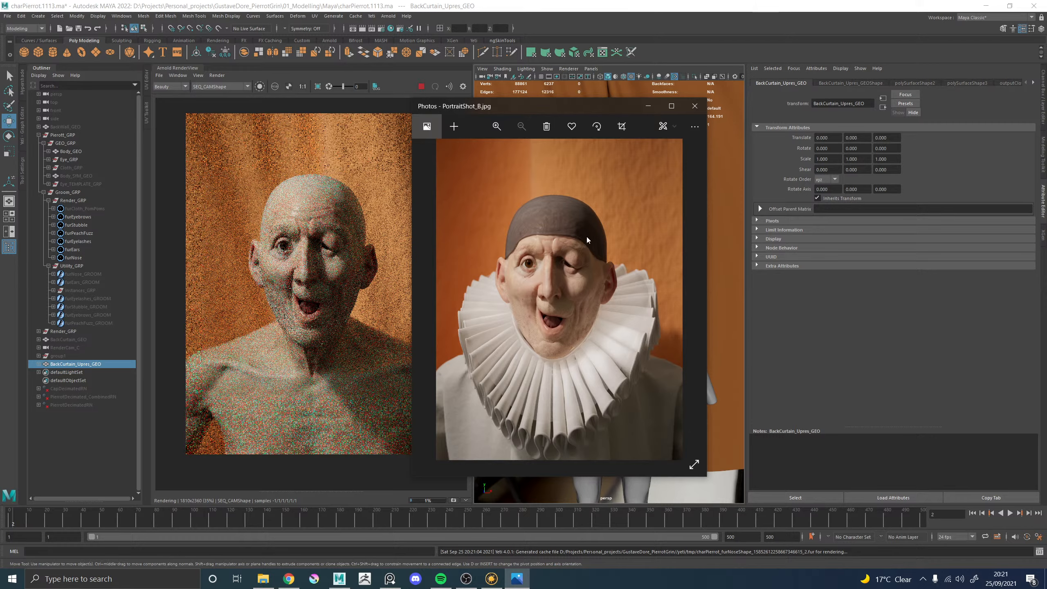
left_click_drag(541, 110, 587, 97)
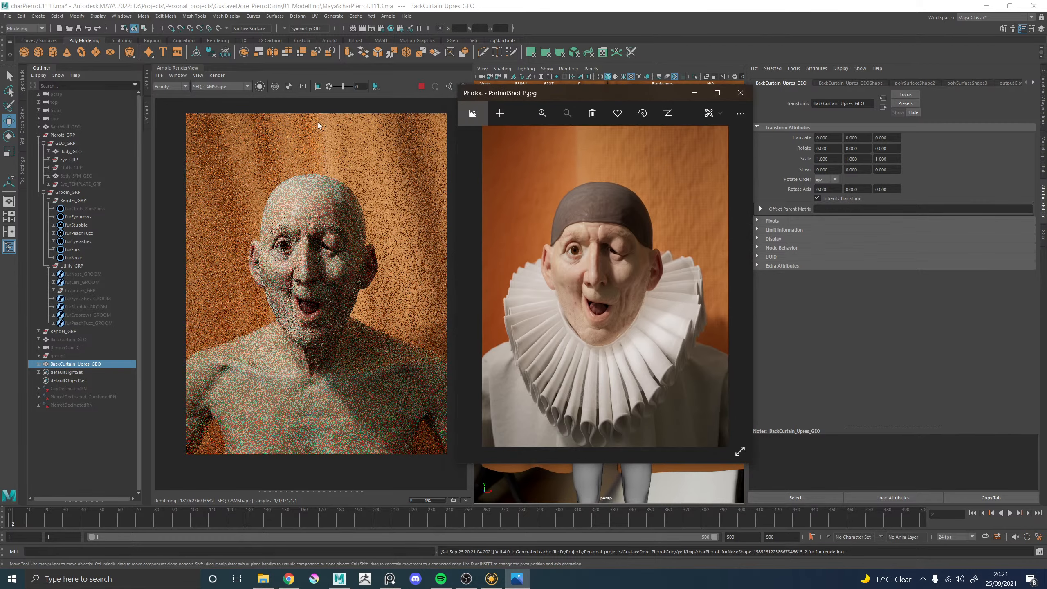
scroll(328, 149, "up", 3)
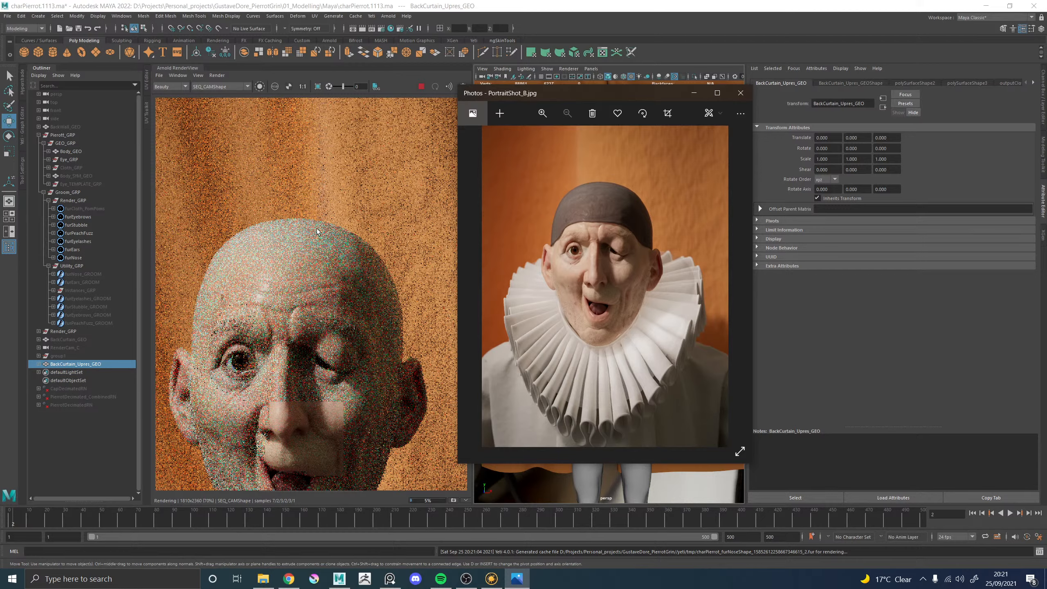
scroll(313, 173, "down", 3)
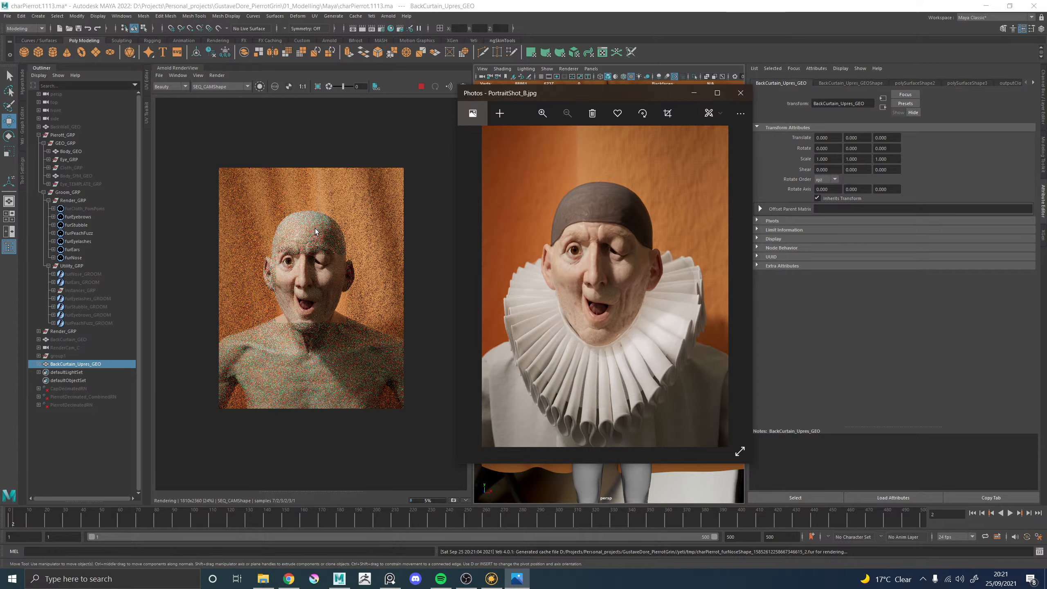
scroll(279, 219, "up", 1)
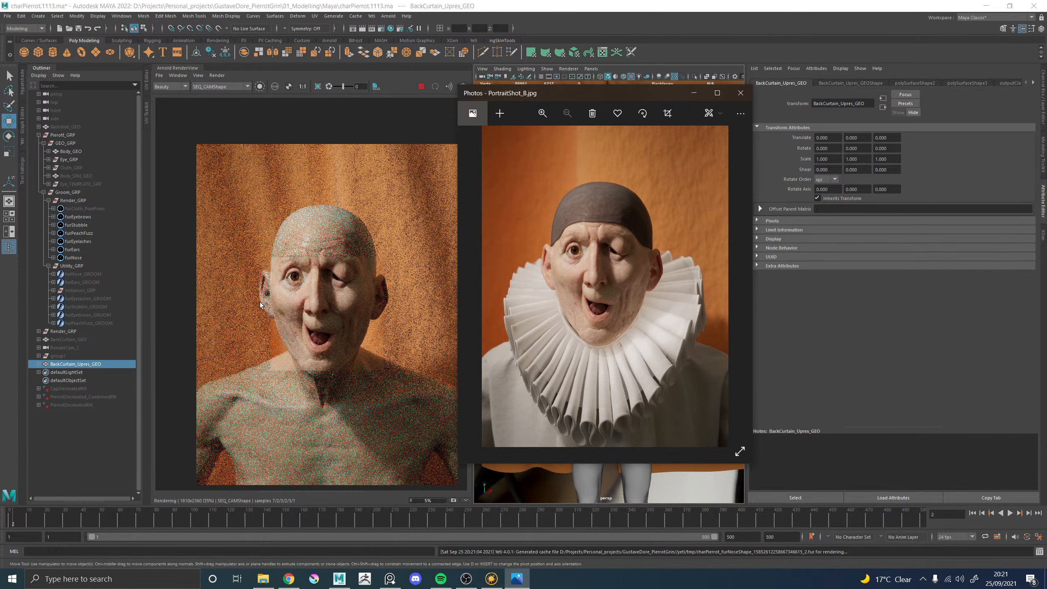
Examine the background fabric's weave above the black cap in PortraitShot_B.jpg at close range
scroll(688, 192, "up", 5)
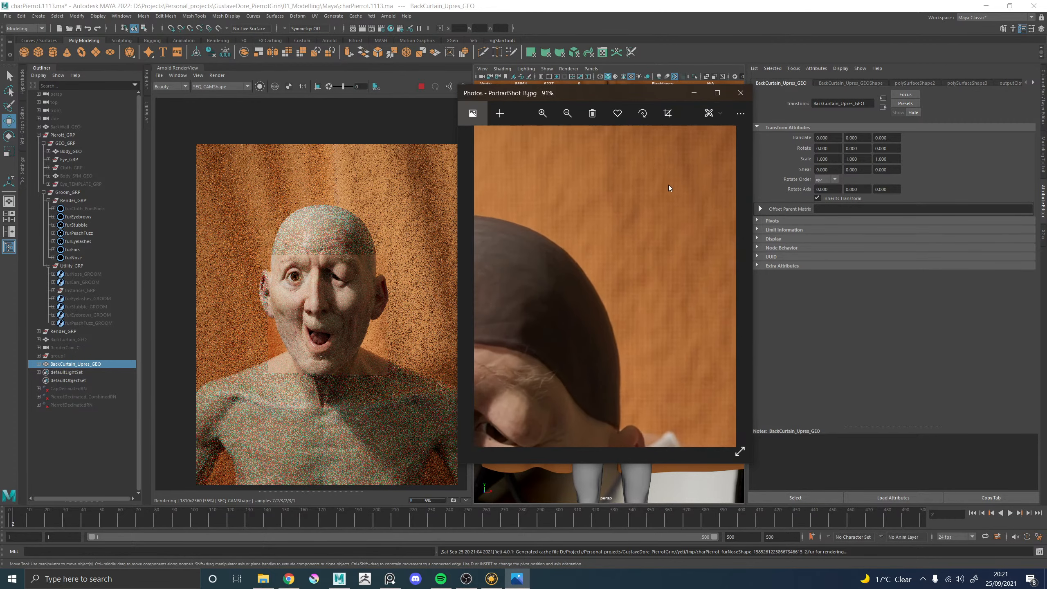
scroll(621, 181, "up", 2)
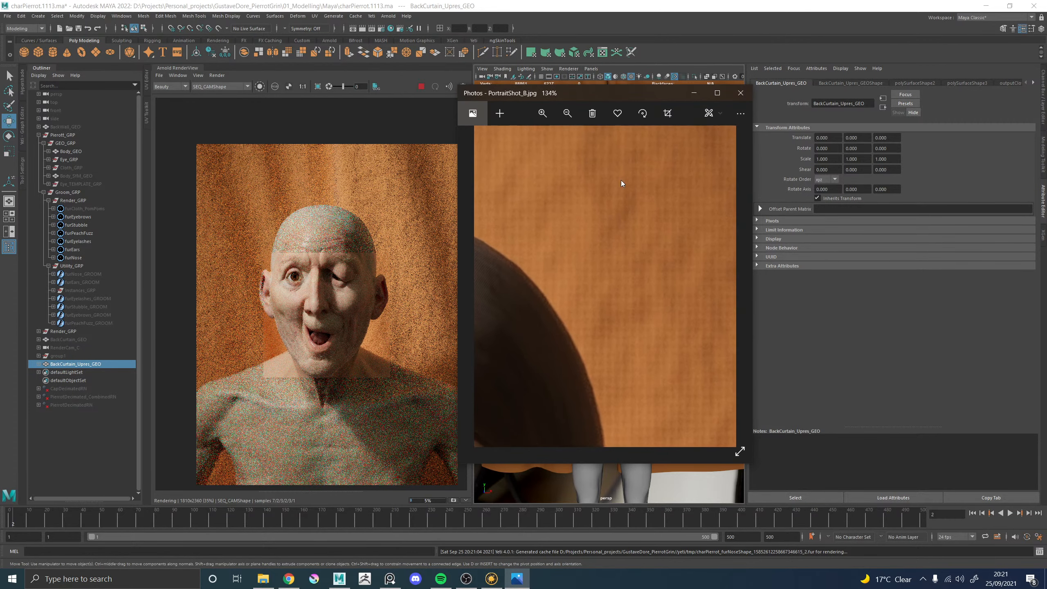
scroll(636, 218, "down", 1)
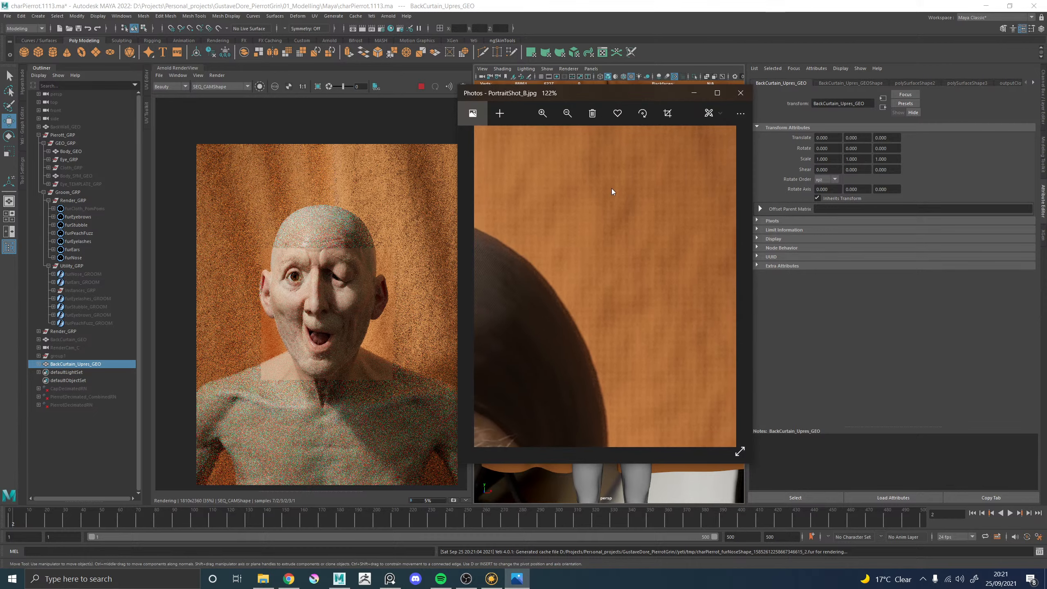
scroll(648, 266, "down", 2)
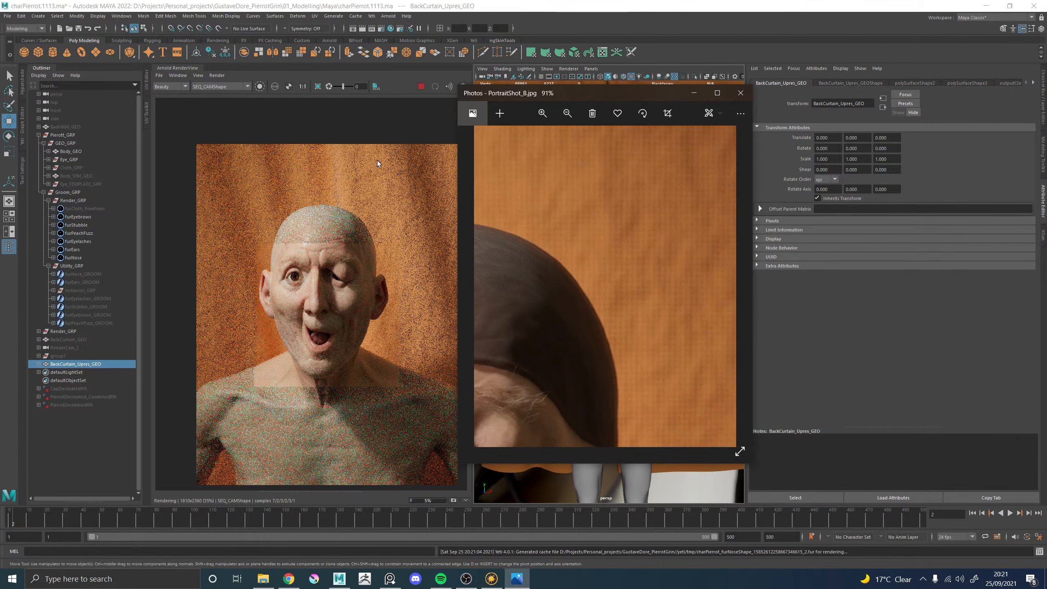
Compare the rendered head and curtain at full-frame and closer range with PortraitShot_B.jpg open beside the render
scroll(349, 202, "down", 2)
scroll(354, 199, "up", 2)
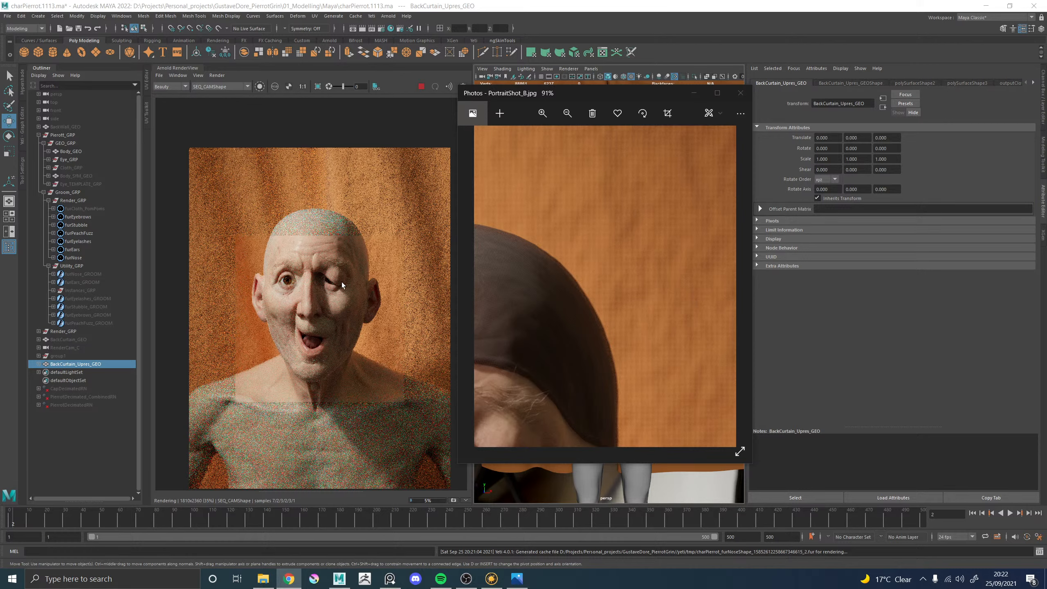
scroll(339, 277, "down", 1)
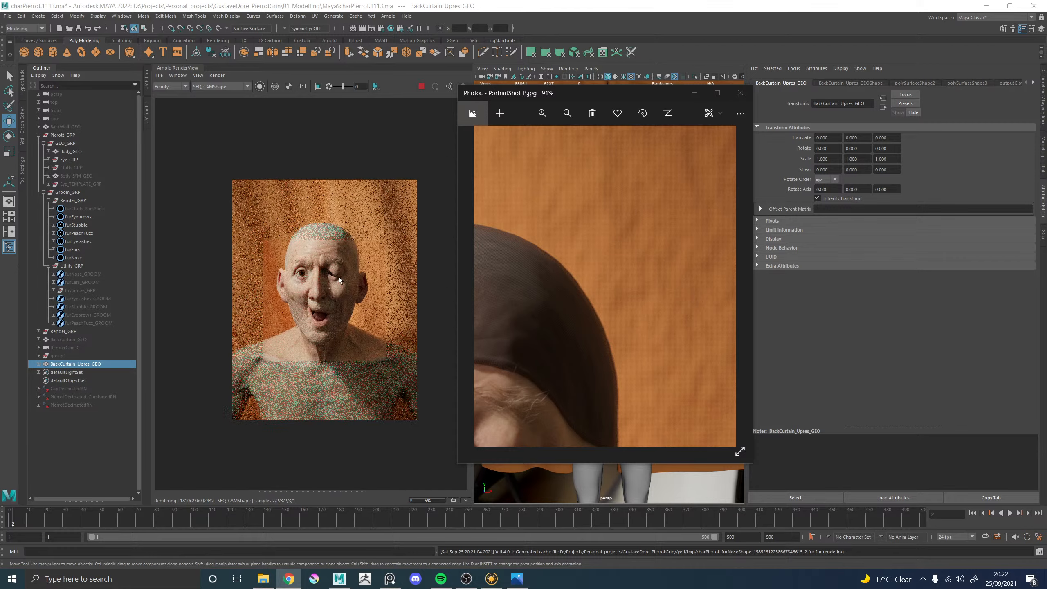
scroll(352, 285, "up", 1)
scroll(330, 299, "up", 1)
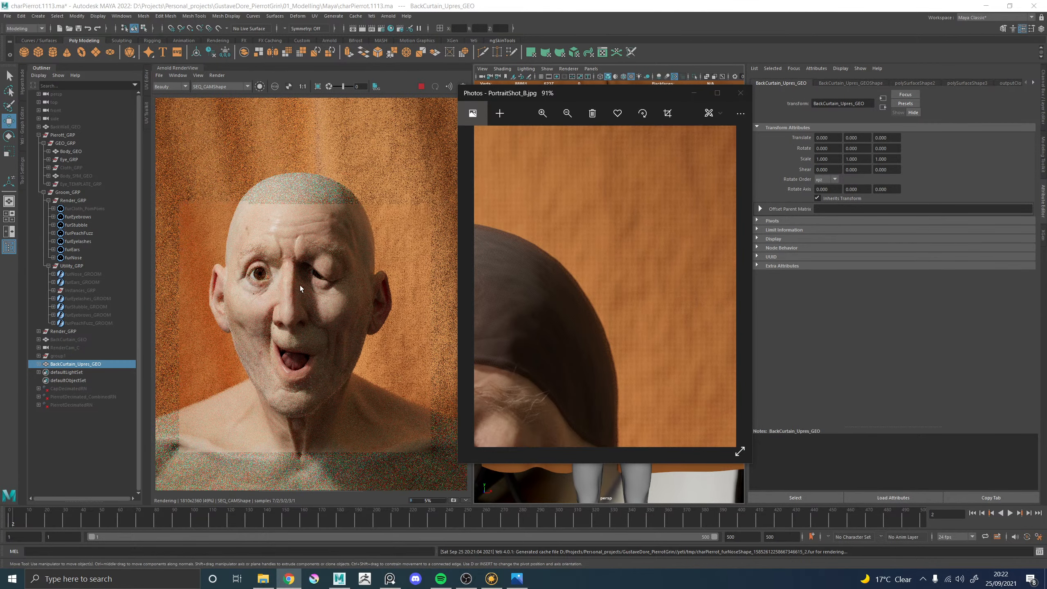
Bring Maya in front of the photo and examine the face, shoulders and curtain lighting in the refining render
middle_click_drag(235, 281, 259, 264)
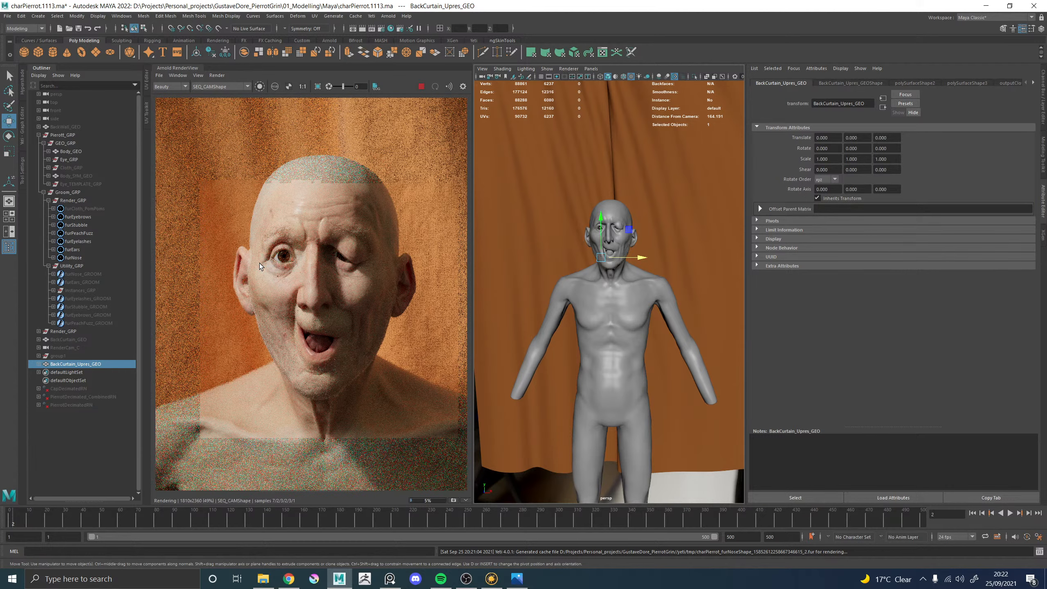
scroll(259, 264, "down", 1)
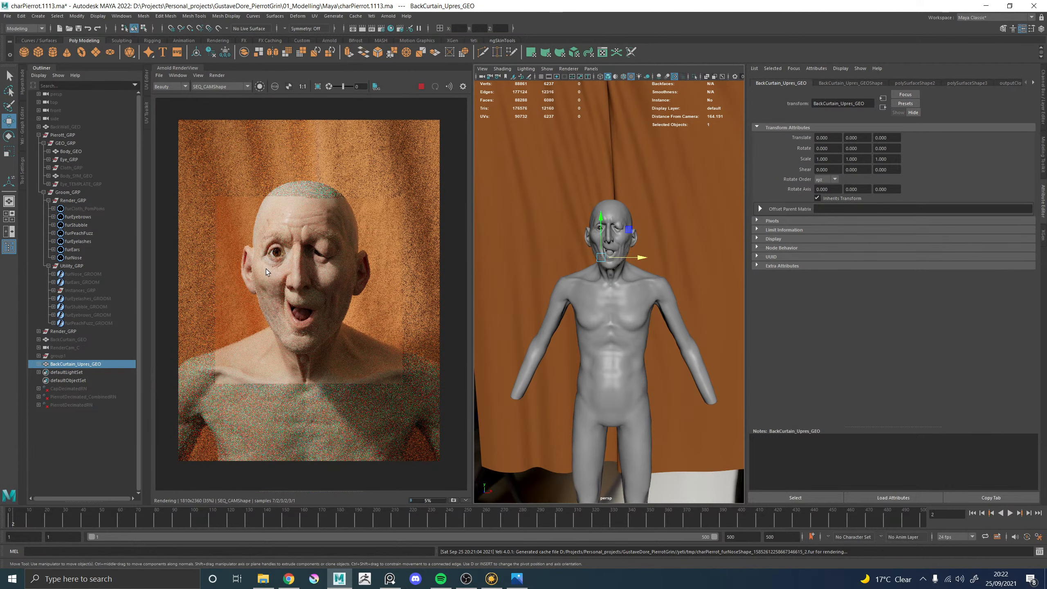
scroll(272, 367, "up", 2)
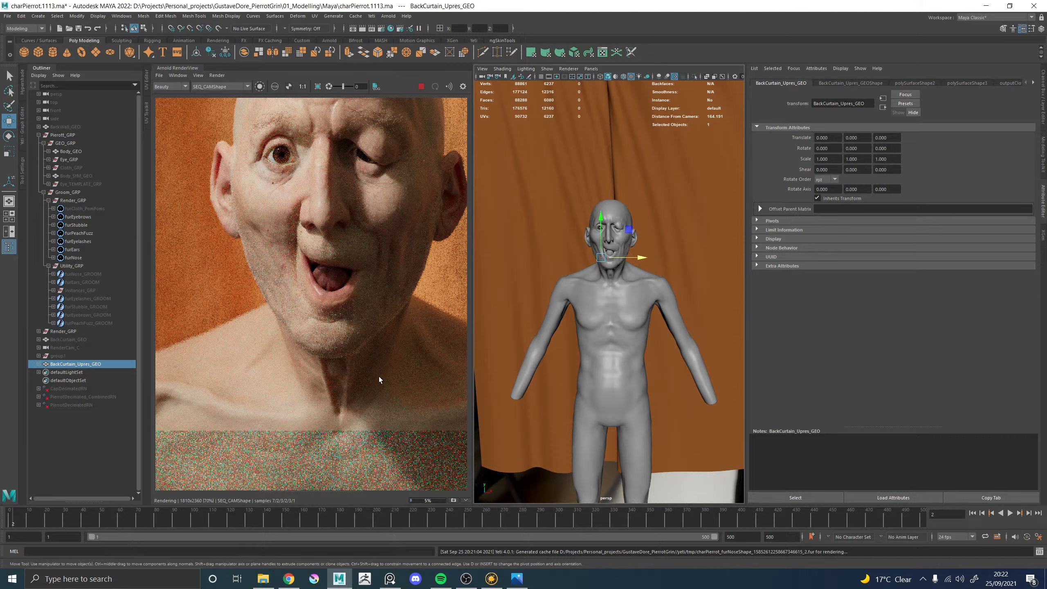
scroll(379, 377, "down", 2)
scroll(413, 373, "up", 1)
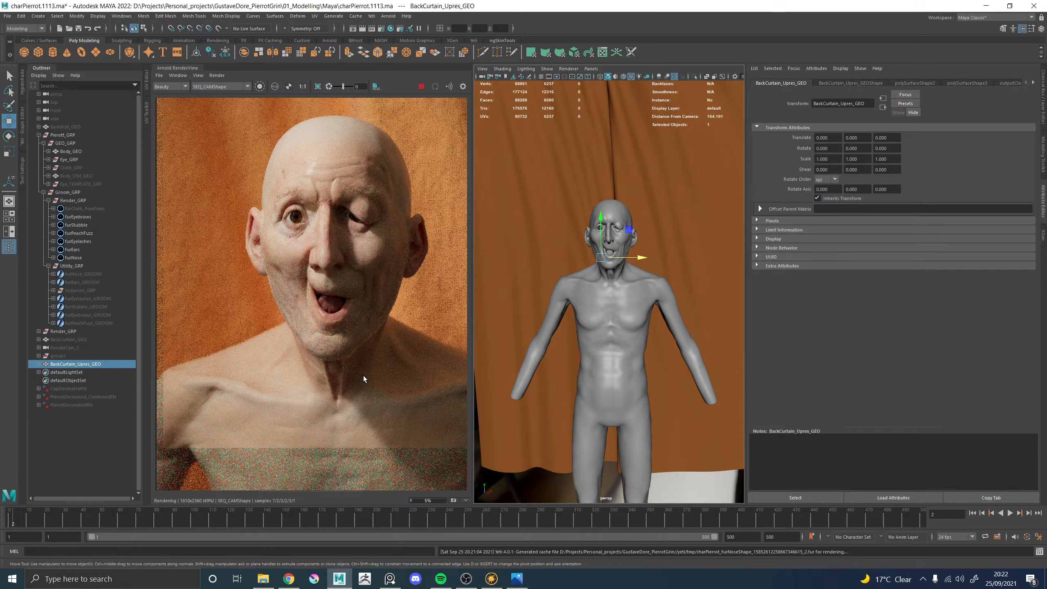
scroll(355, 288, "down", 1)
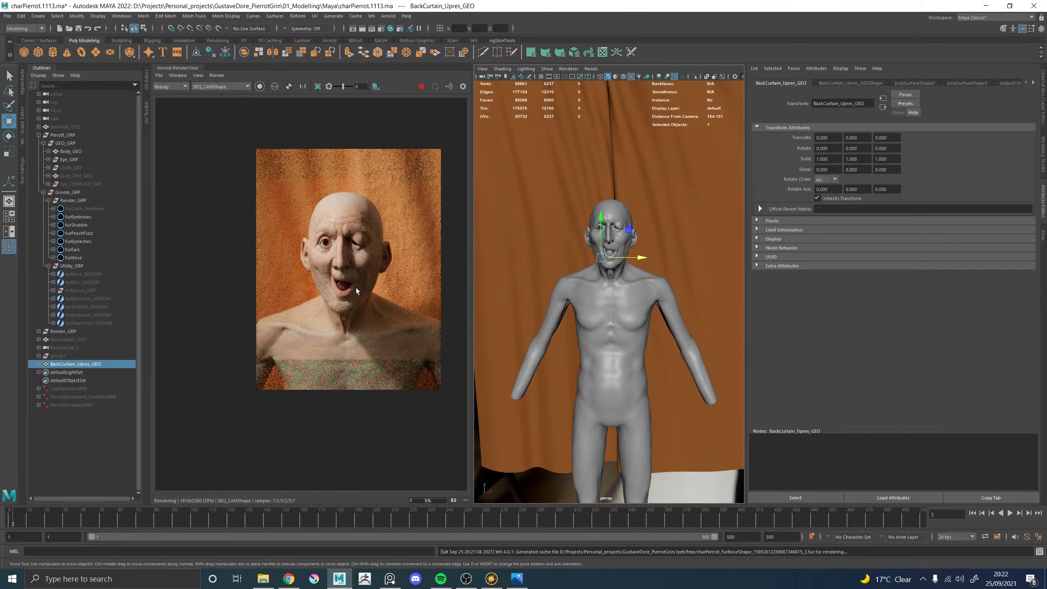
scroll(386, 290, "up", 2)
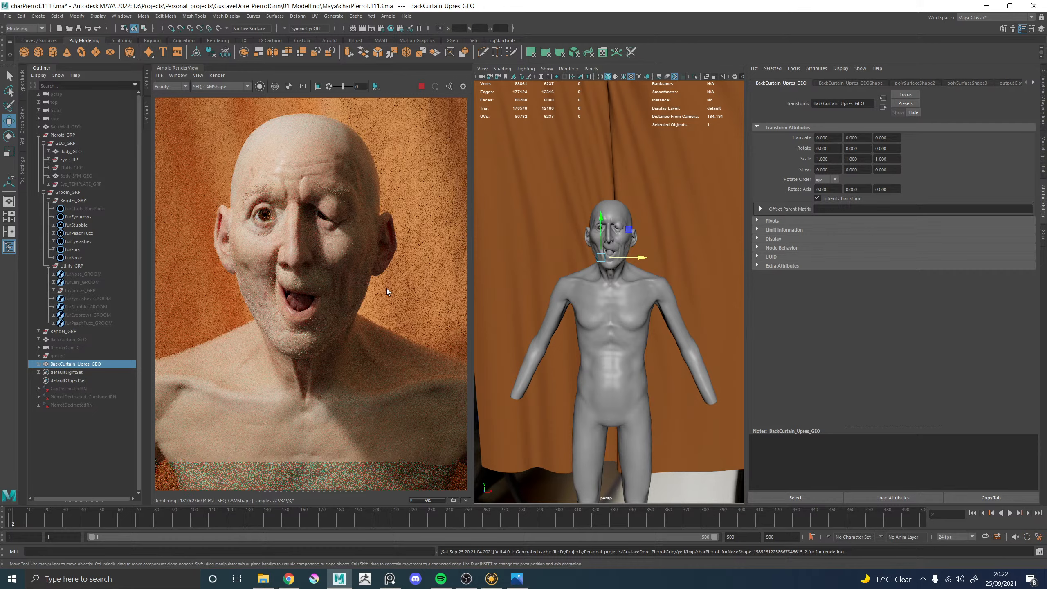
scroll(387, 289, "down", 2)
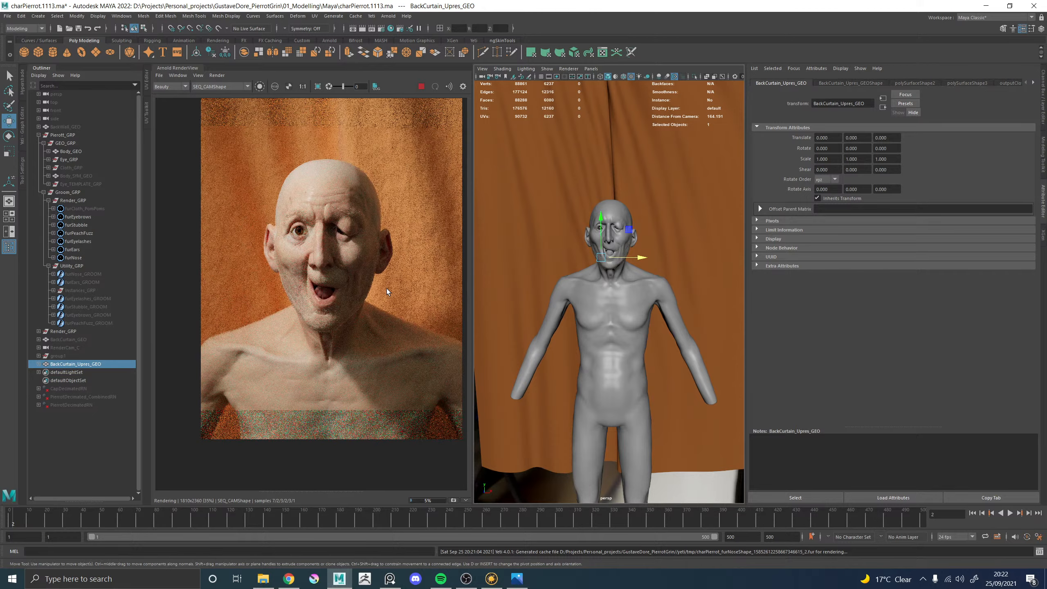
scroll(379, 295, "up", 2)
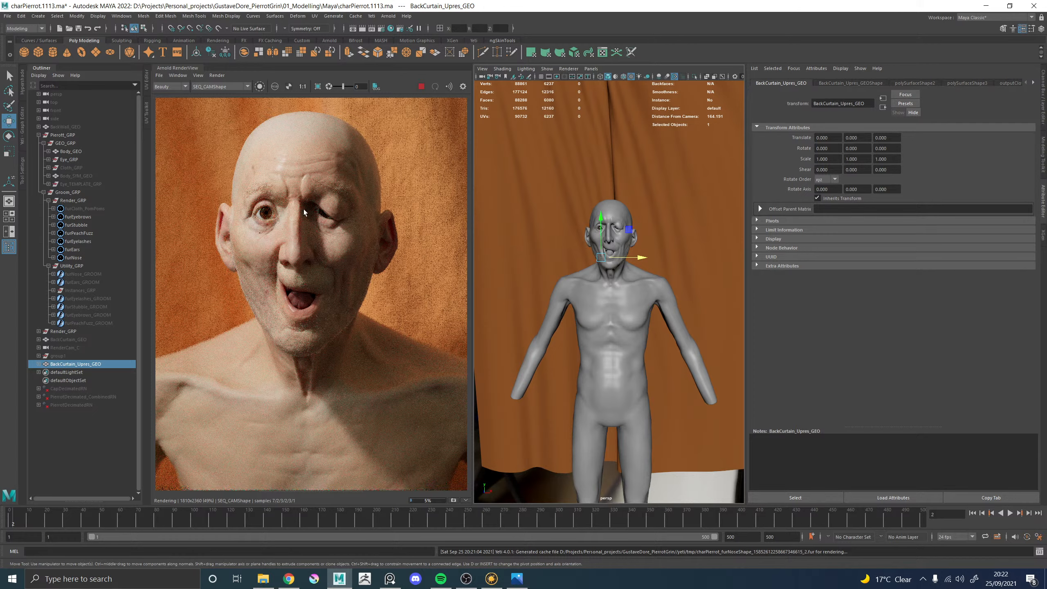
scroll(287, 221, "down", 2)
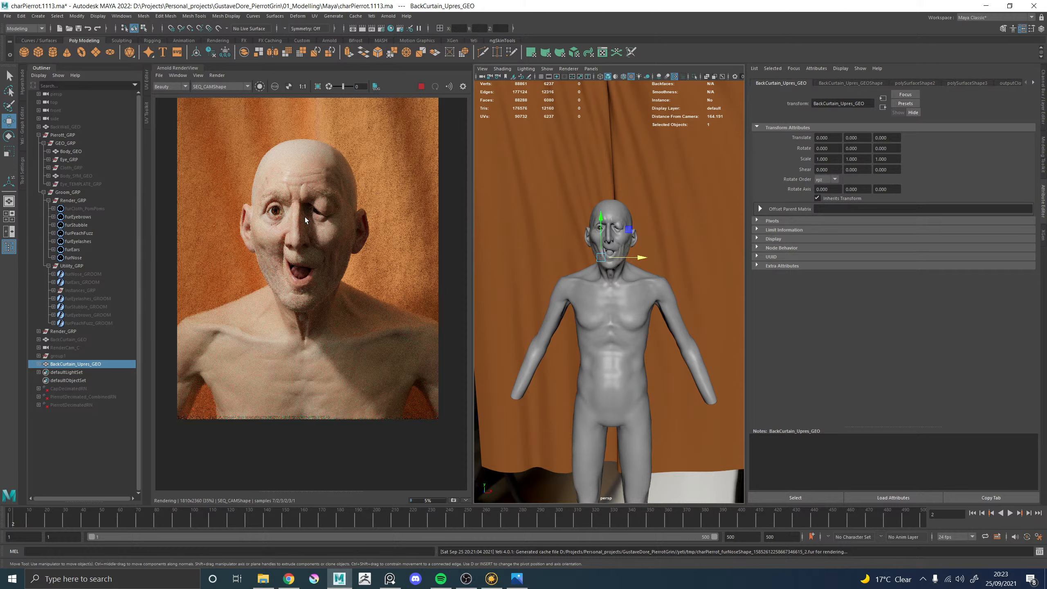
Turn on Show Render Tiles in the Arnold RenderView while framing the face closely
scroll(295, 201, "up", 2)
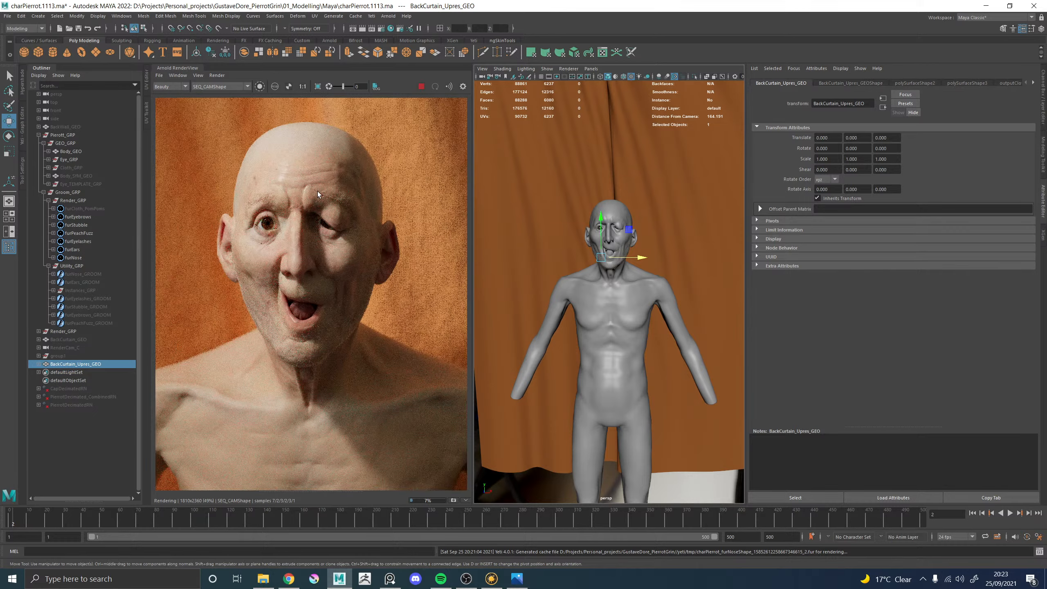
scroll(322, 231, "up", 2)
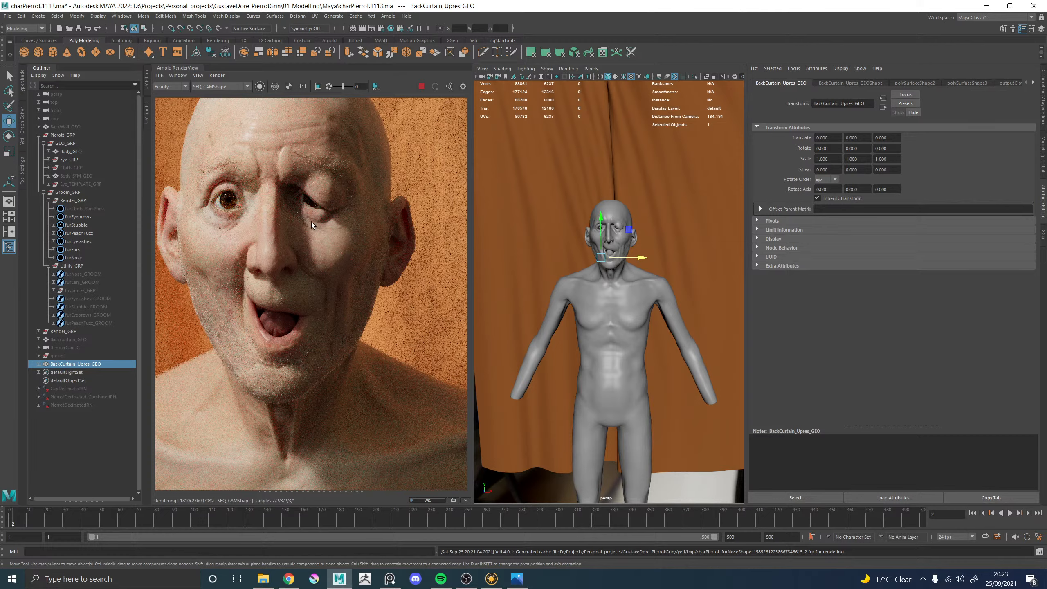
left_click(177, 75)
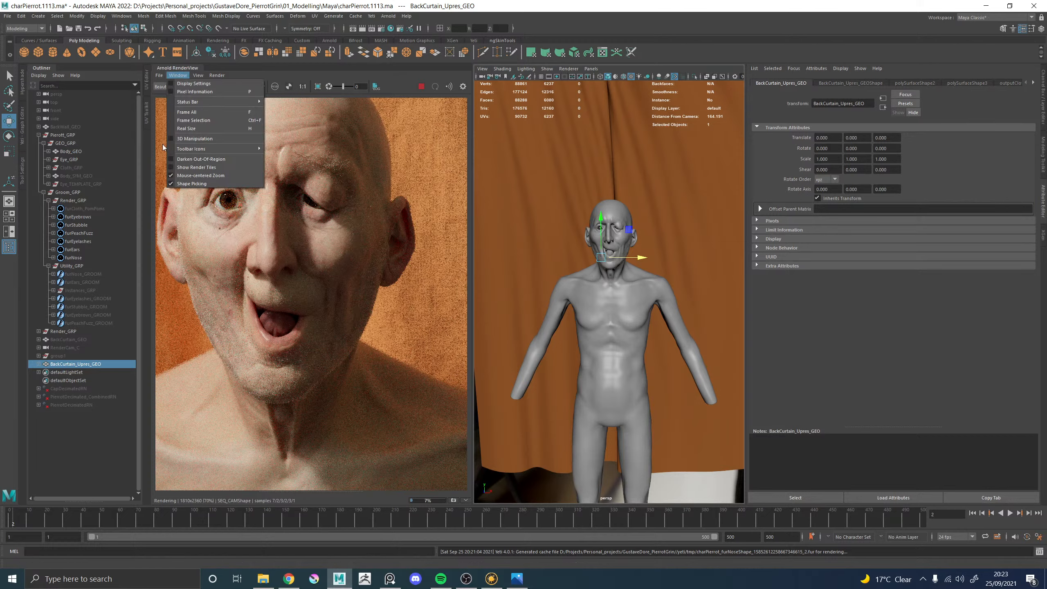
left_click(186, 168)
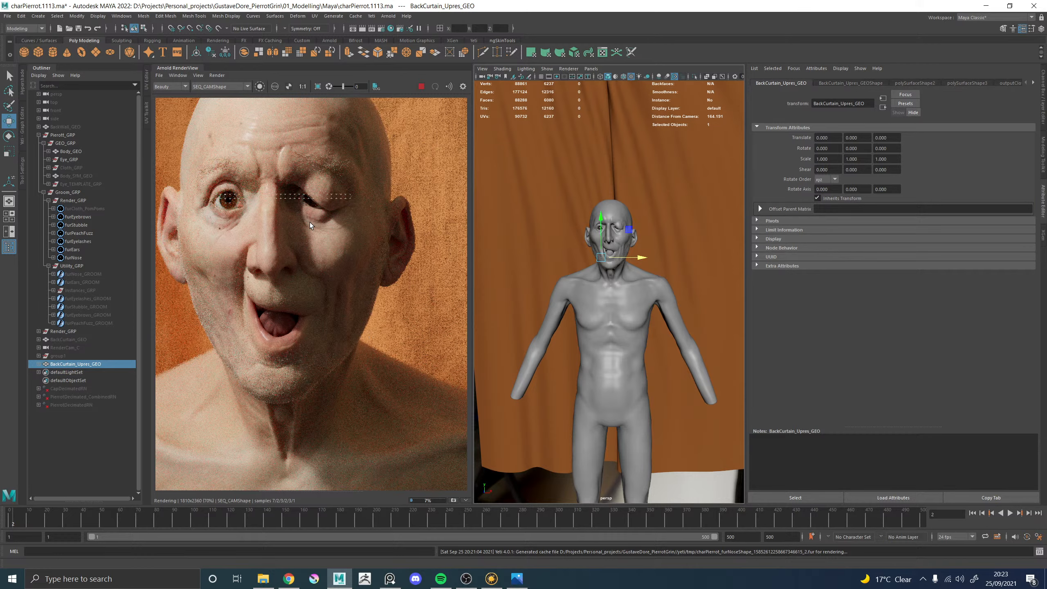
Examine the ear, jaw, mouth and chin stubble in the render at close range, checking them against the whole head
scroll(309, 223, "down", 2)
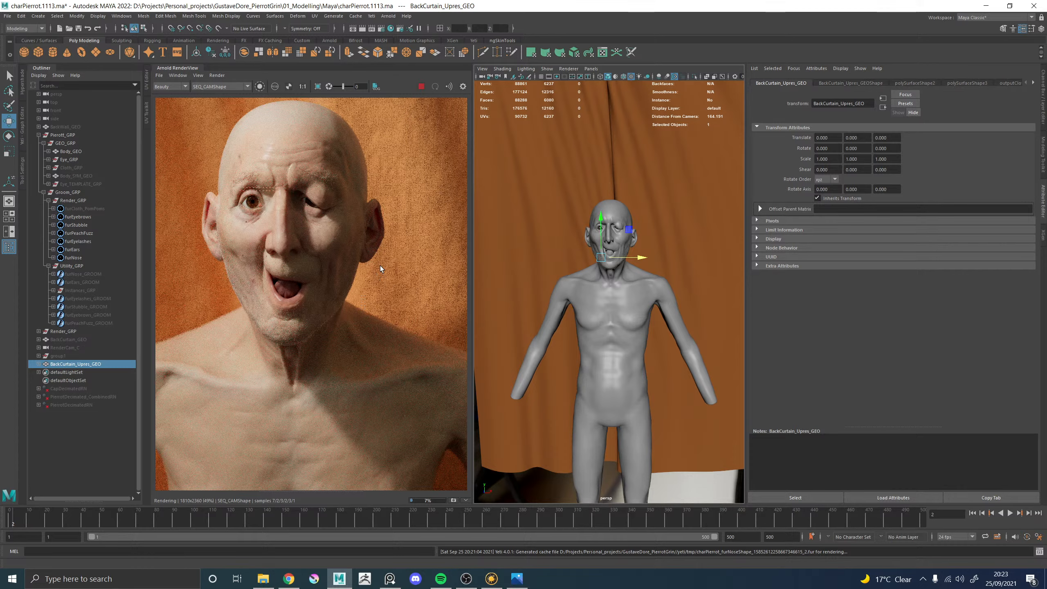
scroll(370, 279, "up", 5)
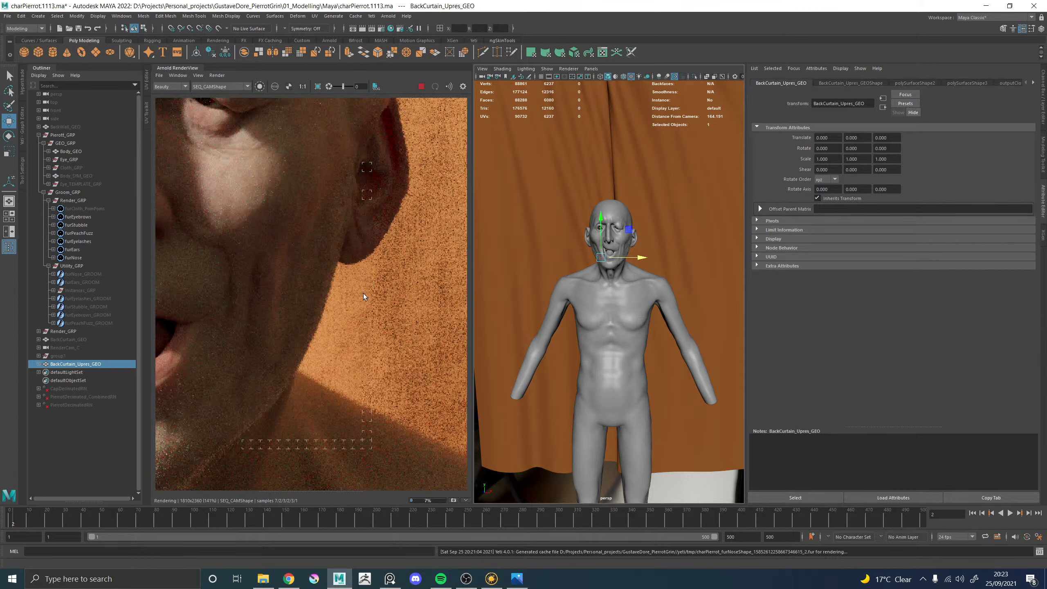
scroll(385, 326, "down", 6)
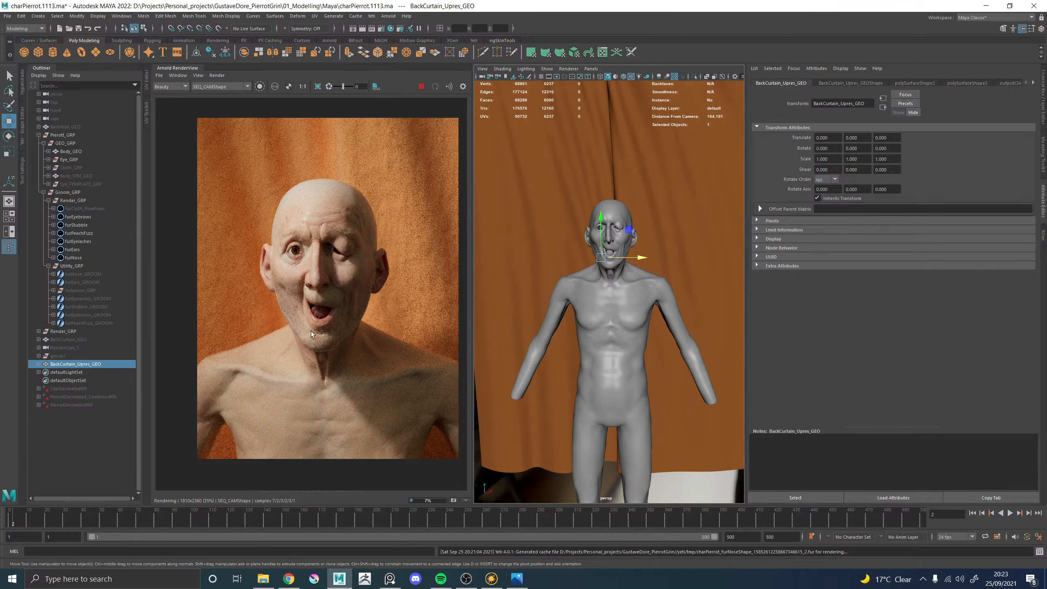
scroll(332, 334, "up", 4)
middle_click_drag(359, 345, 303, 335)
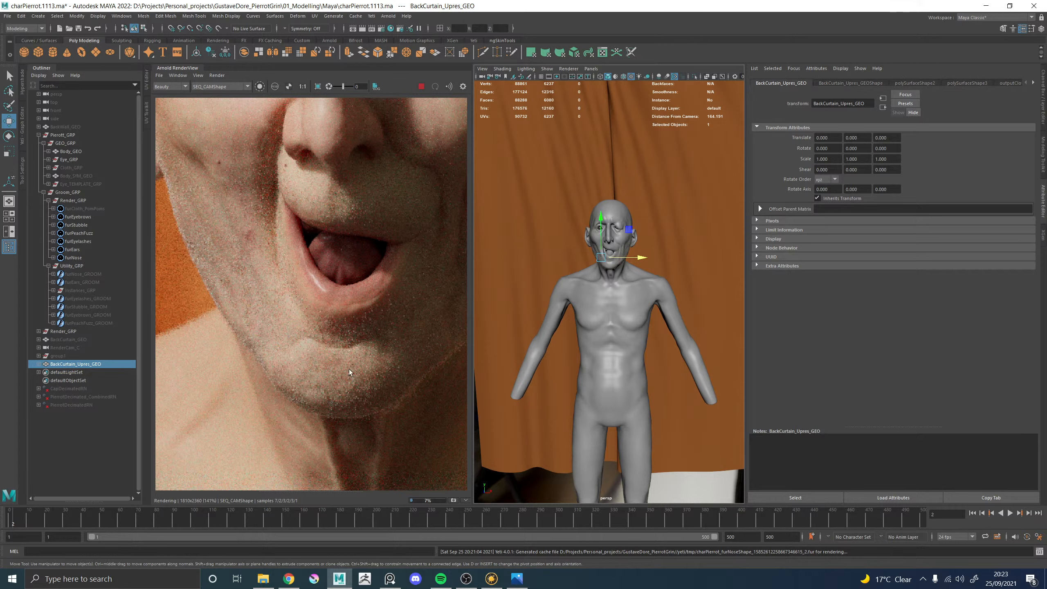
scroll(321, 350, "down", 2)
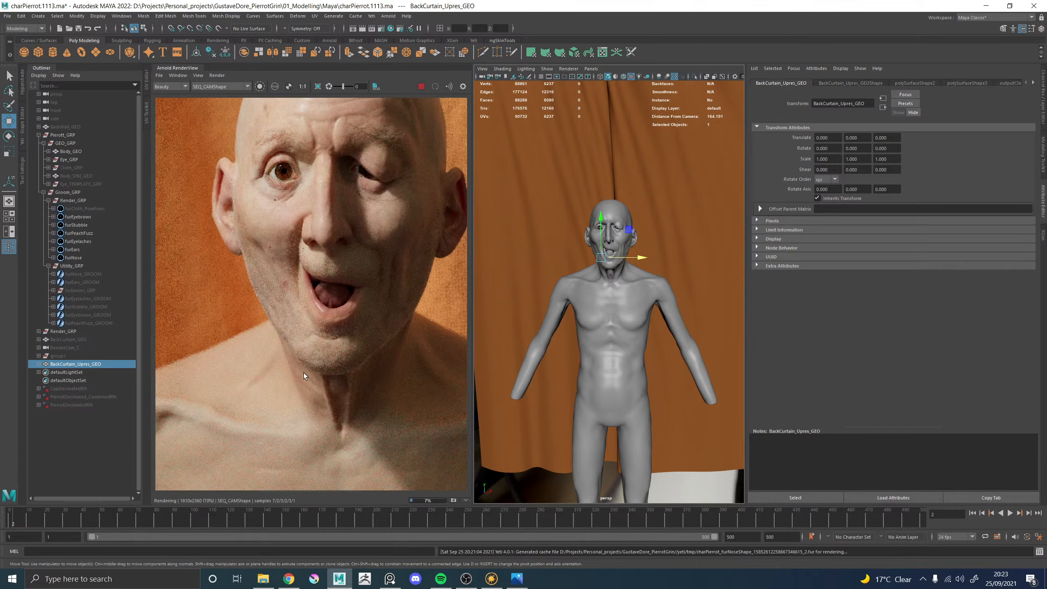
scroll(315, 345, "up", 2)
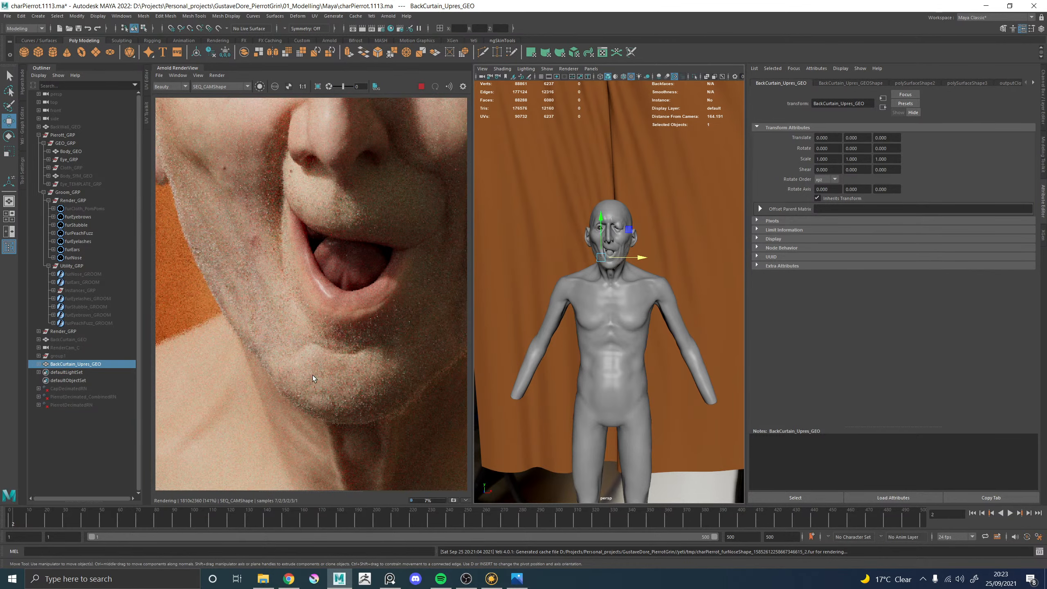
scroll(313, 377, "down", 3)
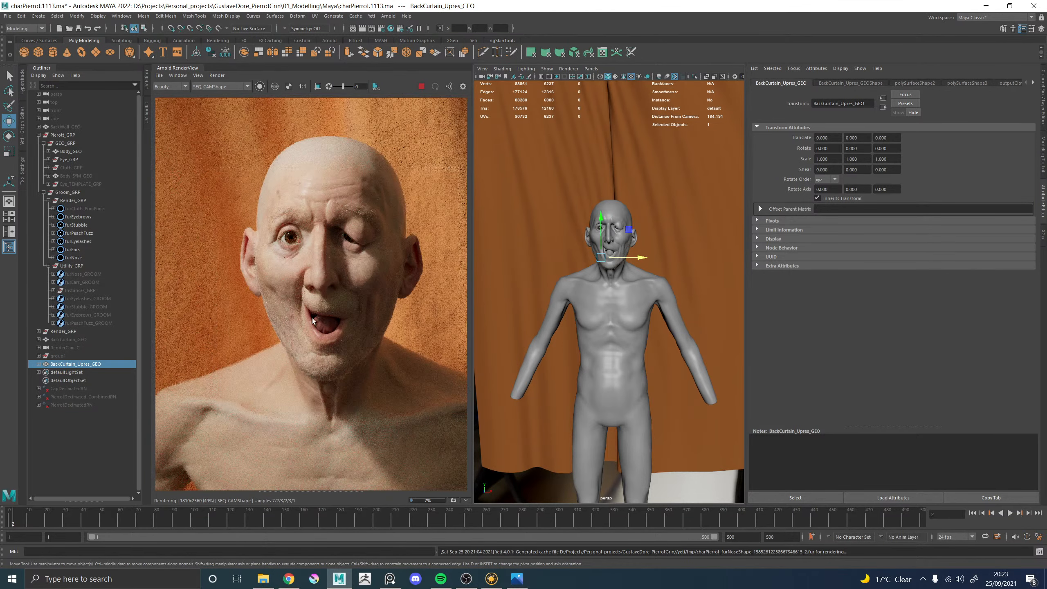
scroll(320, 338, "up", 3)
scroll(322, 342, "up", 2)
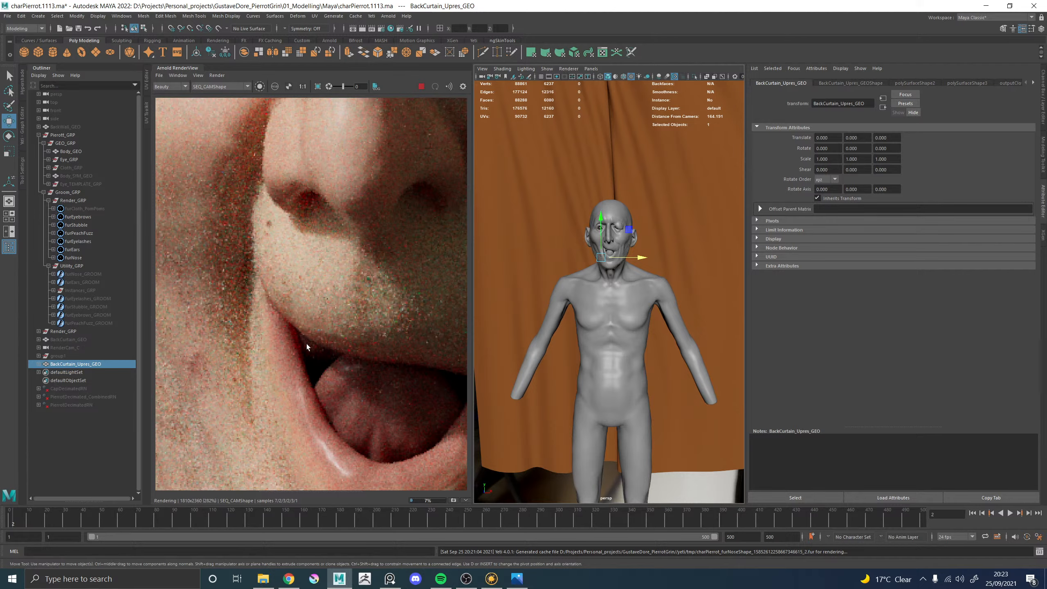
scroll(294, 363, "down", 1)
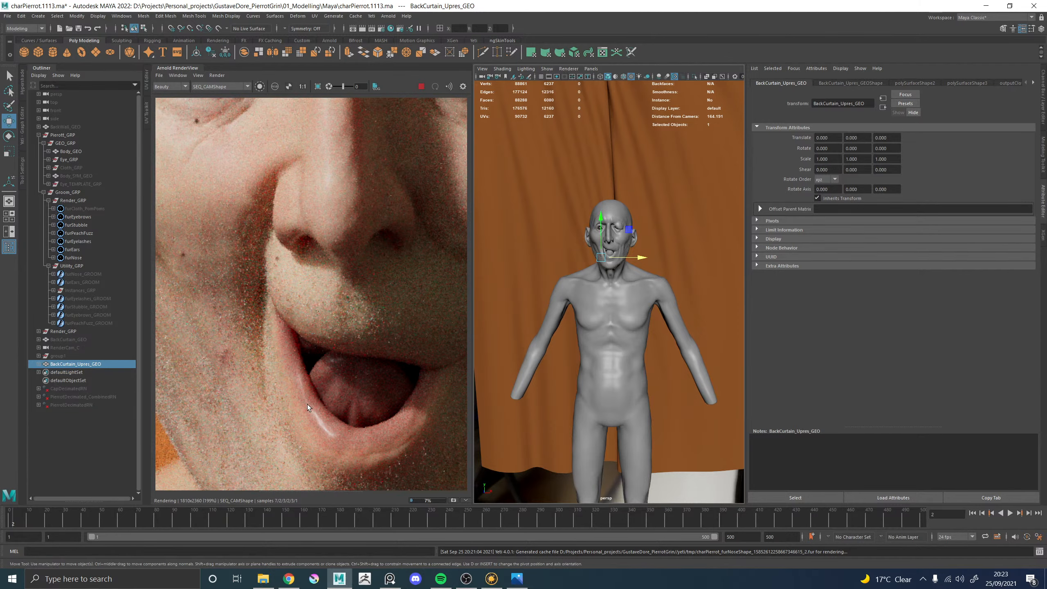
scroll(315, 406, "down", 2)
scroll(311, 405, "up", 2)
scroll(299, 408, "down", 3)
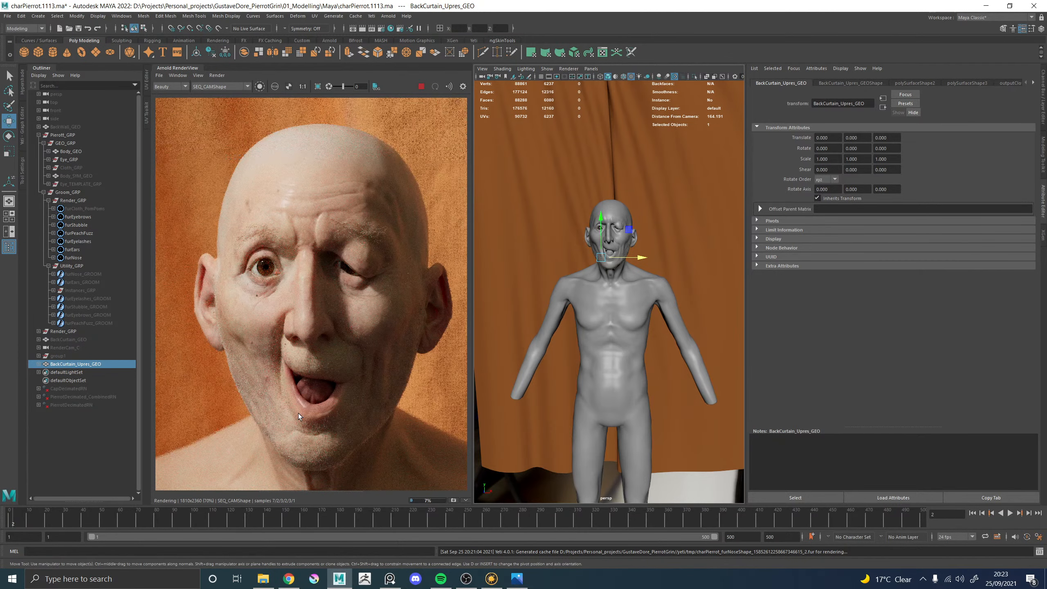
Examine the lower face up close and the whole portrait against the curtain as the render refines
middle_click_drag(356, 389, 305, 328)
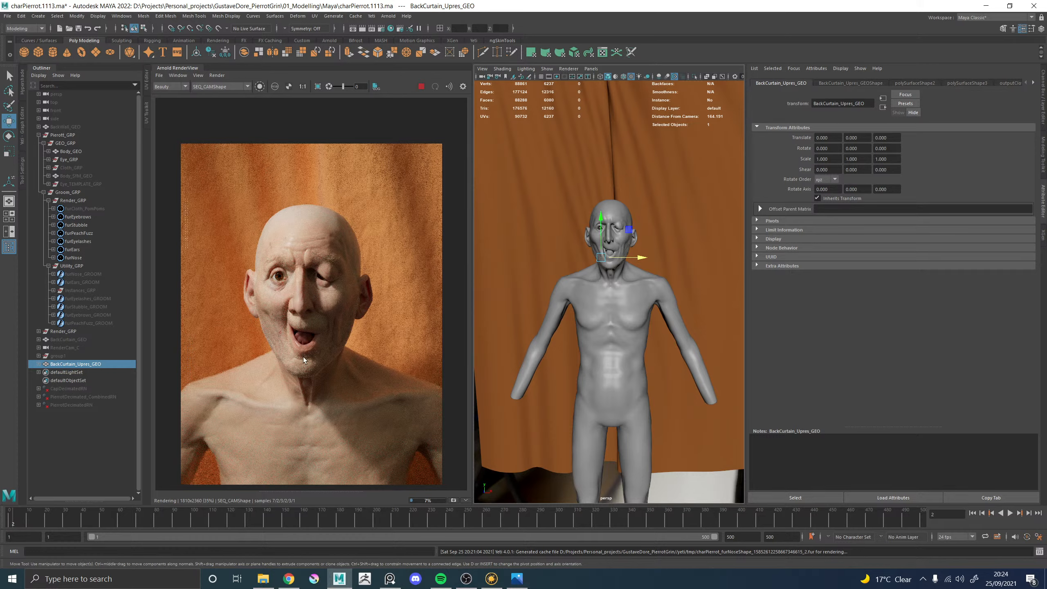
scroll(303, 358, "up", 6)
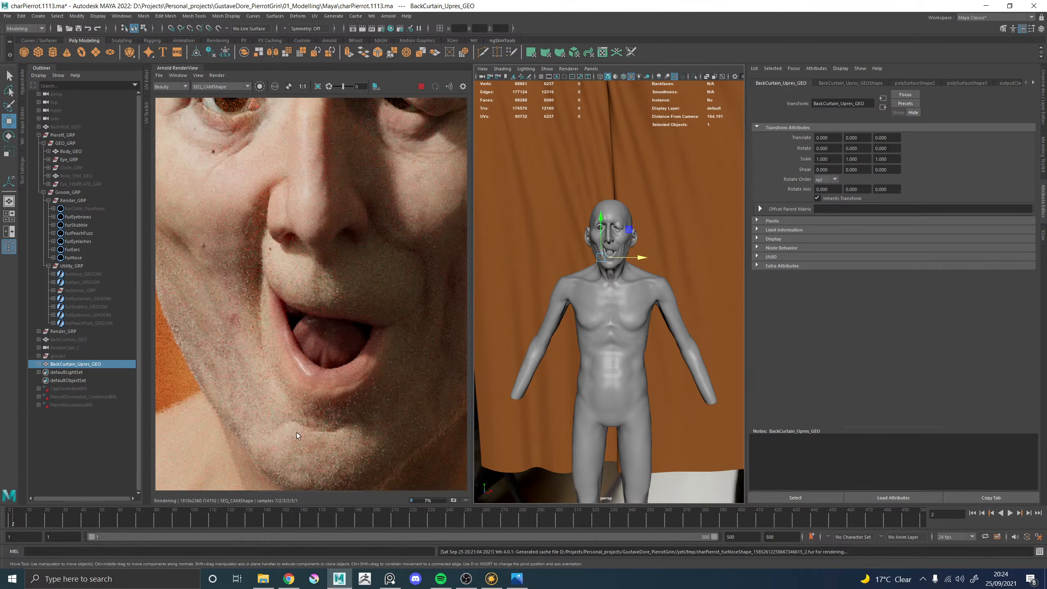
scroll(236, 370, "down", 2)
scroll(241, 370, "down", 3)
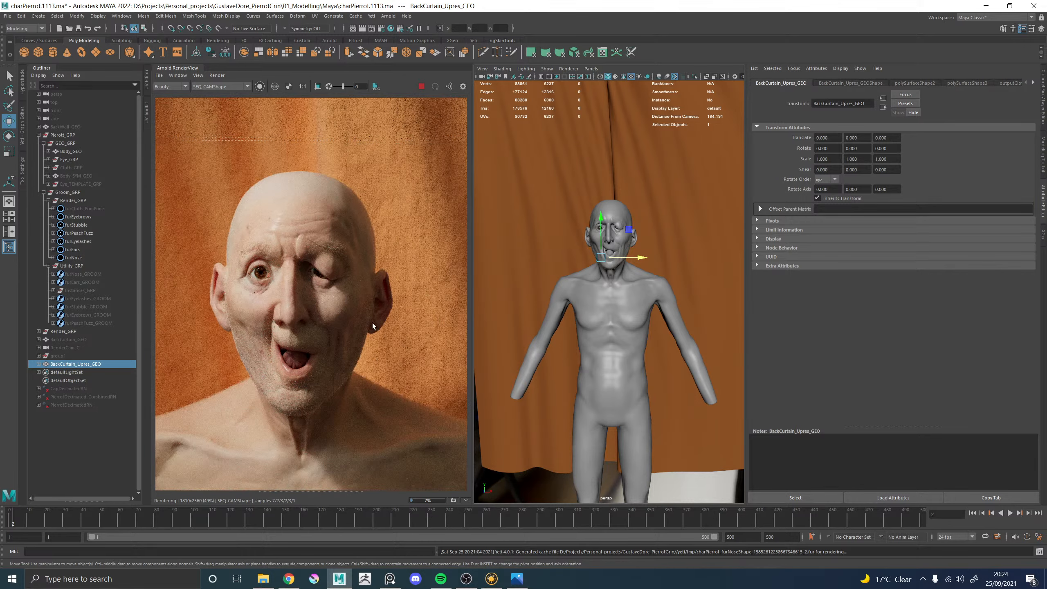
middle_click_drag(372, 325, 334, 336)
middle_click_drag(173, 425, 265, 356)
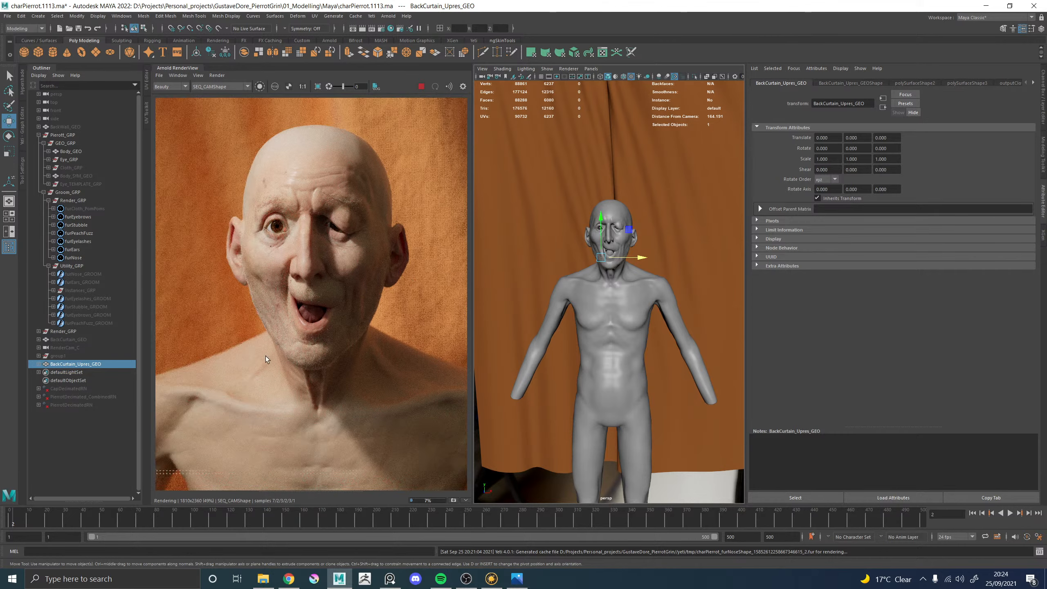
scroll(268, 356, "up", 3)
scroll(325, 349, "down", 5)
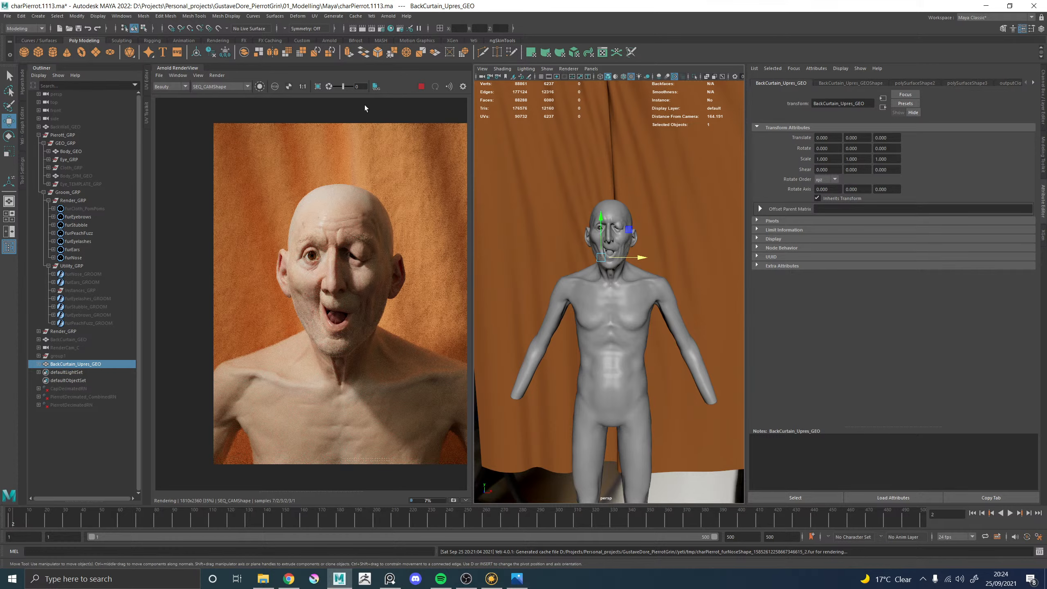
Limit the render to a rectangular crop region over the chin and inspect the stubble inside it
scroll(346, 287, "up", 5)
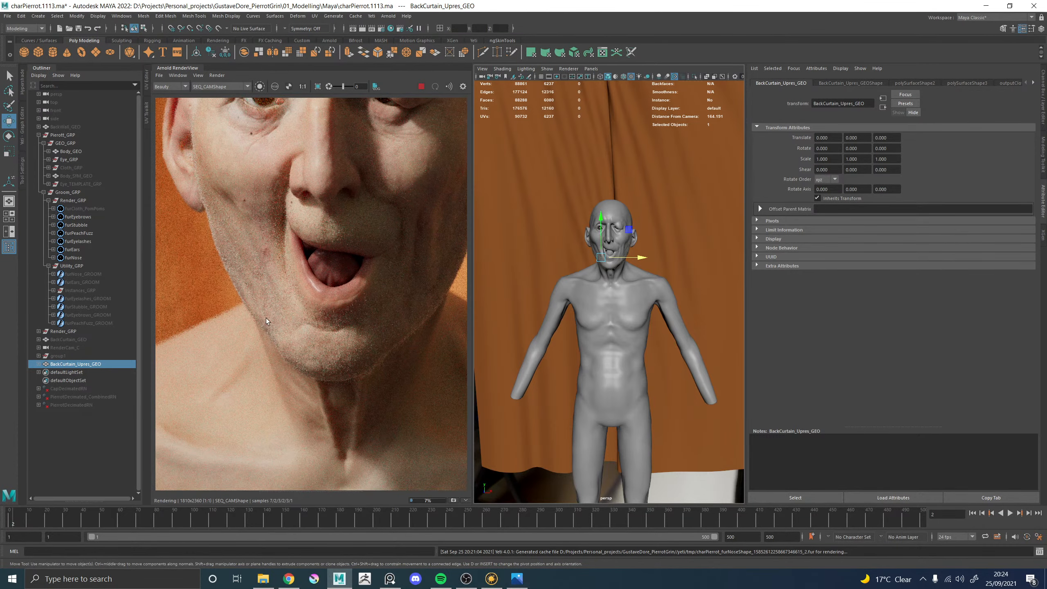
left_click_drag(267, 323, 359, 375)
scroll(328, 369, "up", 2)
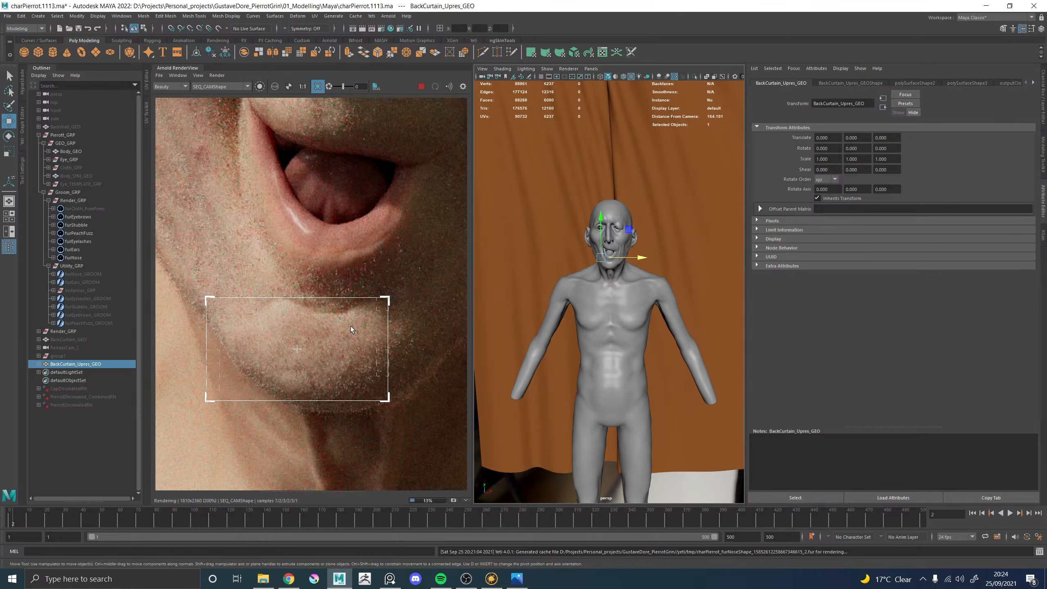
scroll(318, 347, "up", 1)
middle_click_drag(255, 308, 278, 315)
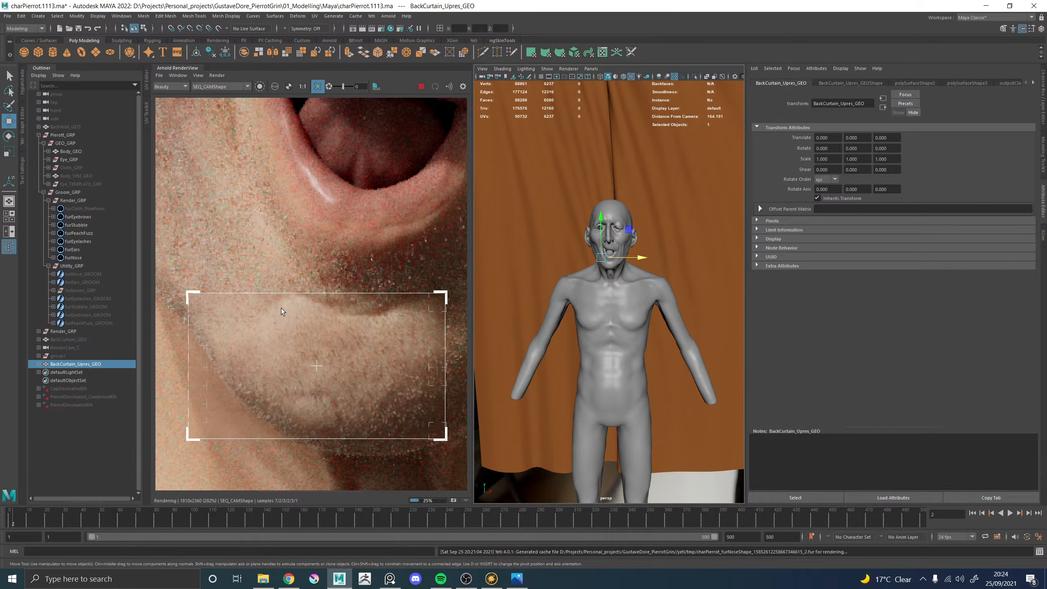
scroll(282, 308, "down", 2)
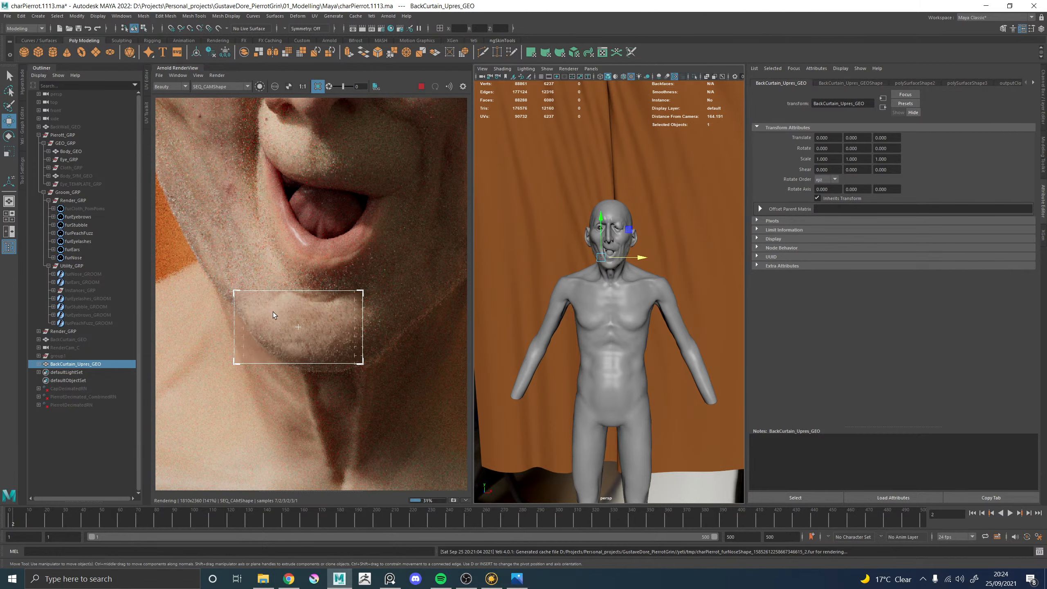
Examine the chin stubble inside the crop region up close and against the surrounding lower face
scroll(273, 311, "up", 2)
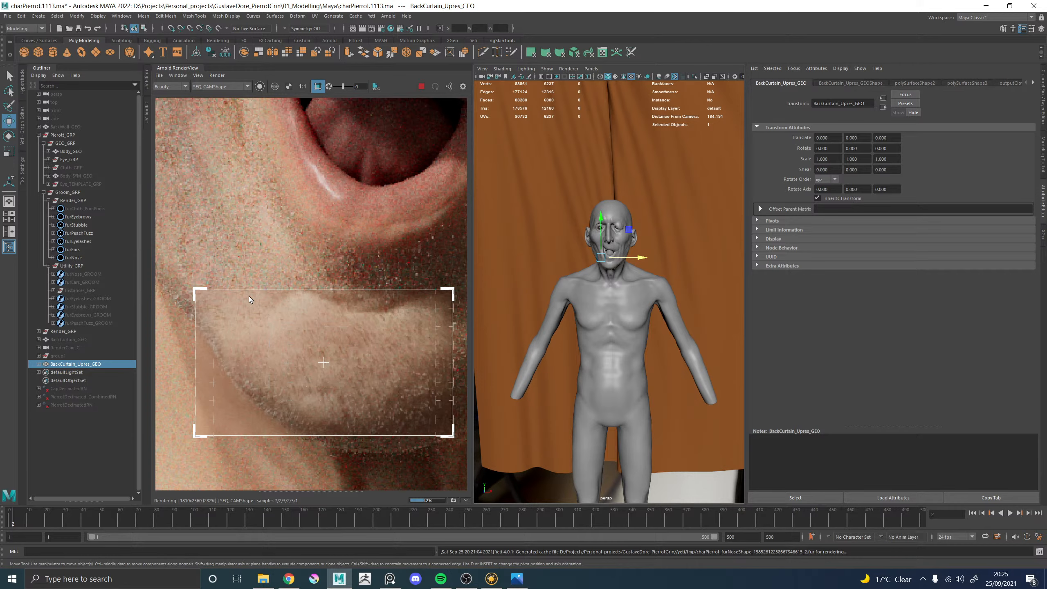
scroll(249, 296, "down", 2)
middle_click_drag(231, 226, 255, 295)
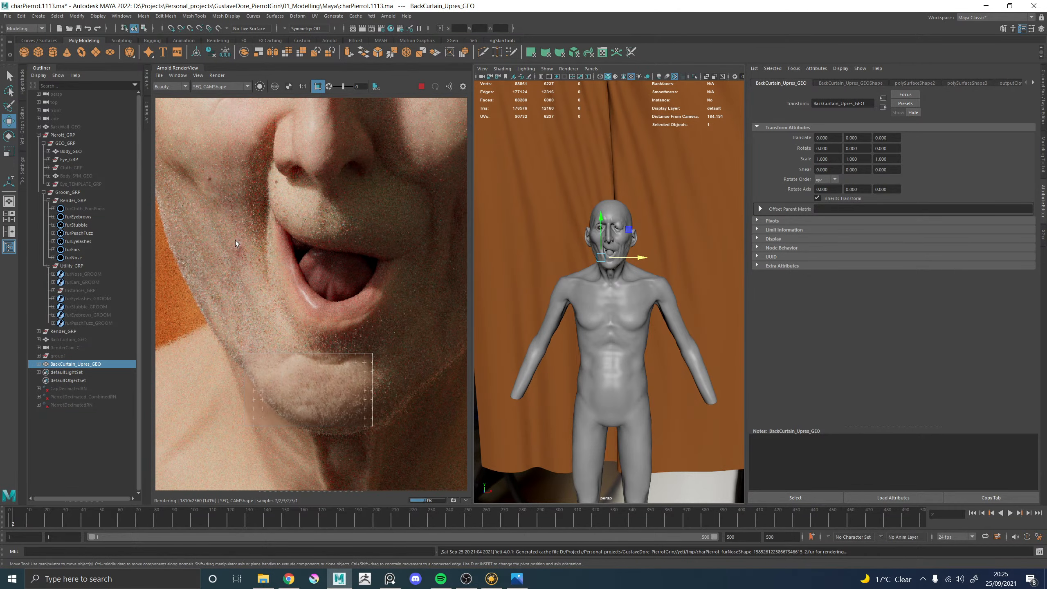
scroll(277, 420, "up", 2)
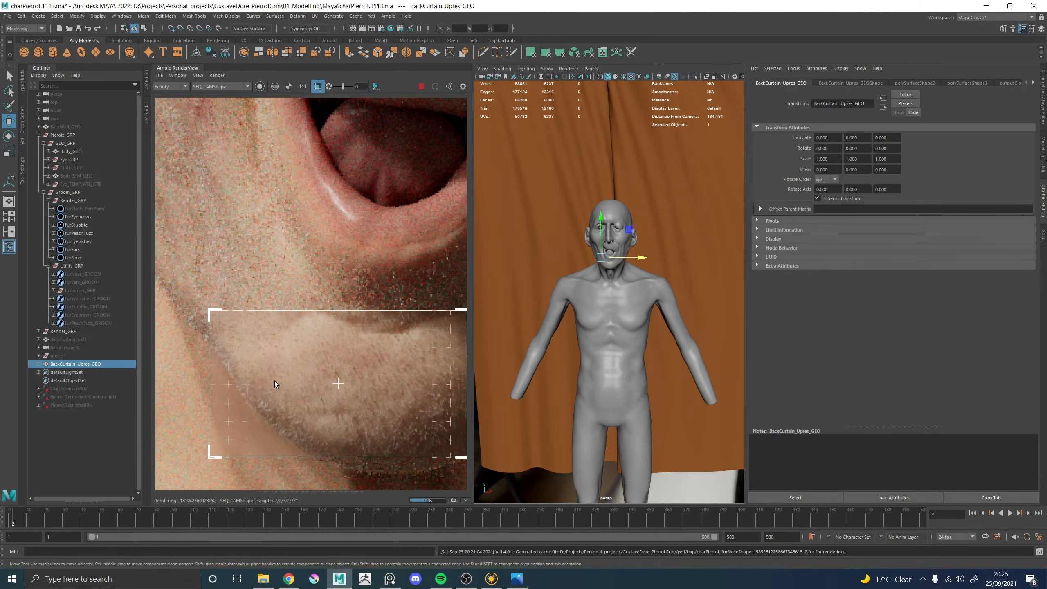
scroll(274, 379, "down", 2)
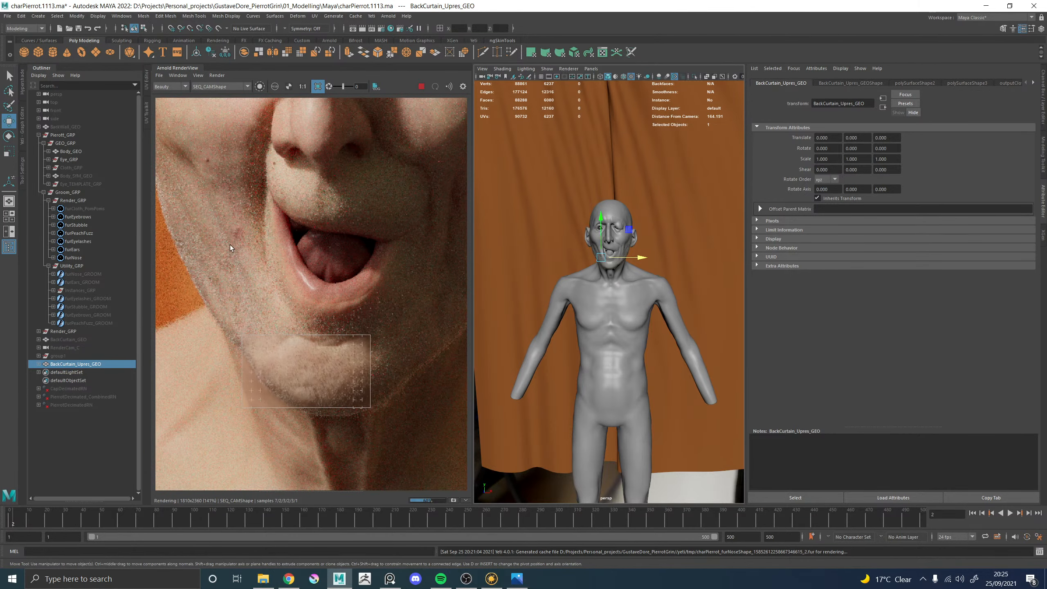
Limit the render to a crop region over the cheek beside the ear and inspect its skin and fine hair
middle_click_drag(232, 251, 334, 357)
left_click_drag(228, 197, 291, 275)
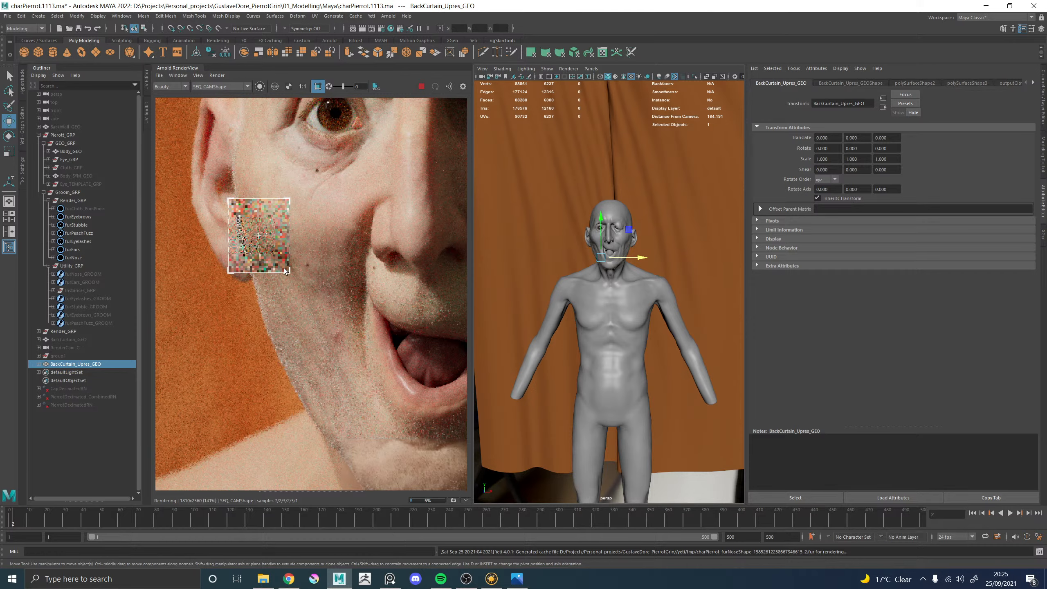
scroll(245, 238, "up", 2)
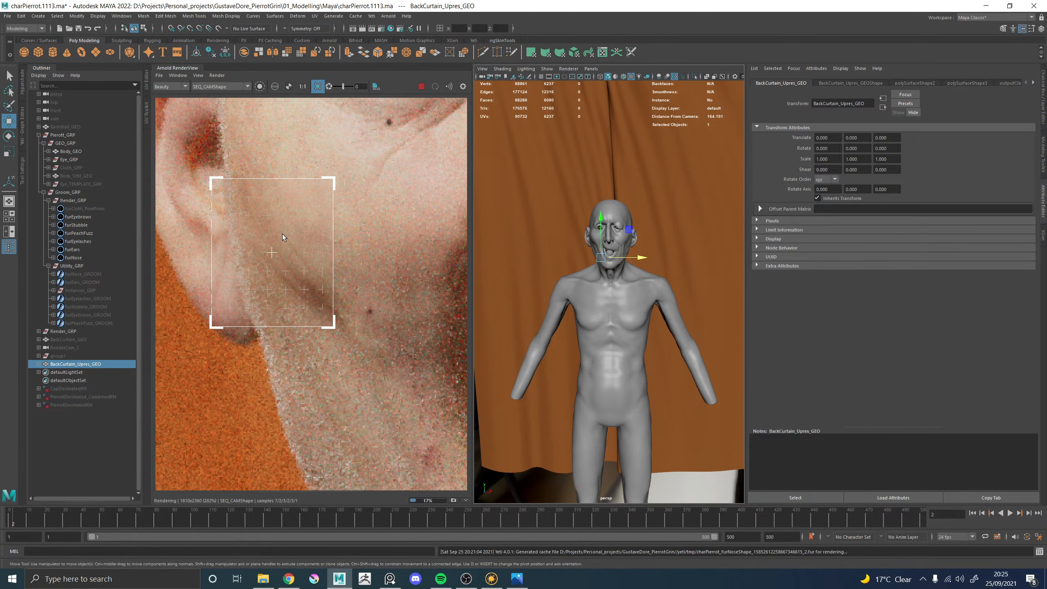
scroll(282, 235, "up", 3)
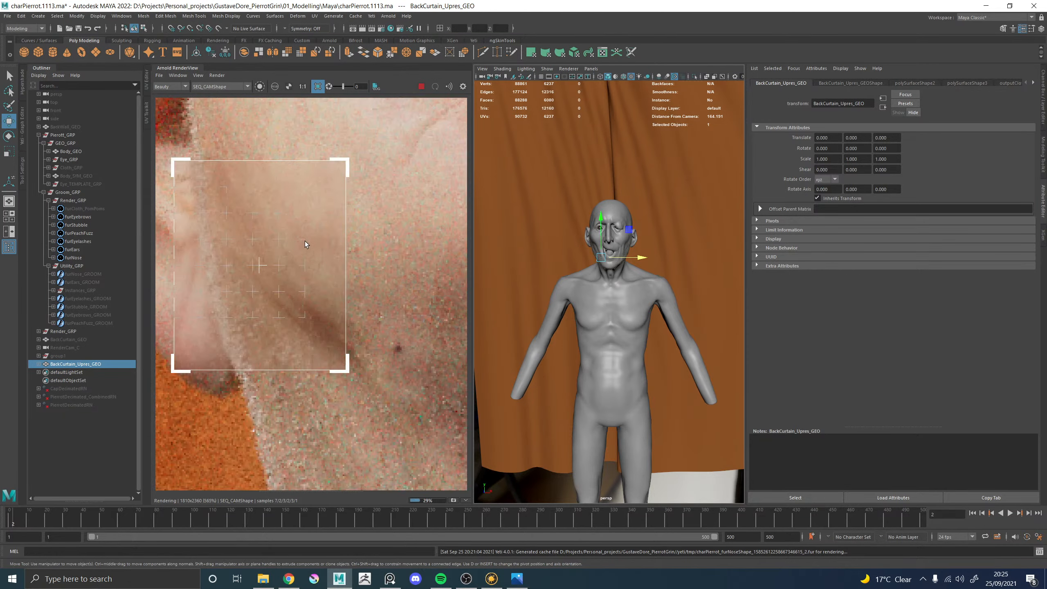
scroll(276, 309, "down", 5)
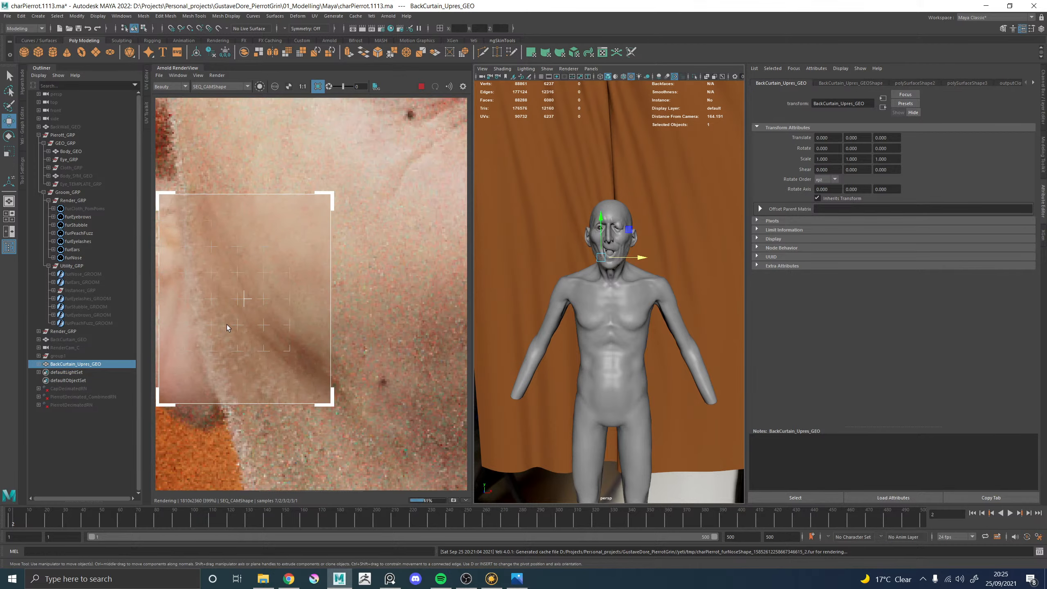
Limit the render to a crop region over the eyebrow above the half-closed eye and check it against the whole portrait
middle_click_drag(360, 213, 227, 336)
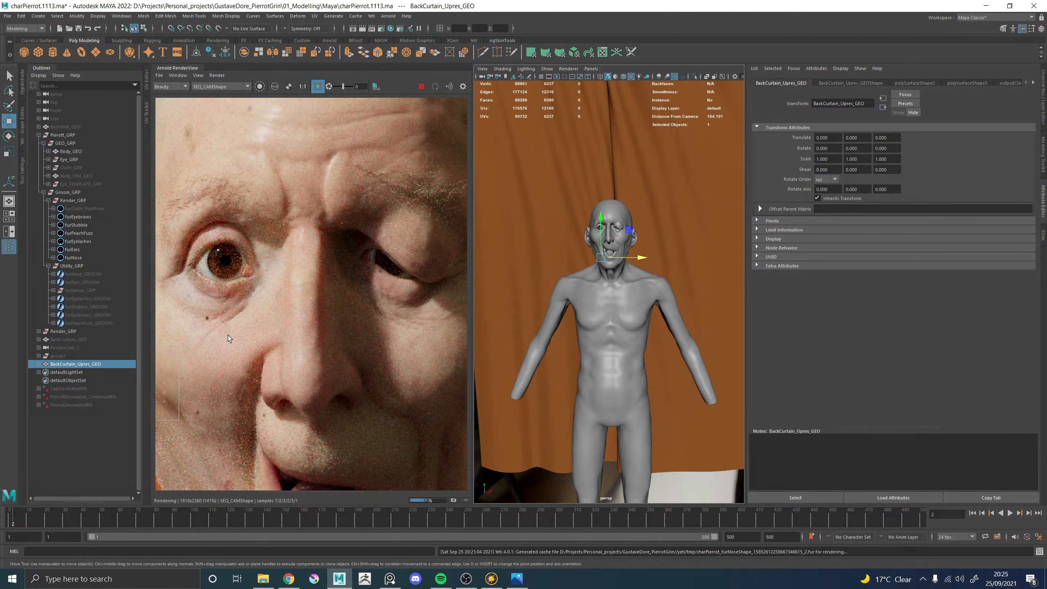
middle_click_drag(374, 228, 315, 262)
left_click_drag(270, 175, 427, 268)
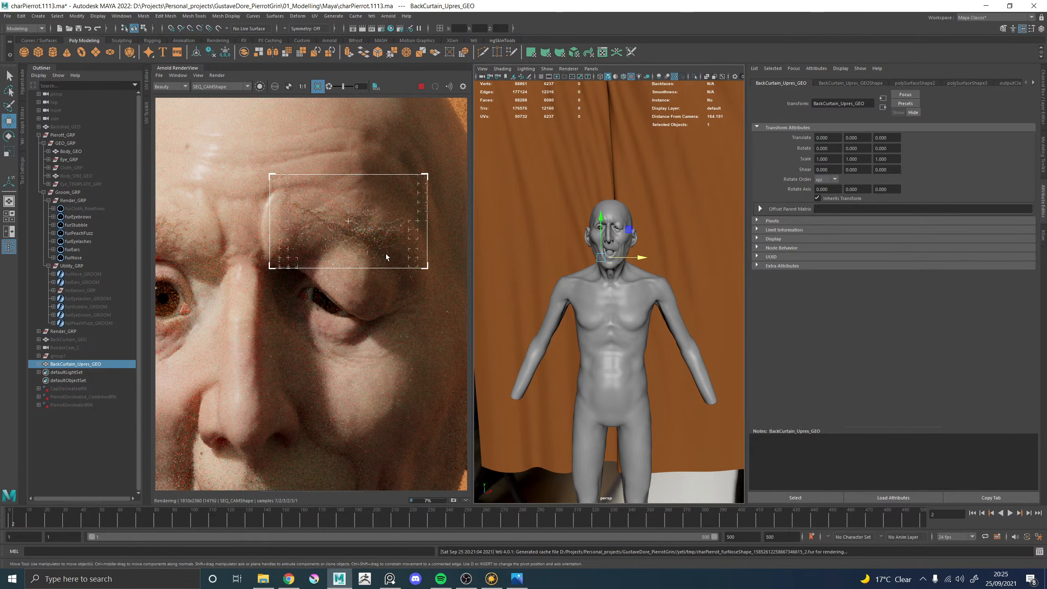
scroll(386, 254, "down", 4)
Limit the render to a crop region on the curtain beside the head and inspect the fabric within it
middle_click_drag(380, 219, 302, 227)
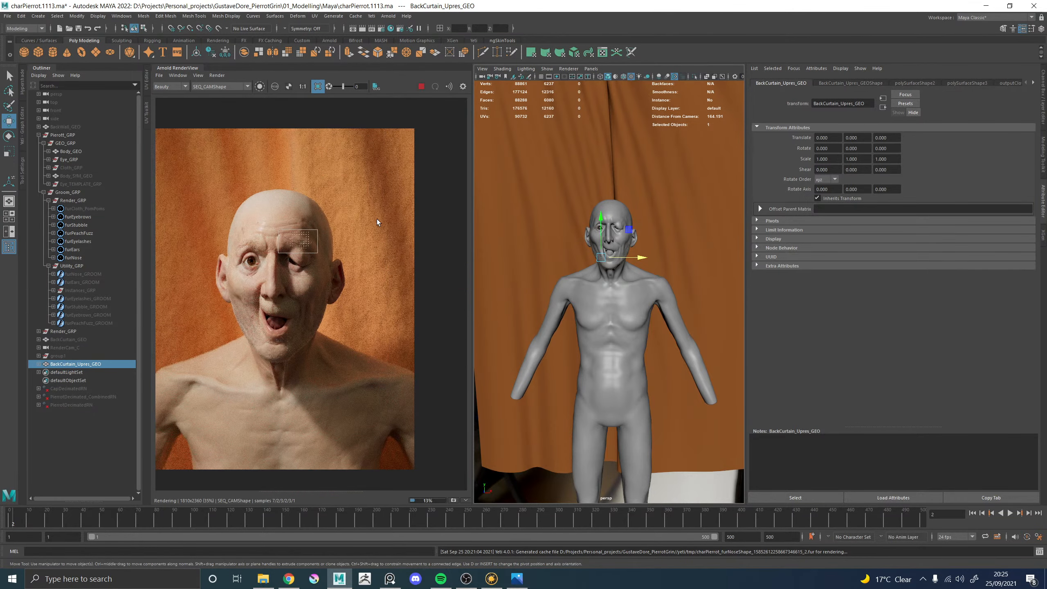
scroll(377, 220, "up", 3)
left_click_drag(301, 158, 449, 294)
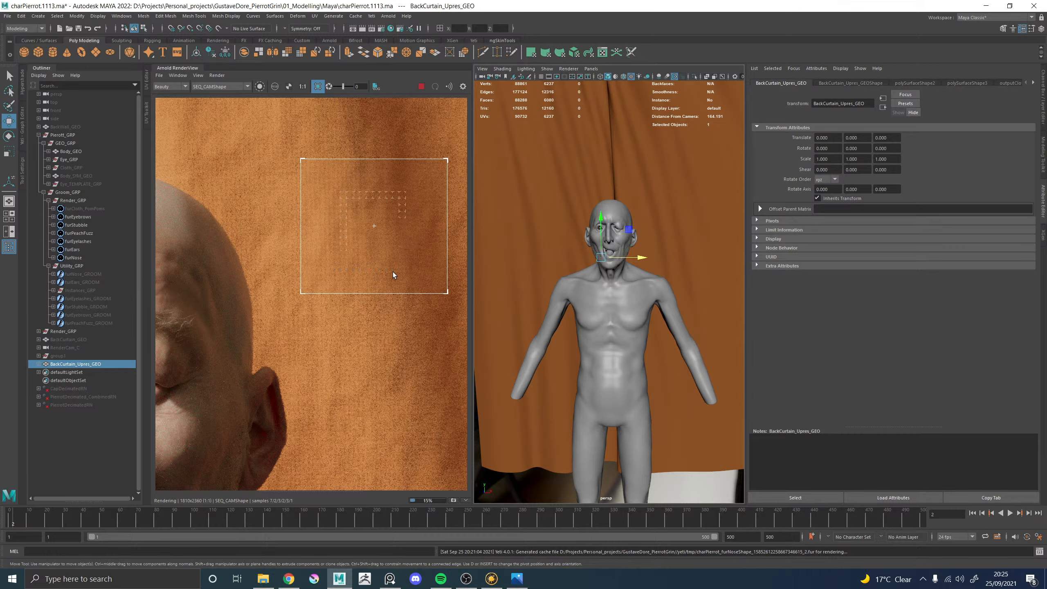
scroll(356, 276, "down", 4)
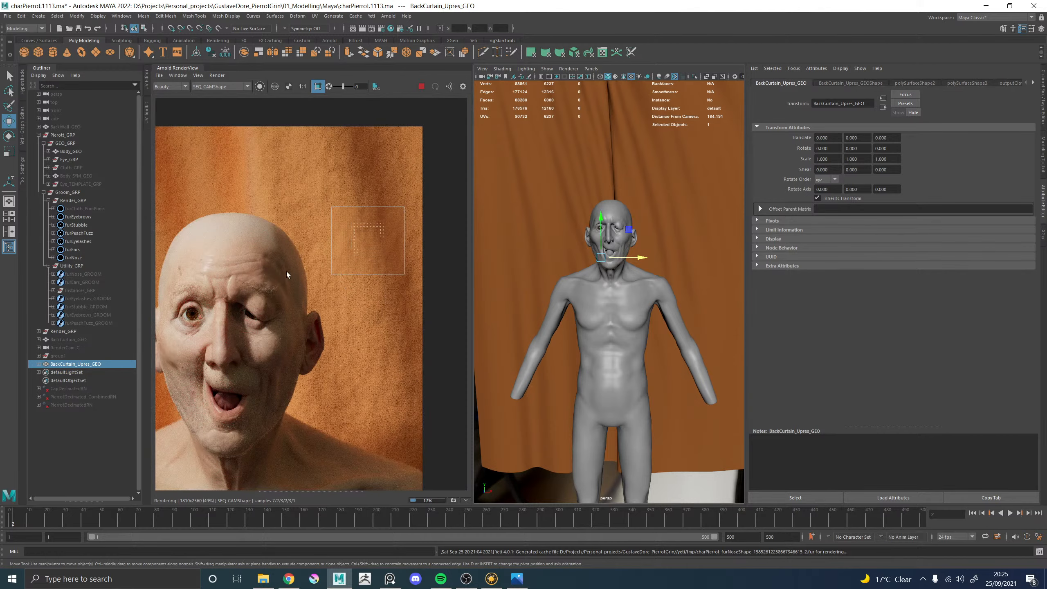
middle_click_drag(286, 272, 327, 264)
scroll(415, 228, "up", 6)
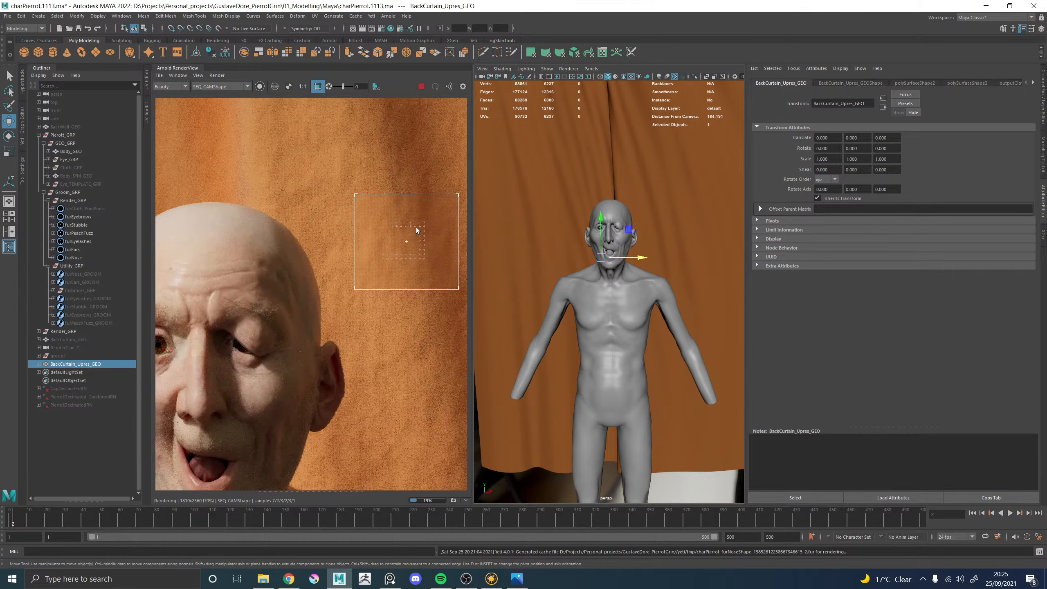
middle_click_drag(394, 235, 298, 239)
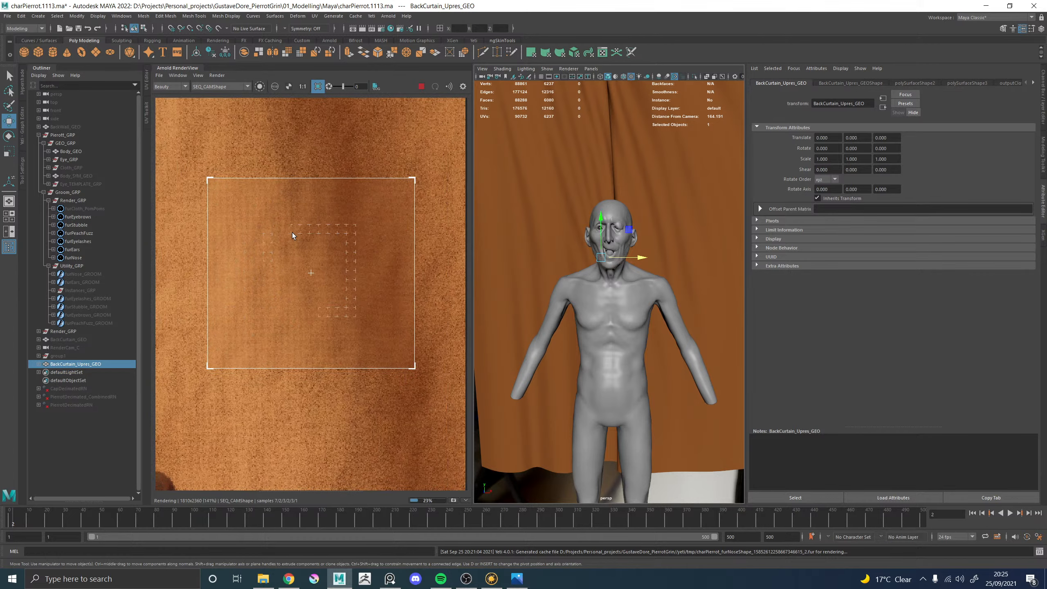
scroll(290, 233, "down", 5)
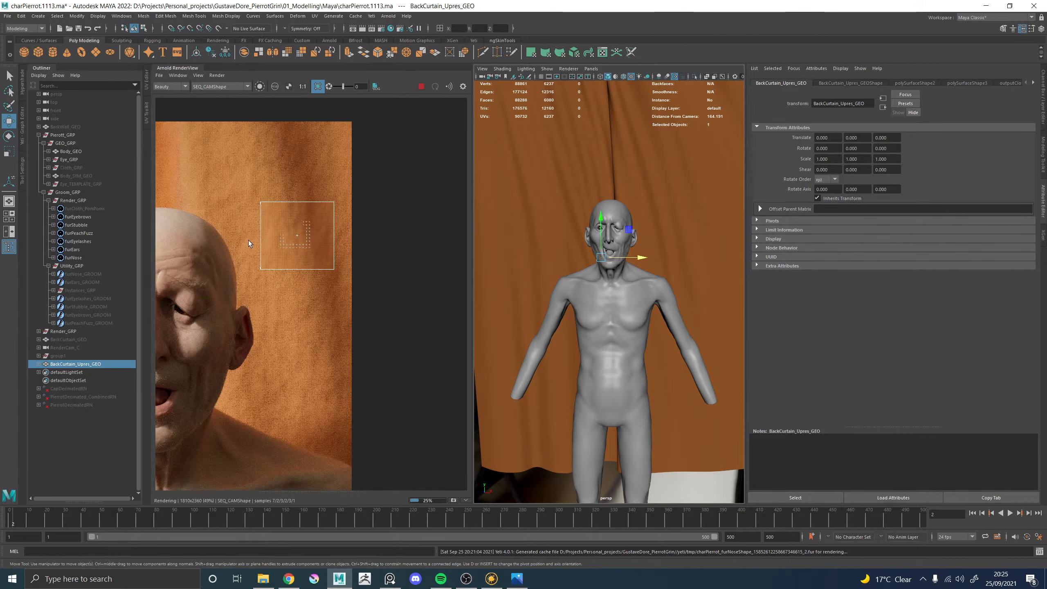
middle_click_drag(249, 241, 366, 244)
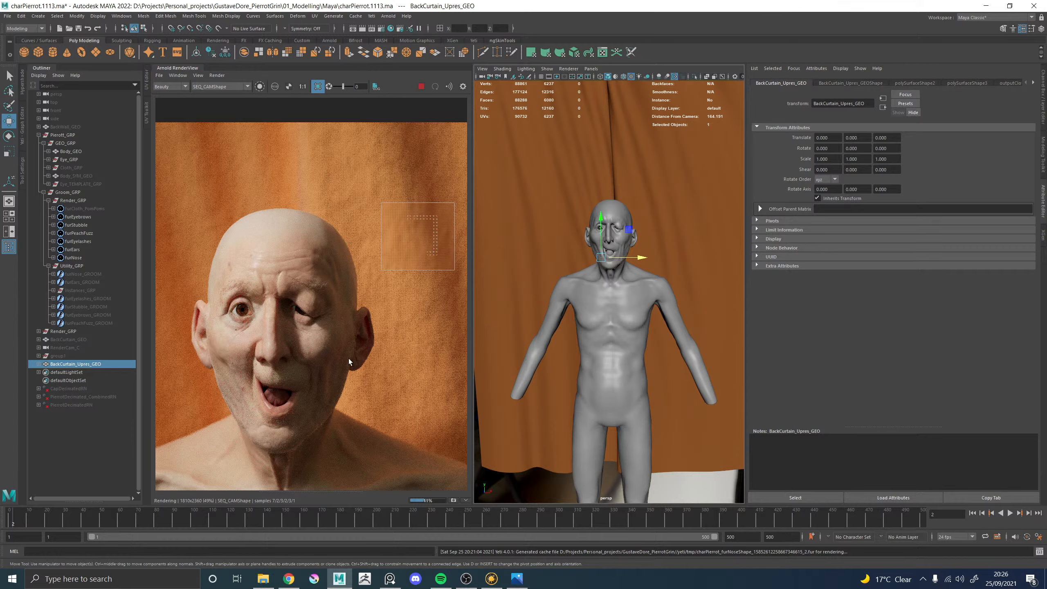
Compare the curtain's cropped fabric up close with the whole portrait, and stop the render
scroll(250, 347, "up", 2)
scroll(308, 326, "down", 4)
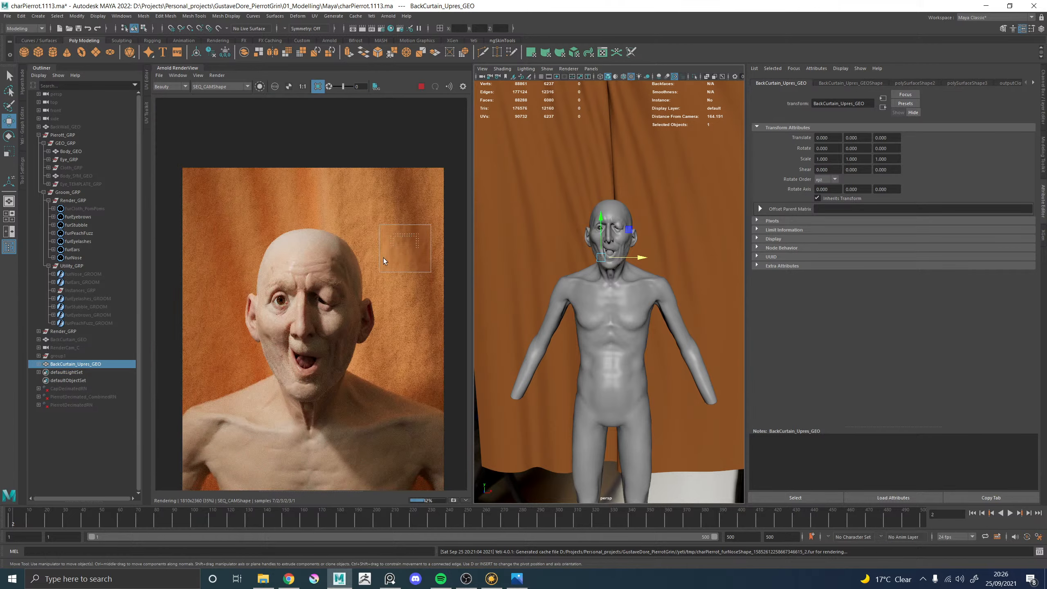
scroll(399, 260, "up", 8)
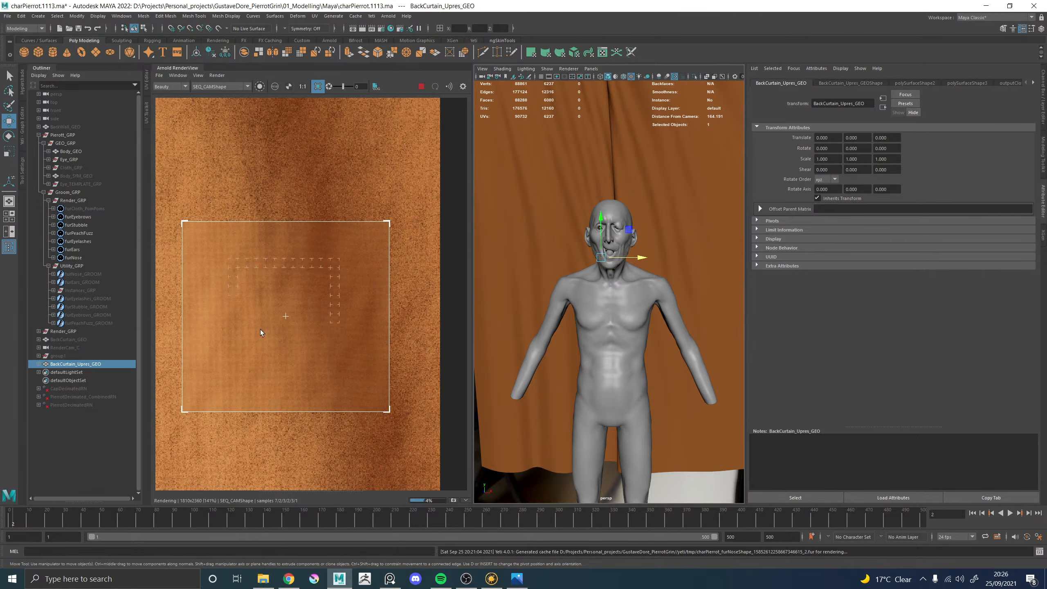
scroll(208, 317, "down", 1)
middle_click_drag(217, 298, 286, 260)
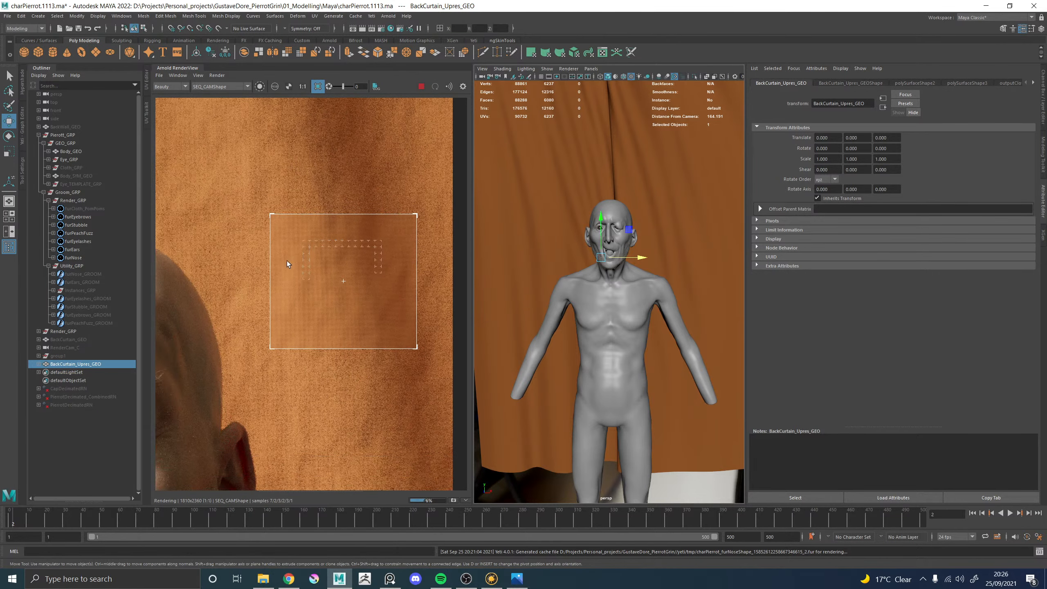
left_click(421, 88)
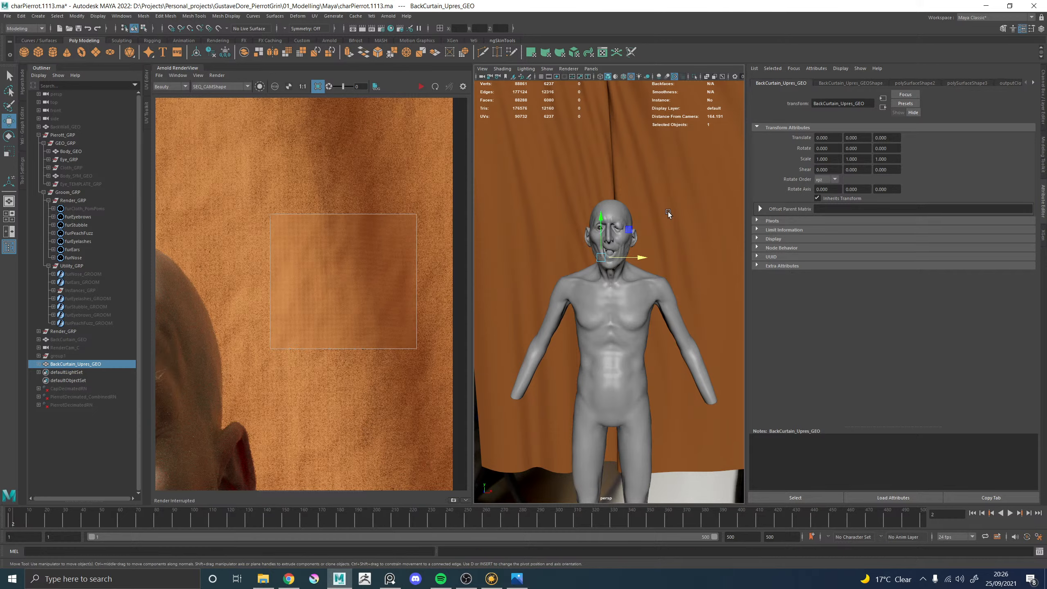
Turn on selection highlighting in the viewport and display the Arnold subdivision settings of BackCurtain_Upres_GEOShape
left_click(547, 68)
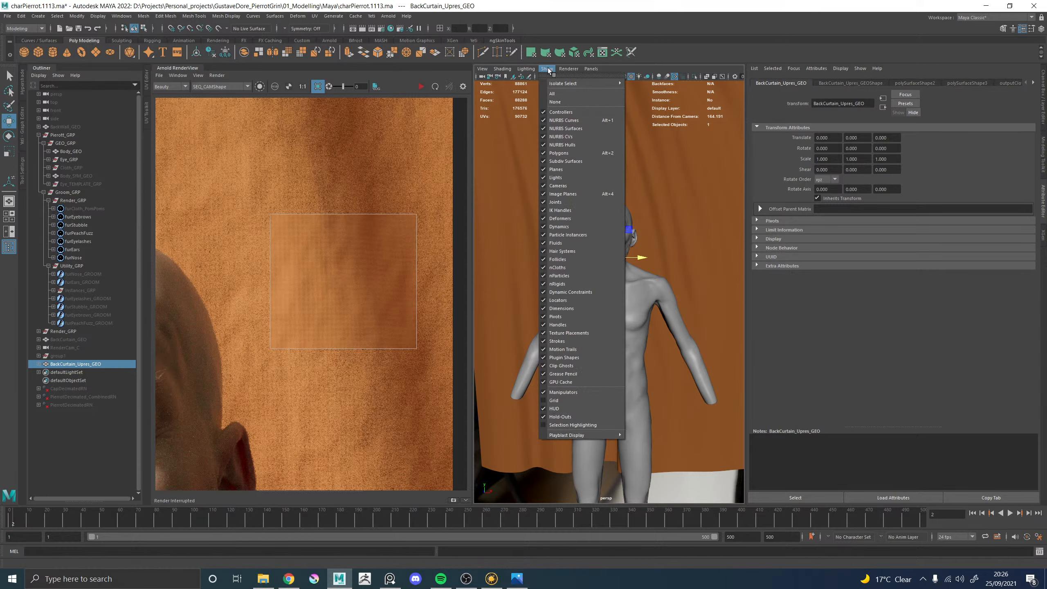
left_click(567, 425)
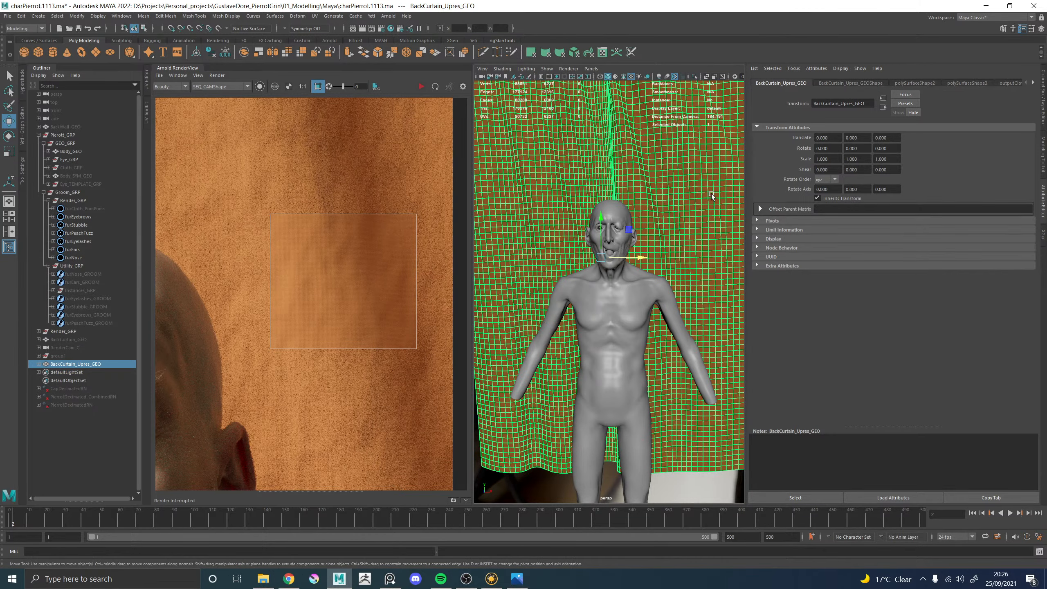
left_click(844, 82)
left_click(772, 201)
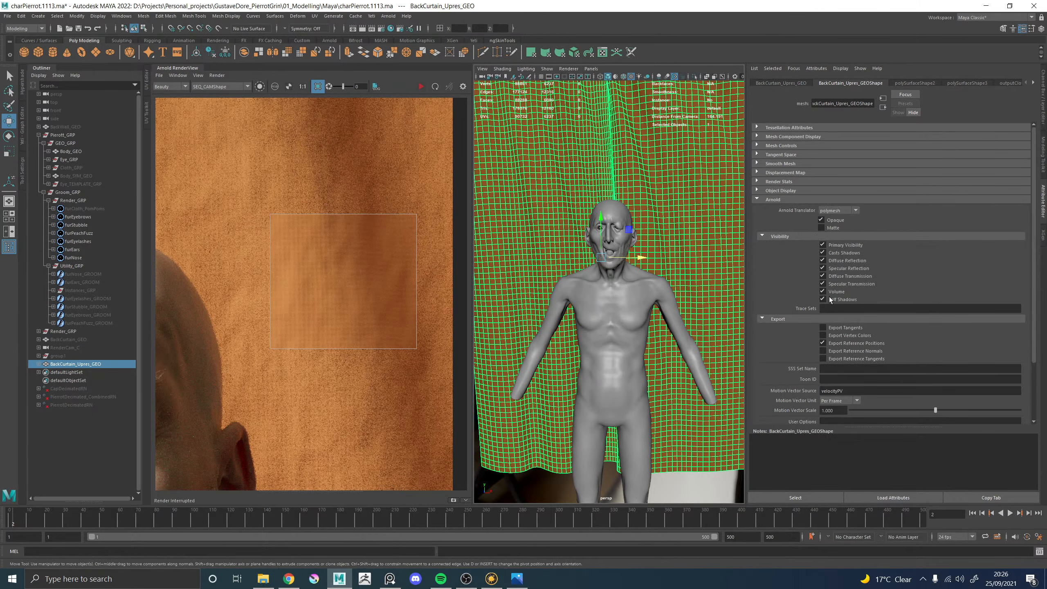
left_click(784, 361)
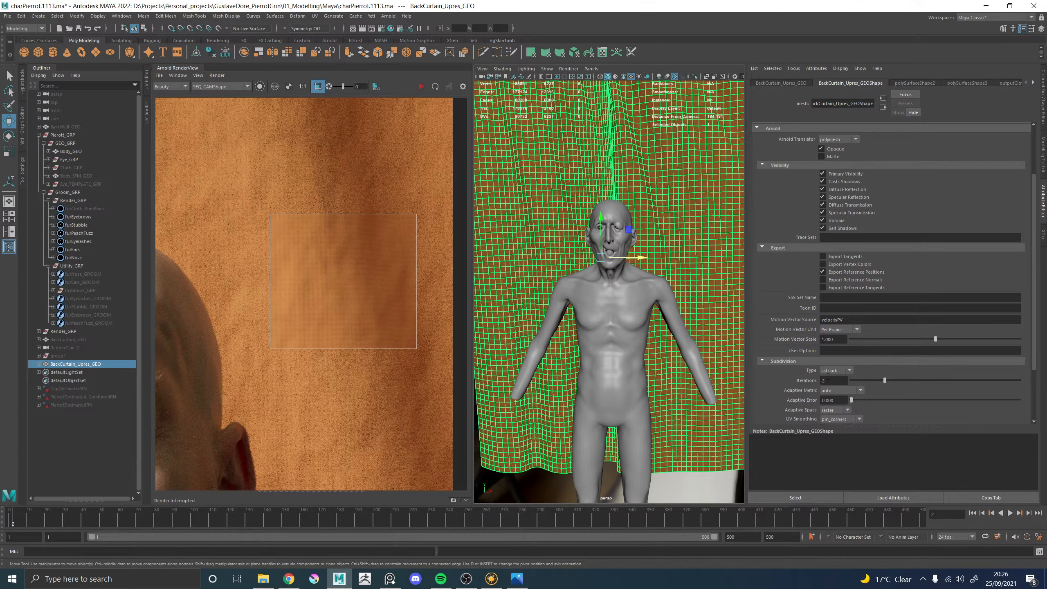
Examine the stopped render's curtain fabric up close, then the head and the whole portrait
scroll(324, 285, "up", 2)
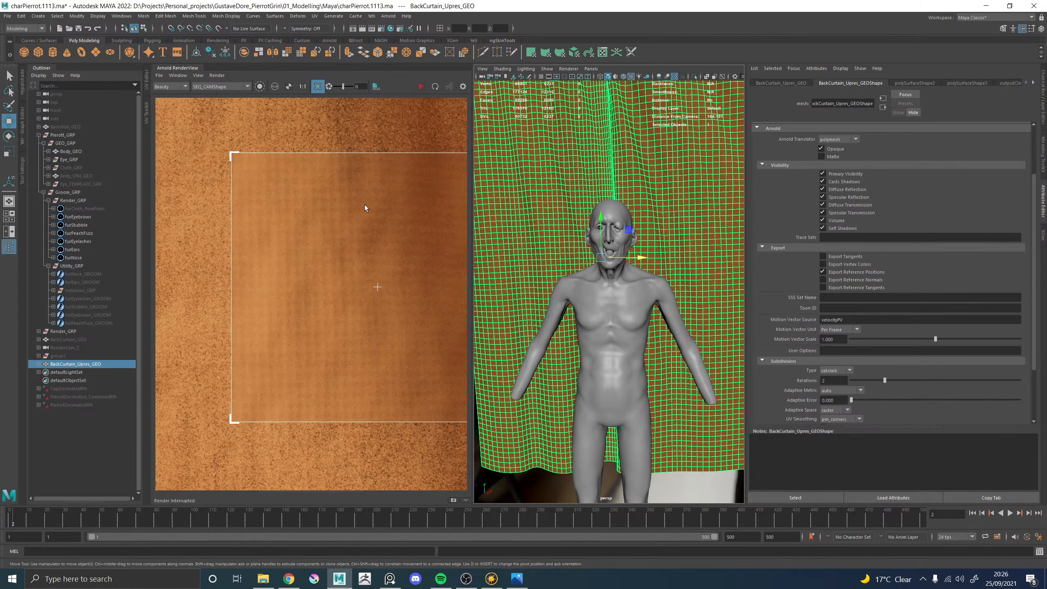
scroll(330, 240, "down", 4)
scroll(347, 243, "down", 2)
middle_click_drag(300, 202, 358, 193)
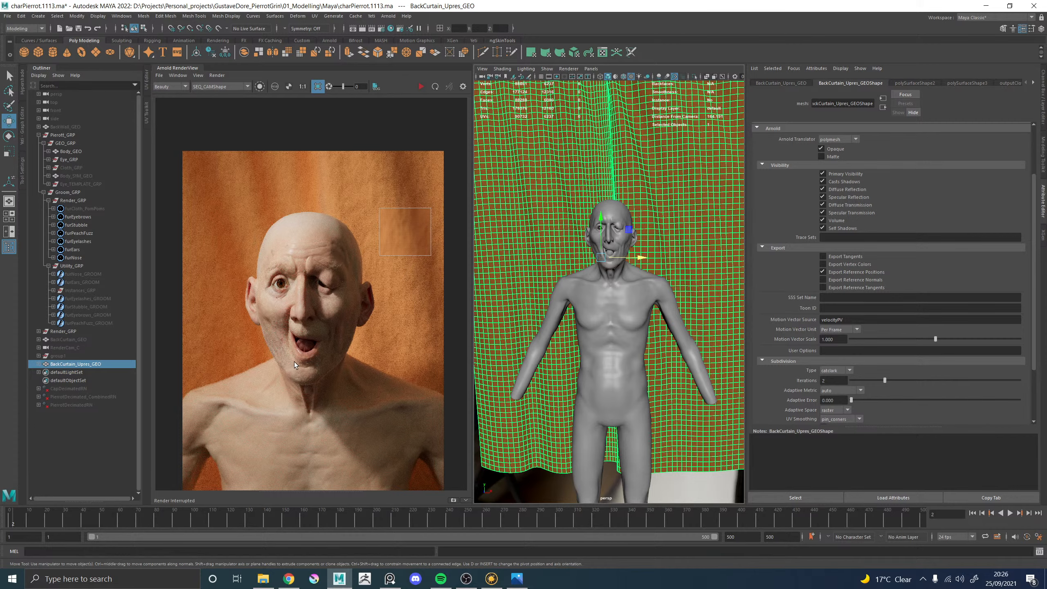
scroll(290, 358, "down", 1)
scroll(303, 320, "up", 2)
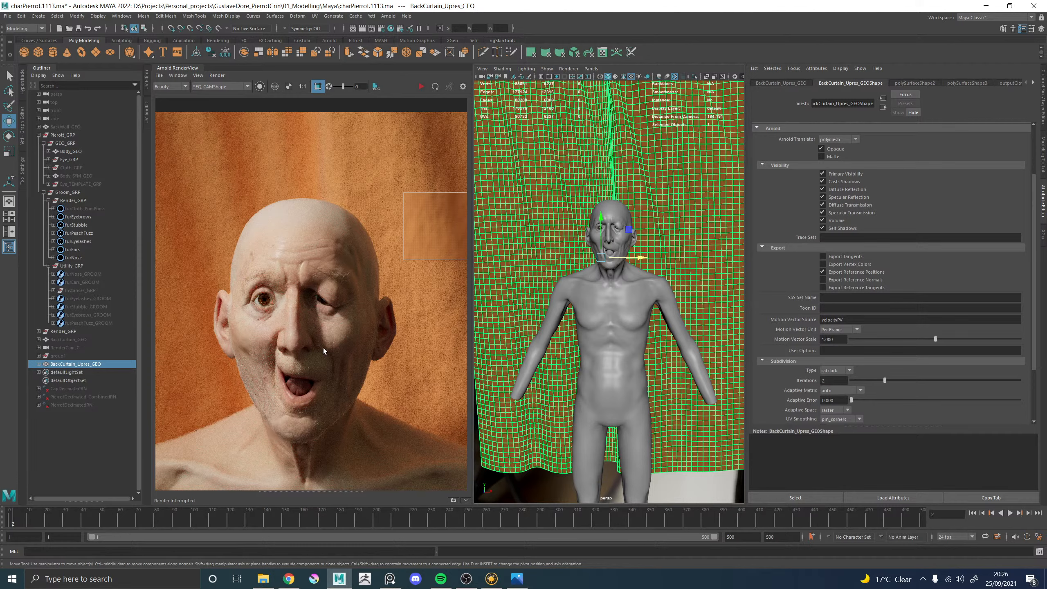
scroll(285, 349, "up", 1)
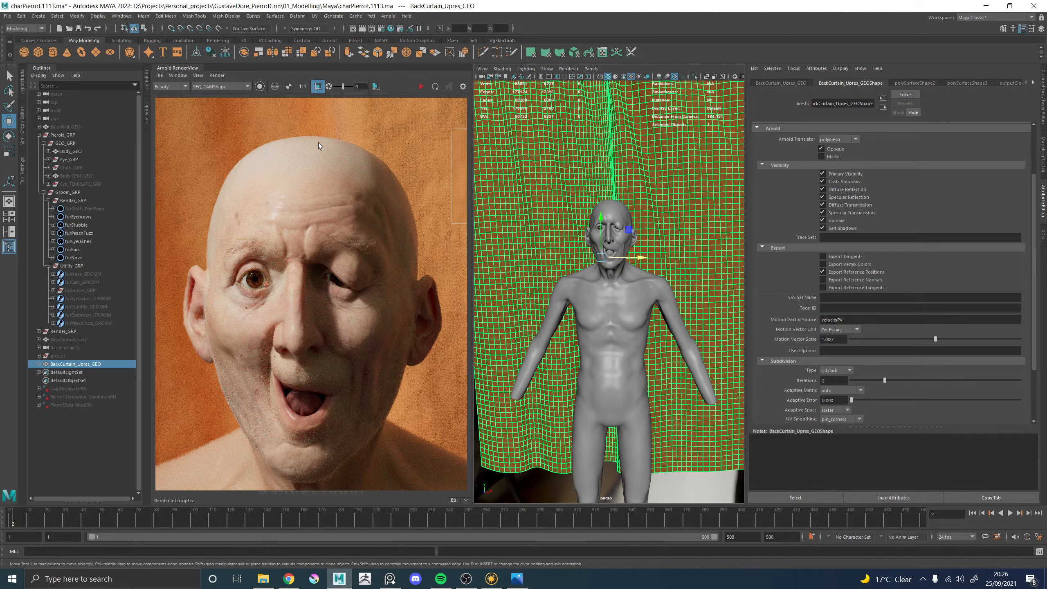
scroll(313, 218, "down", 3)
left_click_drag(381, 162, 434, 211)
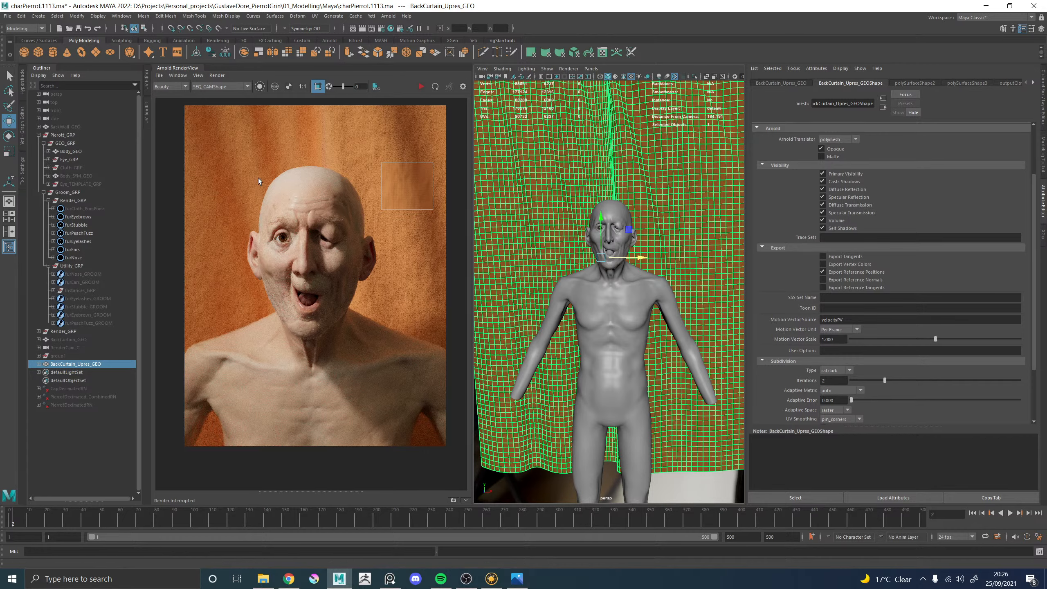
Set the crop region over the eyebrow above the open eye and restart the render to inspect that area
scroll(300, 219, "up", 5)
middle_click_drag(226, 268, 319, 221)
scroll(247, 198, "up", 3)
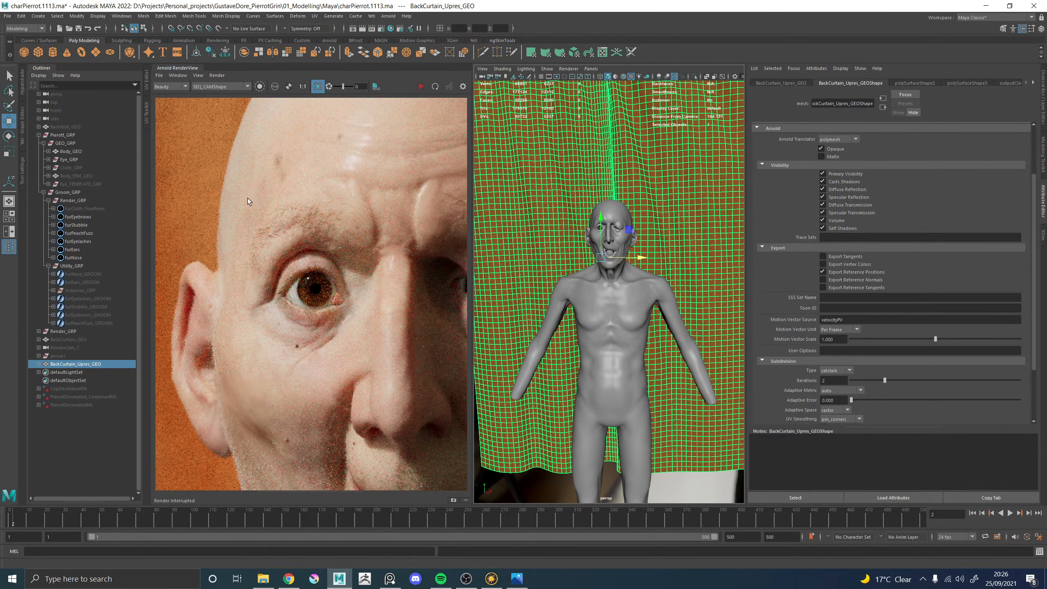
left_click_drag(242, 178, 369, 262)
left_click(420, 86)
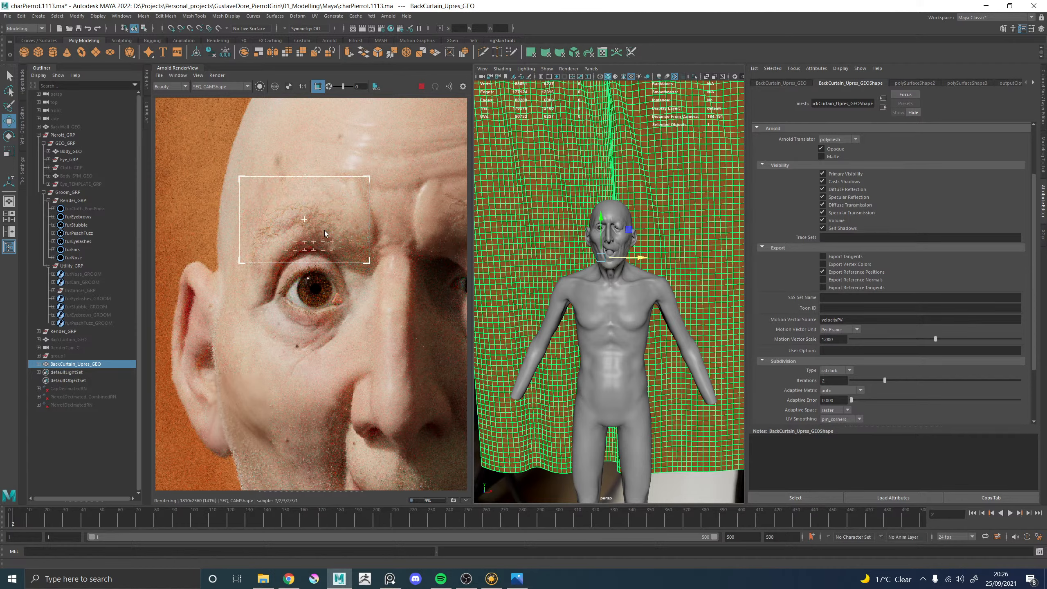
scroll(324, 232, "down", 3)
scroll(337, 293, "up", 4)
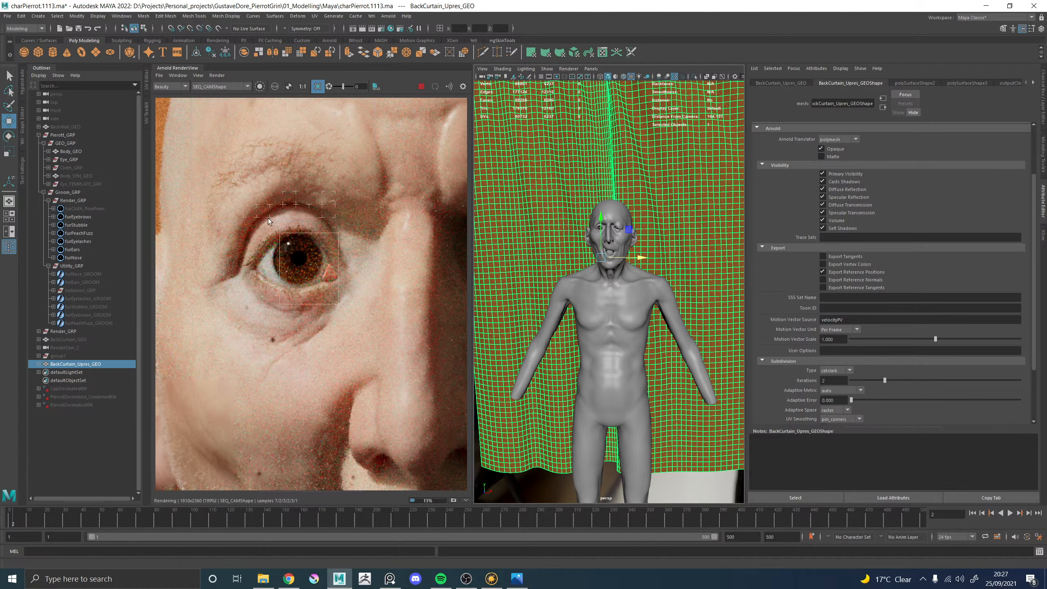
Limit the render to a tight crop region around the open eye and view it with the surrounding face
left_click_drag(246, 219, 339, 304)
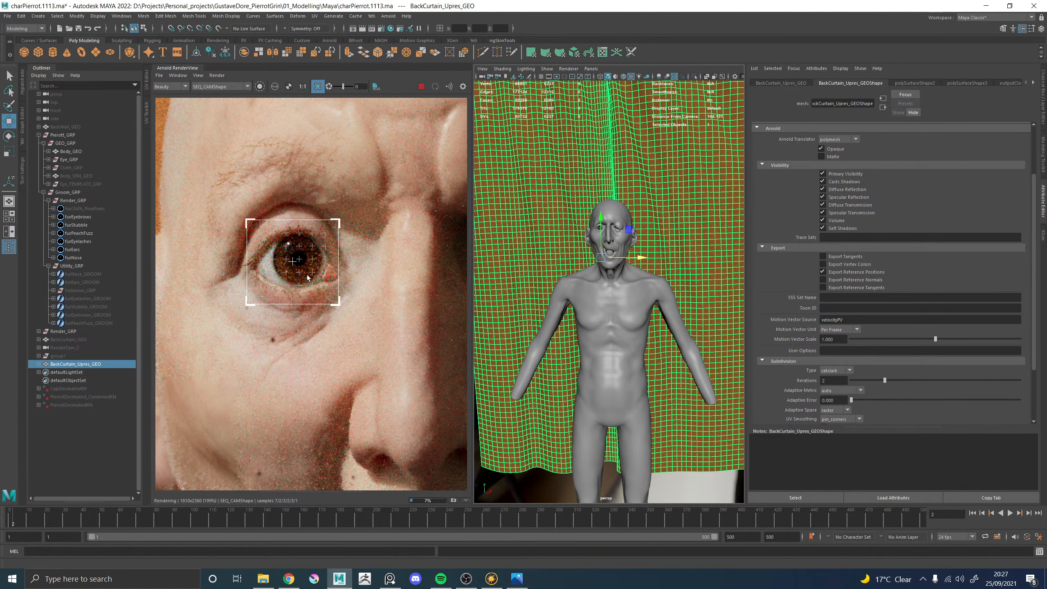
scroll(307, 275, "down", 2)
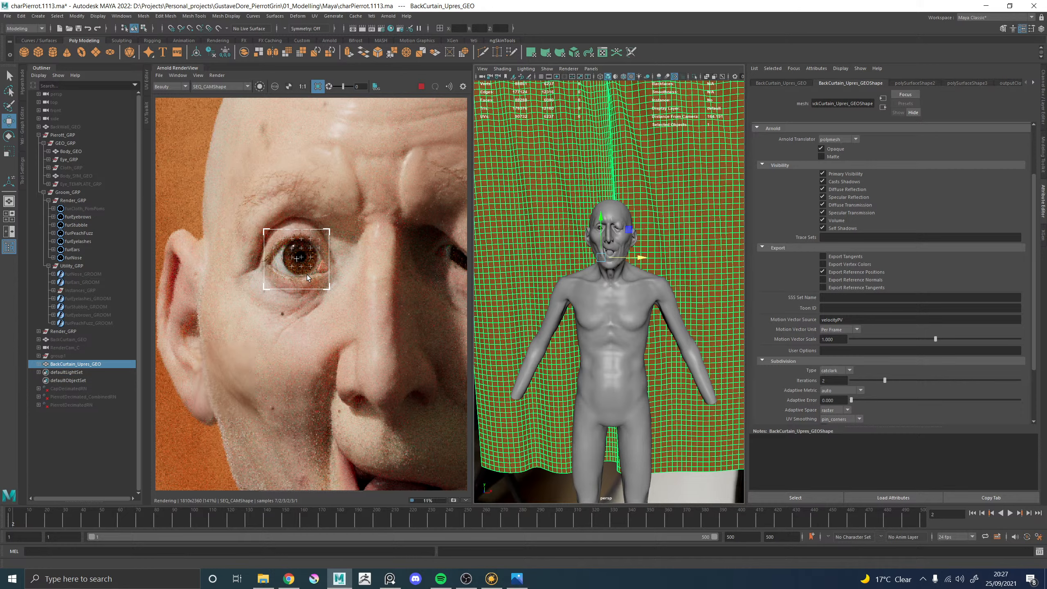
Examine the refining render of the open eye up close, comparing it with the face and the whole portrait
scroll(306, 263, "down", 6)
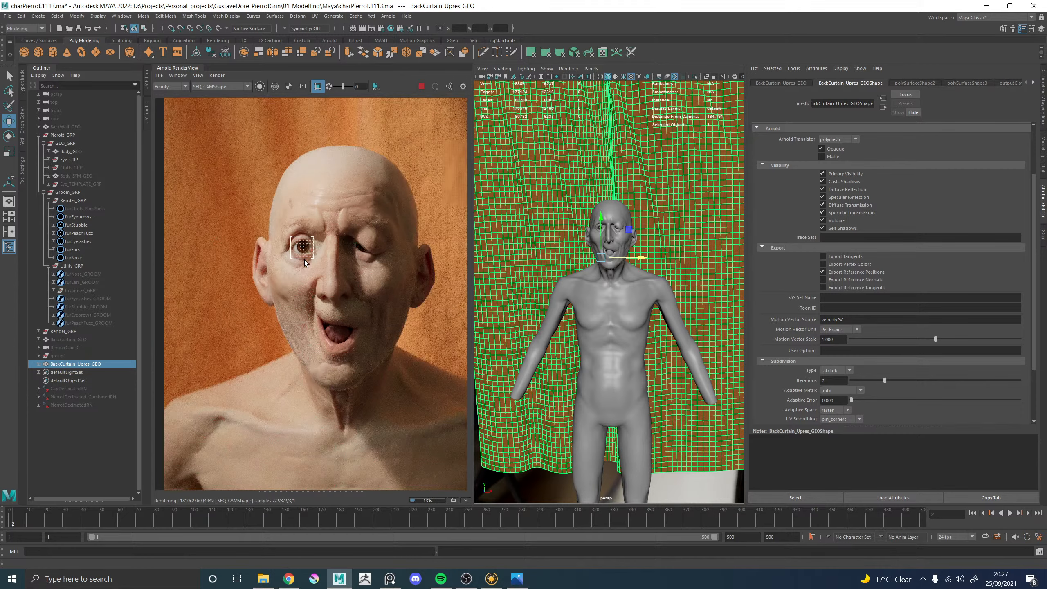
scroll(304, 259, "up", 6)
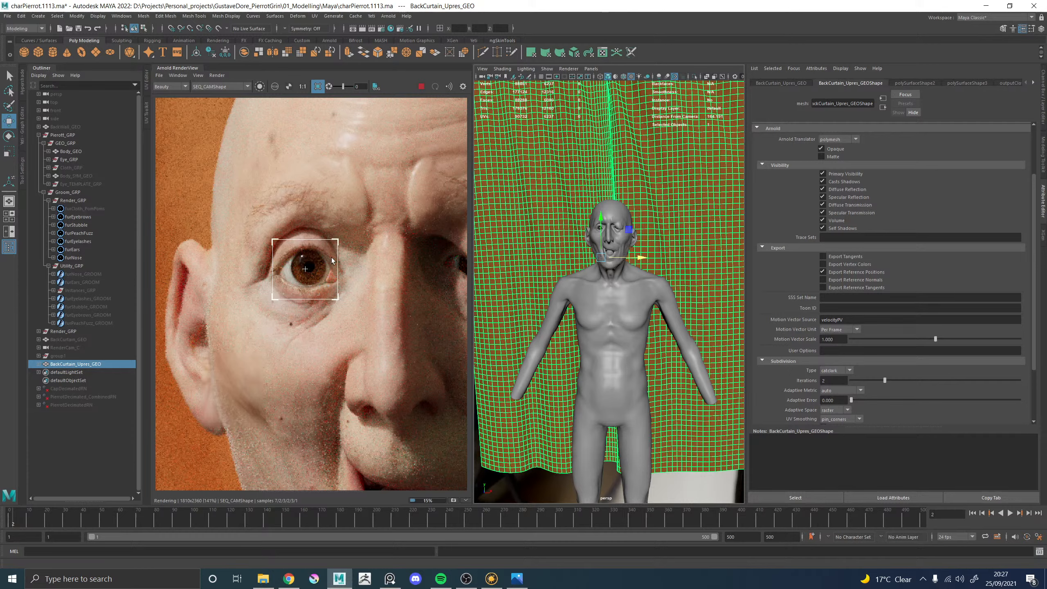
scroll(325, 263, "up", 4)
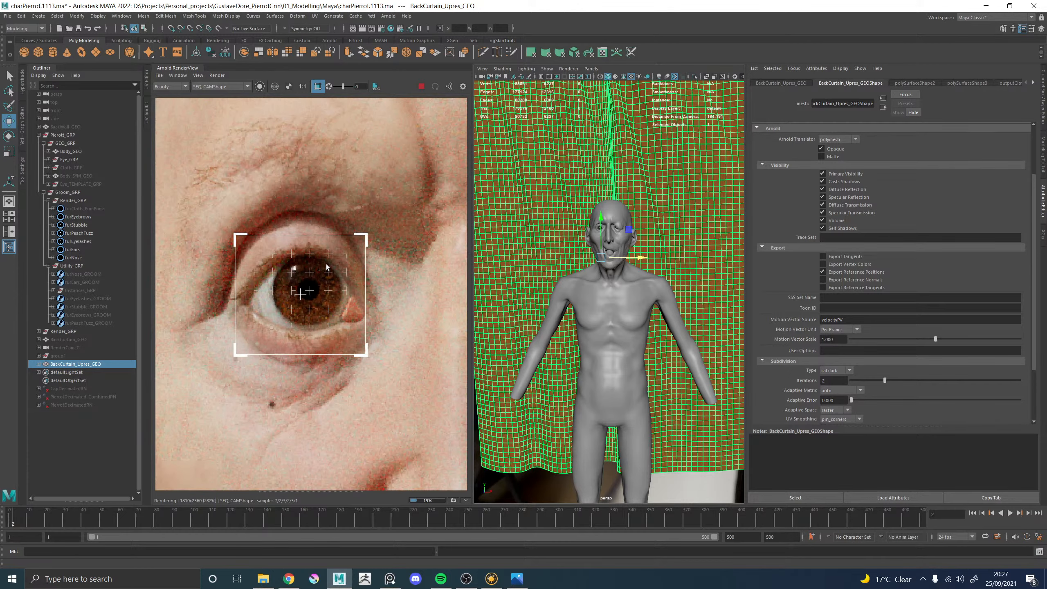
scroll(325, 264, "down", 6)
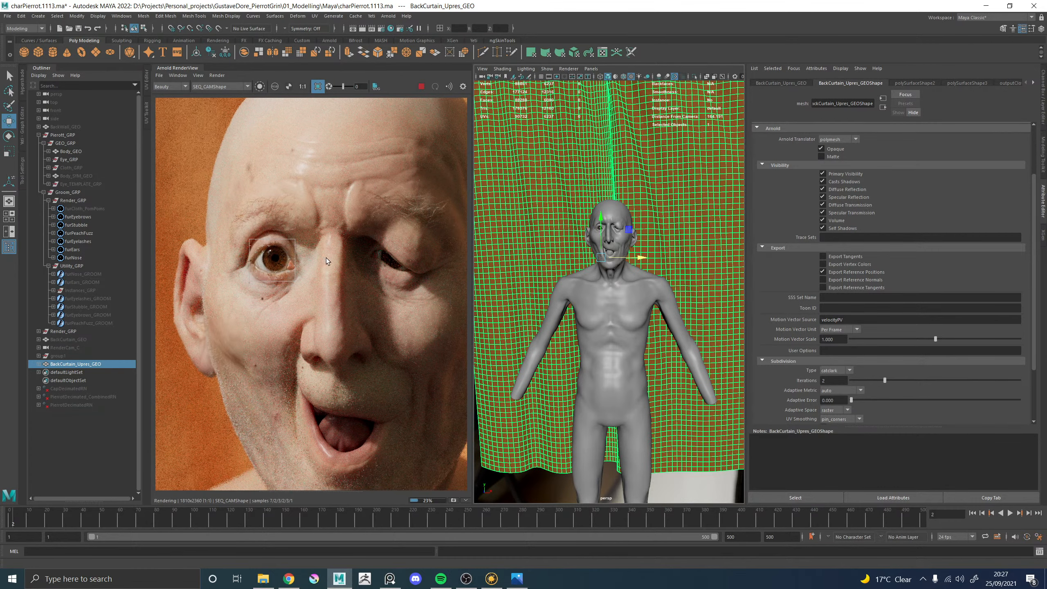
scroll(279, 268, "up", 6)
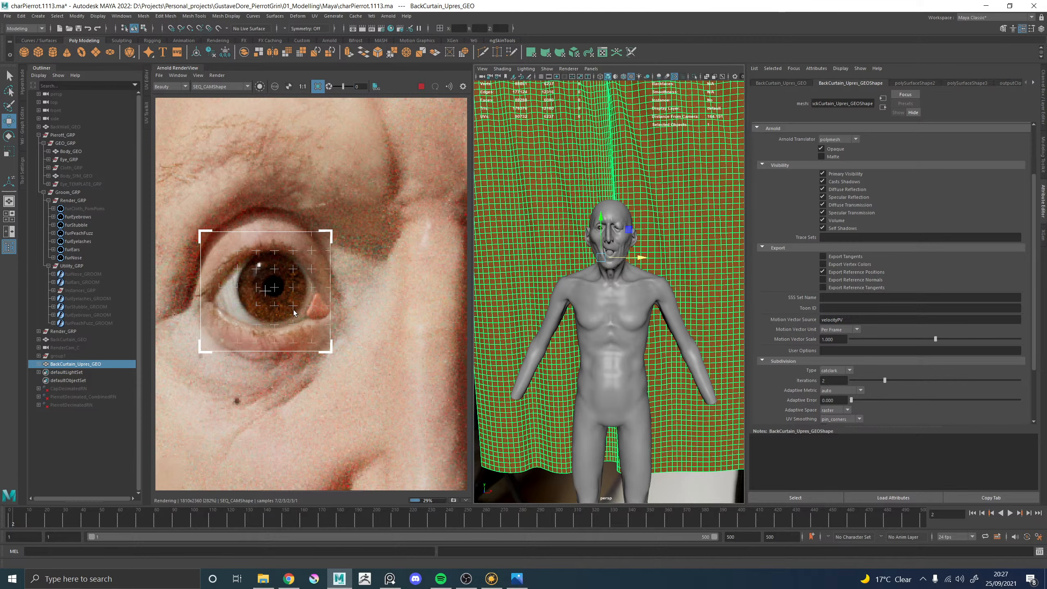
Bring the reference board's Pierrot painting beside the render, compare its eyes with the rendered eye, and move the board away
mouse_move(1046, 189)
right_mouse_down()
mouse_move(653, 203)
mouse_move(522, 186)
right_mouse_up()
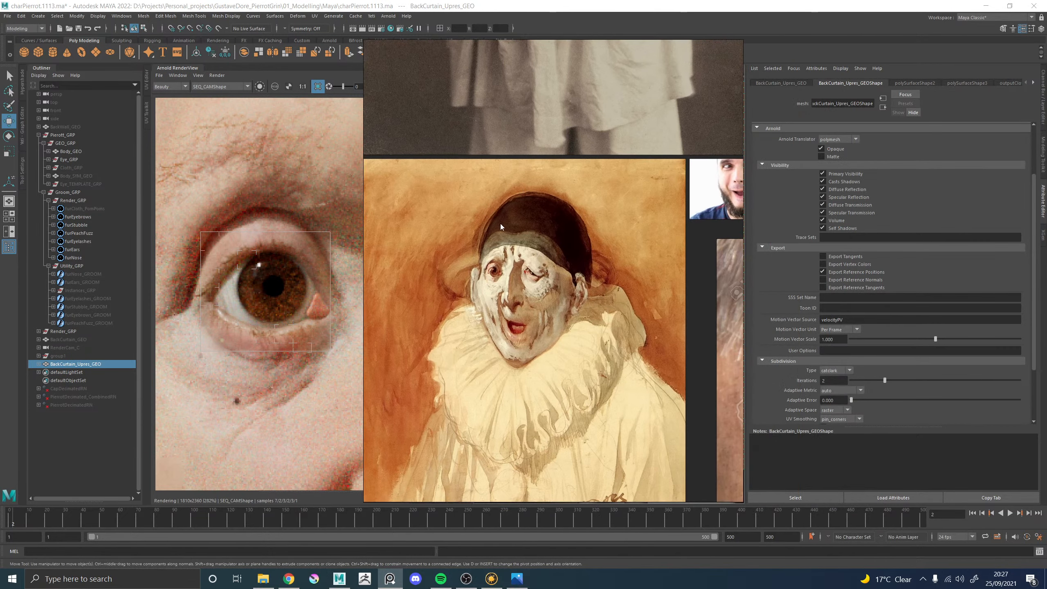
scroll(504, 271, "up", 7)
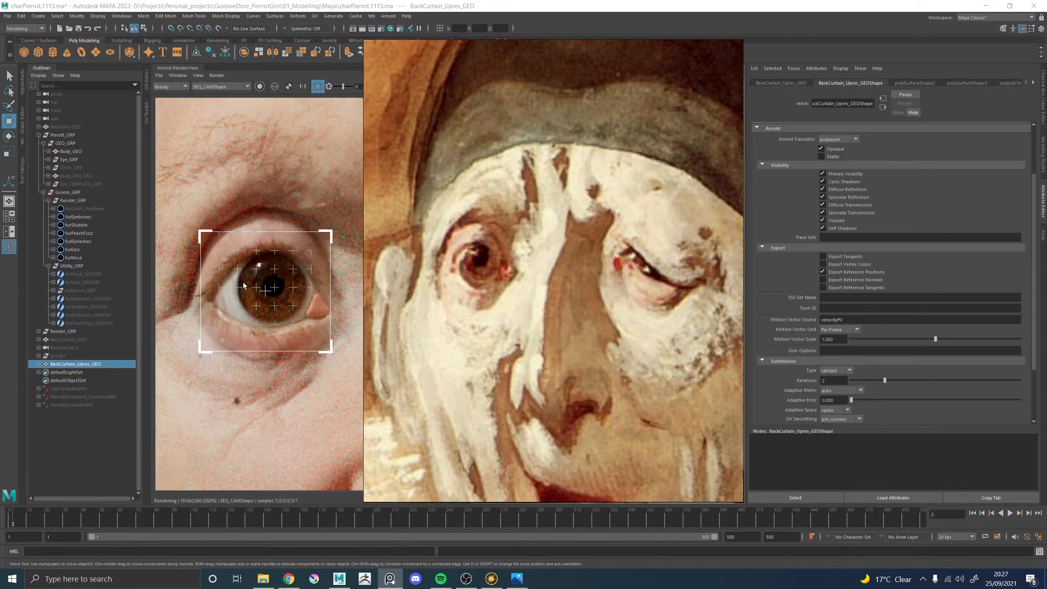
scroll(277, 284, "up", 1)
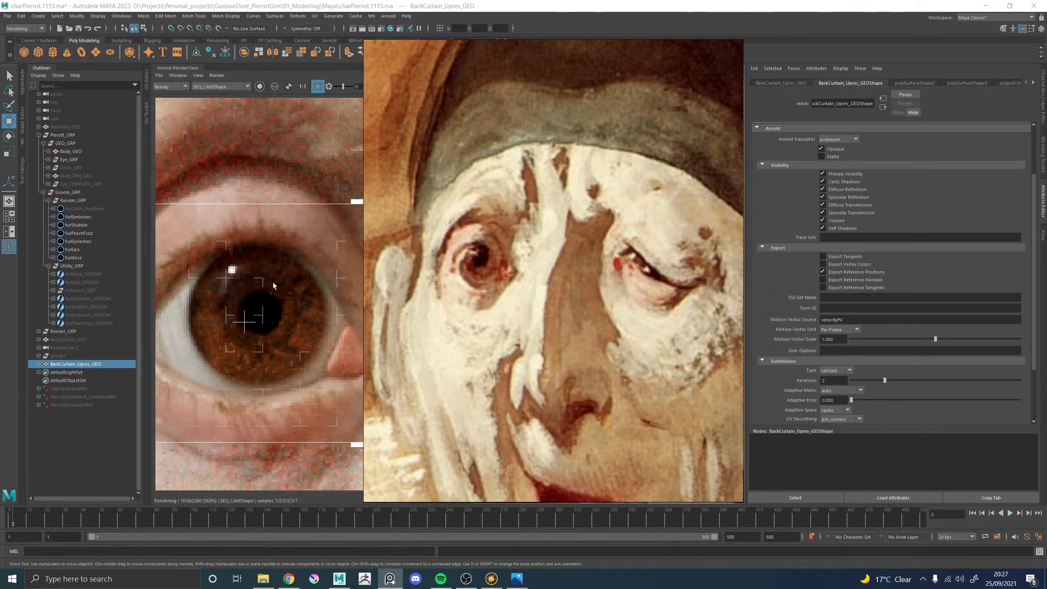
scroll(273, 283, "down", 5)
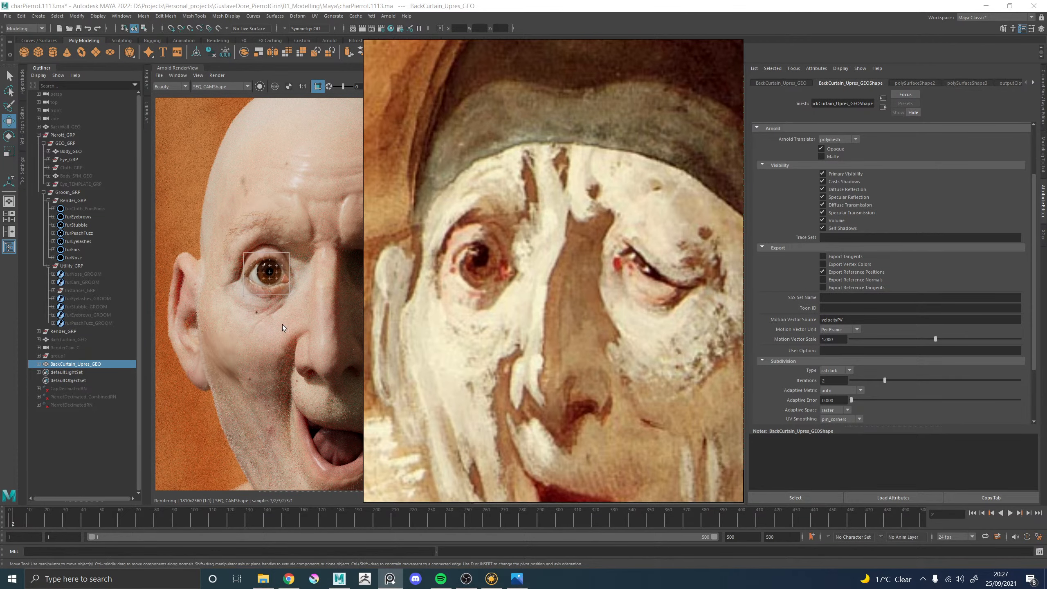
scroll(272, 280, "up", 1)
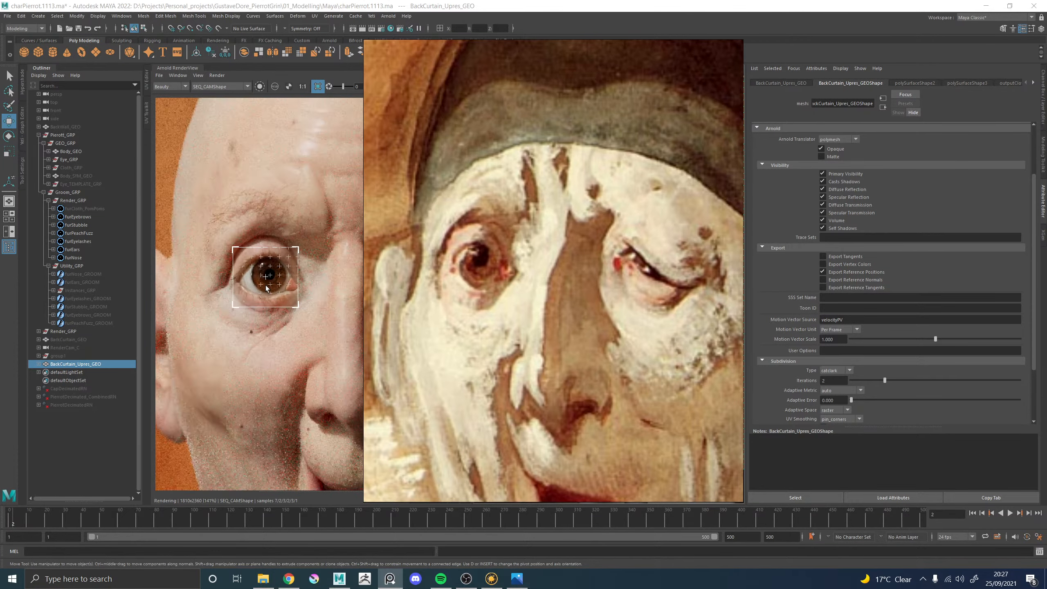
scroll(266, 284, "down", 2)
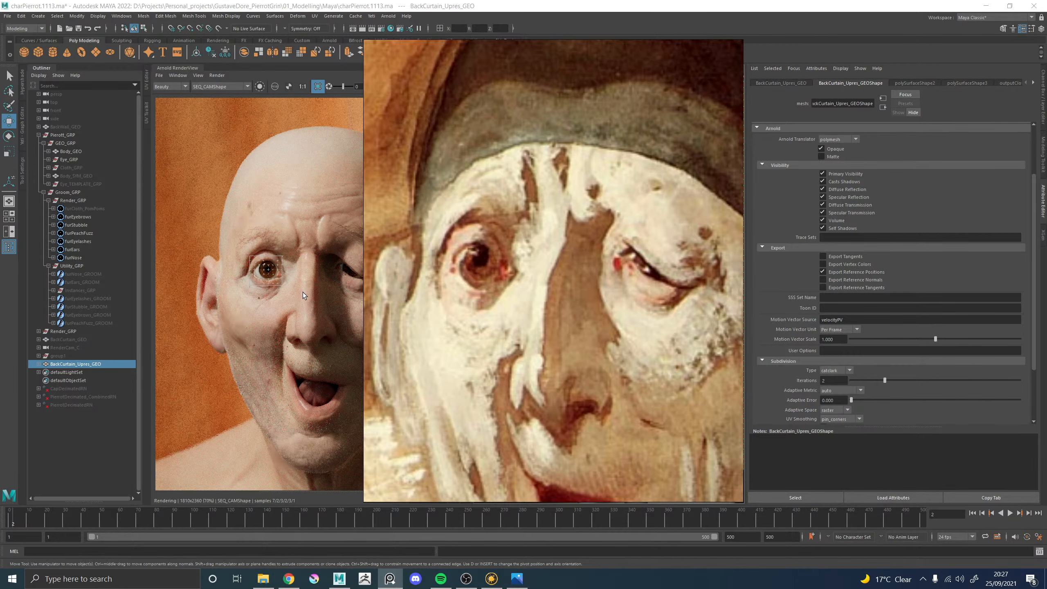
scroll(273, 254, "up", 3)
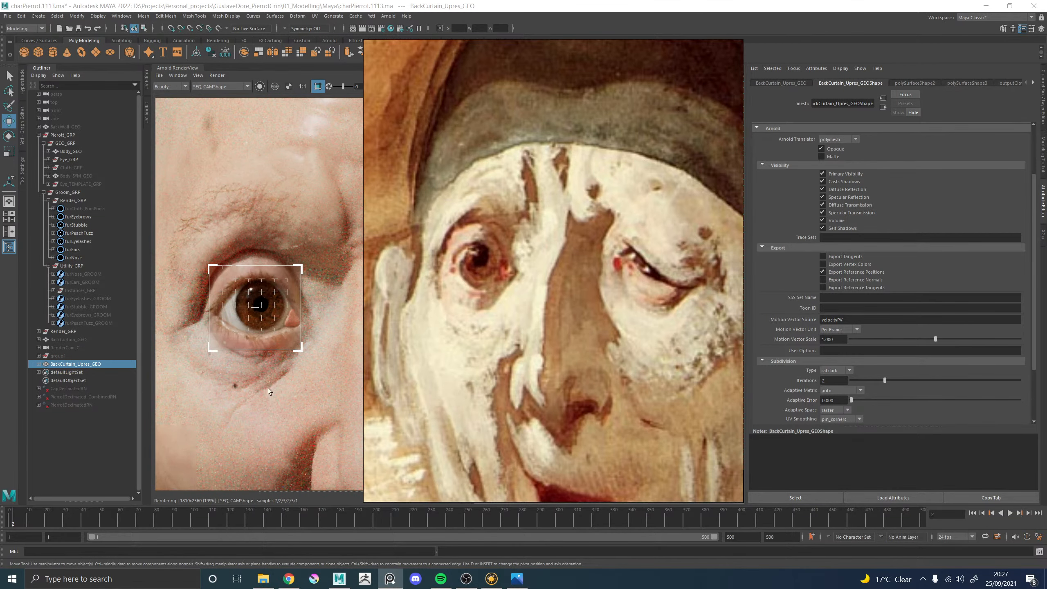
mouse_move(276, 216)
middle_mouse_down()
mouse_move(250, 262)
mouse_move(230, 349)
middle_mouse_up()
scroll(274, 275, "down", 3)
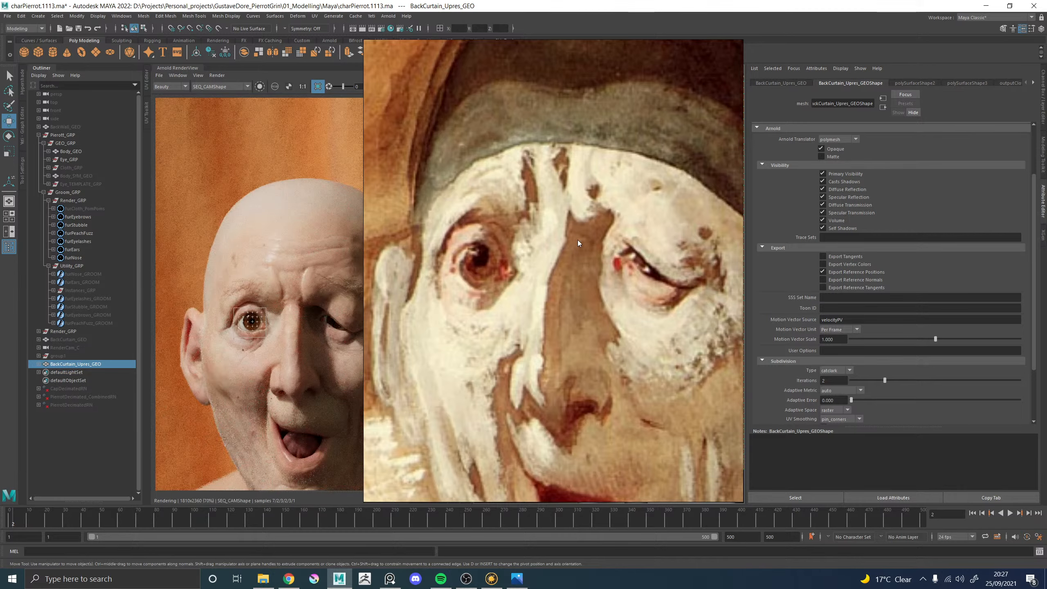
right_click_drag(578, 240, 1046, 234)
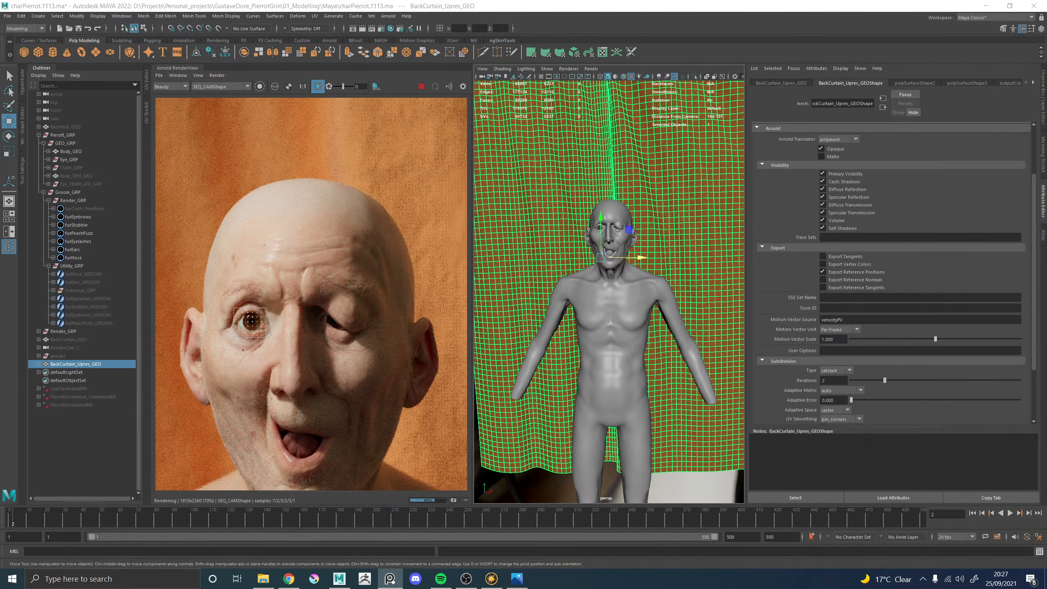
Stop the render, turn off the crop region and store a snapshot of the unpainted skin portrait
middle_click_drag(315, 327, 337, 230)
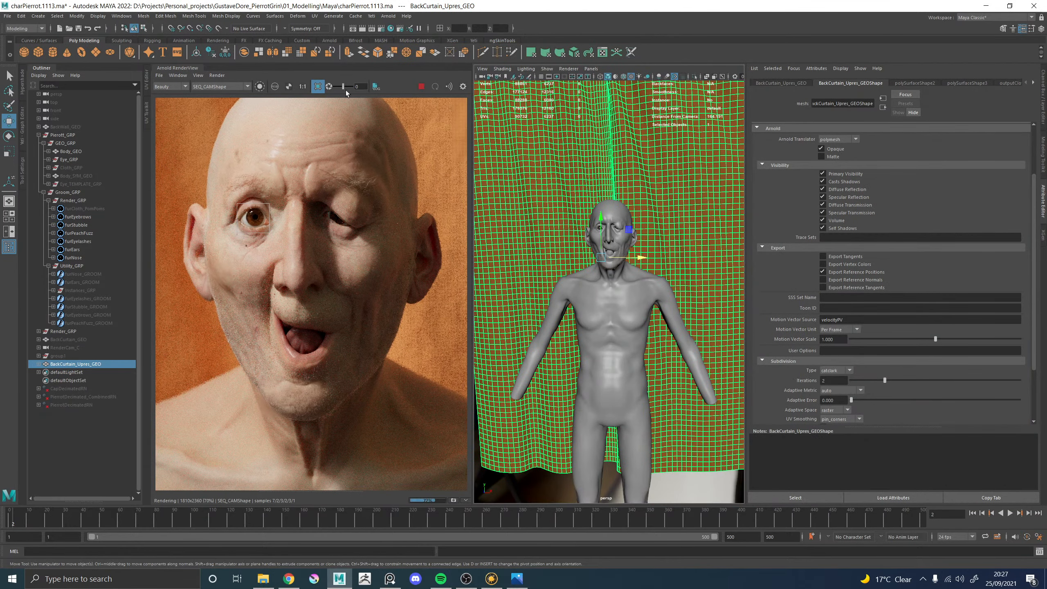
left_click(421, 86)
left_click(318, 87)
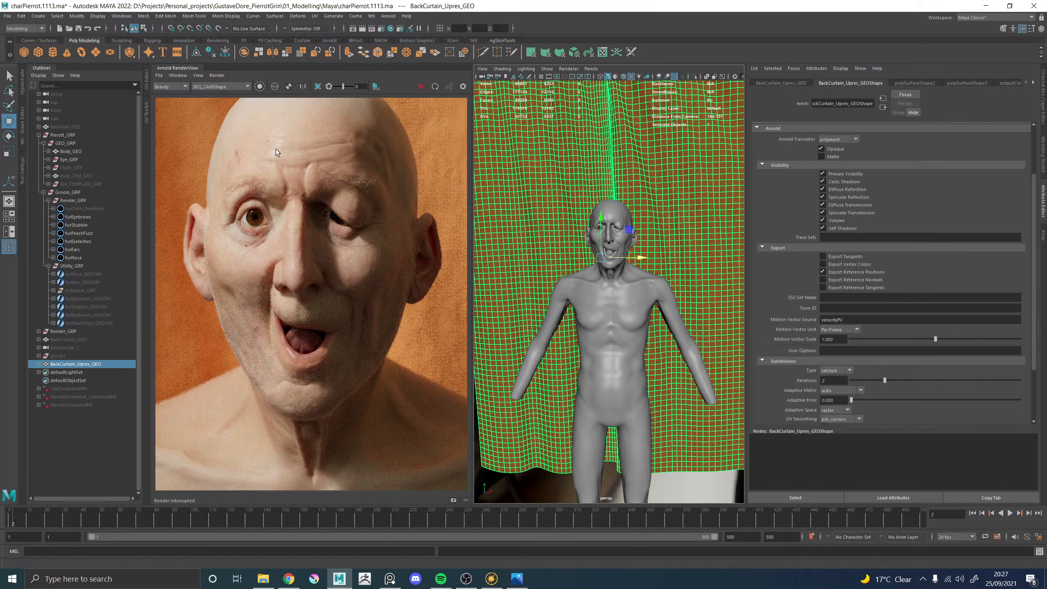
scroll(208, 239, "down", 3)
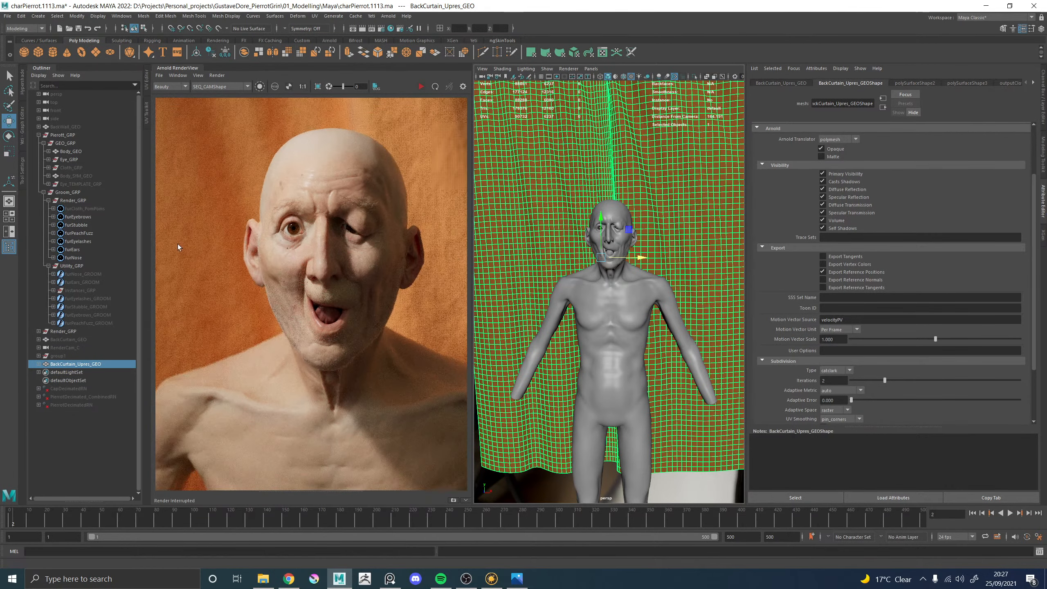
middle_click_drag(249, 241, 99, 255)
left_click(199, 76)
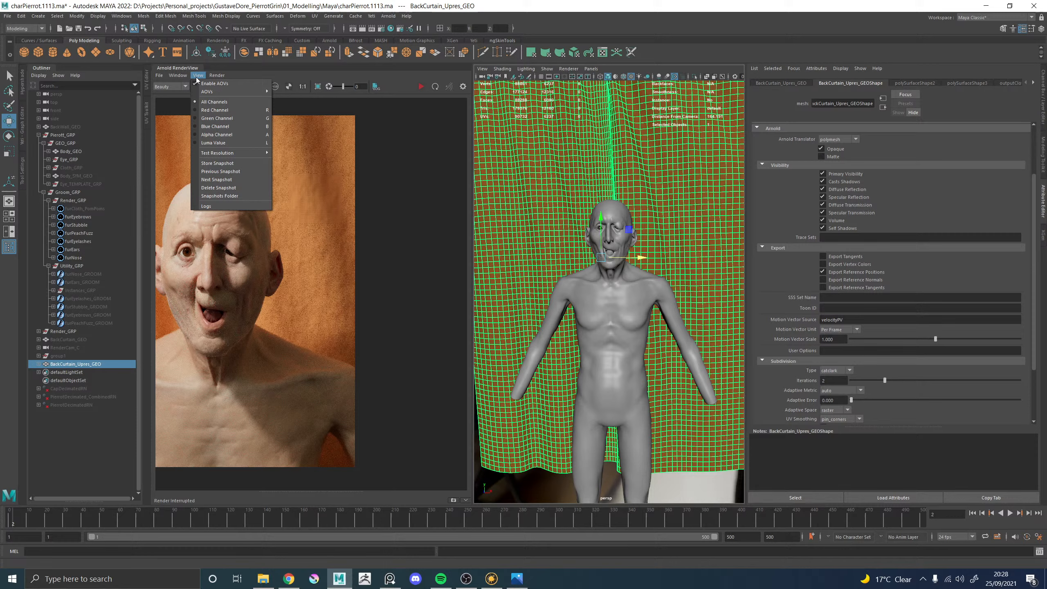
left_click(214, 165)
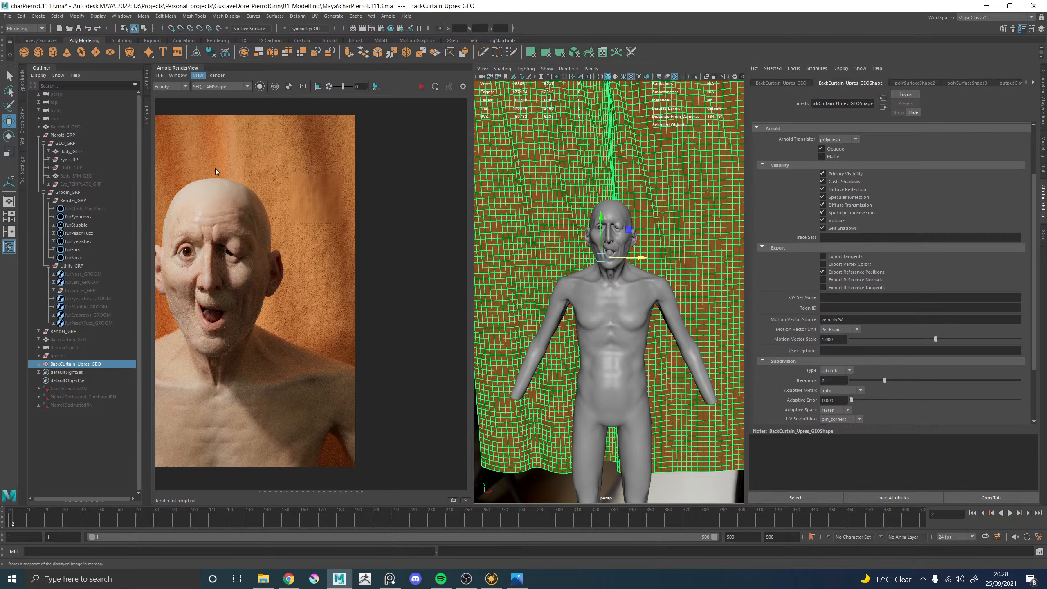
Select Body_GEO, save the scene, and save it again as an incremented version
left_click(615, 209)
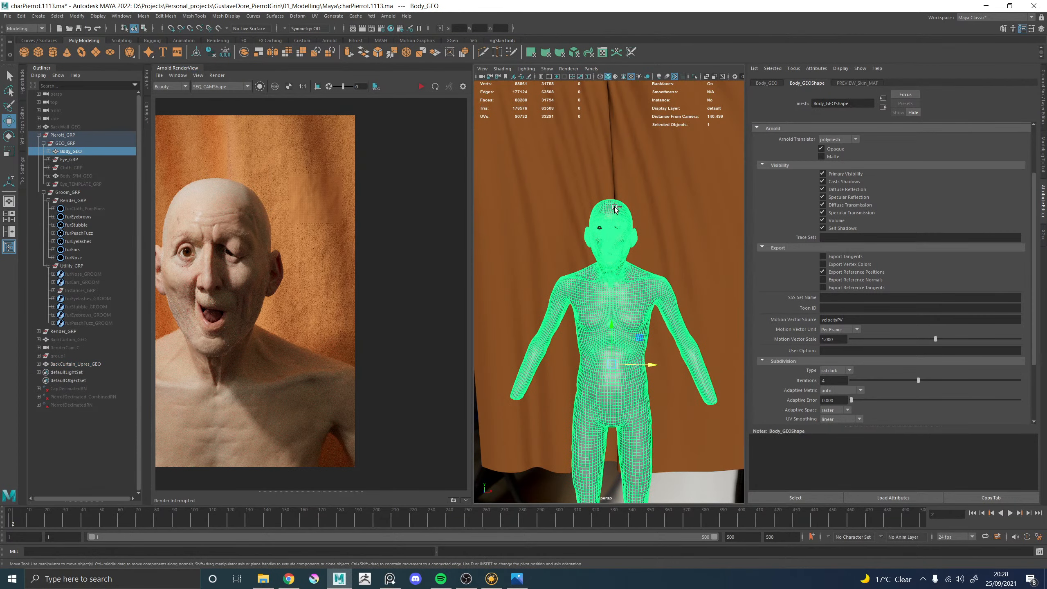
key("q")
key("ctrl+s")
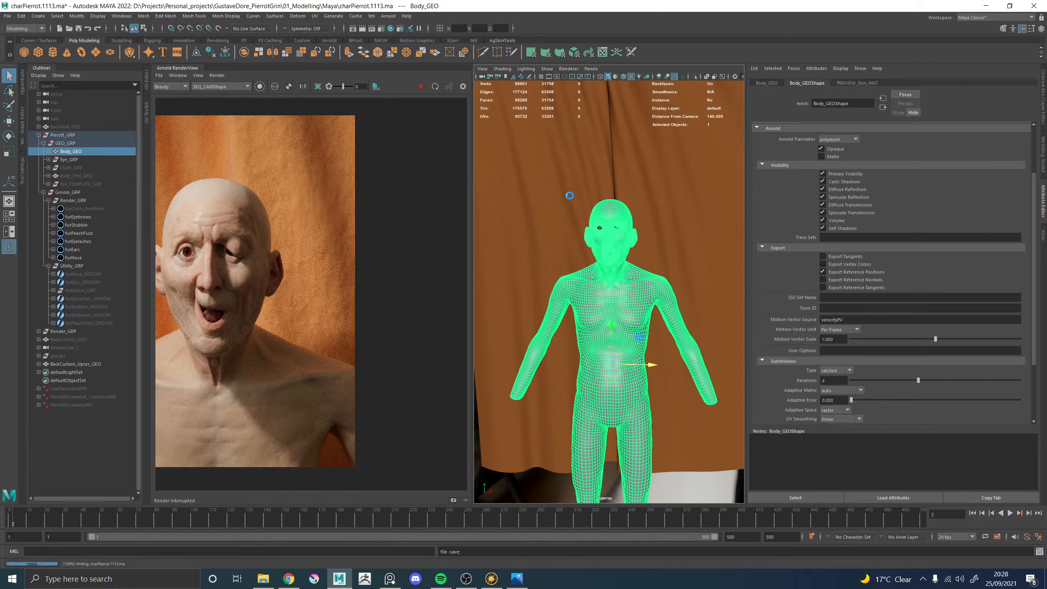
key("w")
left_click_drag(565, 195, 595, 194, "alt")
key("q")
key("ctrl+alt+s")
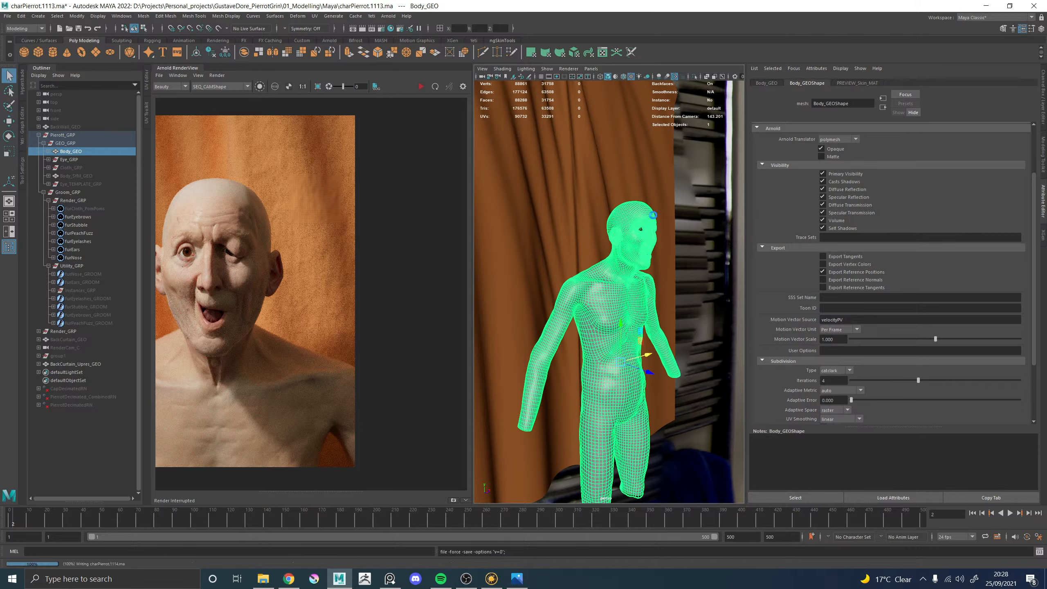
key("w")
left_click_drag(653, 215, 625, 216, "alt")
Assign the existing PaintedSkin_MAT material to Body_GEO
scroll(625, 219, "up", 5)
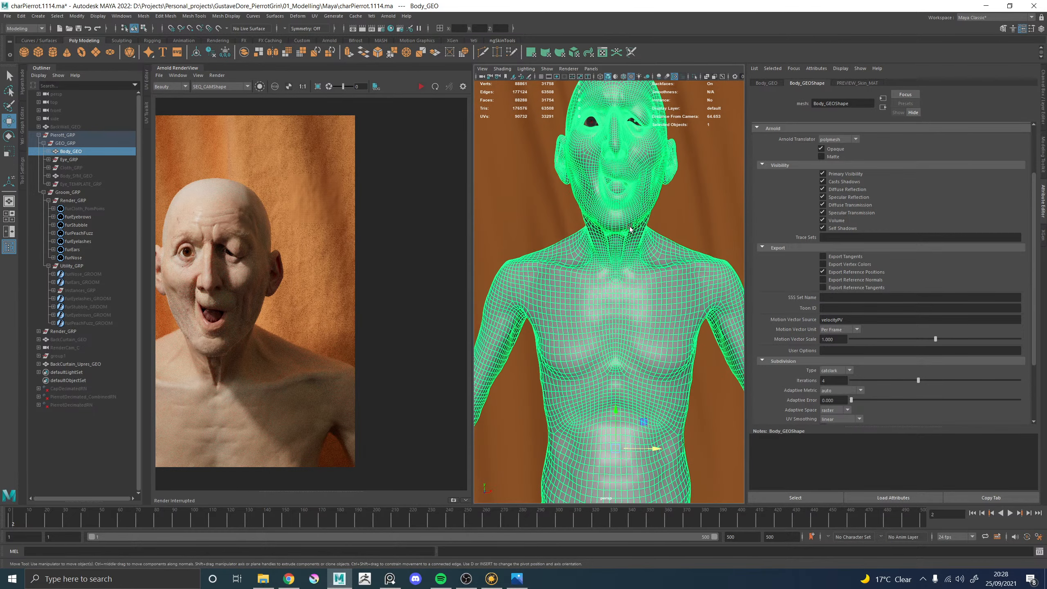
right_click(625, 223)
mouse_move(665, 386)
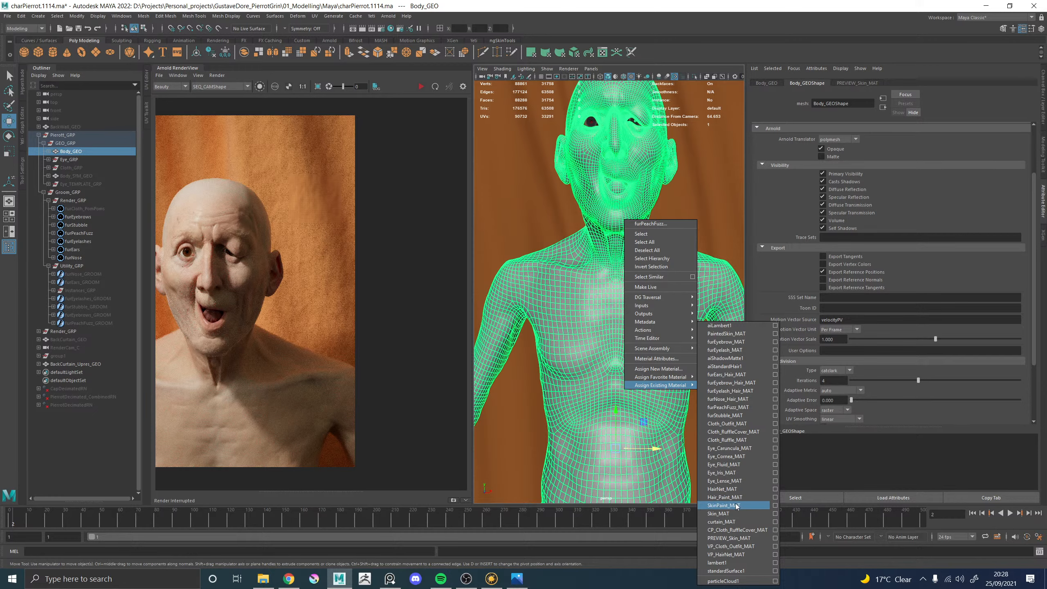
left_click(727, 334)
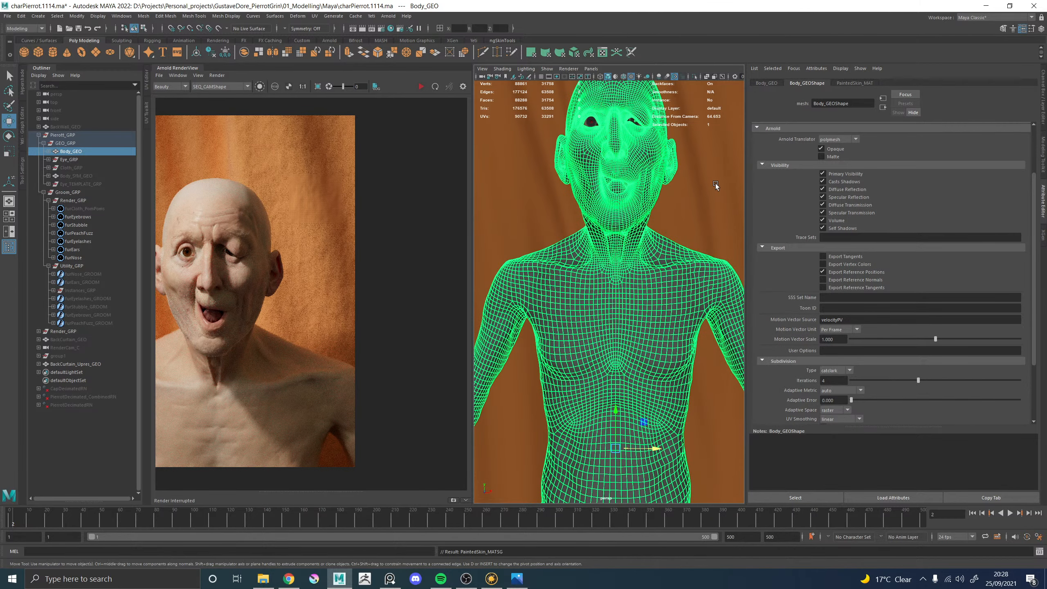
left_click(715, 183)
Set a crop region around the whole head, neck and upper shoulders and restart the render for that area
left_click(421, 87)
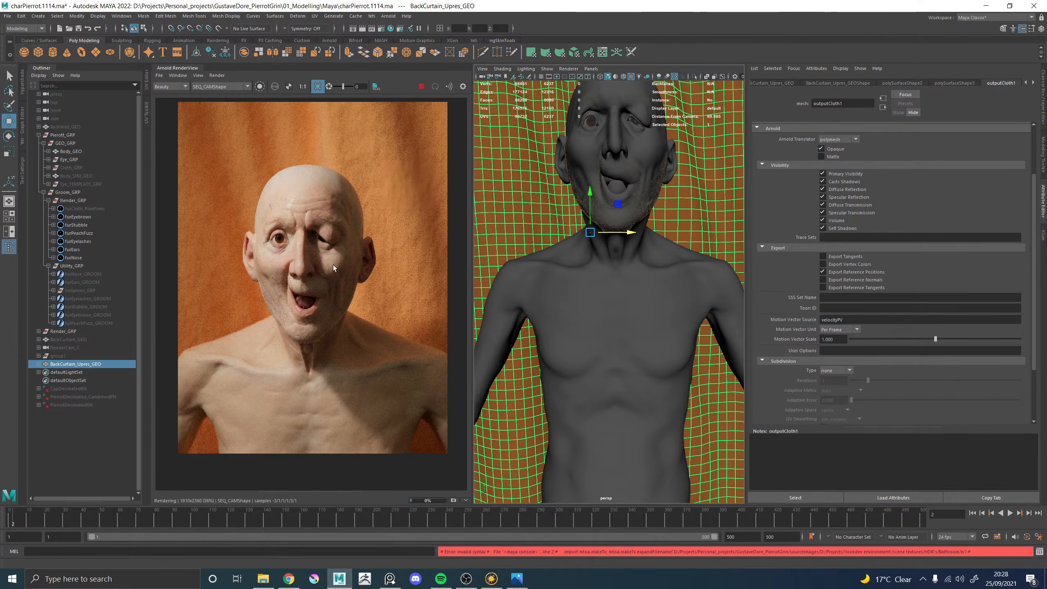
left_click_drag(227, 152, 337, 272)
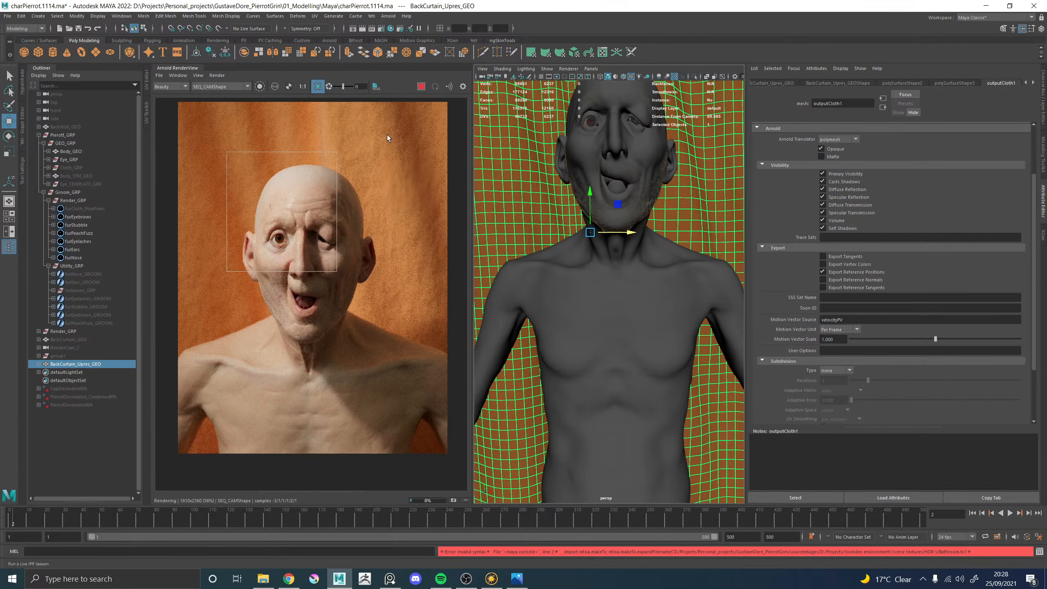
left_click_drag(395, 363, 299, 279)
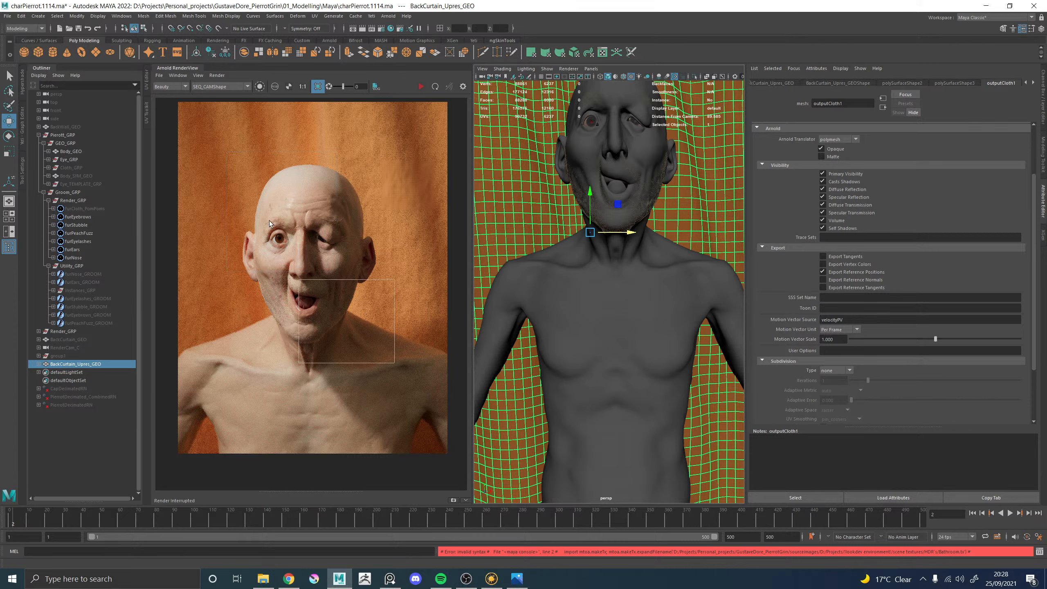
left_click_drag(270, 222, 218, 144)
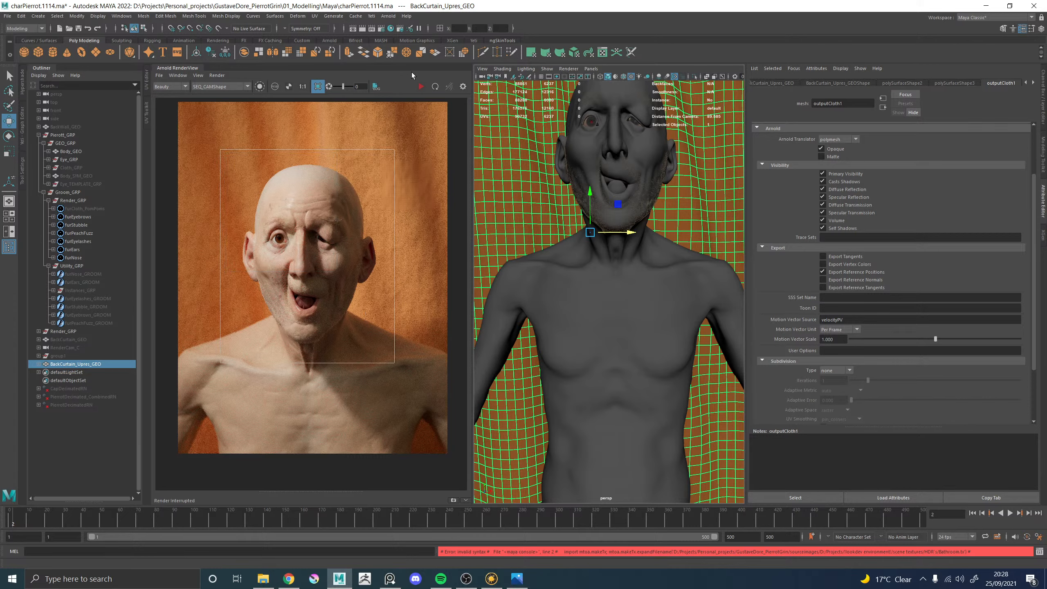
left_click(420, 86)
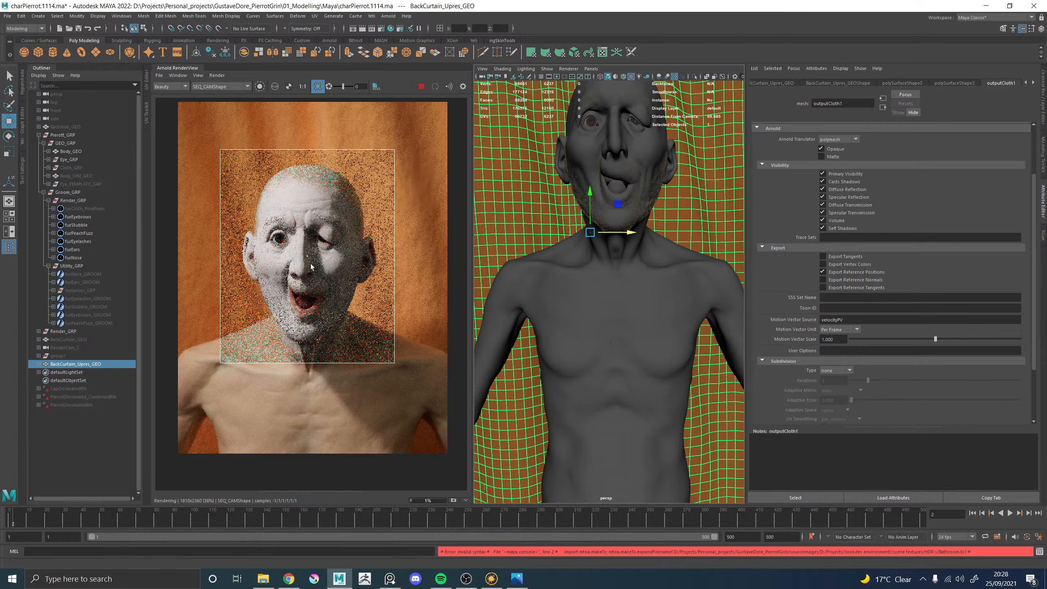
Examine the white painted skin on the face and scalp up close and within the whole portrait
scroll(310, 265, "up", 2)
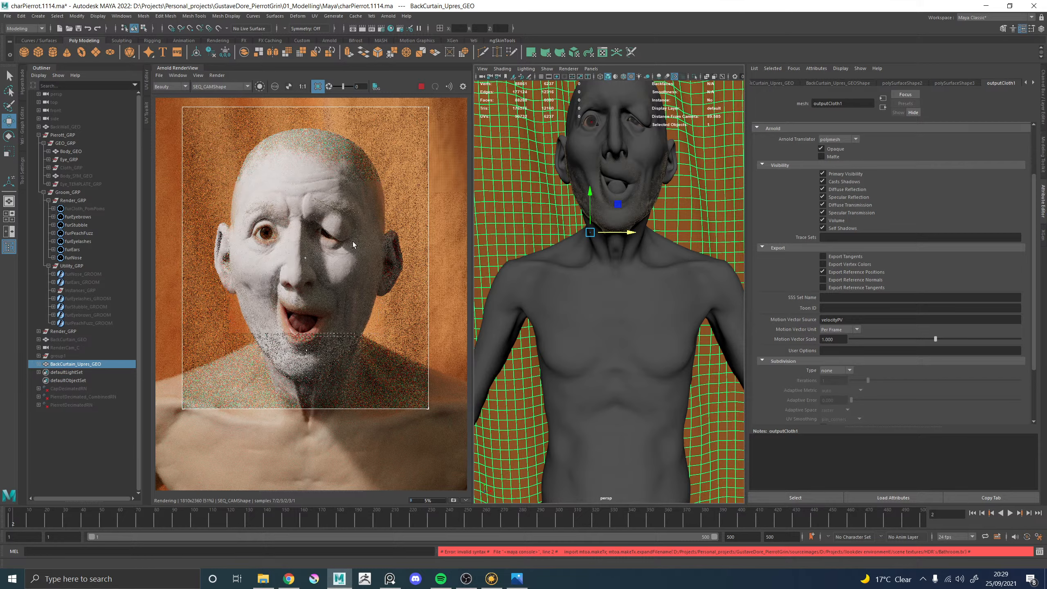
scroll(289, 256, "up", 3)
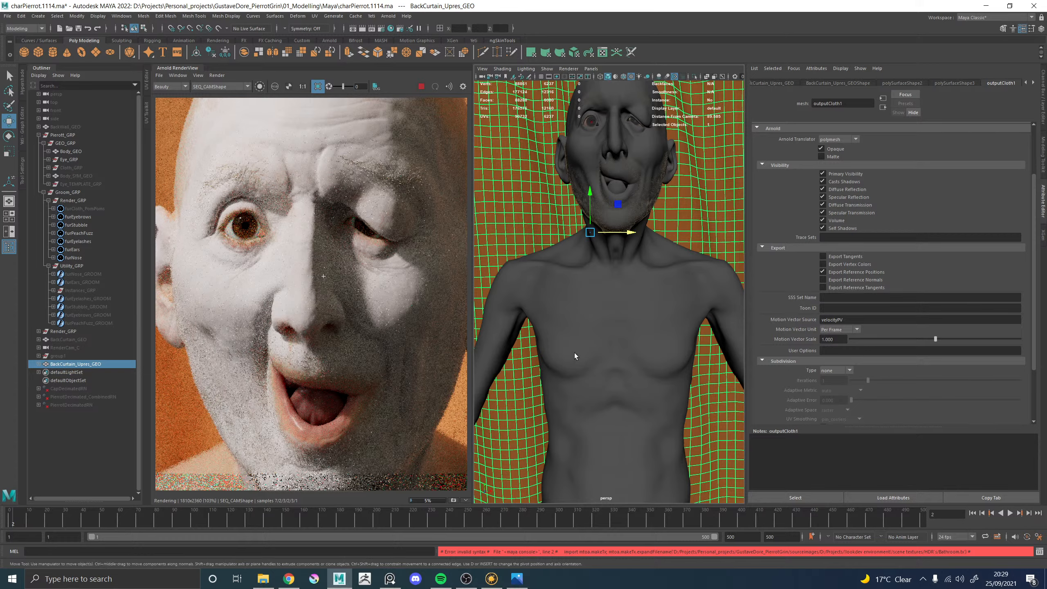
scroll(300, 279, "down", 3)
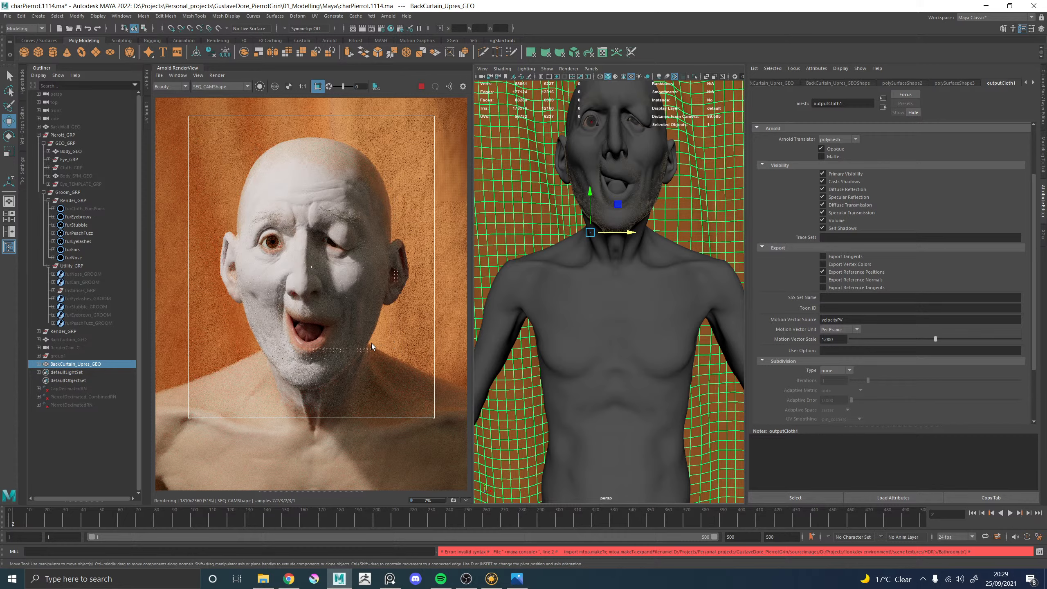
scroll(349, 175, "up", 3)
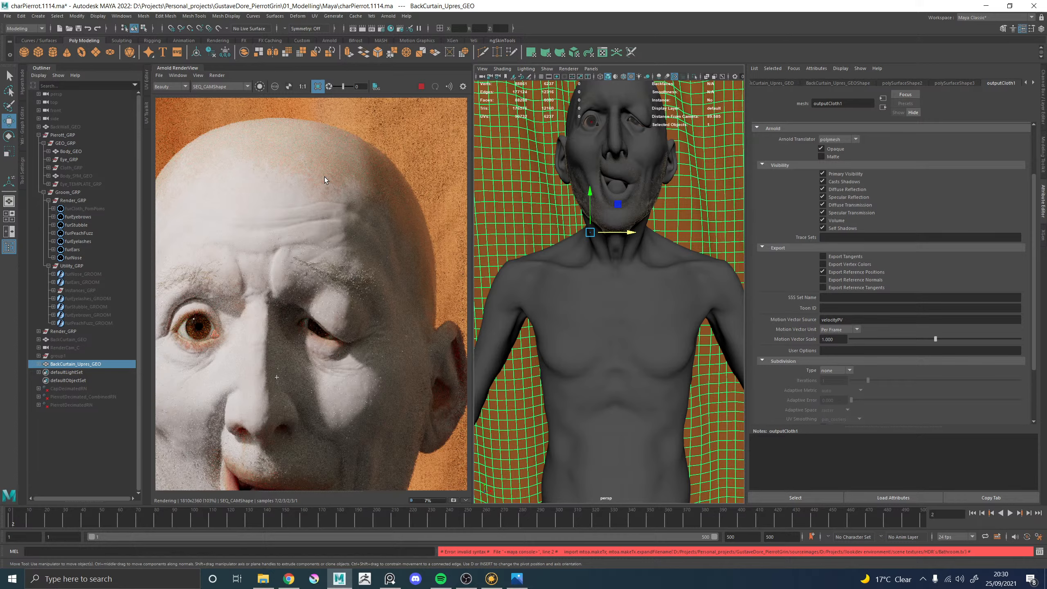
scroll(321, 202, "down", 2)
scroll(213, 339, "down", 2)
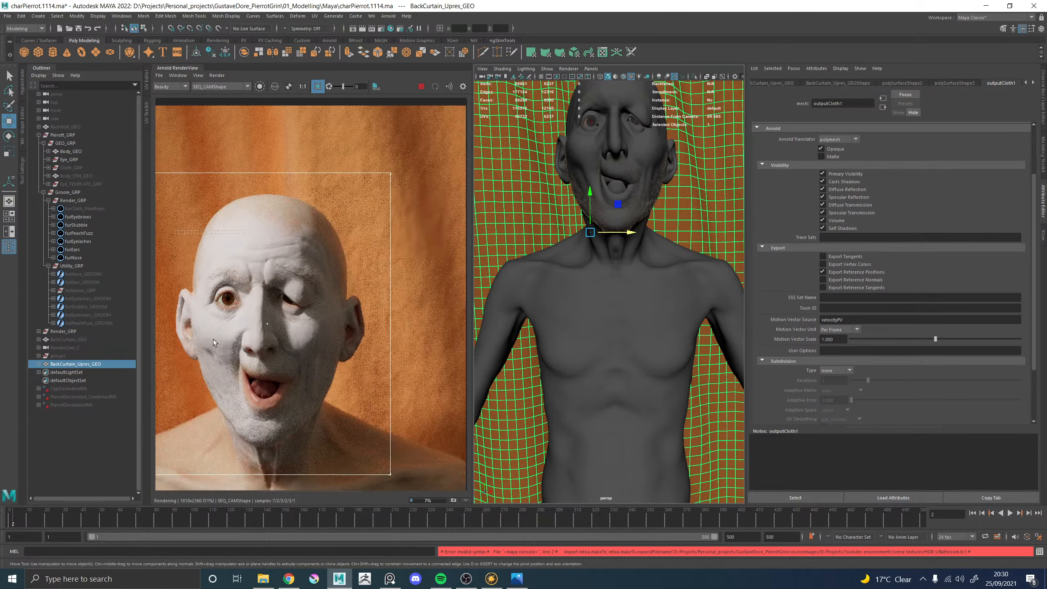
Zoom in on the painted face render and bring up the reference board to compare it with the Pierrot painting
scroll(327, 293, "up", 2)
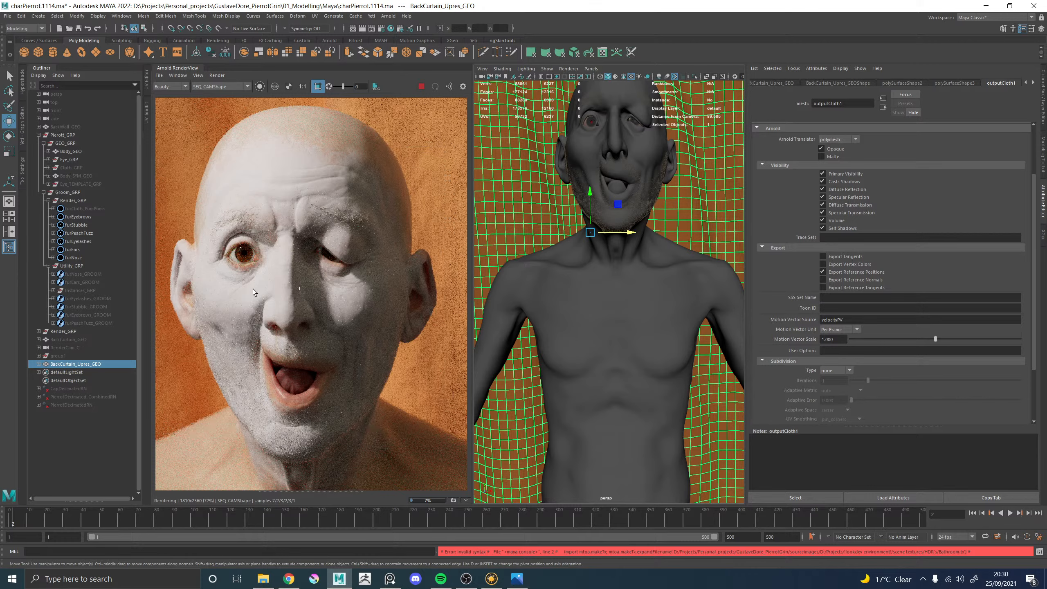
right_click_drag(1046, 236, 745, 234)
scroll(729, 299, "up", 3)
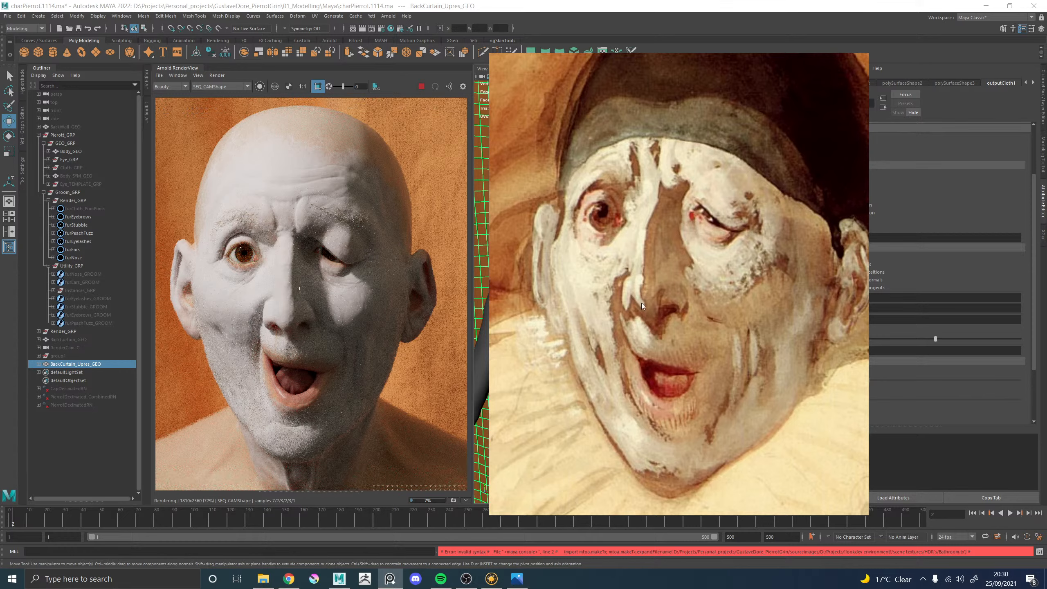
Go to the cracked-makeup photos on the reference board and examine the flaky clay on the bowed face's nose, forehead and hairline
scroll(697, 293, "down", 10)
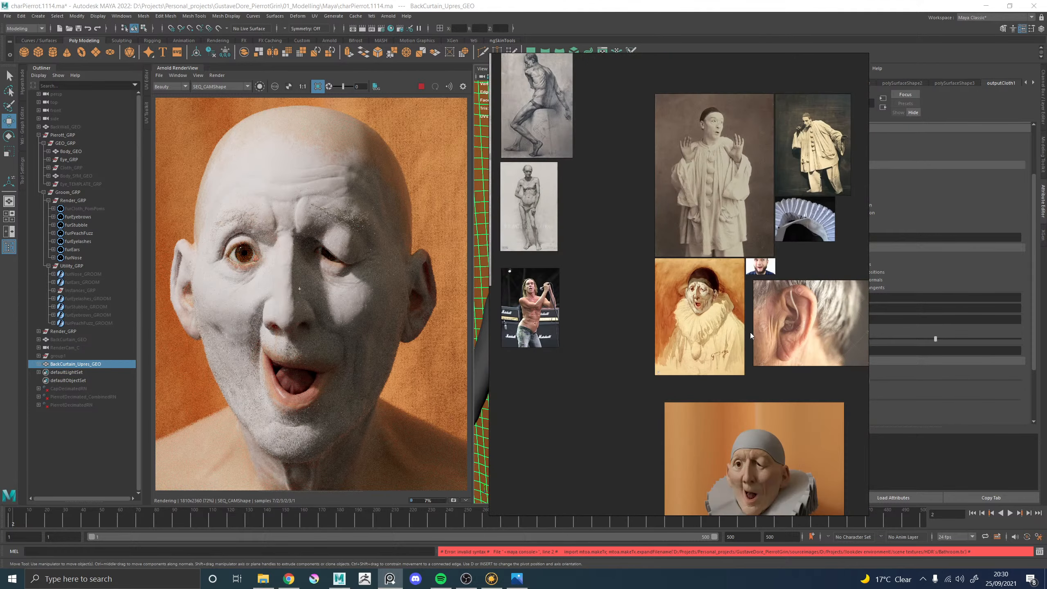
middle_click_drag(747, 394, 593, 178)
middle_click_drag(732, 245, 540, 293)
scroll(810, 365, "up", 3)
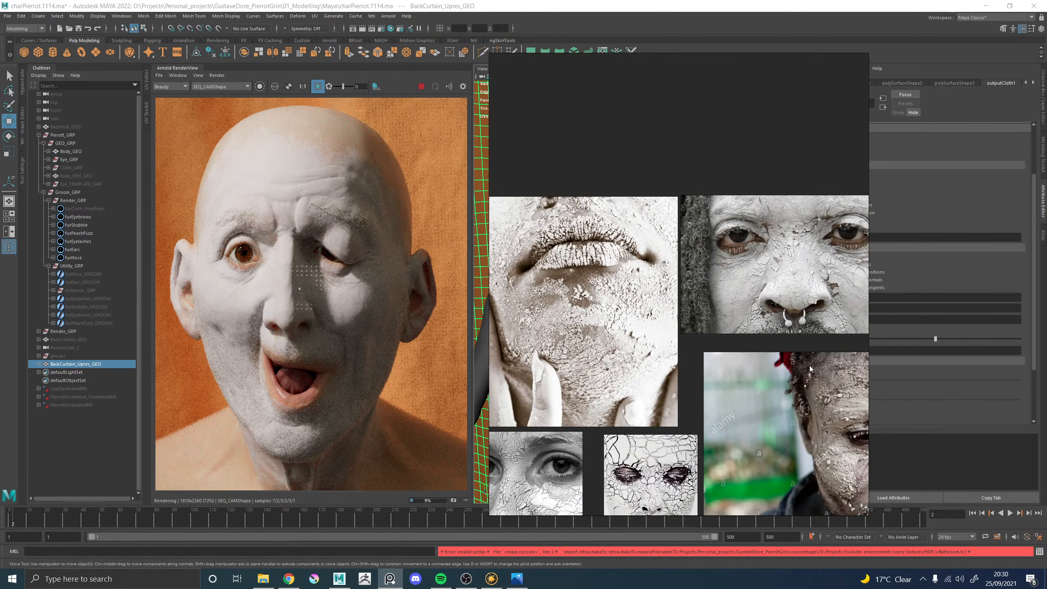
middle_click_drag(810, 365, 652, 329)
middle_click_drag(731, 424, 620, 281)
scroll(743, 336, "up", 3)
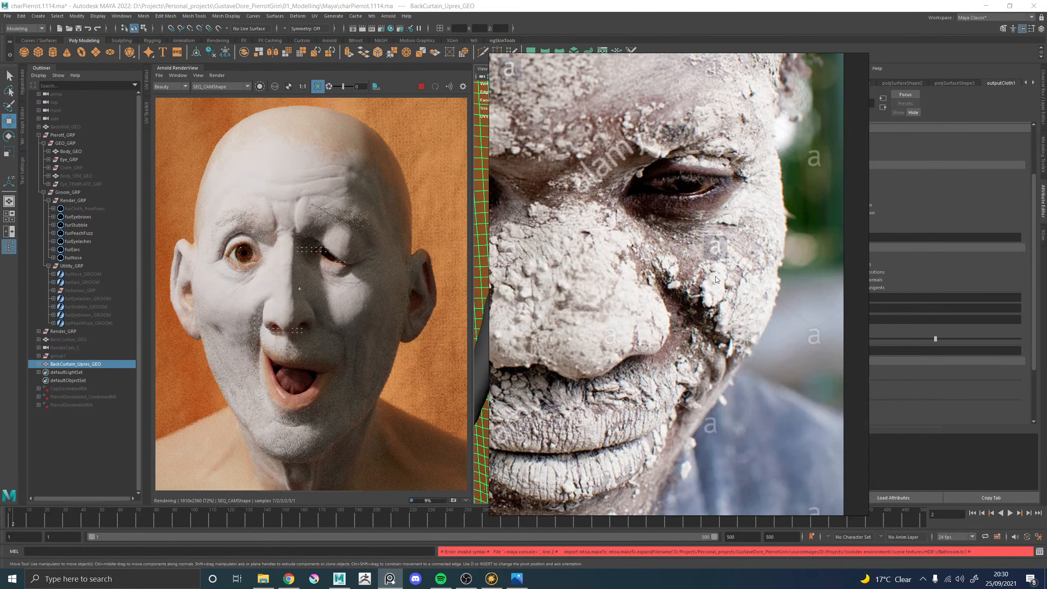
scroll(668, 328, "down", 5)
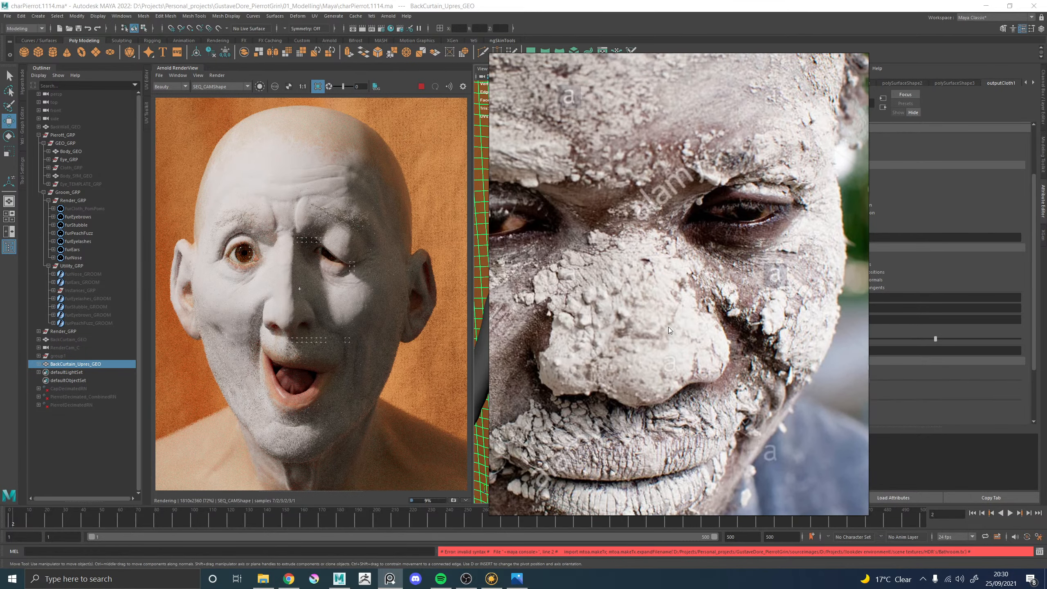
middle_click_drag(662, 336, 676, 320)
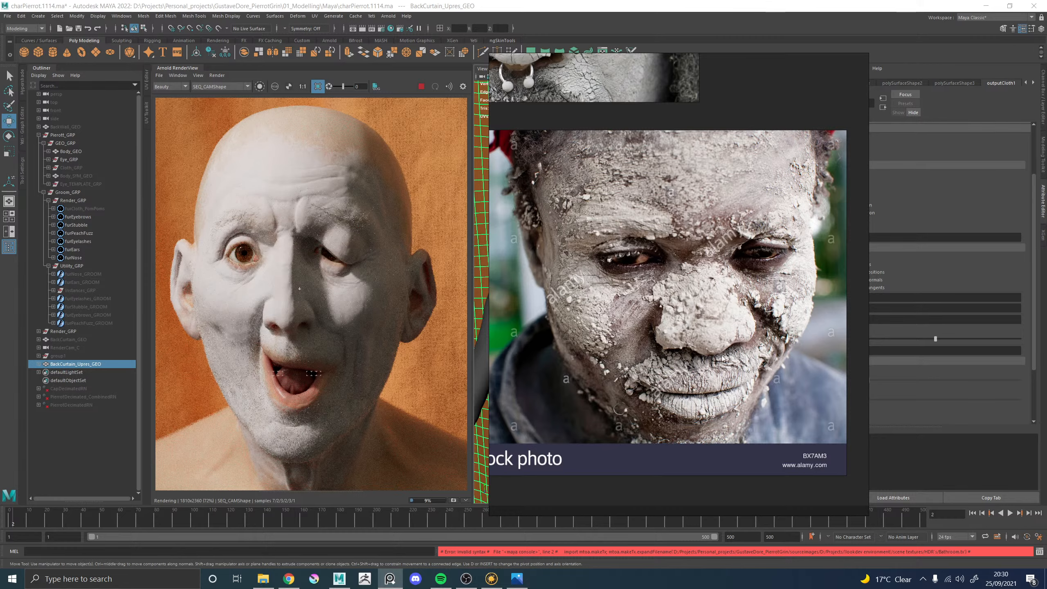
scroll(593, 334, "down", 1)
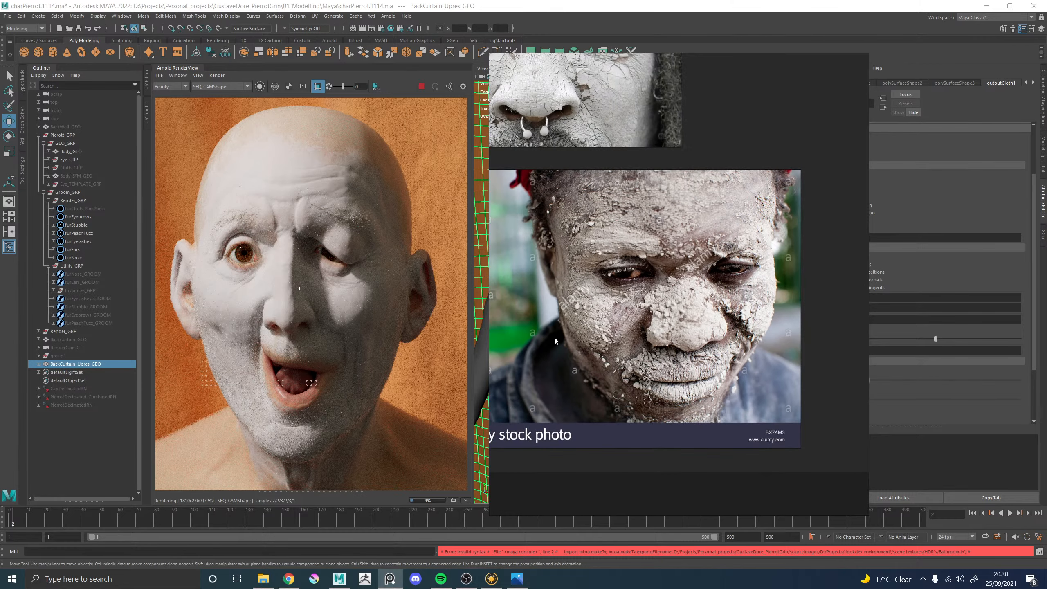
scroll(507, 303, "up", 1)
scroll(618, 260, "up", 5)
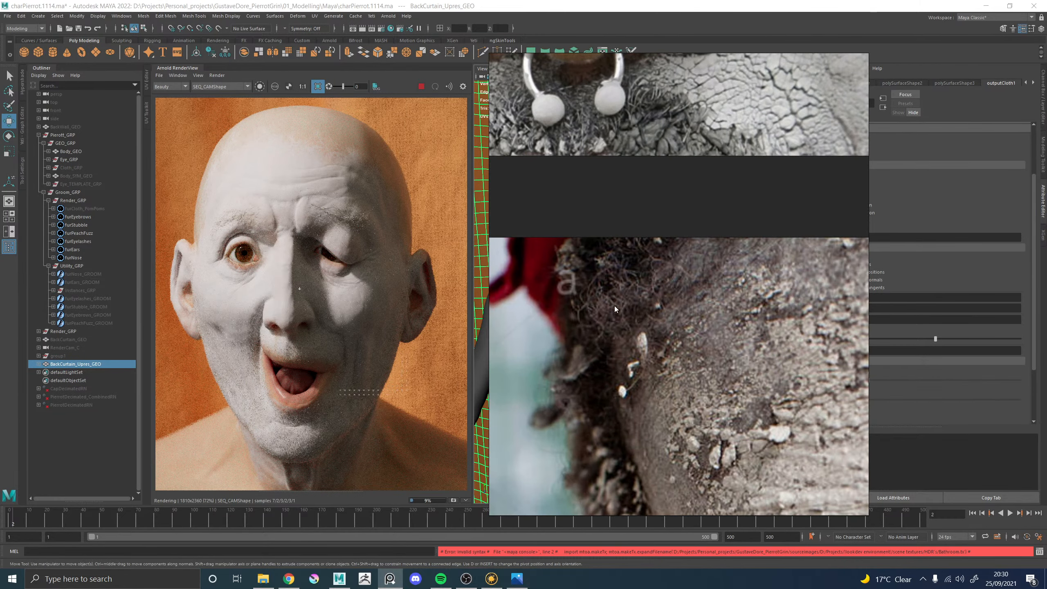
scroll(625, 302, "down", 3)
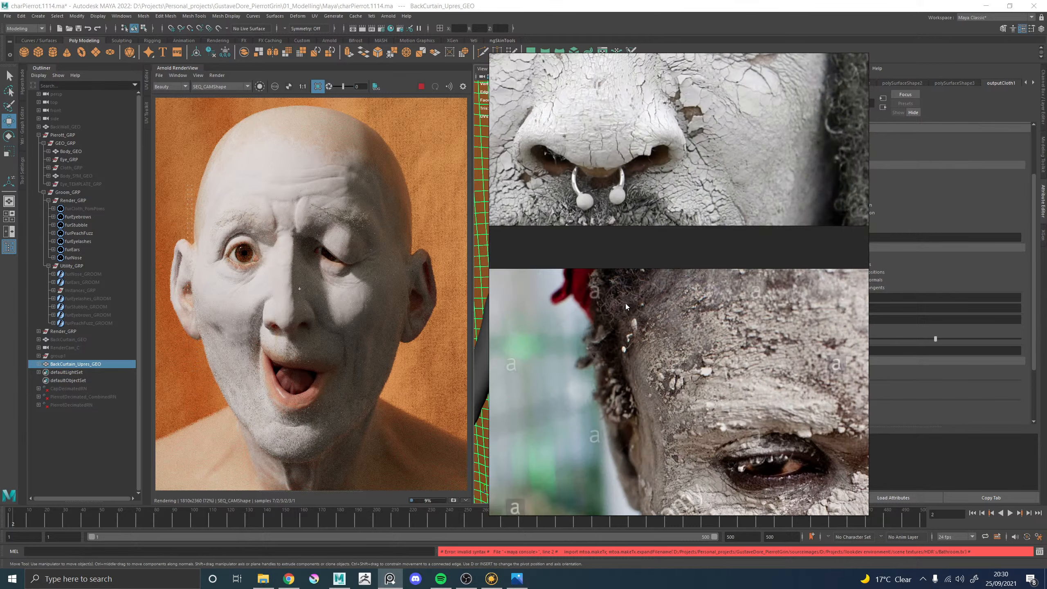
Examine the cracked white paint around the eyes, cheeks and nose in the pierced-nose photo
scroll(618, 268, "down", 3)
scroll(620, 295, "up", 1)
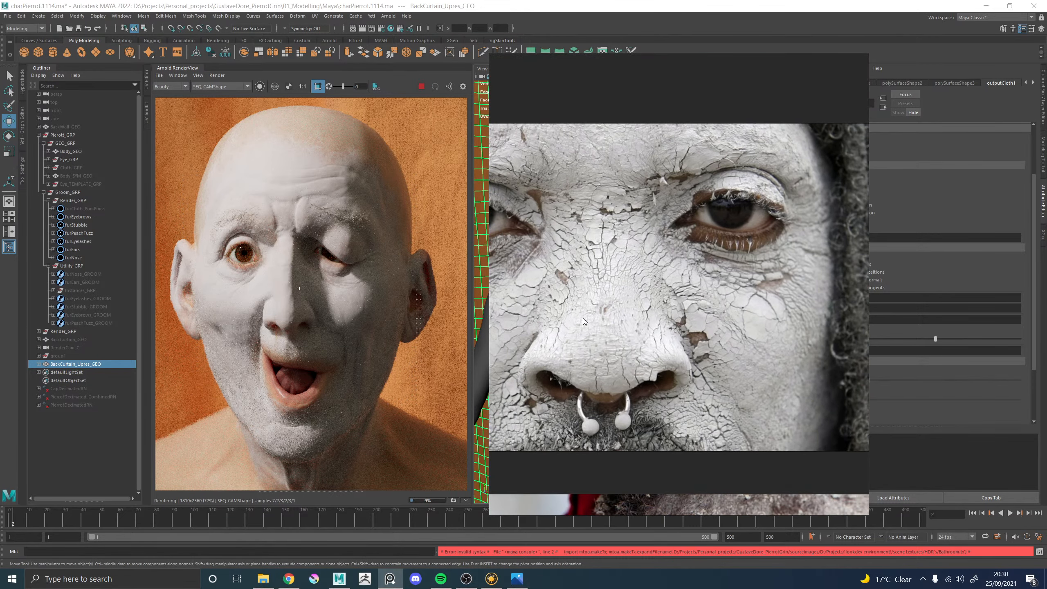
scroll(626, 313, "up", 3)
scroll(660, 326, "up", 2)
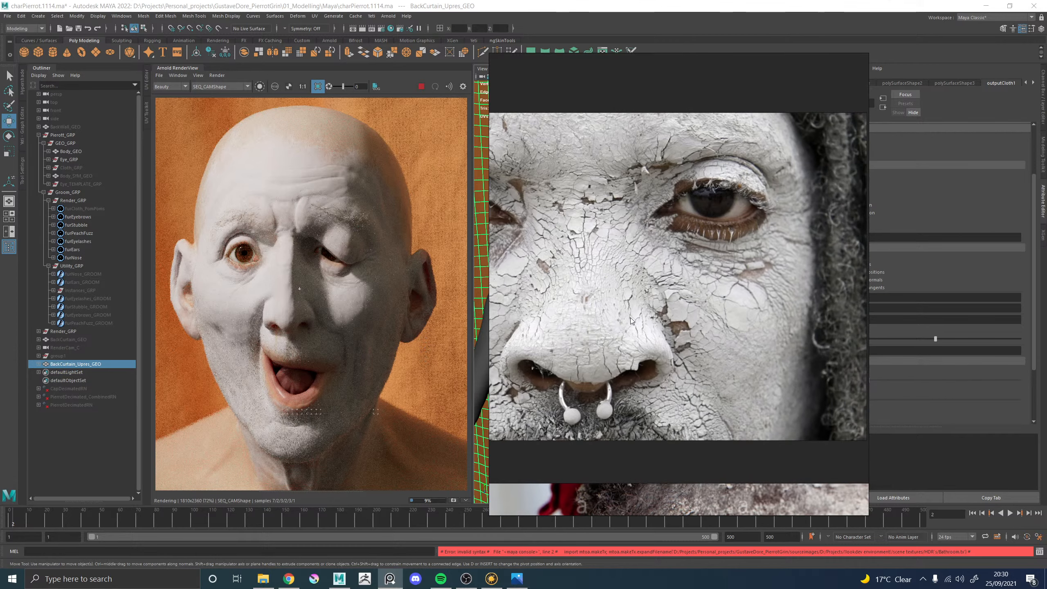
scroll(701, 290, "up", 2)
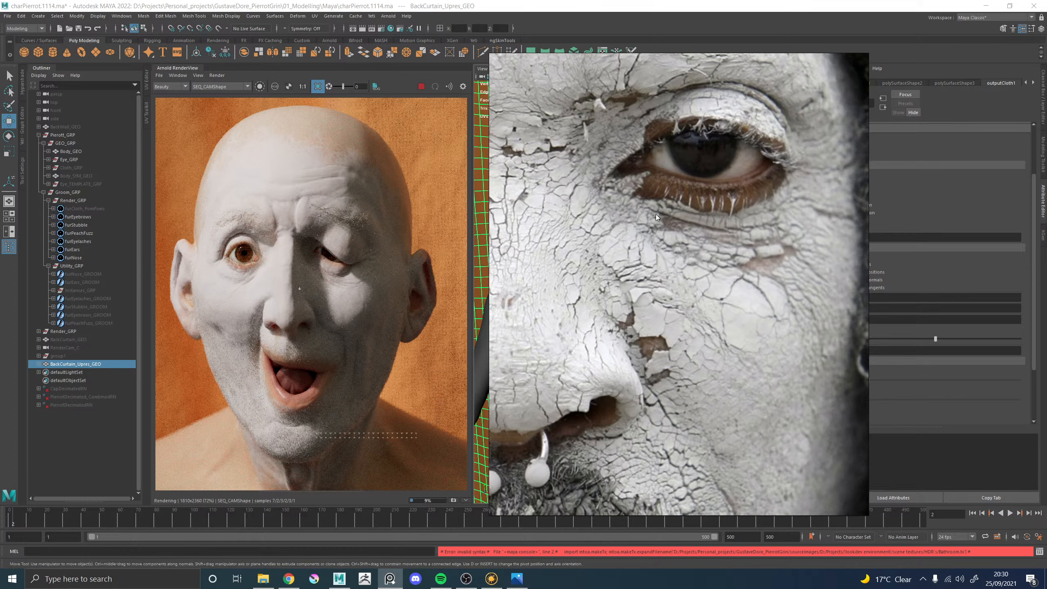
scroll(612, 243, "down", 2)
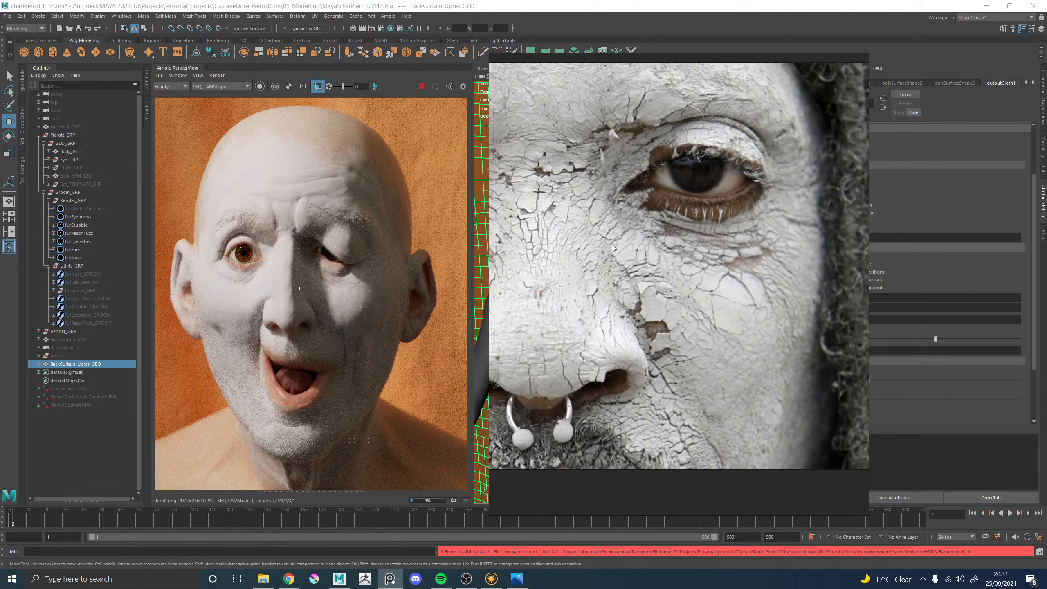
scroll(769, 296, "down", 2)
left_click_drag(676, 273, 733, 184)
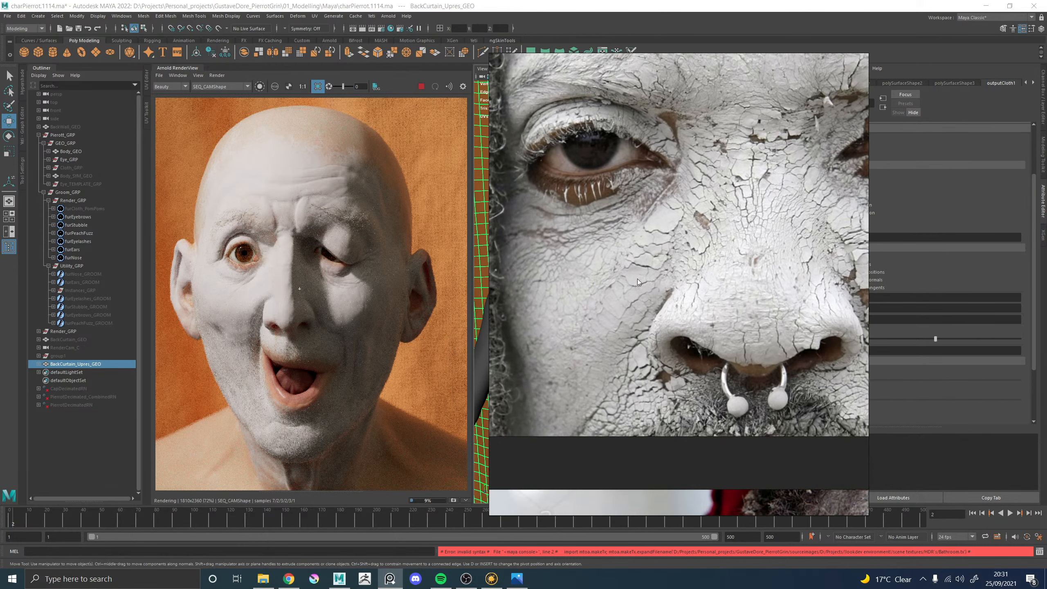
left_click_drag(727, 332, 688, 262)
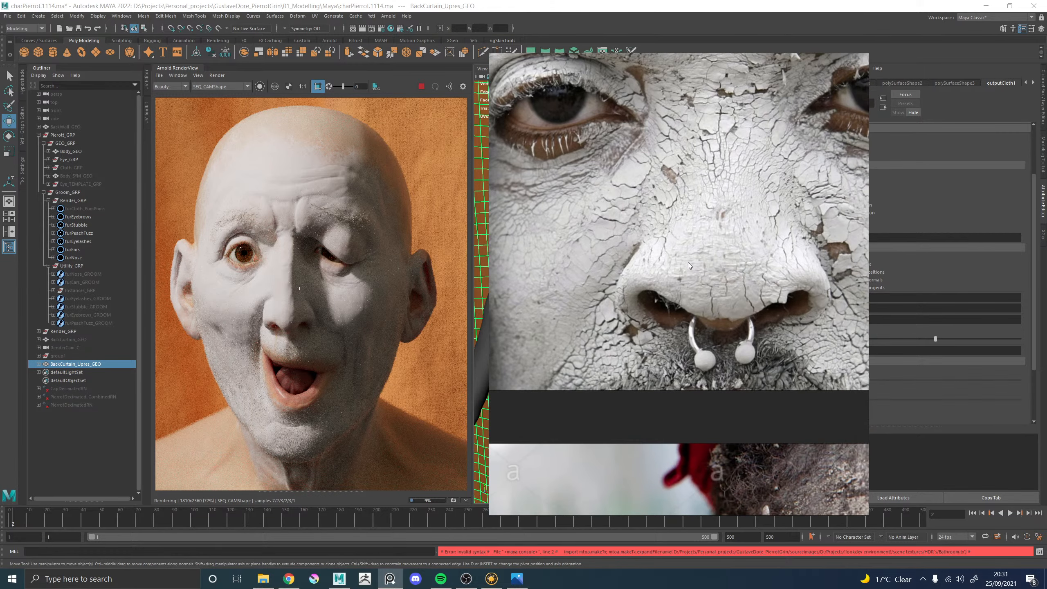
scroll(701, 296, "down", 3)
middle_click_drag(610, 284, 651, 258)
scroll(706, 281, "up", 5)
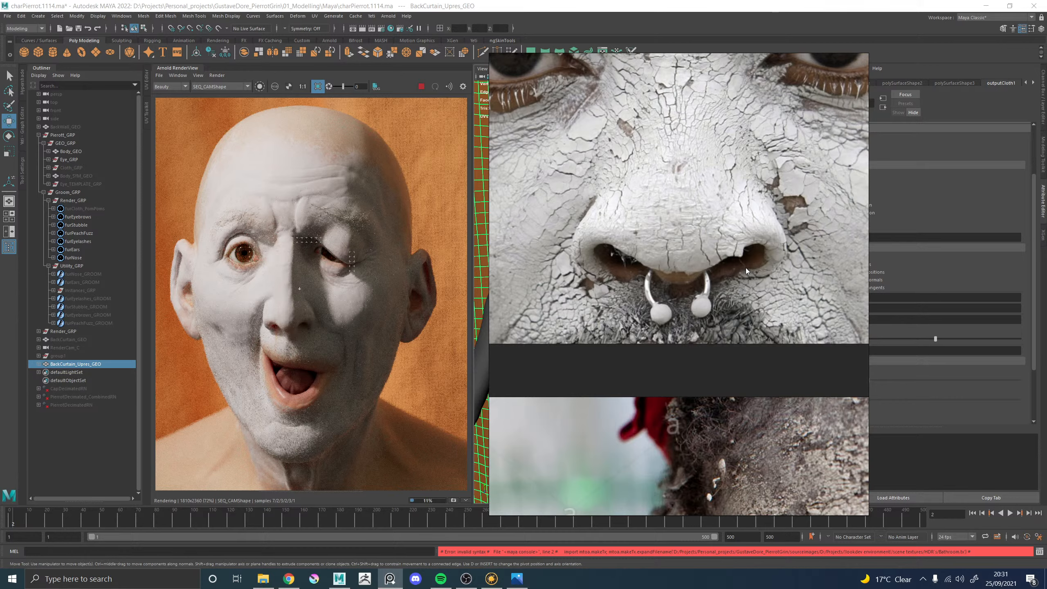
scroll(653, 237, "down", 4)
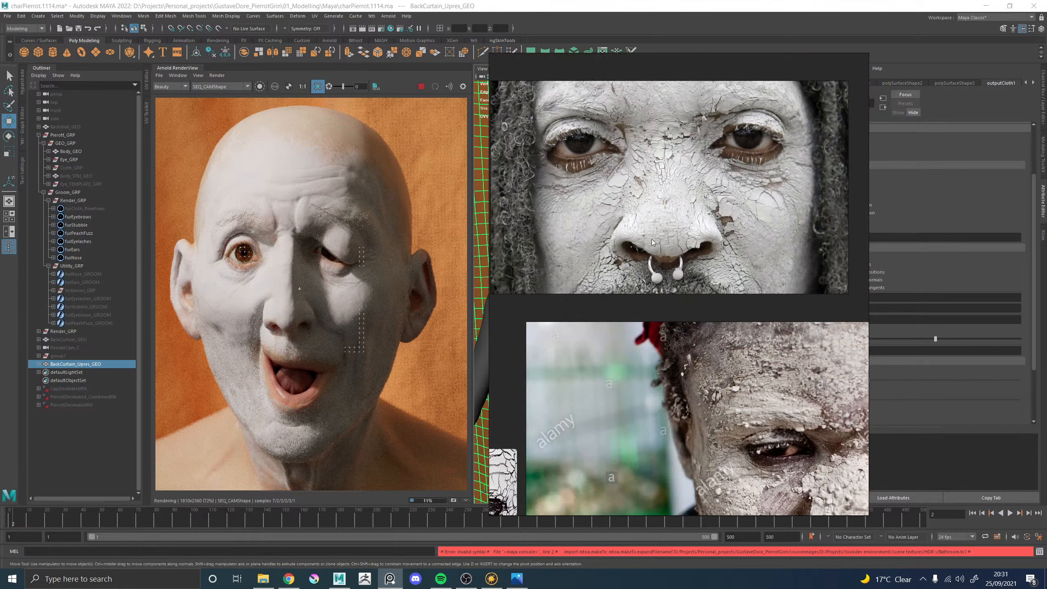
Examine the cracked paint between the eyes in the black-and-white photo below the sepia lips close-up
middle_click_drag(651, 239, 804, 122)
middle_click_drag(635, 283, 719, 150)
middle_click_drag(540, 322, 685, 324)
scroll(660, 342, "up", 6)
middle_click_drag(588, 284, 656, 374)
scroll(644, 321, "down", 4)
middle_click_drag(664, 248, 586, 404)
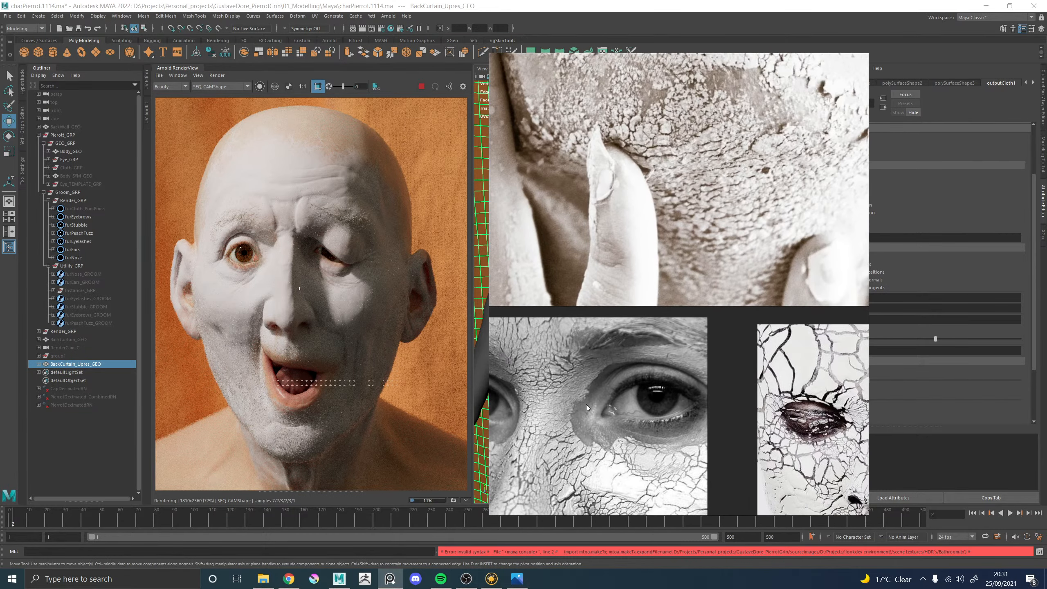
middle_click_drag(562, 296, 647, 216)
scroll(612, 252, "up", 3)
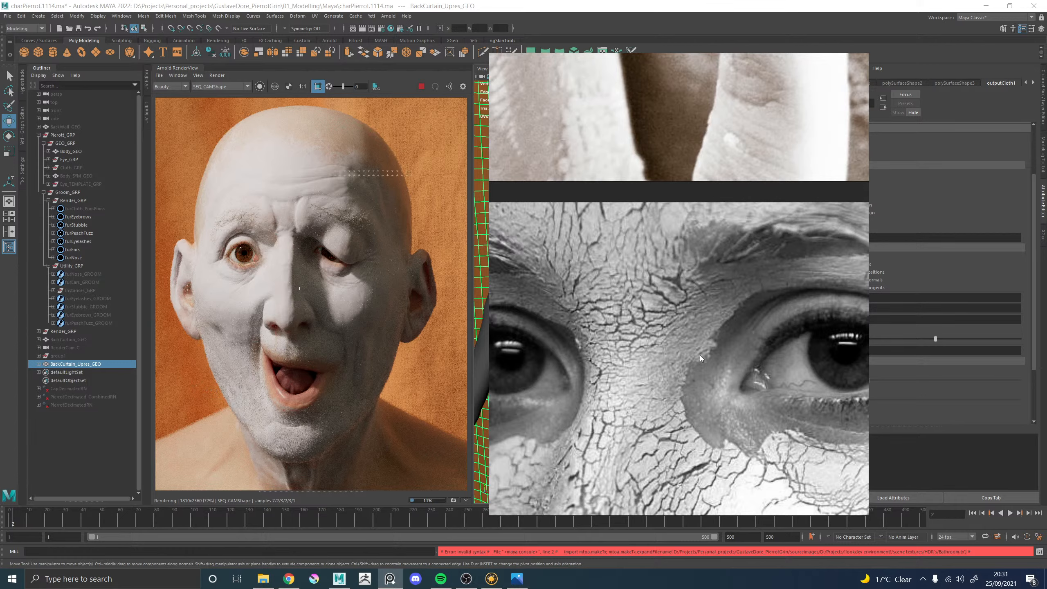
scroll(268, 285, "down", 3)
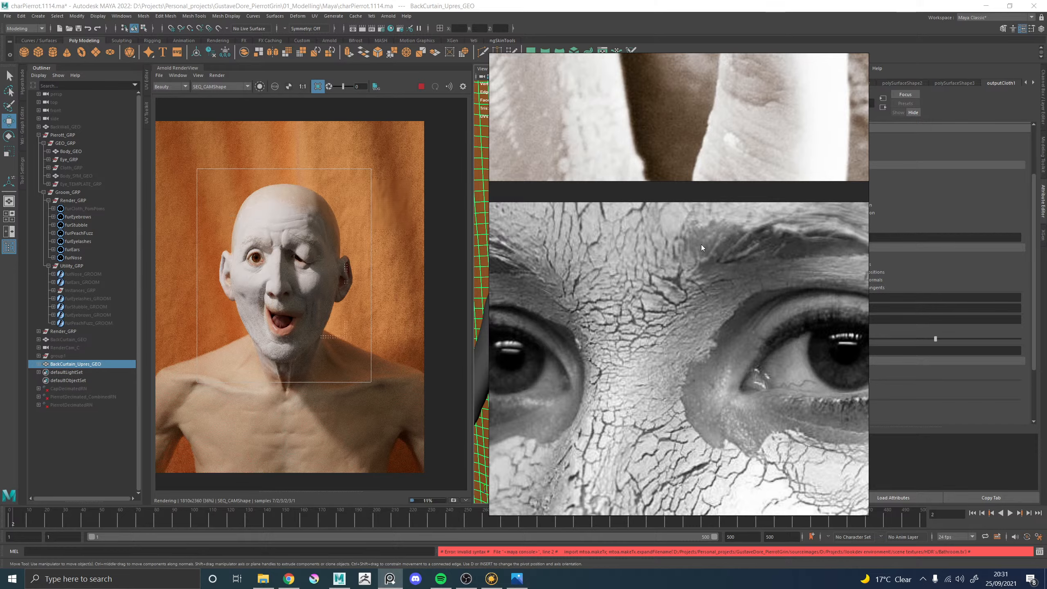
Examine the dry, cracked paint on the lips and chin in the sepia close-up, and look at the pierced-nose photo again
mouse_move(701, 244)
middle_mouse_down()
mouse_move(561, 433)
mouse_move(693, 243)
middle_mouse_up()
scroll(685, 281, "down", 4)
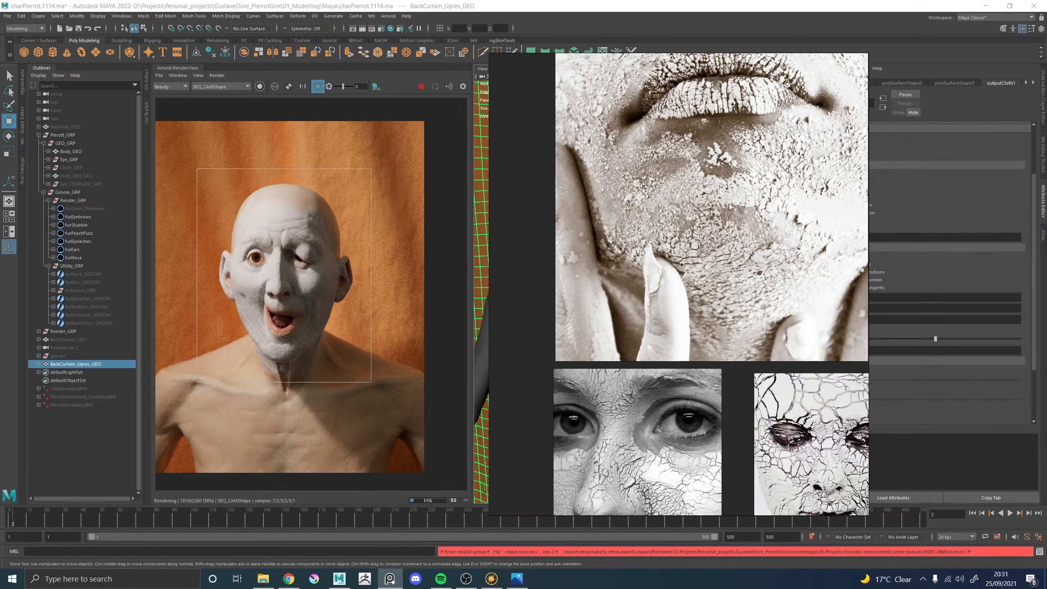
scroll(676, 308, "up", 5)
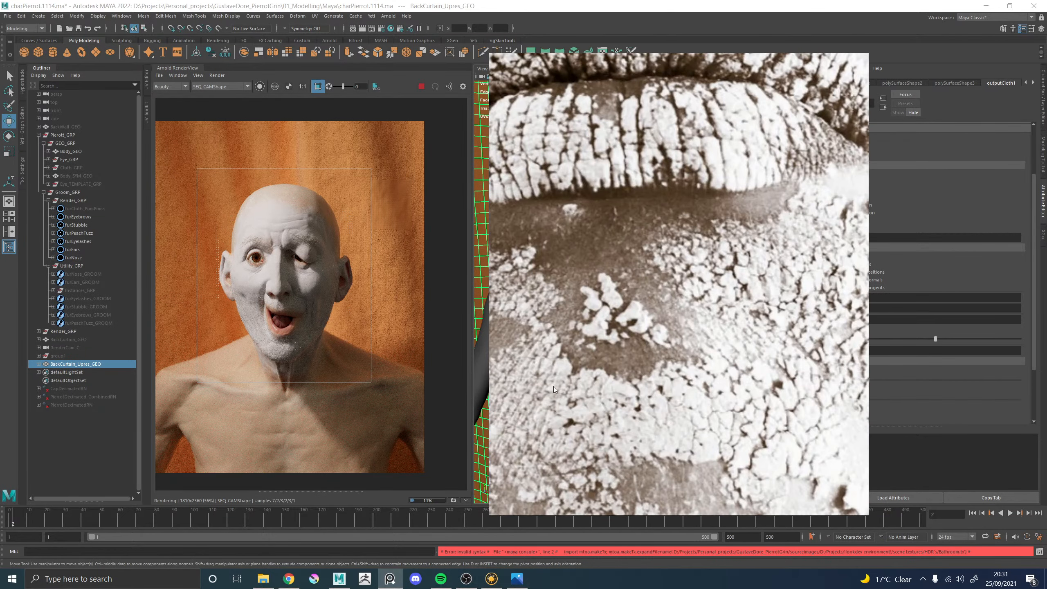
middle_click_drag(553, 386, 651, 336)
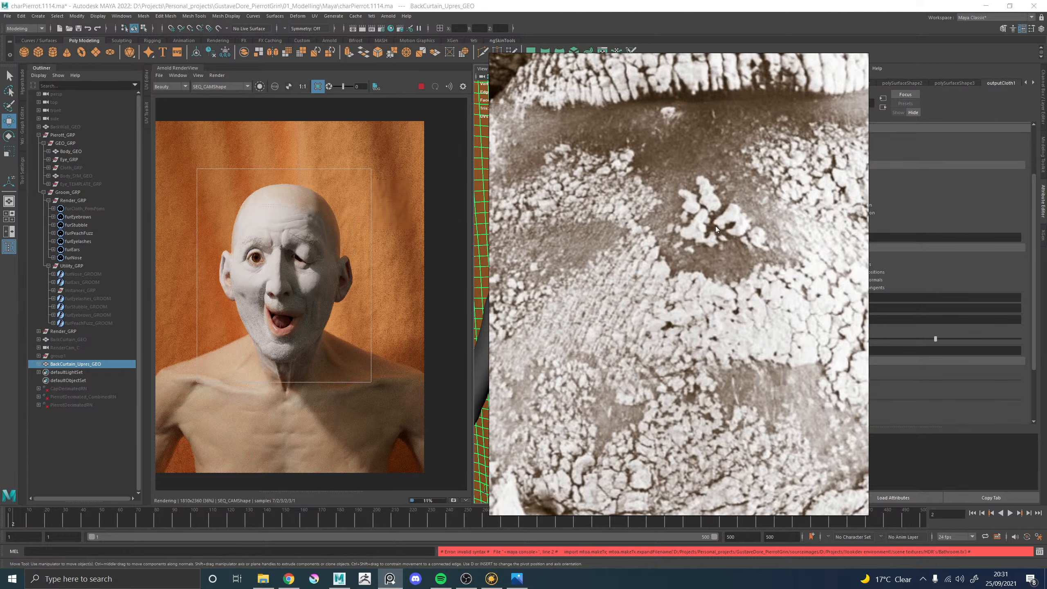
scroll(725, 239, "down", 5)
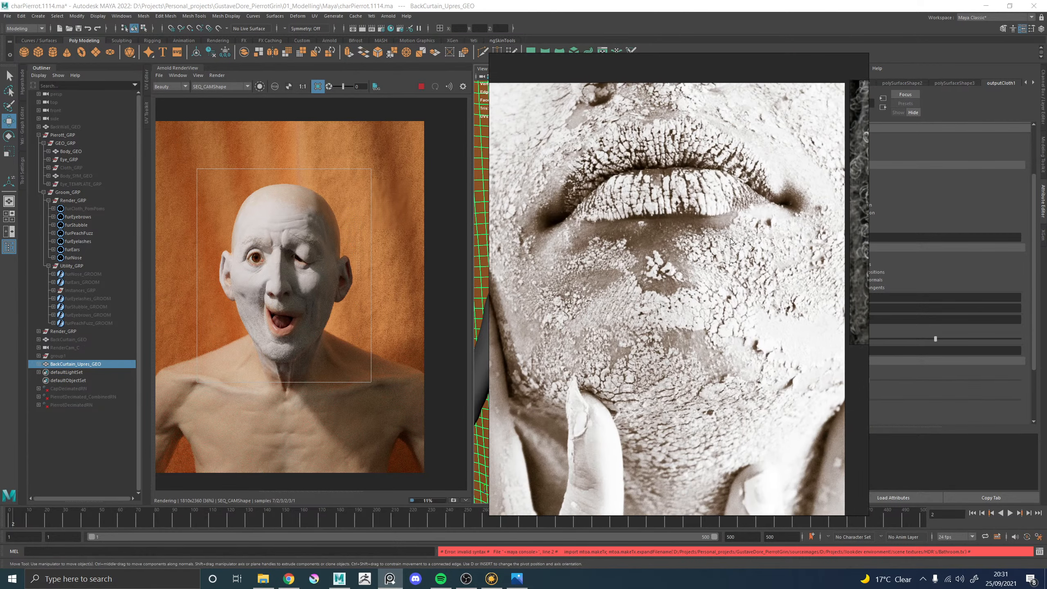
middle_click_drag(731, 241, 666, 346)
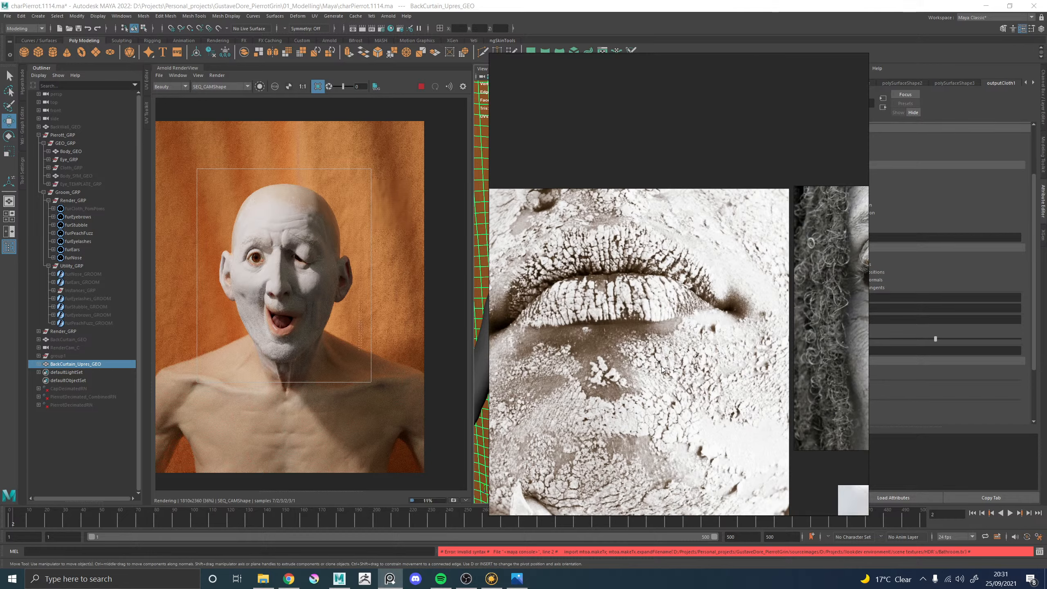
scroll(661, 366, "up", 4)
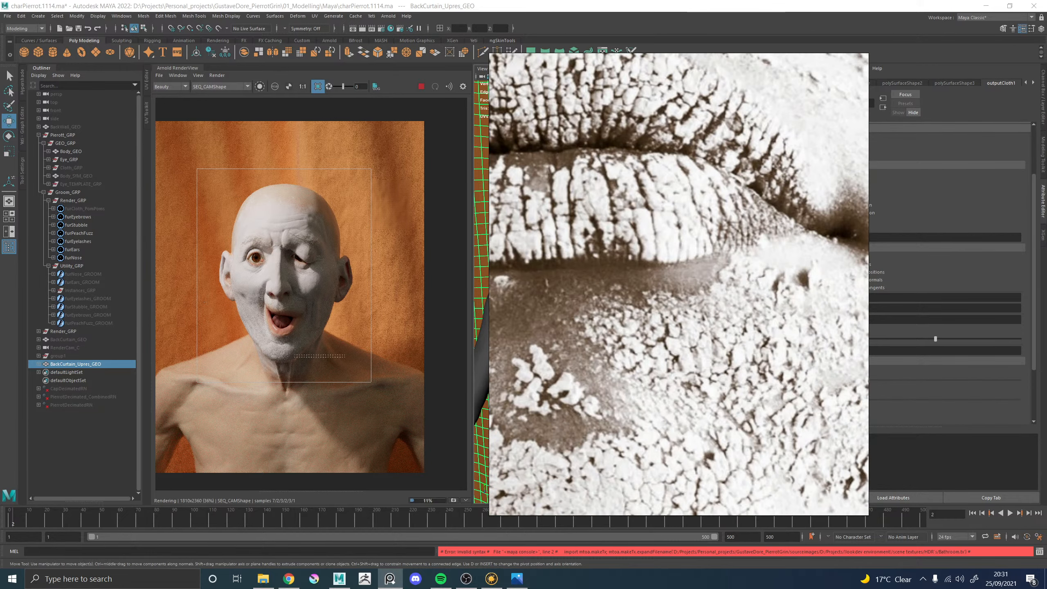
scroll(639, 326, "down", 1)
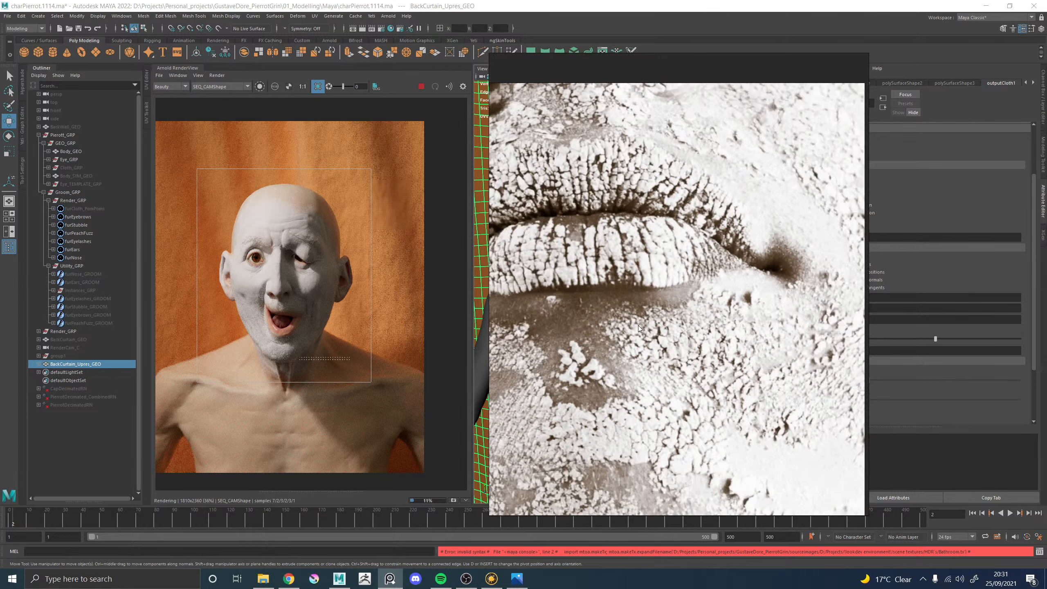
scroll(703, 331, "down", 3)
middle_click_drag(717, 367, 612, 318)
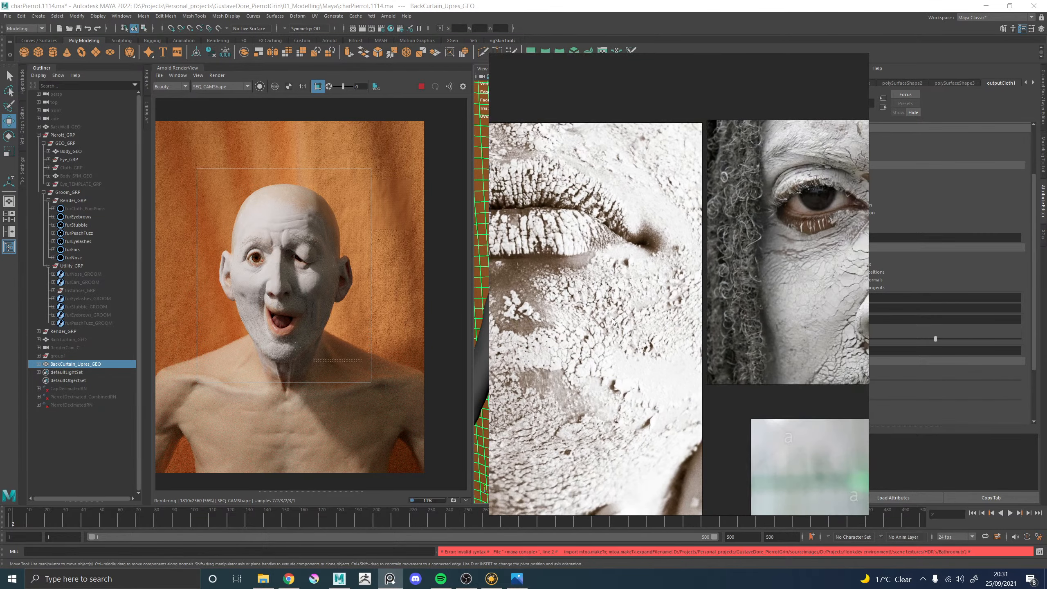
middle_click_drag(785, 381, 607, 349)
middle_click_drag(801, 334, 777, 343)
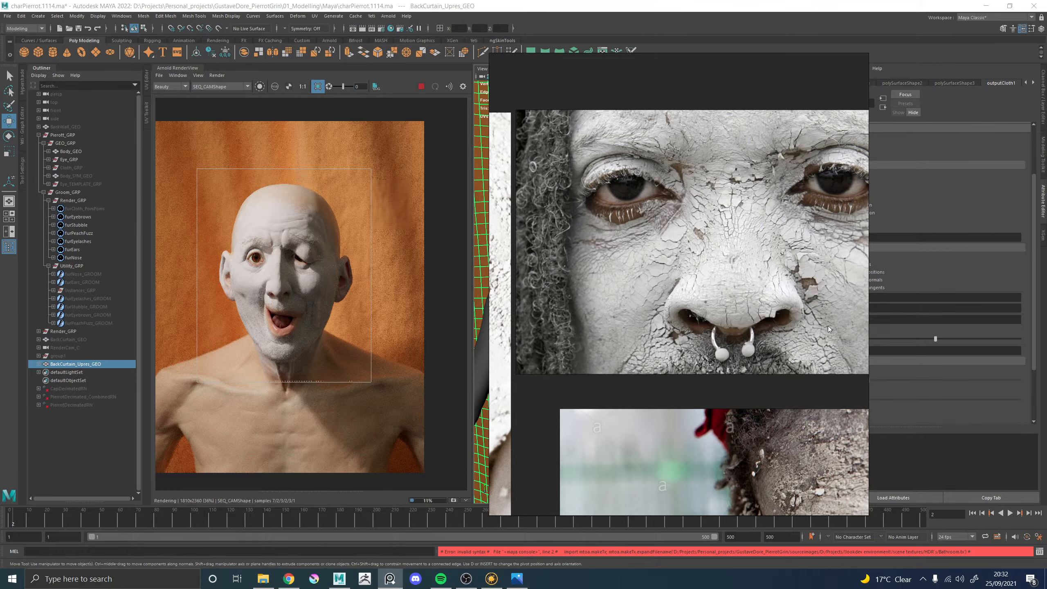
Return to the Pierrot painting on the reference board and examine the uneven white makeup around the squinting eye and cheek
scroll(720, 305, "down", 6)
middle_click_drag(637, 165, 713, 414)
mouse_move(685, 242)
middle_mouse_down()
mouse_move(669, 361)
mouse_move(577, 305)
mouse_move(619, 291)
mouse_move(636, 124)
mouse_move(657, 220)
mouse_move(686, 214)
middle_mouse_up()
scroll(686, 215, "up", 8)
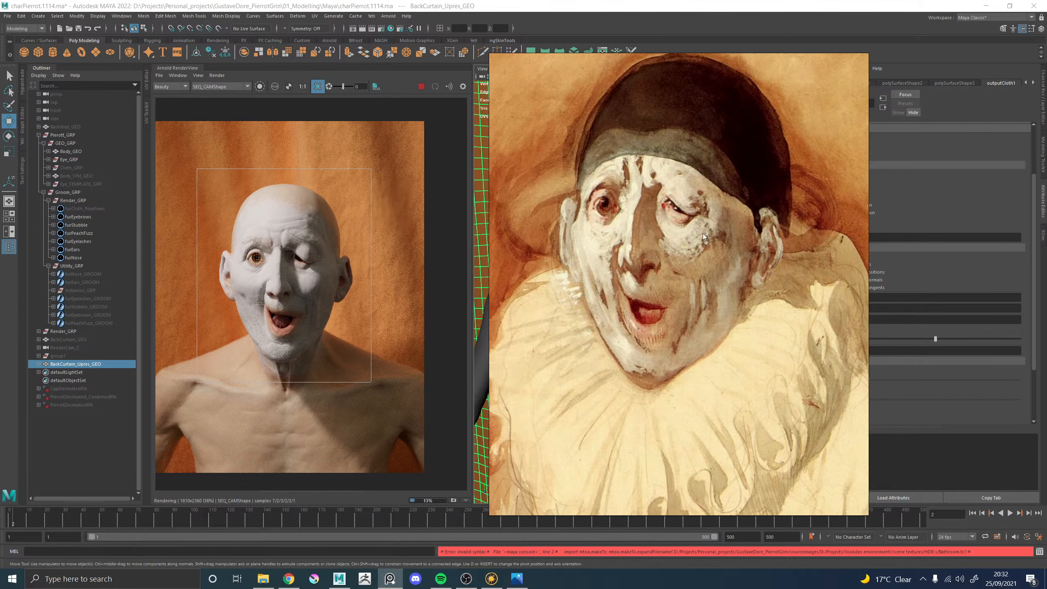
scroll(703, 233, "up", 4)
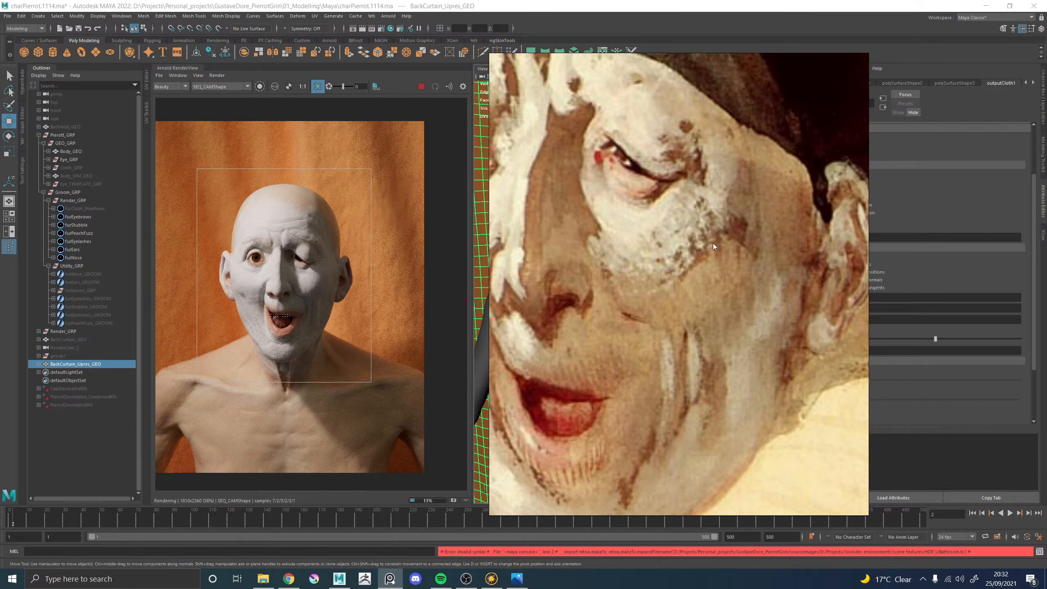
scroll(658, 252, "down", 2)
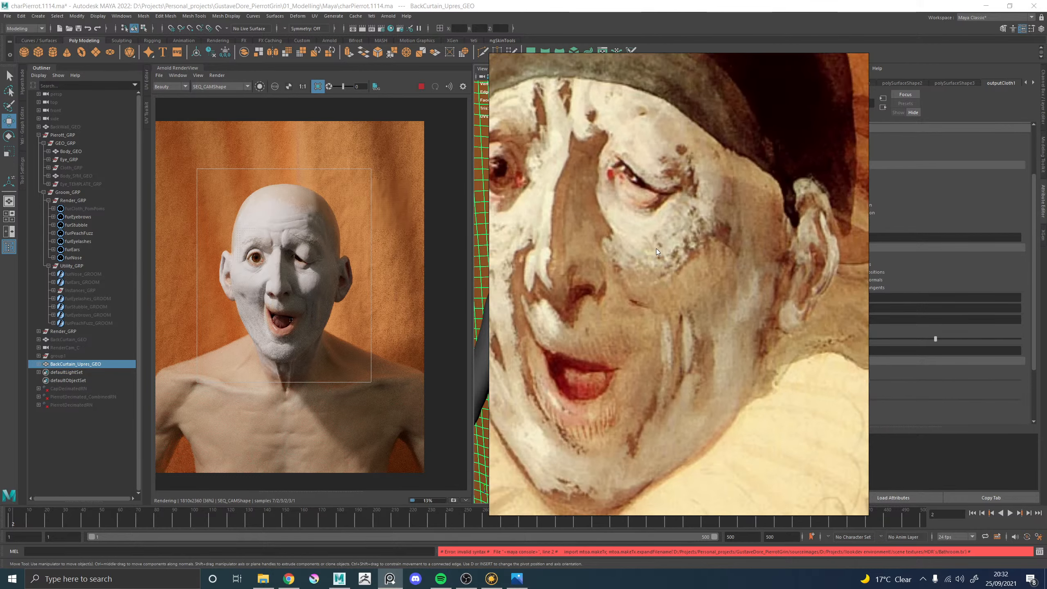
Examine the reference painting's white face makeup up close, covering the eyes, nose, mouth and cheeks
scroll(658, 251, "down", 2)
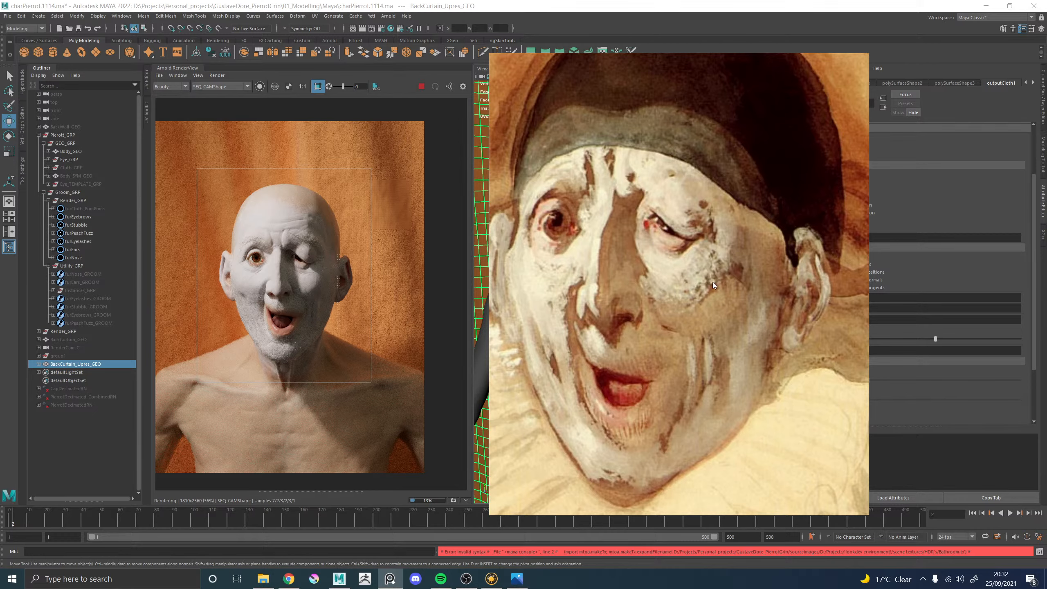
scroll(716, 281, "up", 3)
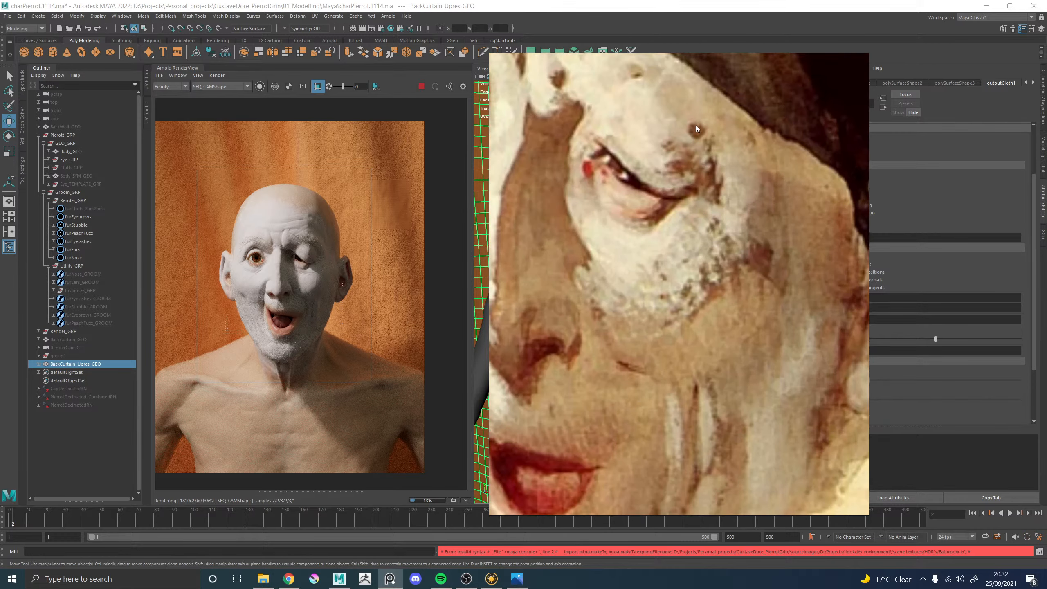
scroll(706, 133, "down", 3)
scroll(725, 216, "up", 1)
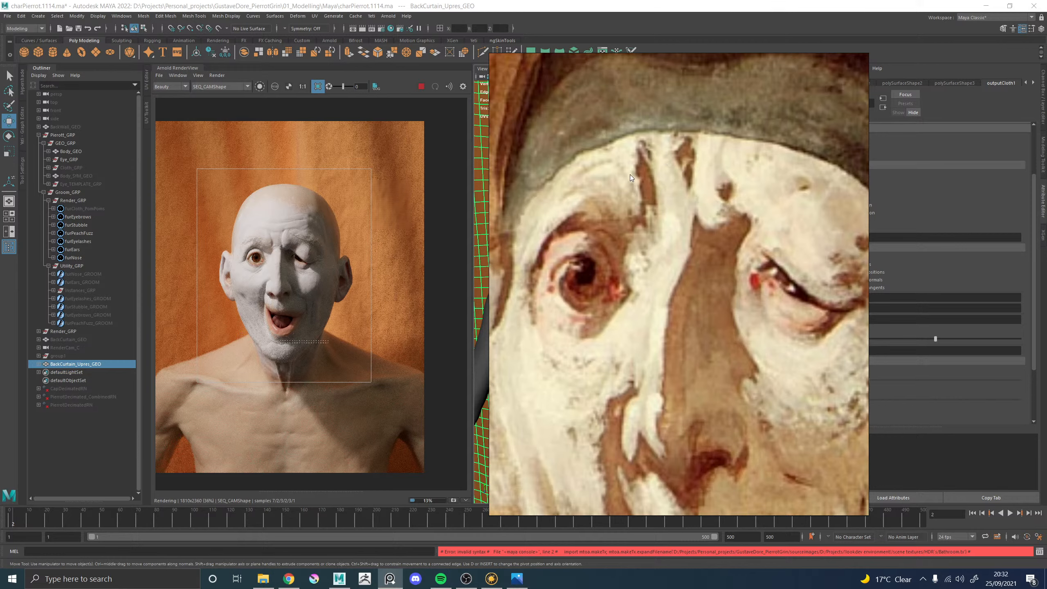
scroll(633, 183, "down", 5)
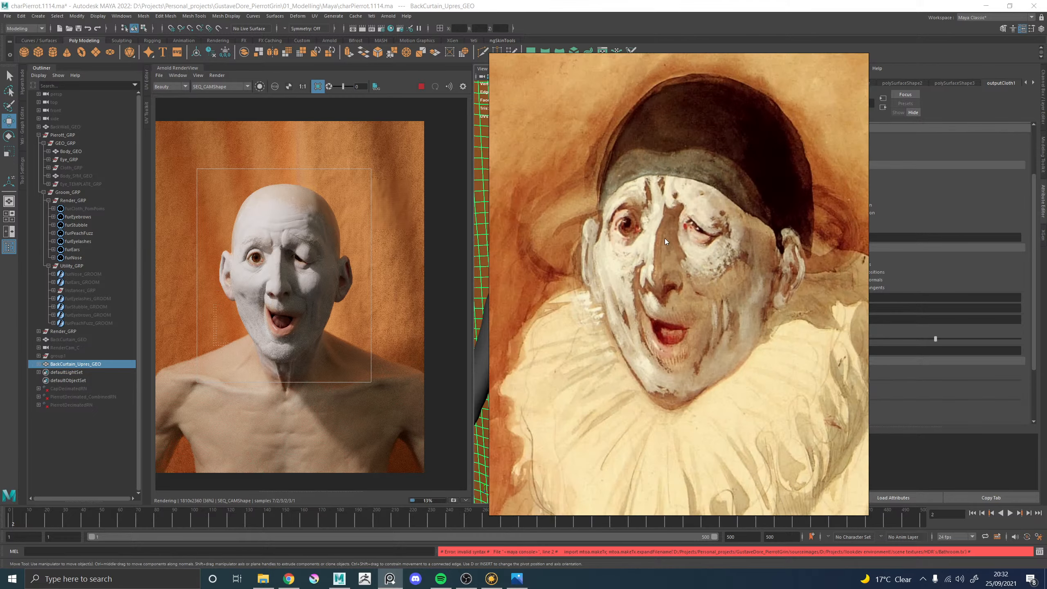
scroll(616, 308, "up", 5)
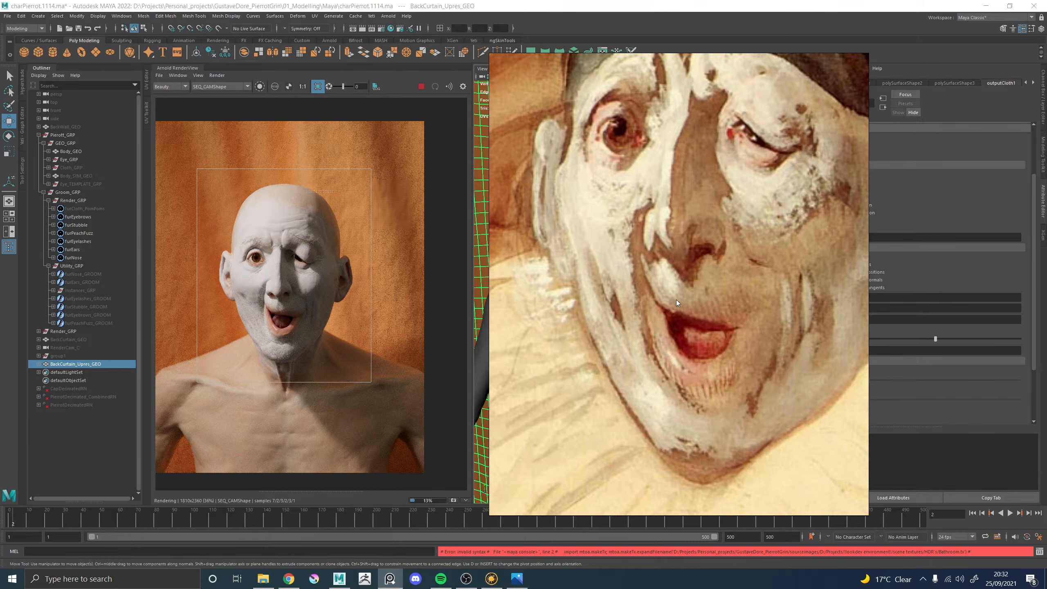
middle_click_drag(676, 211, 657, 279)
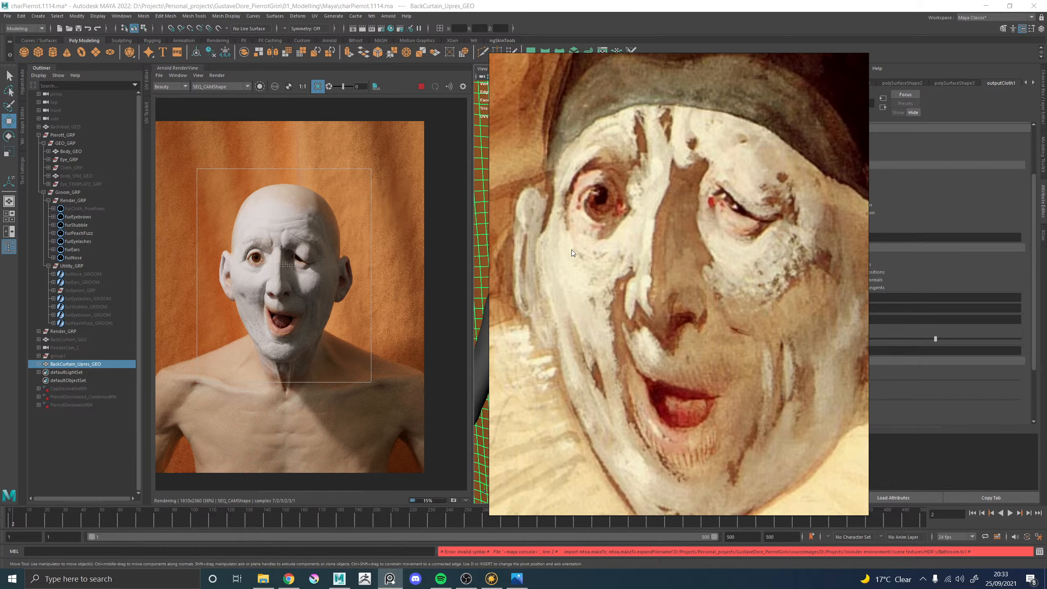
Inspect the rendered face against the painting, checking the eyes, mouth, chin stubble and neck at high magnification
scroll(293, 265, "up", 5)
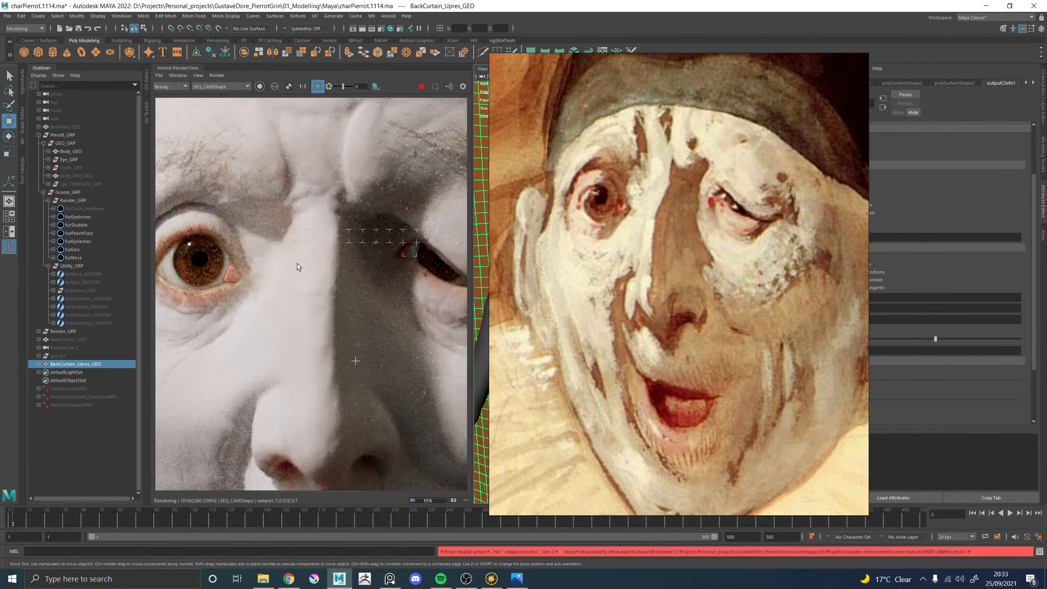
scroll(295, 270, "down", 4)
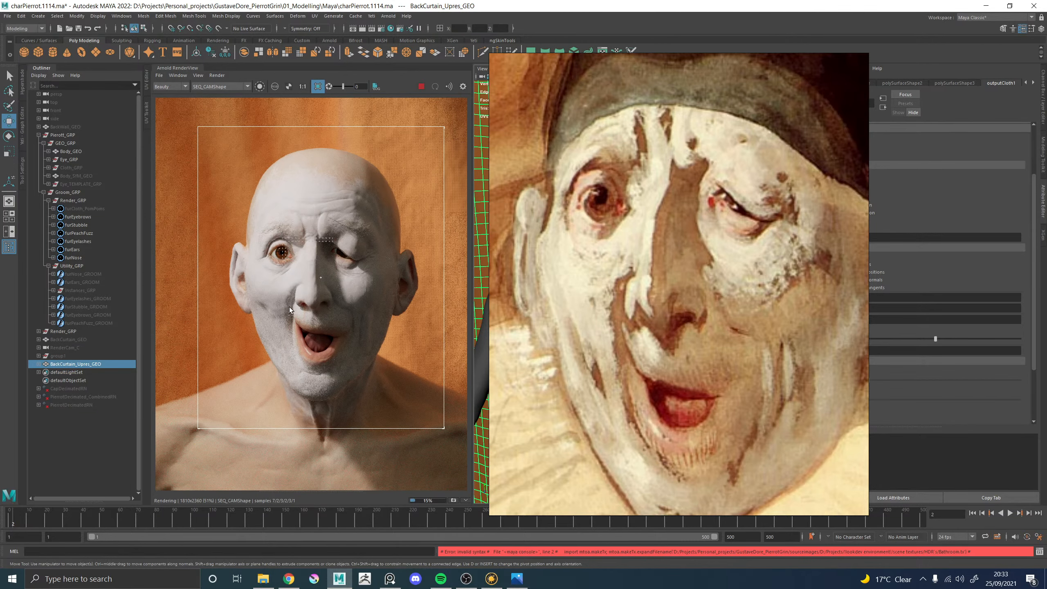
scroll(307, 308, "up", 4)
scroll(316, 242, "down", 2)
scroll(283, 364, "up", 2)
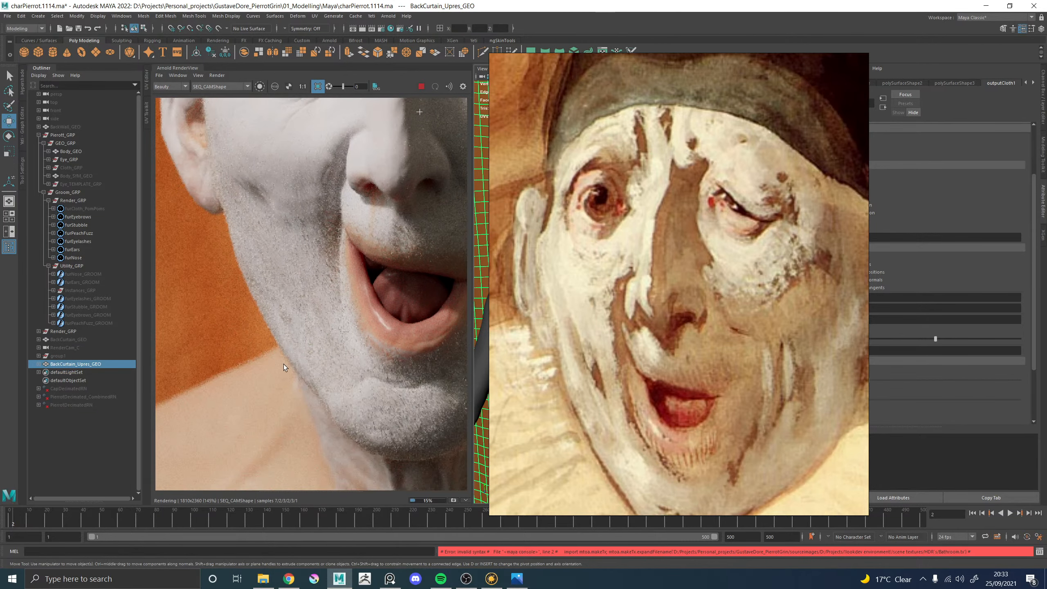
scroll(286, 364, "up", 3)
scroll(311, 332, "down", 3)
middle_click_drag(371, 359, 252, 299)
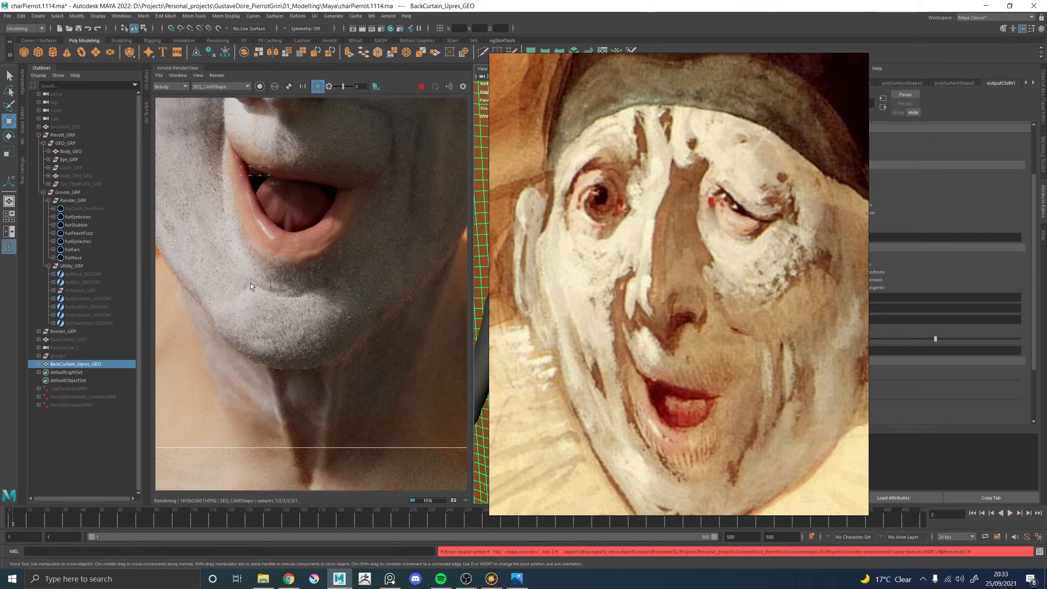
scroll(267, 290, "up", 3)
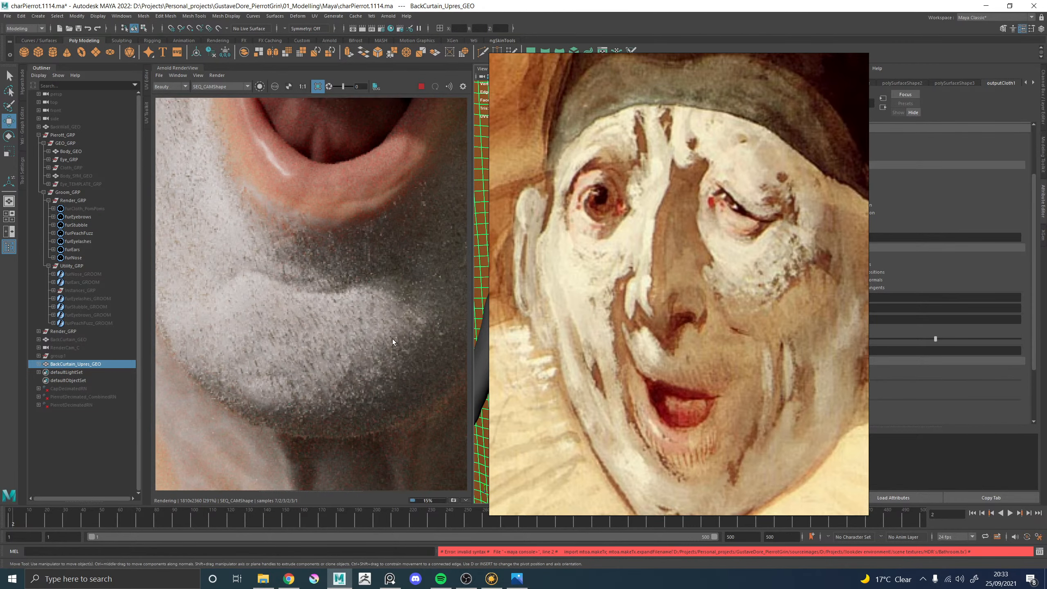
scroll(351, 285, "down", 3)
middle_click_drag(278, 304, 315, 440)
scroll(362, 320, "up", 3)
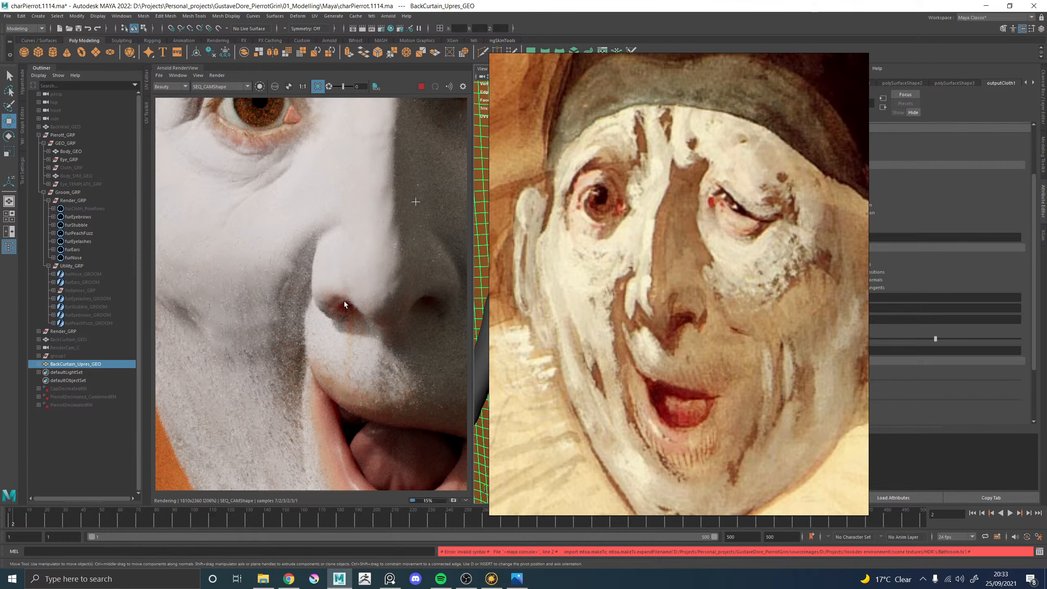
Inspect the render's nose, cheek and wide-open eye up close, and compare the whole head with the painting
scroll(329, 289, "down", 3)
scroll(294, 262, "up", 3)
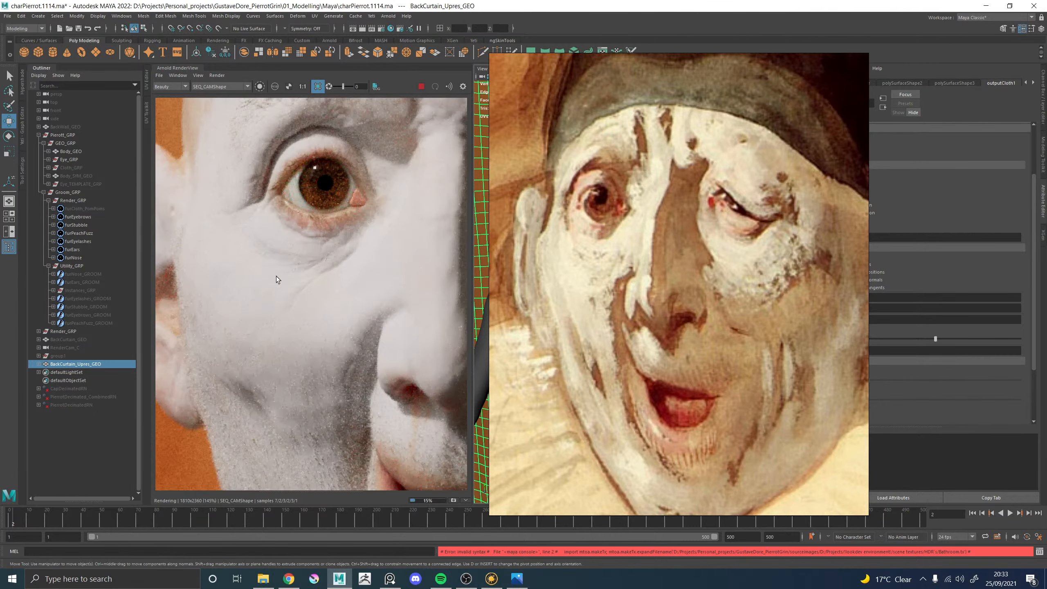
middle_click_drag(251, 296, 277, 295)
scroll(273, 293, "down", 3)
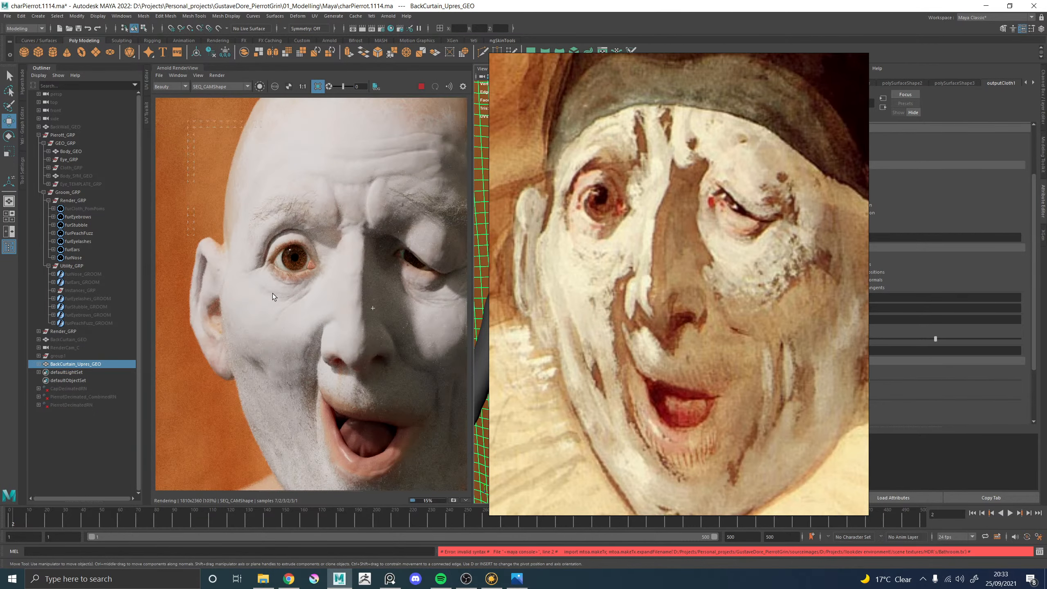
scroll(306, 286, "down", 2)
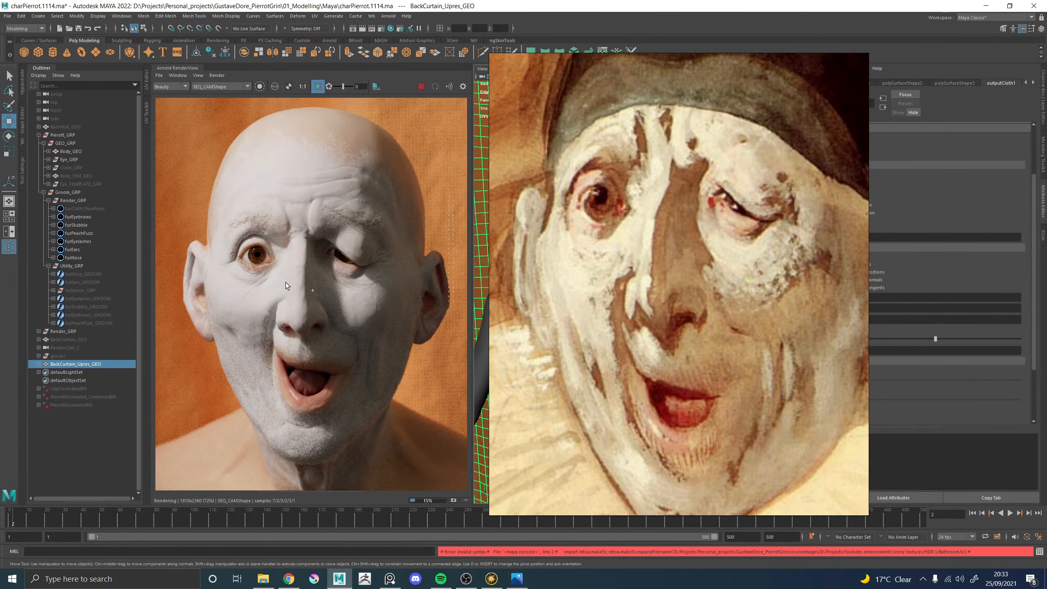
scroll(287, 285, "down", 3)
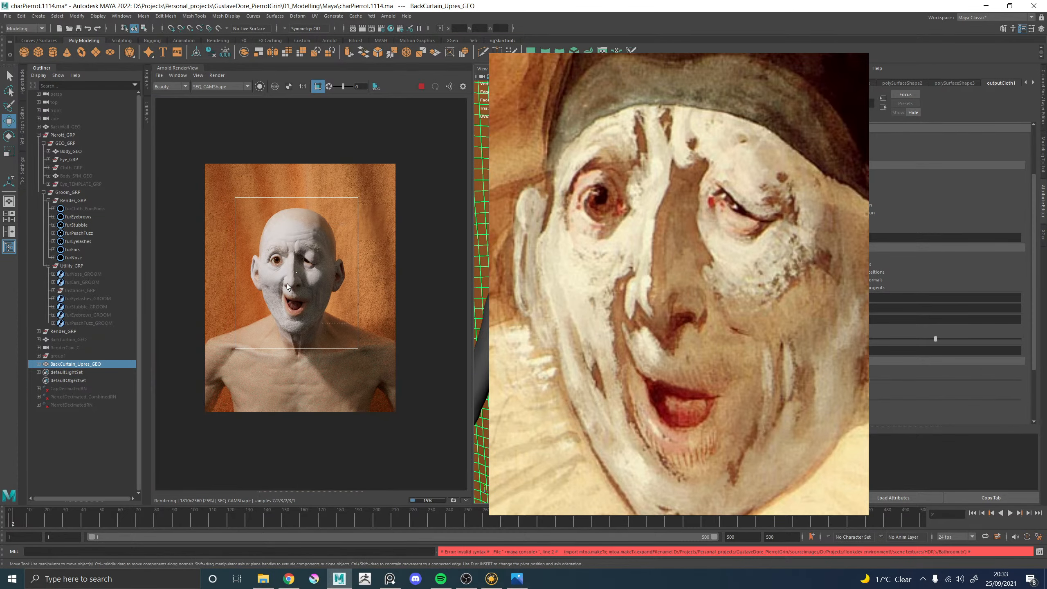
scroll(286, 284, "up", 2)
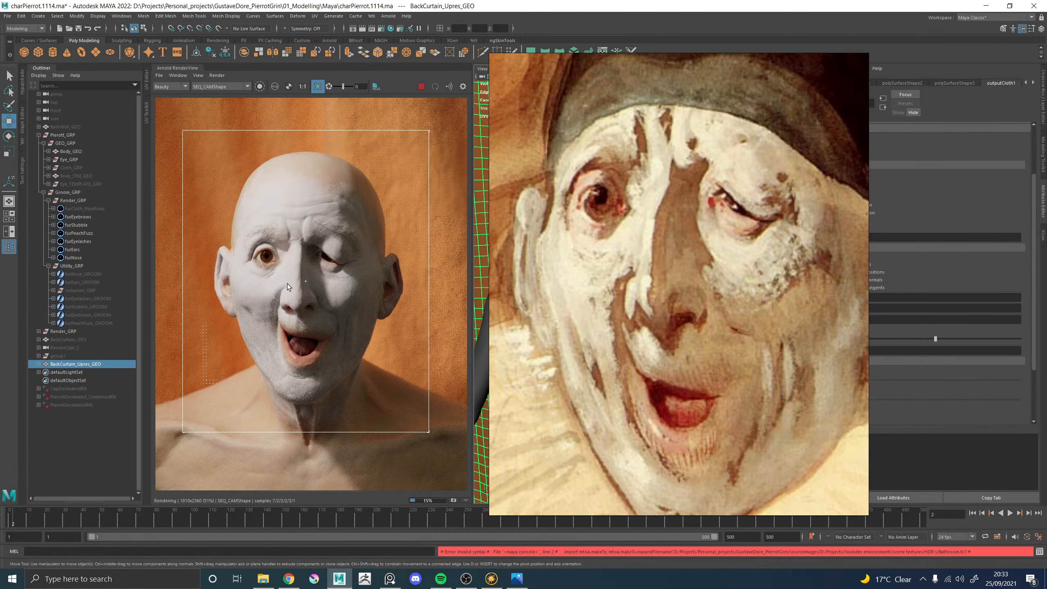
Stop the interactive Arnold render and move the reference painting out of the way of the viewport
left_click(421, 86)
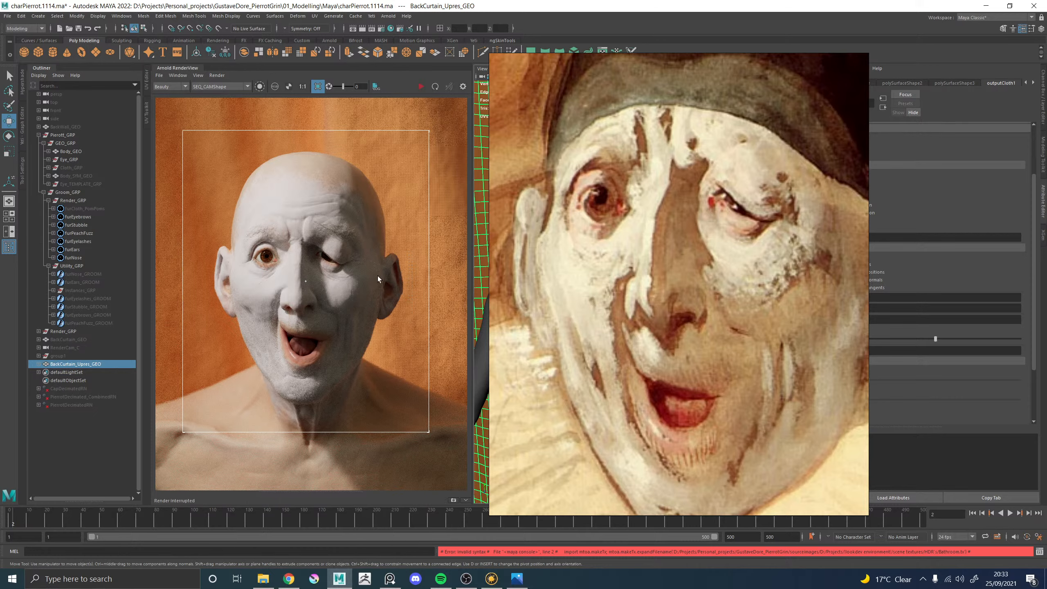
scroll(324, 250, "down", 4)
scroll(315, 237, "up", 4)
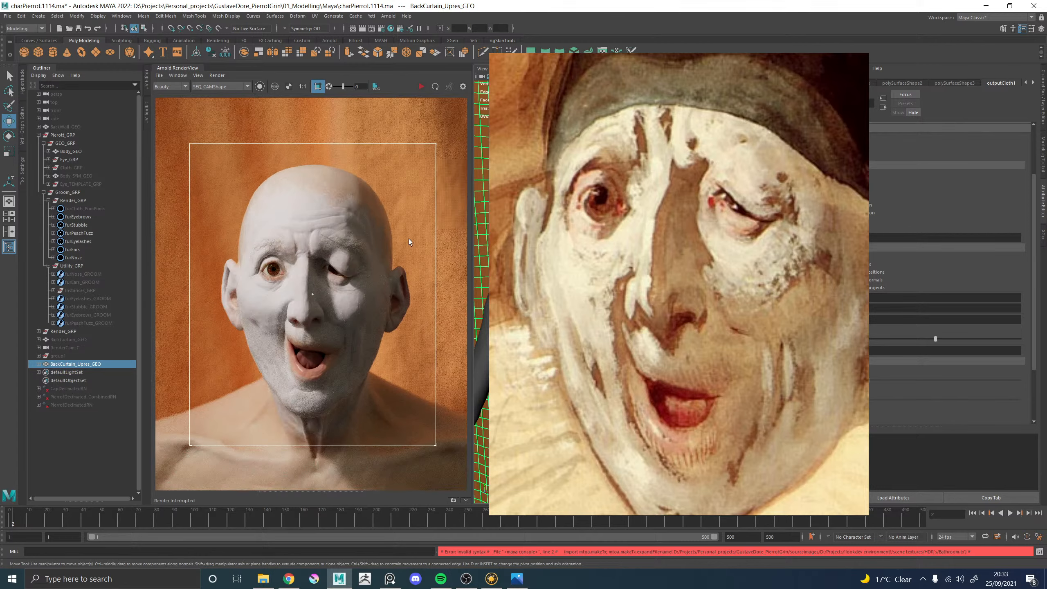
scroll(651, 239, "down", 3)
scroll(652, 239, "down", 4)
scroll(653, 237, "up", 2)
right_click_drag(661, 211, 676, 0)
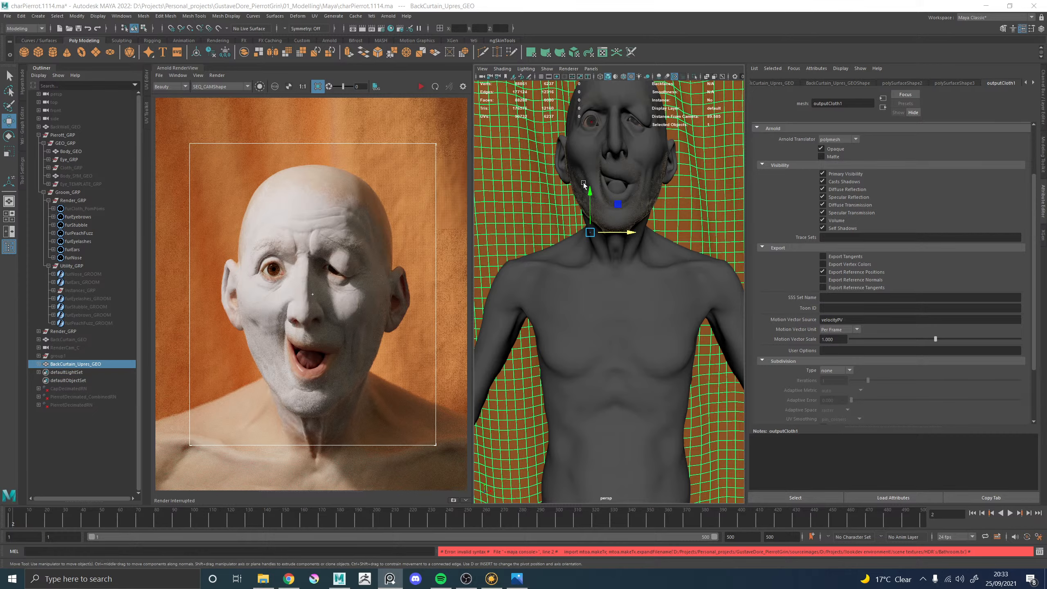
Assign the existing PREVIEW_Skin_MAT material to the Body_GEO mesh
left_click(612, 118)
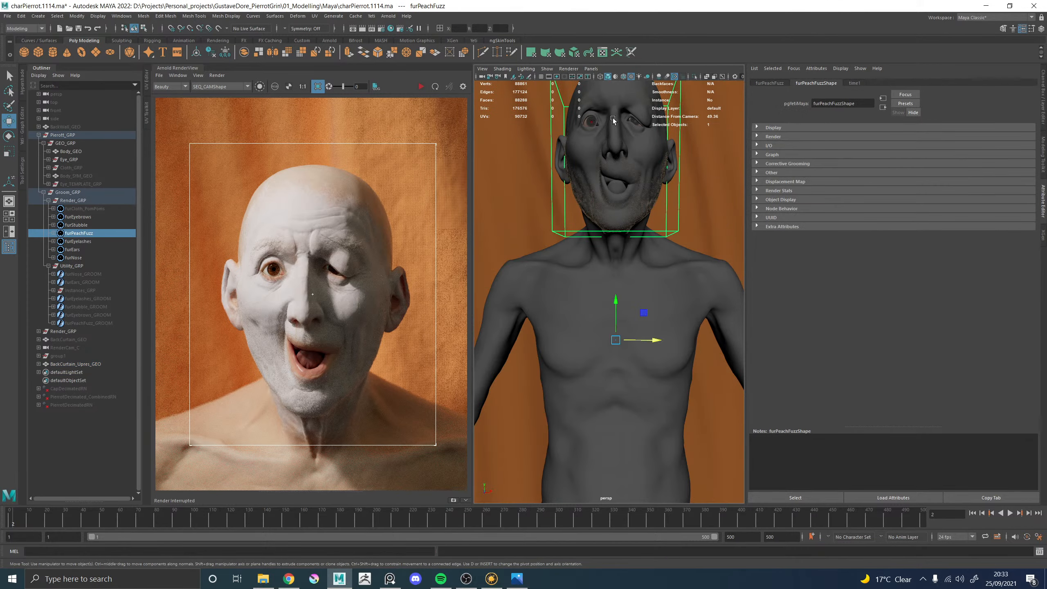
left_click(653, 329)
right_click(685, 277)
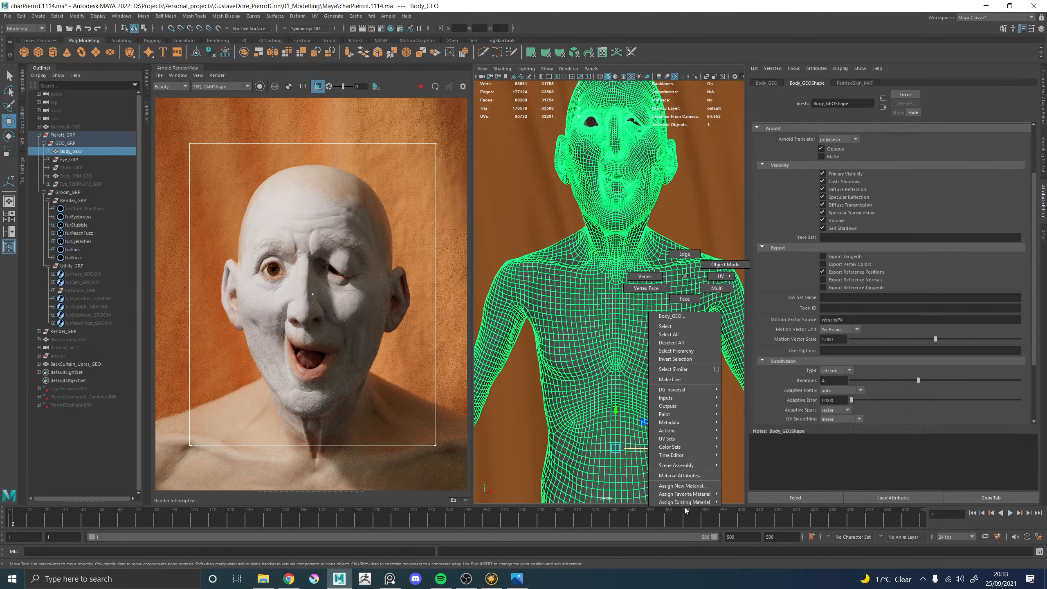
mouse_move(702, 506)
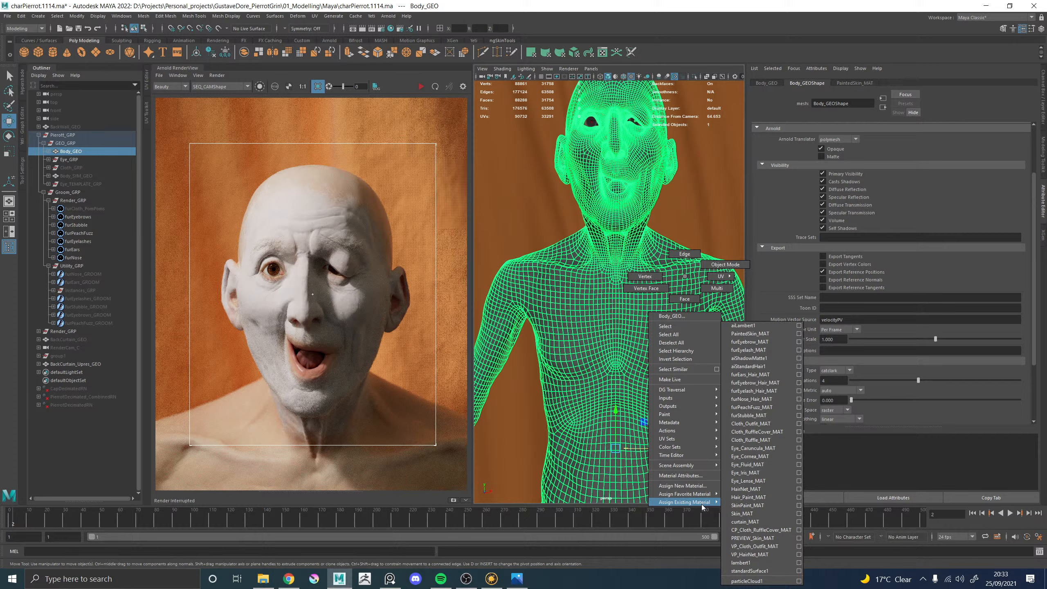
left_click(743, 514)
left_click_drag(631, 275, 548, 277, "alt")
left_click(702, 209)
scroll(699, 236, "down", 7)
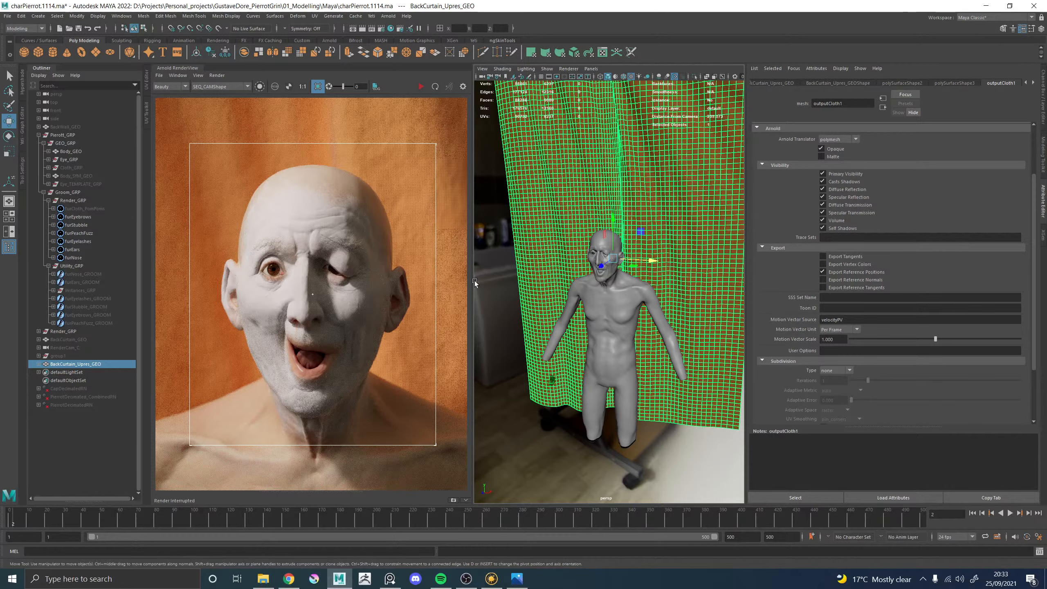
Store a snapshot of the current Arnold render and display the newest snapshot, Snapshot_04
left_click(198, 75)
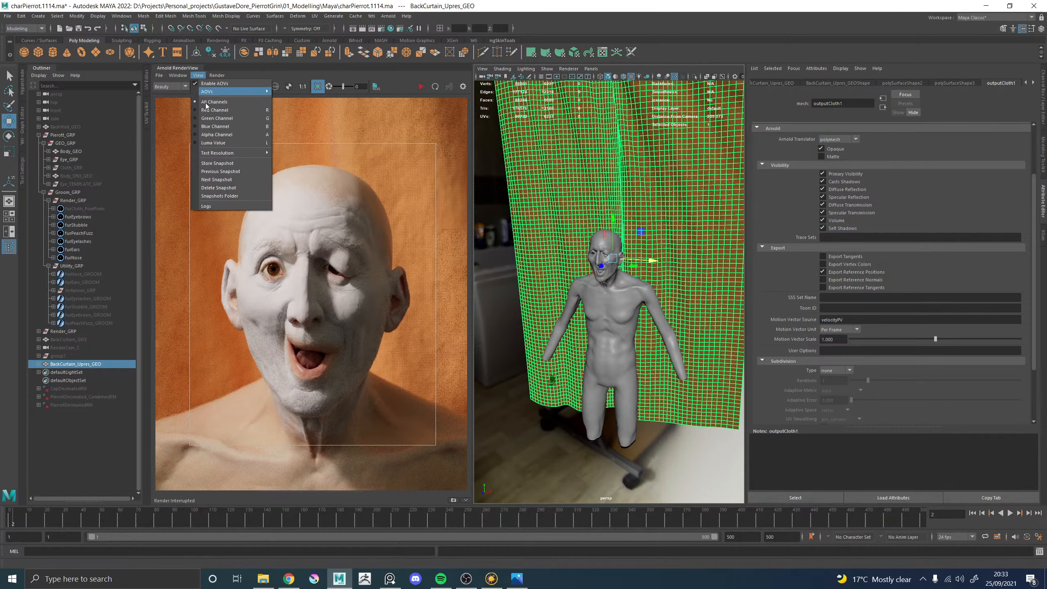
left_click(216, 163)
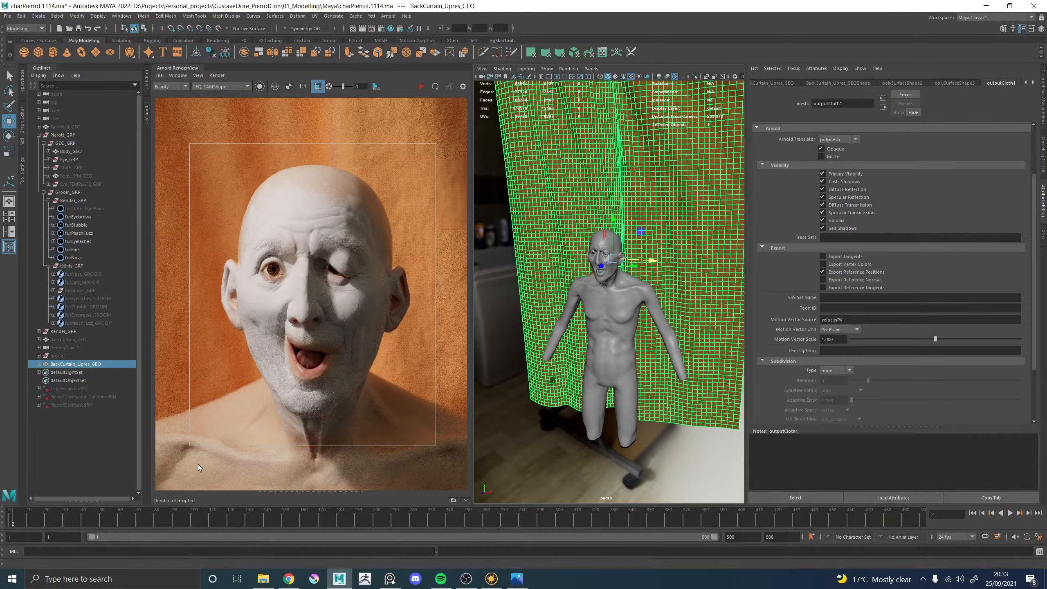
left_click(293, 491)
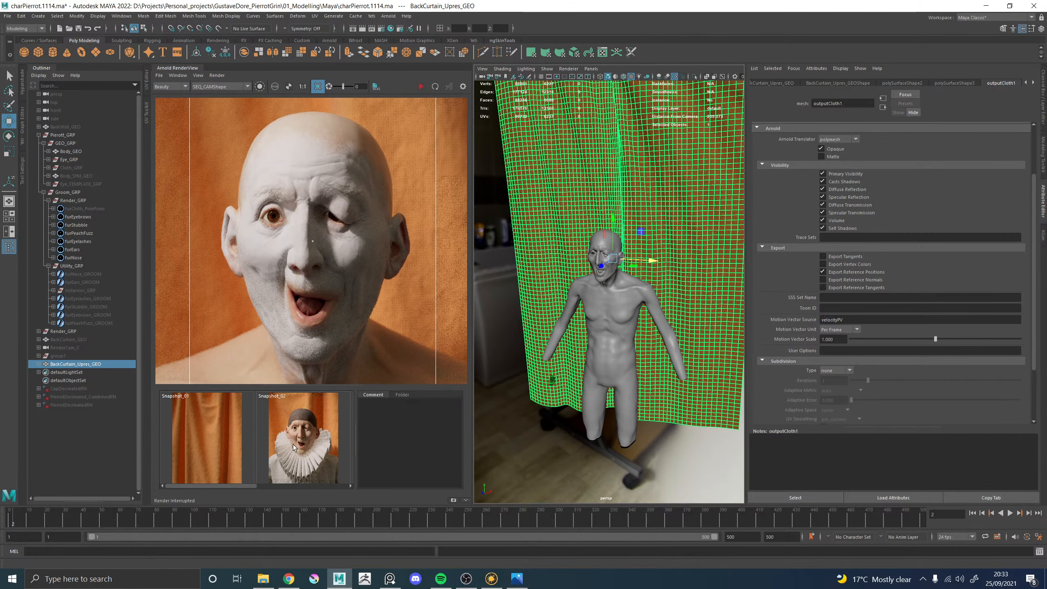
left_click_drag(236, 486, 332, 481)
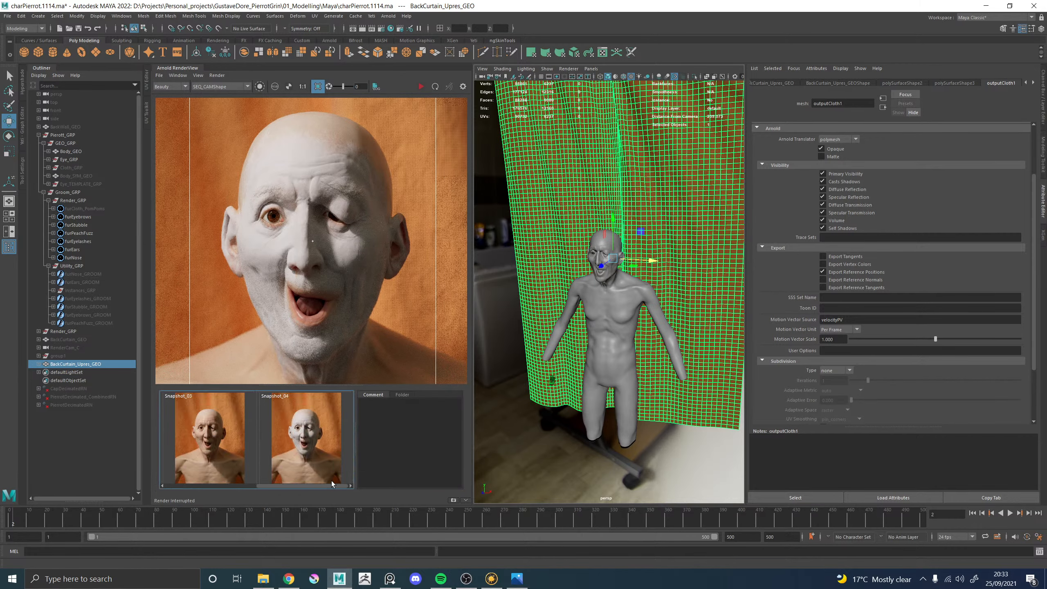
left_click(295, 447)
scroll(295, 259, "down", 2)
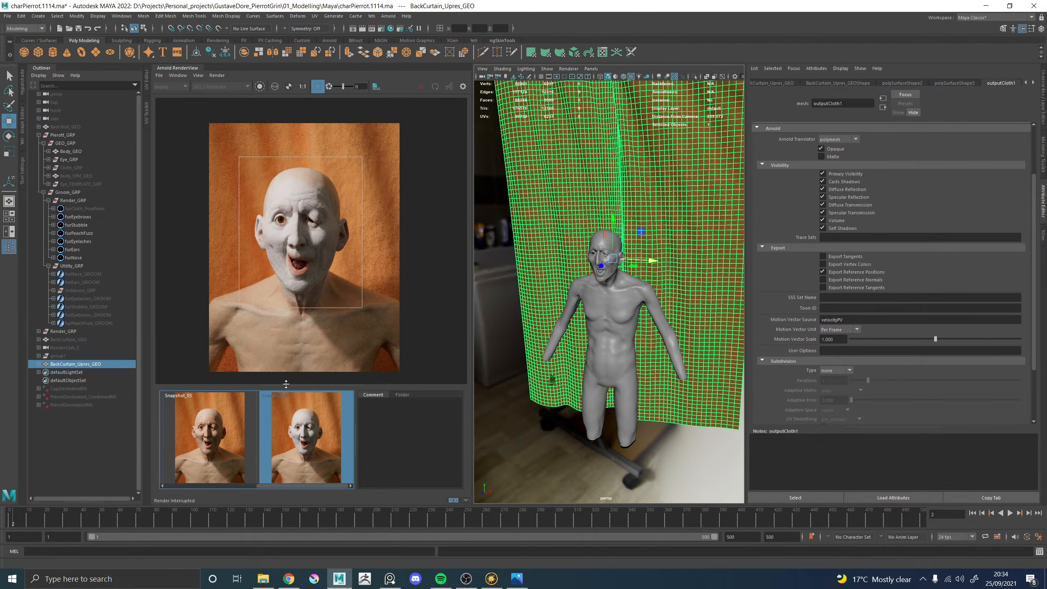
Hide the snapshot strip and collapse the Outliner and Arnold RenderView so the viewport gets their space
left_click_drag(288, 385, 284, 479)
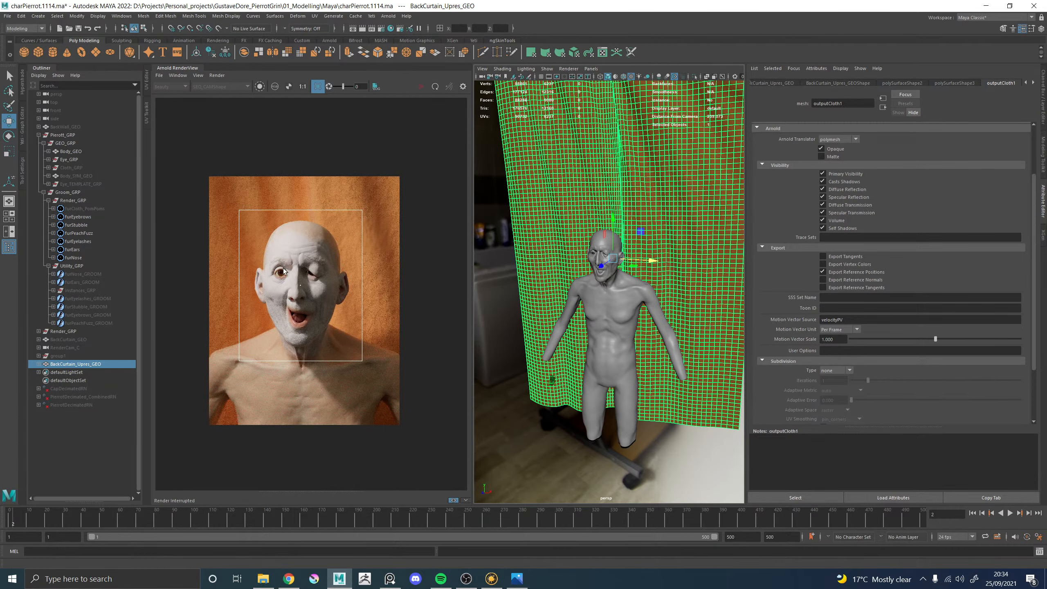
right_click_drag(283, 268, 428, 308, "alt")
left_click(45, 68)
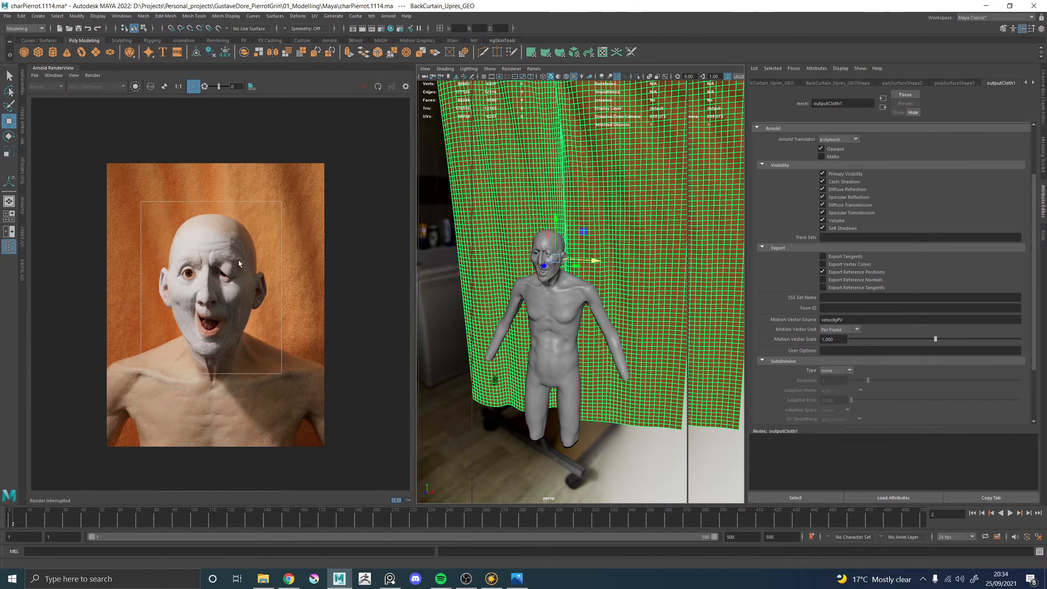
scroll(216, 284, "up", 2)
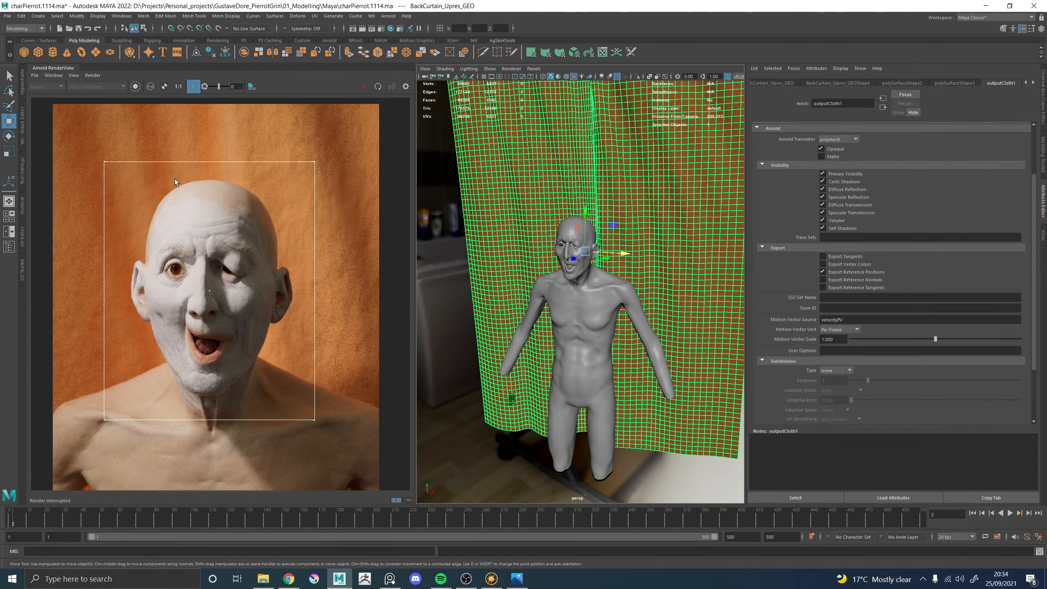
left_click(44, 68)
Examine the body mesh's head and shoulders, with its wireframe, from a closer three-quarter view
left_click_drag(404, 316, 494, 301, "alt")
left_click(455, 287)
middle_click_drag(455, 286, 462, 356, "alt")
scroll(462, 356, "up", 4)
left_click_drag(463, 356, 593, 300, "alt")
left_click_drag(529, 281, 653, 308, "alt")
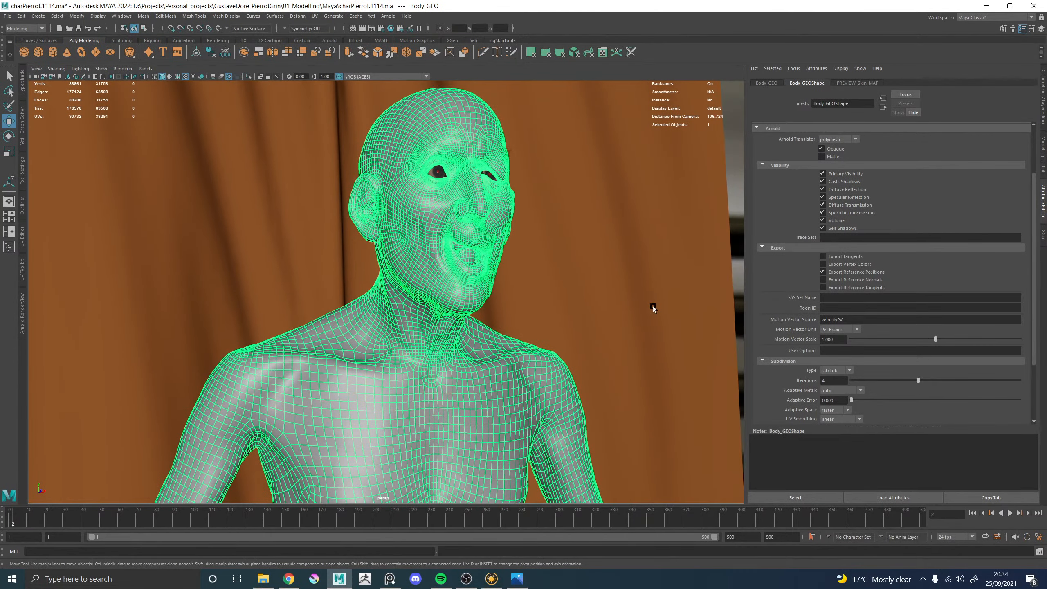
left_click(732, 216)
Examine the model's face up close in the viewport, covering the eyebrow and eyelid hair and the nose
middle_click_drag(512, 202, 465, 337, "alt")
right_click_drag(465, 337, 553, 361, "alt")
left_click_drag(553, 361, 353, 352, "alt")
right_click_drag(352, 352, 493, 381, "alt")
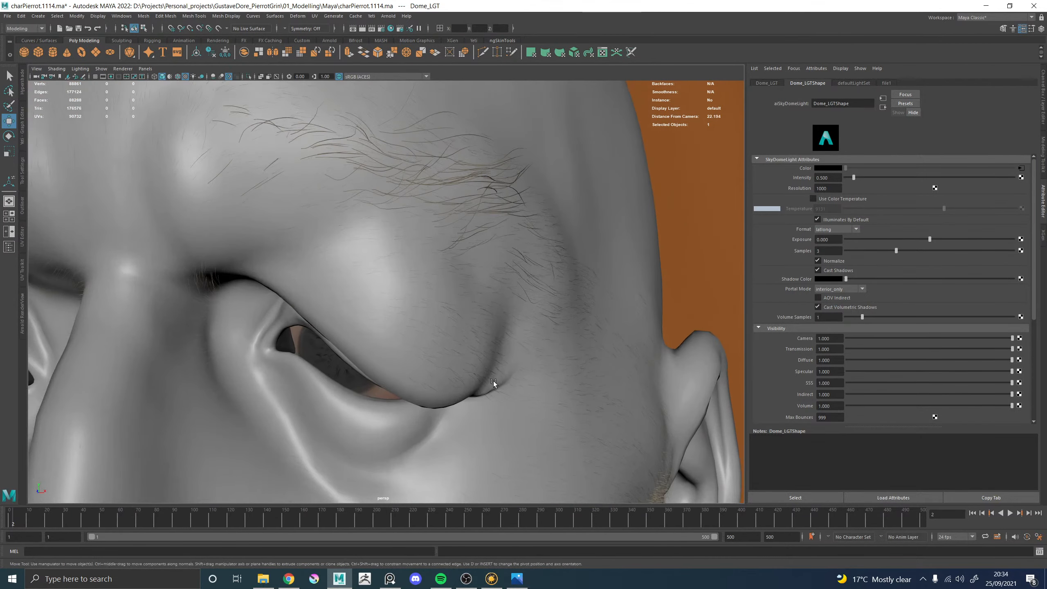
left_click_drag(493, 382, 490, 238, "alt")
scroll(258, 312, "up", 3)
left_click_drag(337, 321, 339, 360, "alt")
right_click_drag(339, 360, 537, 388, "alt")
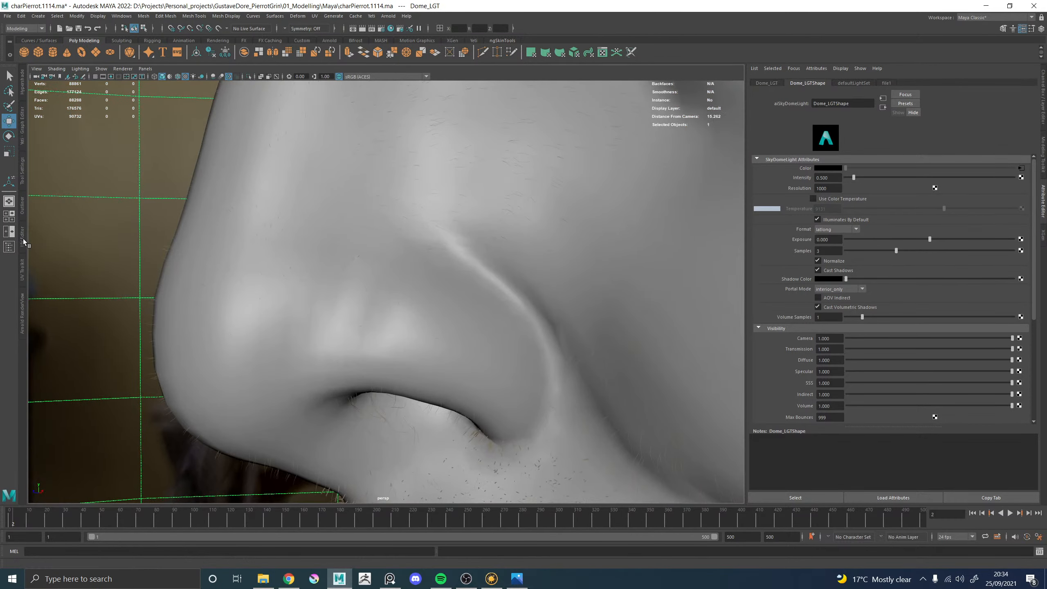
Hide furPeachFuzz, show furPeachFuzz_GROOM in its place, and examine the guide strands around the nose
left_click(22, 204)
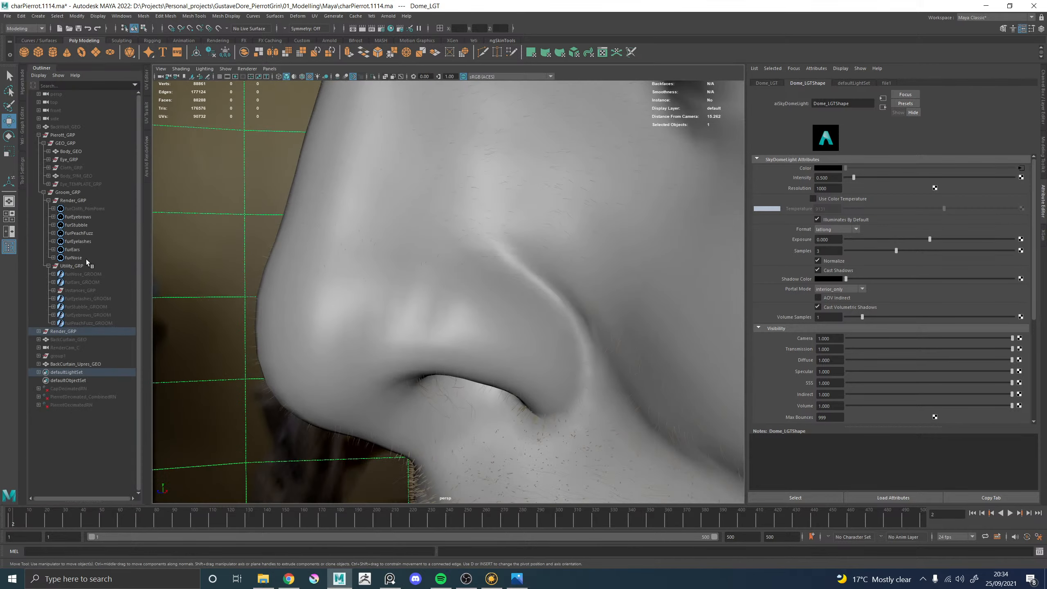
left_click(79, 234)
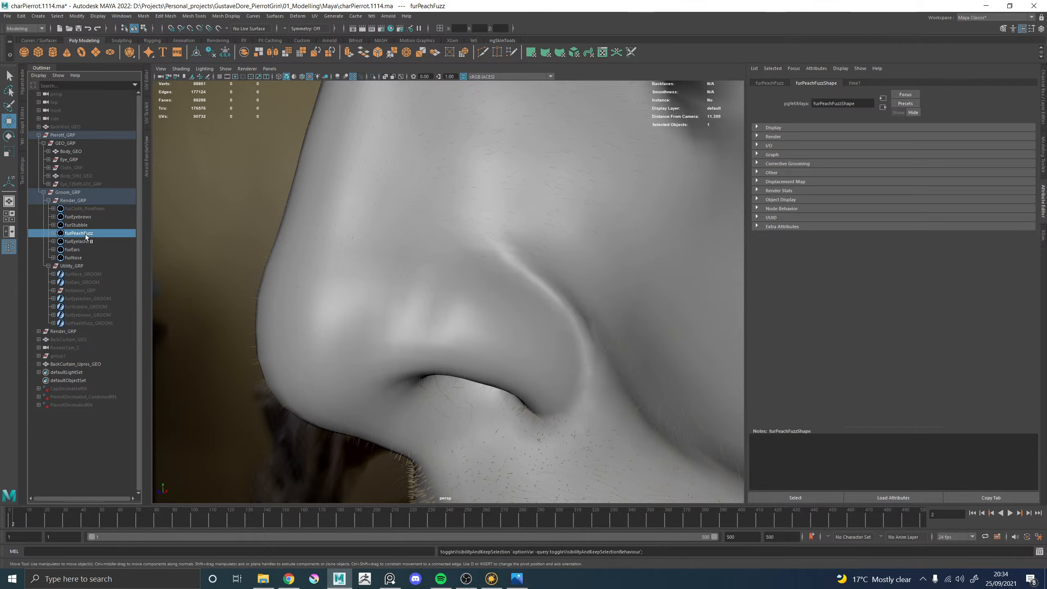
left_click(82, 324)
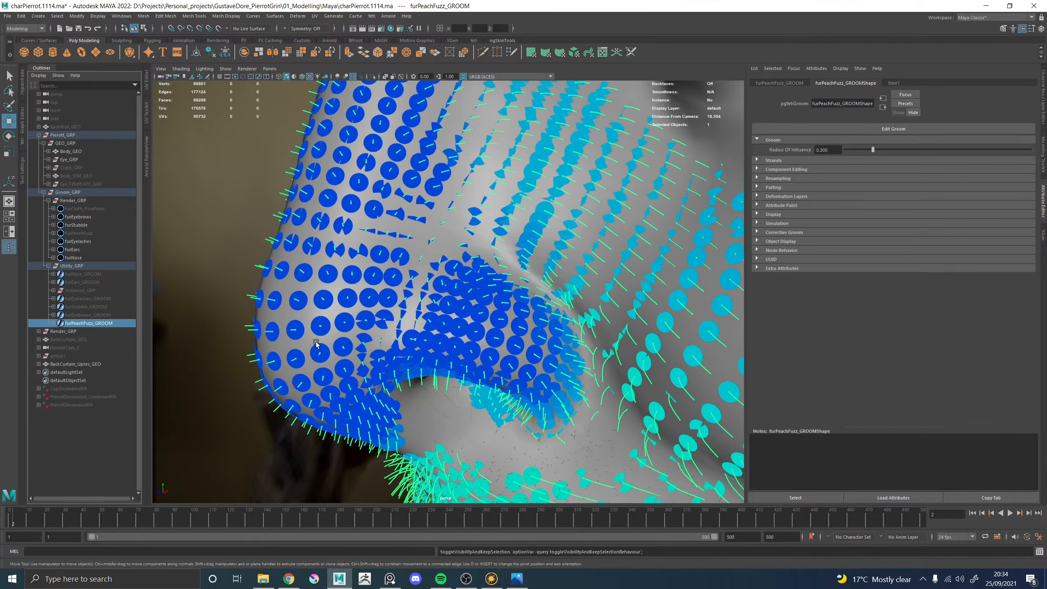
right_click_drag(305, 325, 234, 320, "alt")
middle_click_drag(235, 320, 181, 307, "alt")
right_click_drag(181, 308, 244, 287, "alt")
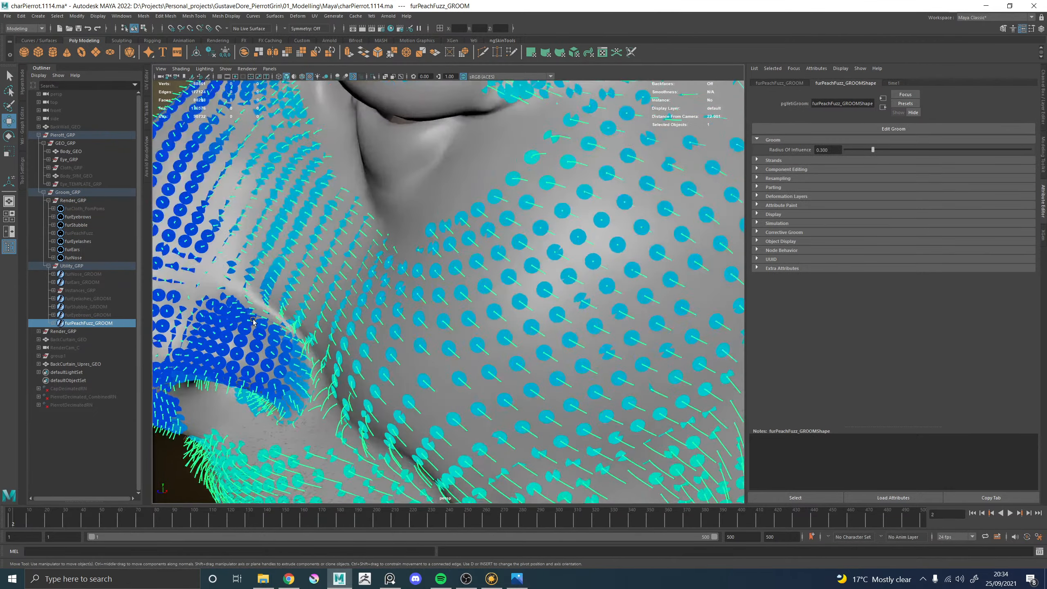
middle_click_drag(243, 287, 342, 292, "alt")
scroll(373, 320, "up", 3)
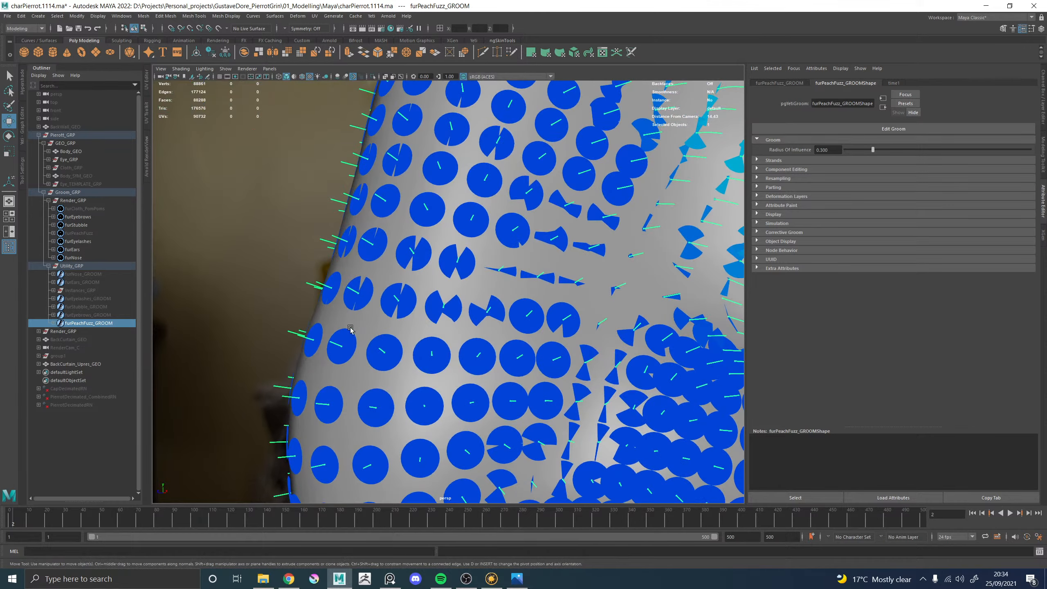
left_click_drag(376, 278, 630, 227, "alt")
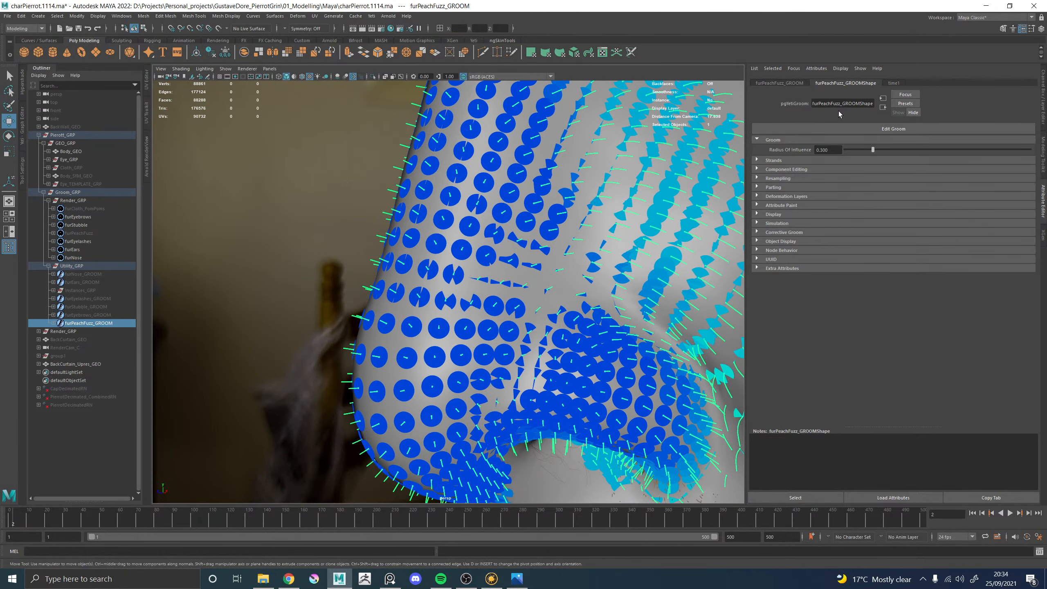
Start editing the peach fuzz groom with the strand-adding brush and set the initial segment length to 0.020
left_click(837, 129)
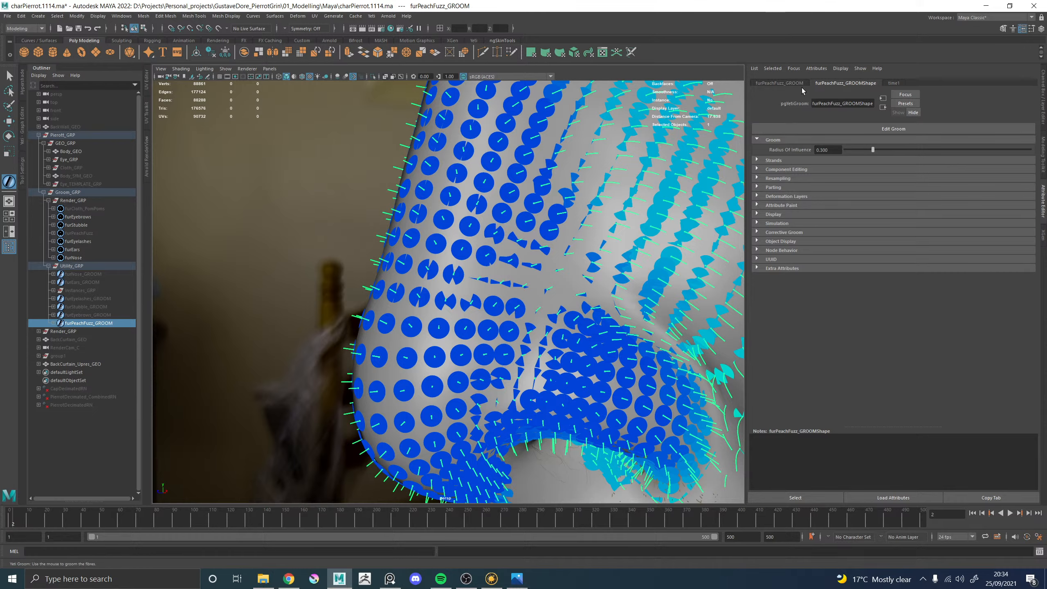
left_click_drag(453, 248, 508, 182, "alt")
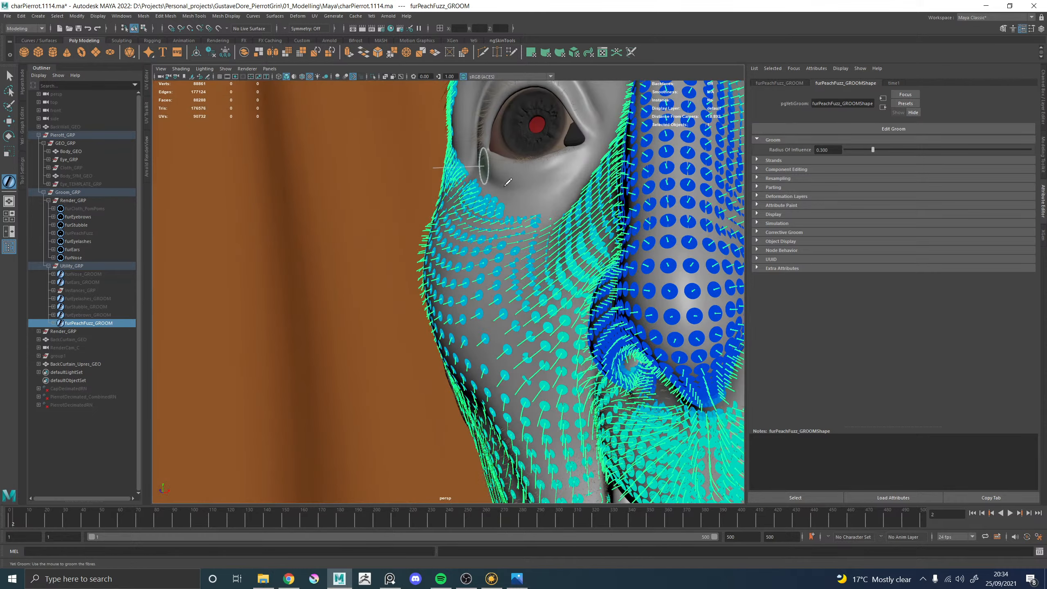
middle_click_drag(508, 182, 176, 276, "alt")
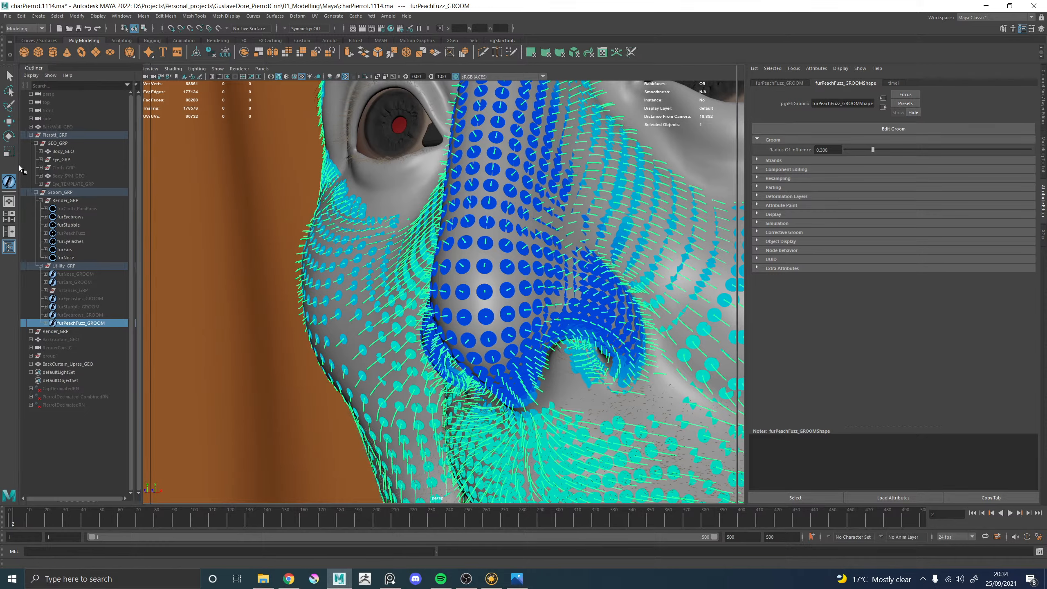
left_click(20, 165)
left_click(143, 349)
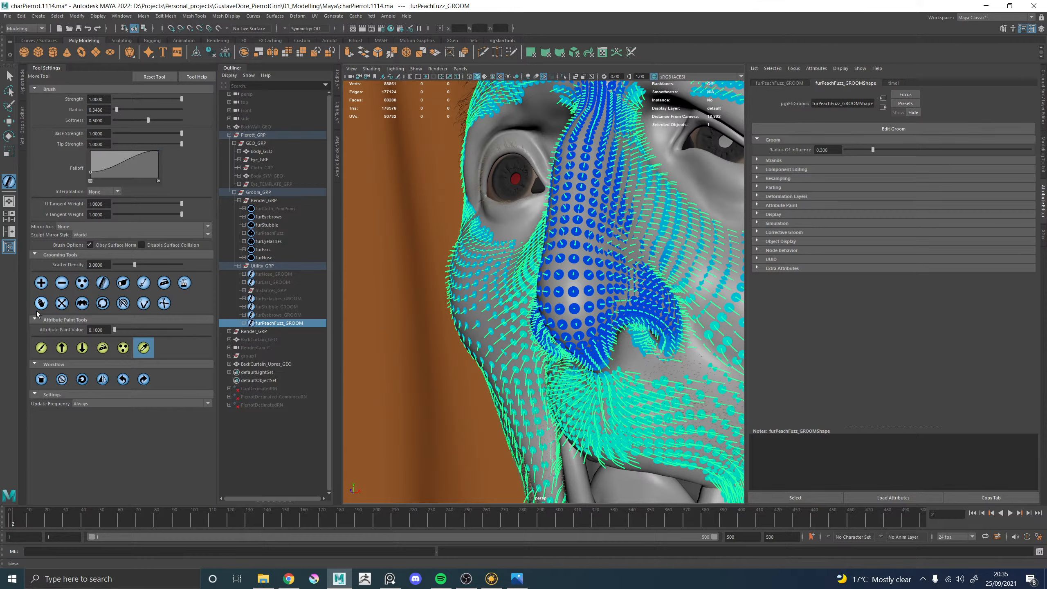
left_click(774, 160)
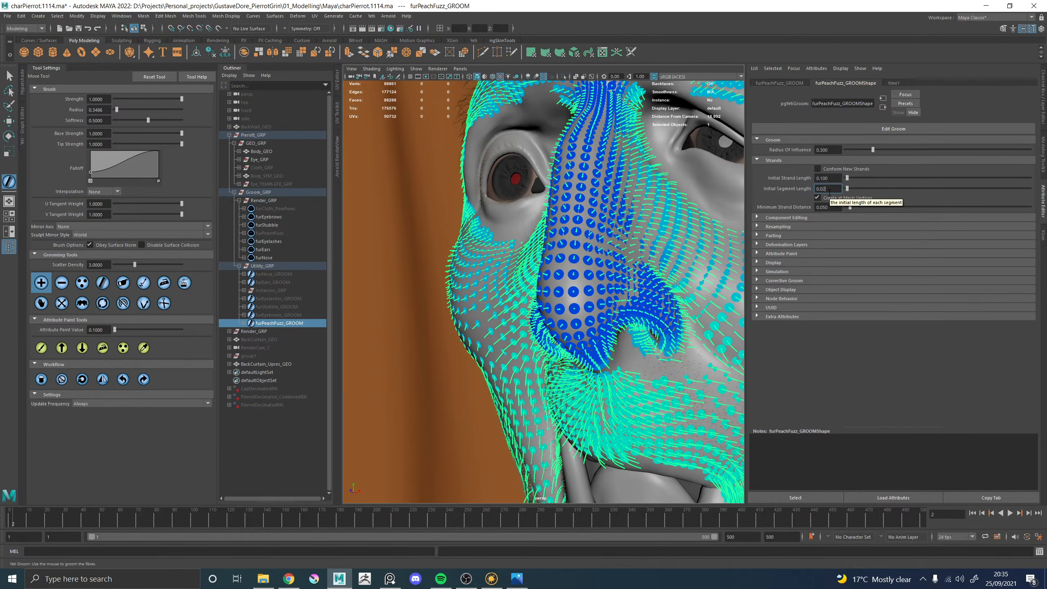
Add short guide strands along the upper rim, front edge and lobe of the character's left ear
left_click_drag(620, 233, 541, 287, "alt")
right_click_drag(541, 287, 579, 312, "alt")
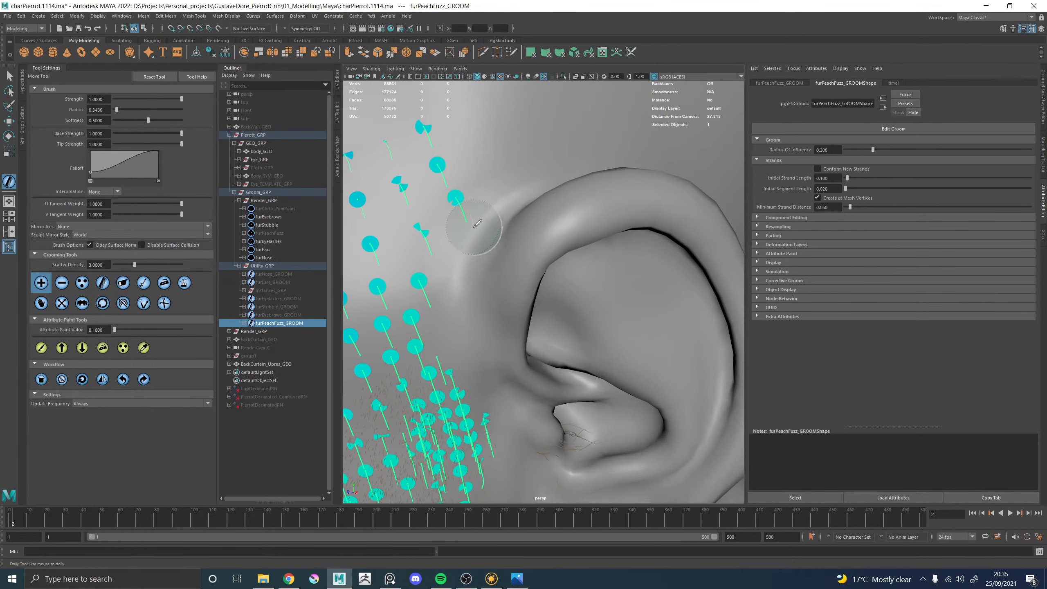
mouse_move(539, 229)
left_mouse_down()
mouse_move(590, 194)
mouse_move(643, 181)
mouse_move(688, 194)
mouse_move(712, 226)
mouse_move(507, 264)
mouse_move(453, 328)
left_mouse_up()
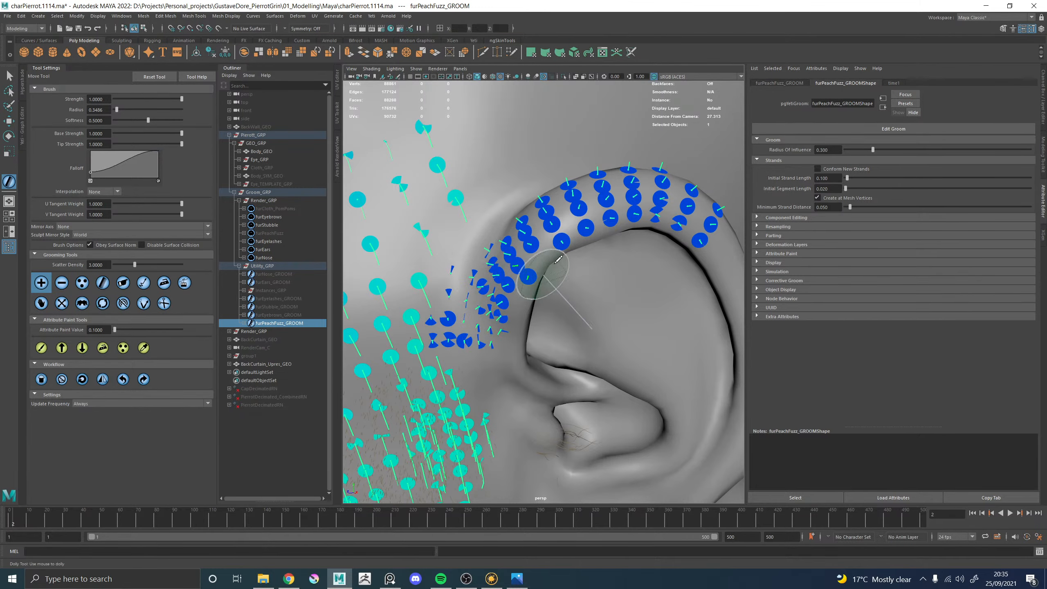
middle_click_drag(584, 324, 436, 205, "alt")
left_click_drag(437, 205, 430, 236, "alt")
middle_click_drag(430, 237, 462, 265, "alt")
mouse_move(457, 155)
left_mouse_down()
mouse_move(482, 331)
mouse_move(471, 378)
mouse_move(499, 411)
mouse_move(574, 416)
mouse_move(538, 373)
mouse_move(477, 379)
mouse_move(431, 415)
mouse_move(480, 324)
left_mouse_up()
mouse_move(619, 375)
left_mouse_down("alt")
mouse_move(574, 364)
mouse_move(668, 264)
left_mouse_up("alt")
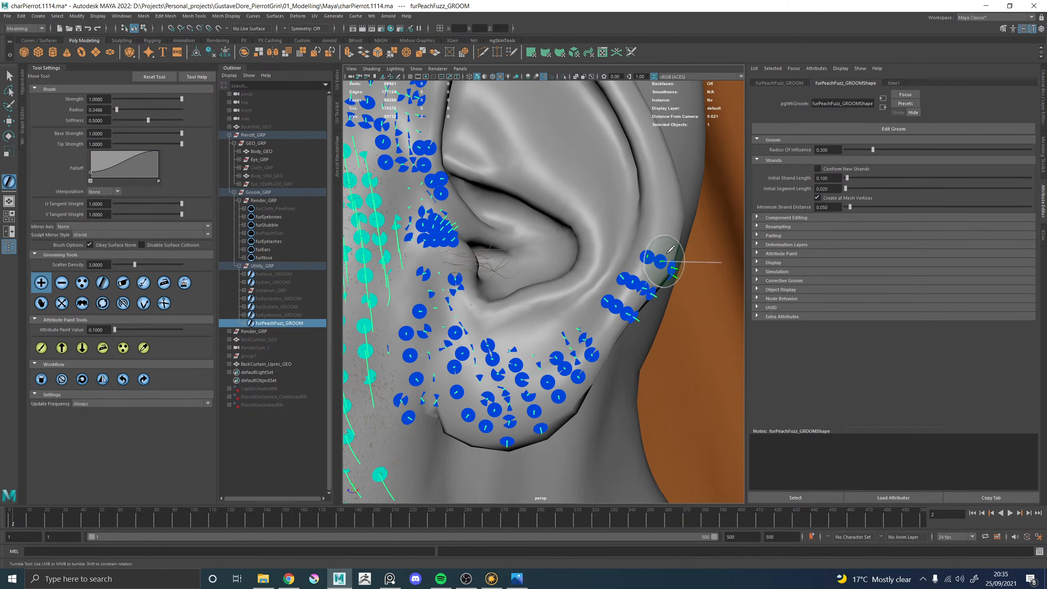
Continue the guide strands along the outer rim and back side of the left ear, down to the lobe
middle_click_drag(678, 220, 643, 323, "alt")
mouse_move(633, 327)
left_mouse_down()
mouse_move(631, 234)
mouse_move(582, 159)
mouse_move(480, 314)
left_mouse_up()
mouse_move(442, 209)
left_mouse_down()
mouse_move(458, 242)
mouse_move(470, 369)
mouse_move(470, 311)
left_mouse_up()
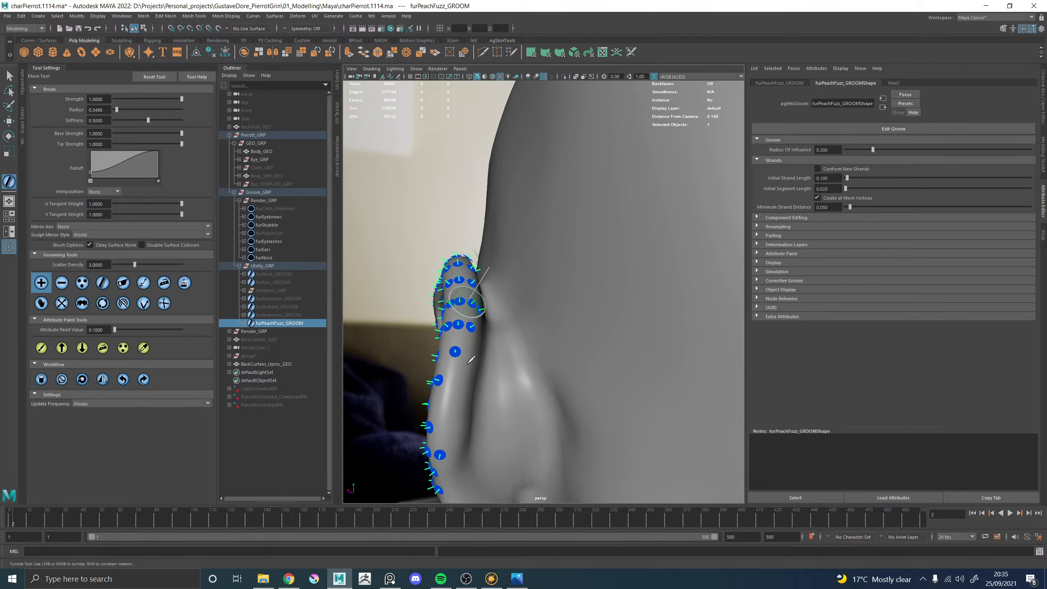
mouse_move(468, 364)
left_mouse_down()
mouse_move(455, 437)
mouse_move(477, 467)
left_mouse_up()
middle_click_drag(477, 402, 491, 253, "alt")
mouse_move(469, 317)
left_mouse_down()
mouse_move(501, 379)
mouse_move(499, 362)
left_mouse_up()
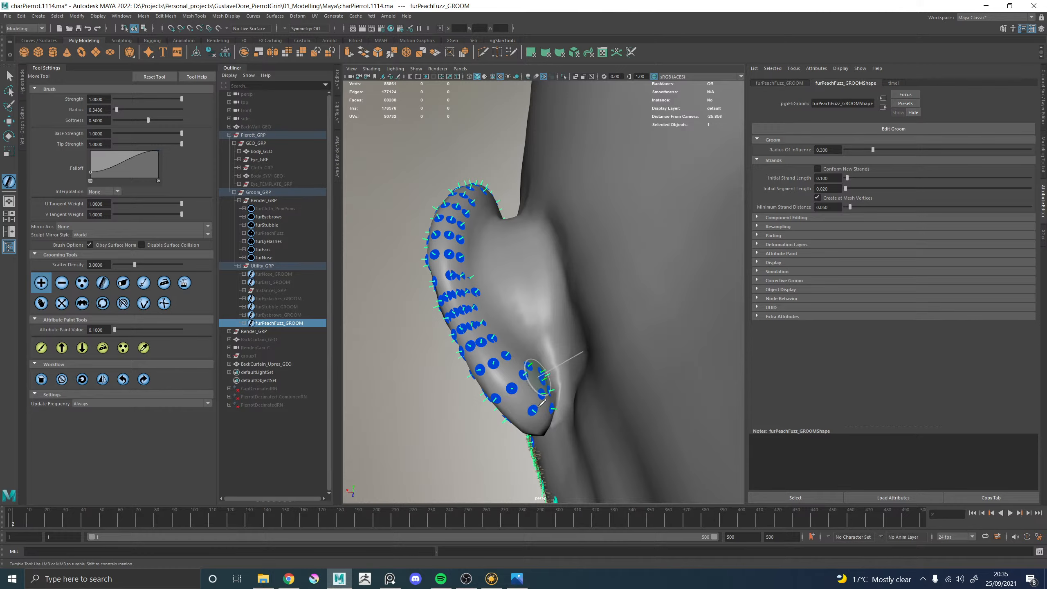
mouse_move(540, 413)
left_mouse_down()
mouse_move(516, 417)
mouse_move(551, 407)
mouse_move(631, 413)
left_mouse_up()
right_click_drag(631, 414, 474, 353, "alt")
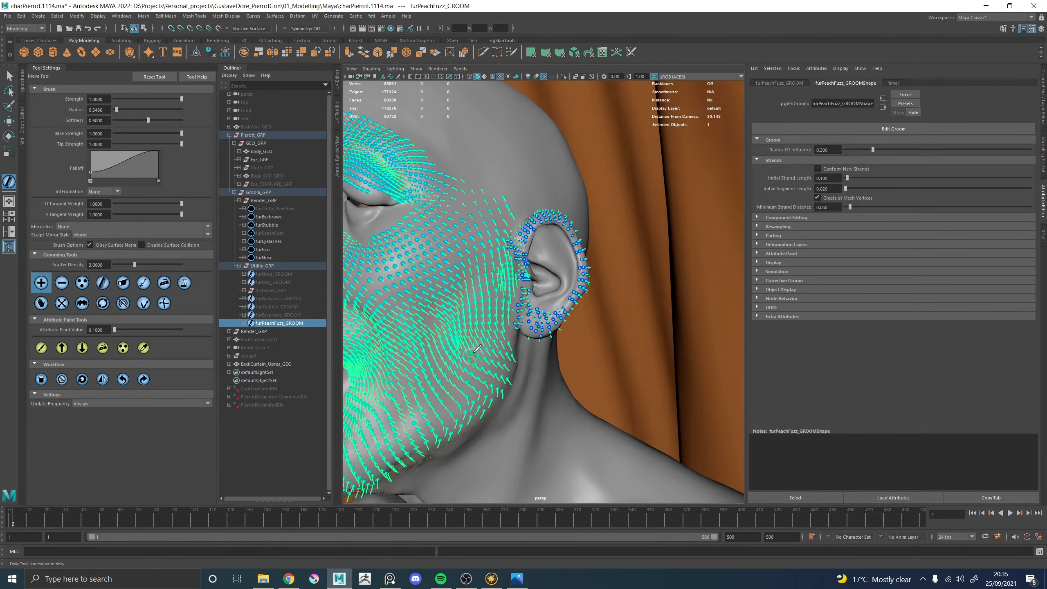
Add guide strands along the upper and outer rim and the lobe of the character's right ear
left_click_drag(474, 353, 573, 350, "alt")
right_click_drag(573, 351, 486, 351, "alt")
left_click_drag(486, 351, 553, 347, "alt")
right_click_drag(478, 338, 572, 324, "alt")
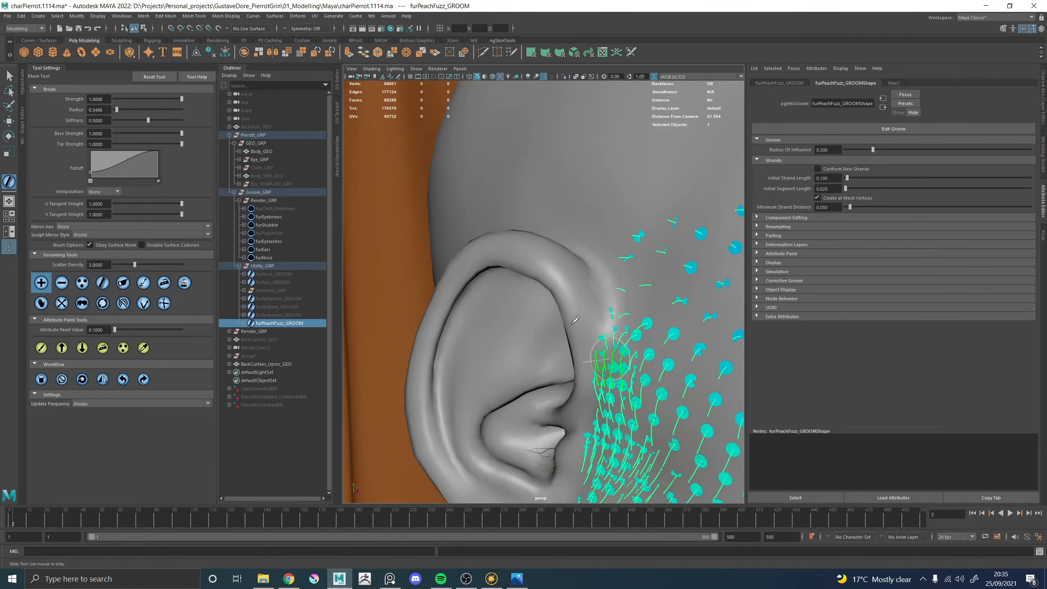
mouse_move(553, 255)
left_mouse_down()
mouse_move(588, 324)
mouse_move(523, 252)
mouse_move(484, 249)
mouse_move(610, 265)
left_mouse_up()
middle_click_drag(624, 273, 523, 239, "alt")
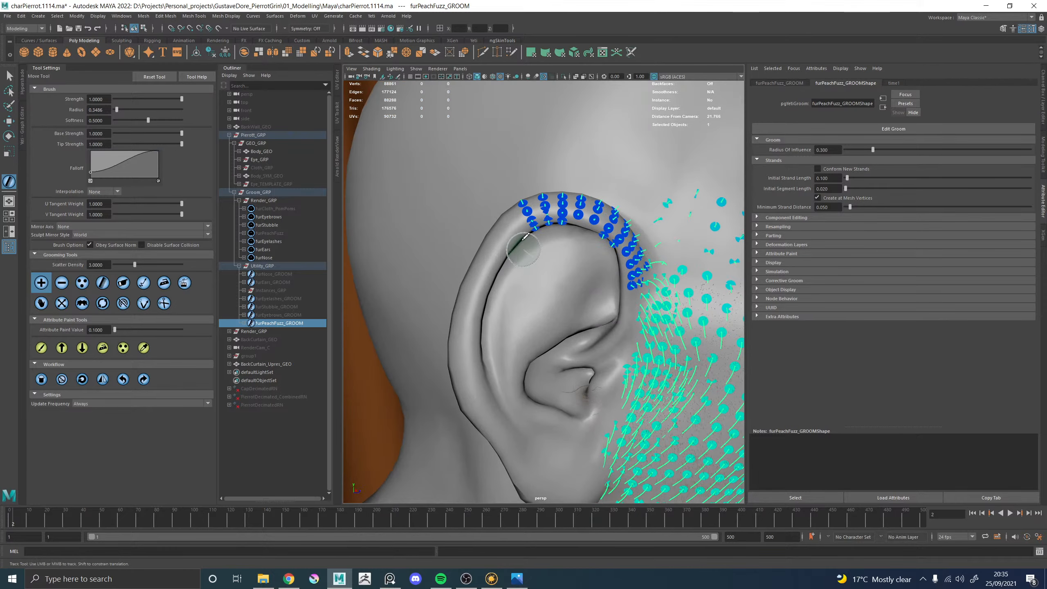
mouse_move(524, 237)
left_mouse_down()
mouse_move(497, 249)
mouse_move(458, 348)
mouse_move(491, 446)
left_mouse_up()
middle_click_drag(490, 445, 451, 305, "alt")
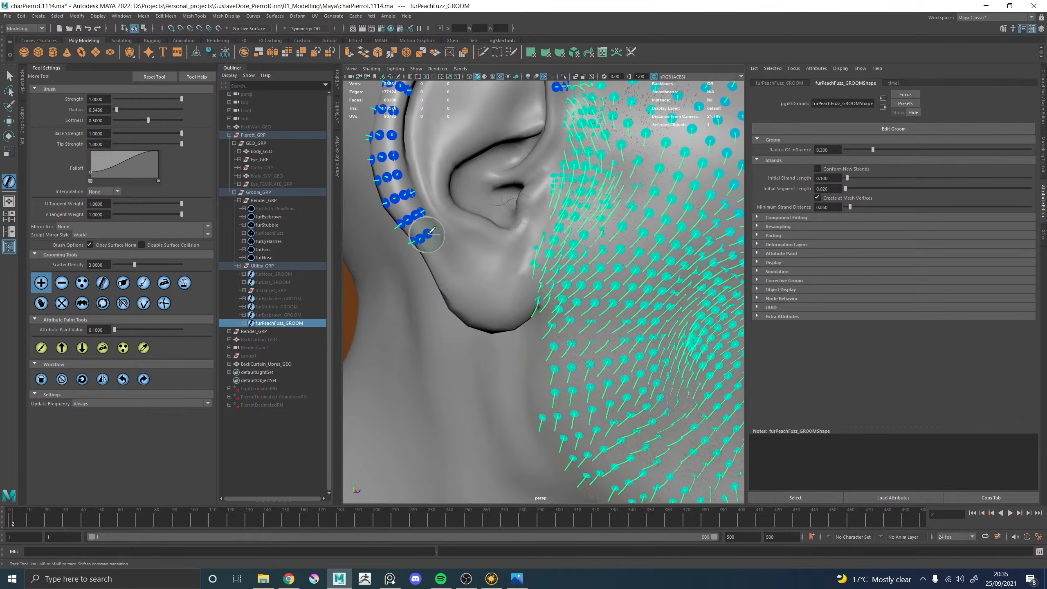
mouse_move(431, 232)
left_mouse_down()
mouse_move(468, 276)
mouse_move(518, 290)
left_mouse_up()
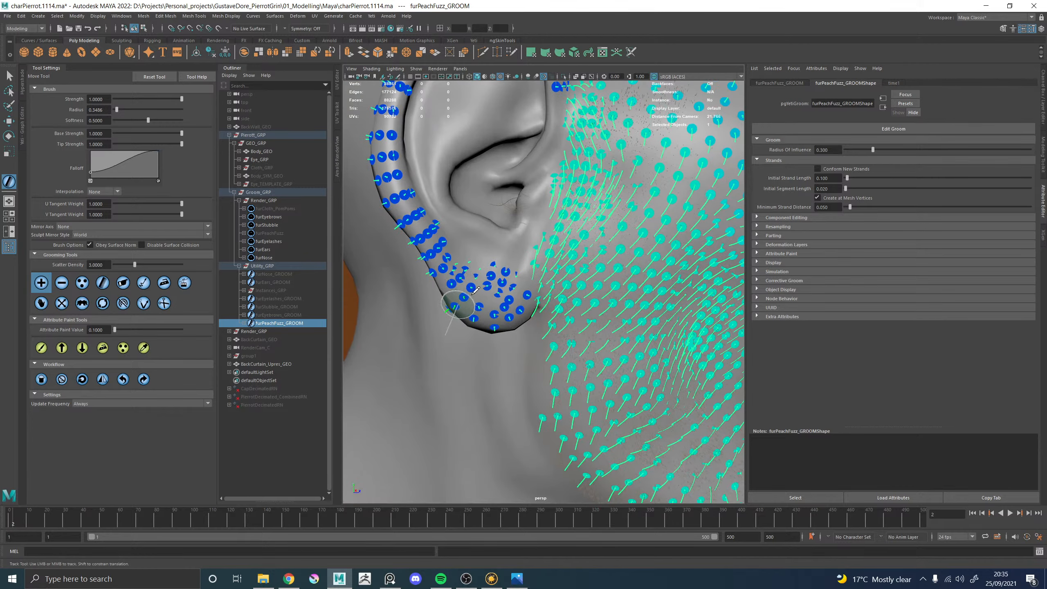
Fill the back side of the right ear's rim and lobe with guide strands
left_click_drag(513, 296, 472, 288, "alt")
mouse_move(582, 301)
left_mouse_down("alt")
mouse_move(632, 318)
mouse_move(594, 296)
mouse_move(594, 268)
mouse_move(623, 288)
mouse_move(678, 145)
left_mouse_up("alt")
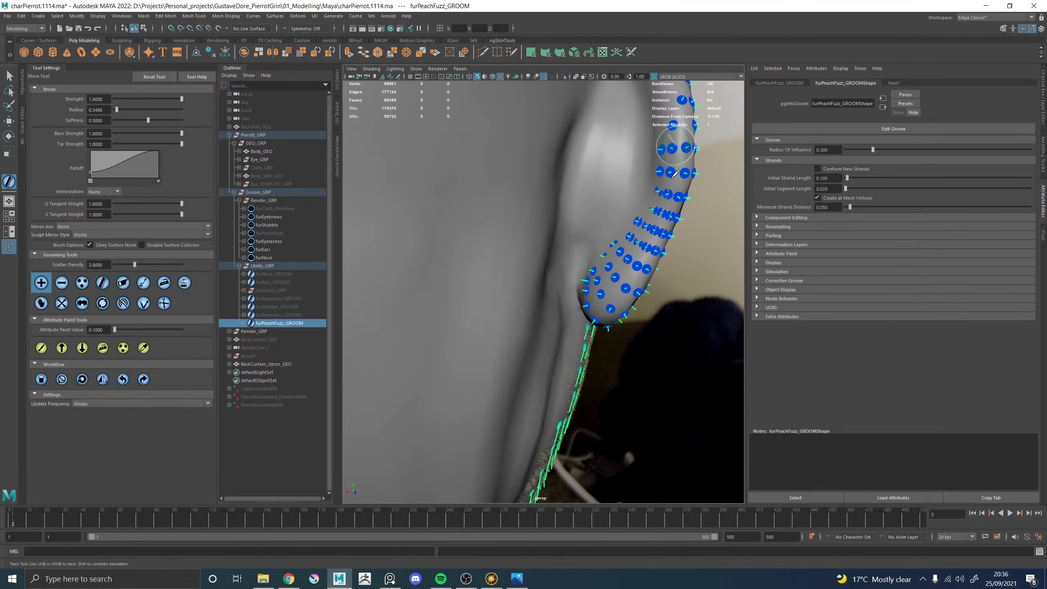
middle_click_drag(677, 144, 639, 332, "alt")
mouse_move(640, 312)
left_mouse_down()
mouse_move(613, 200)
mouse_move(627, 266)
mouse_move(598, 218)
mouse_move(604, 295)
mouse_move(590, 370)
mouse_move(595, 322)
mouse_move(494, 264)
left_mouse_up()
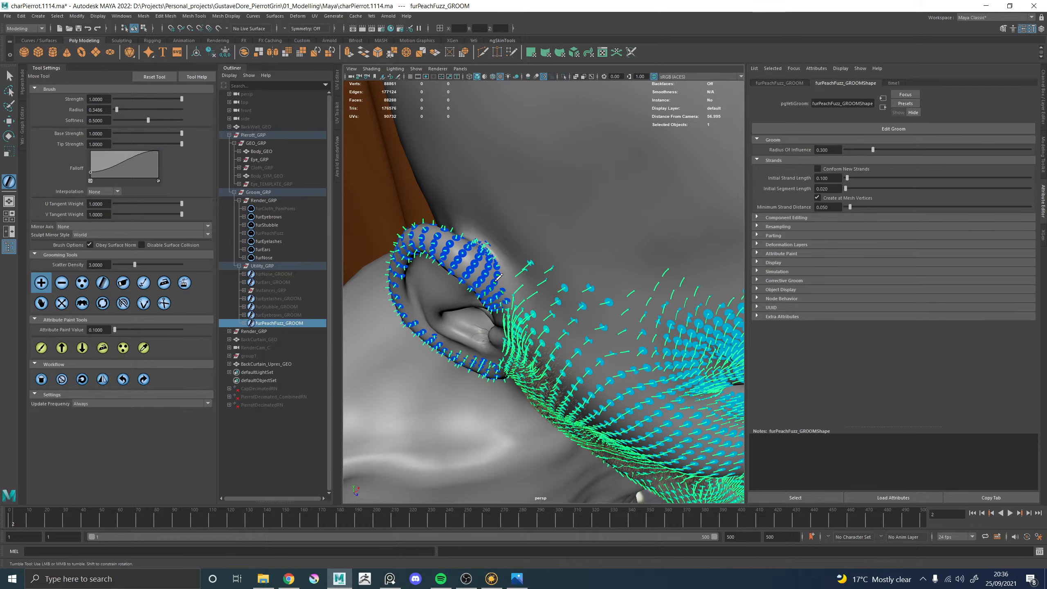
Enable Conform New Strands and extend the peach fuzz guide strands over the temples and forehead
left_click_drag(595, 291, 460, 254, "alt")
right_click_drag(656, 285, 566, 273, "alt")
left_click_drag(566, 236, 498, 254, "alt")
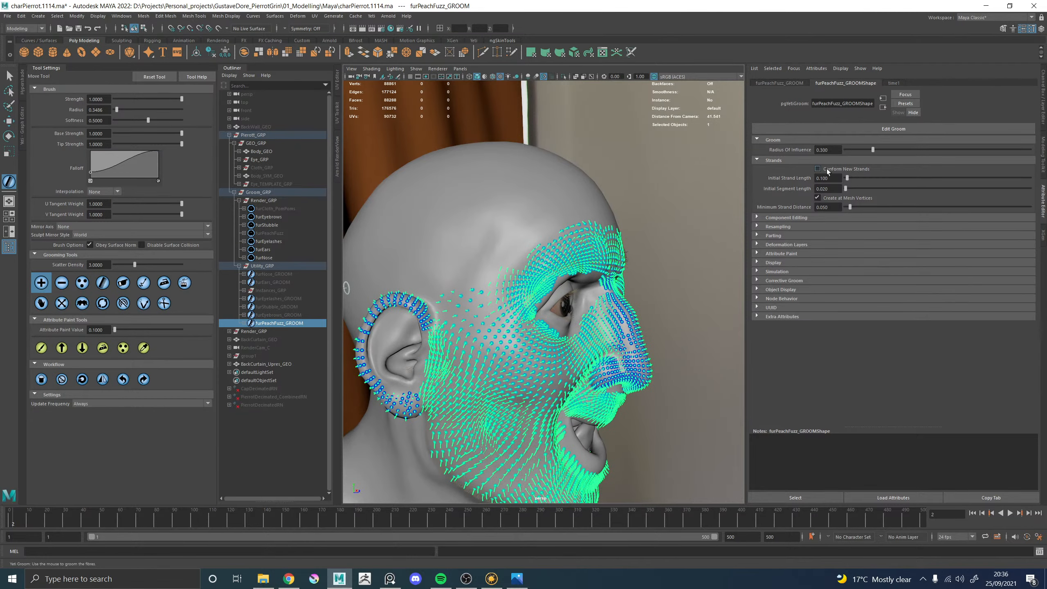
right_click_drag(523, 286, 574, 285, "alt")
middle_click_drag(484, 234, 503, 262, "alt")
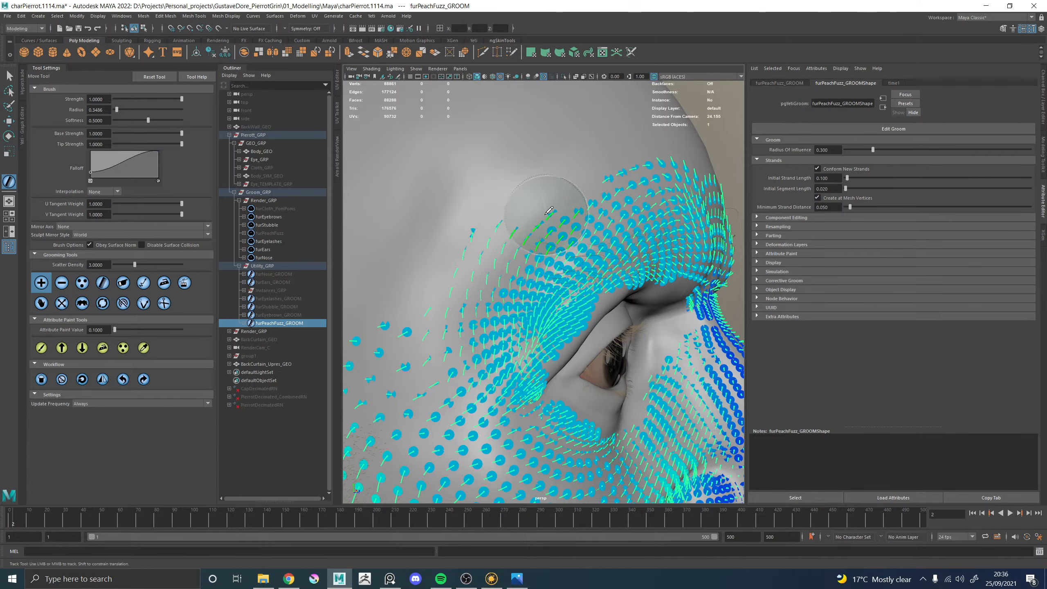
left_click_drag(611, 178, 552, 208, "alt")
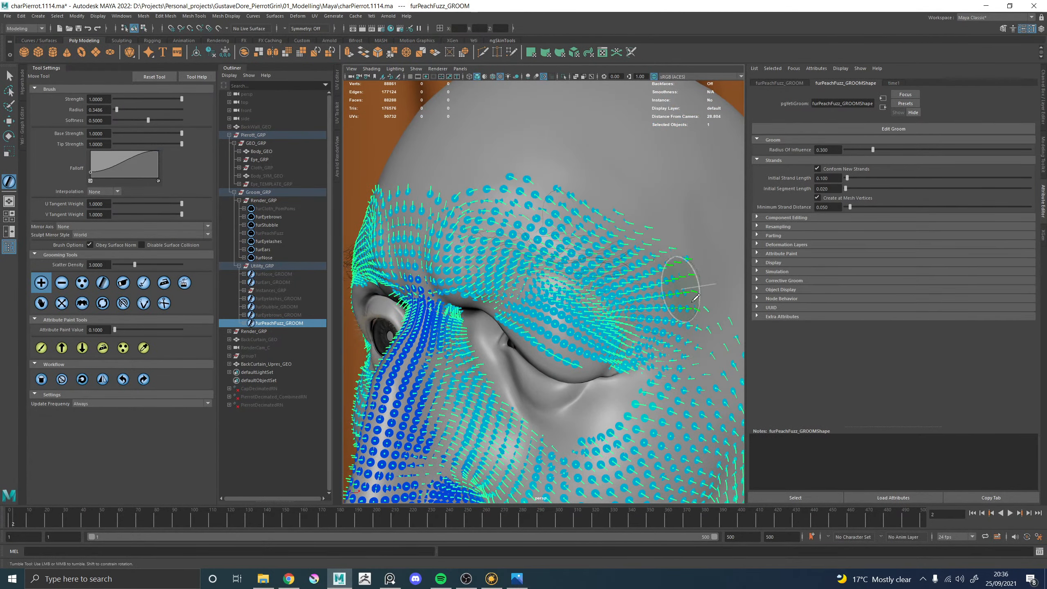
left_click_drag(697, 301, 611, 234, "alt")
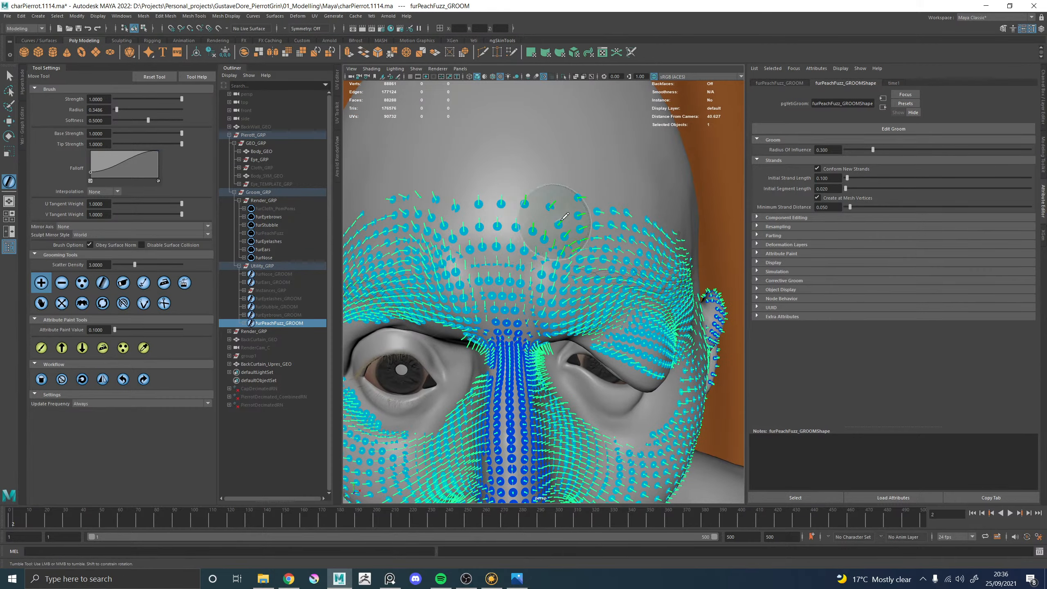
right_click_drag(557, 215, 461, 254, "alt")
left_click_drag(461, 254, 458, 245, "alt")
right_click_drag(458, 246, 526, 277, "alt")
left_click_drag(528, 274, 499, 282, "alt")
Extend the guide strands along the jawline and under the chin on both sides of the face
left_click_drag(620, 315, 531, 286, "alt")
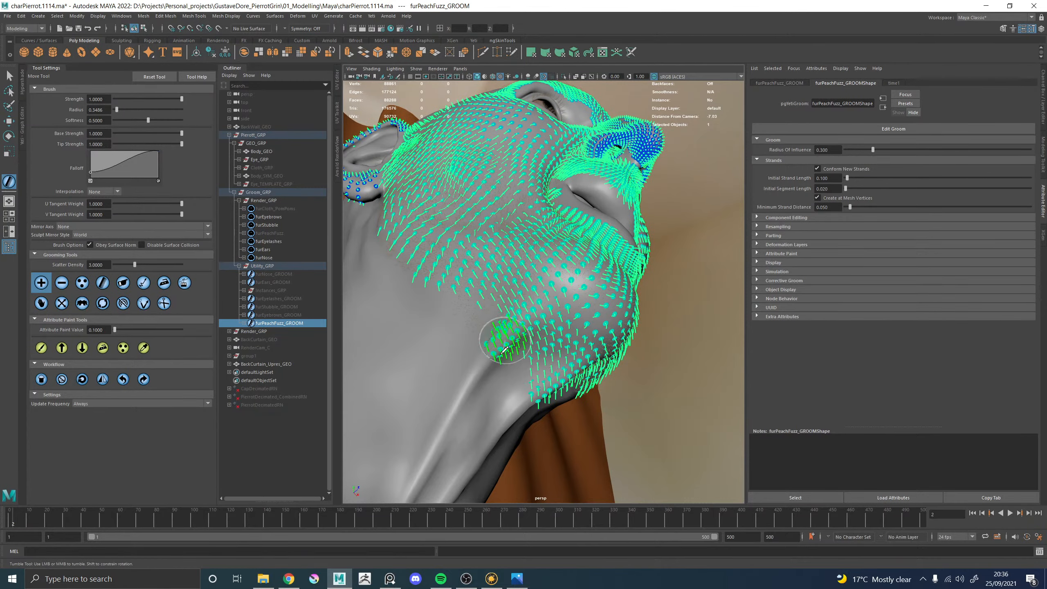
right_click_drag(452, 296, 437, 294, "alt")
left_click_drag(536, 314, 466, 317, "alt")
right_click_drag(532, 330, 462, 330, "alt")
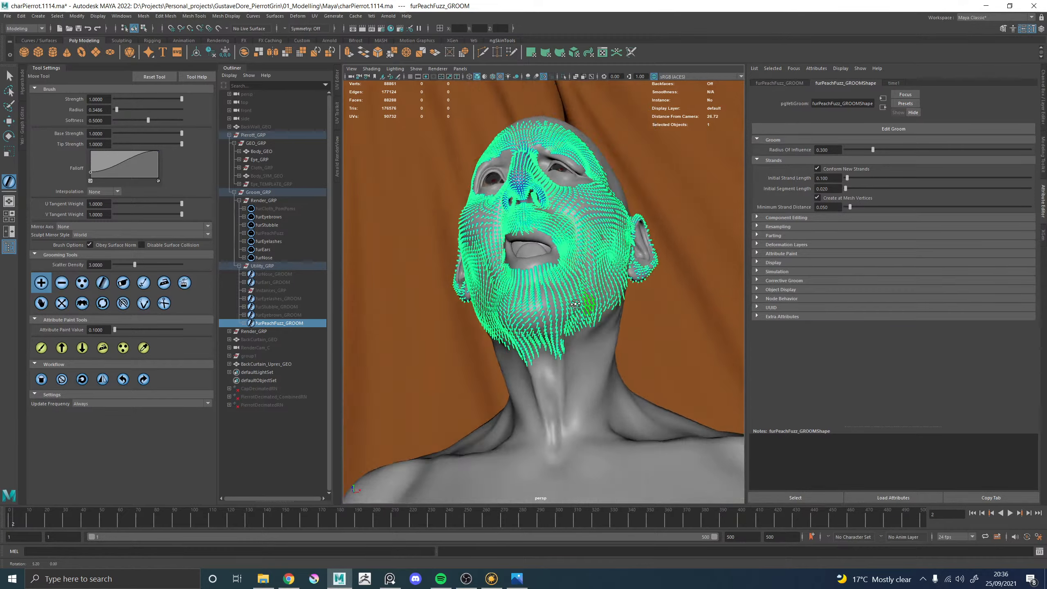
left_click_drag(598, 322, 532, 326, "alt")
right_click_drag(536, 330, 606, 342, "alt")
left_click_drag(595, 357, 620, 297, "alt")
left_click_drag(495, 256, 659, 235, "alt")
right_click_drag(643, 231, 569, 227, "alt")
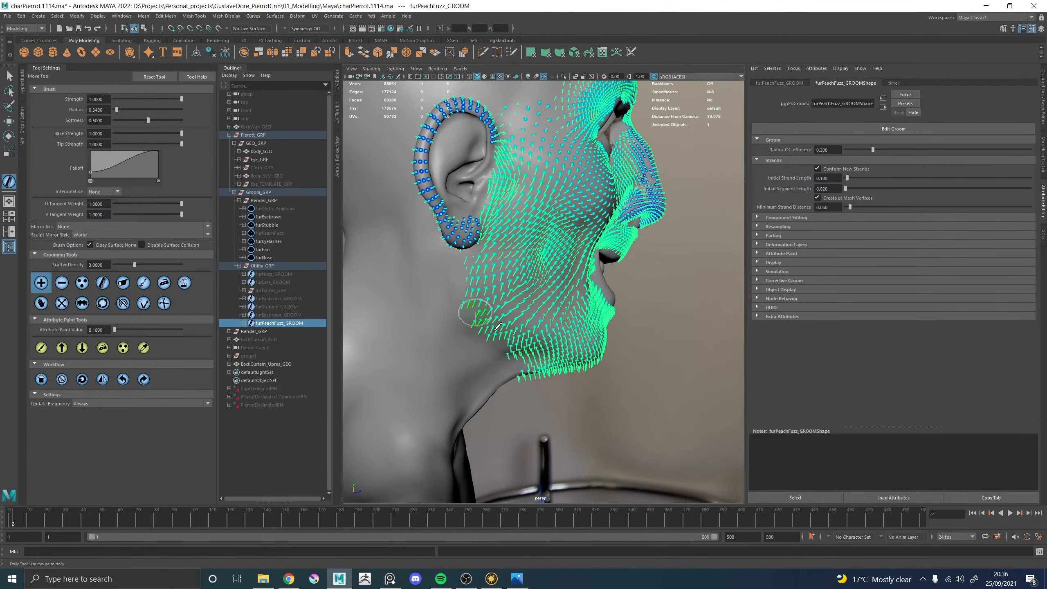
right_click_drag(565, 308, 503, 309, "alt")
left_click_drag(577, 306, 490, 301, "alt")
right_click_drag(491, 322, 533, 332, "alt")
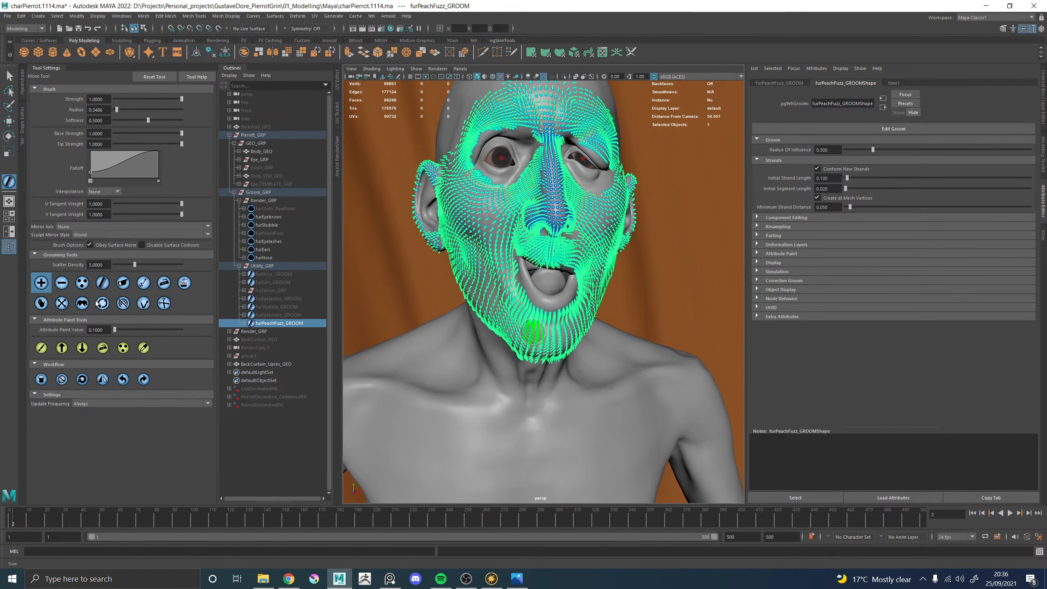
Hide furPeachFuzz_GROOM, show furPeachFuzz again, and examine the fuzz on the right ear's rim
left_click(278, 324)
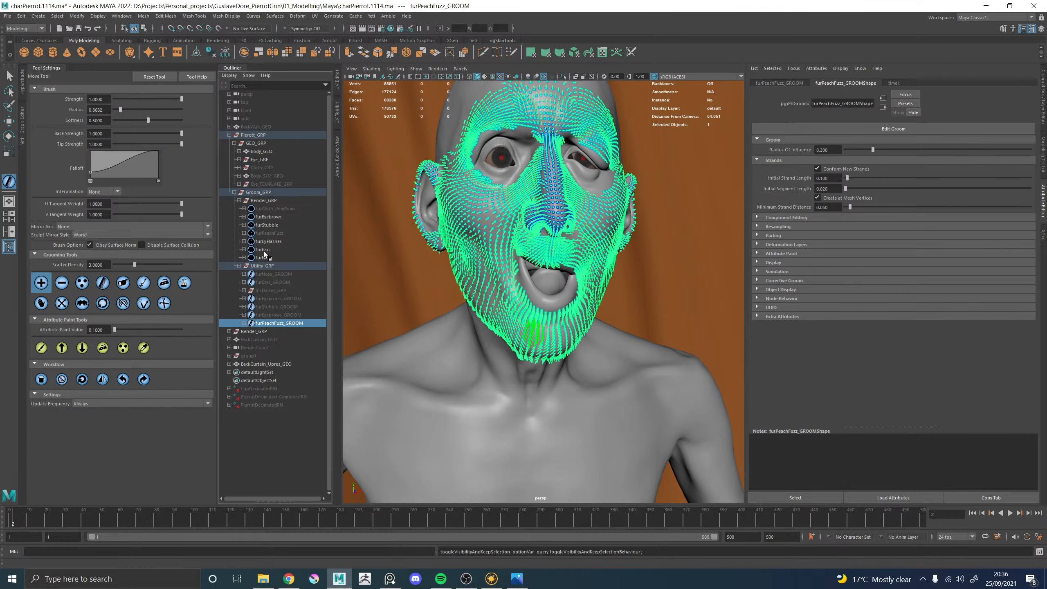
left_click(269, 233)
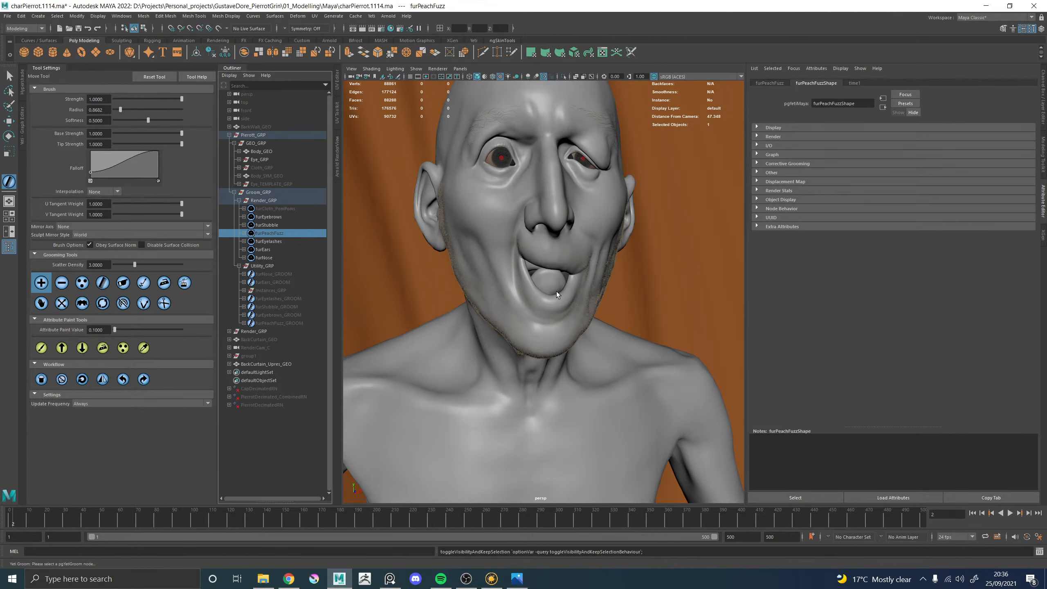
key("h")
middle_click_drag(479, 218, 596, 306, "alt")
right_click_drag(596, 307, 773, 365, "alt")
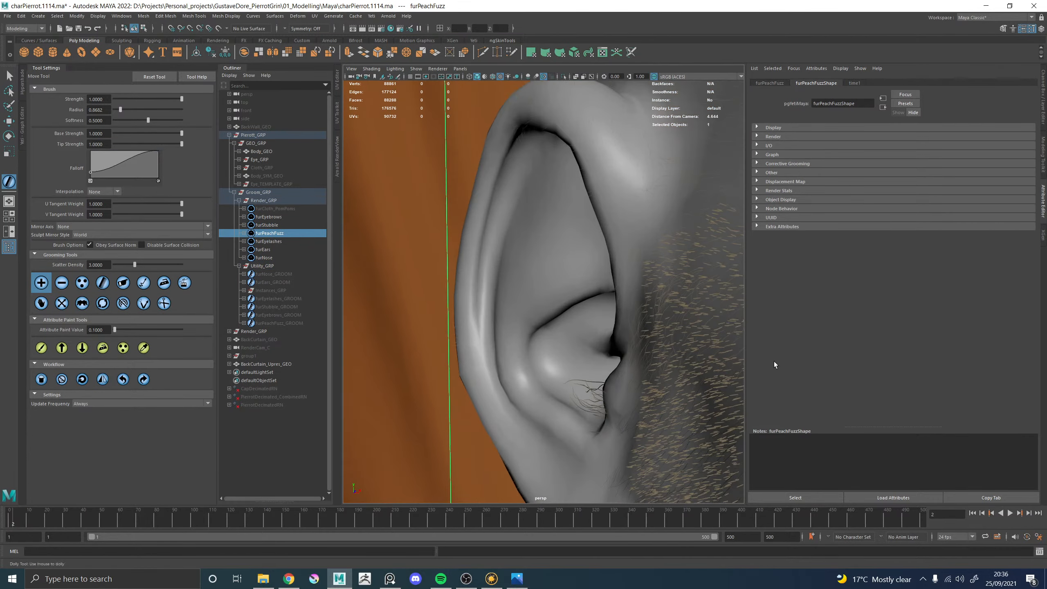
left_click_drag(774, 365, 603, 330, "alt")
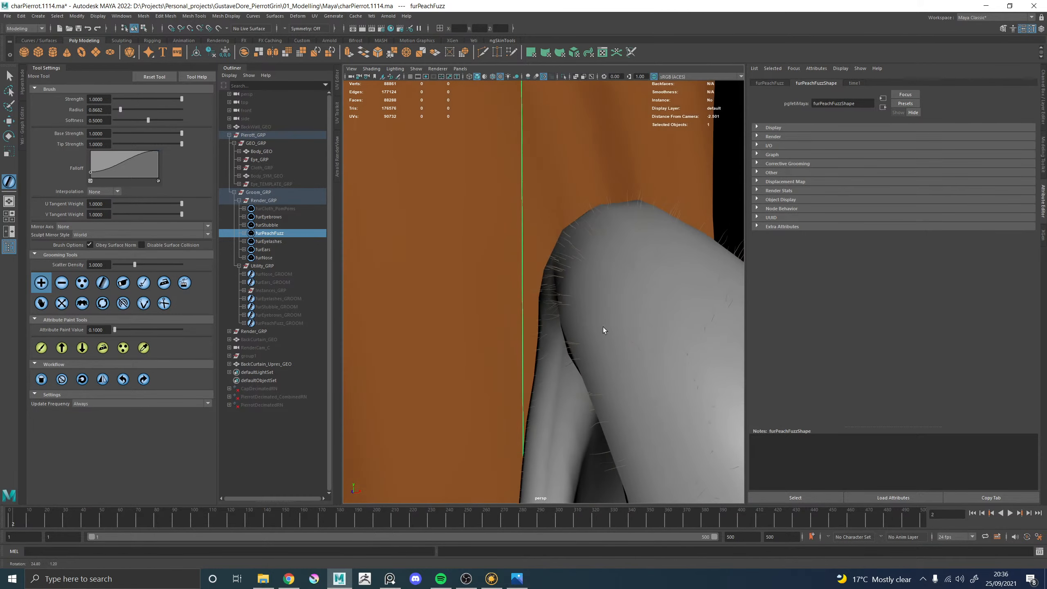
Bring up the Arnold RenderView and frame a crop region around the upper rim of the character's right ear
right_click_drag(658, 310, 396, 326, "alt")
middle_click_drag(618, 358, 536, 330, "alt")
left_click_drag(536, 330, 564, 329, "alt")
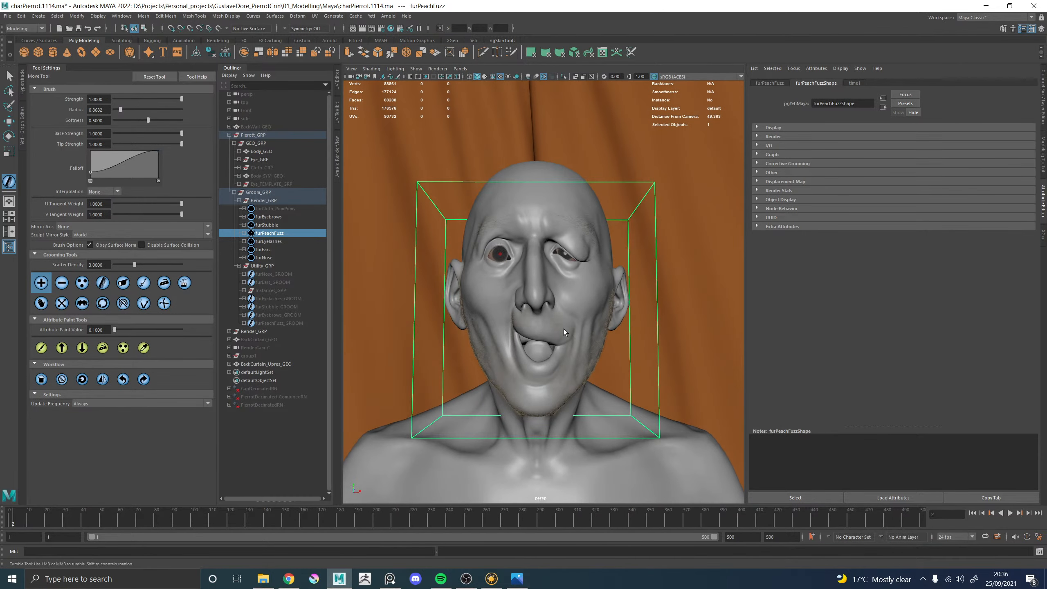
left_click(337, 150)
scroll(565, 275, "up", 5)
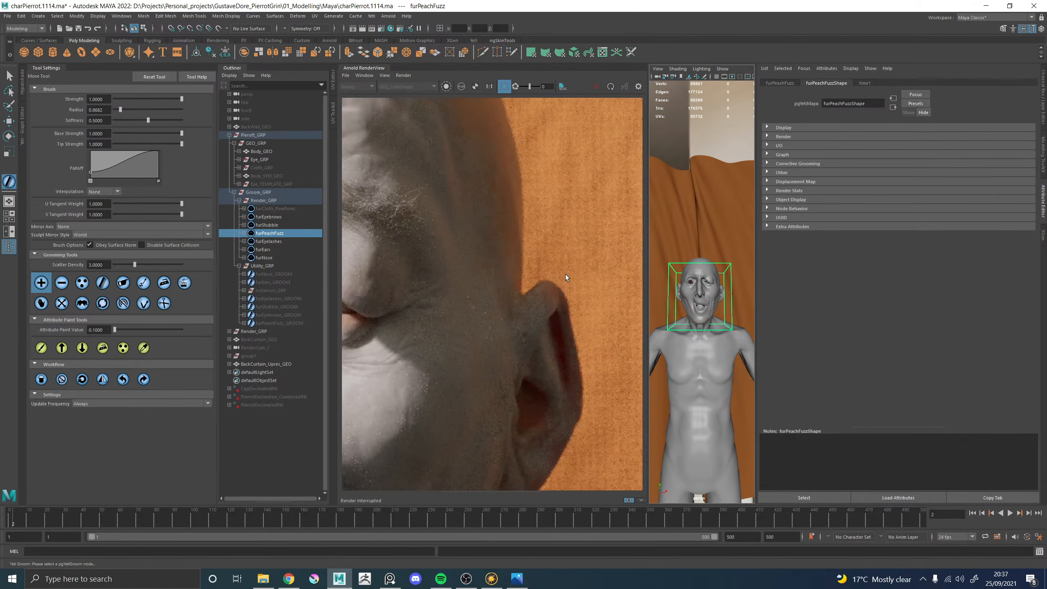
scroll(564, 276, "up", 4)
scroll(552, 306, "down", 3)
left_click_drag(476, 261, 557, 364)
middle_click_drag(448, 310, 774, 260)
middle_click_drag(359, 334, 698, 308)
left_click_drag(465, 176, 536, 259)
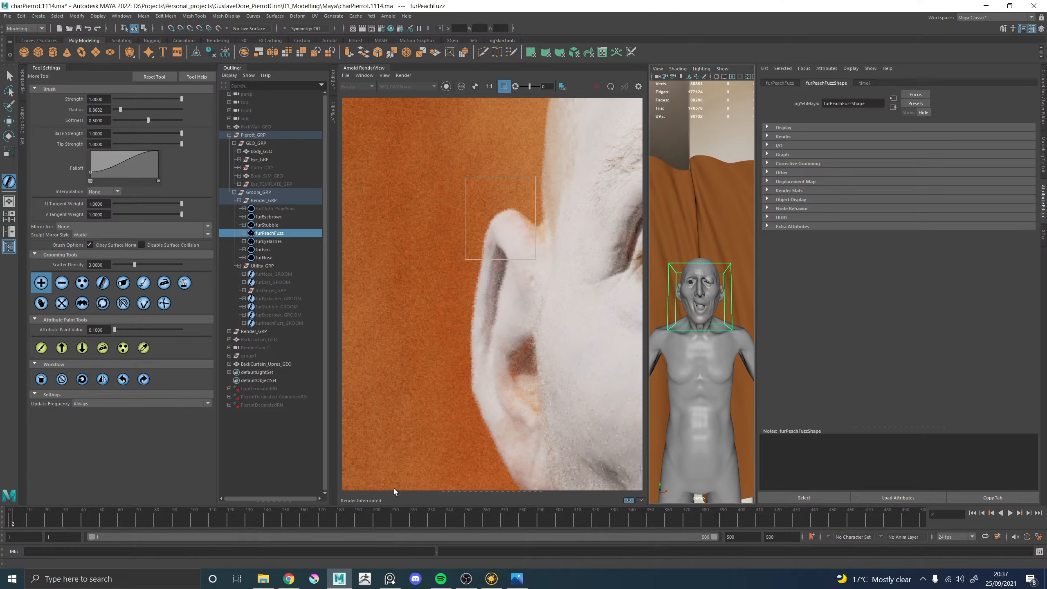
Browse the stored render snapshots, start the IPR render of the ear region and close the snapshot strip
left_click(448, 491)
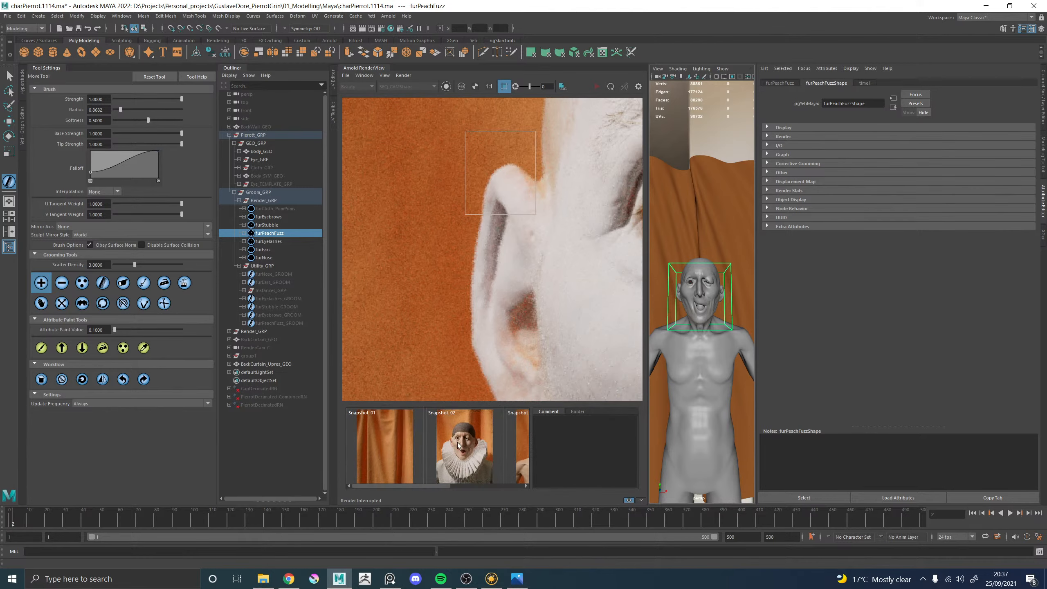
left_click(516, 443)
left_click(488, 439)
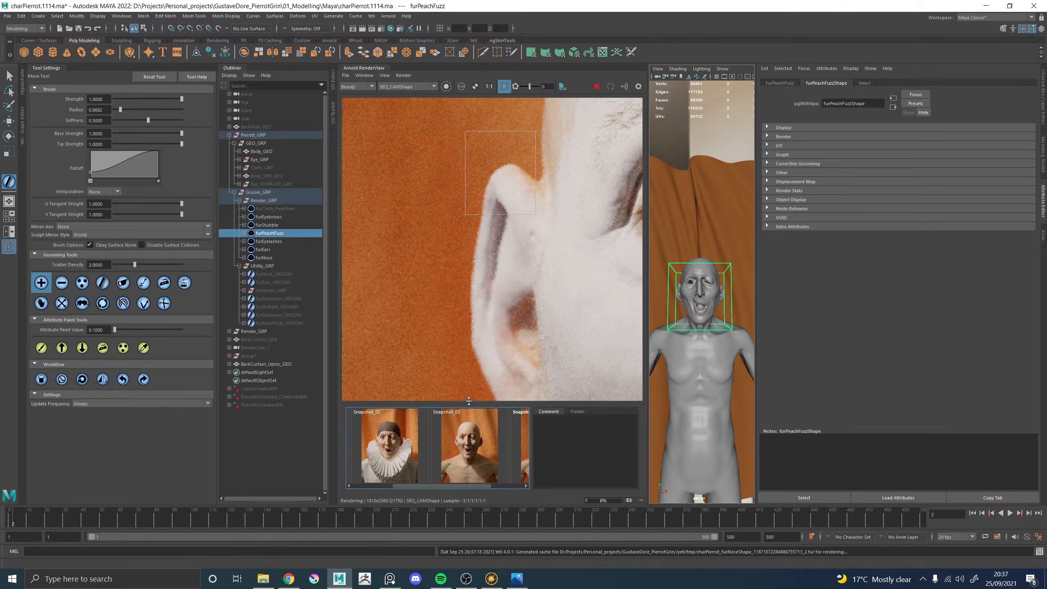
left_click_drag(473, 401, 473, 491)
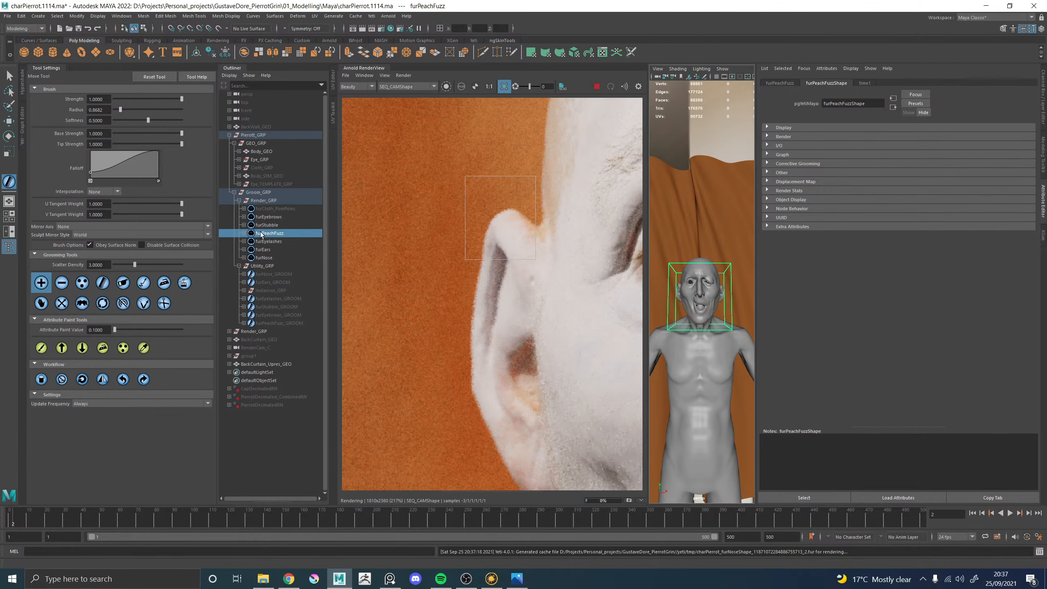
Collapse the Tool Settings, examine the peach fuzz on the rendered ear region and stop the render
left_click(47, 69)
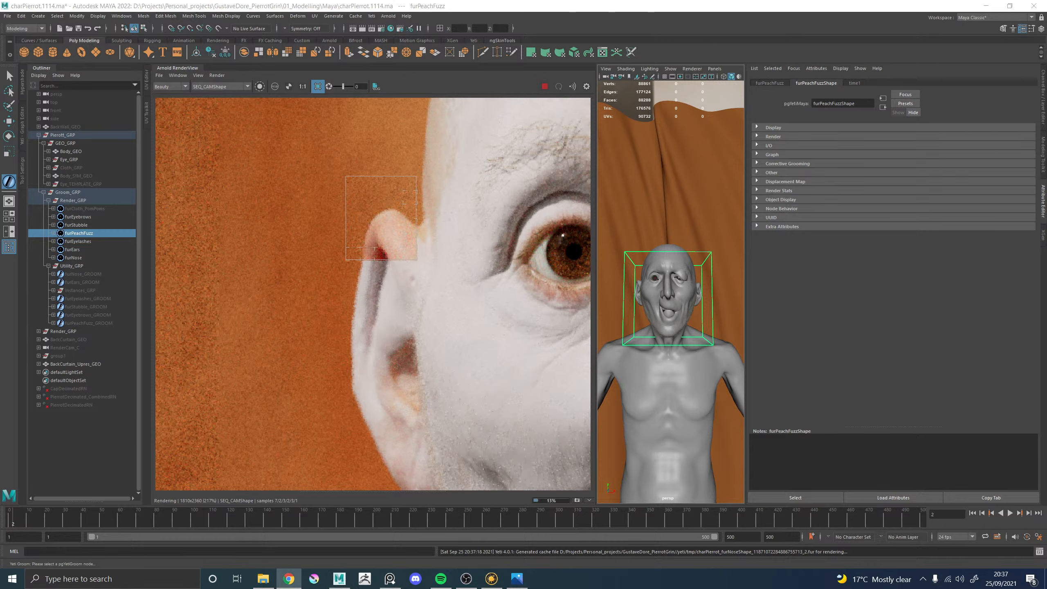
scroll(398, 209, "up", 4)
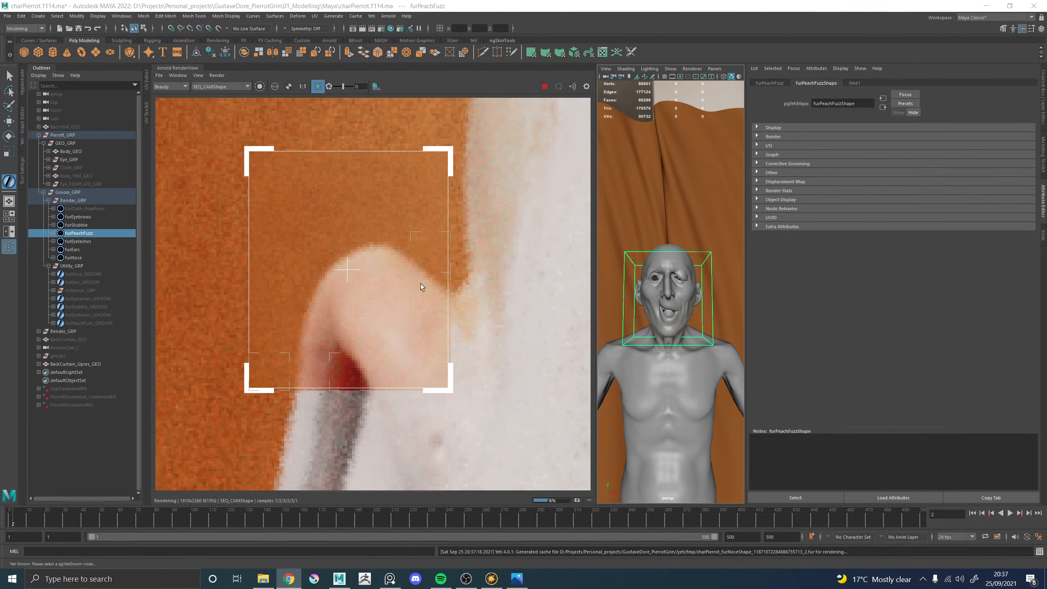
scroll(381, 309, "down", 8)
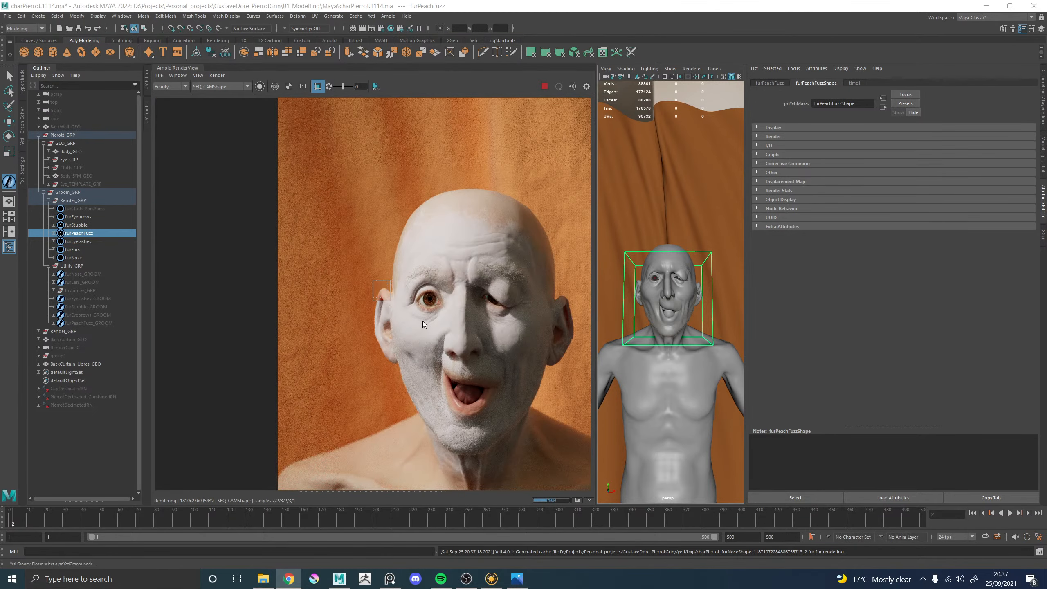
scroll(457, 322, "up", 2)
left_click(544, 87)
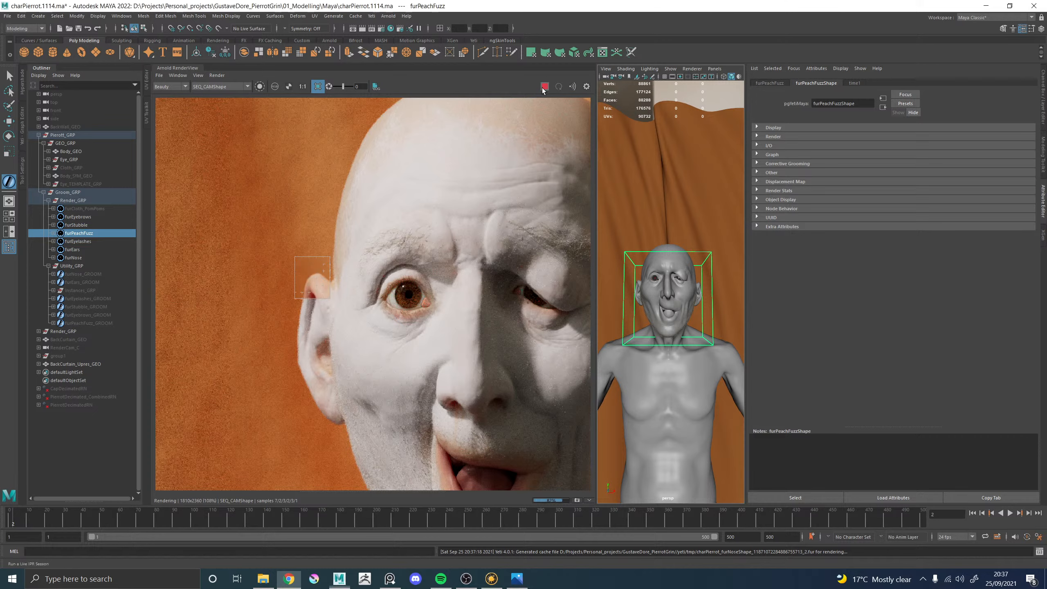
Render a tall crop region on the cheek below the open eye, stopping once the patch resolves
left_click_drag(375, 332, 419, 376)
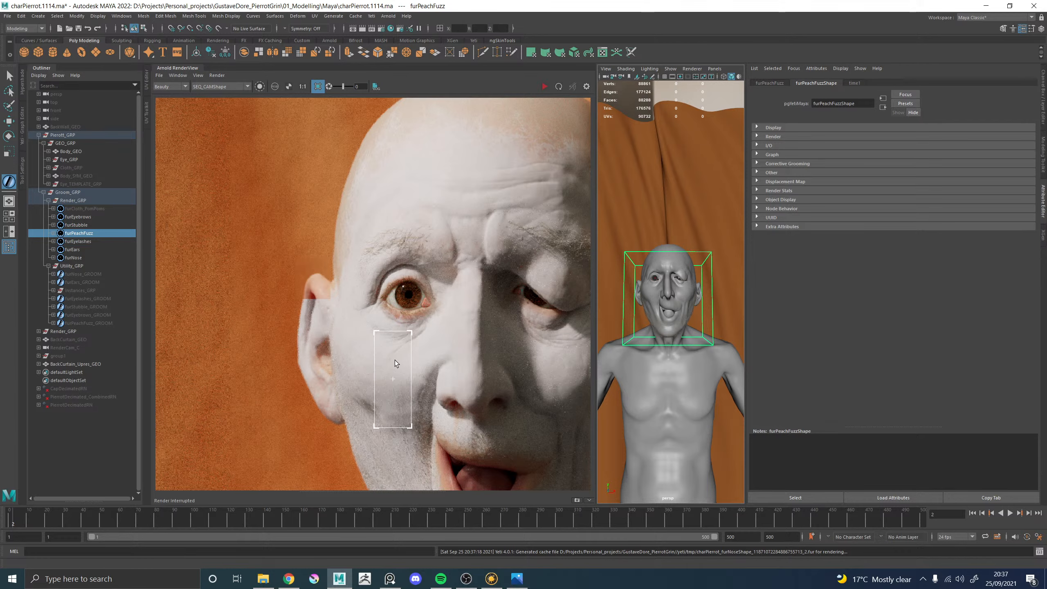
middle_click_drag(395, 360, 410, 380)
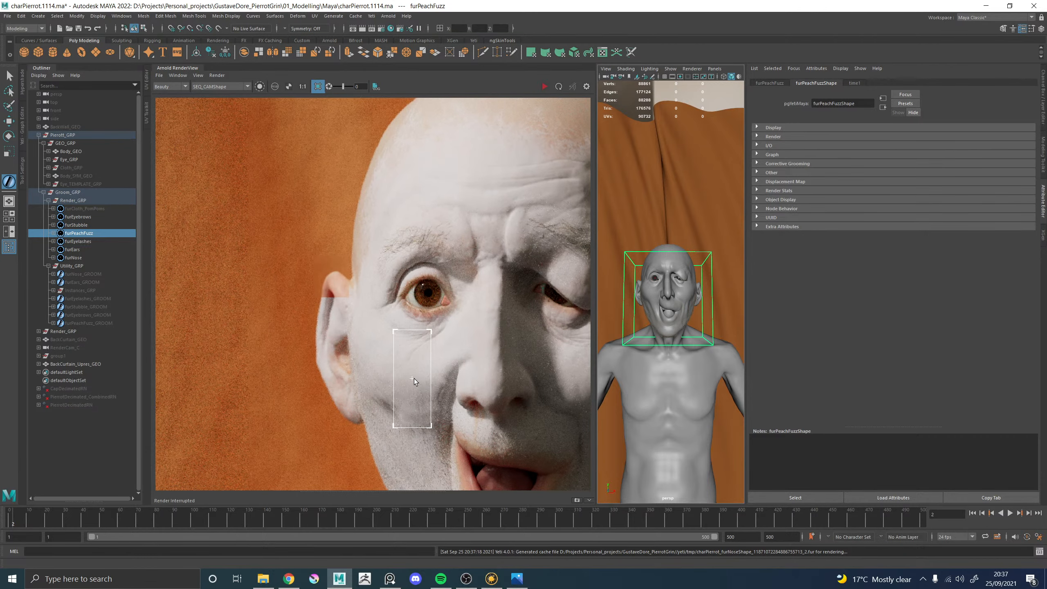
middle_click_drag(414, 377, 393, 366)
mouse_move(410, 321)
left_mouse_down()
mouse_move(423, 323)
mouse_move(417, 317)
left_mouse_up()
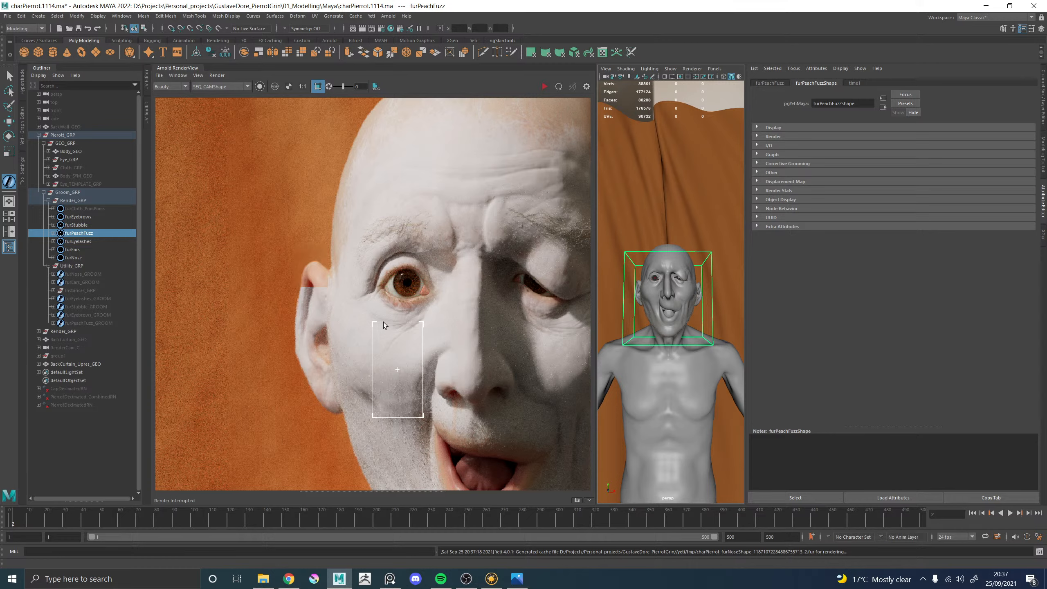
mouse_move(374, 415)
left_mouse_down()
mouse_move(391, 404)
mouse_move(376, 409)
left_mouse_up()
left_click(545, 87)
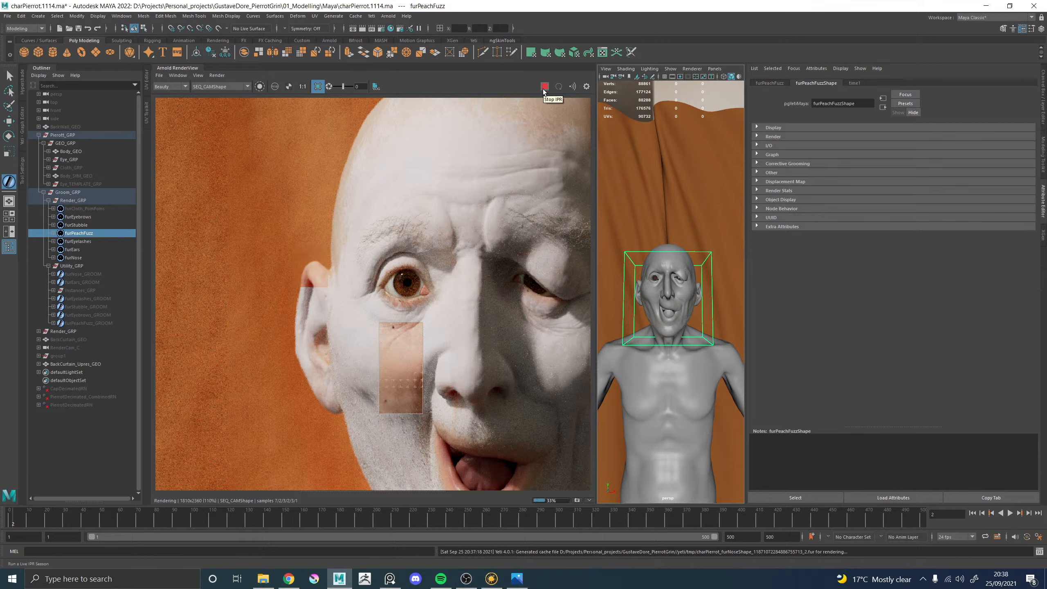
left_click(544, 86)
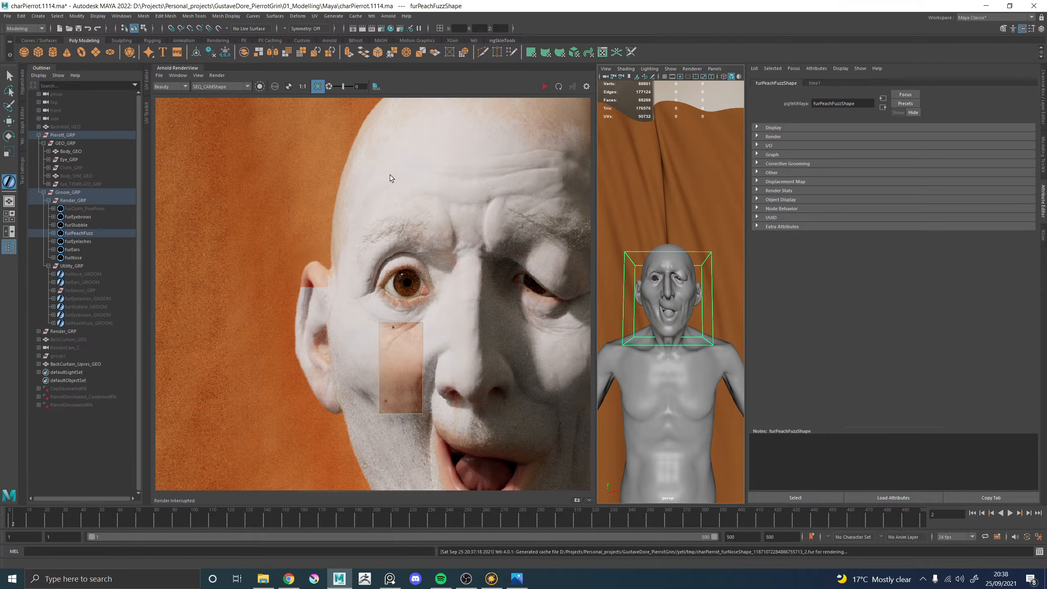
Render a small crop region on the forehead above each eye, stopping the render after each patch
left_click_drag(385, 166, 411, 210)
left_click(545, 87)
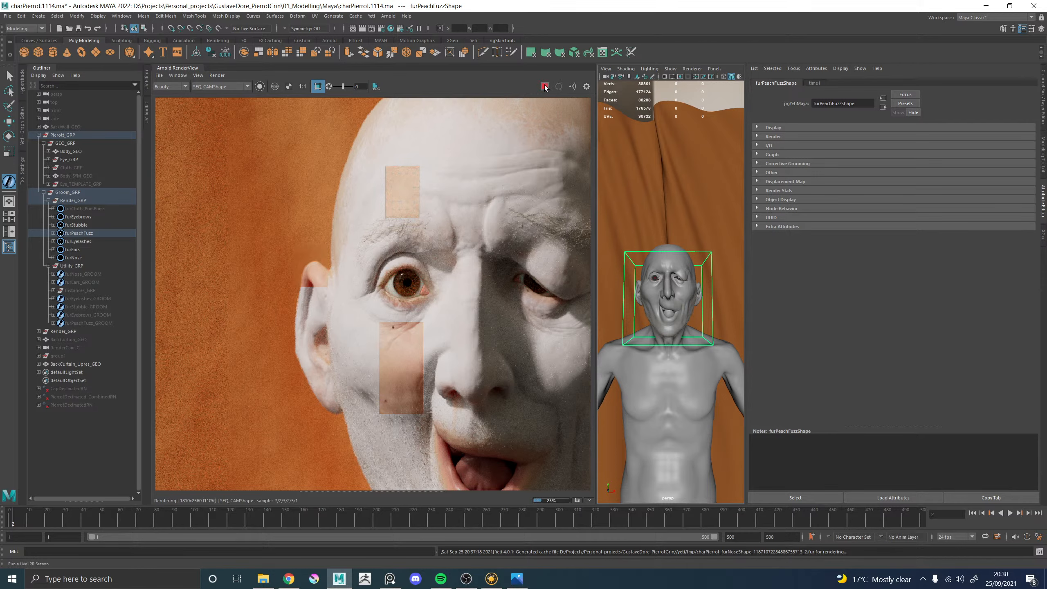
left_click(544, 87)
middle_click_drag(451, 259, 370, 253)
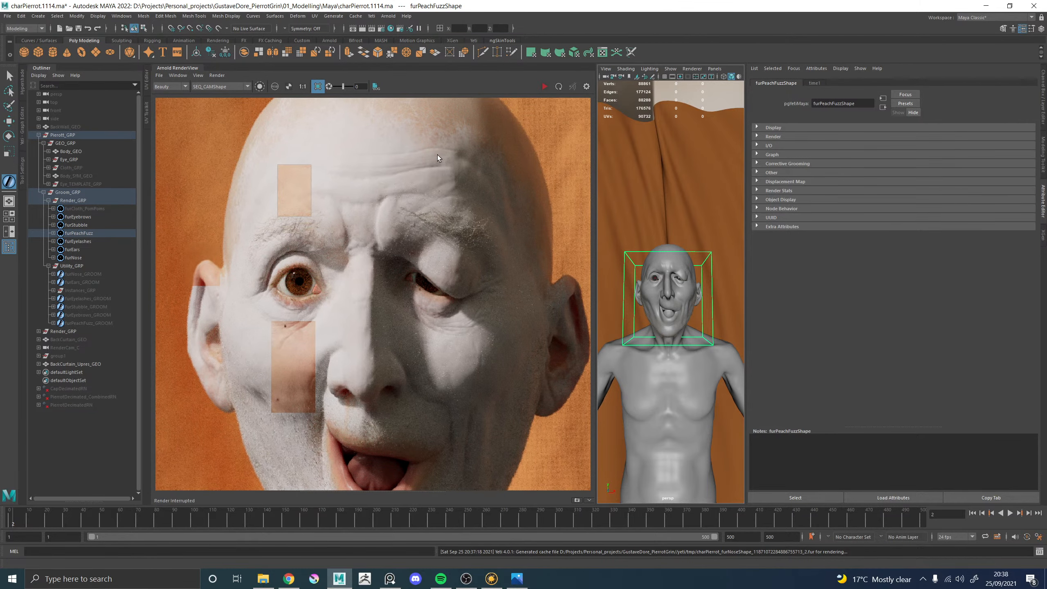
left_click_drag(443, 169, 463, 207)
left_click(544, 87)
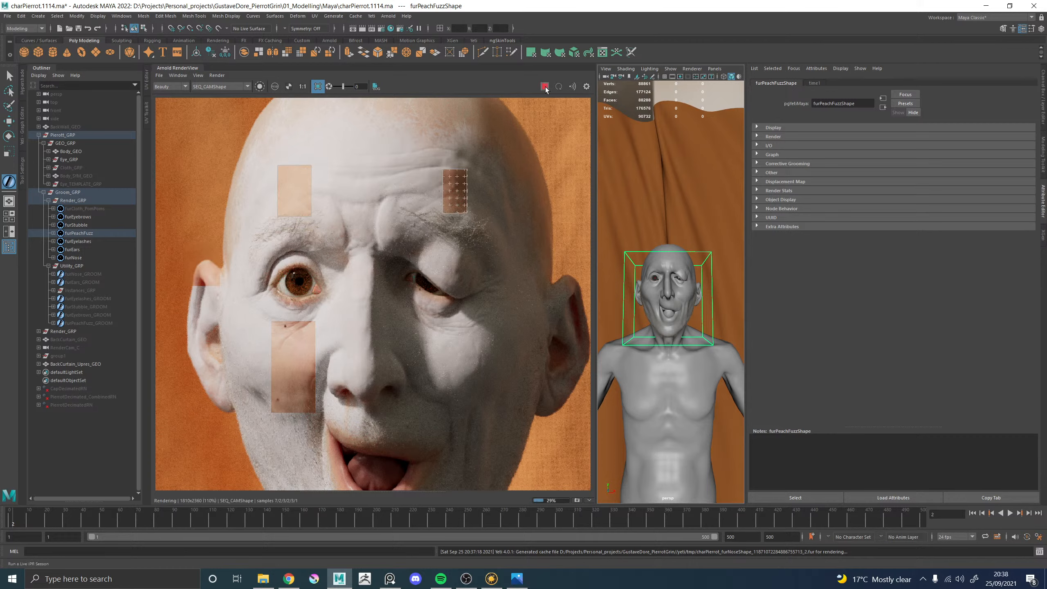
left_click(544, 86)
Render a crop region on the cheek below the winking eye and stop the render
left_click_drag(436, 367, 465, 405)
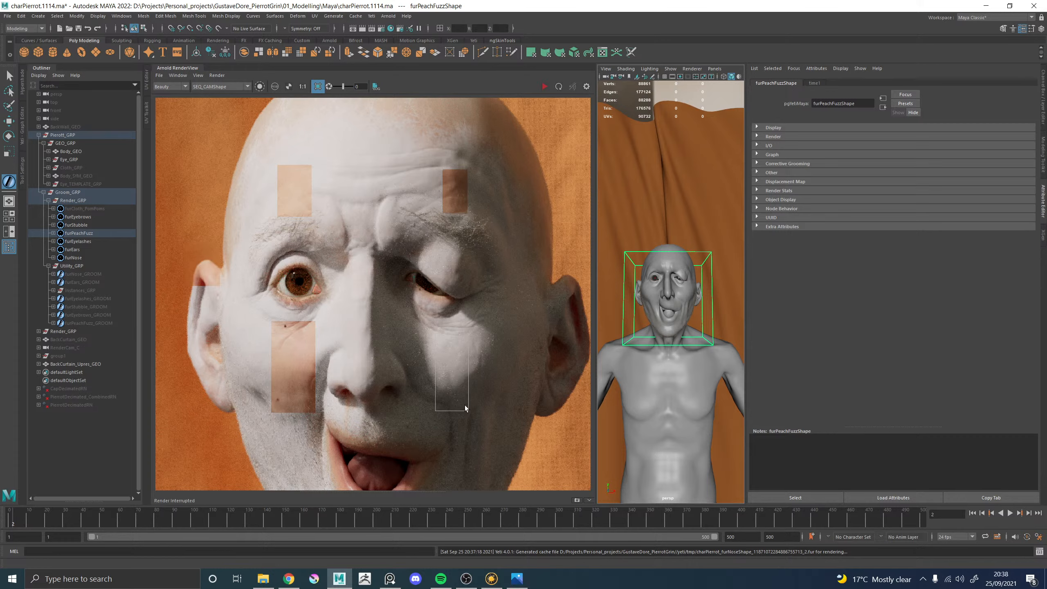
left_click(544, 87)
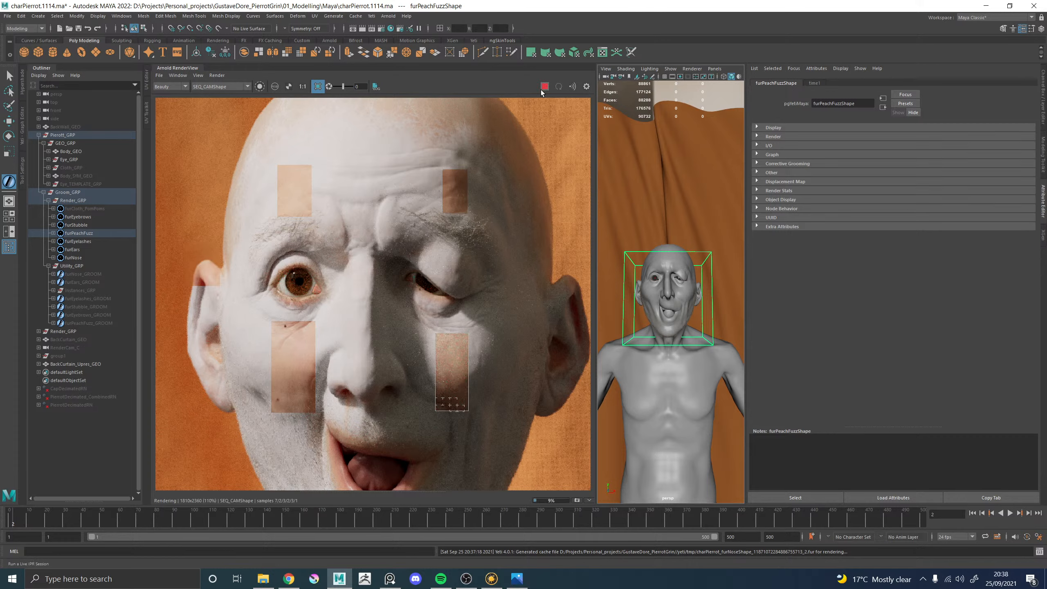
left_click(542, 90)
Turn off the crop region, compare the rendered patches with the rest of the face, and briefly run a full-frame render
scroll(501, 306, "down", 5)
scroll(533, 331, "up", 3)
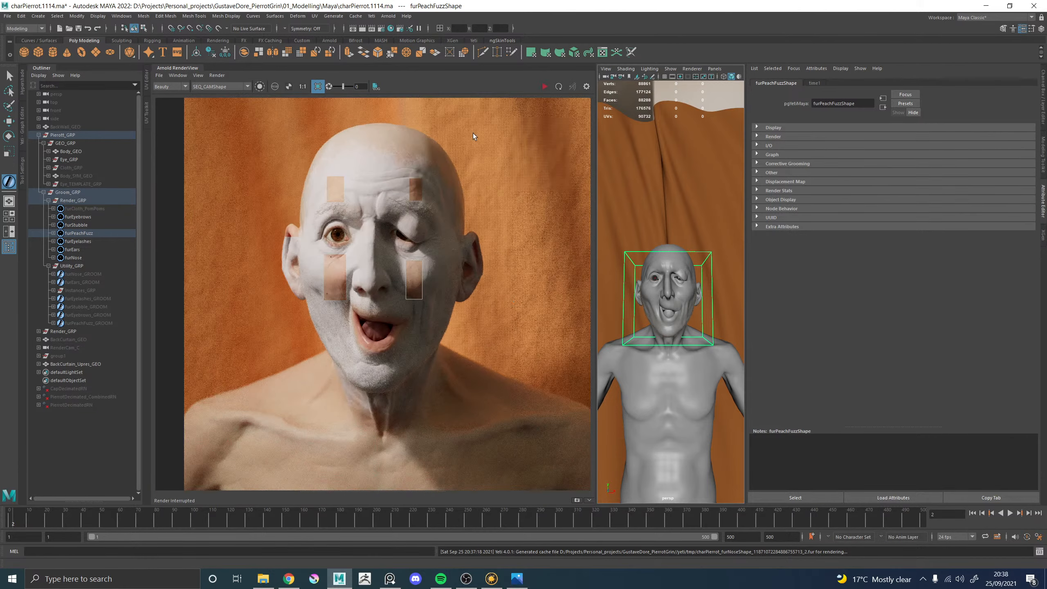
left_click(318, 87)
scroll(404, 237, "down", 5)
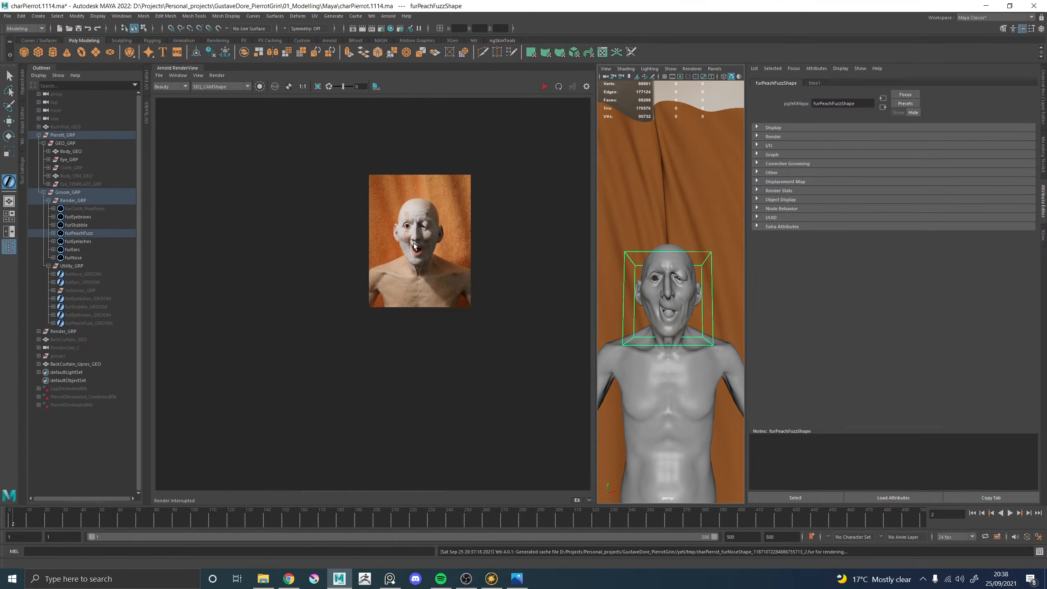
scroll(408, 239, "up", 5)
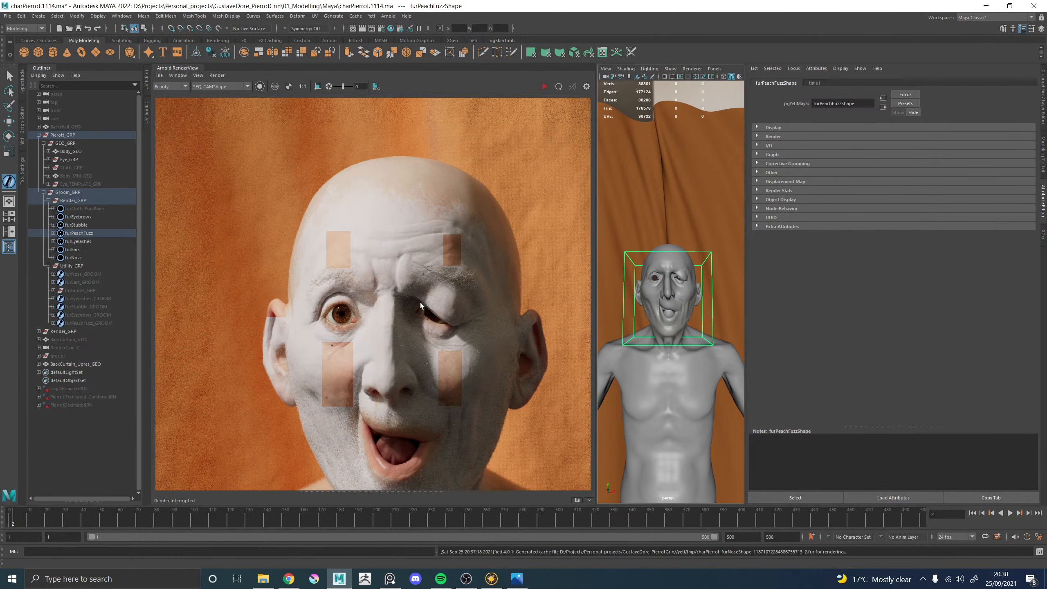
scroll(377, 297, "down", 1)
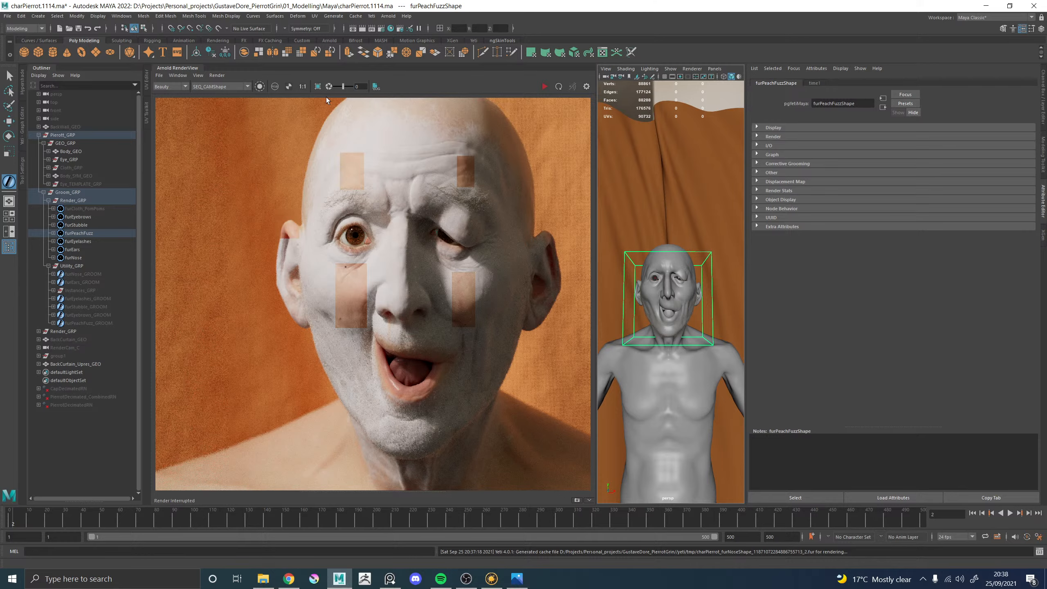
left_click(543, 87)
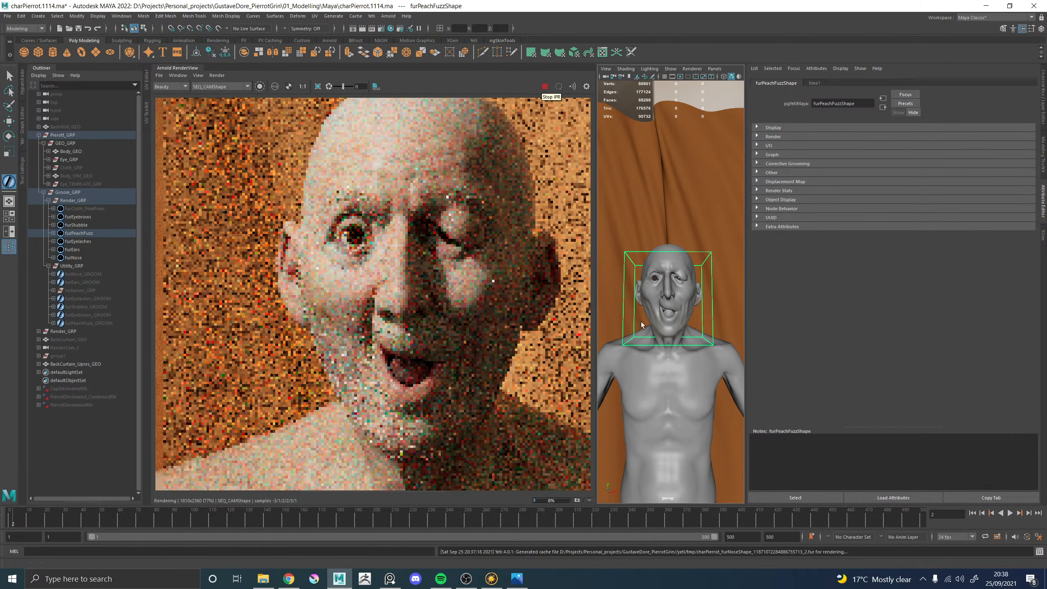
left_click(544, 88)
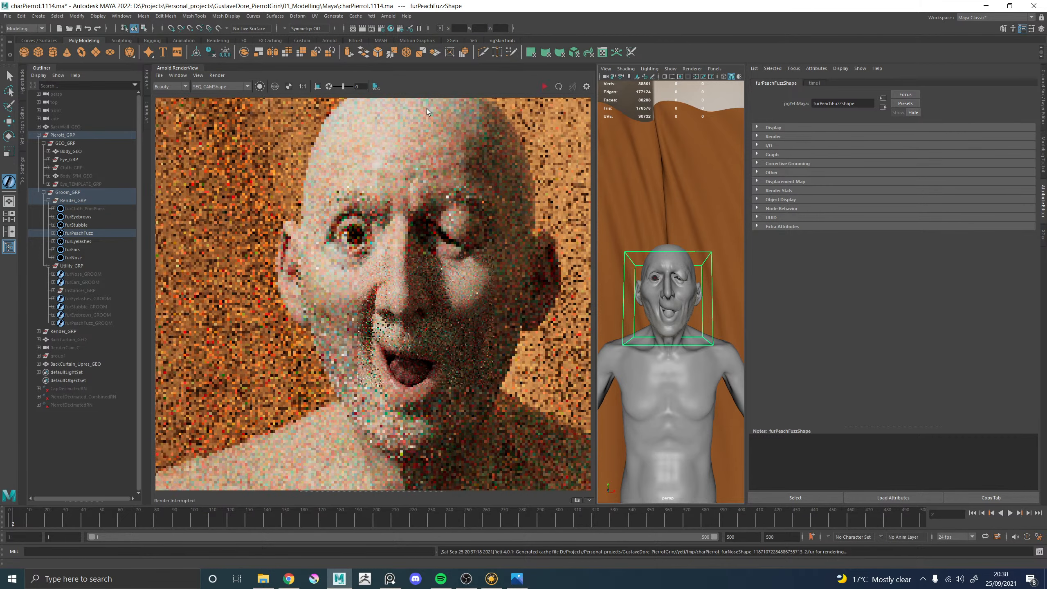
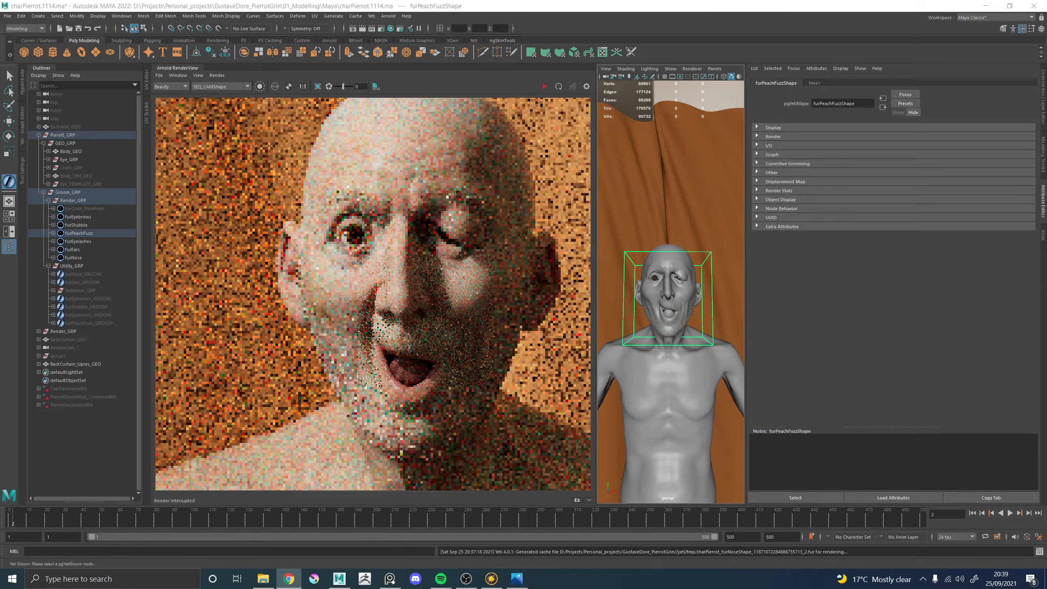
Switch to Chrome, skim the Light Collab XGen Hair help document down to its texture maps section, and close it
key("alt+Tab")
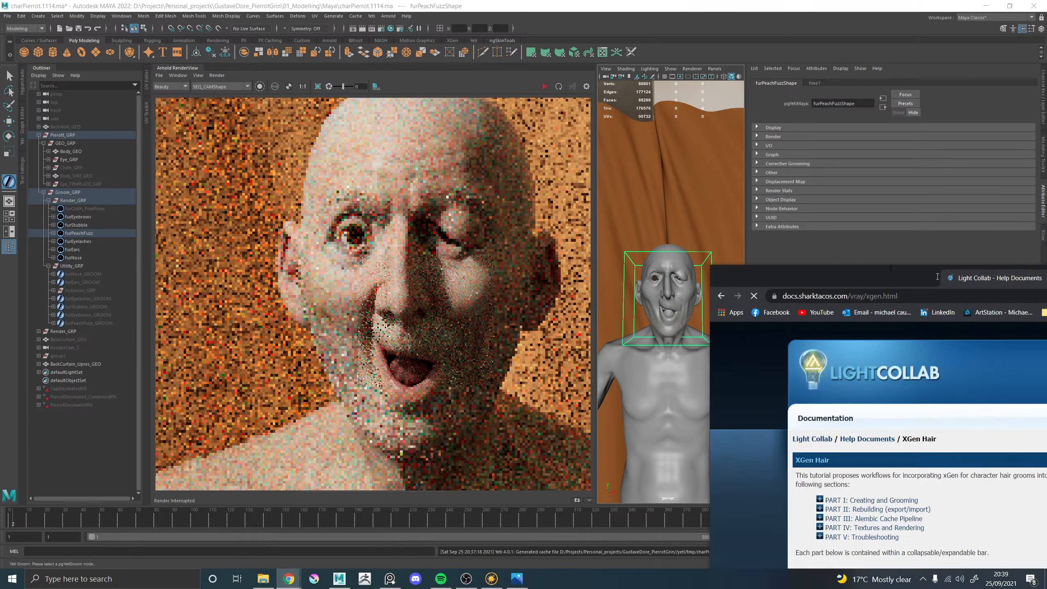
left_click(157, 27)
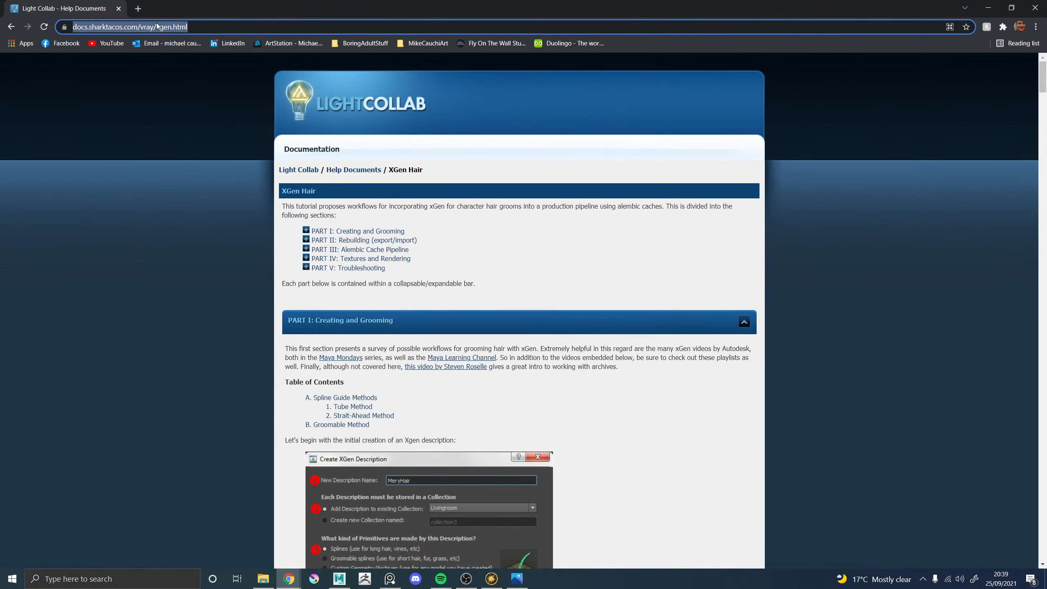
key("alt+Tab")
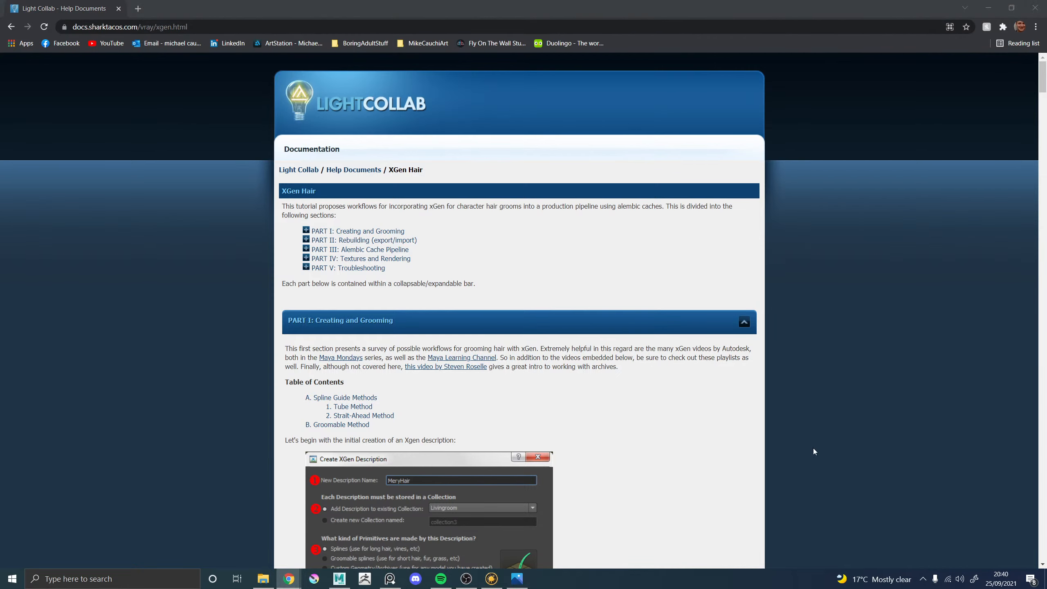
scroll(472, 370, "down", 20)
scroll(472, 370, "up", 9)
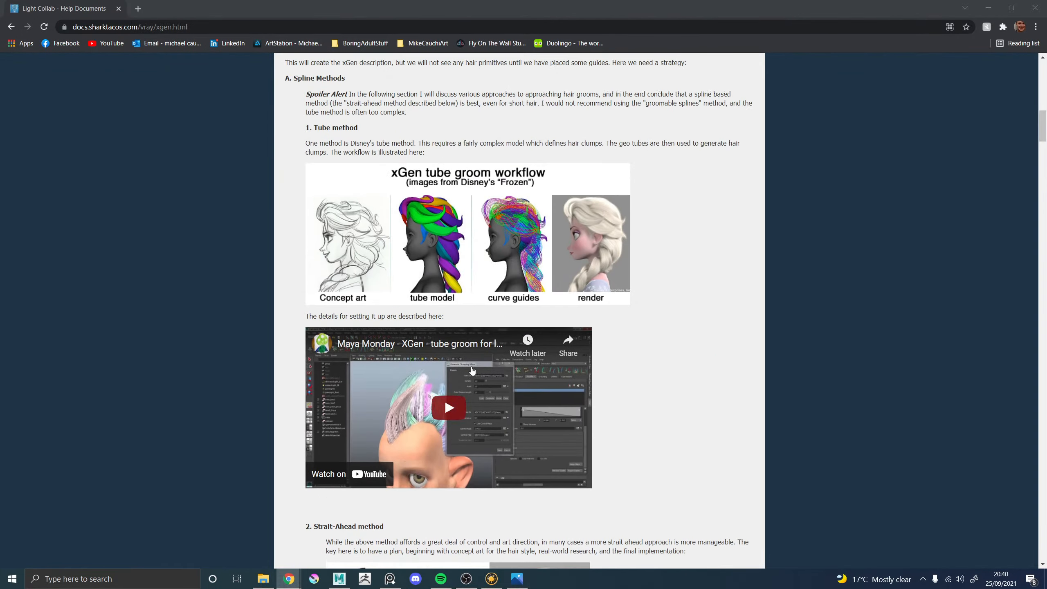
scroll(472, 371, "down", 20)
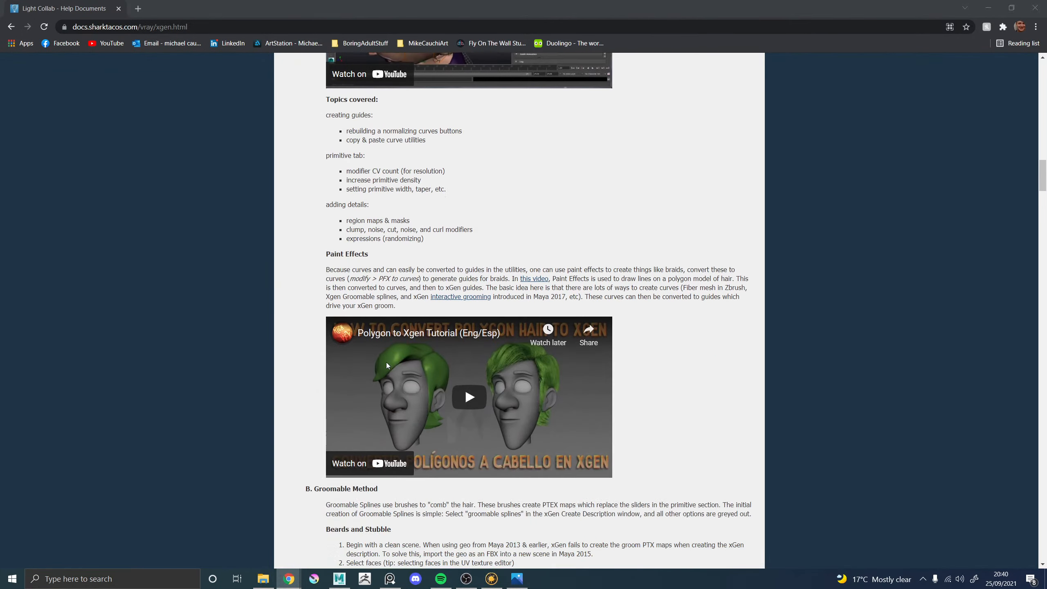
scroll(386, 361, "down", 12)
scroll(387, 367, "down", 20)
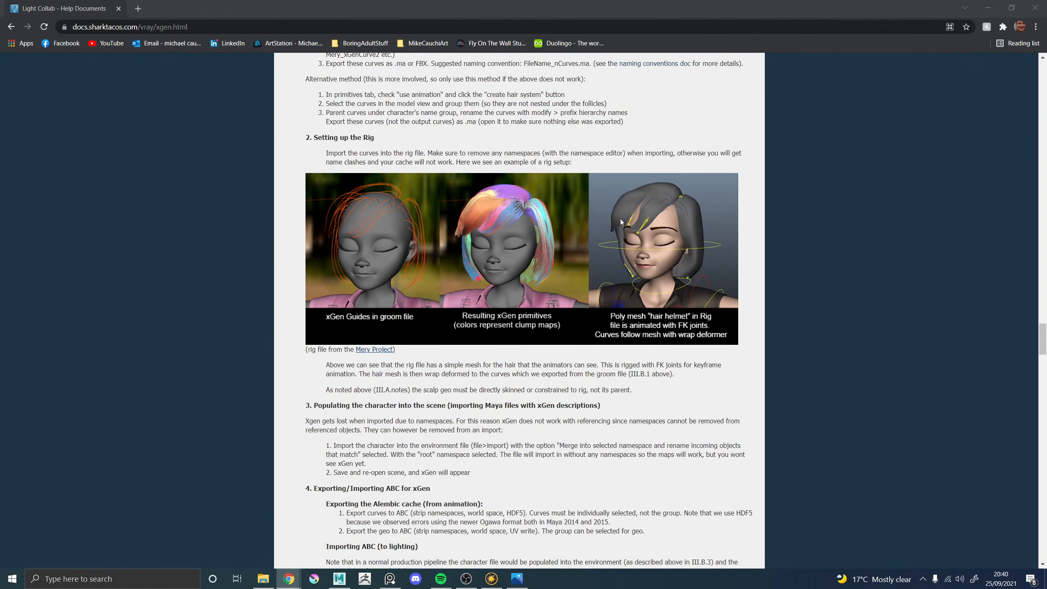
scroll(651, 229, "down", 20)
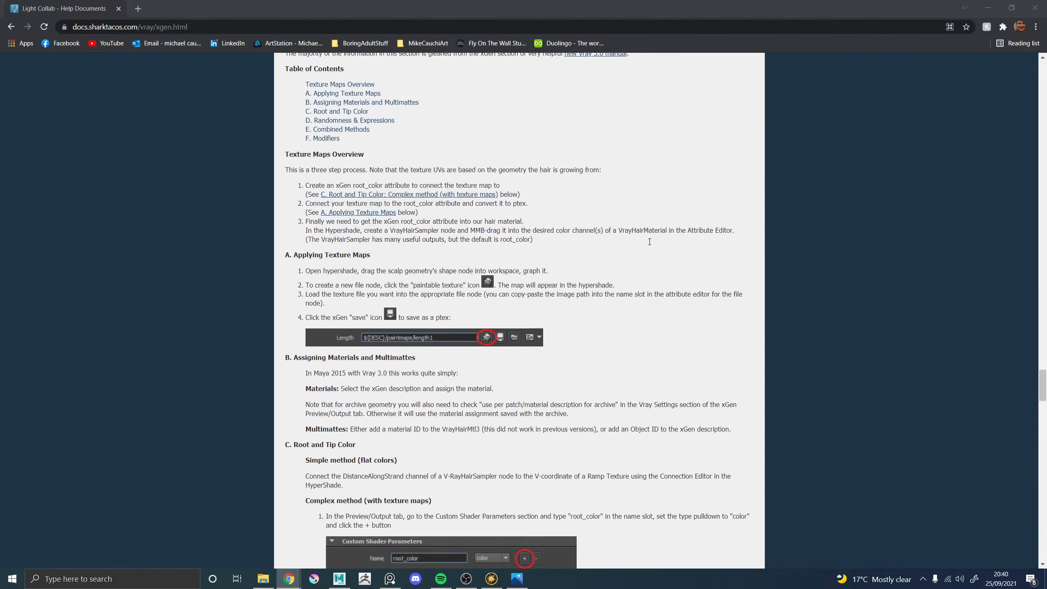
left_click(119, 9)
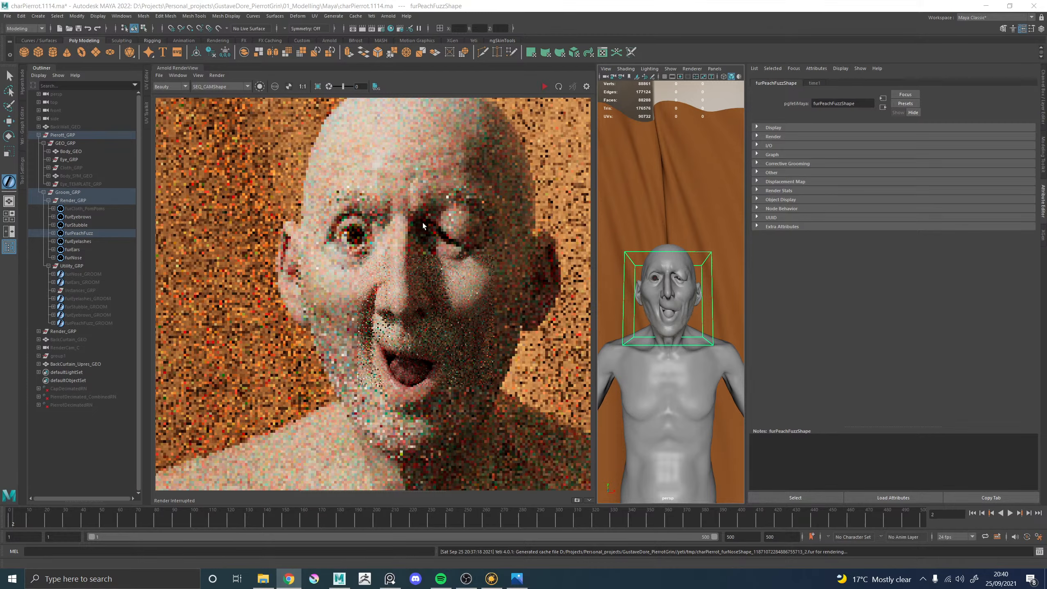
scroll(422, 222, "down", 6)
scroll(425, 223, "up", 4)
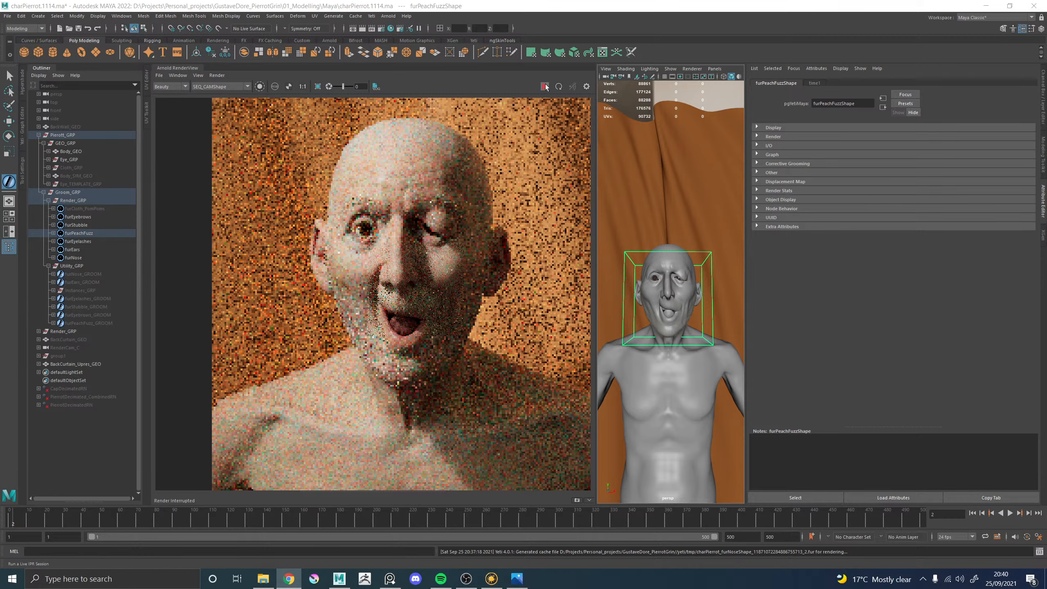
scroll(435, 227, "down", 3)
scroll(438, 235, "up", 3)
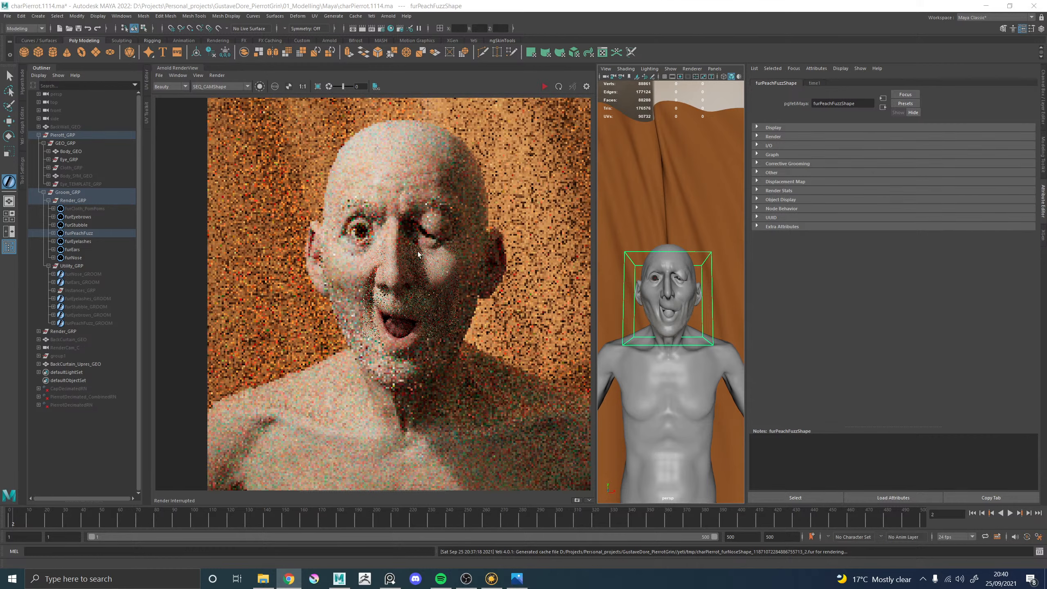
Unhide the Cloth_GRP group so the costume, ruff and skullcap display on the character
left_click(79, 168)
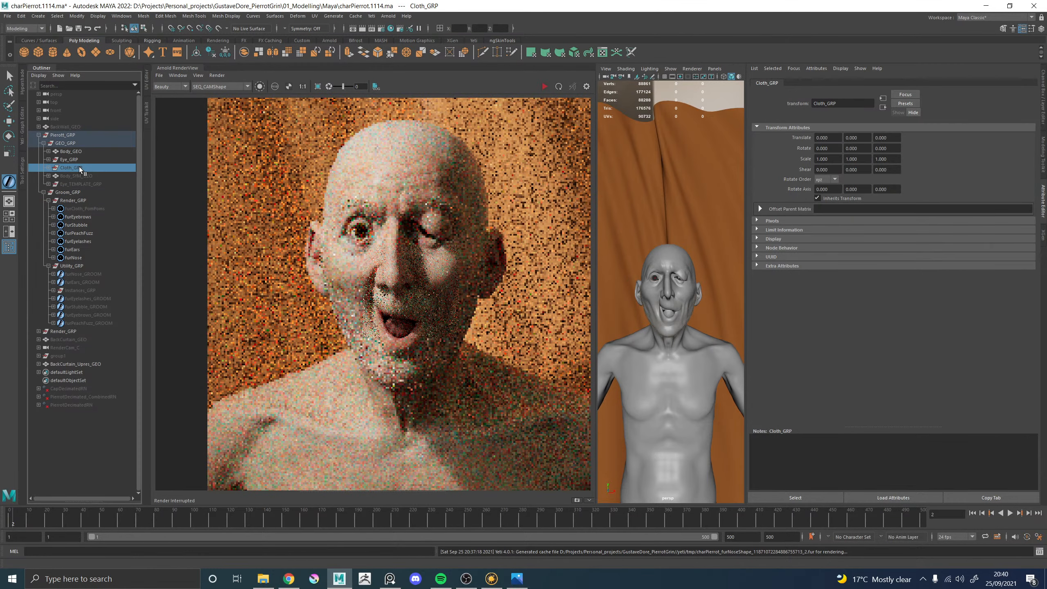
key("h")
left_click_drag(669, 195, 680, 200, "alt")
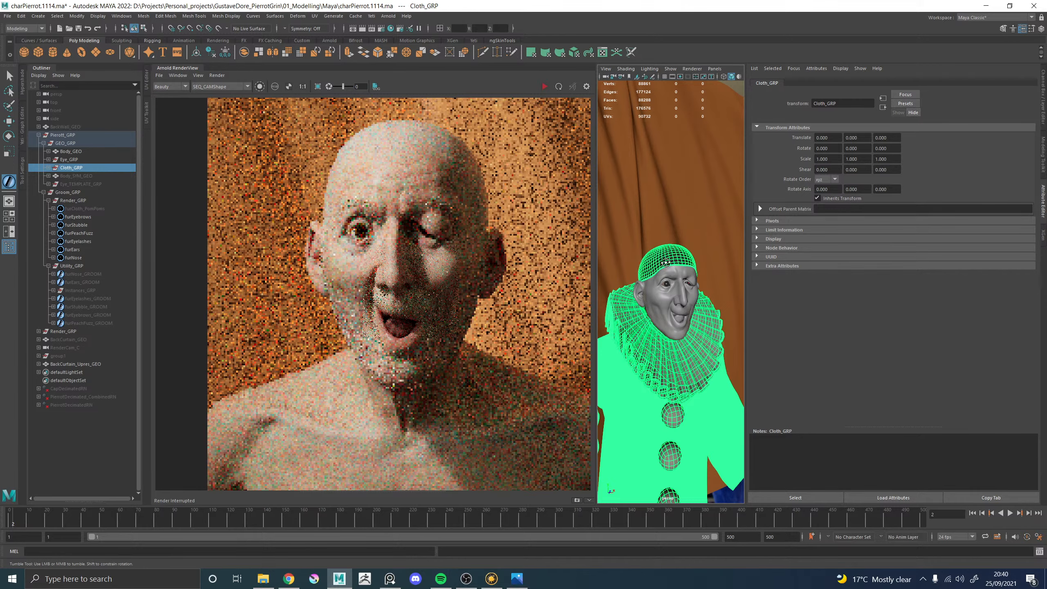
left_click_drag(664, 257, 636, 247, "alt")
Replace the render view with a two-pane viewport layout and look through RefCam in one pane
left_click(175, 68)
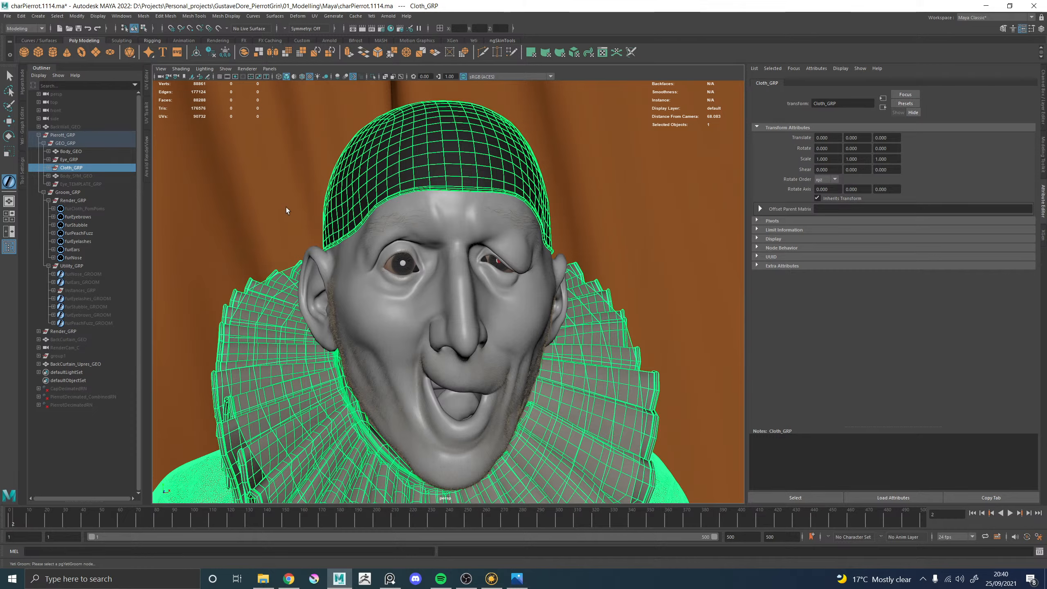
left_click(9, 231)
left_click(270, 68)
mouse_move(284, 77)
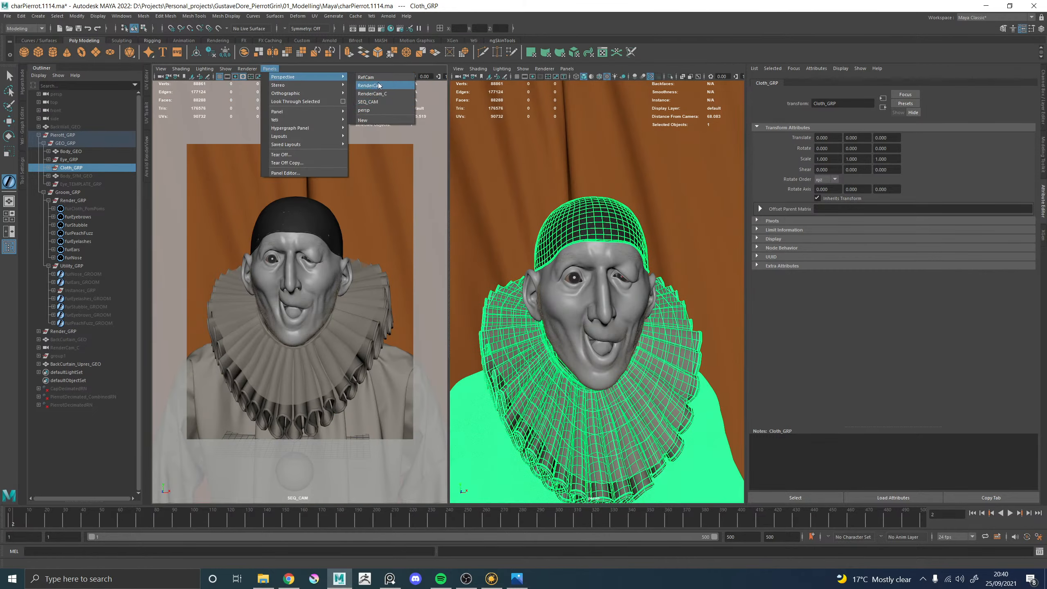
left_click(367, 78)
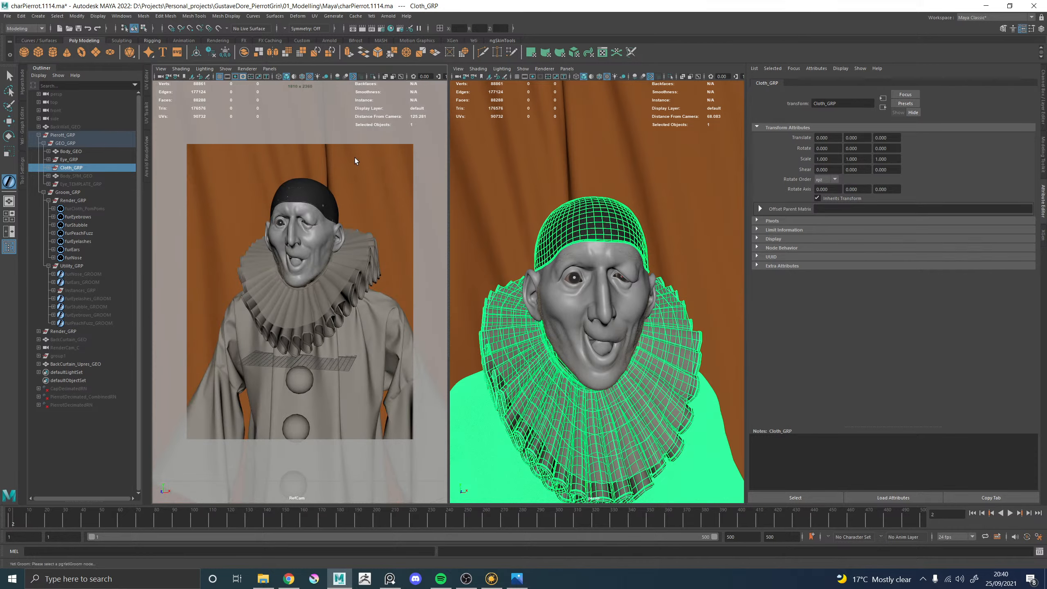
Briefly hide and reshow Cloth_GRP to compare the bare head with the costumed one
key("ctrl+h")
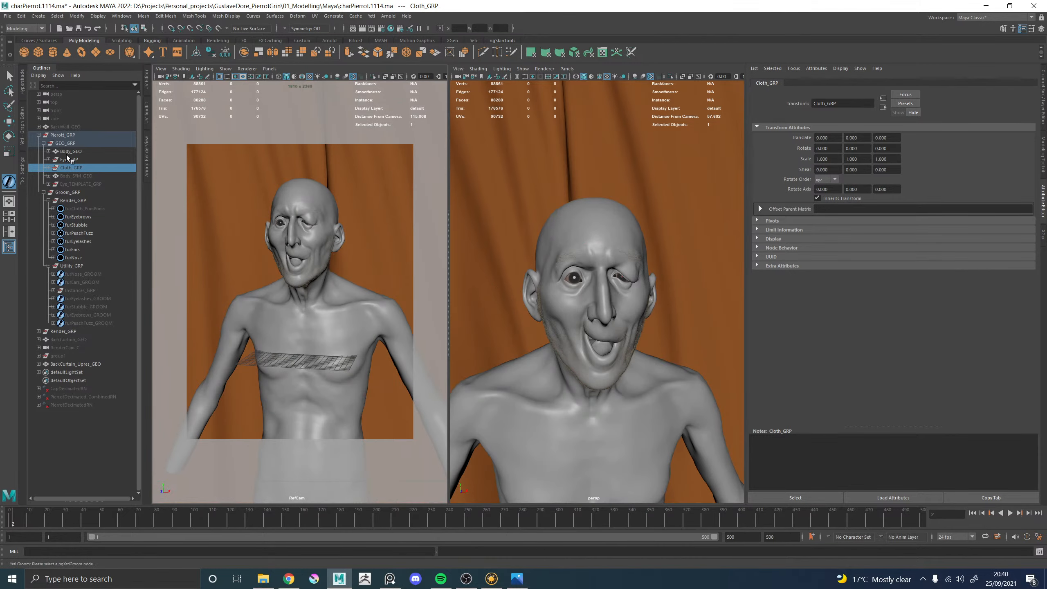
key("shift+h")
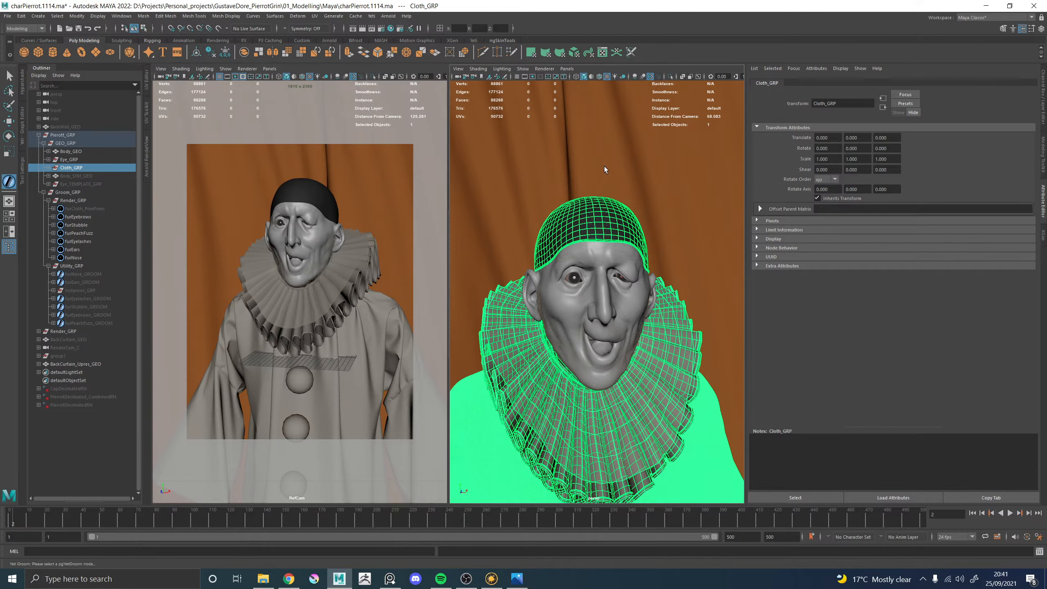
left_click_drag(605, 169, 586, 167, "alt")
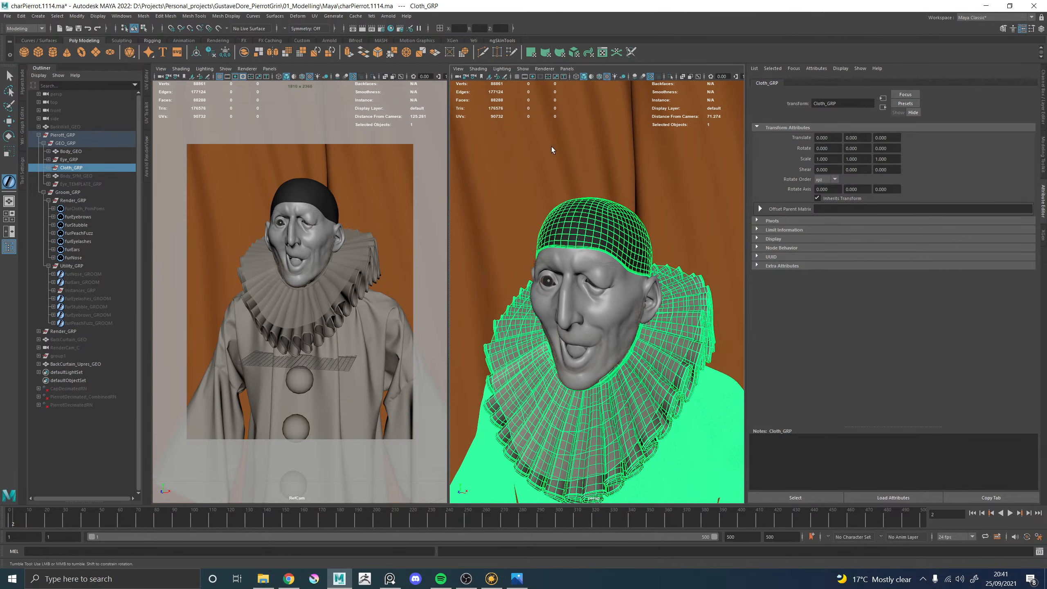
Select the BackCurtain_Upres_GEO backdrop and hide it
left_click(505, 76)
left_click(478, 229)
key("q")
left_click(478, 229)
key("h")
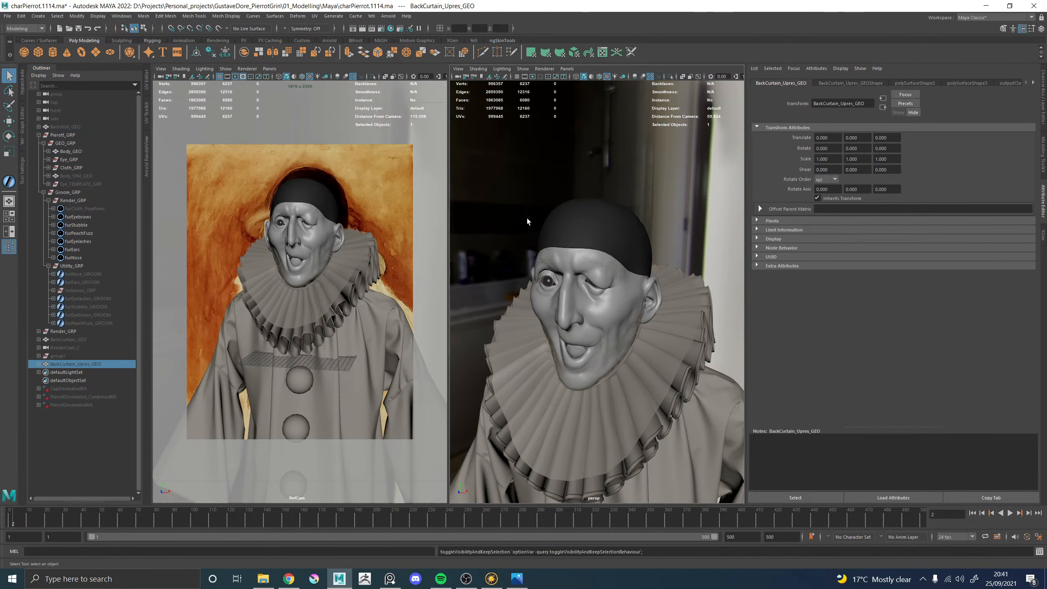
Display the RefCam view in wireframe over the painting and enlarge the head with the 2D Pan/Zoom tool
key("4")
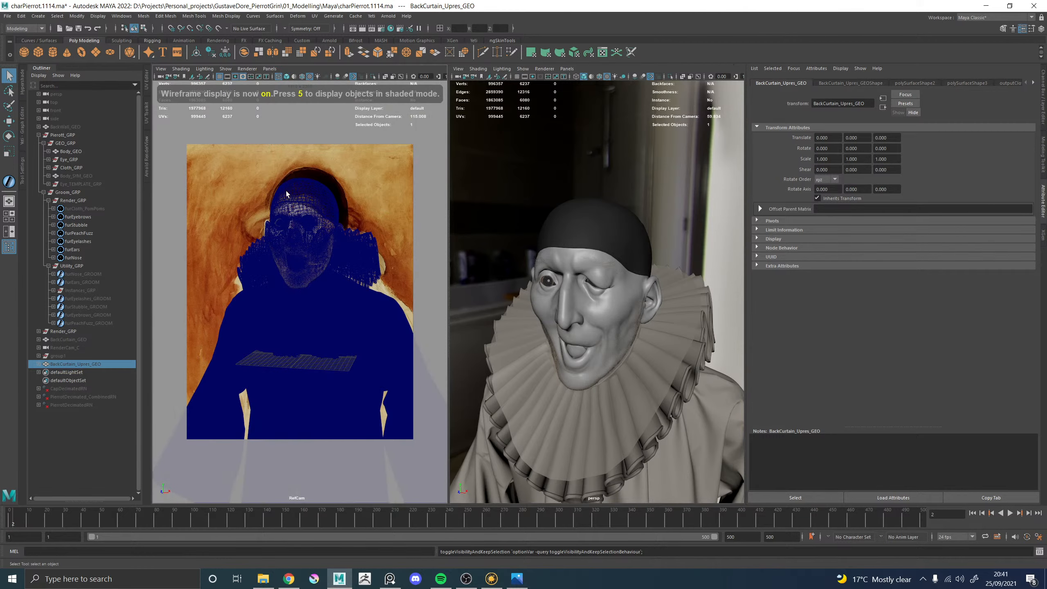
left_click(161, 69)
mouse_move(184, 254)
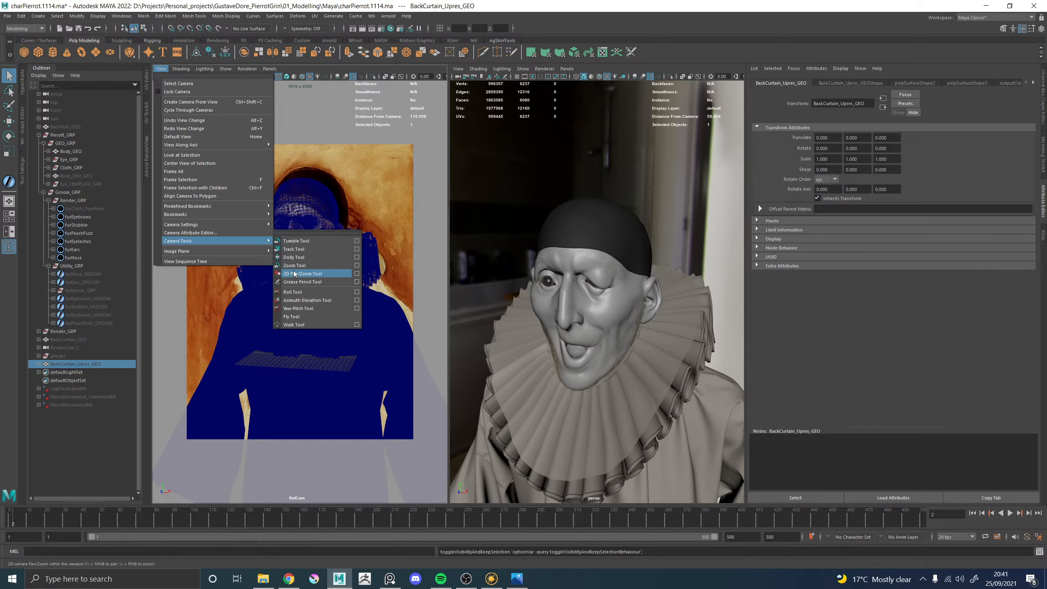
left_click(296, 272)
mouse_move(248, 167)
left_mouse_down("ctrl")
mouse_move(336, 211)
mouse_move(359, 240)
left_mouse_up("ctrl")
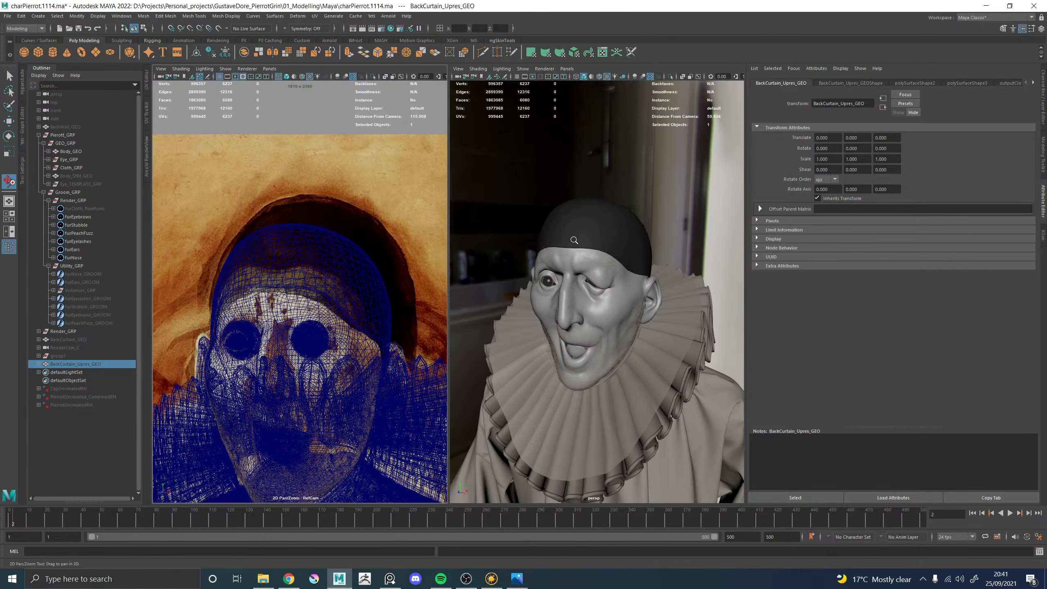
Select the HairNet_GEO skullcap in the perspective view and switch it to face selection
key("w")
left_click(582, 234)
right_click_drag(578, 231, 576, 188, "alt")
middle_click_drag(576, 188, 584, 223, "alt")
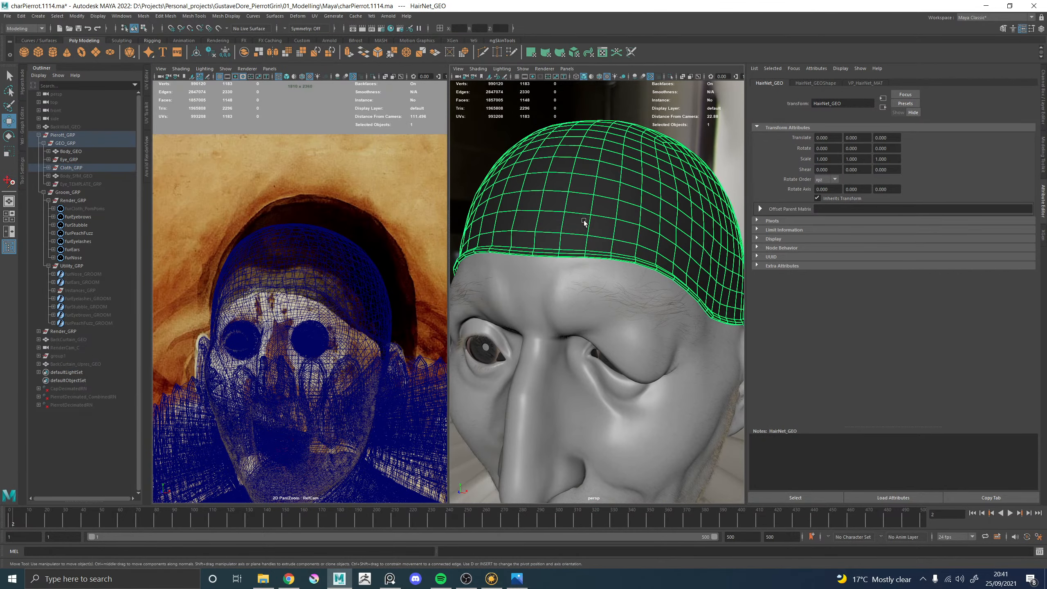
right_click_drag(584, 223, 584, 201)
right_click_drag(612, 254, 612, 270)
left_click_drag(610, 291, 604, 276, "alt")
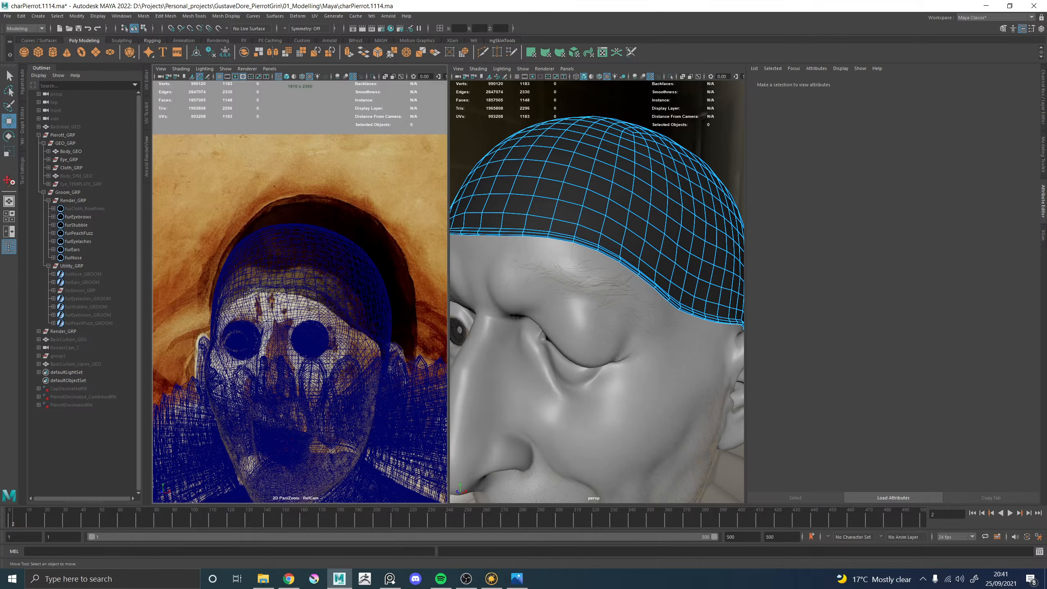
Bring the reference painting over the viewport, examine the skullcap's shape and edge on the head, and move the painting away
right_click_drag(1046, 217, 739, 209)
scroll(667, 270, "up", 4)
middle_click_drag(743, 208, 717, 229)
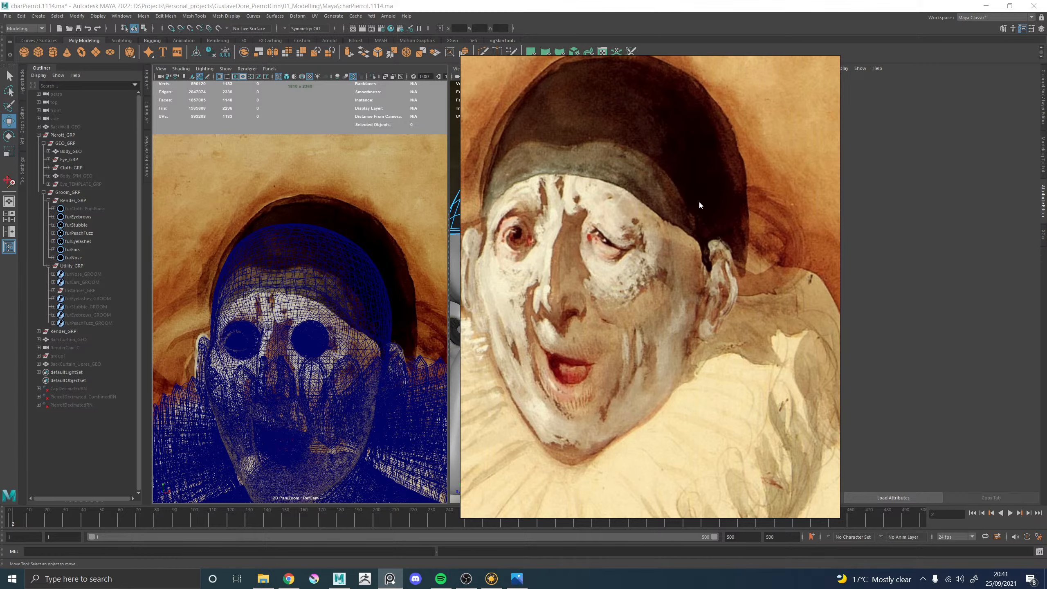
scroll(699, 205, "down", 2)
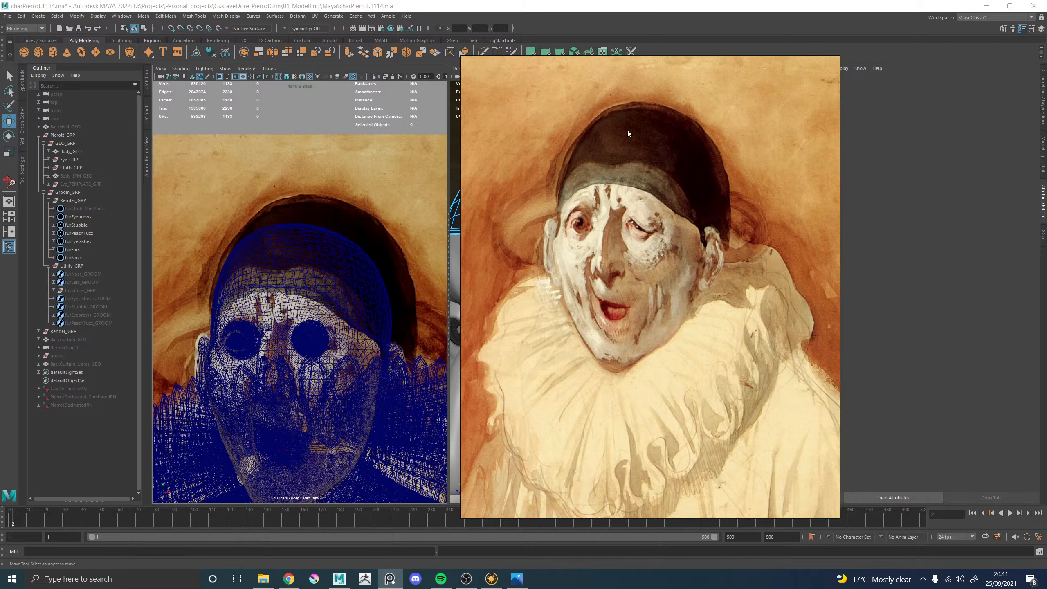
mouse_move(646, 98)
right_mouse_down()
mouse_move(1046, 111)
mouse_move(1046, 97)
right_mouse_up()
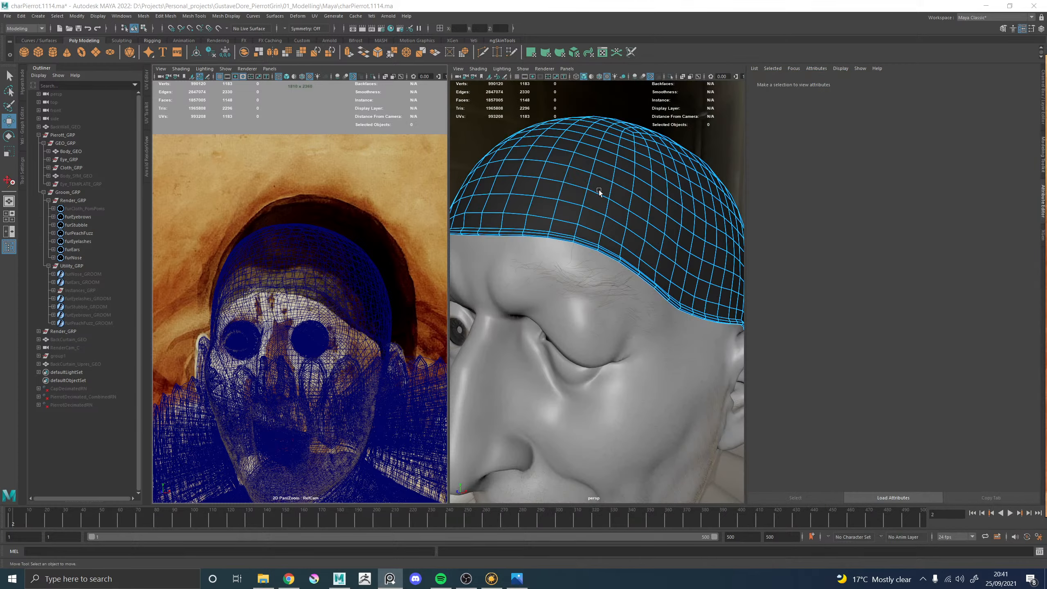
Select a face on the hairnet's front rim above the winking eye and turn on soft selection
right_click_drag(599, 190, 494, 198, "alt")
left_click_drag(494, 199, 545, 200, "alt")
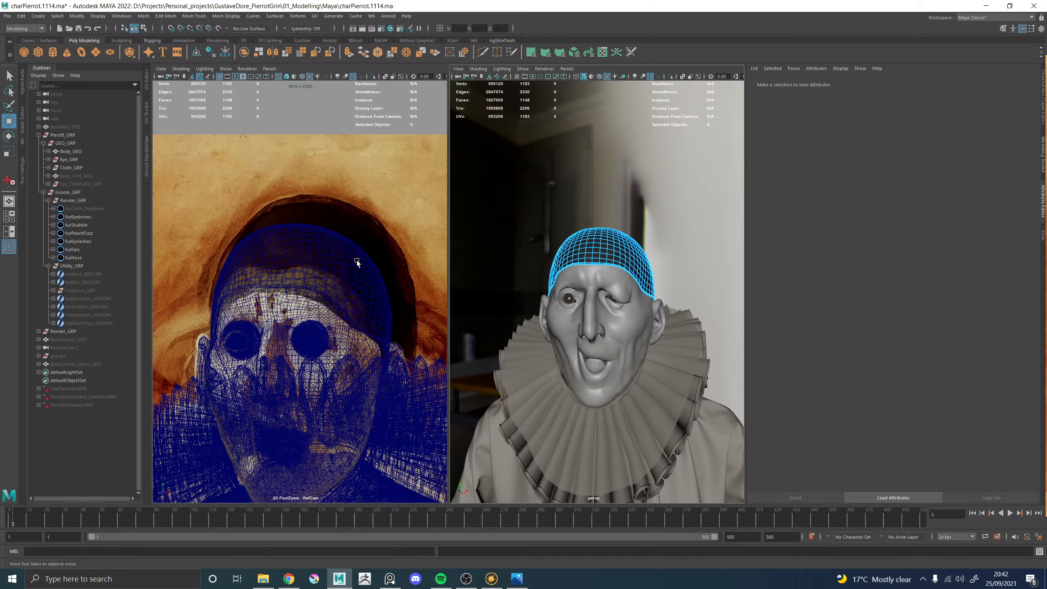
right_click_drag(545, 261, 630, 294, "alt")
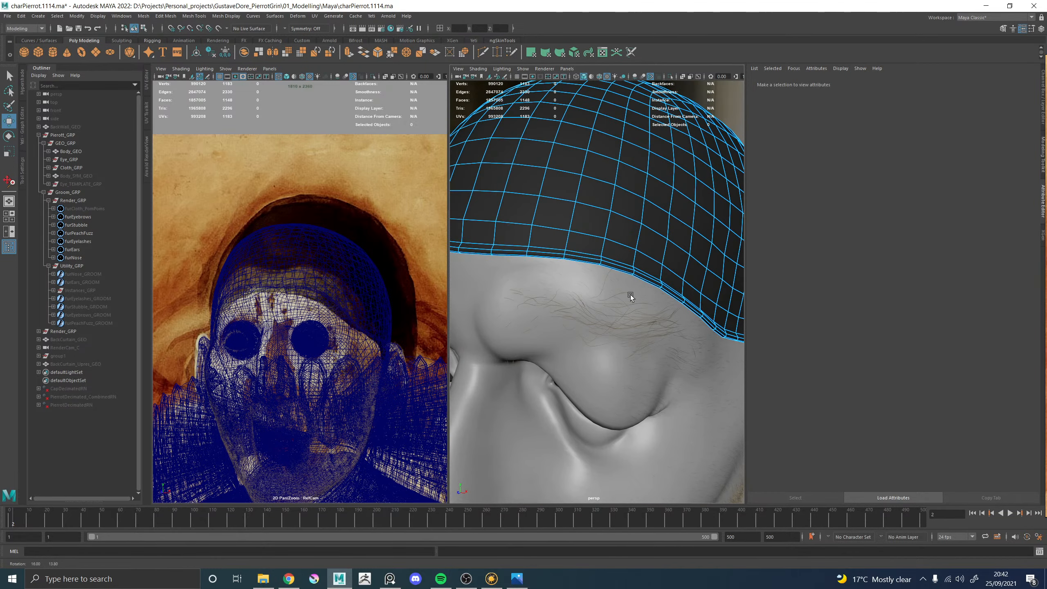
left_click(586, 261)
right_click_drag(588, 262, 584, 275)
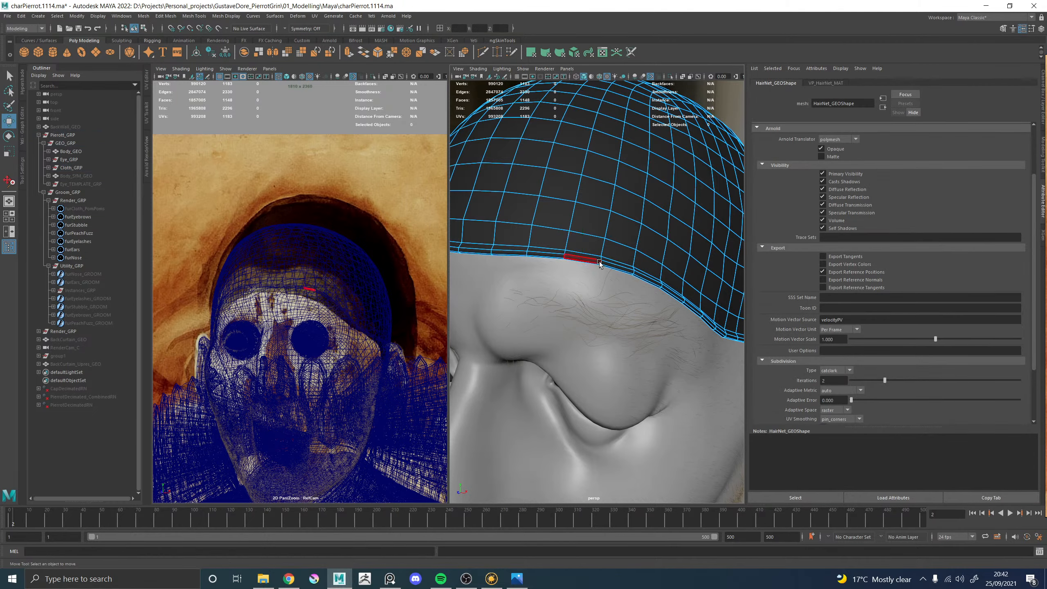
left_click(596, 262)
key("b")
left_click_drag(567, 276, 610, 301)
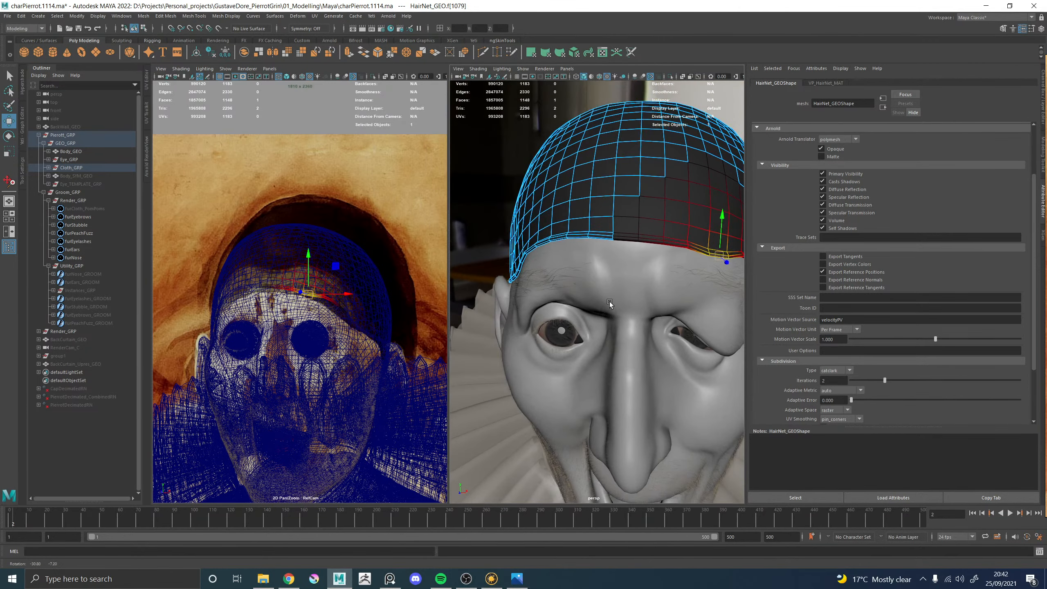
Undo the stray face selection, then soft-select the middle of the hairnet's front rim and adjust it over the forehead
left_click(631, 242)
key("ctrl+z")
key("ctrl+z")
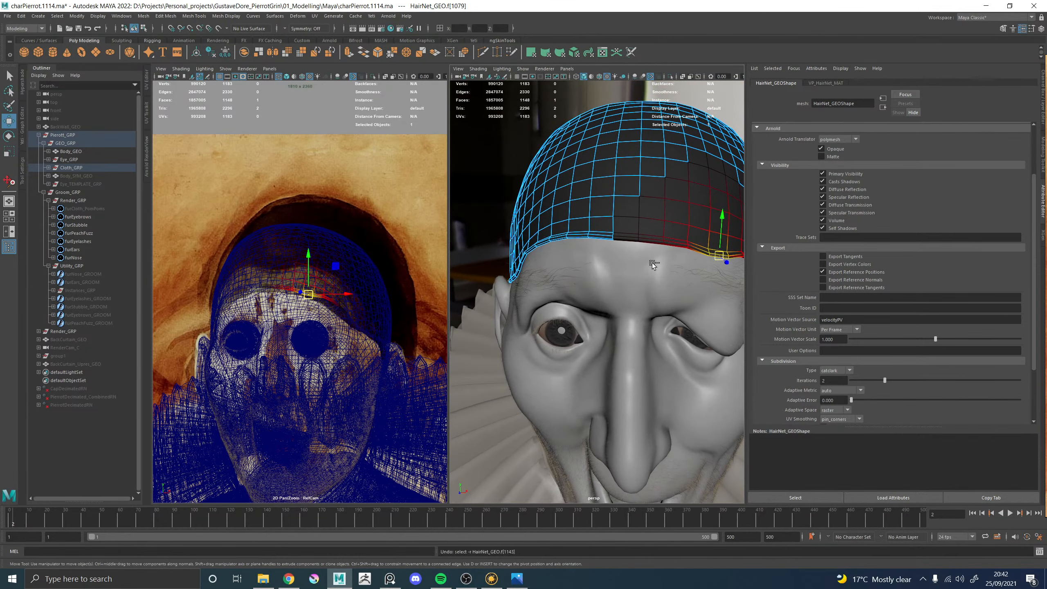
left_click(640, 239)
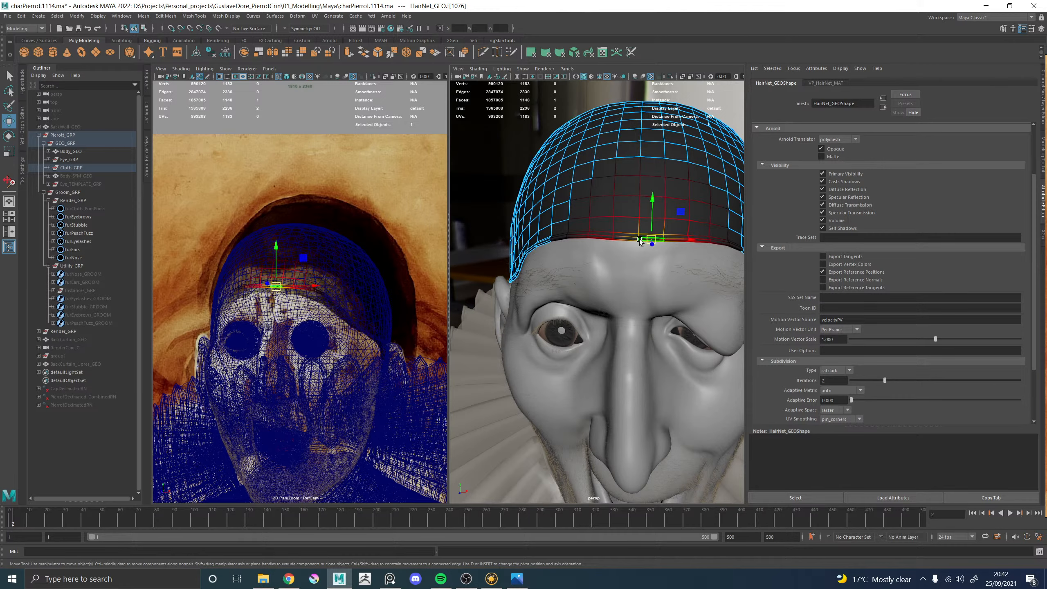
left_click_drag(631, 246, 642, 283)
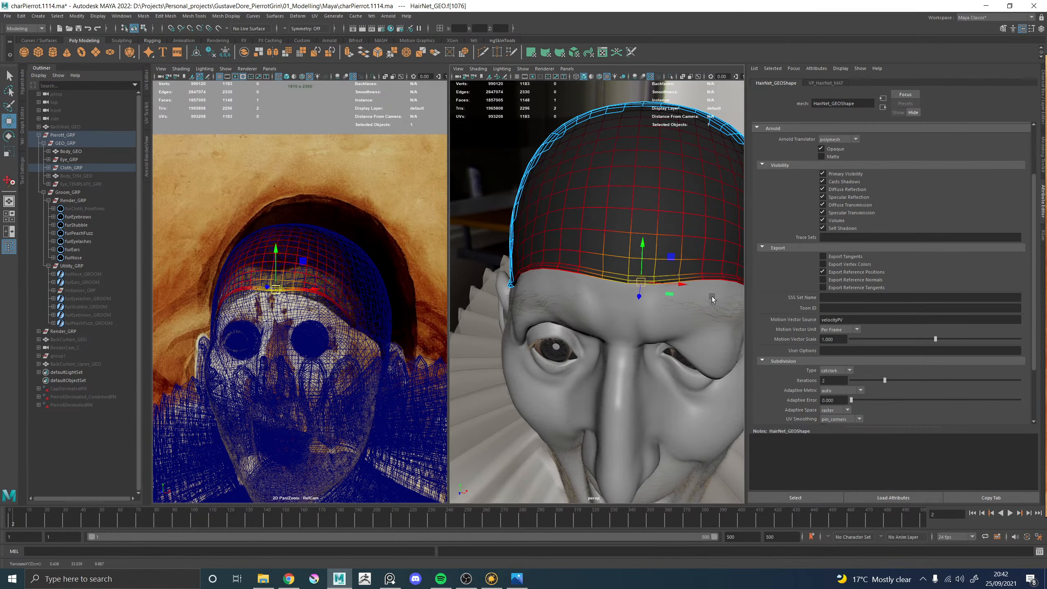
Select the hairnet's rim above the winking eye and nudge it closer to the forehead, working from the side
left_click_drag(712, 297, 544, 276, "alt")
left_click(553, 232)
right_click_drag(545, 276, 557, 270, "alt")
left_click_drag(557, 271, 577, 240, "alt")
middle_click_drag(578, 231, 586, 284, "alt")
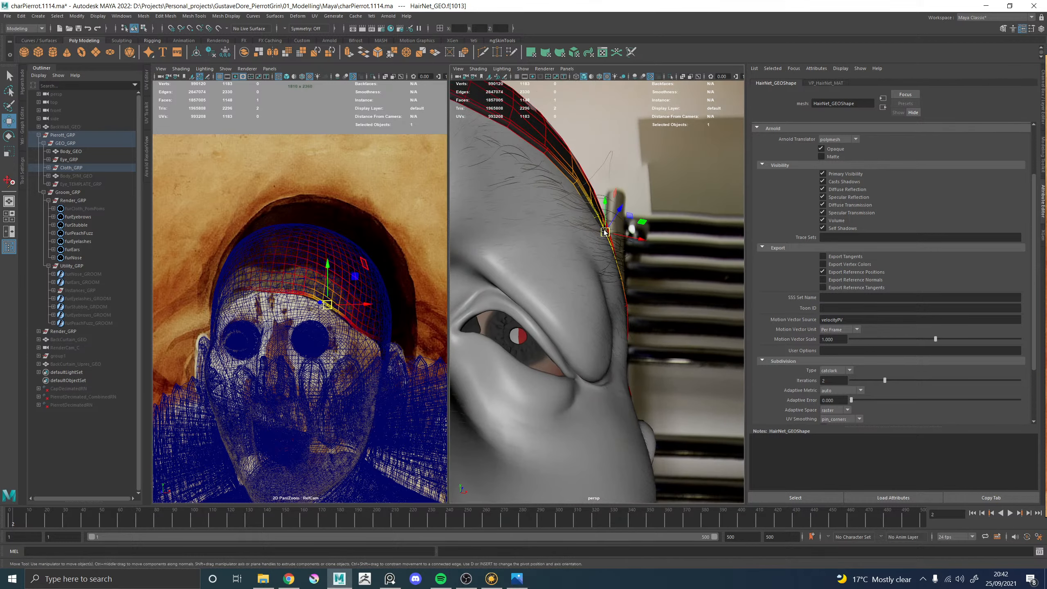
left_click_drag(608, 234, 577, 252)
right_click_drag(577, 253, 557, 251, "alt")
left_click_drag(557, 250, 535, 238, "alt")
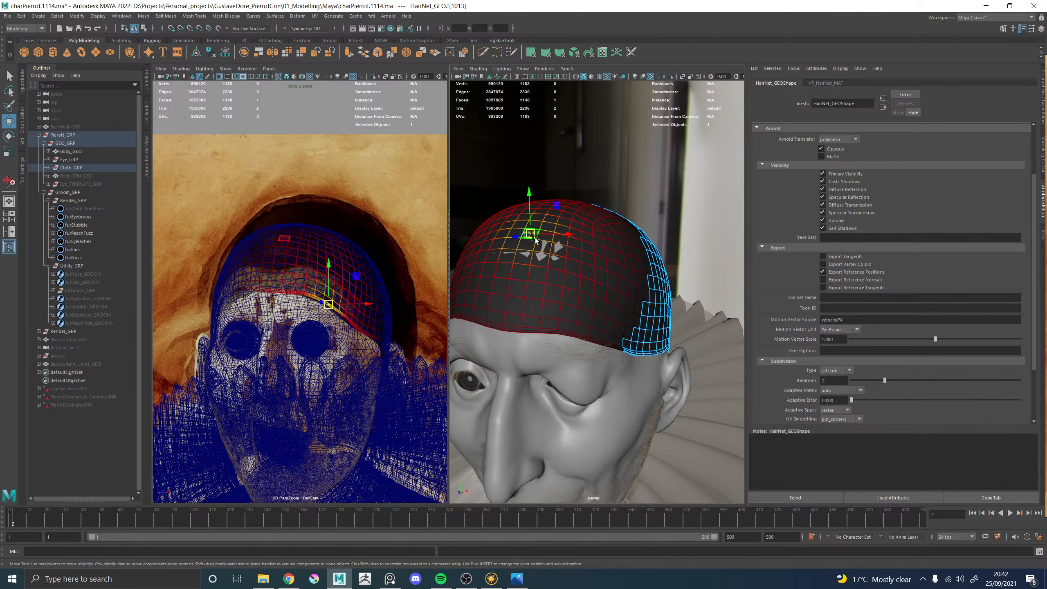
Select a face on the hairnet's crown and reduce the soft selection falloff curve to a straight linear ramp
left_click(532, 234)
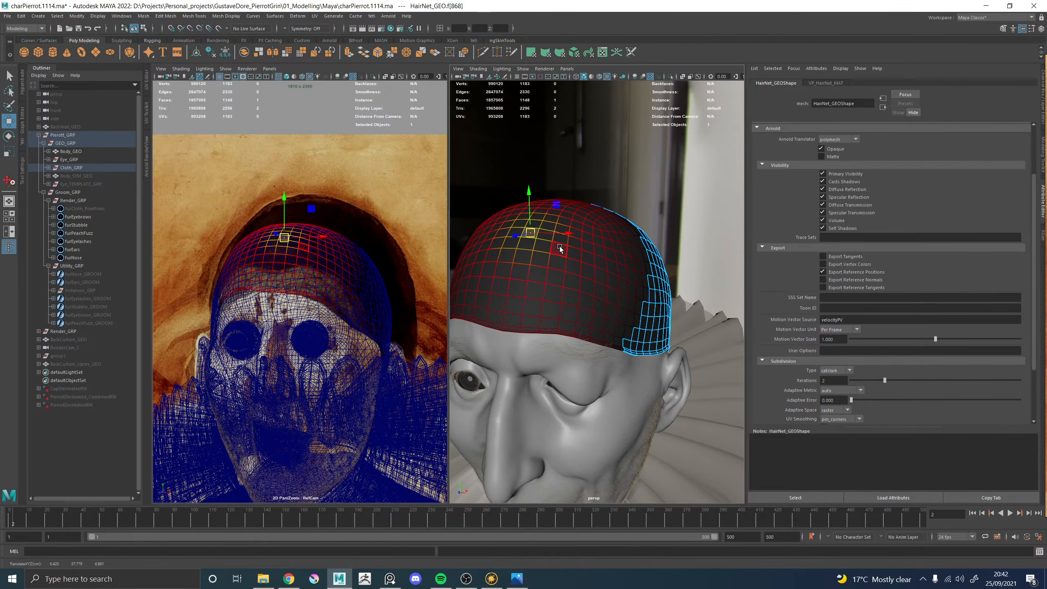
left_click(559, 247)
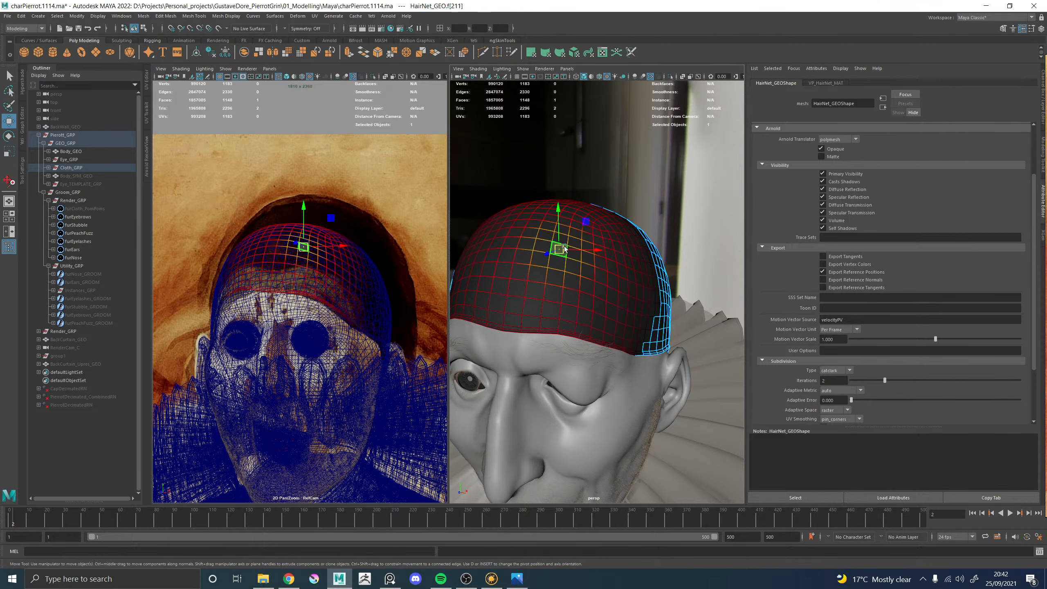
left_click(1032, 29)
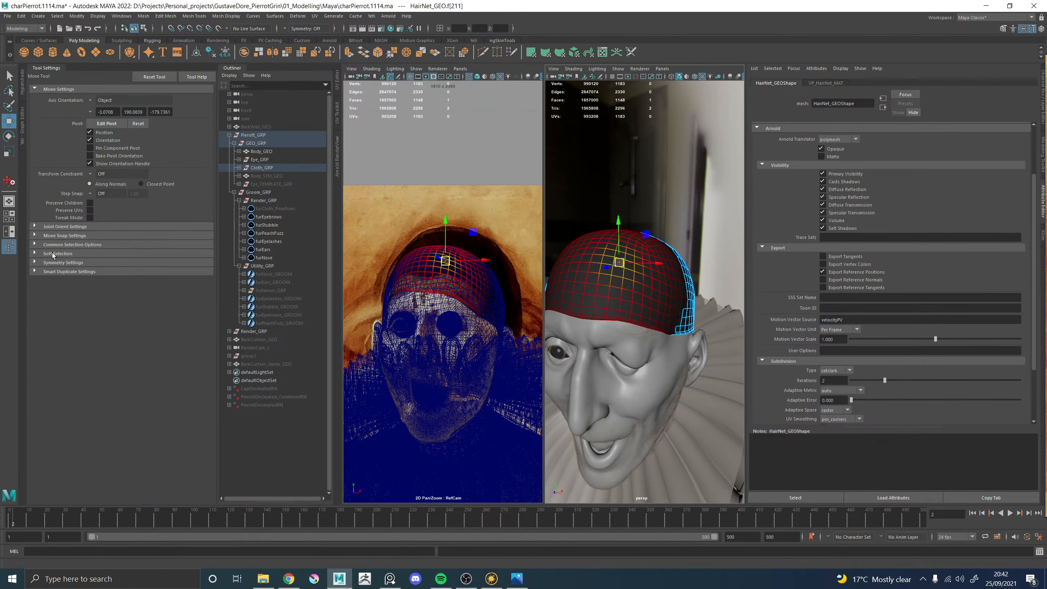
left_click(55, 254)
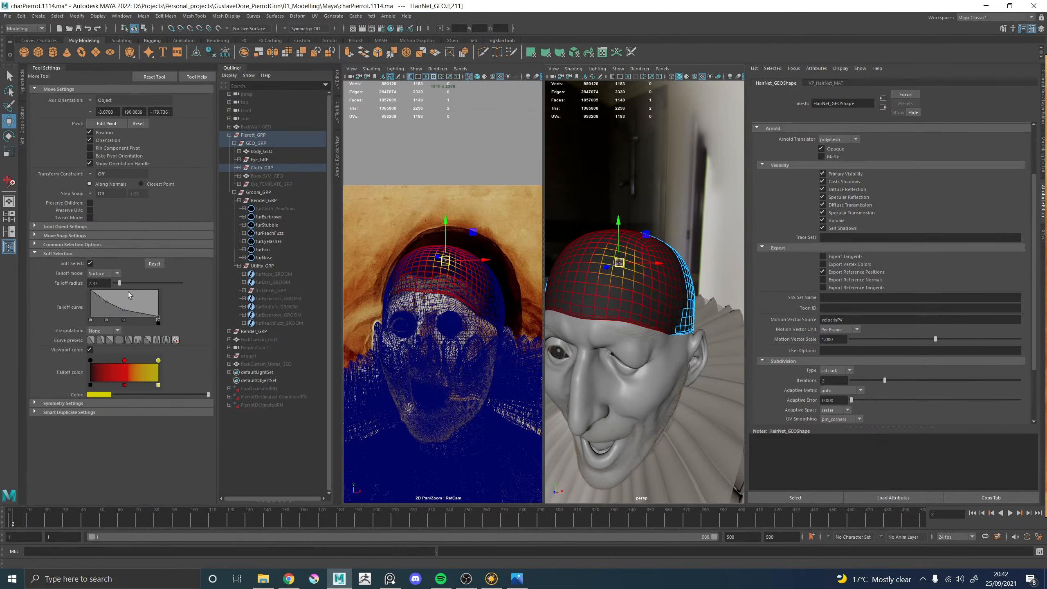
left_click(123, 321)
left_click(106, 320)
Select a face on the hairnet's front rim above the open eye and nudge it against the forehead, working from below
left_click_drag(582, 279, 633, 275, "alt")
middle_click_drag(624, 278, 641, 265, "alt")
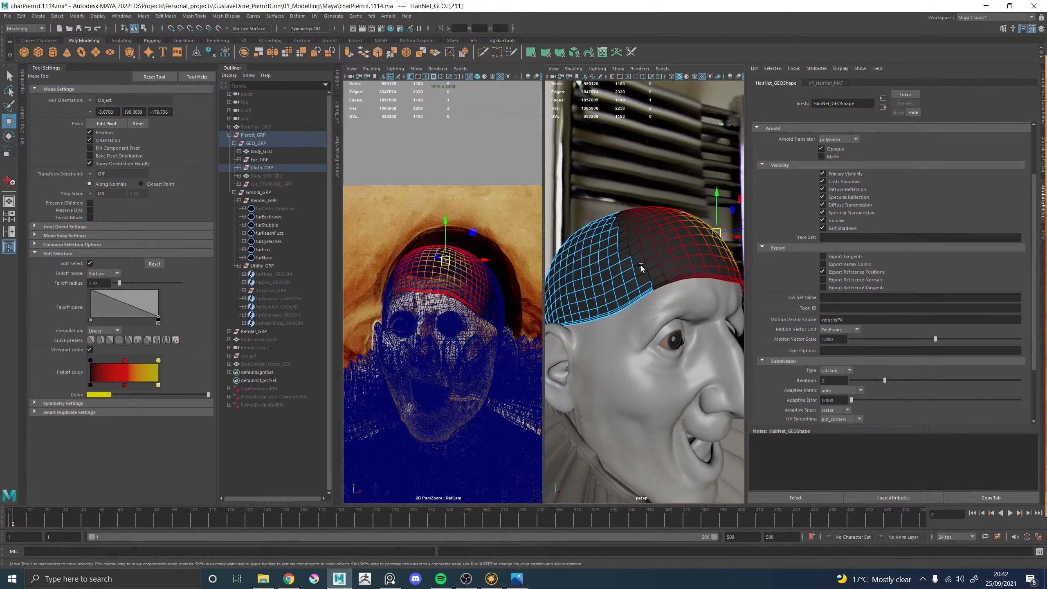
right_click_drag(642, 265, 666, 293, "alt")
left_click(666, 284)
left_click_drag(666, 284, 665, 211, "alt")
left_click(668, 212)
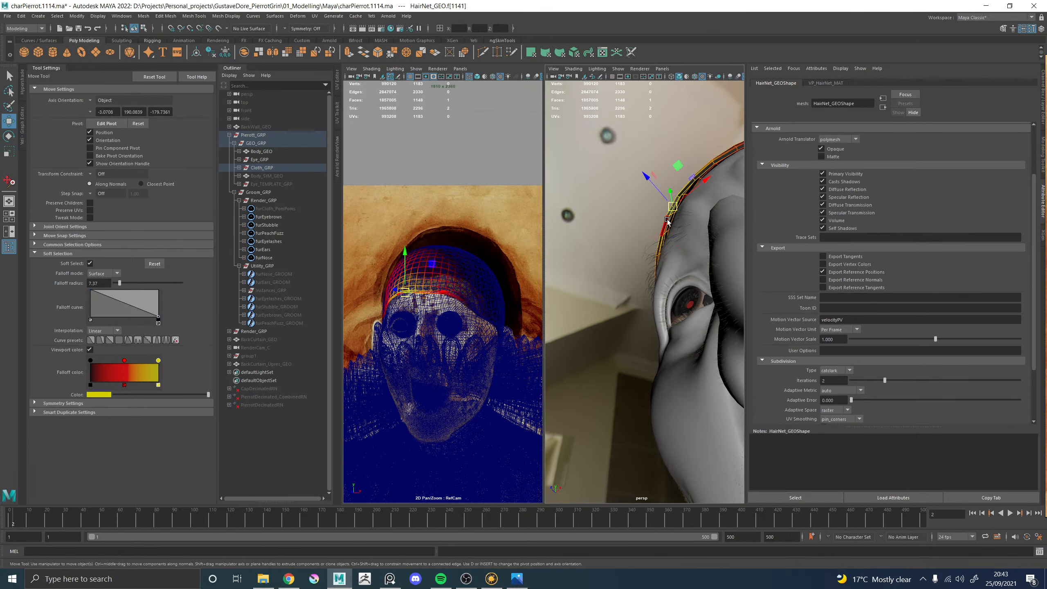
left_click(666, 226)
key("q")
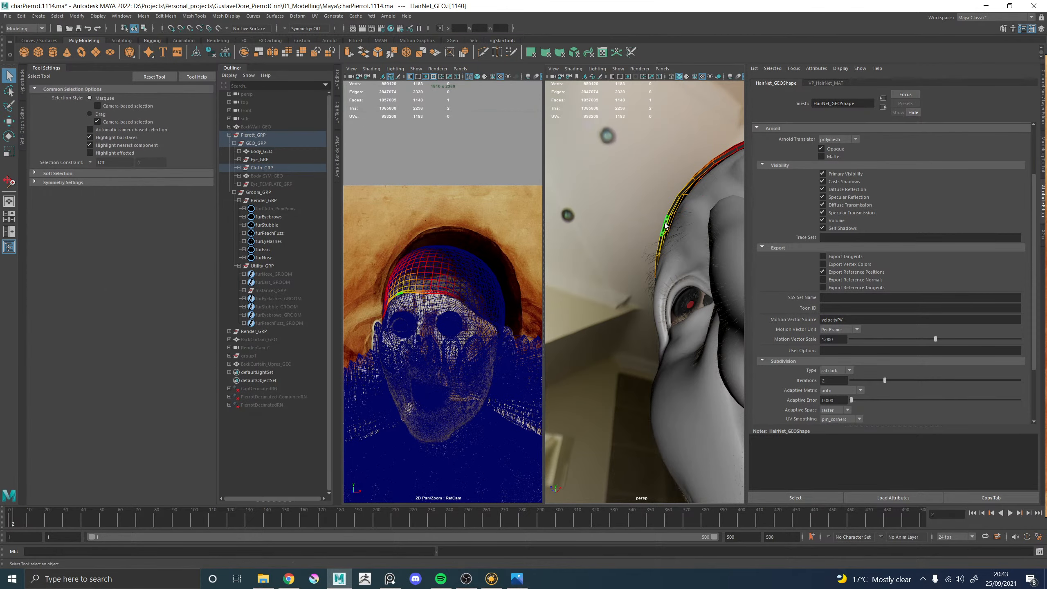
double_click(665, 226)
key("w")
left_click(665, 227)
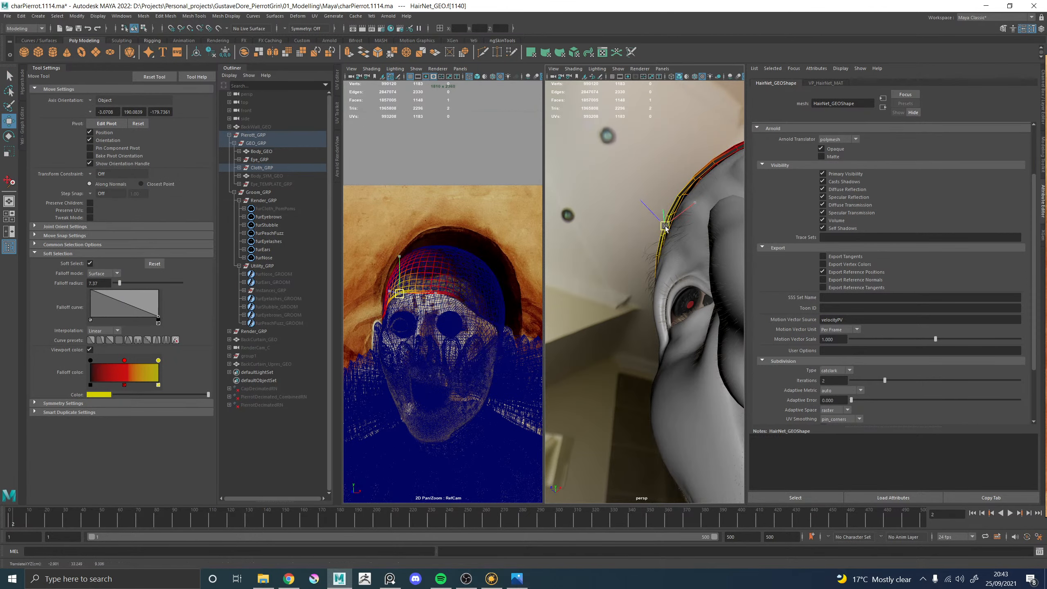
Select a face at the middle of the hairnet's front rim and reduce the soft selection radius to 3.65
left_click_drag(643, 233, 772, 282, "alt")
left_click(635, 273)
mouse_move(635, 273)
left_mouse_down("alt")
mouse_move(657, 281)
mouse_move(619, 289)
mouse_move(594, 315)
mouse_move(642, 273)
mouse_move(650, 286)
left_mouse_up("alt")
left_click(707, 290)
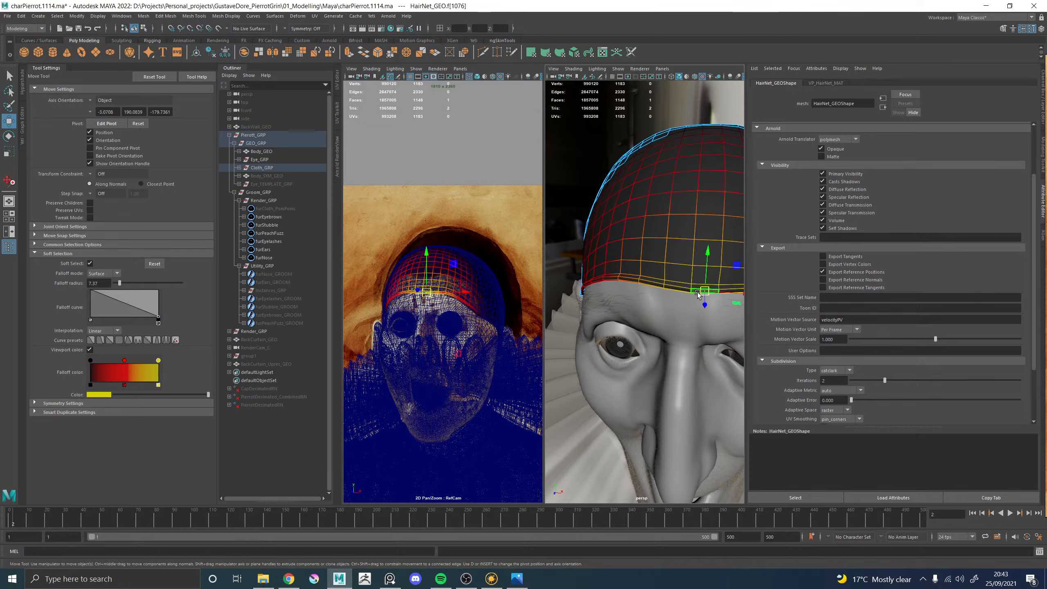
key("b")
left_click_drag(683, 292, 803, 304)
Undo the stray body selection, then add the neighbouring front rim face and nudge both over the forehead
left_click(681, 292, "shift")
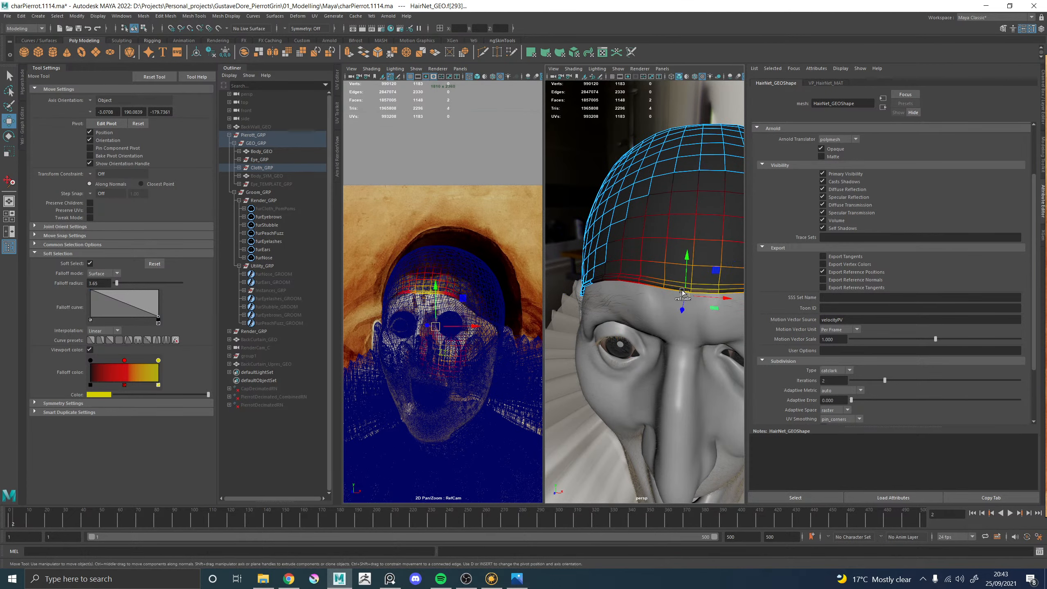
key("ctrl+z")
key("q")
left_click(681, 289, "shift")
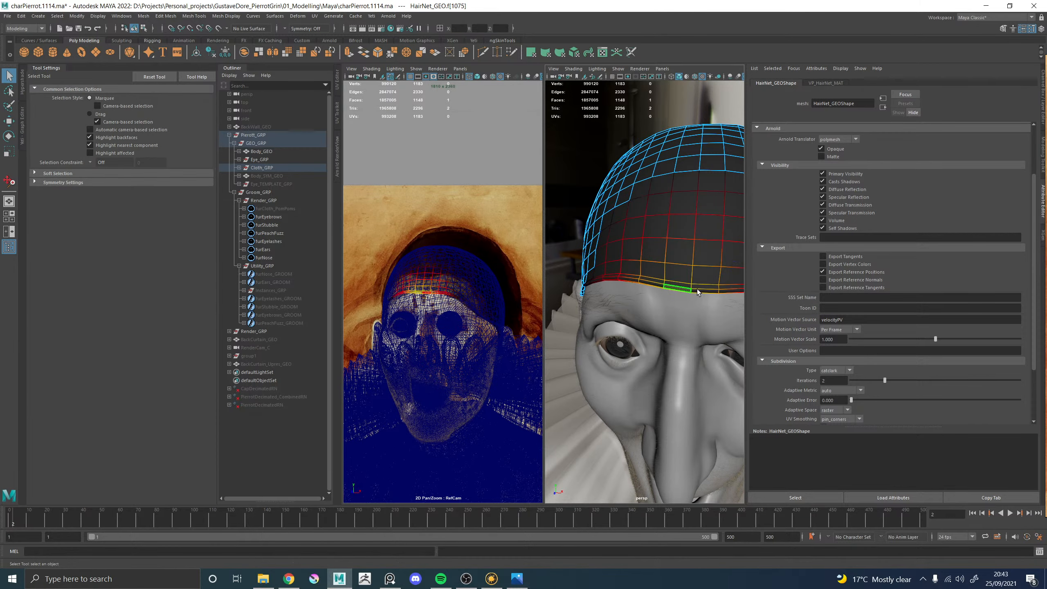
key("w")
left_click_drag(689, 298, 676, 302, "alt")
key("w")
left_click(675, 301)
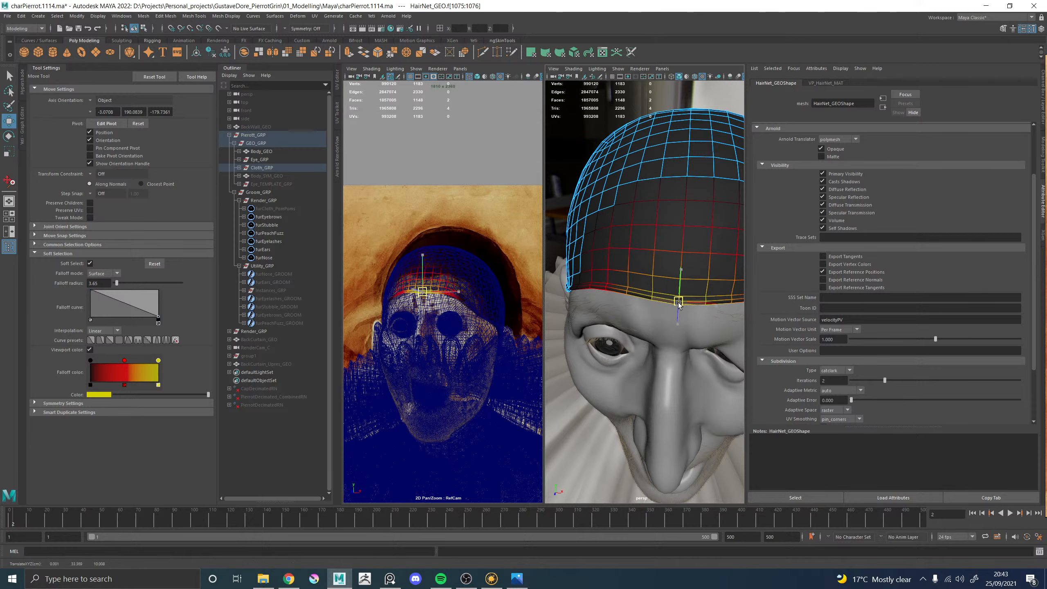
Leave the face selection and examine the hairnet's fit from below, the side and the back of the head
left_click_drag(679, 307, 692, 253, "alt")
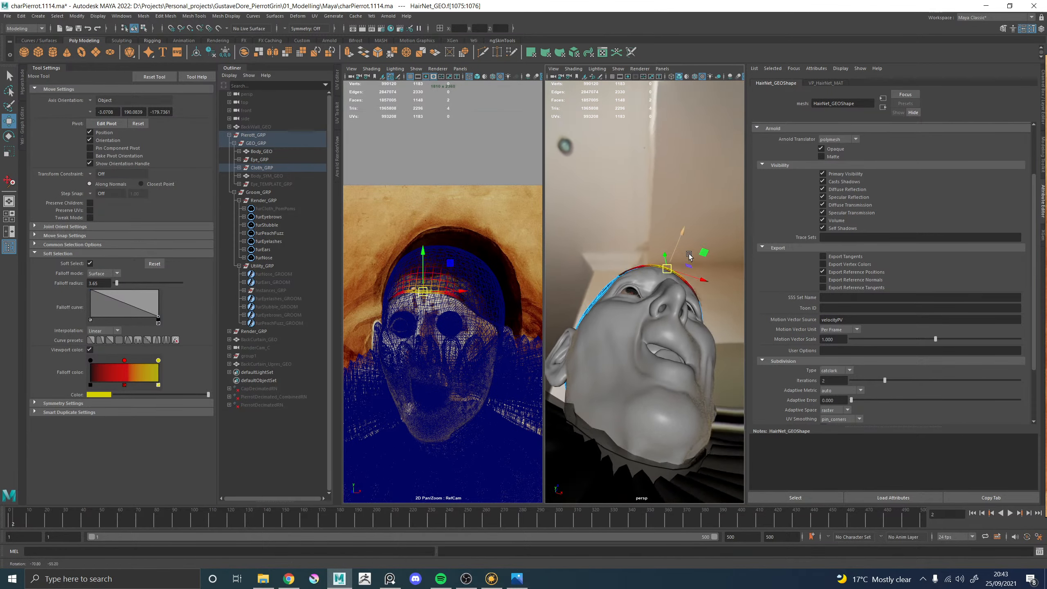
right_click_drag(692, 253, 770, 301, "alt")
middle_click_drag(683, 153, 690, 230, "alt")
left_click_drag(697, 221, 698, 285)
right_click_drag(698, 285, 591, 280, "alt")
left_click(678, 188)
left_click_drag(591, 280, 555, 277, "alt")
right_click_drag(546, 270, 603, 307, "alt")
middle_click_drag(584, 283, 639, 286, "alt")
left_click_drag(639, 286, 582, 301, "alt")
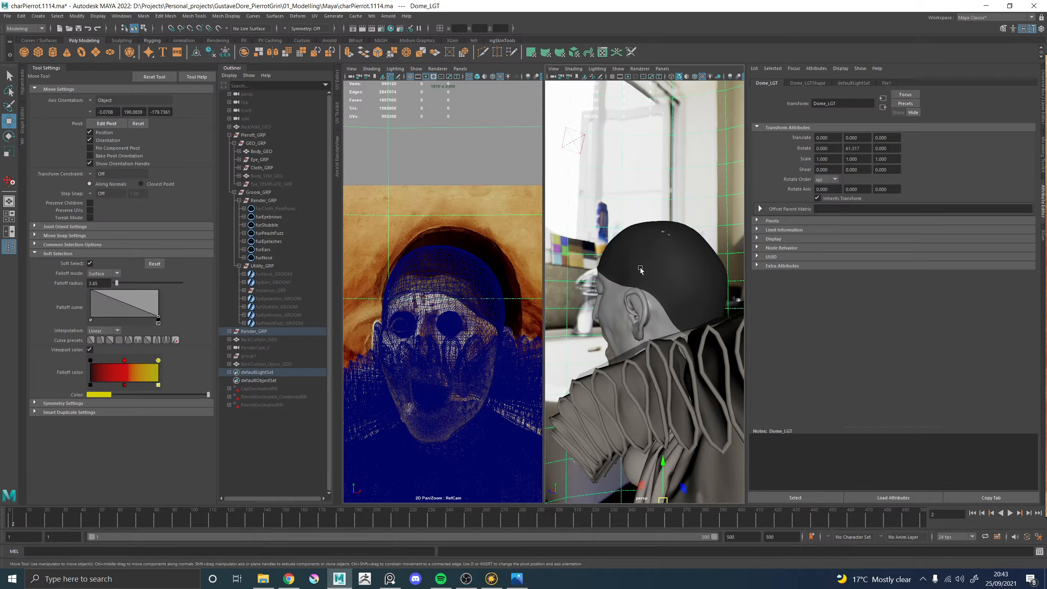
left_click_drag(641, 269, 741, 273, "alt")
middle_click_drag(565, 258, 687, 309, "alt")
left_click_drag(687, 308, 611, 313, "alt")
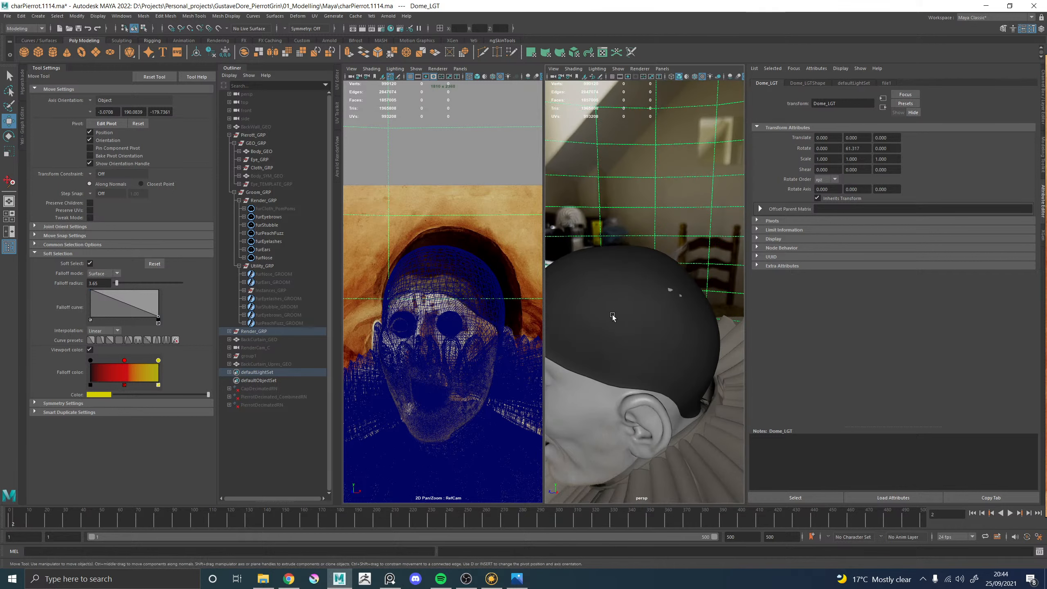
Select the faces on the rear of the hairnet's crown where the scalp pokes through
left_click(650, 279)
right_click_drag(645, 268, 642, 286)
left_click(678, 294)
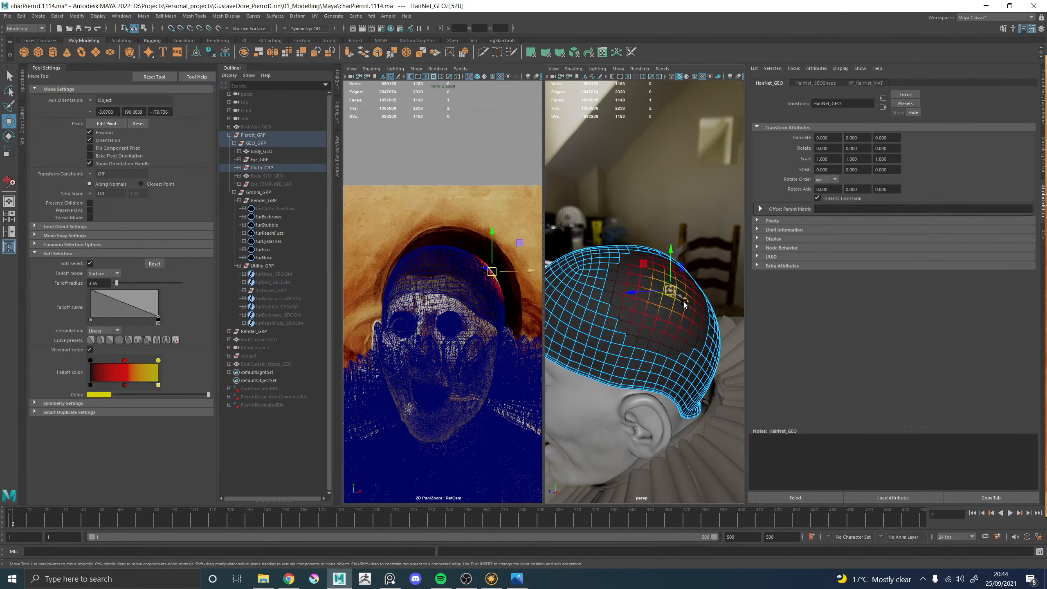
key("q")
left_click(682, 299, "shift")
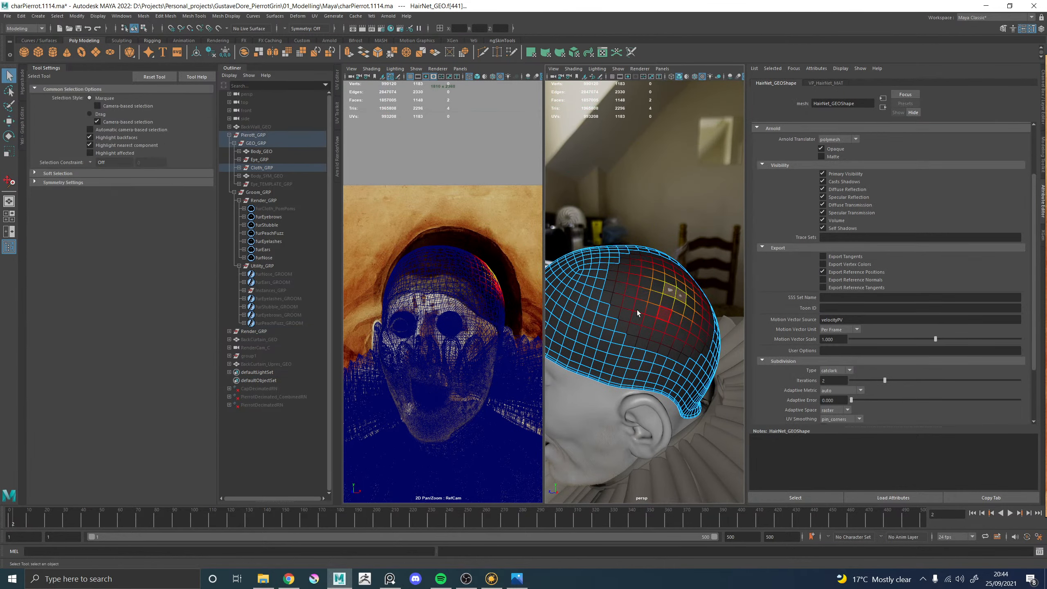
Increase the soft selection radius to 7.66 and nudge the rear crown faces outward
key("b")
left_click_drag(637, 310, 746, 331)
key("w")
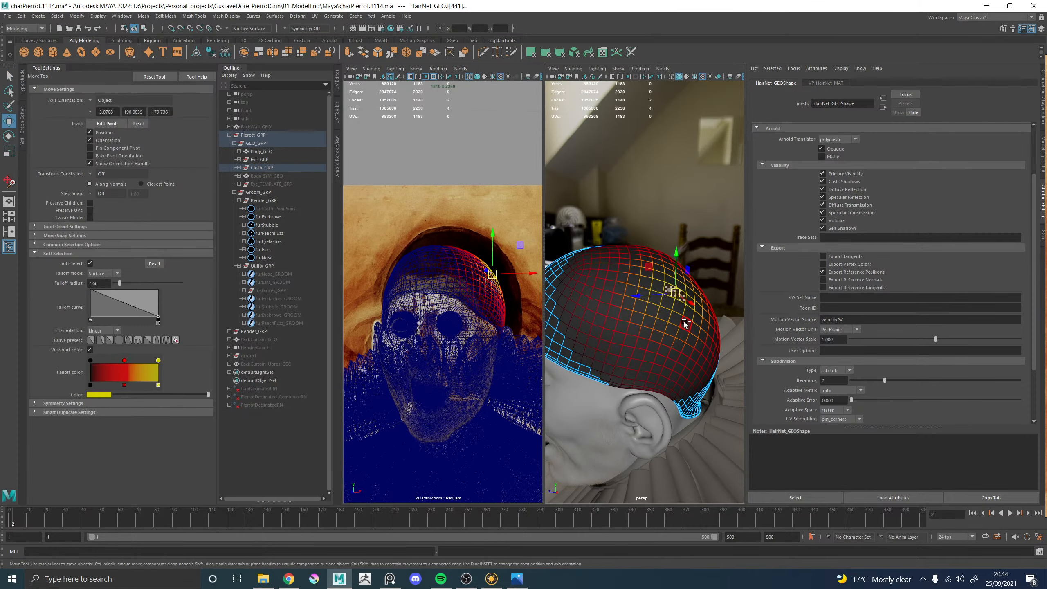
middle_click_drag(684, 324, 690, 324, "ctrl")
Select a face on top of the hairnet's crown, add another beside it and undo the last change
left_click_drag(651, 326, 833, 318, "alt")
left_click(623, 270)
left_click_drag(623, 272, 662, 285, "alt")
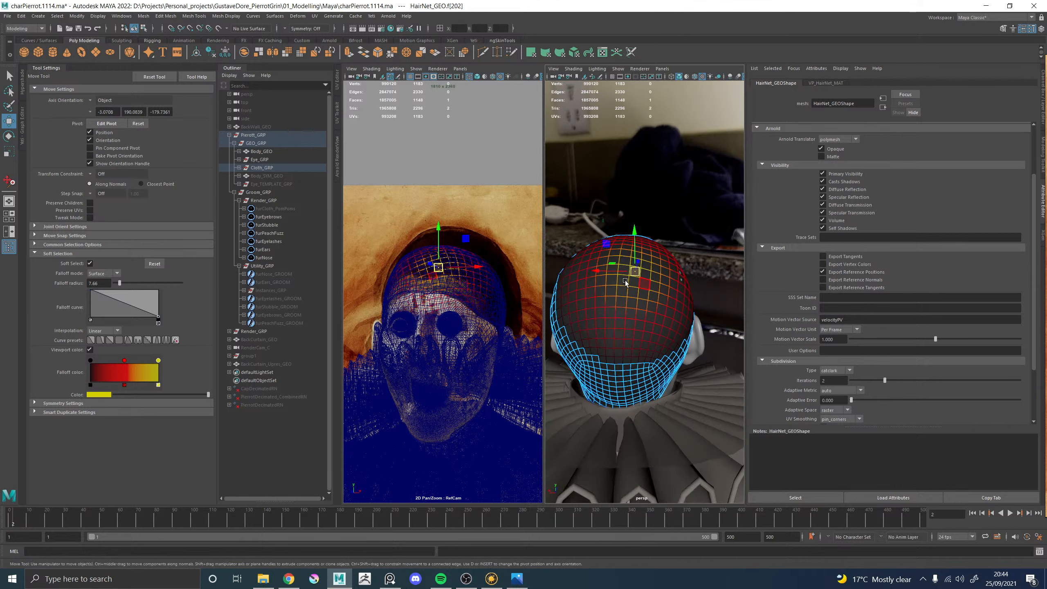
left_click(591, 276, "shift")
left_click_drag(590, 275, 613, 317, "alt")
key("ctrl+z")
right_click_drag(601, 294, 651, 292, "alt")
key("q")
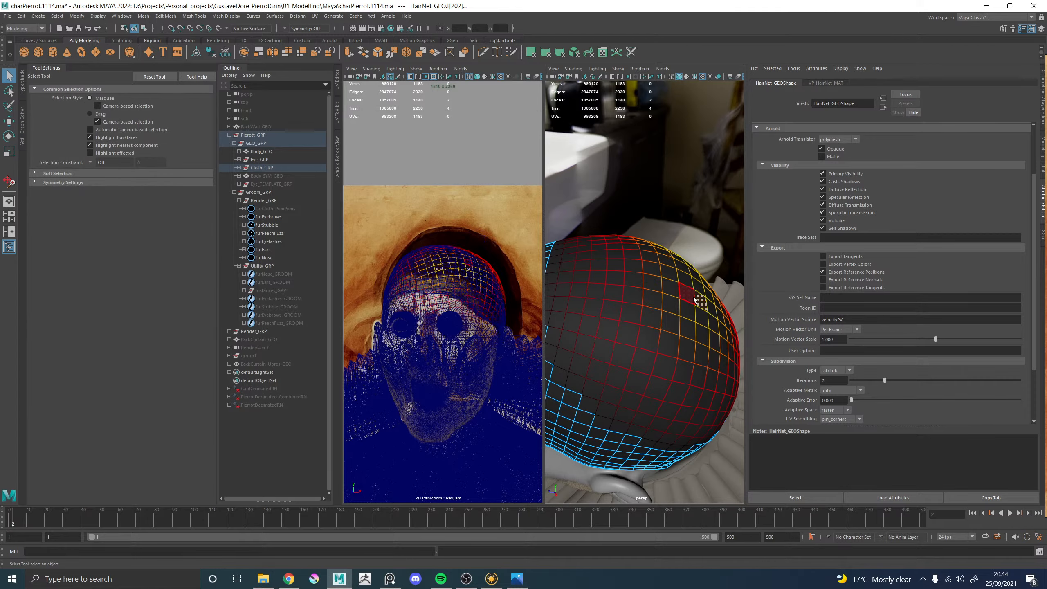
Select faces across the top of the crown and undo the accidental selection of the whole hairnet
left_click(697, 297)
double_click(569, 279, "shift")
left_click_drag(631, 286, 533, 283, "alt")
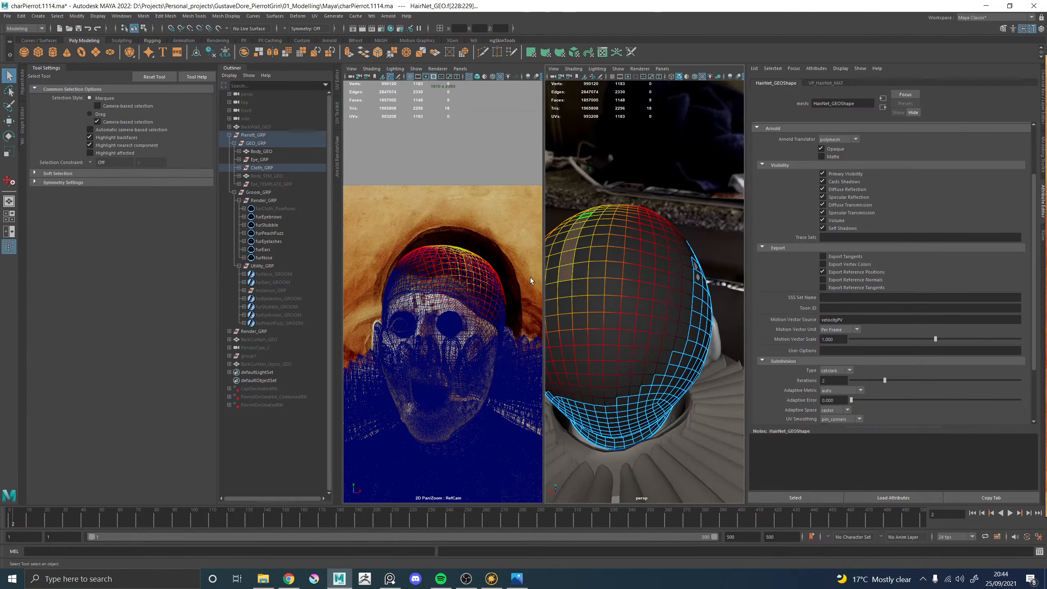
left_click(661, 281, "shift")
left_click_drag(661, 283, 568, 295, "alt")
double_click(612, 286, "shift")
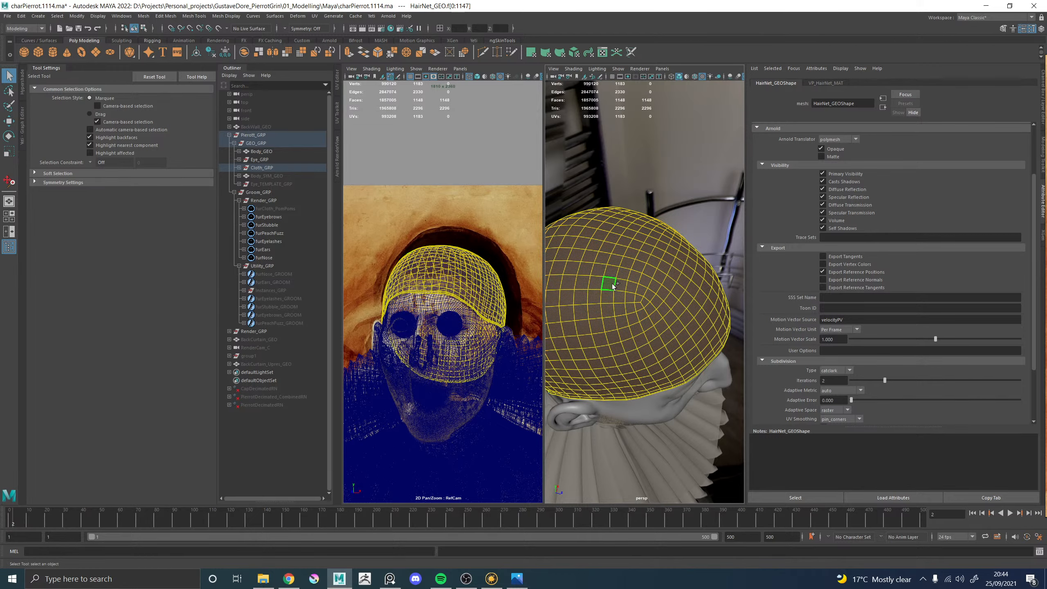
key("ctrl+z")
Correct the crown selection by deselecting stray faces and adding a continuous strip of faces
left_click_drag(595, 285, 673, 282, "alt")
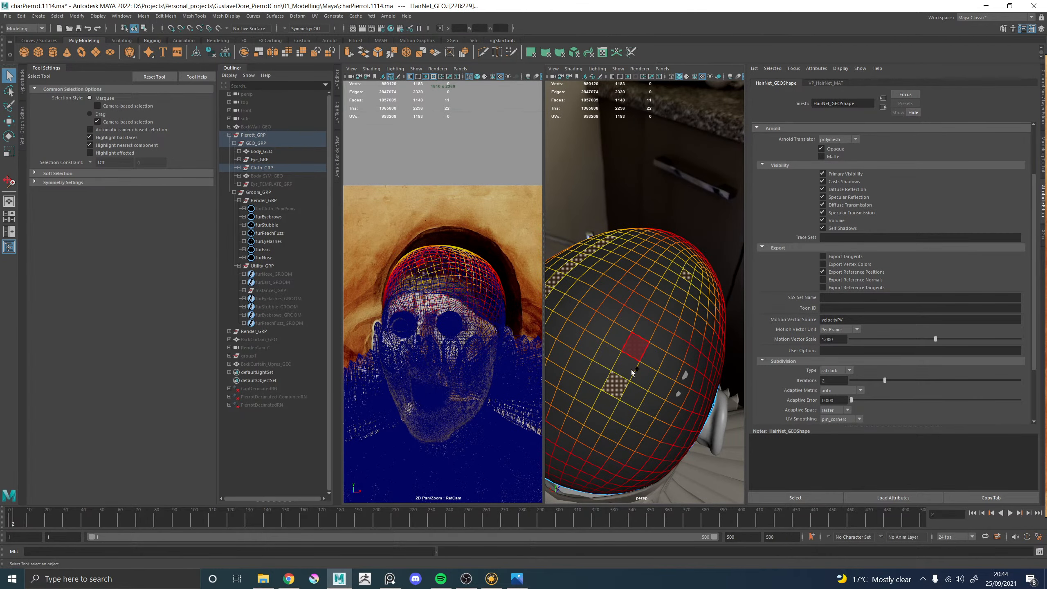
left_click(620, 384, "ctrl")
left_click(673, 272, "shift")
double_click(673, 273, "shift")
left_click(685, 276, "ctrl")
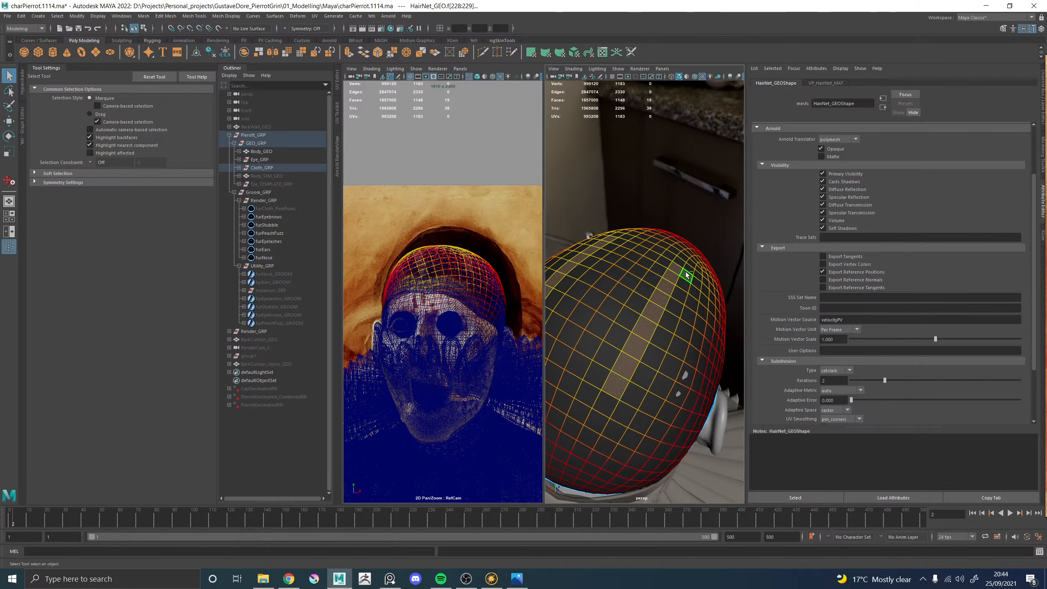
Extend the strip of selected faces along the crown on the winking-eye side toward the front
scroll(695, 281, "down", 5)
left_click_drag(695, 280, 743, 258, "alt")
left_click(691, 297, "shift")
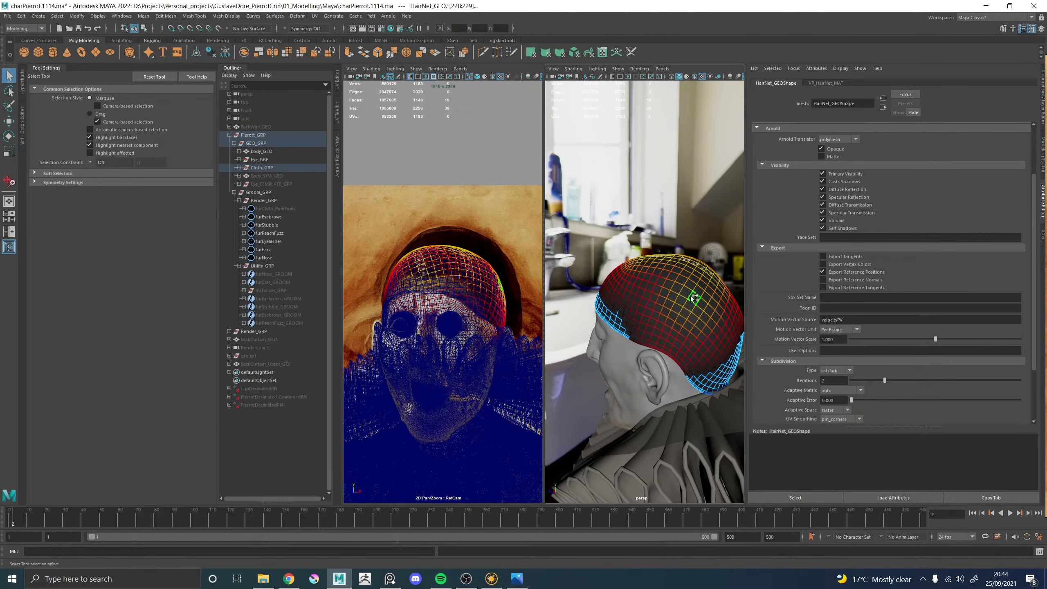
left_click_drag(650, 284, 659, 301, "alt")
double_click(642, 288, "shift")
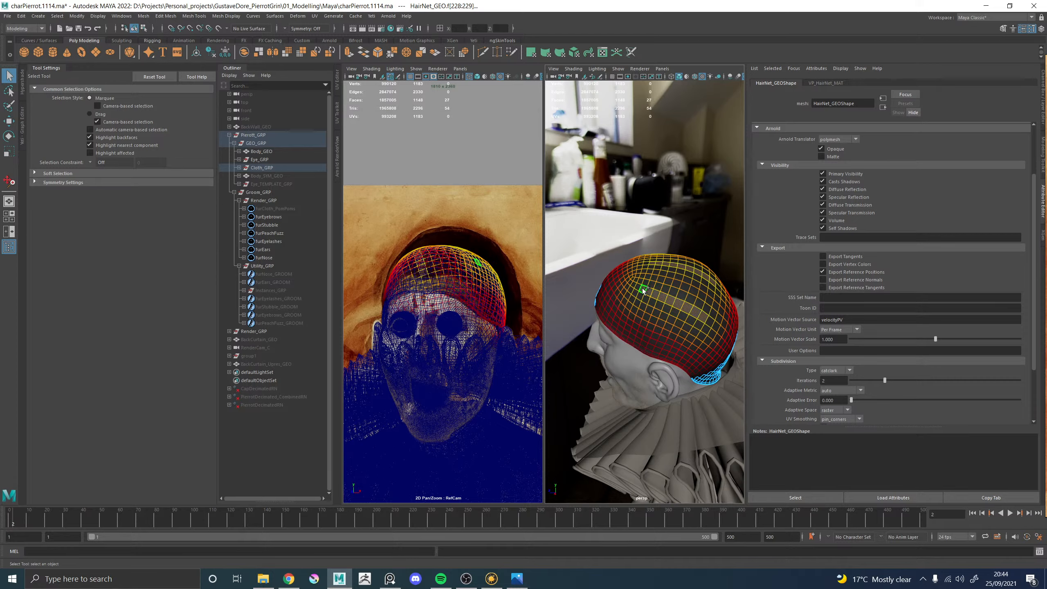
Try to move the selected crown faces outward and undo the move
key("w")
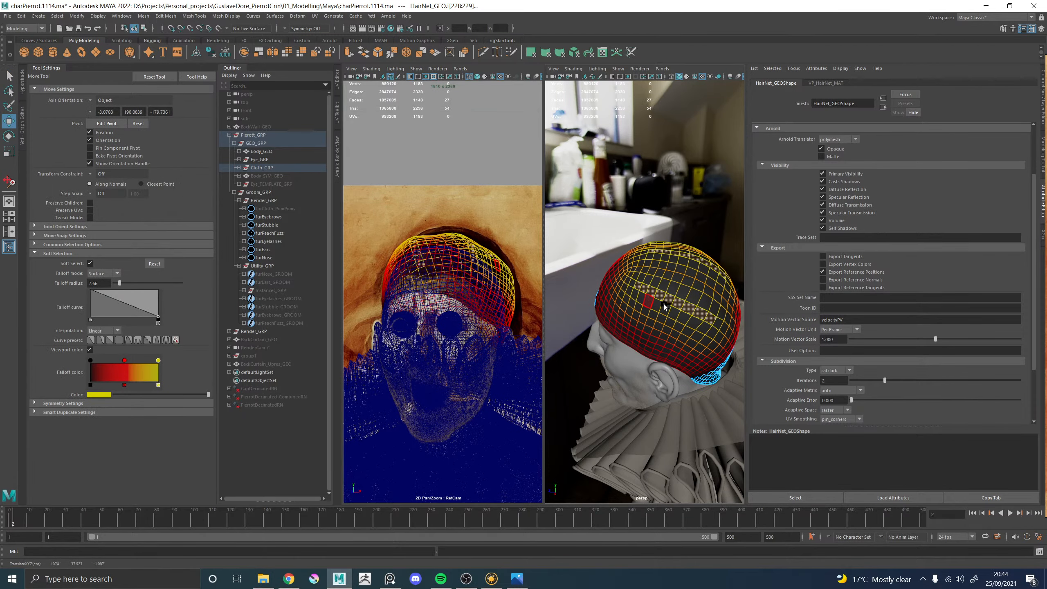
left_click_drag(664, 304, 698, 295, "alt")
key("ctrl+z")
Add a strip of faces on the opposite side of the crown, above the ear, to the selection
left_click_drag(608, 295, 703, 320, "alt")
middle_click_drag(591, 313, 615, 310, "alt")
right_click_drag(616, 310, 662, 308, "alt")
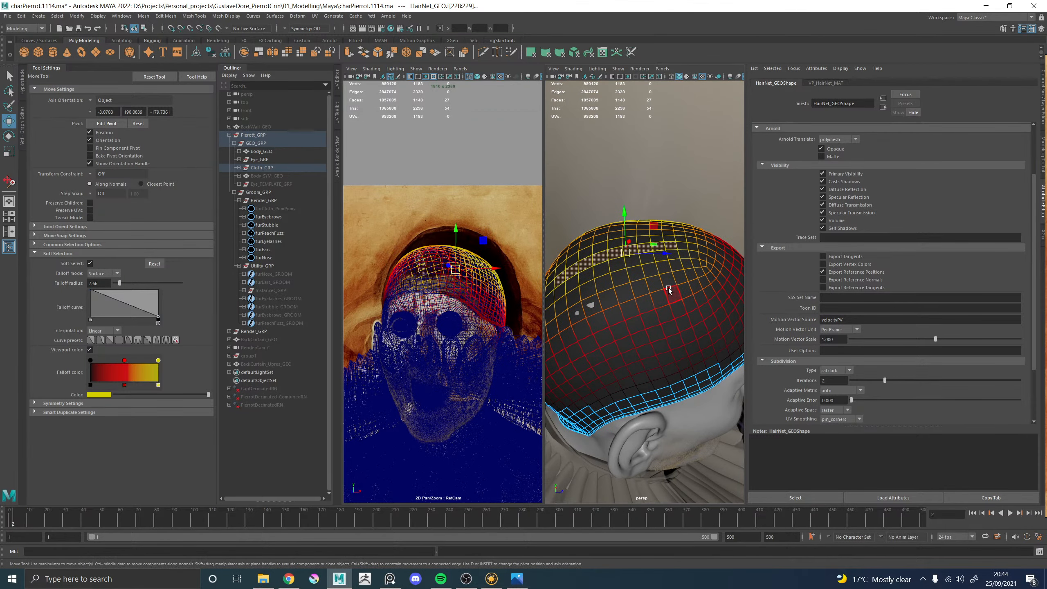
left_click(669, 297, "shift")
left_click_drag(602, 329, 630, 334, "alt")
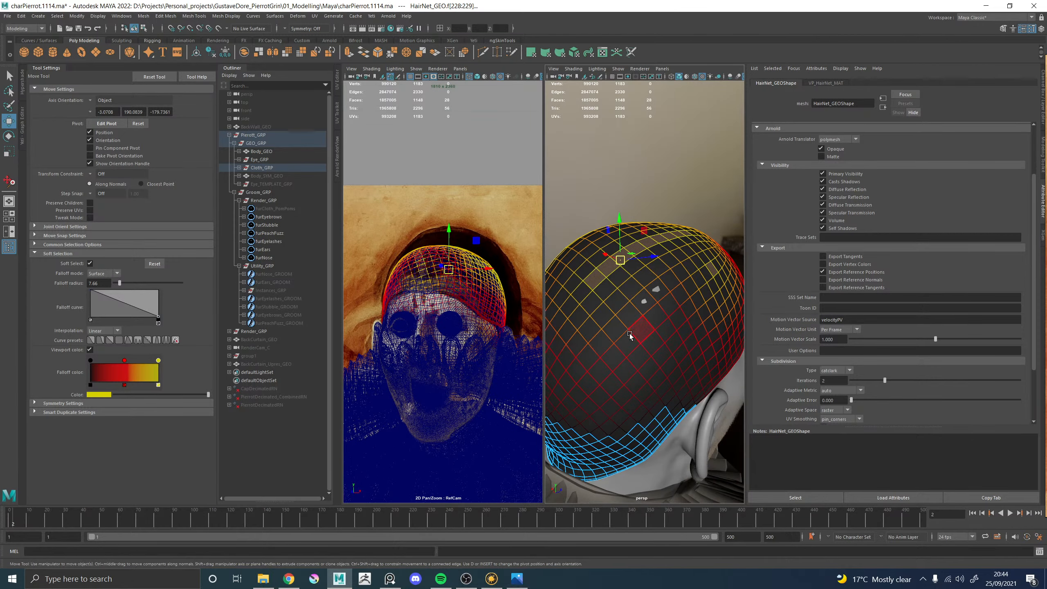
double_click(630, 335, "shift")
Grow the face selection and add the remaining faces across the top of the hairnet's crown
right_click_drag(629, 336, 575, 328, "alt")
left_click_drag(575, 328, 654, 345, "alt")
right_click_drag(654, 345, 693, 361, "alt")
left_click_drag(693, 360, 567, 315, "alt")
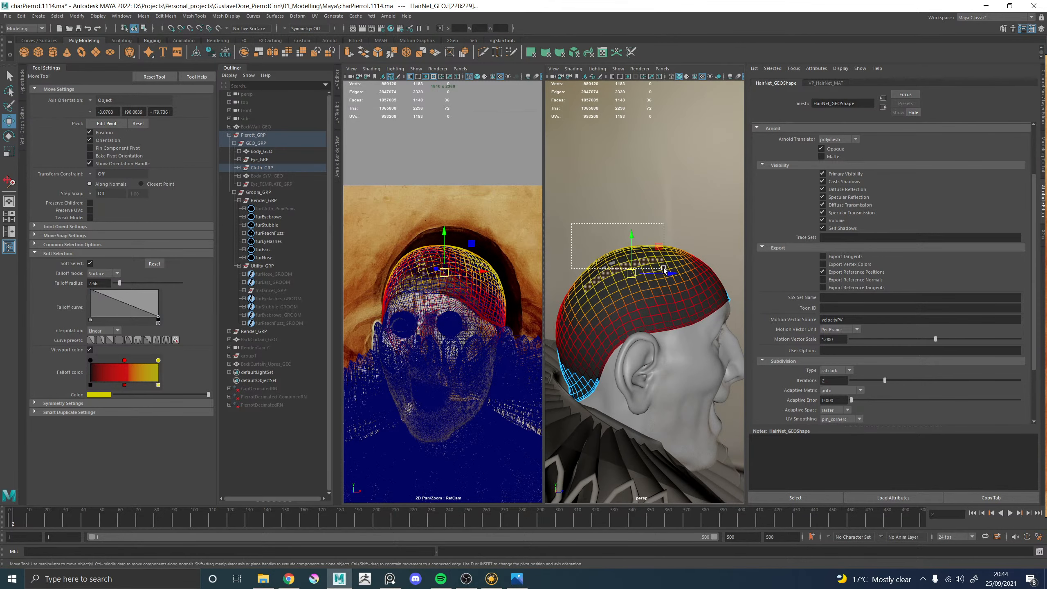
key("shift+period")
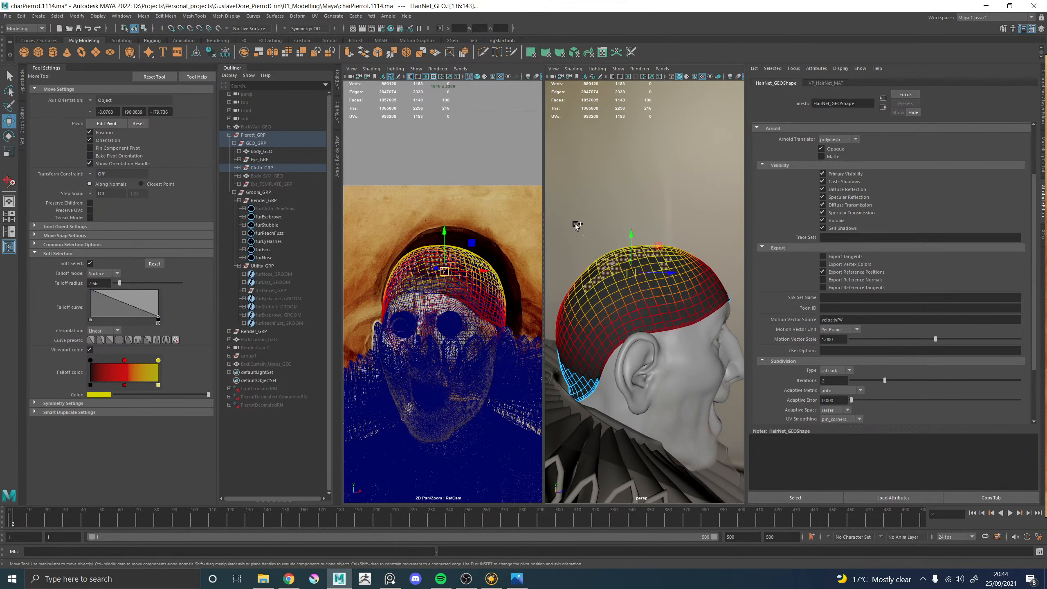
left_click_drag(571, 222, 662, 270, "ctrl+shift")
left_click_drag(559, 252, 748, 277, "ctrl+shift")
Try to inflate the soft-selected crown outward and raise it to match the painted cap
mouse_move(700, 246)
left_mouse_down("alt")
mouse_move(666, 219)
mouse_move(728, 266)
mouse_move(686, 247)
left_mouse_up("alt")
left_click_drag(706, 315, 738, 310, "alt")
middle_click_drag(678, 293, 687, 295, "ctrl")
left_click_drag(689, 313, 502, 314, "alt")
left_click_drag(616, 287, 775, 283, "alt")
left_click_drag(643, 210, 643, 208)
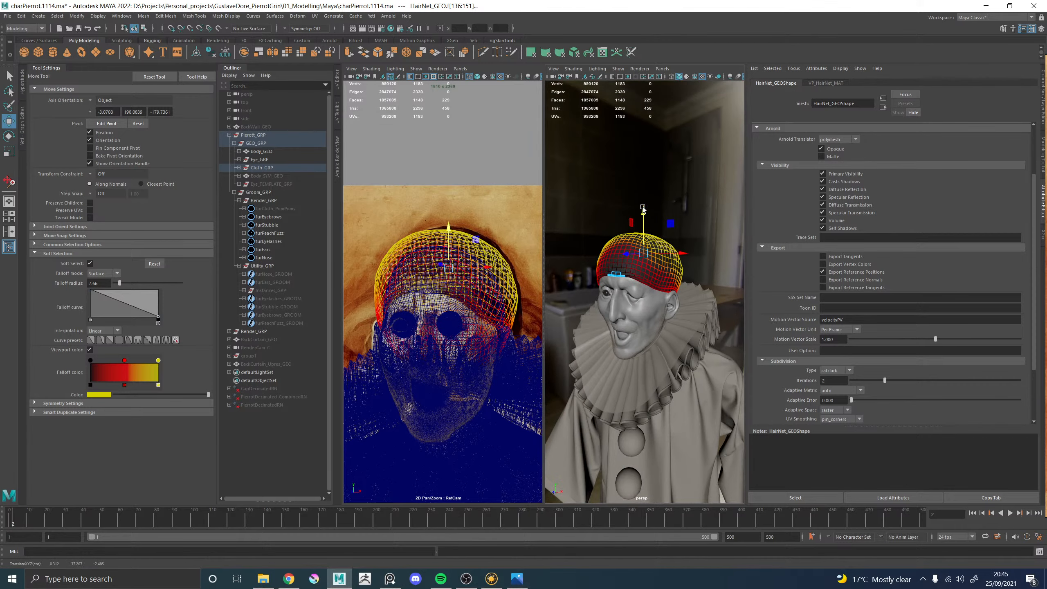
Try to scale the crown narrower, then undo the scaling and the preceding crown moves
key("r")
left_click_drag(681, 257, 591, 274)
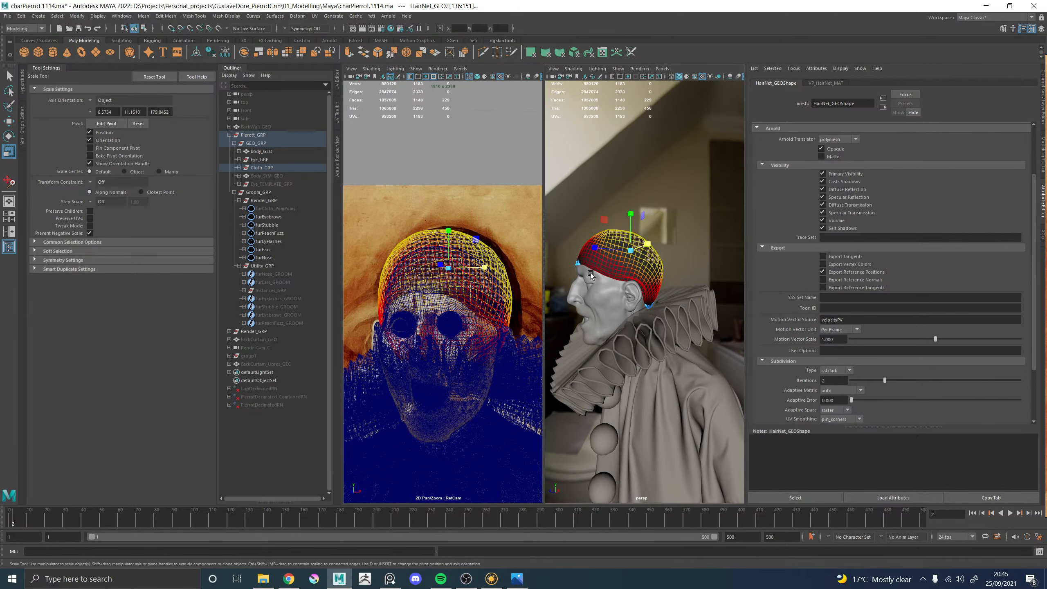
middle_click_drag(590, 274, 630, 273, "alt")
right_click_drag(630, 273, 657, 294, "alt")
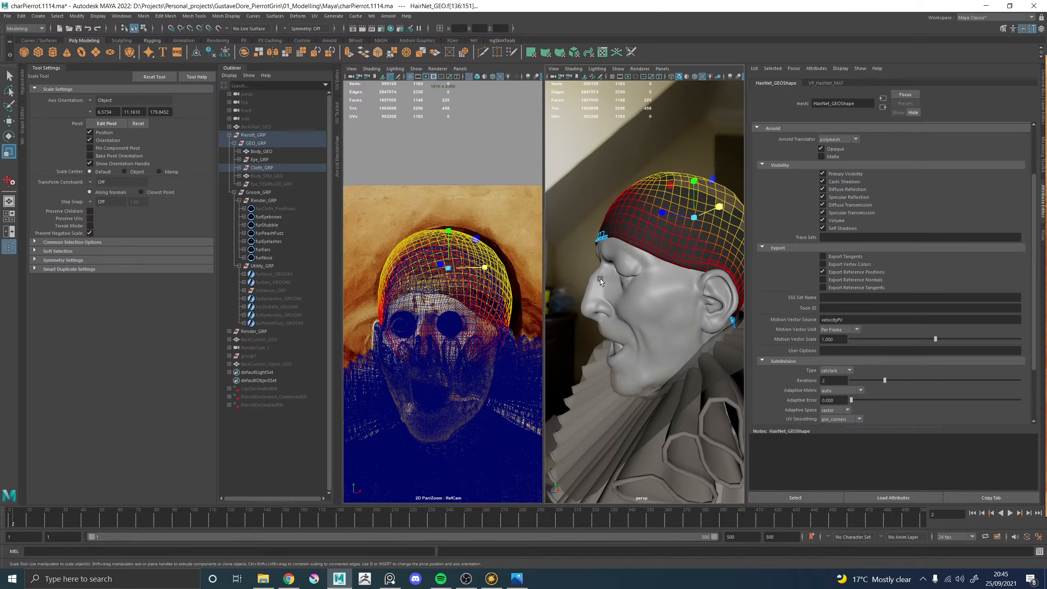
key("ctrl+z")
key("ctrl+z")
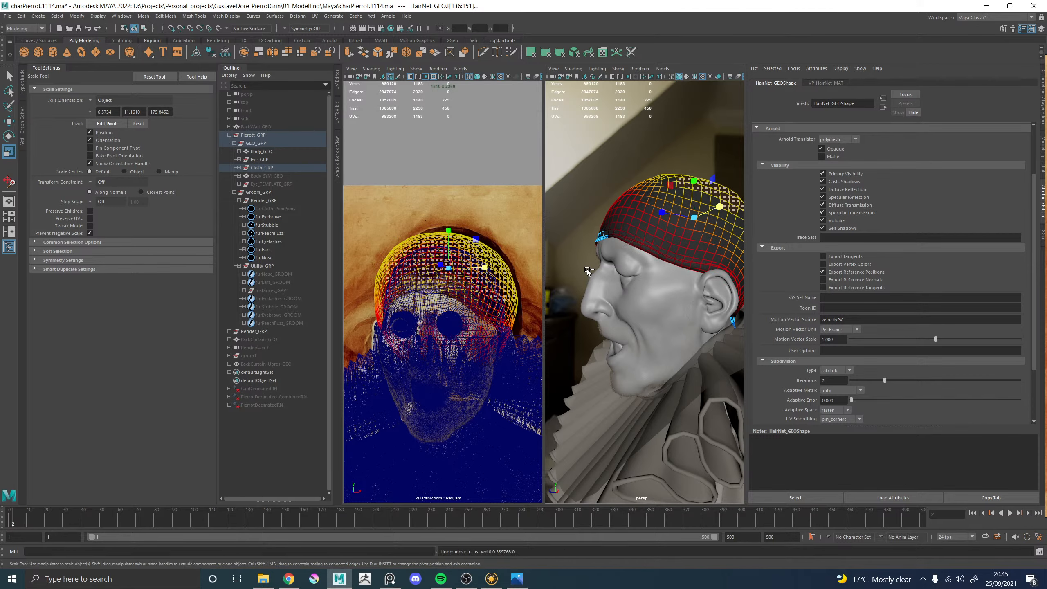
key("ctrl+z")
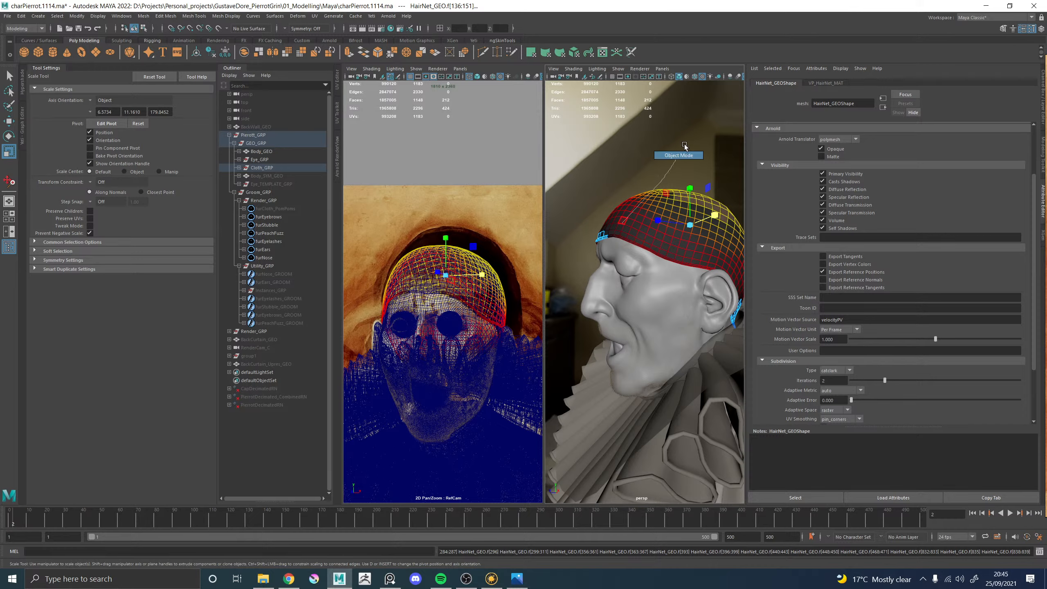
Return the hairnet to object mode and bring up the reference painting in PureRef, framing the character's head
right_click_drag(684, 144, 684, 146)
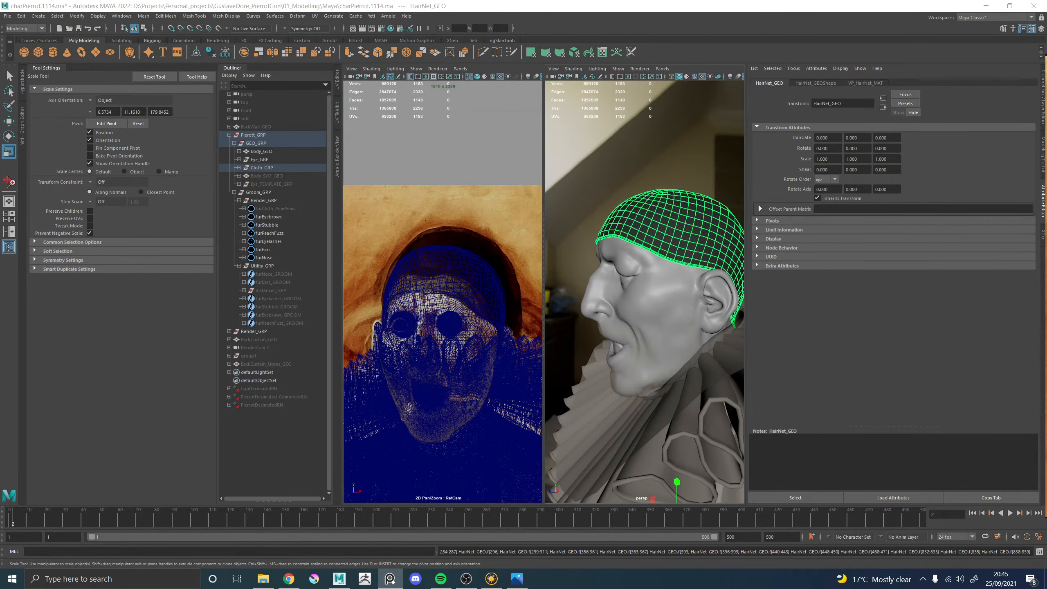
mouse_move(1046, 186)
right_mouse_down()
mouse_move(580, 168)
mouse_move(558, 177)
right_mouse_up()
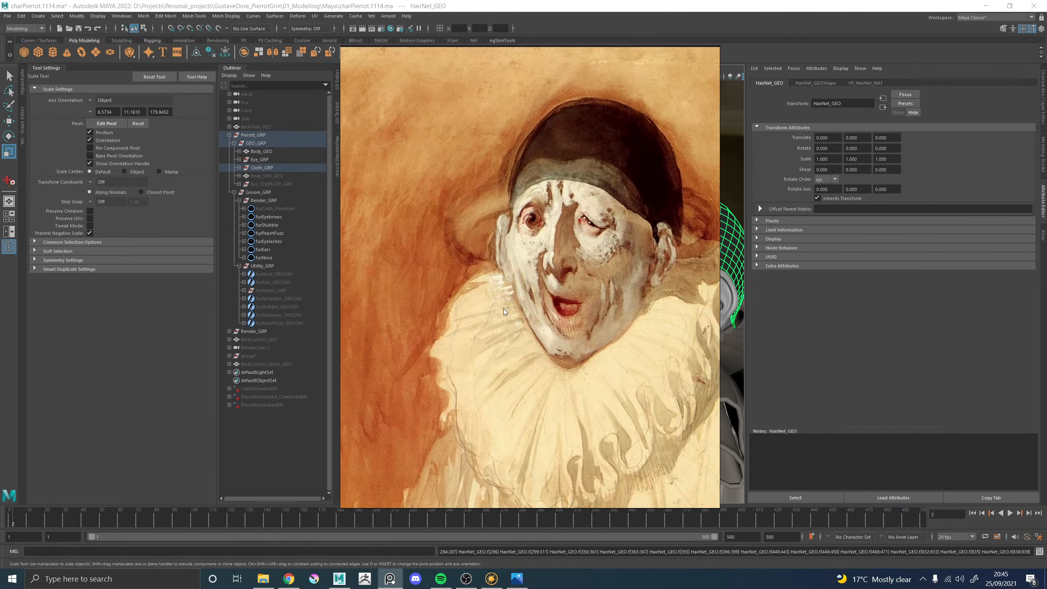
middle_click_drag(585, 275, 532, 277)
Capture the painted head with Snipping Tool and sketch the hat's crown and wide brim over the snip in red
left_click(81, 576)
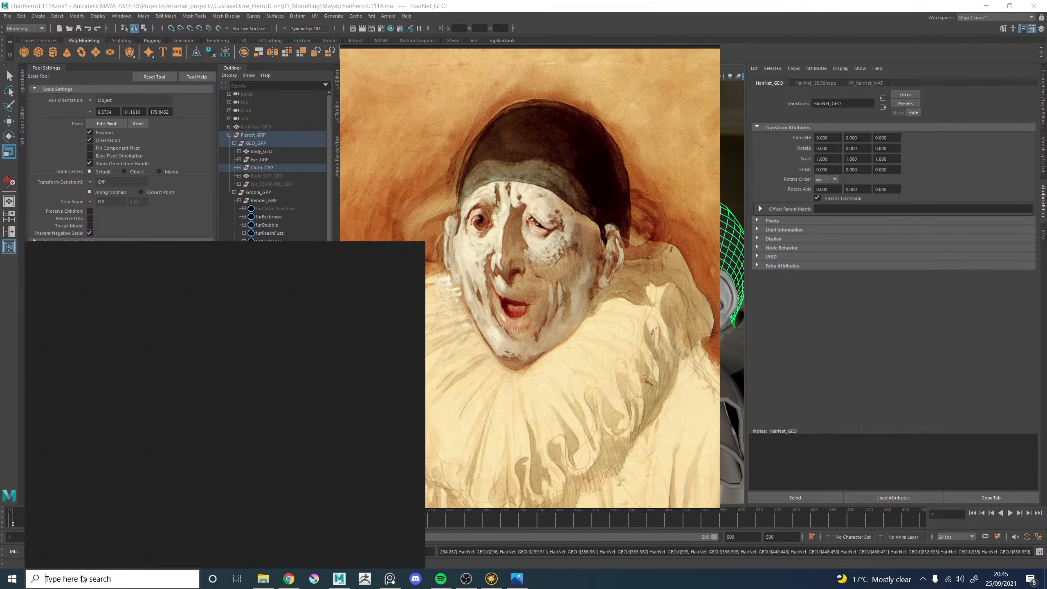
type("sni")
left_click(76, 299)
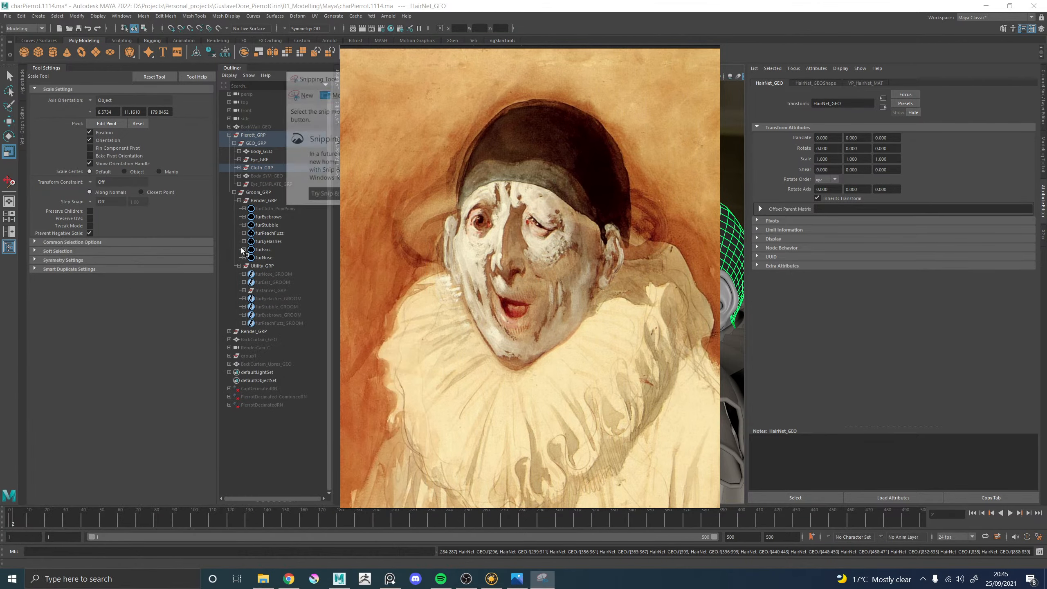
left_click(300, 94)
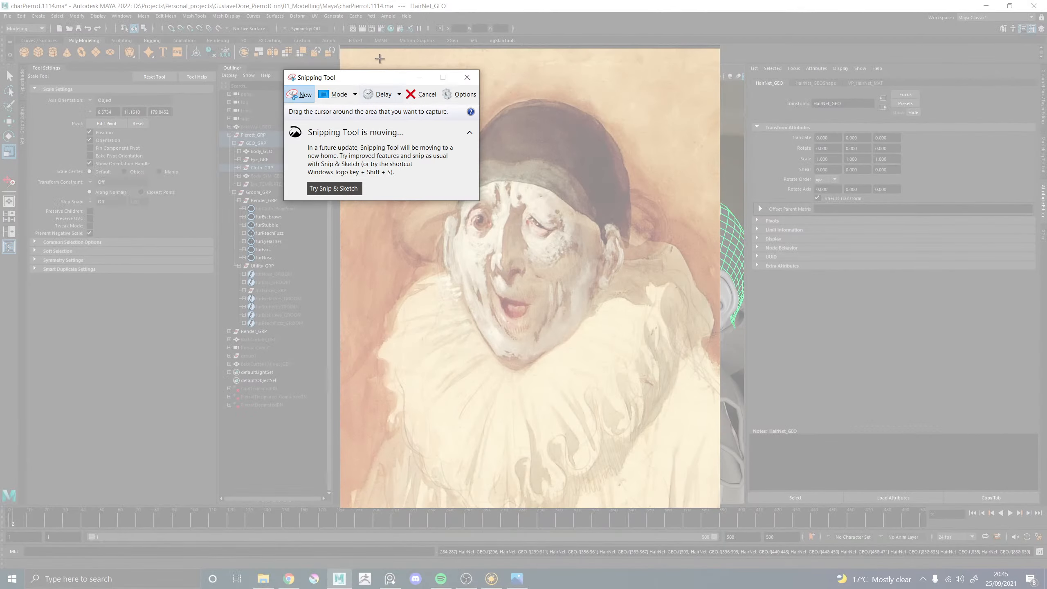
mouse_move(373, 55)
left_mouse_down()
mouse_move(663, 352)
mouse_move(705, 380)
left_mouse_up()
right_click_drag(474, 124, 1046, 164)
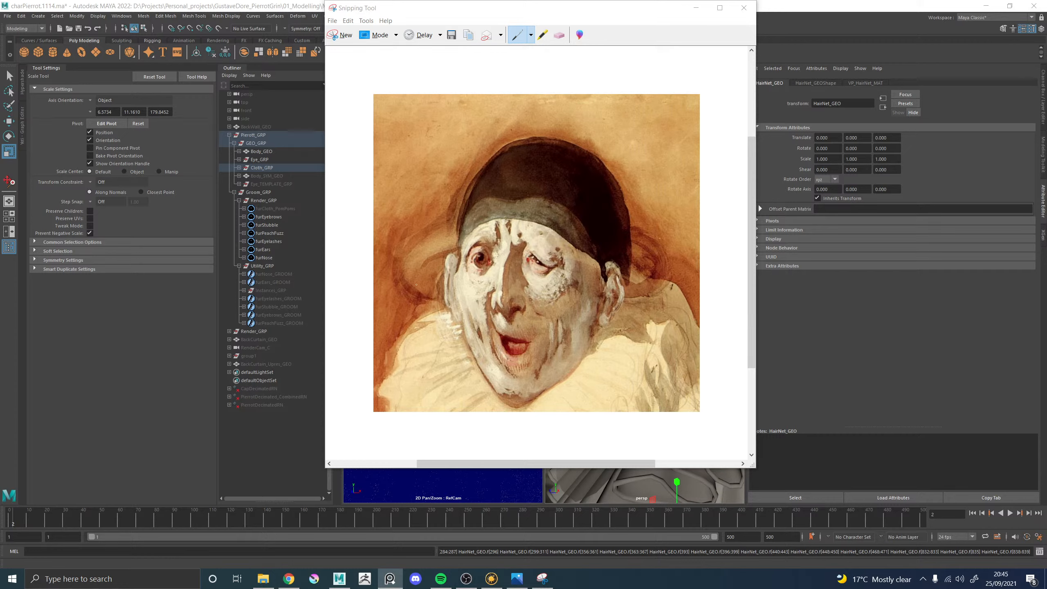
left_click(434, 260)
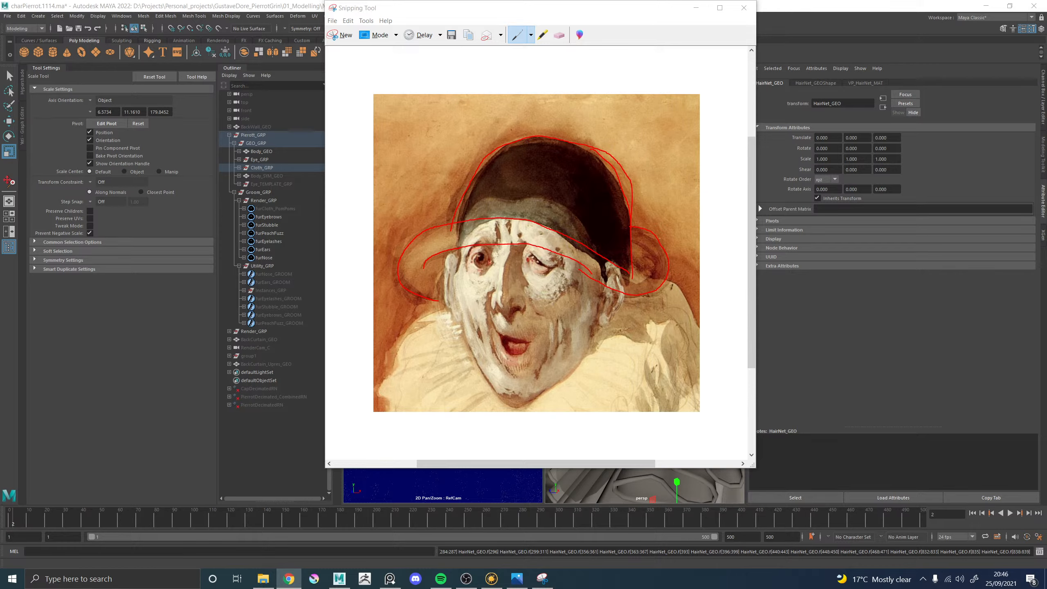
Browse the browser's image results for "pierrot hat" and examine the crown and brim shapes for a hat resembling the painting
left_click_drag(0, 54, 263, 1)
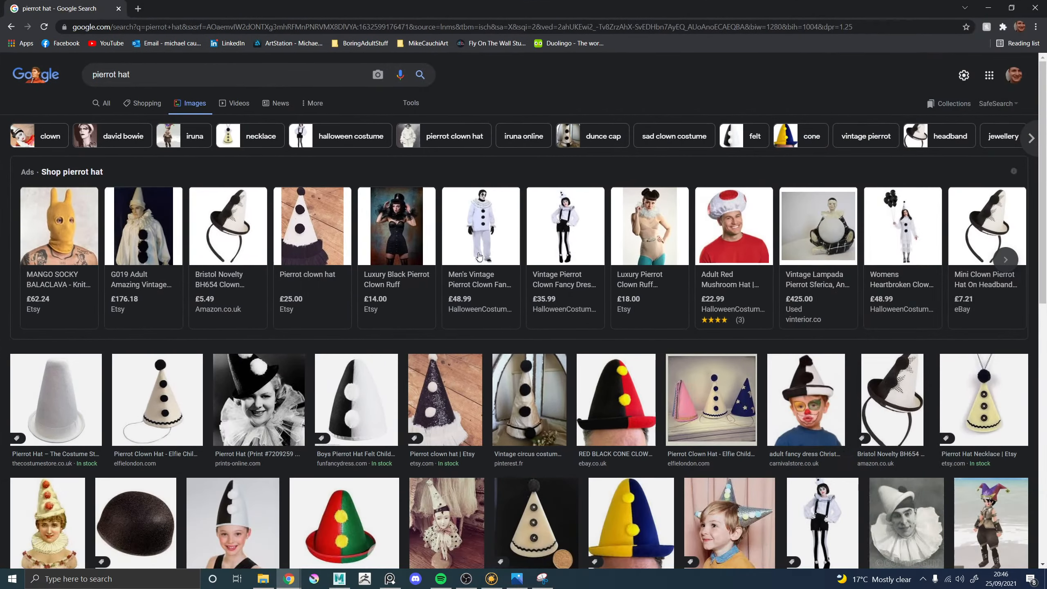
scroll(330, 255, "down", 3)
scroll(330, 255, "down", 2)
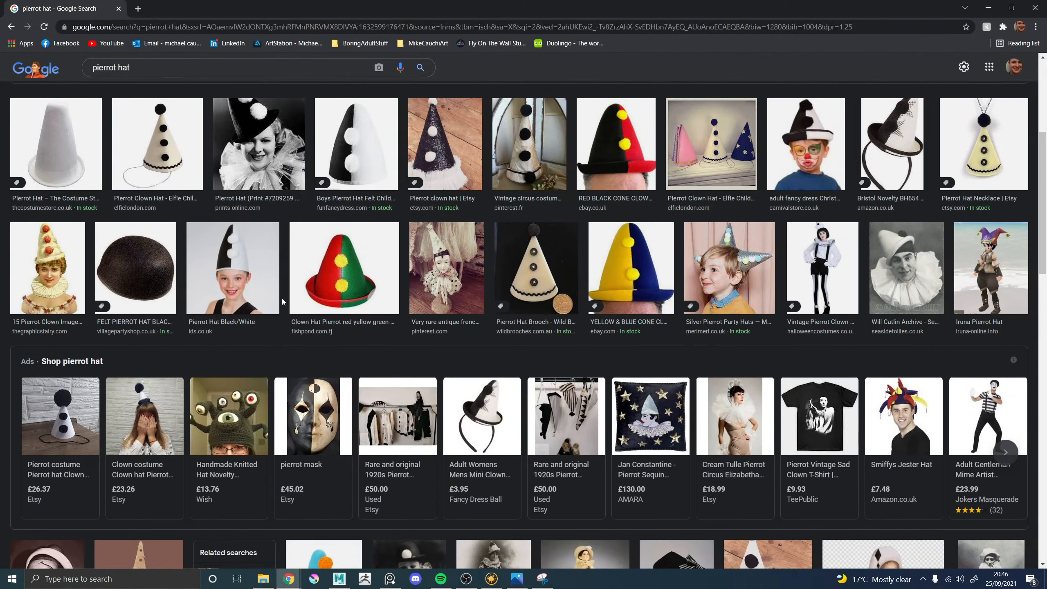
scroll(404, 244, "down", 4)
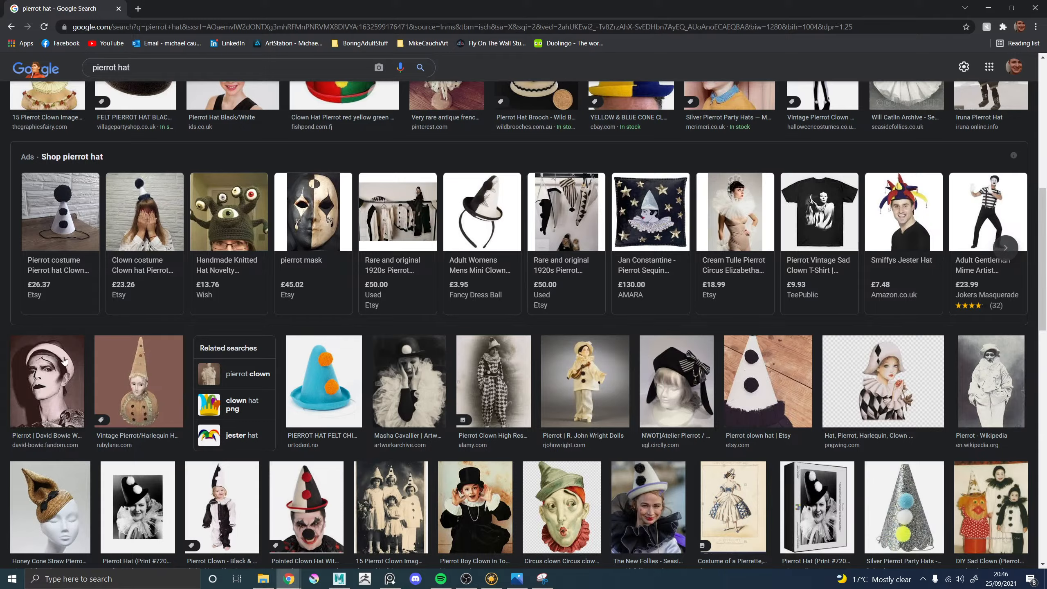
scroll(491, 354, "down", 3)
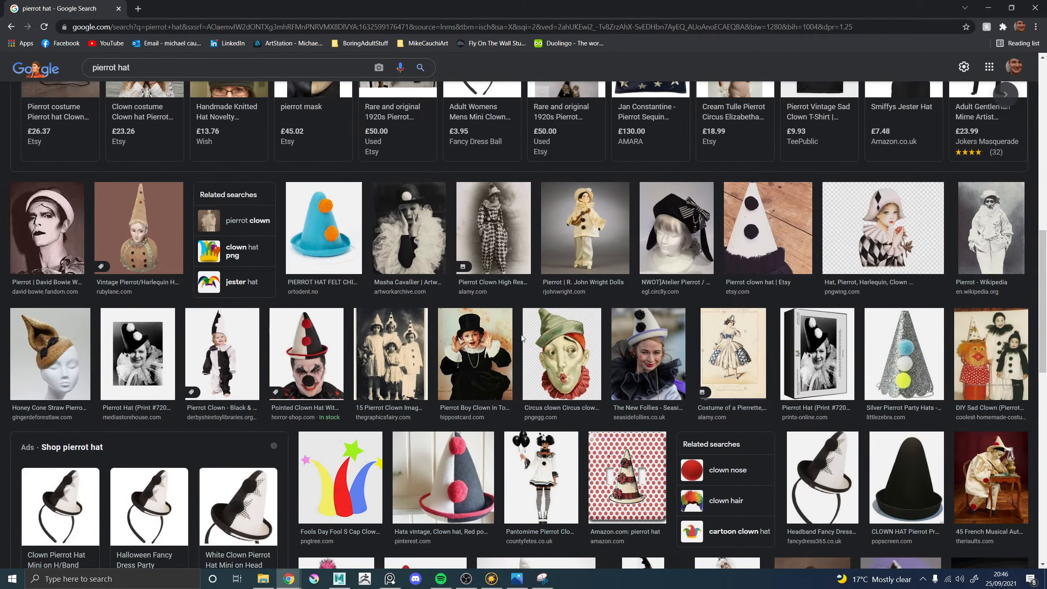
scroll(524, 337, "down", 6)
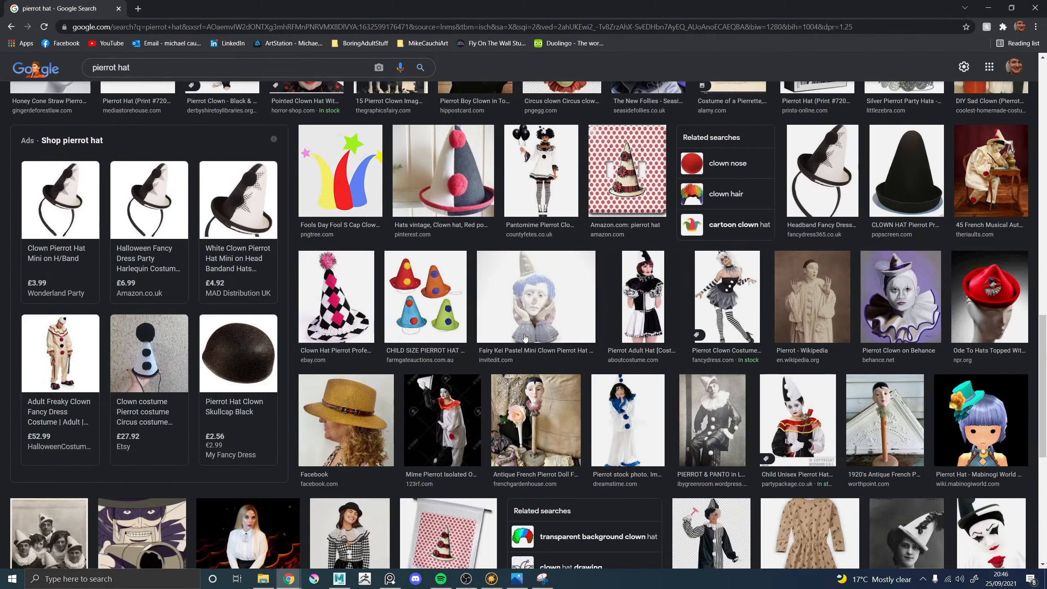
scroll(524, 337, "down", 2)
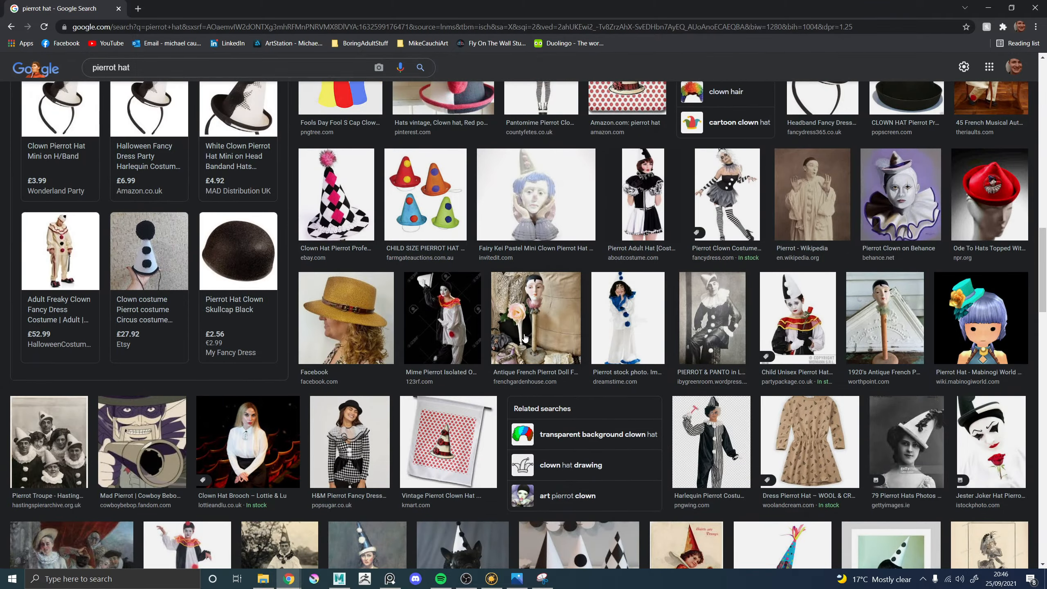
scroll(524, 337, "down", 8)
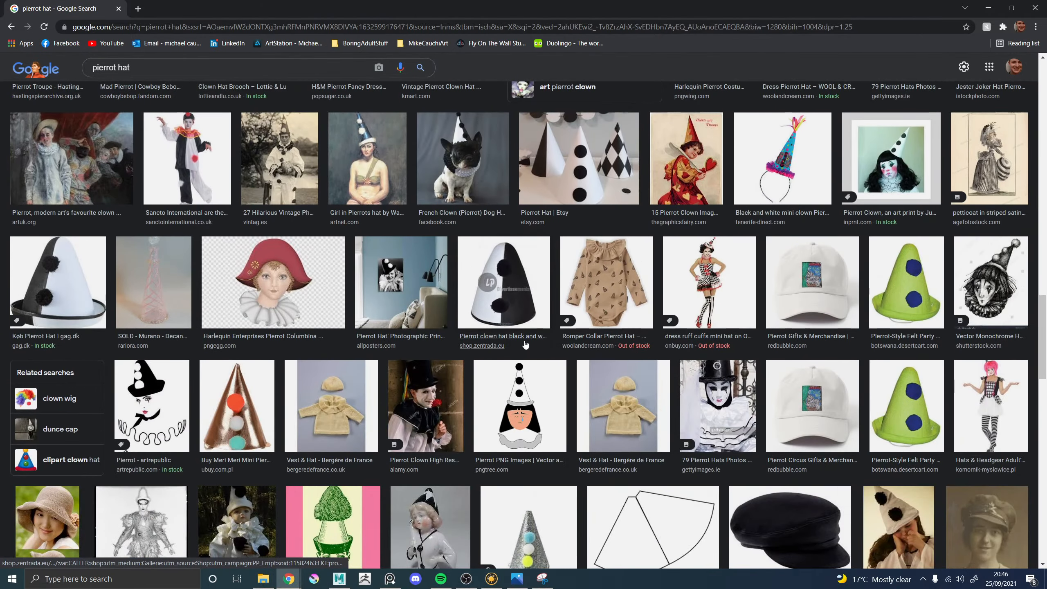
scroll(525, 347, "down", 6)
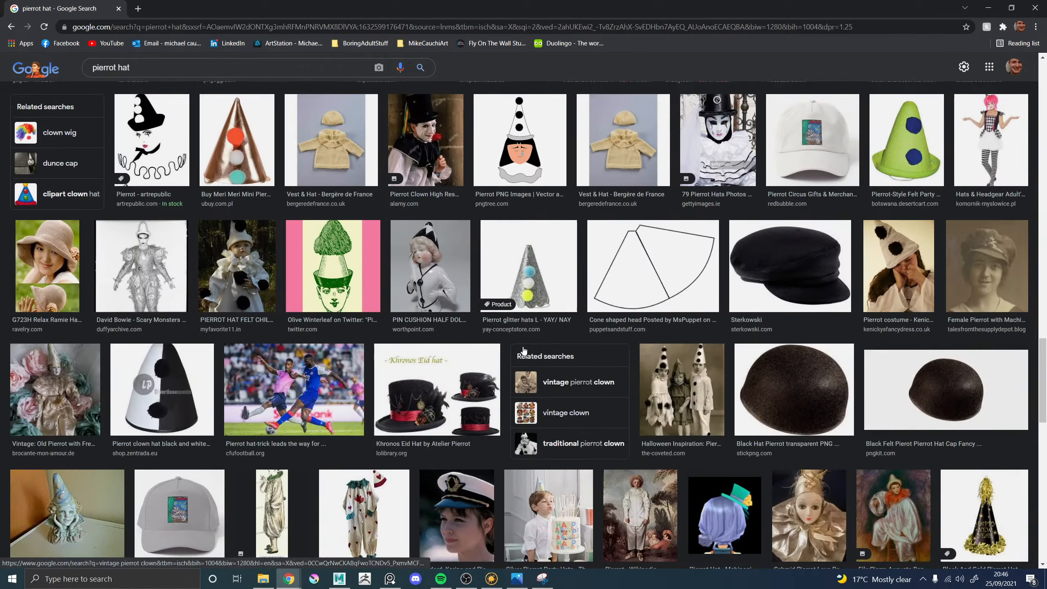
scroll(522, 350, "down", 15)
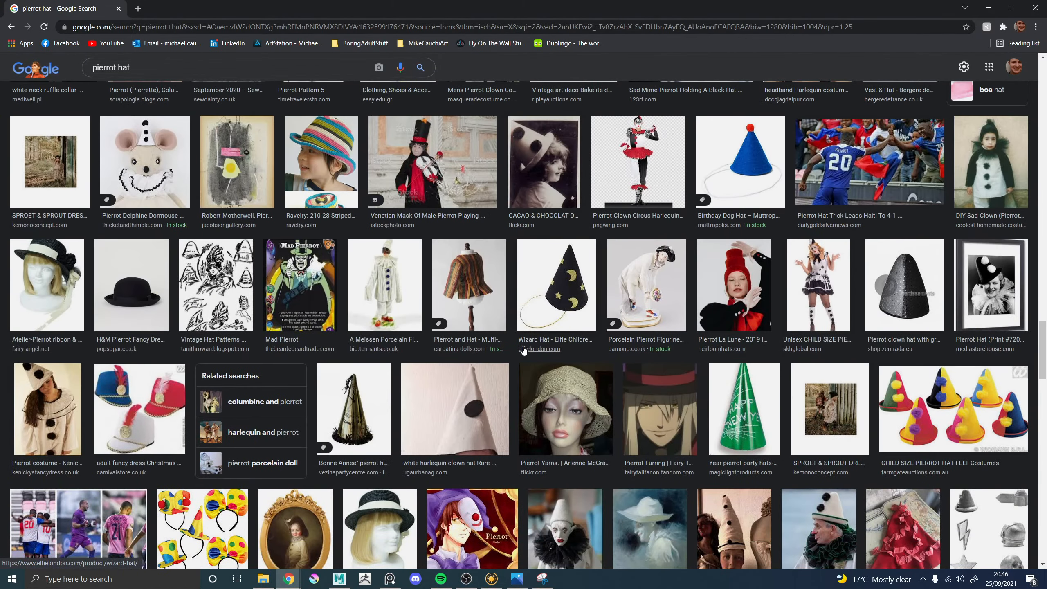
scroll(524, 350, "down", 4)
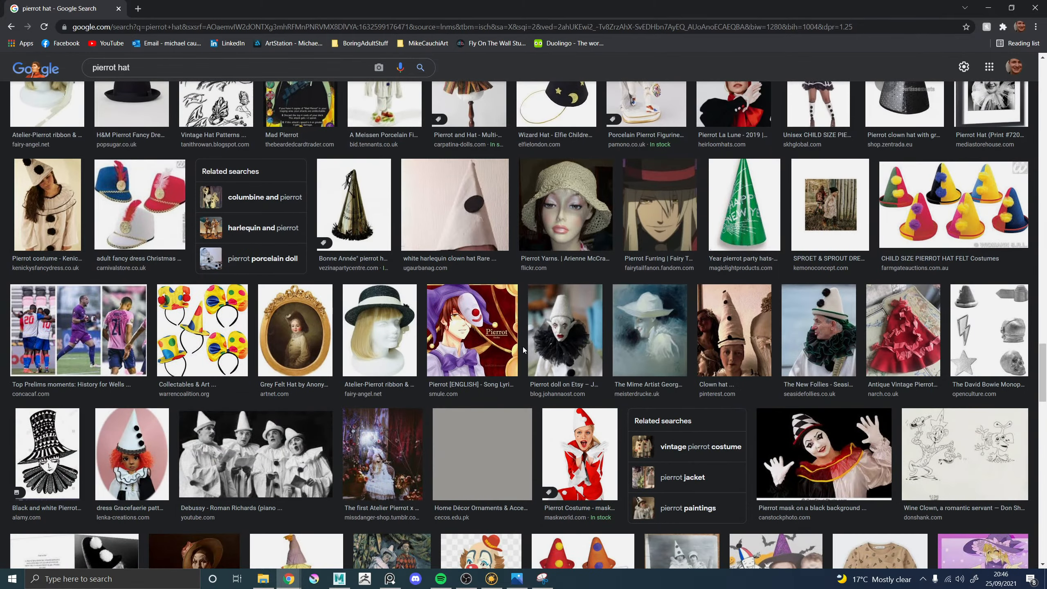
scroll(523, 350, "down", 5)
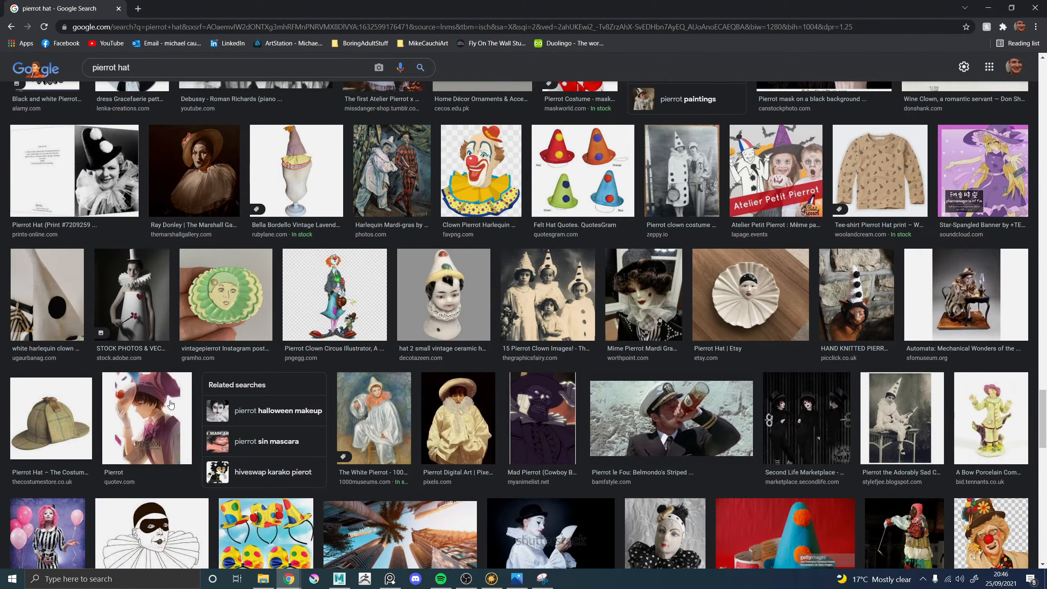
scroll(169, 402, "down", 5)
scroll(366, 380, "down", 3)
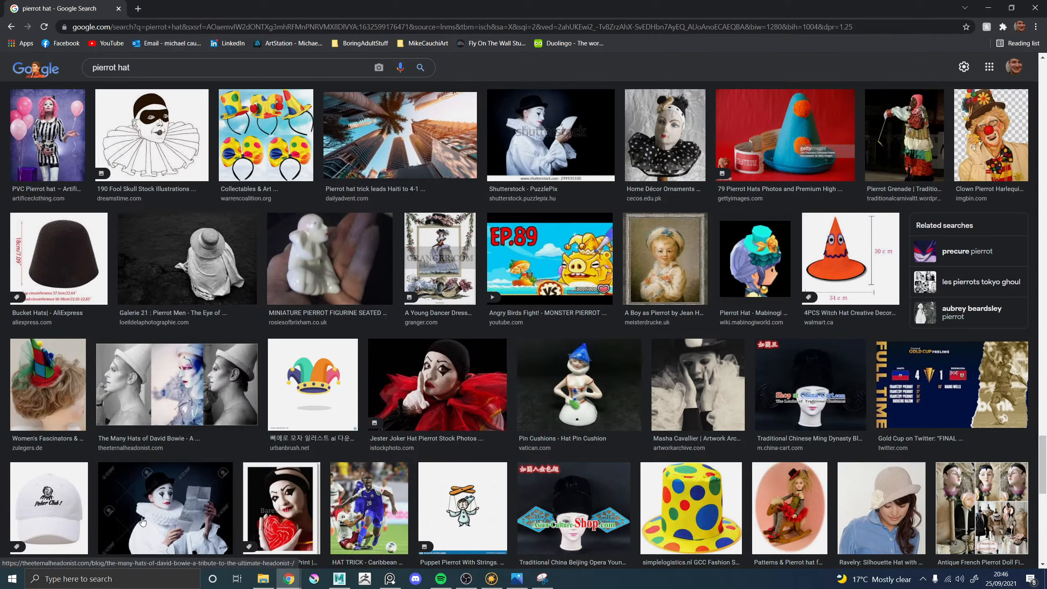
Preview the mime reading a letter, the clown hat icon and the Shutterstock mime to compare their bowler-style hats
left_click(154, 524)
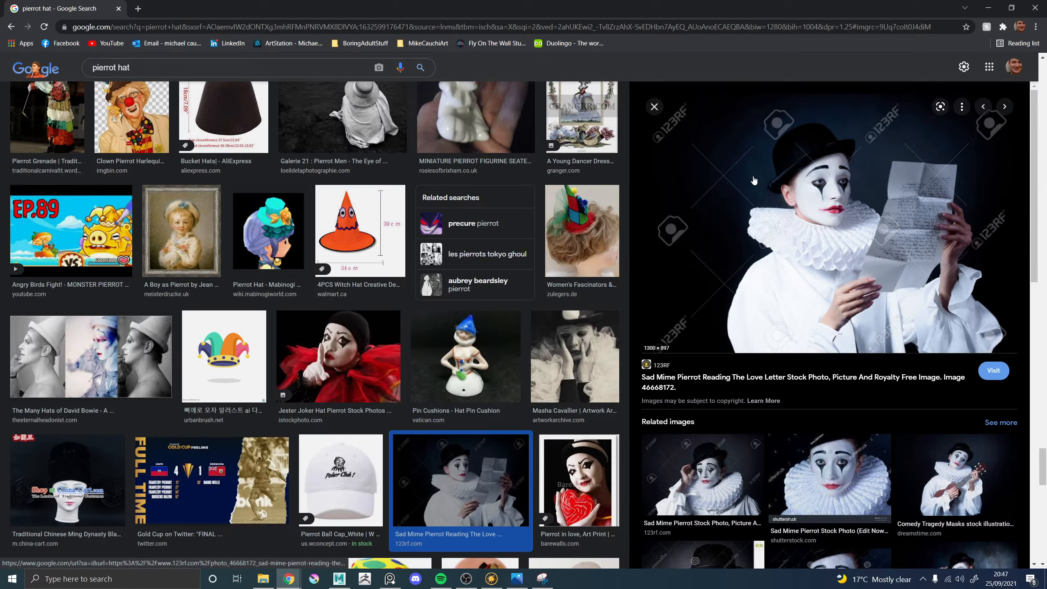
scroll(325, 388, "down", 5)
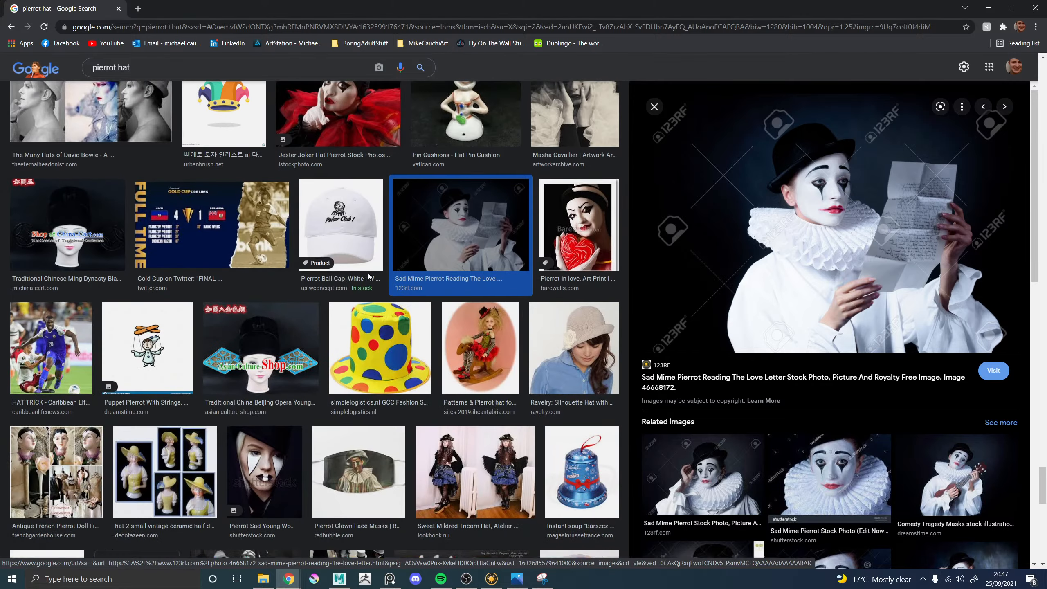
scroll(323, 390, "down", 5)
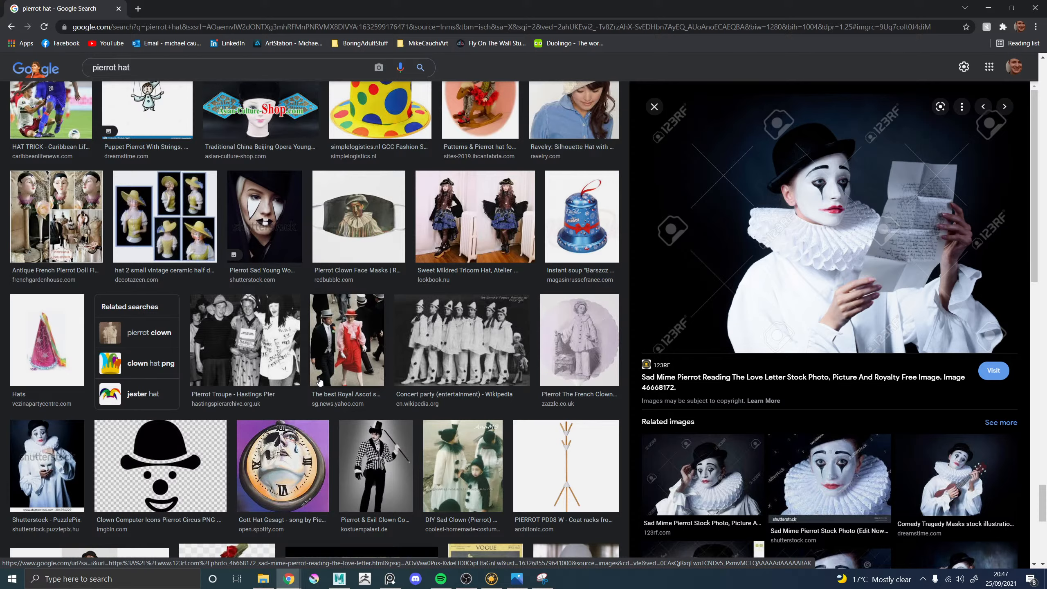
left_click(156, 455)
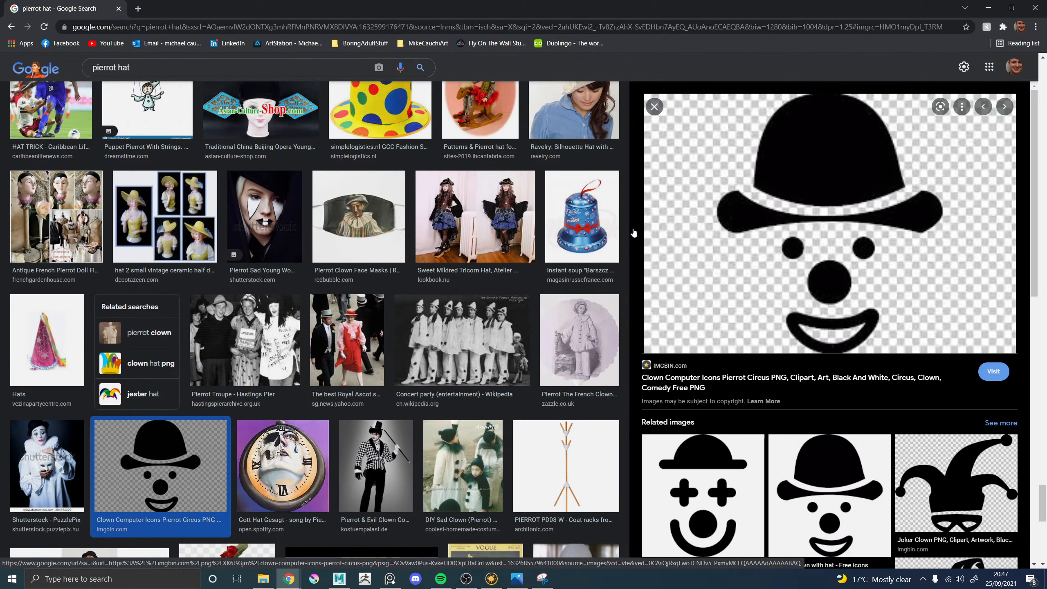
left_click(78, 464)
scroll(354, 316, "down", 7)
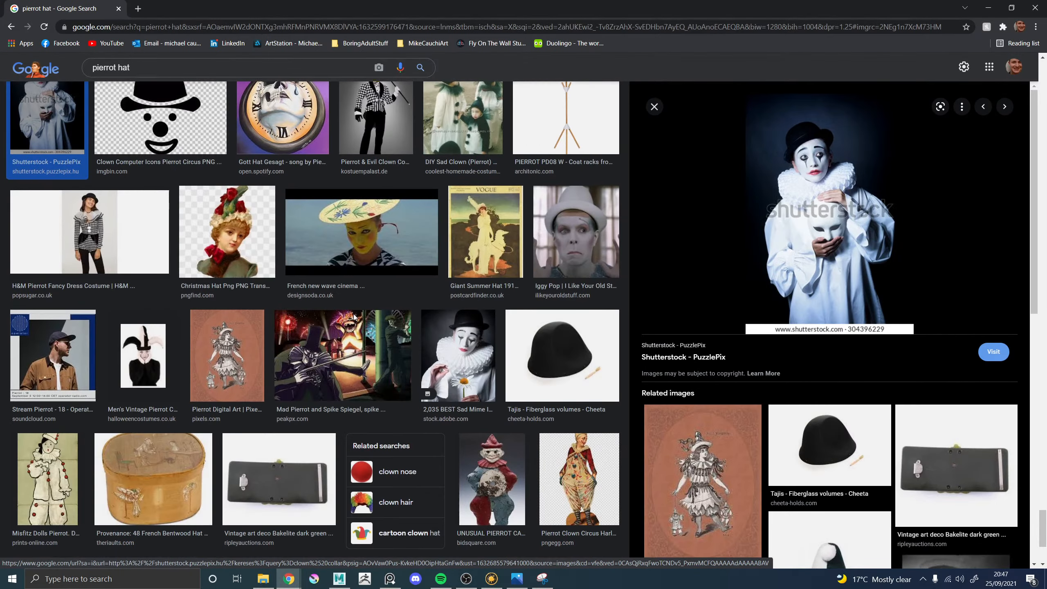
Leave the browser, set the PureRef painting beside the snip, and sketch the head's centre line and skull proportions over it
left_click(1036, 7)
right_click_drag(1046, 181, 722, 154)
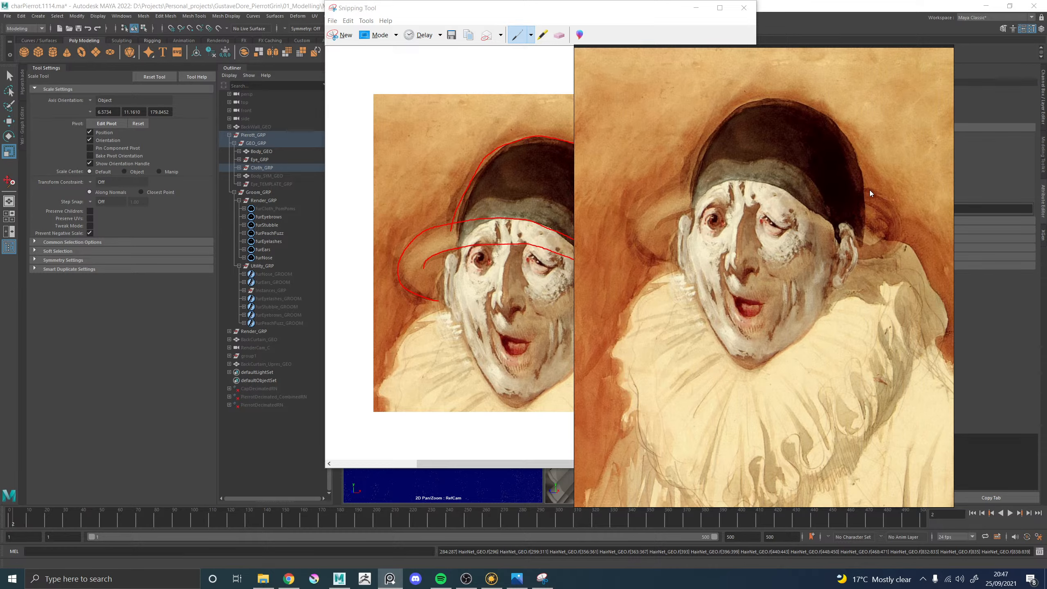
scroll(713, 227, "down", 4)
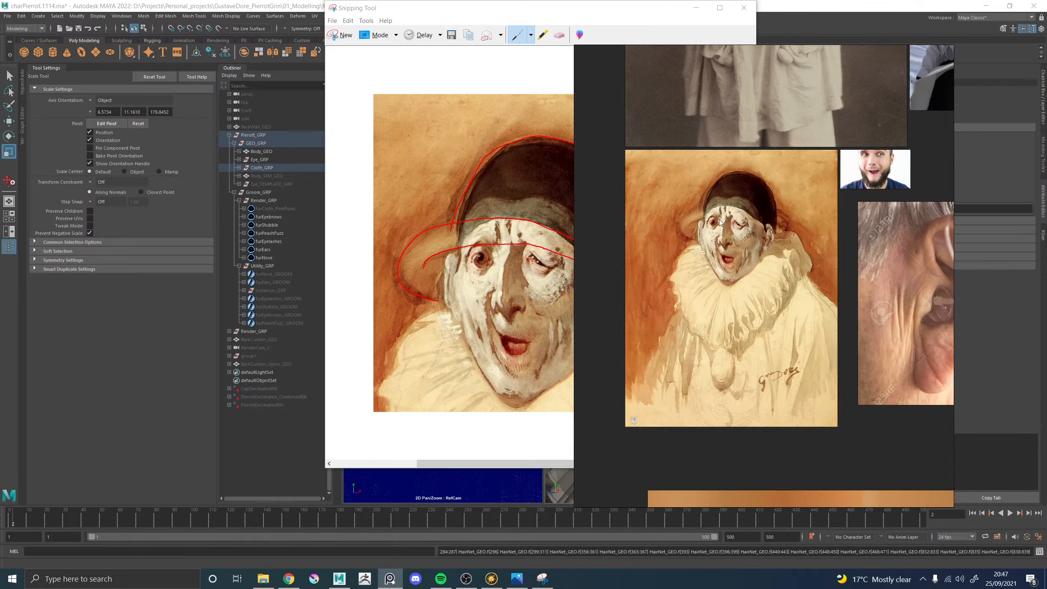
scroll(729, 213, "up", 3)
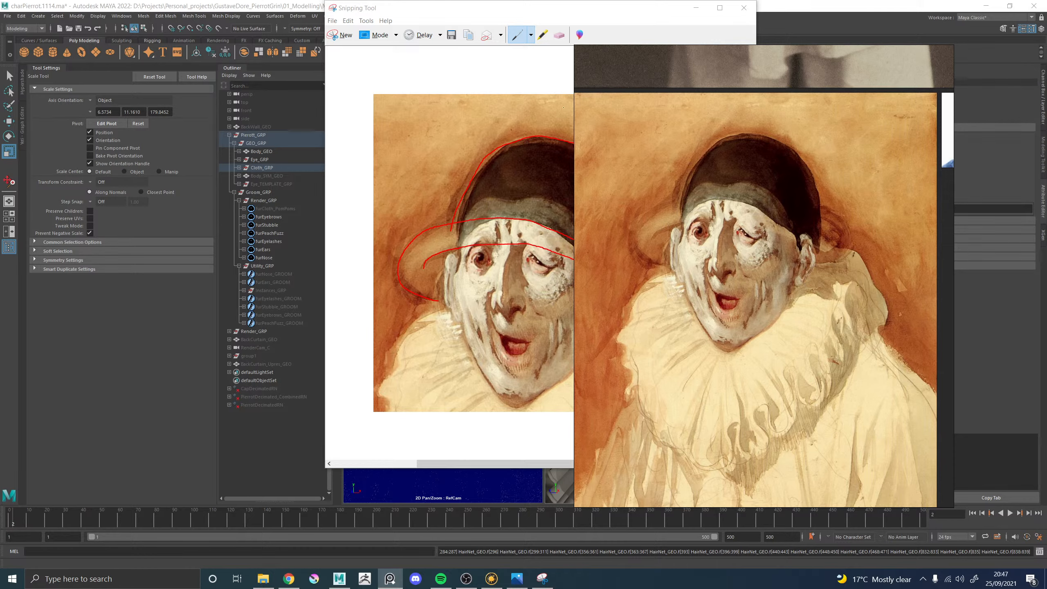
left_click_drag(483, 9, 362, 29)
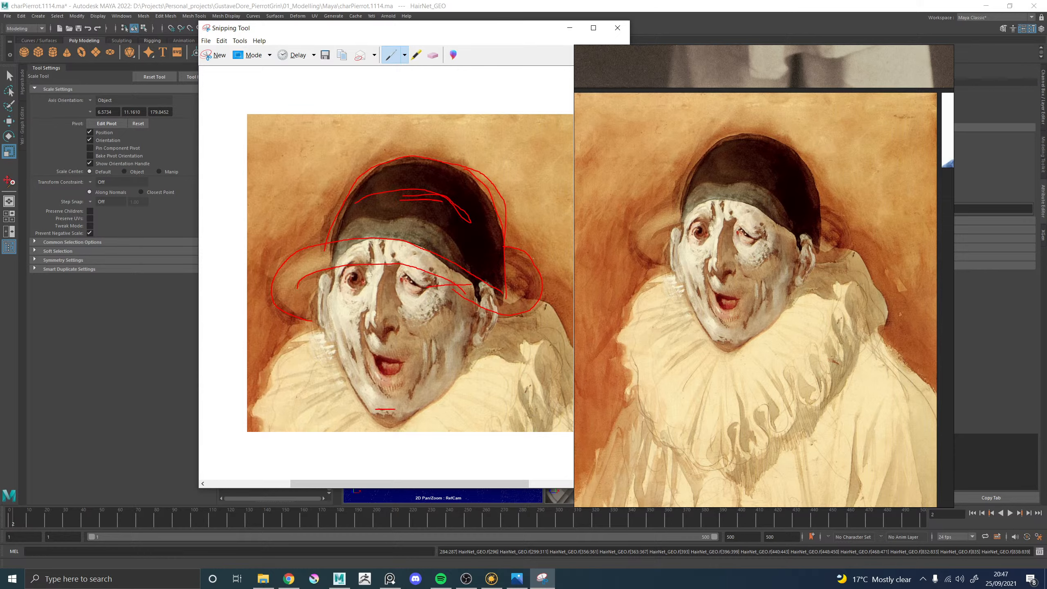
left_click_drag(397, 408, 396, 310)
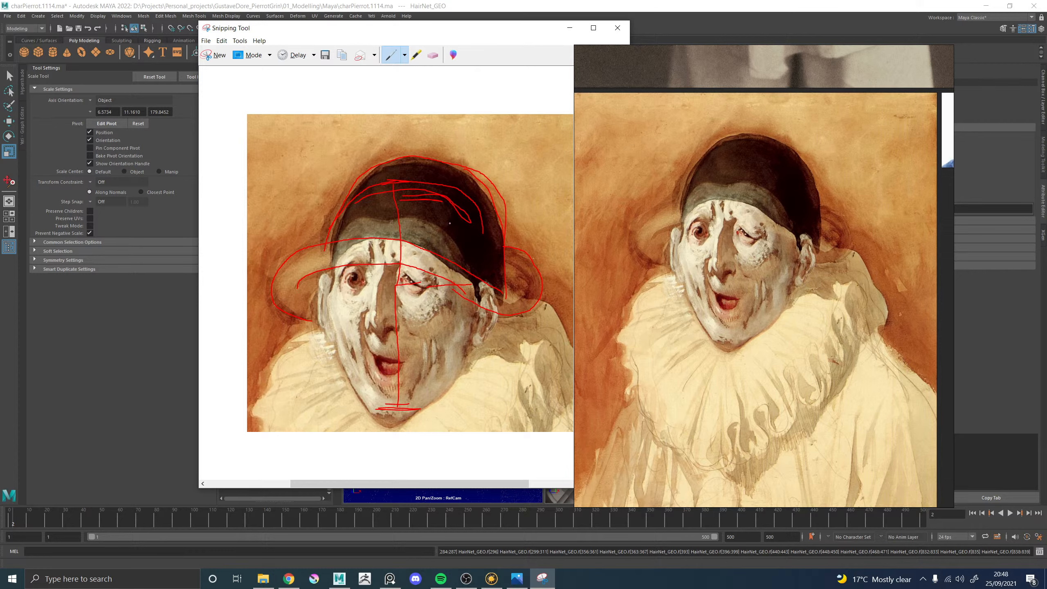
Erase the red sketch lines from the snip, put the reference painting away and close Snipping Tool without saving
left_click(433, 55)
left_click_drag(437, 198, 399, 264)
mouse_move(313, 260)
left_mouse_down()
mouse_move(412, 263)
mouse_move(470, 286)
mouse_move(495, 237)
left_mouse_up()
left_click_drag(412, 293, 396, 371)
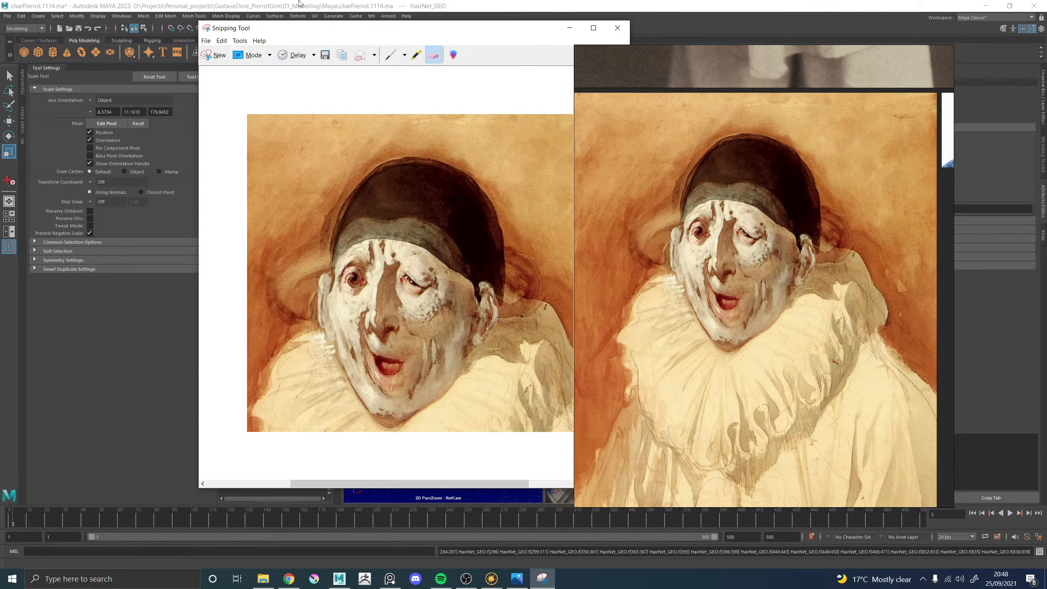
left_click(820, 116)
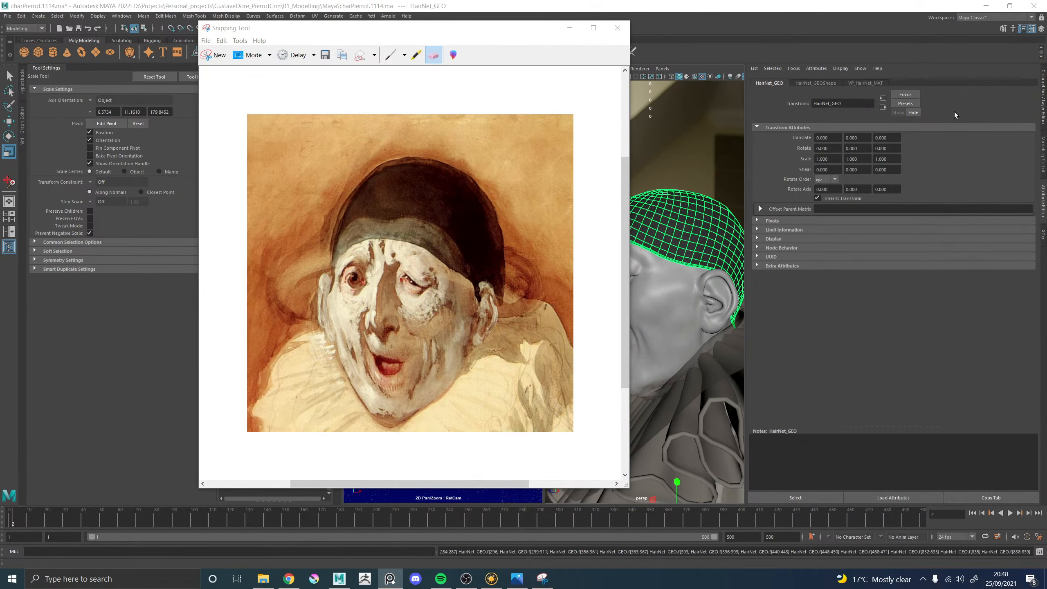
left_click(617, 27)
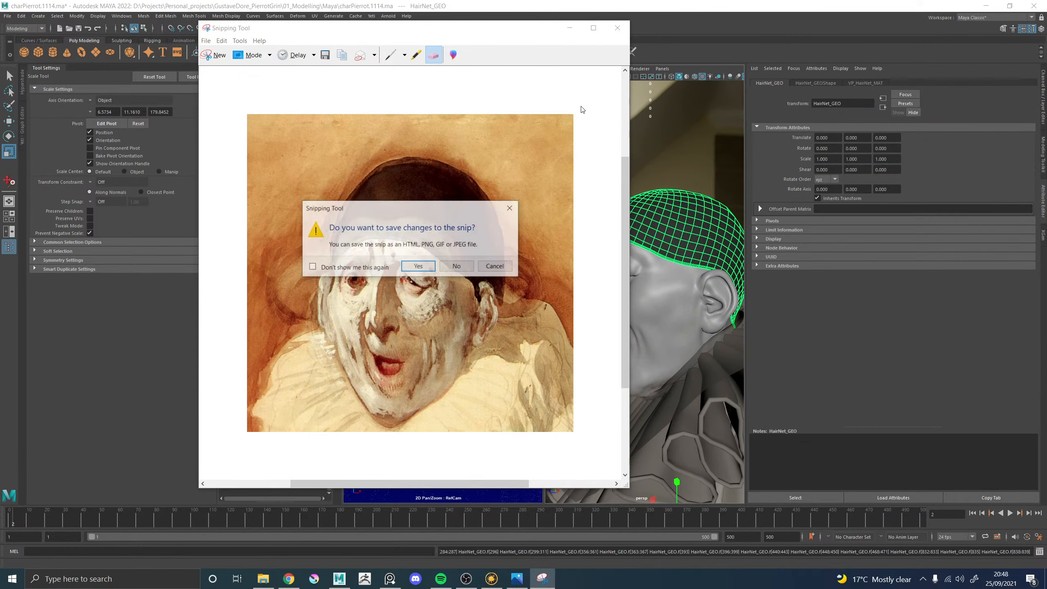
left_click(451, 264)
Collapse the Tool Settings, maximise the perspective view around the character's head and clear the hairnet selection
left_click_drag(672, 256, 719, 256, "alt")
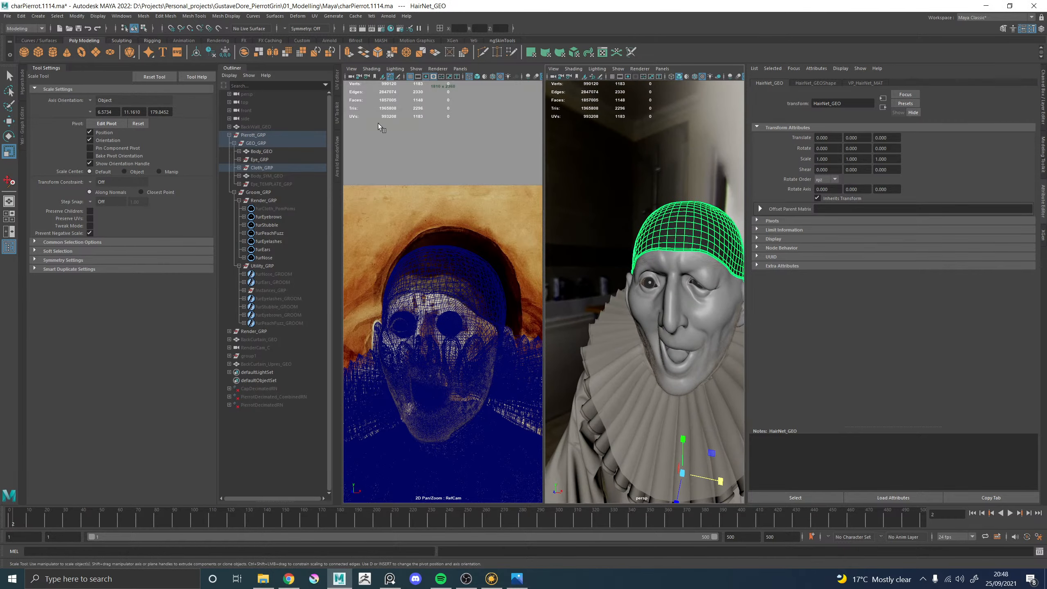
left_click(47, 68)
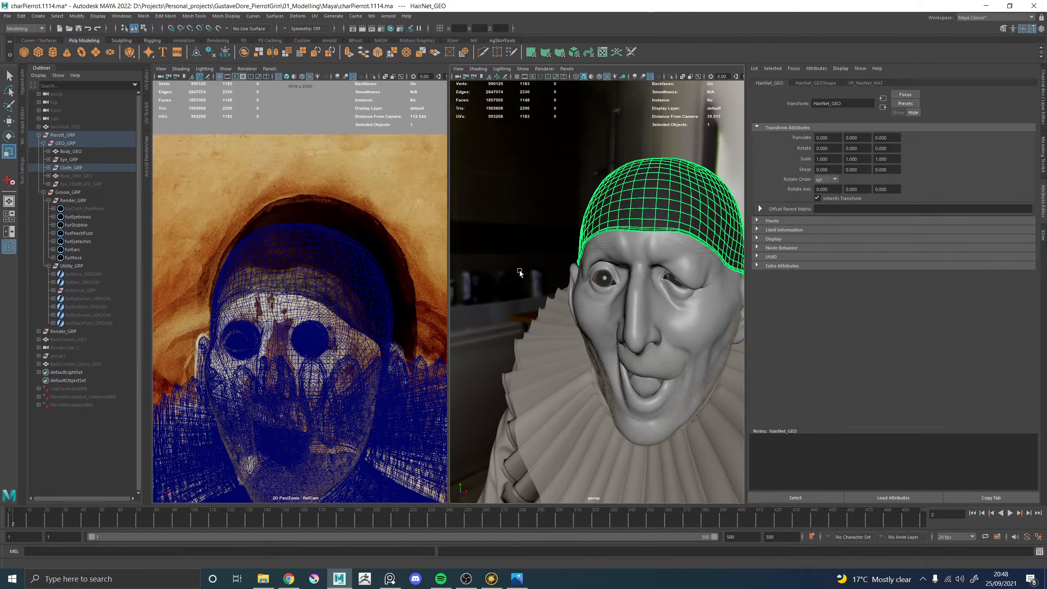
key("space")
right_click_drag(648, 223, 483, 203, "alt")
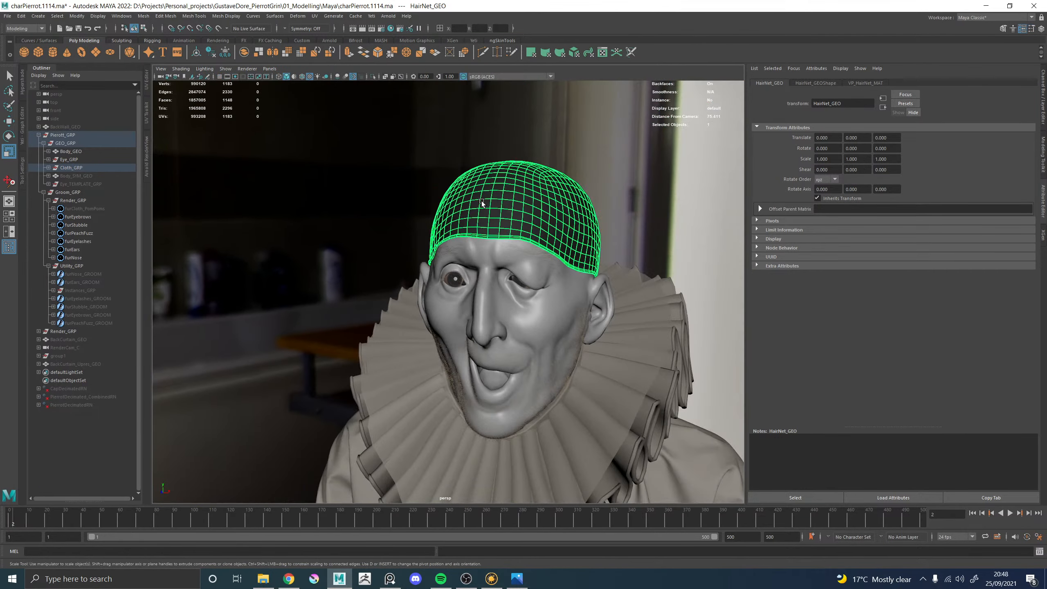
left_click_drag(483, 203, 589, 206, "alt")
right_click_drag(589, 206, 617, 229, "alt")
middle_click_drag(617, 230, 601, 231, "alt")
left_click(600, 231)
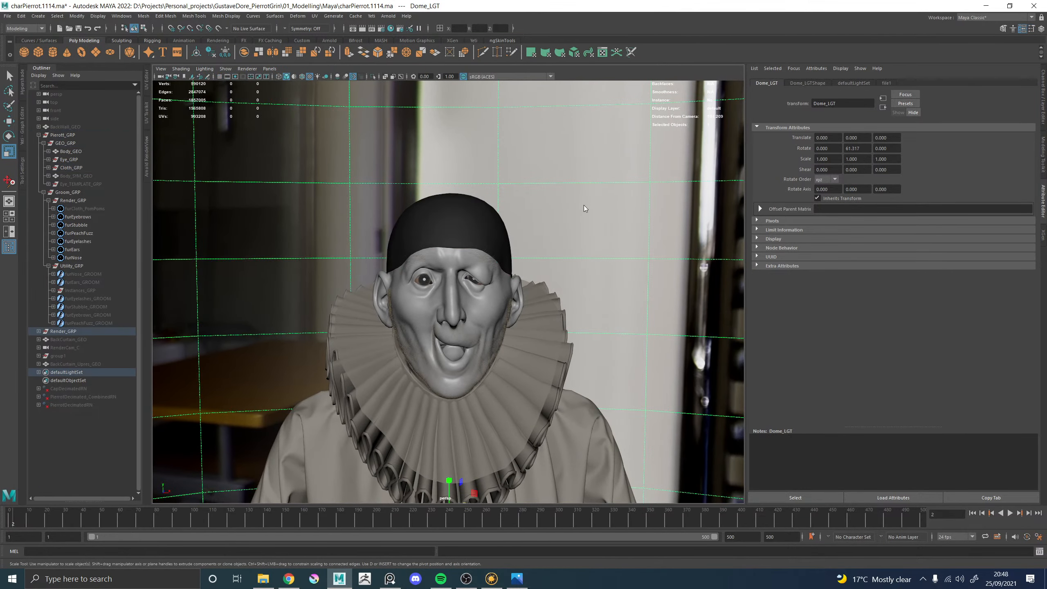
Create a polygon cube at the scene origin and ready it for moving
right_click_drag(583, 205, 582, 231, "shift")
left_click_drag(570, 351, 543, 344, "alt")
key("w")
scroll(542, 346, "down", 5)
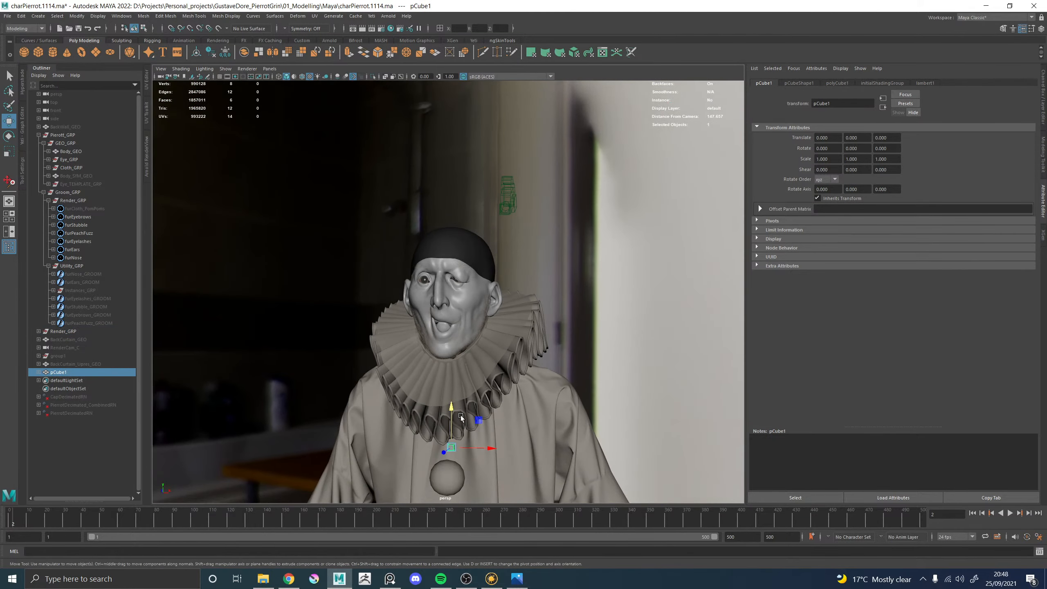
Raise the cube onto the skull, scale it to about 16.9 so it caps the head, and smooth it by one level
left_click_drag(451, 445, 469, 230)
key("r")
right_click_drag(469, 230, 429, 268, "shift")
mouse_move(430, 267)
left_mouse_down("alt")
mouse_move(450, 304)
mouse_move(457, 271)
mouse_move(441, 268)
left_mouse_up("alt")
key("q")
right_click_drag(441, 268, 516, 278, "alt")
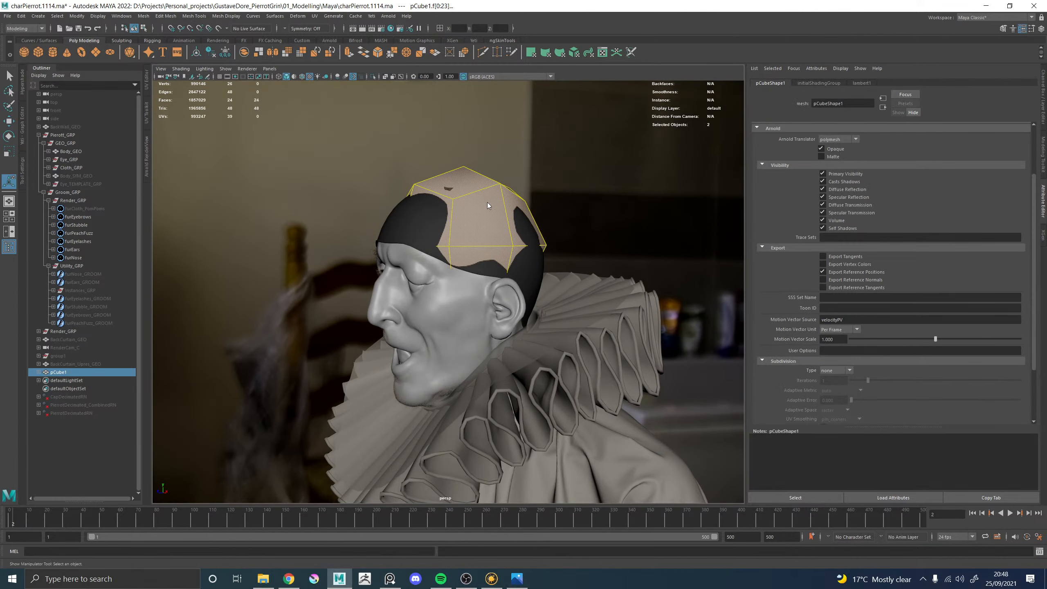
Delete the faces forming the lower half of the smoothed cube, leaving an open cap
right_click_drag(488, 203, 488, 228)
left_click(499, 256)
double_click(518, 258, "shift")
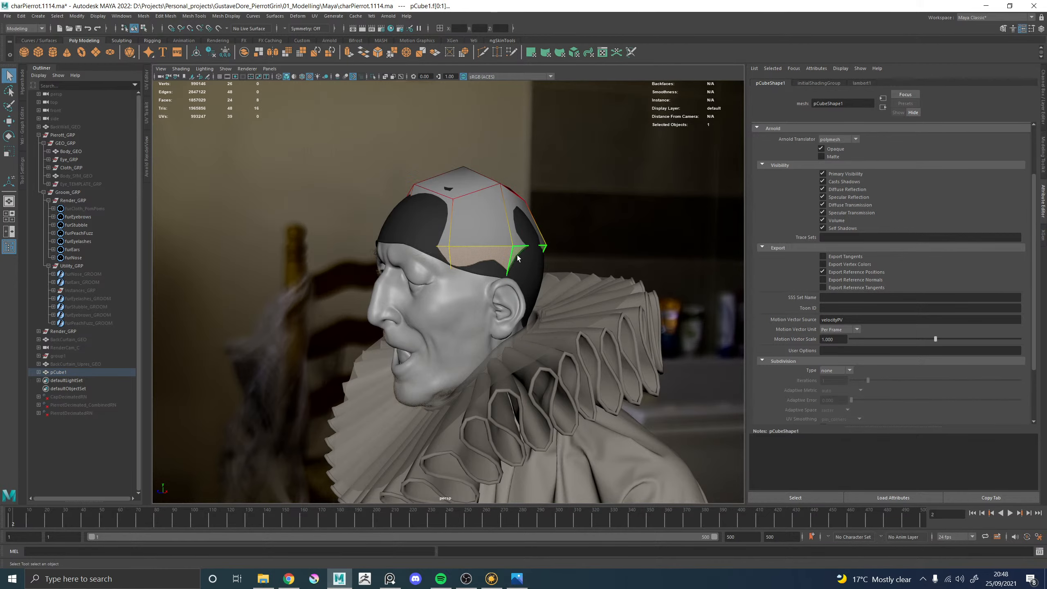
key("Delete")
Move, rotate and scale the cap's open border edge loop so it slopes down toward the back of the head
double_click(486, 239)
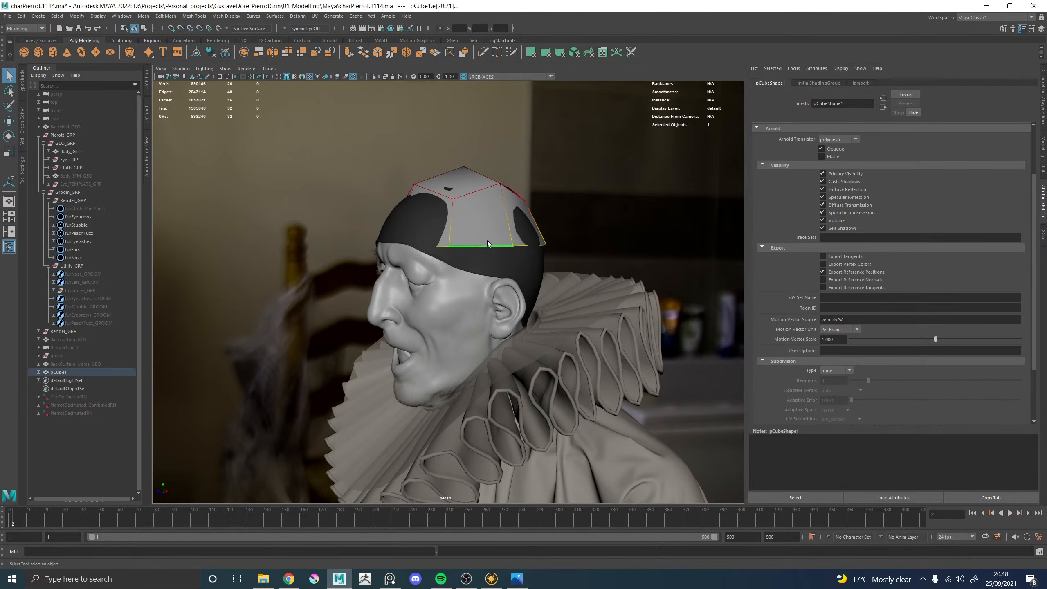
left_click_drag(487, 240, 441, 254, "alt")
key("w")
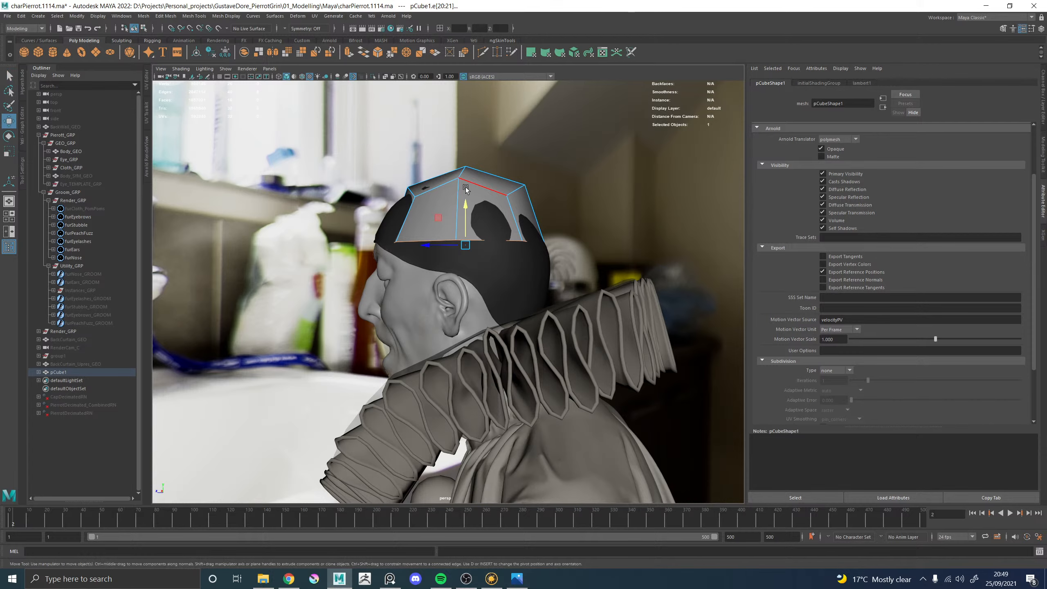
left_click_drag(466, 218, 509, 250)
key("r")
key("w")
key("e")
key("ctrl+z")
left_click_drag(437, 272, 486, 273)
key("r")
key("w")
key("r")
left_click_drag(546, 242, 459, 269, "alt")
scroll(469, 237, "up", 4)
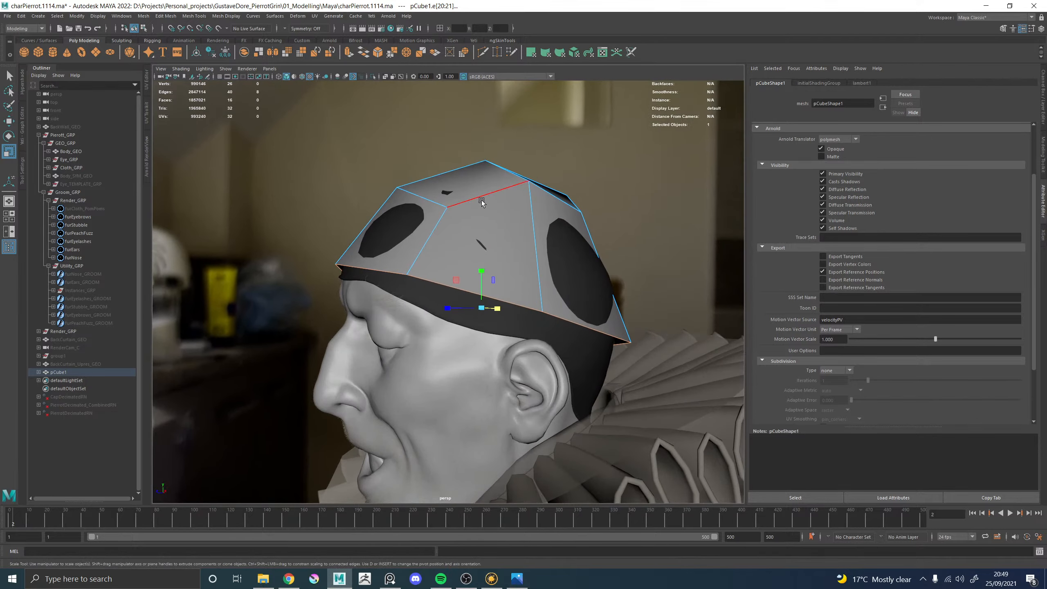
Move the two upper front edges of the cap to round out the shape above the forehead
right_click(482, 200)
left_click(420, 205)
left_click_drag(420, 206, 500, 209, "alt")
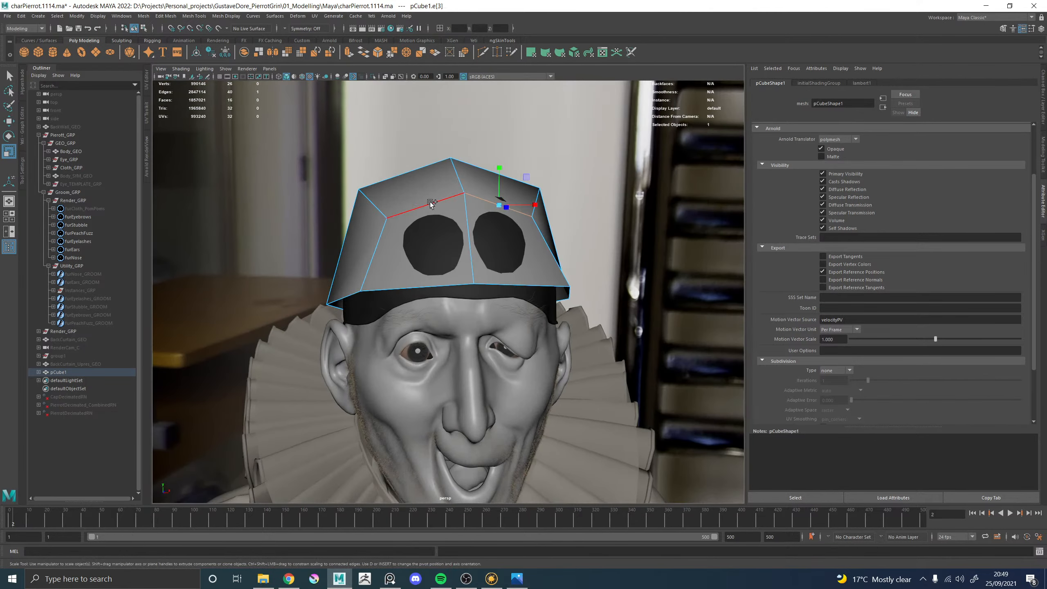
left_click(430, 201, "shift")
key("w")
middle_click_drag(428, 230, 440, 220)
Smooth the cap mesh by another subdivision level
left_click_drag(542, 239, 449, 216, "alt")
left_click(439, 212)
mouse_move(450, 215)
right_mouse_down()
mouse_move(468, 188)
mouse_move(440, 234)
right_mouse_up()
left_click_drag(449, 236, 486, 263, "alt")
key("q")
Select faces around the sides and back of the cap and push them outward over the hairnet with soft selection
left_click(536, 235)
left_click(336, 283, "shift")
left_click(549, 269, "shift")
left_click_drag(593, 266, 523, 268, "alt")
left_click(488, 271, "shift")
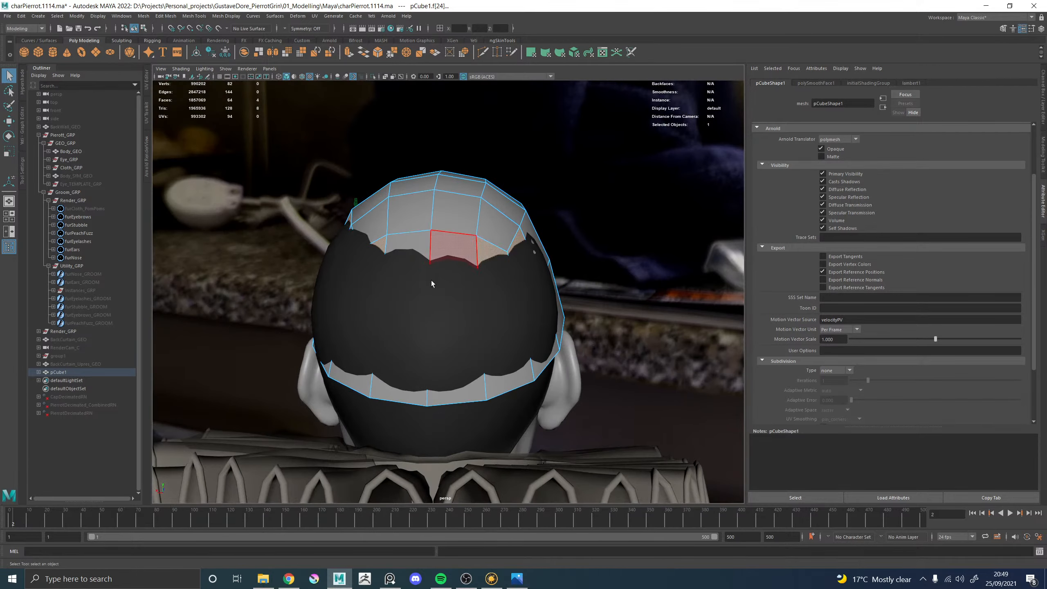
key("b")
left_click_drag(429, 275, 563, 272)
key("w")
middle_click_drag(459, 267, 482, 270, "ctrl")
left_click_drag(421, 280, 579, 266, "alt")
Select the edge loop around the middle of the cap and adjust its scale
right_click_drag(518, 260, 594, 176)
left_click(594, 177)
left_click_drag(474, 262, 532, 250, "alt")
left_click(532, 249)
right_click_drag(528, 252, 529, 221)
left_click_drag(529, 223, 470, 248, "alt")
double_click(508, 234)
key("r")
left_click_drag(565, 290, 533, 261, "alt")
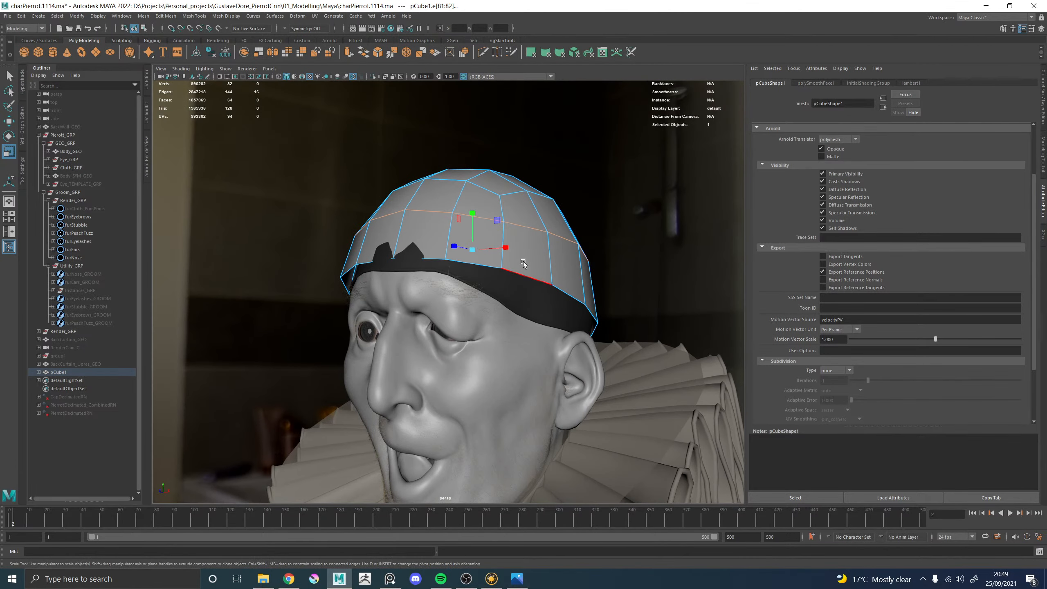
Extrude the cap's open border edges outward and slightly down to start the hat's brim
double_click(524, 275)
right_click_drag(524, 273, 521, 292, "shift")
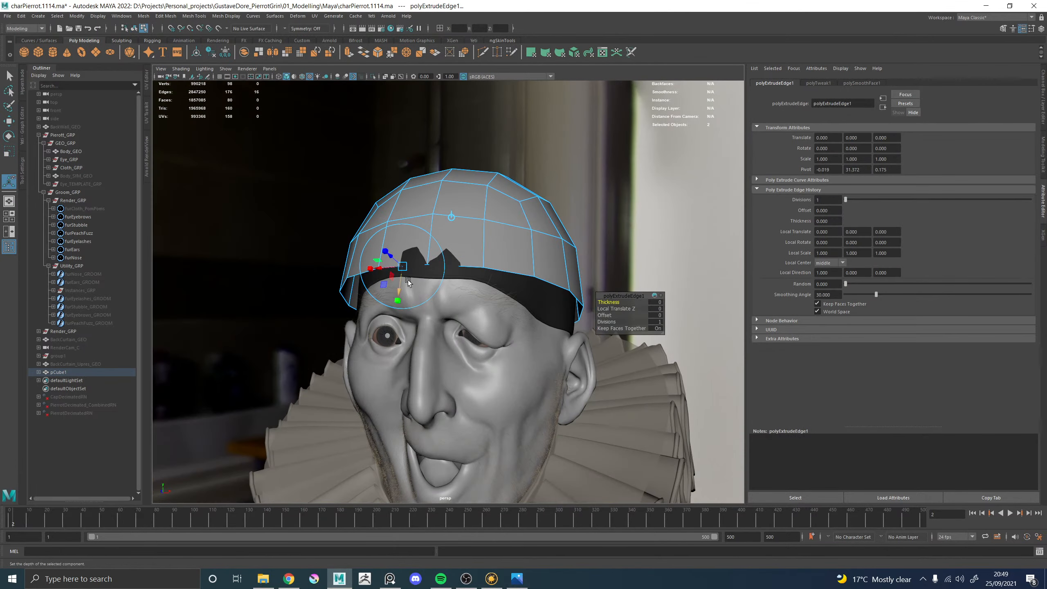
left_click_drag(399, 285, 396, 306)
left_click_drag(470, 297, 381, 294, "alt")
left_click_drag(315, 283, 304, 279)
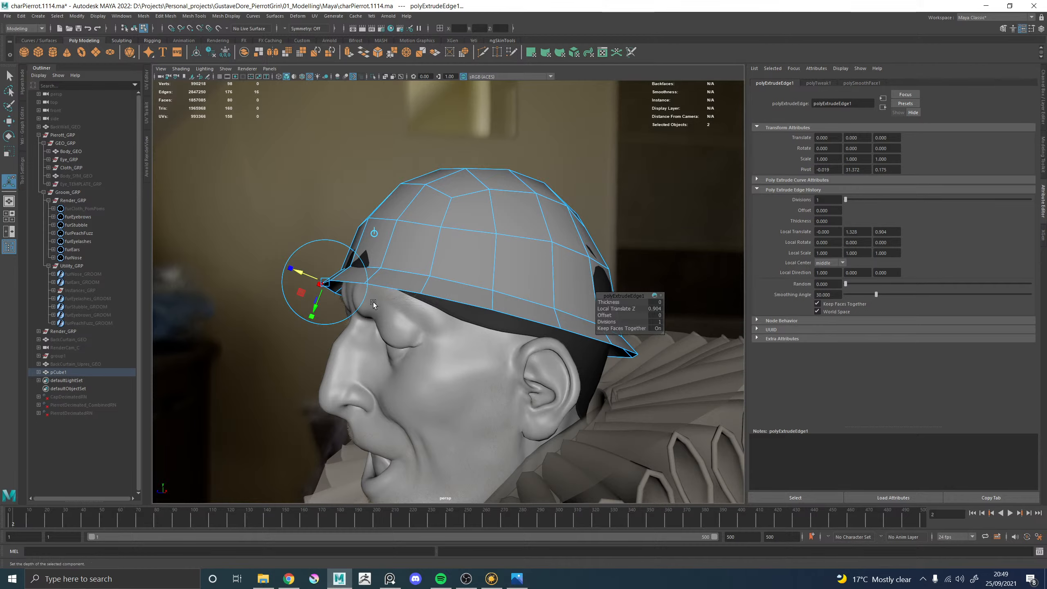
Extrude the brim's outer border edges three more times, flaring the brim outward and curling its rim upward
key("ctrl+e")
left_click_drag(306, 295, 476, 298)
left_click(478, 300)
key("ctrl+e")
middle_click_drag(499, 296, 415, 296, "alt")
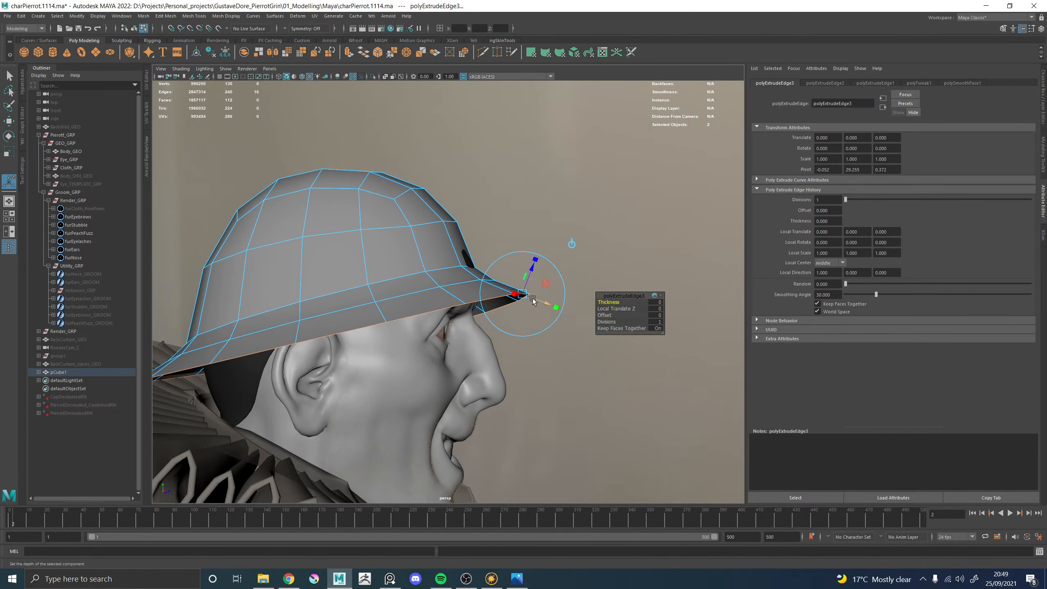
left_click_drag(537, 300, 424, 263)
key("ctrl+e")
left_click_drag(435, 263, 541, 303, "alt")
Pull the faces on both sides of the brim inward toward the head with soft selection and clear the selection
right_click_drag(540, 303, 540, 325)
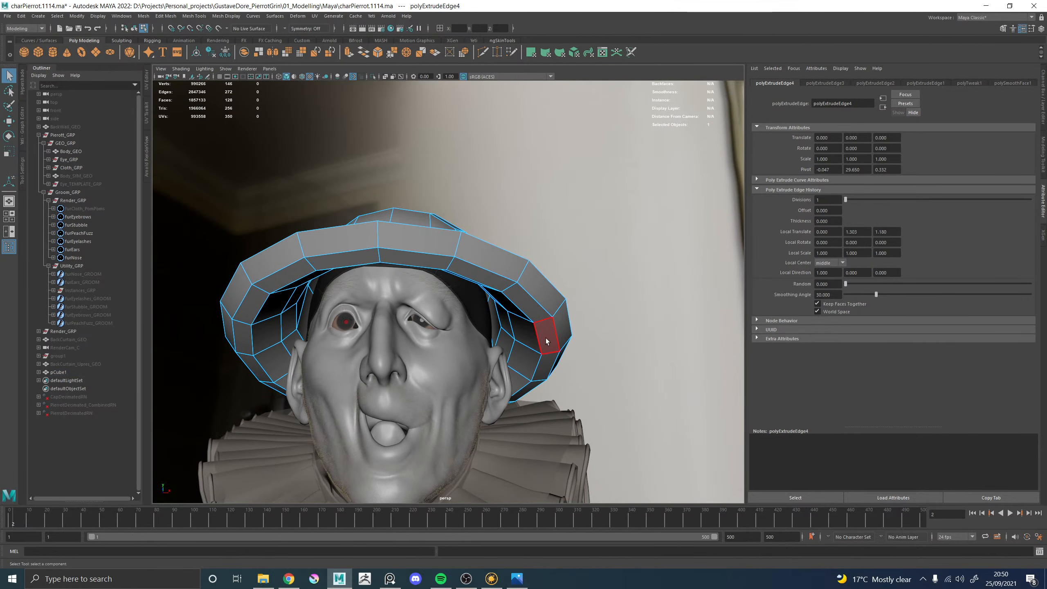
left_click(543, 344)
left_click_drag(543, 344, 343, 353, "alt")
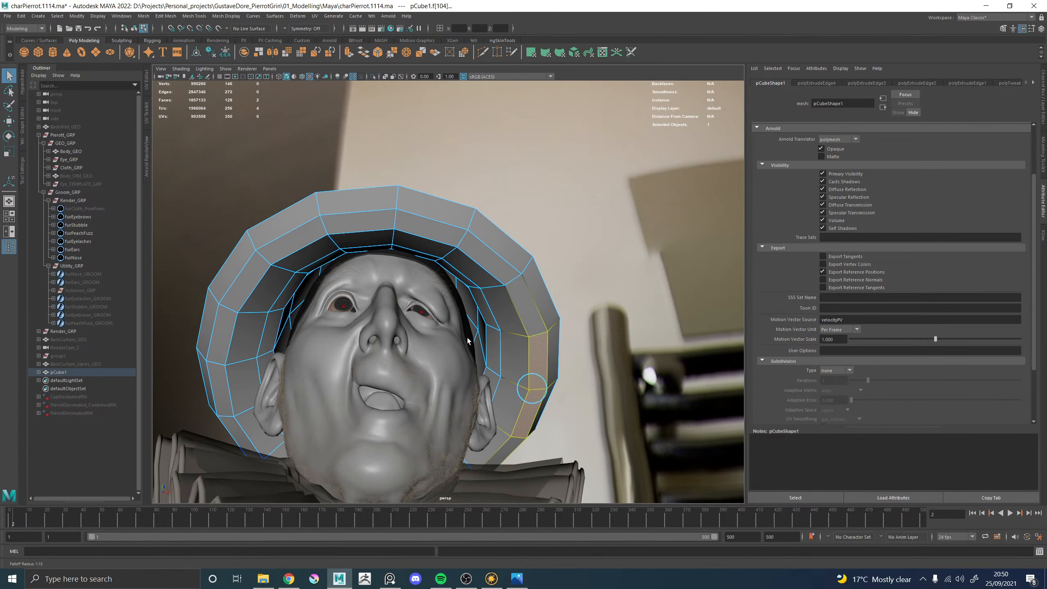
left_click_drag(468, 341, 561, 342)
key("w")
left_click_drag(571, 388, 540, 389)
left_click(223, 352)
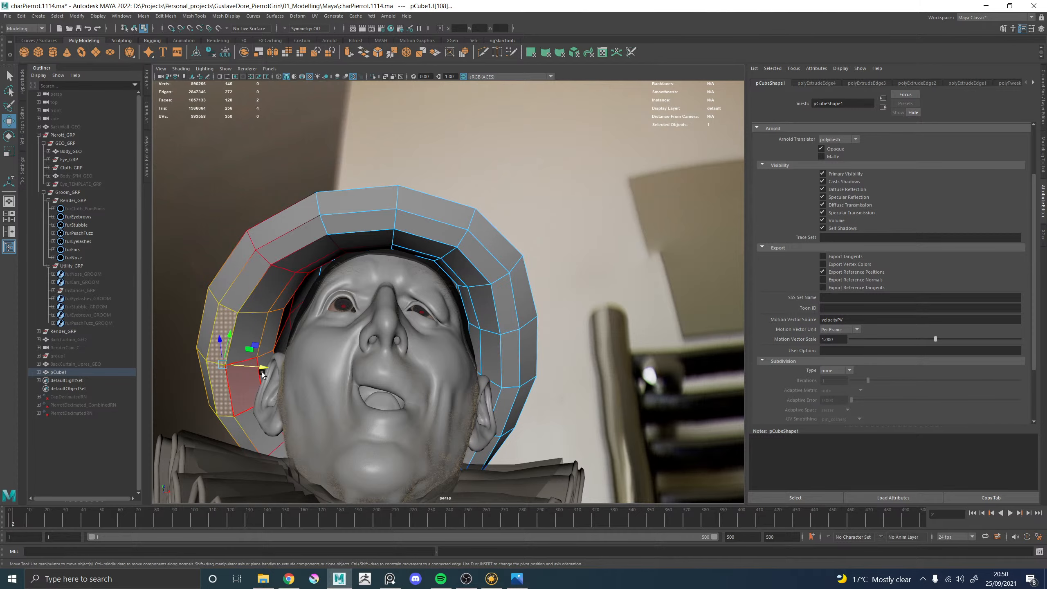
left_click_drag(266, 362, 298, 369)
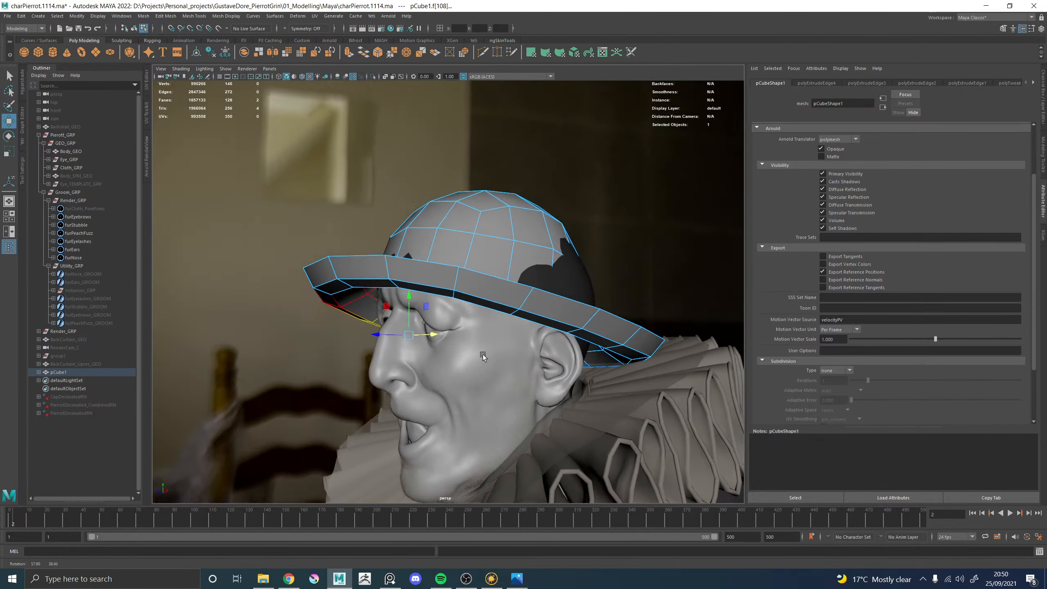
left_click(577, 214)
scroll(556, 296, "up", 3)
middle_click_drag(557, 296, 388, 315, "alt")
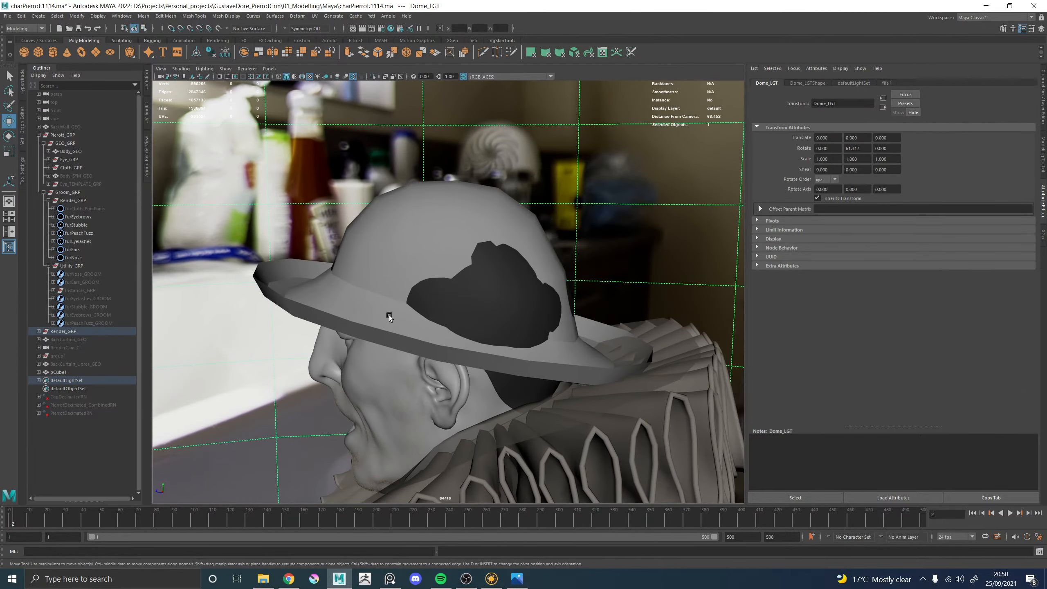
left_click_drag(388, 315, 465, 276, "alt")
Try smoothing the whole hat mesh, inspect it from several sides and undo the smoothing
left_click(493, 269)
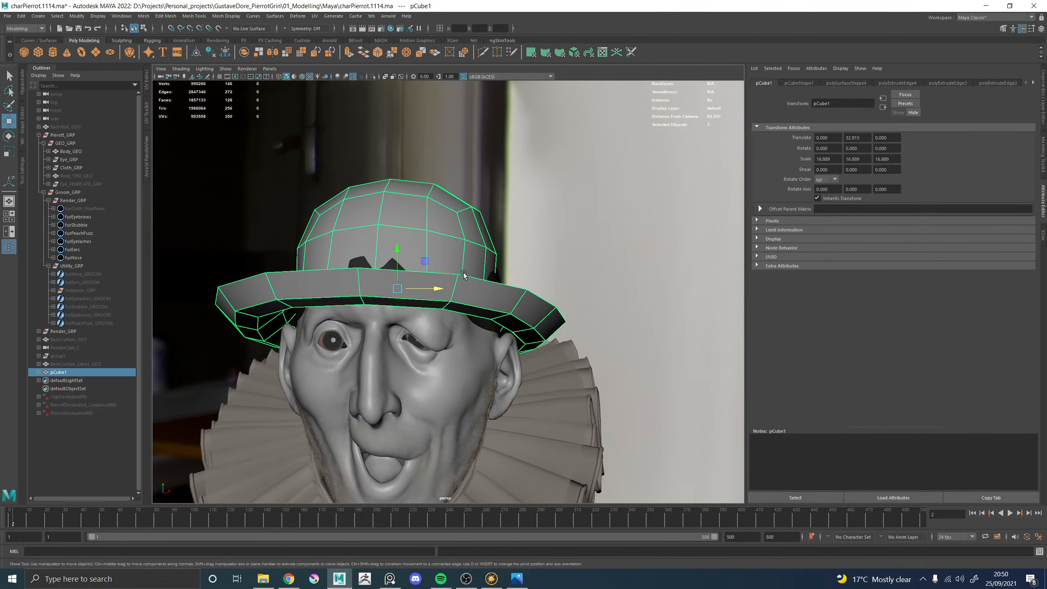
right_click(455, 223, "shift")
right_click_drag(444, 263, 444, 269, "shift")
left_click_drag(462, 270, 433, 265, "alt")
left_click(433, 265)
left_click(522, 253)
scroll(521, 253, "down", 4)
scroll(522, 253, "down", 4)
left_click_drag(522, 254, 421, 264, "alt")
scroll(542, 355, "up", 5)
left_click_drag(590, 322, 454, 297, "alt")
scroll(453, 297, "up", 3)
left_click(453, 299)
key("q")
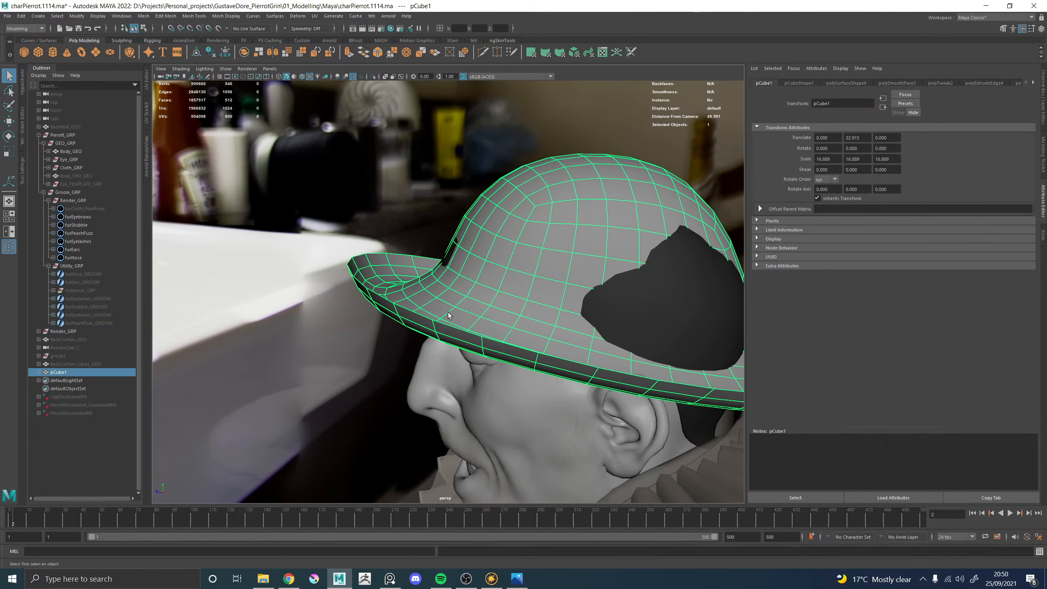
key("ctrl+z")
key("ctrl+z")
key("ctrl+z")
Try moving the edge loop where the crown meets the brim, and undo the move
right_click_drag(452, 313, 451, 255)
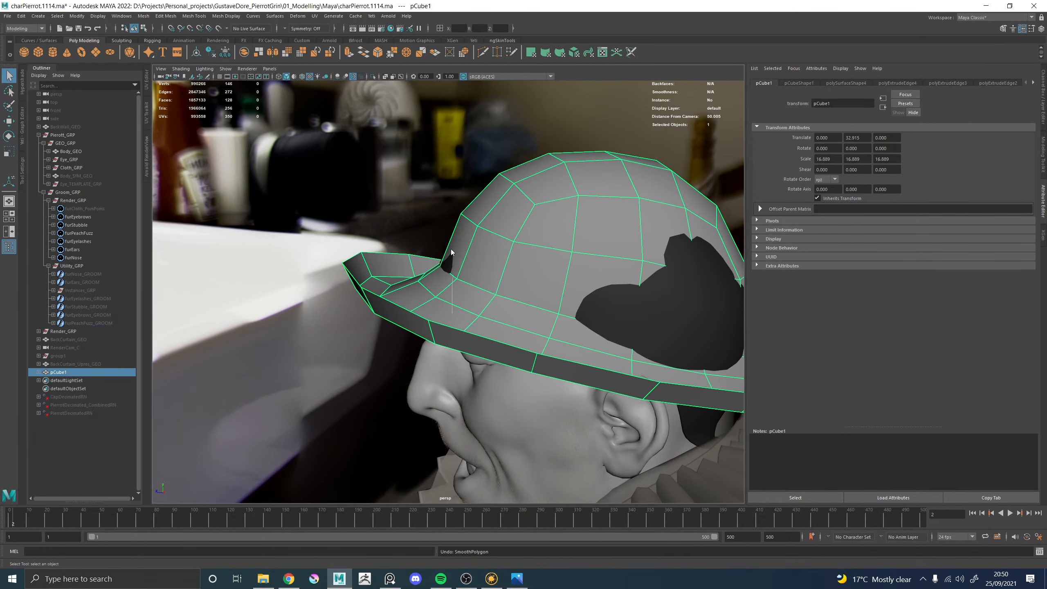
double_click(430, 291)
key("w")
key("b")
left_click(404, 289)
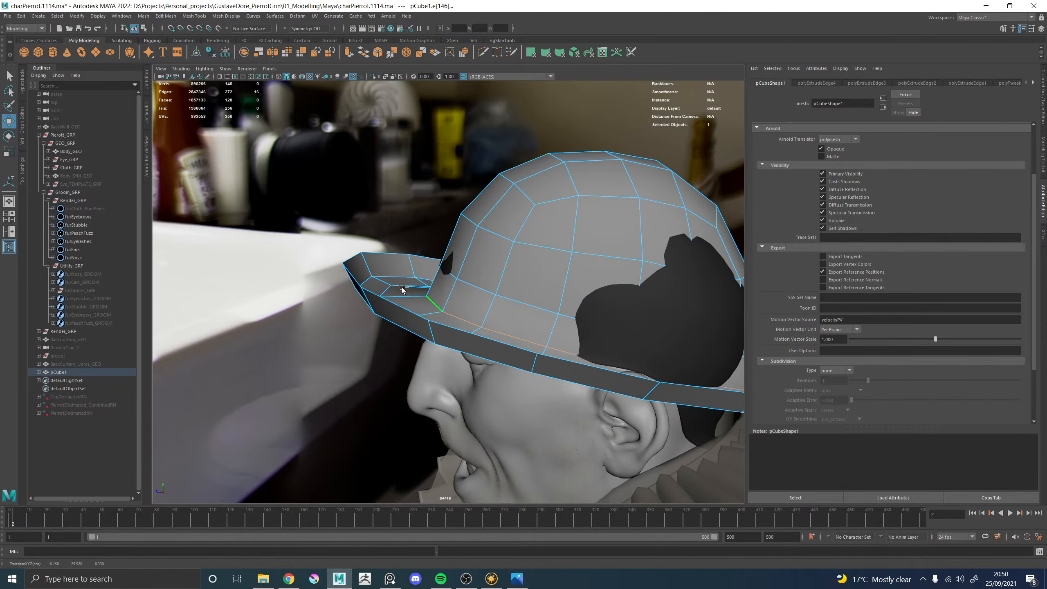
key("ctrl+z")
left_click_drag(404, 304, 481, 288, "alt")
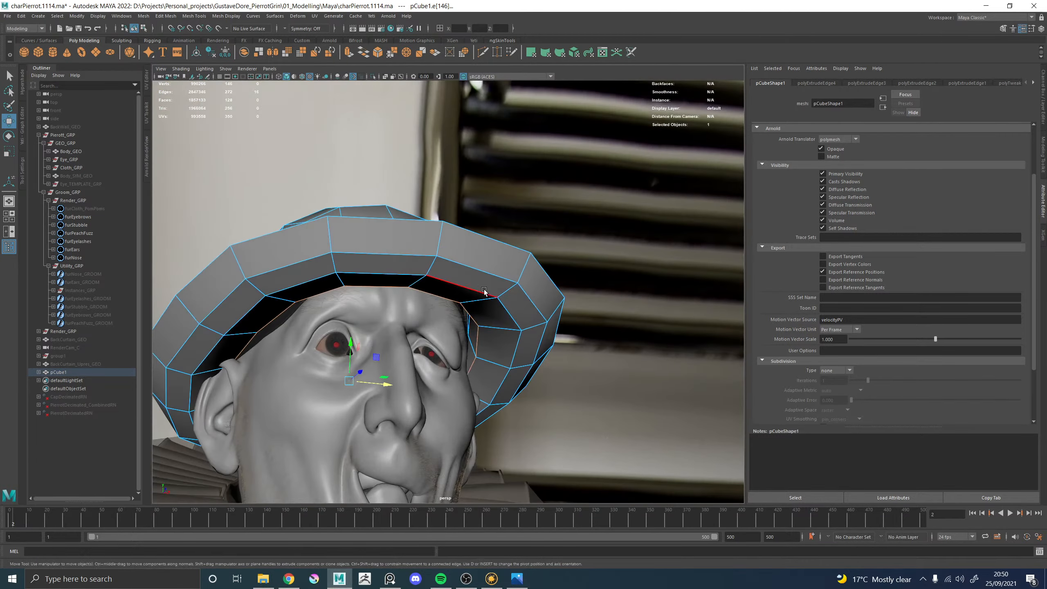
Select the ring of faces at the base of the crown and scale it outward to cover the hairnet
right_click_drag(483, 290, 534, 244)
left_click(573, 289)
left_click_drag(573, 289, 511, 274, "alt")
left_click(524, 290)
right_click_drag(518, 209, 538, 283)
left_click_drag(534, 284, 484, 291)
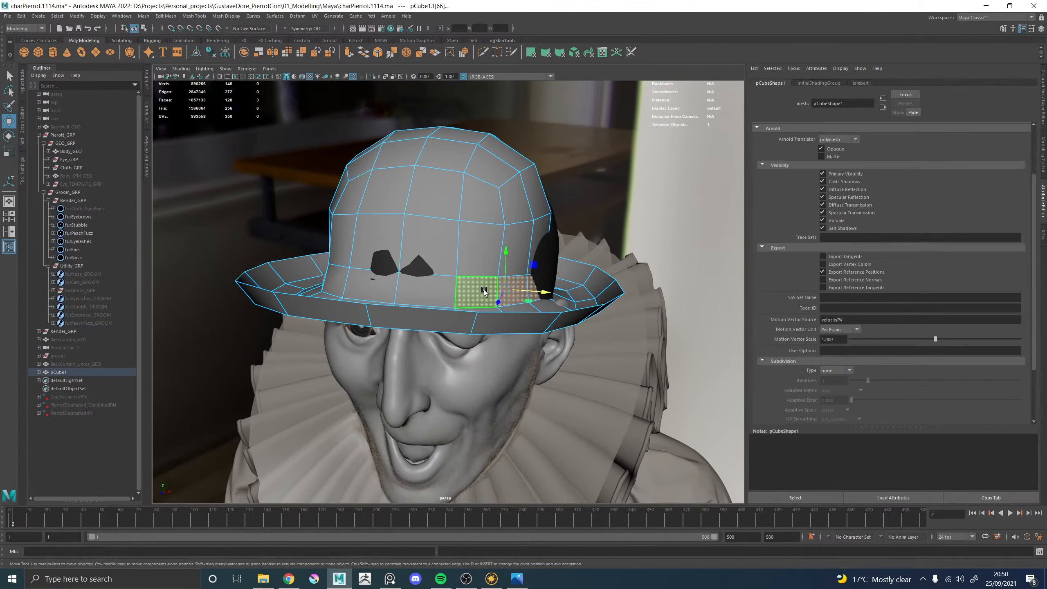
double_click(409, 292)
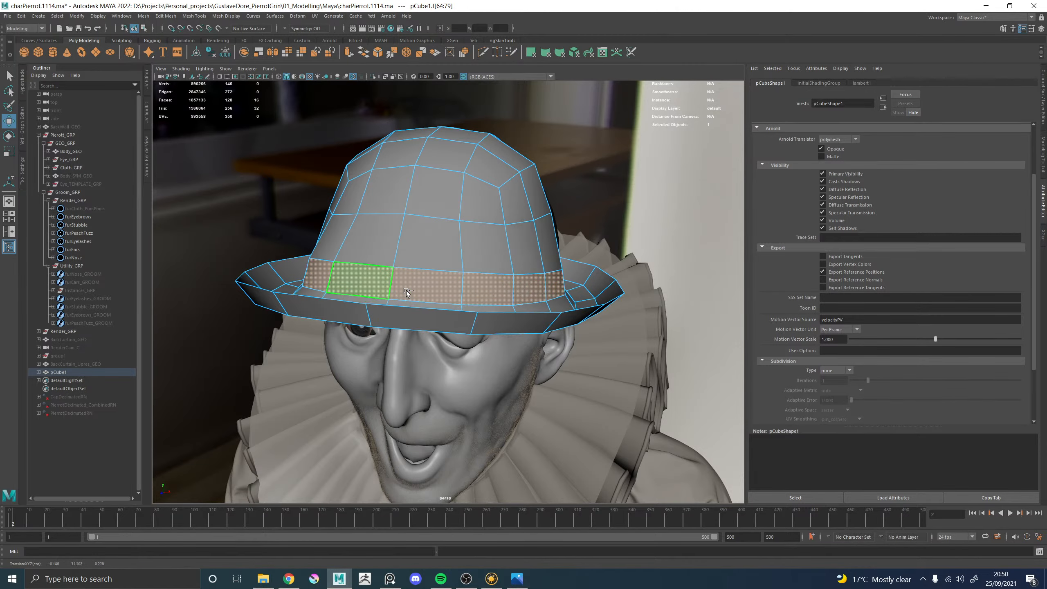
left_click_drag(404, 292, 389, 271, "alt")
left_click_drag(519, 331, 502, 323, "alt")
key("r")
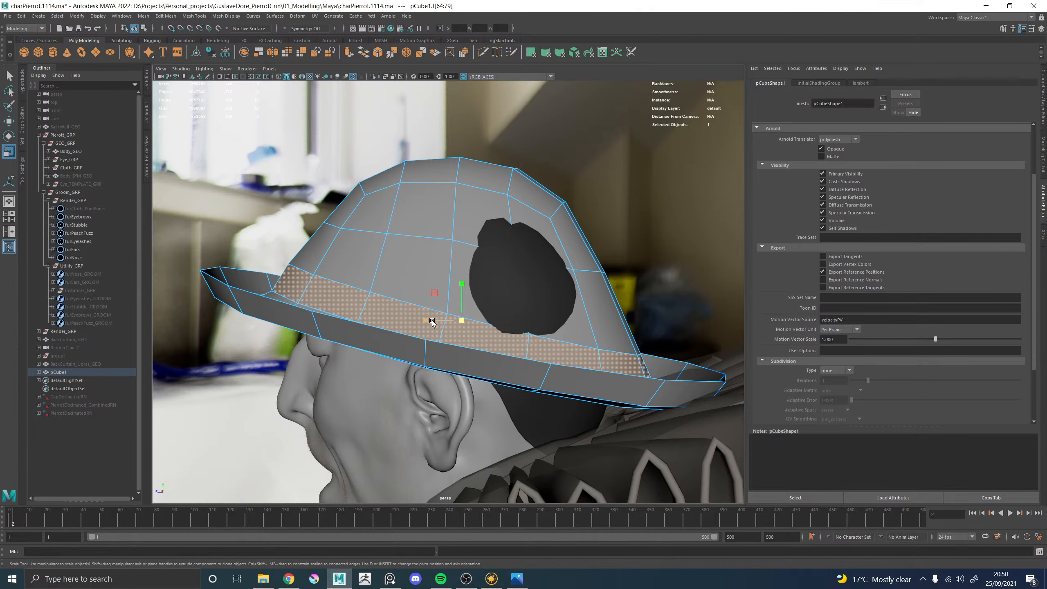
left_click_drag(427, 322, 493, 317)
right_click_drag(453, 273, 453, 352)
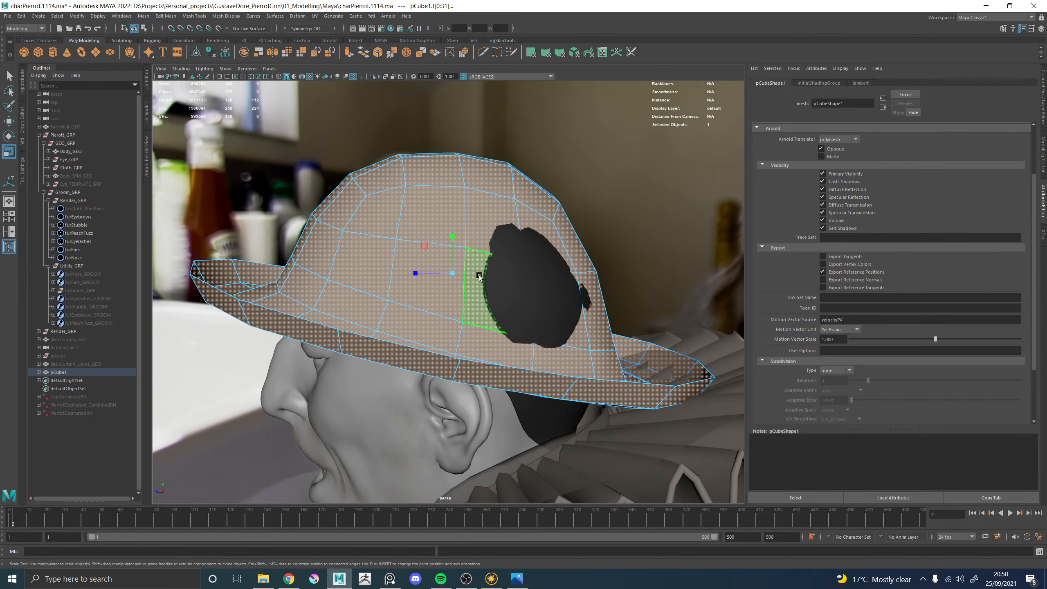
key("ctrl+z")
key("ctrl+z")
key("ctrl+z")
key("ctrl+z")
key("ctrl+z")
Smooth the whole hat mesh and assign it a new aiStandardSurface material
left_click_drag(434, 289, 465, 280, "alt")
mouse_move(448, 263)
right_mouse_down()
mouse_move(467, 210)
mouse_move(458, 258)
right_mouse_up()
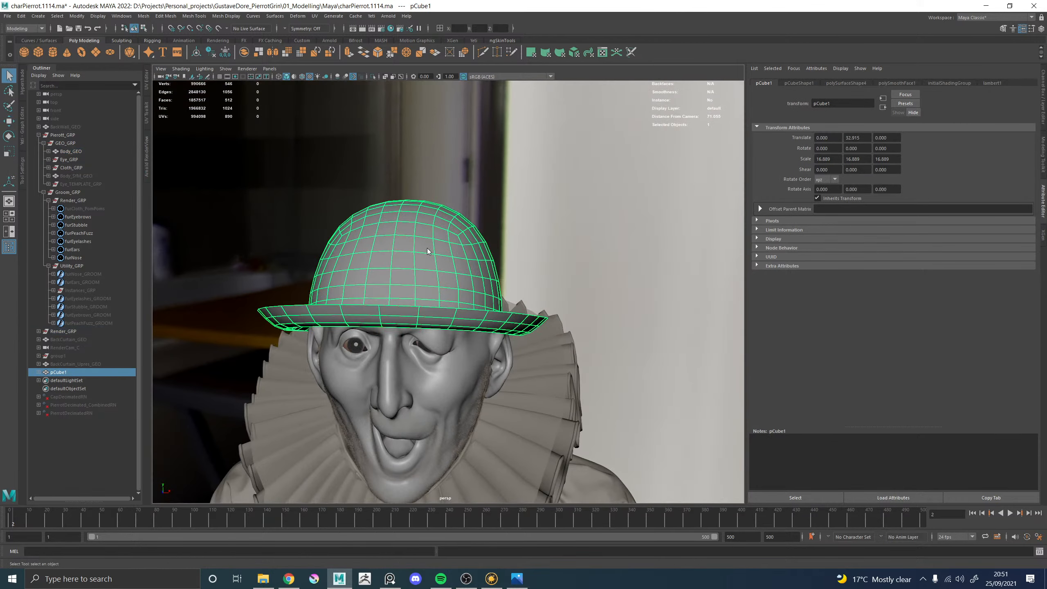
right_click_drag(427, 248, 426, 456)
left_click(371, 266)
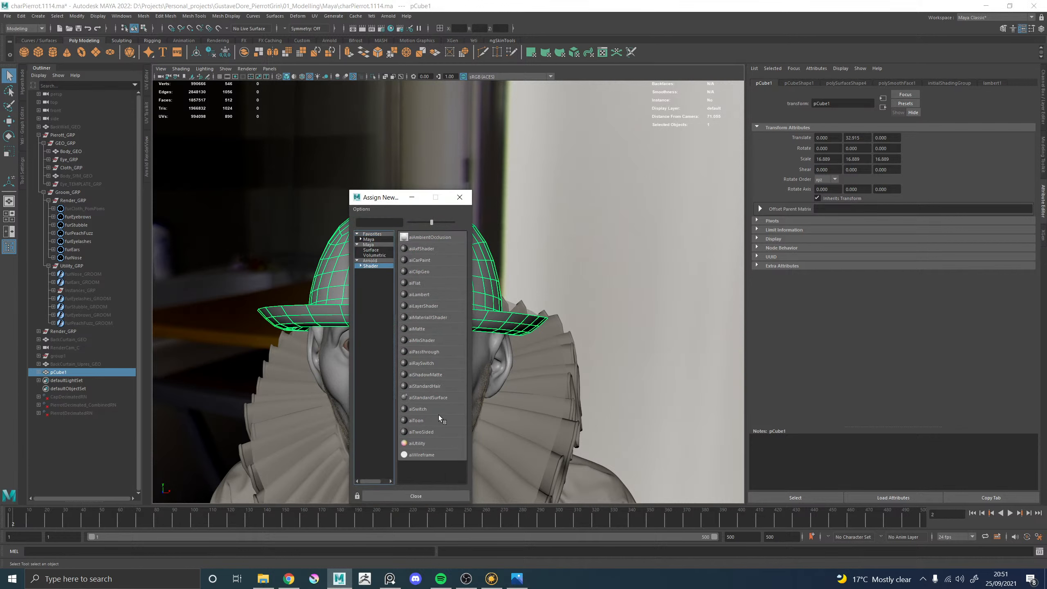
left_click(438, 399)
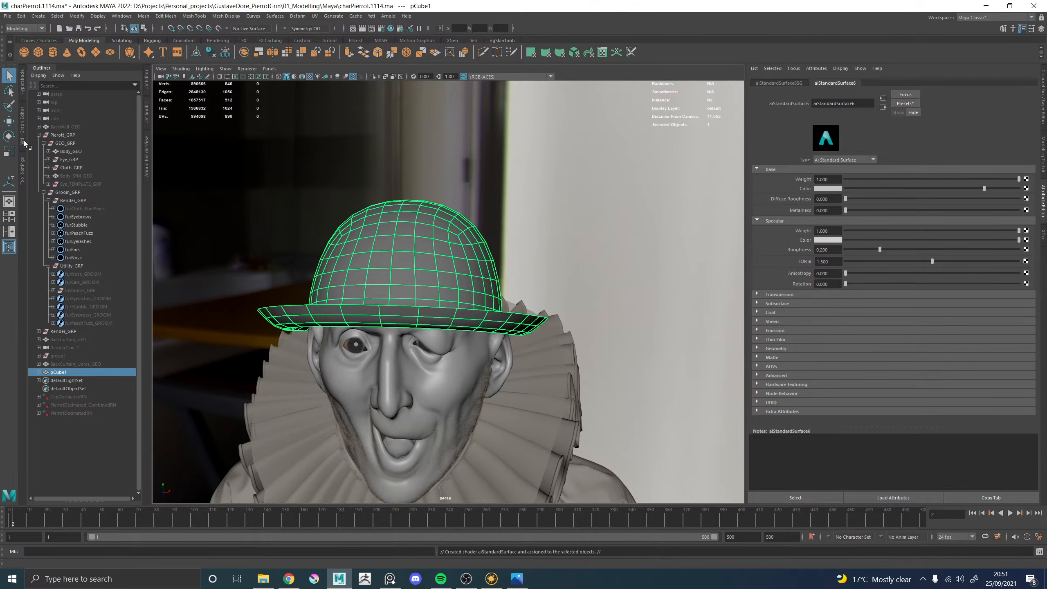
Open the Hypershade and graph only the hat shader's own network, leaving free space beside the shader node
left_click(23, 83)
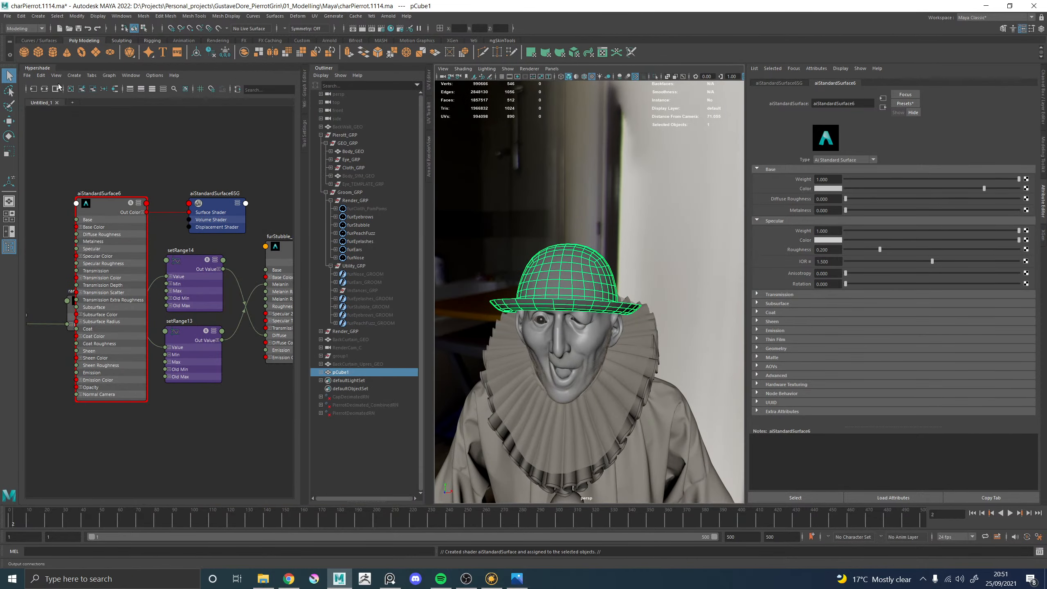
left_click(56, 89)
left_click(45, 88)
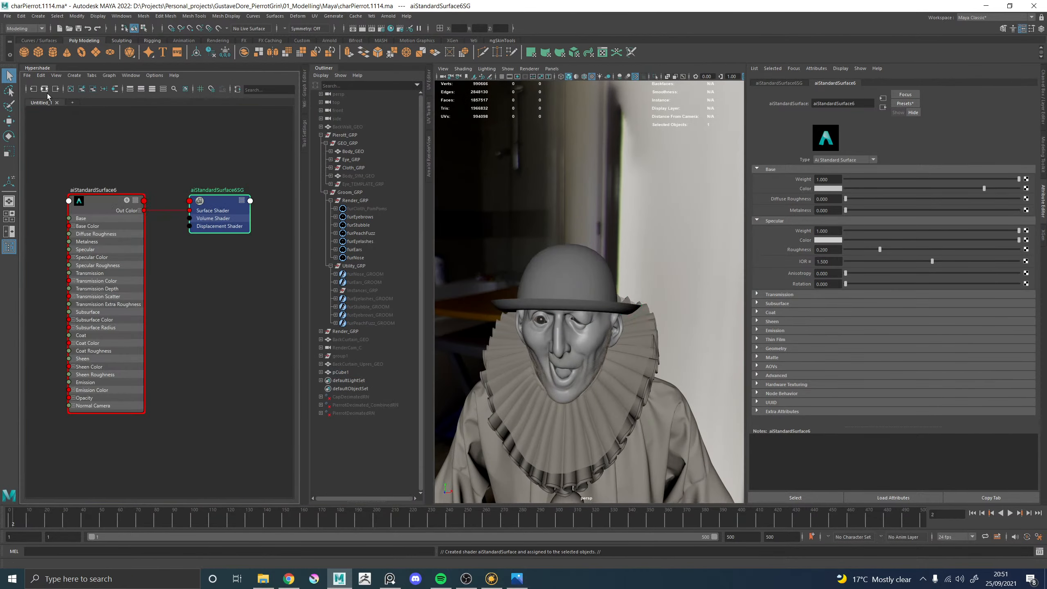
middle_click_drag(105, 165, 183, 165, "alt")
Add a samplerInfo node to the hat shader's graph, expand its output attributes and place it clear of the shader
left_click(72, 336)
key("Tab")
type("sampl")
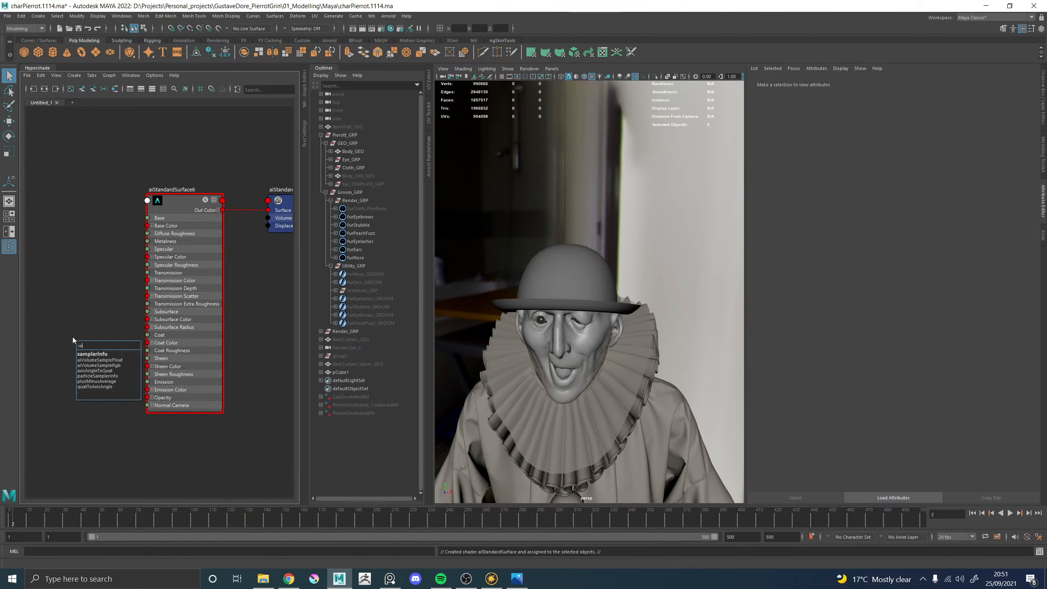
key("Return")
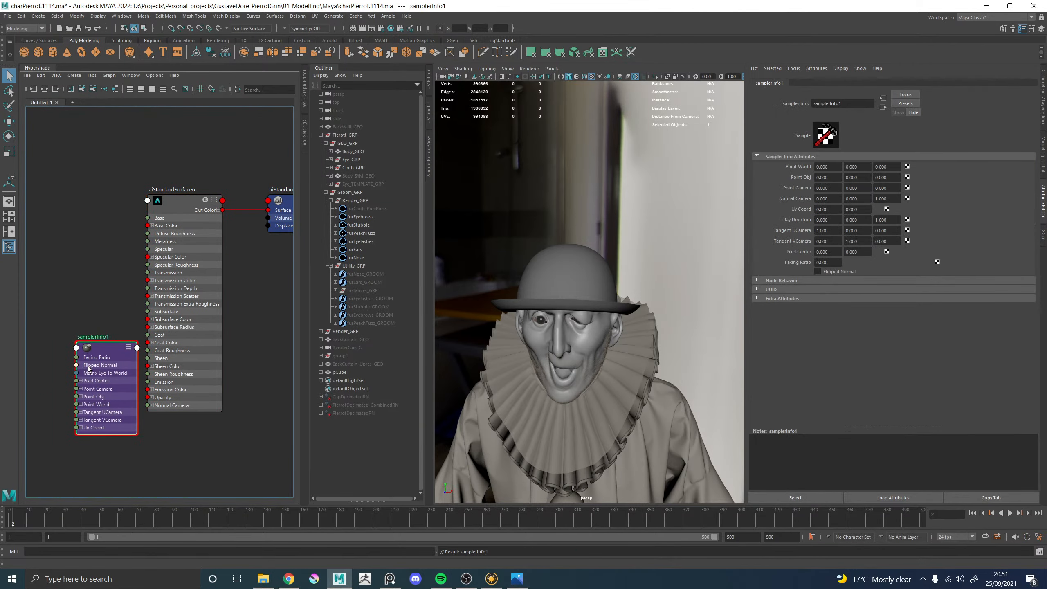
middle_click_drag(87, 366, 232, 428, "alt")
left_click(146, 333)
left_click(146, 332)
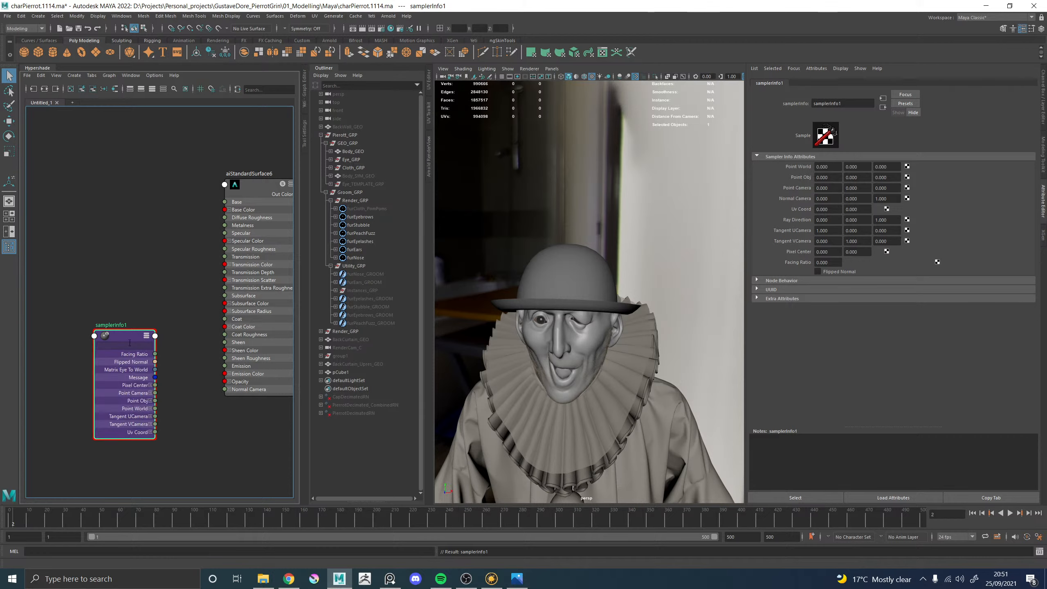
left_click_drag(129, 336, 98, 337)
left_click(189, 379)
key("Tab")
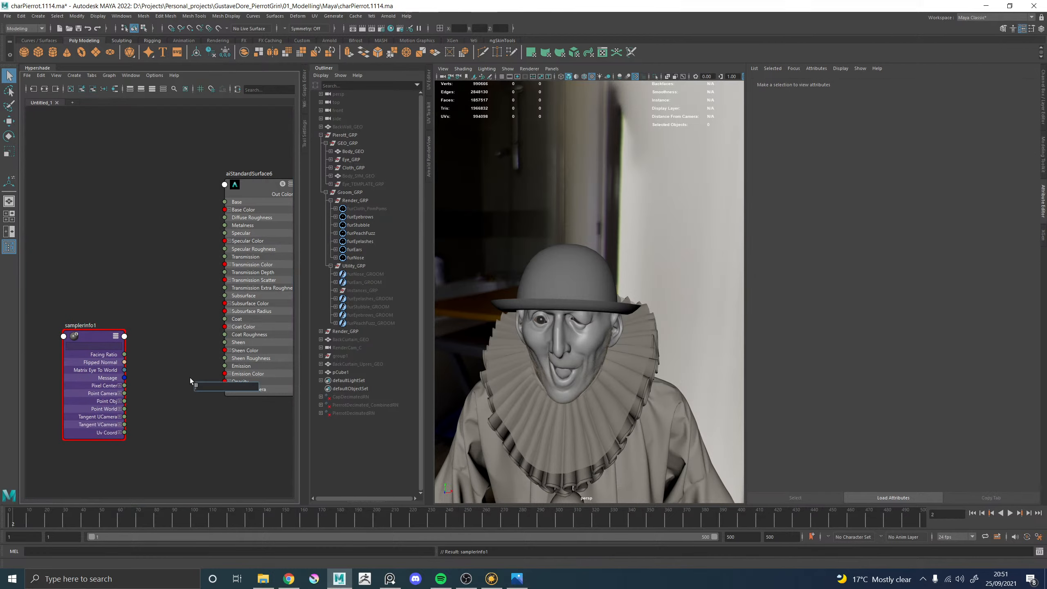
type("ramp")
key("Down")
key("Down")
key("Down")
key("Down")
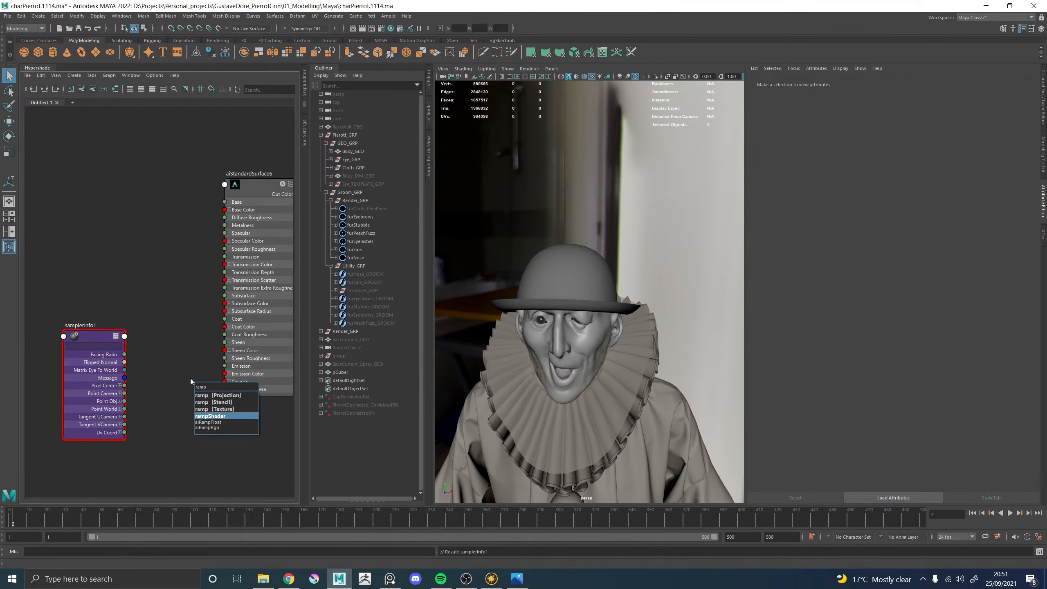
key("Return")
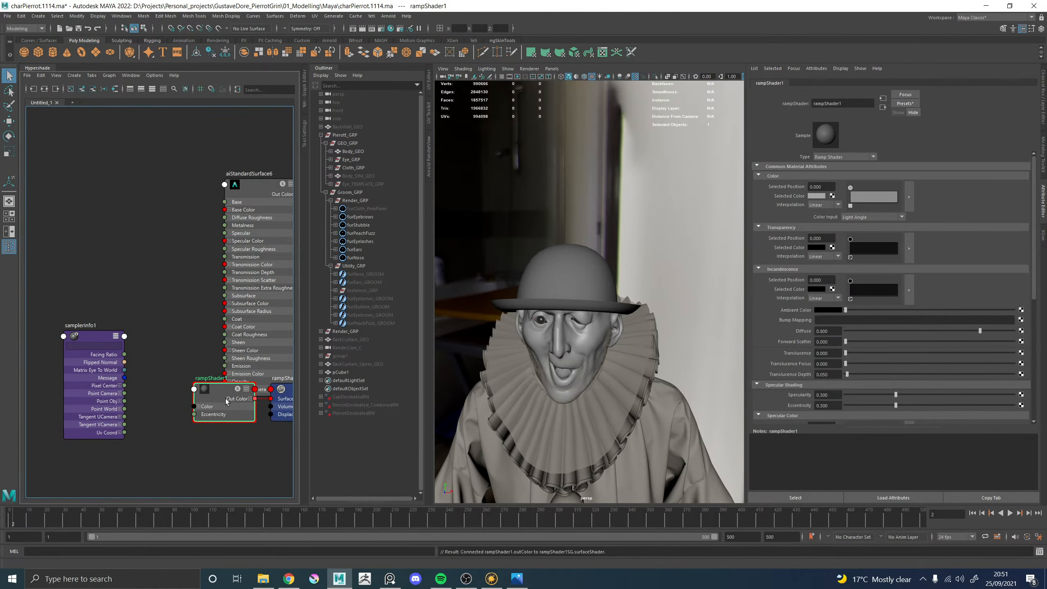
key("Delete")
left_click(282, 403)
key("Delete")
Add a ramp texture without its placement node and position it between the samplerInfo and hat shader nodes
key("Tab")
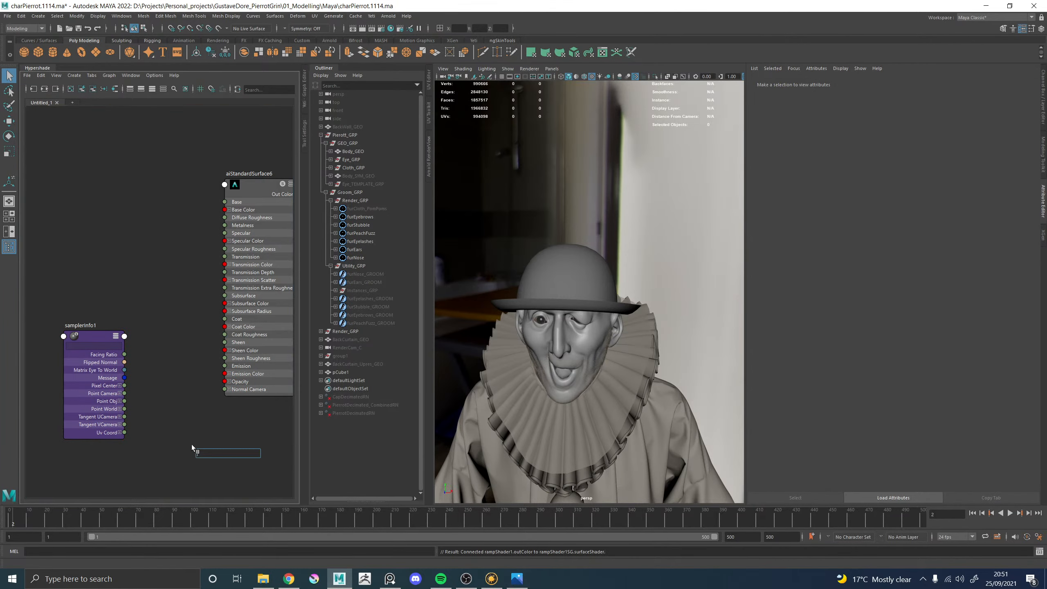
type("ramp")
key("Down")
key("Down")
key("Down")
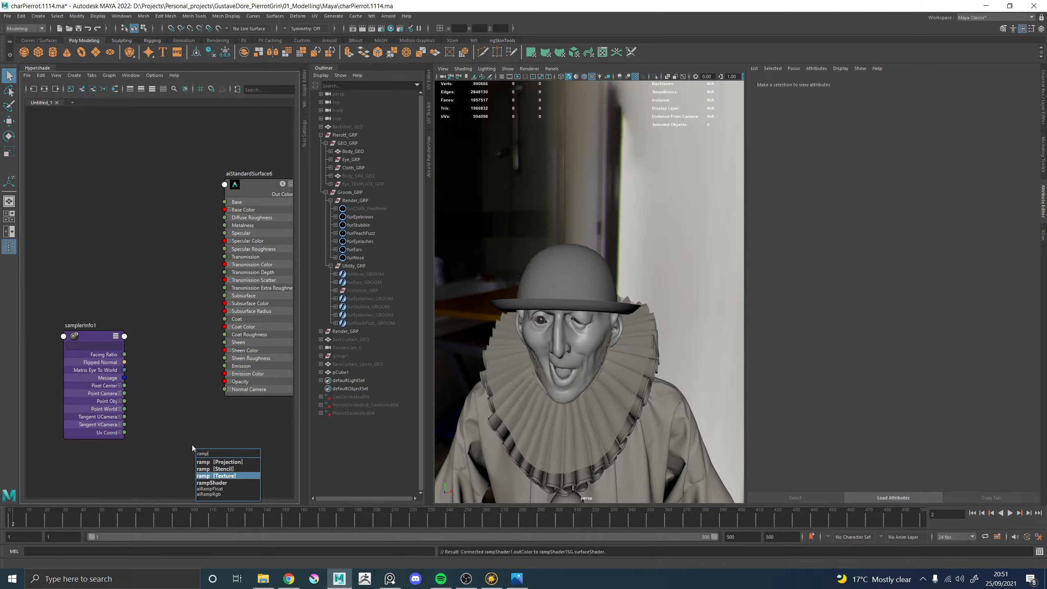
key("Return")
left_click(223, 461)
key("Delete")
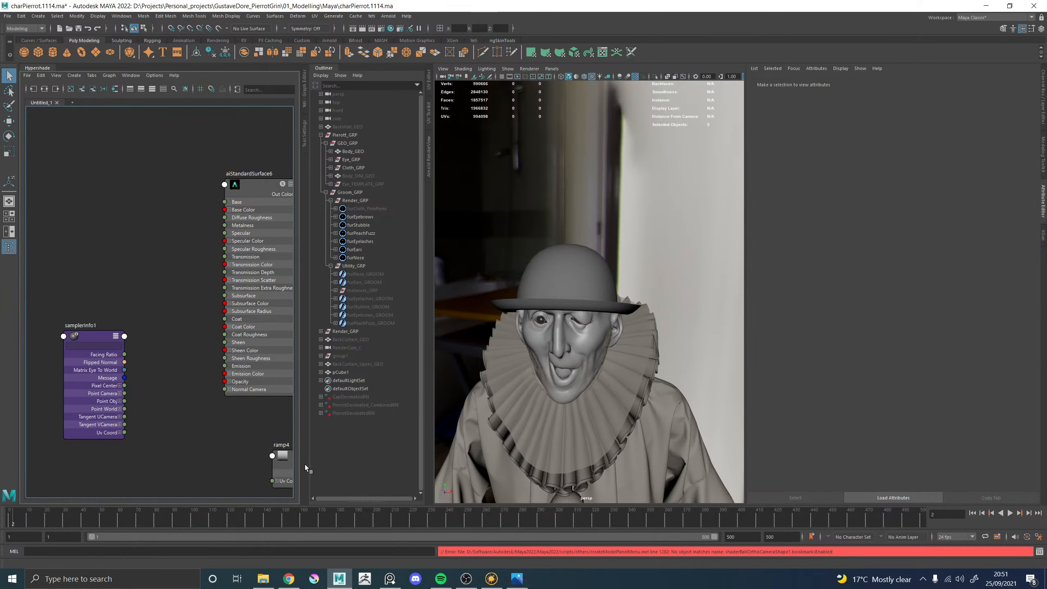
left_click(285, 462)
left_click_drag(284, 462, 160, 396)
Connect the samplerInfo's Facing Ratio to the ramp's V Coord
scroll(139, 388, "up", 4)
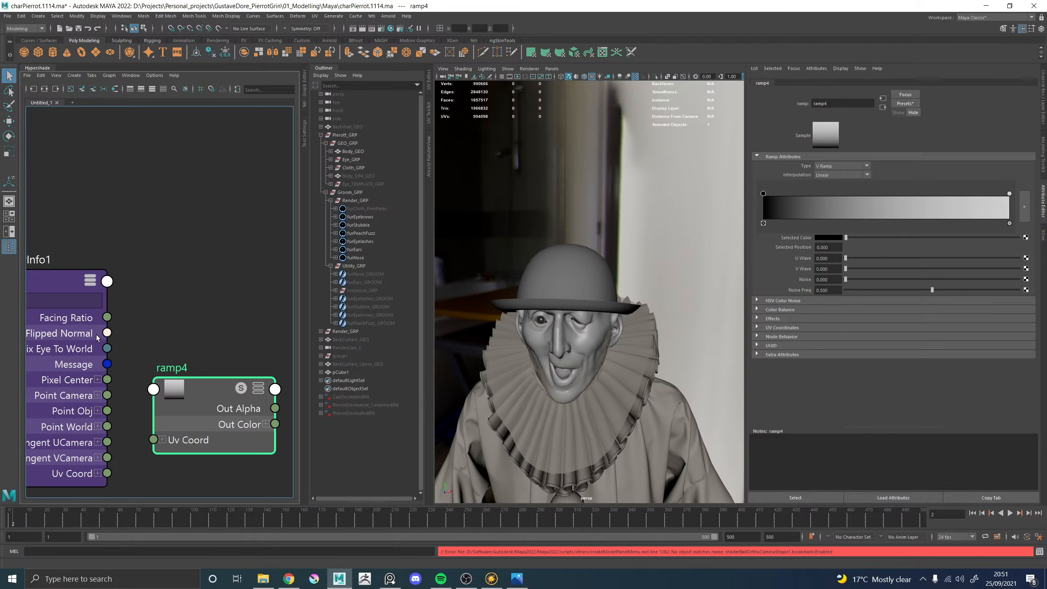
left_click_drag(153, 441, 153, 471)
left_click(163, 440)
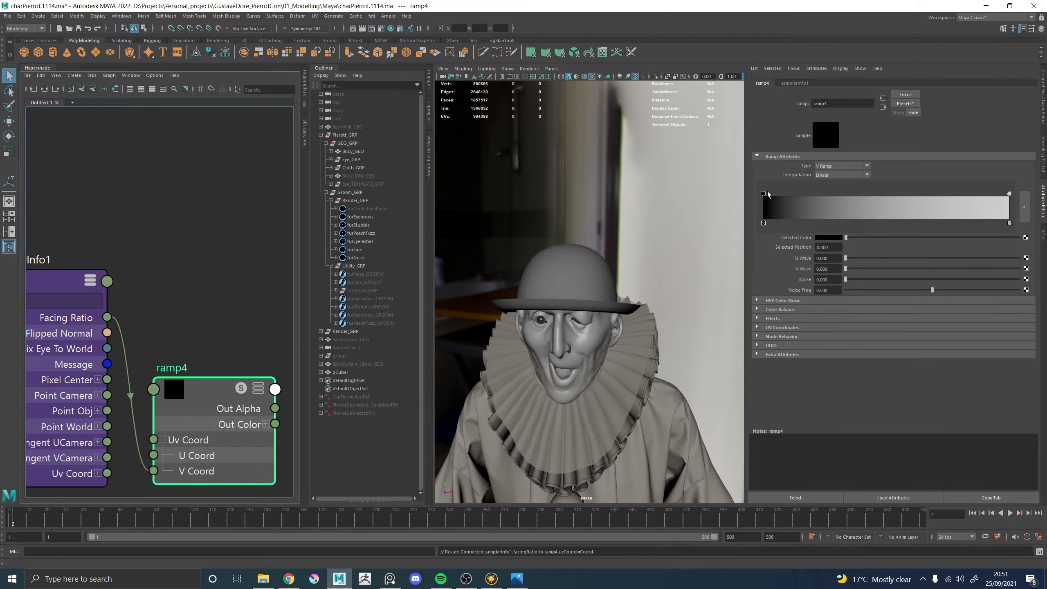
Adjust the ramp from dark grey at about 0.4 to mid grey at 1.0, with Exponential Up interpolation
left_click_drag(764, 196, 862, 238)
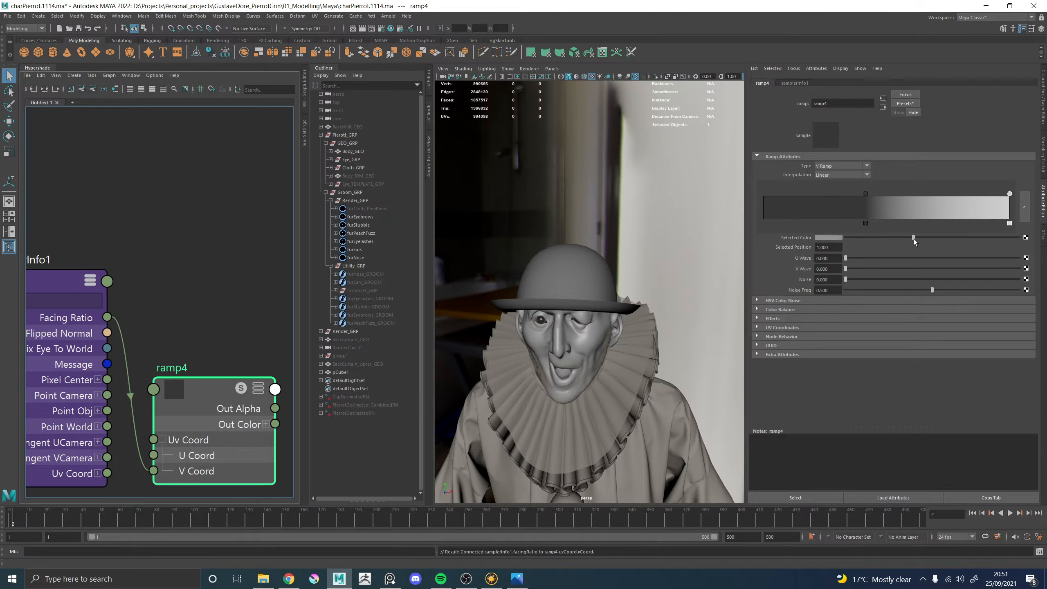
mouse_move(914, 239)
left_mouse_down()
mouse_move(952, 238)
mouse_move(916, 237)
left_mouse_up()
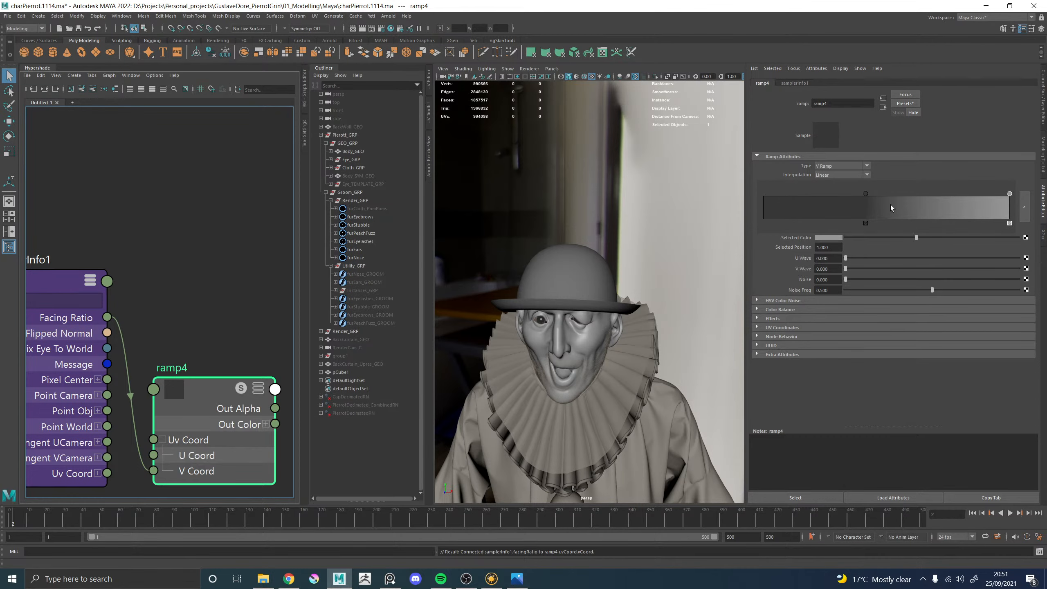
left_click(829, 174)
left_click(828, 200)
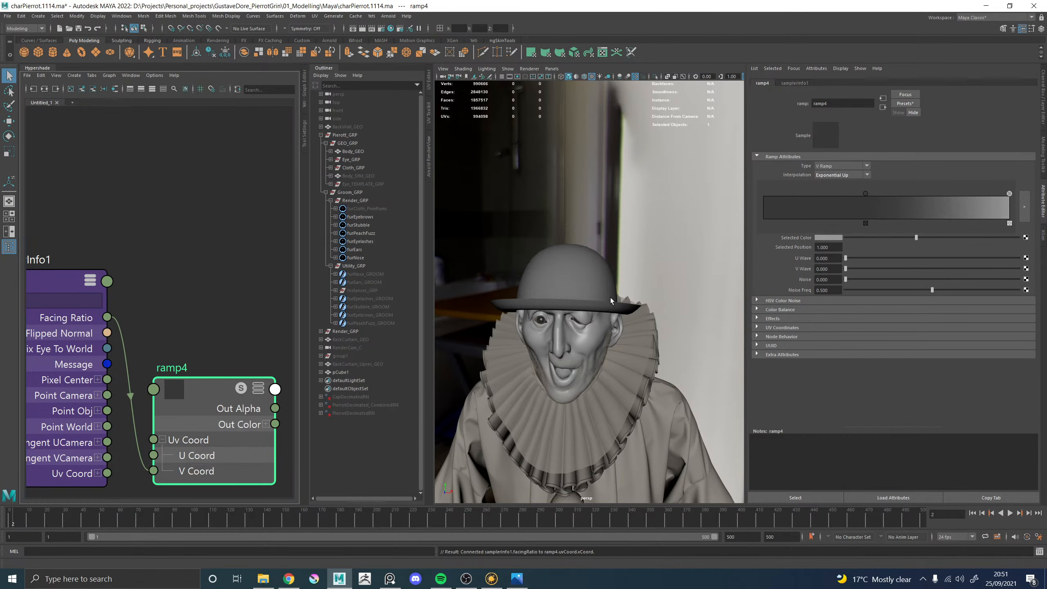
Select the edge loop under the hat's brim near the head and move it slightly down with soft selection
left_click_drag(497, 288, 506, 267, "alt")
right_click_drag(507, 268, 657, 285, "alt")
left_click(663, 288)
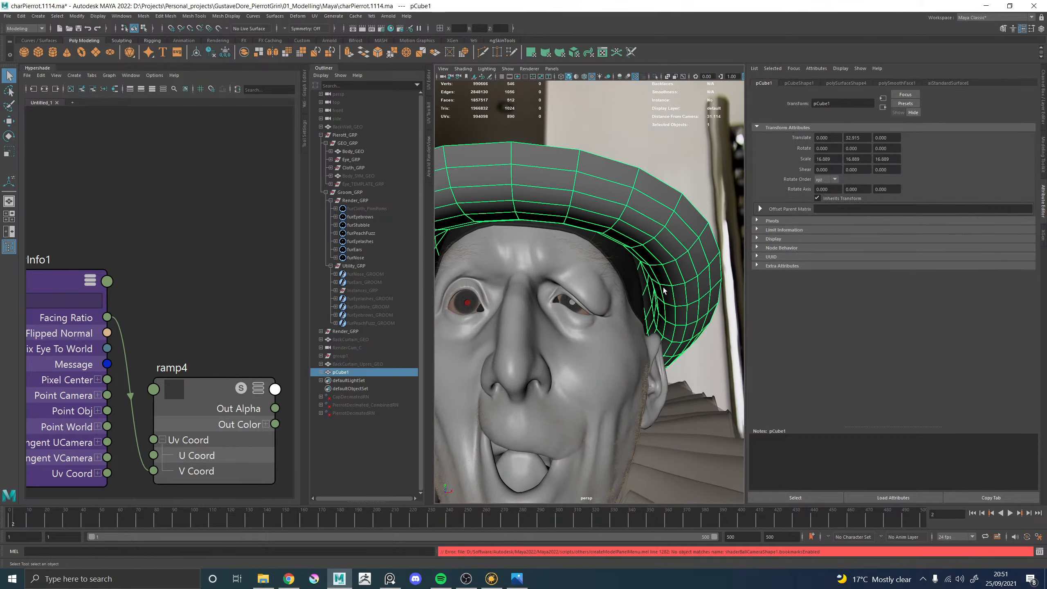
key("F10")
left_click(664, 308)
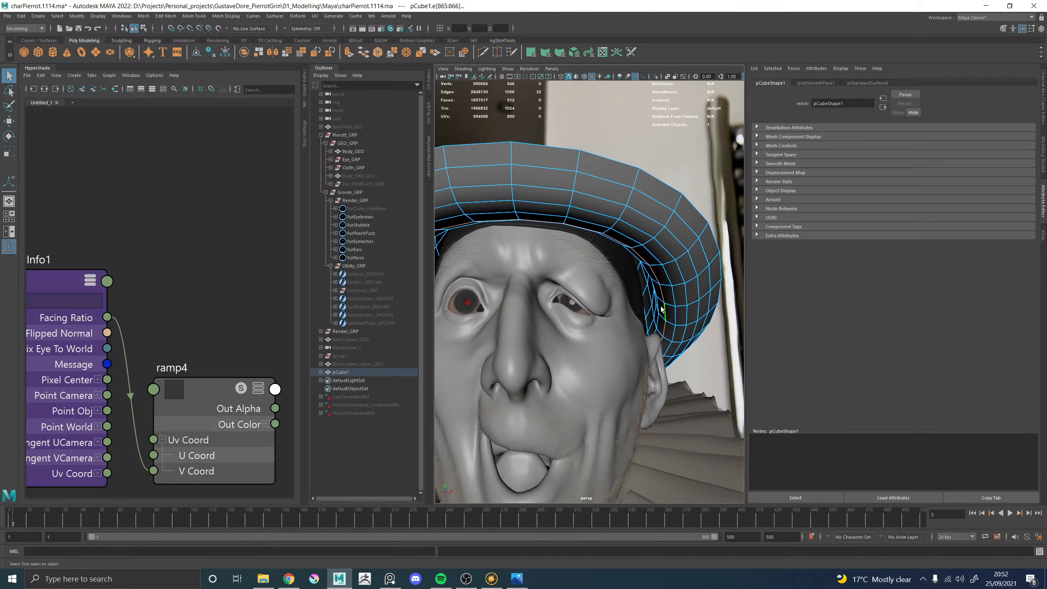
key("b")
key("w")
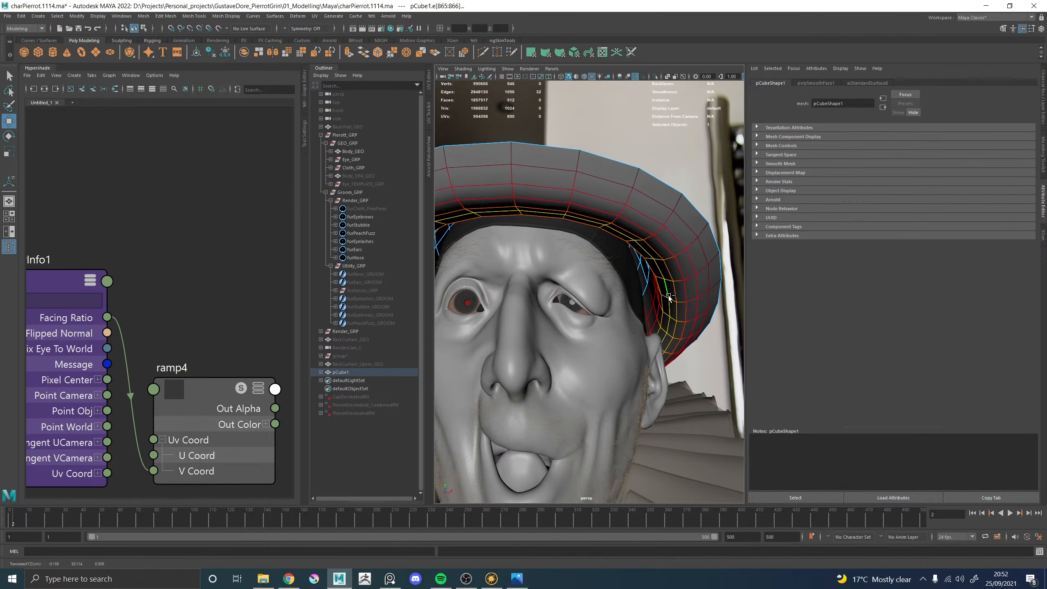
key("ctrl+z")
key("ctrl+z")
mouse_move(653, 298)
left_mouse_down("alt")
mouse_move(637, 315)
mouse_move(604, 320)
mouse_move(666, 304)
left_mouse_up("alt")
key("ctrl+z")
key("b")
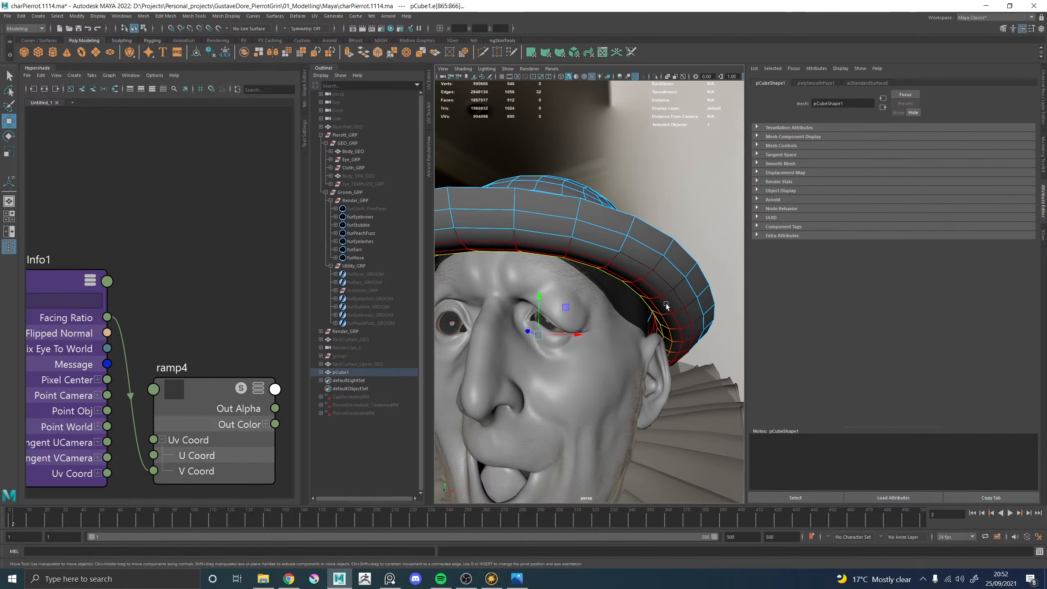
middle_click_drag(640, 296, 633, 300)
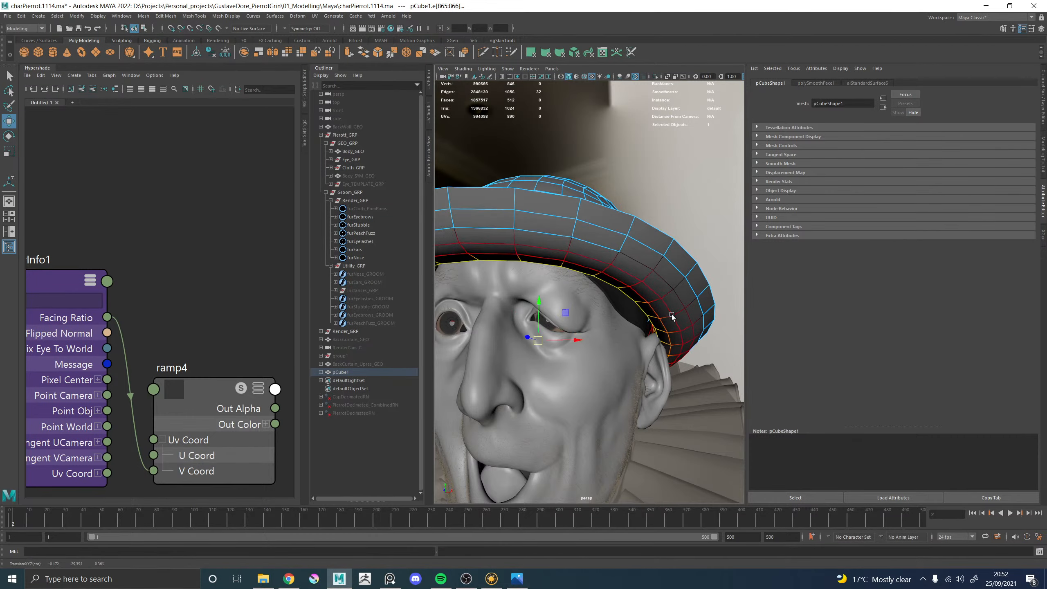
Select the outer edge loop of the hat's brim and raise it slightly with soft selection
left_click_drag(671, 314, 599, 319, "alt")
left_click(656, 243)
right_click_drag(656, 244, 655, 342, "alt")
left_click_drag(655, 342, 574, 298, "alt")
left_click(594, 271)
right_click_drag(594, 270, 628, 290, "alt")
key("F10")
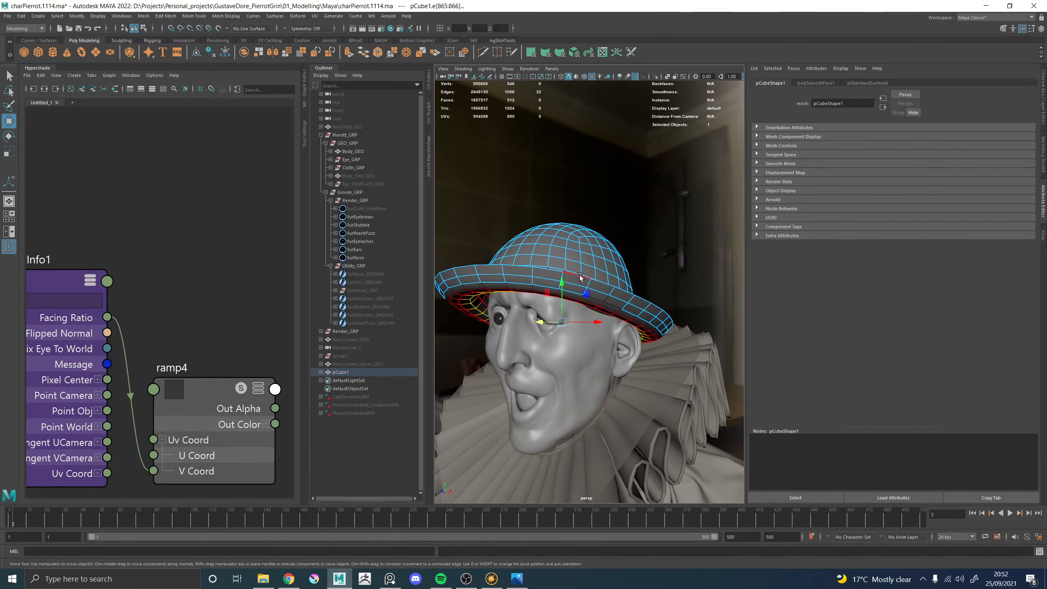
double_click(578, 281)
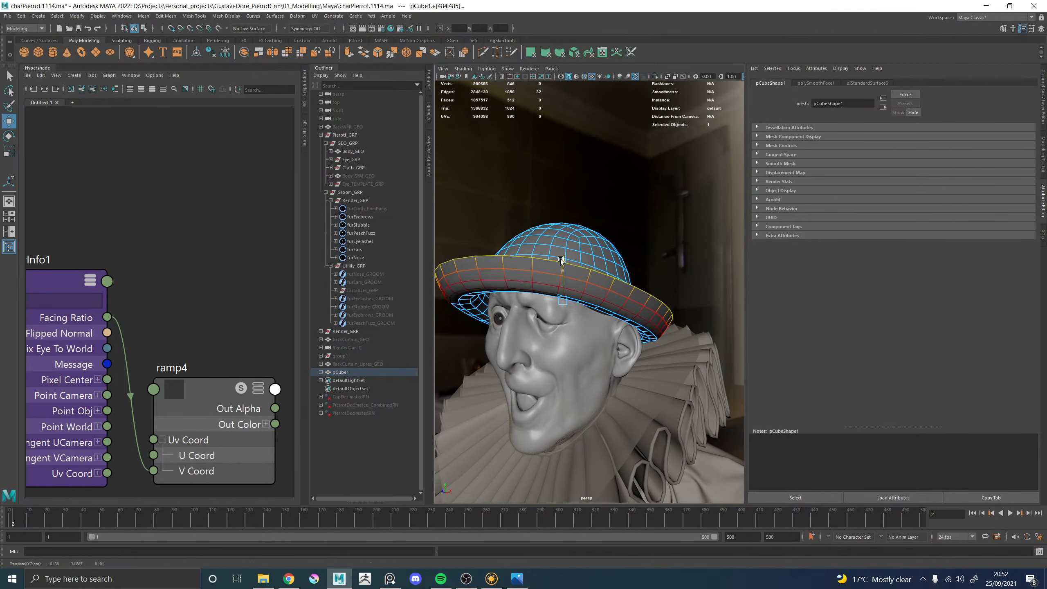
key("e")
left_click_drag(561, 270, 607, 287, "alt")
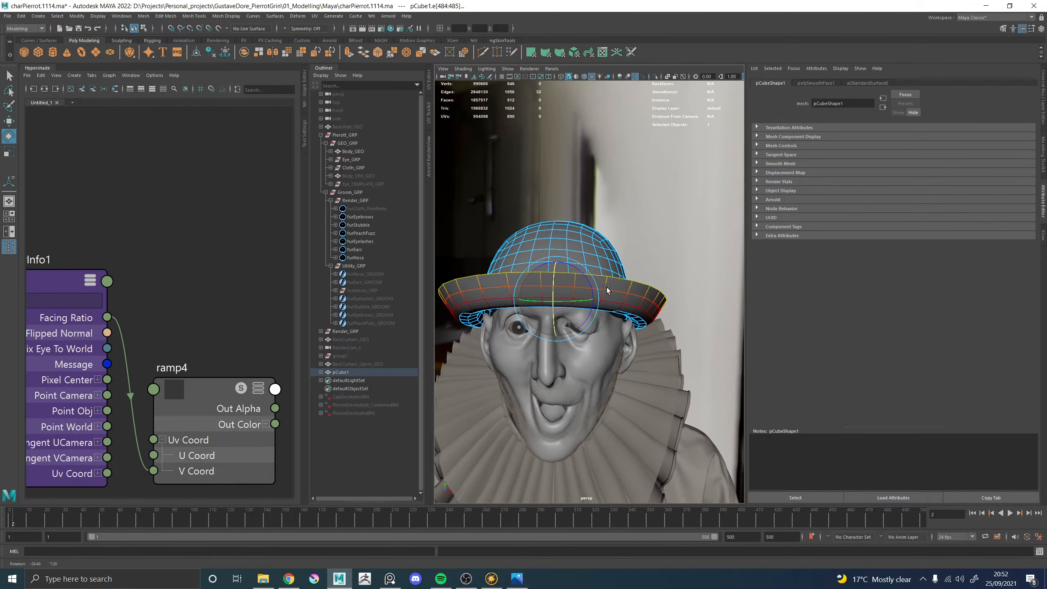
Nudge the edge loops along the brim's front with a reduced soft selection, and return to object mode
left_click(617, 292)
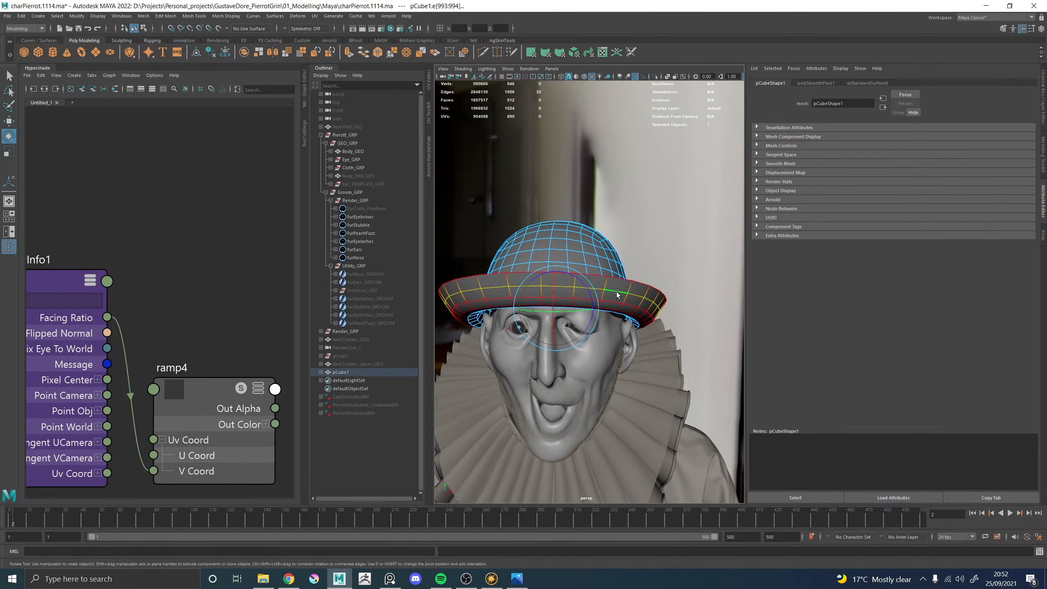
key("w")
double_click(609, 296)
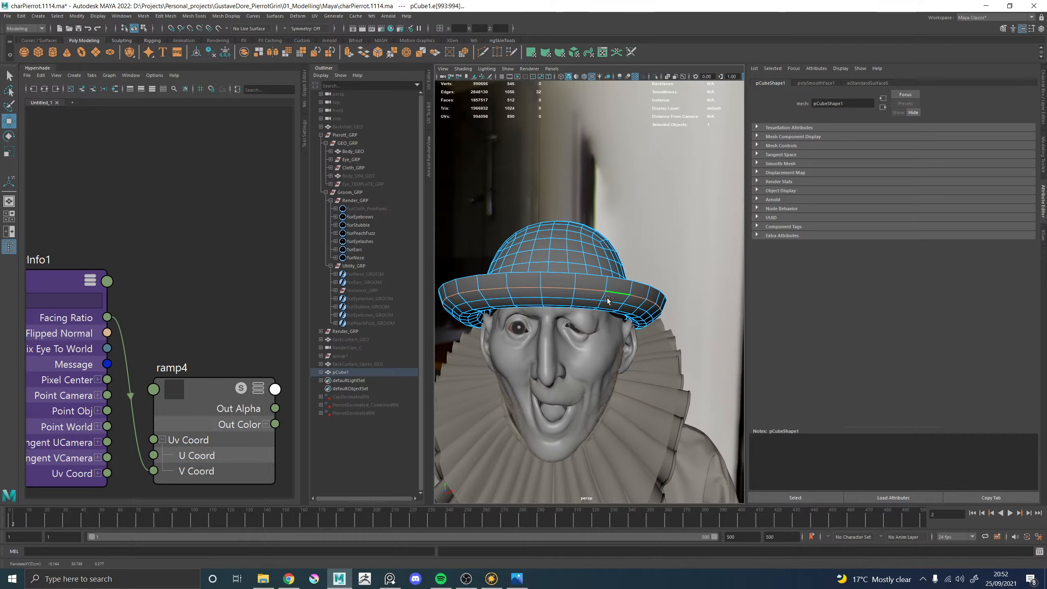
double_click(586, 298)
middle_click_drag(586, 297, 587, 299, "ctrl+shift")
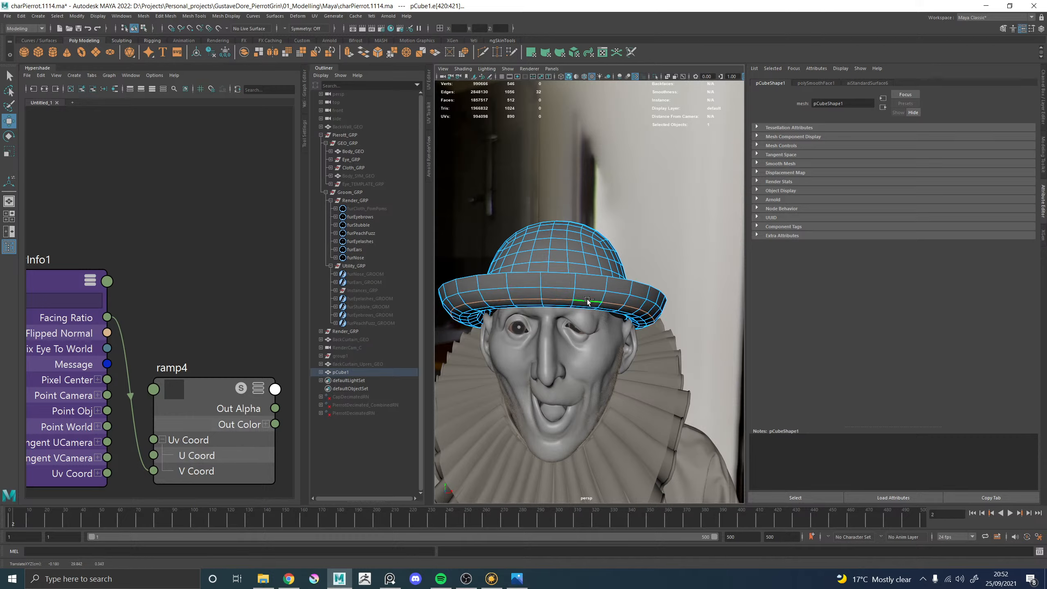
key("F8")
left_click(656, 323)
right_click_drag(655, 324, 597, 324, "alt")
mouse_move(598, 323)
left_mouse_down("alt")
mouse_move(545, 322)
mouse_move(589, 328)
left_mouse_up("alt")
right_click_drag(589, 328, 663, 337, "alt")
Connect the ramp's Out Color to the hat shader's Opacity and select the hat mesh
left_click(198, 409)
scroll(211, 365, "down", 5)
middle_click_drag(224, 392, 197, 386, "alt")
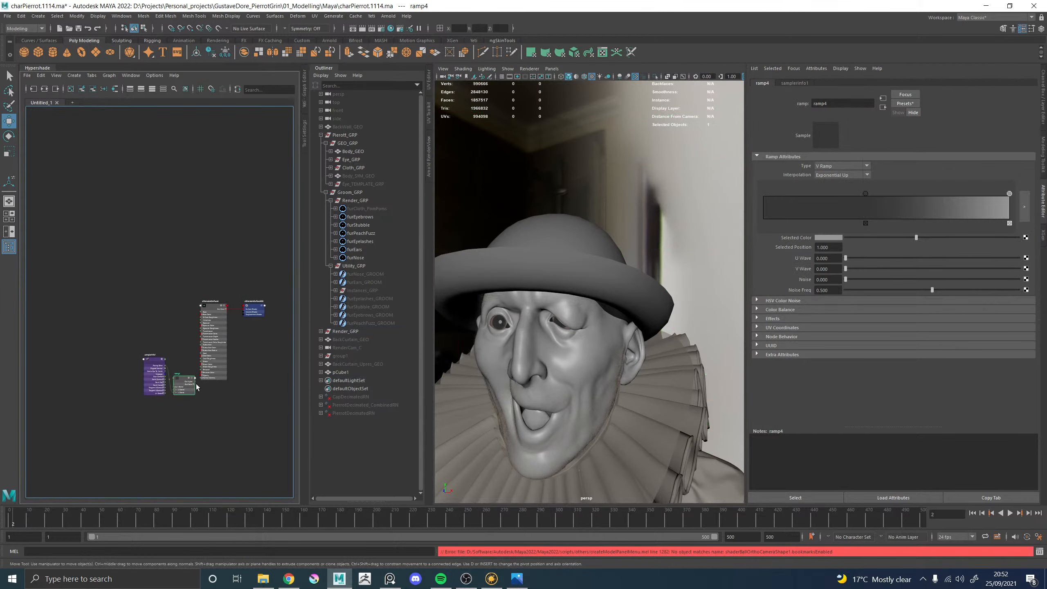
scroll(196, 386, "up", 4)
middle_click_drag(190, 332, 183, 348, "alt")
left_click_drag(160, 344, 216, 323)
left_click_drag(570, 268, 605, 262, "alt")
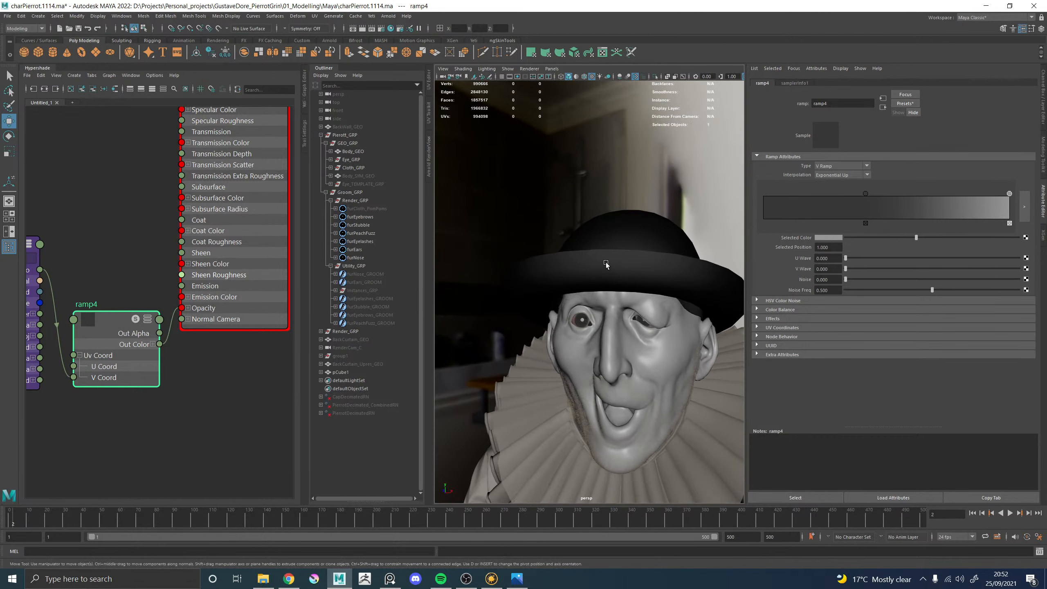
left_click(605, 262)
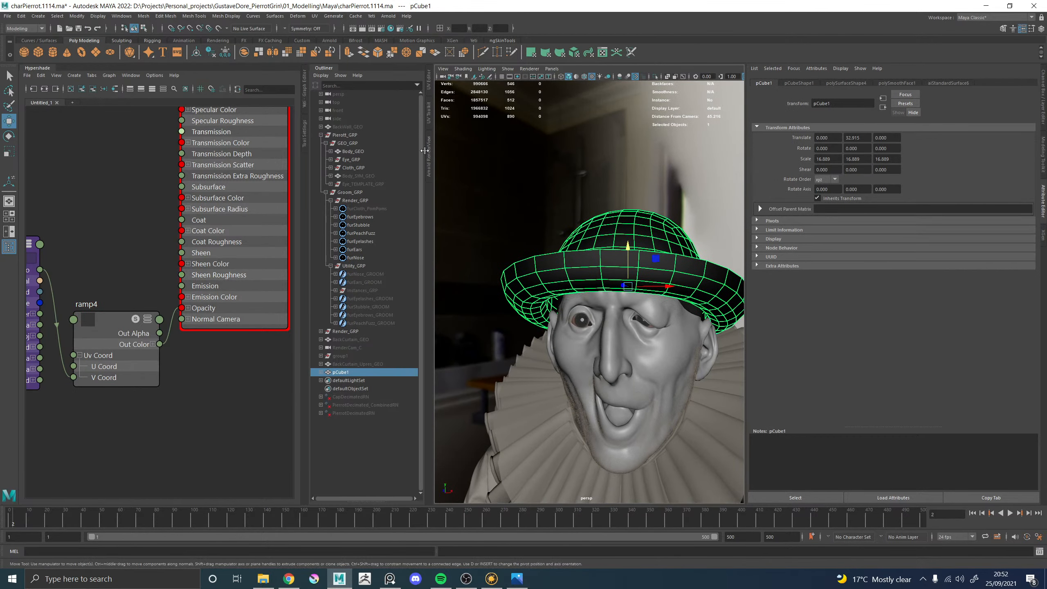
Start an Arnold render preview with Cloth_GRP hidden
left_click(427, 161)
scroll(558, 205, "down", 3)
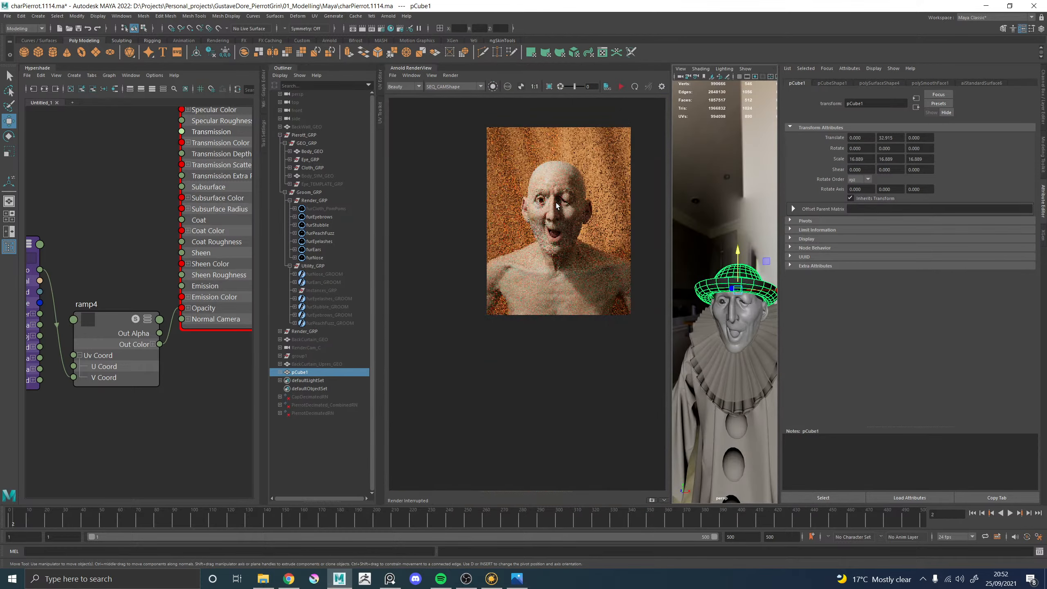
middle_click_drag(551, 202, 527, 219, "alt")
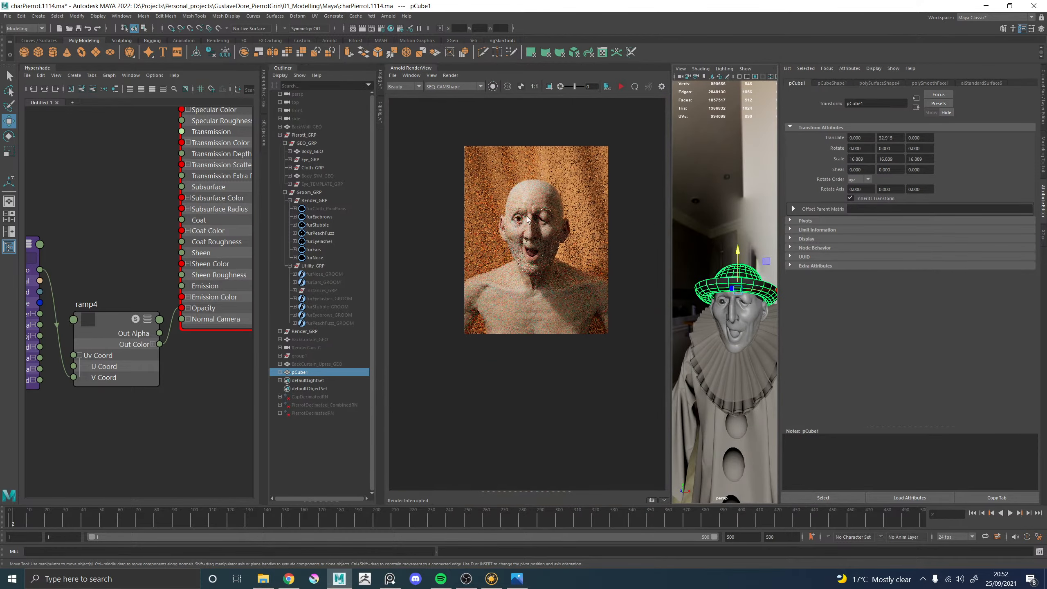
left_click(312, 167)
key("h")
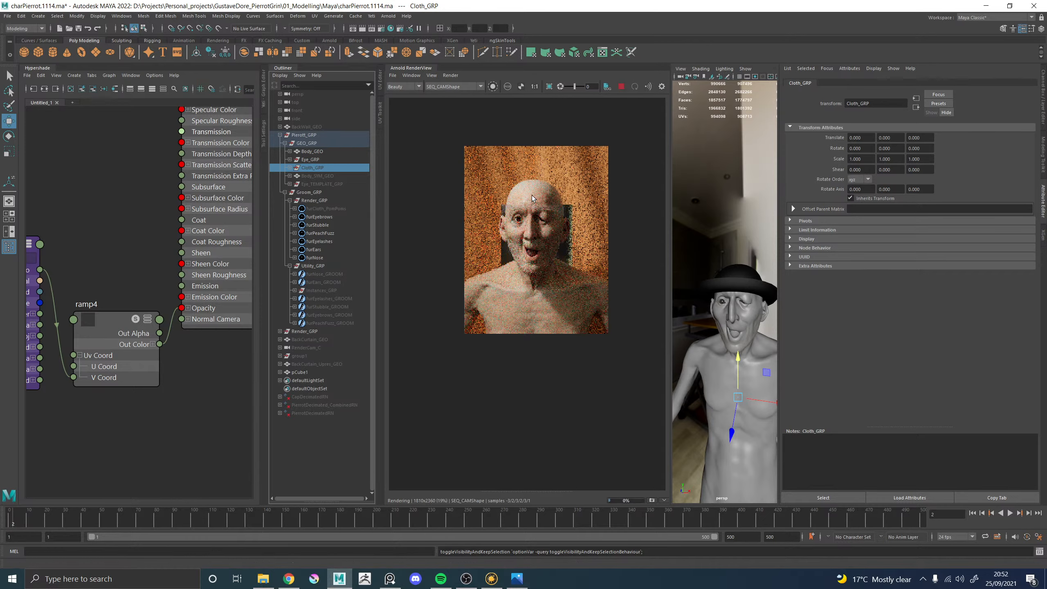
Show BackCurtain_Upres_GEO and limit the render preview to a region around the head
left_click(310, 364)
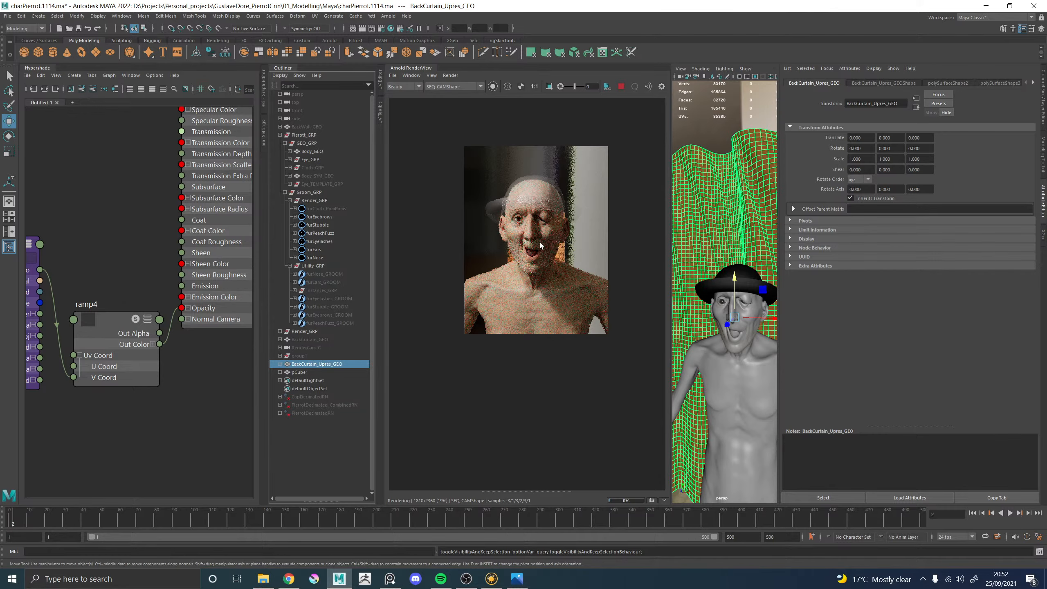
scroll(540, 245, "up", 2)
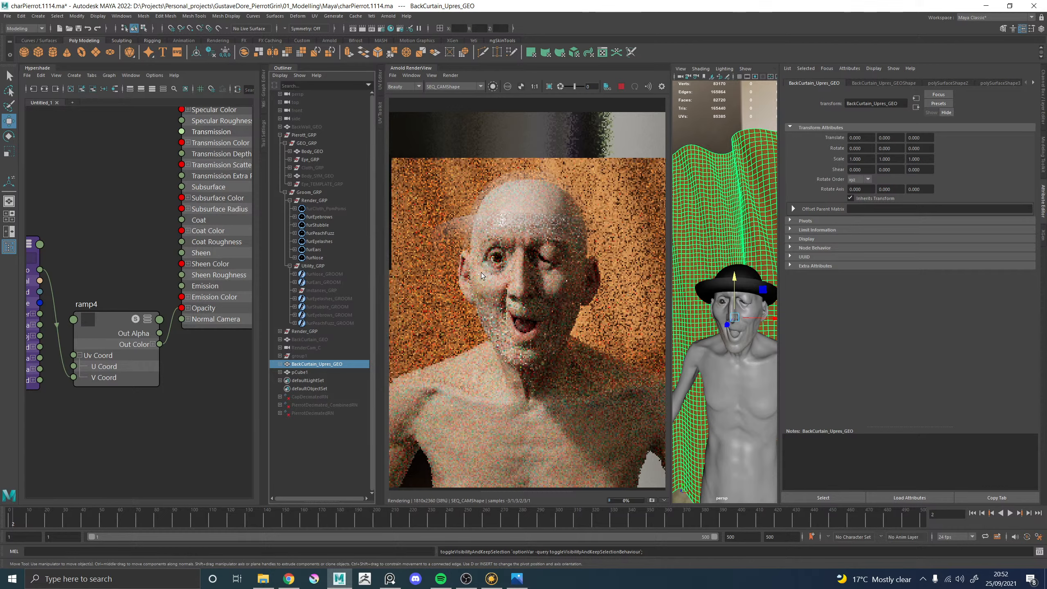
scroll(536, 252, "down", 1)
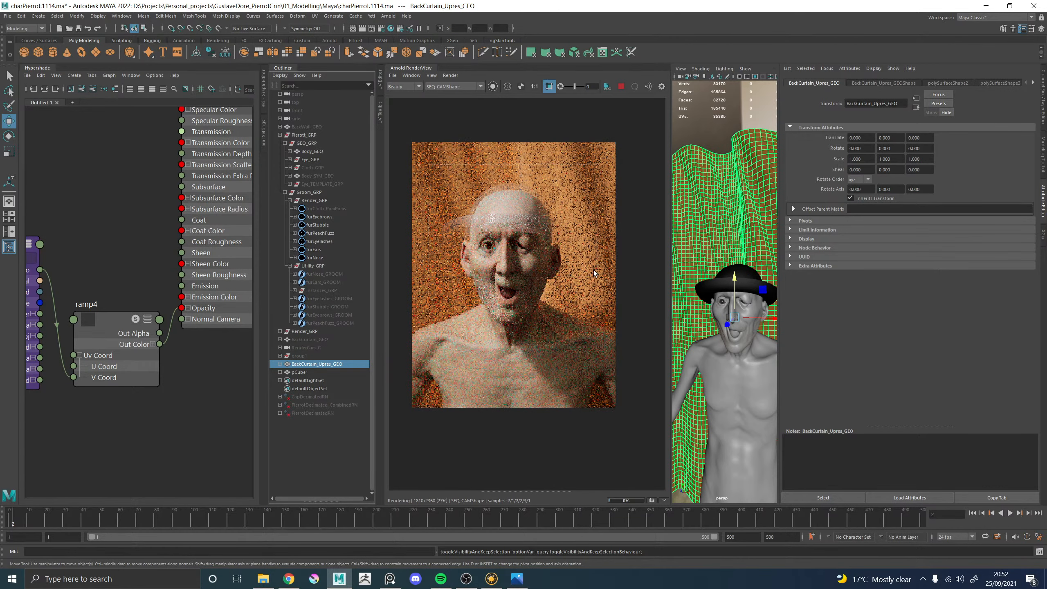
Show Cloth_GRP again and hide each of its garment meshes except HairNet_GEO
left_click(287, 169)
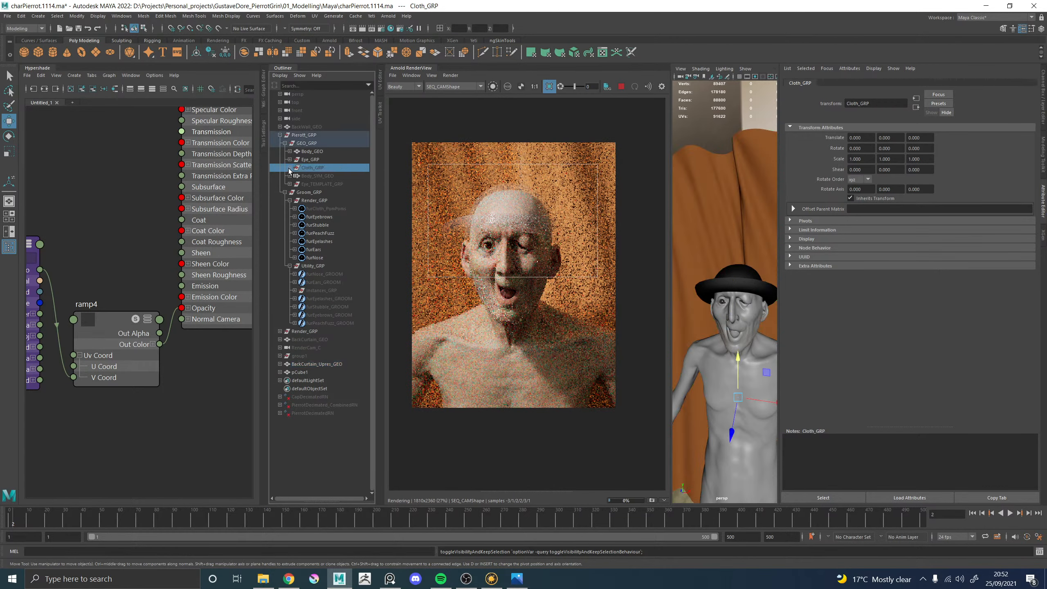
left_click(290, 167)
left_click(328, 177)
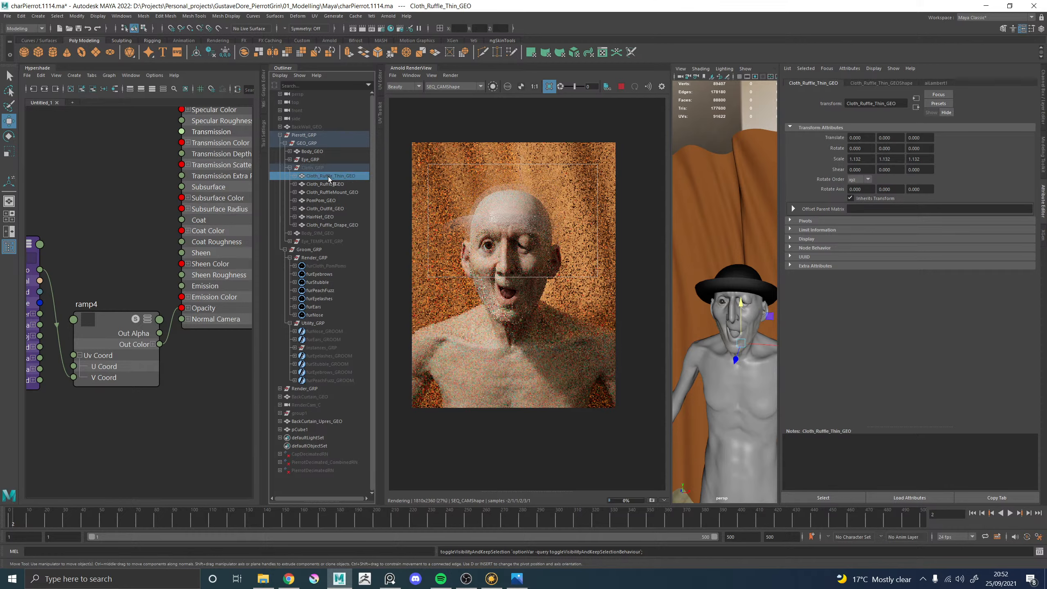
left_click(325, 223)
left_click(329, 207)
left_click(328, 201)
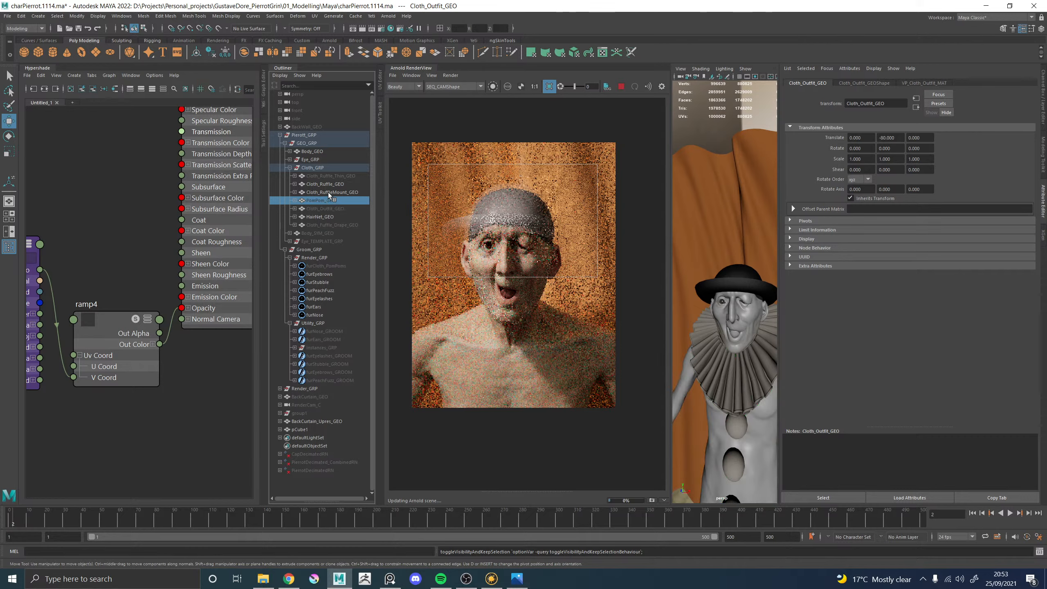
left_click(328, 193)
left_click(327, 184)
key("h")
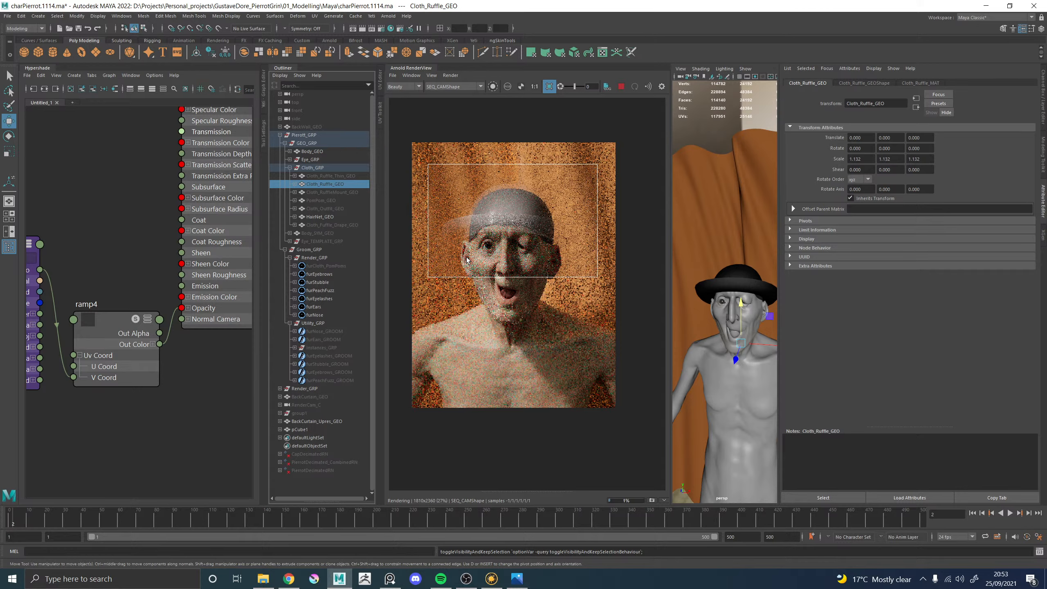
Move the light grey colour stop of the hat's opacity ramp, ramp4, to position 0
scroll(506, 246, "up", 2)
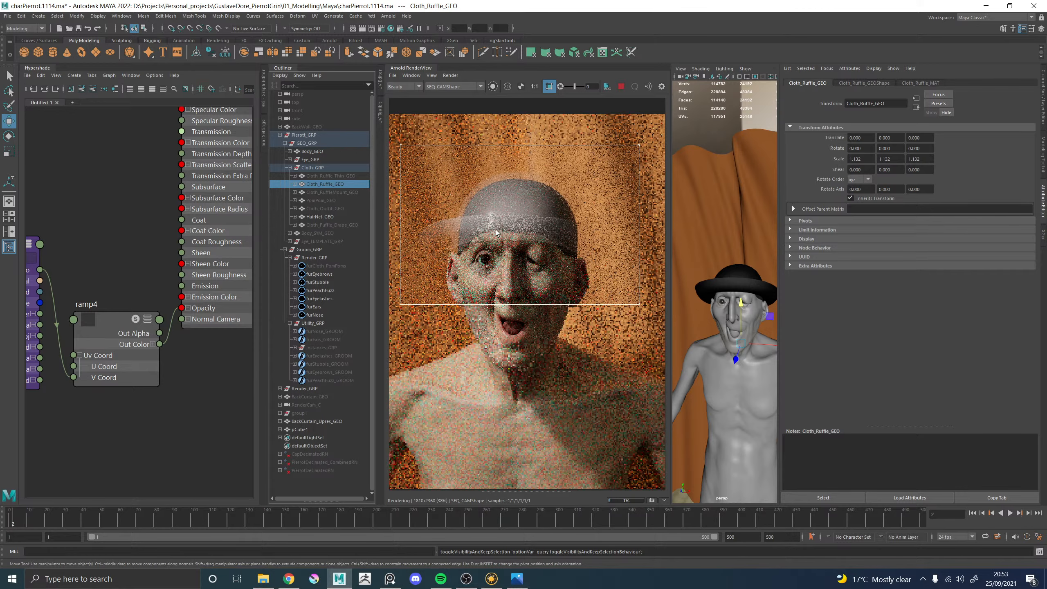
left_click(107, 320)
scroll(106, 321, "down", 3)
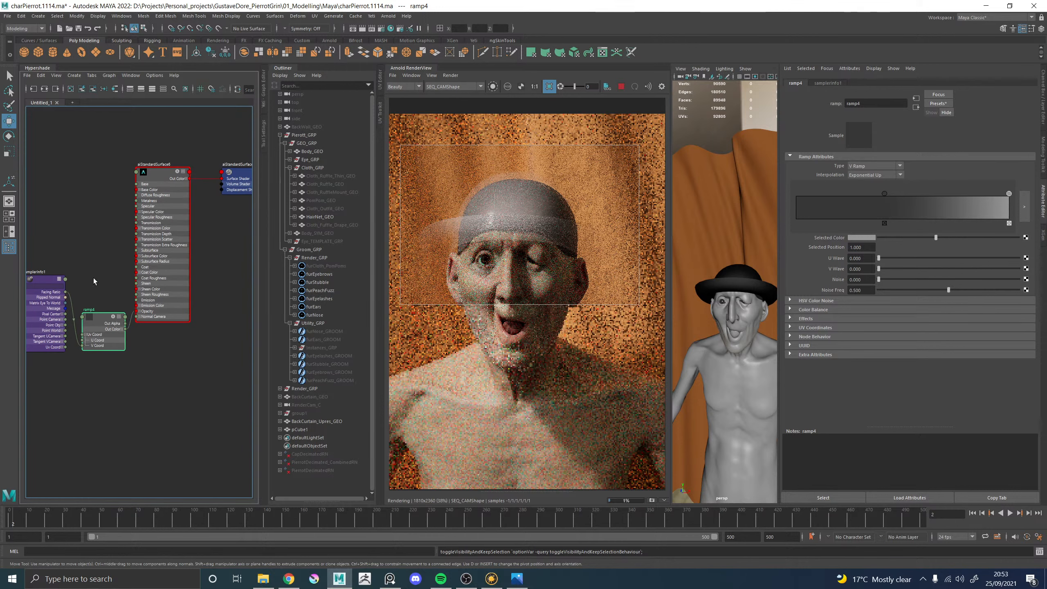
left_click_drag(1009, 193, 743, 190)
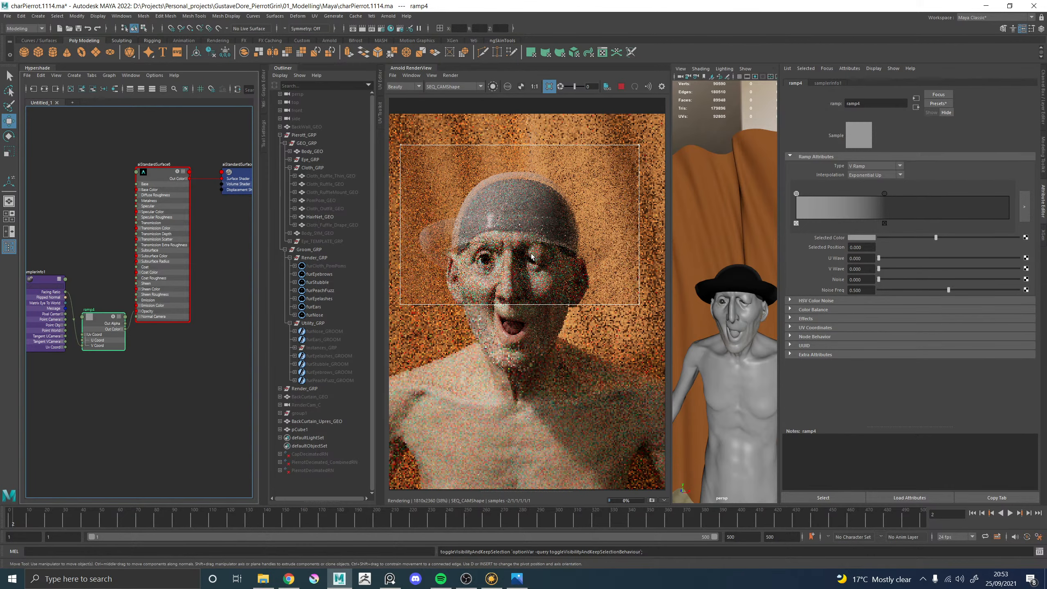
Set the Base Color of the hat's aiStandardSurface6 shader to black
left_click(752, 285)
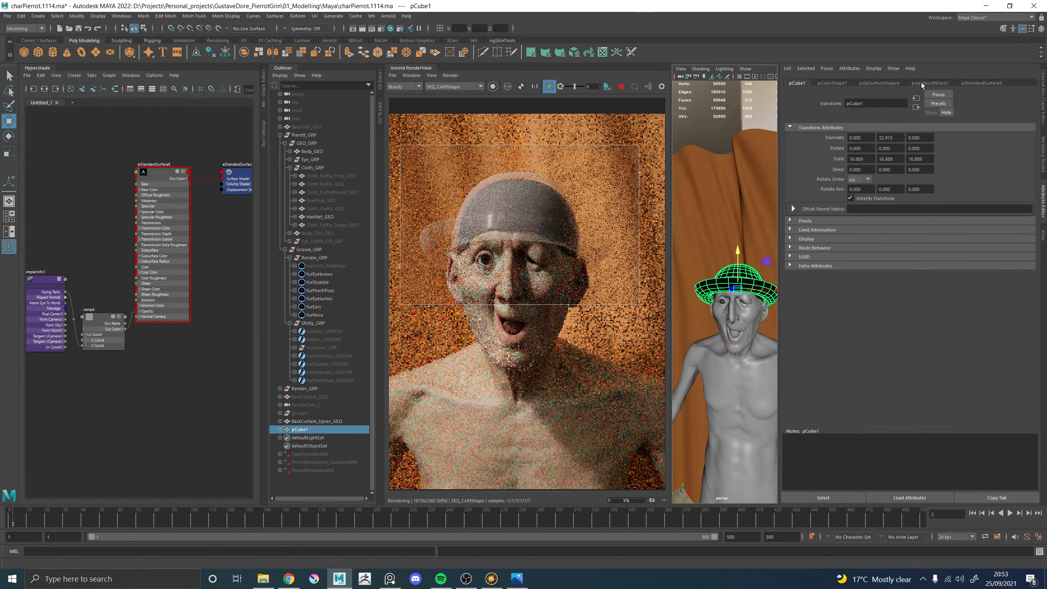
left_click(159, 175)
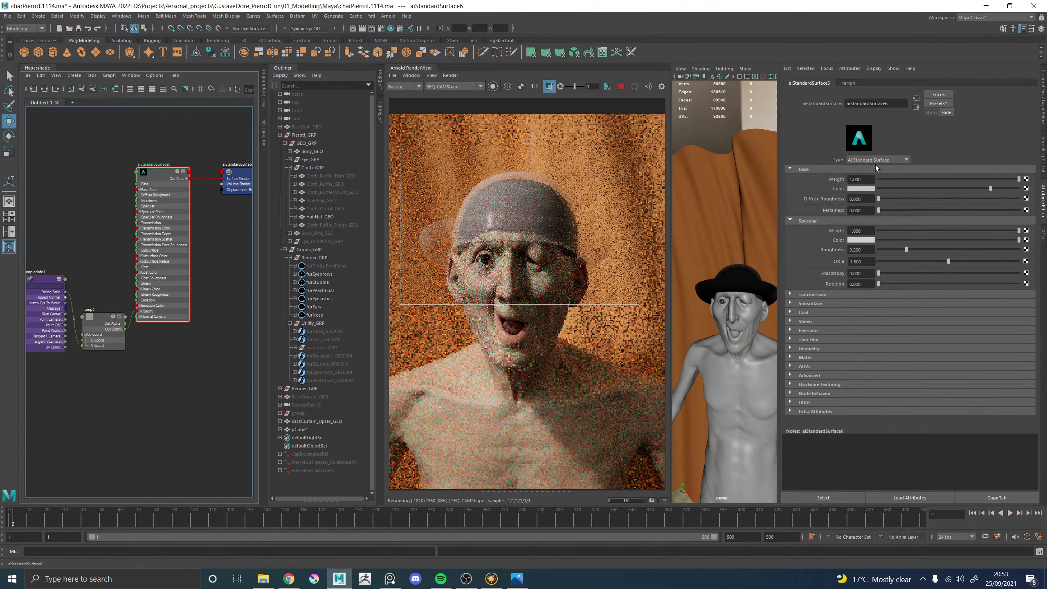
left_click_drag(903, 191, 876, 190)
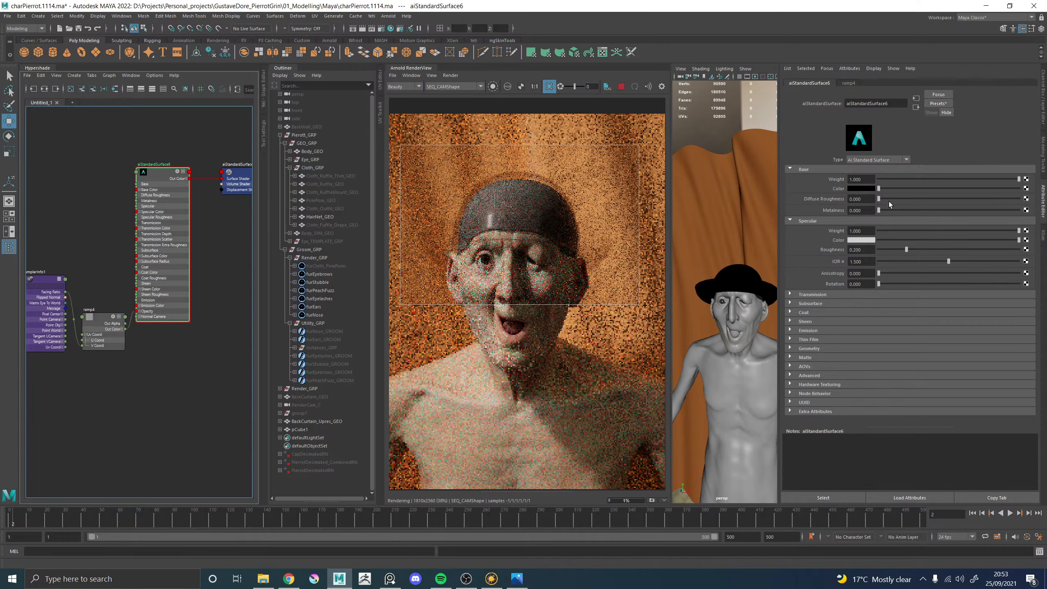
Space out the sampler info node in the shader graph and add a new ramp texture beside it
middle_click_drag(108, 236, 165, 231, "alt")
left_click_drag(88, 276, 47, 271)
left_click(115, 257)
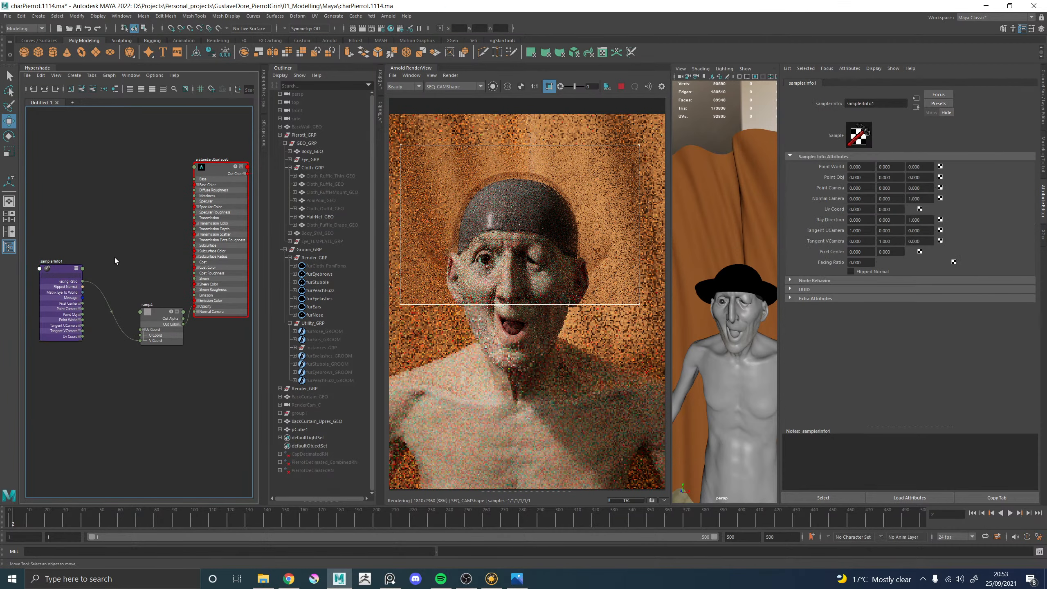
type("amp")
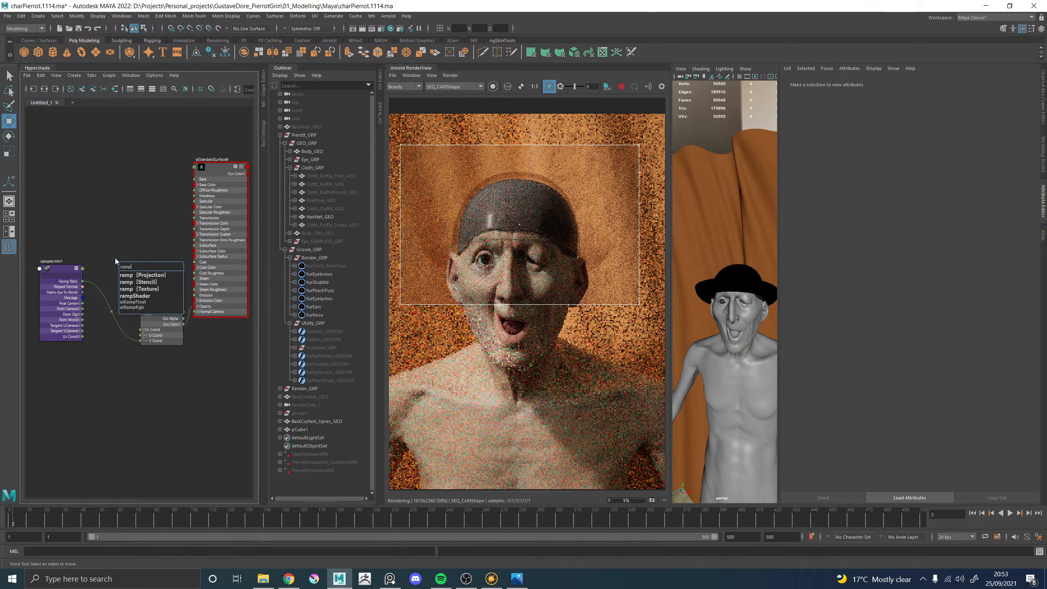
key("Down")
key("Down")
key("Down")
key("Return")
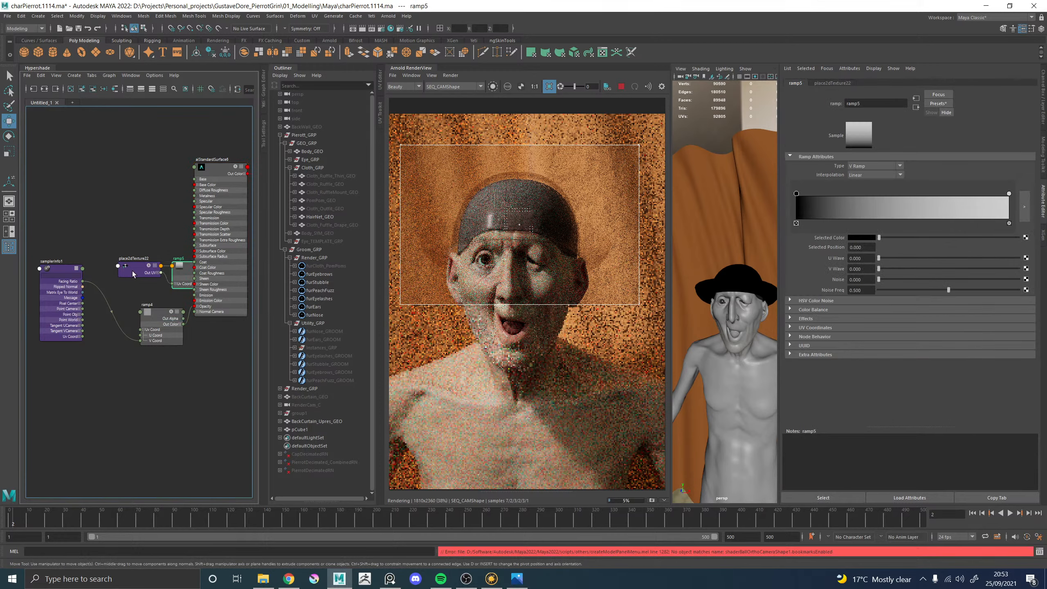
Delete the new ramp's place2dTexture node and connect the sampler info's Facing Ratio to the ramp's V Coord
left_click(132, 271)
key("Delete")
left_click_drag(180, 279, 116, 286)
left_click(120, 275)
scroll(174, 201, "up", 3)
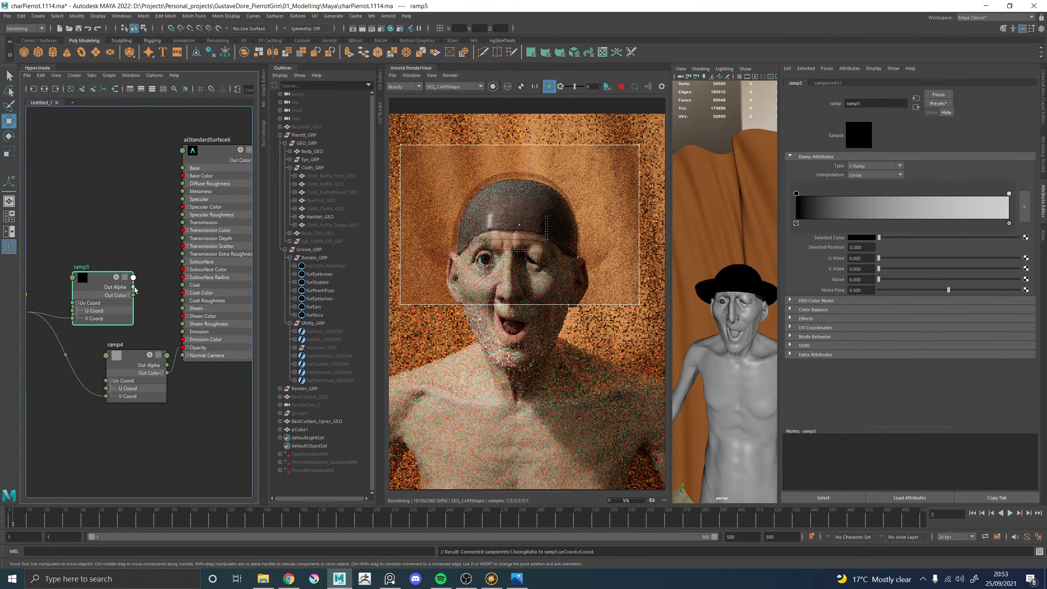
Connect ramp5's Out Color to the hat shader's Base Color and set the shader's Specular Color to black
left_click(128, 295)
left_click_drag(167, 198, 183, 176)
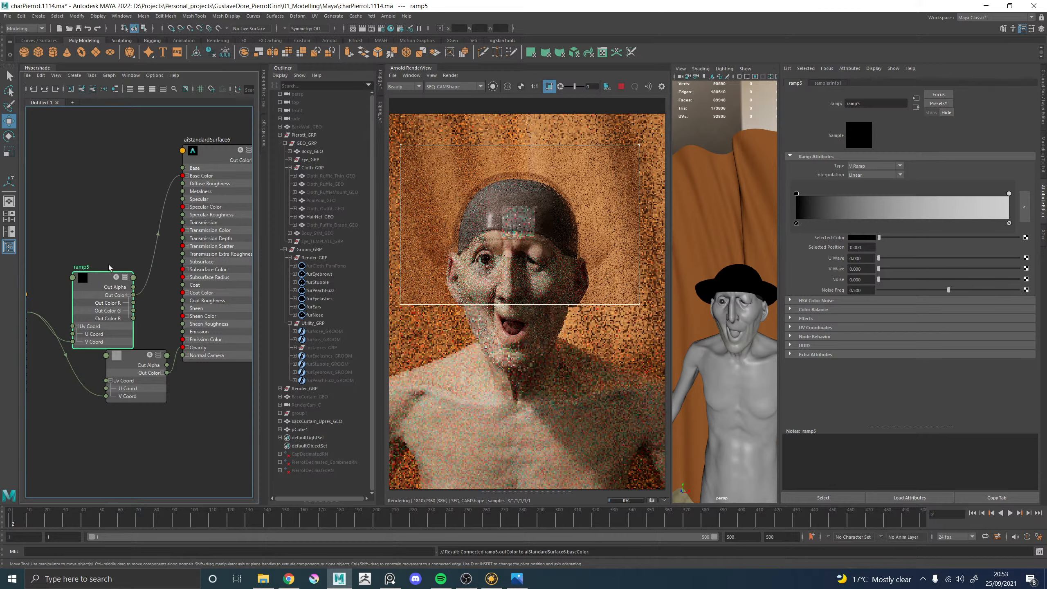
left_click_drag(99, 280, 91, 223)
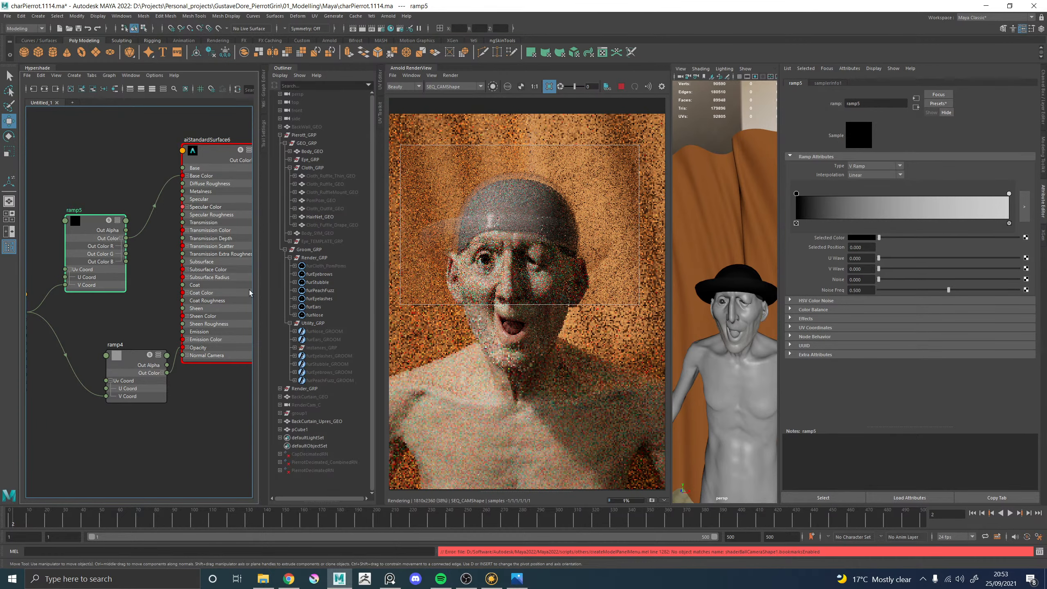
left_click(233, 147)
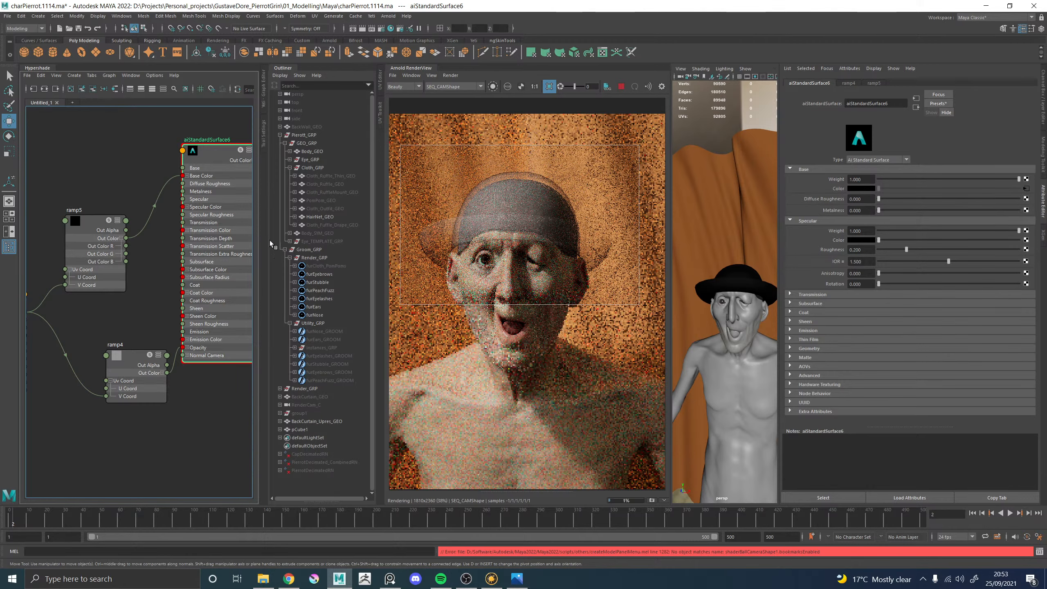
Darken the middle colour stop of the opacity ramp, ramp4, to almost black and check the hat in the render preview
left_click(136, 365)
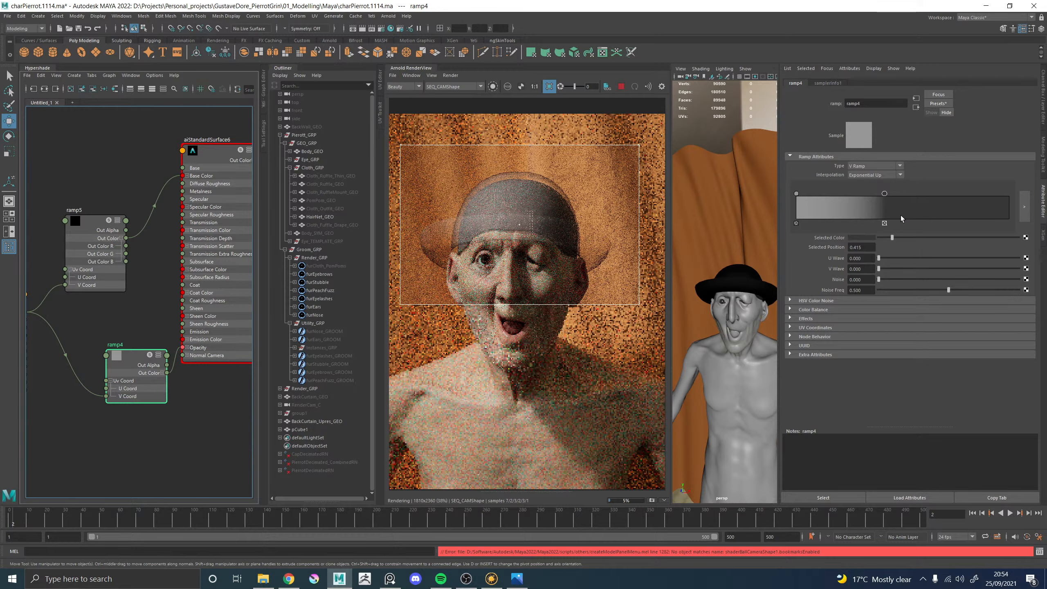
left_click_drag(888, 239, 879, 239)
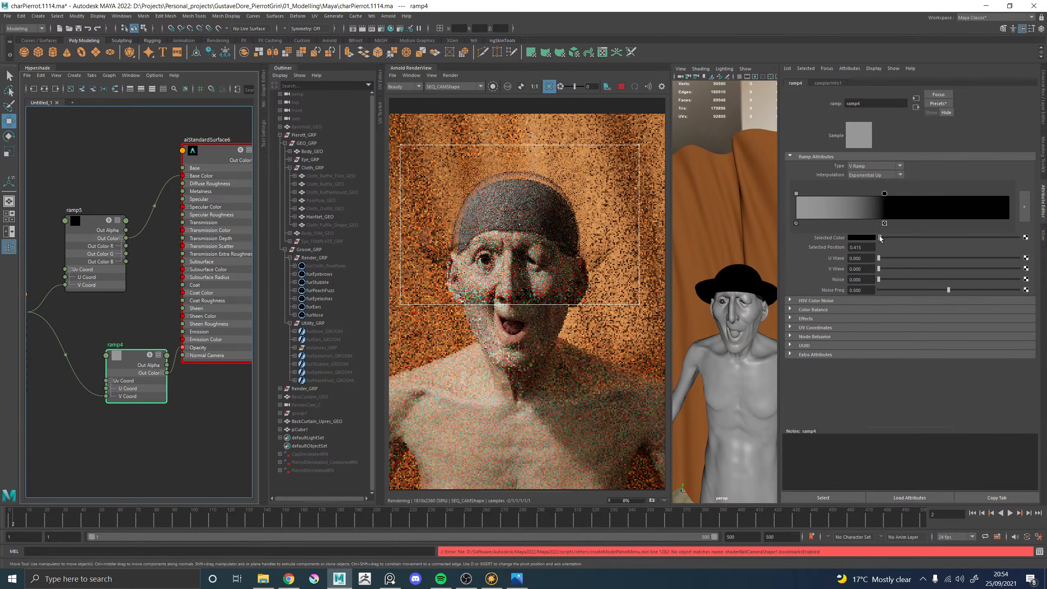
left_click_drag(880, 238, 883, 238)
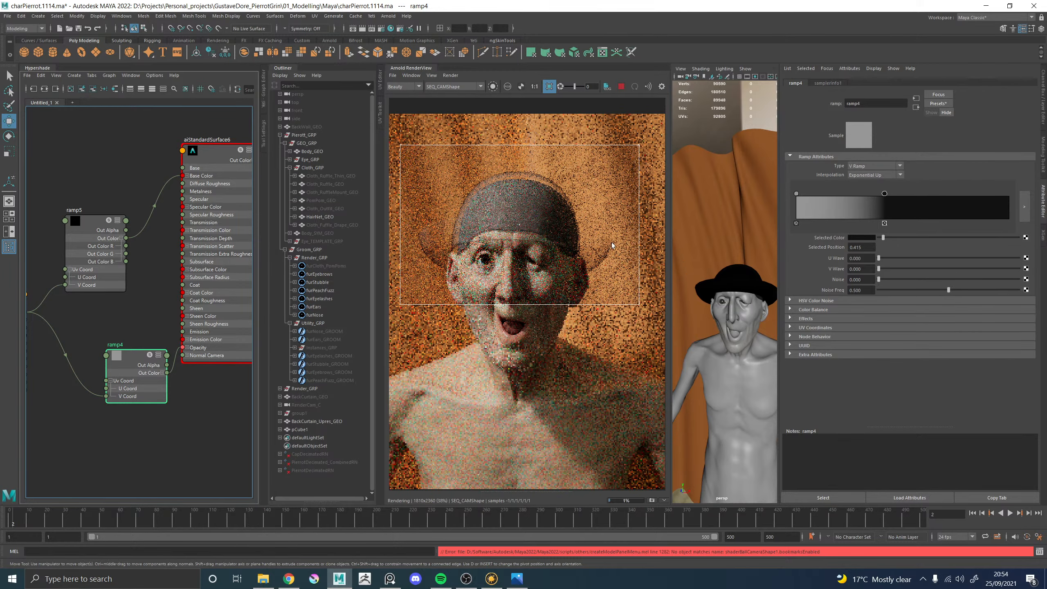
scroll(524, 227, "down", 2)
scroll(529, 228, "up", 2)
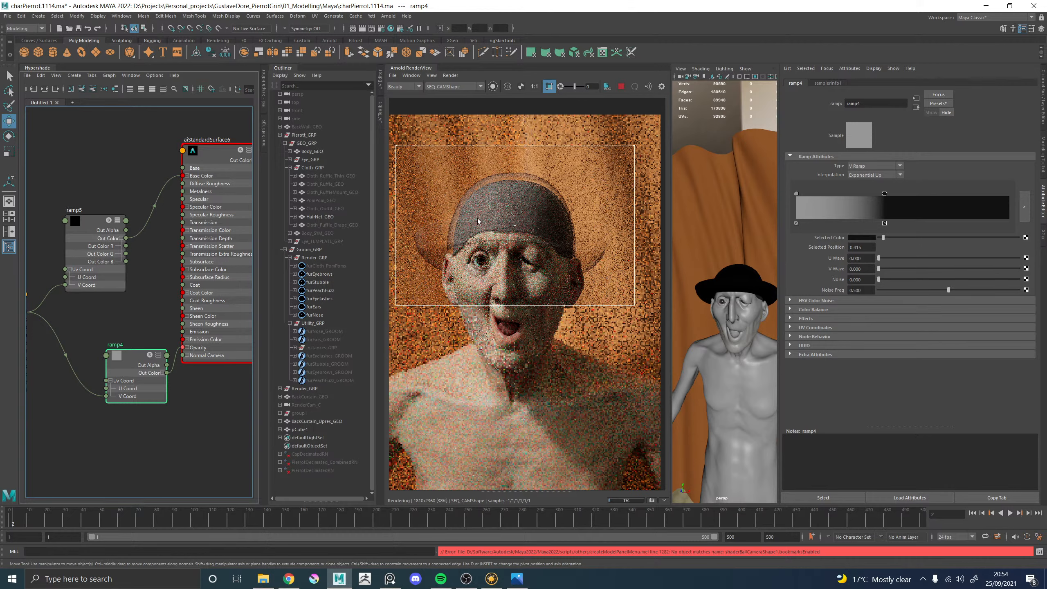
Add a displacementShader node to the hat's shader graph
scroll(168, 221, "down", 4)
middle_click_drag(204, 344, 172, 340, "alt")
left_click(172, 340)
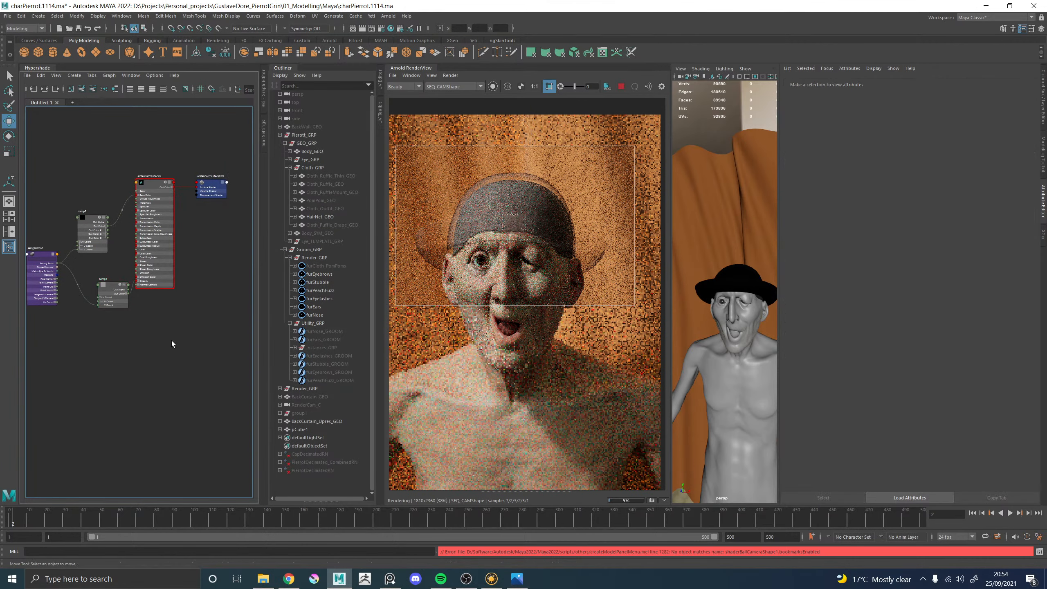
key("Tab")
type("disp")
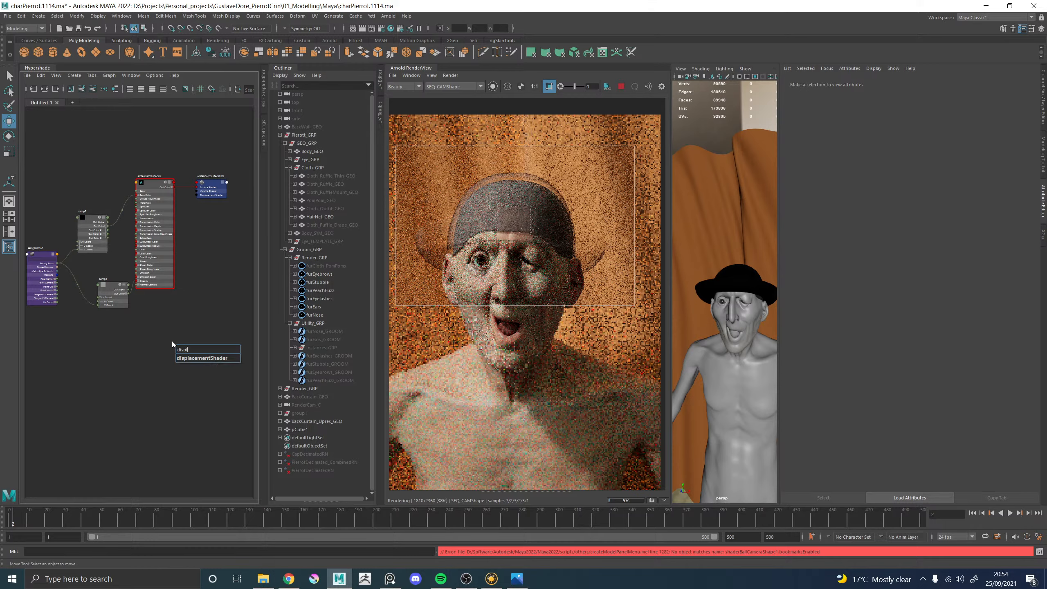
key("Down")
key("Return")
Stop the render preview and delete the hat mesh's construction history
left_click(733, 274)
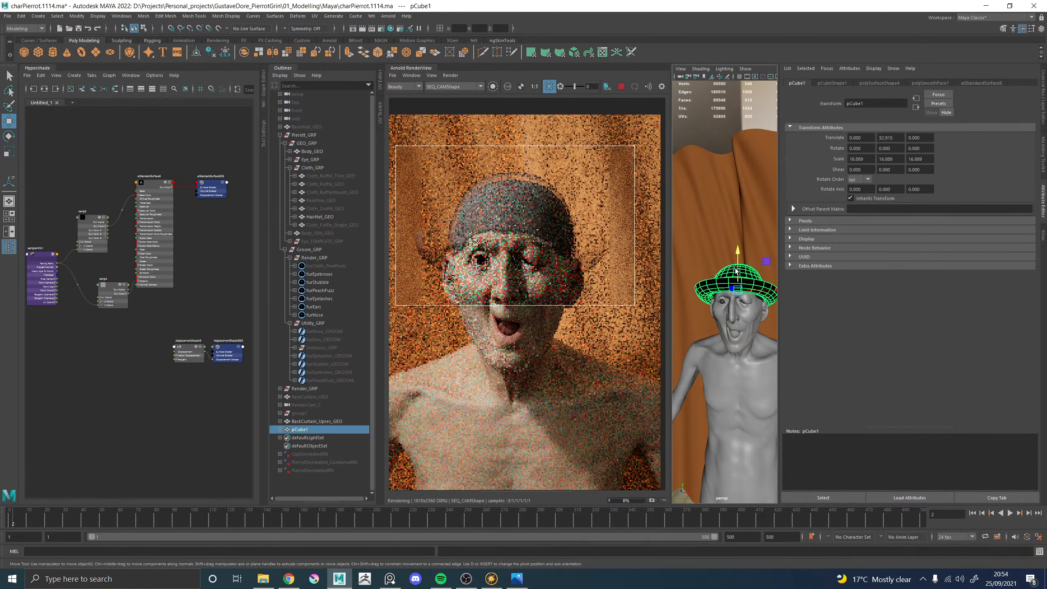
left_click(622, 86)
left_click(876, 84)
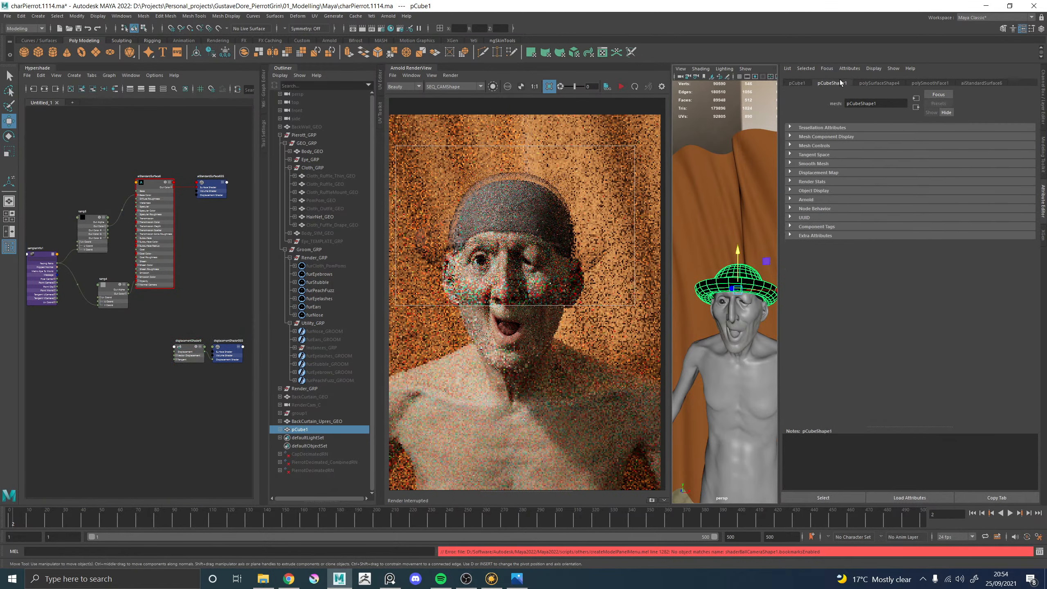
key("alt+shift+d")
Set the hat shape's Arnold subdivision type to catclark with 2 iterations
left_click(805, 200)
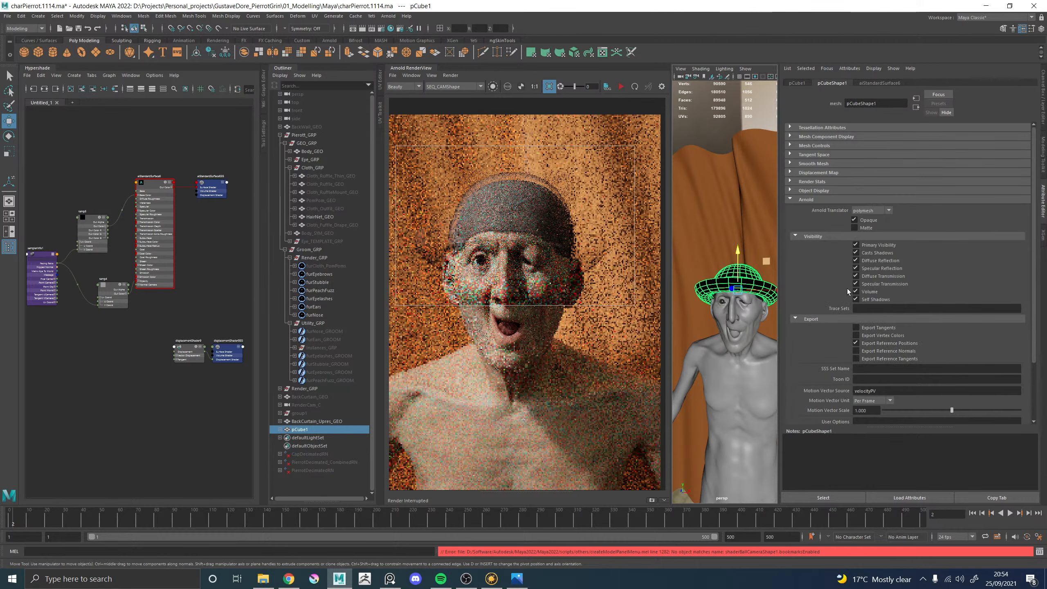
scroll(837, 314, "down", 3)
left_click(859, 370)
left_click(862, 387)
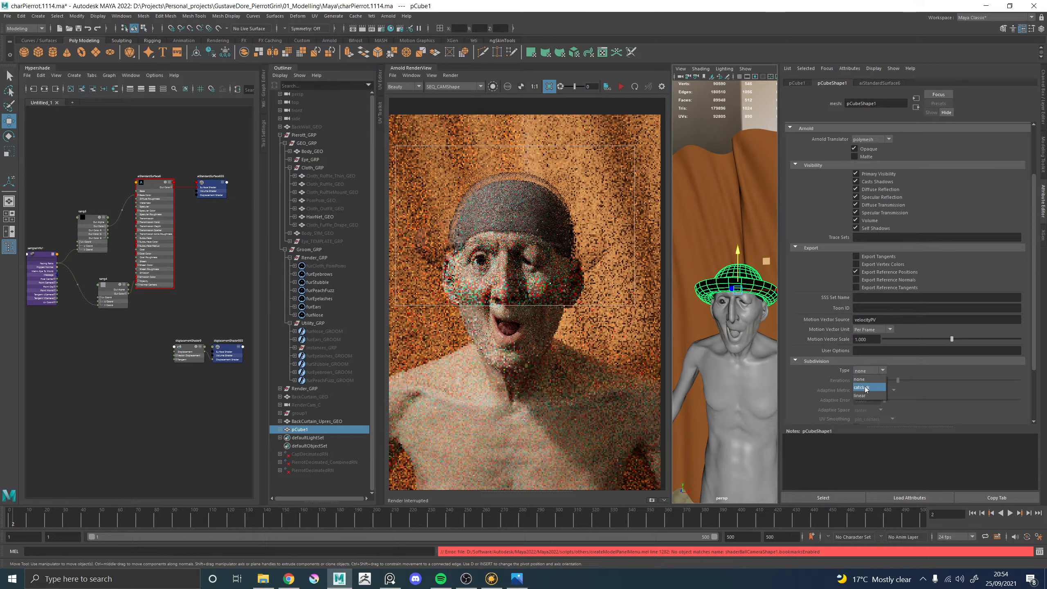
left_click(862, 380)
type("2")
key("Return")
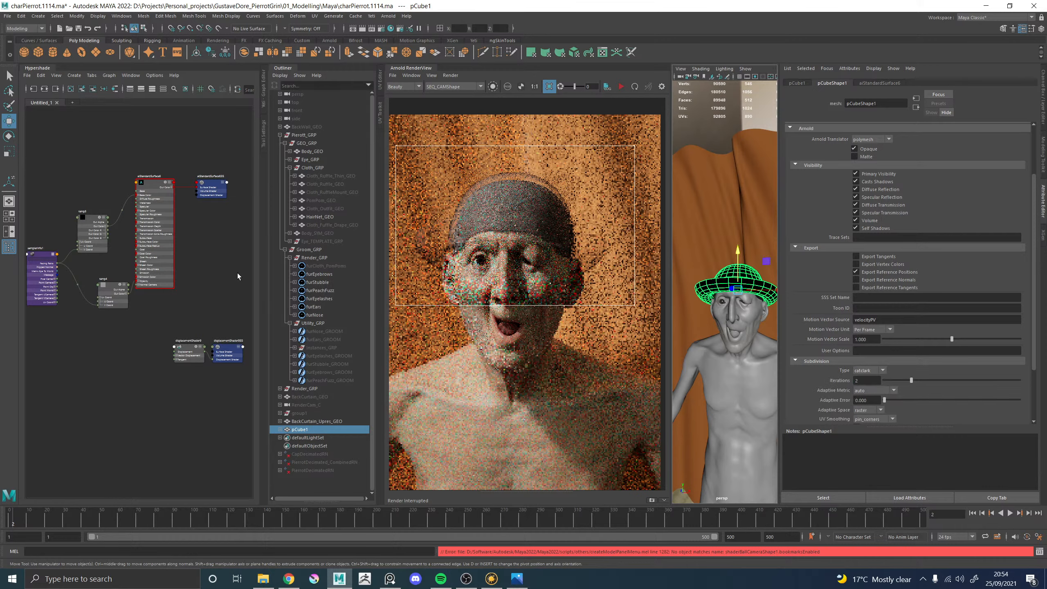
Connect the displacement shader to the hat's shading group and add a setRange node to the graph
left_click_drag(184, 353, 204, 195)
left_click(206, 290)
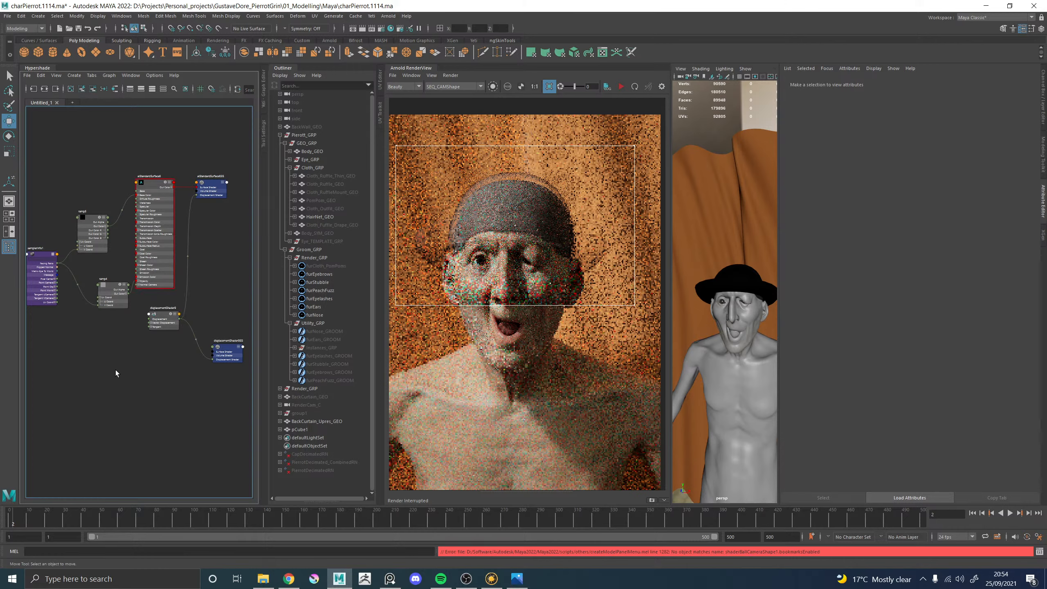
key("Tab")
type("setra")
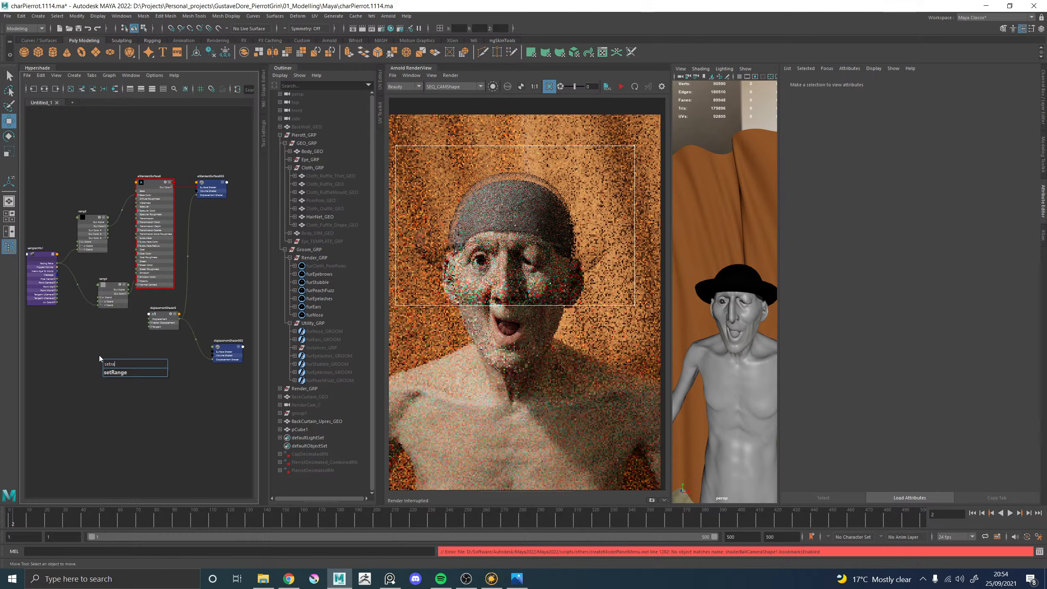
key("Return")
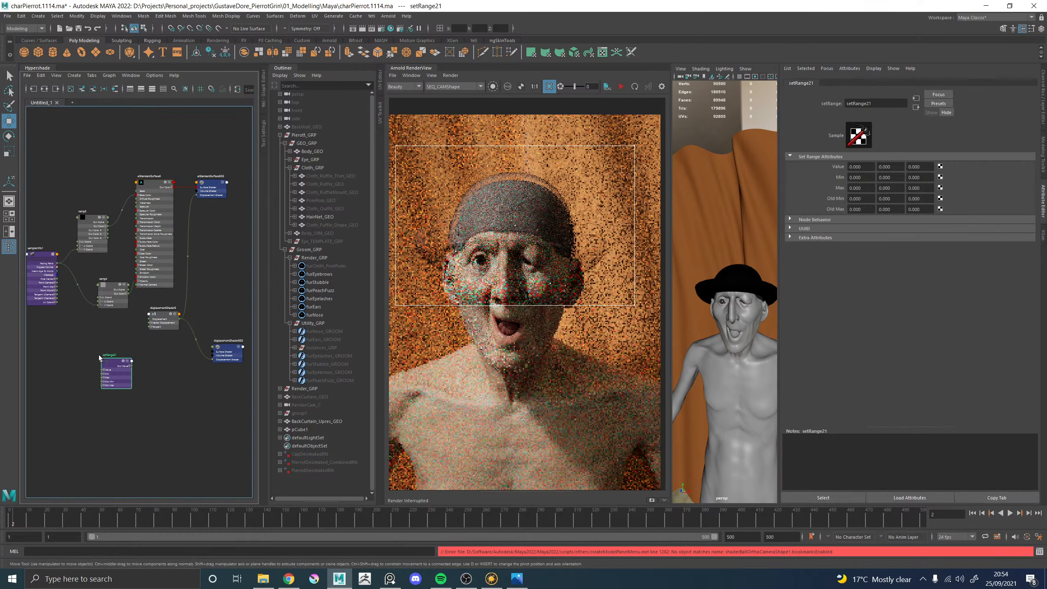
Connect the setRange node's Out Value X to the displacement shader's Displacement
scroll(115, 365, "up", 5)
left_click_drag(123, 358, 121, 295)
left_click(185, 310)
middle_click_drag(195, 313, 177, 317, "alt")
left_click(135, 308)
left_click_drag(142, 320, 200, 239)
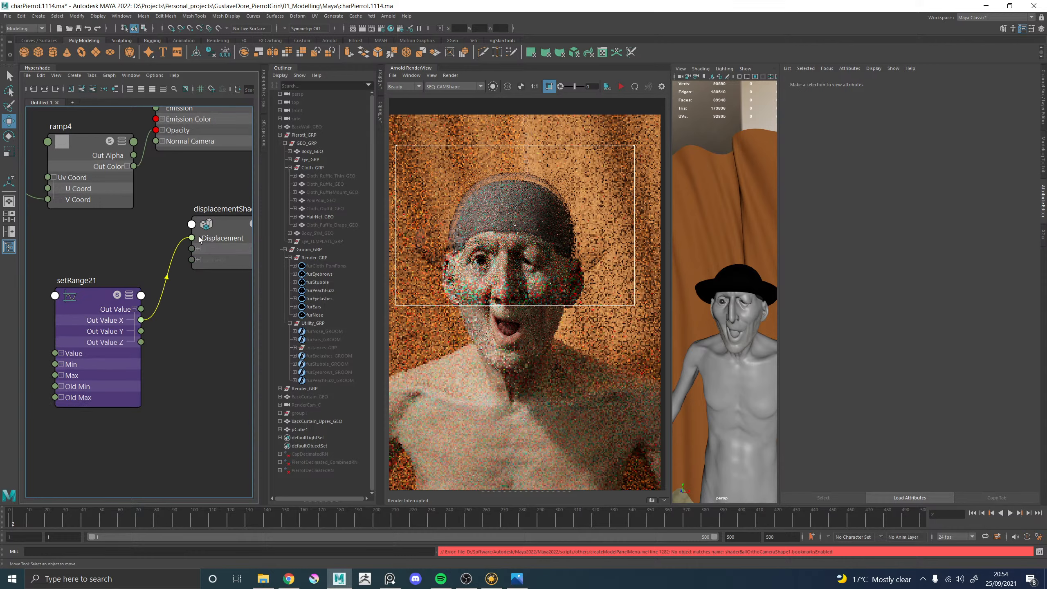
Set the first component of the setRange node's Min to -1, with Max and Old Max at 1
left_click(94, 296)
left_click(868, 211)
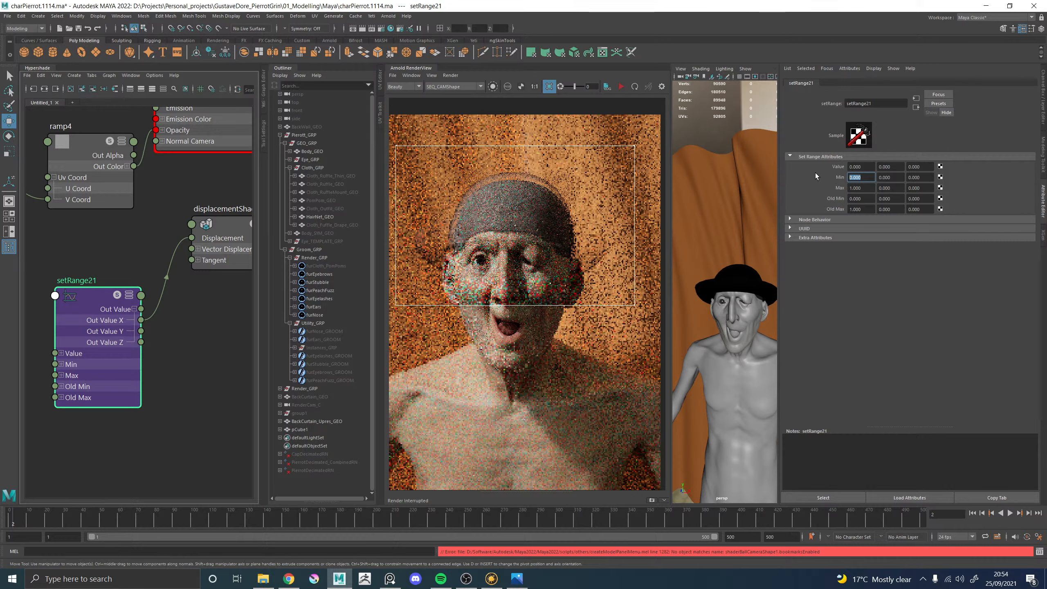
type("-1")
key("Return")
Add an aiNoise node to the graph next to the setRange node
middle_click_drag(164, 444, 271, 430, "alt")
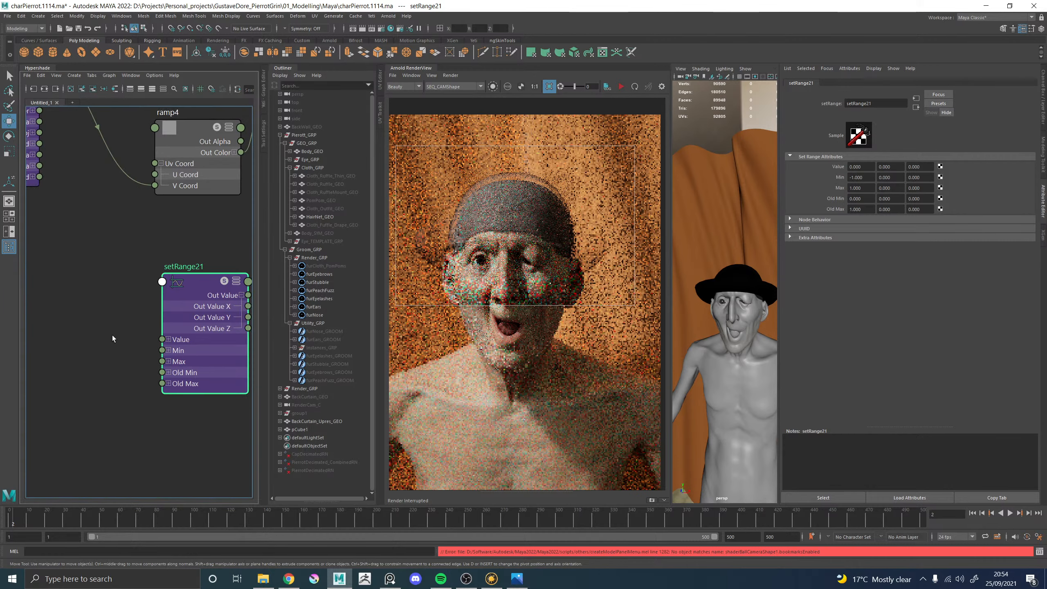
left_click(112, 336)
key("Tab")
type("ain")
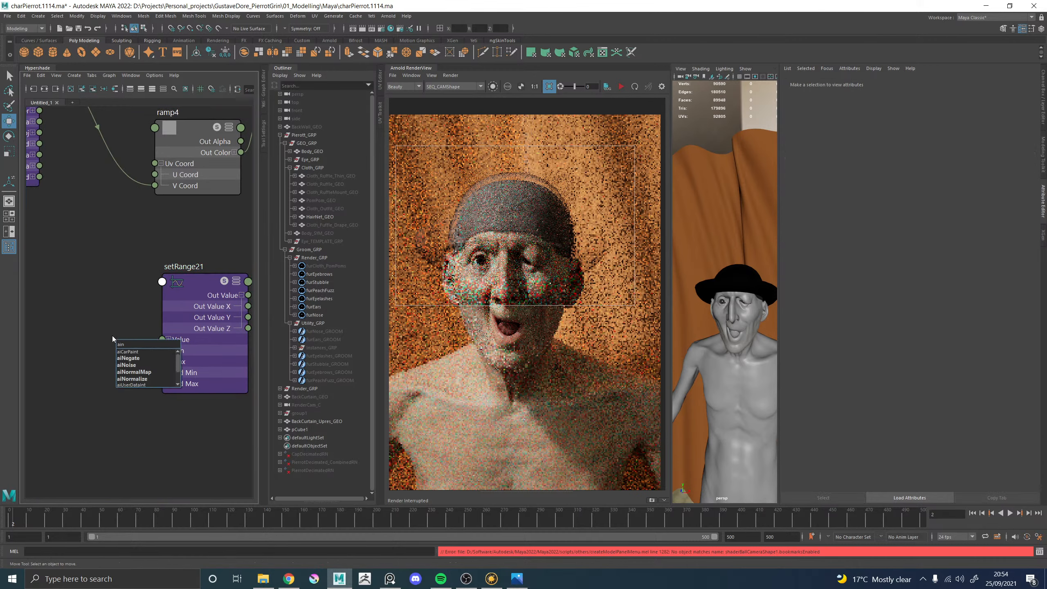
key("Down")
key("Down")
key("Down")
key("Return")
Connect the aiNoise Out Color to the setRange node's Value and restart the Arnold render preview
left_click_drag(145, 361, 163, 339)
left_click(72, 331)
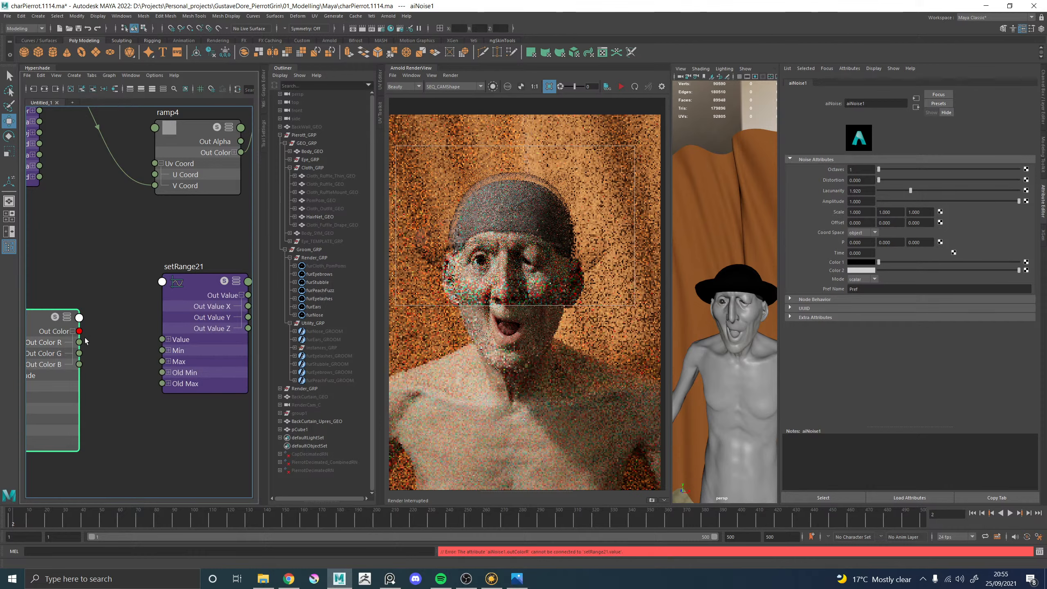
left_click_drag(80, 332, 162, 339)
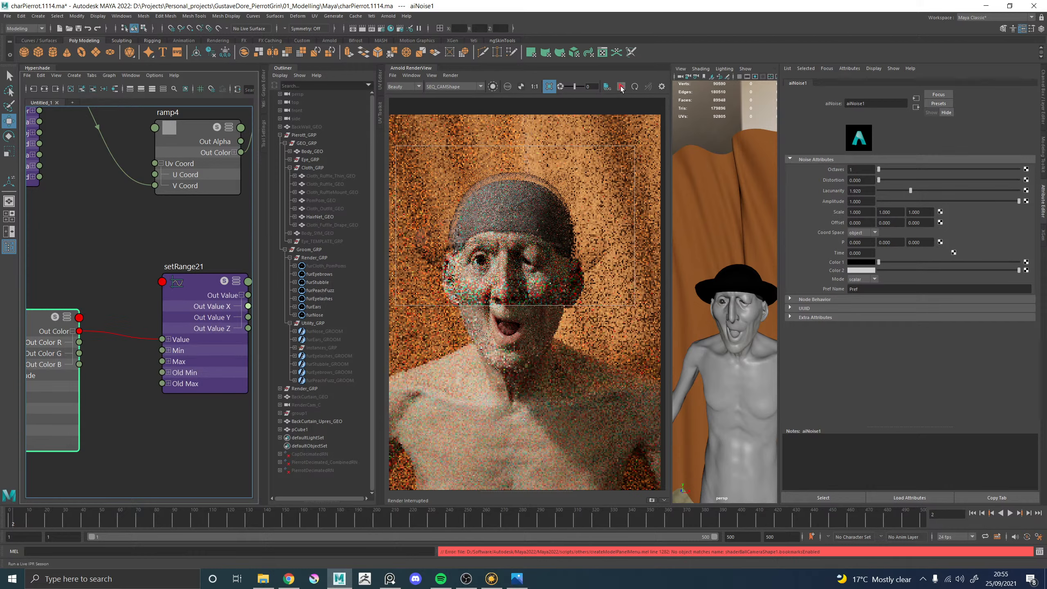
left_click(622, 88)
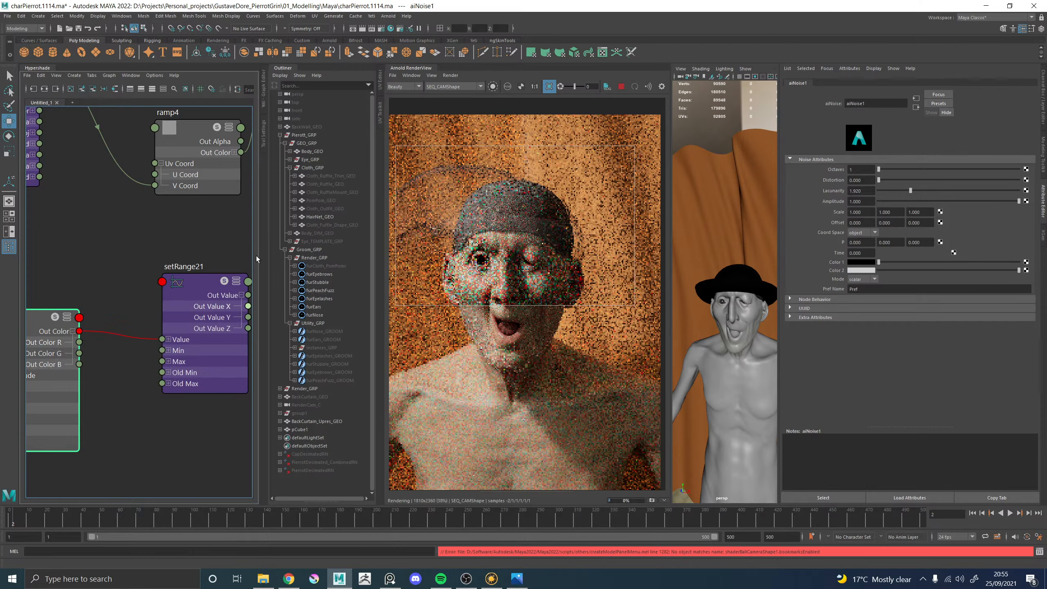
Set the Scale of the displacement shader fed by the setRange node to 0.1
middle_click_drag(176, 239, 73, 258, "alt")
left_click(225, 226)
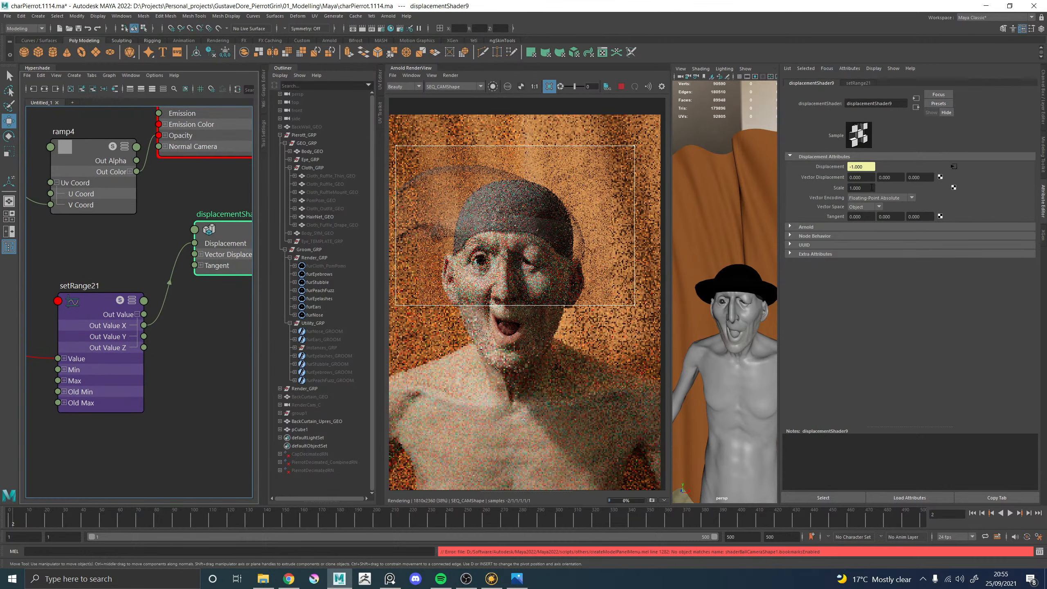
left_click_drag(873, 188, 796, 176)
type("0.1")
key("Return")
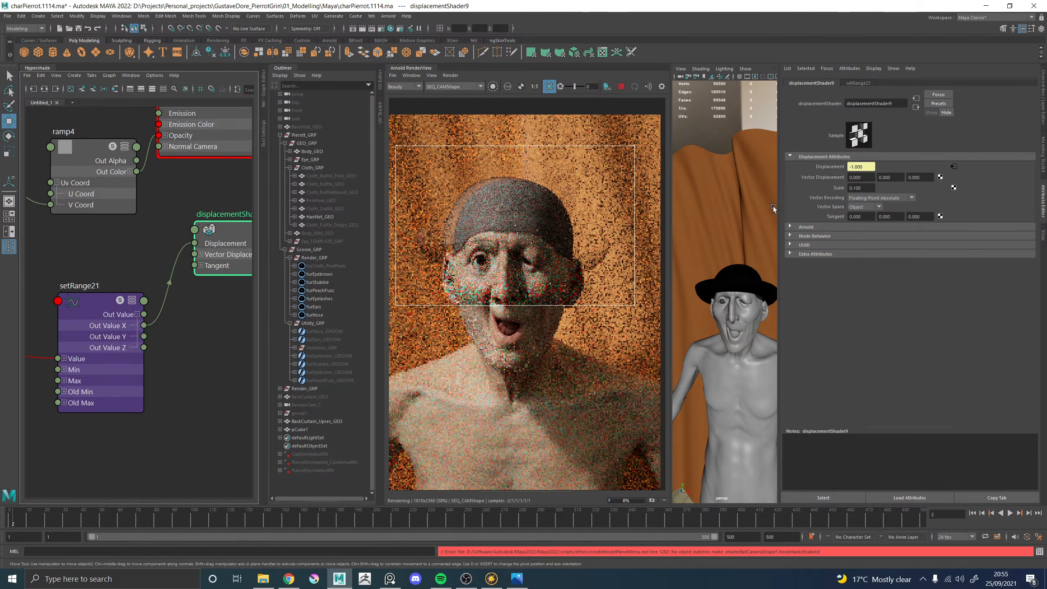
Set all three Scale components of the aiNoise node to 0.1
middle_click_drag(87, 263, 330, 243, "alt")
left_click(165, 309)
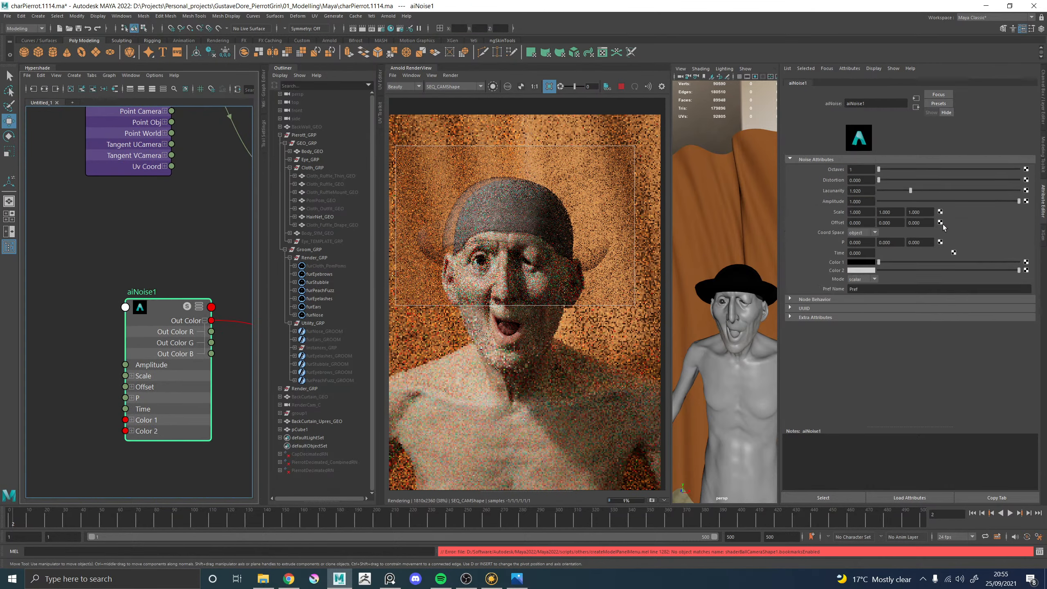
left_click_drag(873, 212, 828, 208)
type(".1")
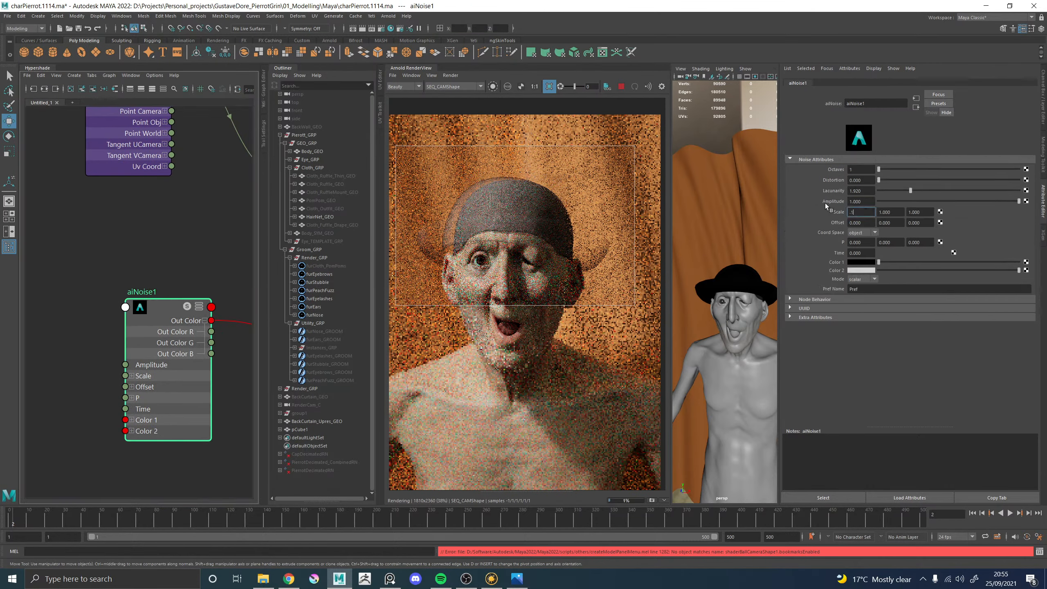
key("Tab")
type(".1")
key("Tab")
type(".1")
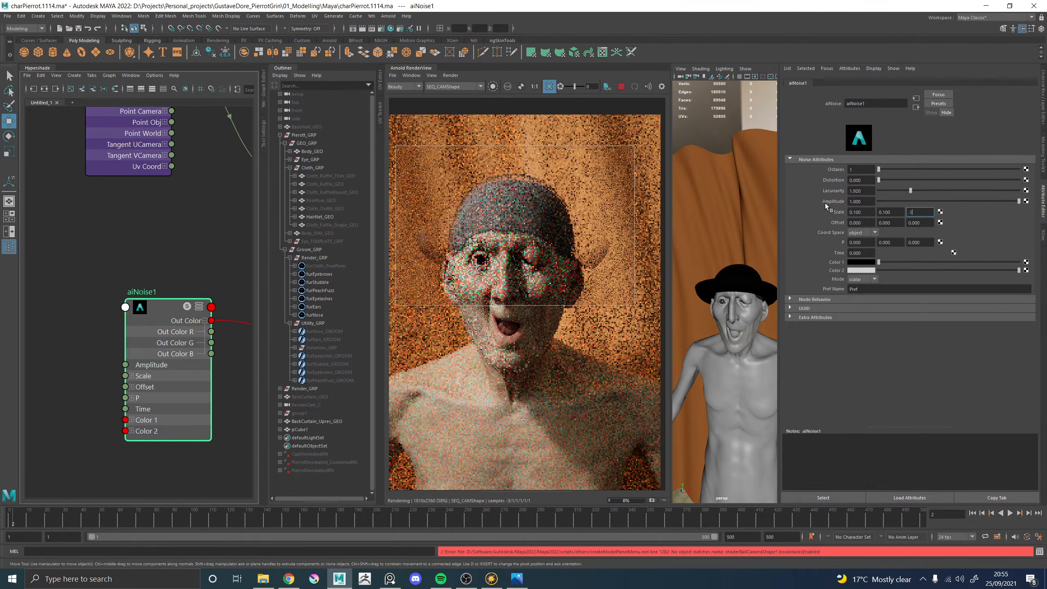
key("Return")
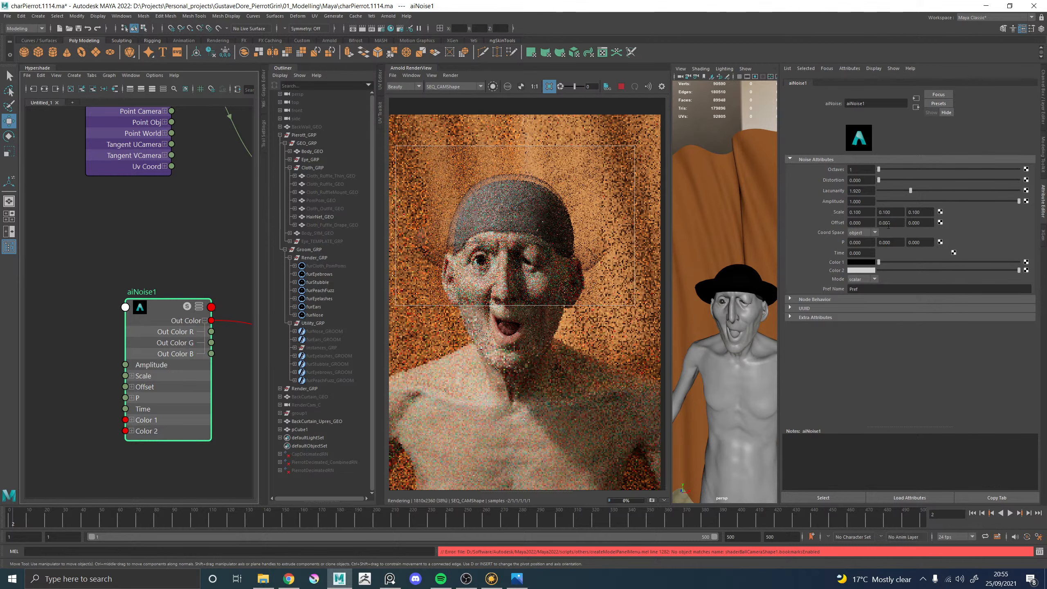
Solo the aiNoise node briefly, restore the full shading, and inspect the hat in the render against the reference painting
left_click(187, 306)
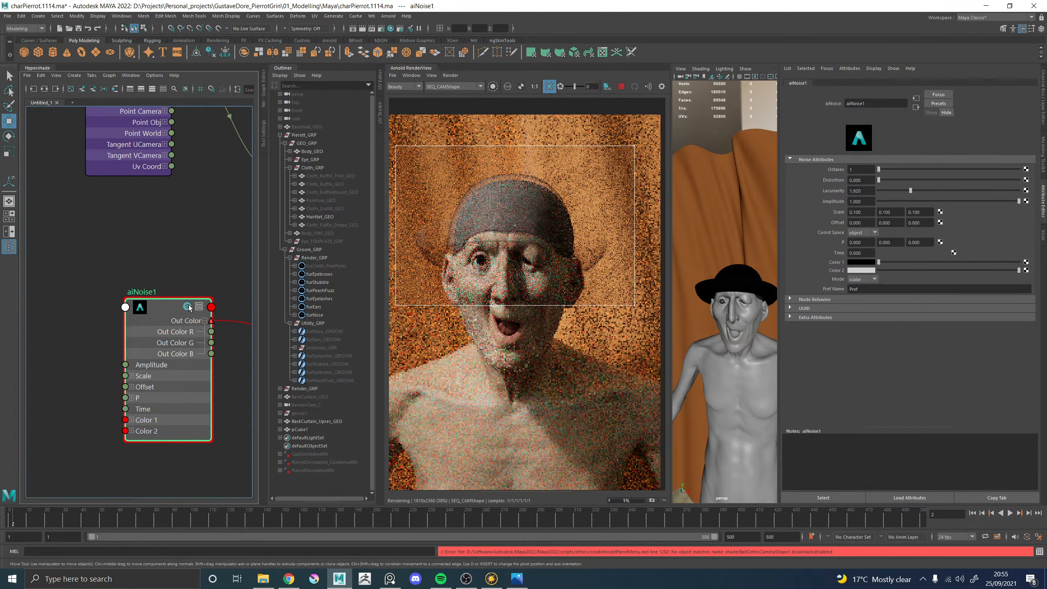
left_click(188, 307)
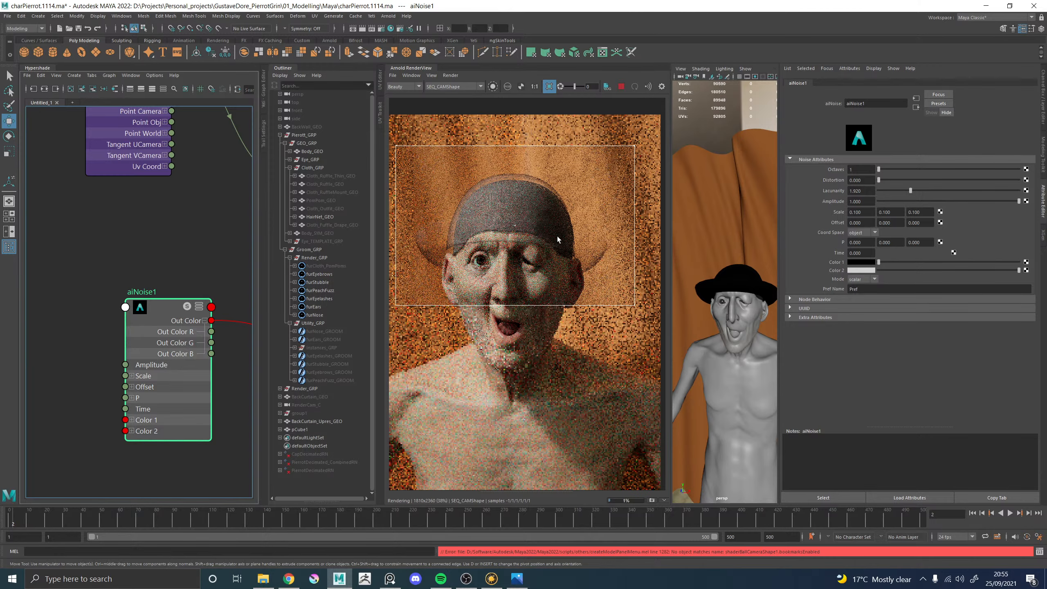
scroll(557, 237, "down", 3)
scroll(555, 225, "up", 3)
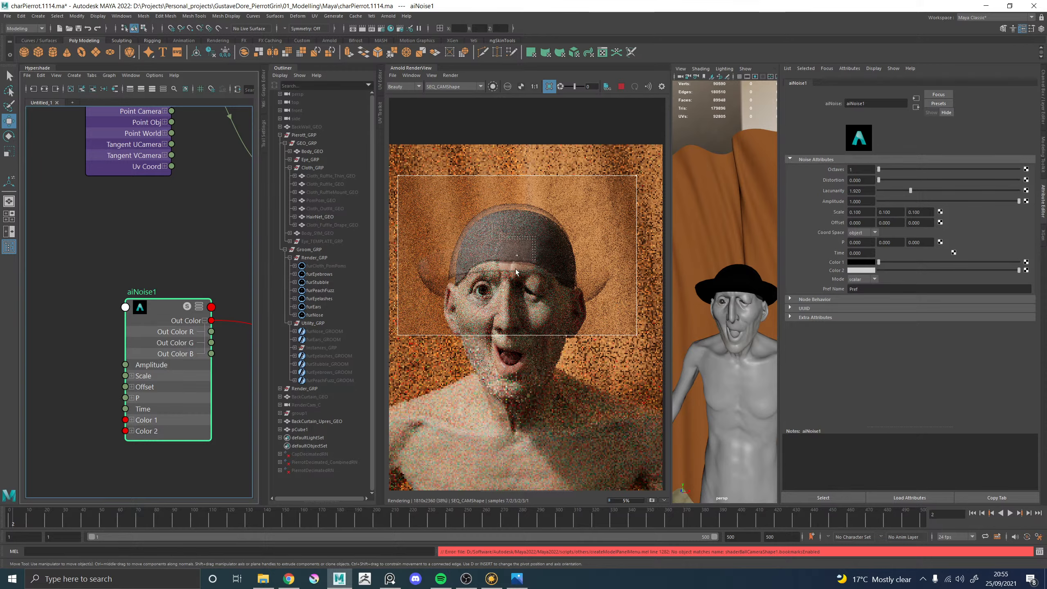
scroll(497, 275, "up", 2)
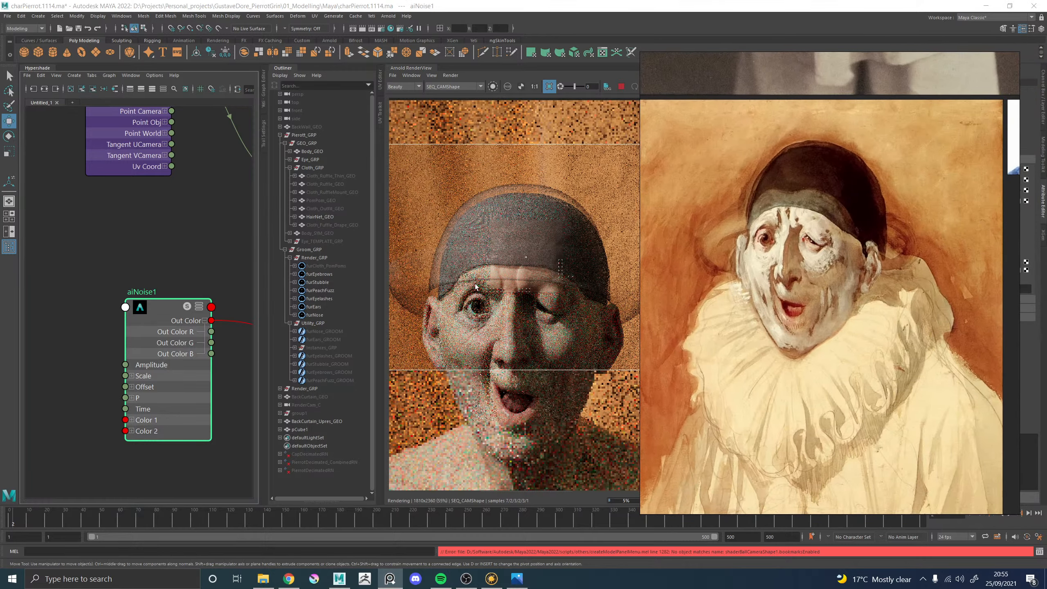
scroll(476, 287, "down", 2)
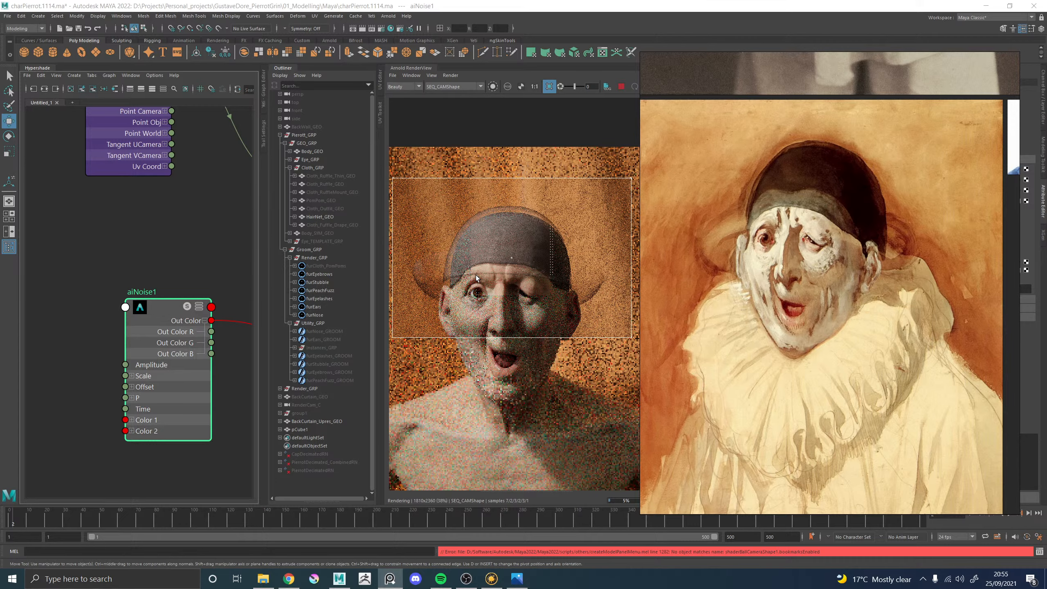
Add a stop at the dark end of ramp4, lighten its color slightly, and move it to position 0.768
middle_click_drag(189, 265, 58, 409, "alt")
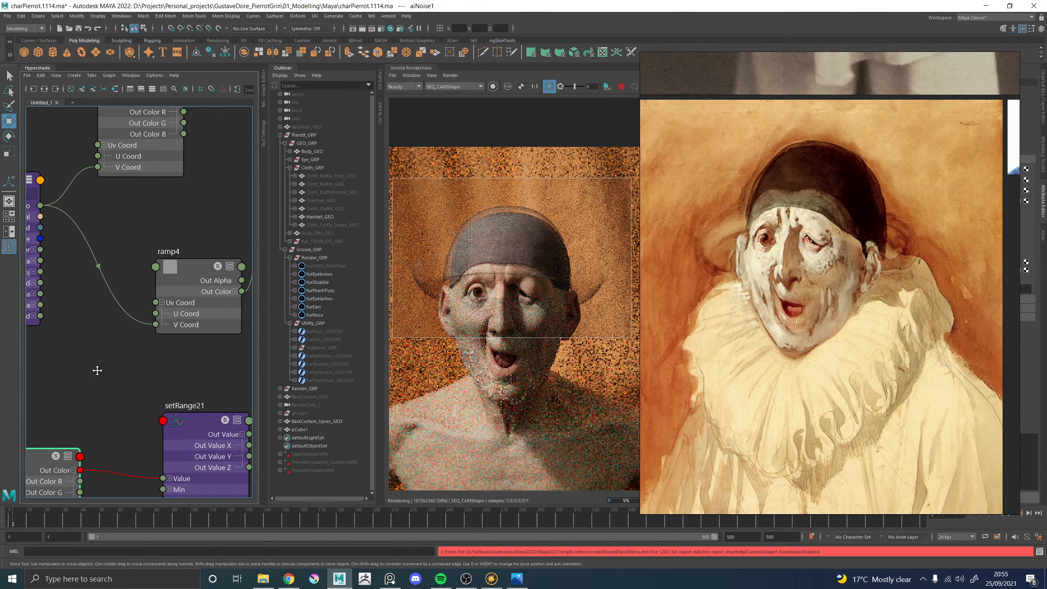
middle_click_drag(199, 282, 209, 329, "alt")
left_click(209, 330)
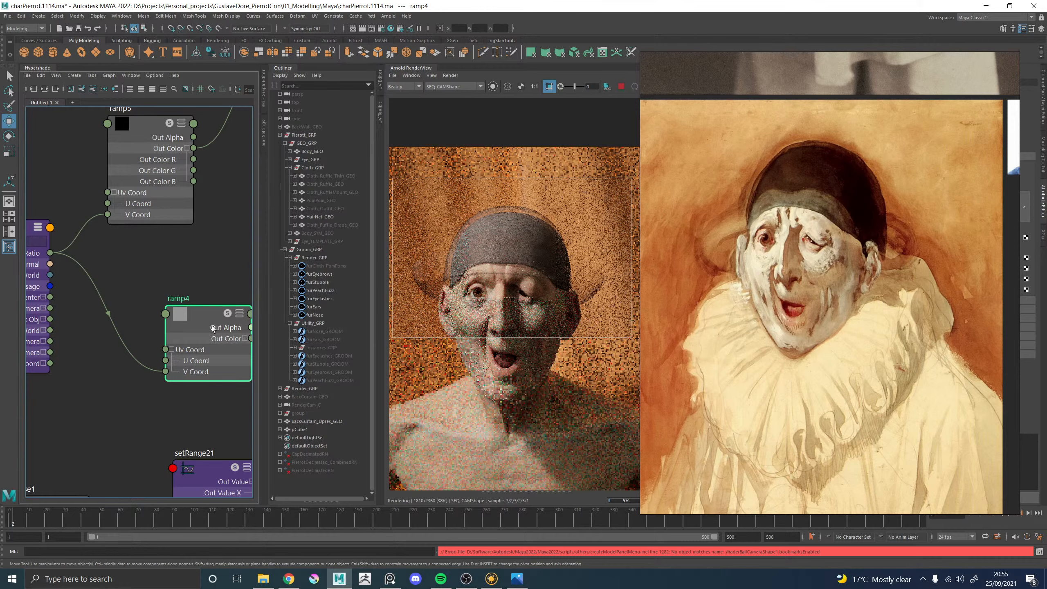
right_click_drag(891, 154, 1046, 156)
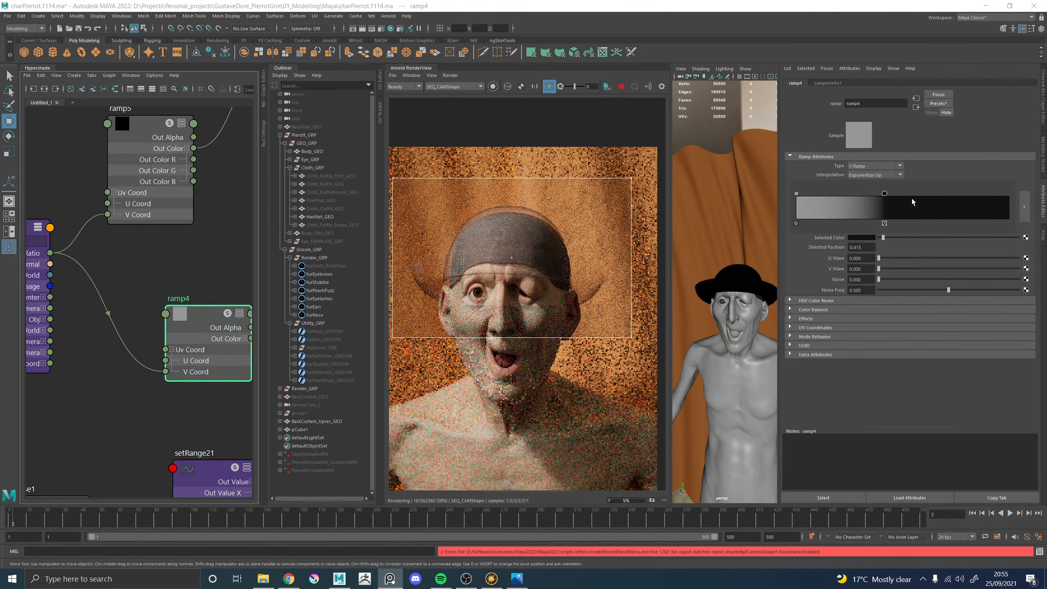
left_click_drag(990, 203, 1010, 205)
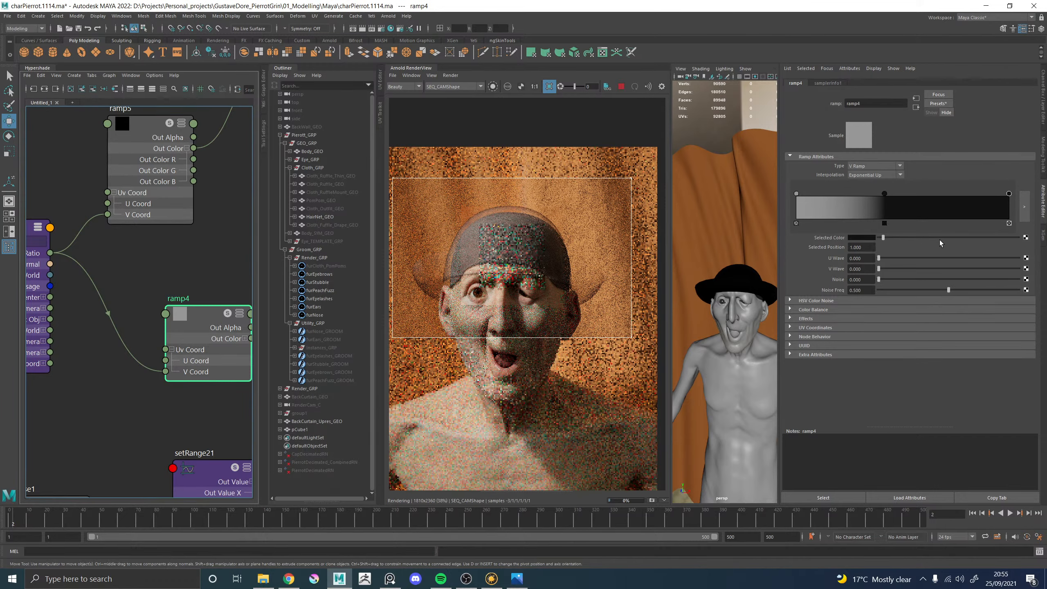
left_click_drag(939, 240, 891, 239)
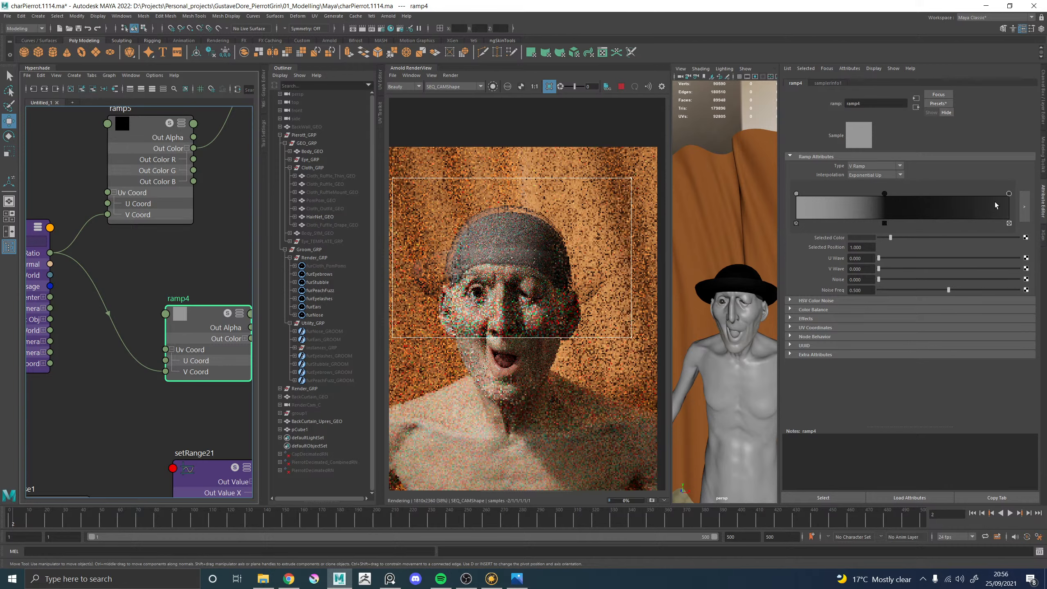
left_click_drag(1009, 193, 960, 194)
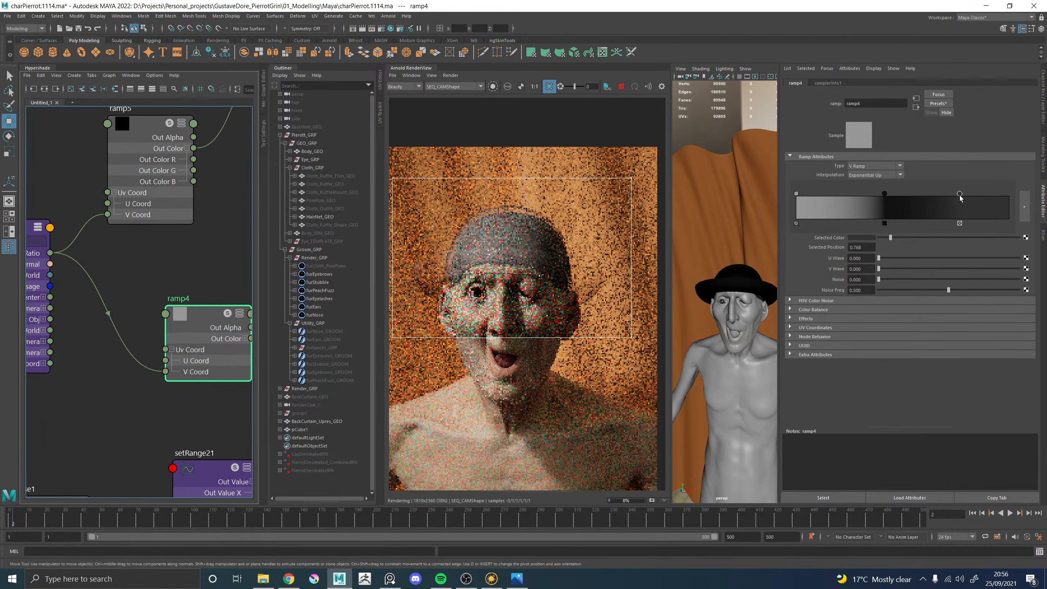
Clear the extra end stop from ramp4 and set the ramp's interpolation to Smooth
left_click(1008, 206)
left_click(1009, 224)
left_click(862, 175)
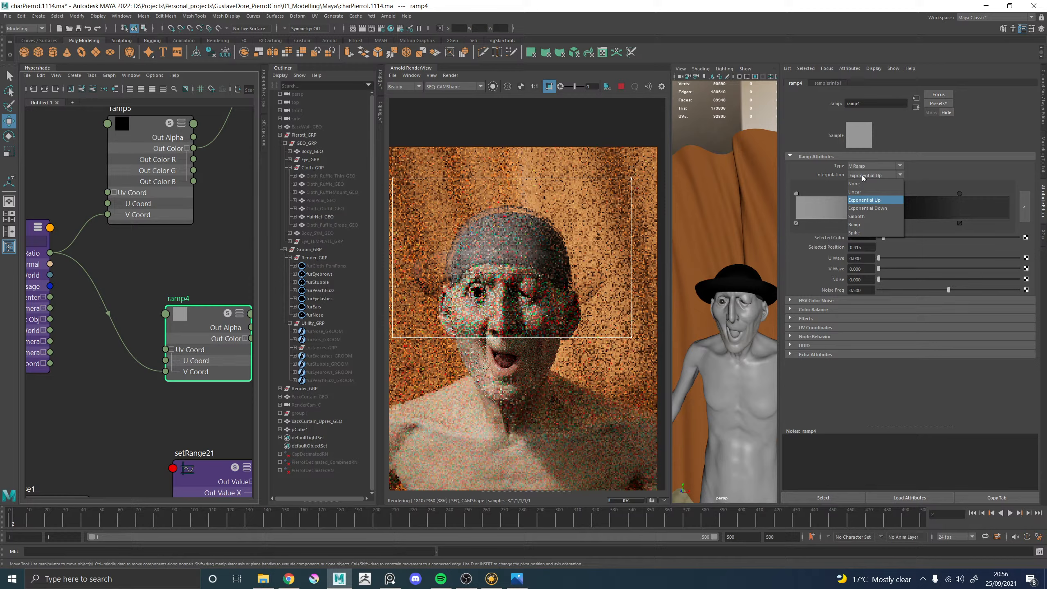
left_click(862, 217)
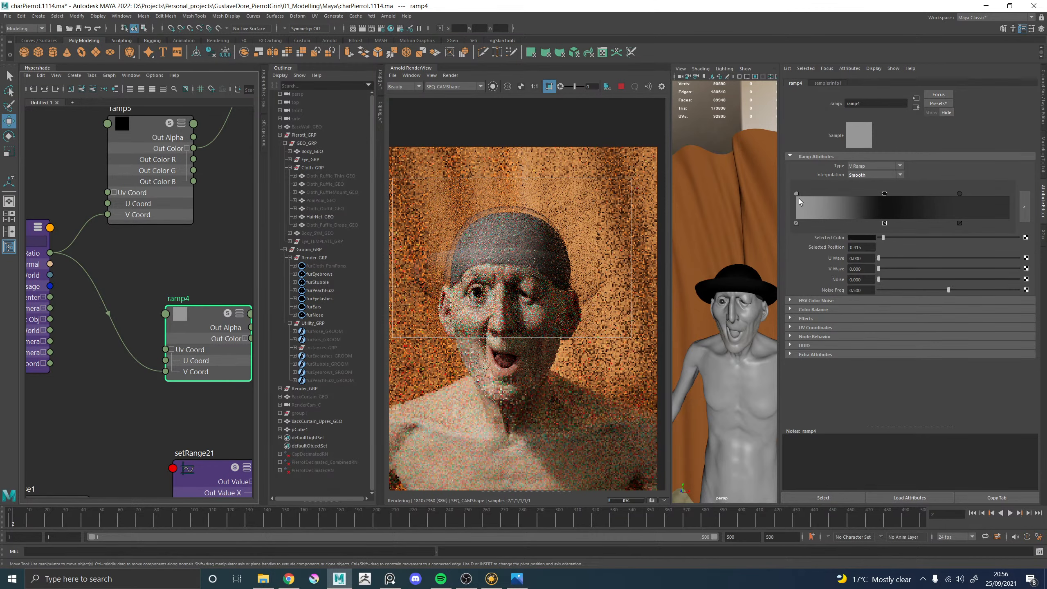
Set ramp5's interpolation to Exponential Up and move its black stop to position about 0.106
left_click(142, 165)
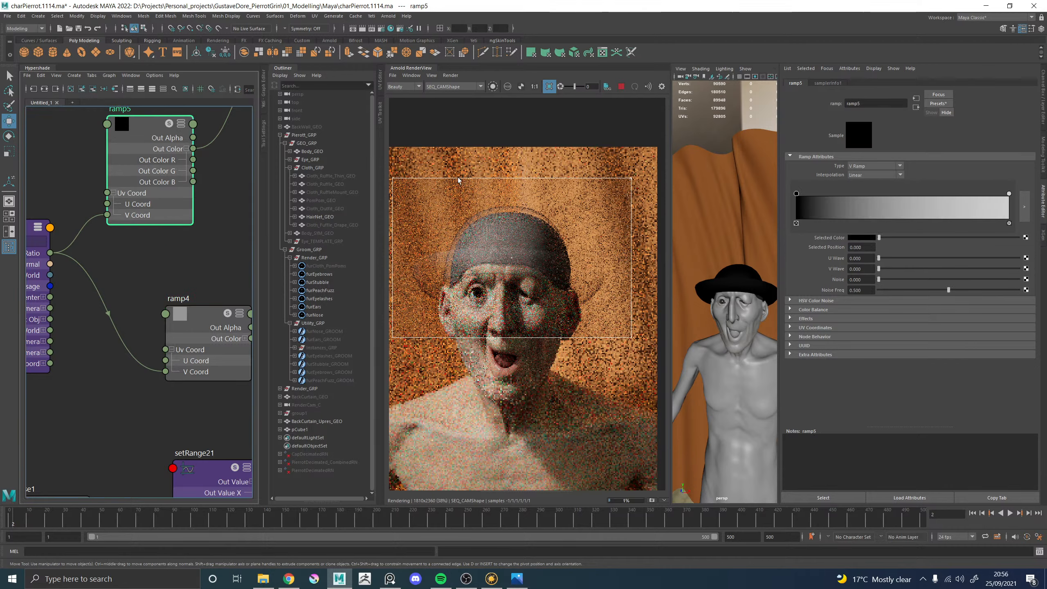
left_click(870, 176)
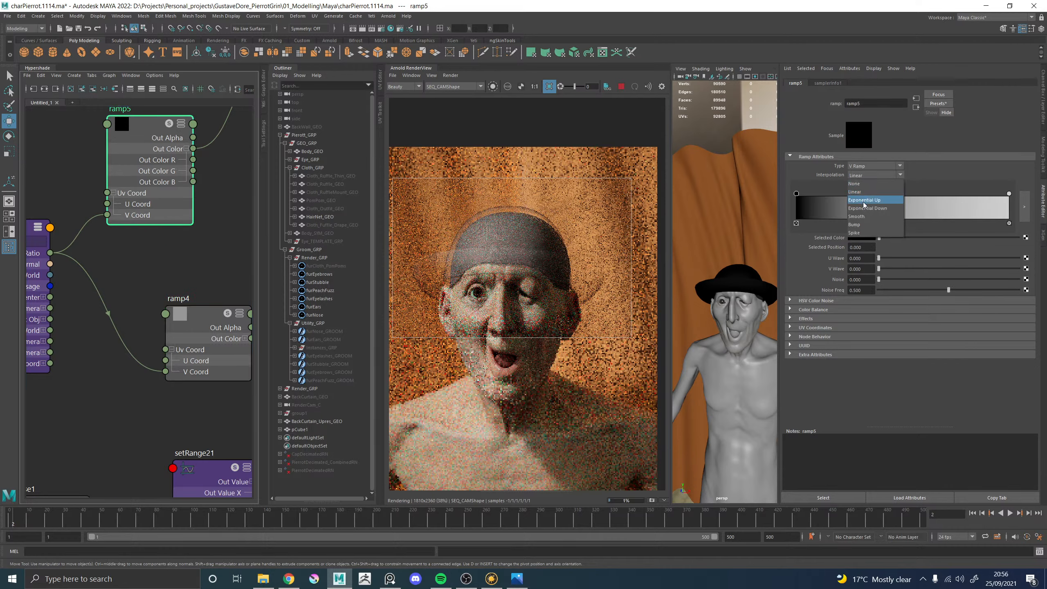
left_click(866, 207)
left_click(870, 175)
left_click(866, 201)
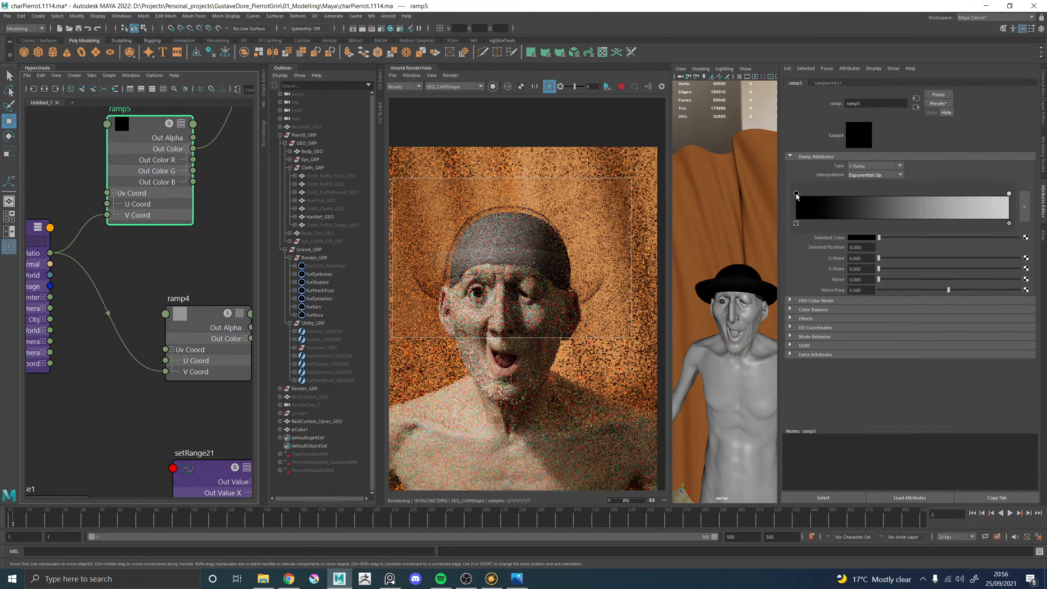
left_click_drag(796, 194, 819, 194)
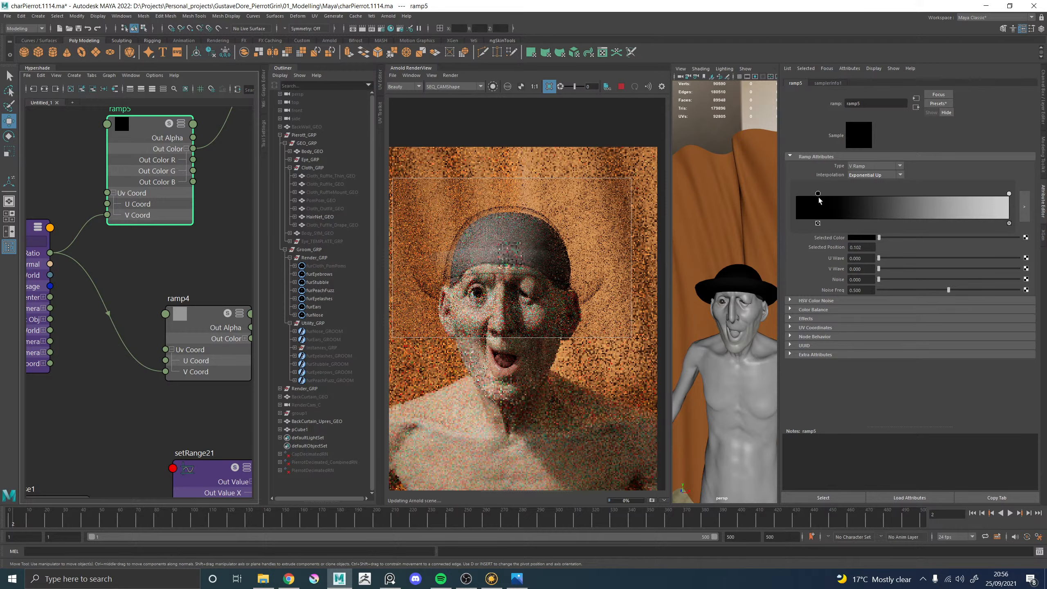
Compare the rendered hat's brim edges and transparency with the Pierrot reference painting at several zoom levels
scroll(450, 229, "down", 3)
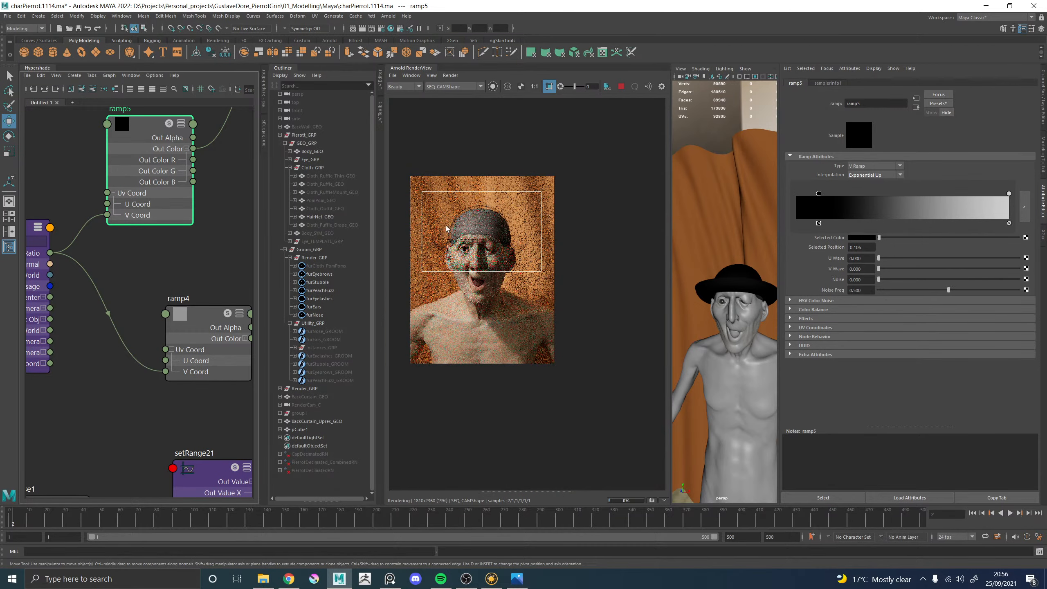
scroll(458, 229, "up", 3)
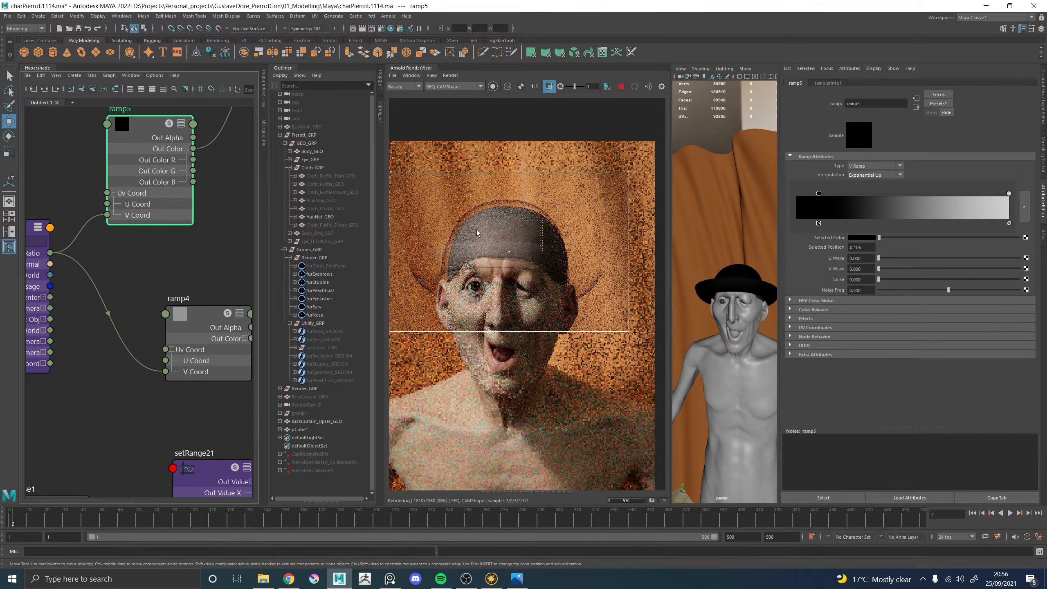
right_click_drag(1046, 211, 802, 200)
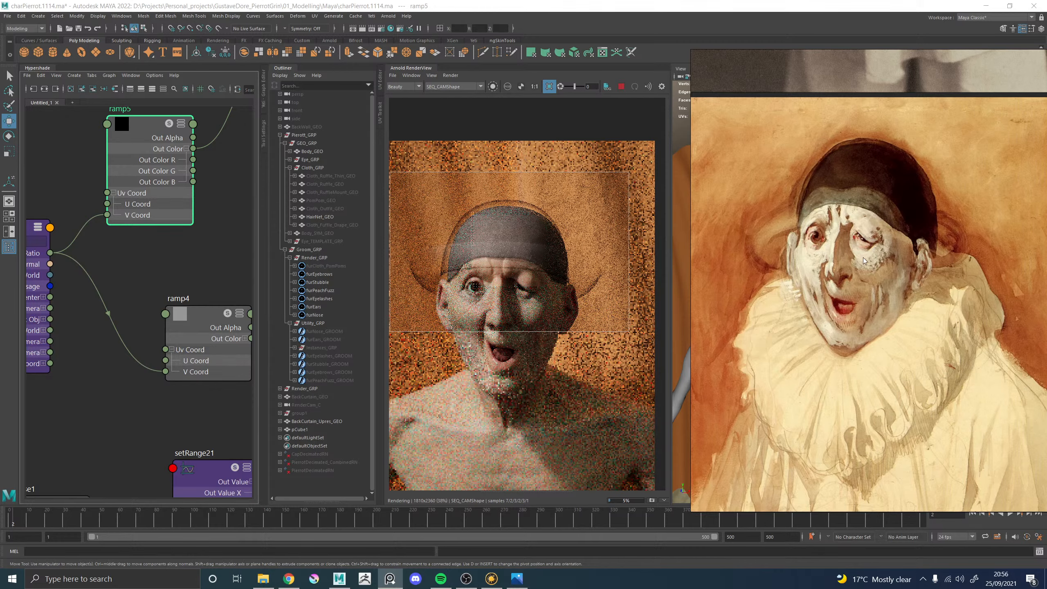
scroll(793, 233, "up", 3)
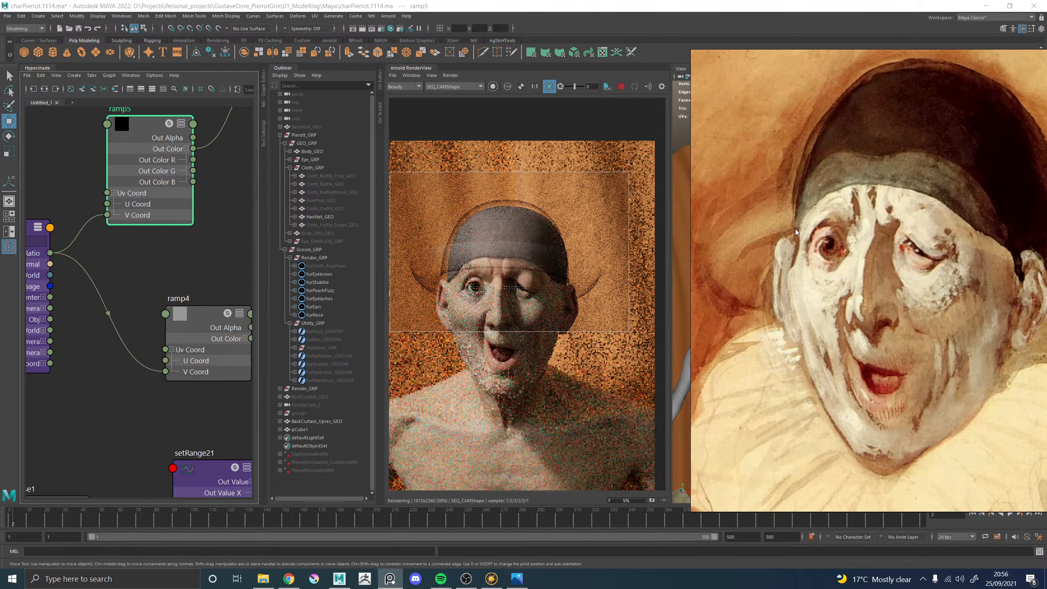
left_click_drag(880, 228, 734, 234)
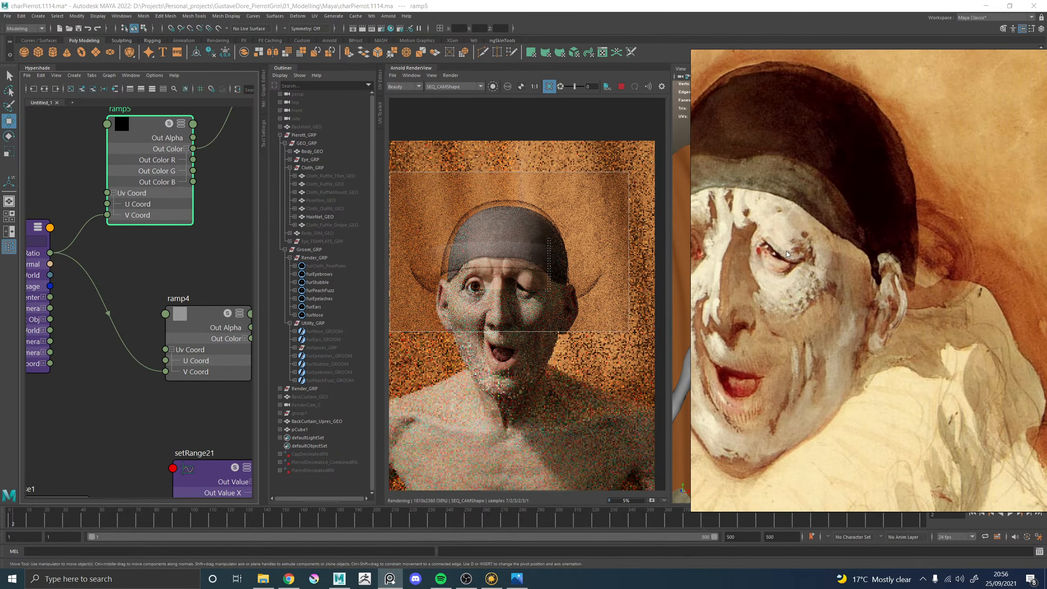
middle_click_drag(786, 251, 879, 249)
scroll(824, 253, "down", 2)
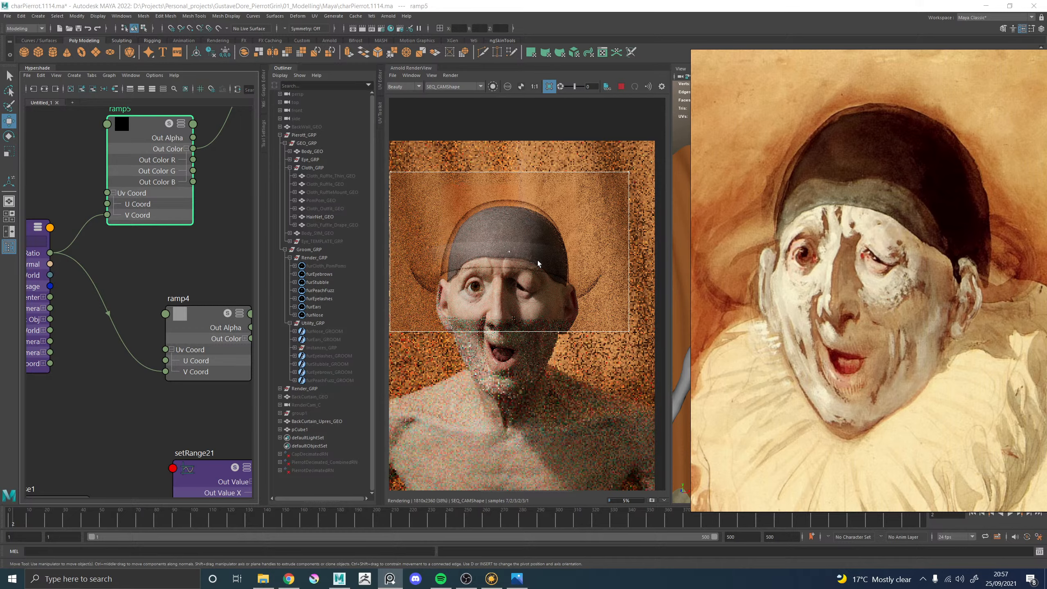
scroll(552, 260, "down", 4)
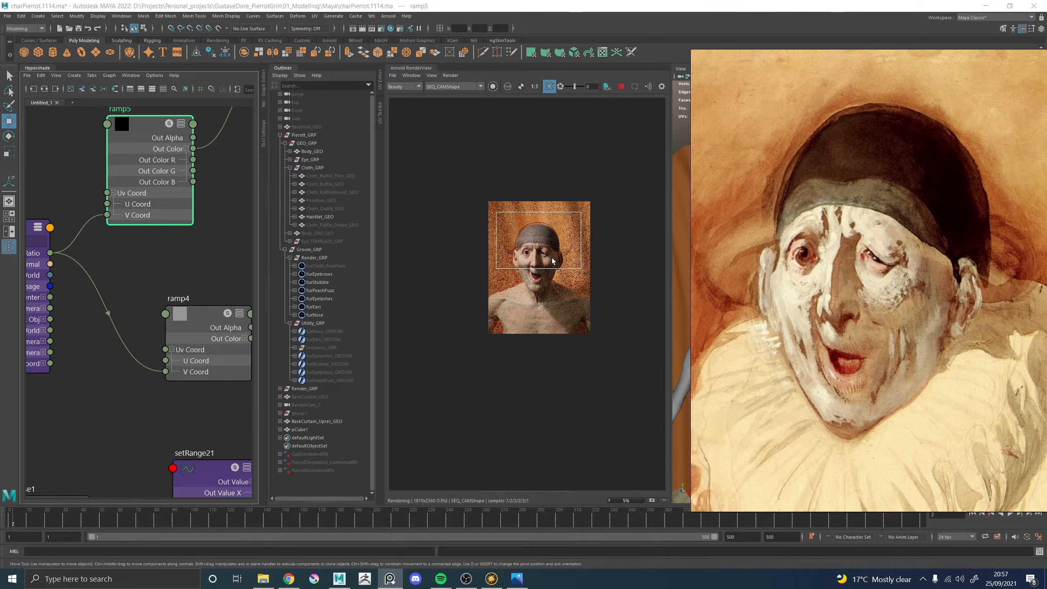
scroll(547, 251, "up", 4)
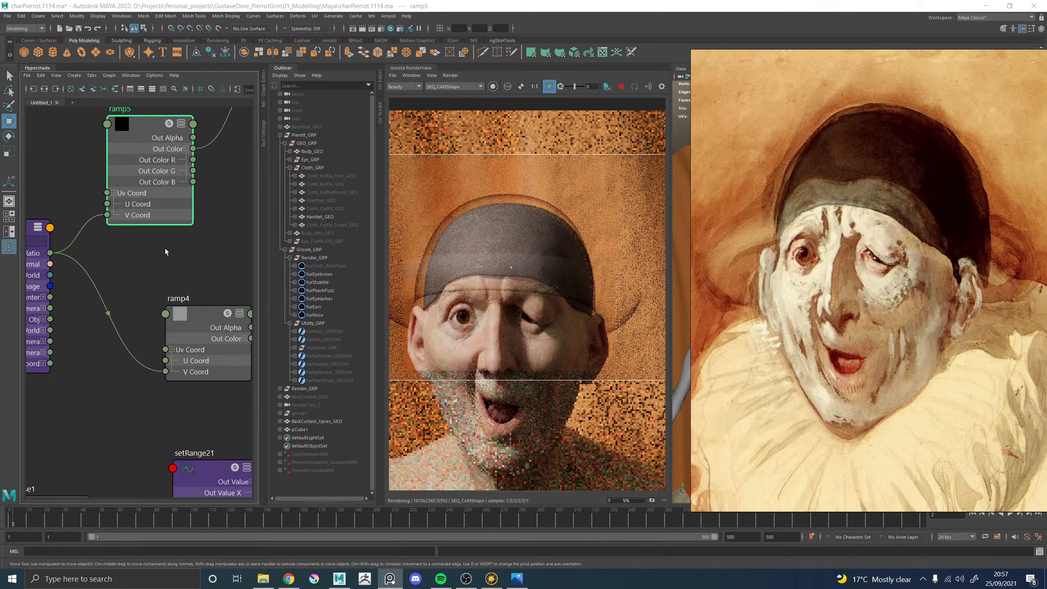
middle_click_drag(165, 248, 149, 367)
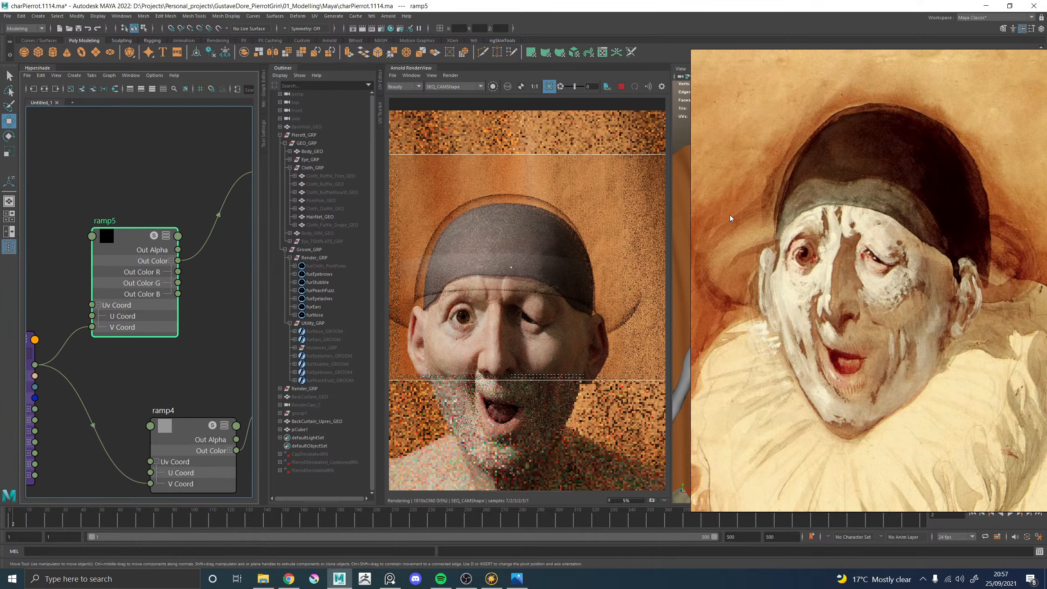
scroll(529, 274, "down", 2)
mouse_move(805, 231)
right_mouse_down()
mouse_move(1046, 214)
mouse_move(1045, 232)
mouse_move(738, 240)
right_mouse_up()
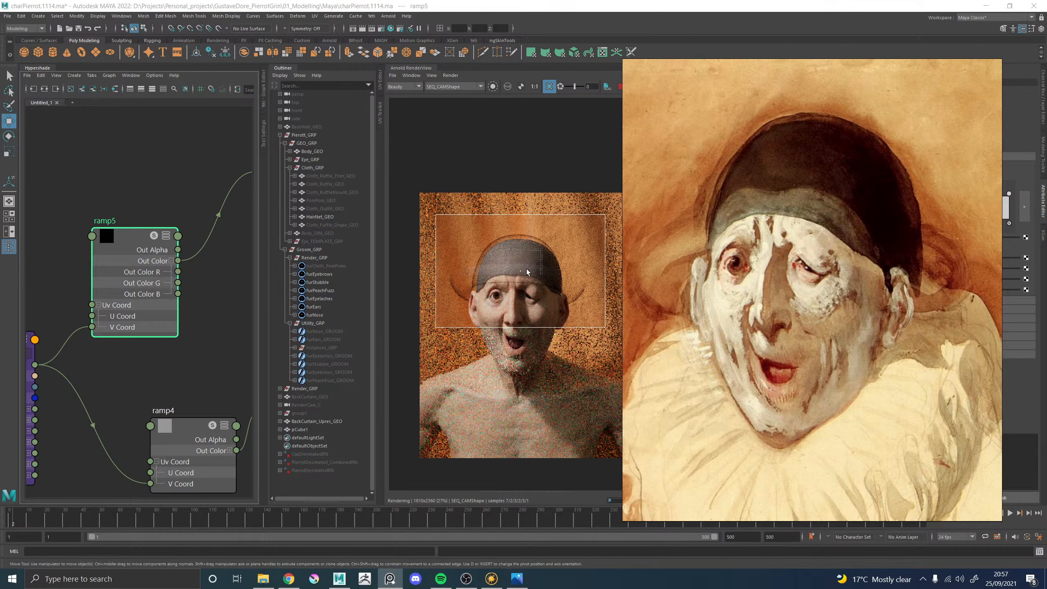
scroll(526, 269, "up", 2)
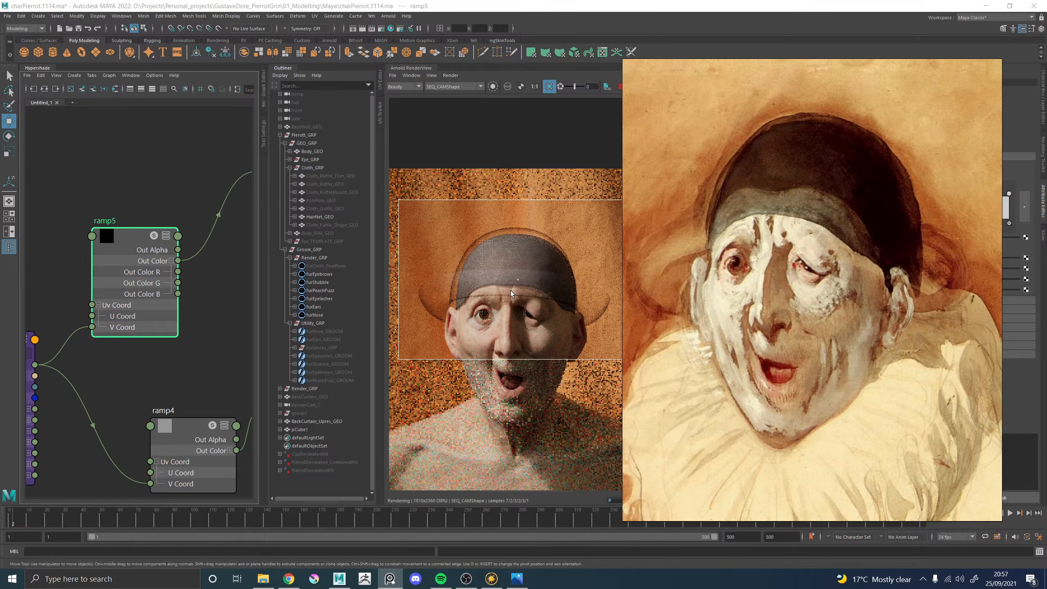
right_click_drag(815, 251, 1046, 244)
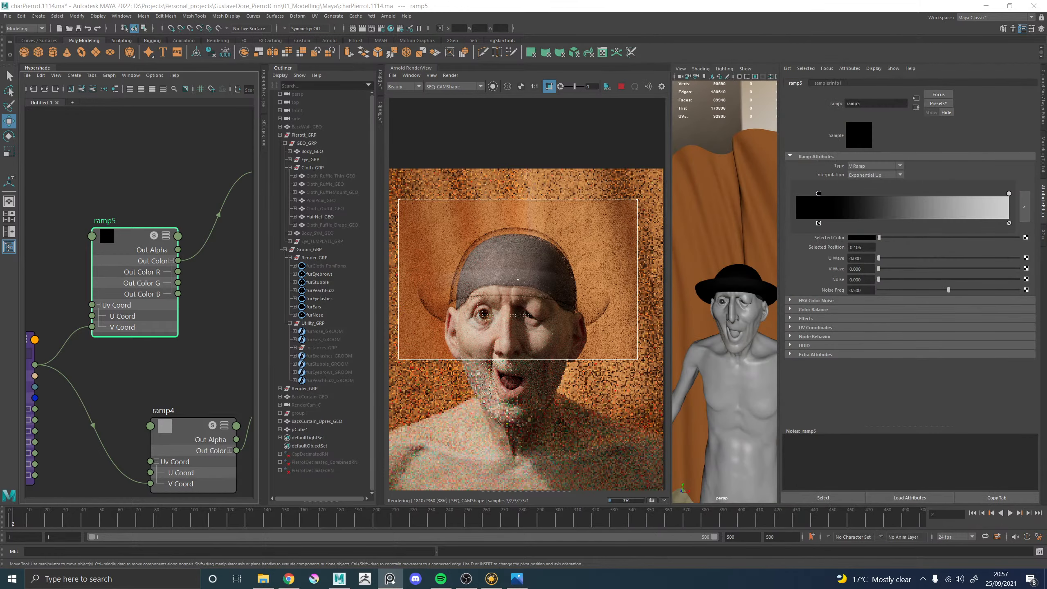
Darken the color of ramp4's first stop, at position 0.000, to a medium gray
scroll(513, 305, "down", 1)
scroll(513, 305, "up", 3)
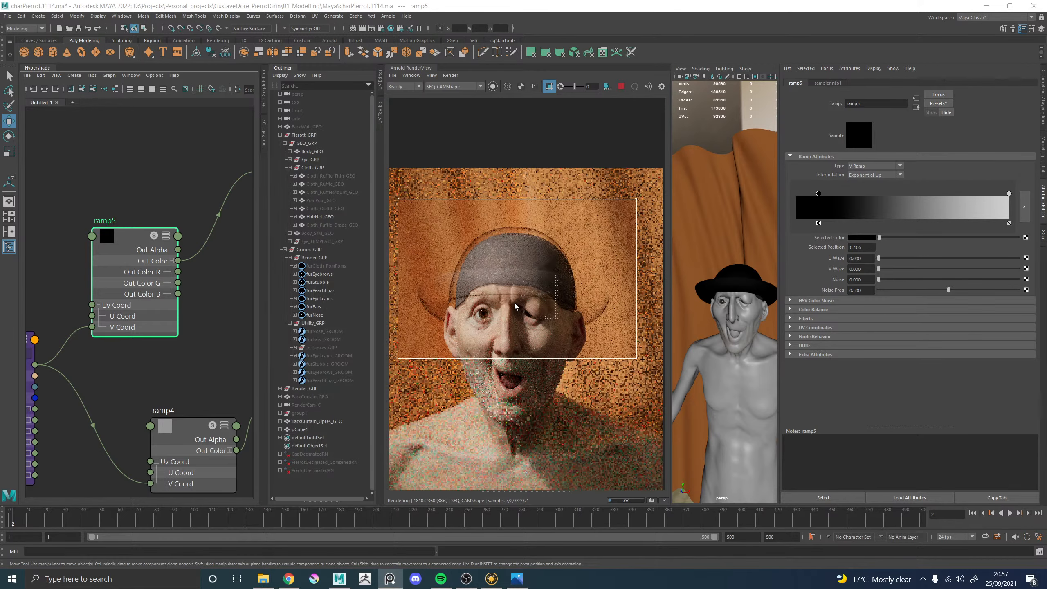
scroll(509, 303, "down", 2)
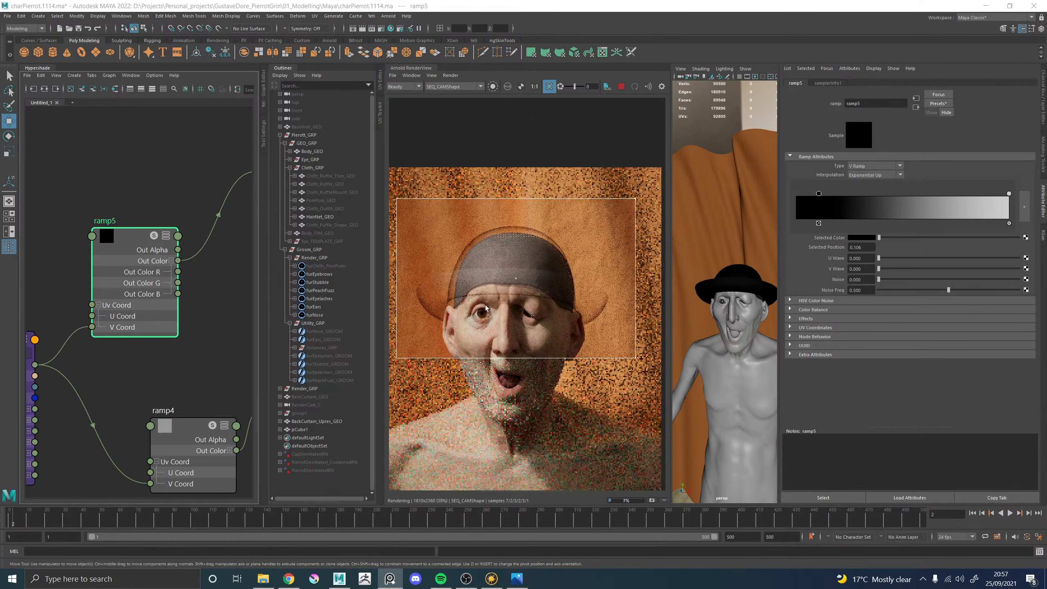
left_click(123, 241)
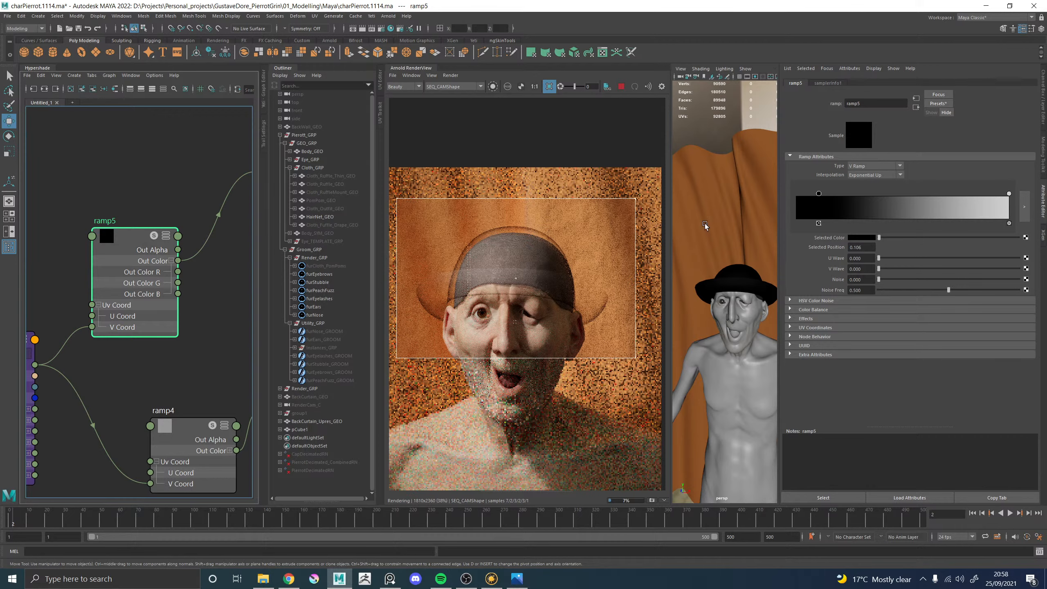
left_click(181, 426)
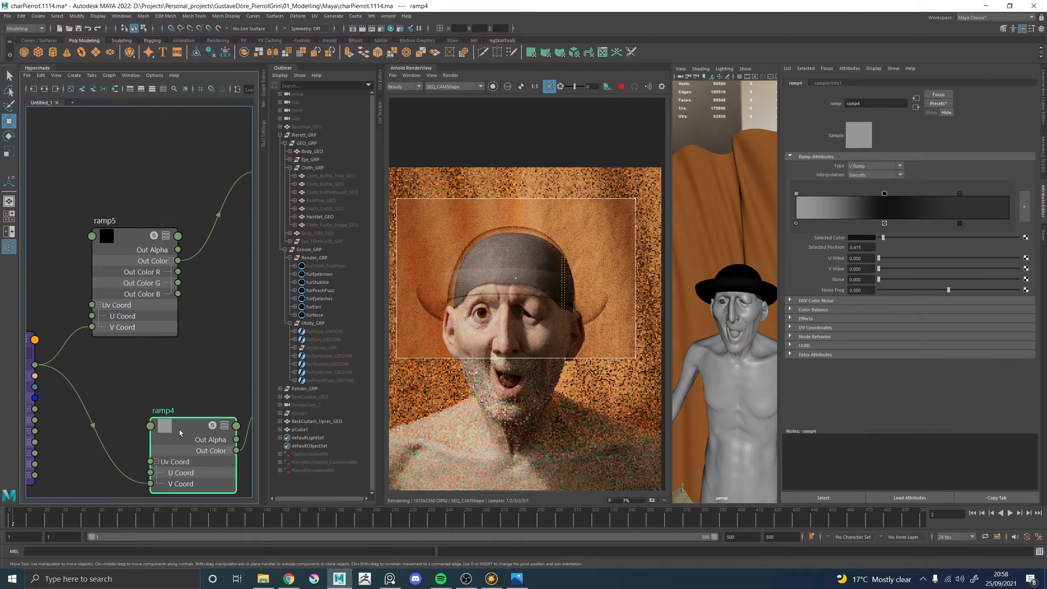
left_click(796, 194)
left_click(917, 236)
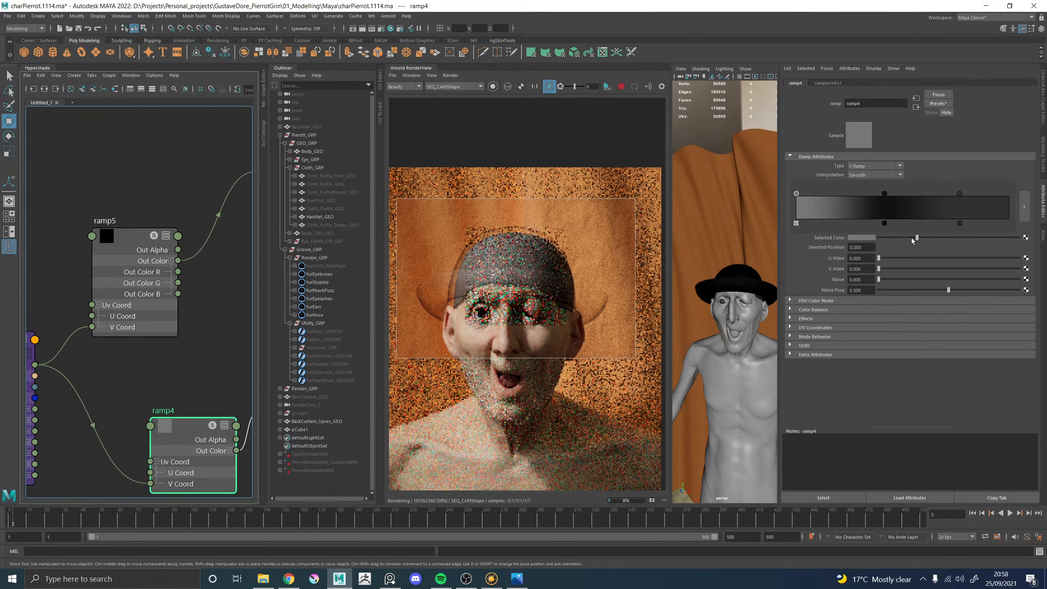
left_click(911, 237)
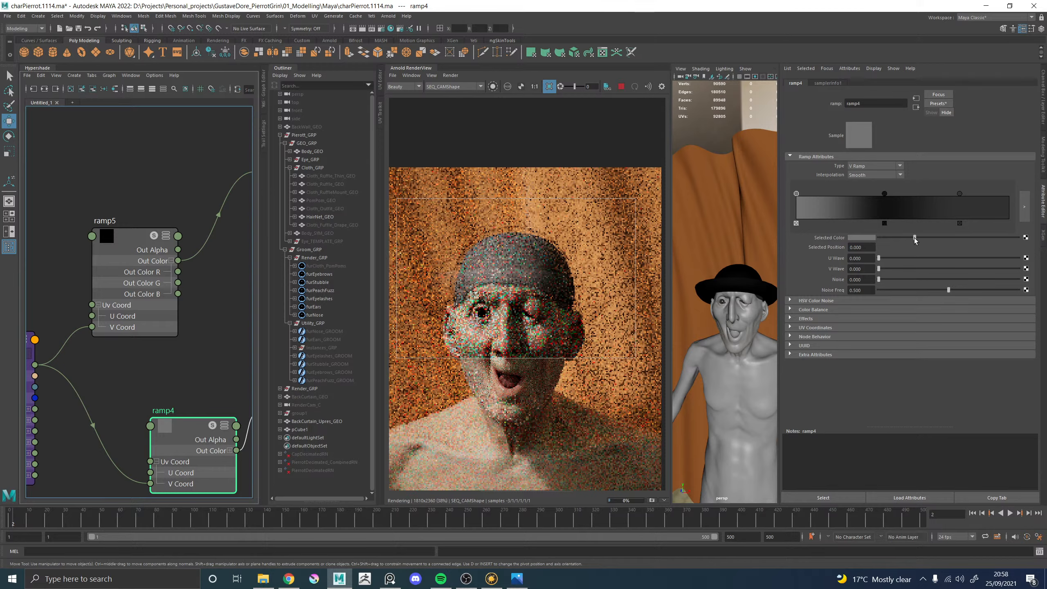
left_click(915, 237)
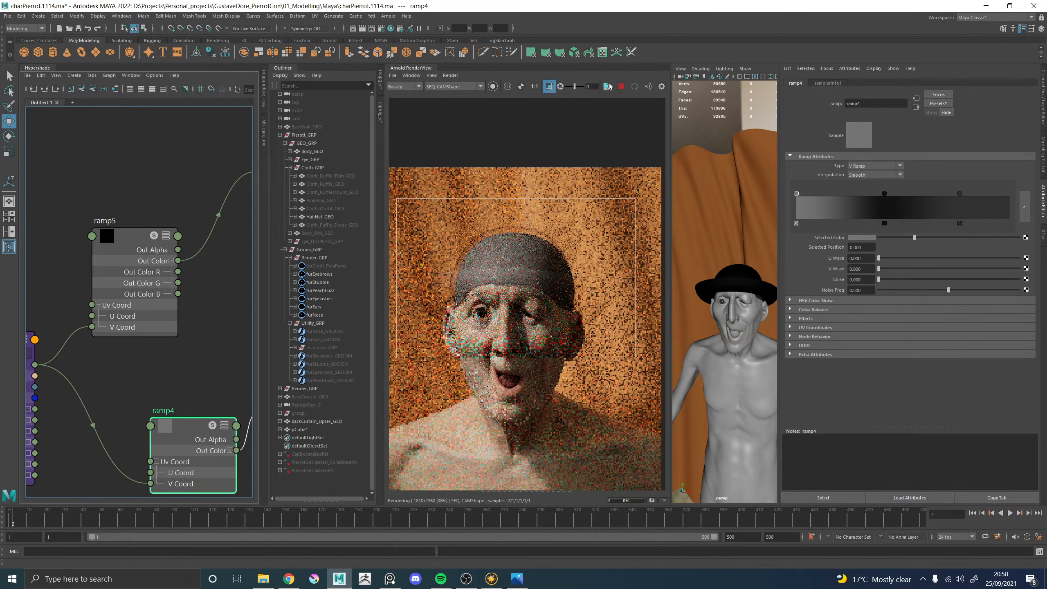
Switch the Arnold render camera to RenderCamShape, turn off the crop region and stop the render
left_click(465, 90)
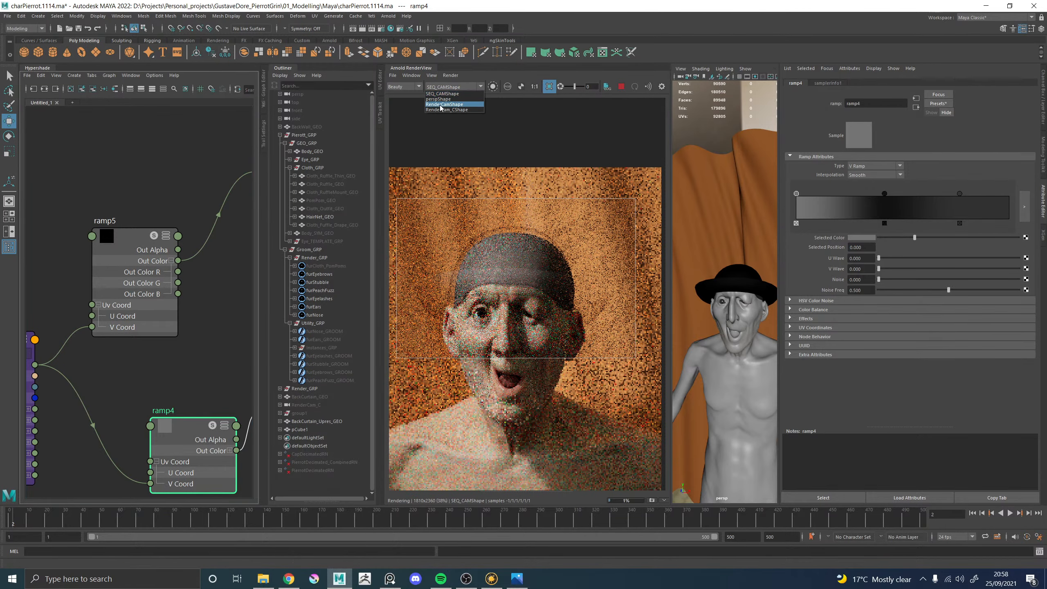
left_click(454, 107)
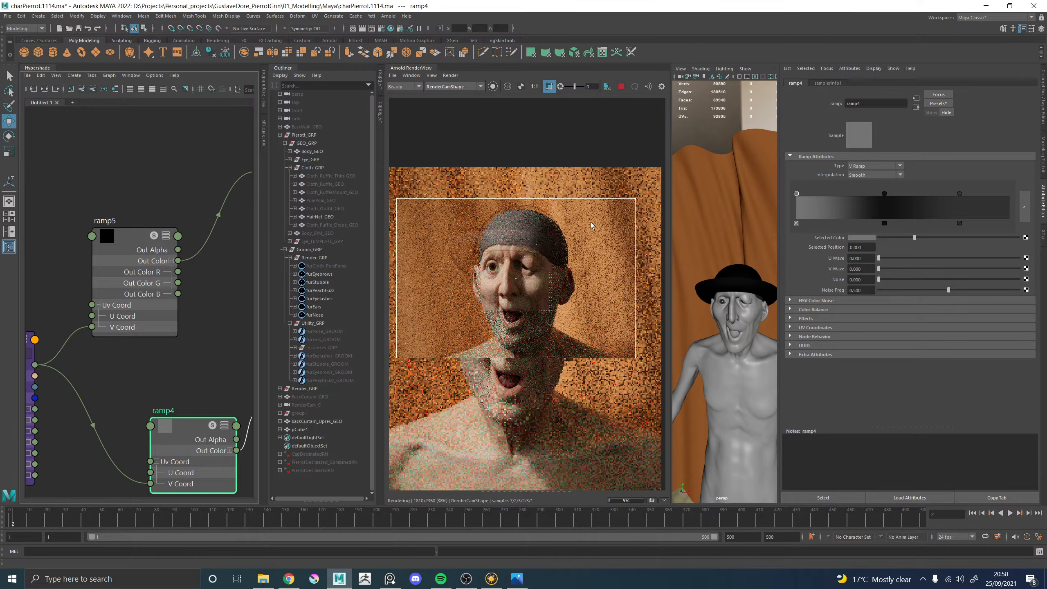
left_click(549, 86)
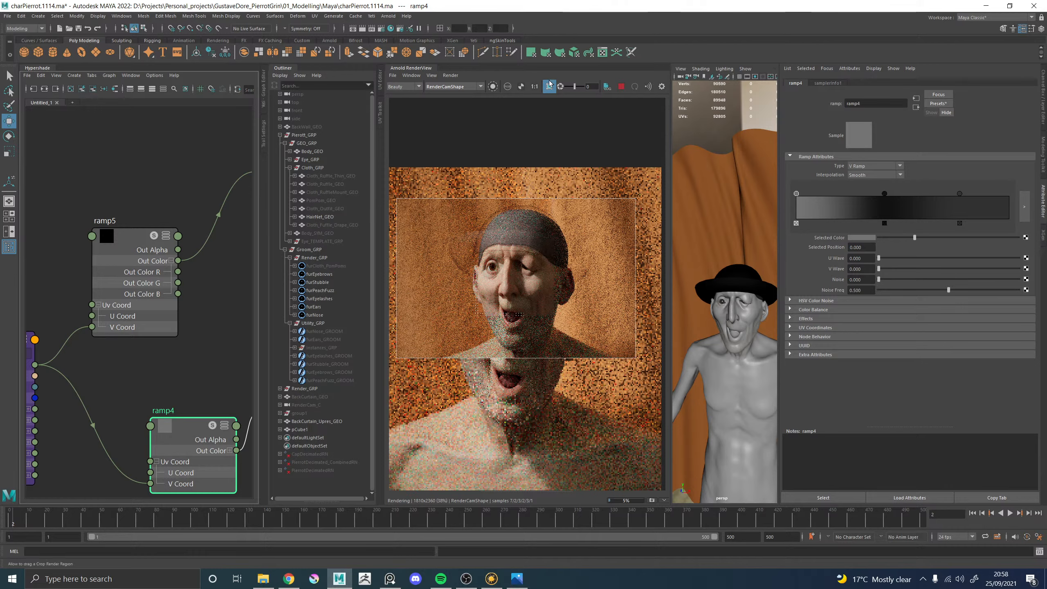
left_click(621, 87)
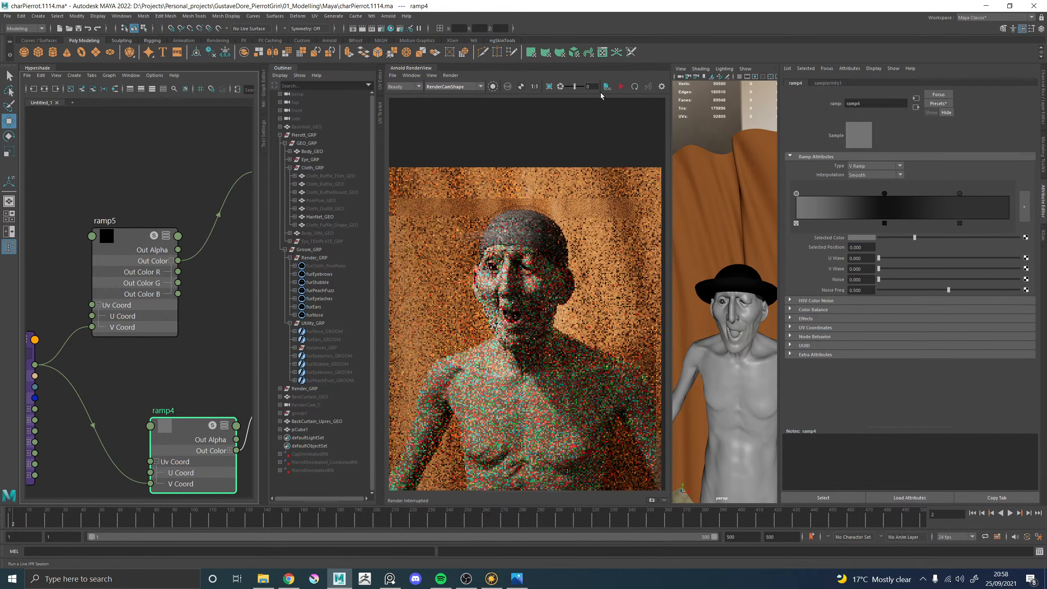
Unhide the Pierrot's costume meshes from Cloth_Ruffle_Thin_GEO through Cloth_Outfit_GEO
left_click(324, 175)
left_click(324, 207, "shift")
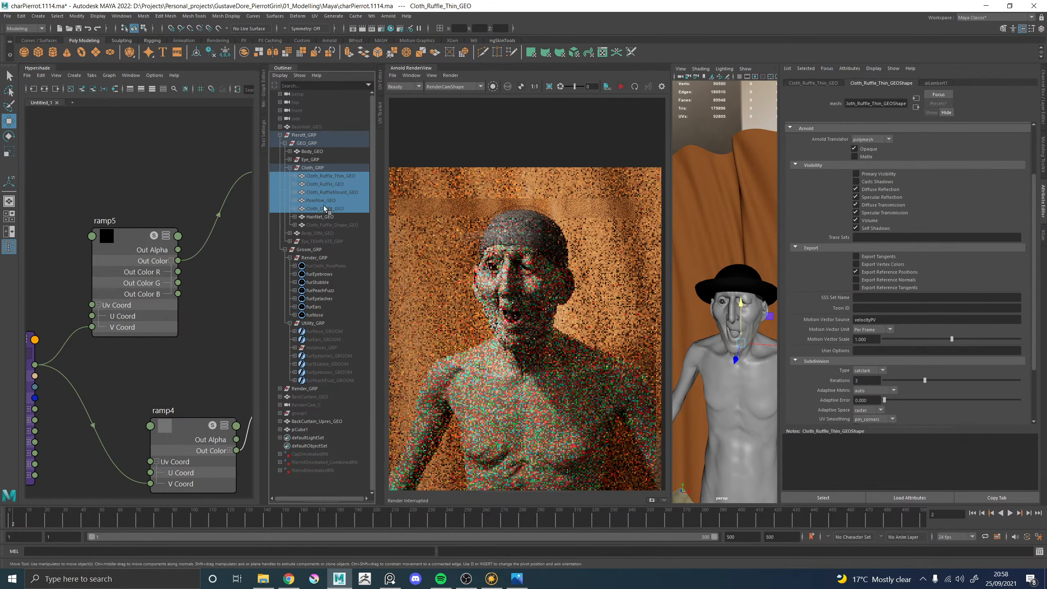
key("h")
left_click(718, 133)
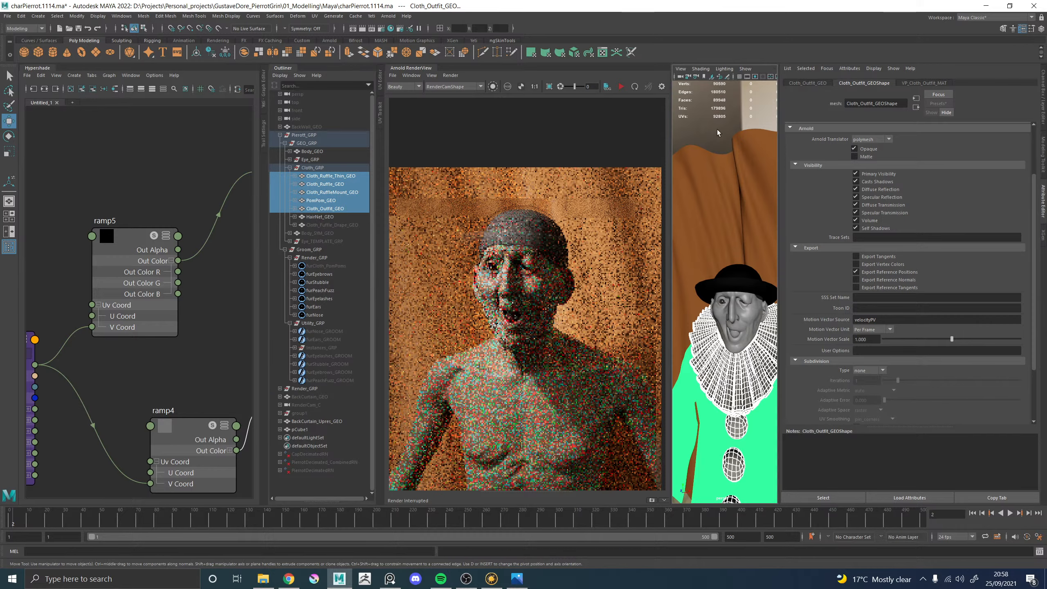
scroll(730, 255, "down", 8)
scroll(725, 270, "up", 10)
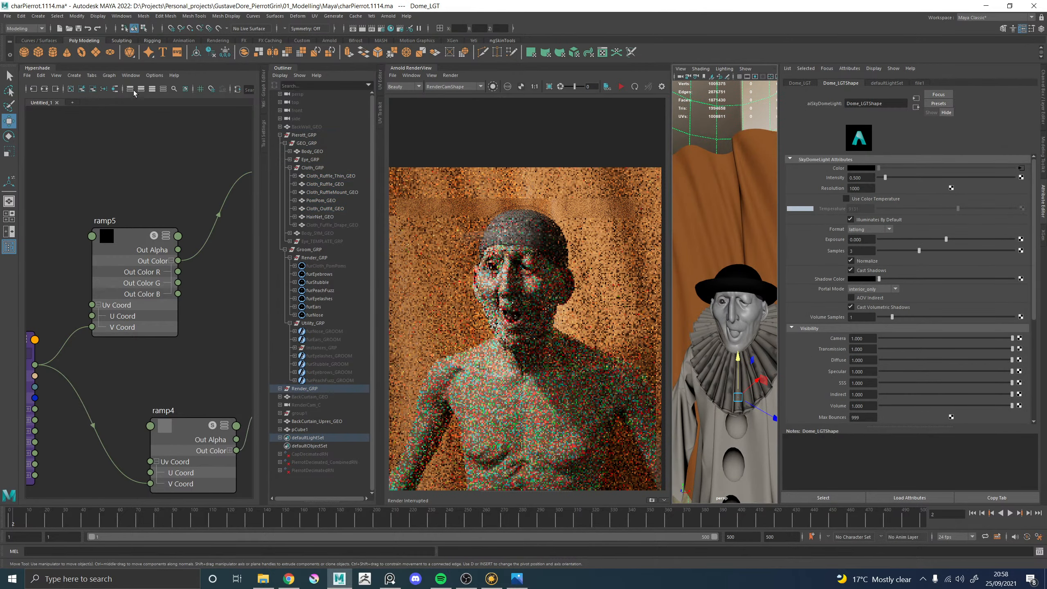
Collapse the Hypershade and widen the perspective viewport beside the render view
left_click(43, 67)
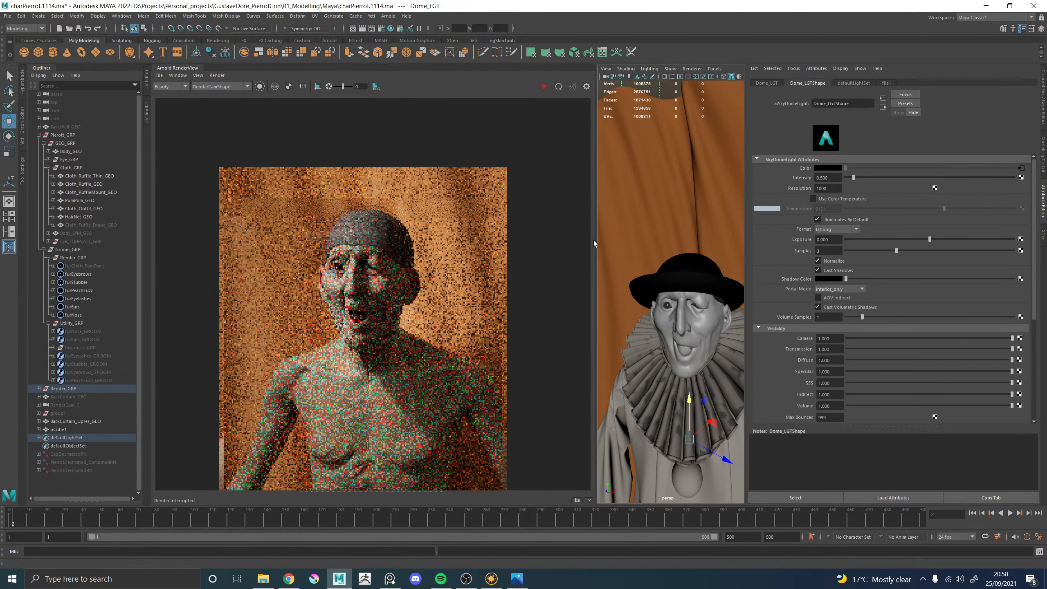
left_click_drag(594, 186, 504, 186)
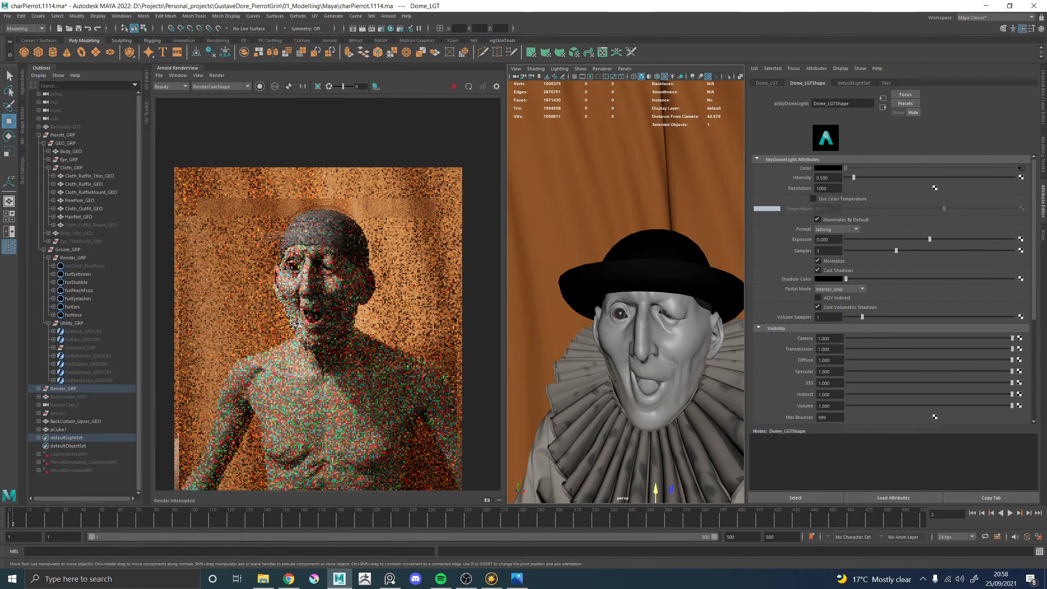
Examine the hat shape and brim around the head in the Pierrot reference painting
right_click_drag(1046, 210, 643, 235)
scroll(572, 256, "down", 4)
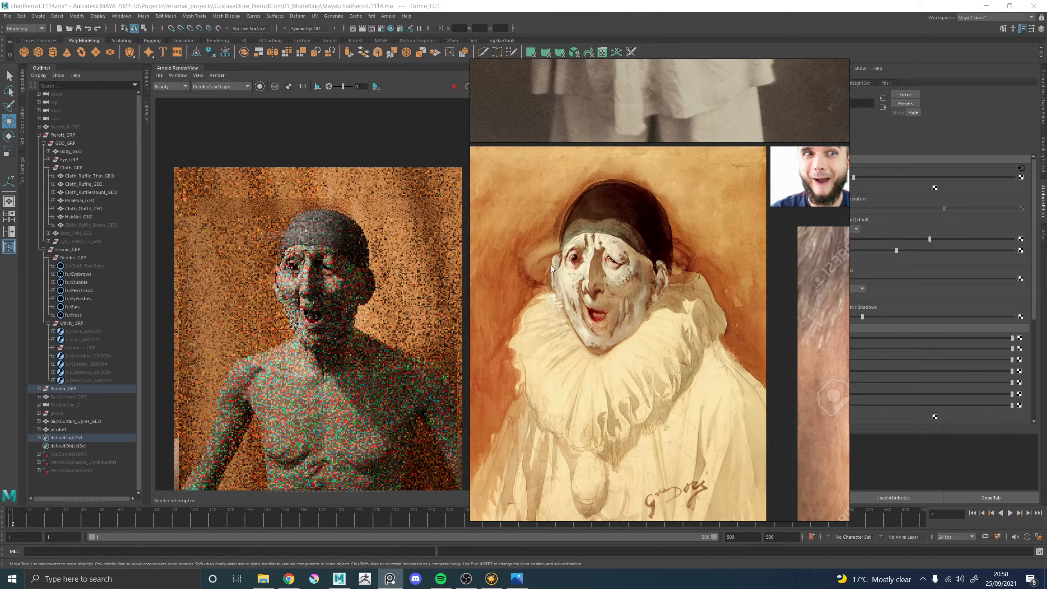
scroll(630, 238, "up", 3)
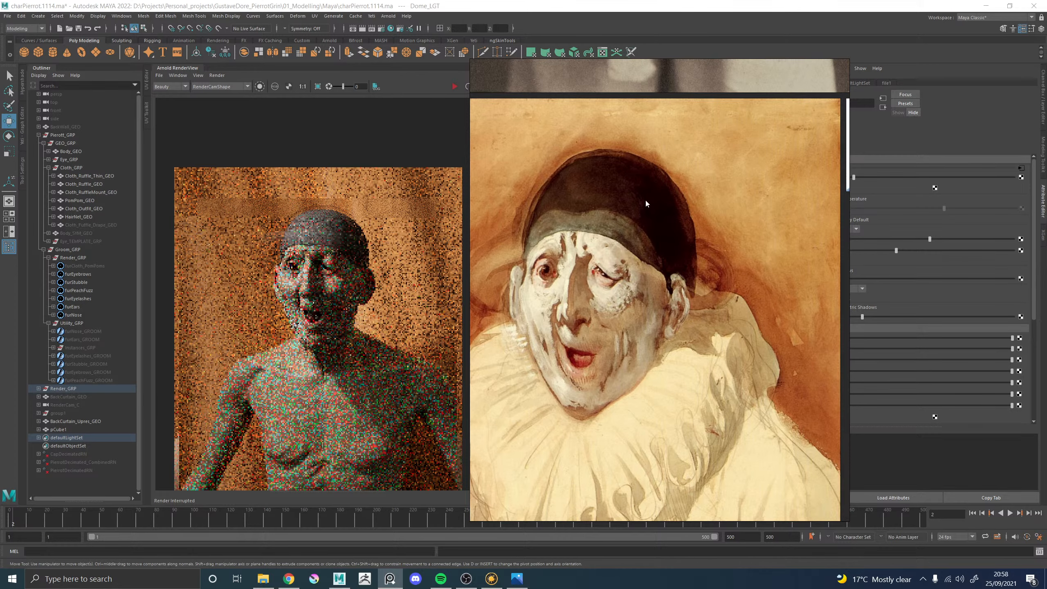
left_click_drag(595, 217, 623, 223)
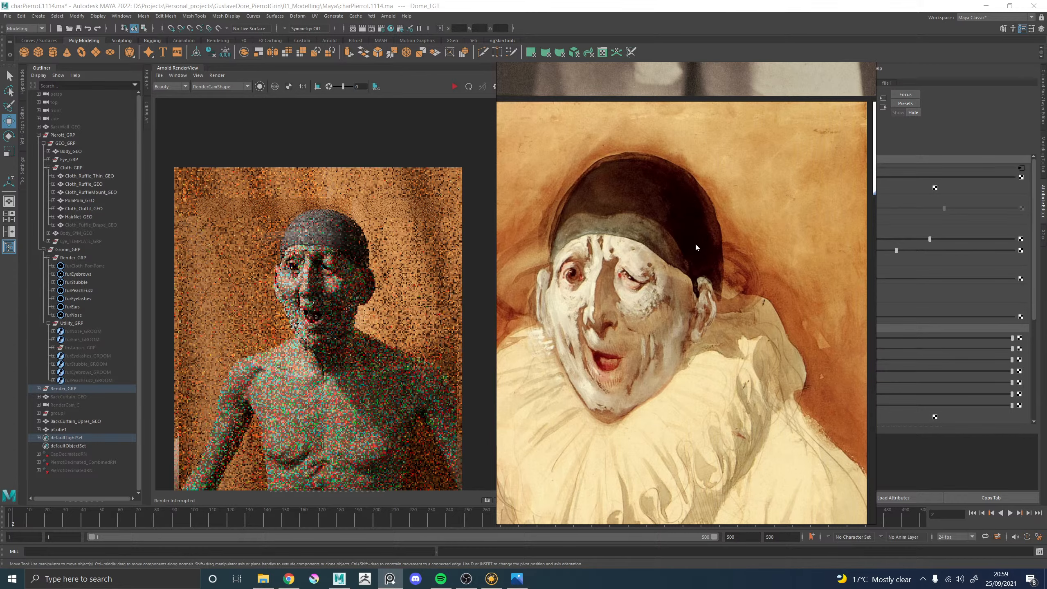
right_click_drag(638, 227, 1046, 230)
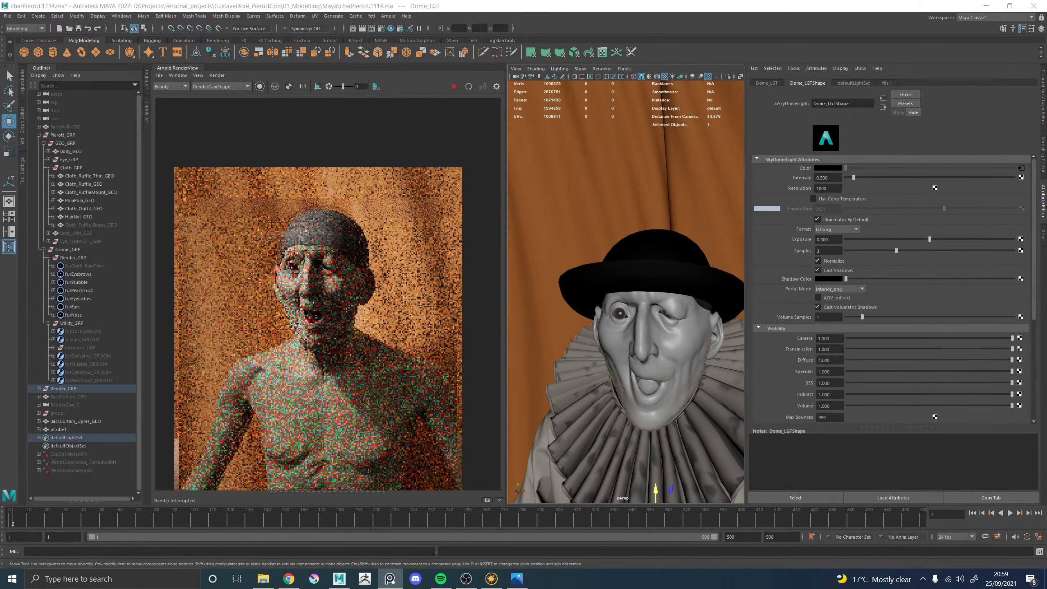
Restart the interactive Arnold render with the costume included and fit the whole frame in view
left_click(455, 87)
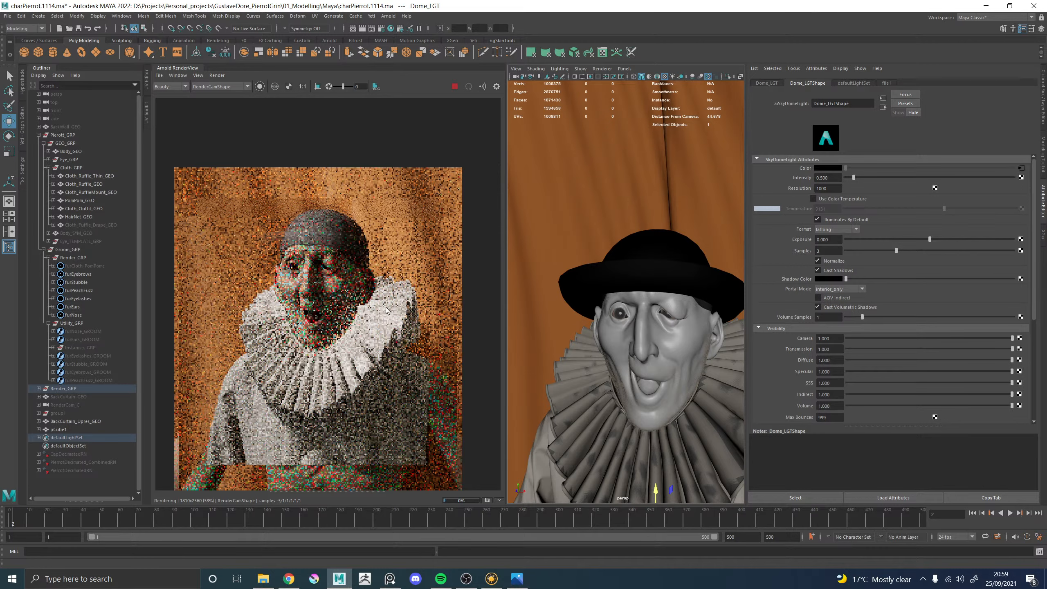
scroll(379, 268, "down", 3)
scroll(376, 283, "up", 2)
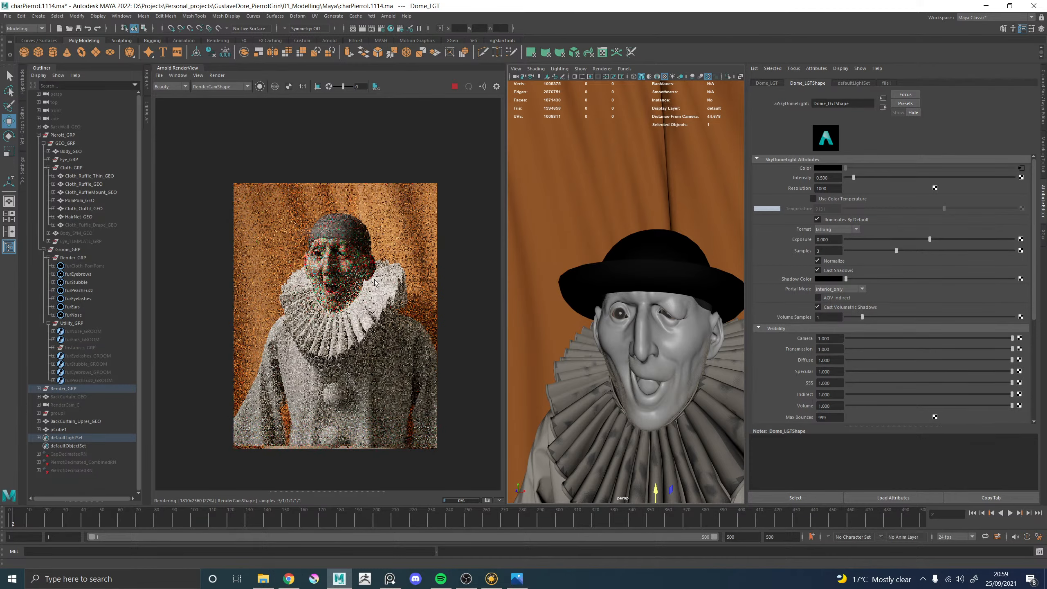
Unhide the ruffle drape mesh and hide Cloth_Ruffle_Thin_GEO in the cloth group
left_click_drag(591, 410, 603, 281, "alt")
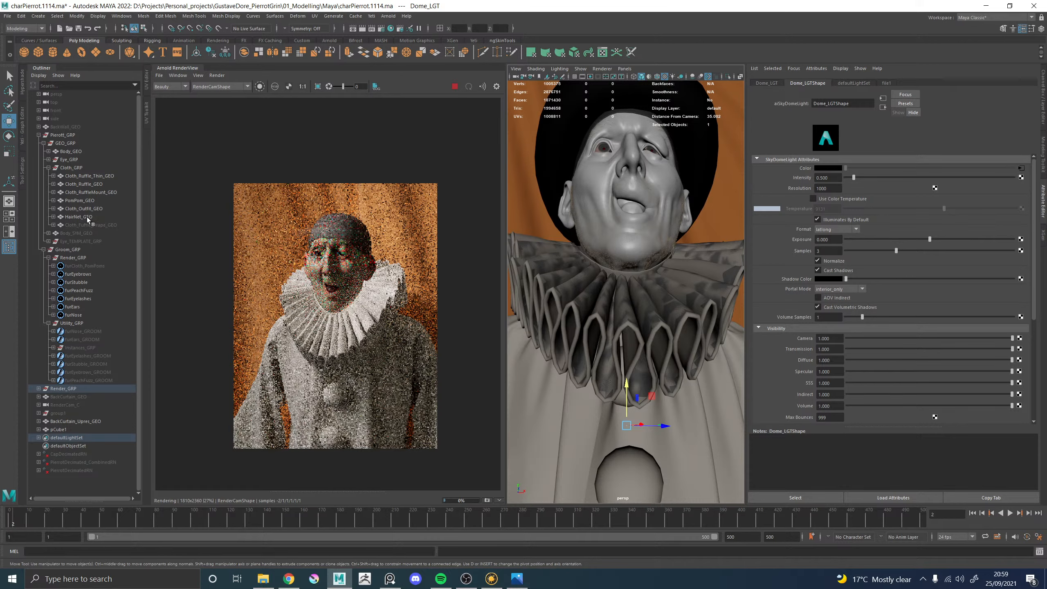
left_click(102, 225)
key("h")
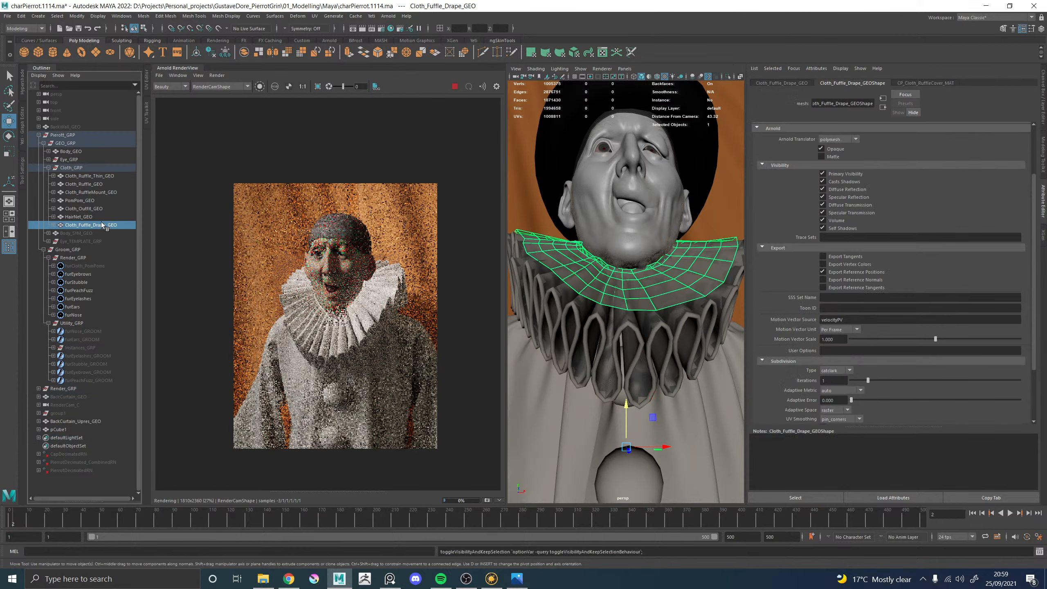
left_click(91, 176)
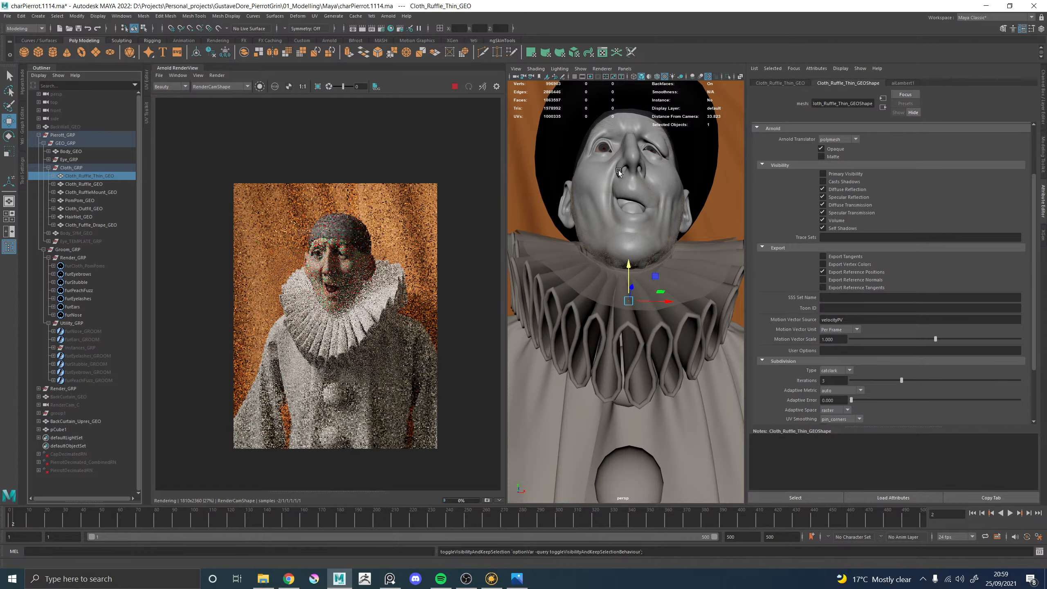
scroll(555, 170, "down", 5)
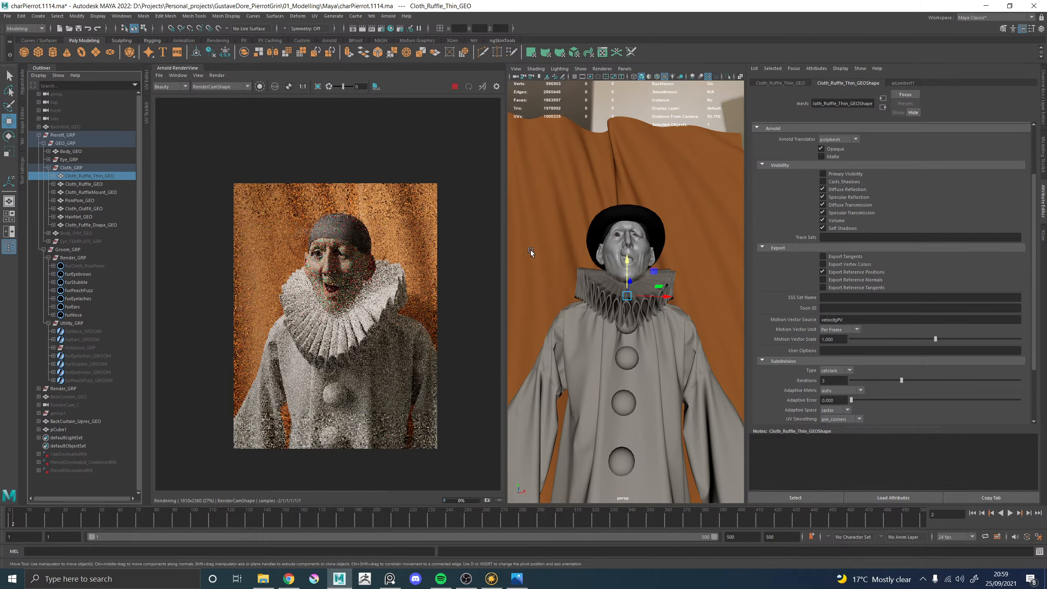
Compare the costumed render's hat, faint brim and ruffle with the reference painting, both close up and as a whole
scroll(494, 294, "up", 5)
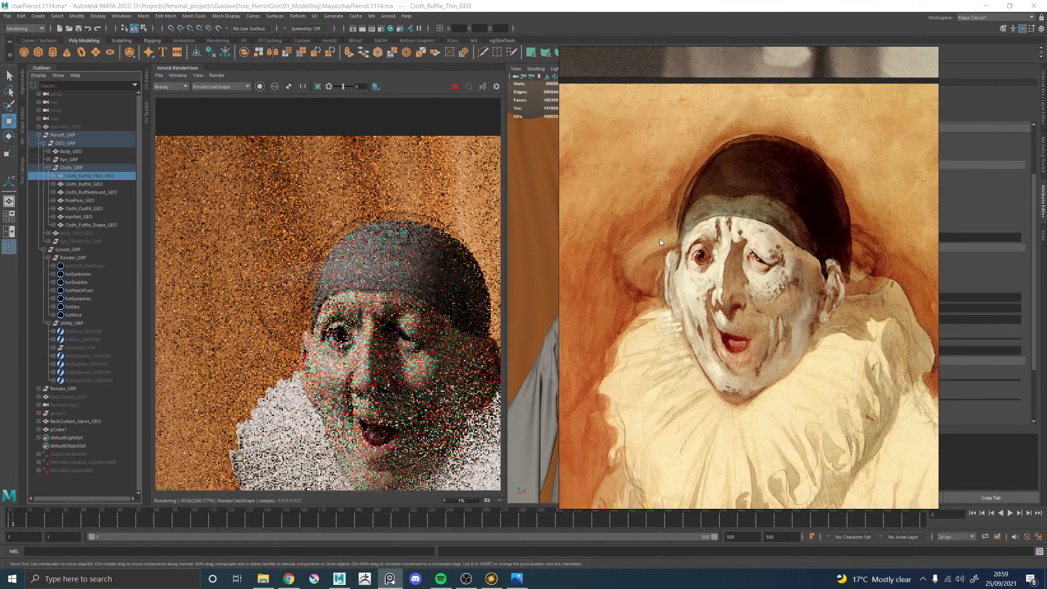
scroll(657, 247, "down", 1)
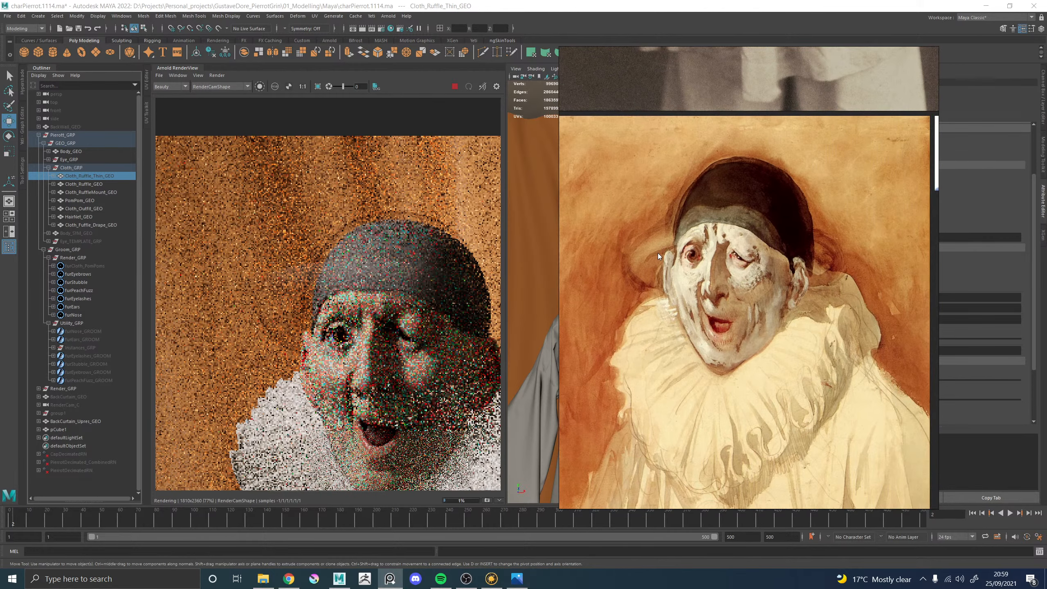
scroll(658, 253, "down", 1)
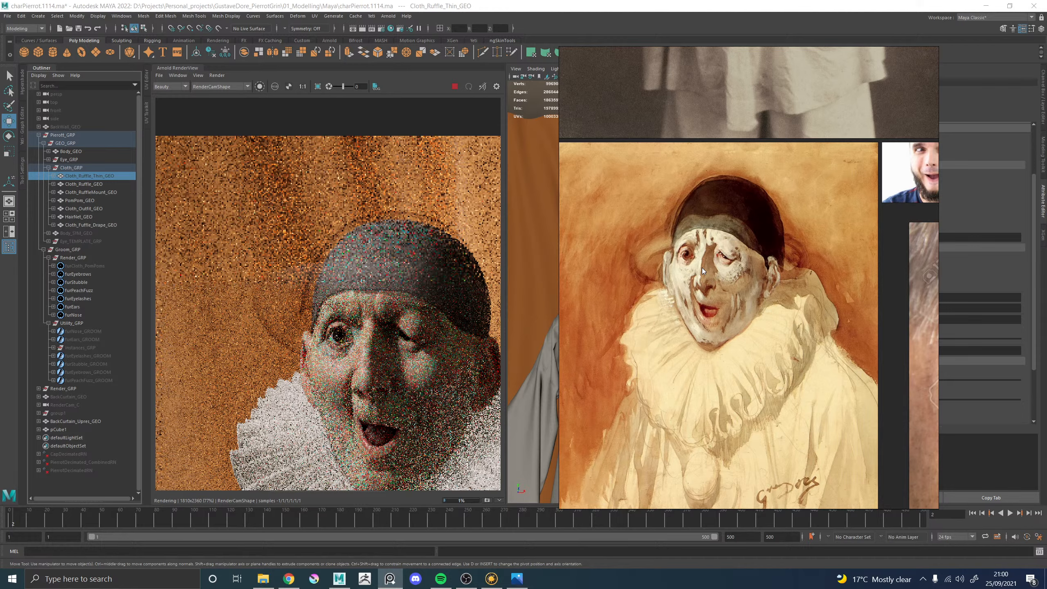
scroll(421, 315, "down", 2)
scroll(445, 316, "up", 1)
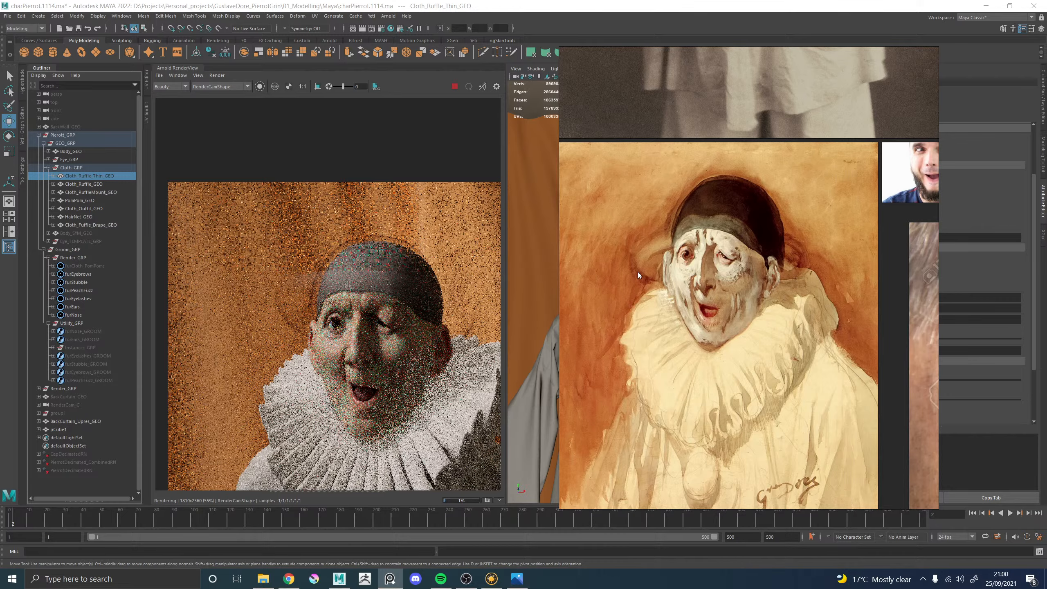
right_click_drag(639, 272, 709, 276)
scroll(429, 288, "up", 3)
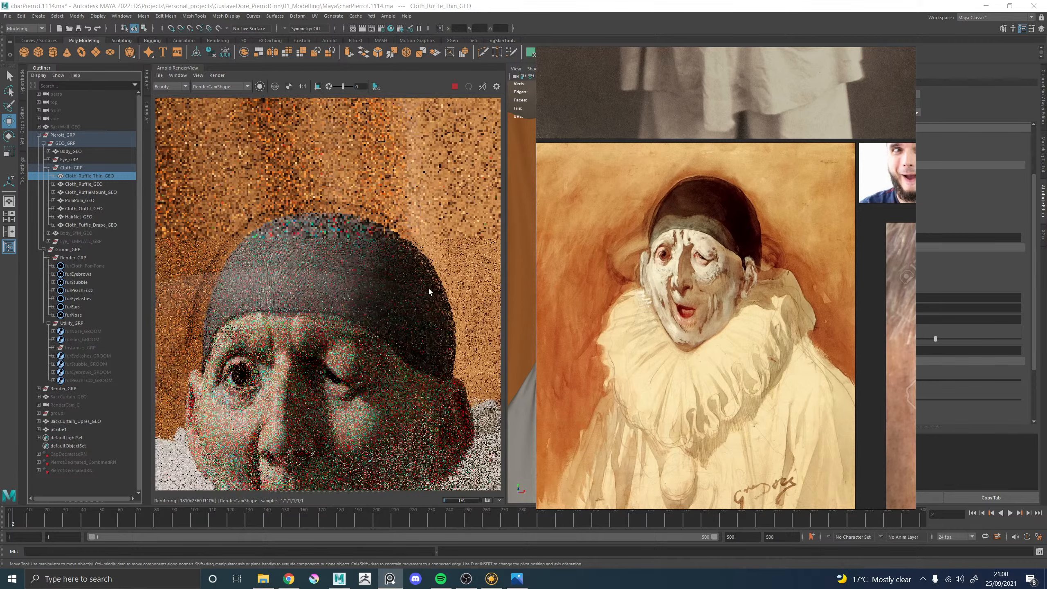
scroll(291, 307, "down", 2)
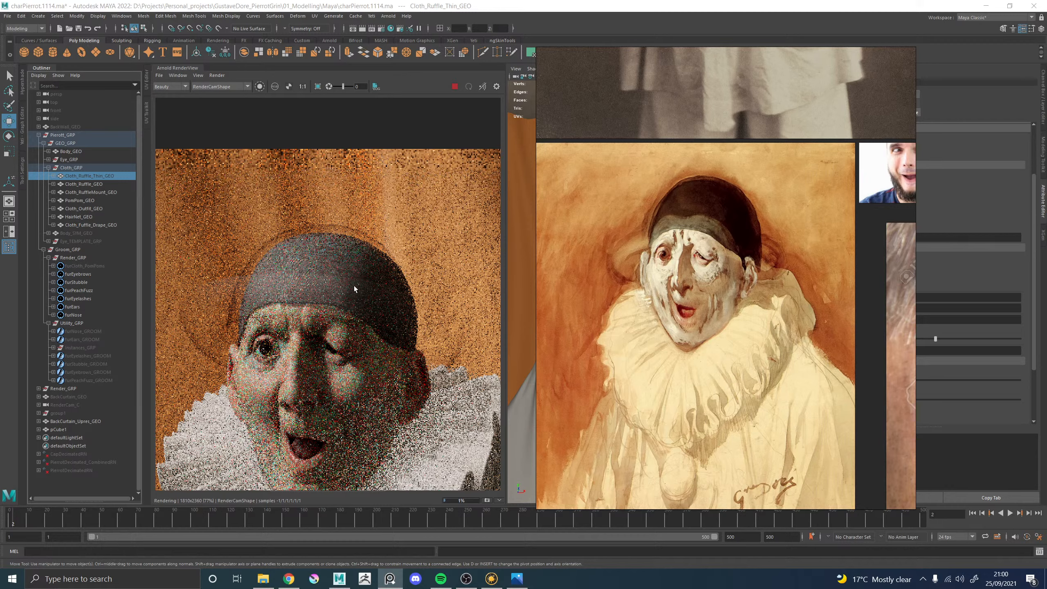
scroll(325, 303, "down", 5)
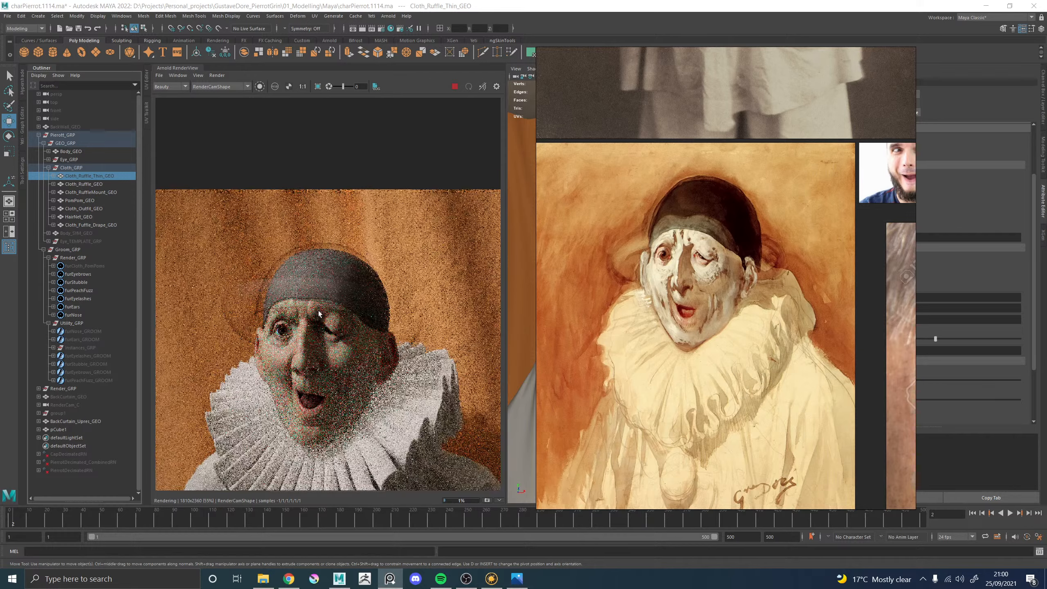
scroll(317, 316, "up", 3)
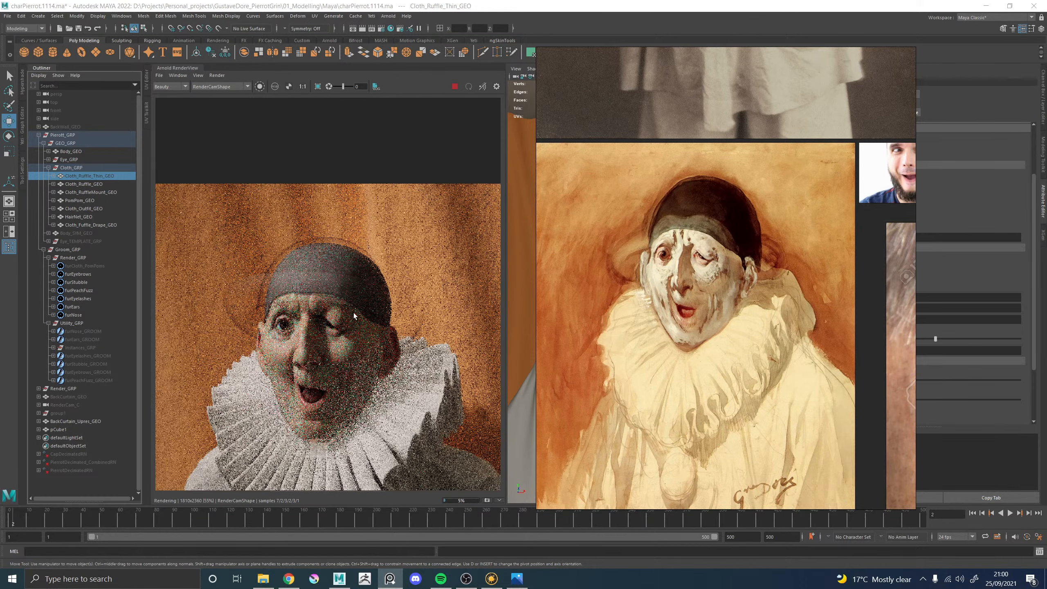
scroll(278, 304, "up", 2)
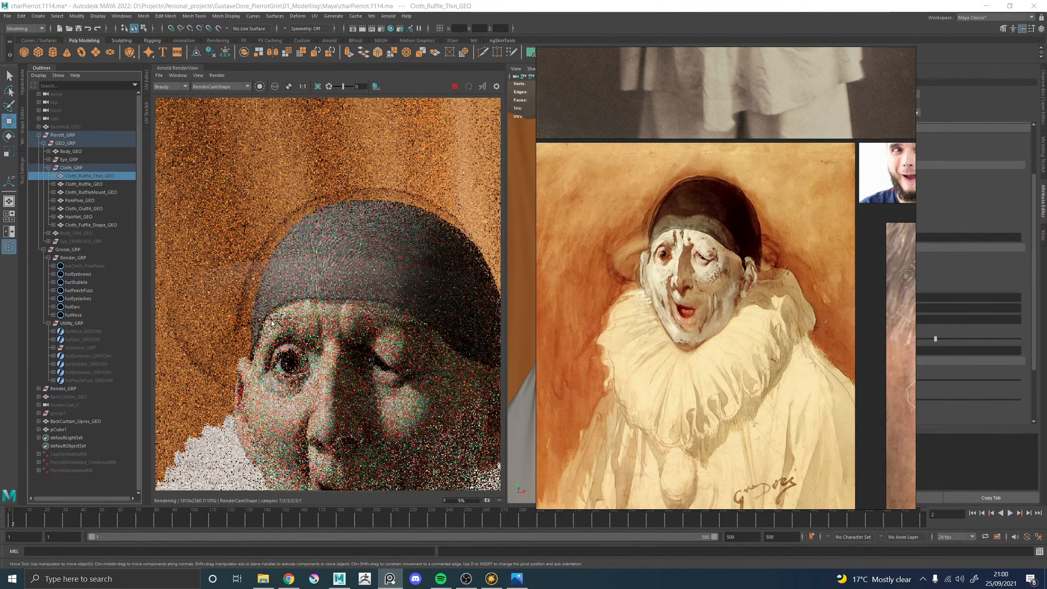
Reveal the render snapshots and compare Snapshot_02 with the live costumed render, both close up on the hat and as a whole
scroll(263, 429, "down", 2)
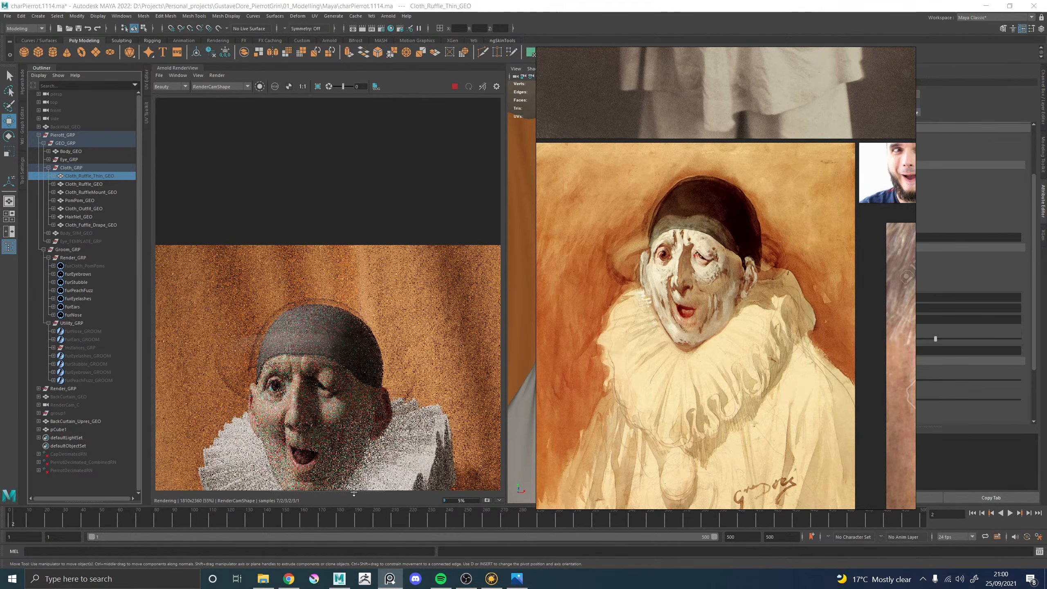
left_click(353, 488)
left_click_drag(350, 487, 349, 420)
left_click(251, 456)
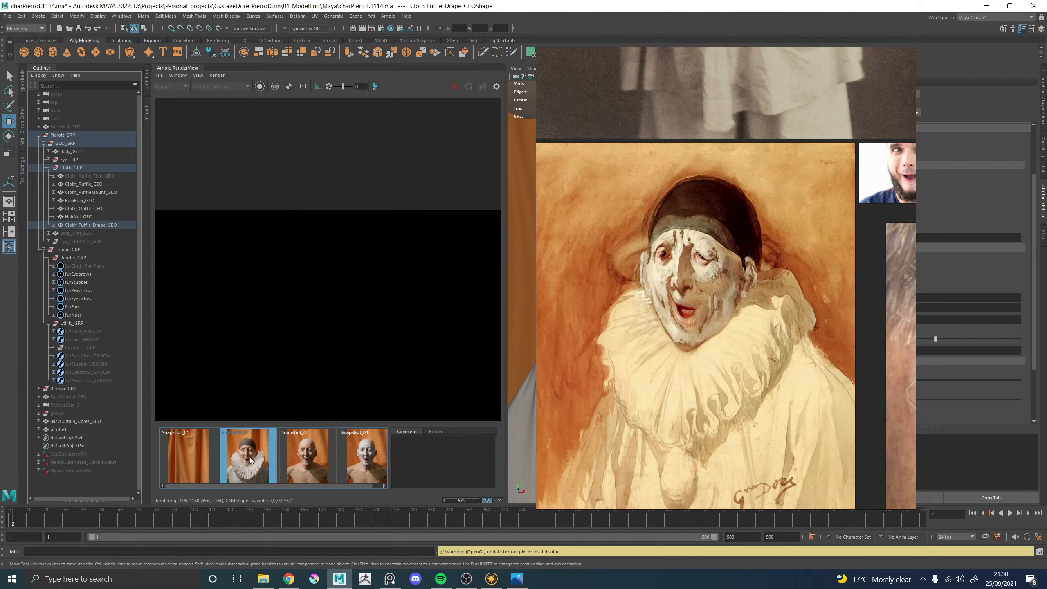
left_click(255, 451)
scroll(308, 356, "up", 4)
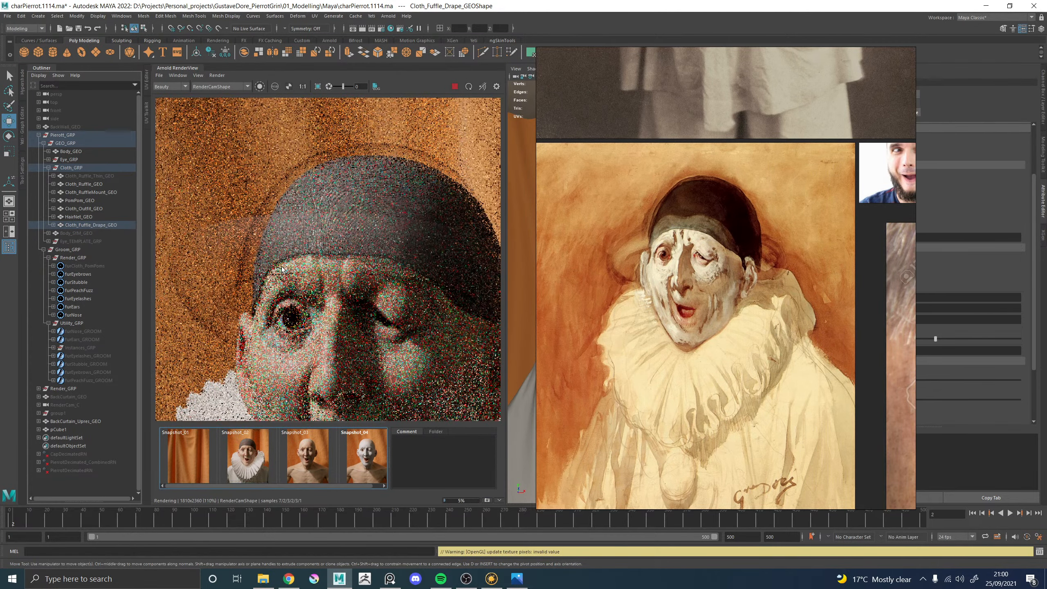
scroll(305, 264, "down", 4)
scroll(338, 274, "down", 4)
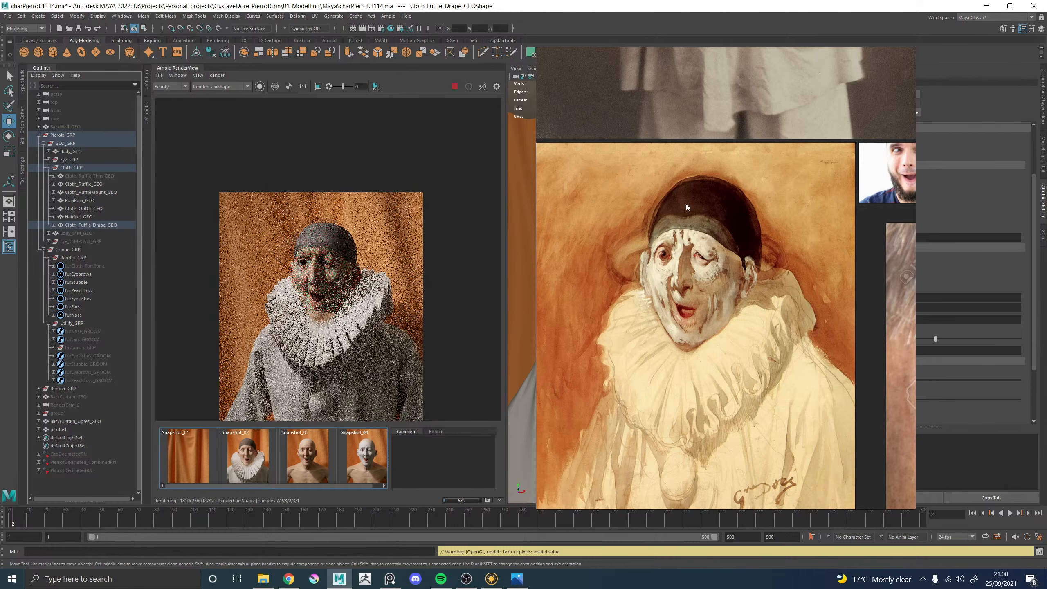
Move the reference board away from the 3D viewport and collapse the snapshot strip beneath the render
right_click_drag(664, 231, 1046, 243)
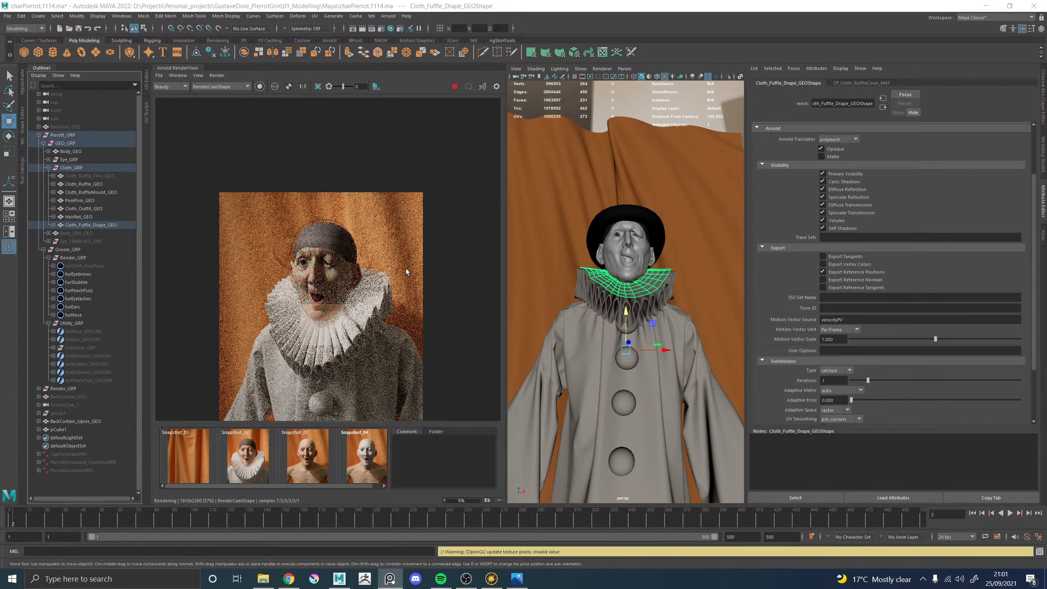
left_click_drag(345, 423, 368, 554)
scroll(329, 303, "up", 2)
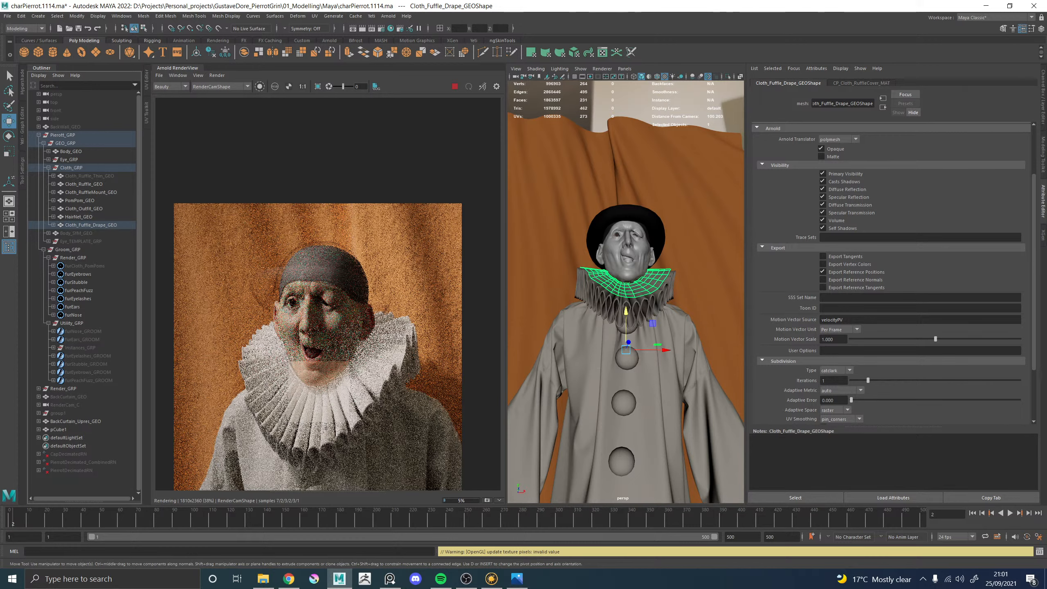